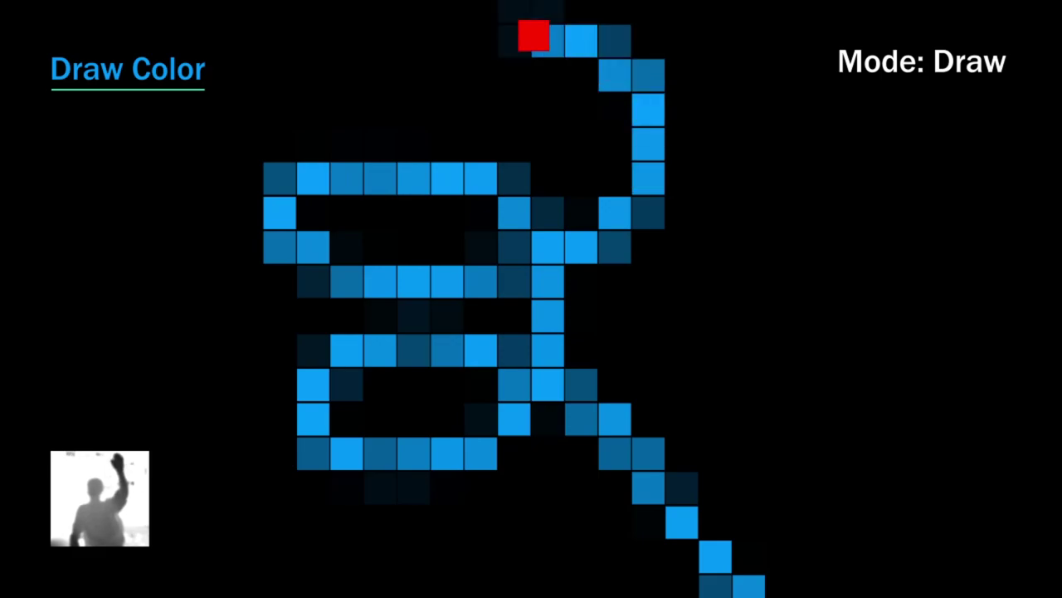
mouse_move(795, 46)
left_mouse_down()
mouse_move(617, 119)
mouse_move(841, 244)
mouse_move(932, 166)
mouse_move(835, 319)
mouse_move(999, 376)
mouse_move(852, 316)
mouse_move(811, 507)
mouse_move(631, 589)
mouse_move(766, 448)
mouse_move(622, 526)
mouse_move(705, 339)
mouse_move(699, 433)
mouse_move(669, 284)
mouse_move(761, 294)
mouse_move(567, 197)
mouse_move(571, 123)
mouse_move(370, 39)
mouse_move(564, 182)
mouse_move(335, 88)
mouse_move(478, 152)
mouse_move(324, 175)
mouse_move(493, 408)
mouse_move(427, 380)
mouse_move(555, 554)
mouse_move(440, 418)
mouse_move(588, 555)
mouse_move(584, 401)
mouse_move(681, 581)
mouse_move(742, 481)
mouse_move(915, 573)
mouse_move(846, 456)
mouse_move(970, 518)
mouse_move(842, 453)
mouse_move(968, 398)
mouse_move(772, 370)
mouse_move(910, 272)
mouse_move(845, 349)
mouse_move(782, 183)
mouse_move(871, 268)
mouse_move(763, 162)
mouse_move(683, 41)
mouse_move(617, 277)
mouse_move(450, 439)
mouse_move(348, 248)
left_mouse_up()
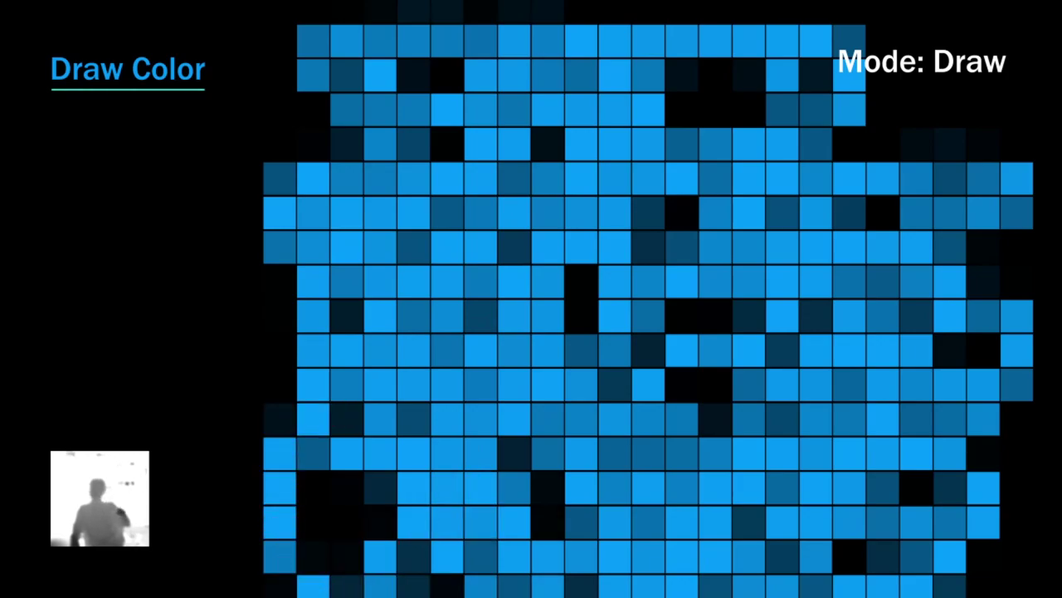
mouse_move(402, 488)
left_mouse_down()
mouse_move(410, 546)
mouse_move(389, 581)
left_mouse_up()
left_click_drag(452, 593, 500, 340)
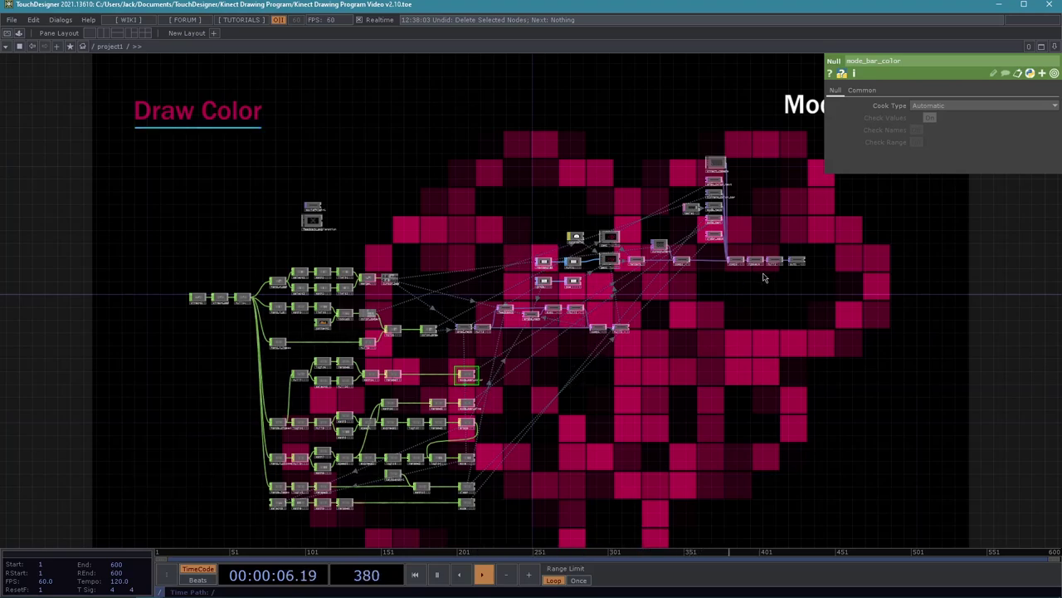
Turn off the background display of the out1 operator in the project network
scroll(772, 287, "up", 5)
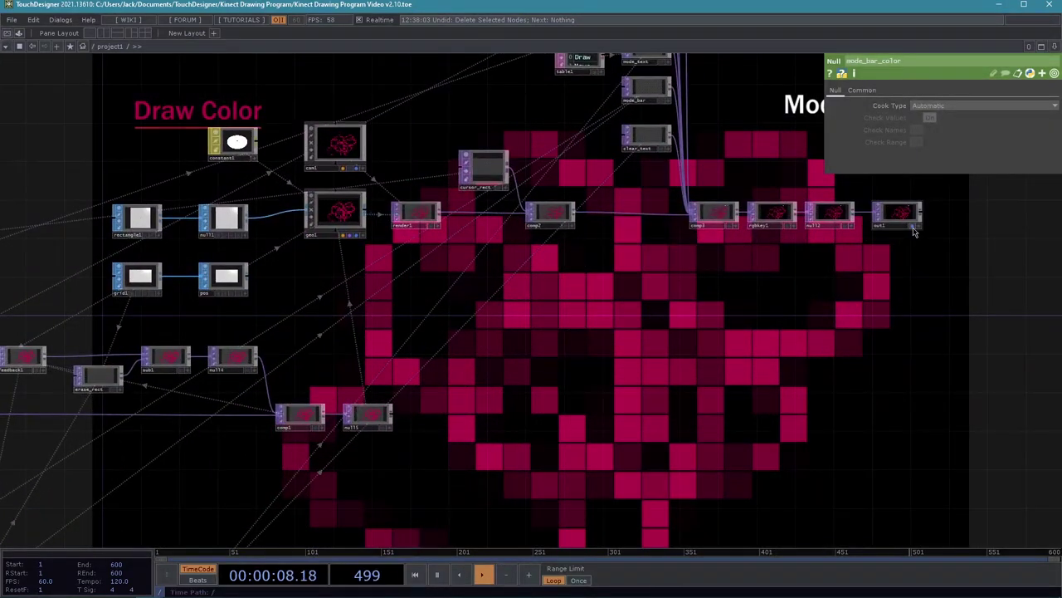
left_click(914, 230)
scroll(627, 362, "down", 3)
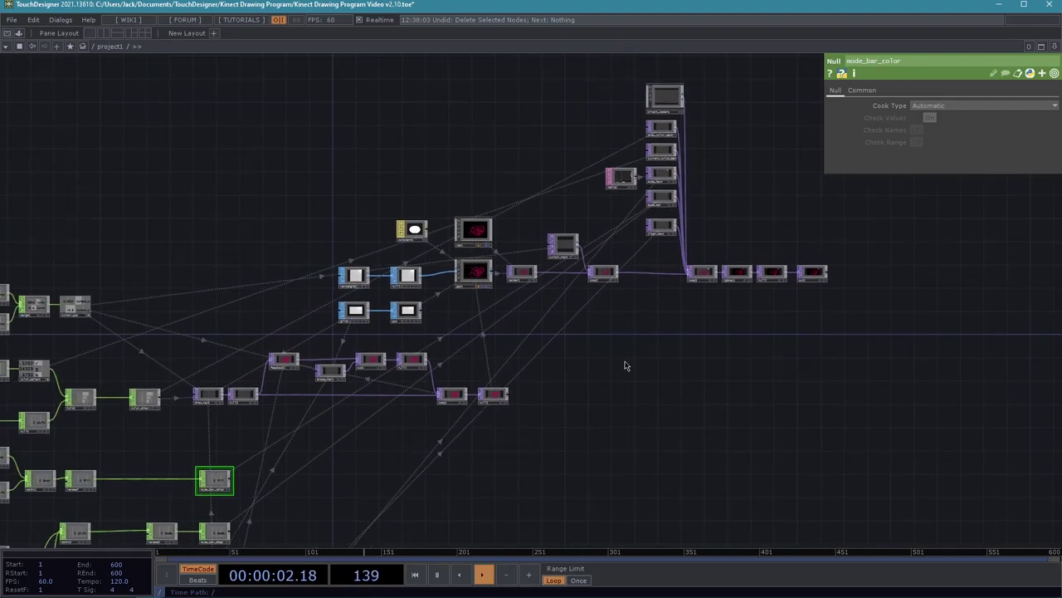
Examine the Kinect CHOP branches and follow them to the draw_rect operator
left_click_drag(688, 343, 780, 382)
left_click_drag(733, 406, 1003, 146)
left_click_drag(783, 234, 786, 216)
left_click_drag(738, 344, 772, 421)
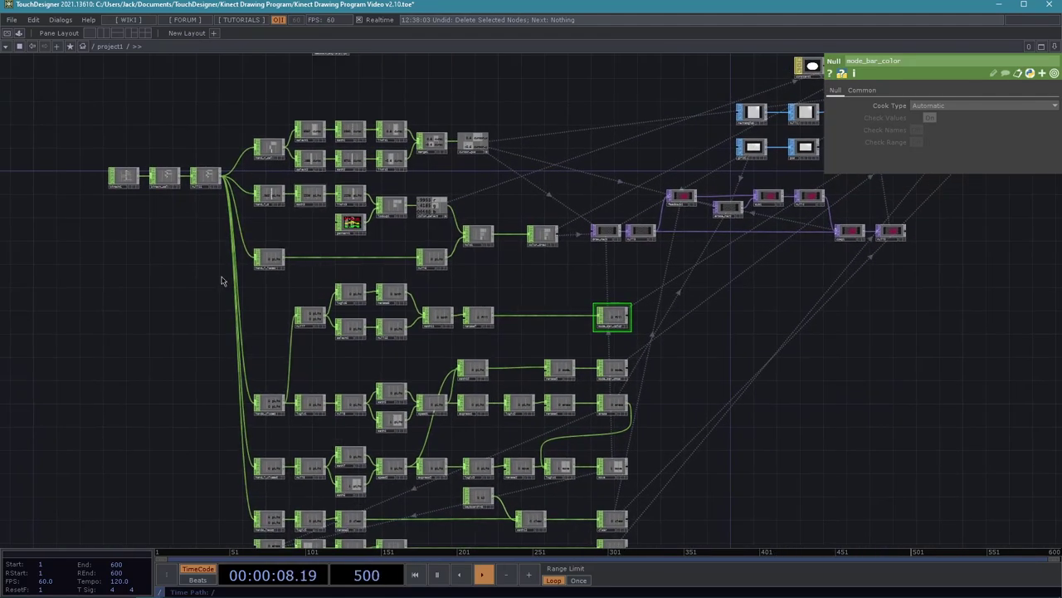
middle_click_drag(772, 386, 707, 424)
left_click_drag(855, 393, 593, 469)
middle_click_drag(760, 383, 930, 307)
mouse_move(664, 330)
left_mouse_down()
mouse_move(651, 330)
mouse_move(909, 440)
left_mouse_up()
left_click_drag(462, 472, 641, 464)
middle_click_drag(286, 429, 403, 426)
middle_click_drag(323, 291, 385, 301)
left_click_drag(338, 319, 449, 373)
middle_click_drag(449, 373, 384, 362)
scroll(384, 362, "down", 3)
scroll(407, 363, "up", 2)
middle_click_drag(123, 504, 163, 495)
left_click_drag(162, 498, 358, 506)
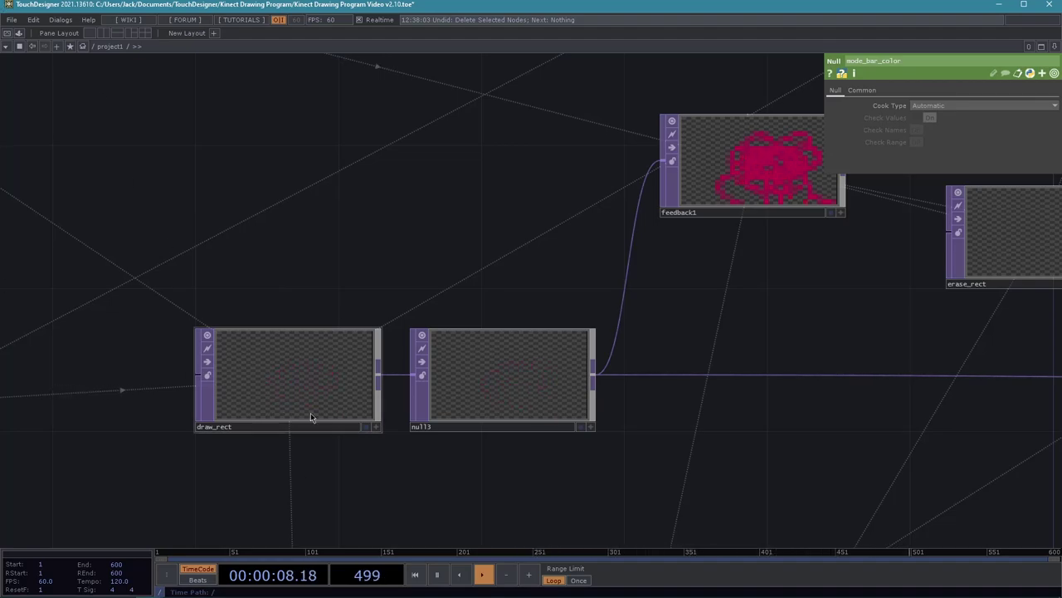
Examine the feedback loop from draw_rect and null3 through feedback1, erase_rect, sub1 and null4 to comp1 and null5
left_click_drag(669, 301, 391, 375)
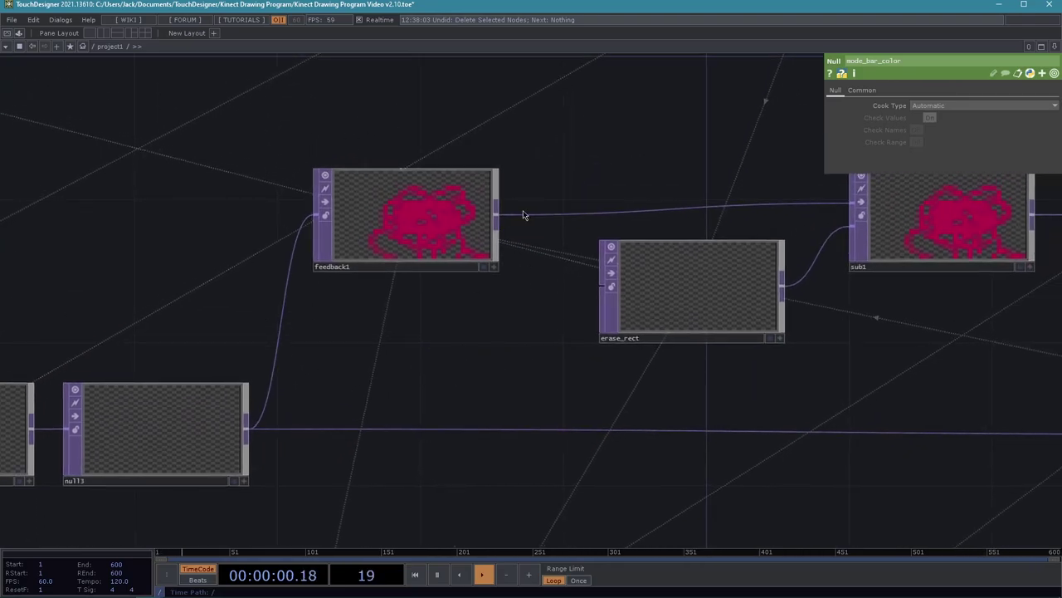
middle_click_drag(465, 309, 400, 324)
left_click_drag(431, 332, 364, 342)
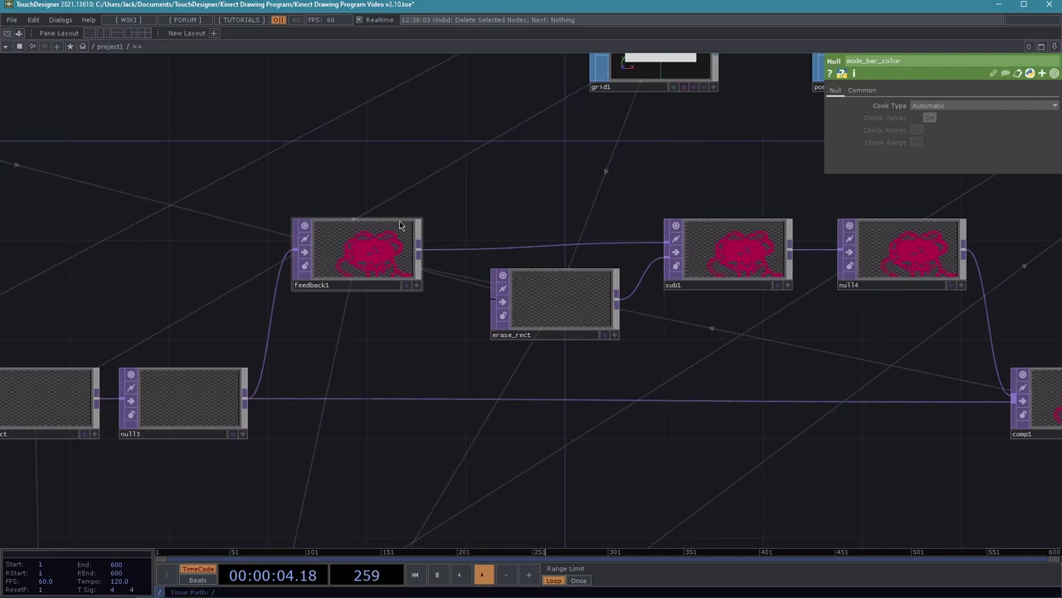
left_click_drag(652, 384, 560, 388)
left_click_drag(770, 381, 654, 380)
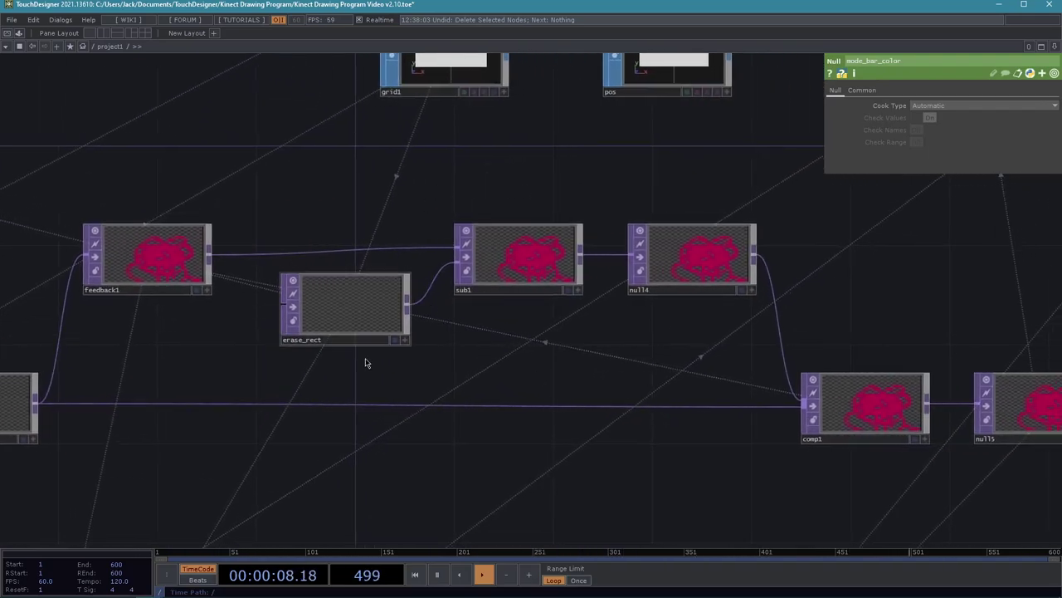
left_click_drag(523, 367, 482, 378)
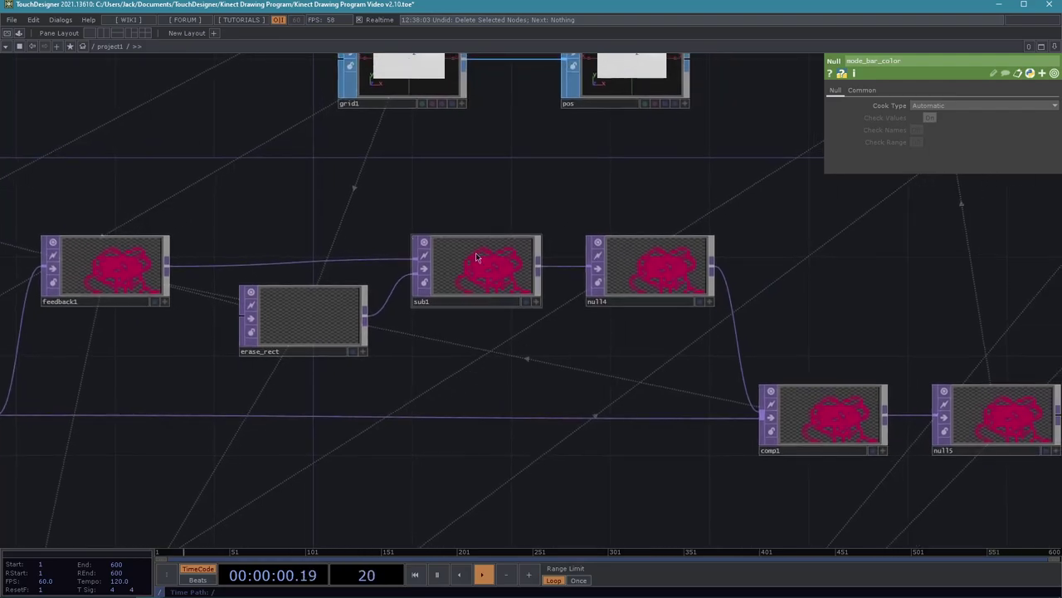
scroll(485, 382, "up", 2)
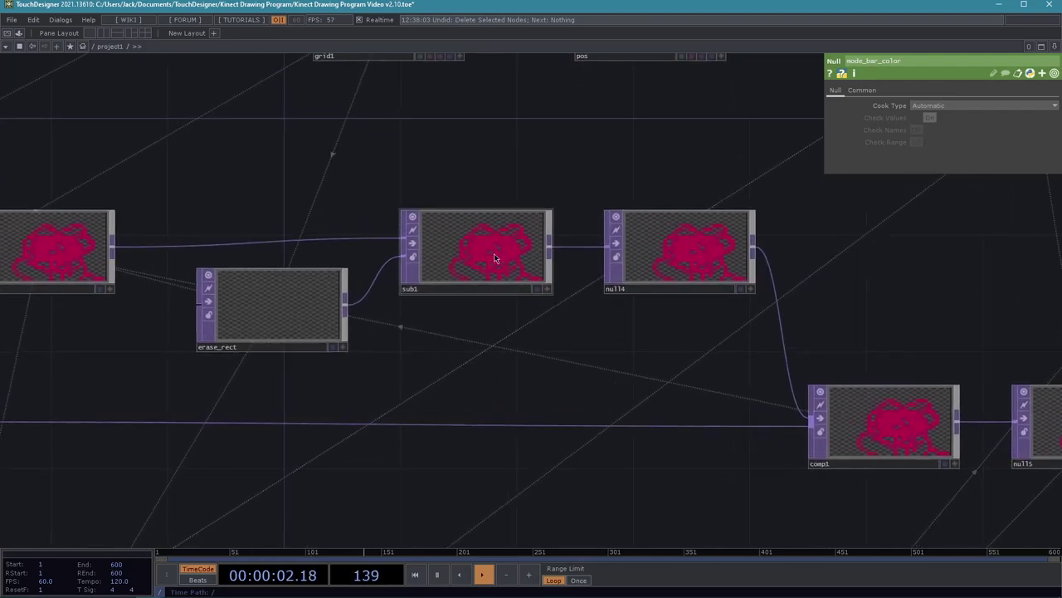
scroll(607, 391, "down", 5)
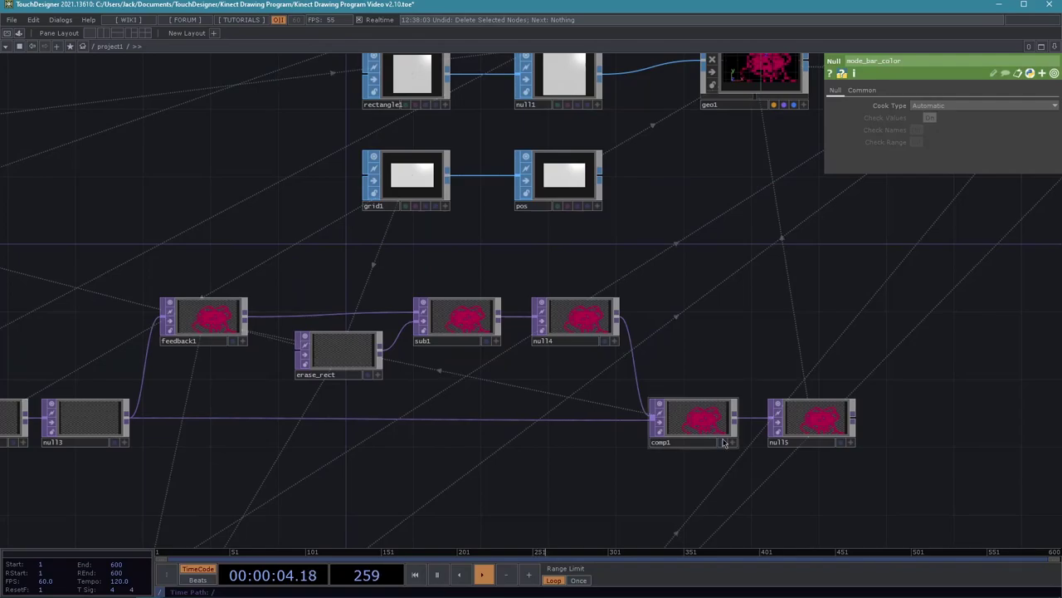
left_click_drag(817, 332, 714, 358)
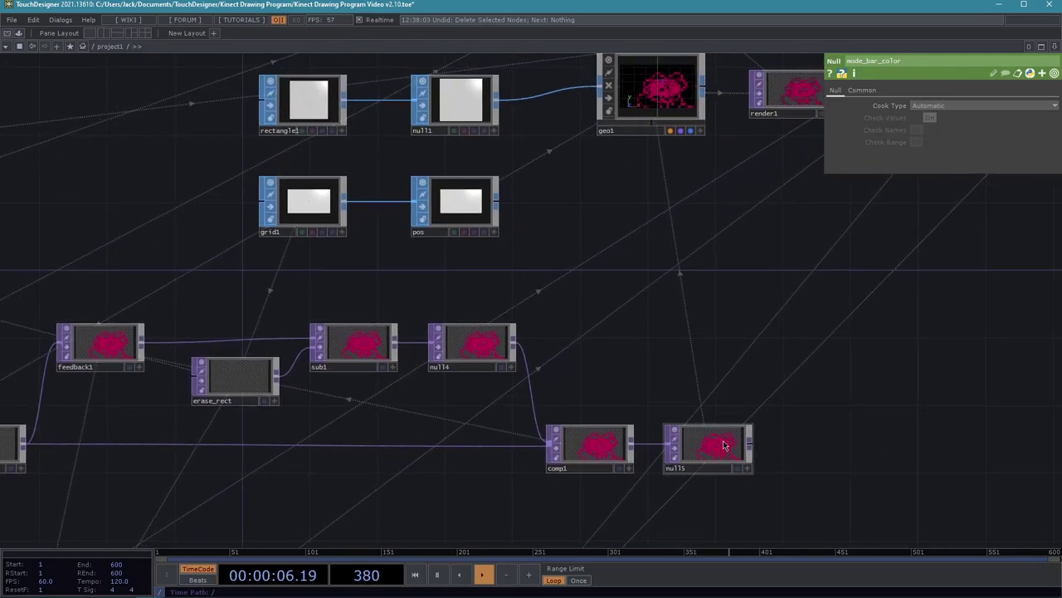
Inspect the geometry instancing chain around geo1, view the render1 output in its own window, and close that window
scroll(656, 289, "up", 5)
scroll(657, 290, "right", 3)
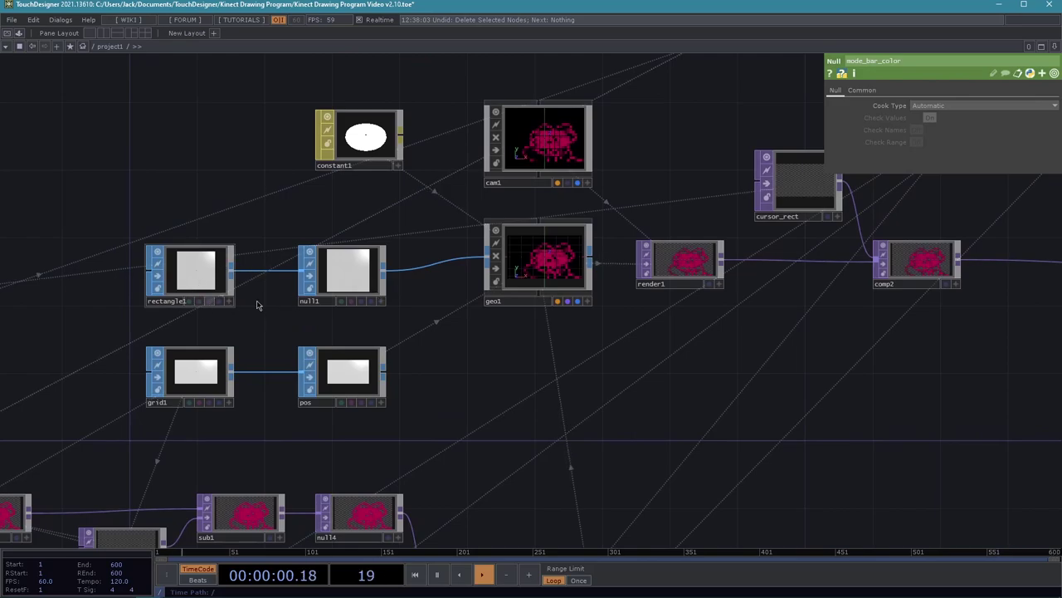
scroll(528, 355, "up", 4)
left_click_drag(715, 355, 505, 441)
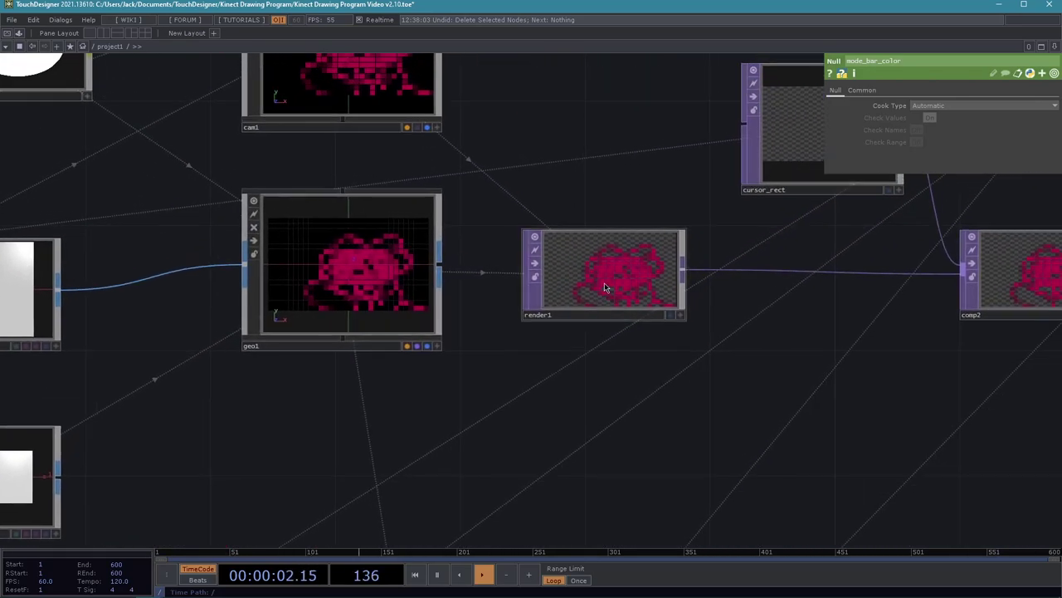
left_click(606, 287)
right_click(606, 288)
left_click(620, 283)
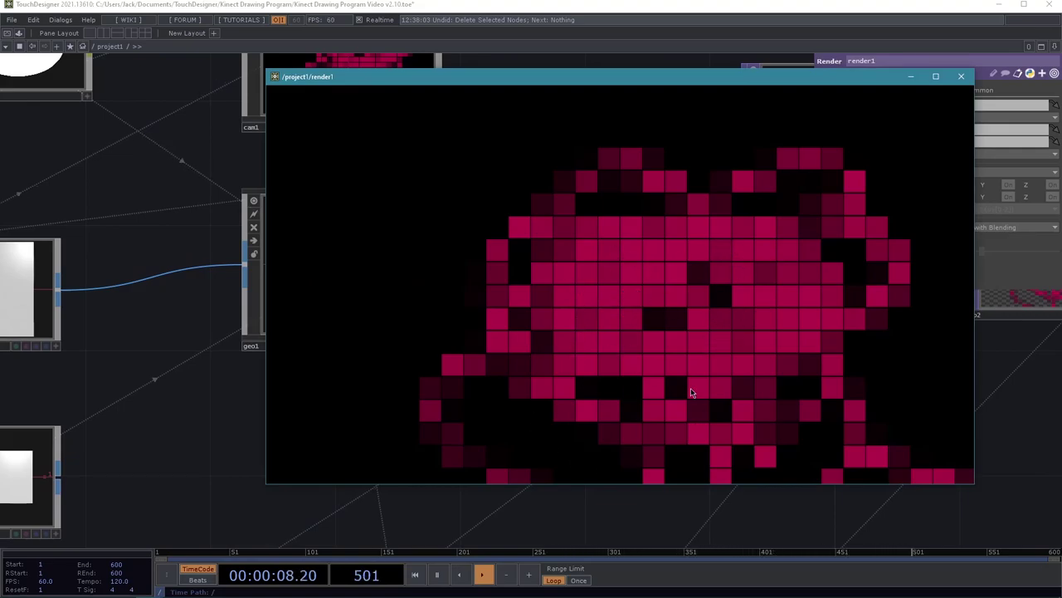
left_click(962, 76)
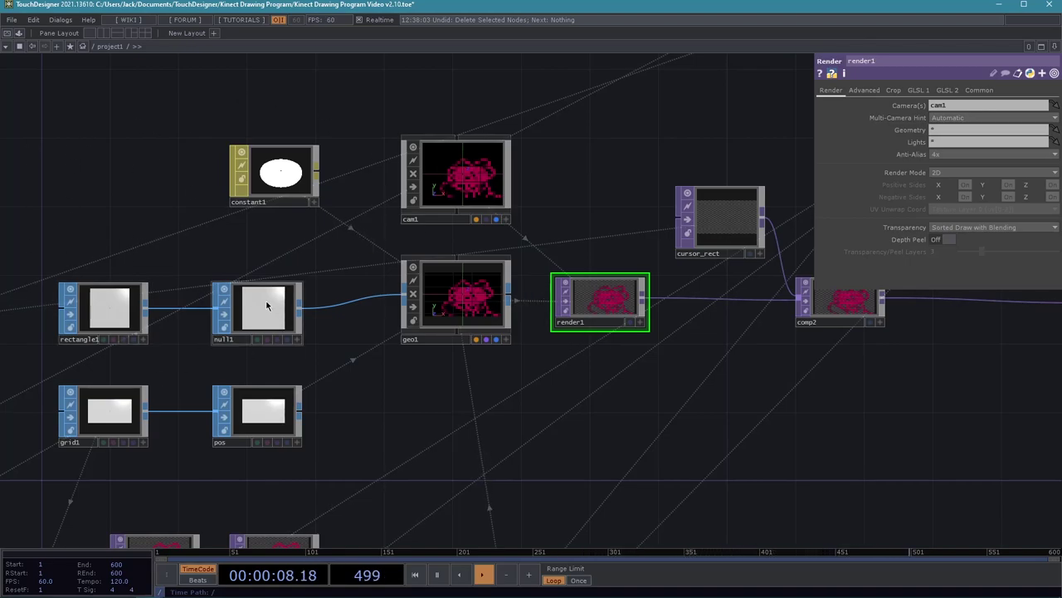
Examine the text and camera overlays composited after render1 and the CHOP branches handling the hand gestures
left_click_drag(955, 440, 653, 430)
scroll(664, 432, "down", 3)
left_click_drag(747, 451, 581, 516)
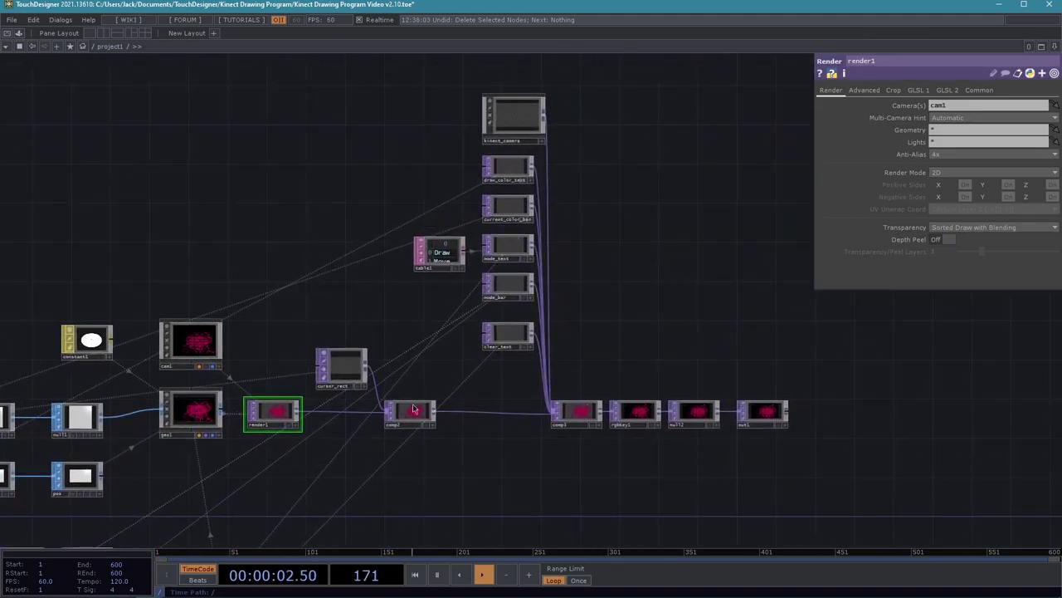
left_click_drag(504, 503, 519, 498)
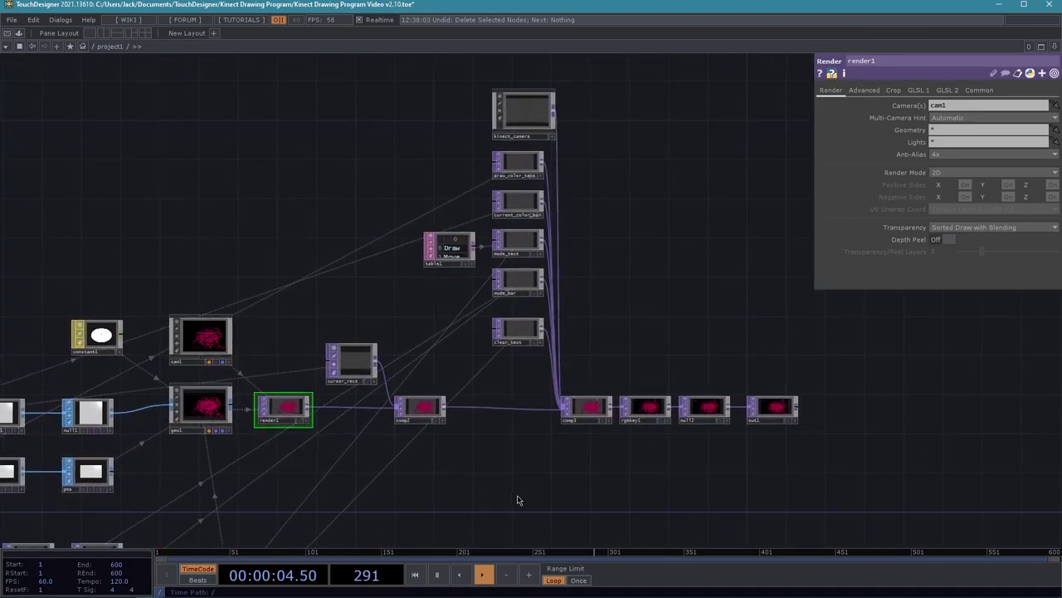
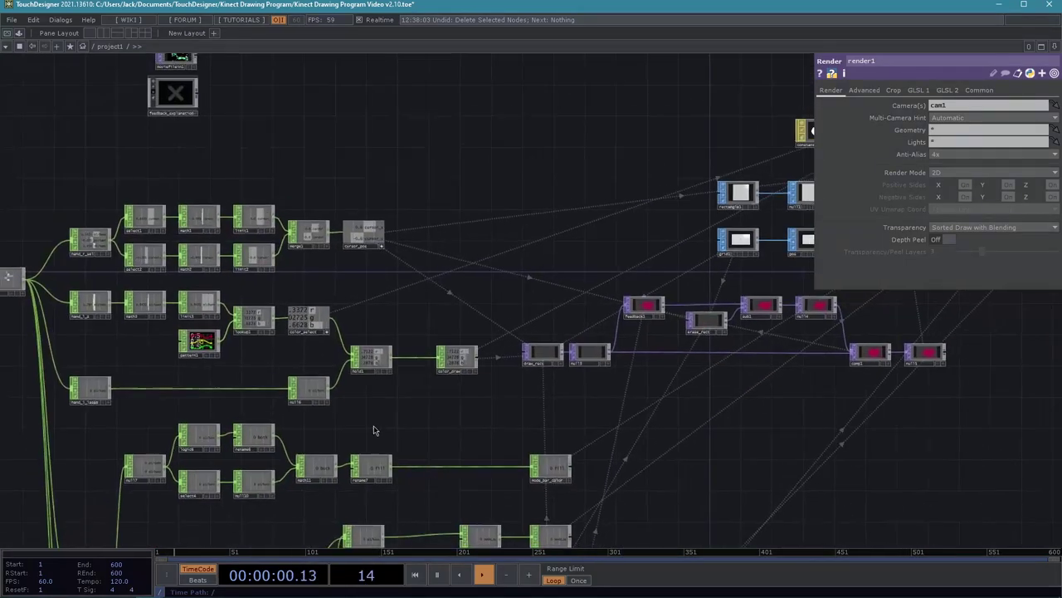
scroll(385, 270, "up", 3)
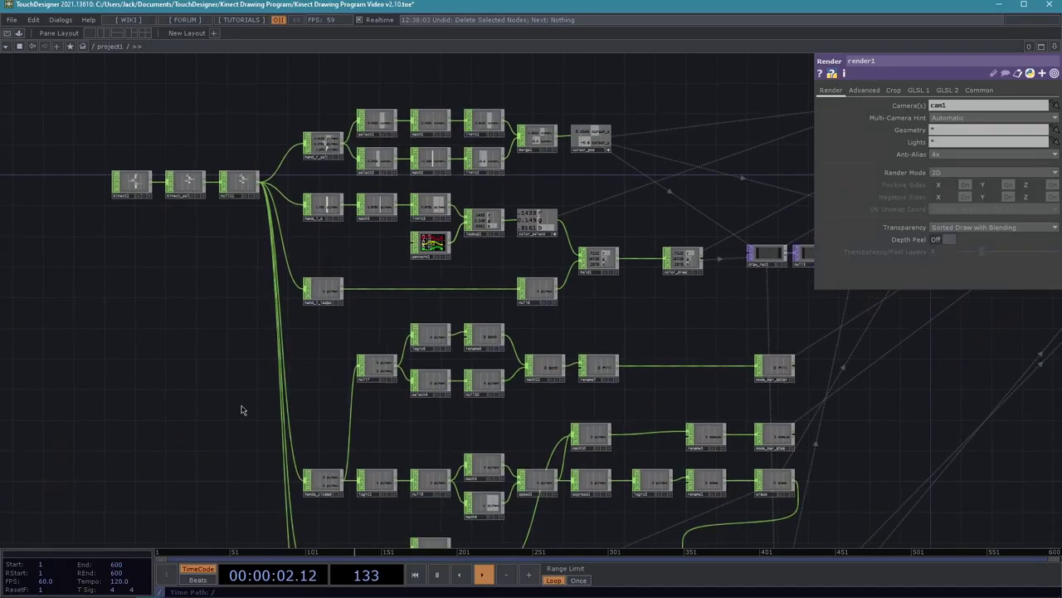
middle_click_drag(237, 410, 204, 320)
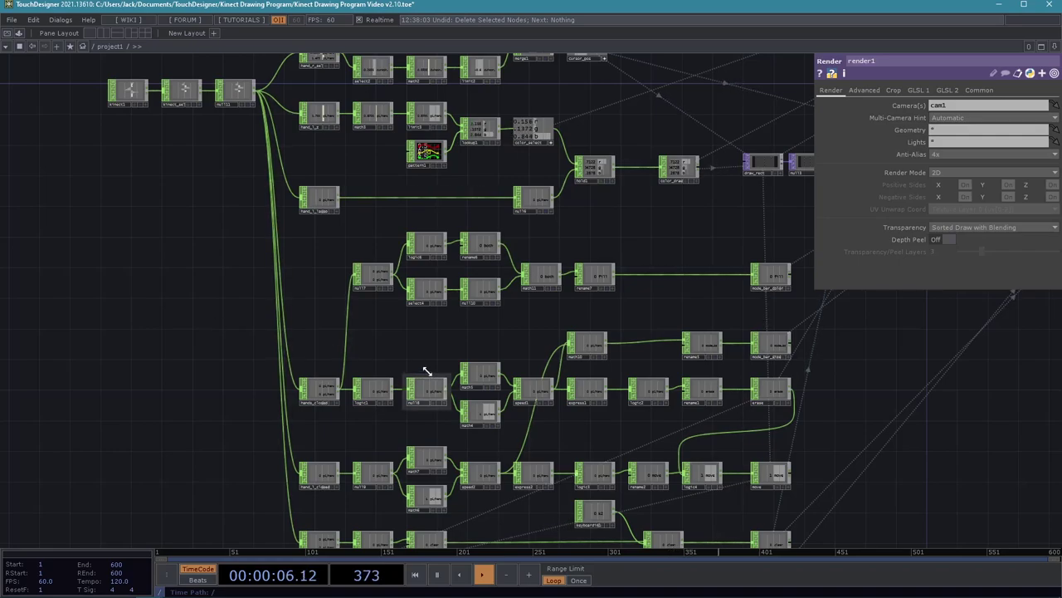
middle_click_drag(429, 339, 424, 306)
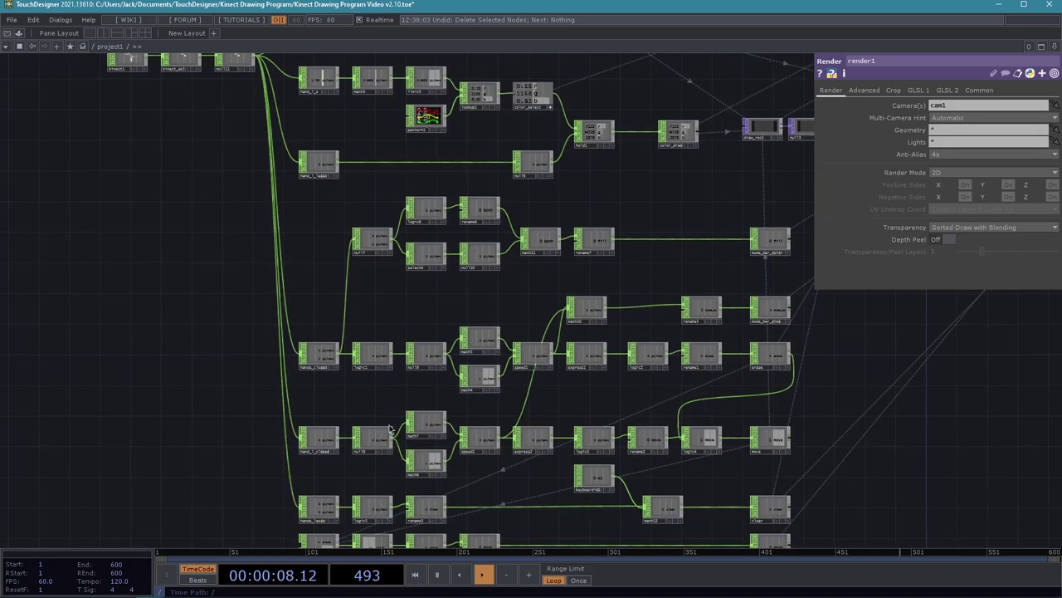
left_click_drag(366, 362, 347, 275)
scroll(524, 398, "down", 2)
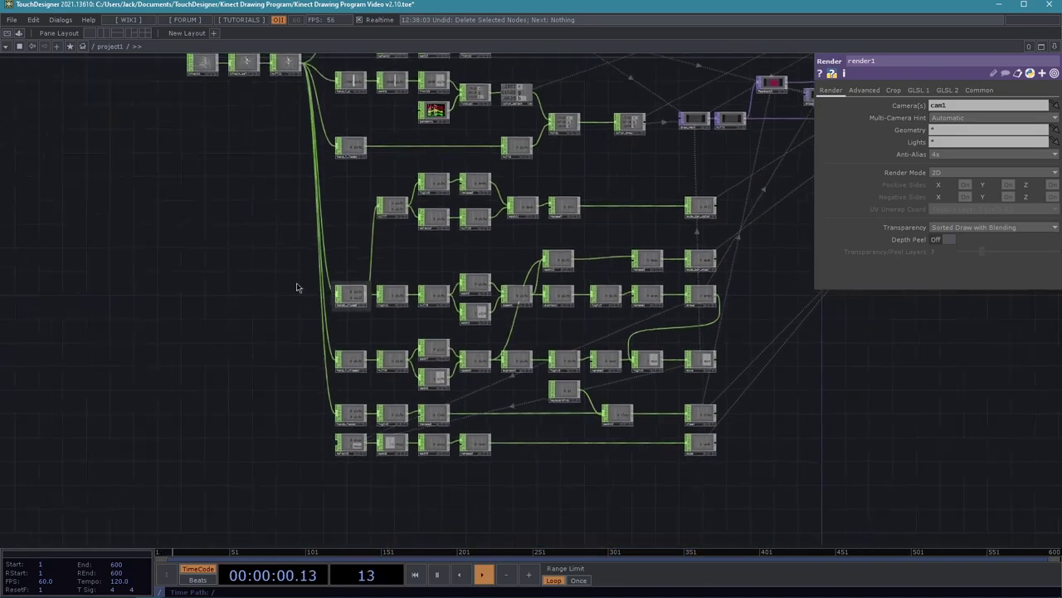
left_click_drag(258, 275, 226, 347)
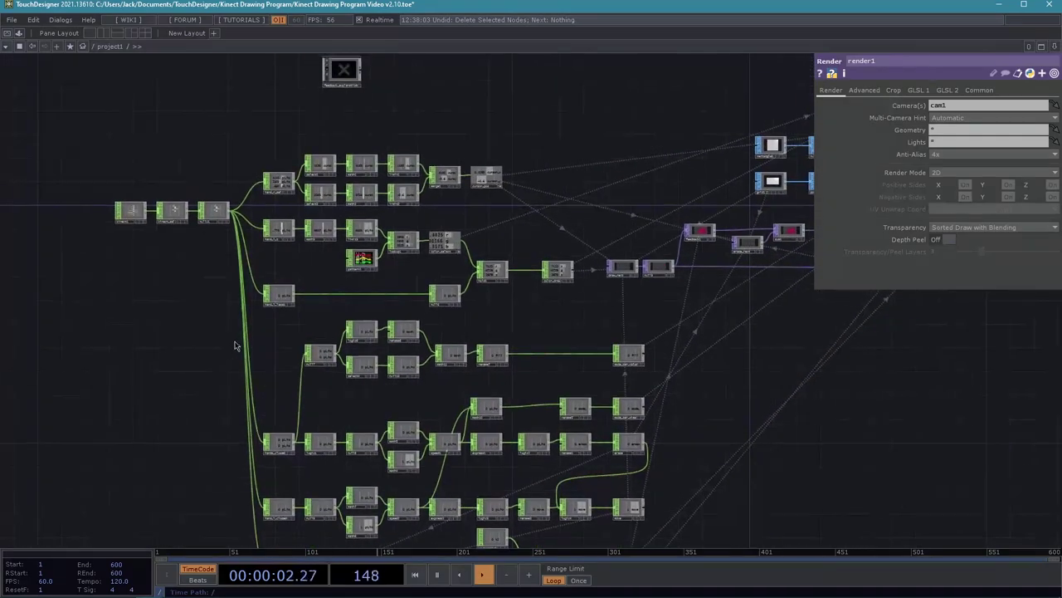
Review how the CHOP, feedback and rendering sections connect across the whole network
scroll(237, 341, "down", 3)
left_click_drag(616, 368, 507, 460)
scroll(622, 407, "up", 4)
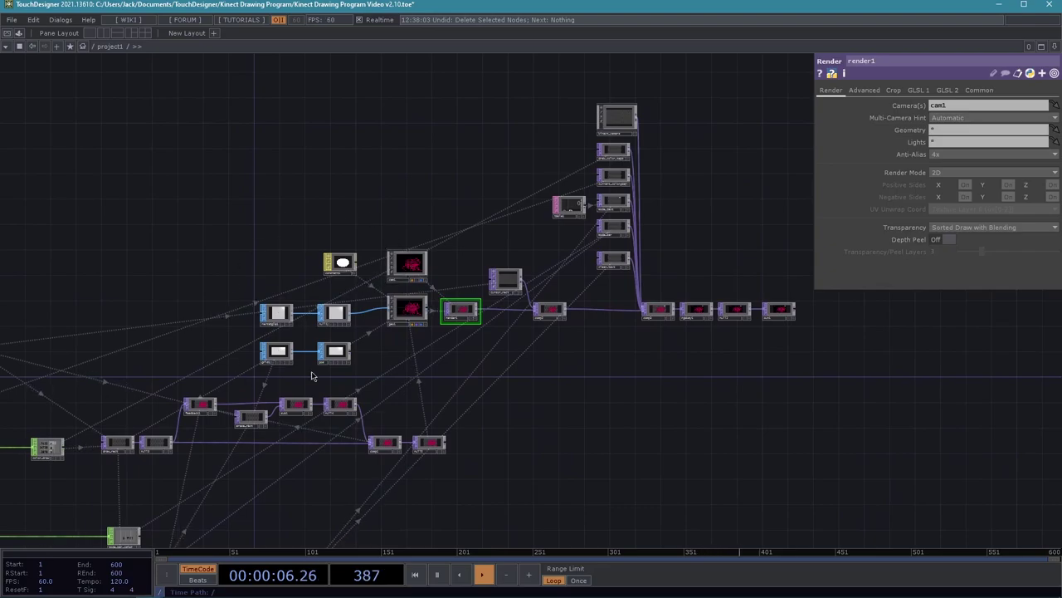
left_click_drag(411, 386, 421, 415)
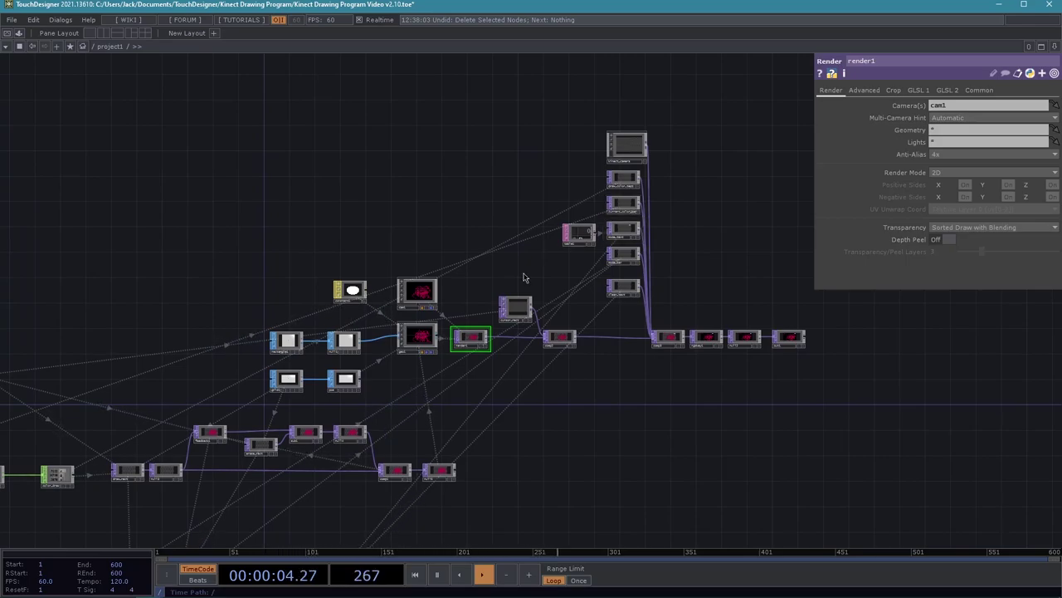
left_click_drag(494, 418, 581, 367)
left_click_drag(444, 479, 543, 450)
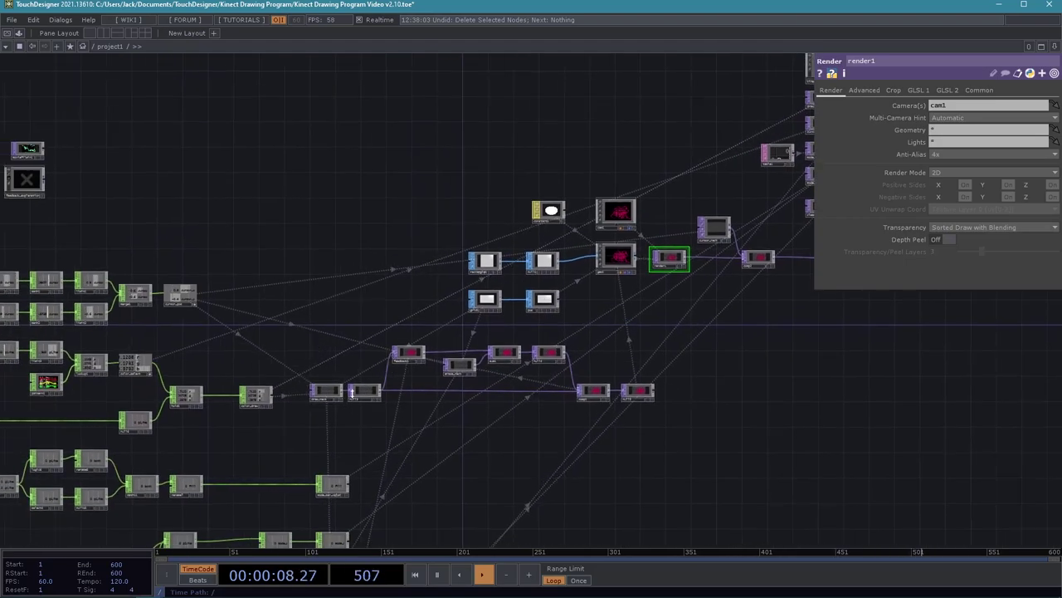
middle_click_drag(459, 469, 365, 493)
left_click_drag(523, 412, 550, 365)
left_click_drag(498, 465, 607, 368)
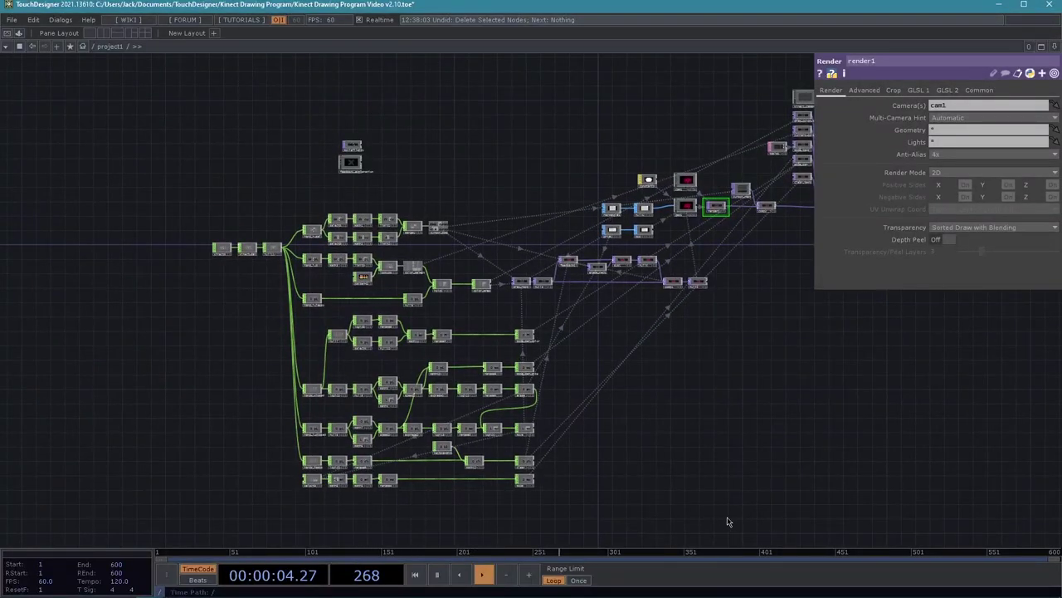
middle_click_drag(818, 448, 751, 451)
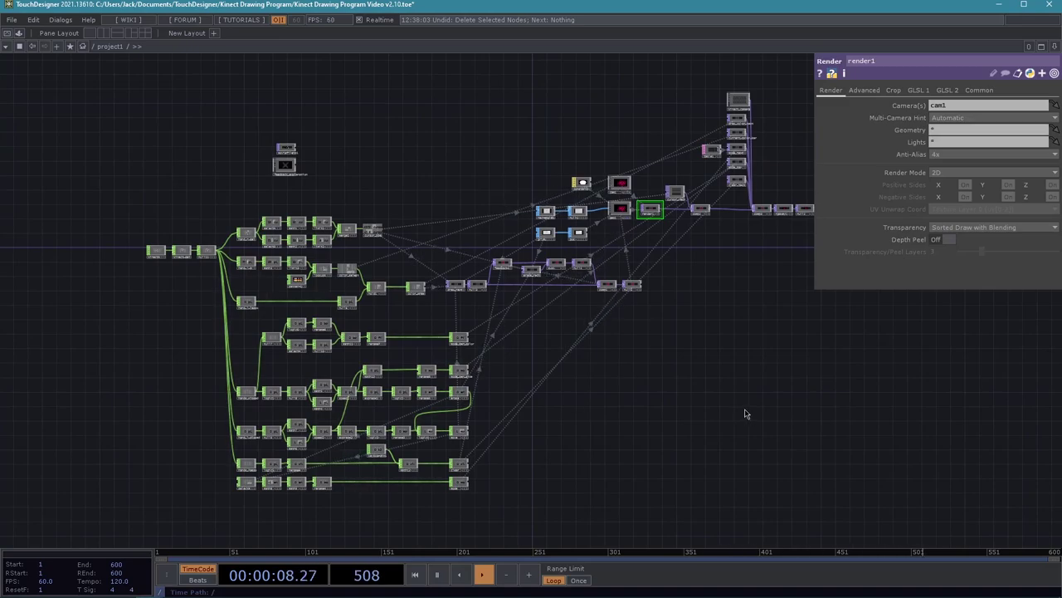
Delete the finished network's operators, keeping only kinect_camera, moviefilein1 and feedback_explanation
scroll(744, 414, "down", 2)
middle_click_drag(723, 415, 676, 410)
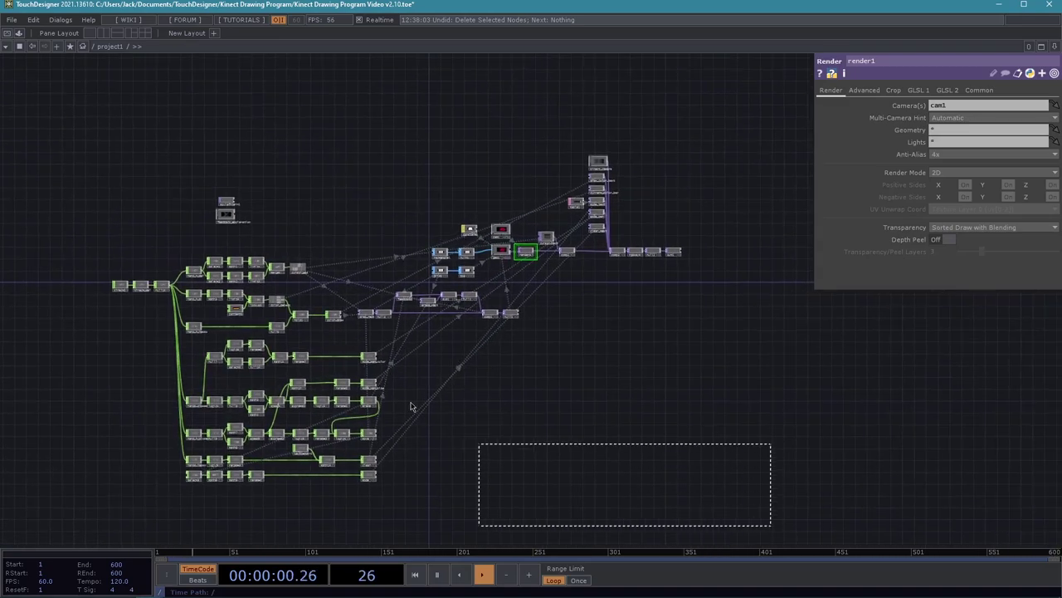
left_click_drag(410, 406, 83, 93)
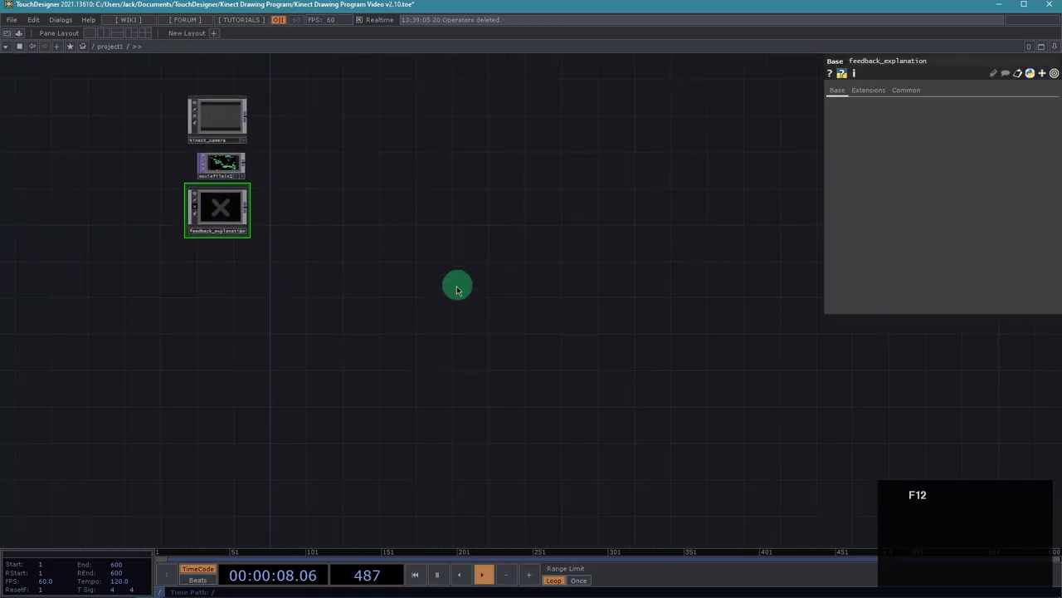
Add a Rectangle SOP in the empty network area below the remaining operators
middle_click_drag(456, 287, 487, 205)
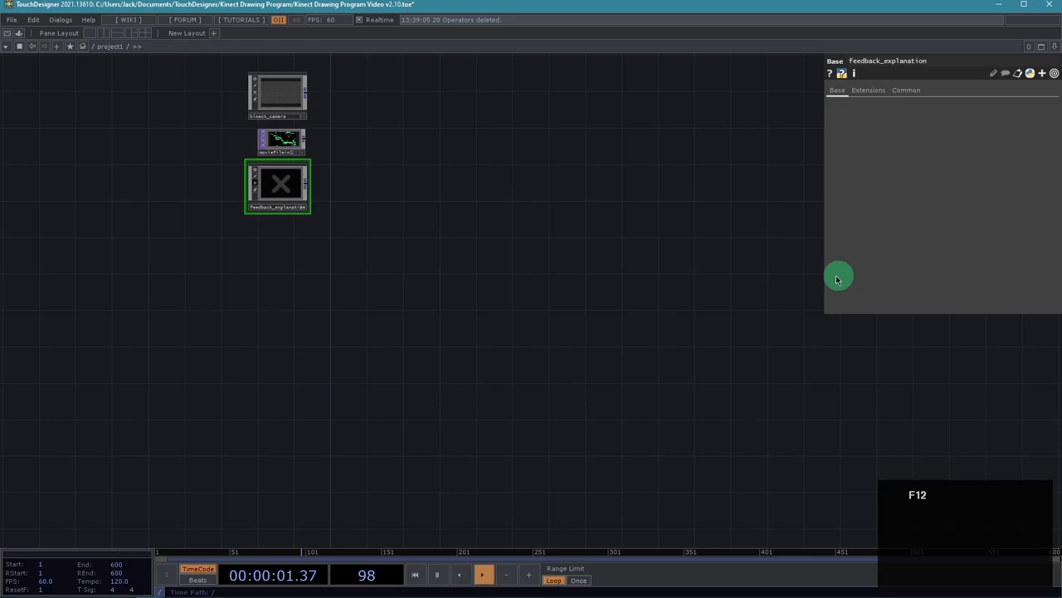
scroll(589, 335, "down", 3)
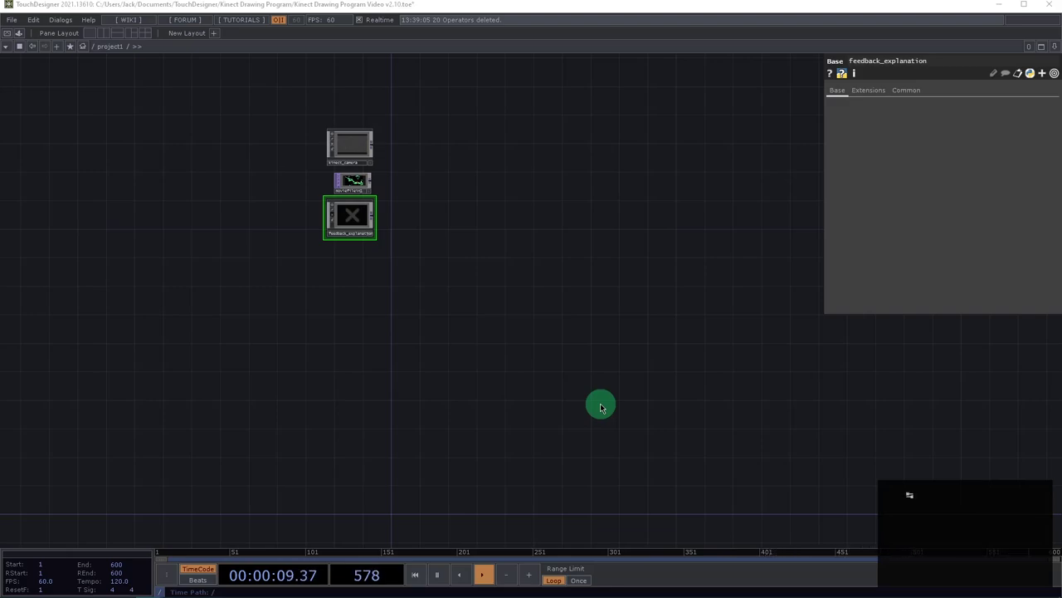
key("Tab")
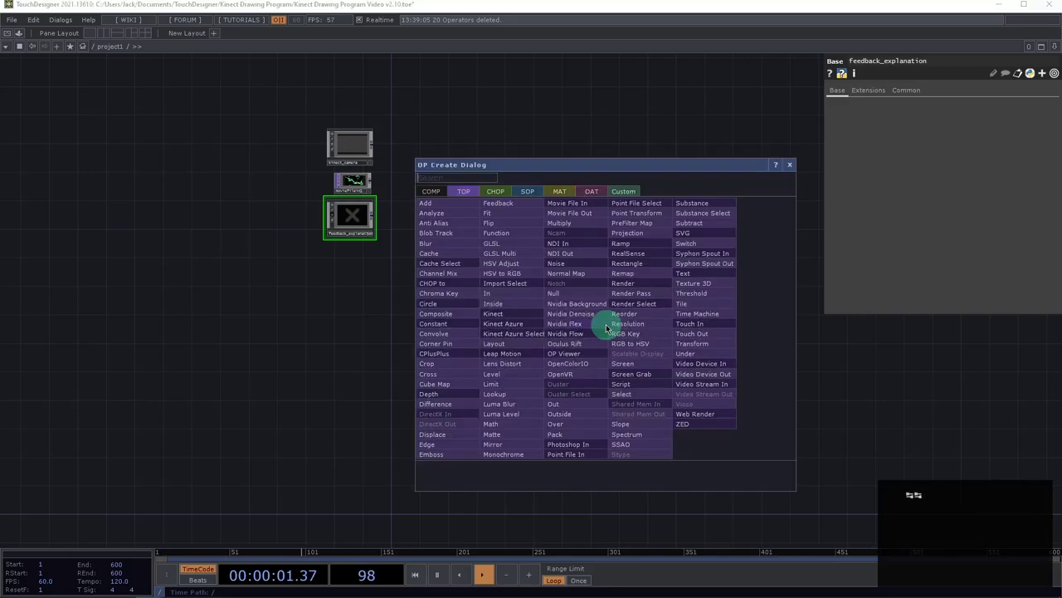
key("Tab")
key("Tab")
type("re")
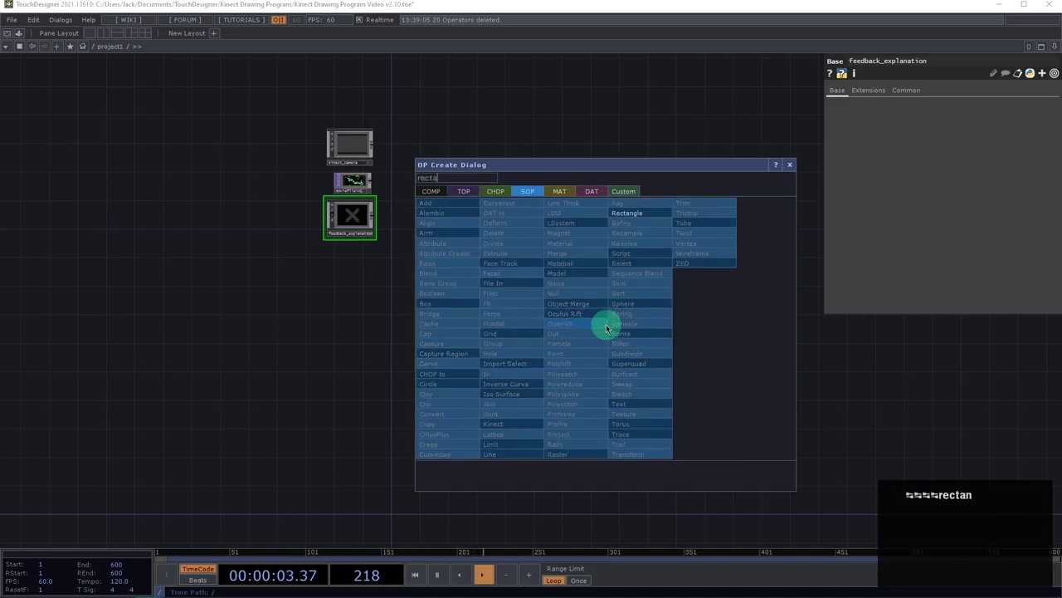
key("Return")
left_click_drag(607, 324, 508, 404)
Set the size of rectangle1 to 0.5 by 0.5
middle_click_drag(519, 444, 450, 224)
left_click(922, 170)
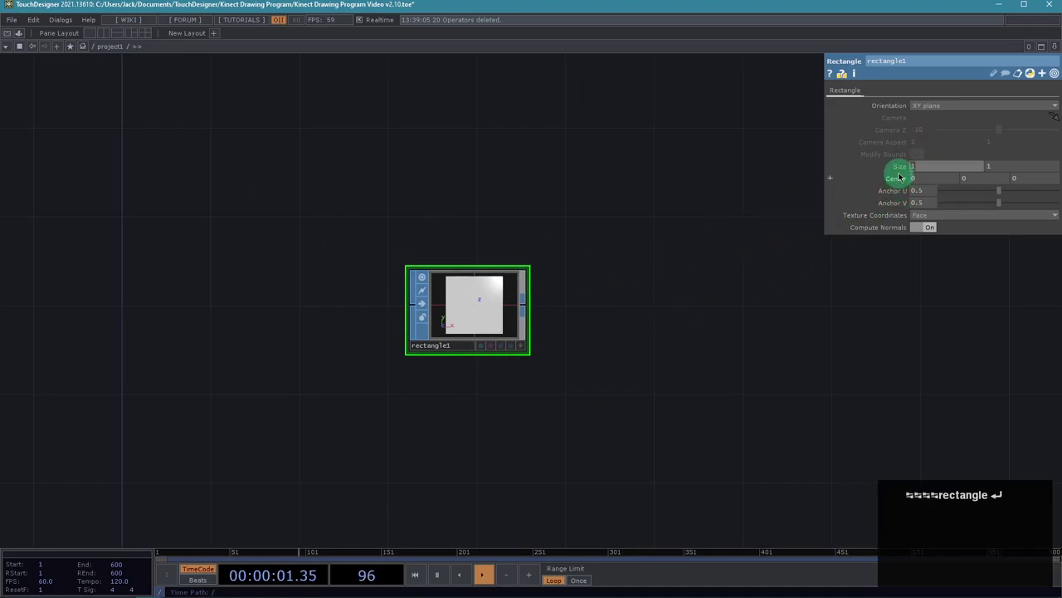
middle_click_drag(899, 170, 813, 170)
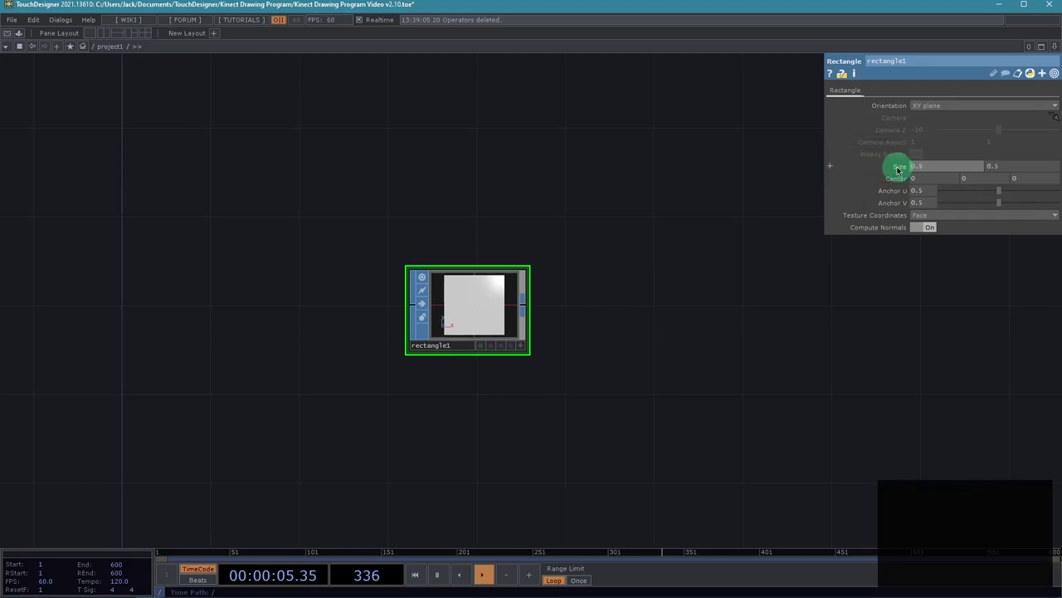
Connect a Null SOP to the output of rectangle1
left_click_drag(674, 298, 569, 288)
key("alt+n")
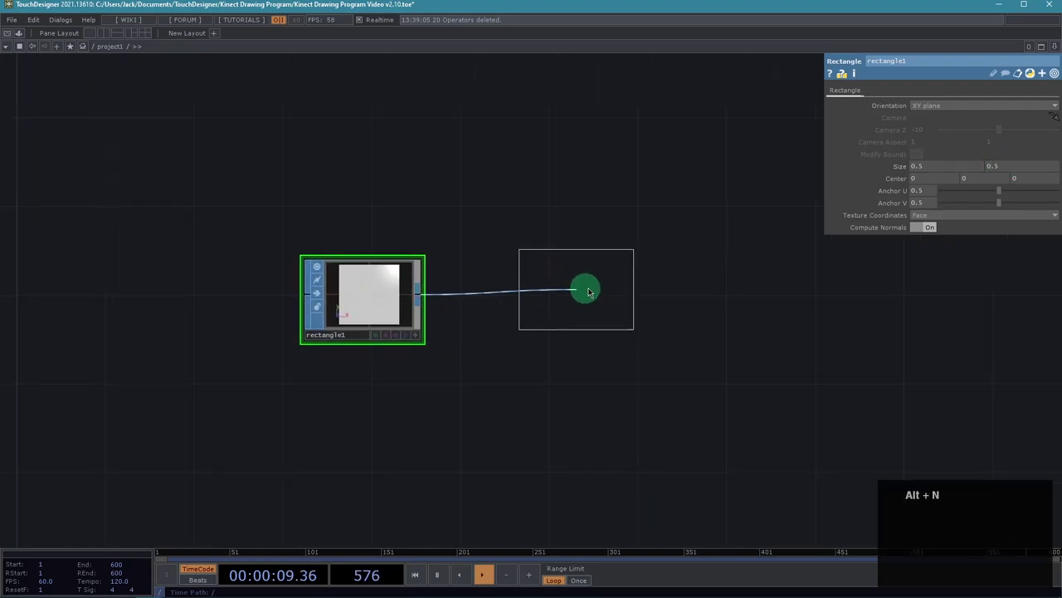
left_click(585, 301)
scroll(567, 388, "down", 2)
Add a Geometry COMP fed from the output of null1
right_click(631, 318)
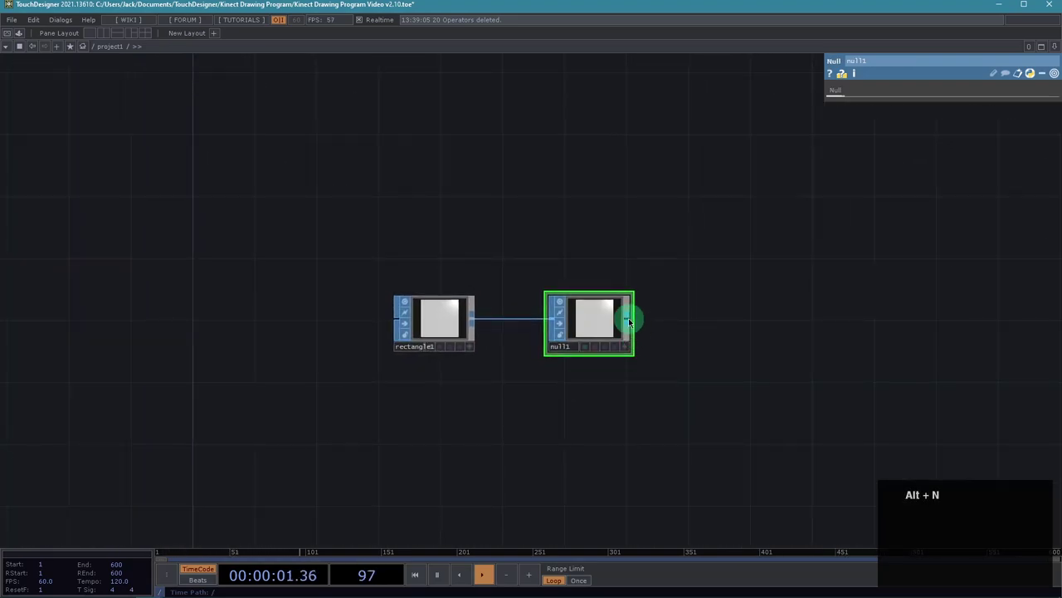
left_click(454, 185)
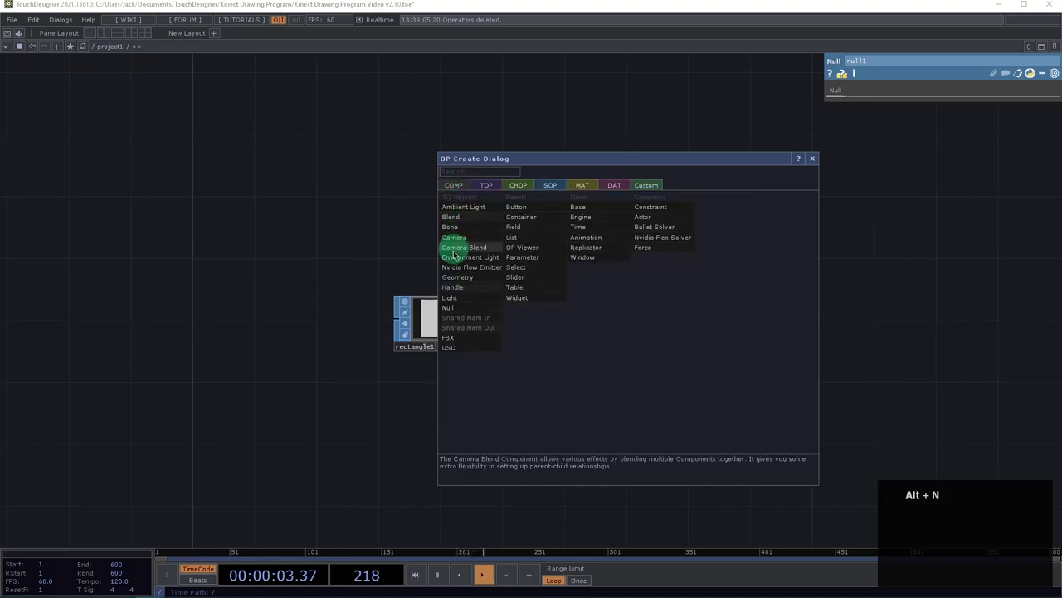
left_click(456, 277)
left_click(743, 324)
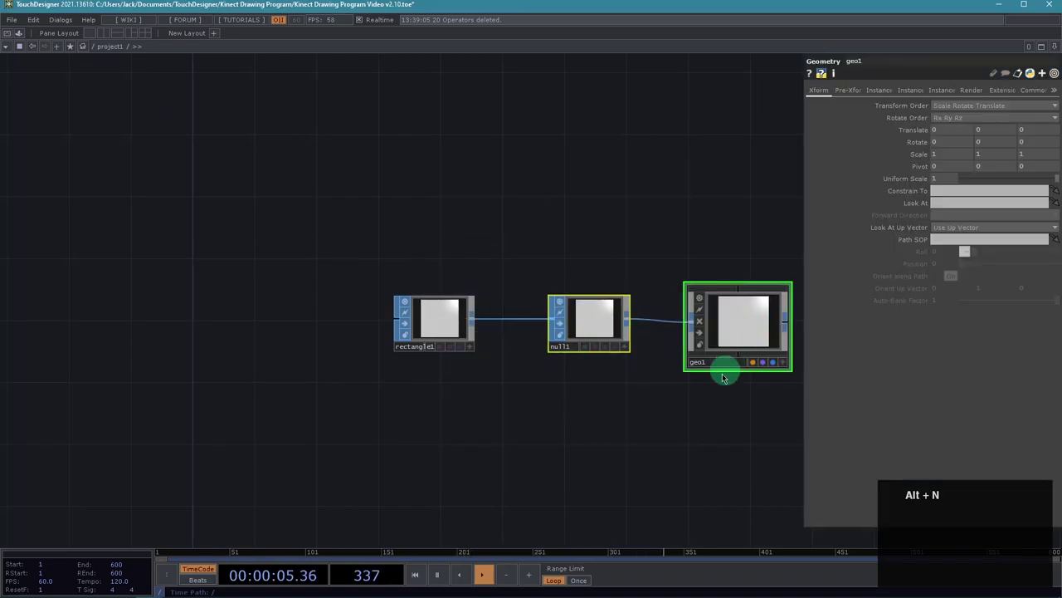
Add a Camera COMP directly above geo1
left_click_drag(723, 373, 479, 379)
key("Tab")
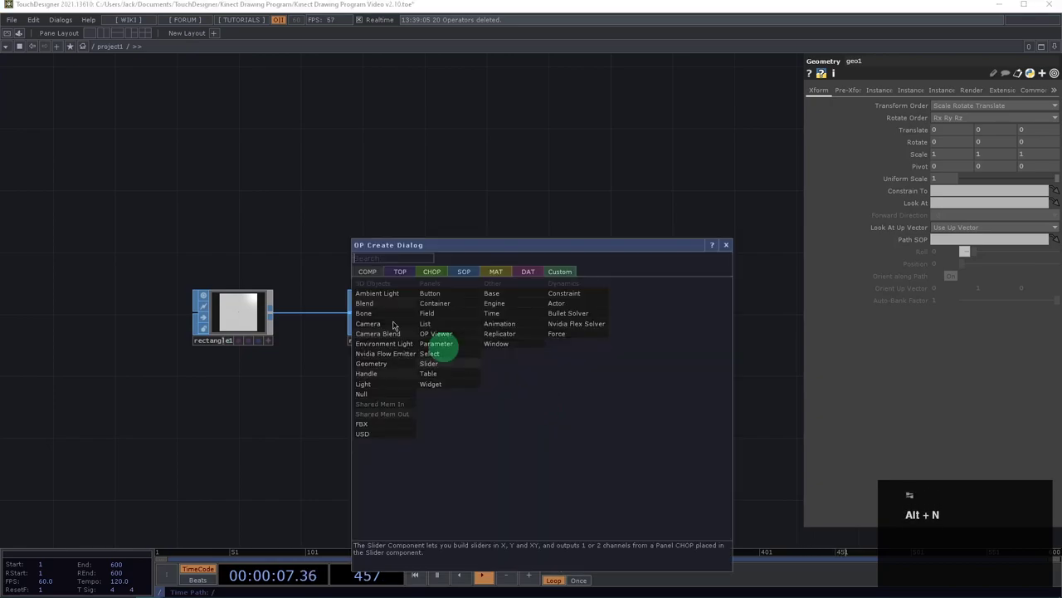
type("camera")
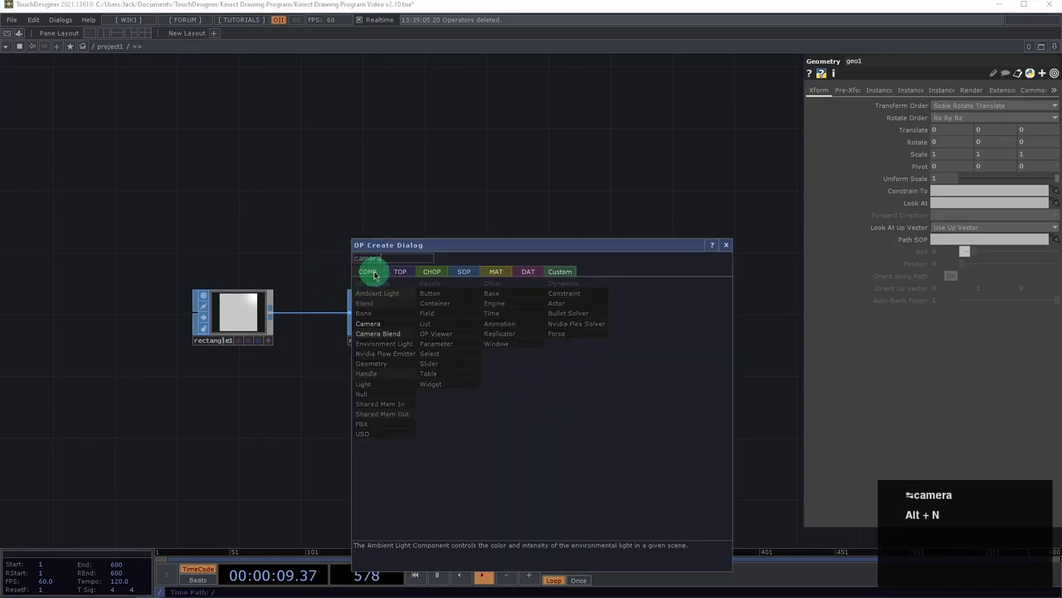
left_click(379, 323)
left_click(544, 232)
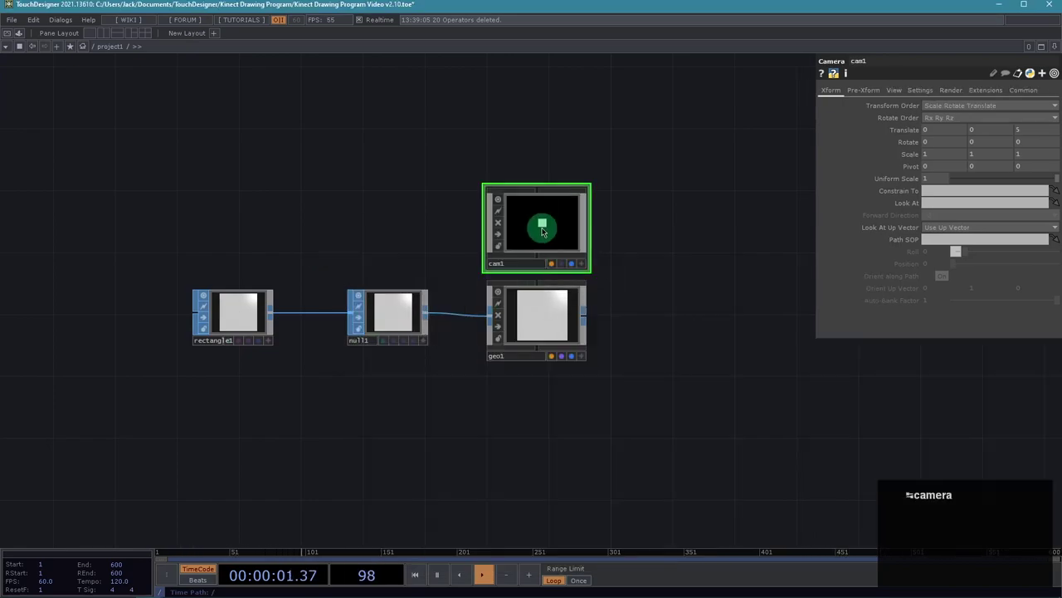
Add a Constant MAT above null1 and turn on its Blending (Transparency) option
key("Tab")
left_click(355, 87)
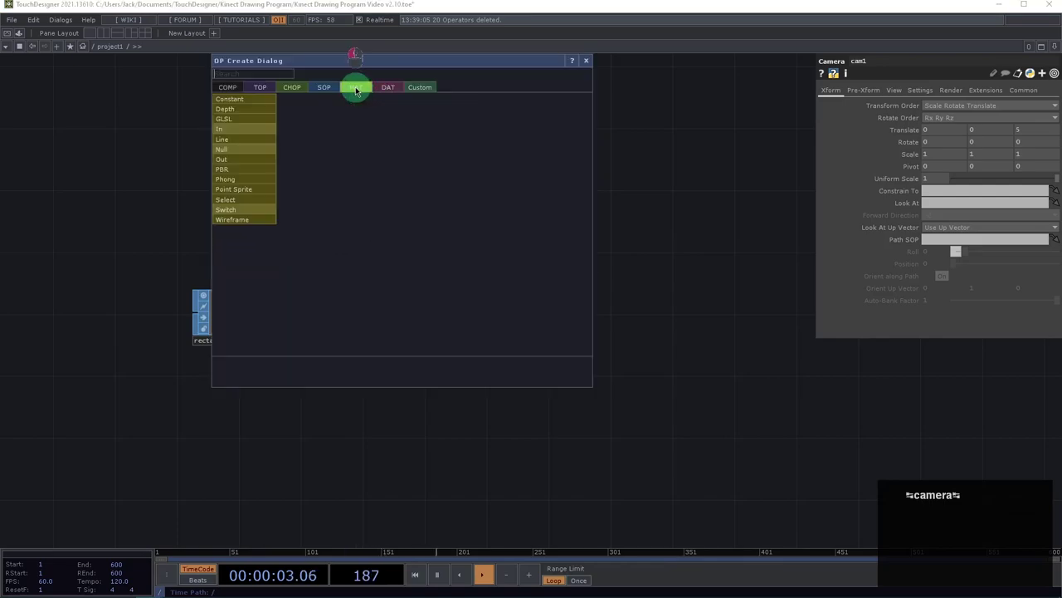
left_click(220, 104)
left_click(391, 230)
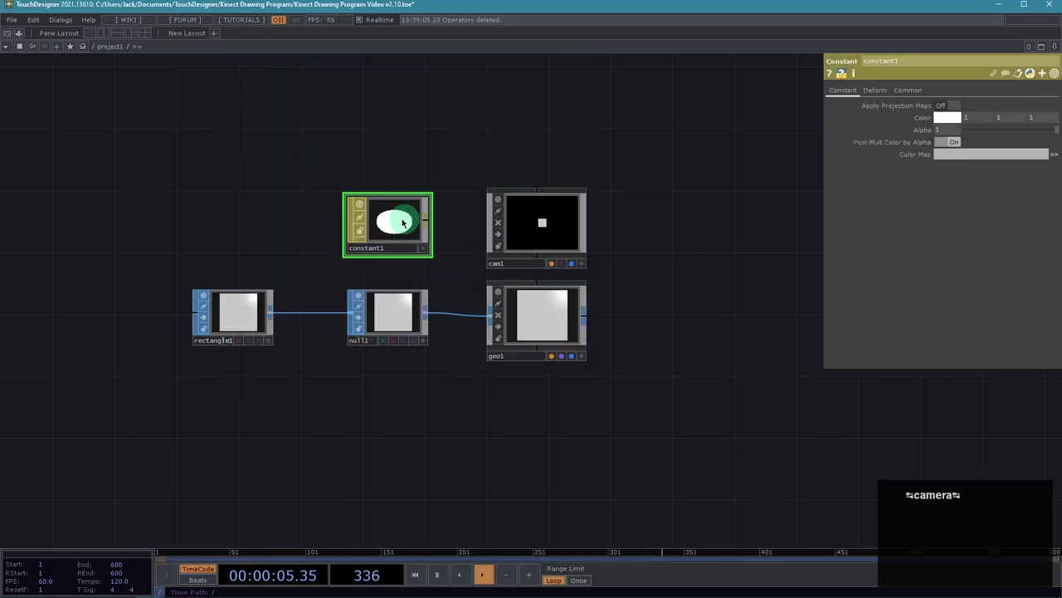
left_click(910, 92)
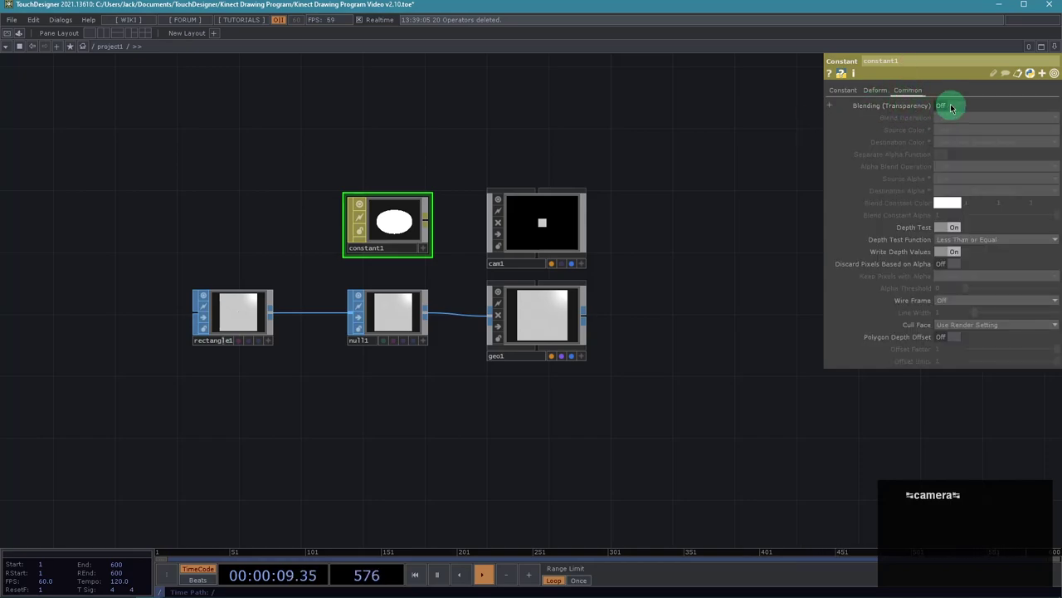
left_click(946, 106)
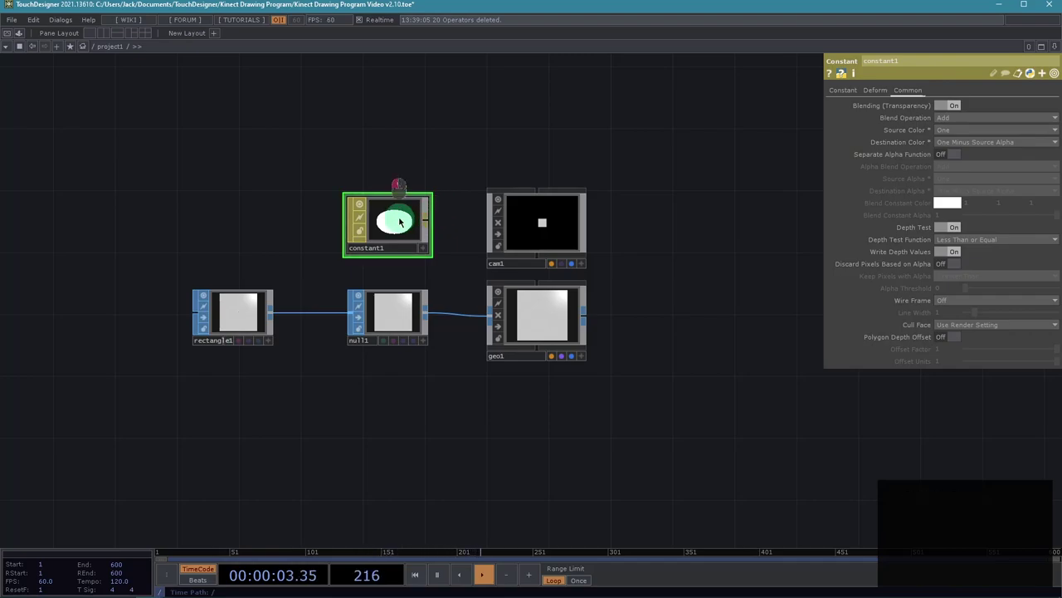
Assign constant1 as the material of geo1
left_click_drag(399, 222, 548, 319)
left_click(549, 309)
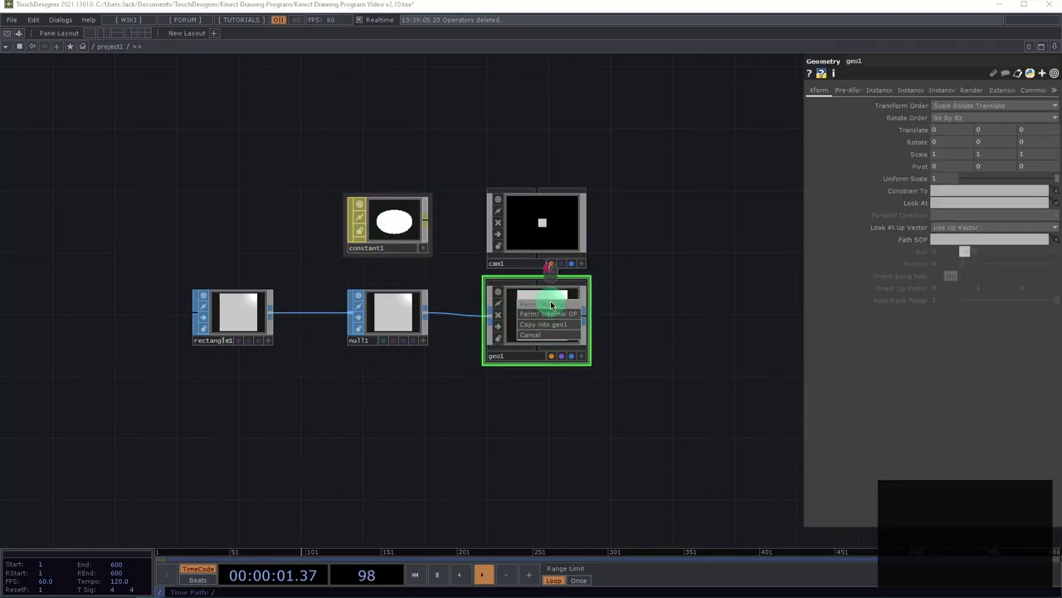
left_click_drag(639, 320, 586, 288)
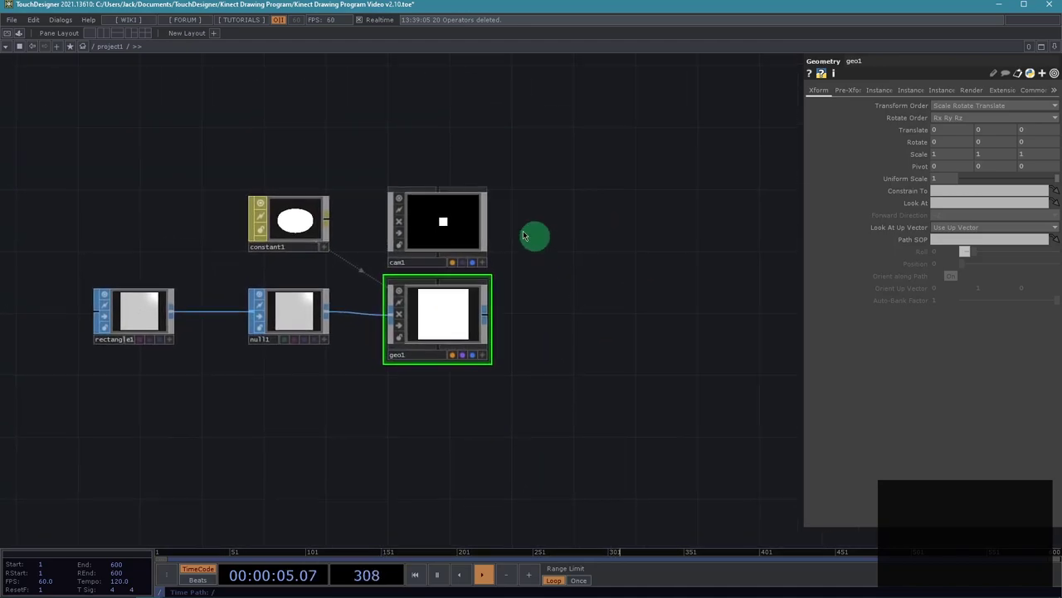
Add a Render TOP beside geo1 and cam1
left_click(444, 224)
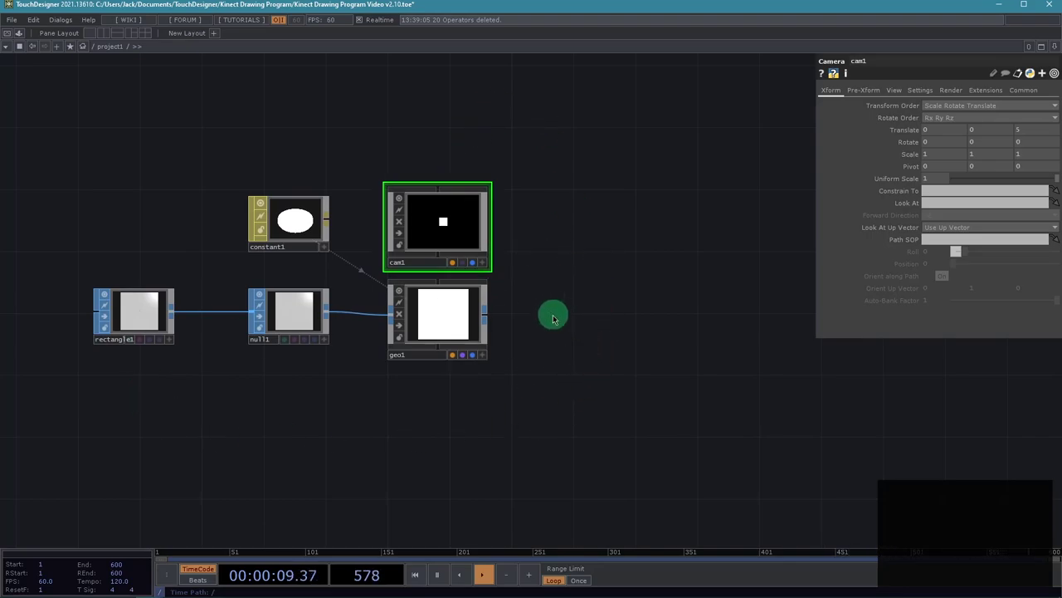
key("Tab")
key("shift+Tab")
key("shift+Tab")
key("shift+Tab")
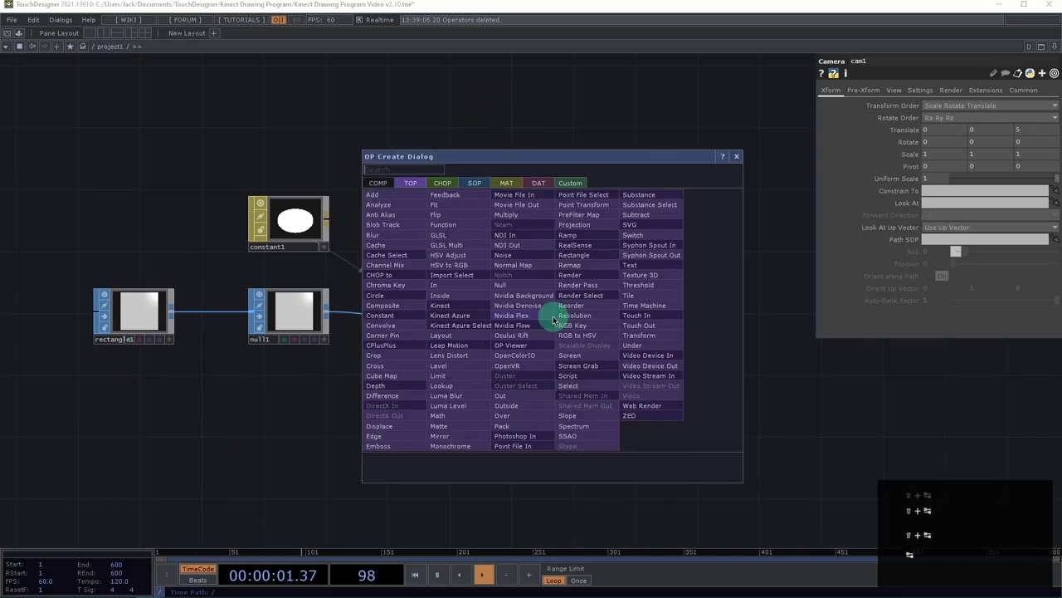
type("render")
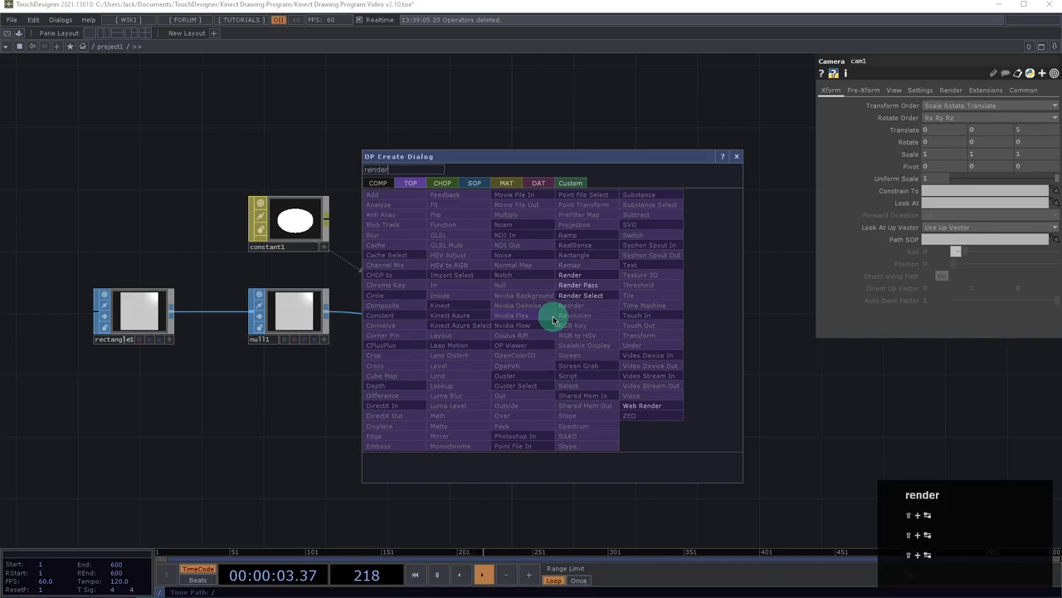
key("Return")
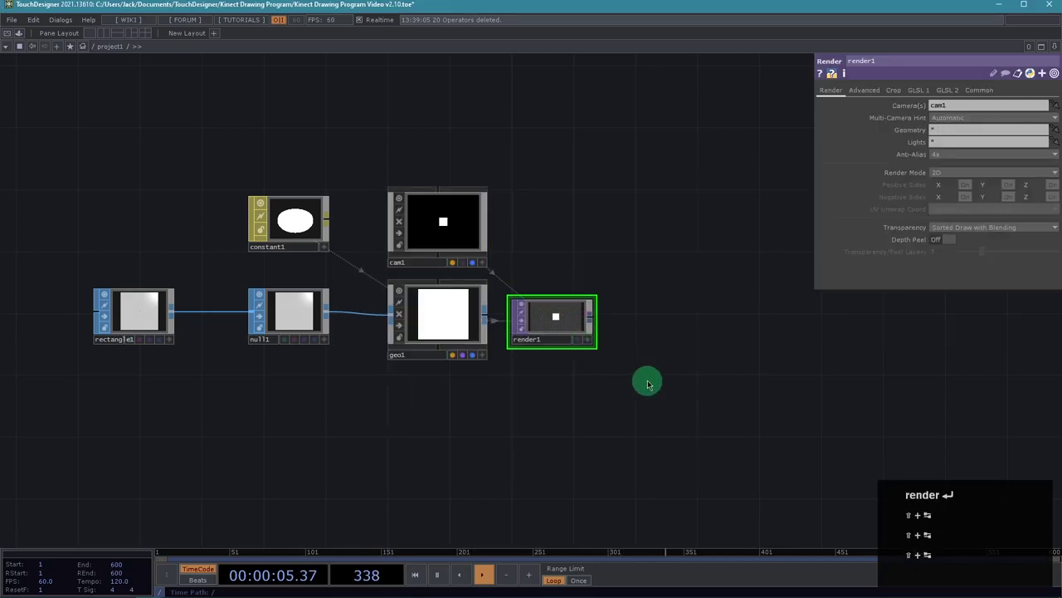
Move render1 a little farther from geo1 and connect a Null TOP to its output, leaving a wide gap between them
left_click_drag(641, 390, 655, 384)
left_click_drag(575, 318, 605, 318)
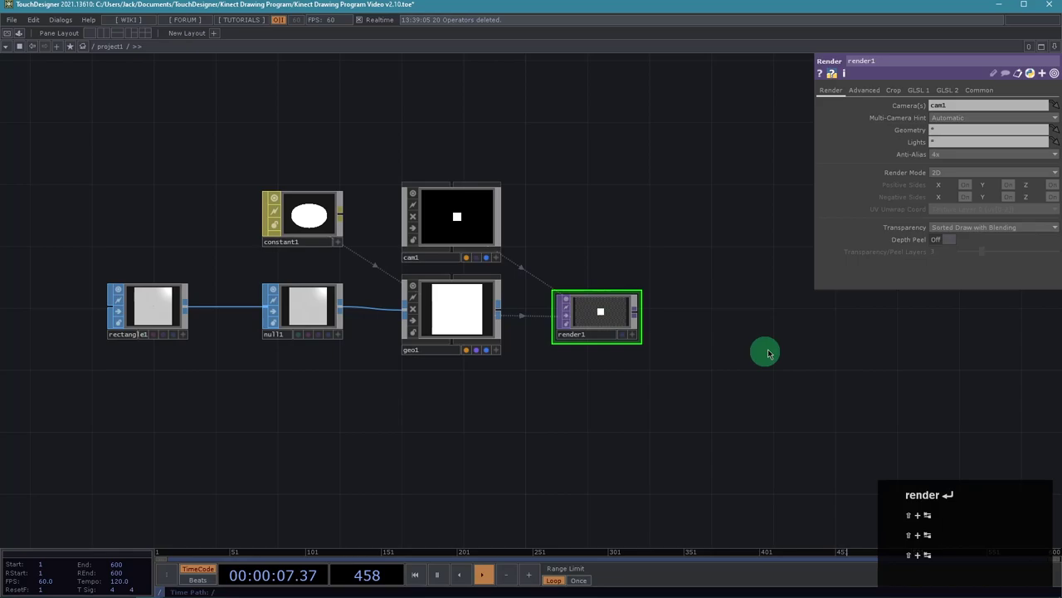
key("alt+n")
left_click(938, 314)
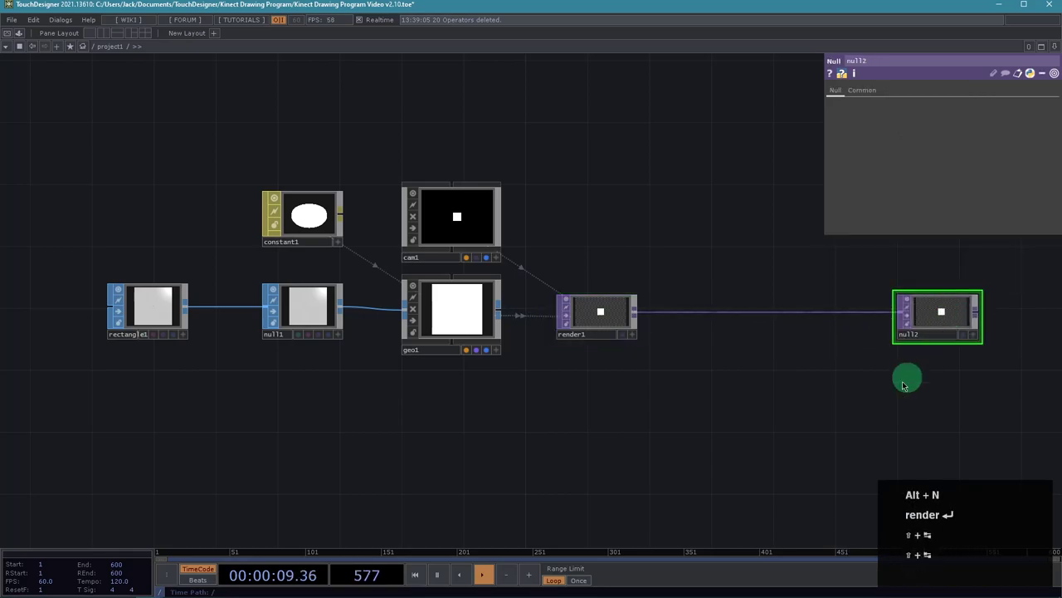
left_click_drag(837, 395, 665, 400)
left_click_drag(418, 457, 559, 437)
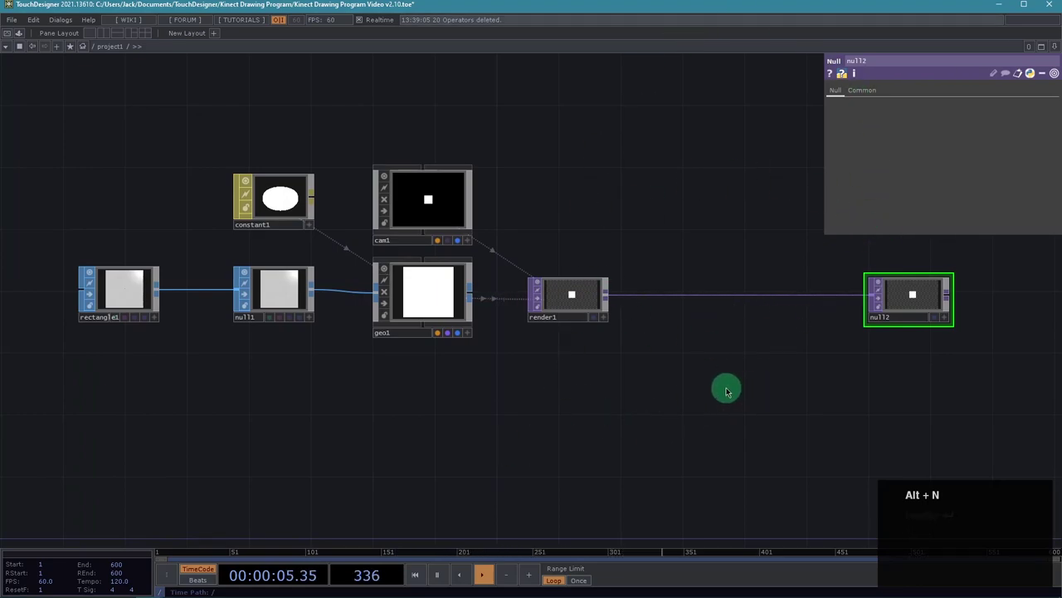
left_click_drag(130, 439, 238, 387)
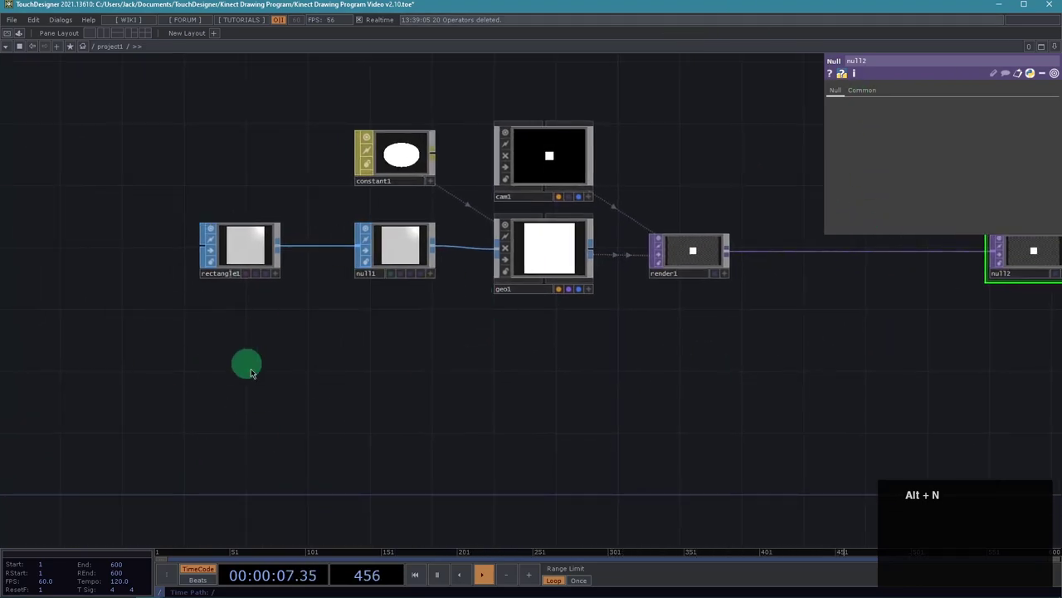
left_click_drag(287, 429, 306, 438)
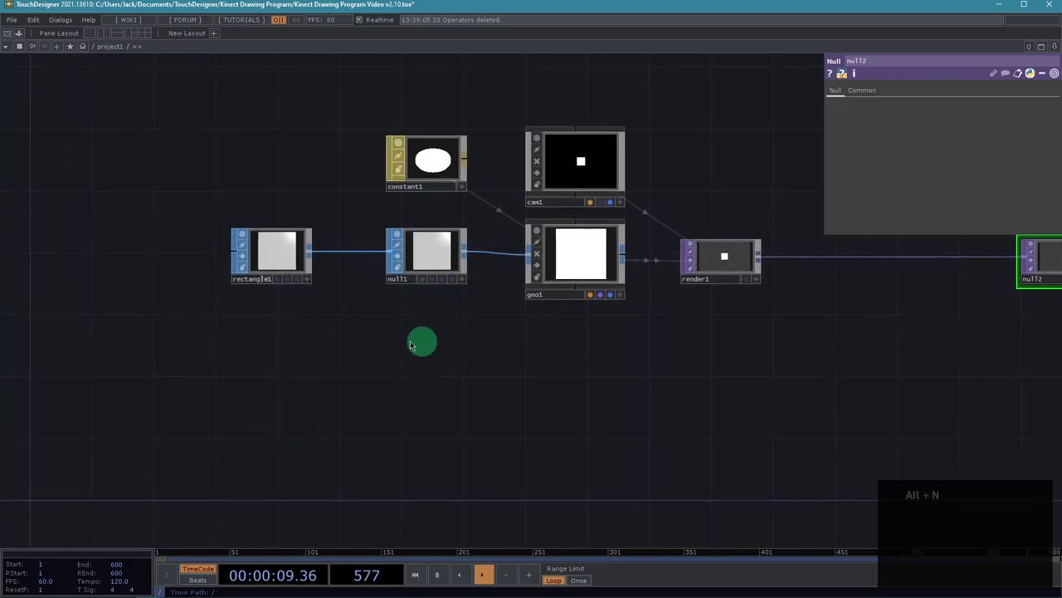
left_click_drag(475, 359, 469, 406)
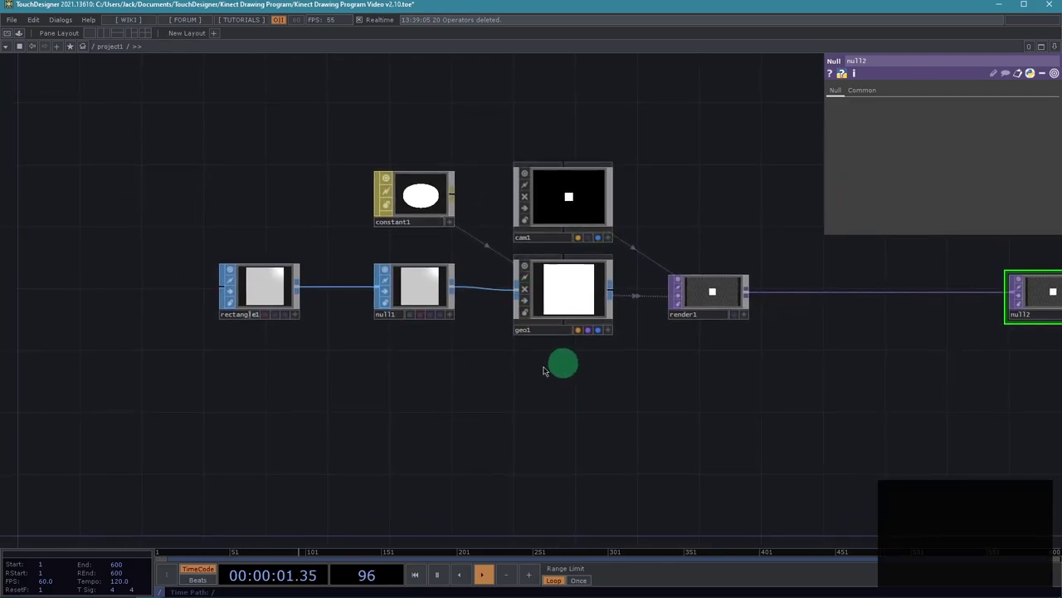
Add a Grid SOP and place it directly below rectangle1
scroll(315, 422, "down", 2)
left_click_drag(316, 422, 379, 403)
scroll(371, 412, "up", 3)
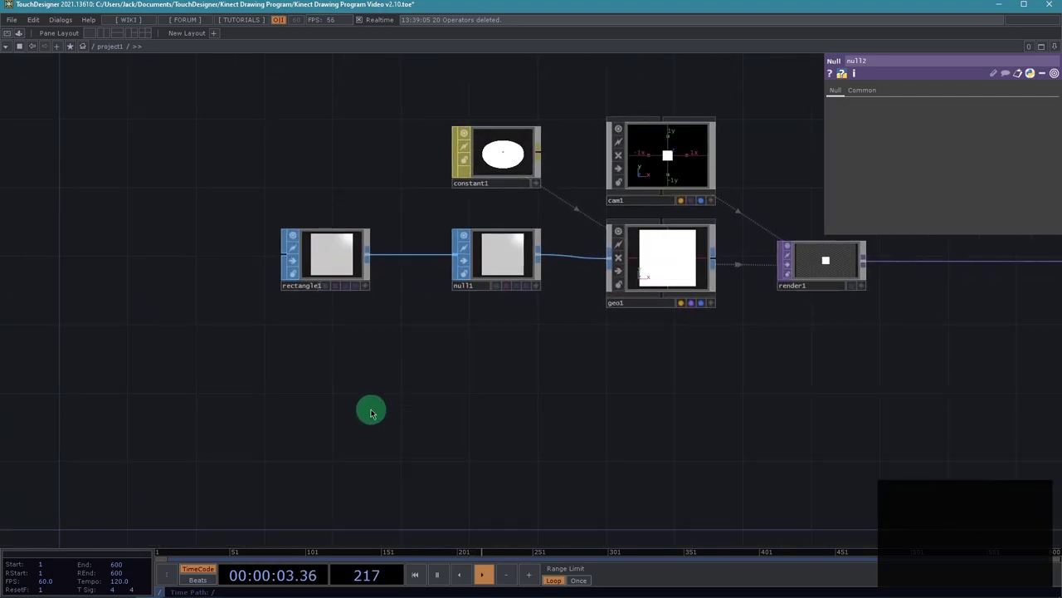
key("Tab")
key("Tab")
key("Tab")
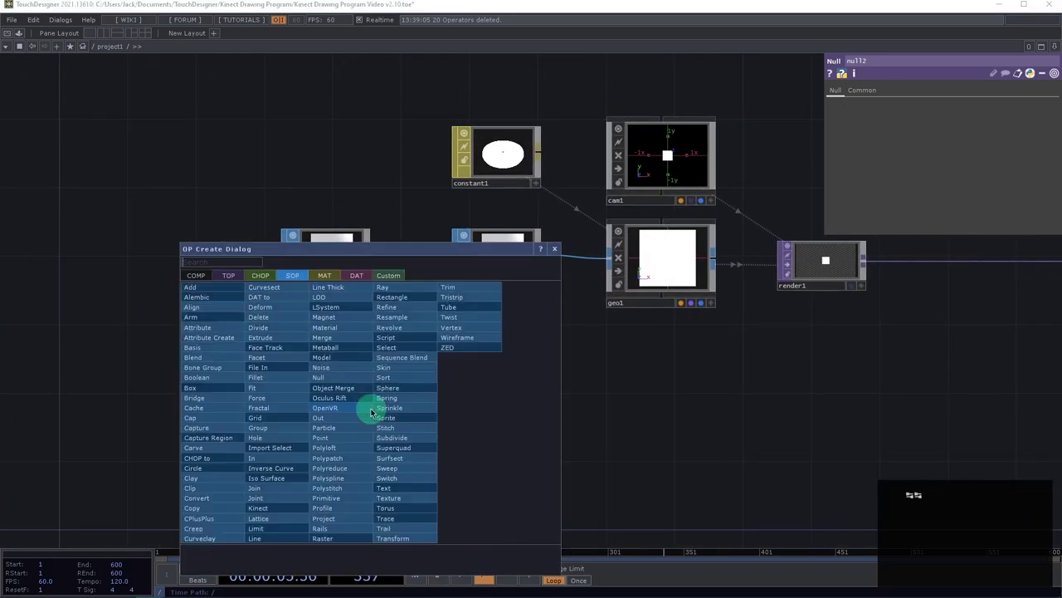
type("grid")
key("Return")
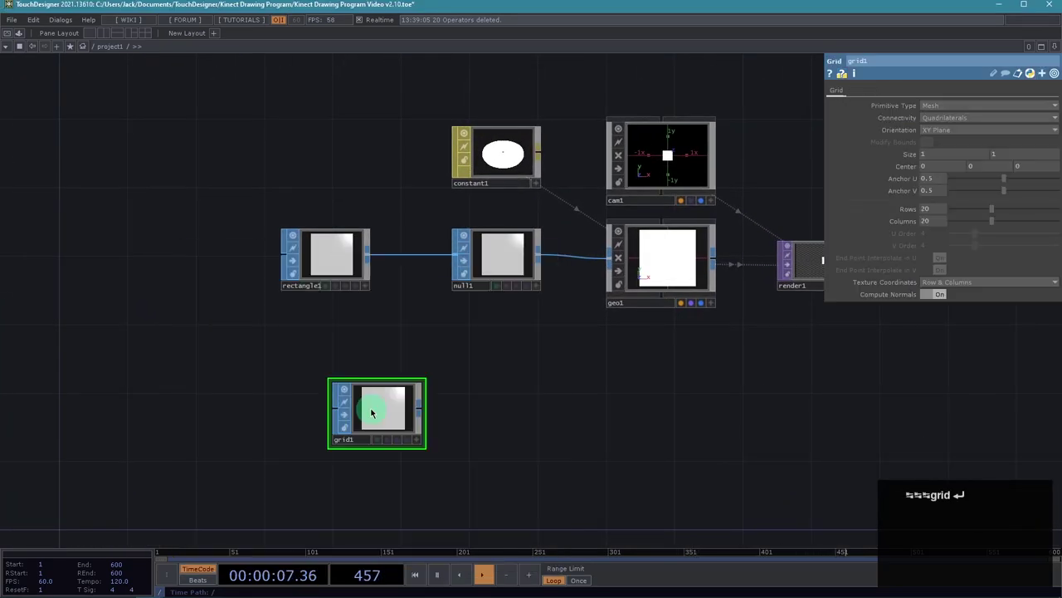
left_click_drag(371, 412, 319, 345)
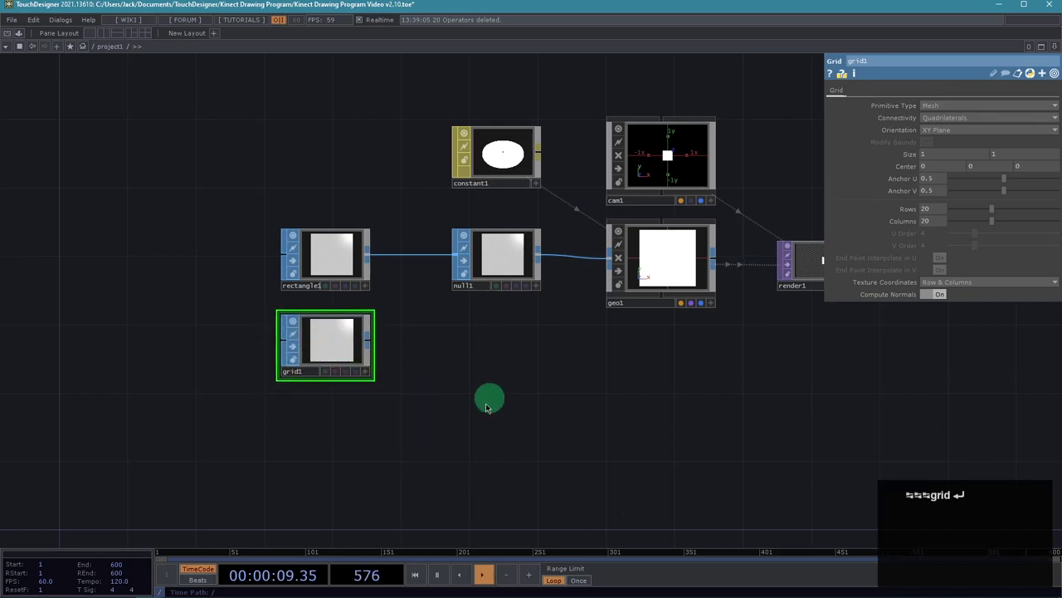
Connect a Null SOP to the output of grid1, placed directly below null1
key("alt+n")
left_click(496, 336)
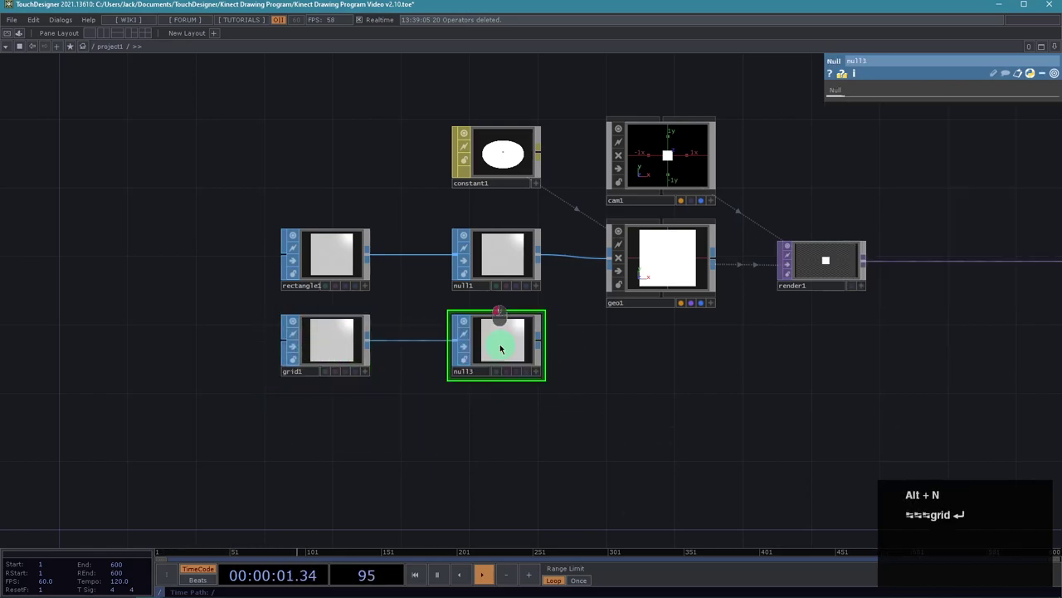
scroll(498, 457, "up", 5)
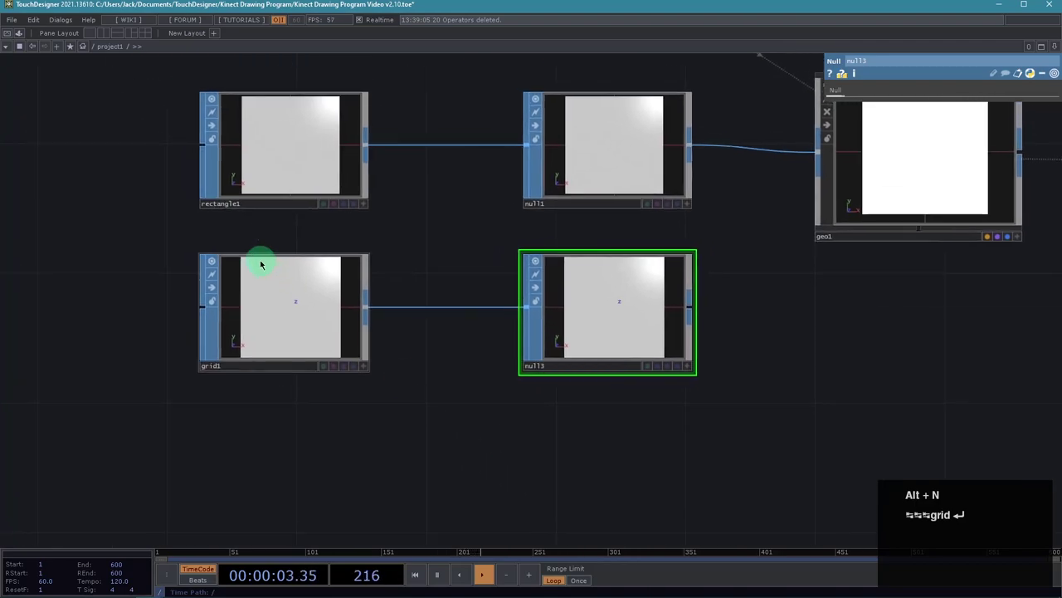
Set grid1's size to 16 by 9 with 18 rows and 32 columns
left_click(275, 274)
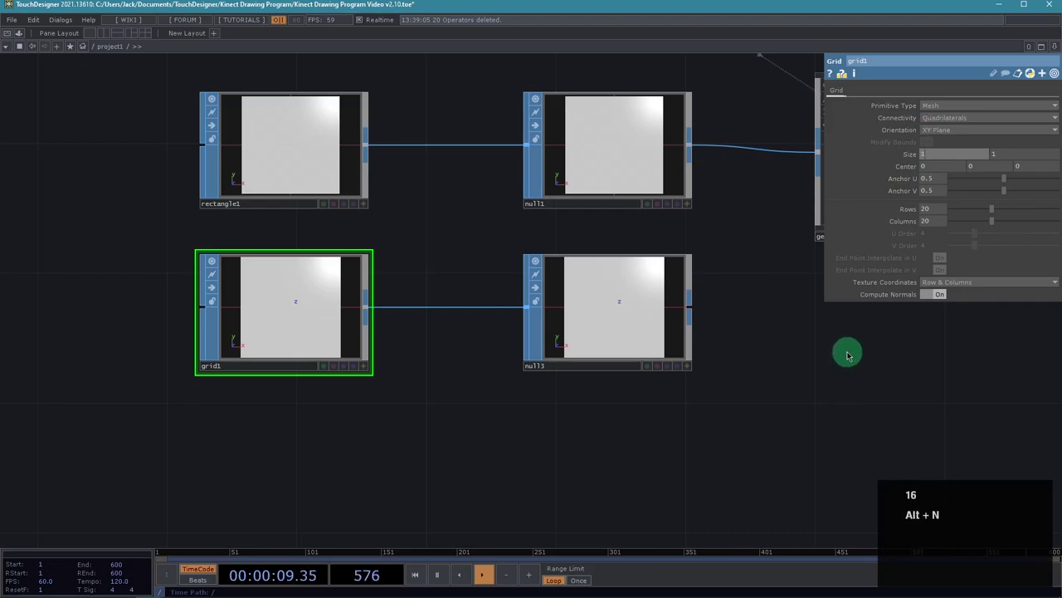
key("Tab")
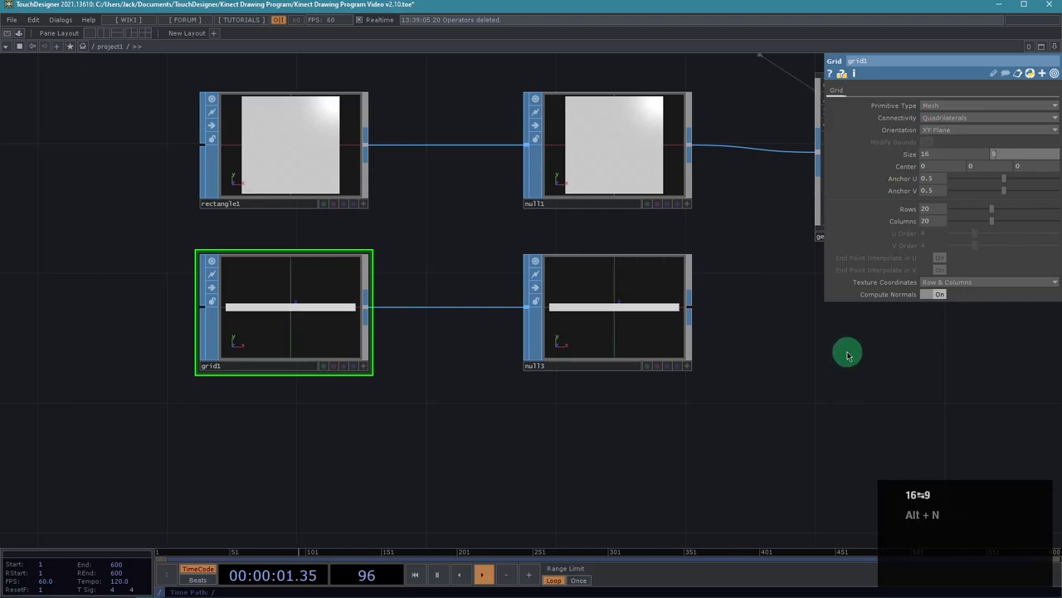
key("Return")
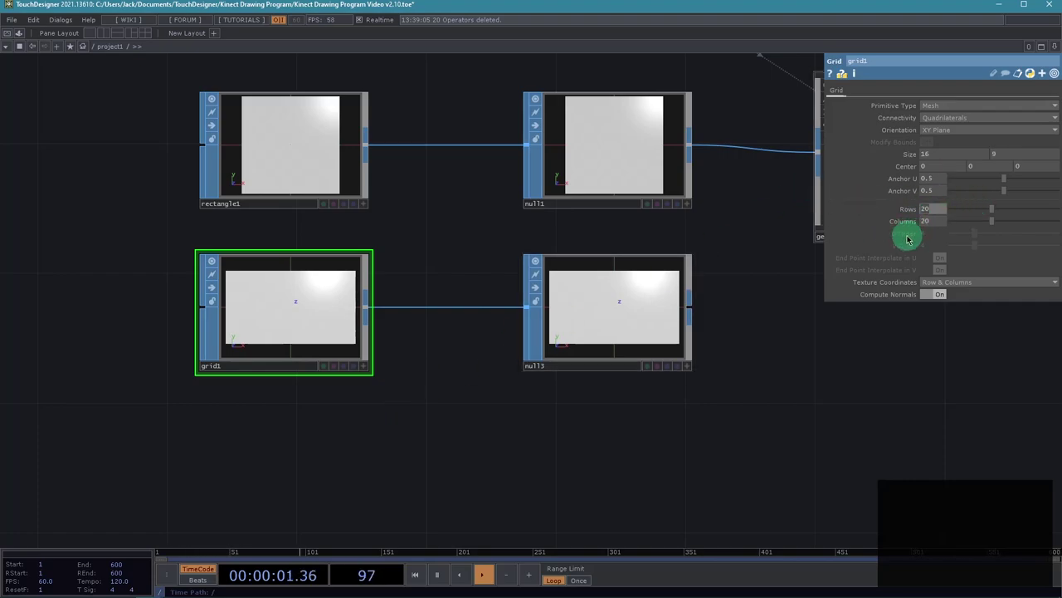
key("BackSpace")
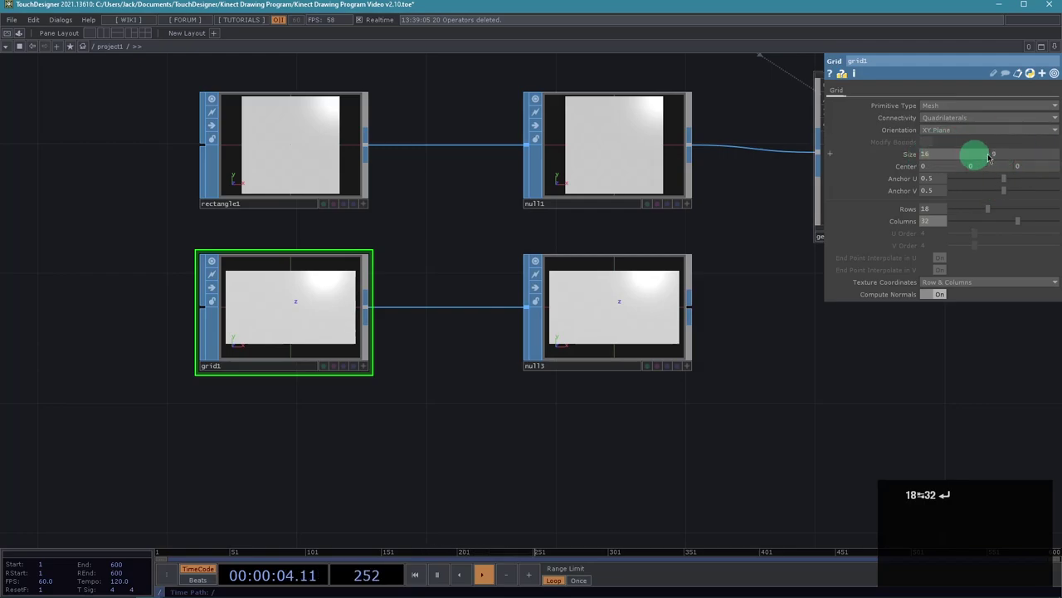
Rename the Null SOP connected to grid1 as pos
left_click_drag(330, 434, 367, 459)
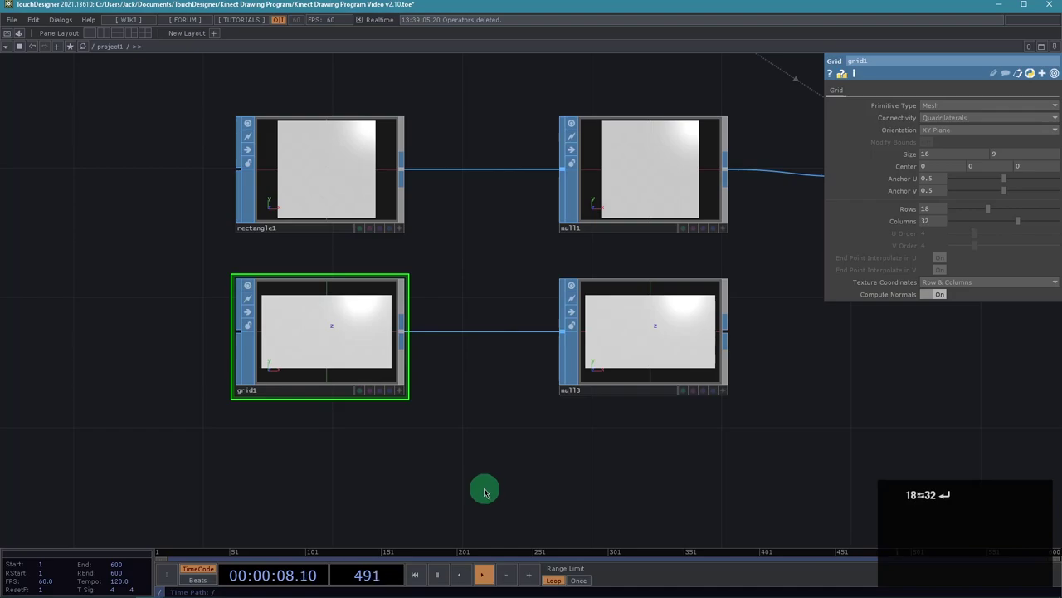
left_click_drag(486, 491, 415, 496)
left_click_drag(702, 455, 520, 474)
scroll(707, 397, "down", 2)
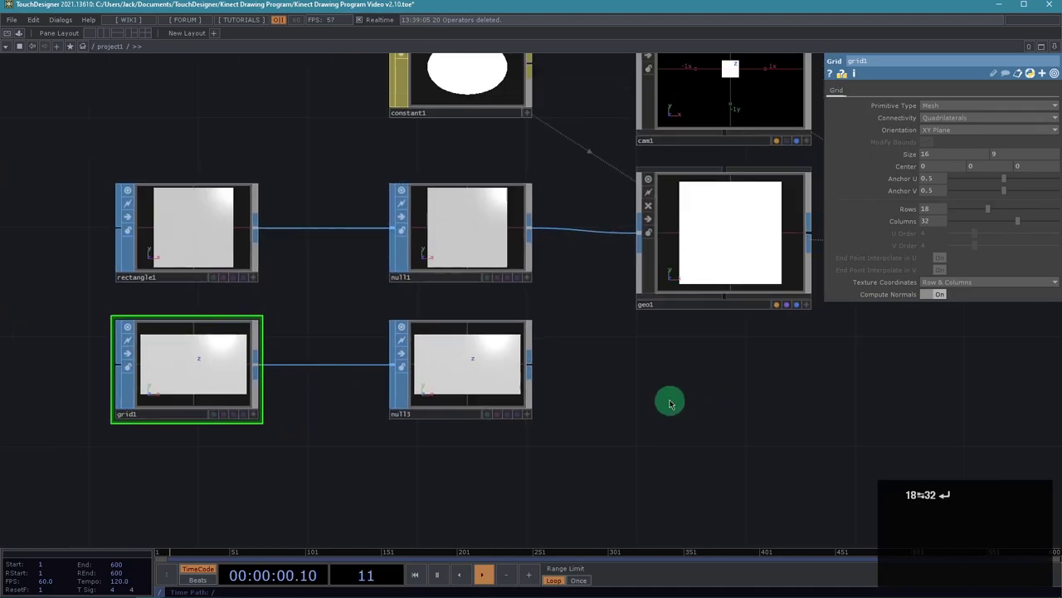
left_click_drag(670, 404, 607, 416)
left_click(687, 264)
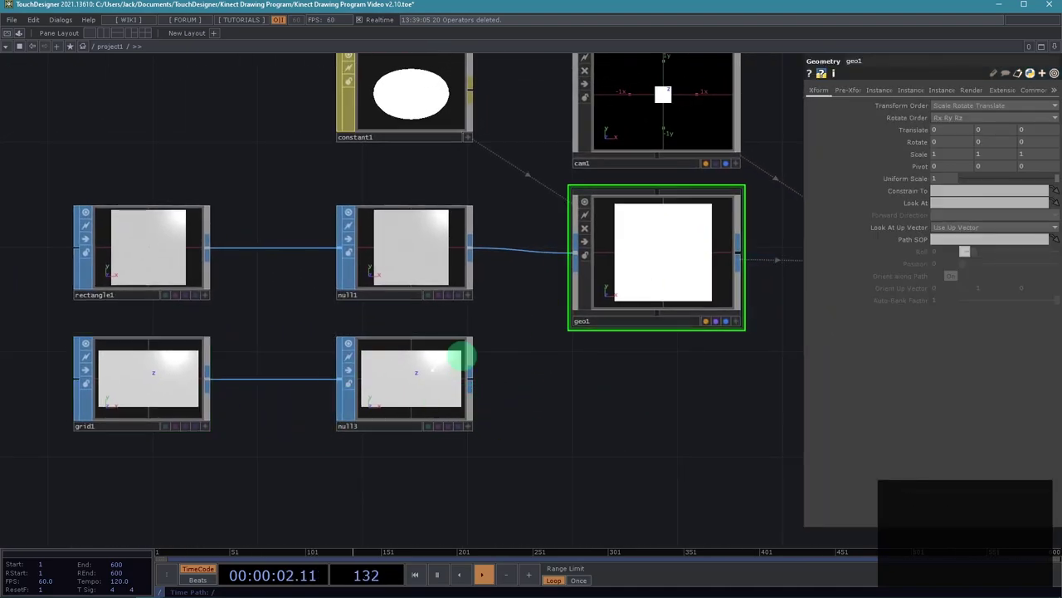
left_click(356, 428)
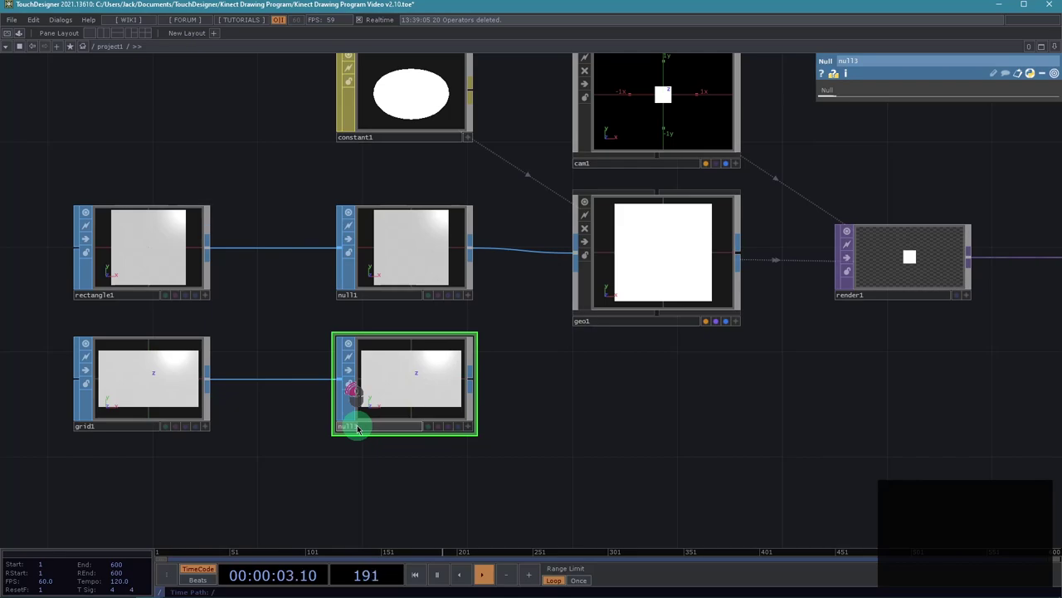
left_click(579, 470)
Turn on instancing for geo1 and assign pos as its Translate OP
left_click(671, 221)
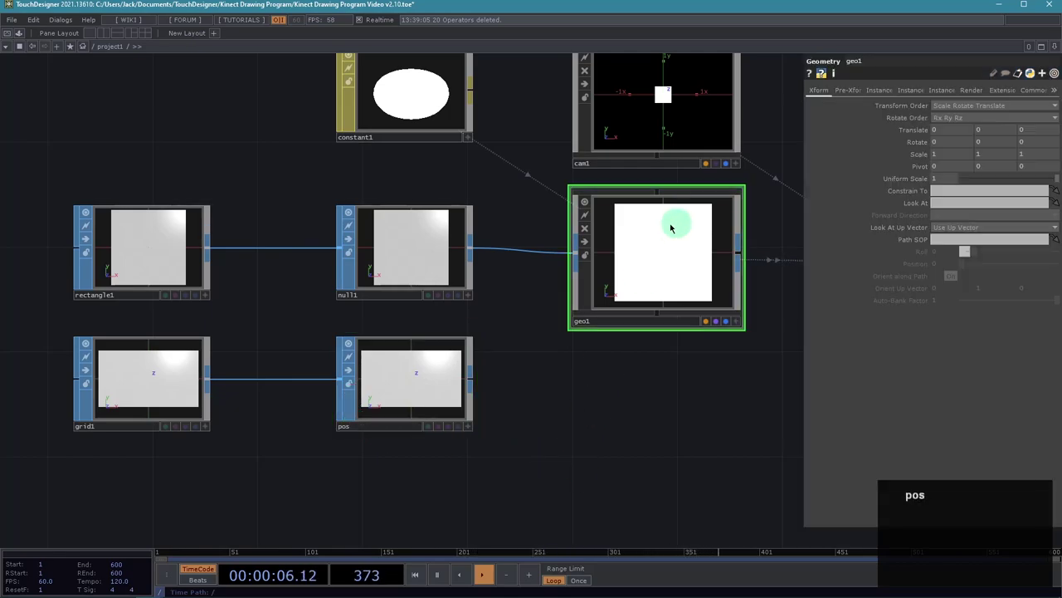
left_click(878, 90)
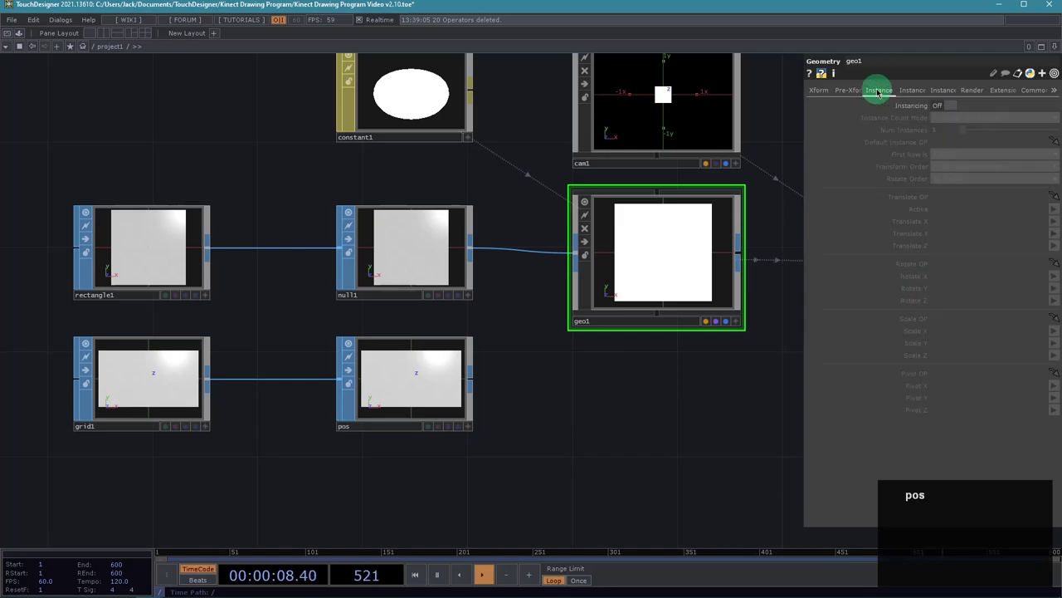
left_click(948, 106)
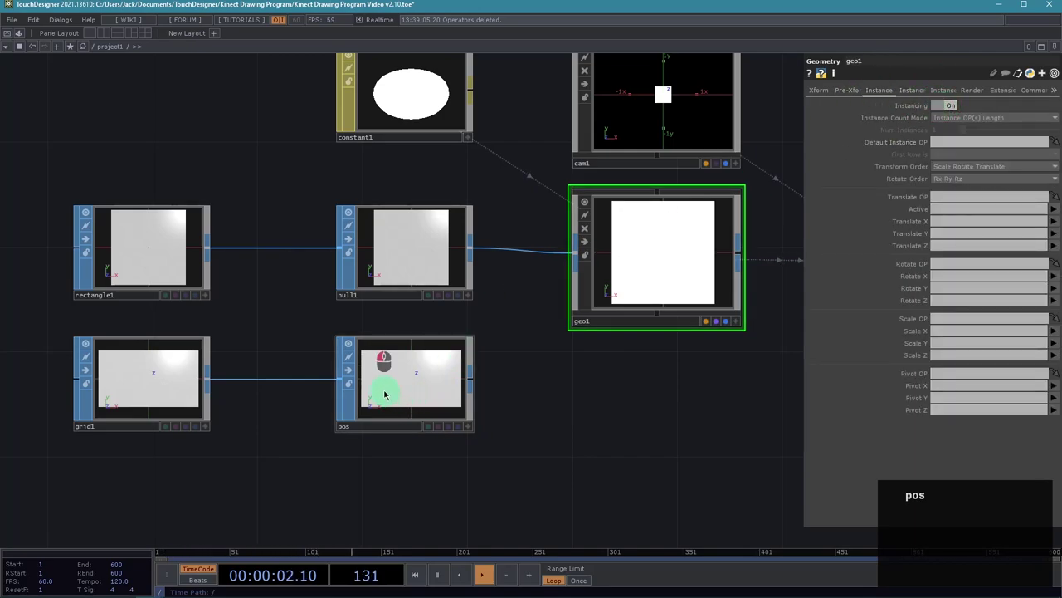
left_click_drag(384, 395, 952, 200)
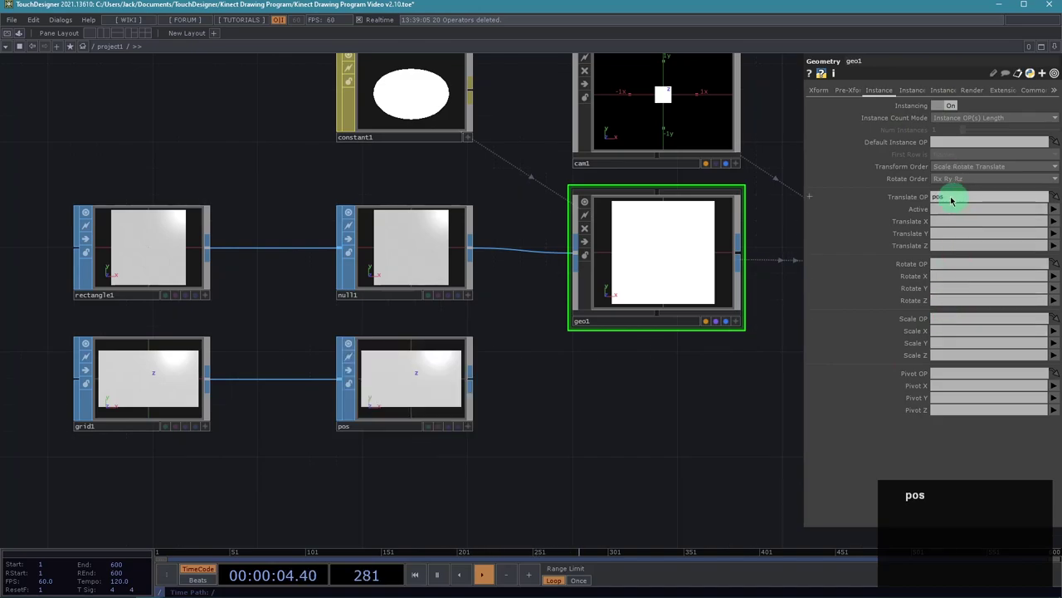
Map geo1's instance Translate X, Y and Z to P(0), P(1) and P(2)
left_click(1054, 223)
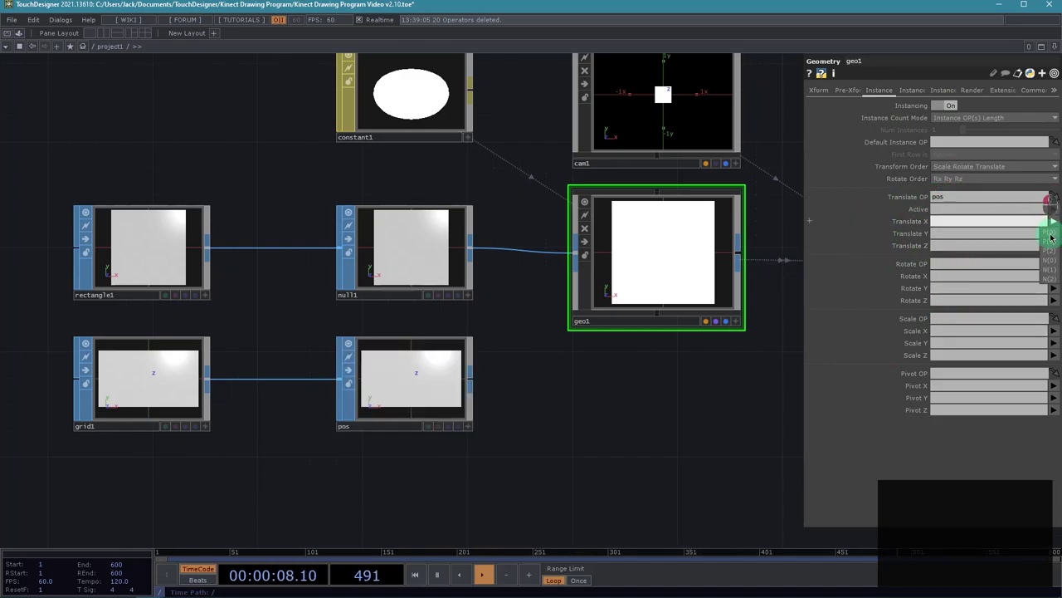
left_click(1050, 233)
left_click(1054, 233)
left_click(1050, 253)
left_click(1054, 245)
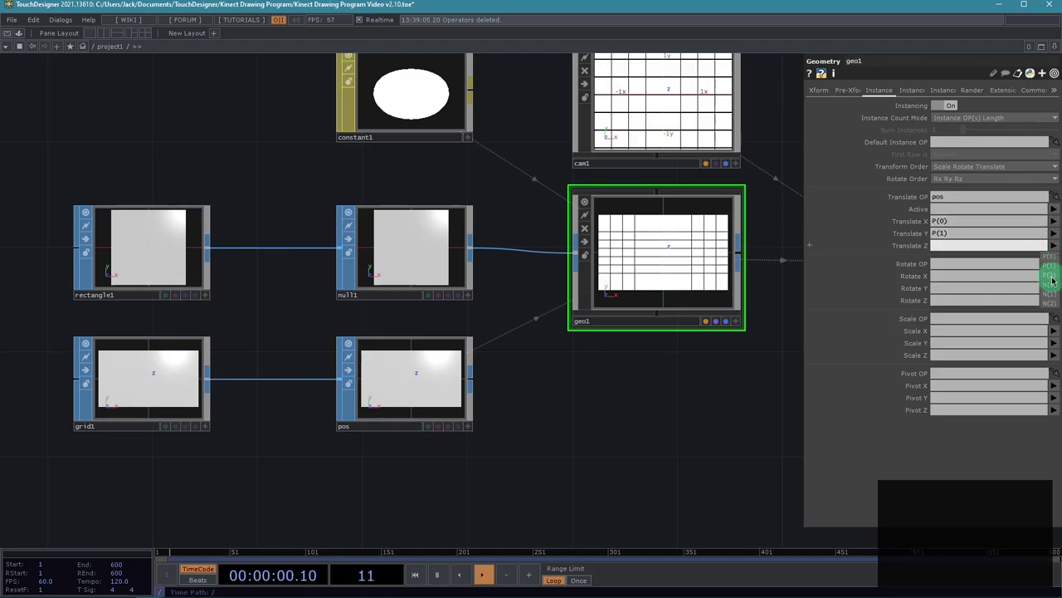
left_click(1051, 277)
Examine the instanced rectangles in geo1's viewer up close
left_click_drag(684, 421, 444, 471)
scroll(597, 429, "up", 6)
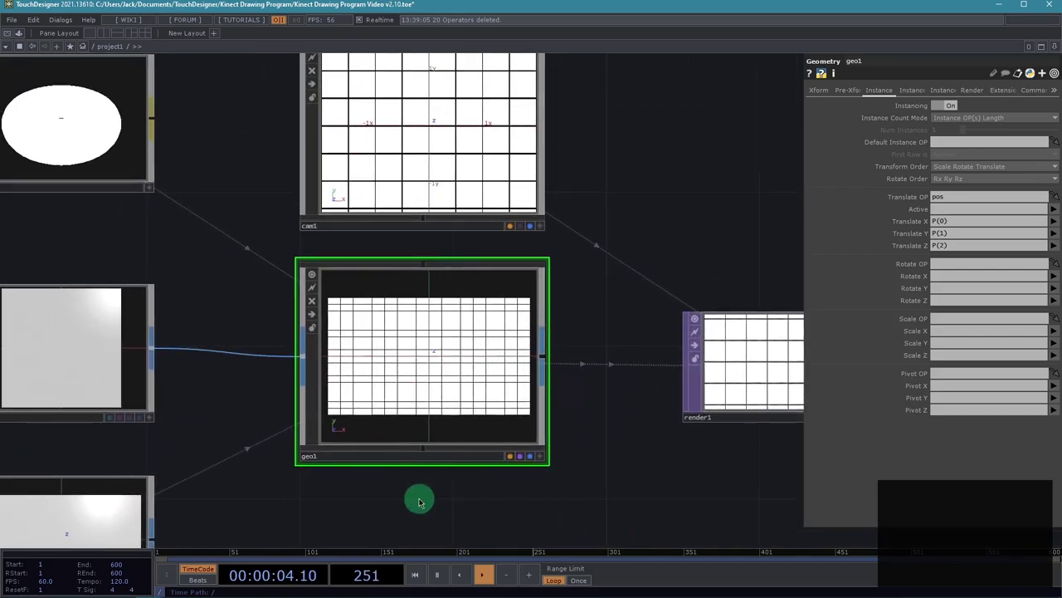
scroll(439, 467, "up", 2)
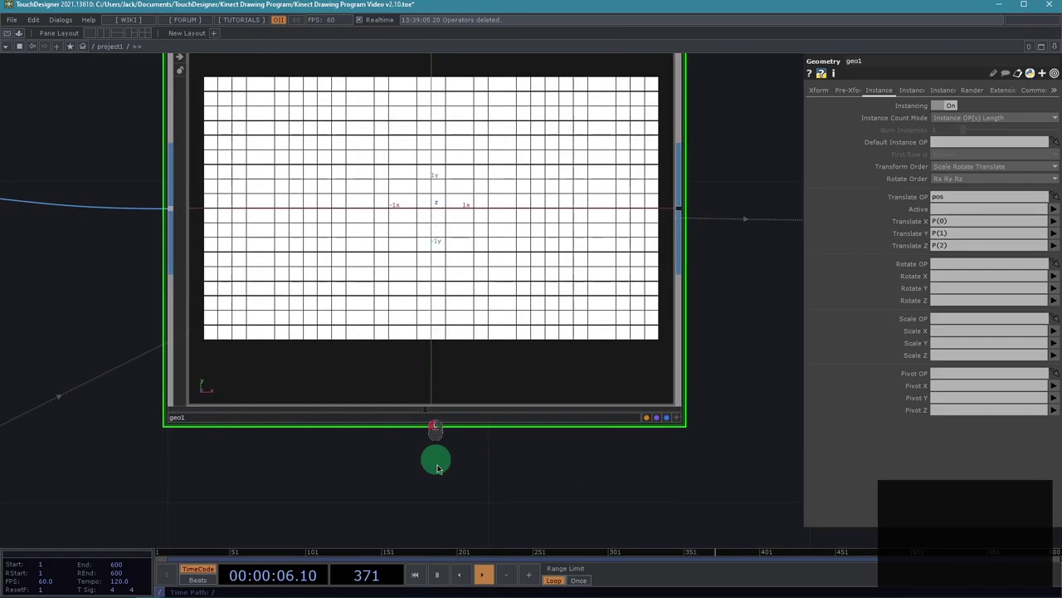
left_click_drag(439, 467, 469, 514)
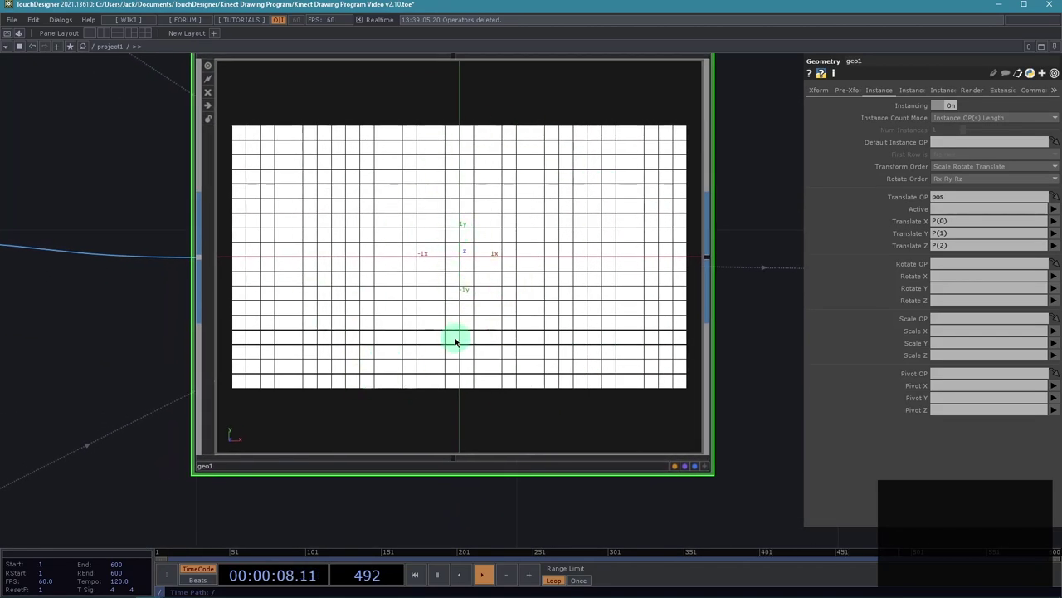
scroll(730, 403, "down", 4)
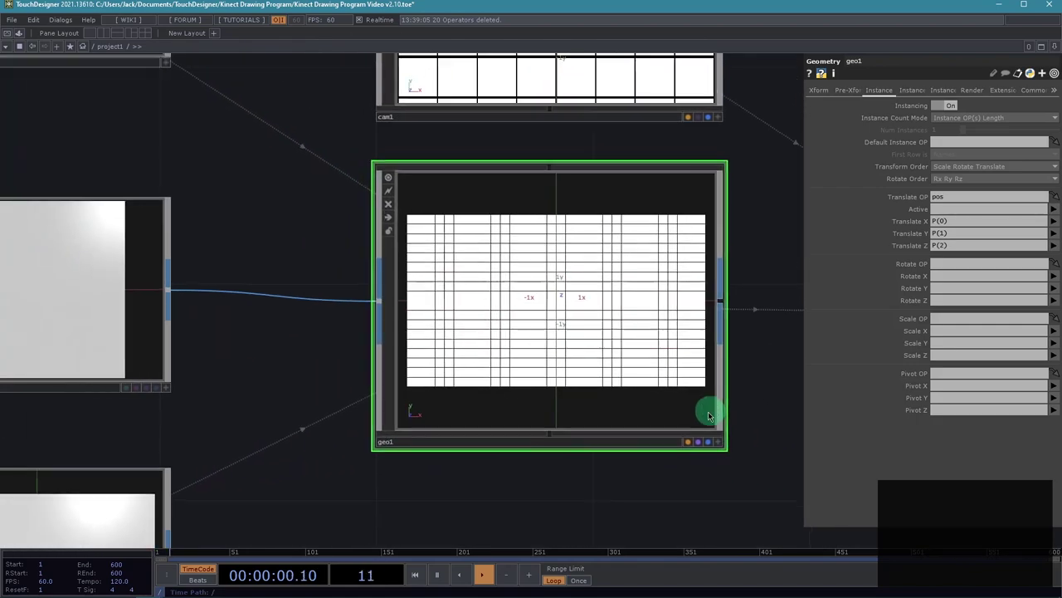
left_click_drag(520, 516, 468, 532)
scroll(657, 465, "down", 3)
Set cam1's Z translate to 19.75
left_click_drag(629, 205, 505, 224)
middle_click_drag(676, 267, 539, 249)
left_click(523, 229)
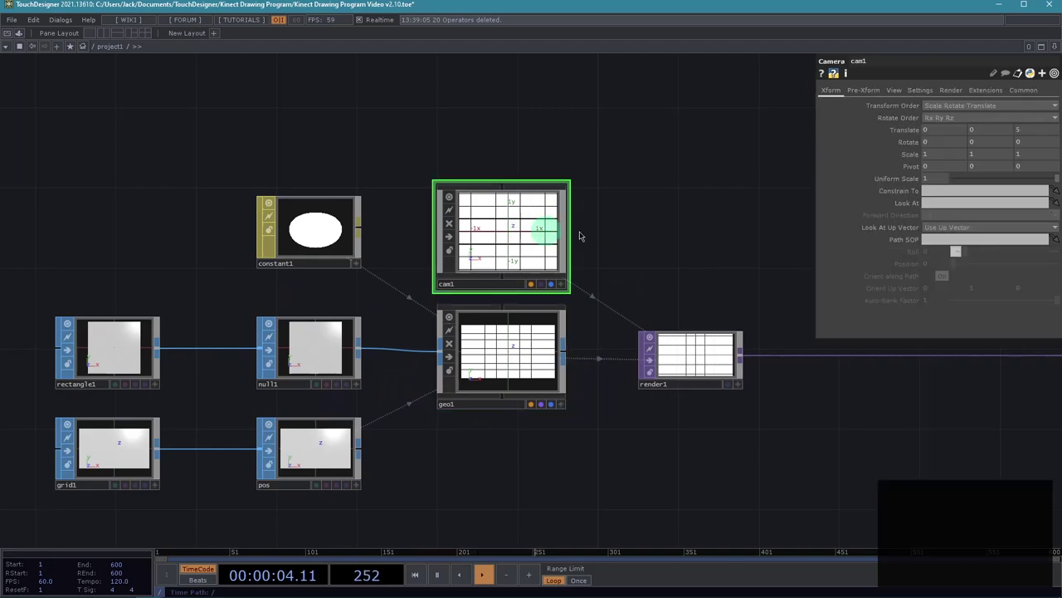
left_click_drag(655, 217, 537, 220)
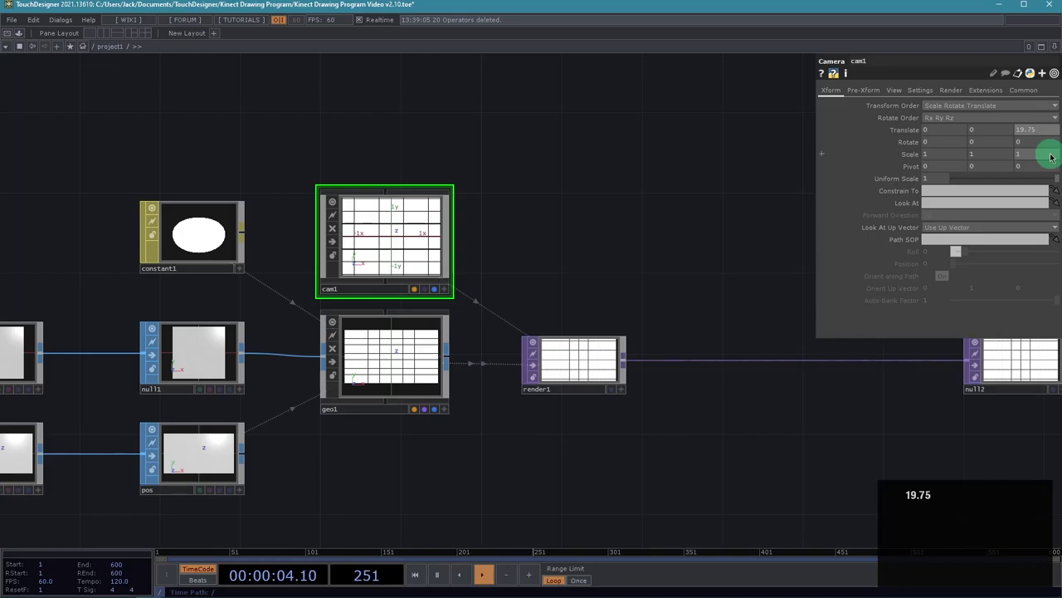
key("Return")
Check how the instanced grid fills the frame in render1's viewer
scroll(707, 415, "up", 6)
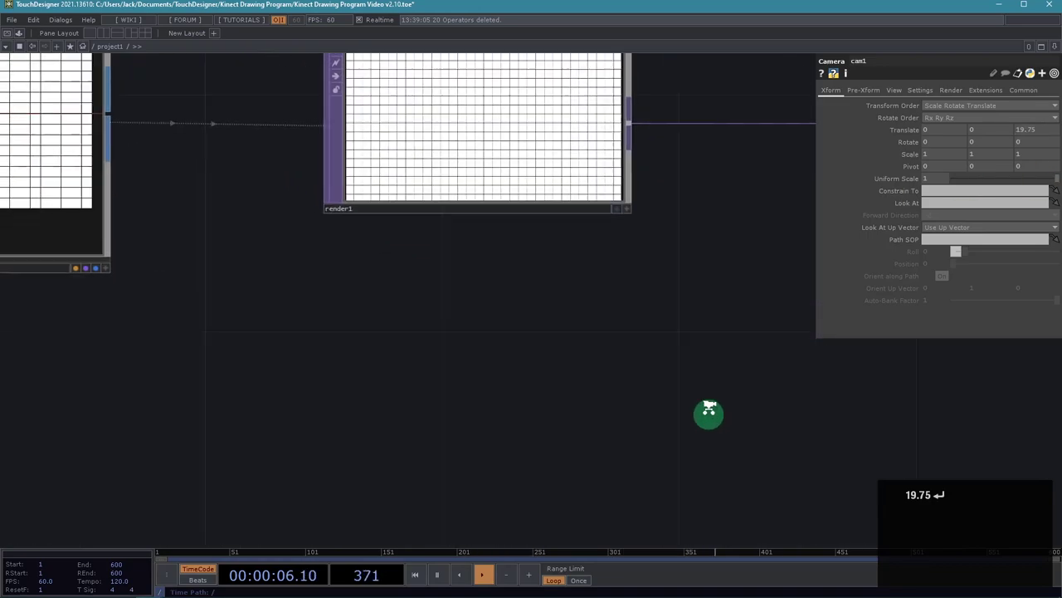
left_click_drag(683, 494, 714, 555)
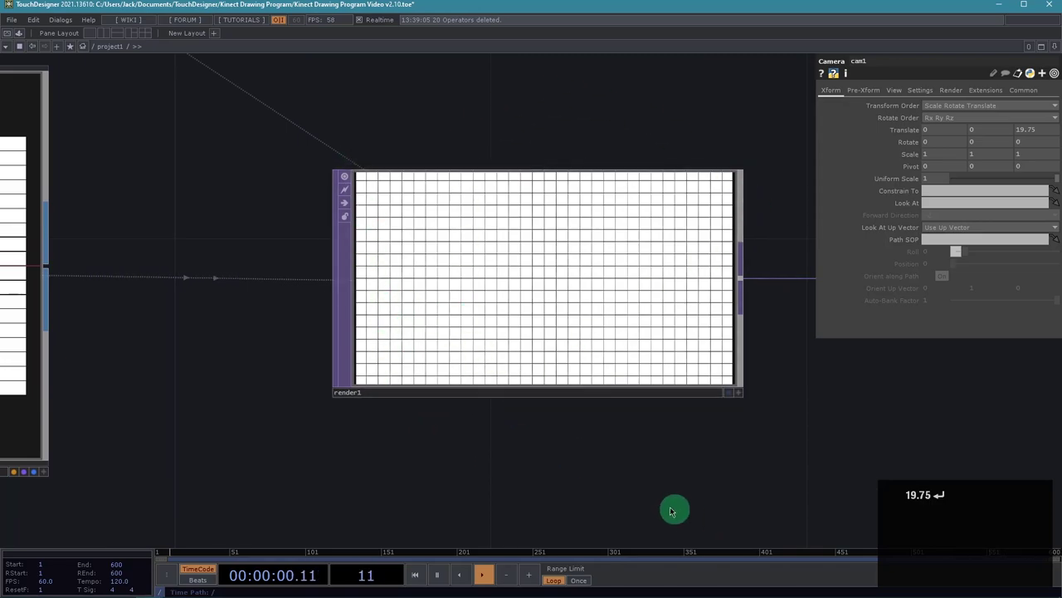
scroll(670, 510, "down", 2)
left_click_drag(679, 450, 546, 443)
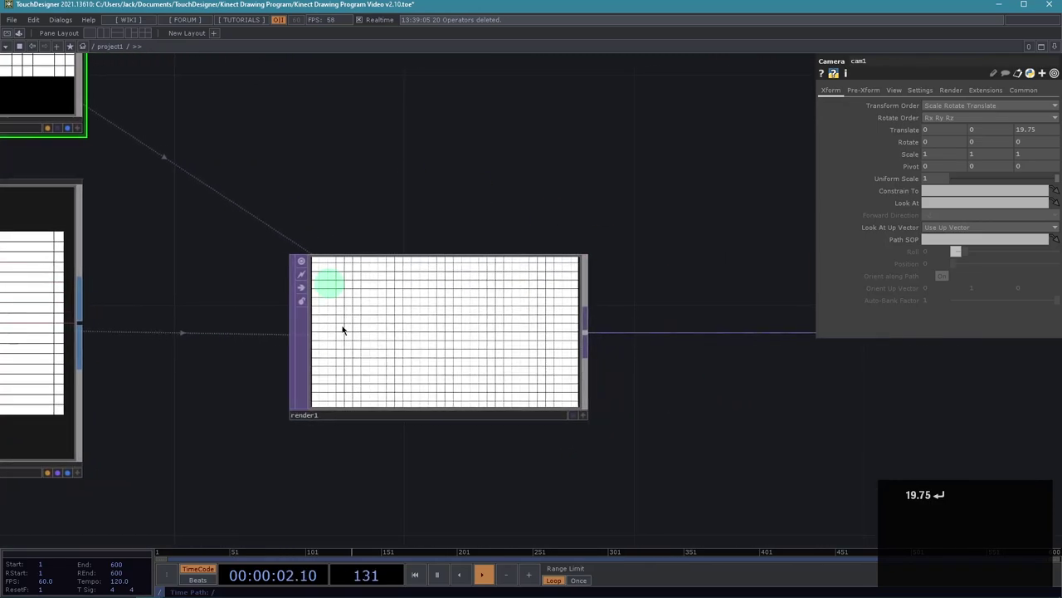
scroll(688, 456, "down", 2)
scroll(759, 469, "down", 3)
left_click_drag(771, 458, 578, 441)
scroll(643, 433, "down", 3)
Move null2 farther away from render1 to widen the gap between them
left_click_drag(680, 426, 928, 353)
left_click_drag(595, 440, 509, 454)
left_click_drag(700, 462, 484, 444)
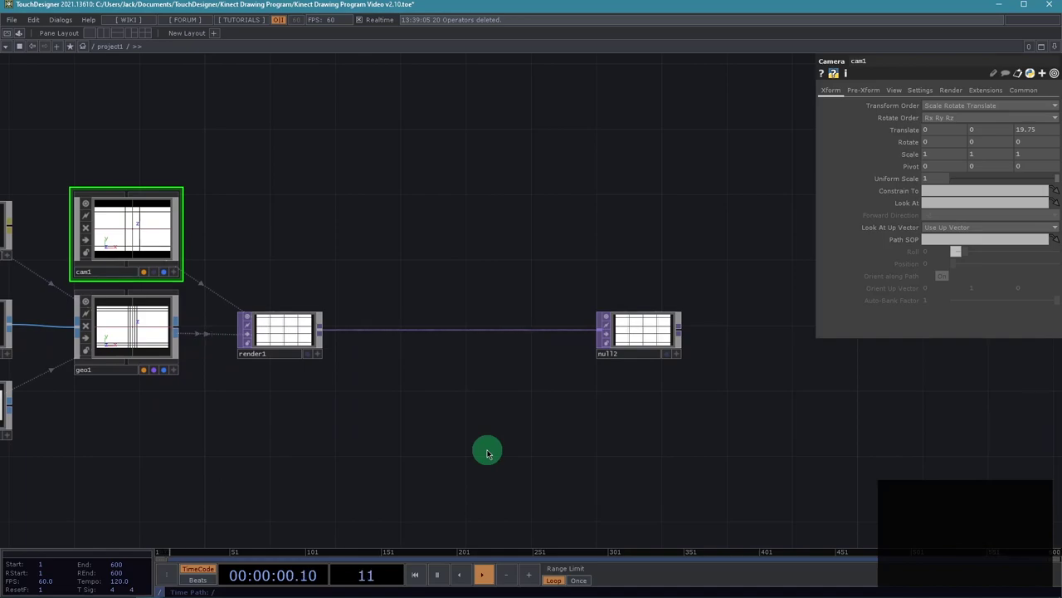
left_click_drag(636, 344, 734, 344)
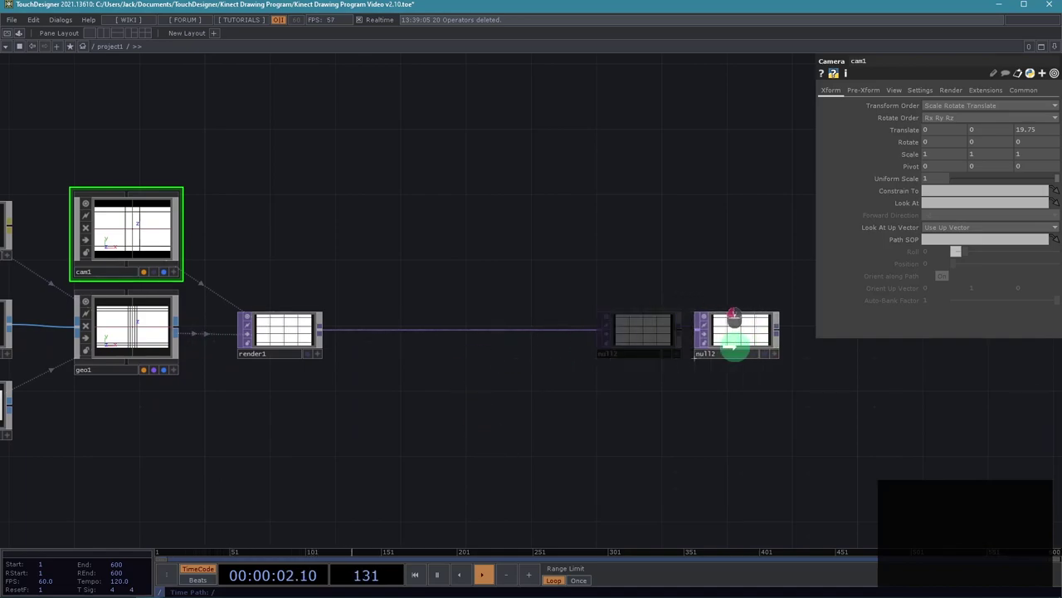
Insert a Composite TOP on the wire between render1 and null2, close to null2, and set its operation to Over
left_click_drag(454, 402, 565, 469)
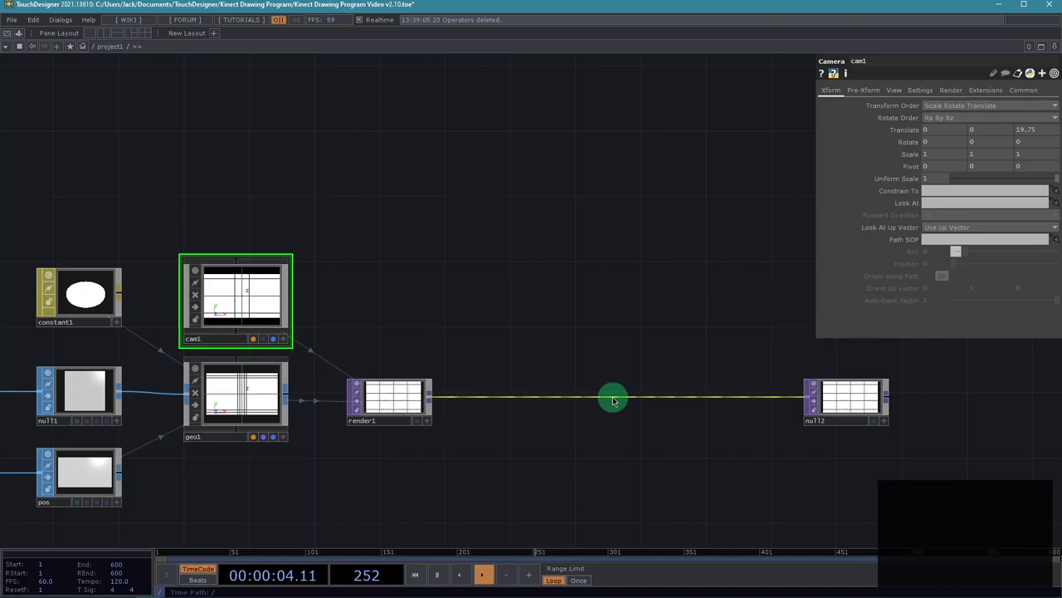
right_click(613, 400)
left_click(639, 385)
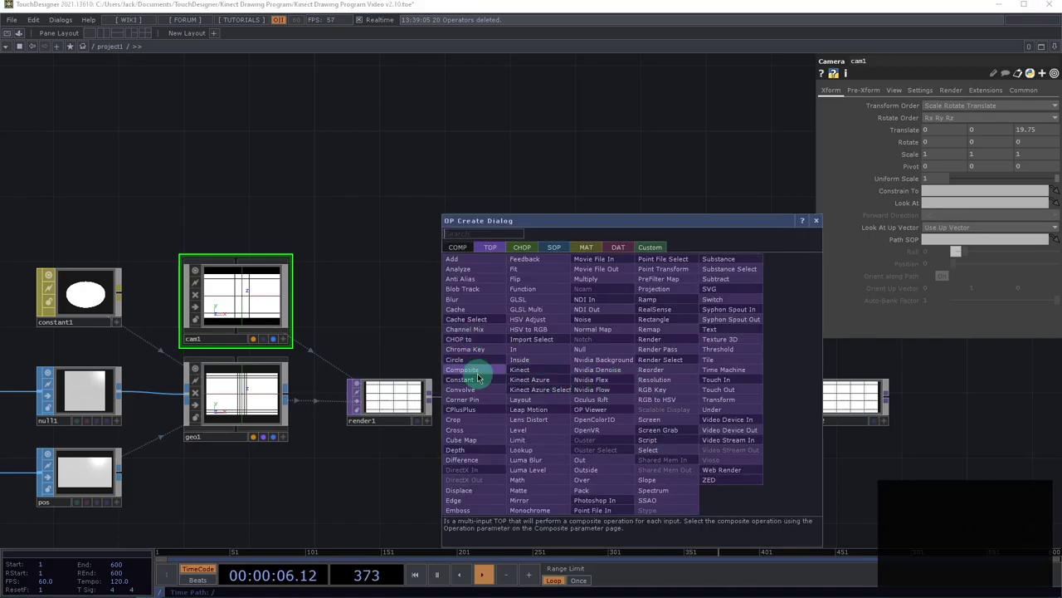
left_click(477, 373)
left_click(697, 393)
left_click_drag(600, 305, 529, 308)
left_click(939, 154)
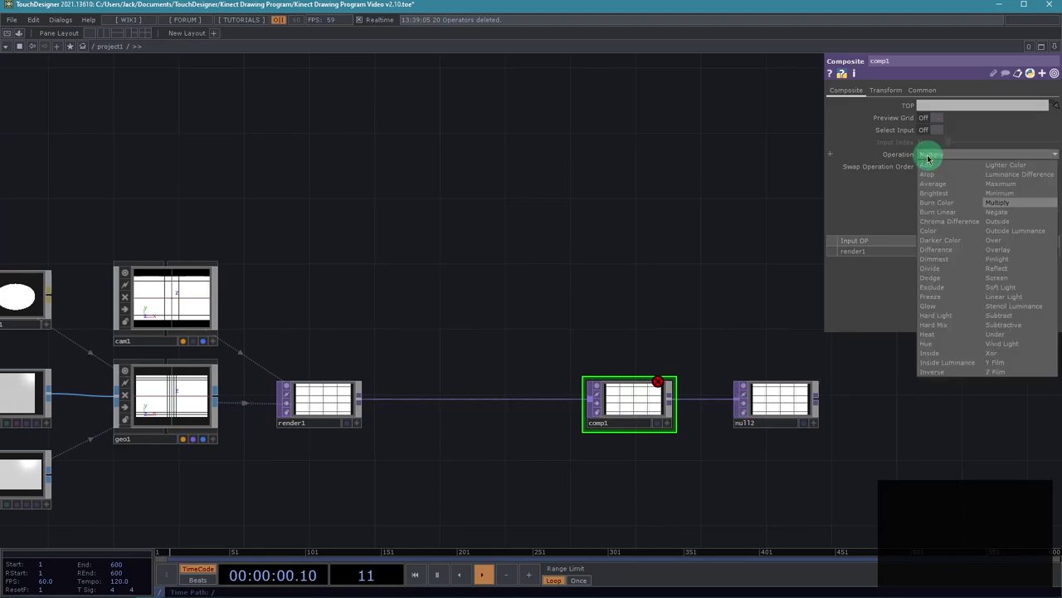
left_click(994, 242)
Add a Rectangle TOP above the wire between render1 and comp1 and connect its output to comp1 as a second input
scroll(518, 448, "up", 2)
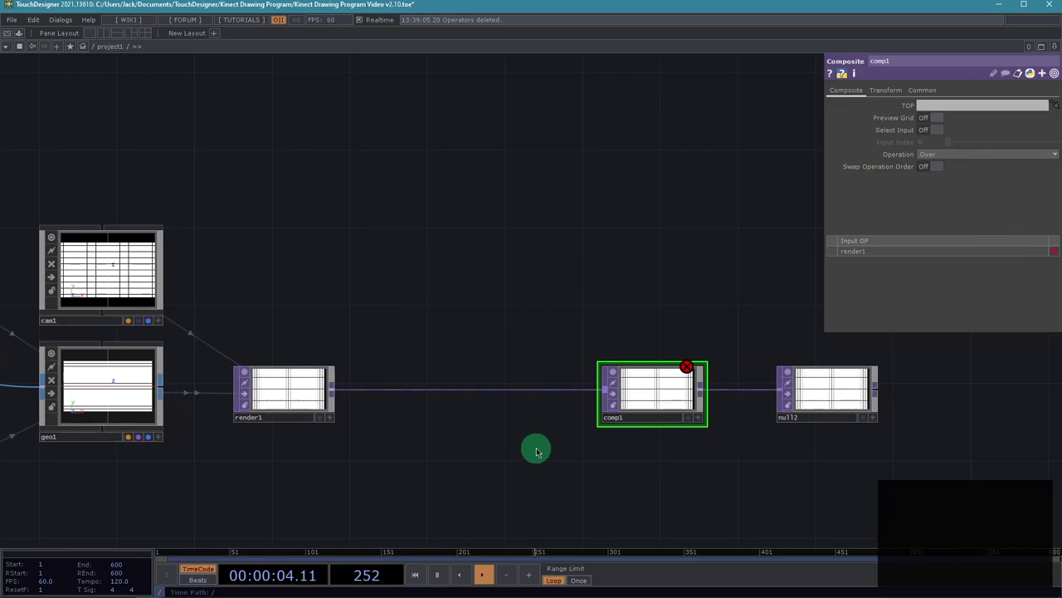
key("Tab")
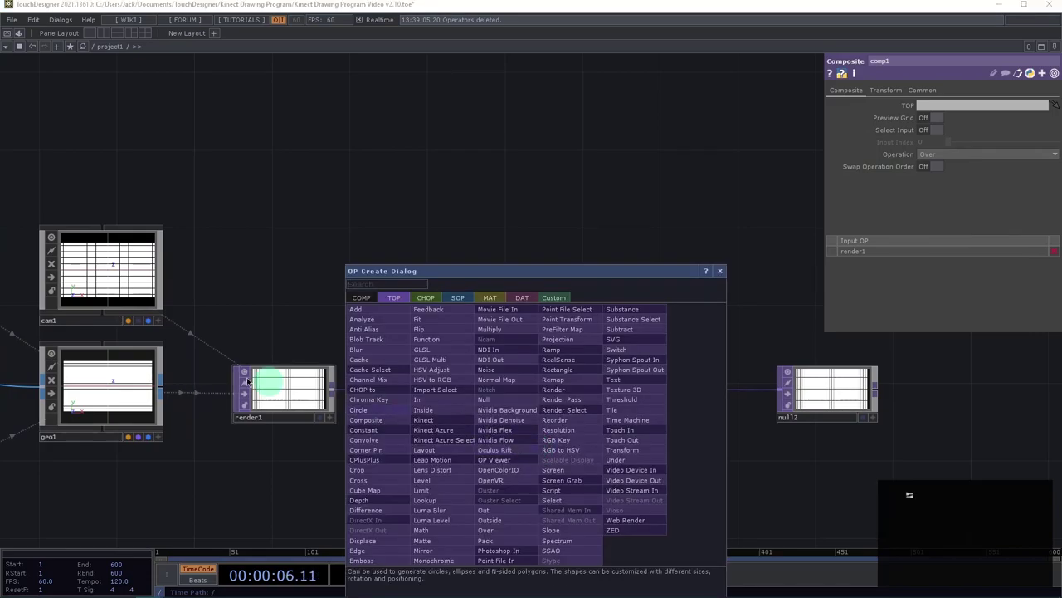
left_click(294, 405)
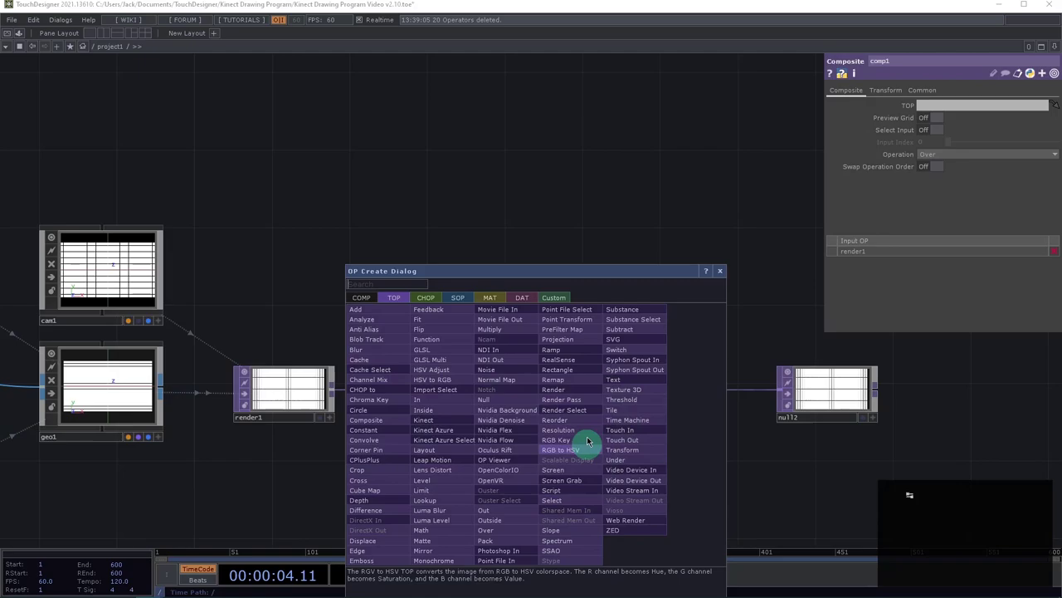
left_click(574, 369)
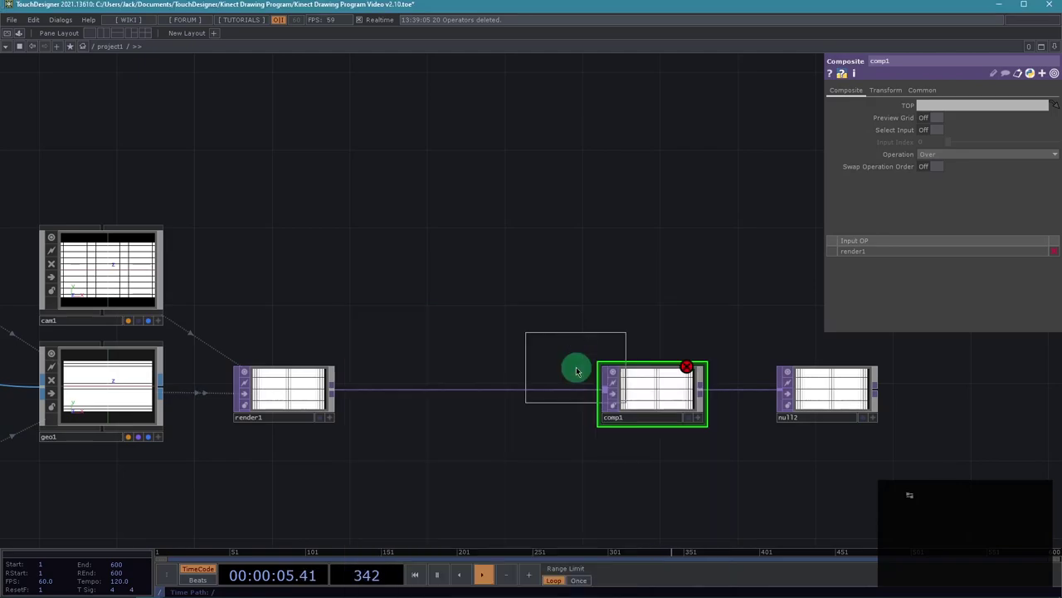
left_click(478, 324)
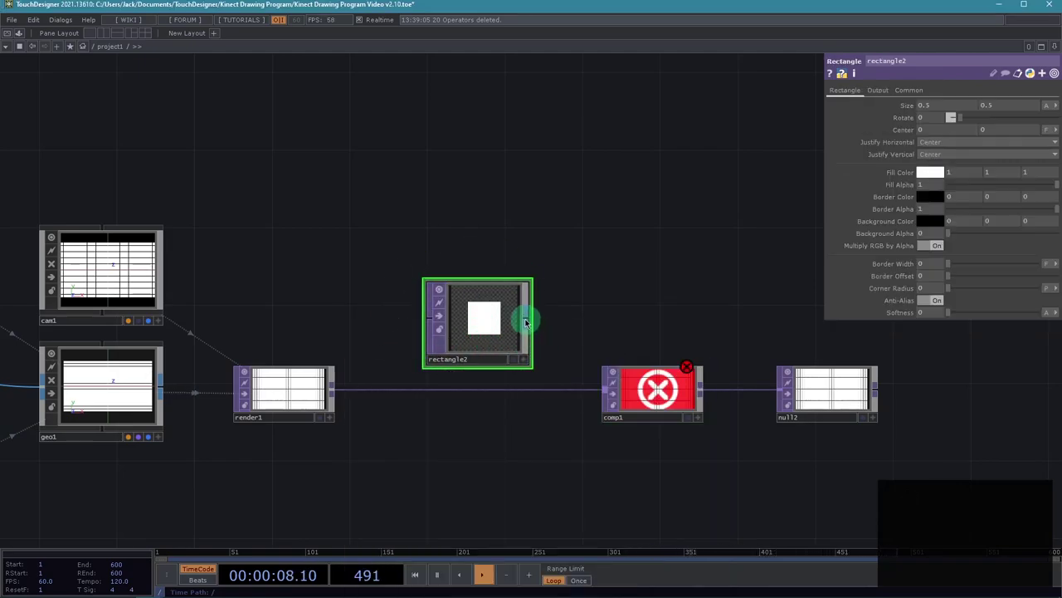
left_click_drag(527, 319, 592, 404)
scroll(549, 461, "up", 3)
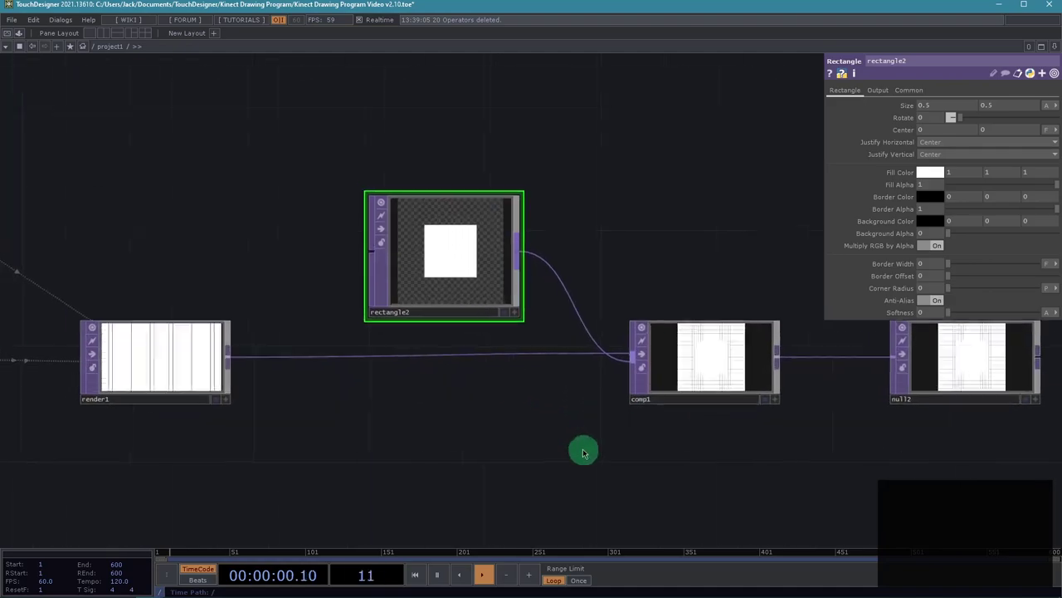
left_click_drag(581, 451, 553, 488)
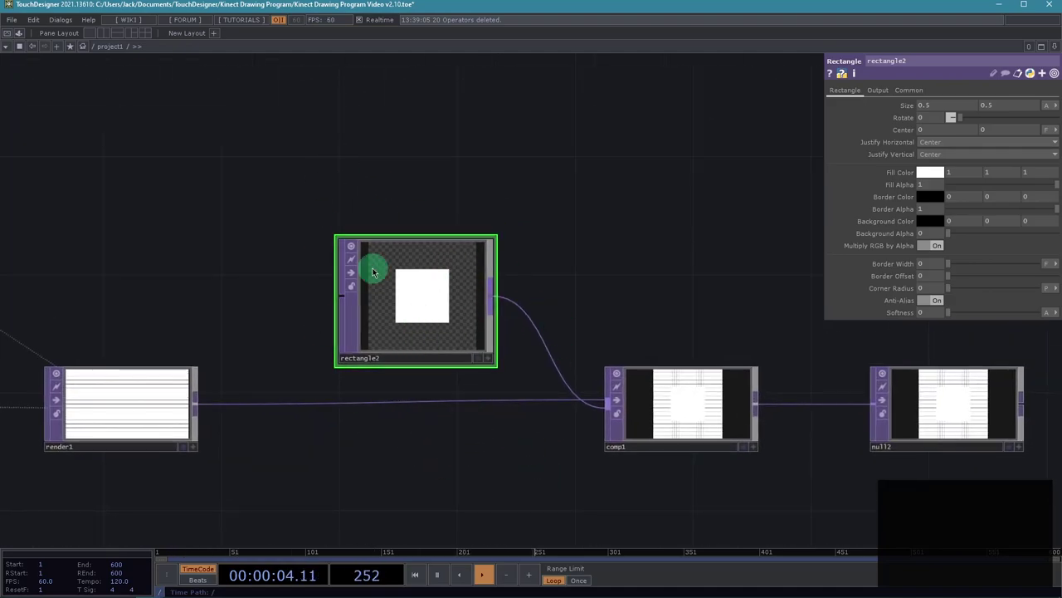
Check render1's resolution and set rectangle2's resolution to match it at 1280 x 720
left_click(908, 90)
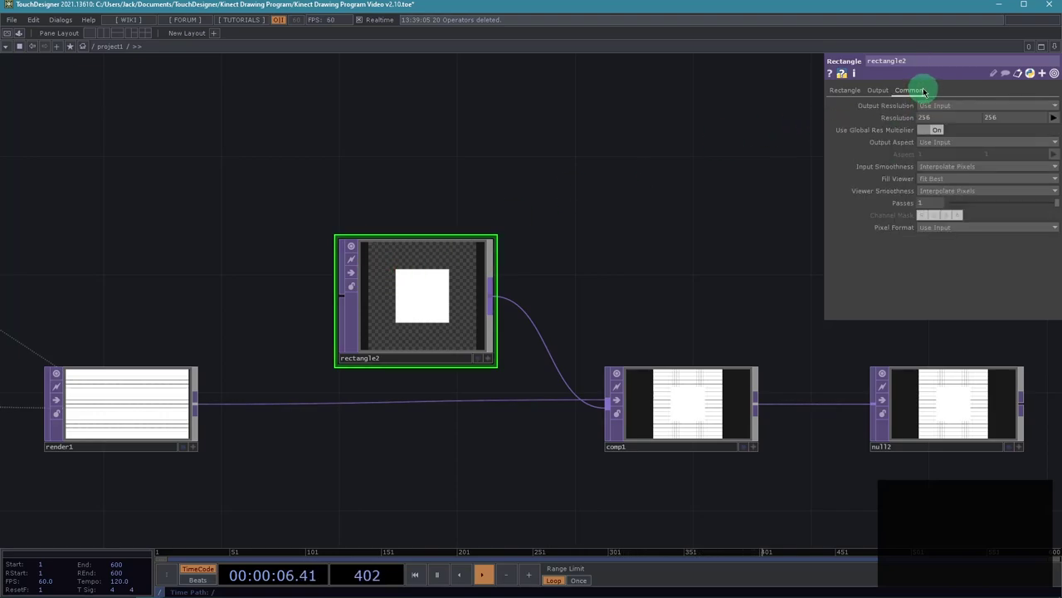
middle_click(135, 400)
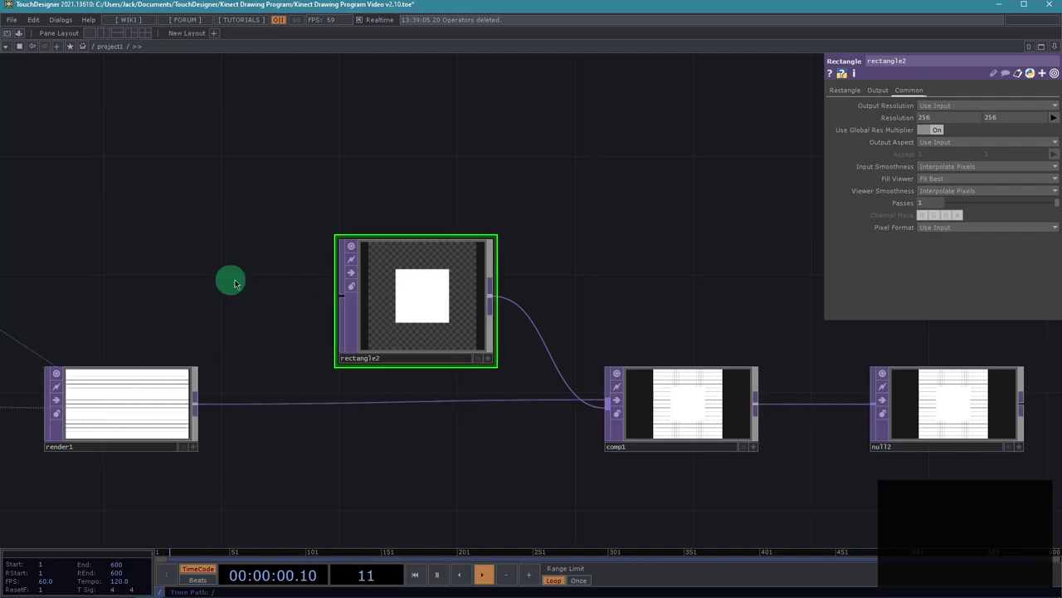
left_click(1053, 117)
left_click(1036, 165)
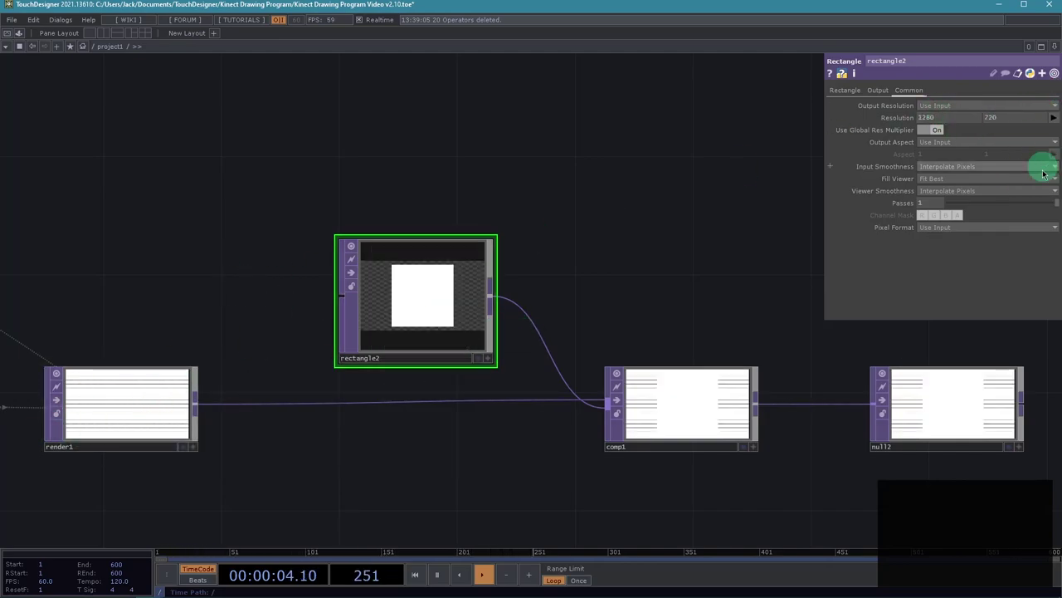
Set rectangle2's size to 0.03 in both width and height
left_click(845, 91)
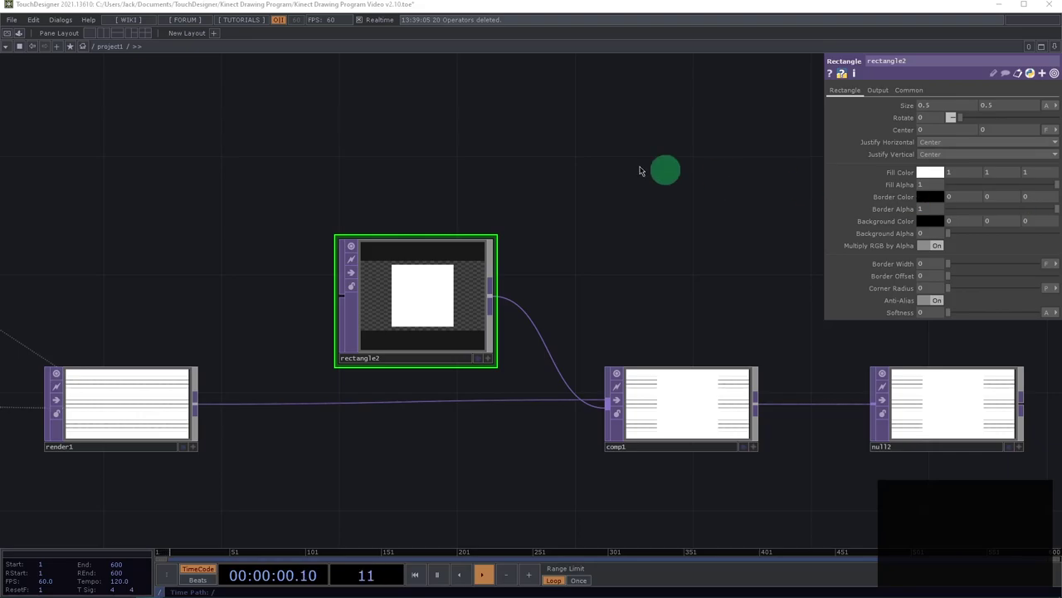
left_click(952, 106)
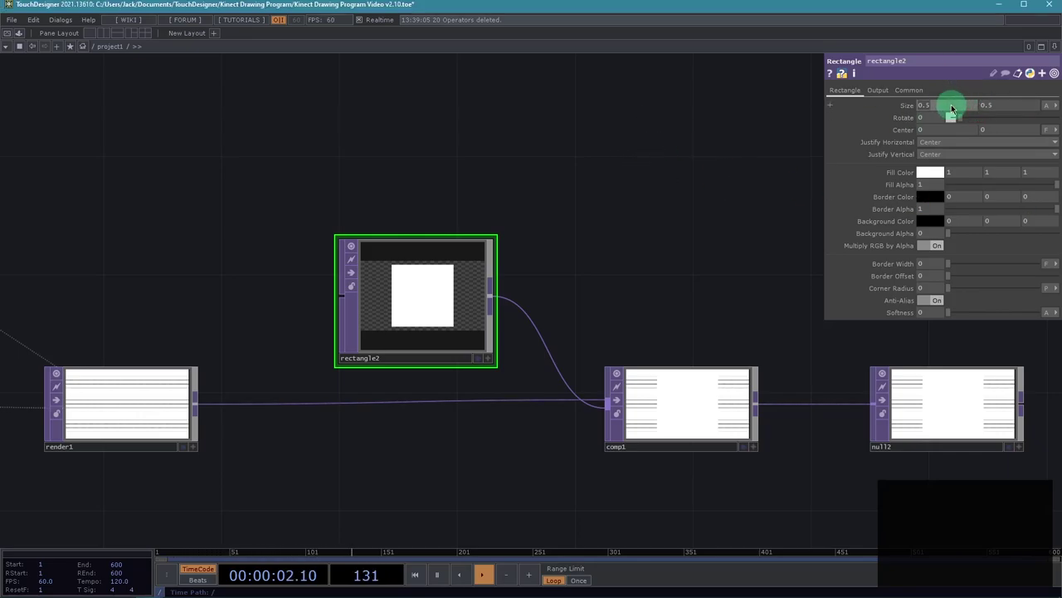
left_click(952, 109)
type("0.03")
key("Return")
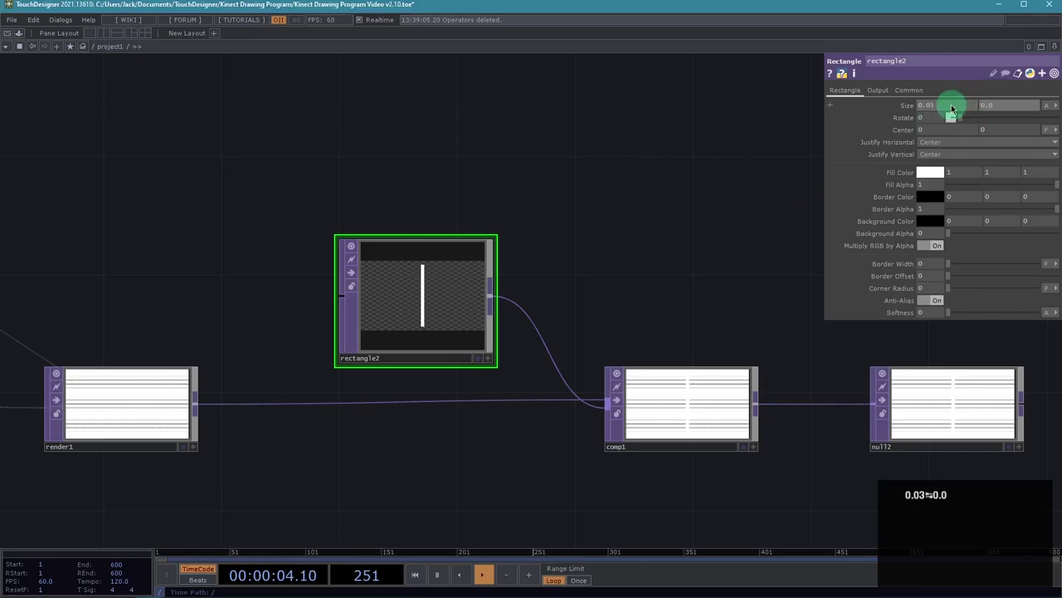
Examine the small square in rectangle2's viewer and how it sits over the grid in comp1
scroll(514, 269, "up", 5)
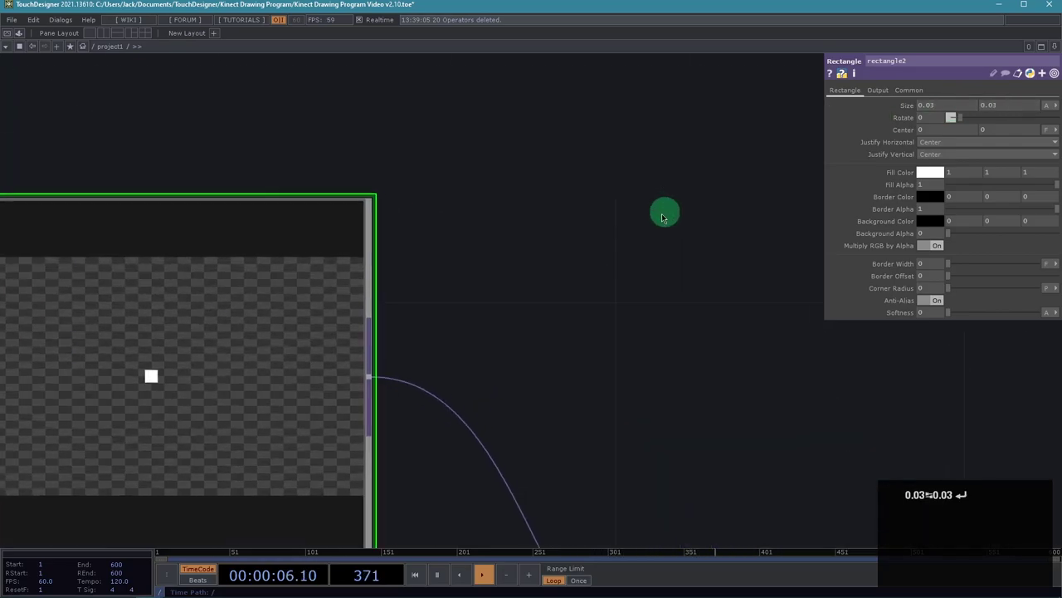
scroll(751, 313, "down", 3)
left_click_drag(716, 284, 612, 256)
scroll(611, 256, "down", 2)
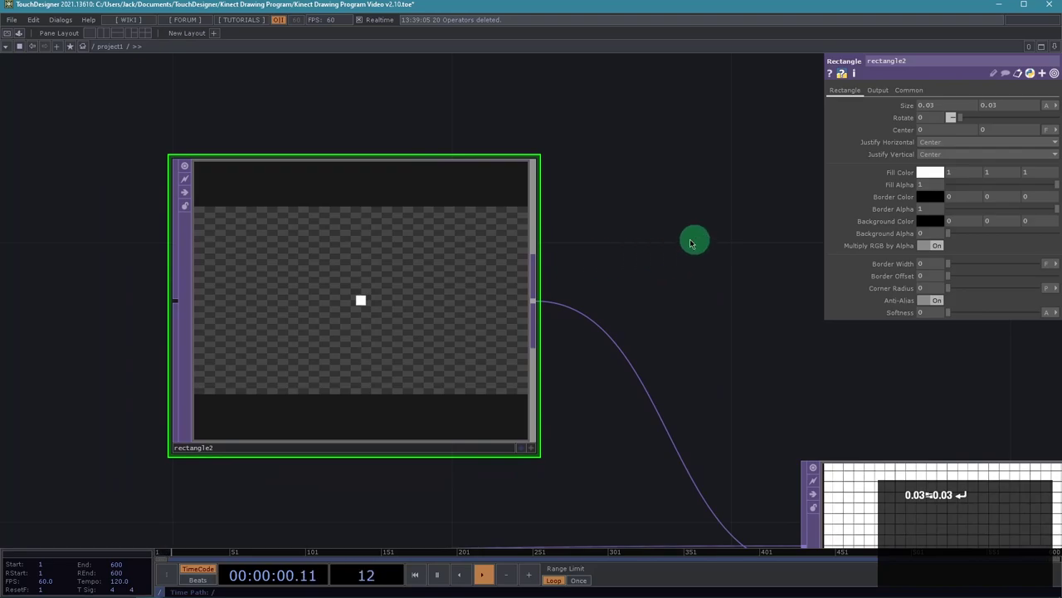
left_click_drag(694, 240, 669, 252)
scroll(669, 252, "down", 1)
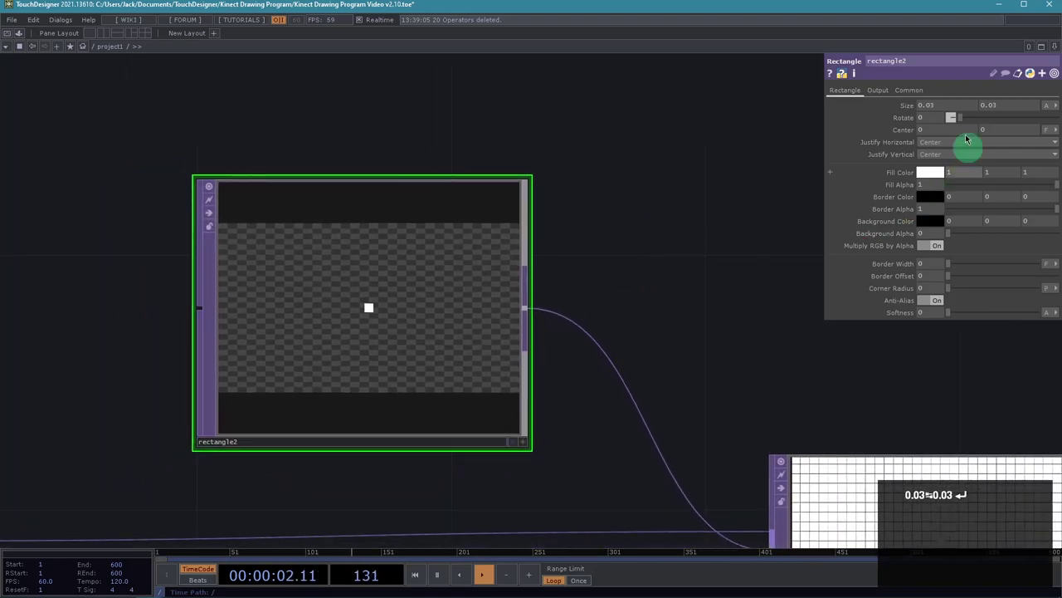
left_click_drag(742, 296, 719, 235)
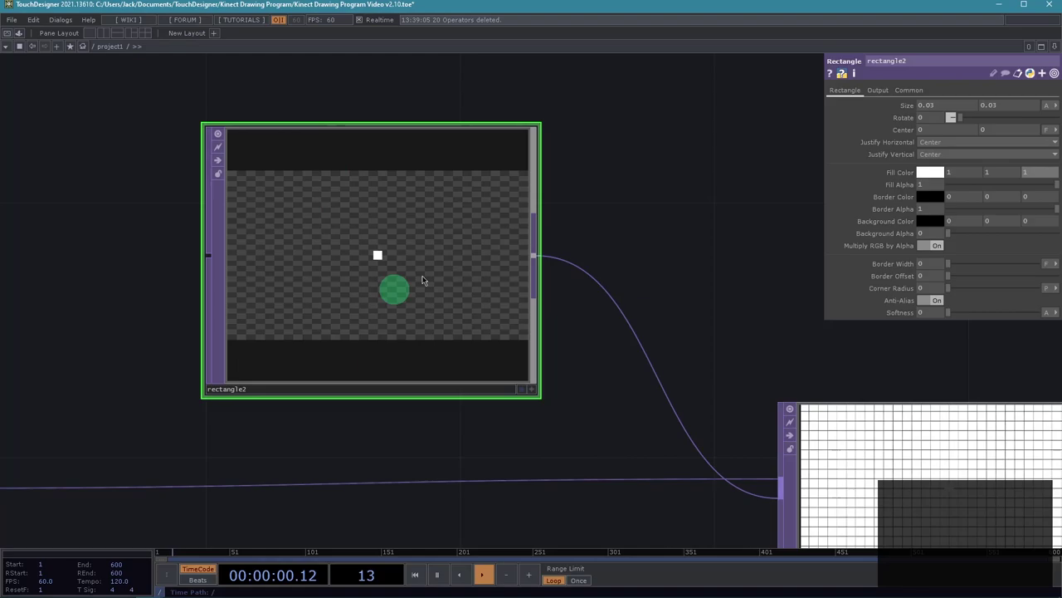
scroll(591, 466, "down", 1)
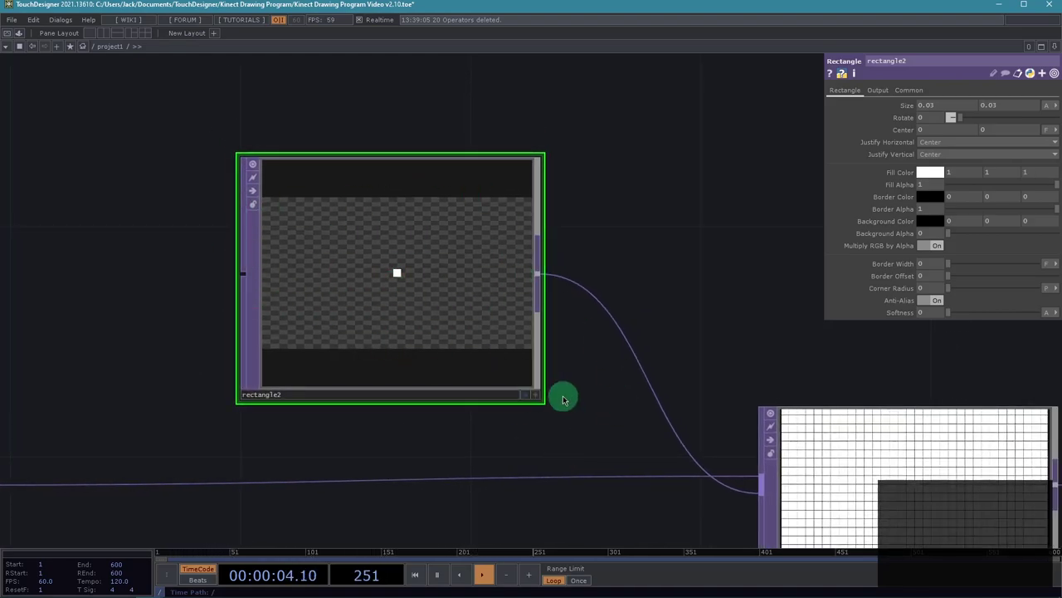
left_click_drag(607, 404, 555, 384)
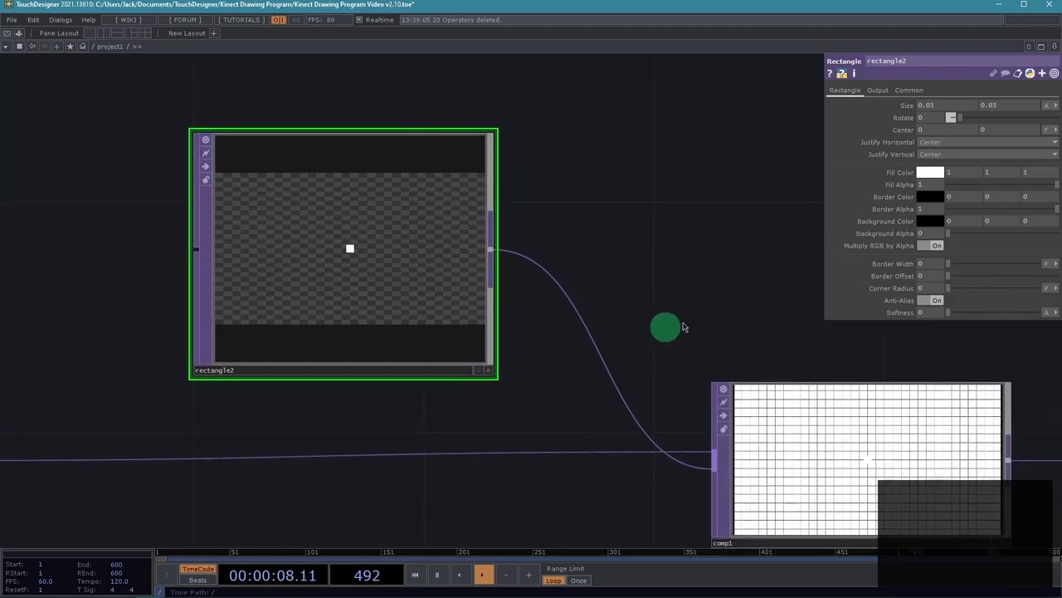
scroll(655, 322, "down", 3)
left_click_drag(607, 283, 535, 258)
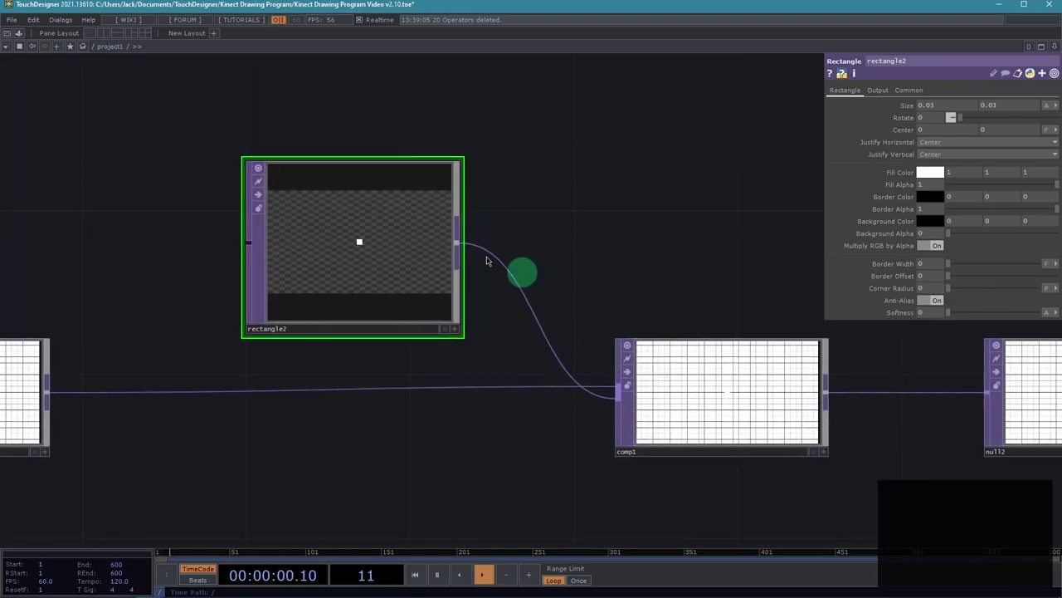
Fit rectangle2's node to its image proportions and move rectangle2 above render1 in comp1's input order
left_click(410, 336)
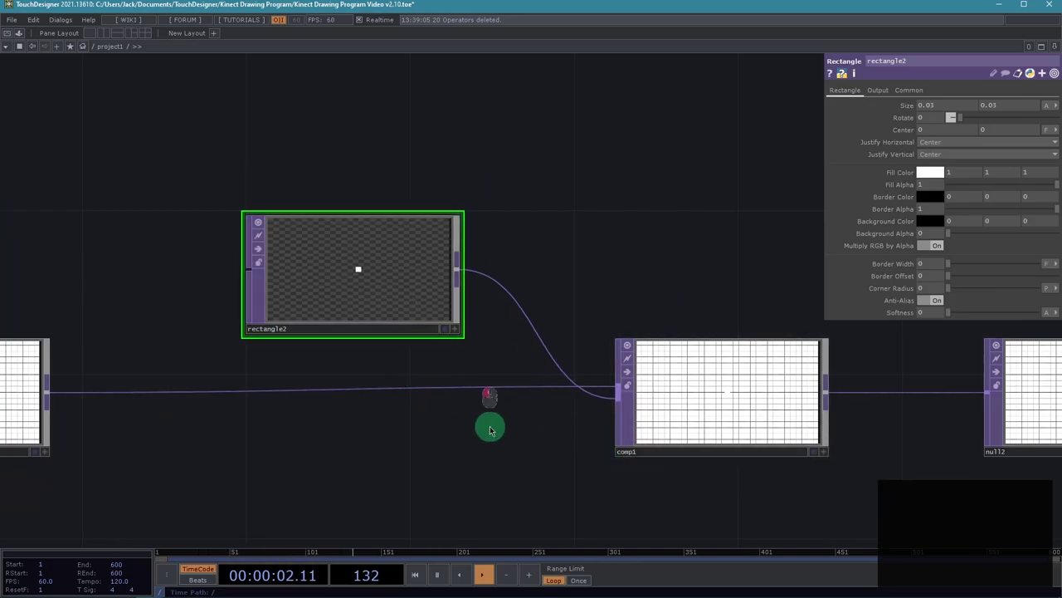
left_click_drag(490, 427, 660, 447)
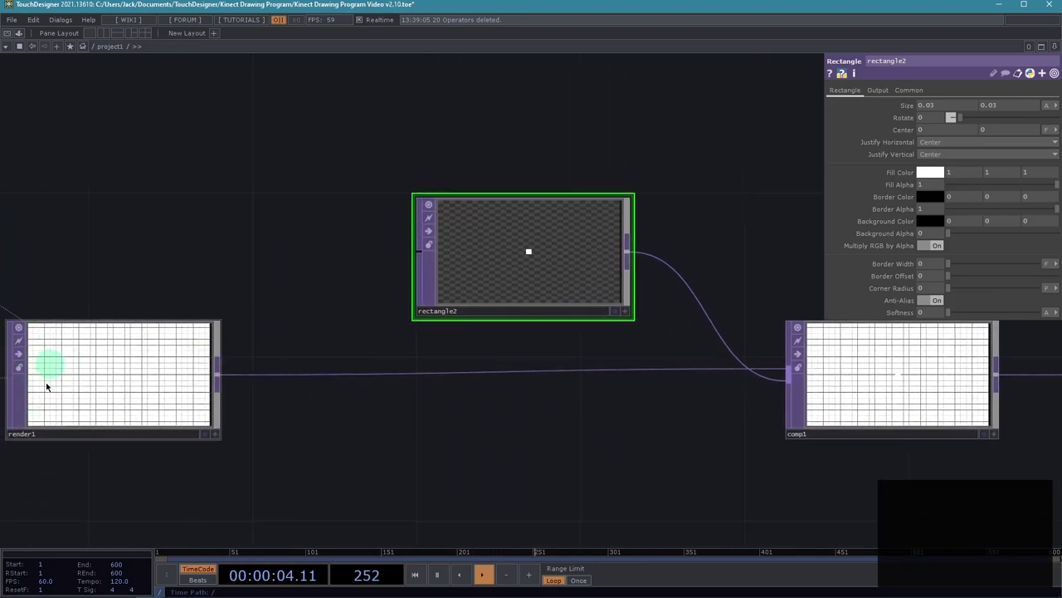
left_click_drag(570, 479, 327, 465)
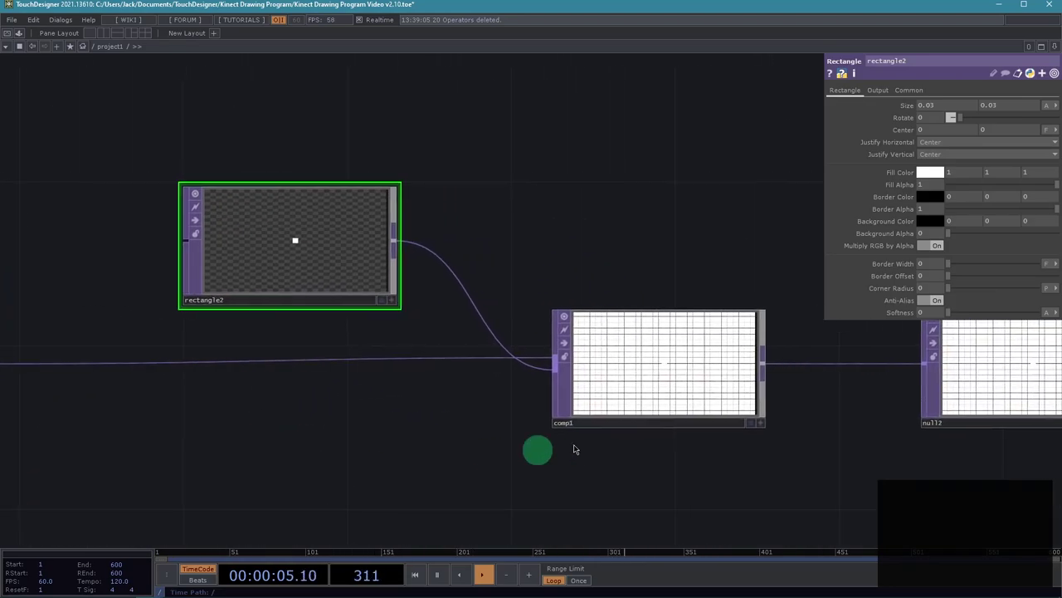
left_click(681, 389)
left_click_drag(832, 264, 833, 251)
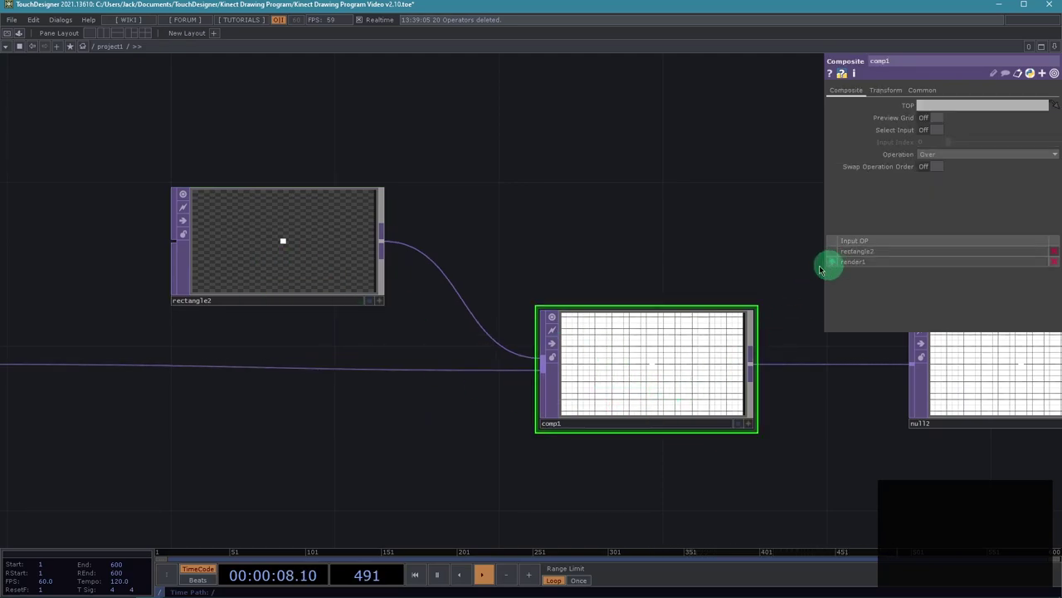
Rename rectangle2 to cursor_rect and move the node closer to comp1
left_click_drag(374, 474, 516, 480)
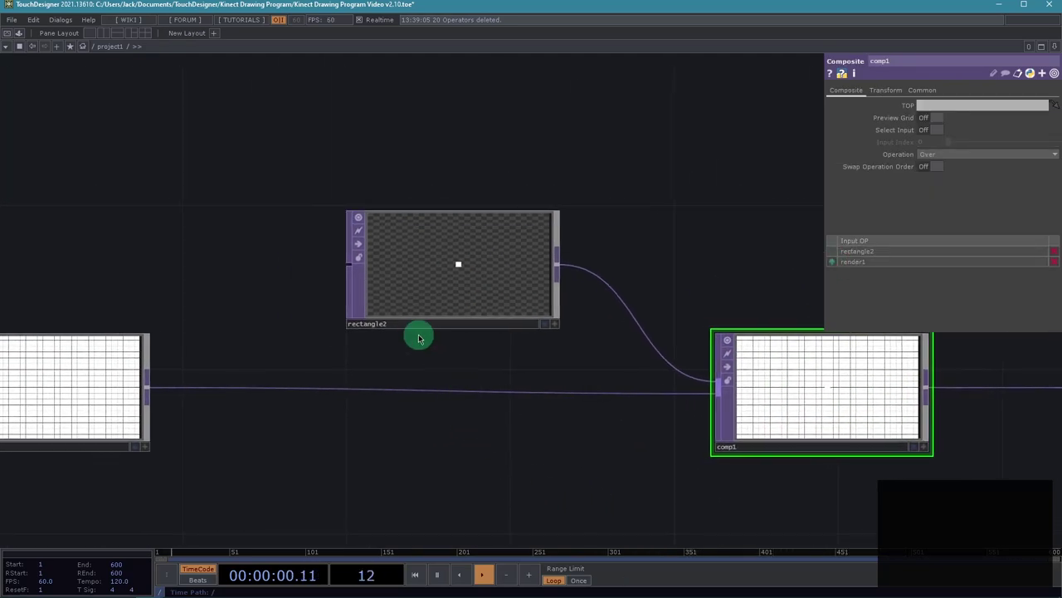
left_click(397, 328)
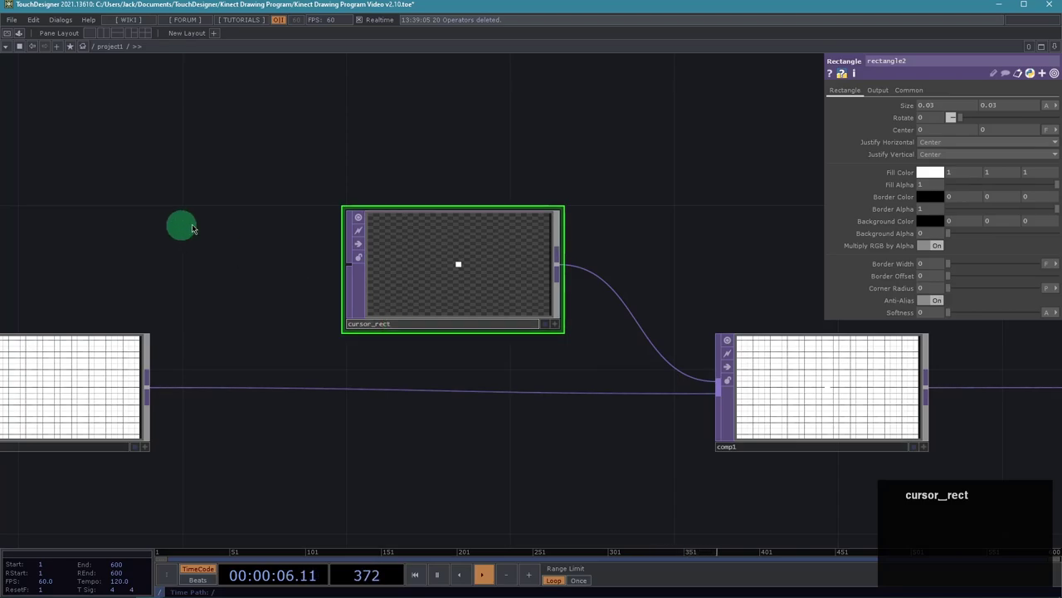
key("Return")
middle_click_drag(455, 353, 382, 373)
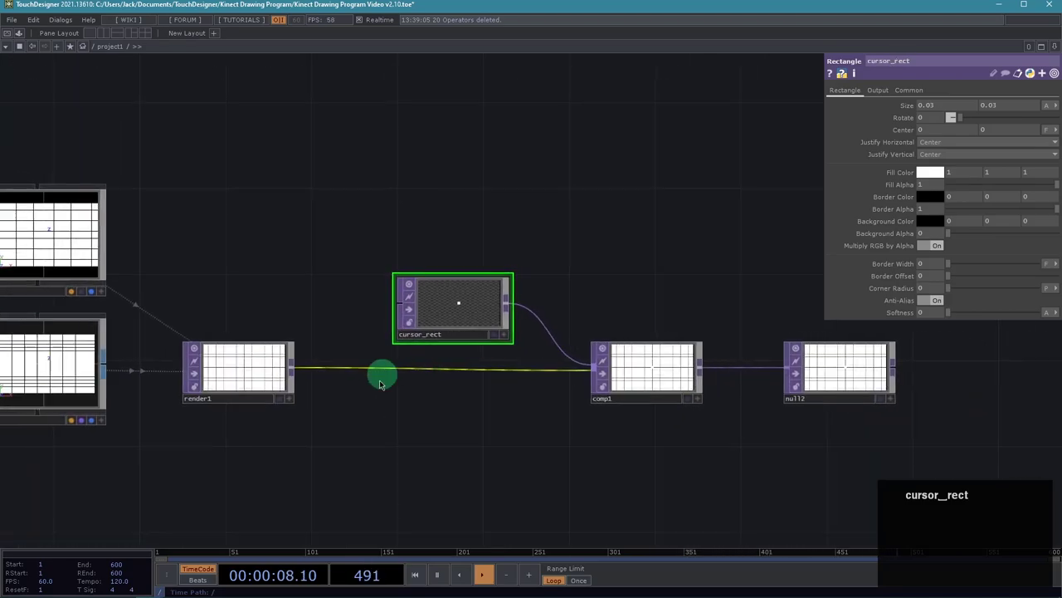
left_click_drag(356, 270, 333, 332)
left_click_drag(419, 375, 462, 373)
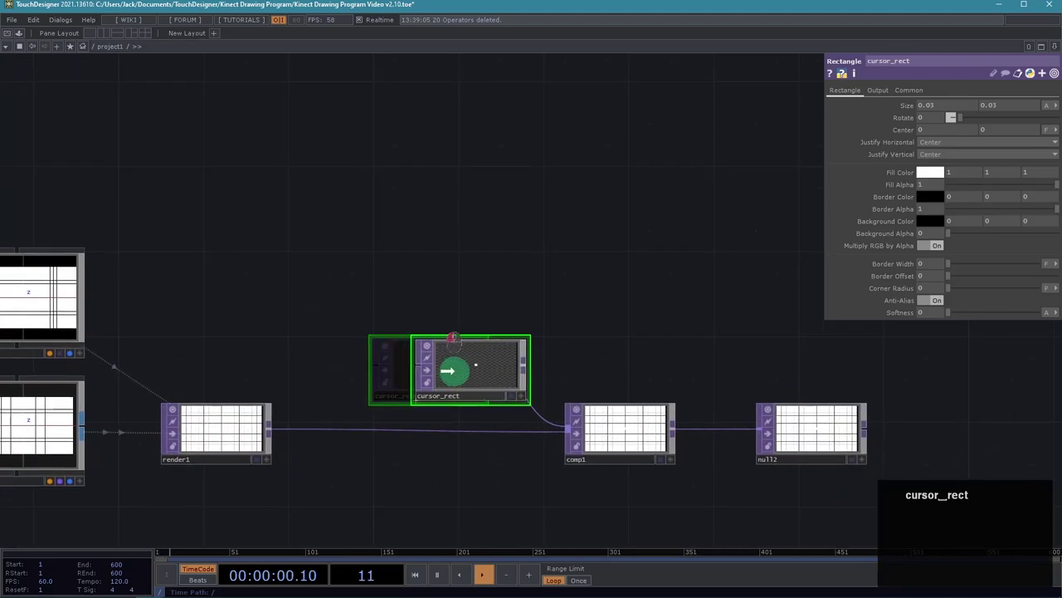
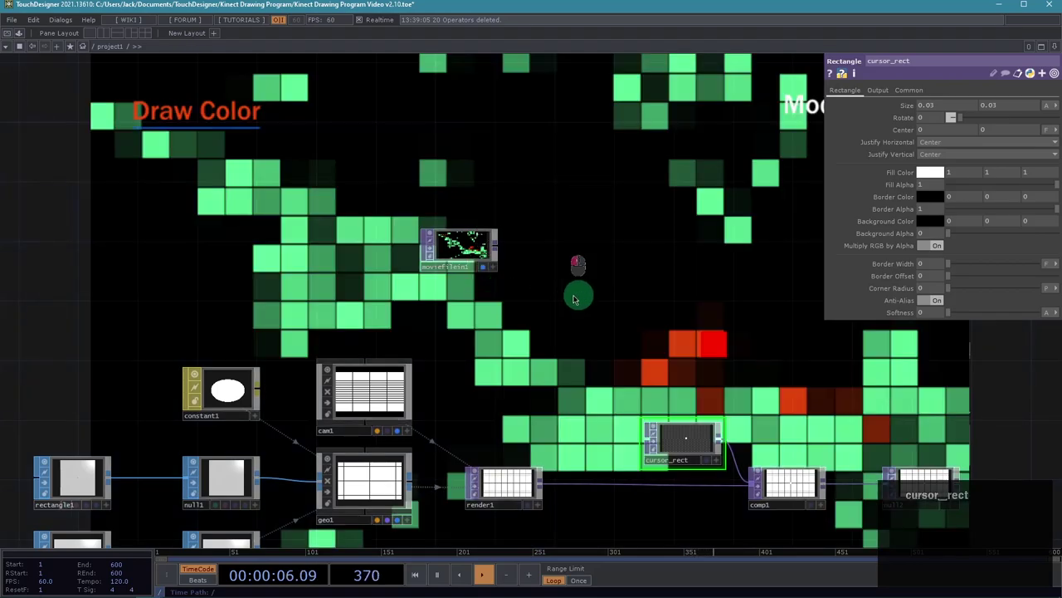
Hide the parameter window and examine moviefilein1's reference image behind the network: its drawn squares, Draw Color label and Mode label
left_click_drag(575, 290, 472, 315)
key("p")
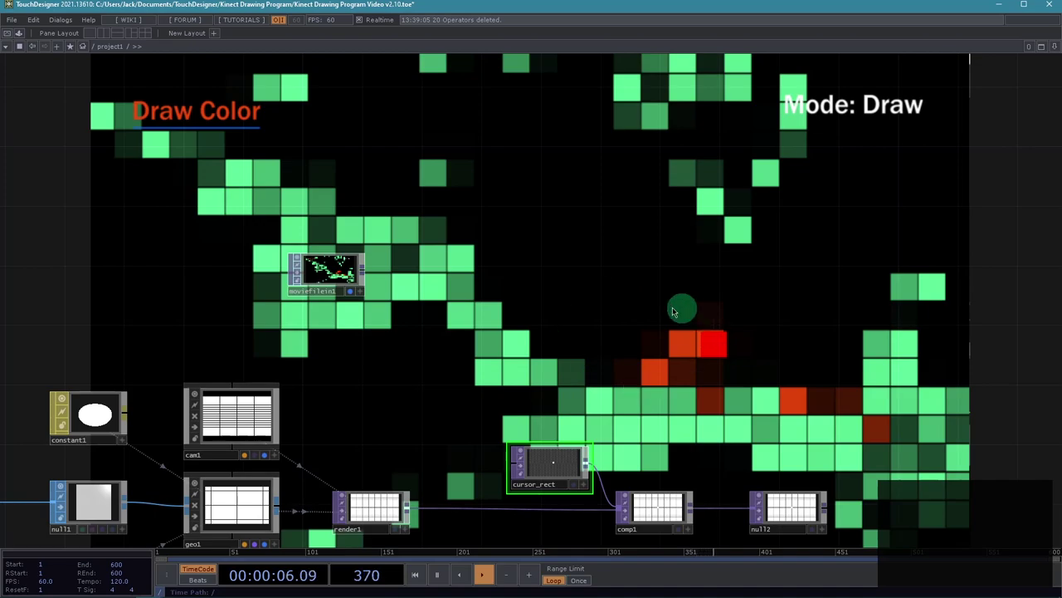
left_click_drag(765, 367, 640, 359)
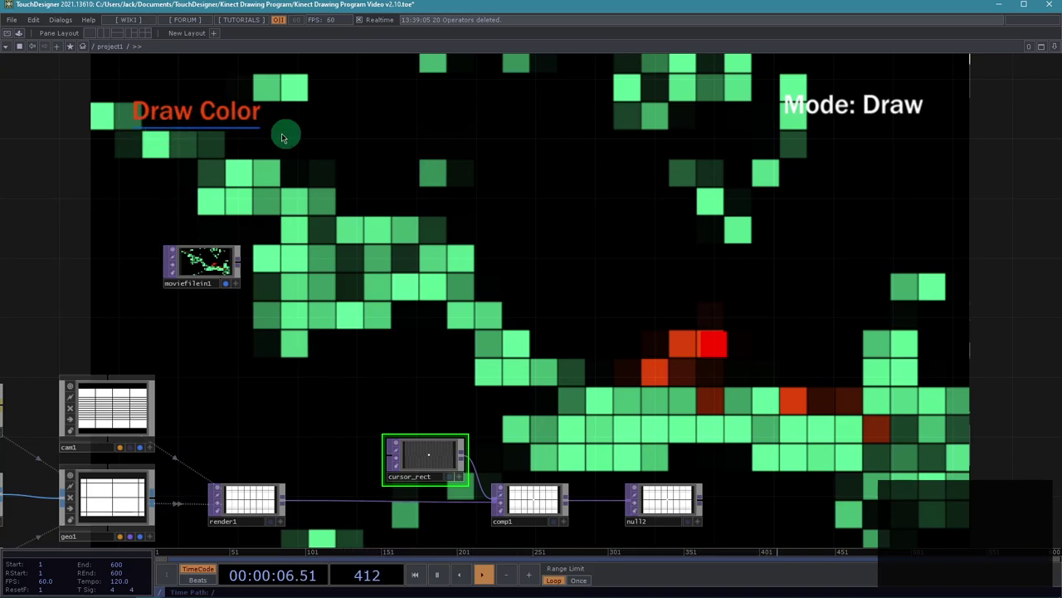
left_click_drag(285, 187, 337, 202)
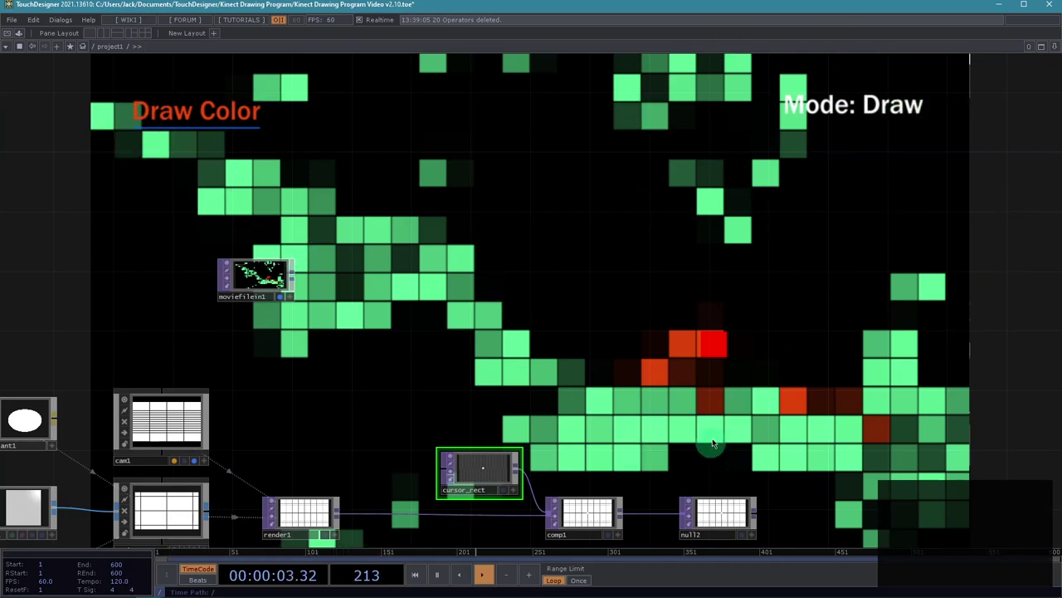
scroll(730, 408, "down", 3)
left_click_drag(730, 409, 634, 378)
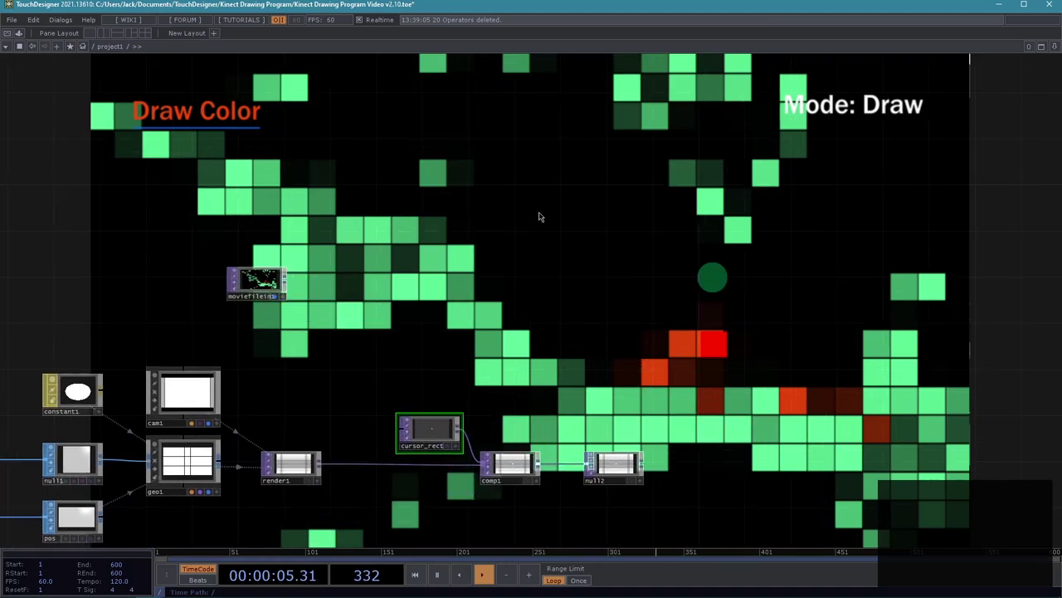
left_click_drag(643, 339, 695, 365)
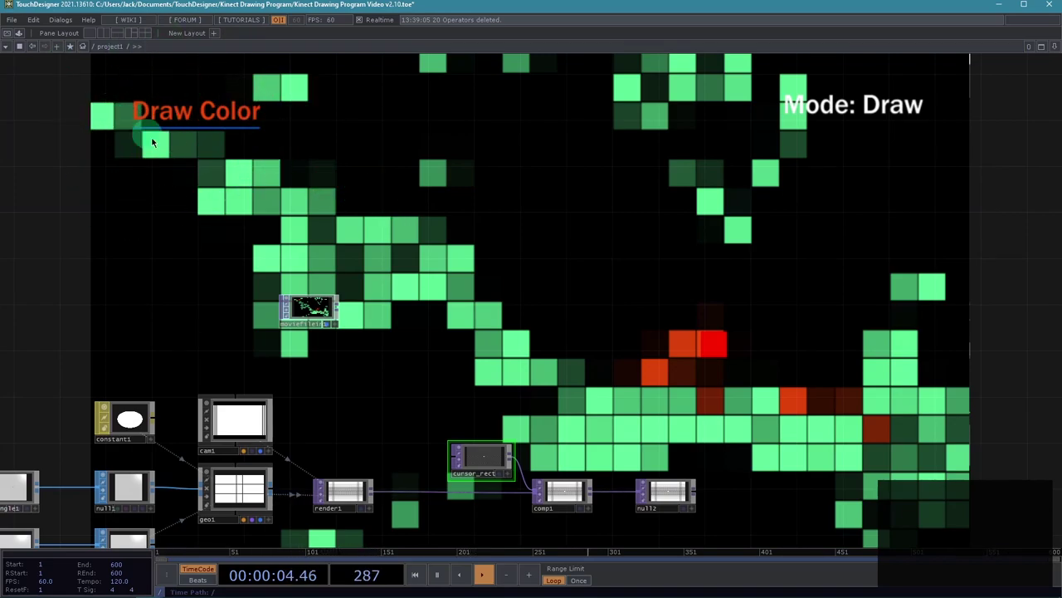
left_click_drag(576, 374, 632, 369)
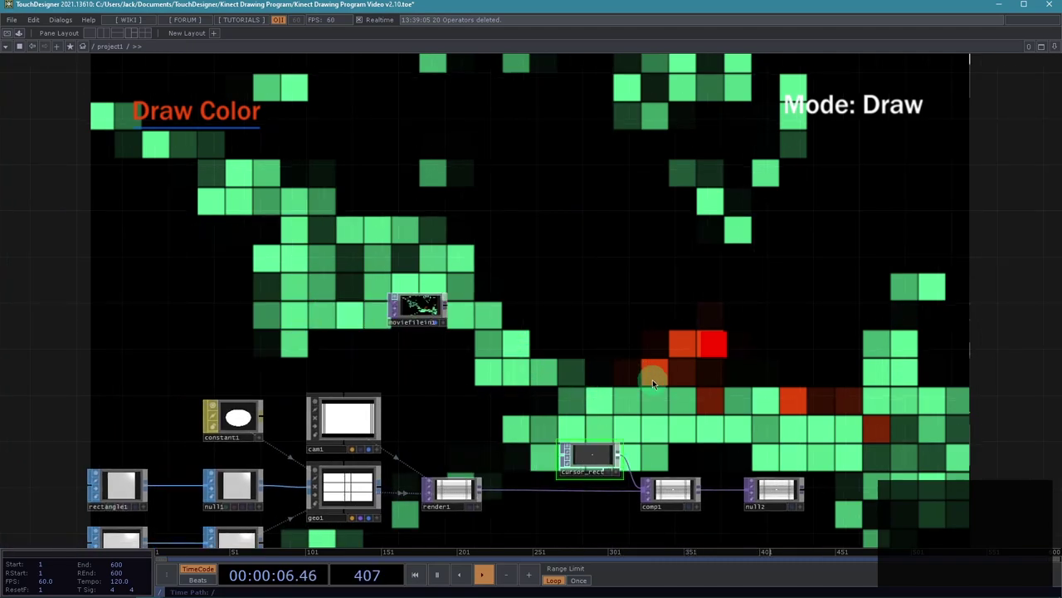
left_click_drag(572, 290, 535, 215)
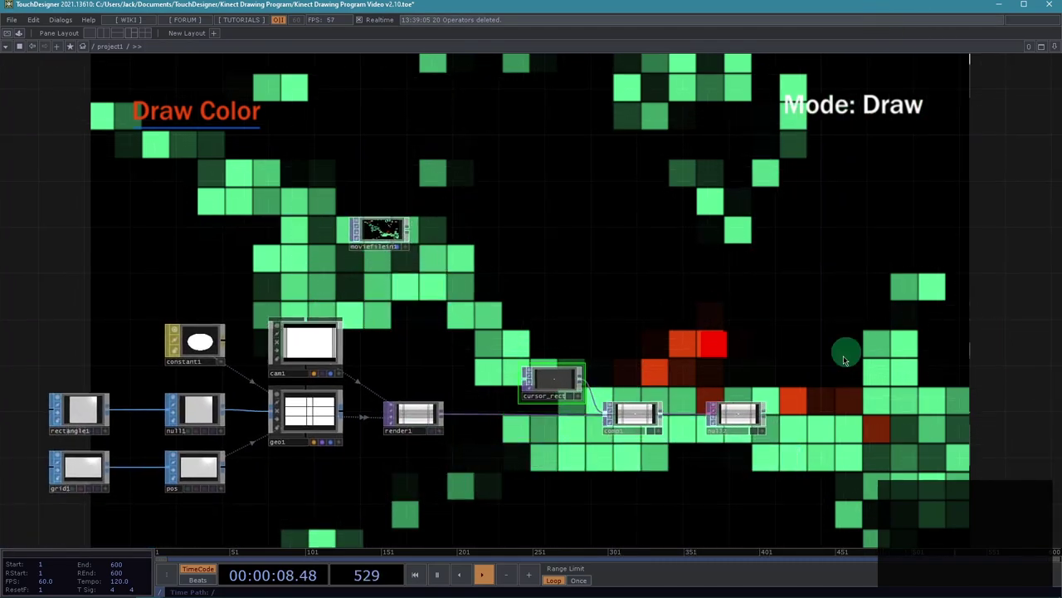
Add a Text TOP above cursor_rect, lined up with it, and turn off moviefilein1's background display
scroll(659, 257, "up", 3)
key("Tab")
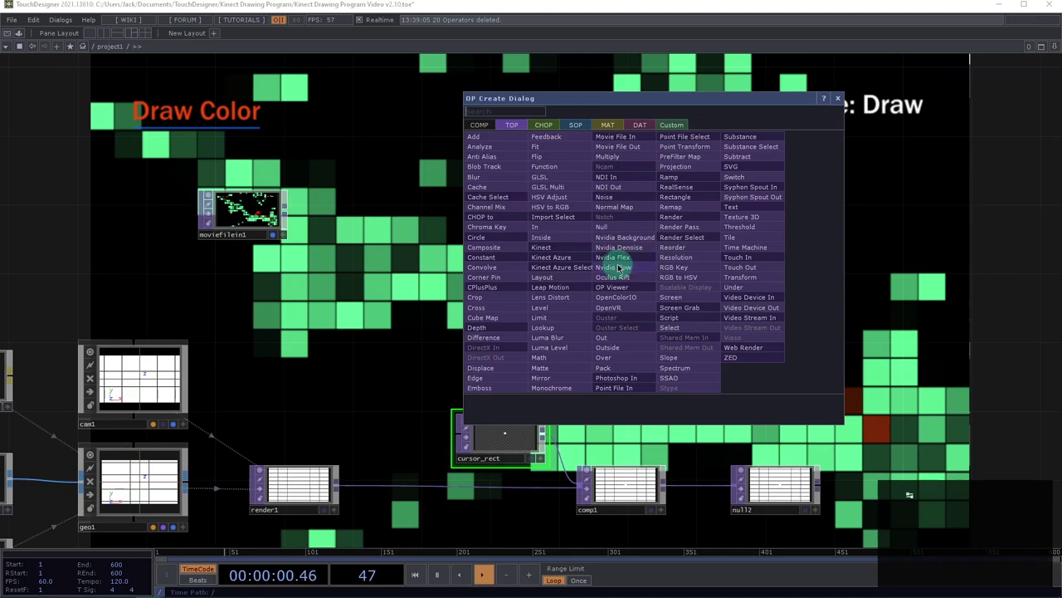
type("text")
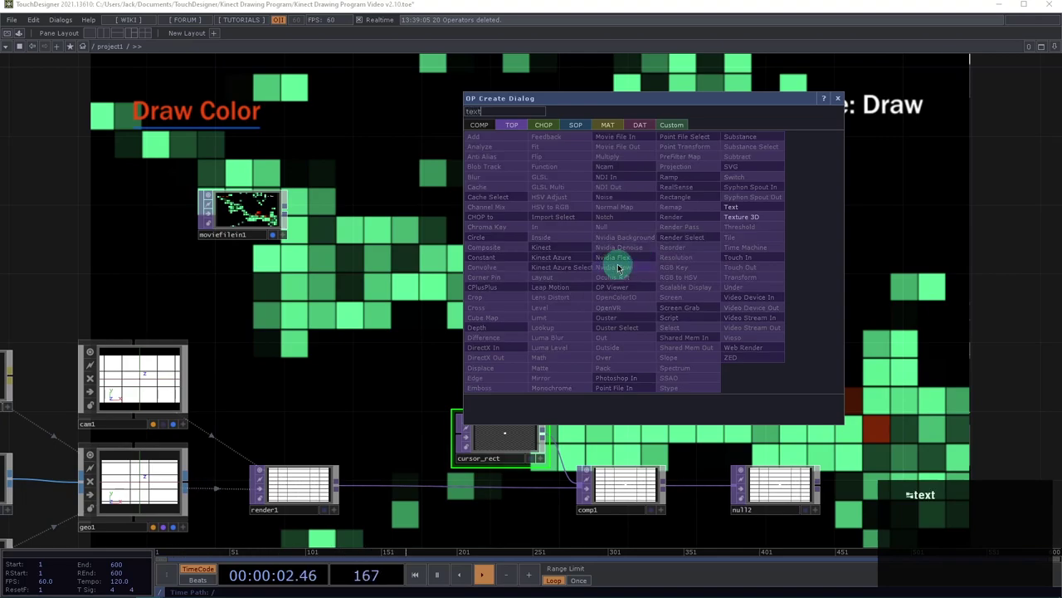
left_click(747, 207)
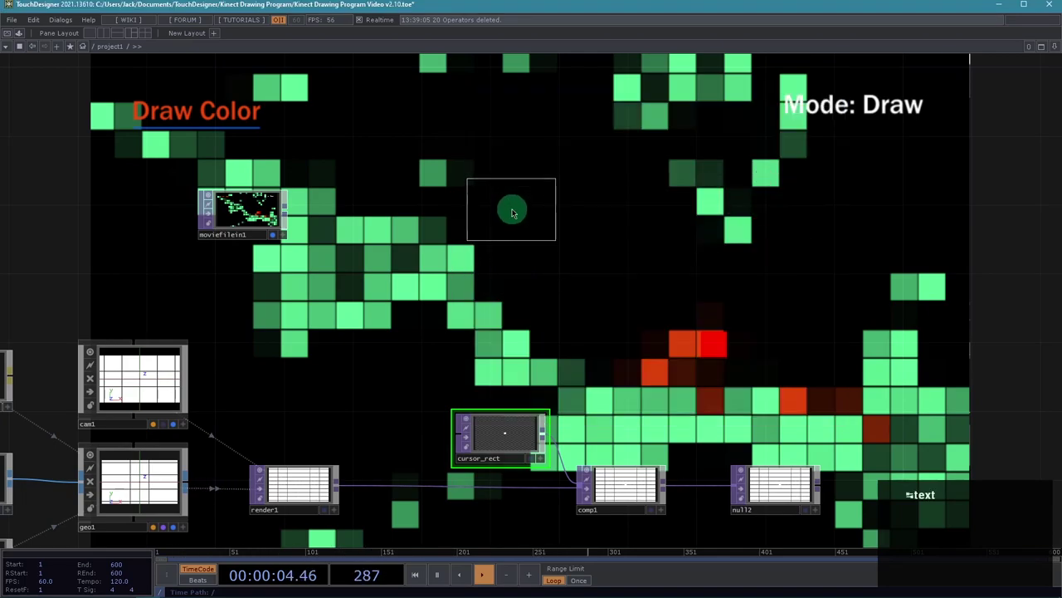
left_click(512, 213)
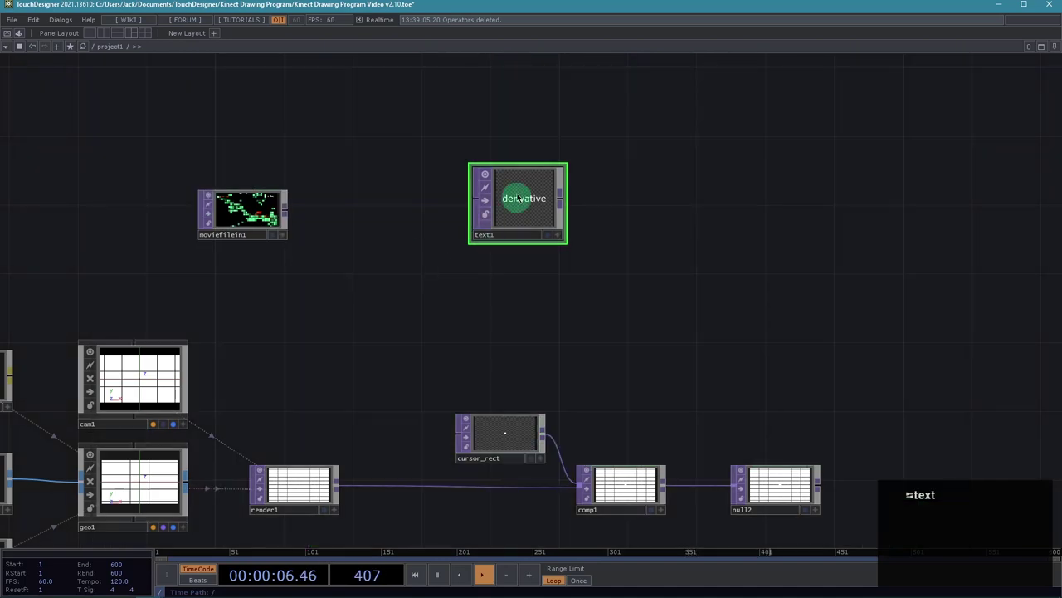
left_click_drag(517, 198, 499, 197)
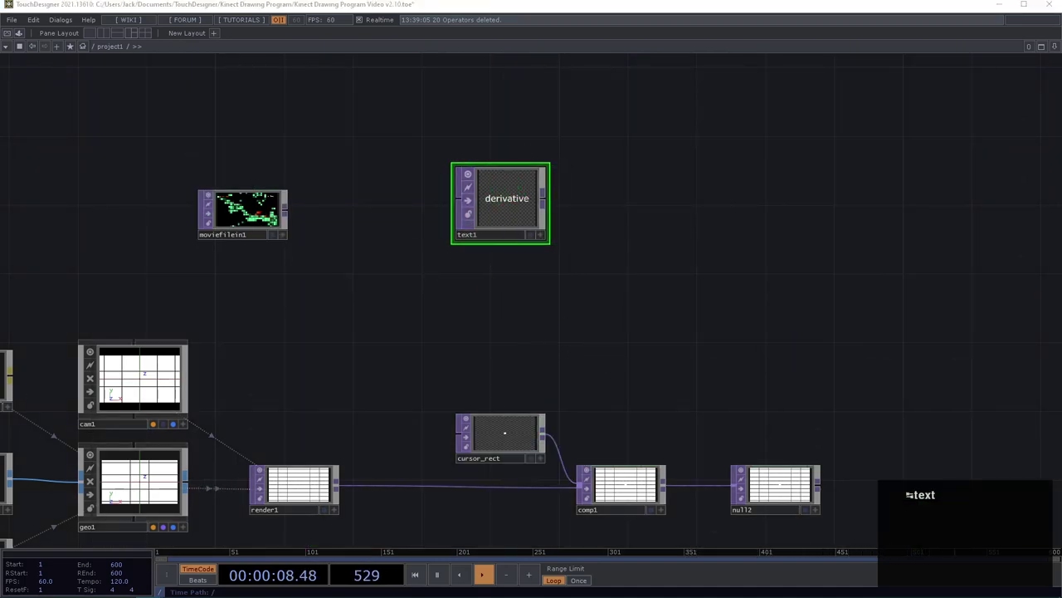
scroll(689, 242, "up", 4)
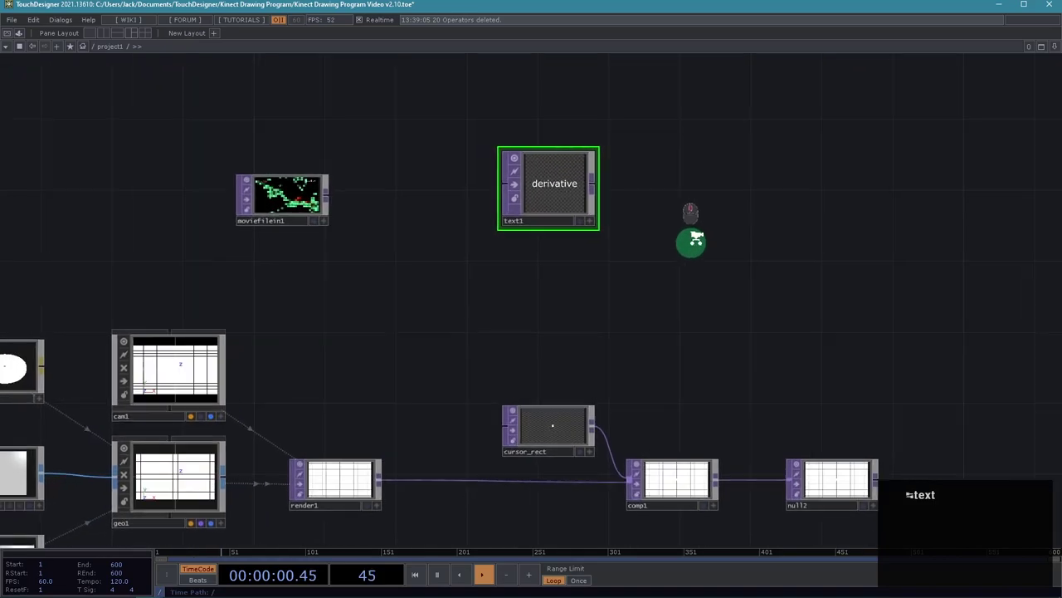
Show the parameters of text1 and set its text to "Draw Color"
key("p")
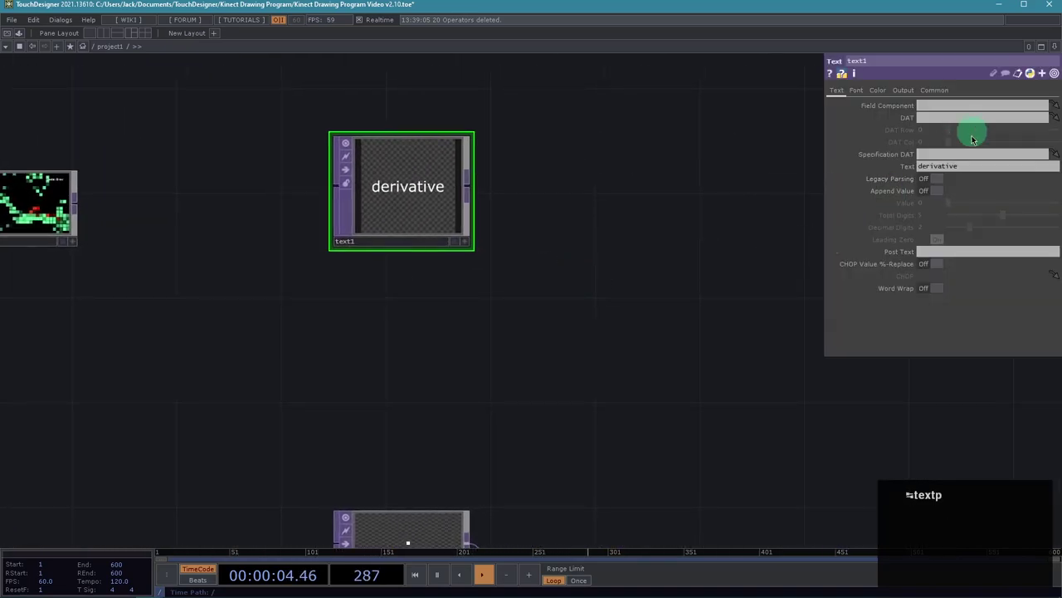
left_click(945, 167)
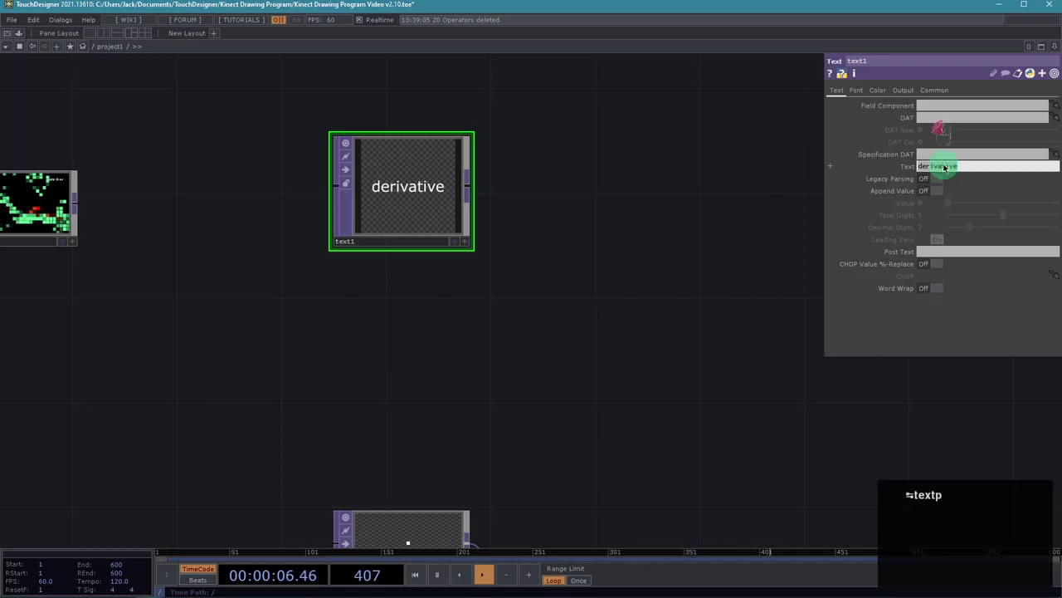
type("Draw Colo")
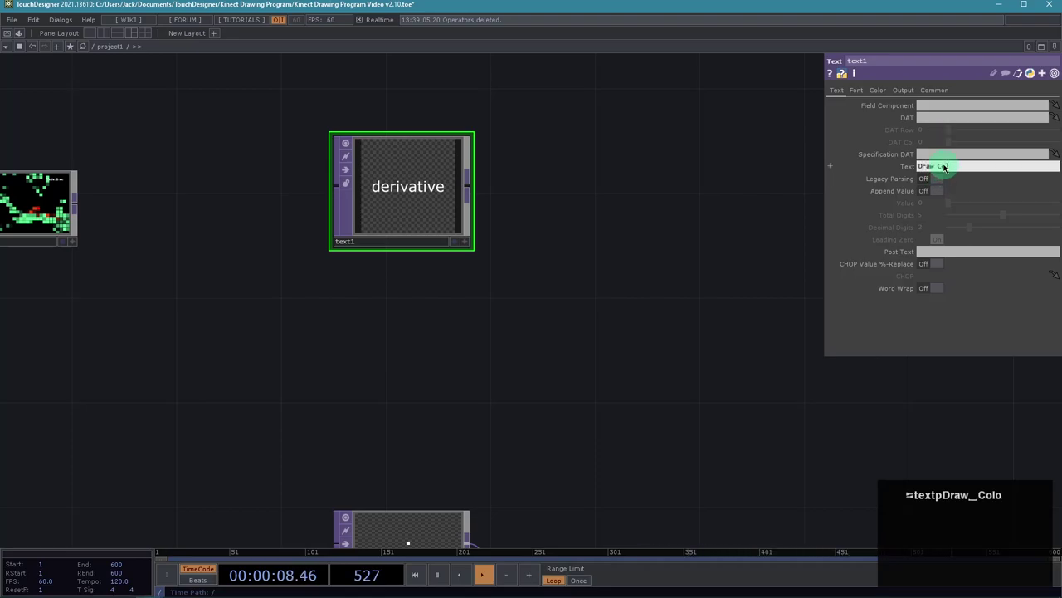
type("r")
key("Return")
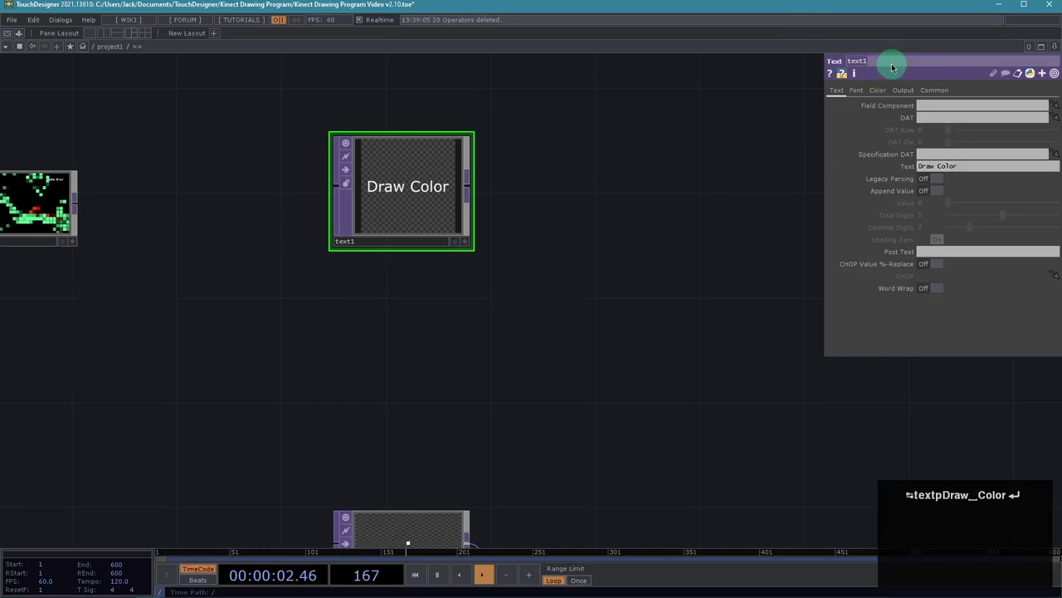
Rename the text1 operator to draw_color_text
left_click(860, 63)
type("draw_color_")
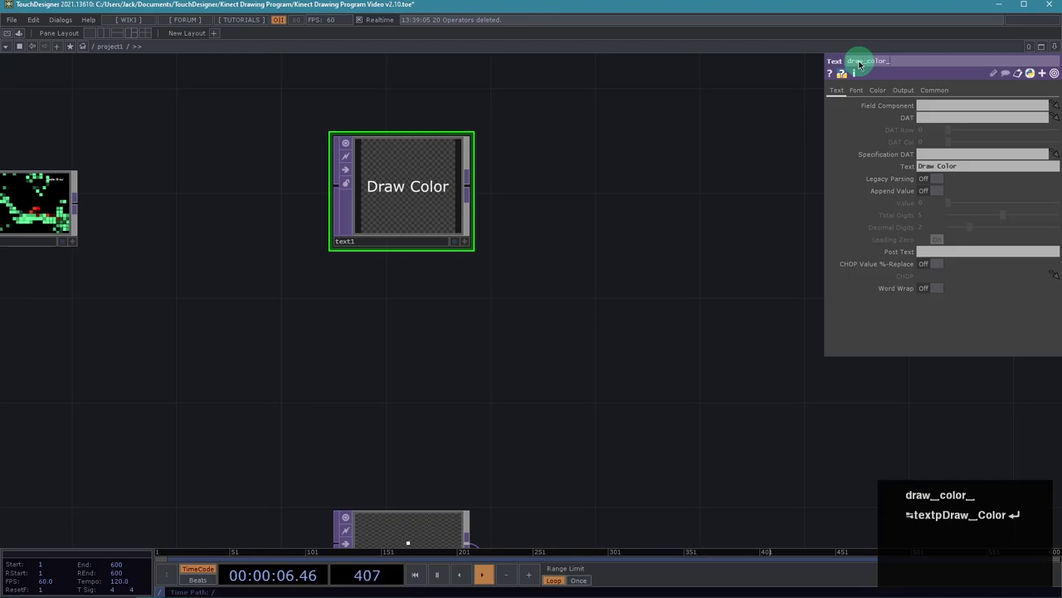
type("text")
key("Return")
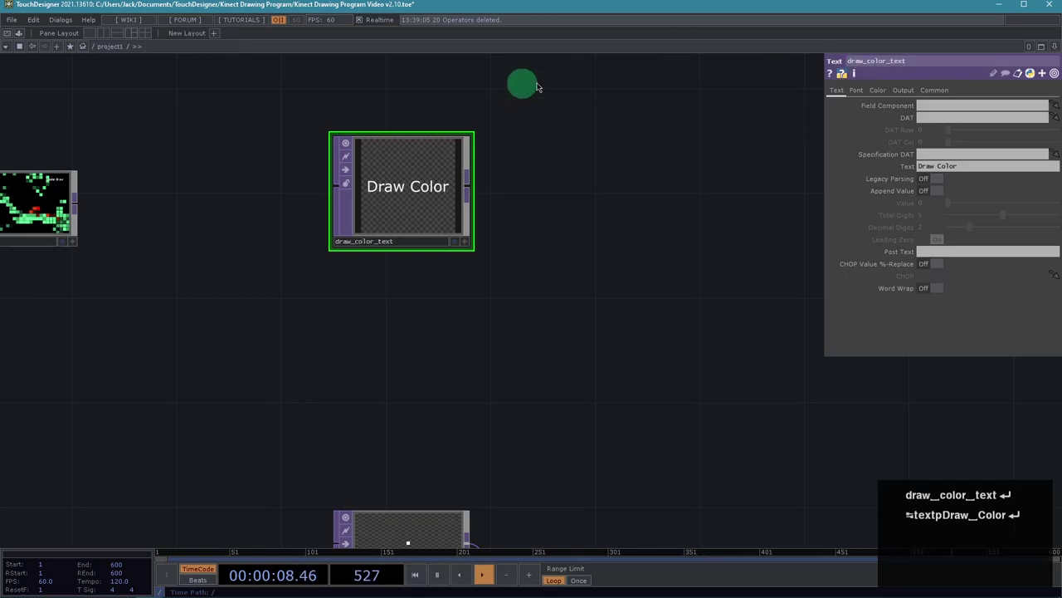
Set the font of draw_color_text to Franklin Gothic Medium
left_click_drag(668, 248, 678, 246)
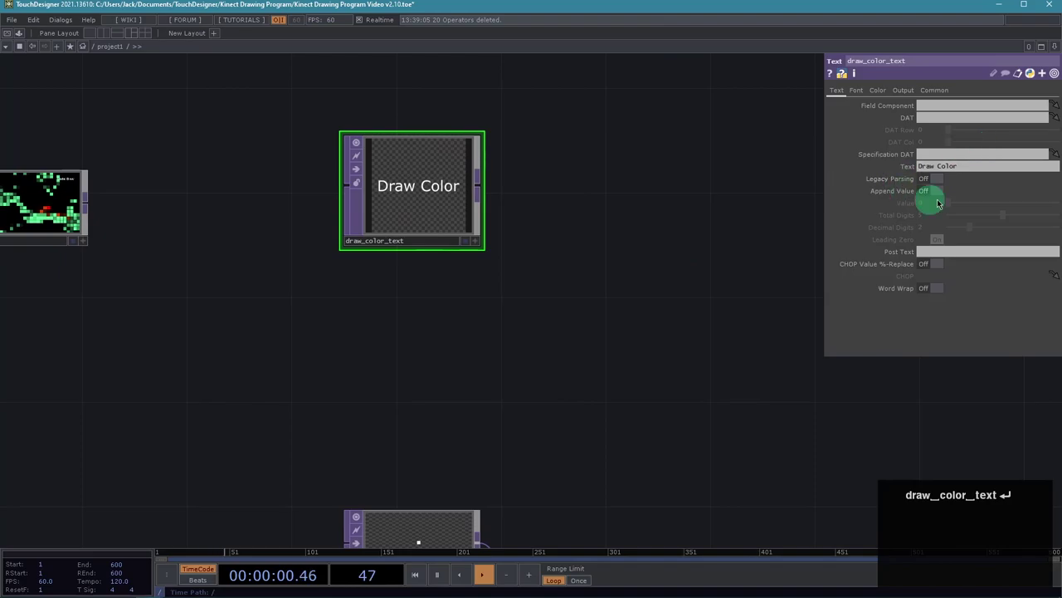
left_click(858, 91)
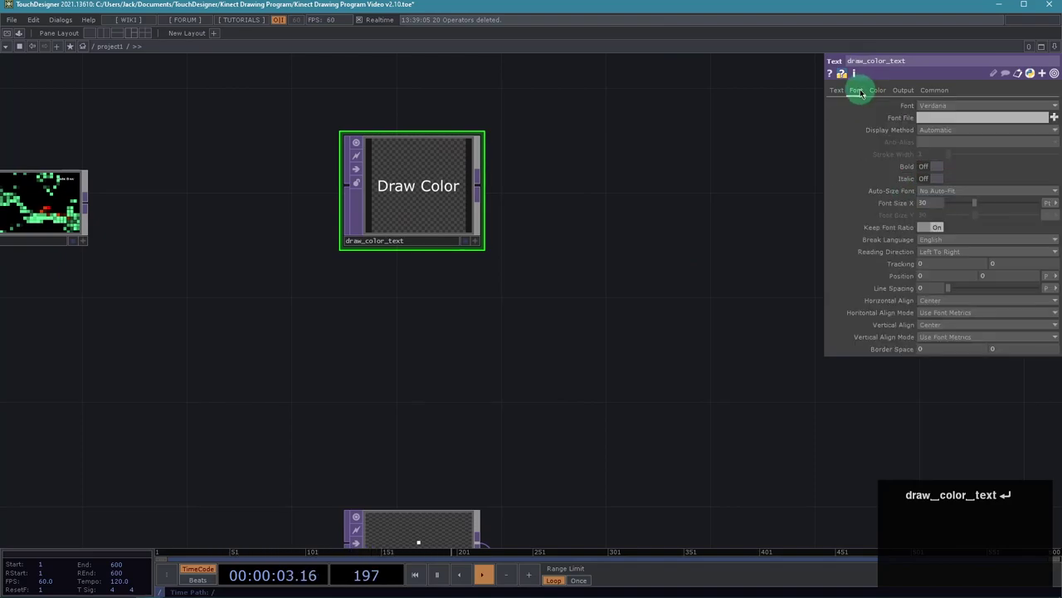
left_click(940, 110)
left_click_drag(946, 12, 690, 141)
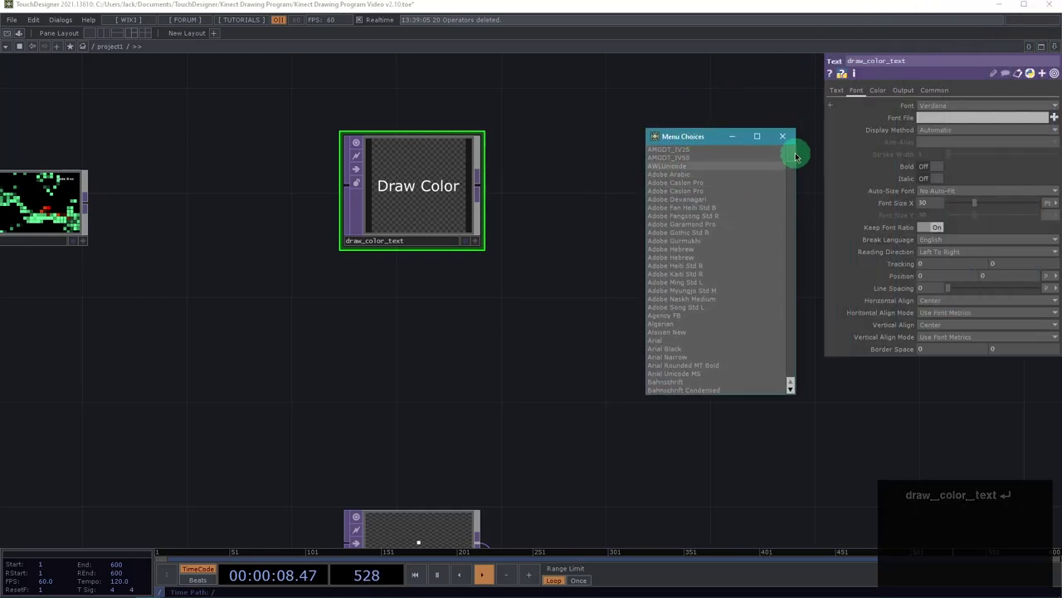
left_click_drag(795, 156, 795, 208)
left_click(685, 332)
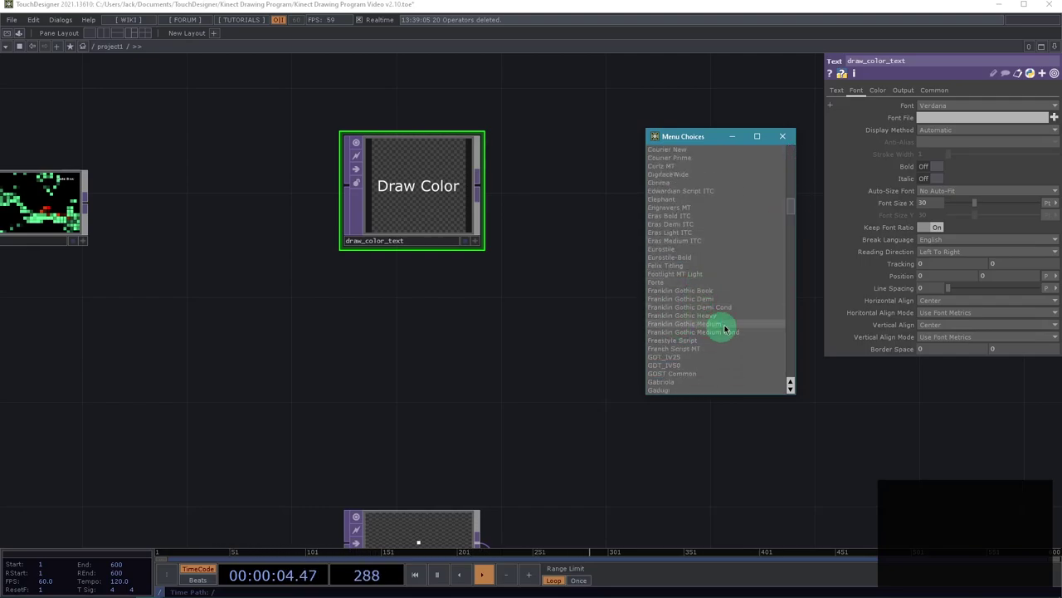
left_click_drag(714, 266, 708, 328)
left_click(708, 325)
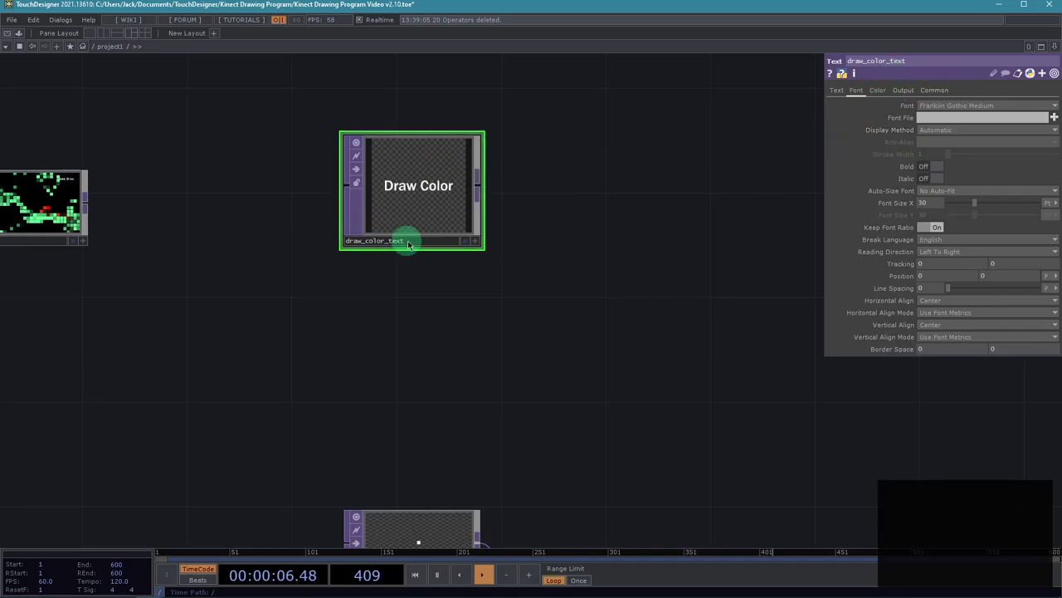
Set the resolution of draw_color_text to 1280 x 720
left_click_drag(465, 249, 466, 234)
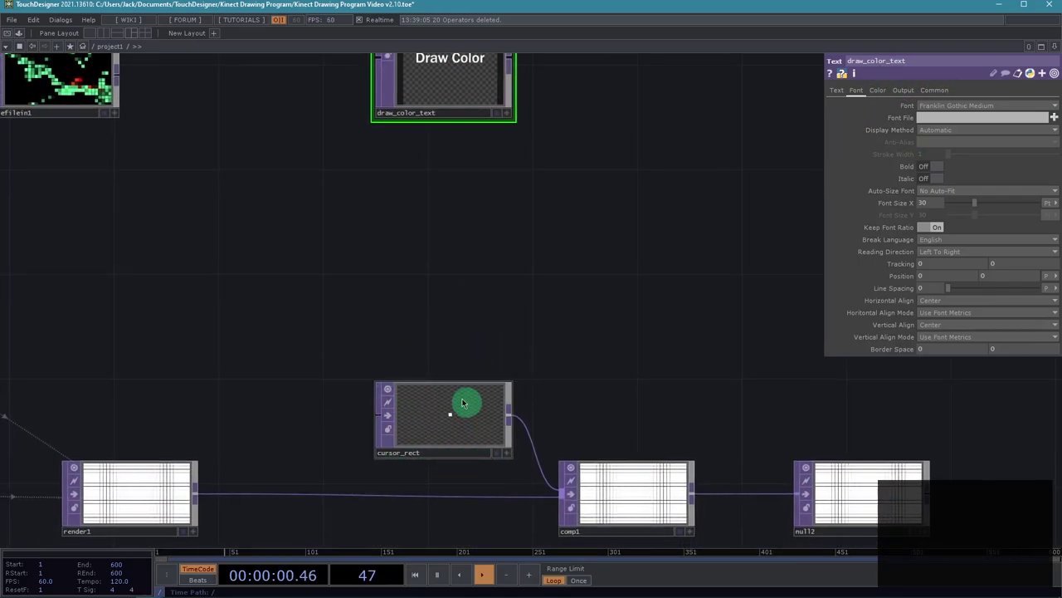
left_click_drag(519, 232, 496, 344)
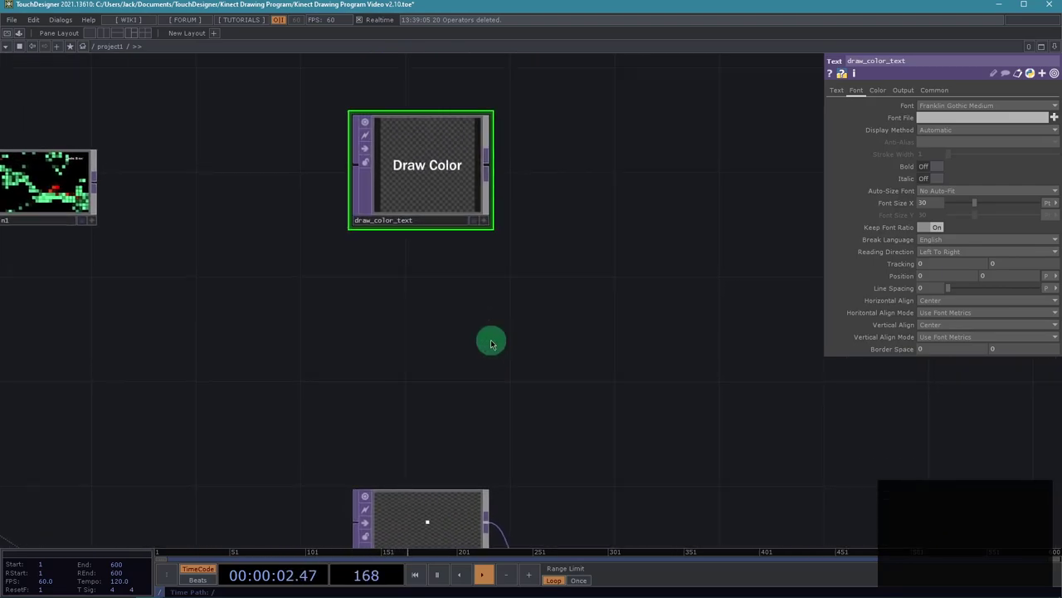
left_click(932, 91)
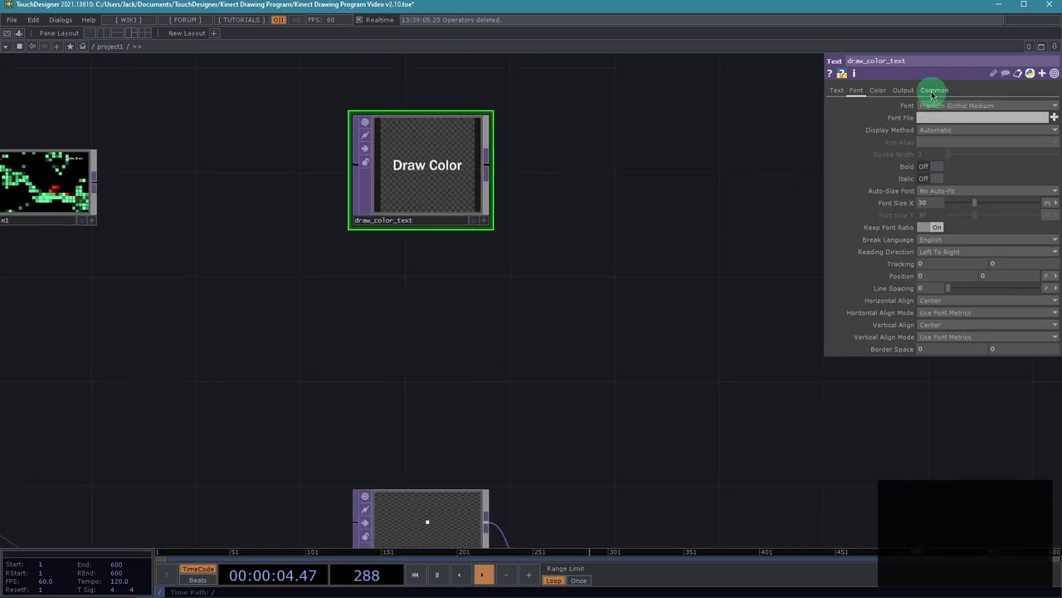
left_click(933, 91)
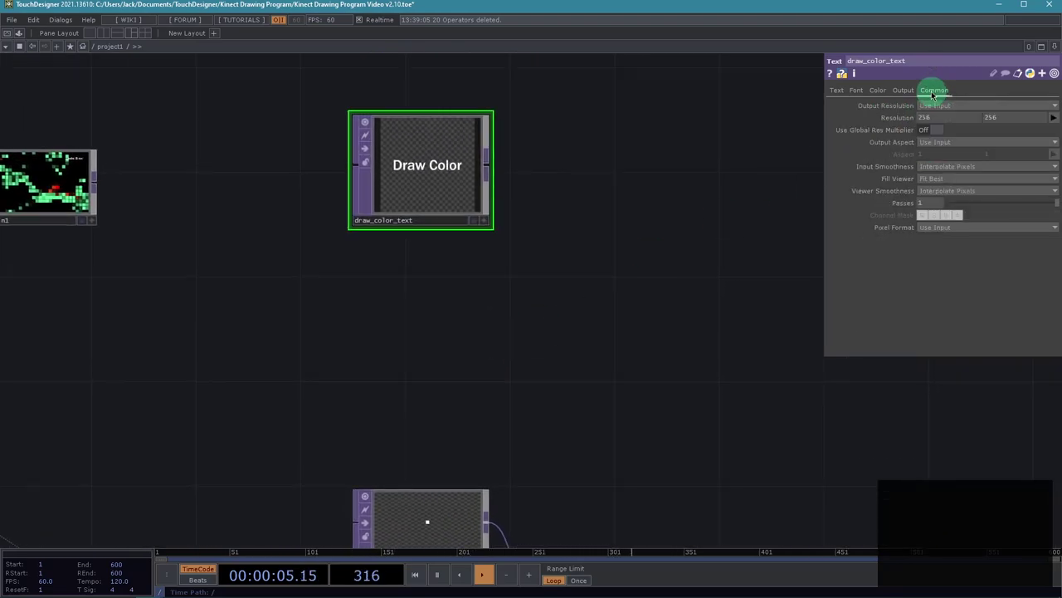
left_click(1052, 120)
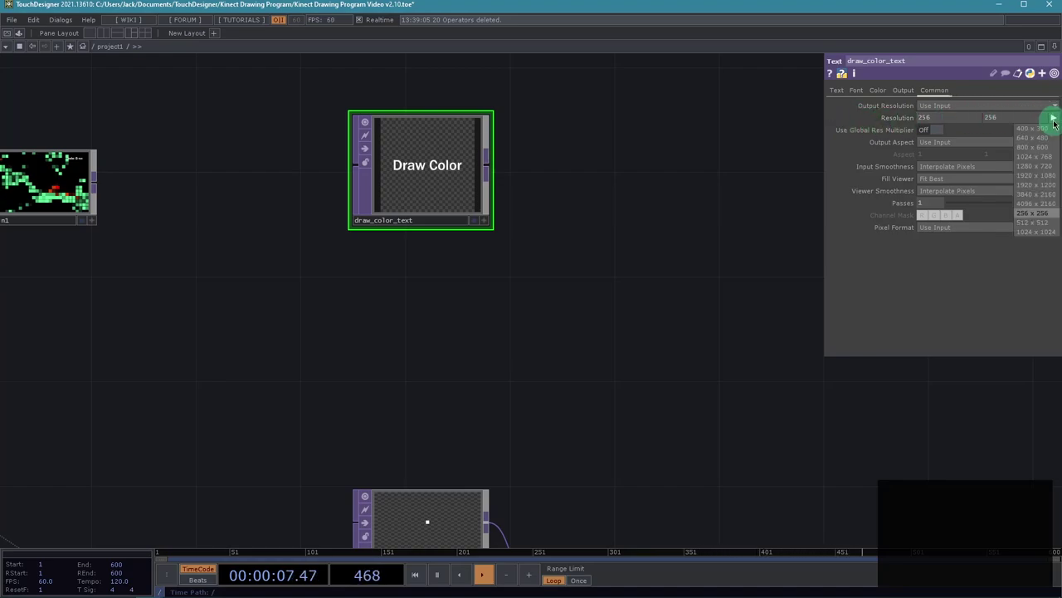
left_click(1034, 165)
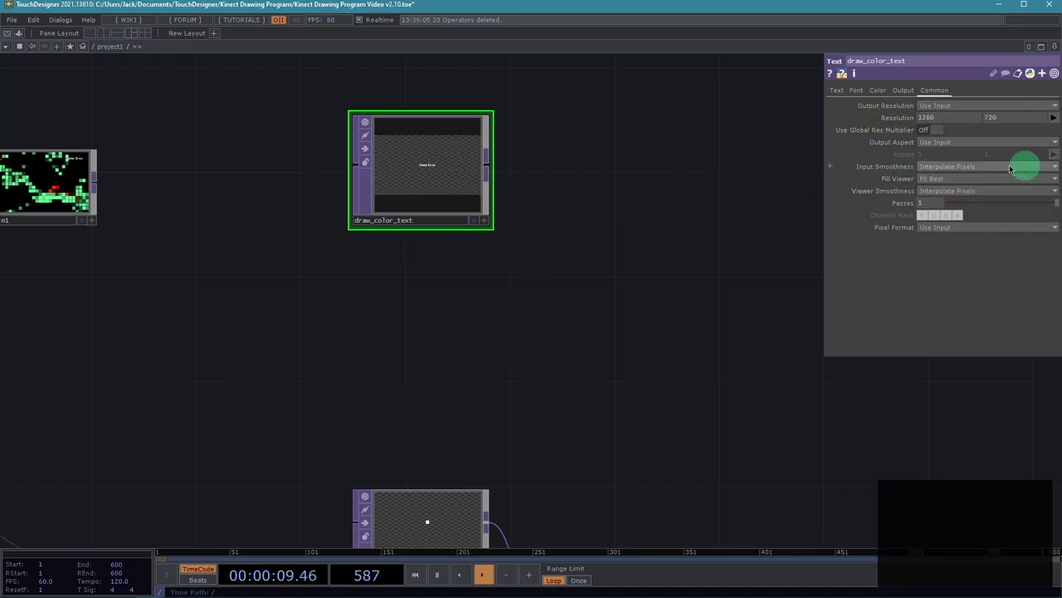
Compare with moviefilein1's reference image and align draw_color_text's label horizontally to Left and vertically to Top
left_click(854, 91)
left_click_drag(700, 254, 718, 254)
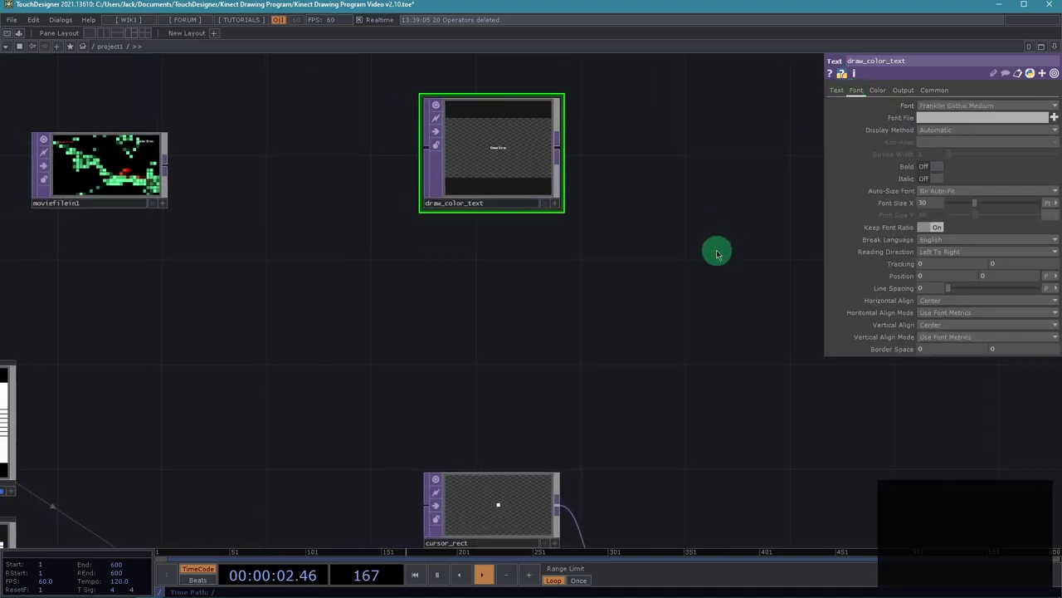
middle_click_drag(501, 300, 539, 256)
left_click_drag(536, 255, 1059, 369)
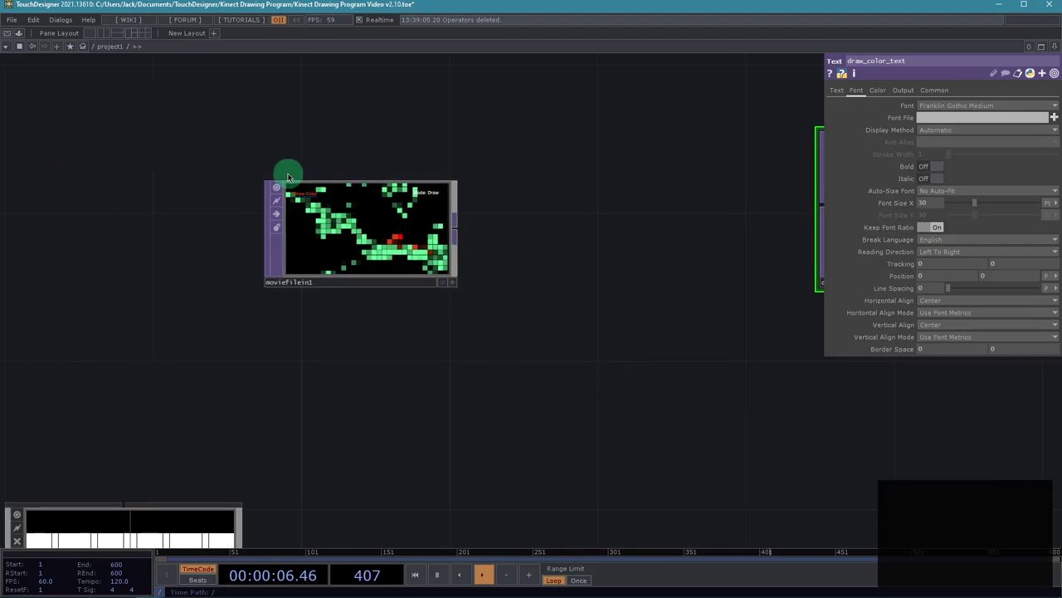
left_click_drag(486, 266, 144, 279)
left_click_drag(406, 335, 329, 355)
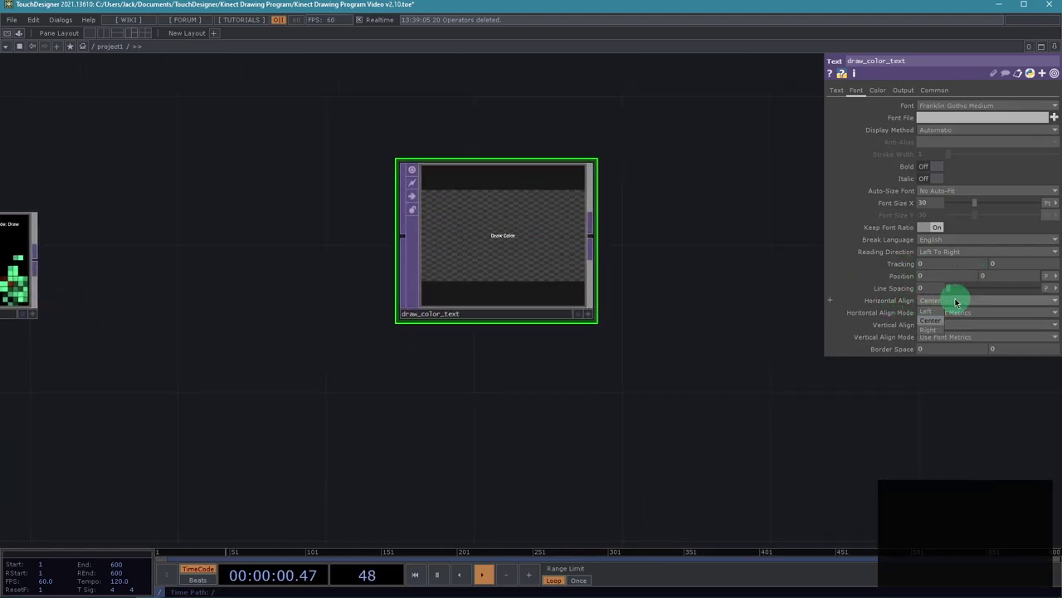
left_click(929, 313)
left_click(928, 312)
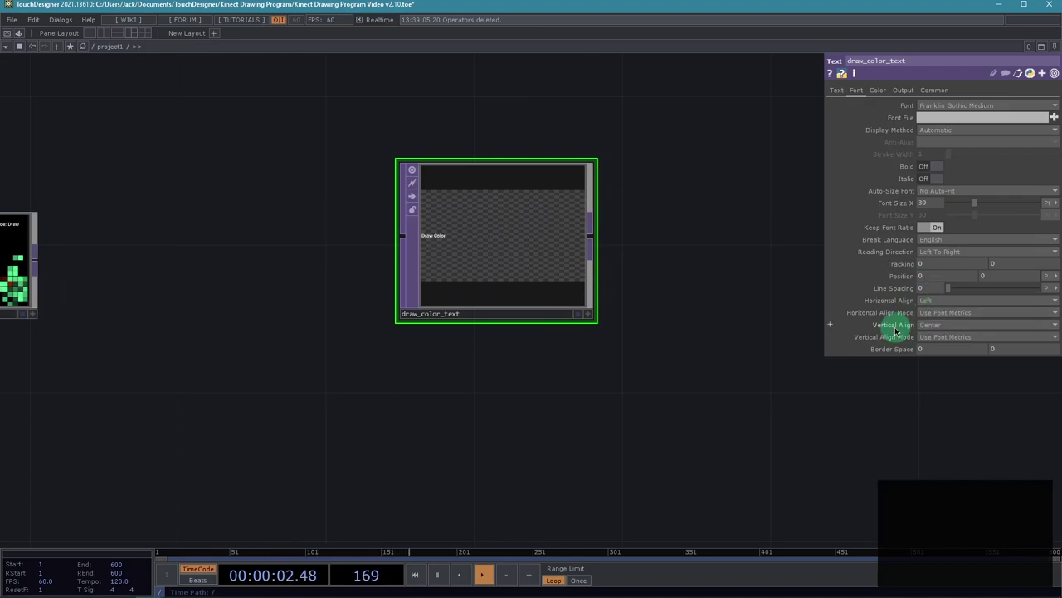
left_click(941, 324)
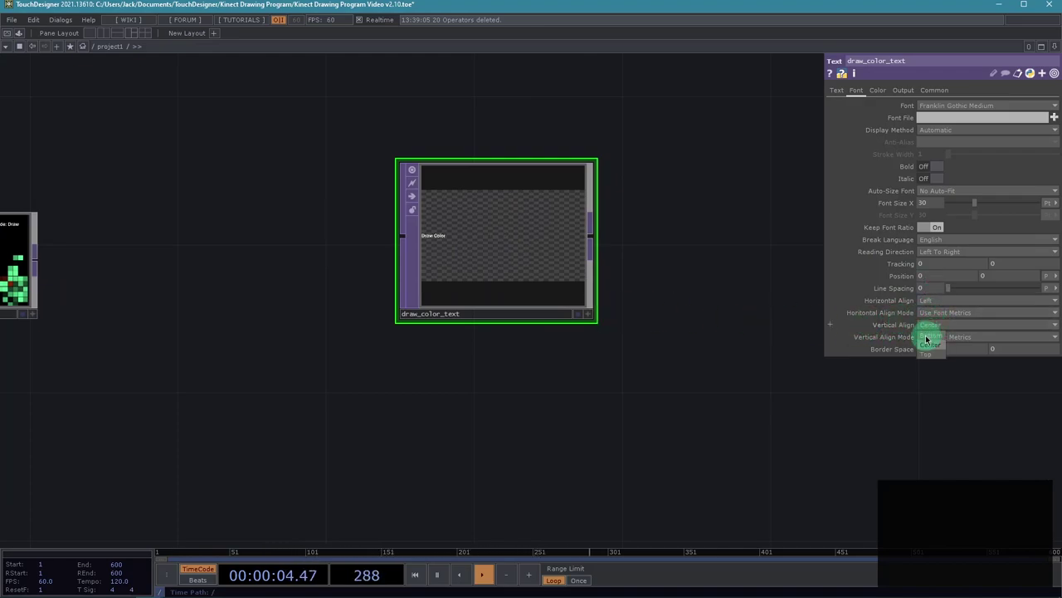
left_click(931, 355)
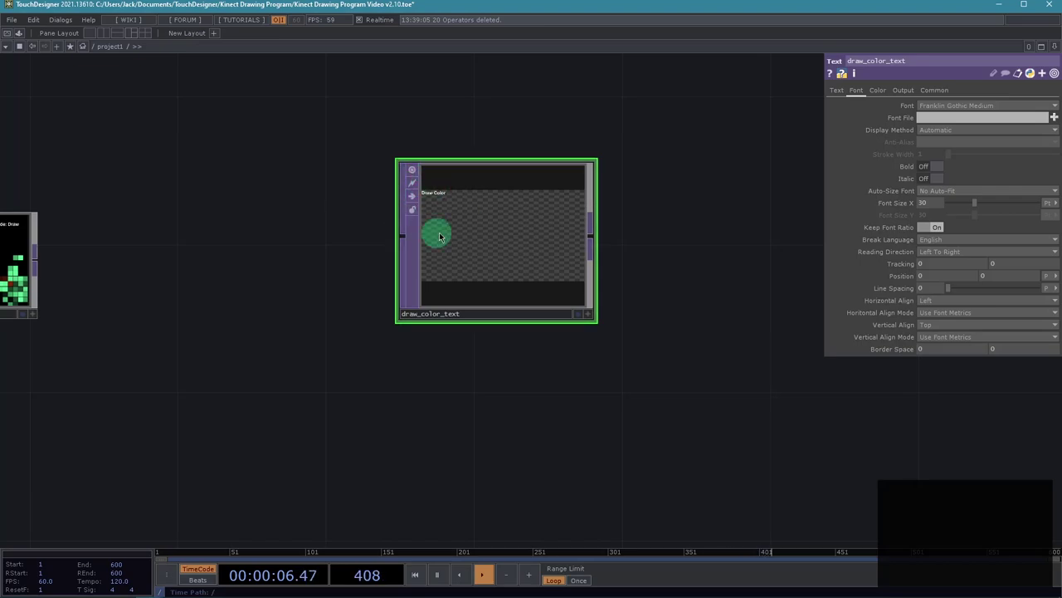
Set the border space of draw_color_text to 60 and 60, following the label placement in moviefilein1's reference image
left_click_drag(611, 371, 536, 398)
left_click_drag(362, 403, 835, 398)
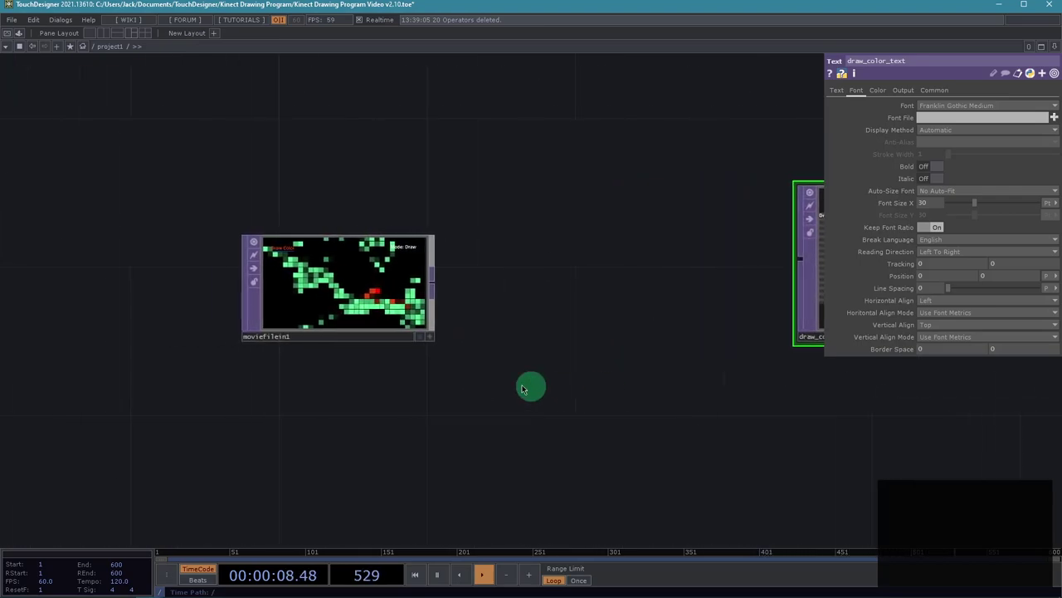
left_click_drag(523, 389, 290, 397)
left_click(302, 264)
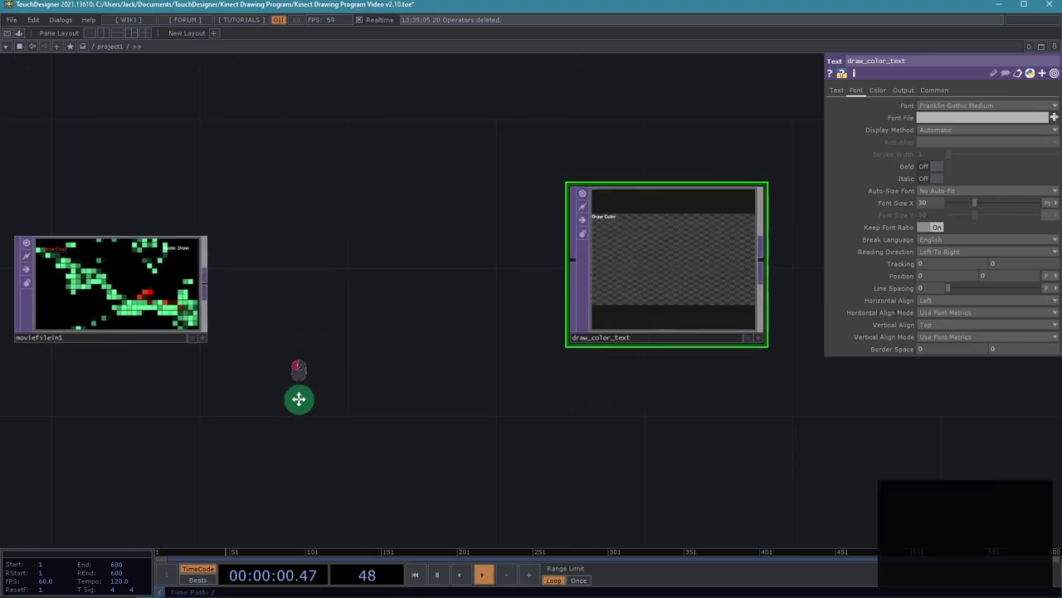
scroll(735, 391, "up", 5)
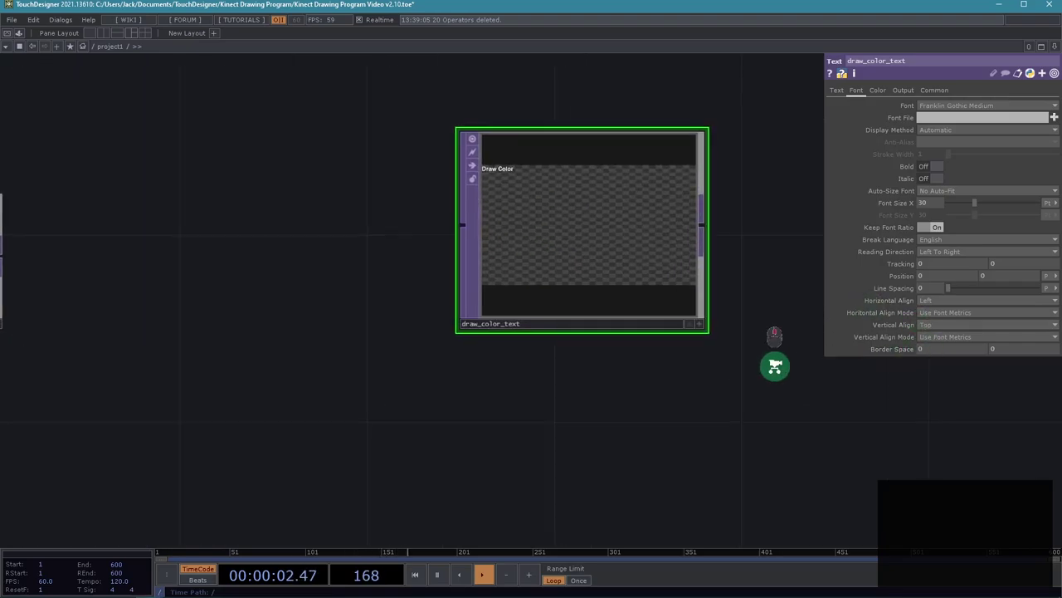
left_click_drag(711, 366, 758, 420)
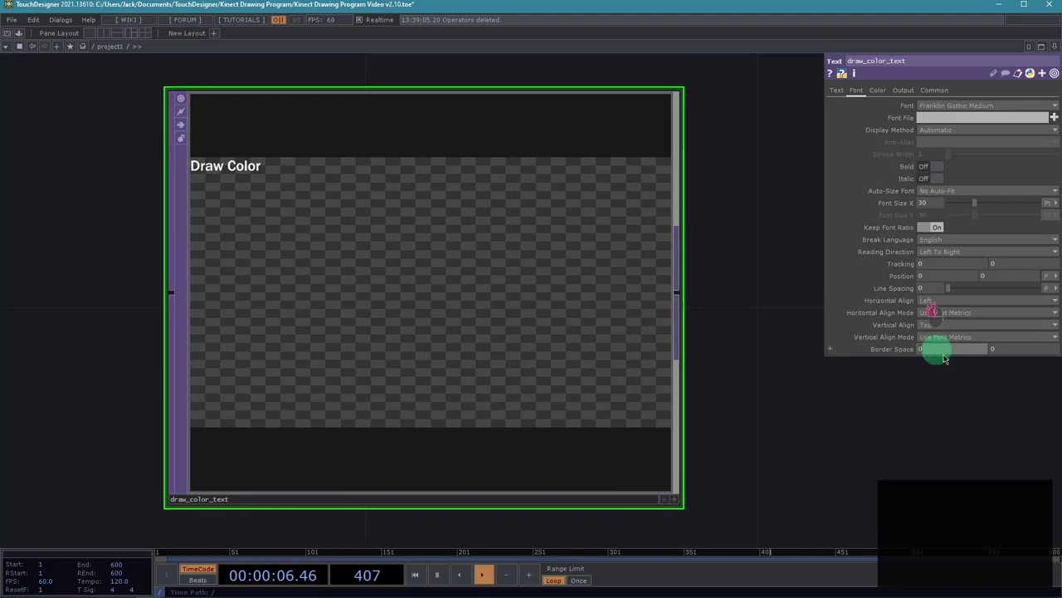
key("Tab")
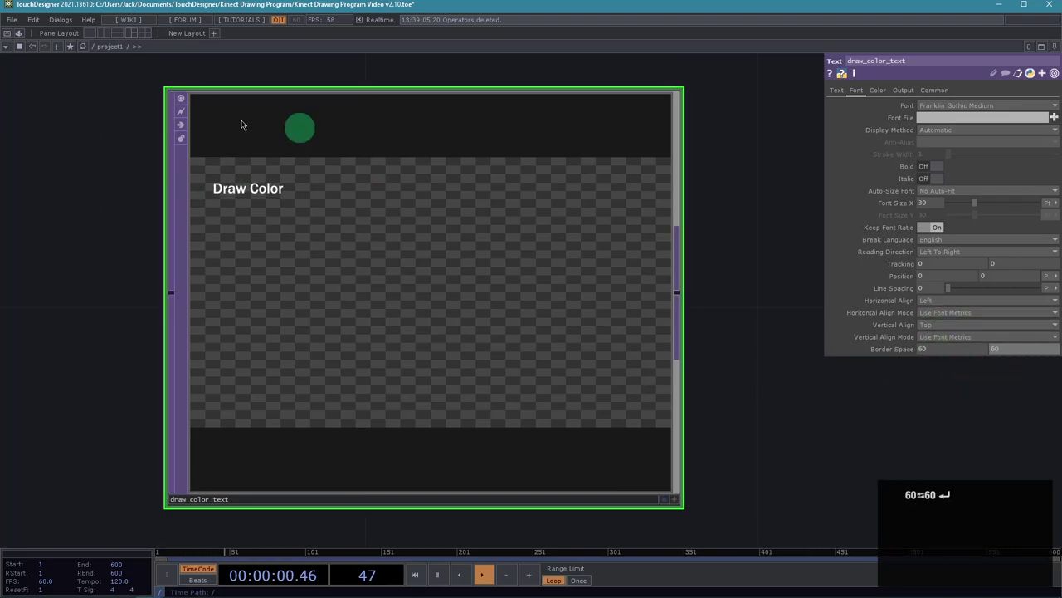
Fit draw_color_text's node to its image proportions
scroll(64, 325, "down", 2)
scroll(64, 325, "down", 3)
left_click_drag(111, 407, 203, 322)
left_click_drag(310, 369, 352, 378)
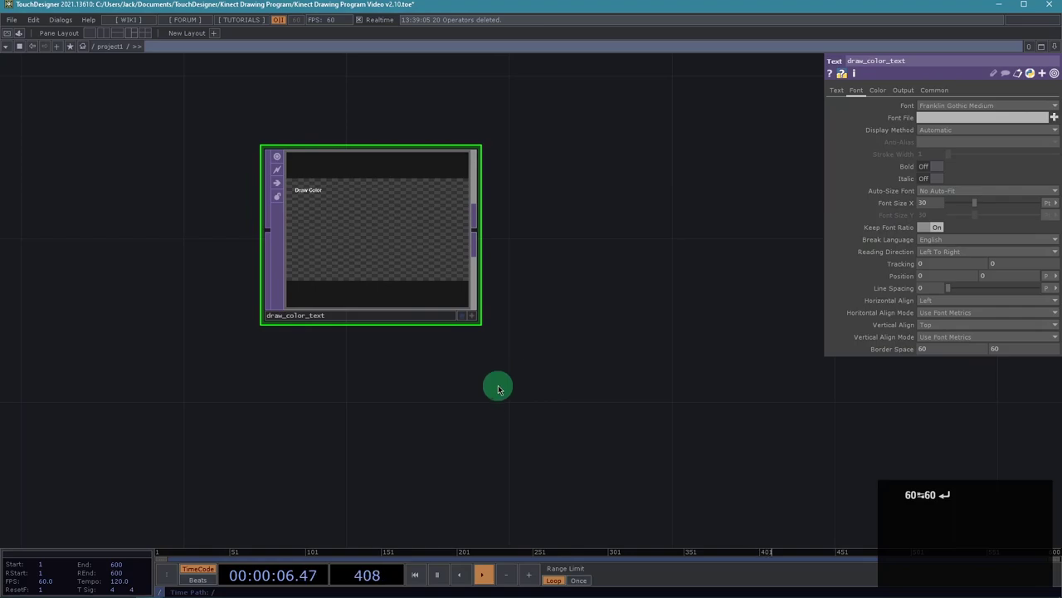
left_click_drag(498, 386, 517, 347)
left_click(434, 287)
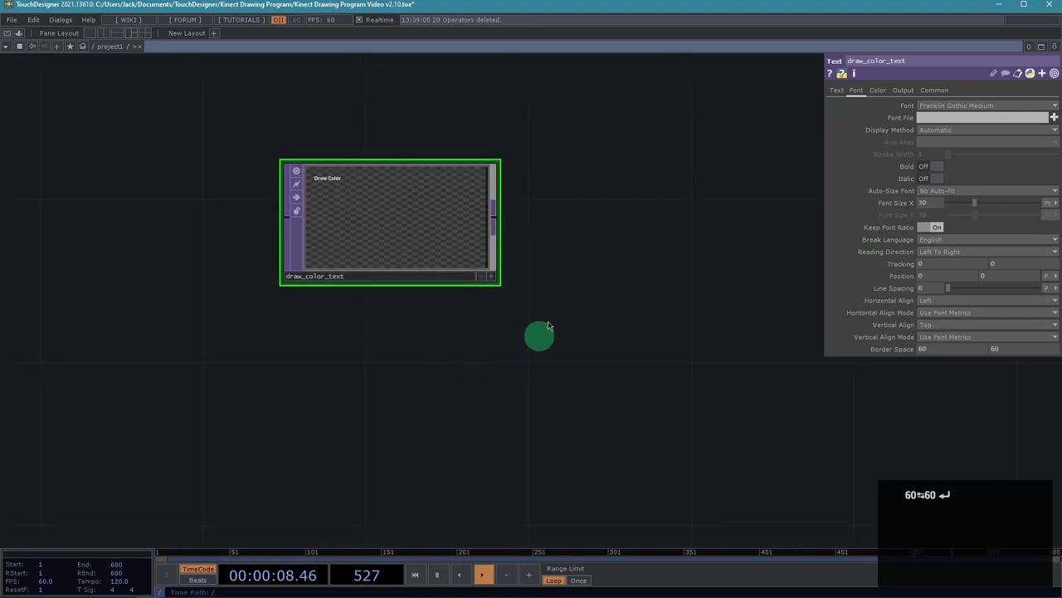
left_click_drag(388, 347, 407, 333)
scroll(442, 352, "down", 2)
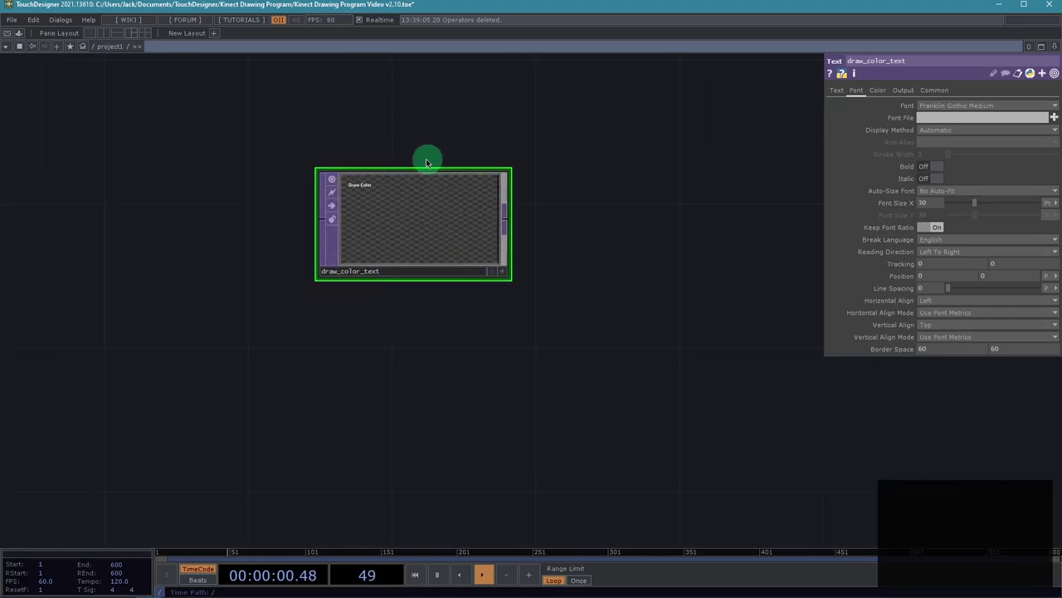
Add a Rectangle TOP below draw_color_text and set its resolution to 1280 x 720
double_click(431, 407)
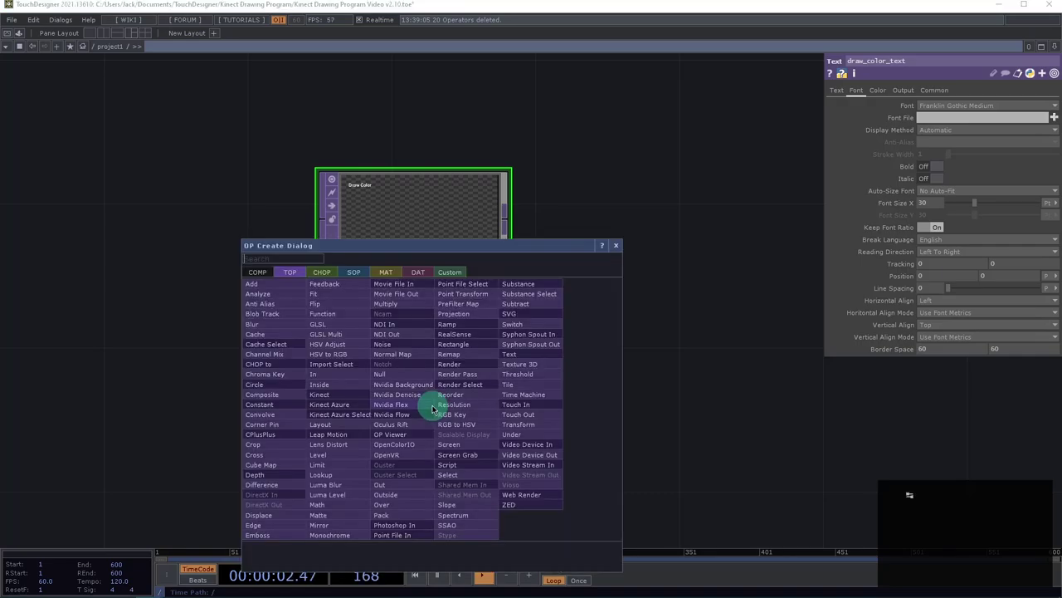
type("rect")
left_click(453, 343)
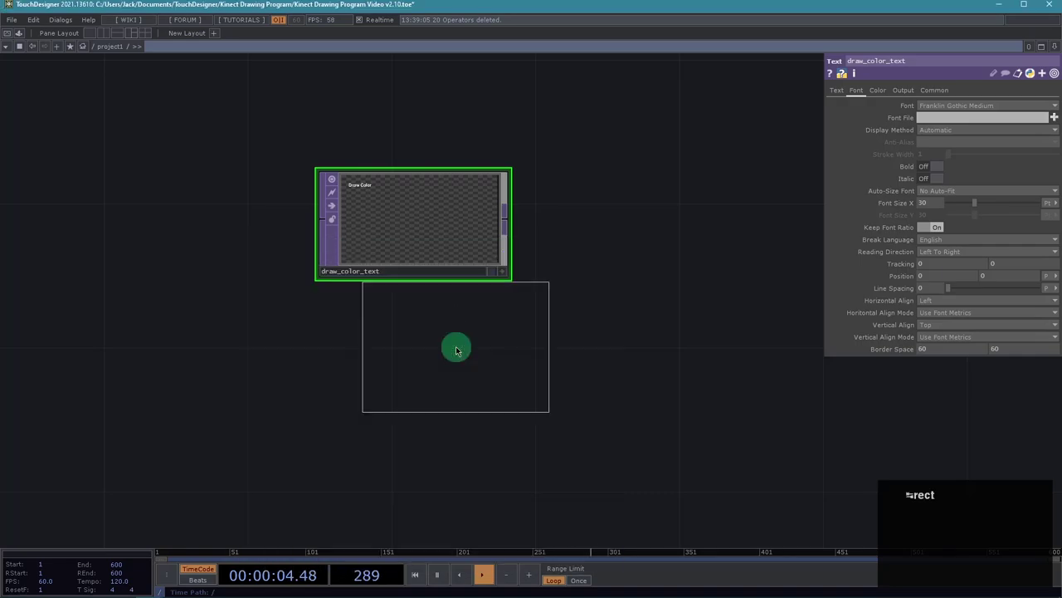
left_click(411, 379)
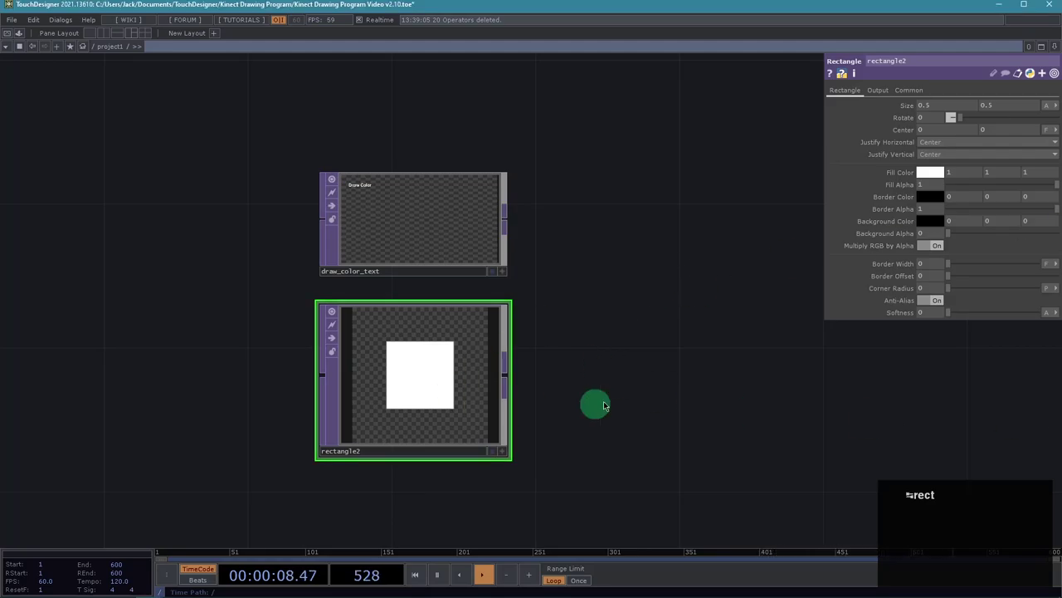
left_click(902, 89)
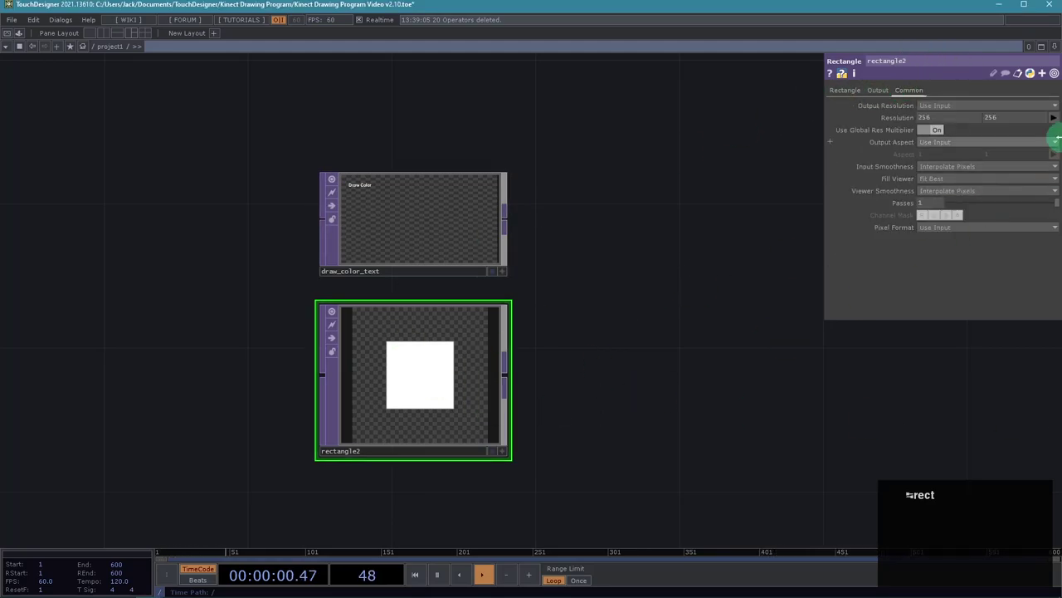
left_click(1052, 119)
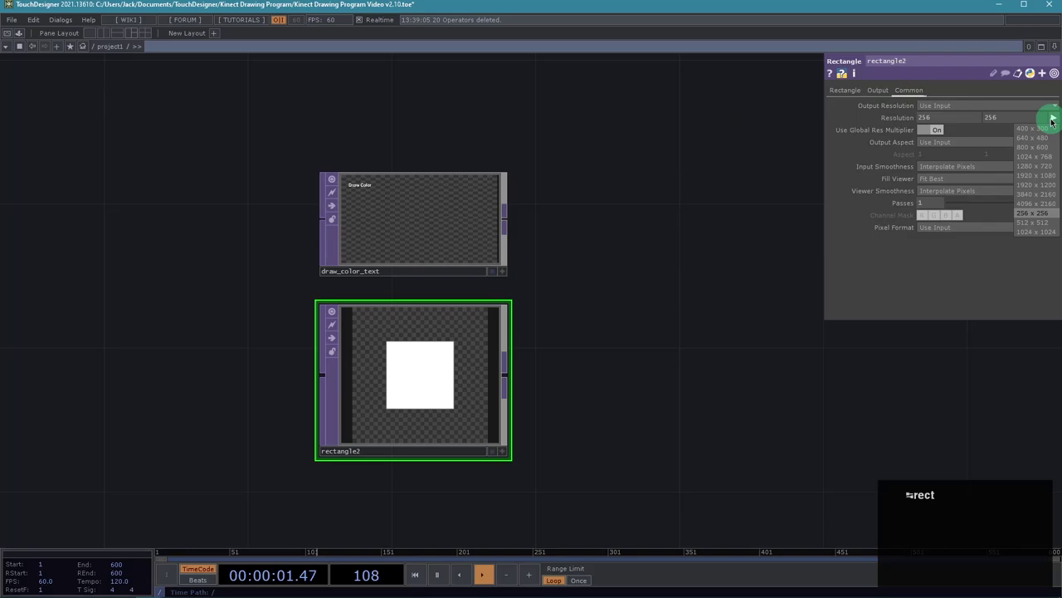
left_click(1048, 167)
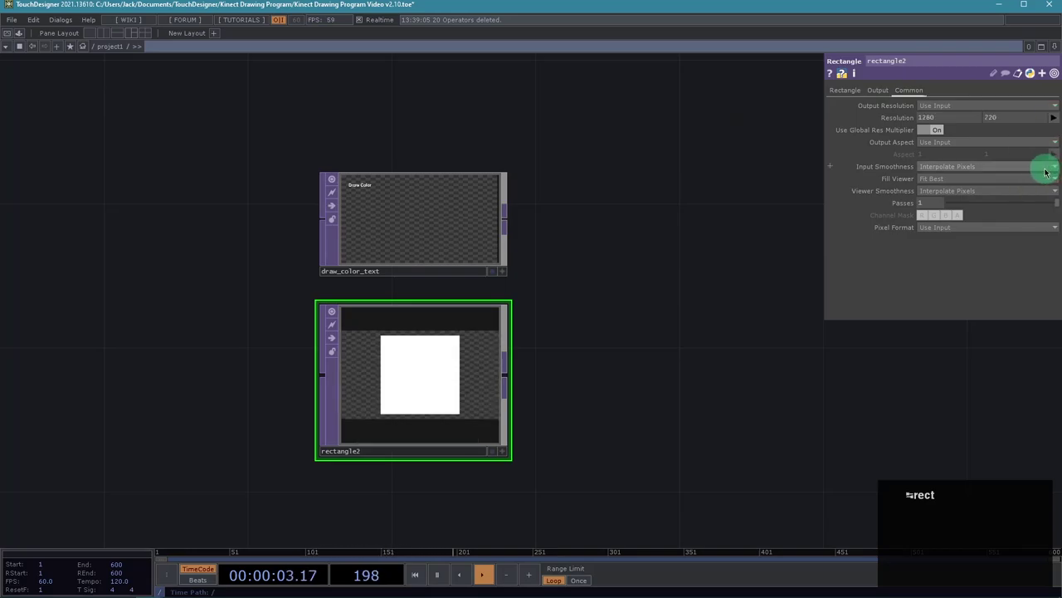
Set the horizontal justification of rectangle2 to Left
left_click(855, 92)
scroll(580, 415, "up", 5)
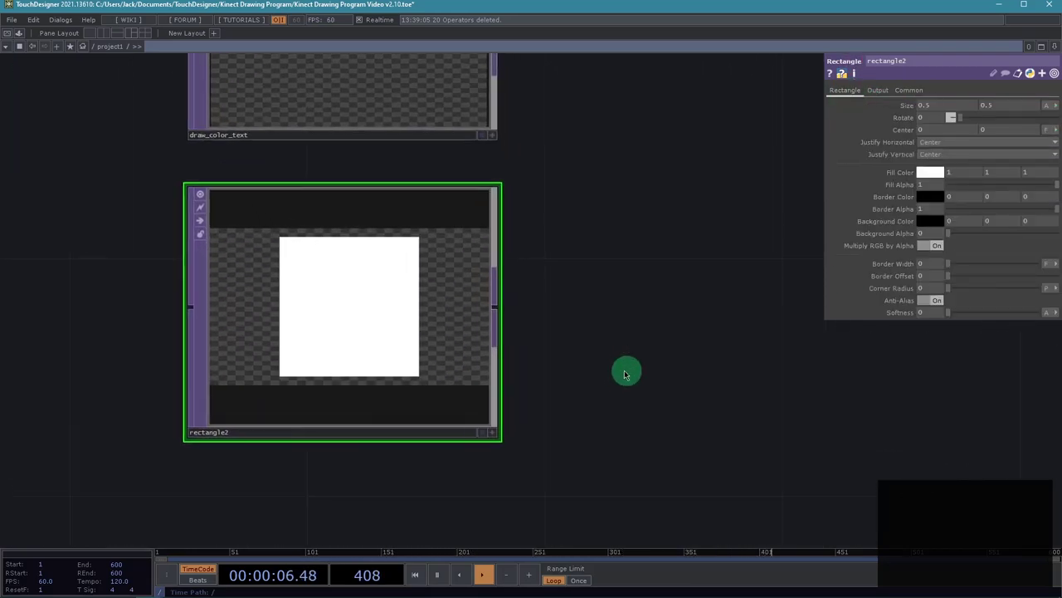
left_click_drag(627, 382, 686, 478)
scroll(682, 390, "up", 2)
left_click_drag(701, 366, 714, 374)
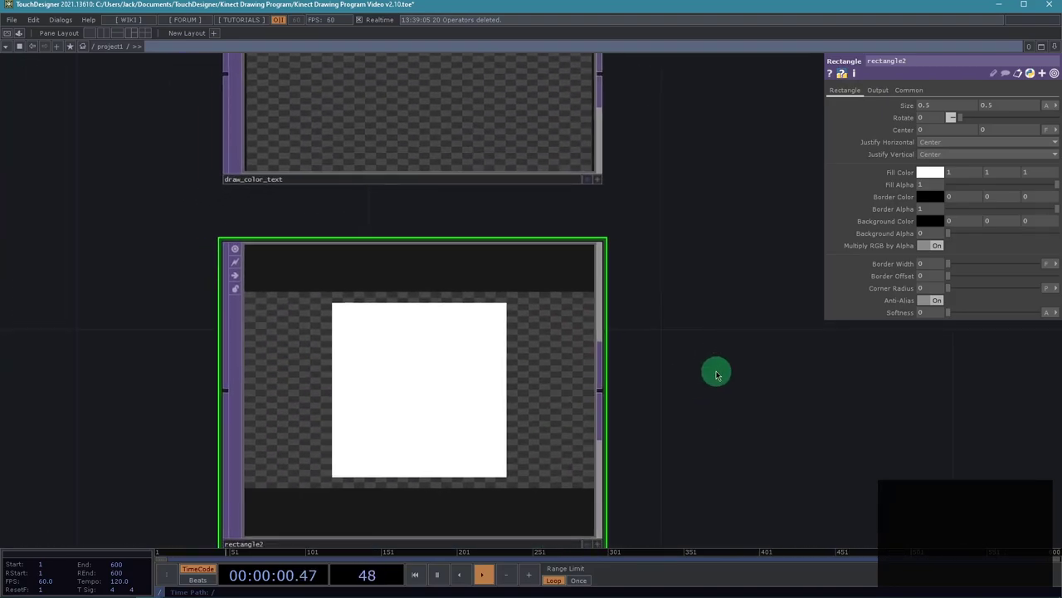
left_click(934, 142)
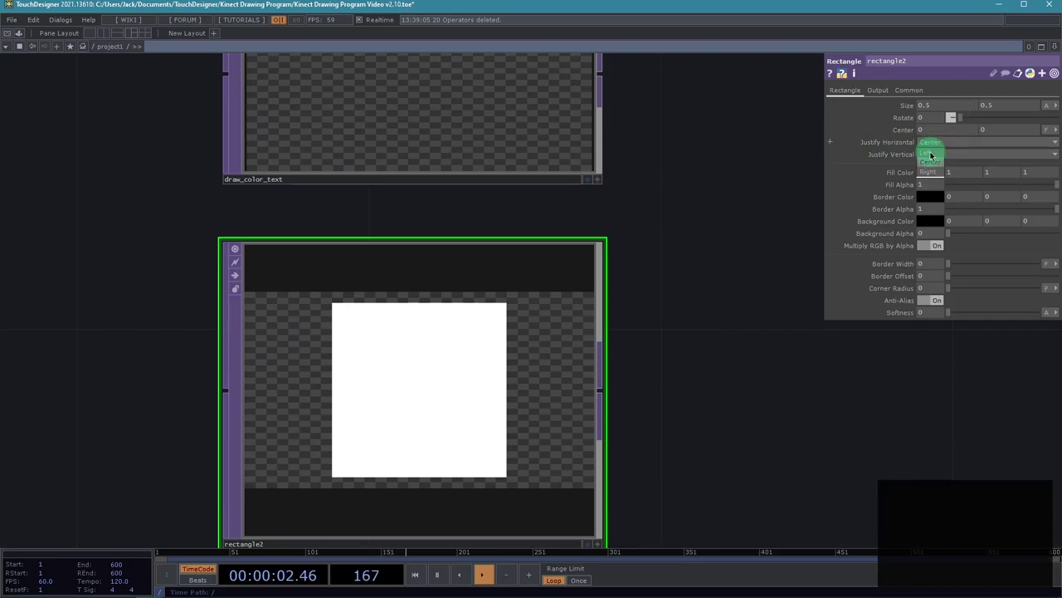
left_click(931, 155)
Shape rectangle2 into a thin bar under the Draw Color label, with size 0.145 by 0.002 and center 0.048, 0.35
left_click_drag(721, 190, 777, 346)
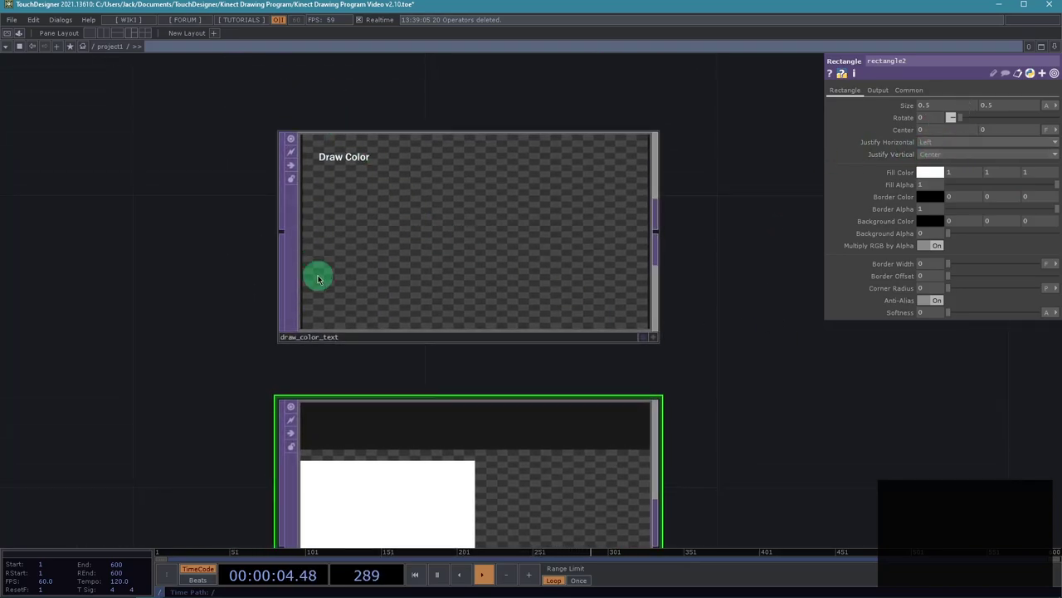
left_click_drag(749, 424, 717, 266)
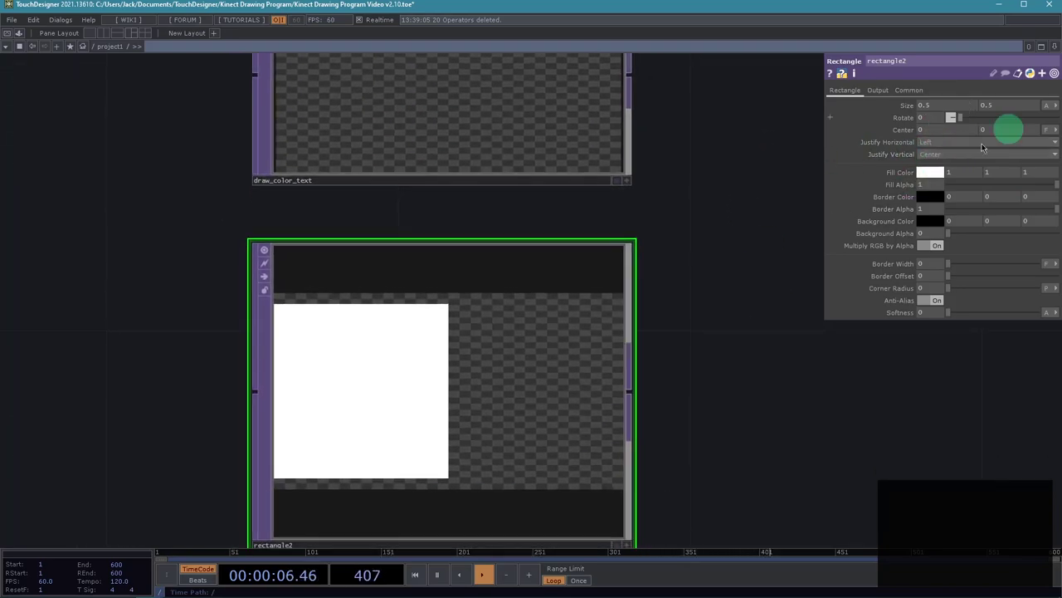
left_click_drag(750, 361, 737, 299)
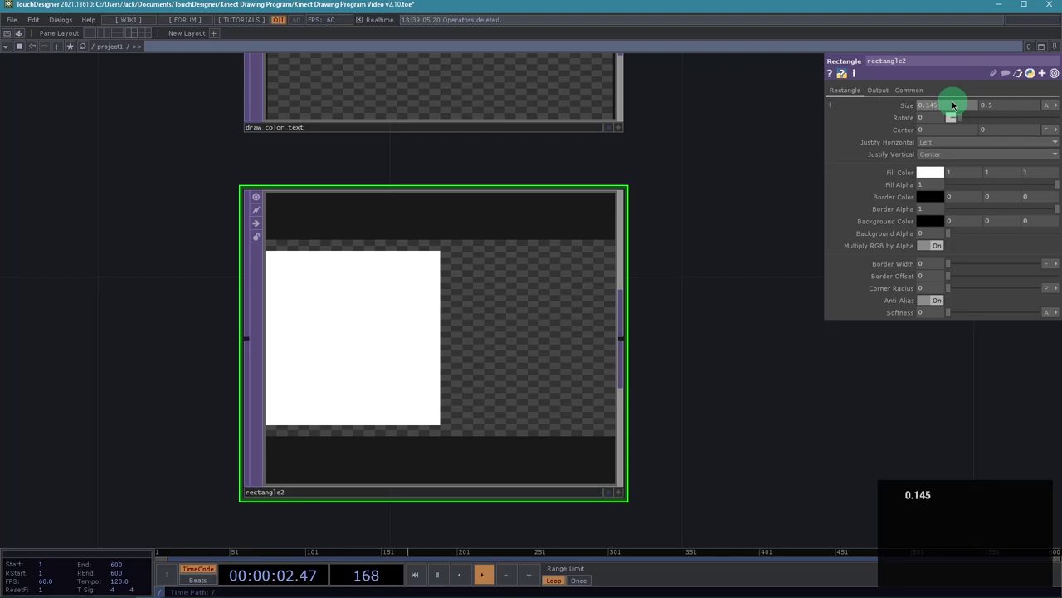
key("Return")
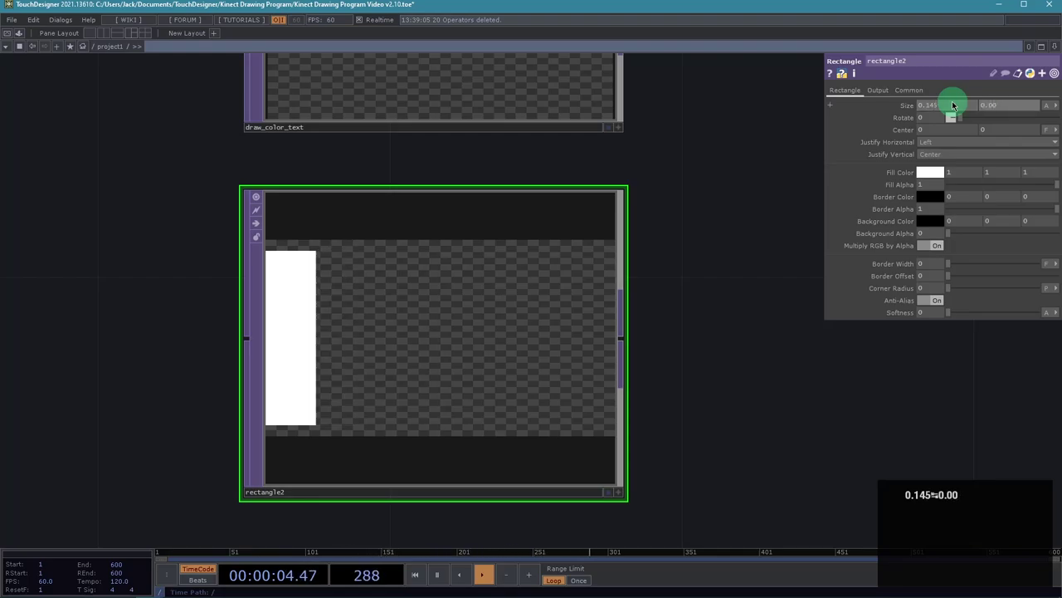
key("Return")
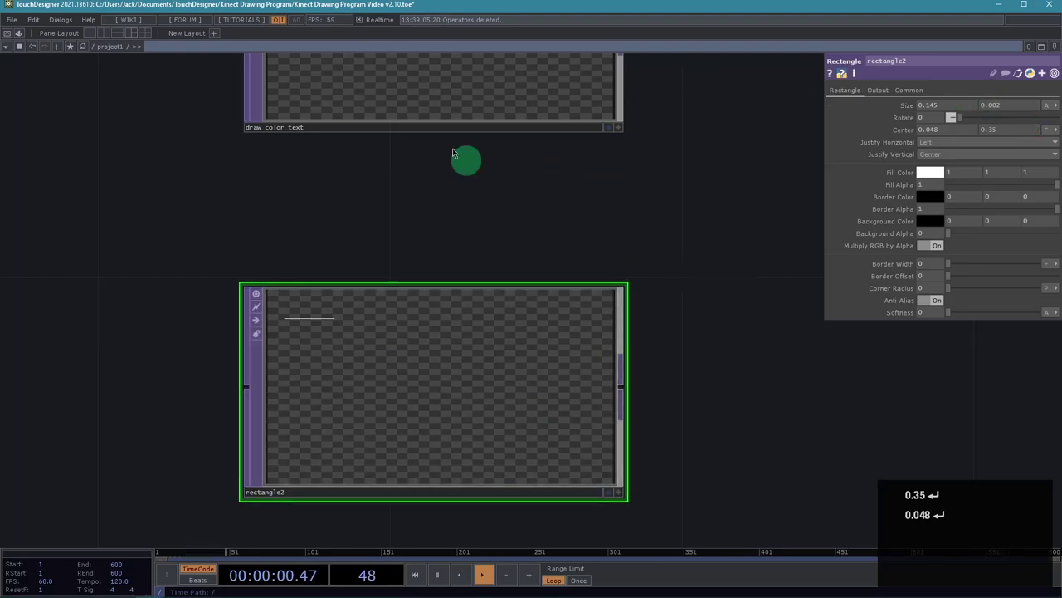
Connect the outputs of draw_color_text and rectangle2 to the input of comp1
scroll(742, 384, "down", 4)
left_click_drag(644, 405, 645, 356)
scroll(809, 445, "down", 1)
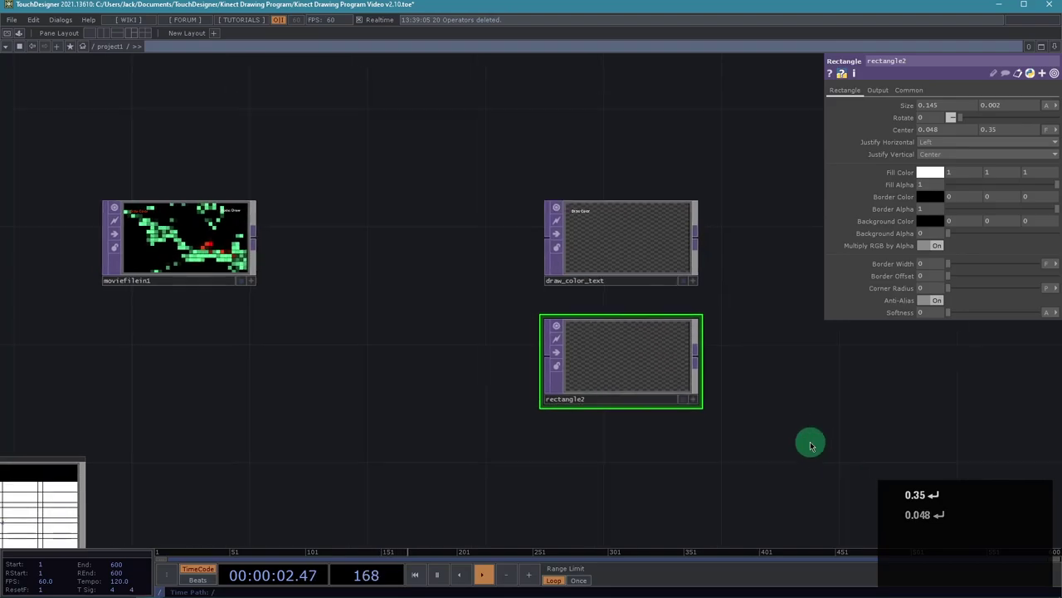
left_click_drag(809, 445, 531, 302)
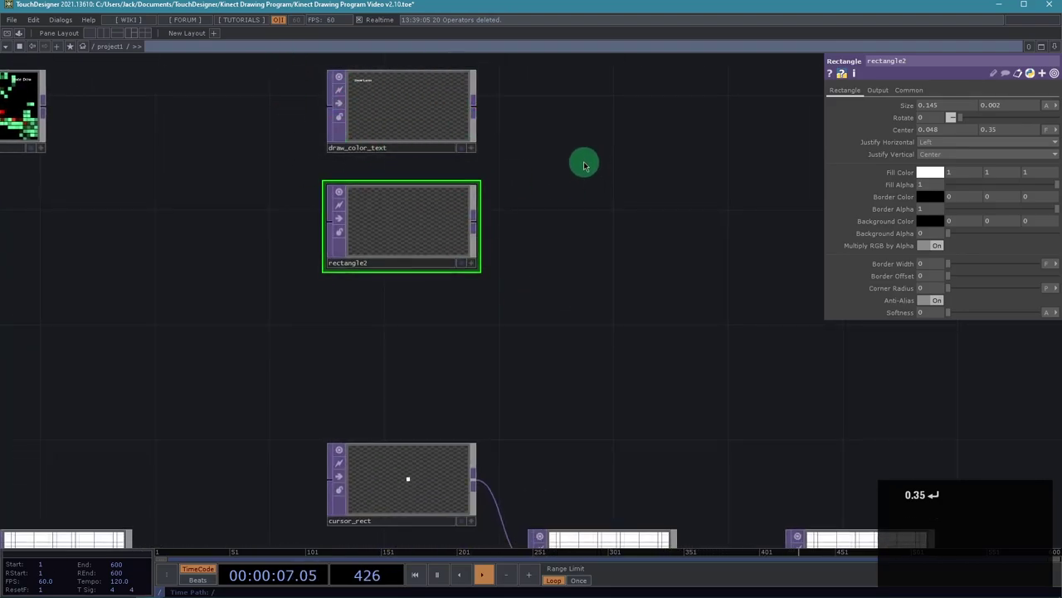
left_click_drag(567, 336, 564, 267)
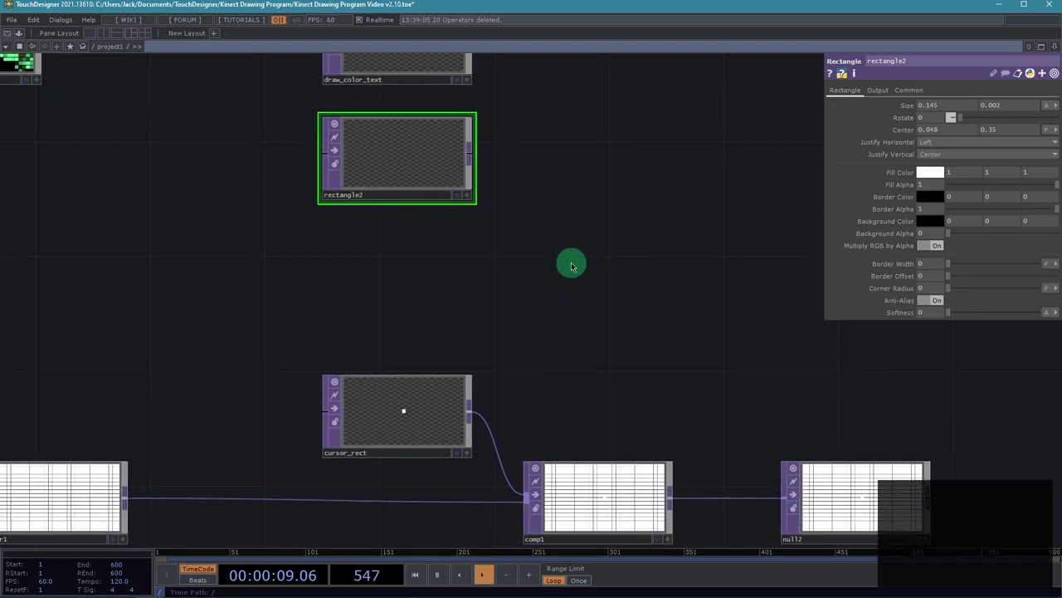
left_click_drag(227, 420, 230, 395)
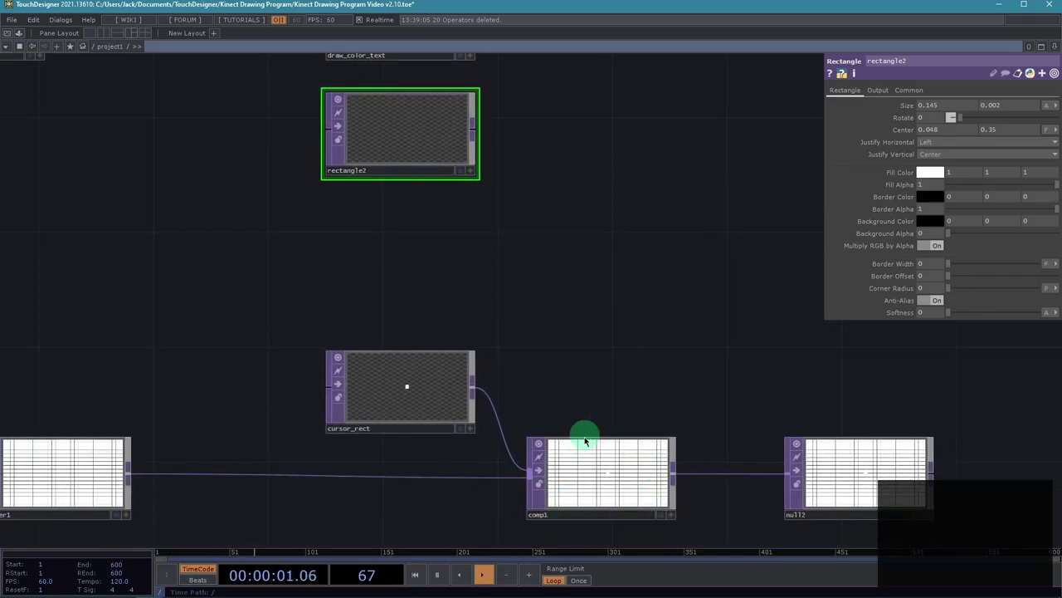
scroll(576, 332, "down", 4)
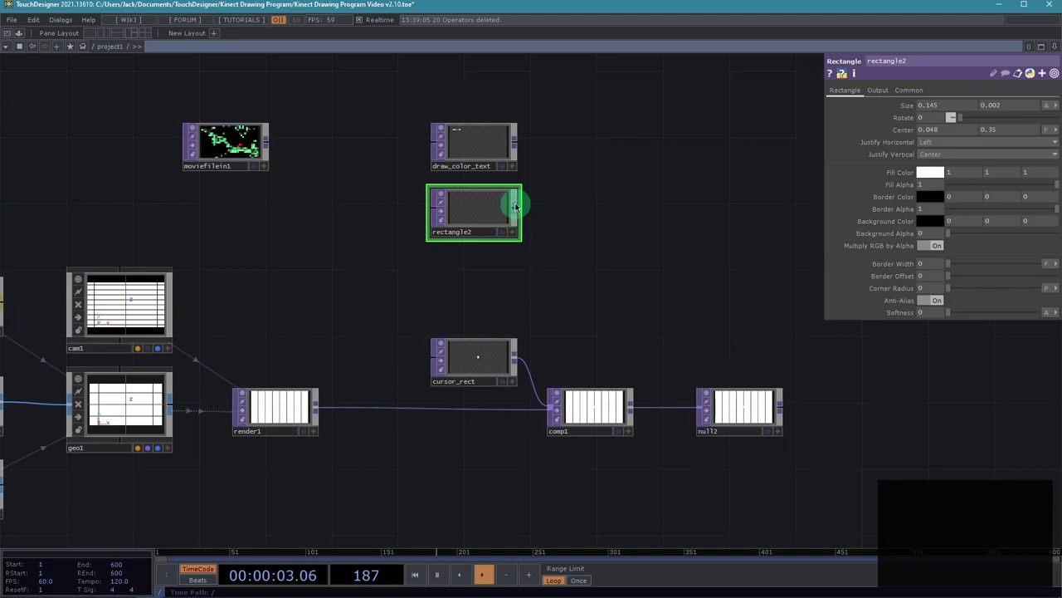
left_click_drag(515, 207, 542, 255)
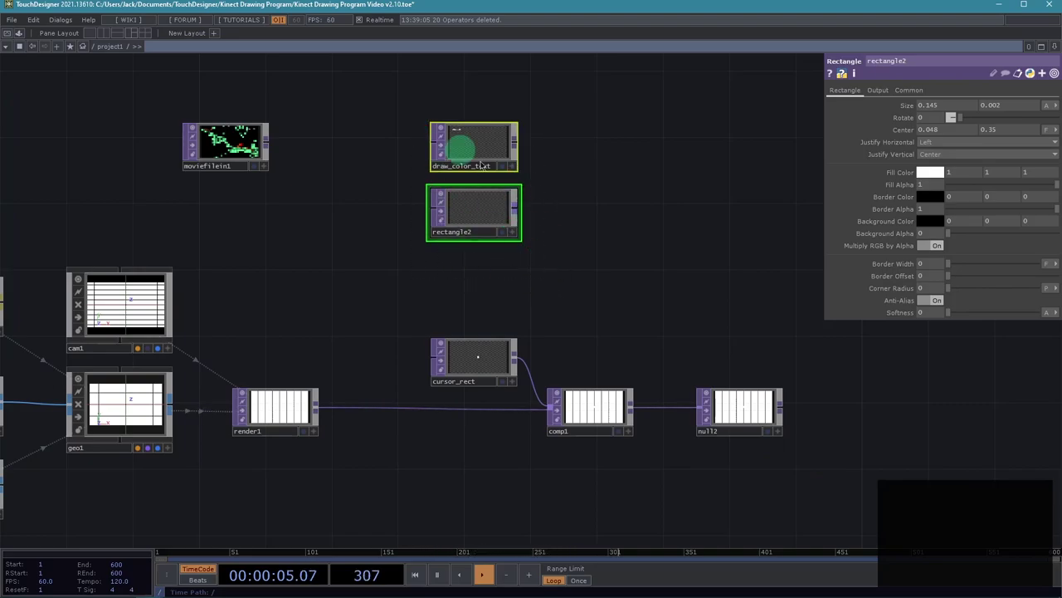
left_click_drag(518, 214, 547, 448)
Reorder comp1's inputs to draw_color_text, rectangle2, cursor_rect and render1
scroll(564, 440, "up", 3)
left_click(666, 357)
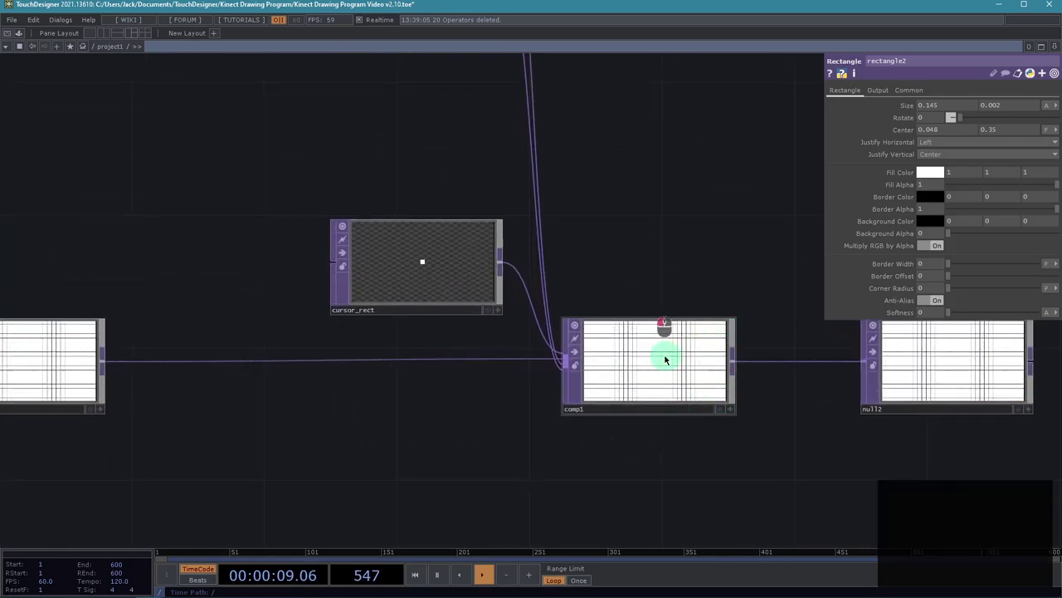
left_click_drag(488, 415, 676, 427)
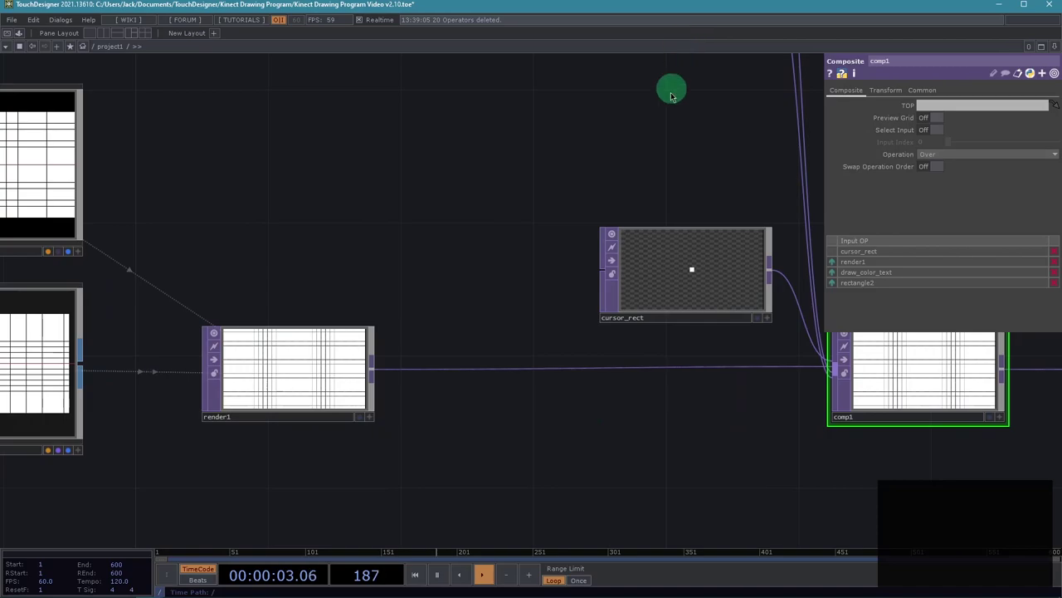
left_click_drag(575, 161, 893, 340)
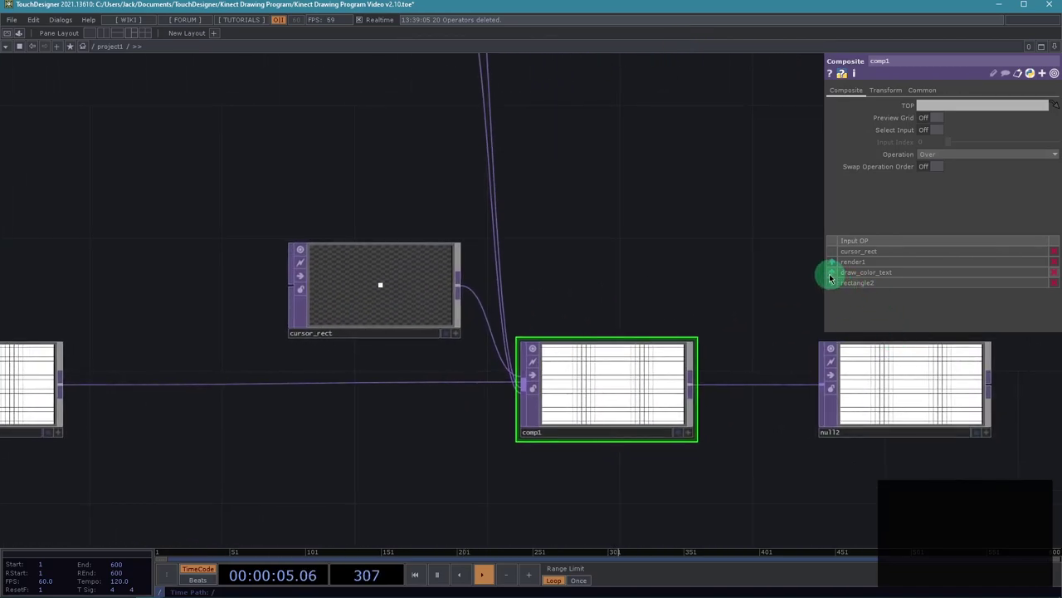
left_click_drag(834, 278, 838, 262)
Rename rectangle2 as current_color_bar
left_click_drag(585, 147, 581, 282)
left_click_drag(407, 360, 424, 382)
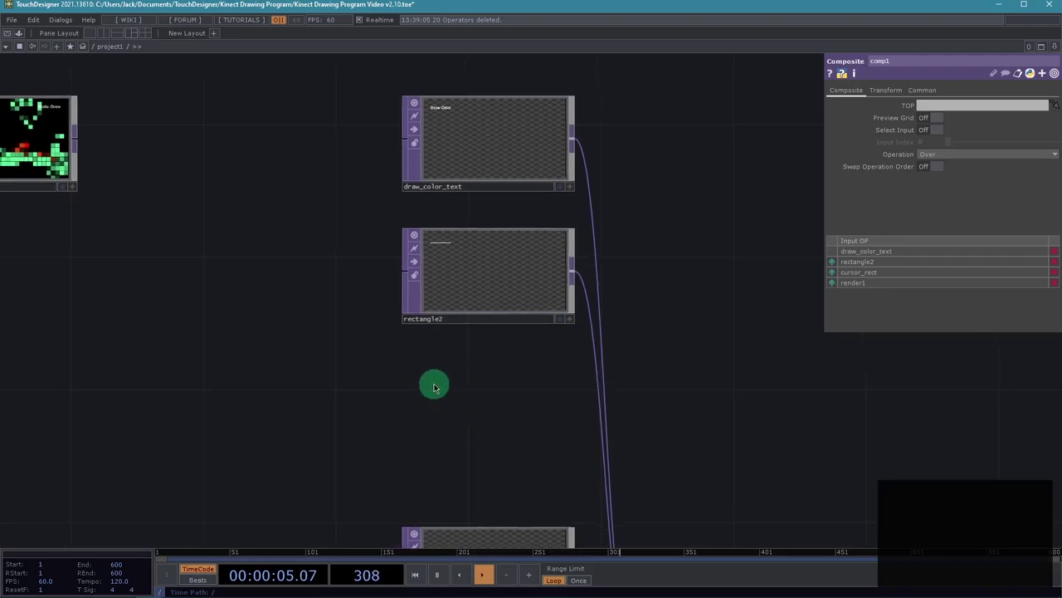
left_click(486, 319)
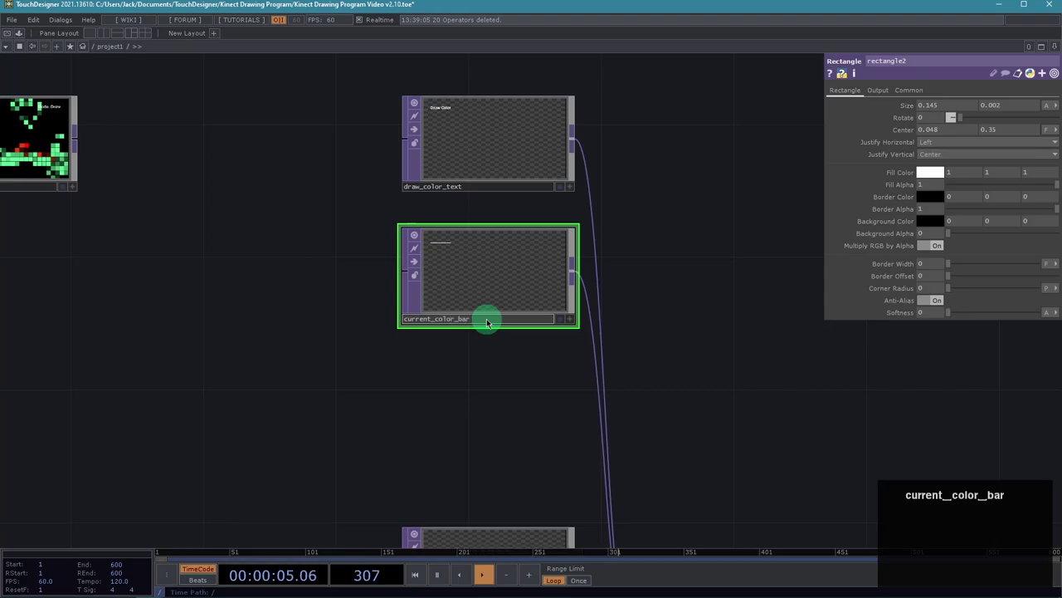
key("Return")
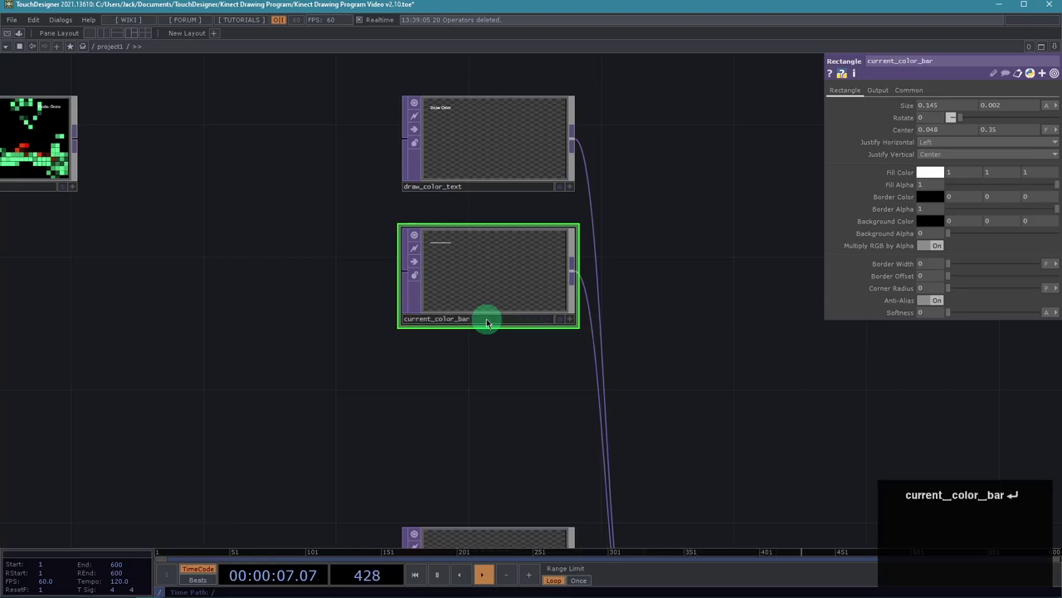
Select draw_color_text and current_color_bar together and move them up to make more room above cursor_rect
scroll(401, 374, "down", 3)
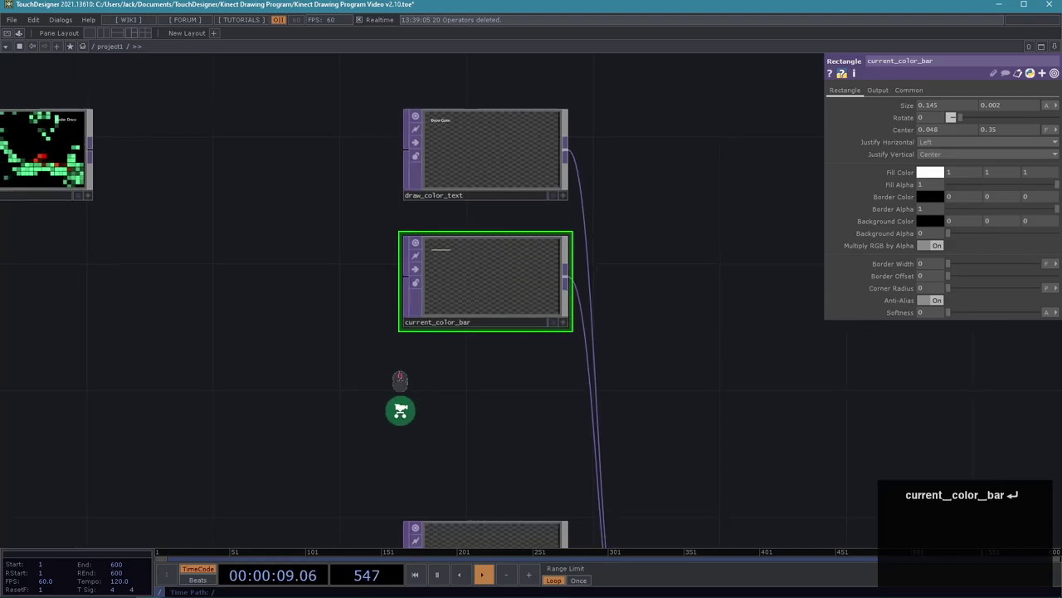
scroll(415, 379, "up", 2)
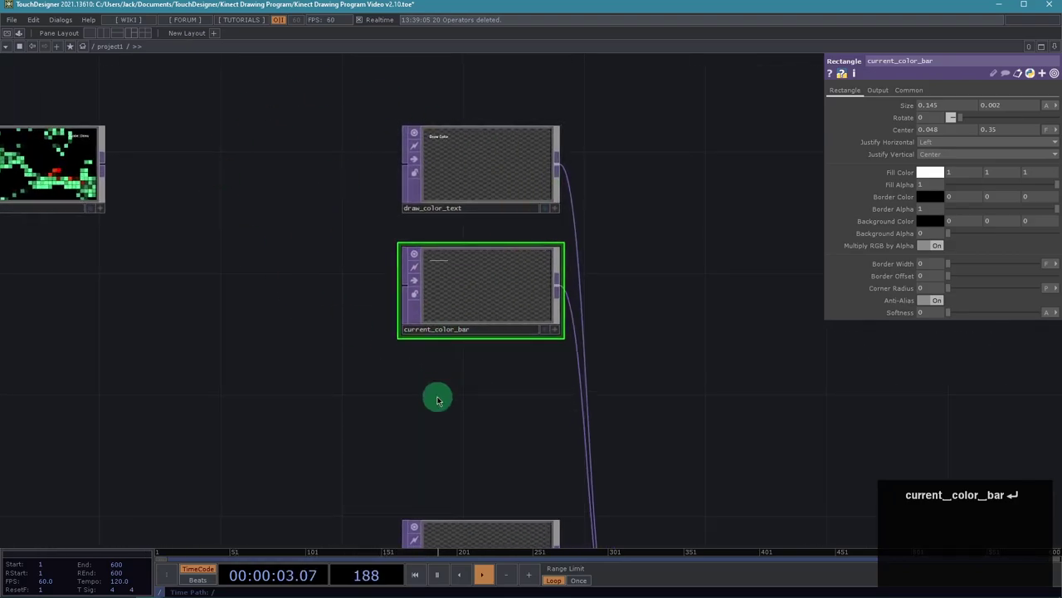
scroll(405, 382, "down", 1)
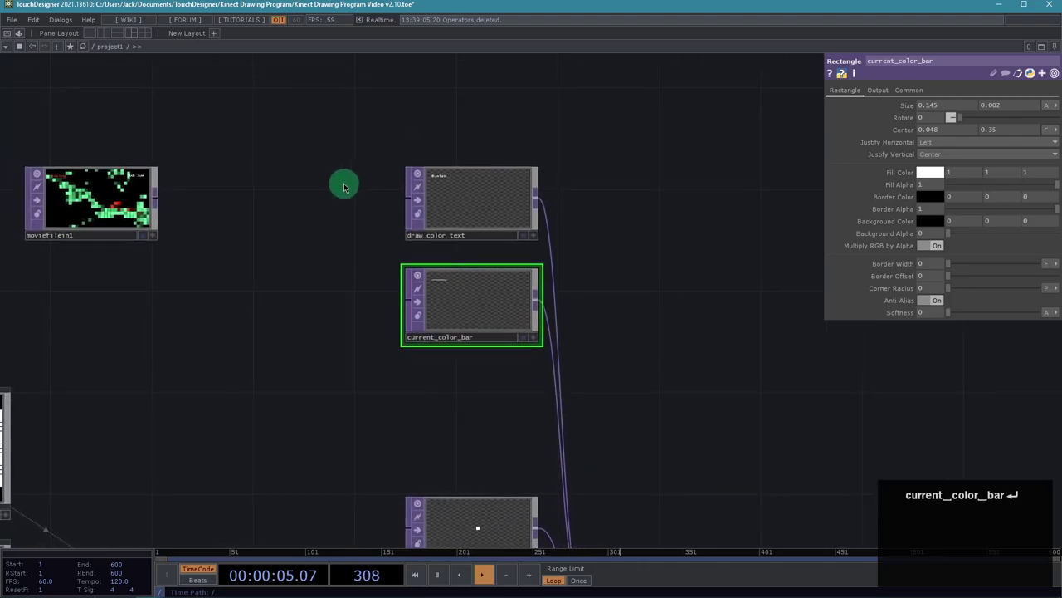
right_click_drag(343, 186, 533, 378)
left_click_drag(447, 437, 469, 539)
left_click_drag(527, 382, 526, 280)
scroll(440, 407, "down", 2)
left_click_drag(439, 418, 417, 288)
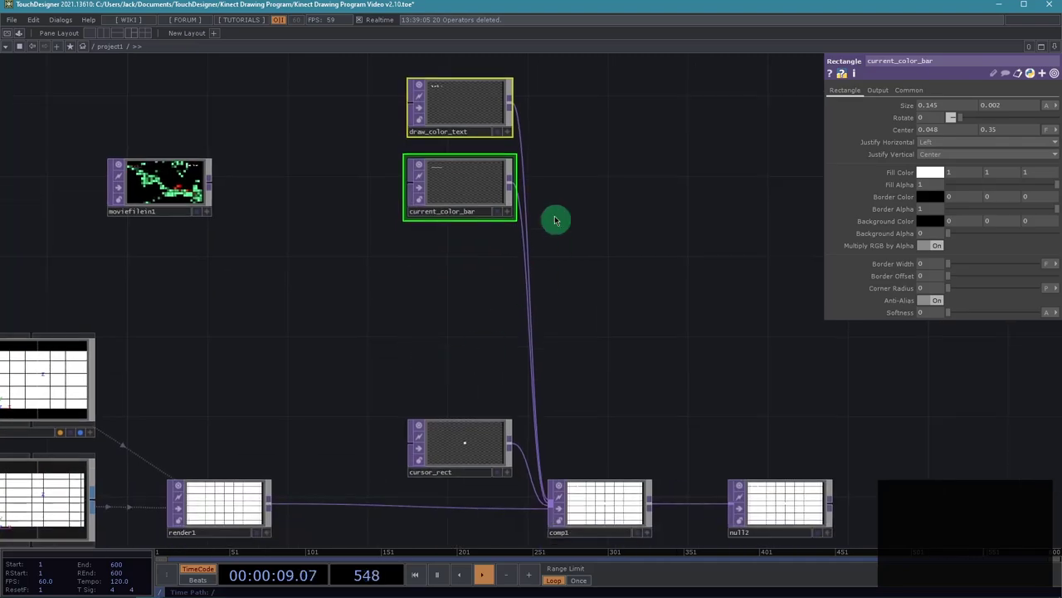
Copy draw_color_text and current_color_bar and paste the duplicates between current_color_bar and cursor_rect
middle_click_drag(377, 249, 377, 169)
left_click_drag(562, 134, 901, 340)
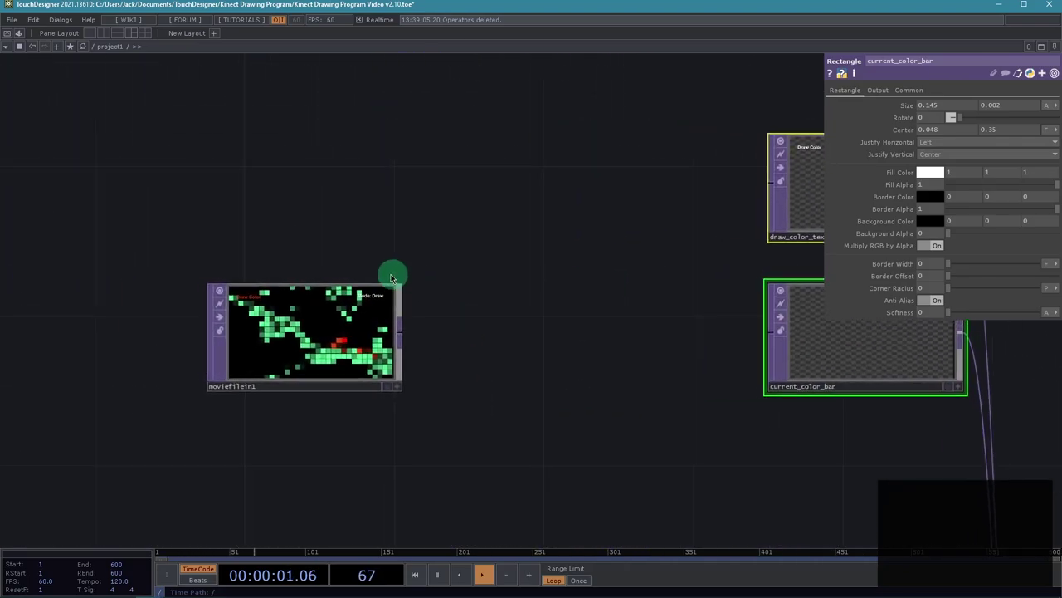
middle_click_drag(569, 334, 329, 373)
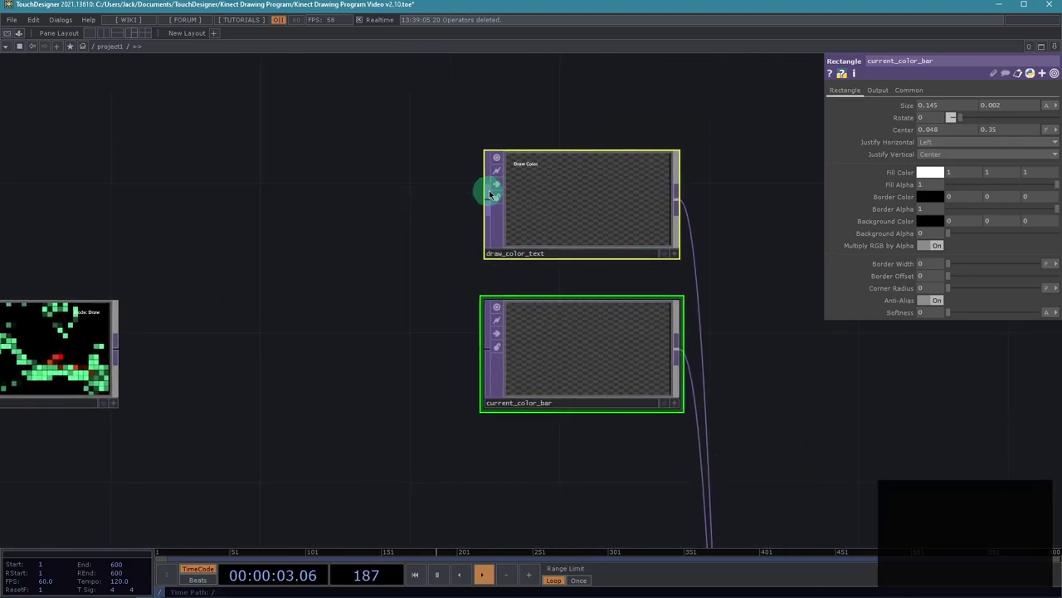
scroll(280, 407, "down", 2)
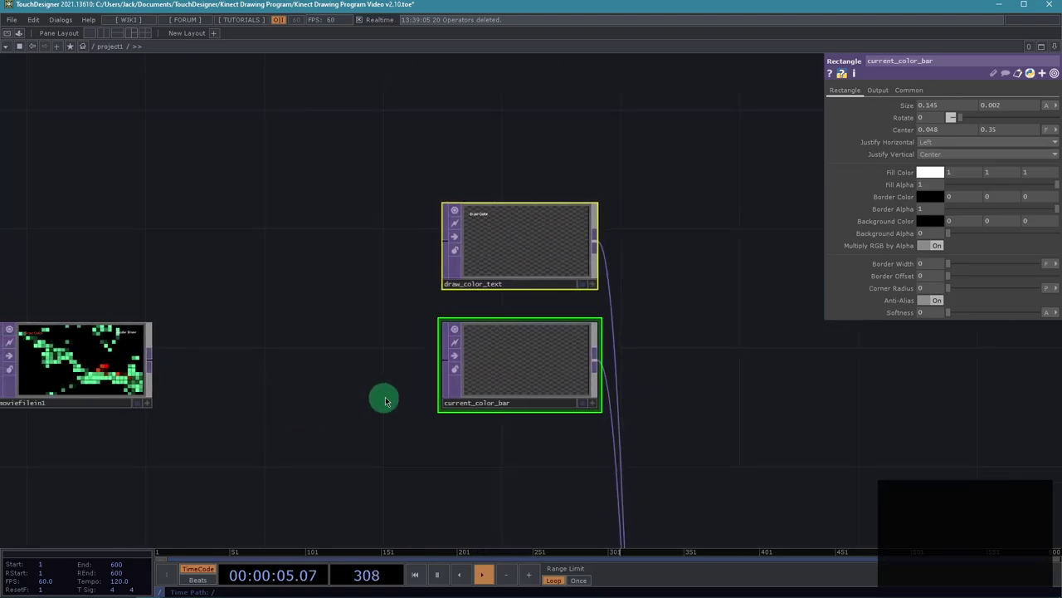
left_click_drag(385, 401, 329, 388)
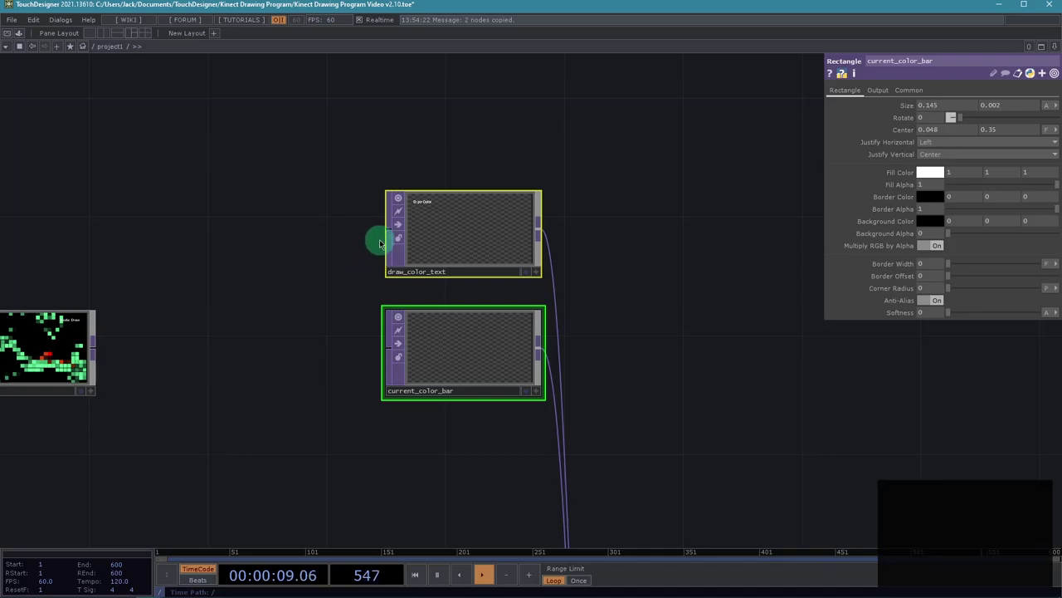
key("ctrl+v")
middle_click_drag(308, 325, 260, 210)
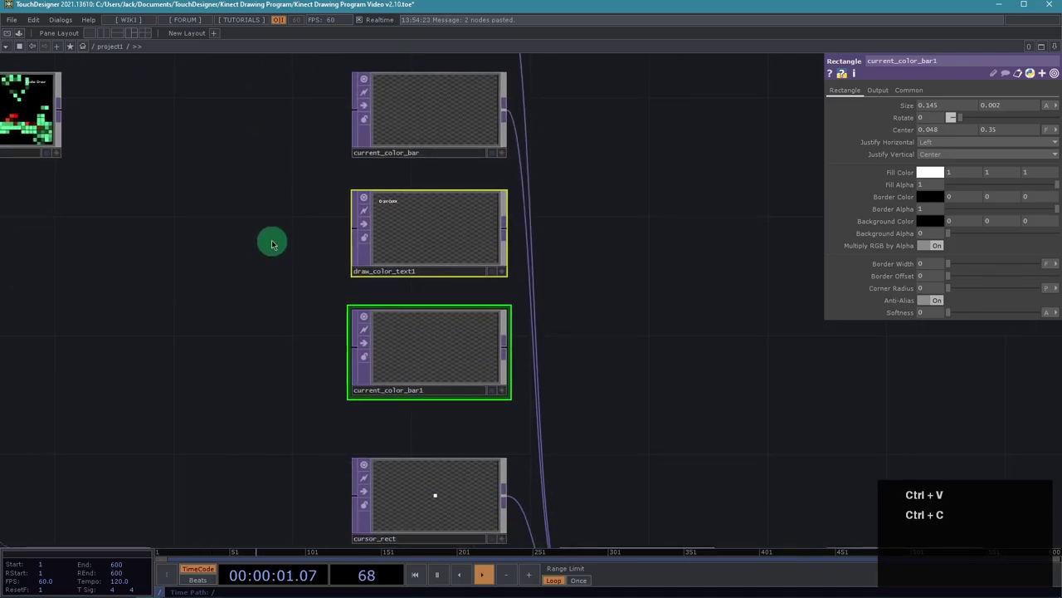
Rename the pasted duplicates draw_color_text1 and current_color_bar1 as mode_text and mode_bar
left_click(411, 276)
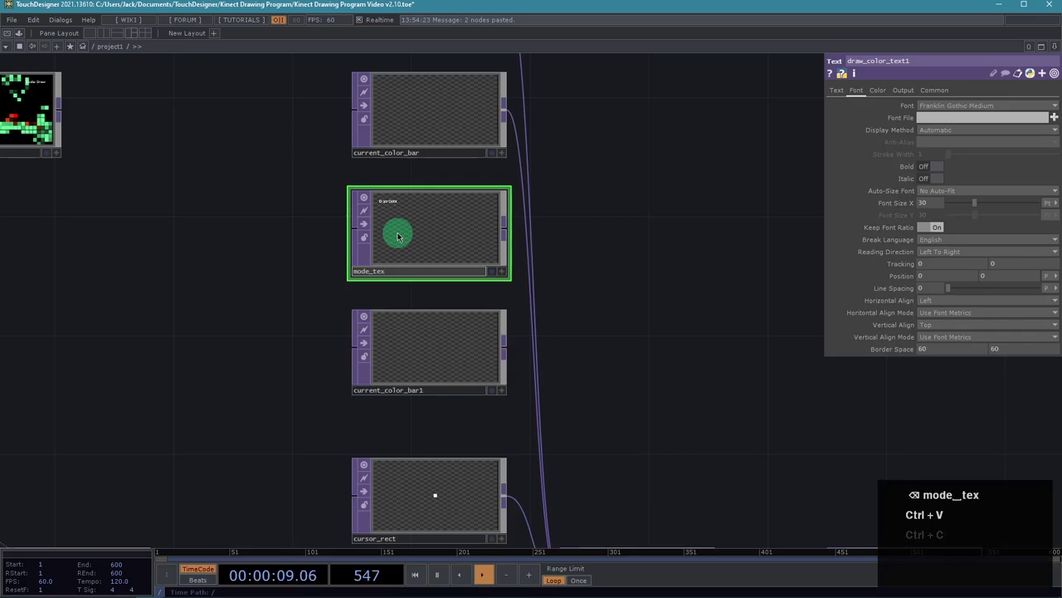
left_click(408, 386)
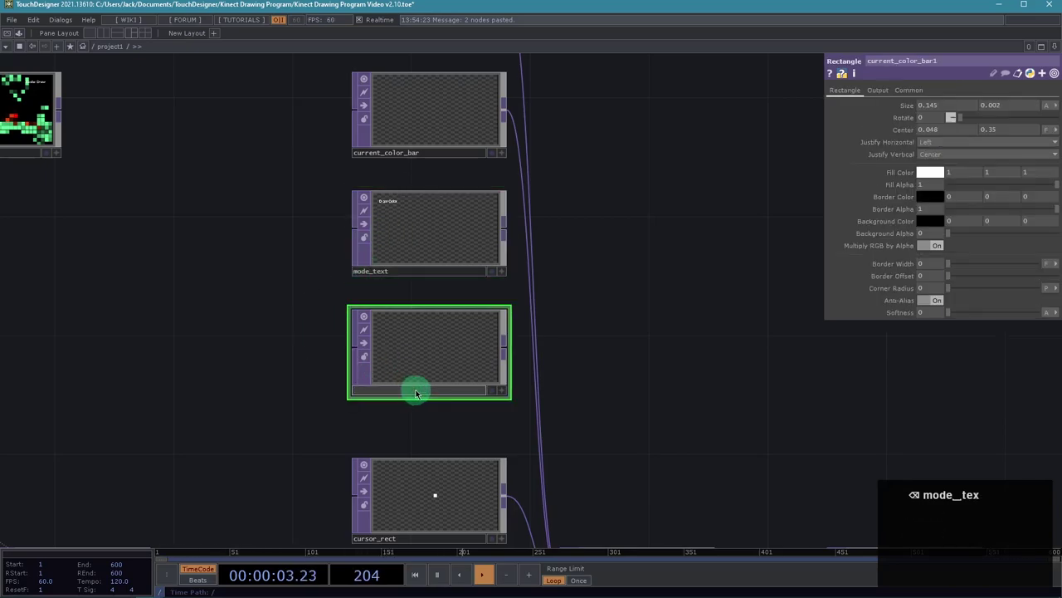
key("Return")
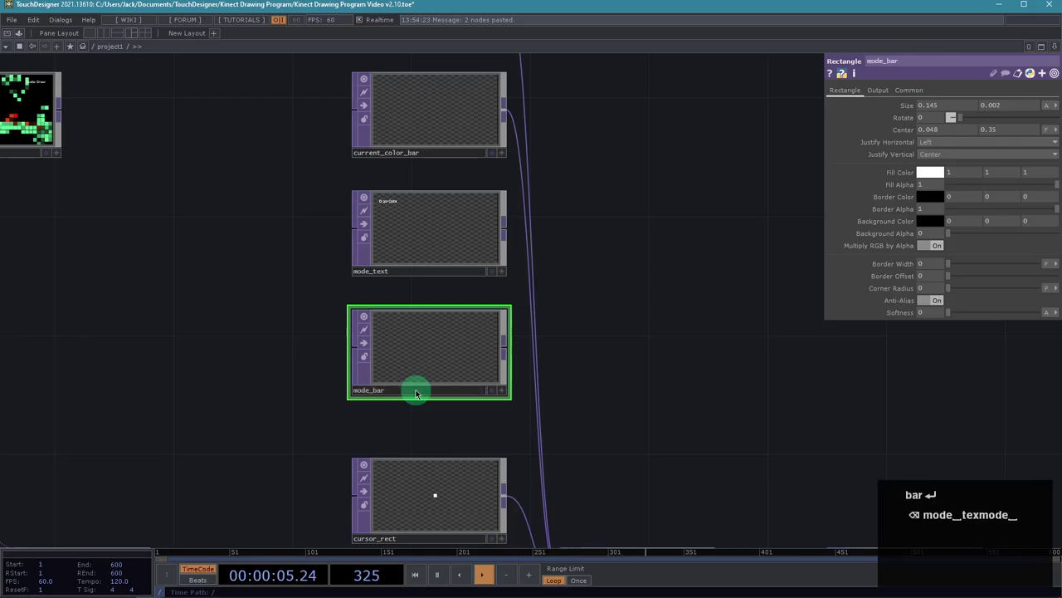
Change the text of mode_text to "Mode:"
scroll(266, 274, "up", 3)
left_click(505, 202)
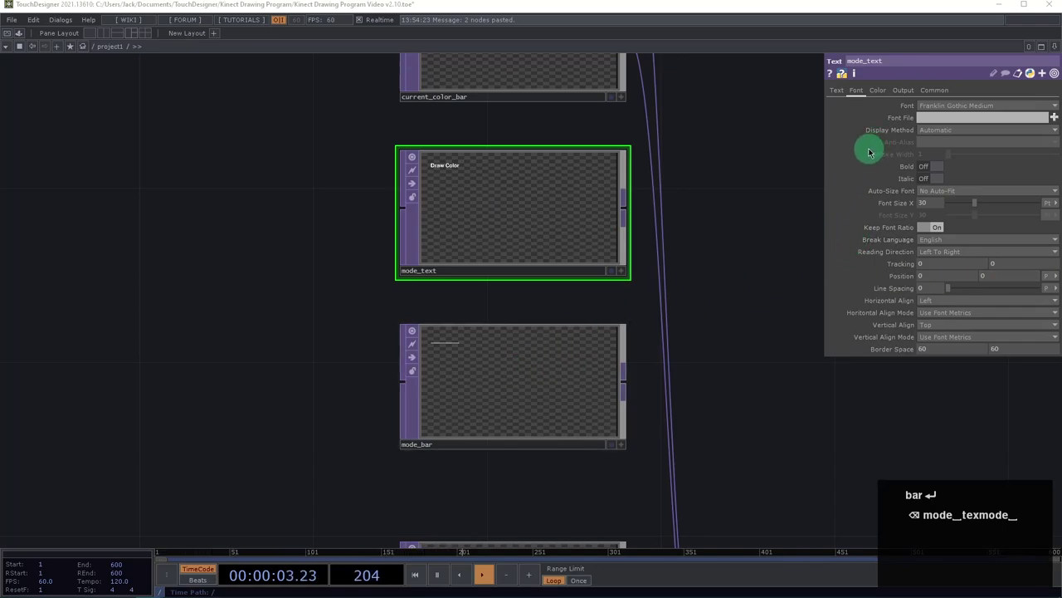
left_click(836, 91)
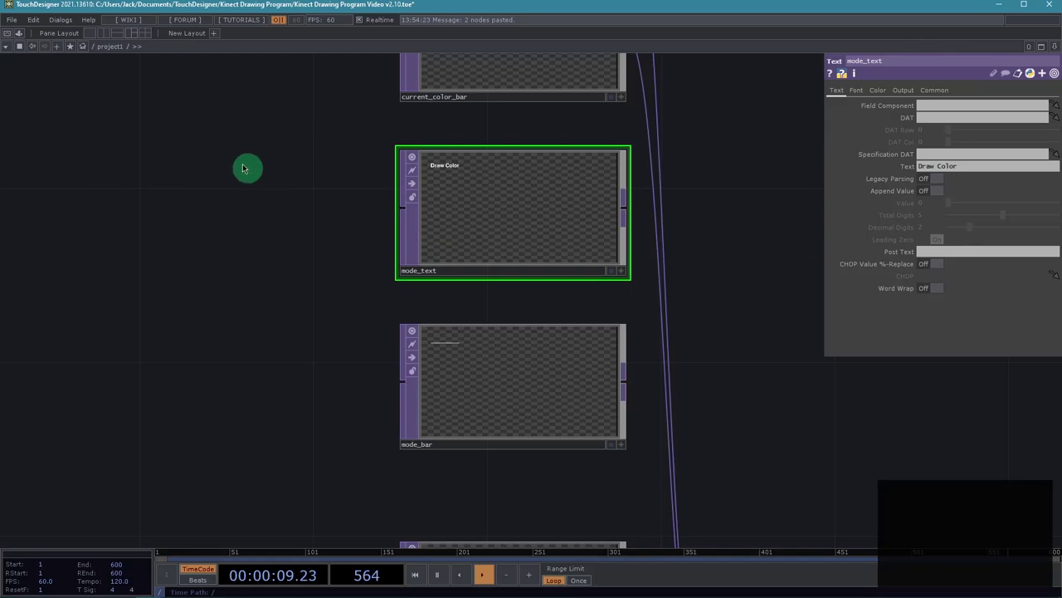
left_click_drag(155, 280, 204, 307)
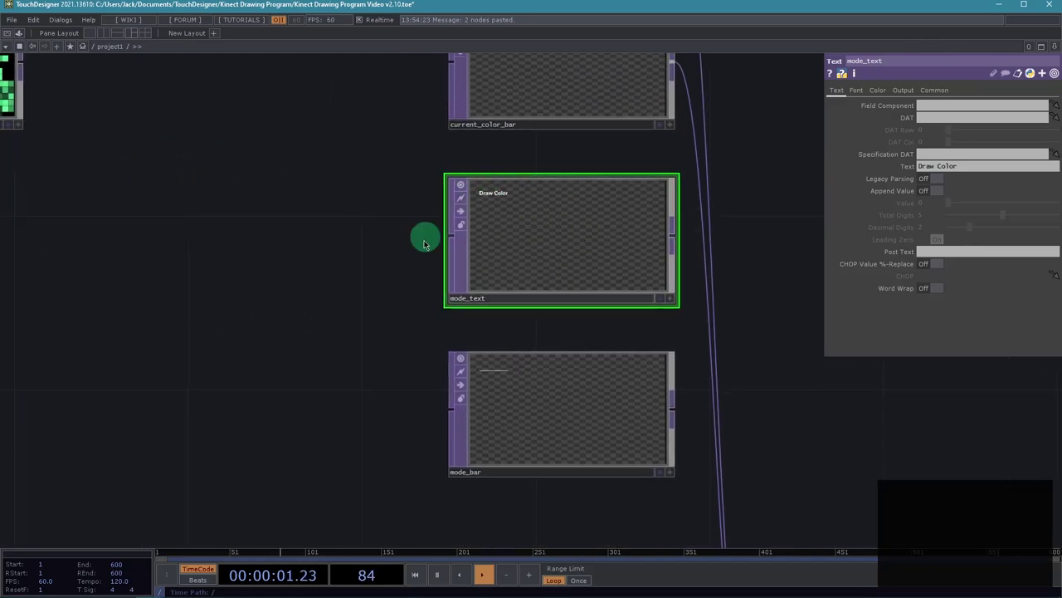
left_click_drag(397, 332, 506, 343)
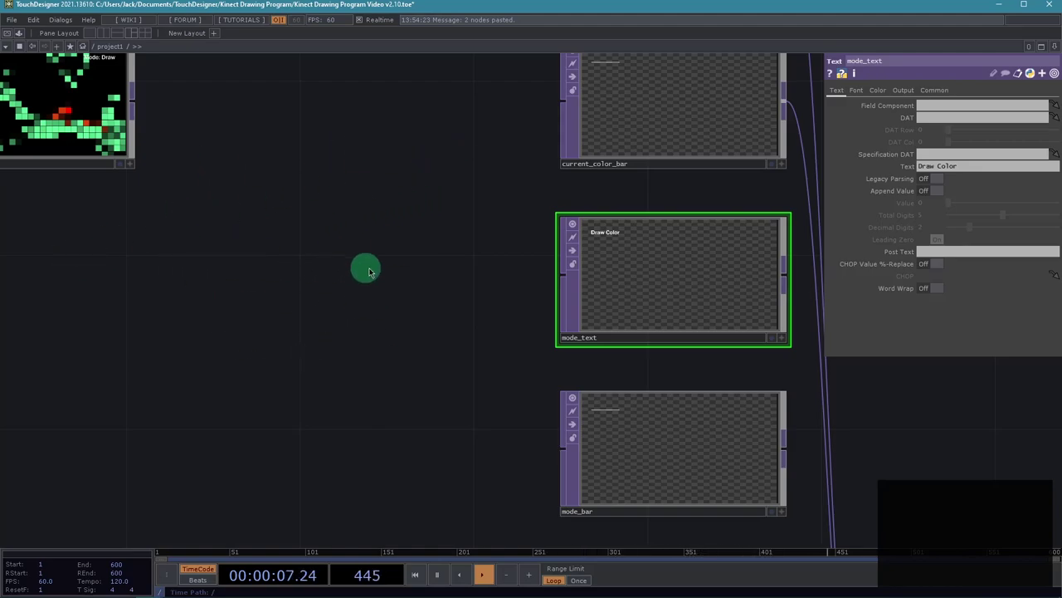
left_click_drag(415, 325, 293, 320)
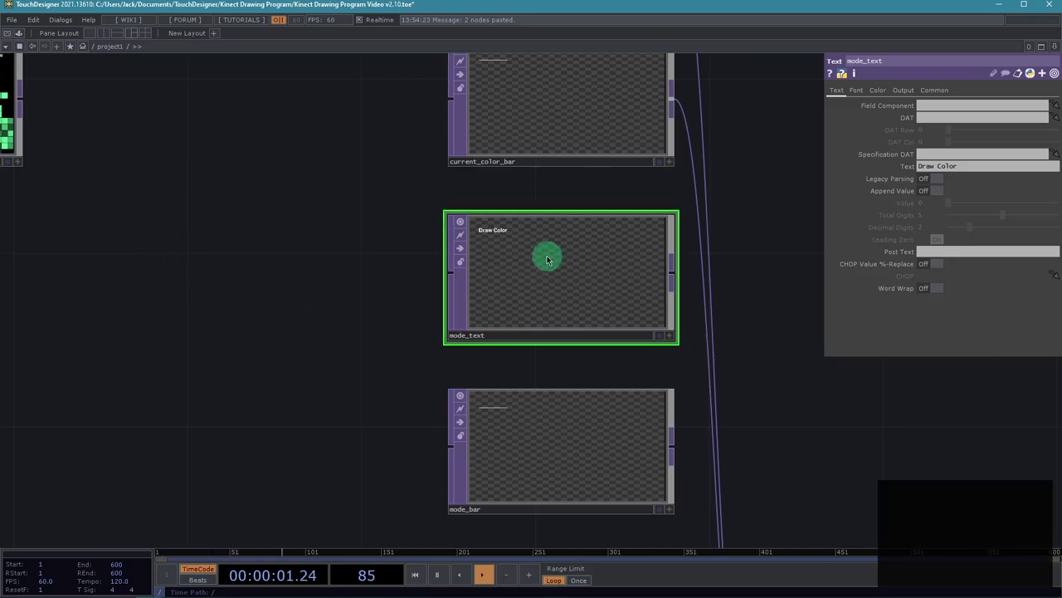
left_click(946, 167)
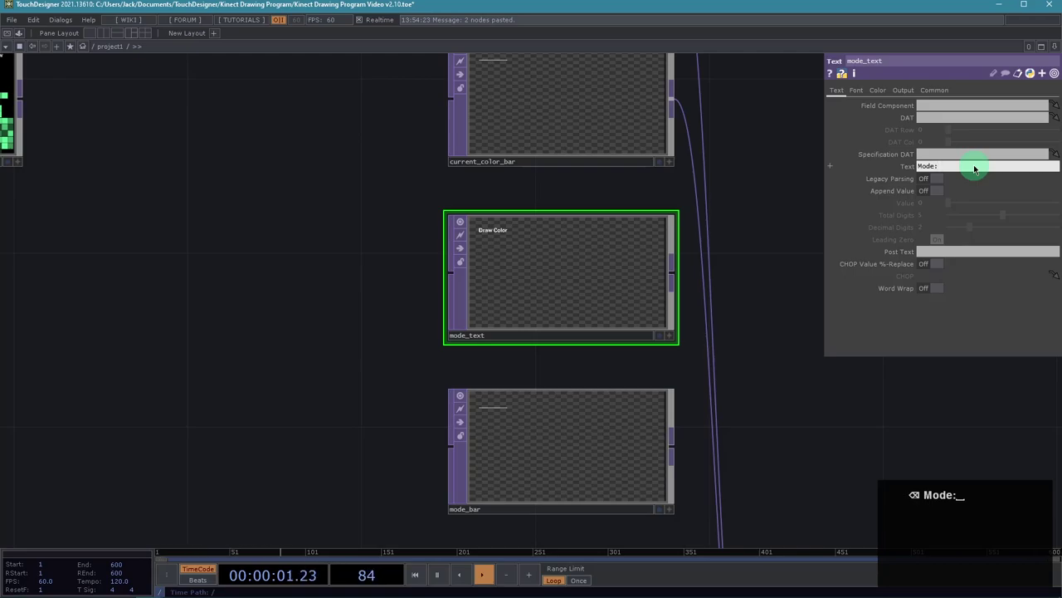
key("Return")
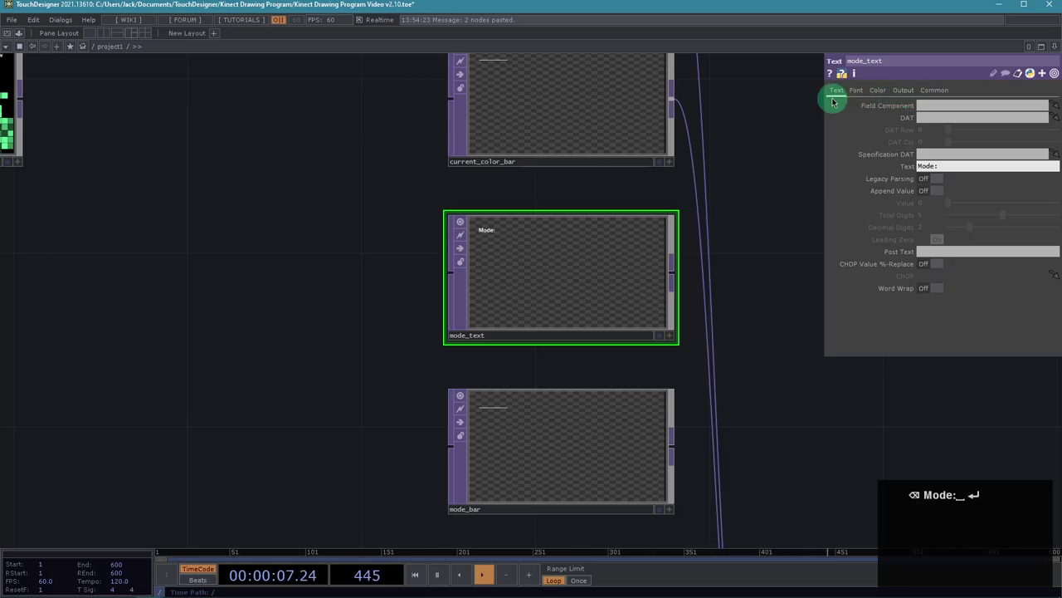
Set the horizontal font position of mode_text to 950
left_click(858, 91)
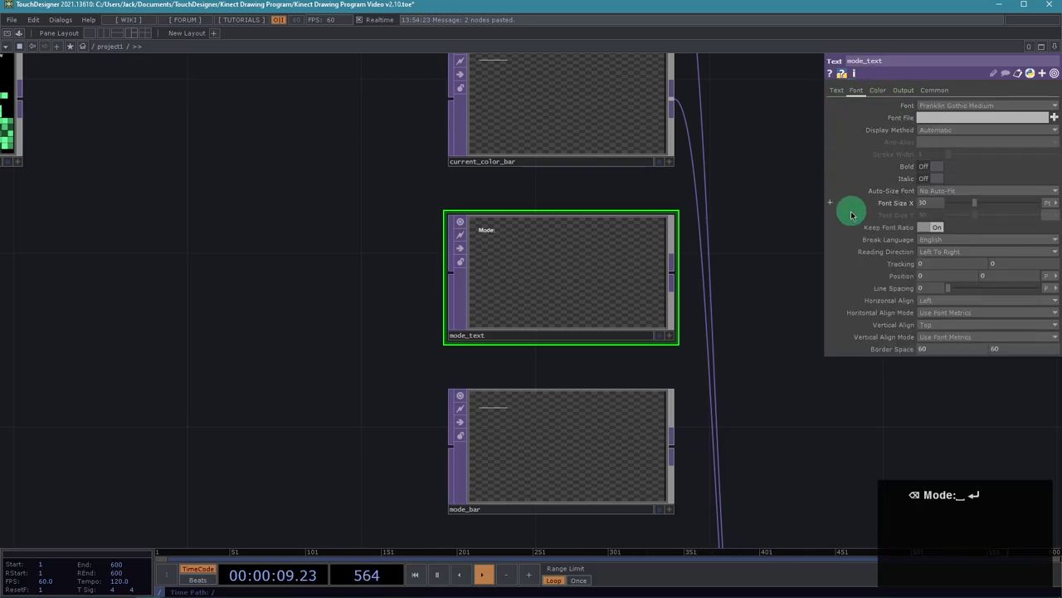
left_click_drag(754, 300, 678, 289)
scroll(689, 278, "up", 3)
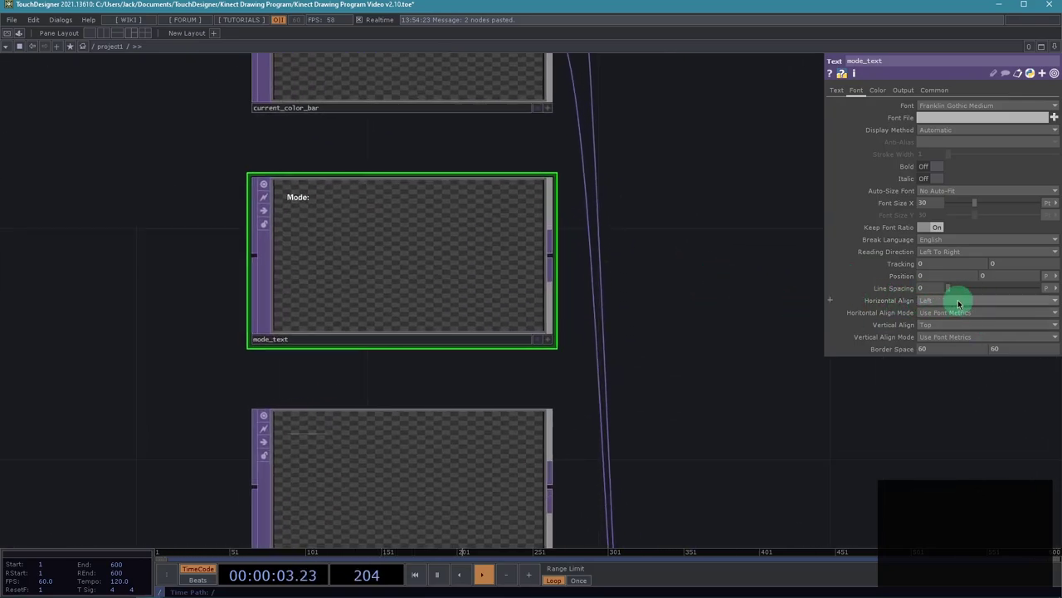
left_click_drag(787, 254, 852, 333)
scroll(277, 273, "up", 3)
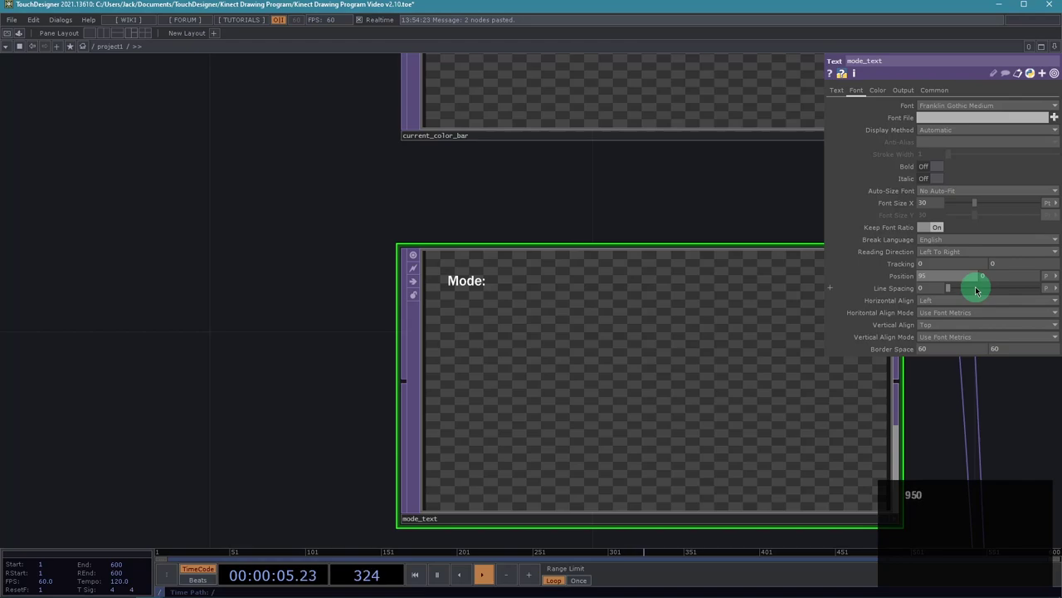
left_click_drag(680, 217, 411, 220)
left_click_drag(783, 415, 834, 365)
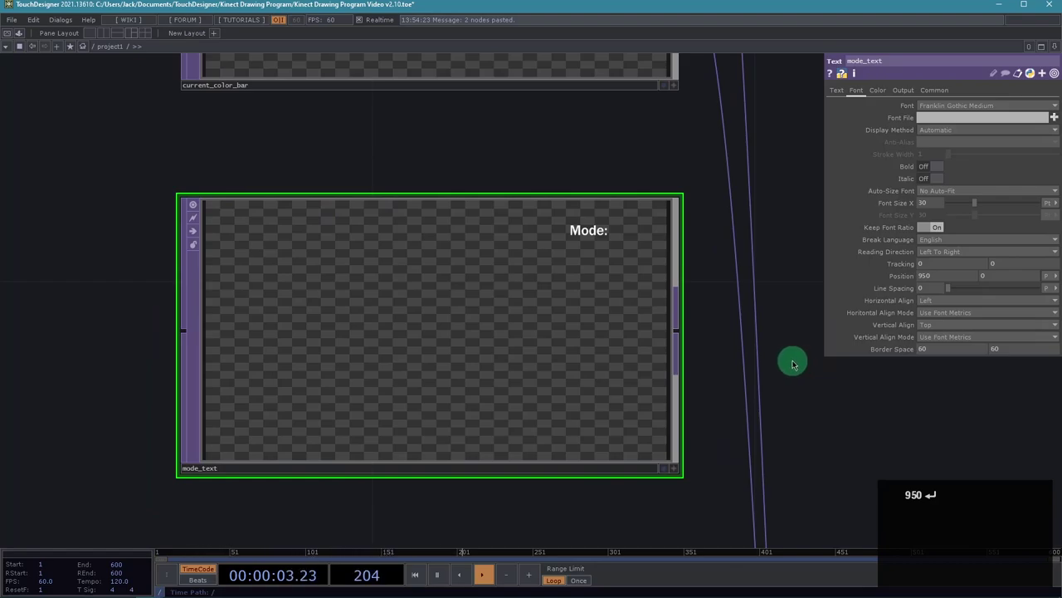
Add a Table DAT in the empty network area beside mode_text
scroll(772, 362, "down", 5)
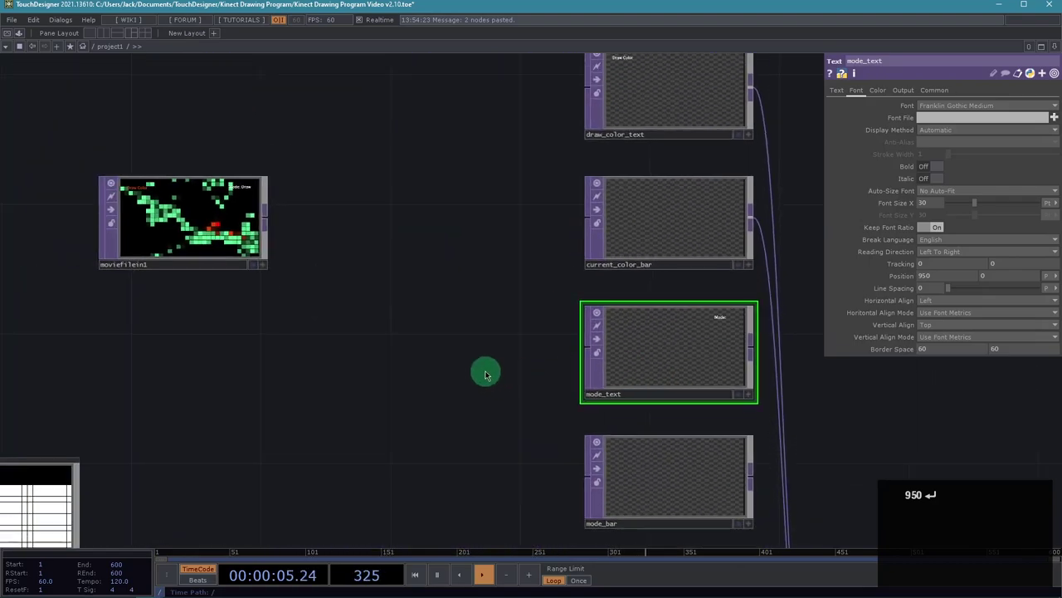
key("Tab")
key("Tab")
key("Tab")
key("Tab")
key("Tab")
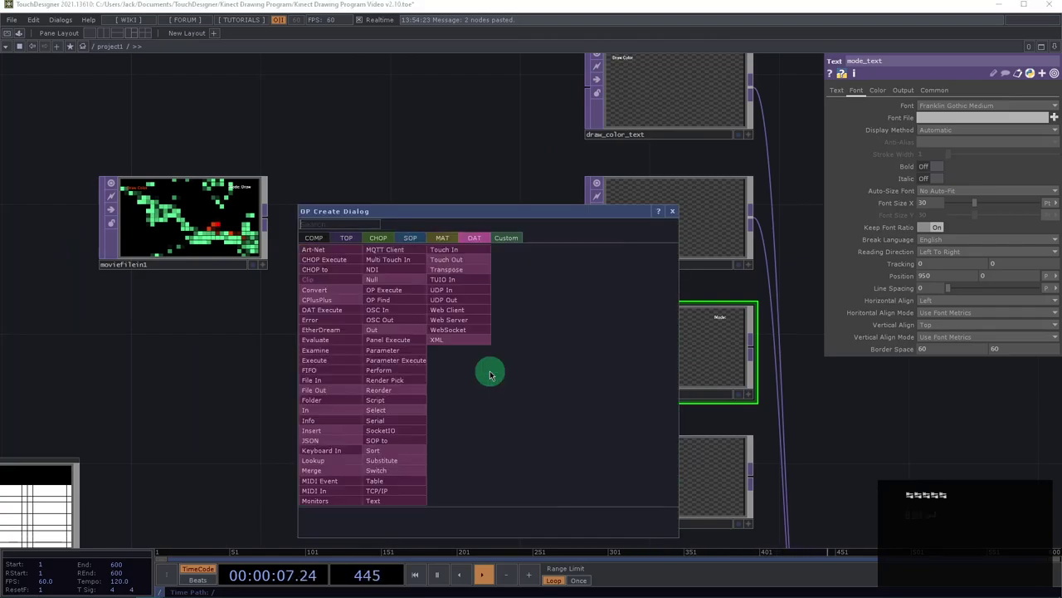
type("table")
key("Return")
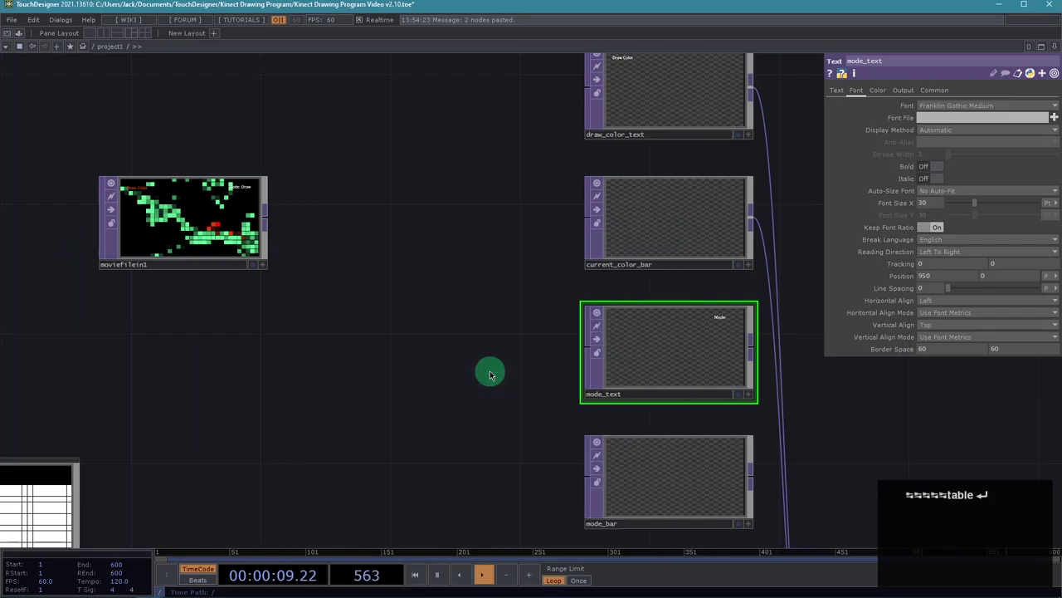
left_click(490, 375)
left_click_drag(490, 375, 483, 344)
Make table1 editable and add two rows so it has three rows in one column
scroll(531, 428, "up", 3)
scroll(566, 426, "up", 1)
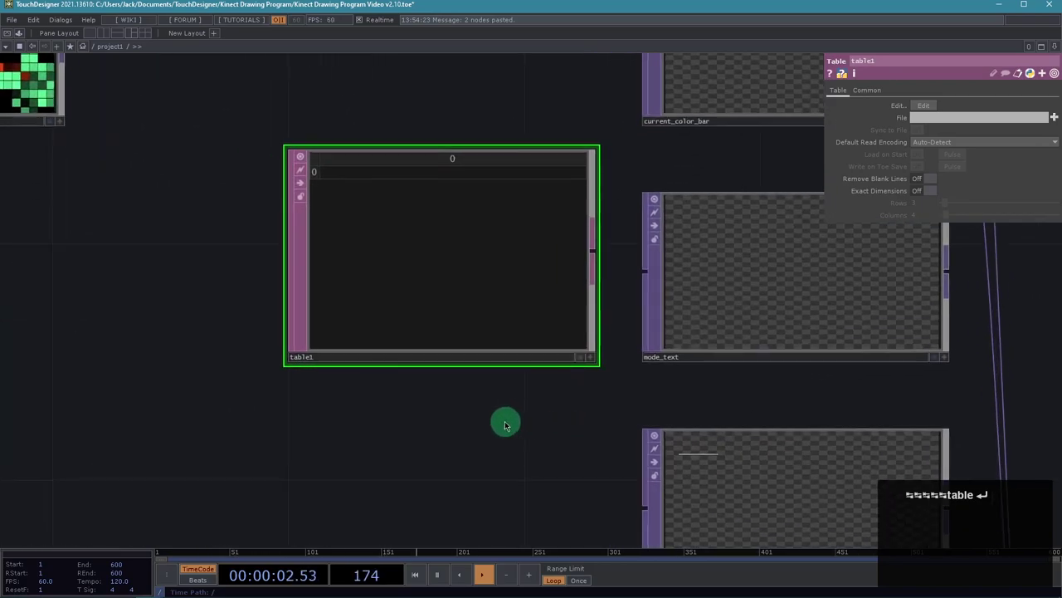
left_click(590, 360)
right_click(359, 208)
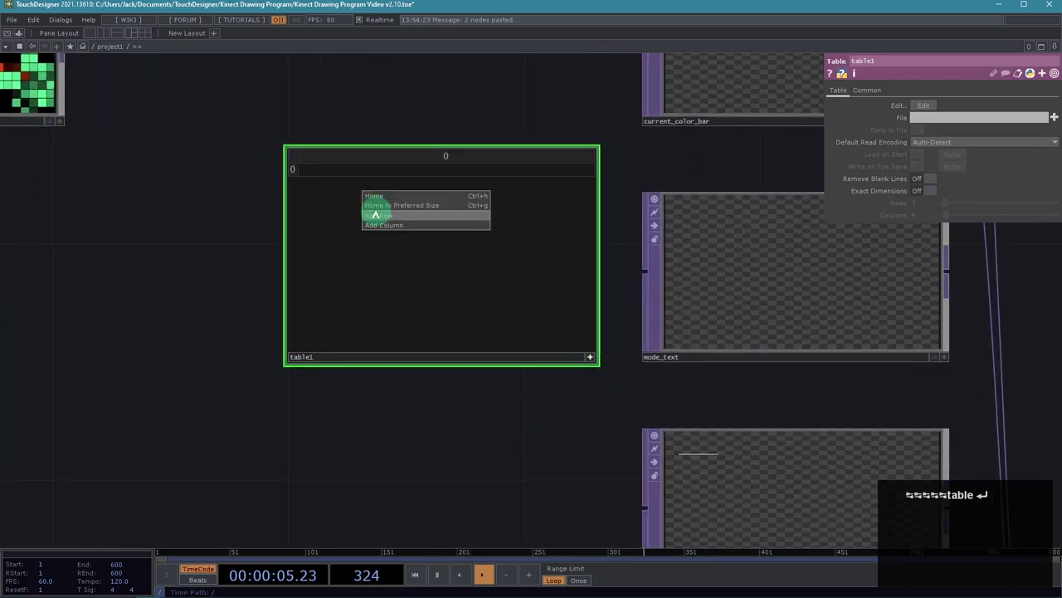
left_click(373, 216)
right_click(375, 214)
left_click(401, 224)
Fill the three rows of table1 with Draw, Move and Erase, and finish editing the table
left_click(353, 169)
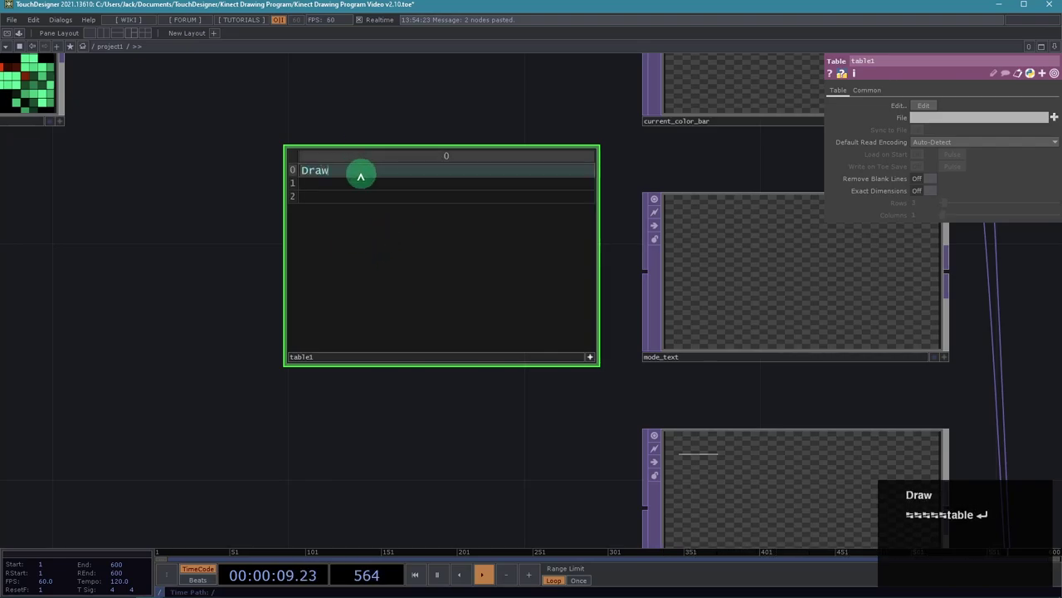
type("Draw")
key("Tab")
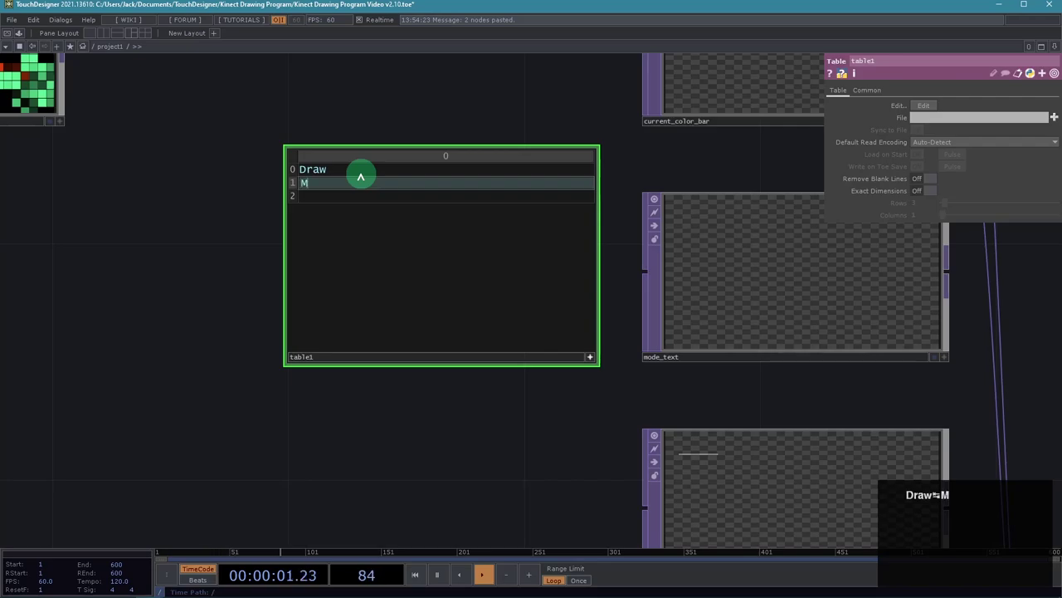
key("Tab")
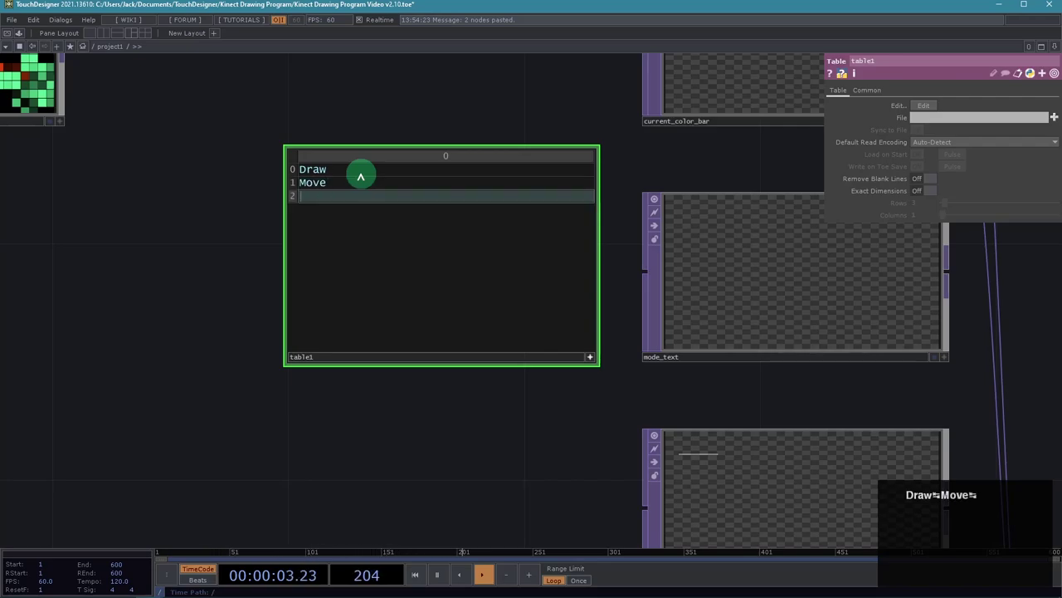
left_click(178, 187)
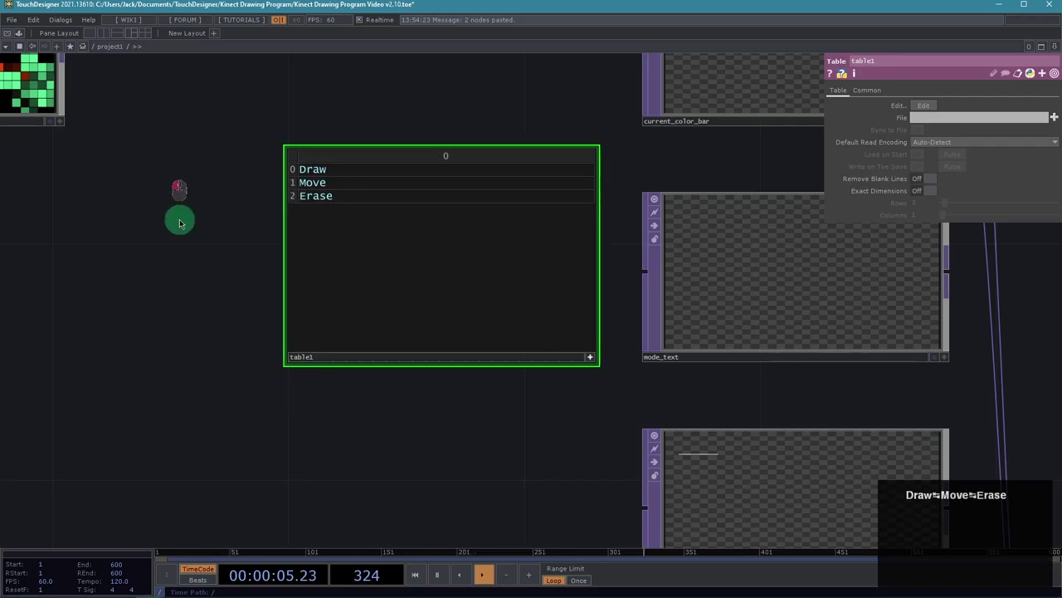
left_click(590, 356)
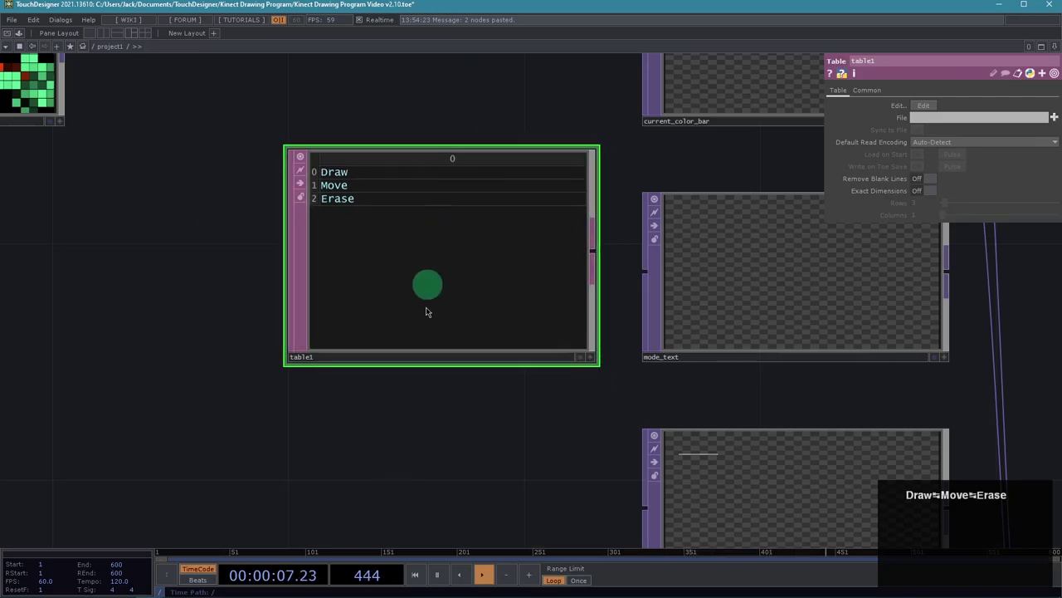
Link table1 to mode_text as its DAT source
left_click_drag(420, 433, 264, 502)
mouse_move(264, 337)
left_mouse_down()
mouse_move(569, 339)
mouse_move(535, 343)
mouse_move(542, 336)
left_mouse_up()
Try other DAT Row values on mode_text and return the row to 0
left_click(652, 361)
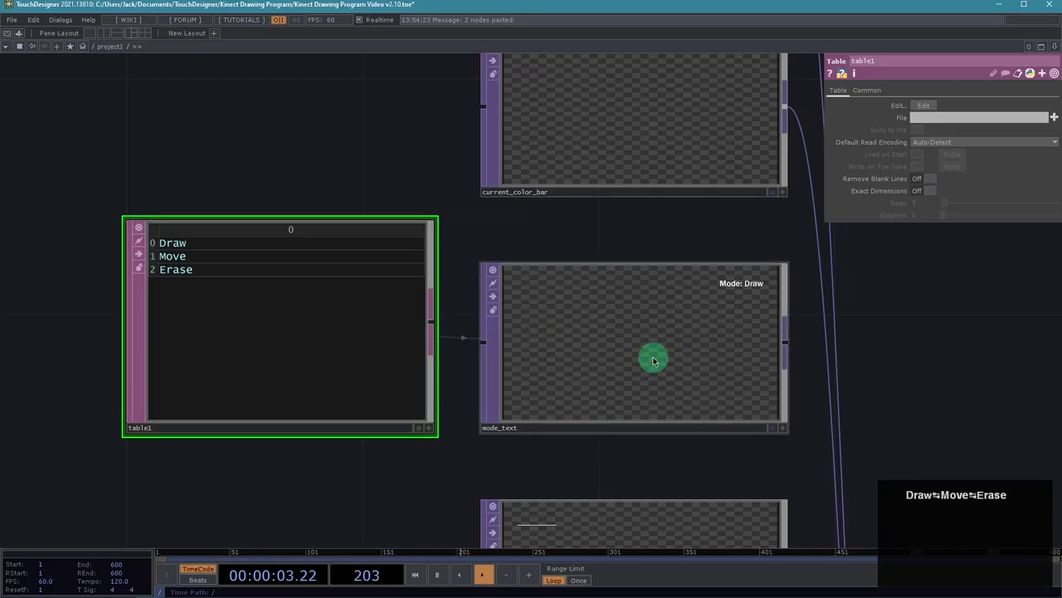
left_click(850, 92)
left_click(837, 89)
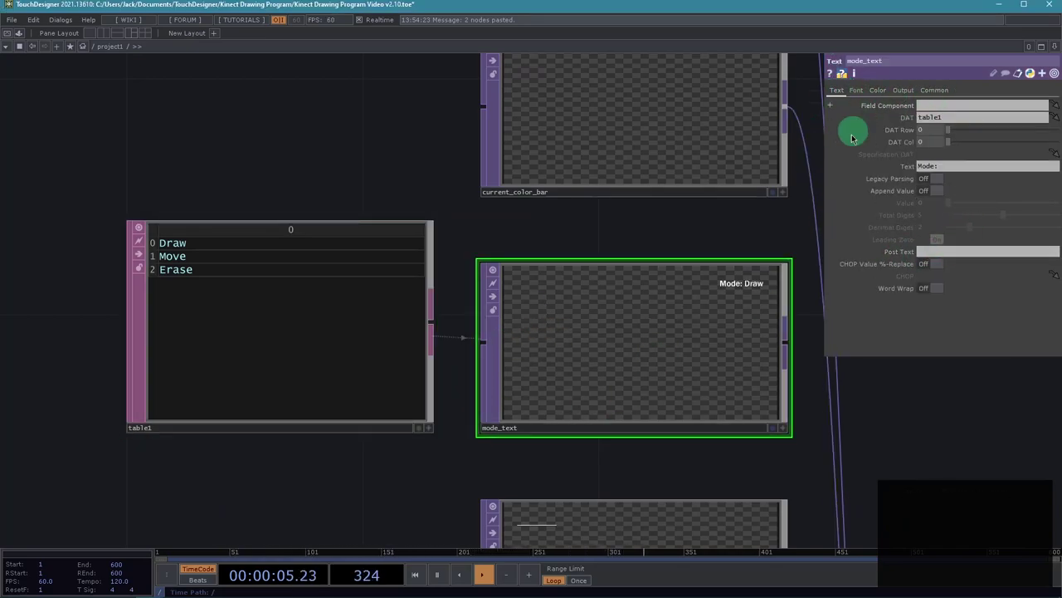
left_click_drag(817, 380, 707, 390)
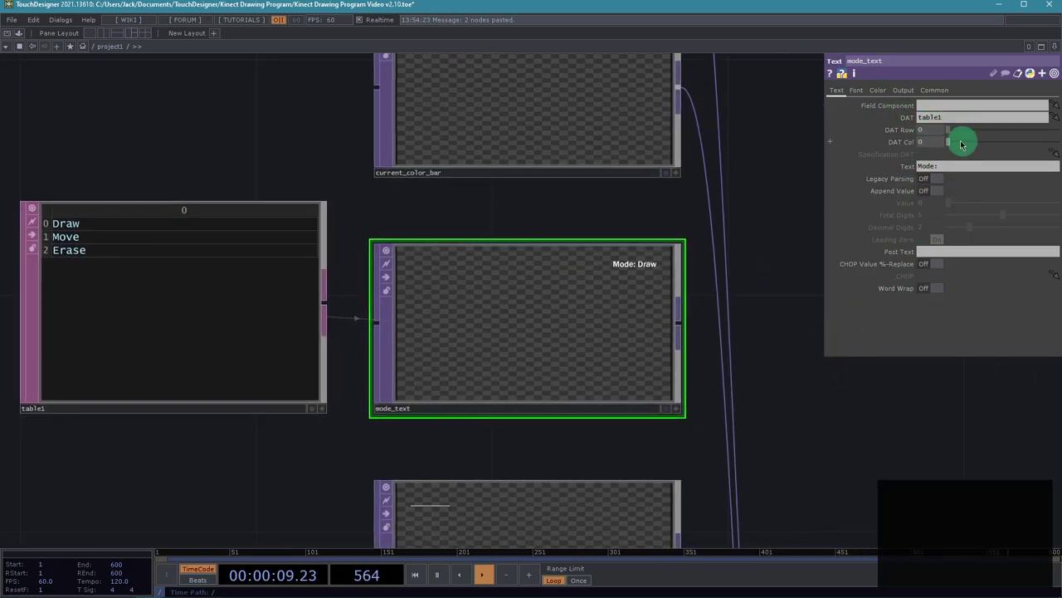
mouse_move(950, 131)
left_mouse_down()
mouse_move(973, 138)
mouse_move(949, 136)
mouse_move(972, 137)
mouse_move(782, 268)
left_mouse_up()
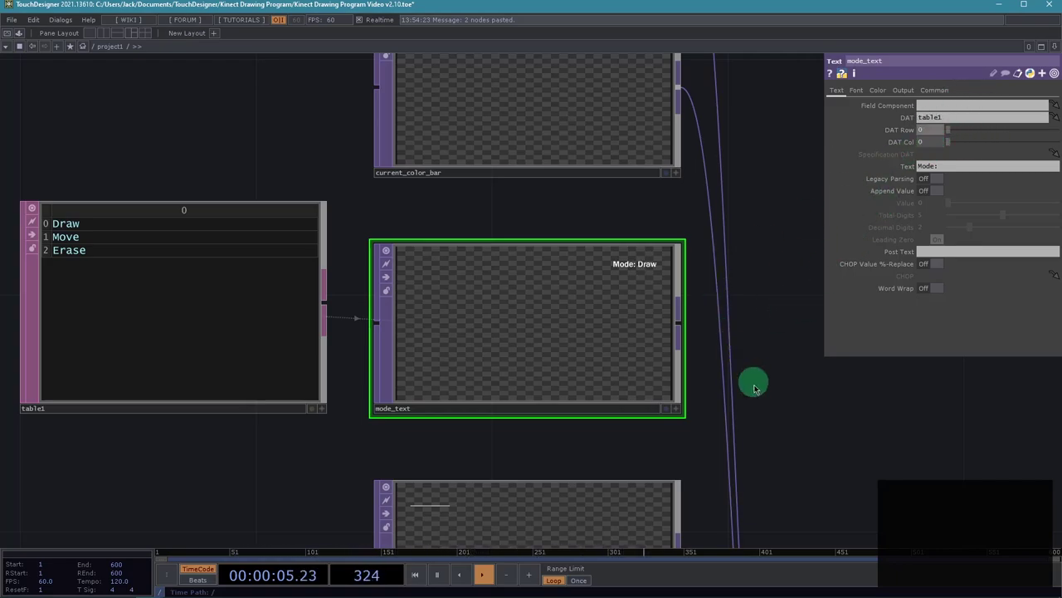
Set the horizontal center of mode_bar to 0.79 so the bar sits beneath the mode text
left_click_drag(751, 385, 712, 244)
left_click_drag(221, 368, 432, 402)
left_click(432, 401)
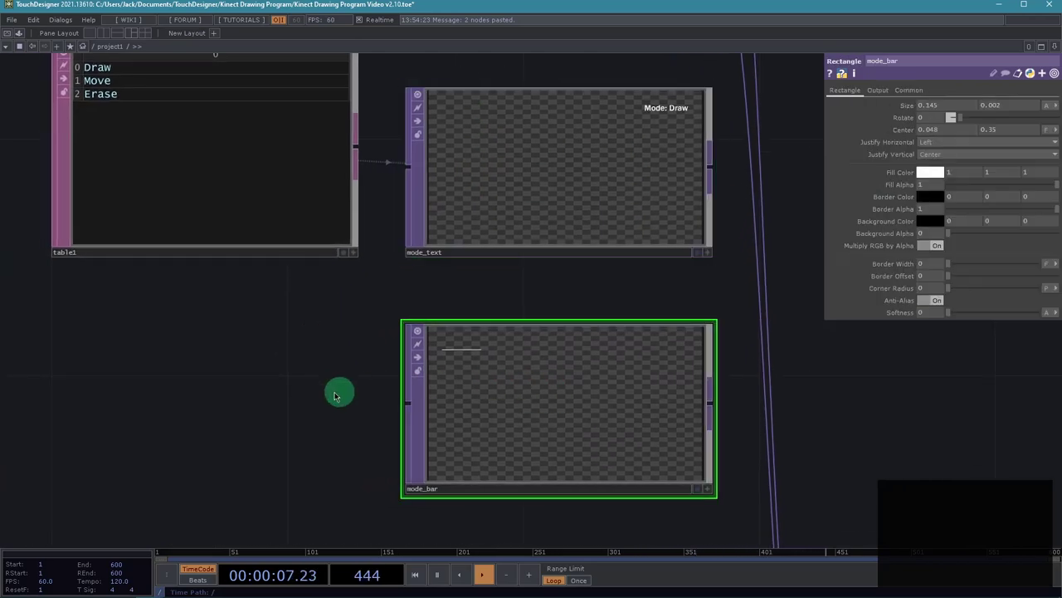
left_click_drag(262, 404, 228, 325)
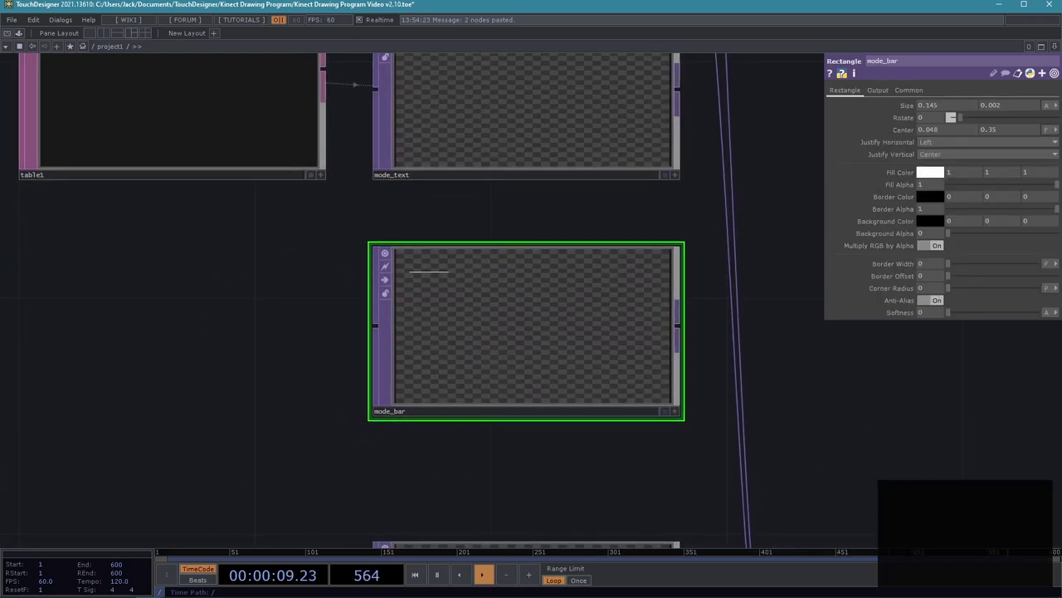
scroll(249, 377, "down", 3)
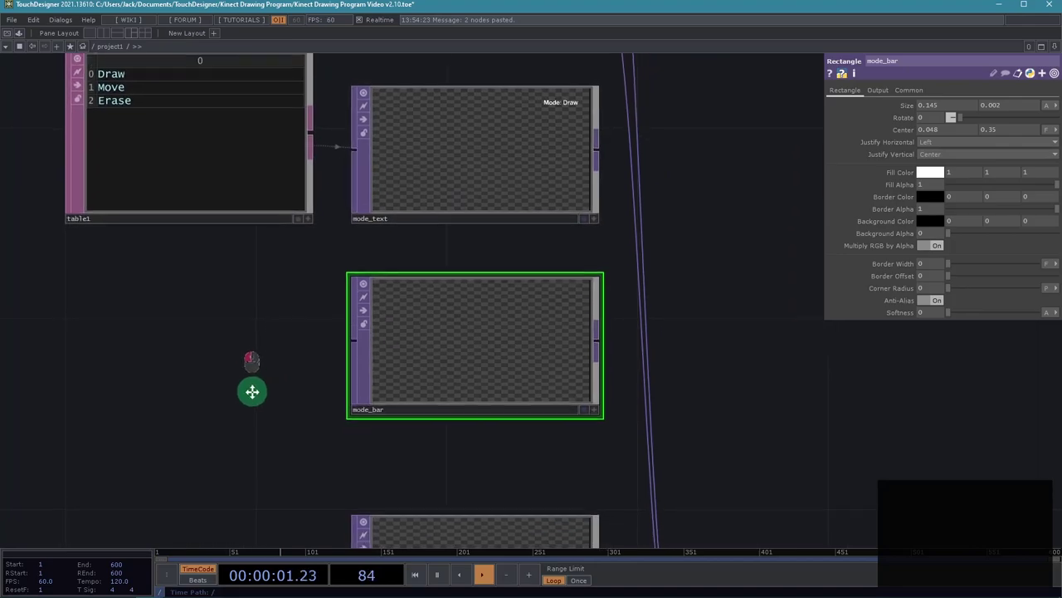
left_click_drag(252, 391, 255, 418)
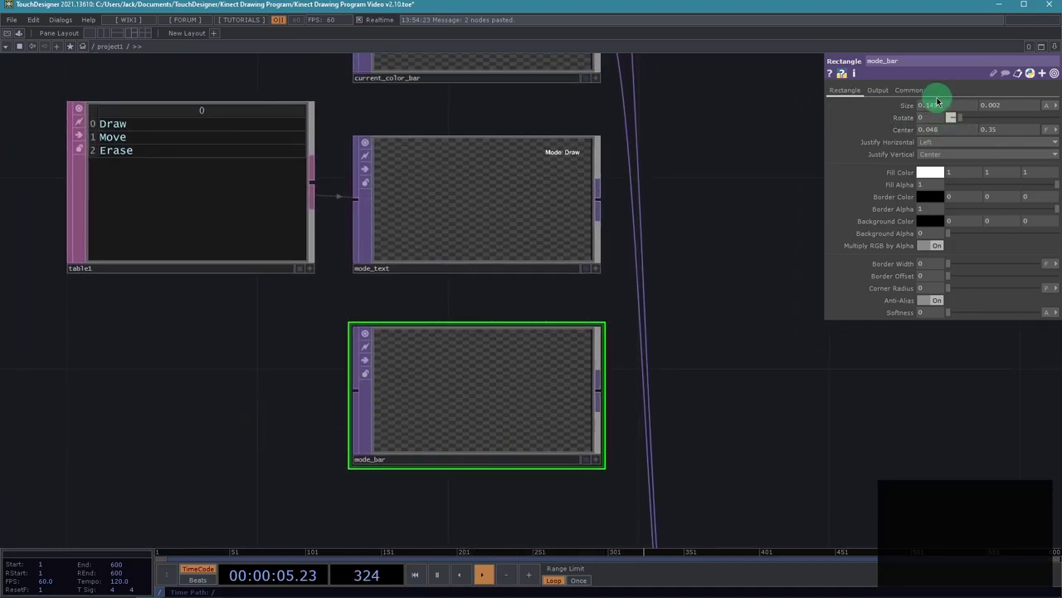
mouse_move(938, 102)
left_mouse_down()
mouse_move(991, 111)
mouse_move(924, 111)
left_mouse_up()
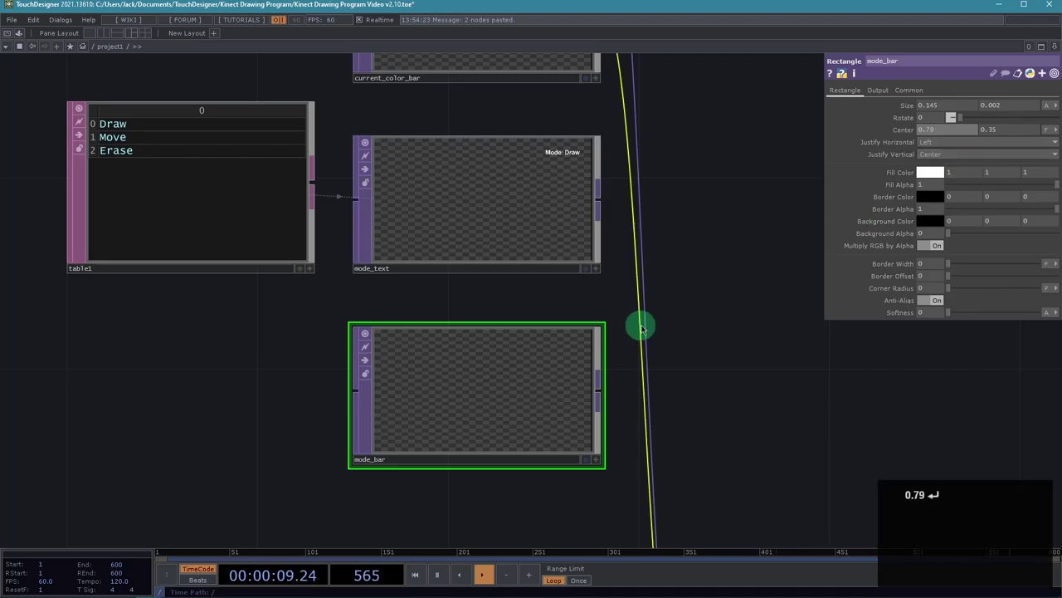
scroll(742, 297, "up", 5)
scroll(849, 335, "down", 5)
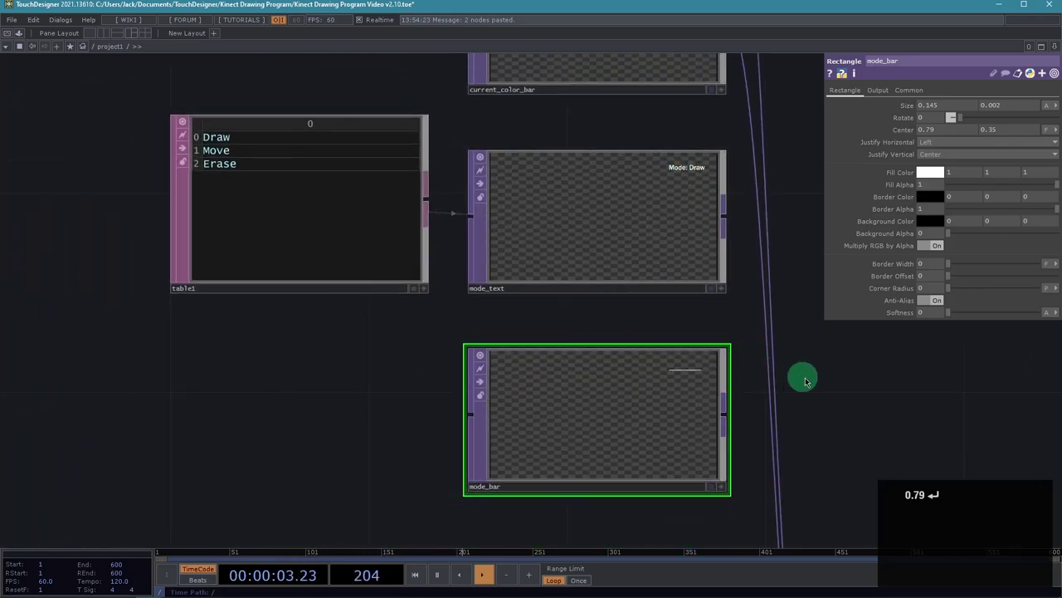
left_click_drag(802, 374, 711, 374)
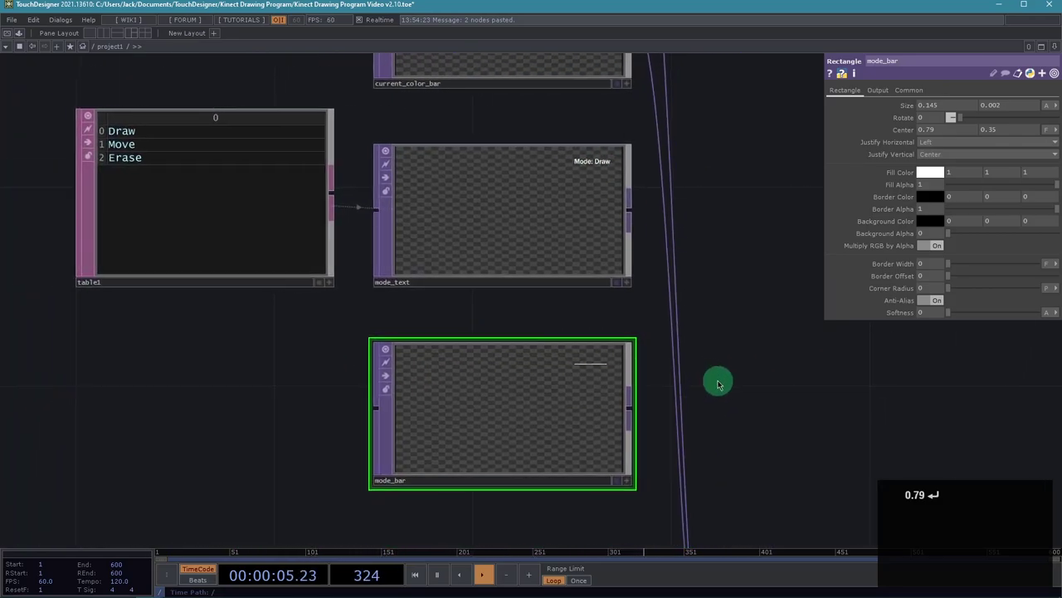
Connect mode_text and mode_bar into comp1 as additional inputs
scroll(664, 241, "down", 4)
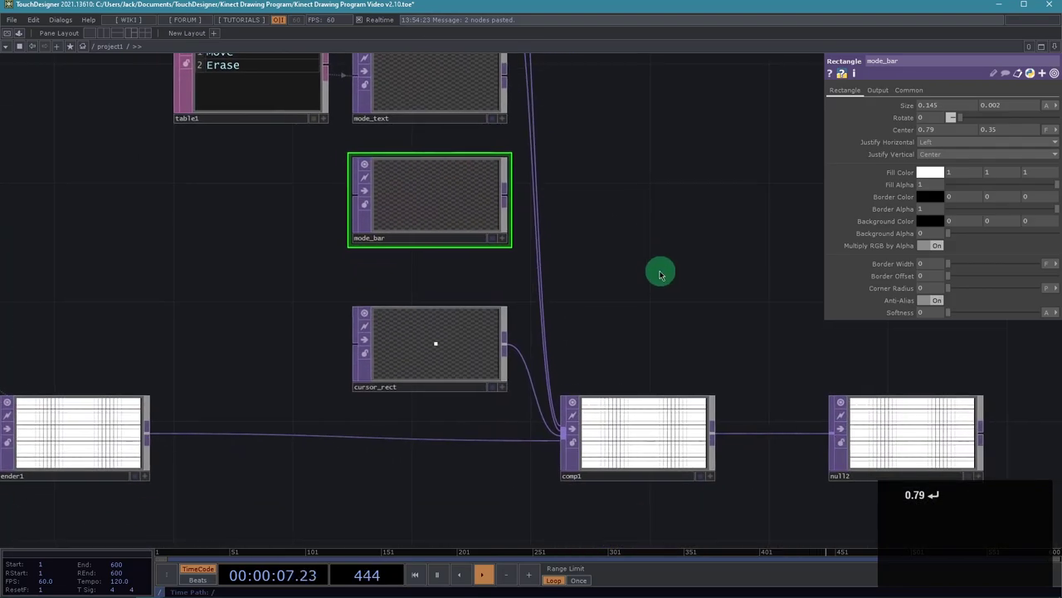
left_click_drag(611, 279, 543, 340)
right_click_drag(395, 330, 340, 124)
left_click_drag(435, 138, 493, 493)
left_click_drag(588, 274, 614, 93)
middle_click_drag(519, 440, 591, 375)
Reorder the inputs of comp1 so mode_text and mode_bar come directly before cursor_rect and render1
left_click(561, 244)
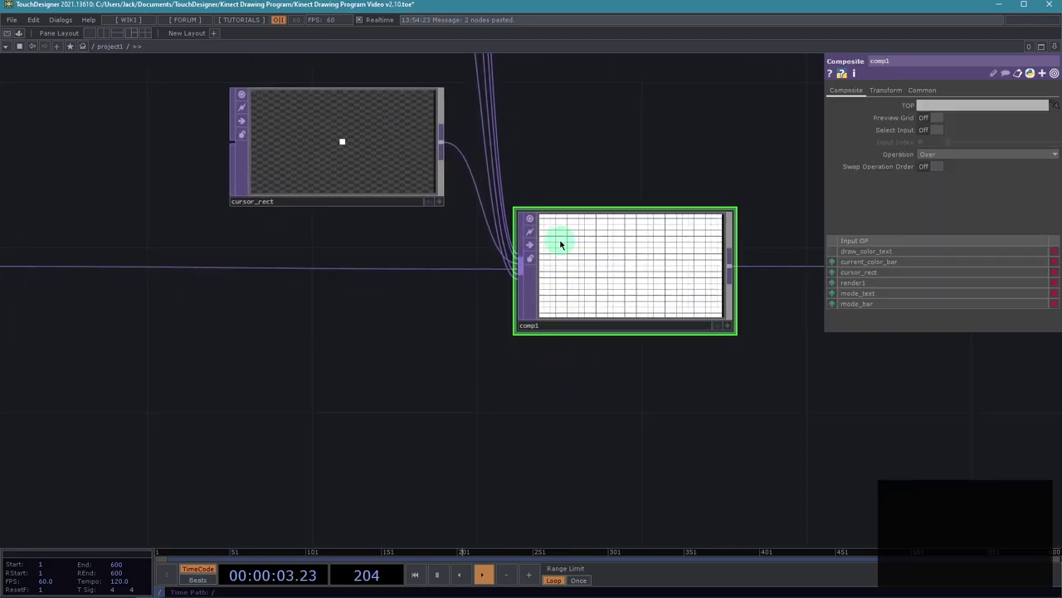
left_click(835, 294)
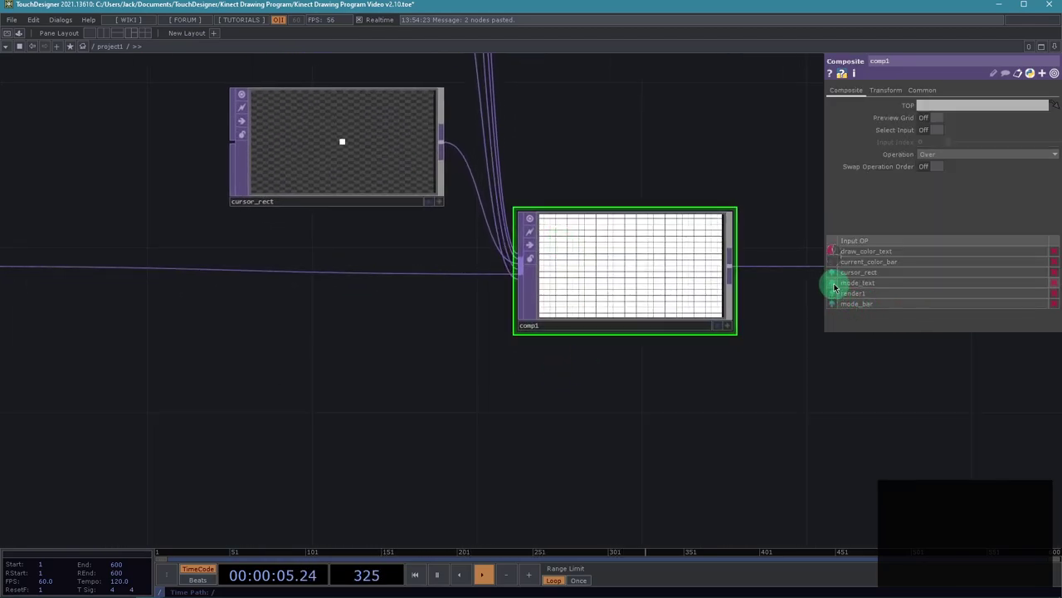
left_click(834, 283)
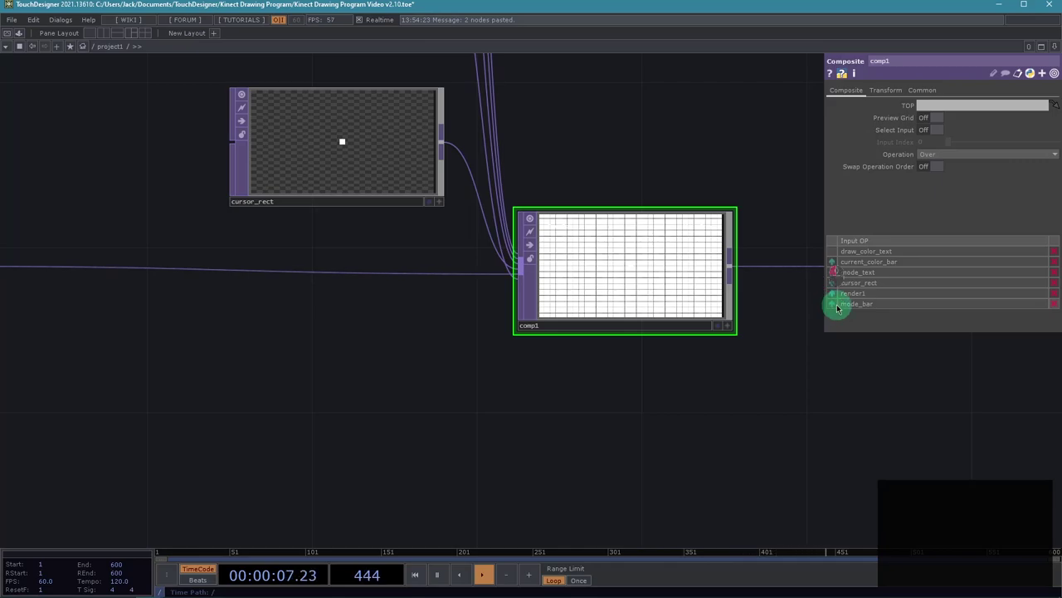
left_click_drag(838, 306, 883, 288)
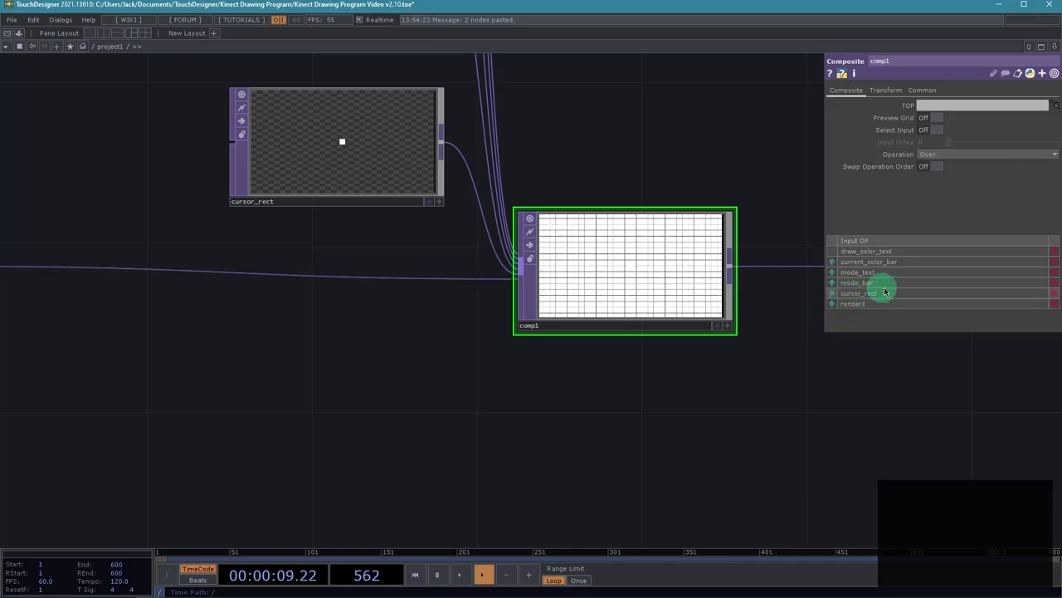
Show comp1 as the network background and hide its parameters to view the whole composite
scroll(652, 156, "down", 3)
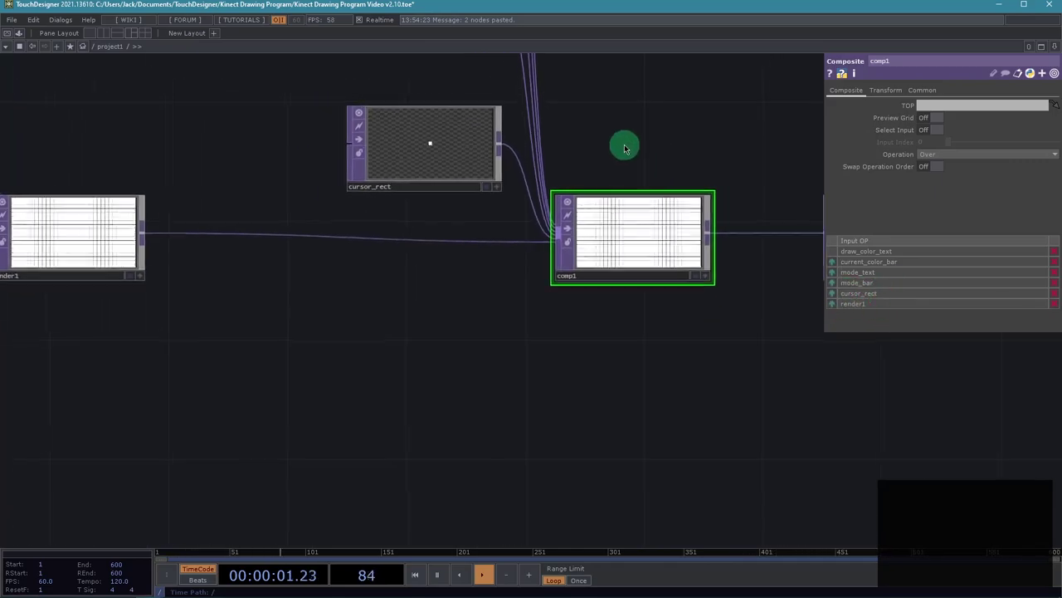
left_click_drag(625, 150, 513, 374)
middle_click_drag(512, 373, 205, 395)
left_click(204, 393)
left_click_drag(676, 457, 336, 447)
left_click(537, 425)
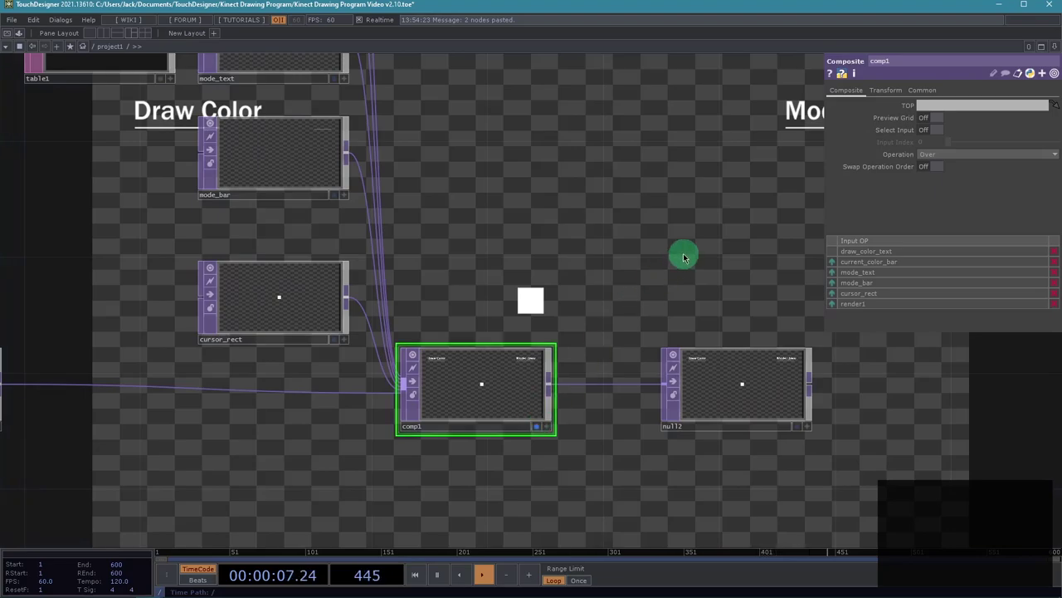
key("p")
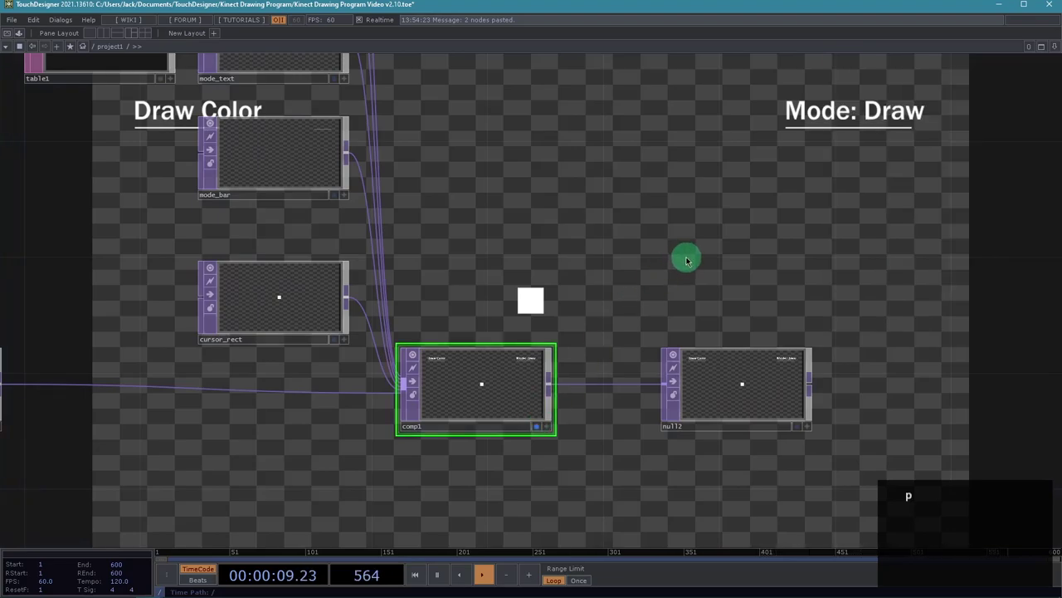
Set the horizontal center of mode_bar to 0.792 and compare the bar with the mode text in the background composite
middle_click_drag(581, 228, 591, 305)
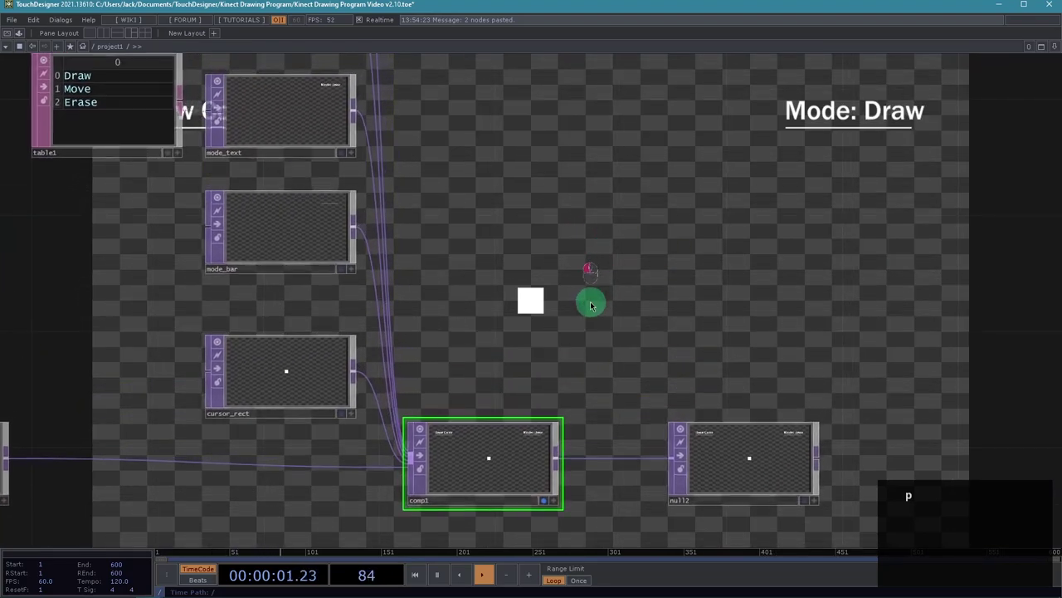
left_click(303, 230)
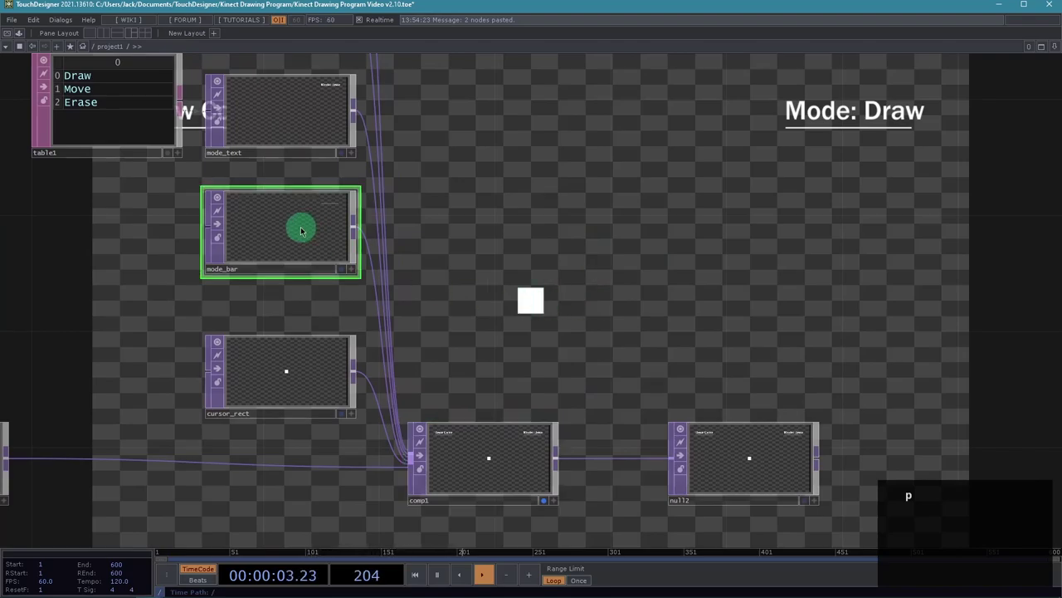
key("p")
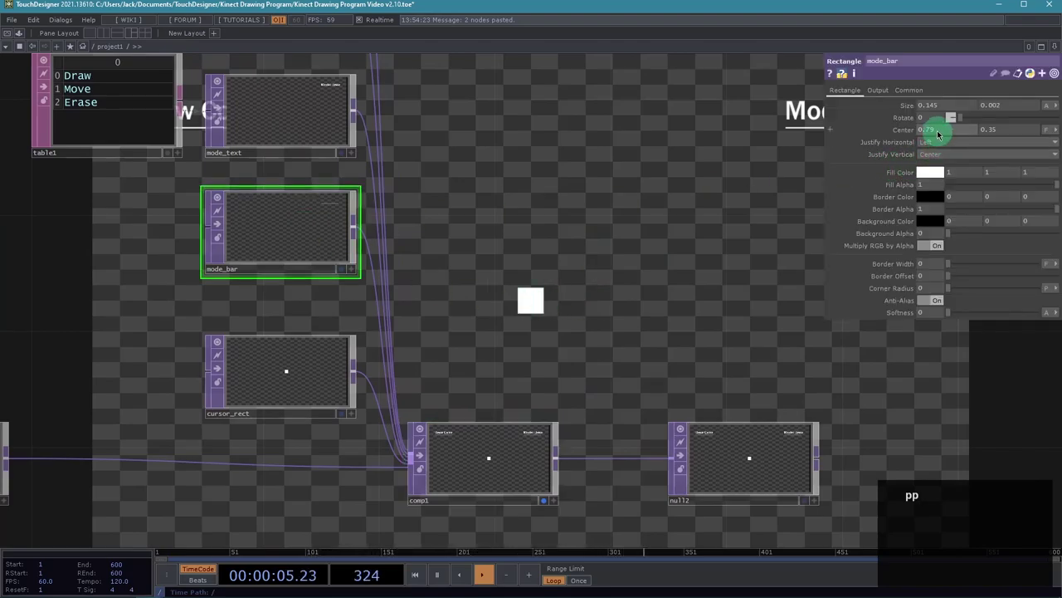
middle_click_drag(936, 146, 962, 154)
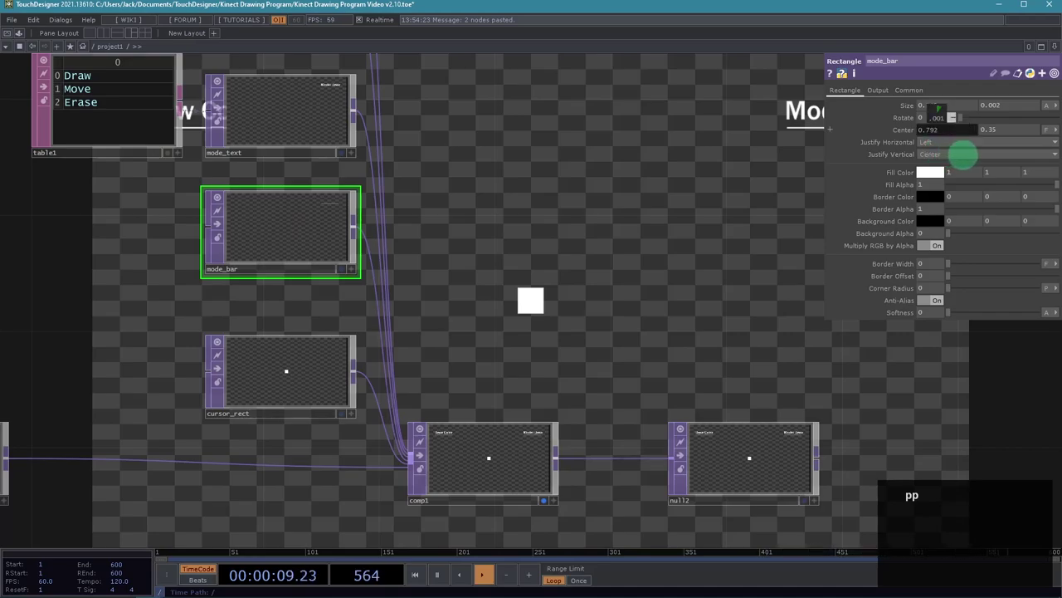
key("p")
key("p")
key("p")
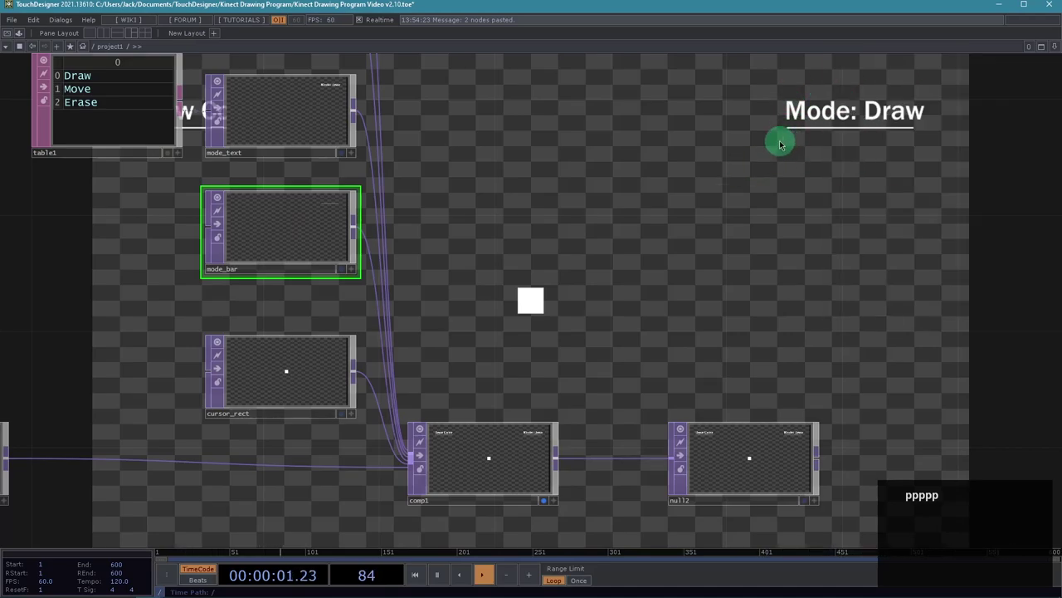
key("p")
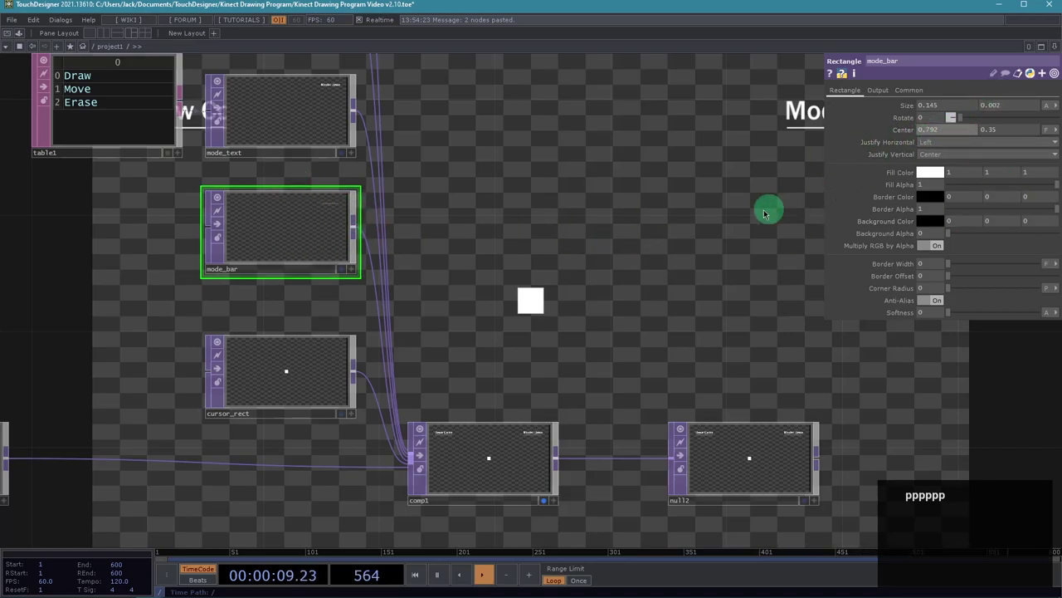
key("p")
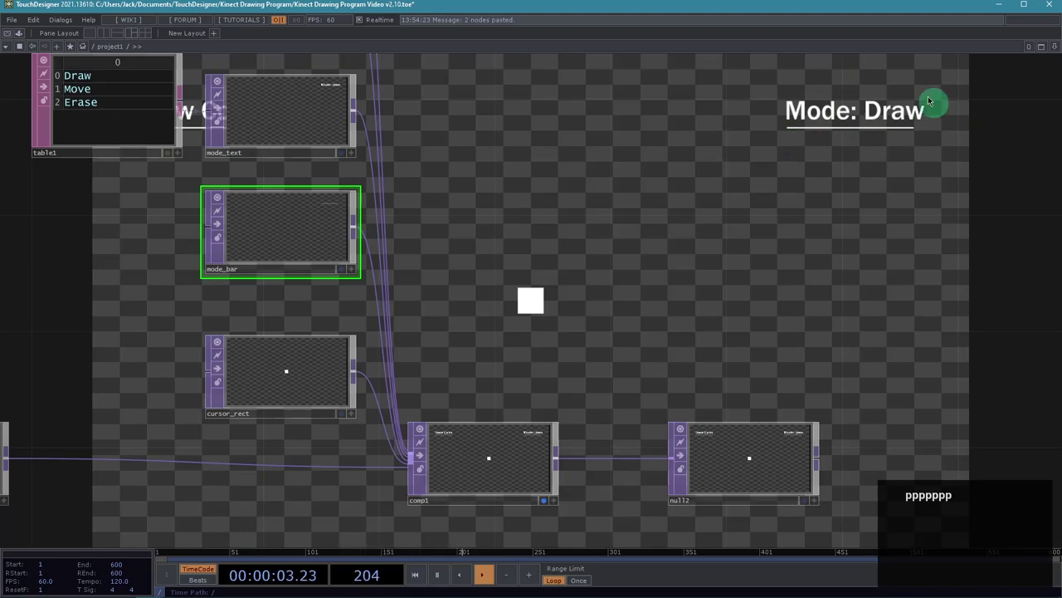
Move table1 and the draw color and mode text and bar nodes up together to free space above cursor_rect
scroll(726, 195, "down", 5)
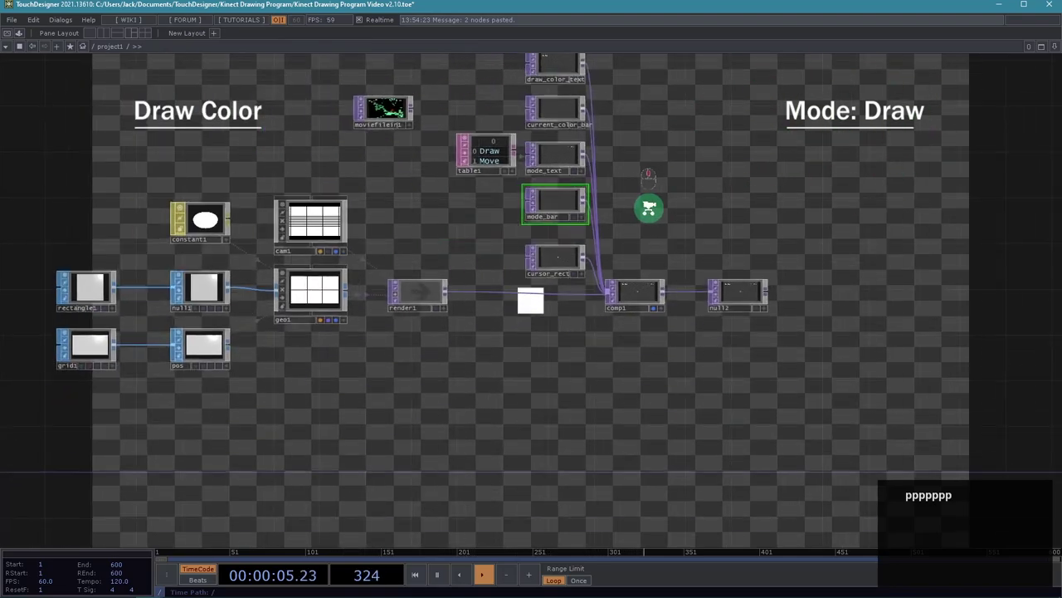
left_click_drag(693, 249, 598, 309)
right_click_drag(329, 123, 468, 335)
left_click_drag(449, 308, 442, 250)
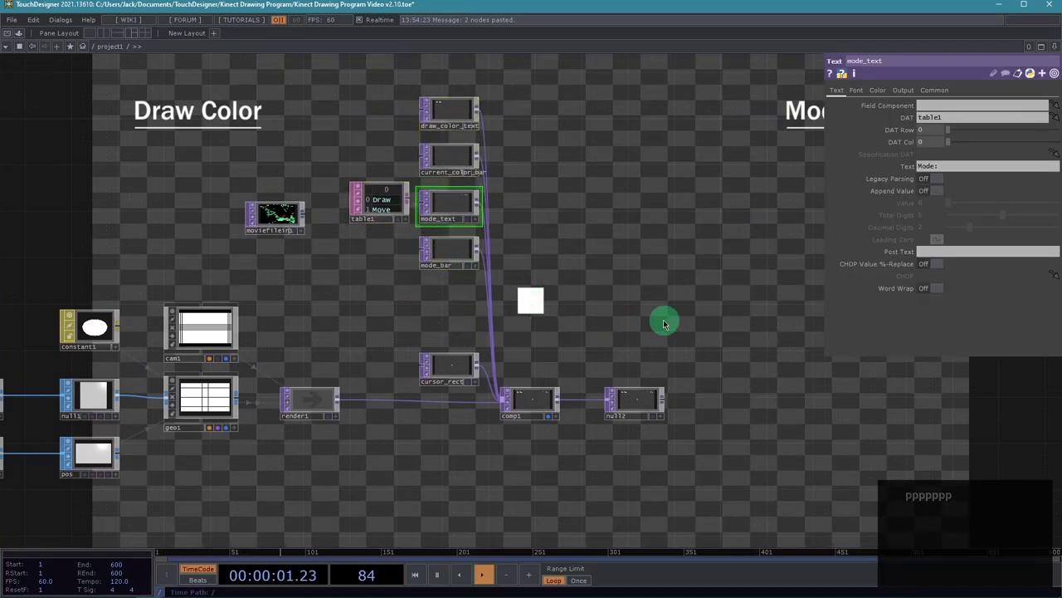
Duplicate draw_color_text, place the copy beneath mode_bar, and rename it clear_text
scroll(616, 300, "up", 1)
scroll(642, 323, "up", 1)
left_click_drag(617, 299, 644, 330)
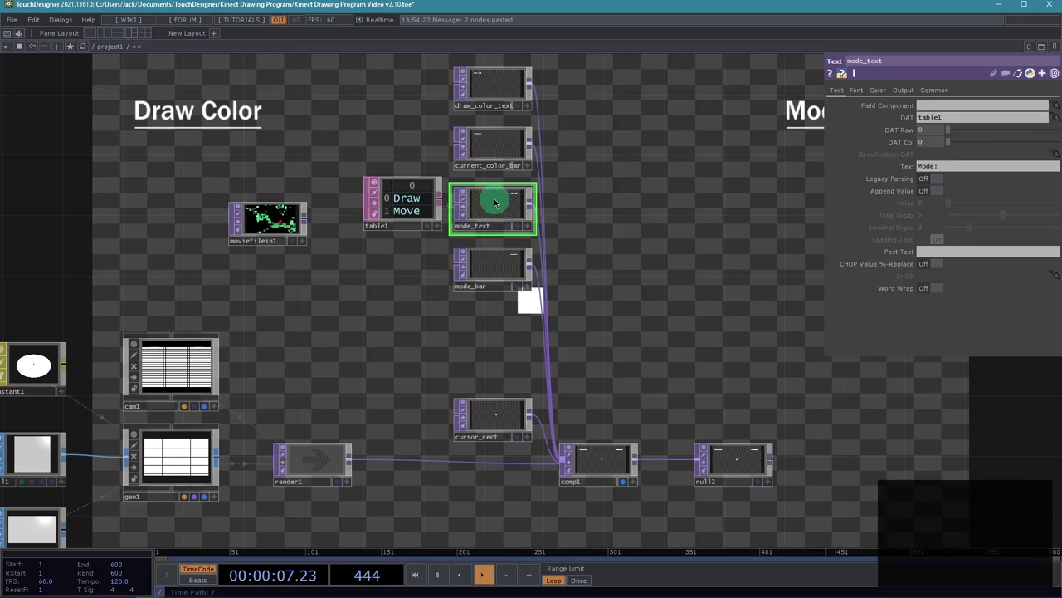
left_click(501, 91)
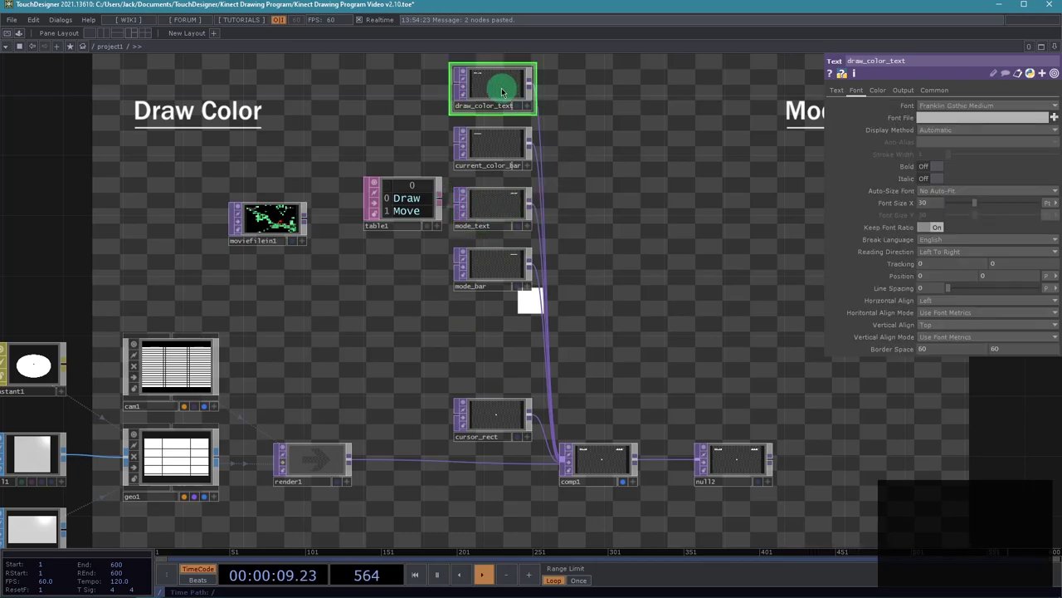
key("ctrl+v")
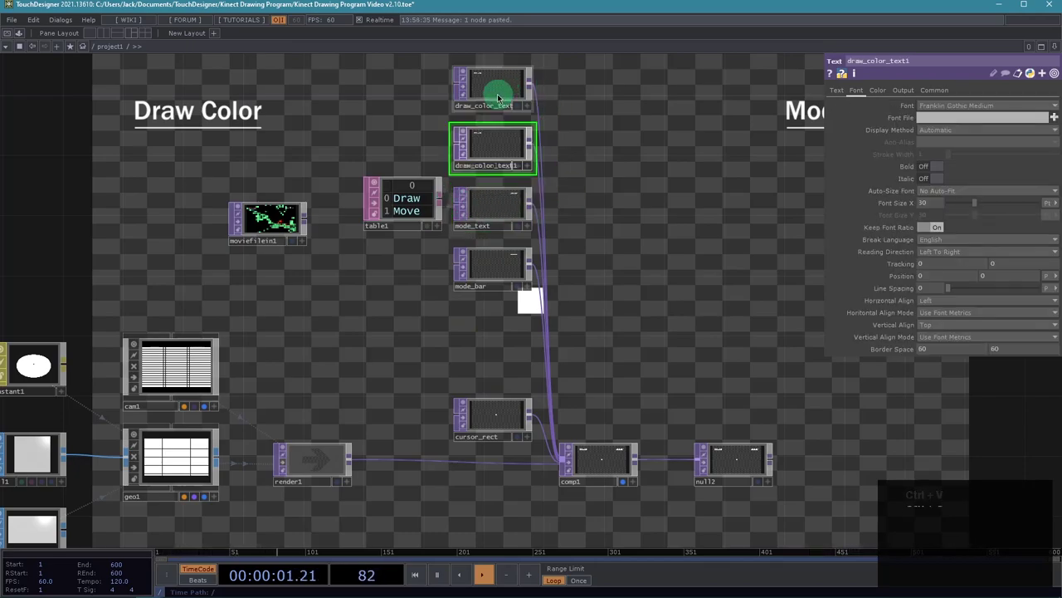
left_click_drag(497, 139, 489, 338)
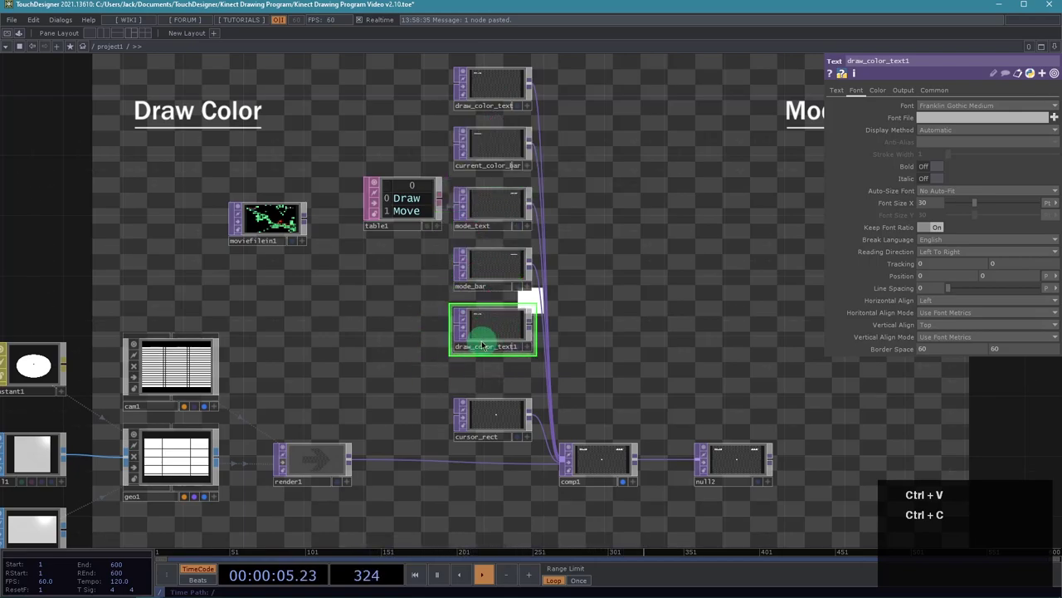
type("clear_text")
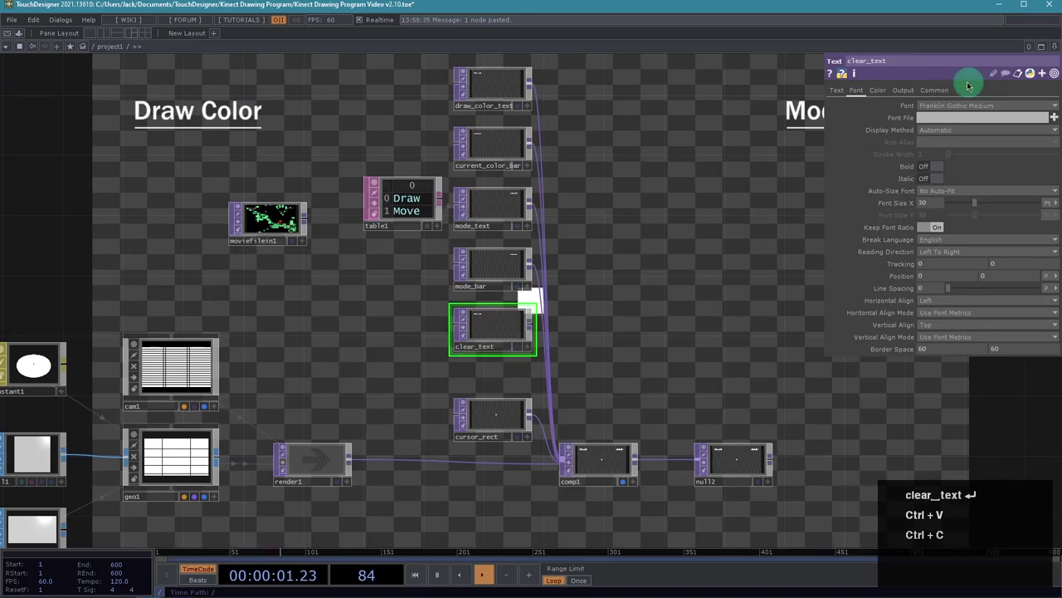
Change the displayed text of clear_text to Clear
left_click(838, 91)
left_click(952, 166)
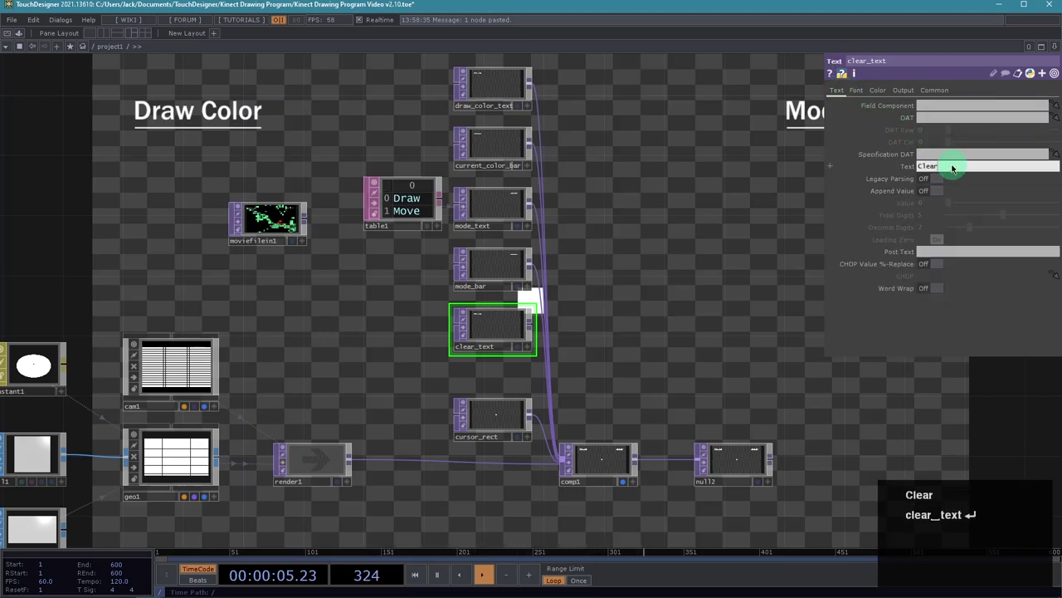
middle_click_drag(709, 304, 809, 232)
left_click_drag(595, 343, 677, 343)
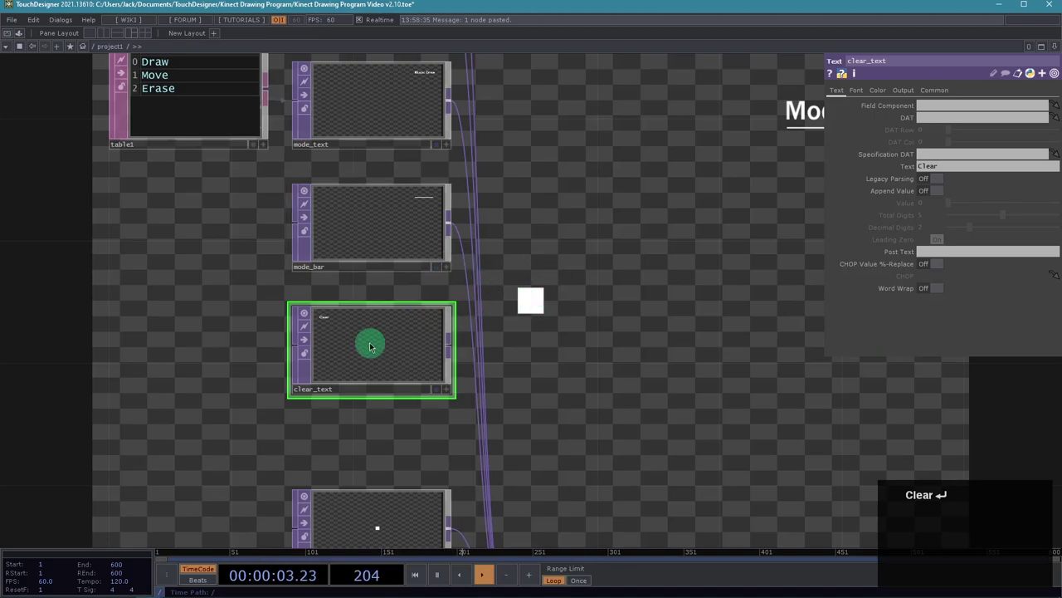
Align clear_text horizontally Right and vertically Bottom, with horizontal position 2 and border space 59.8 in both directions
left_click(856, 90)
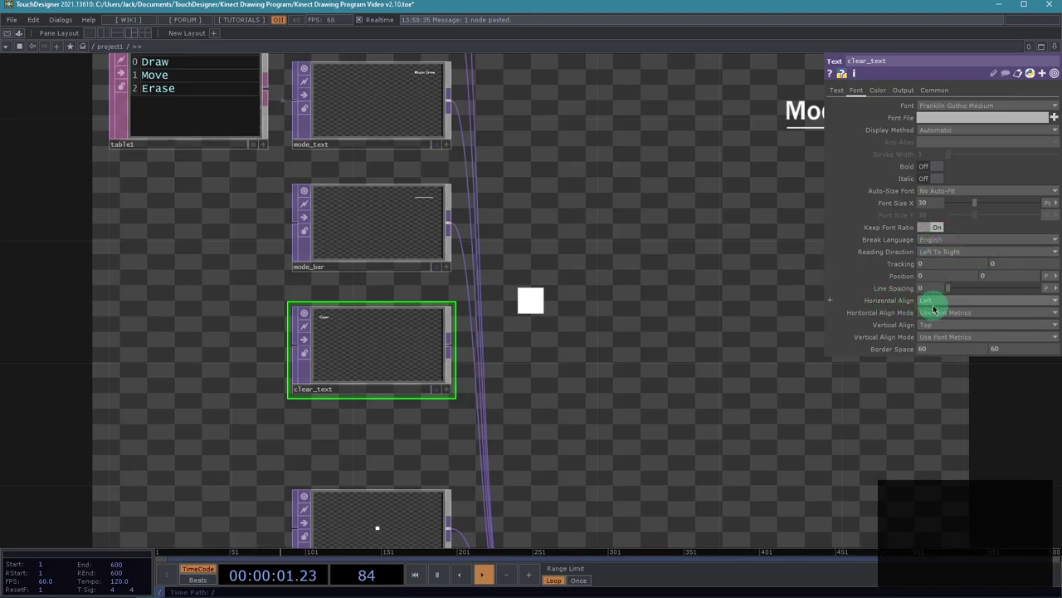
left_click_drag(938, 301, 930, 331)
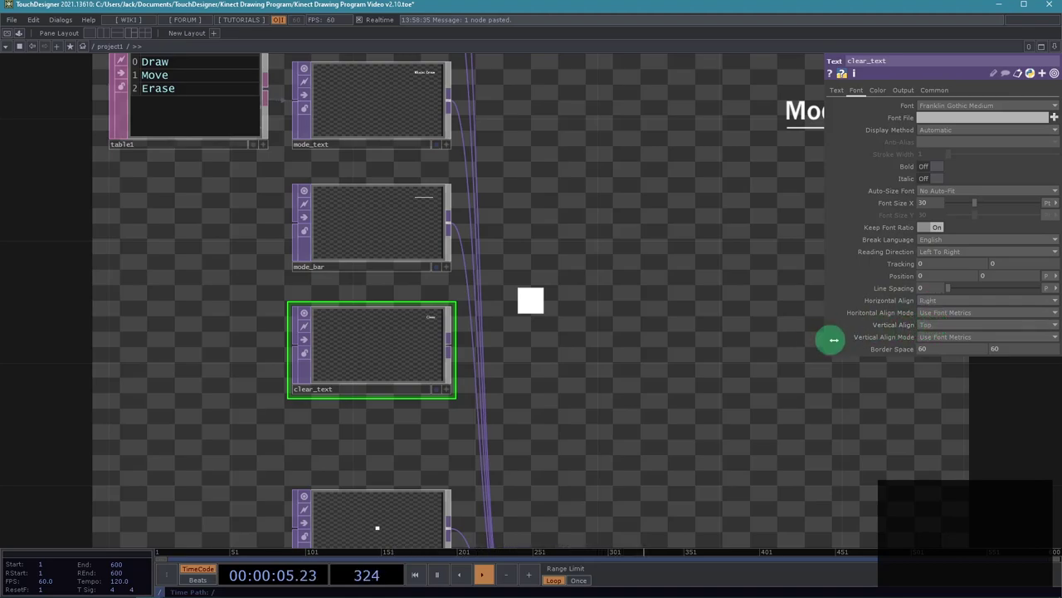
left_click(958, 325)
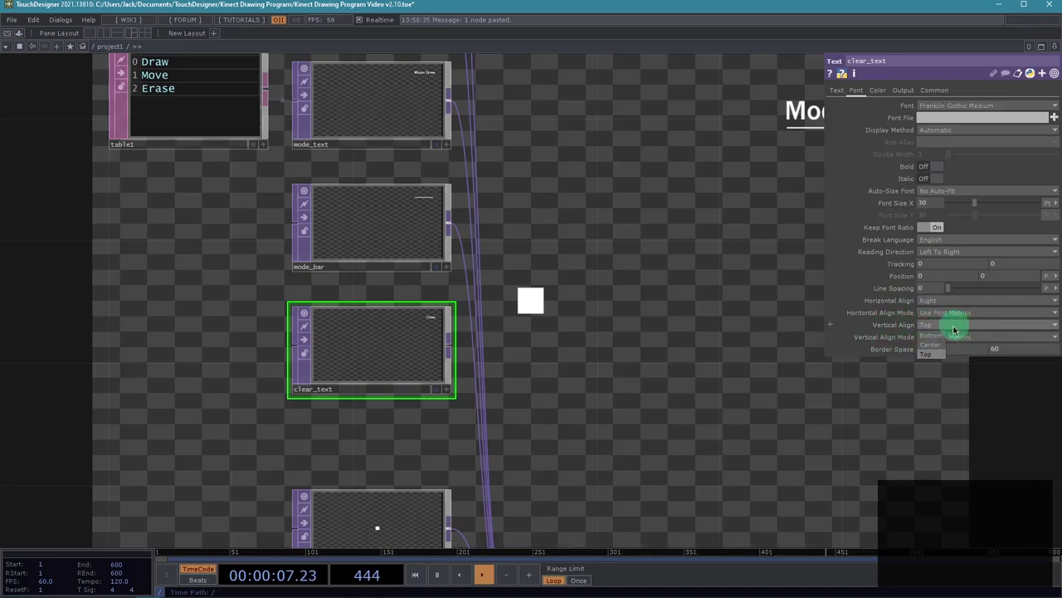
left_click(925, 336)
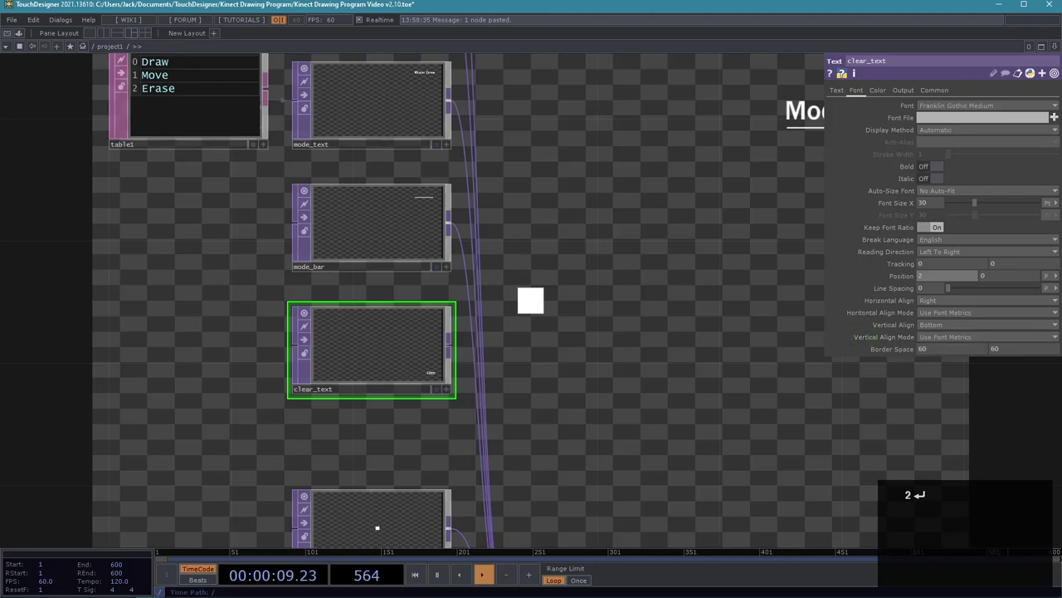
middle_click_drag(893, 350, 868, 349)
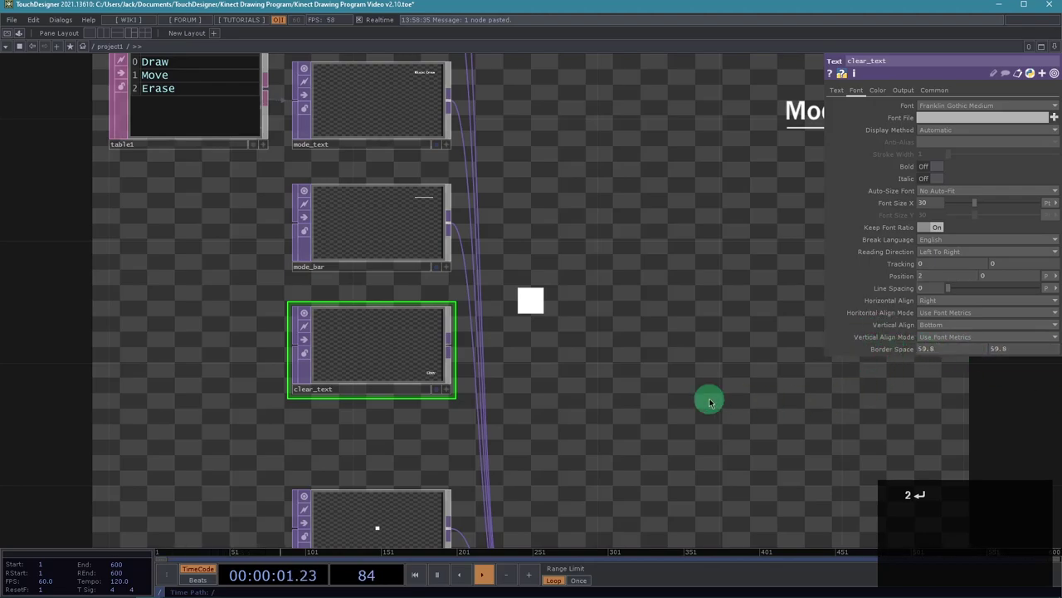
Connect clear_text into comp1 as another input
scroll(709, 399, "down", 4)
left_click_drag(653, 372, 606, 251)
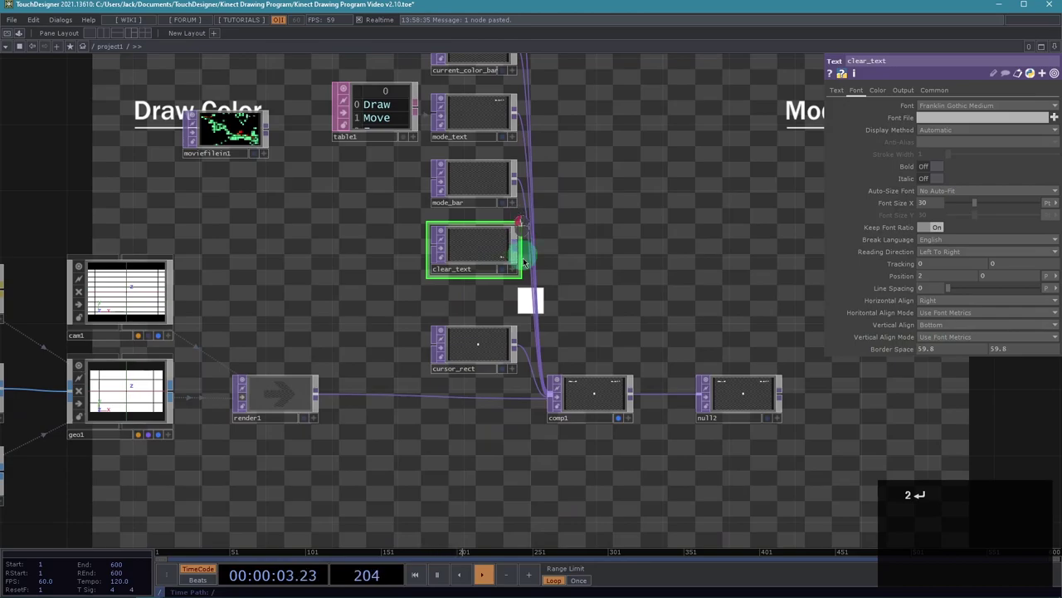
left_click_drag(523, 261, 548, 396)
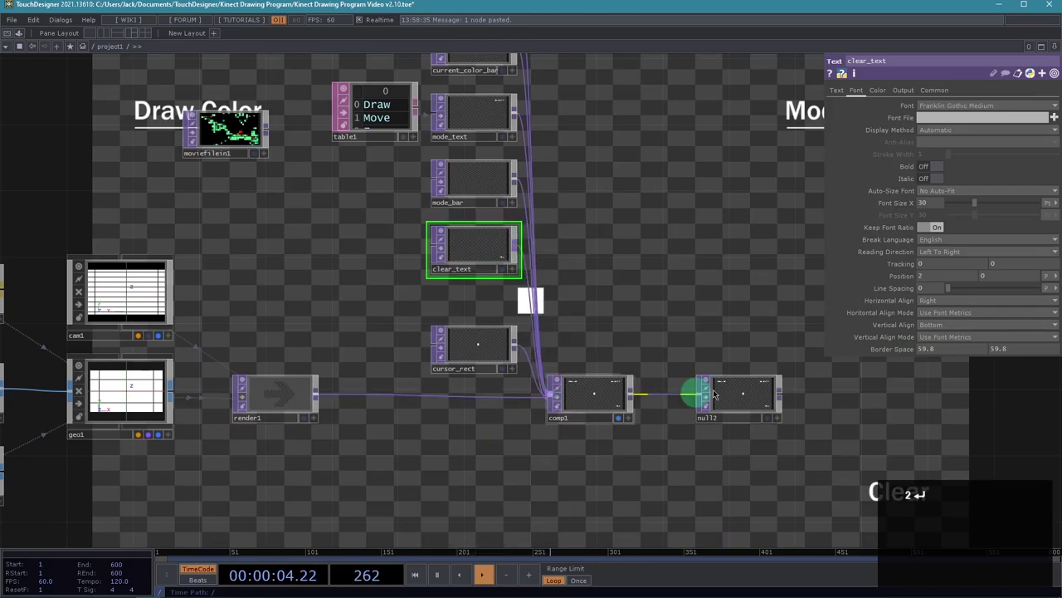
Move clear_text ahead of cursor_rect in the input order of comp1 and hide the parameters to check the composite
left_click(573, 383)
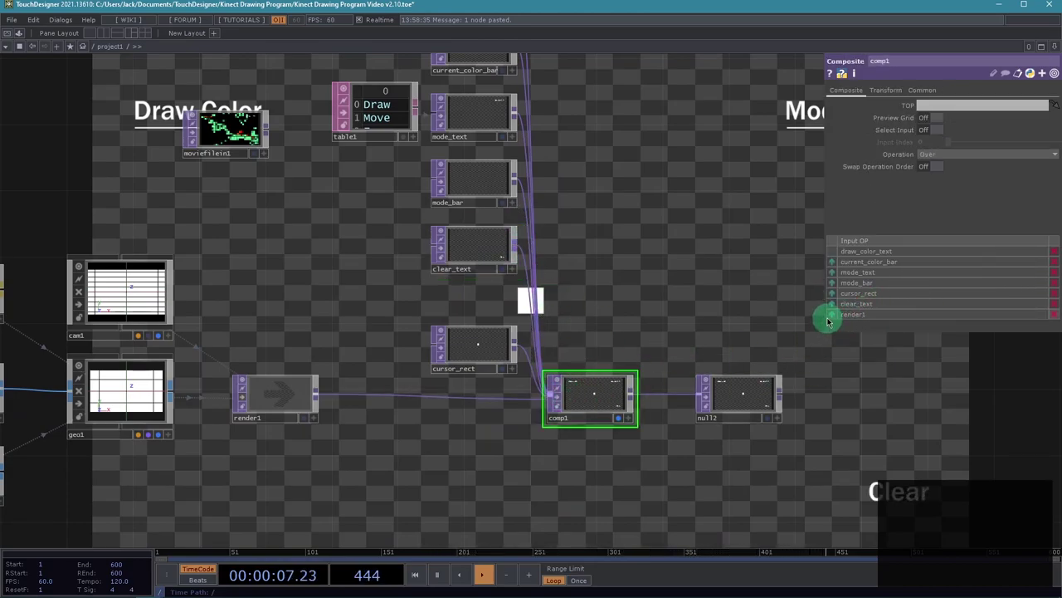
left_click_drag(716, 337, 672, 332)
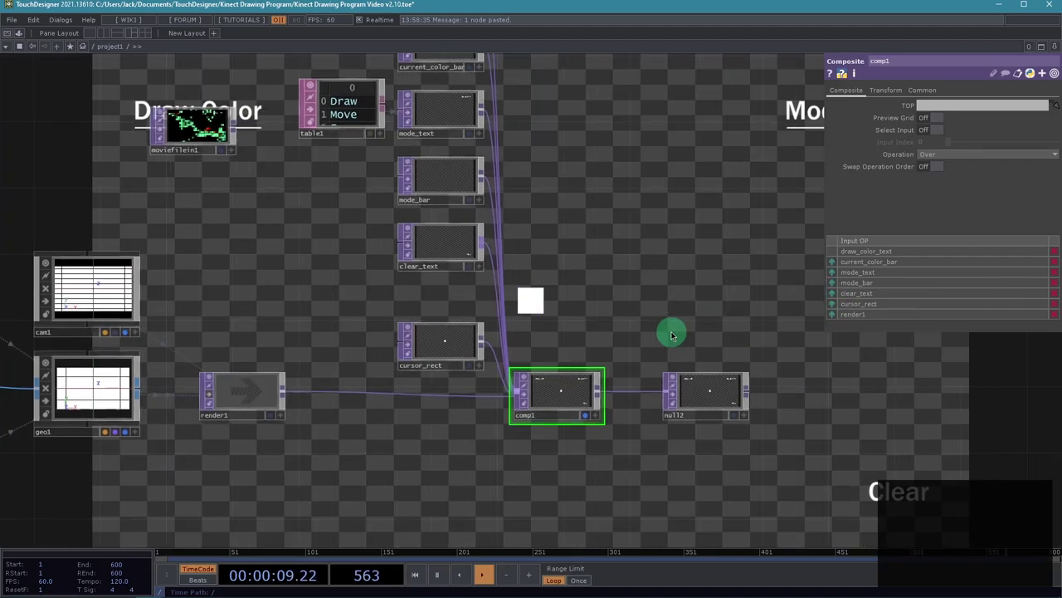
key("p")
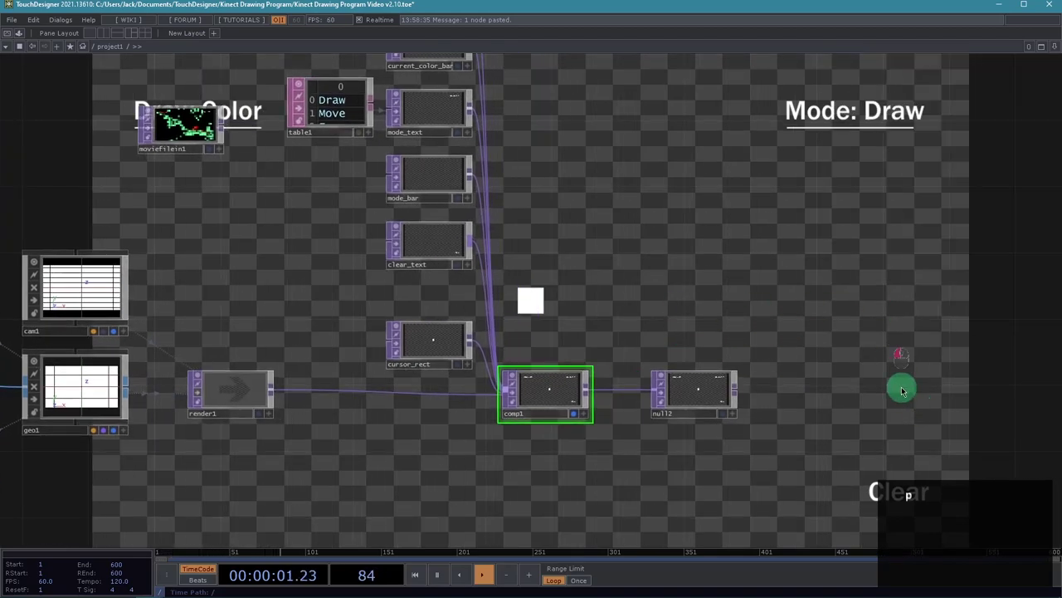
left_click_drag(901, 385, 883, 393)
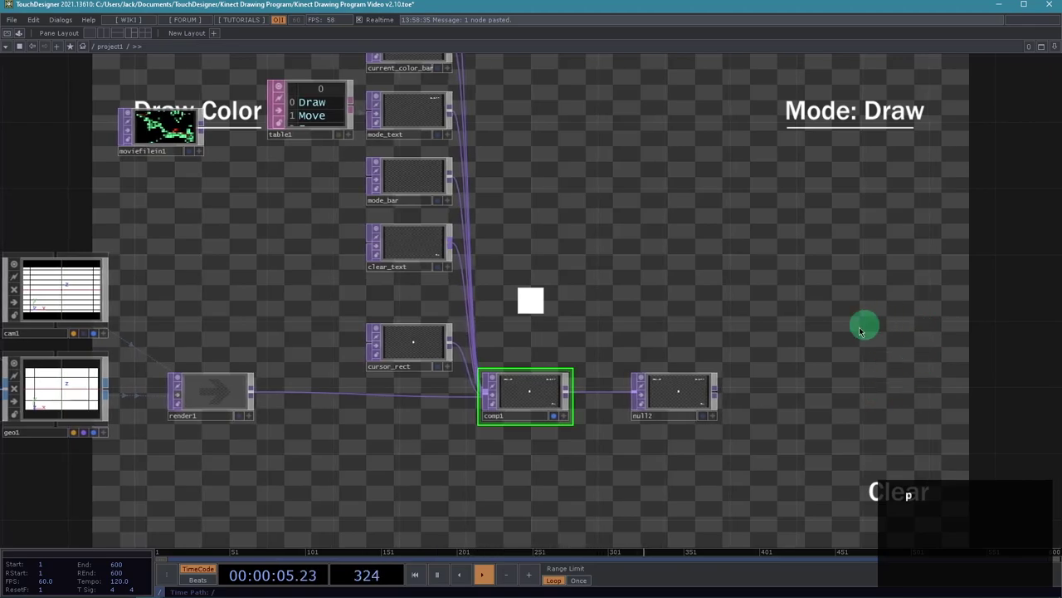
Turn off the bypass on render1 so the grid renders in the composite, and hide comp1 from the network background
key("h")
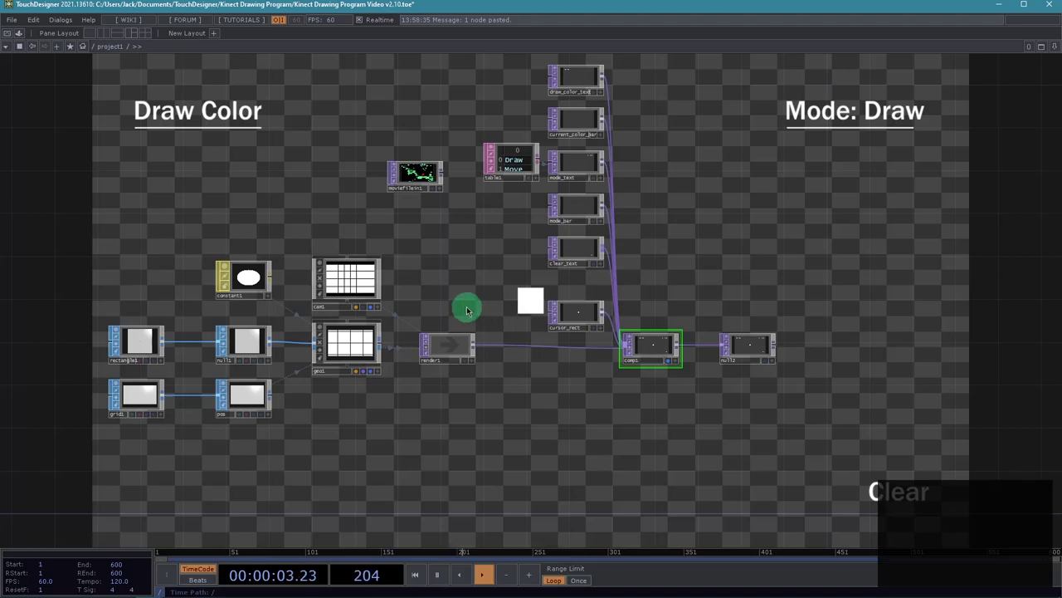
scroll(467, 310, "up", 5)
left_click(371, 402)
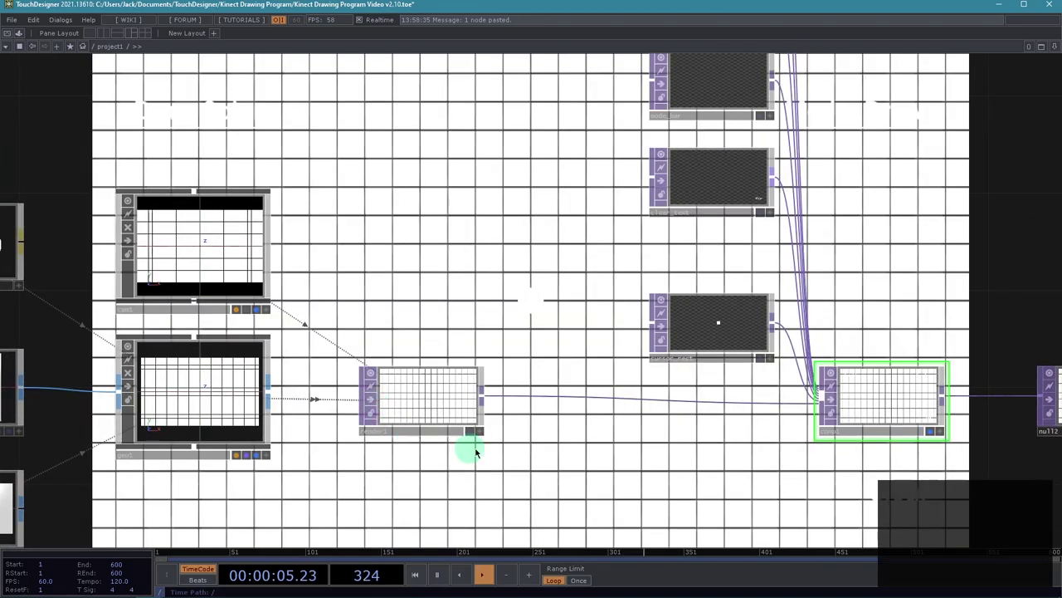
scroll(643, 429, "down", 5)
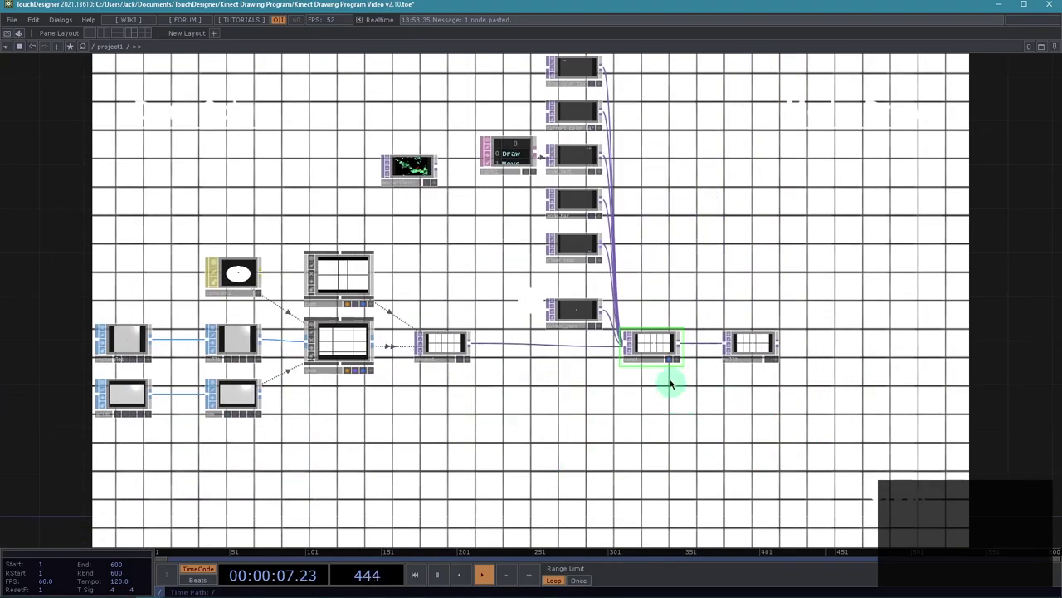
scroll(796, 361, "up", 5)
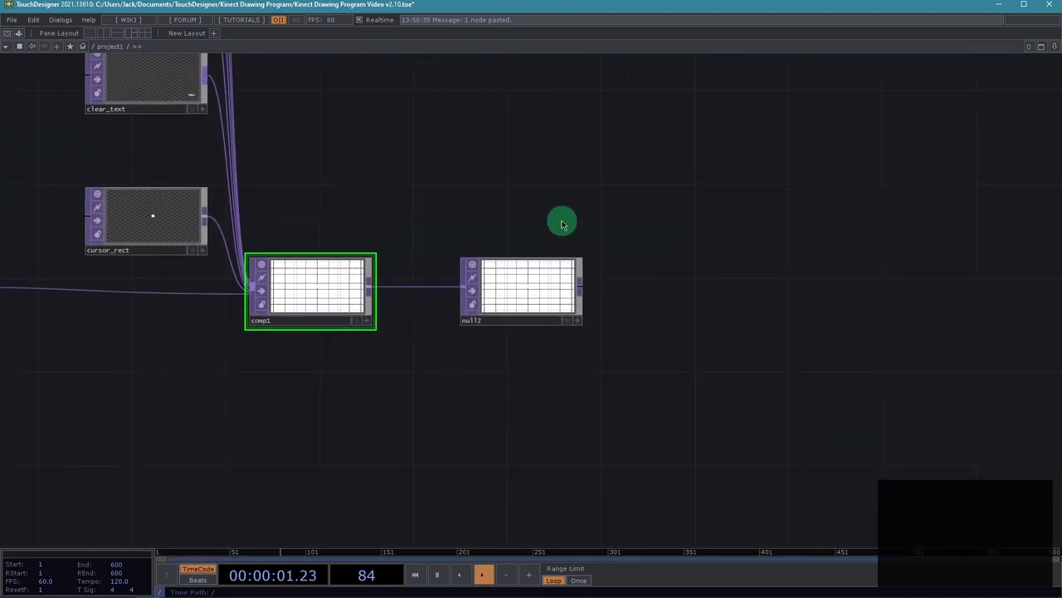
Append an Out TOP to null2 and place it clear of null2 at the end of the chain
right_click(584, 294)
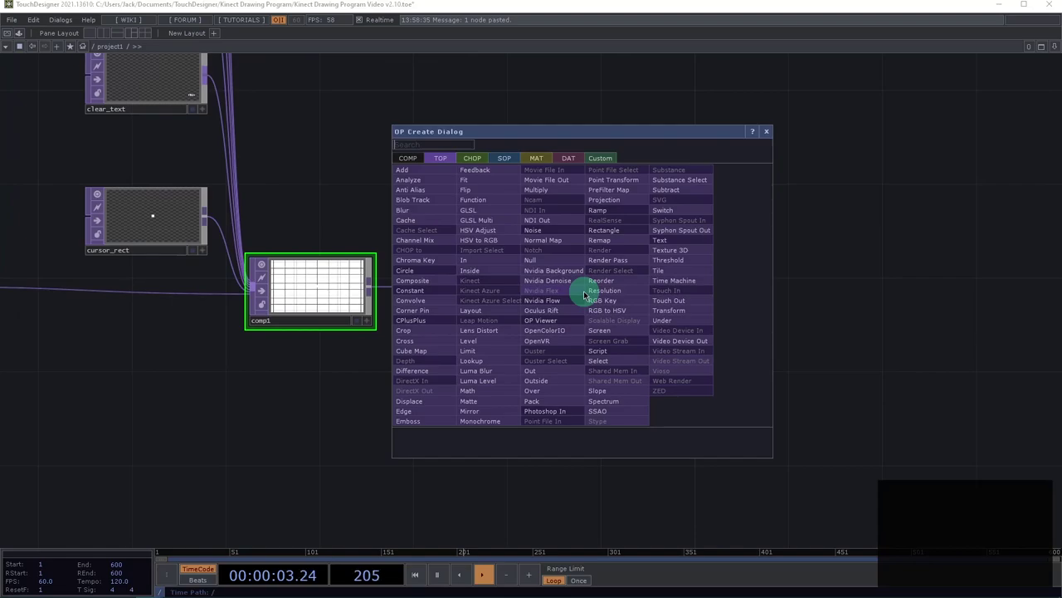
type("out")
key("Return")
left_click(629, 292)
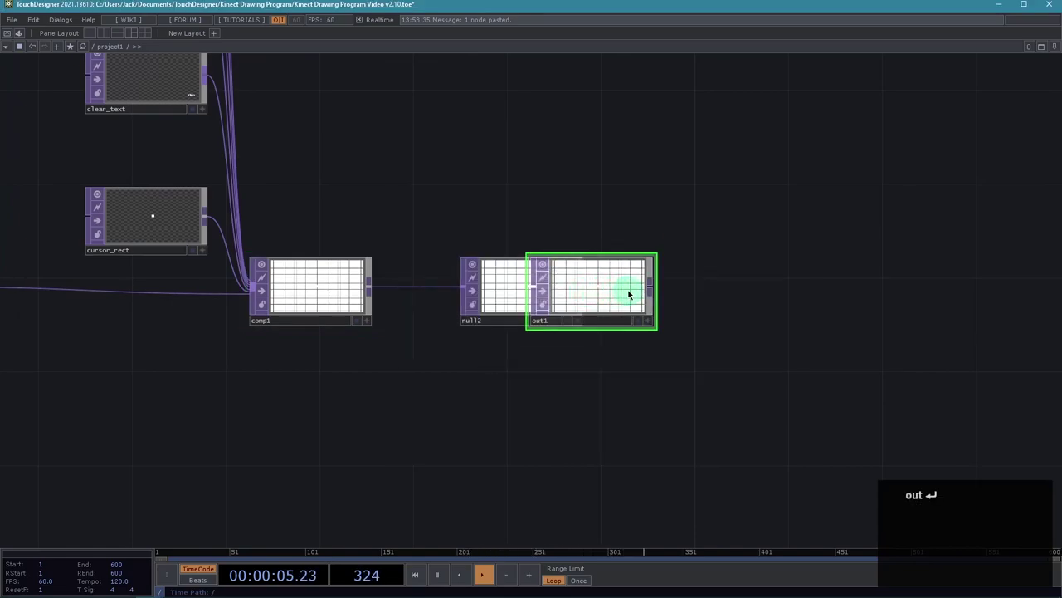
left_click_drag(628, 294, 765, 291)
left_click_drag(740, 410, 640, 394)
Go up to the root network, show the parameters, and select the perform window to inspect its Window Operator
key("u")
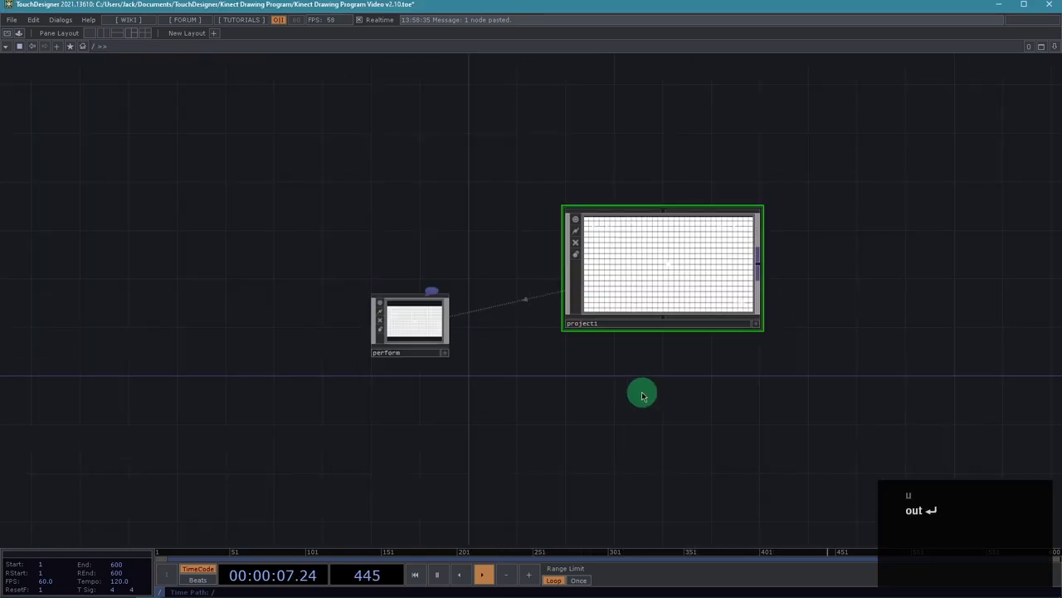
key("p")
left_click_drag(471, 381, 403, 363)
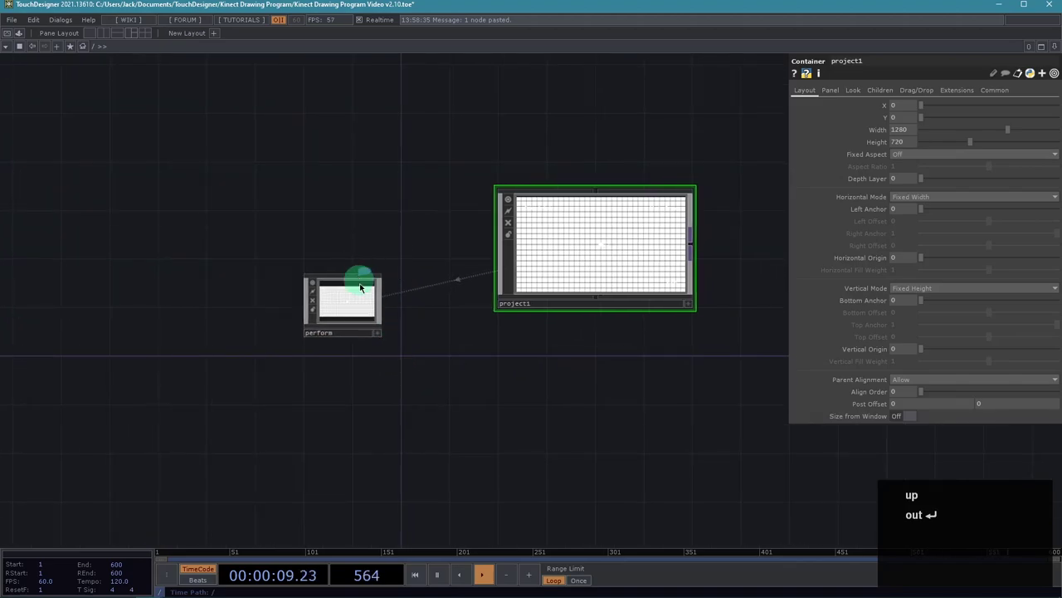
left_click(358, 299)
left_click(263, 234)
left_click(354, 312)
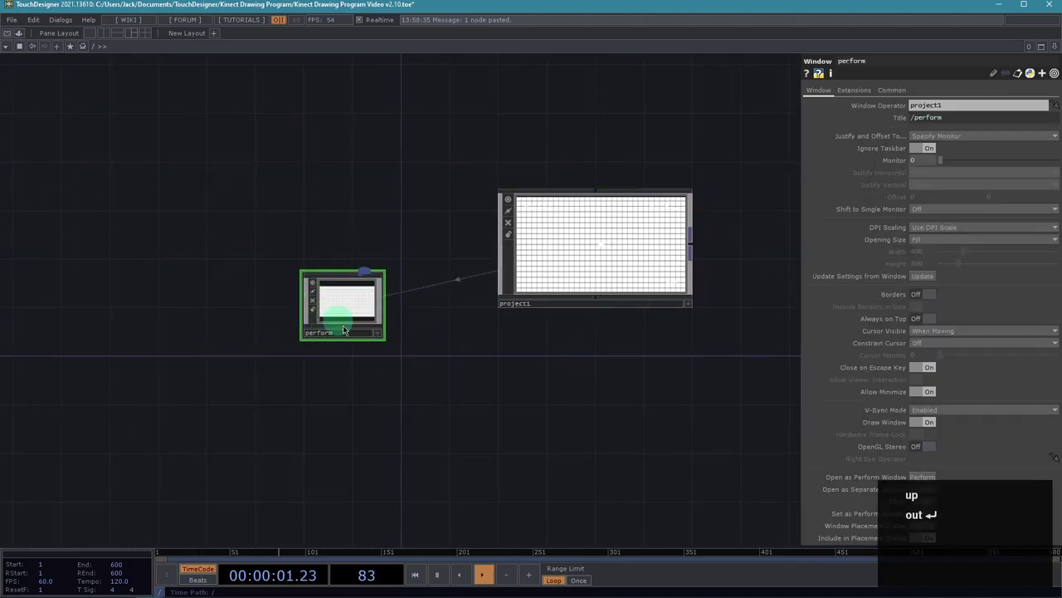
Preview the project full screen in perform mode and return to the network editor
left_click_drag(477, 373, 420, 379)
left_click(442, 344)
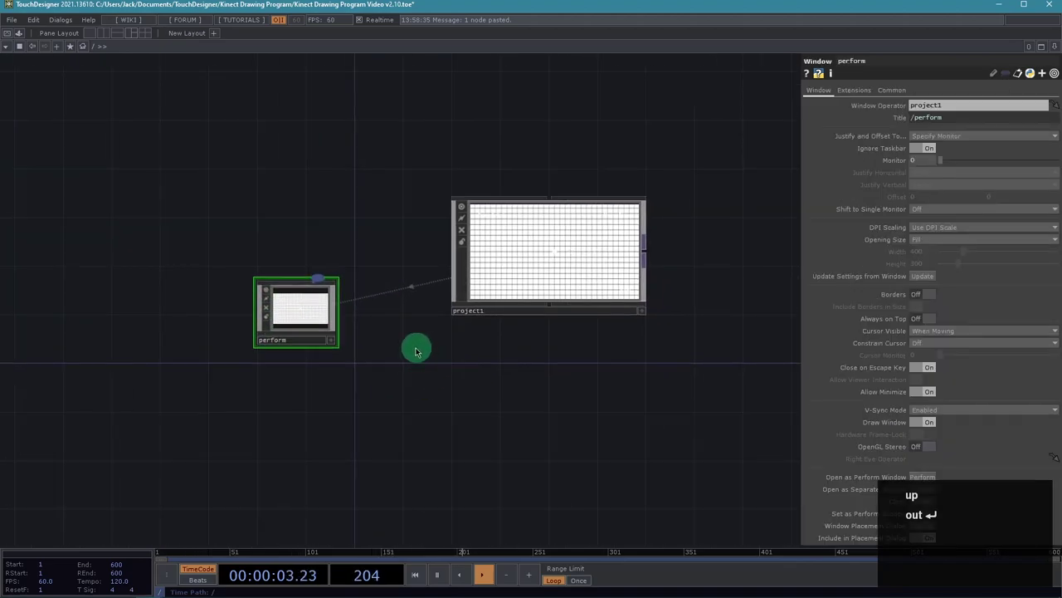
left_click_drag(473, 401, 381, 401)
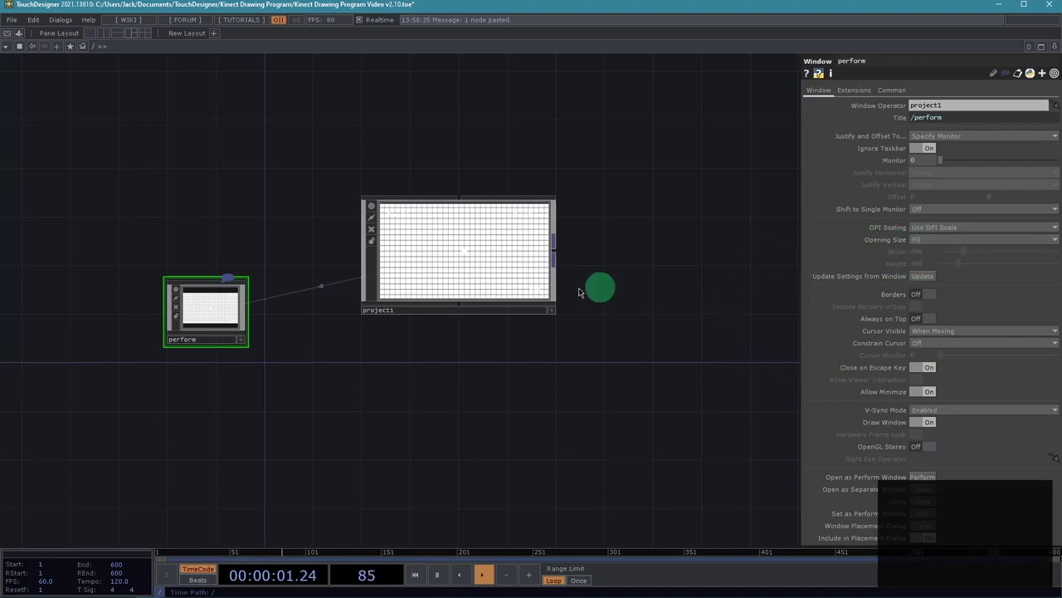
key("F1")
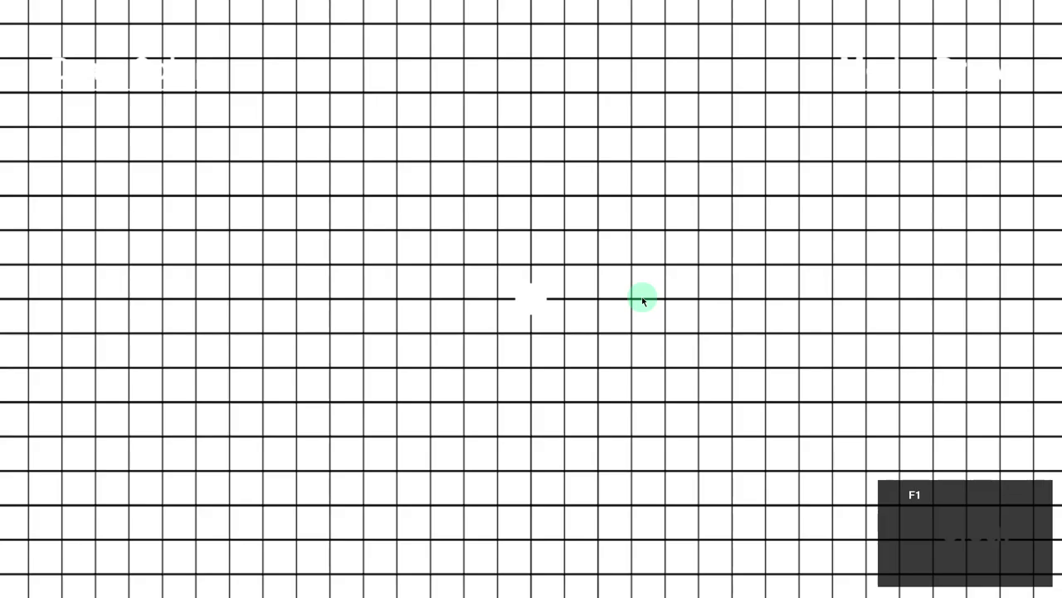
key("Escape")
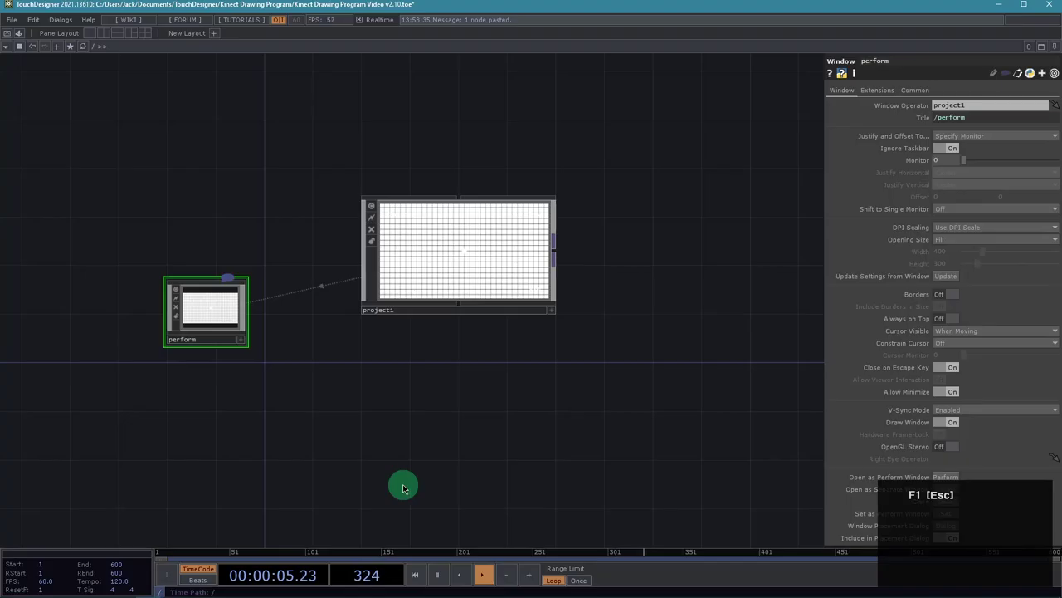
Enter project1 and move the feedback_explanation component into the empty area below grid1
scroll(438, 268, "up", 3)
left_click_drag(612, 449, 802, 441)
middle_click_drag(721, 425, 550, 439)
left_click_drag(561, 450, 546, 461)
middle_click_drag(552, 460, 593, 436)
scroll(593, 432, "up", 2)
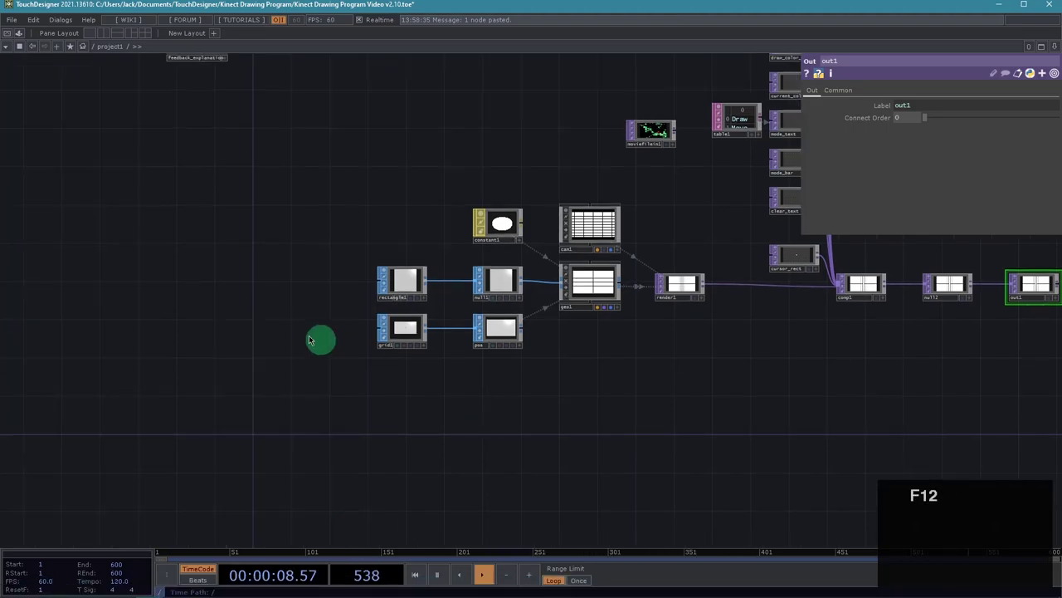
left_click_drag(300, 322, 287, 251)
left_click_drag(236, 121, 352, 485)
scroll(442, 495, "up", 5)
left_click_drag(407, 448, 669, 351)
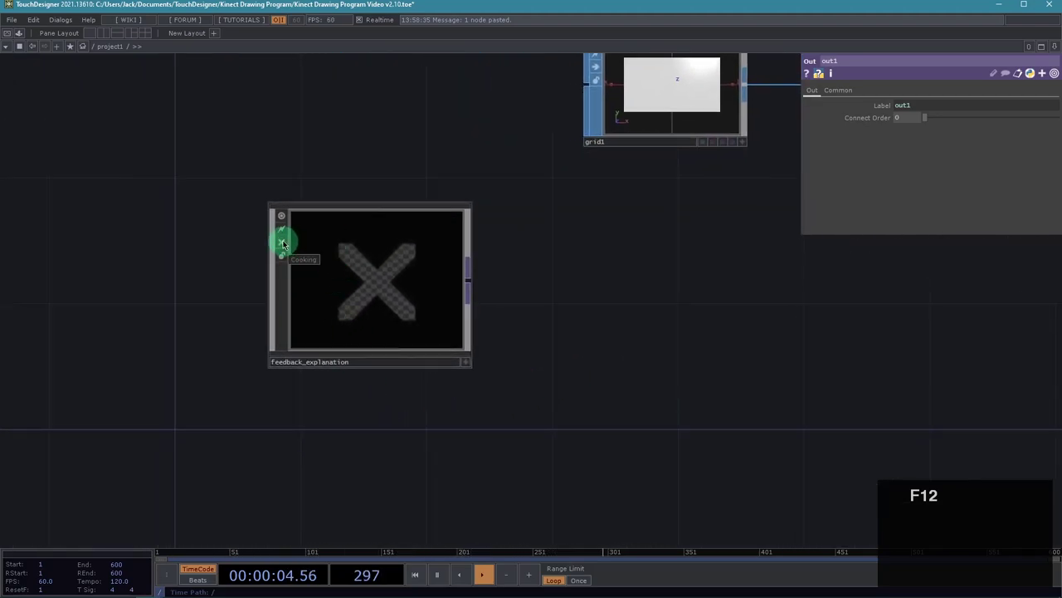
Enable cooking on feedback_explanation and enter its network
left_click(282, 243)
left_click(429, 244)
left_click(360, 285)
double_click(360, 302)
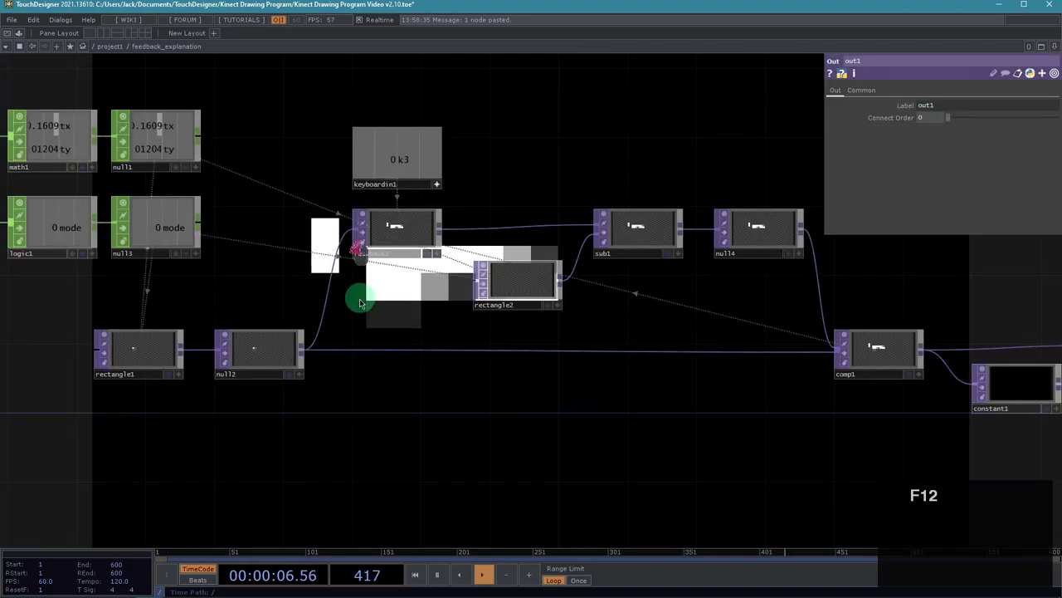
Examine the feedback_explanation chain from out1 back to rectangle1 and null2 while moving the drawn square around
left_click_drag(734, 417, 451, 415)
left_click_drag(911, 416, 758, 416)
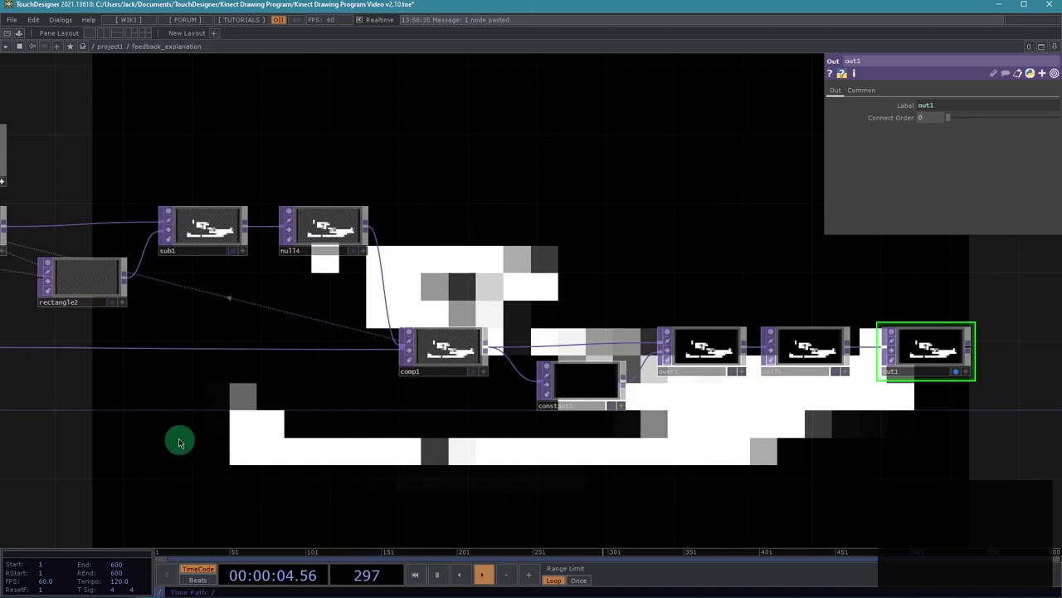
left_click_drag(133, 385, 678, 383)
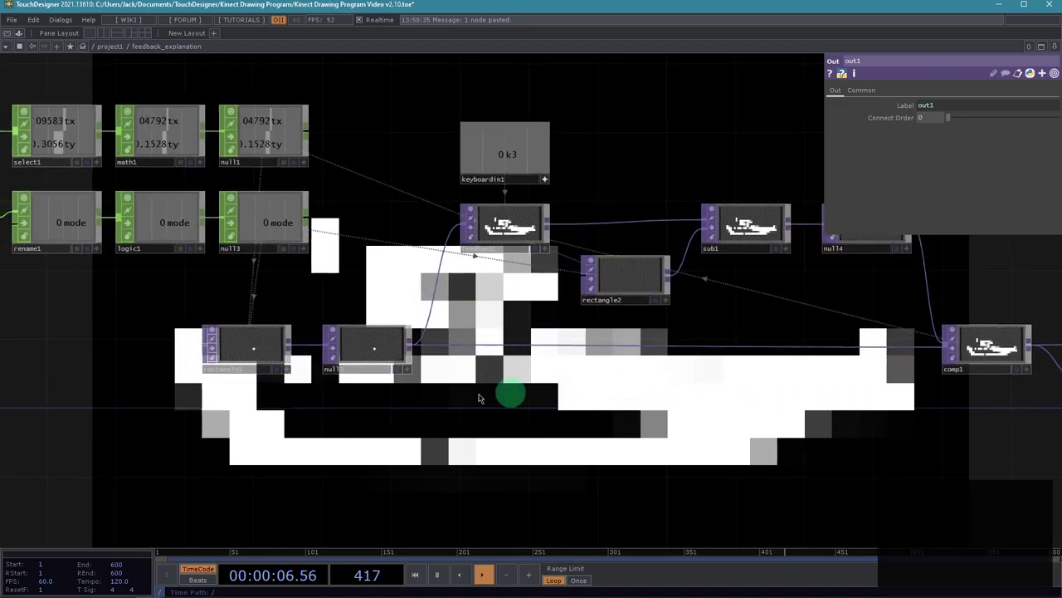
scroll(226, 400, "up", 3)
scroll(322, 382, "up", 2)
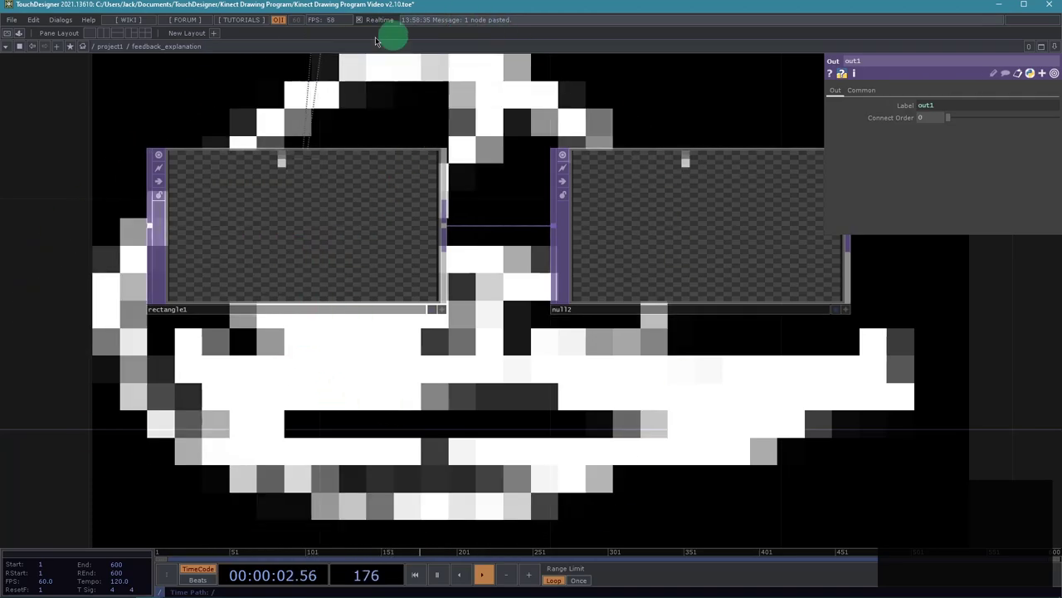
scroll(557, 477, "down", 1)
scroll(557, 477, "down", 1)
Trace the drawing path from null2 through feedback1, sub1 and null4 to comp1, including comp1's reference back to feedback1
left_click_drag(678, 484, 232, 534)
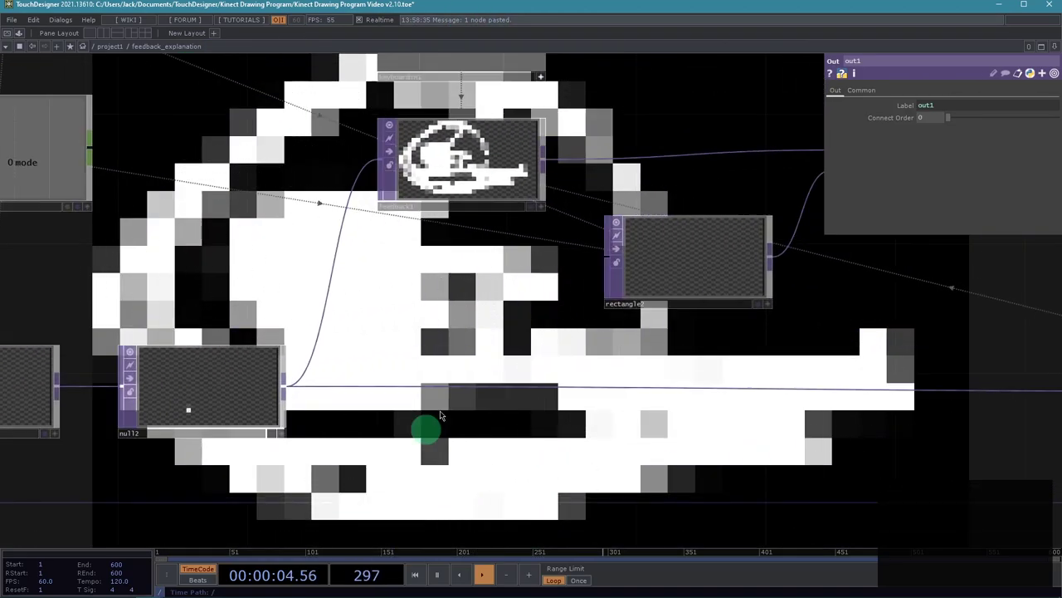
left_click_drag(426, 320, 188, 433)
scroll(266, 398, "down", 2)
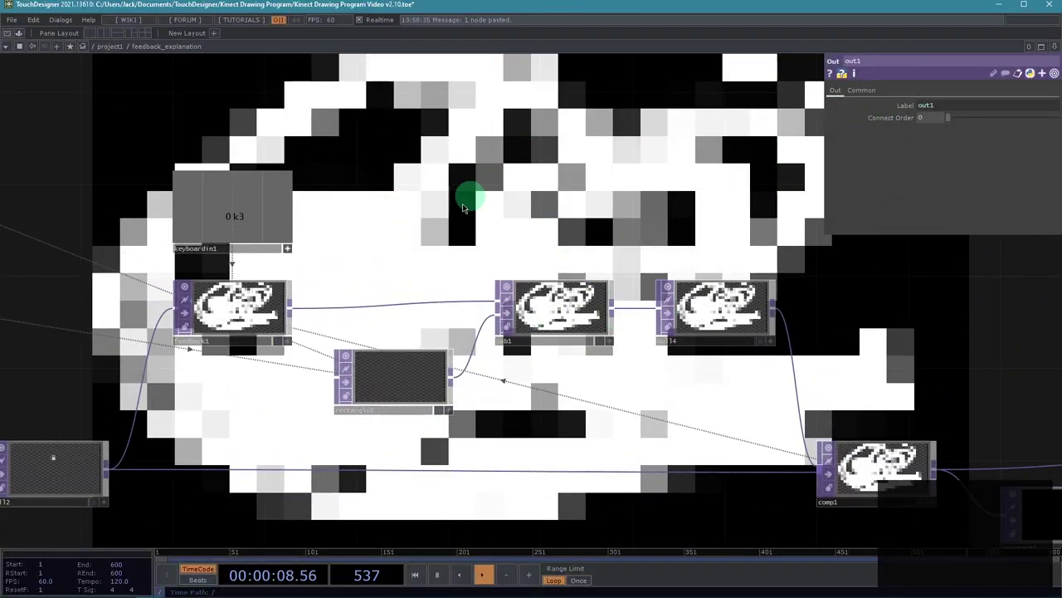
left_click_drag(647, 491, 524, 407)
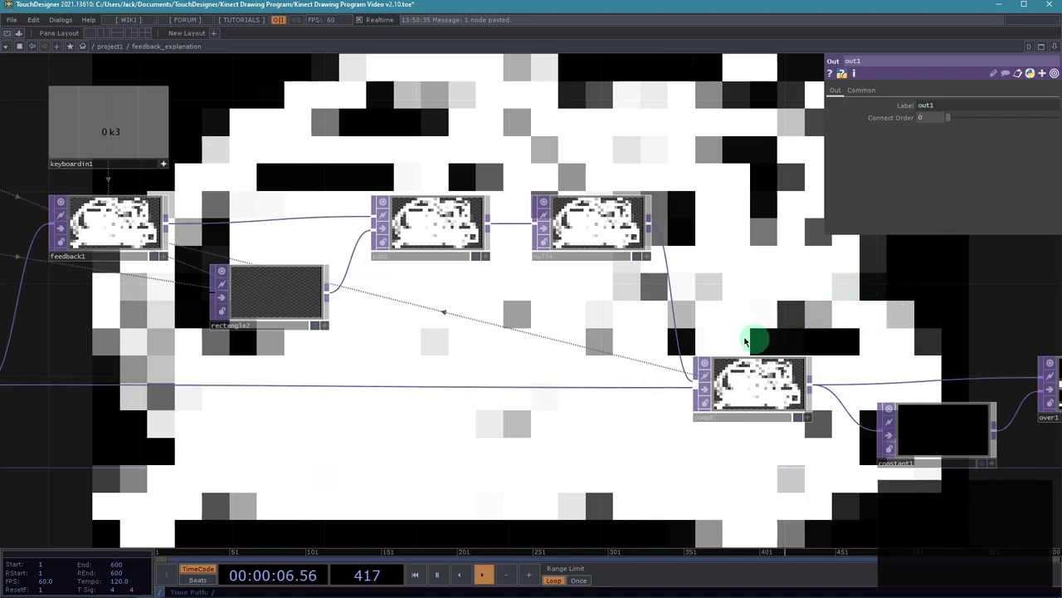
left_click_drag(380, 343, 569, 372)
left_click_drag(496, 386, 500, 349)
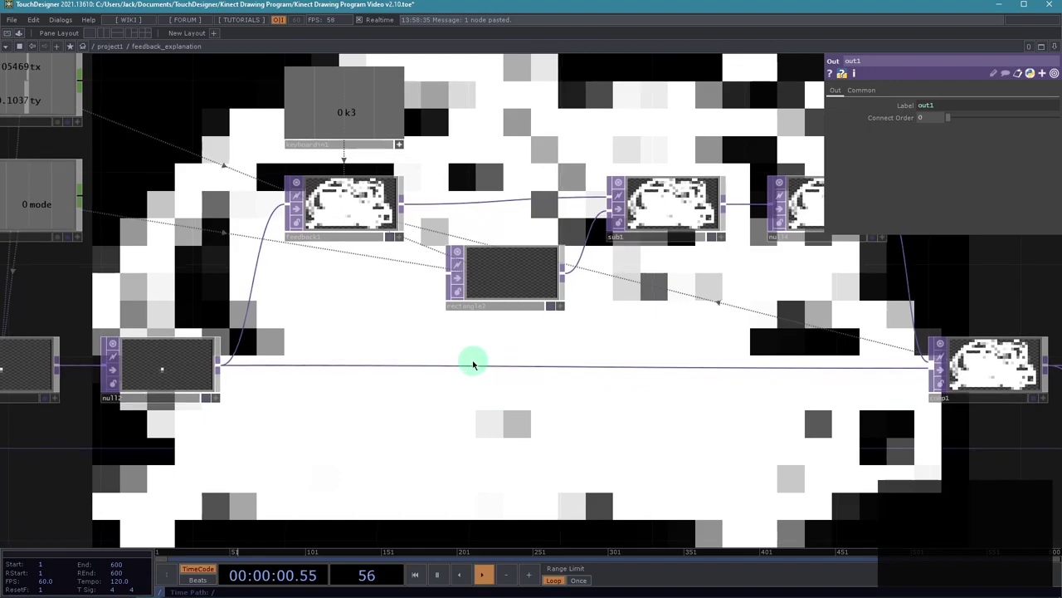
Turn off the background display of out1 and return to the mode channels beside rectangle1 and null2
middle_click_drag(600, 433, 556, 433)
scroll(556, 432, "down", 1)
left_click_drag(748, 439, 464, 423)
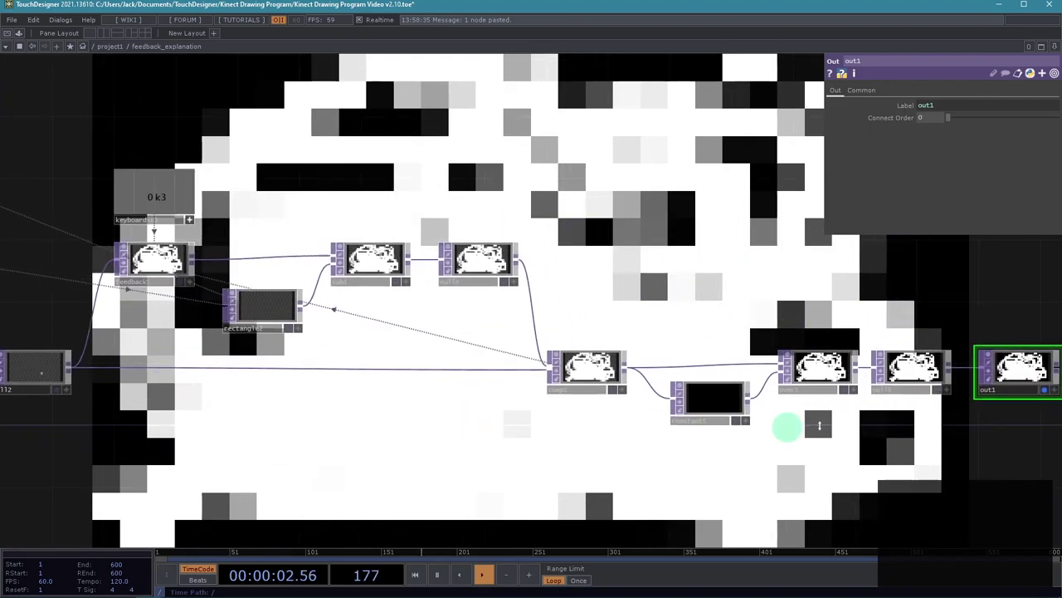
left_click(1035, 389)
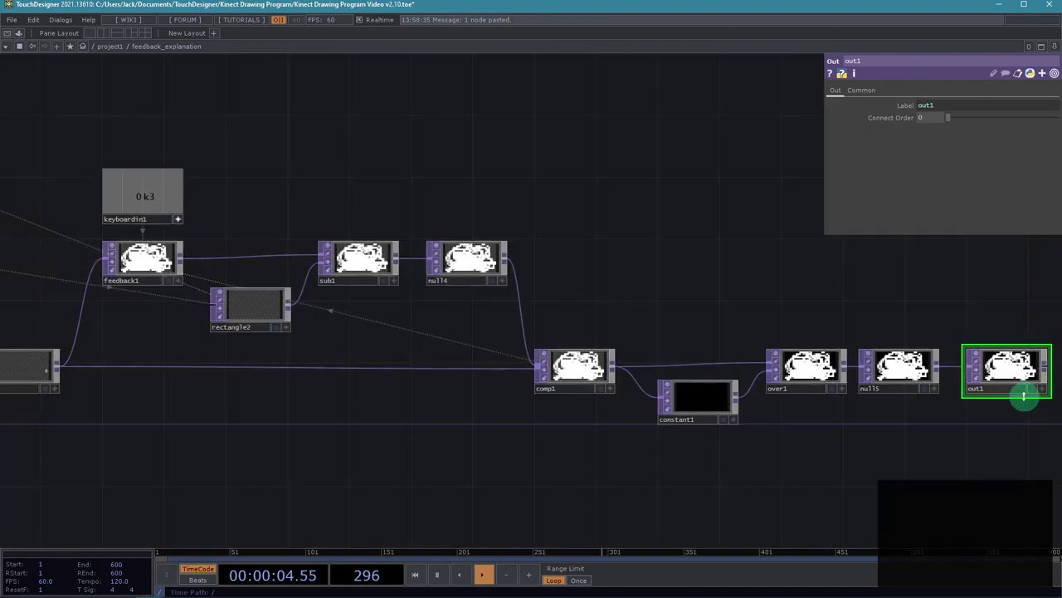
left_click_drag(165, 466, 547, 483)
scroll(408, 458, "up", 4)
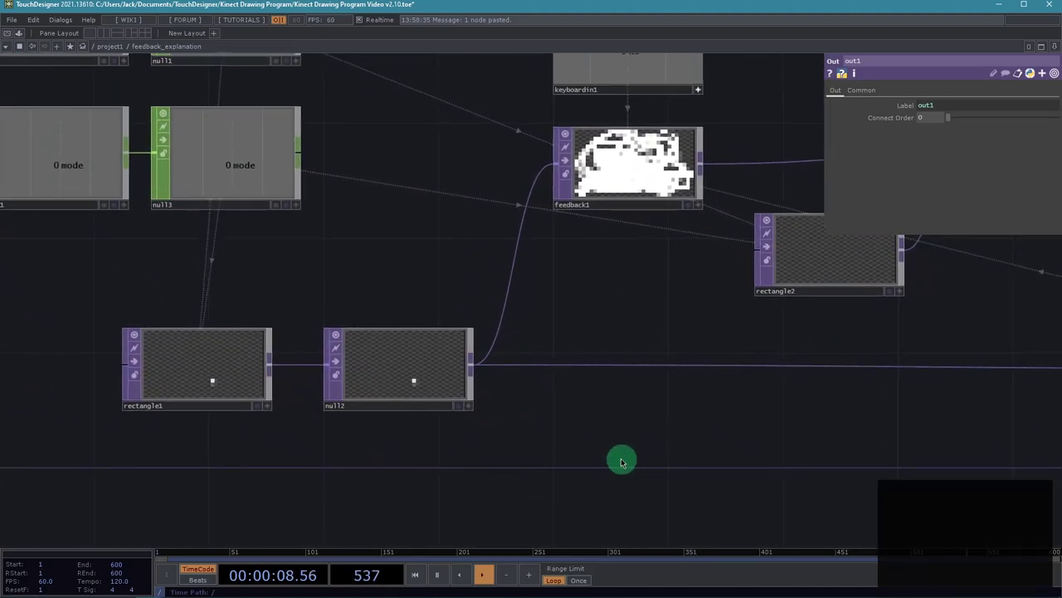
scroll(584, 453, "down", 2)
left_click_drag(513, 480, 467, 489)
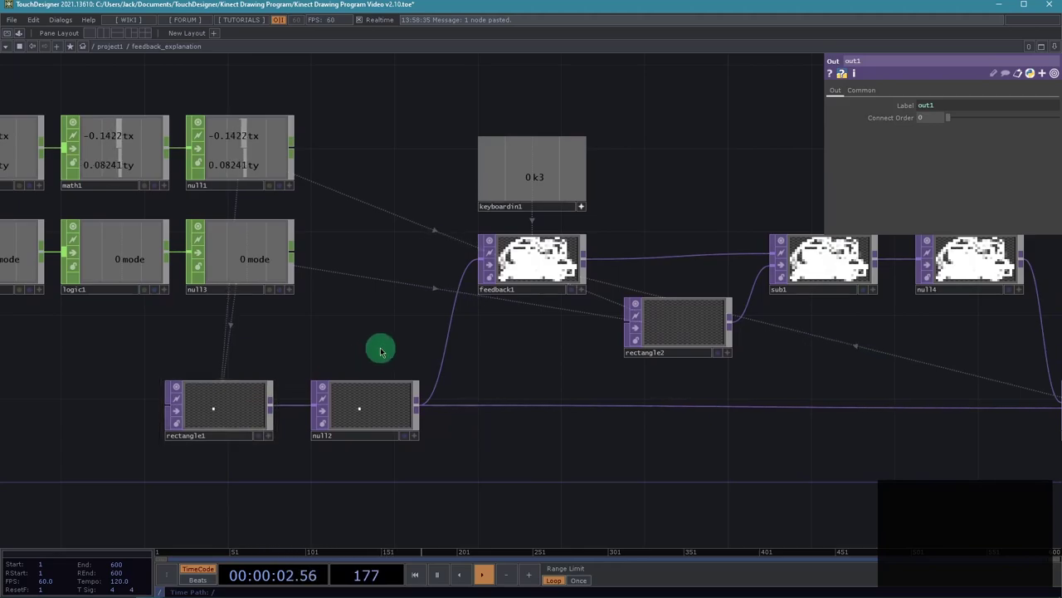
Switch the mode channel to 1 and trace how rectangle2 is subtracted from feedback1 in sub1 on the way to out1
key("4")
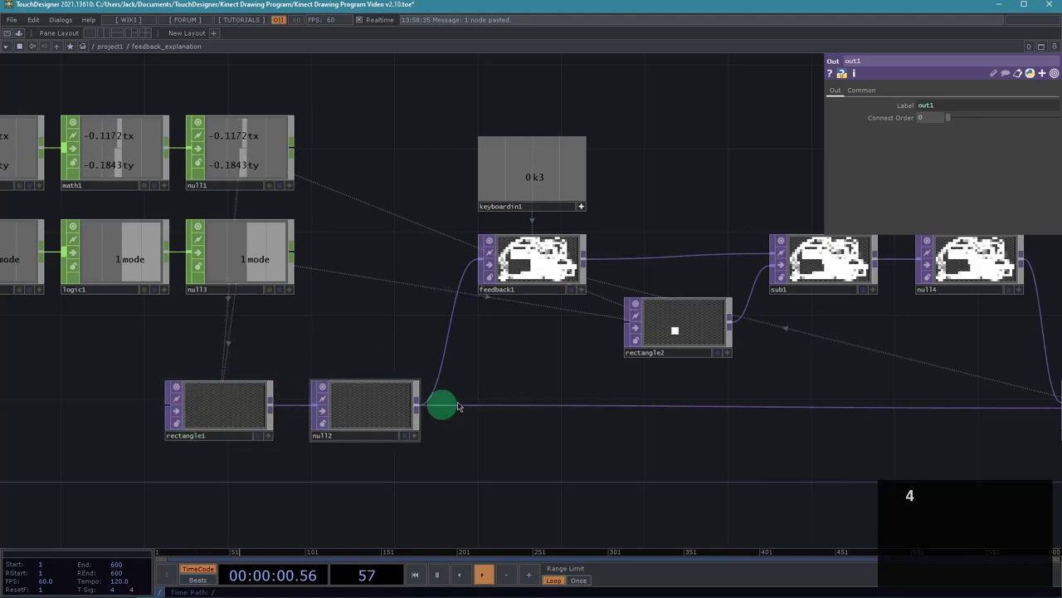
left_click_drag(639, 380, 394, 406)
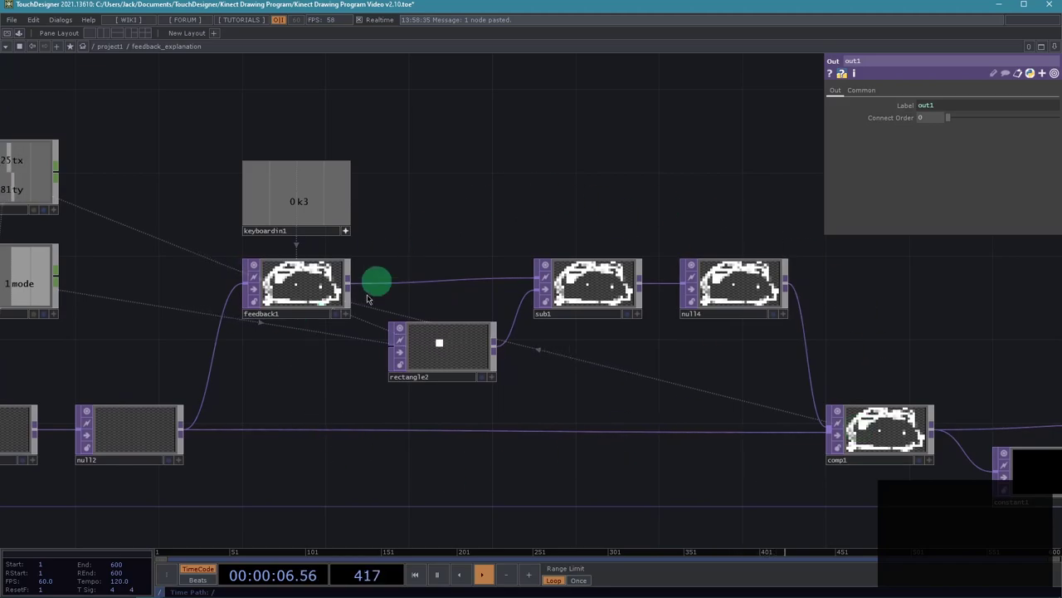
left_click_drag(654, 423, 583, 427)
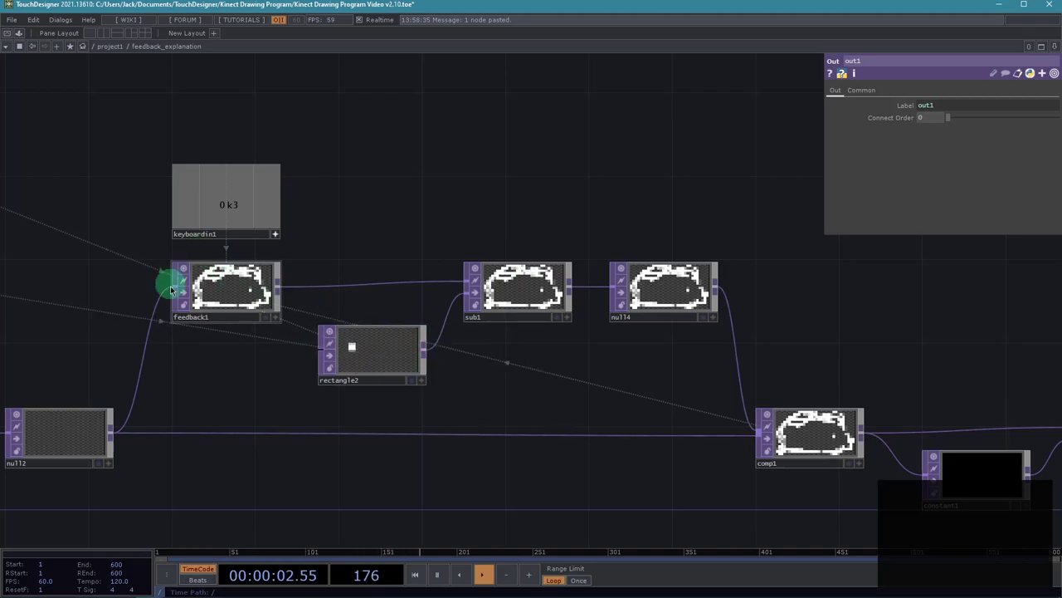
left_click_drag(612, 422, 340, 329)
left_click_drag(581, 474, 459, 456)
Show out1 in the network background to check the erased drawing, and hide it again
left_click(989, 356)
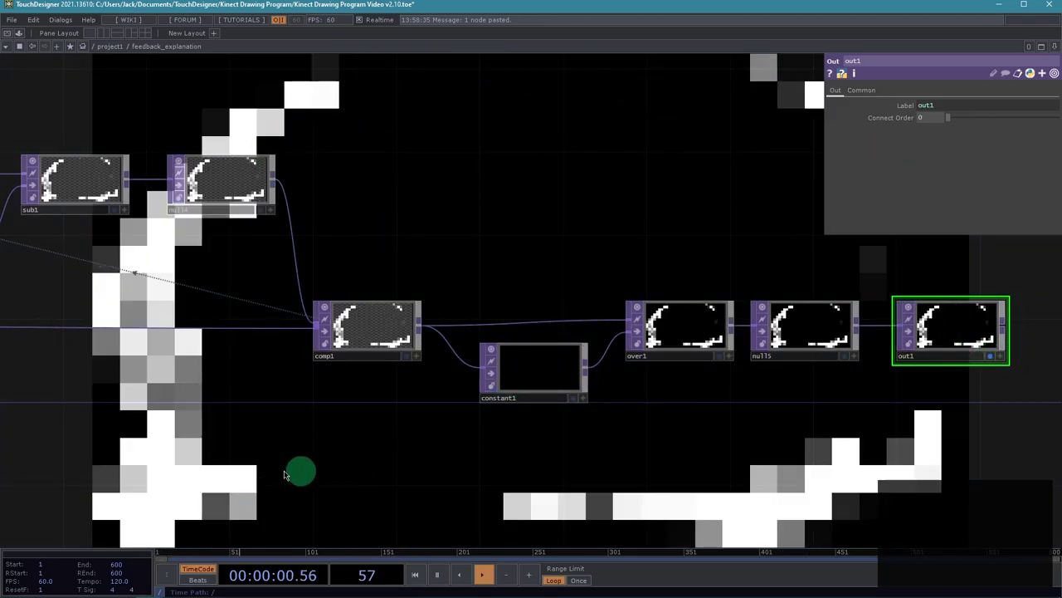
scroll(286, 465, "down", 3)
left_click(725, 397)
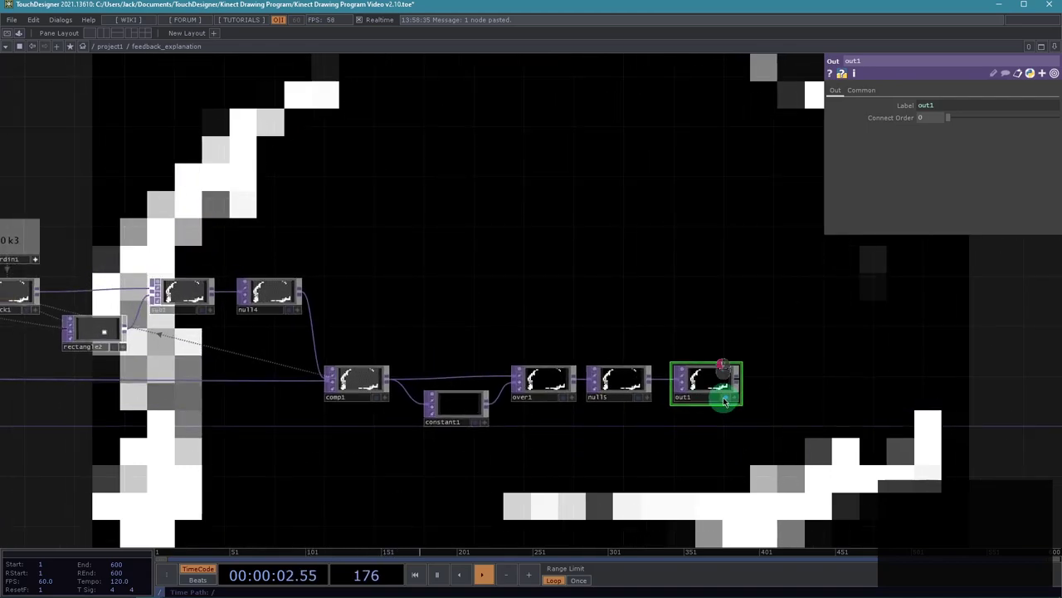
Review the complete feedback_explanation network and go back up to project1
left_click_drag(670, 452, 949, 436)
left_click_drag(383, 449, 524, 453)
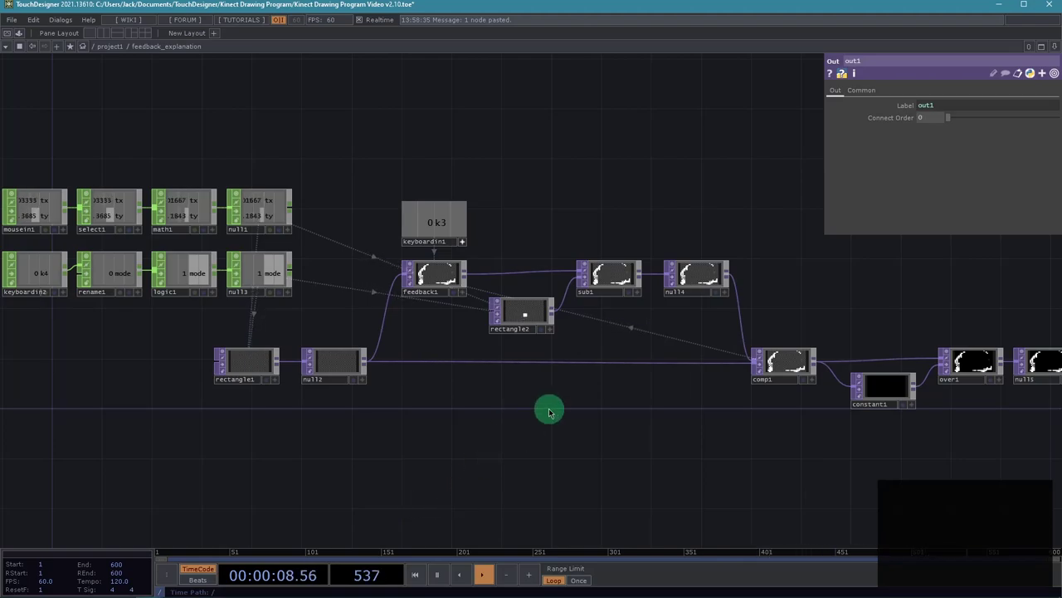
left_click_drag(550, 412, 602, 416)
middle_click_drag(602, 416, 575, 417)
scroll(575, 418, "down", 3)
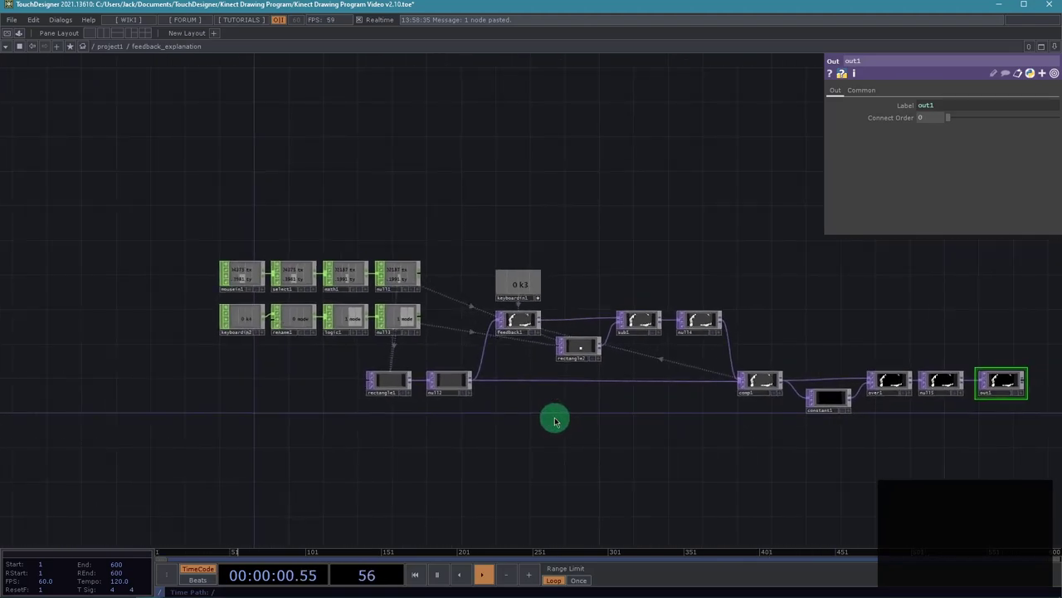
key("u")
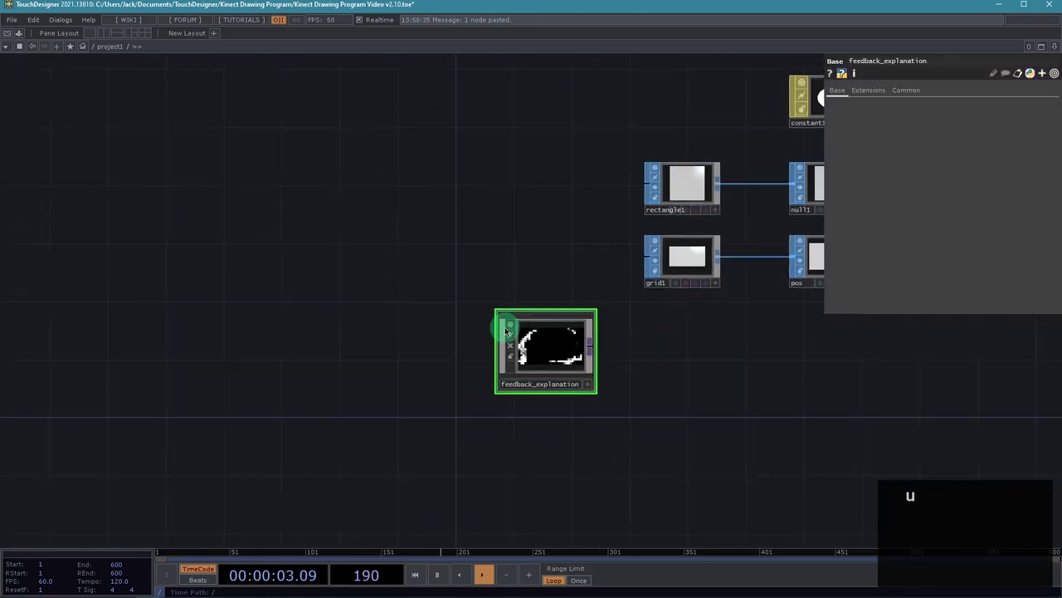
Move the feedback_explanation component out of the main network area to just below kinect_camera
scroll(816, 460, "down", 3)
left_click_drag(704, 449, 515, 468)
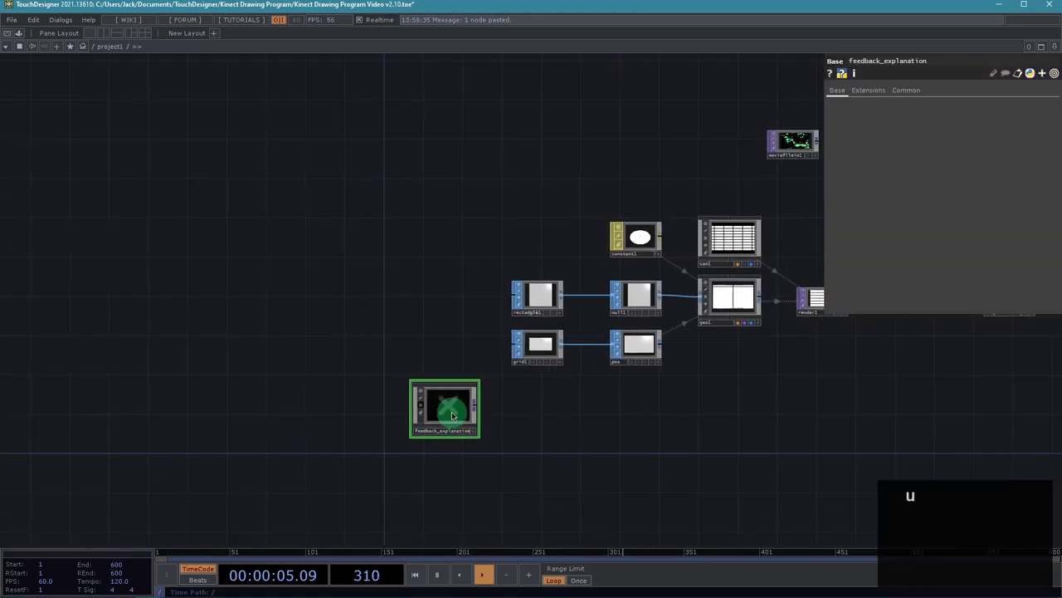
left_click_drag(445, 406, 323, 143)
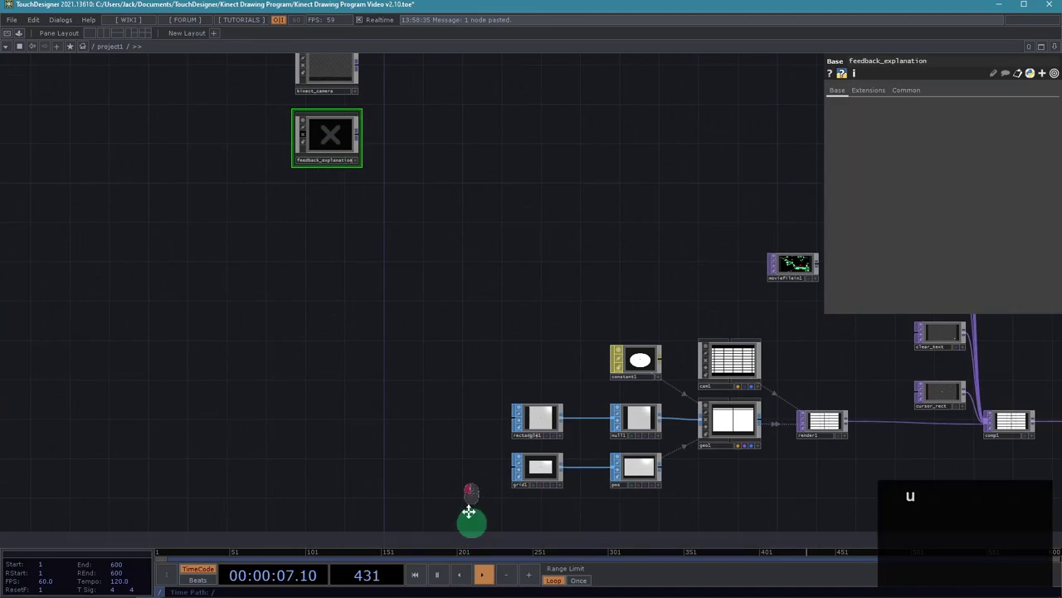
Add a Rectangle TOP in the empty network area below grid1
left_click_drag(470, 509, 467, 390)
key("Tab")
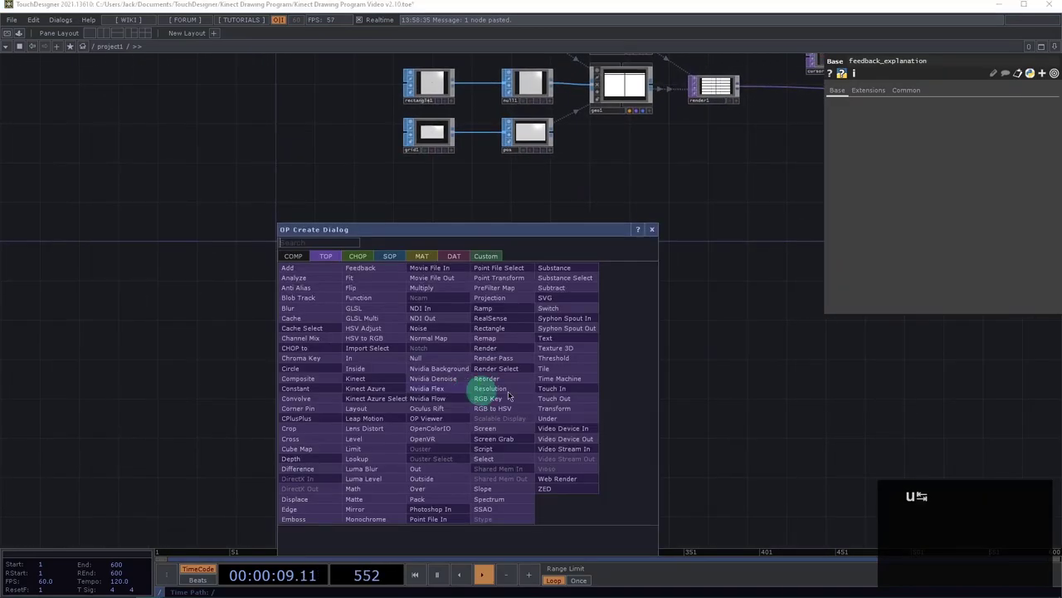
left_click(813, 315)
left_click_drag(308, 338, 540, 308)
key("Tab")
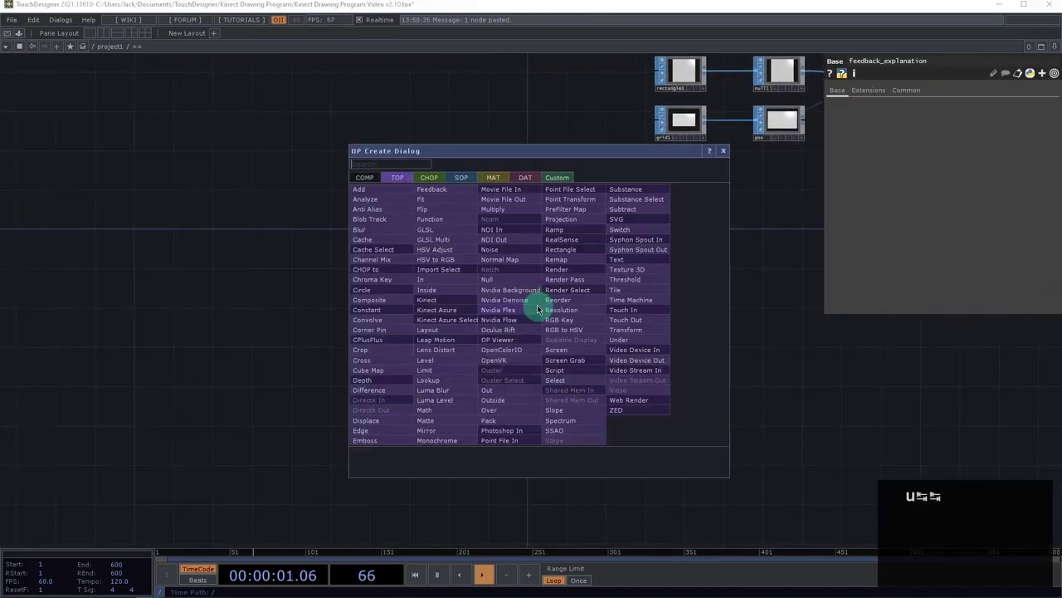
type("rectangle")
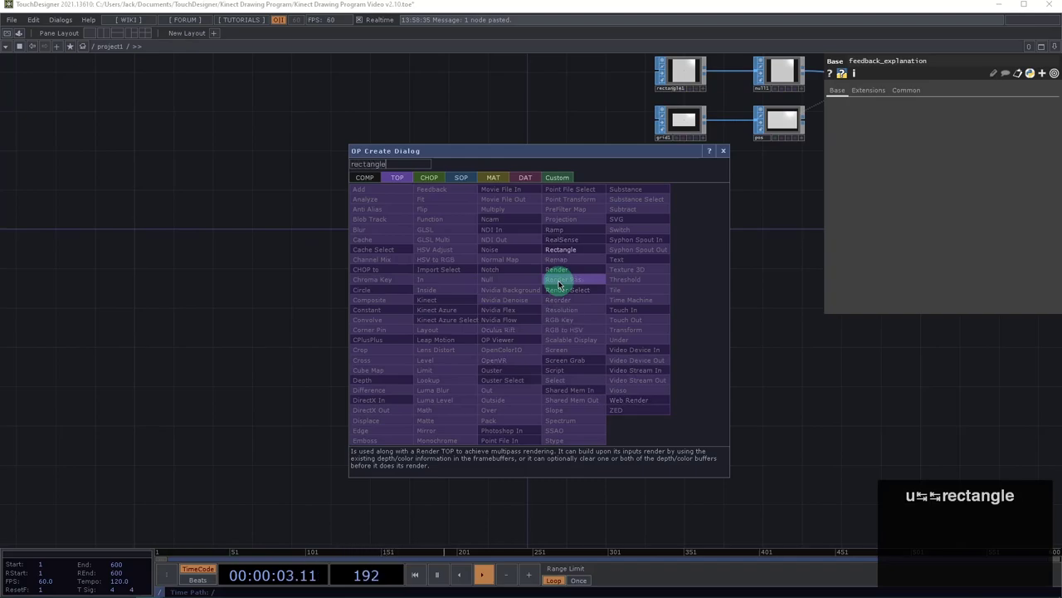
key("Return")
scroll(631, 300, "up", 3)
left_click_drag(698, 242, 517, 338)
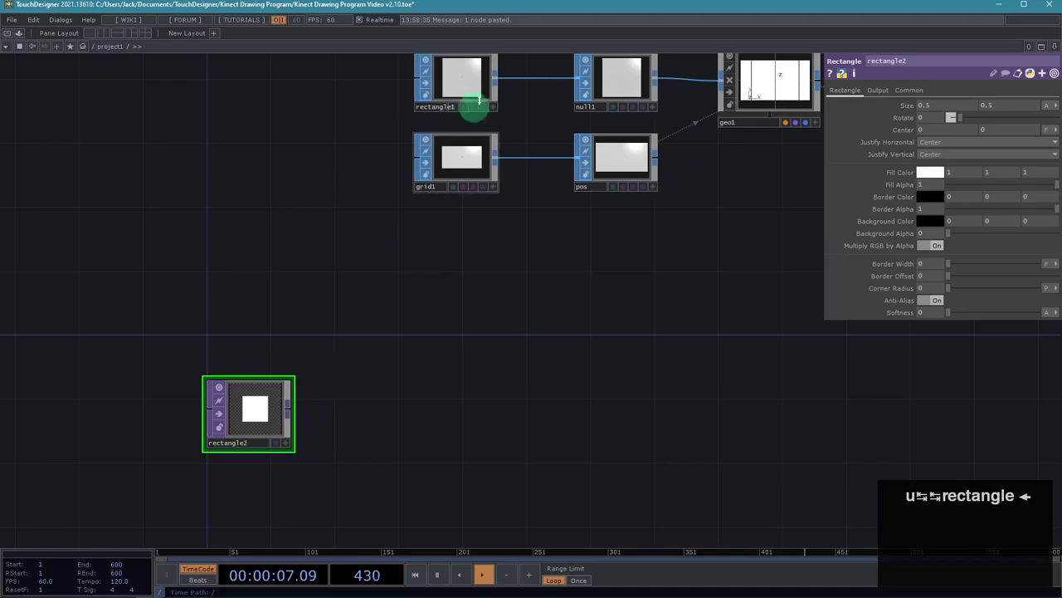
left_click_drag(384, 449, 415, 427)
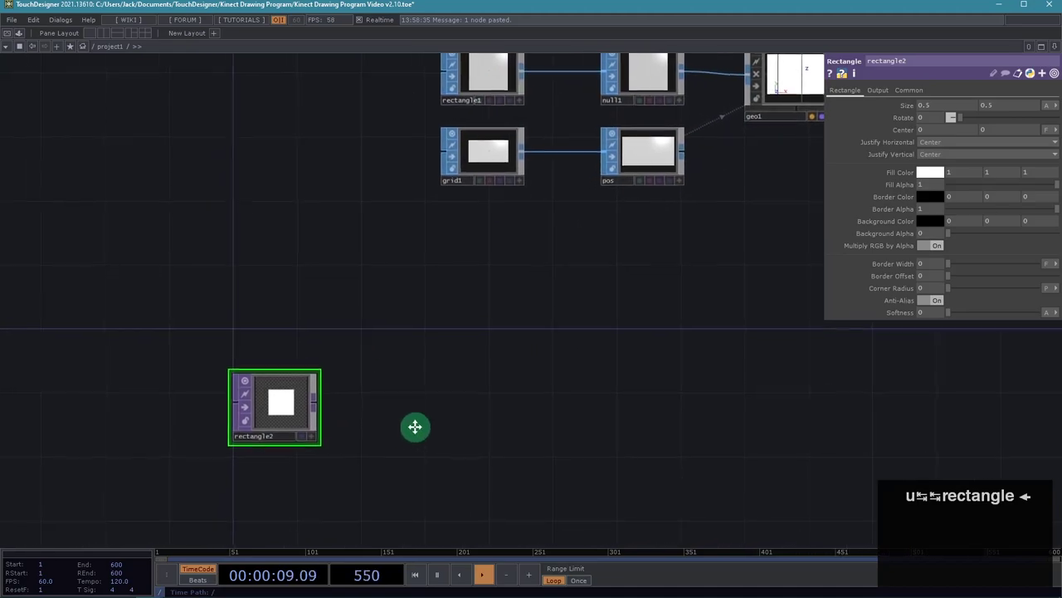
Show the common output parameters of the new Rectangle TOP
left_click(298, 401)
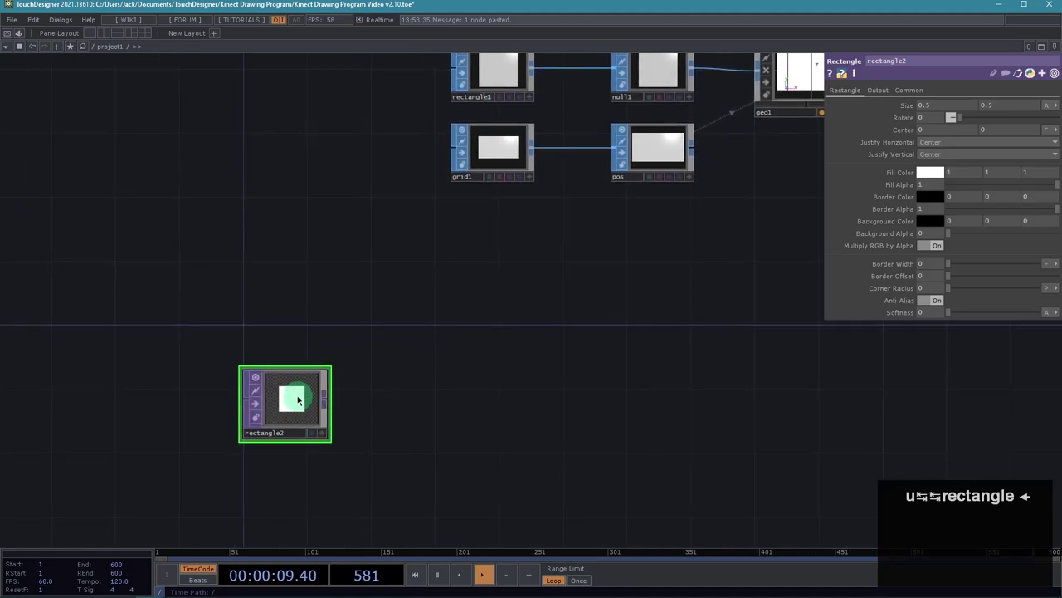
left_click(909, 90)
left_click(390, 386)
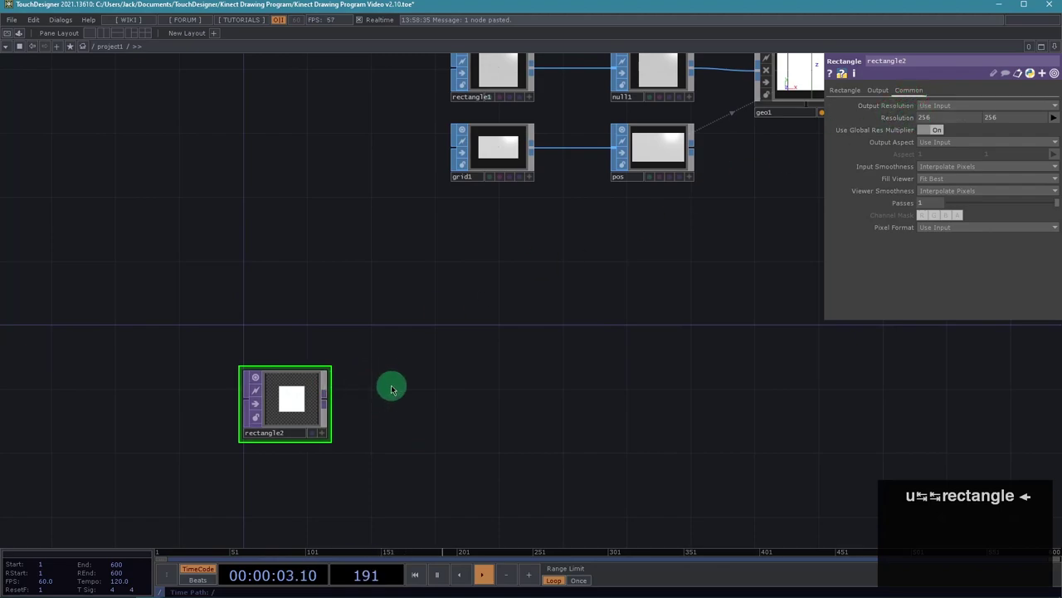
left_click(334, 356)
left_click(282, 415)
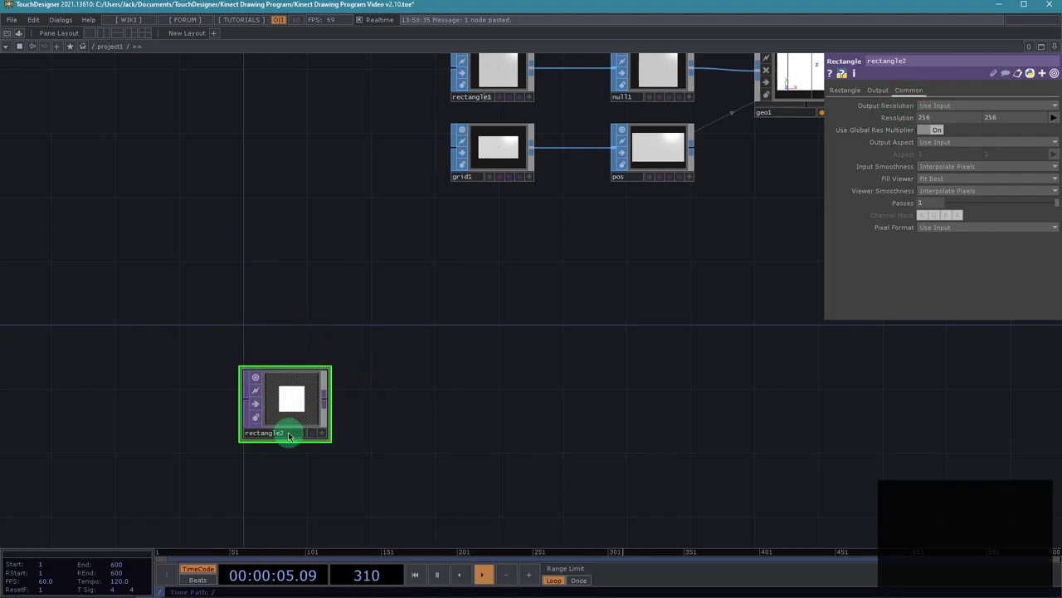
Rename the new Rectangle TOP as draw_rect
left_click(595, 441)
left_click_drag(773, 396, 710, 405)
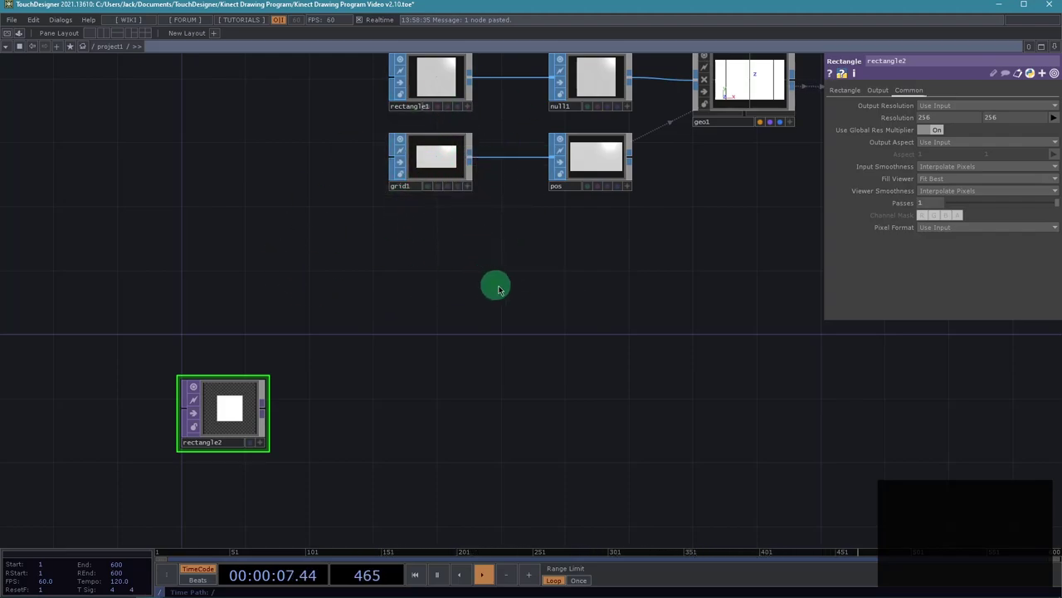
left_click_drag(532, 292, 515, 284)
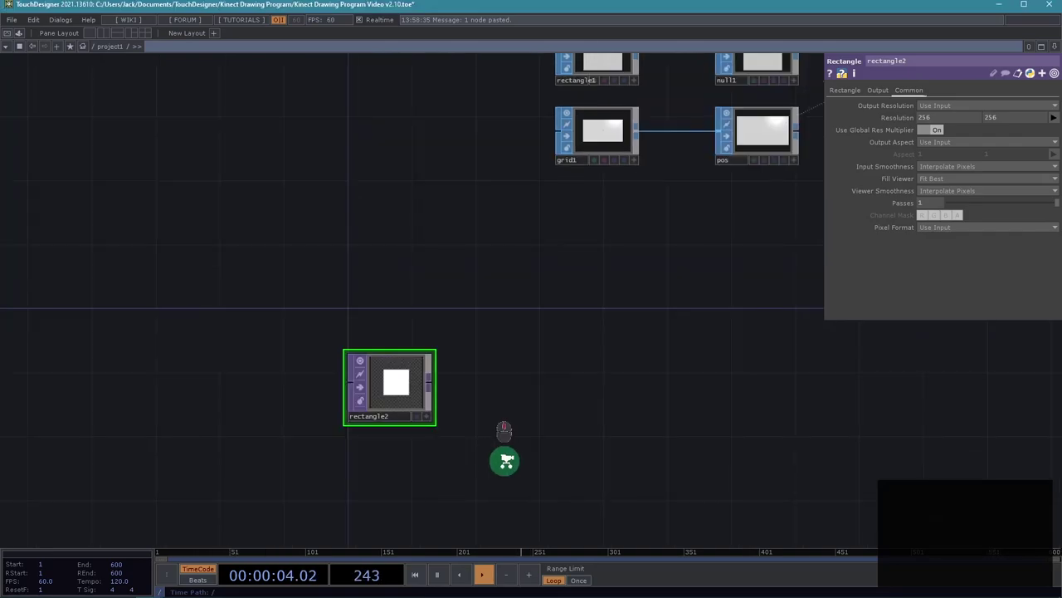
scroll(505, 462, "up", 3)
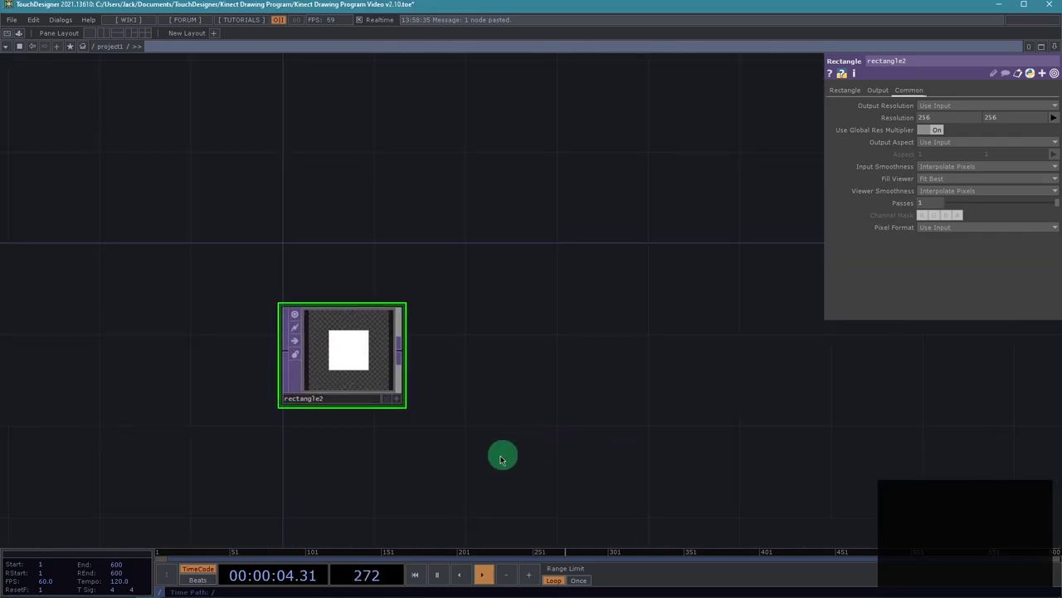
left_click(325, 397)
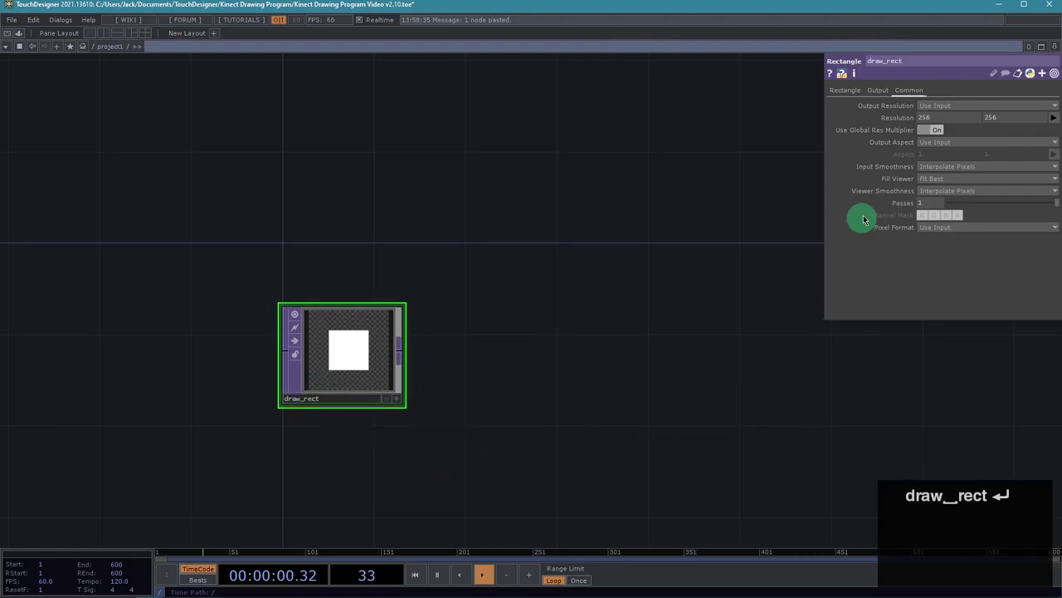
Set draw_rect's resolution width to the expression op('grid1').par.cols
left_click(888, 117)
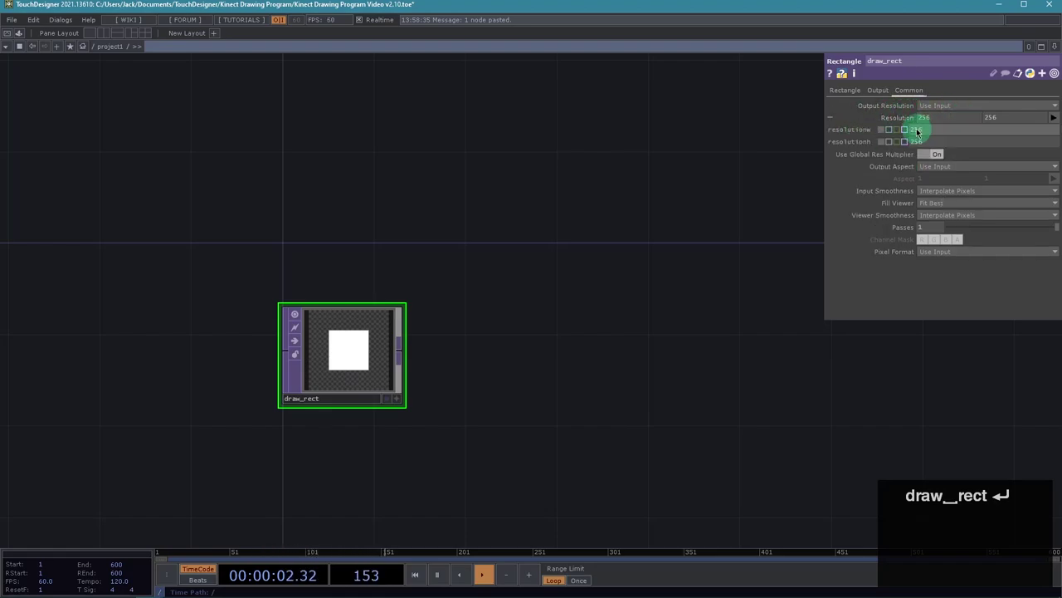
key("BackSpace")
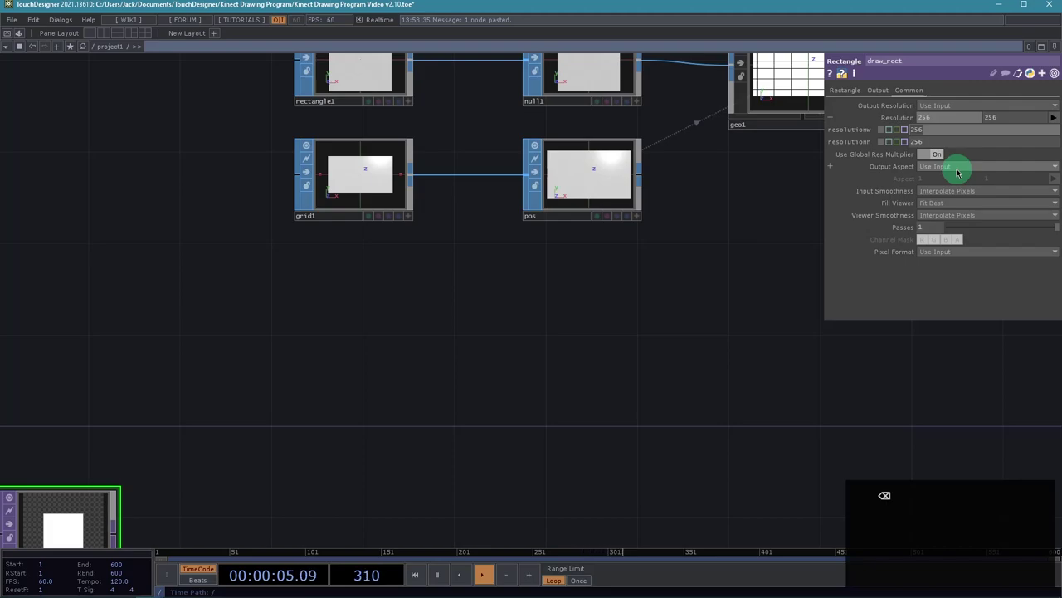
type("op(")
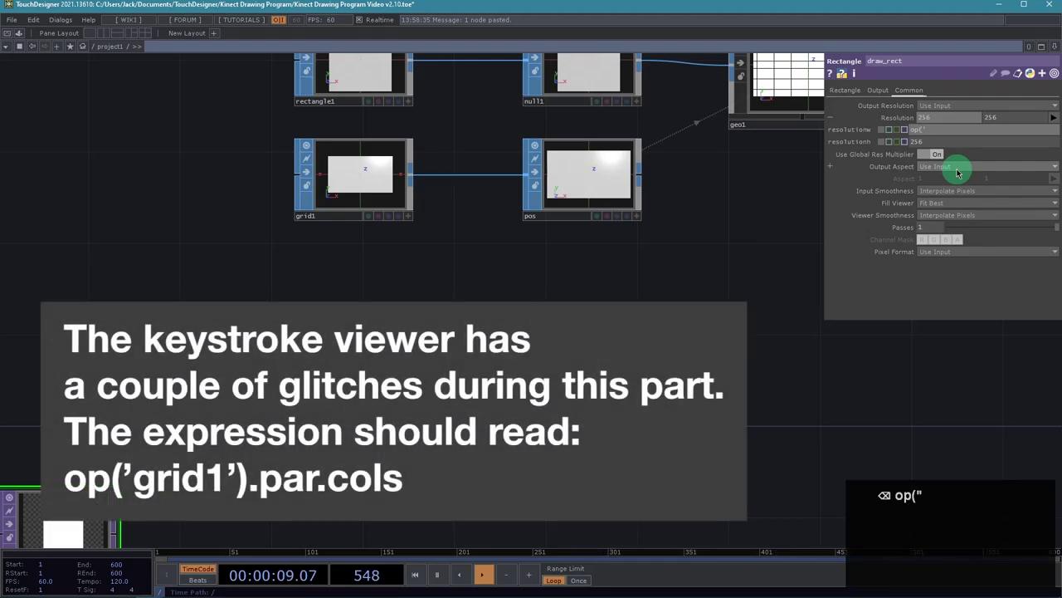
type("').par.cols")
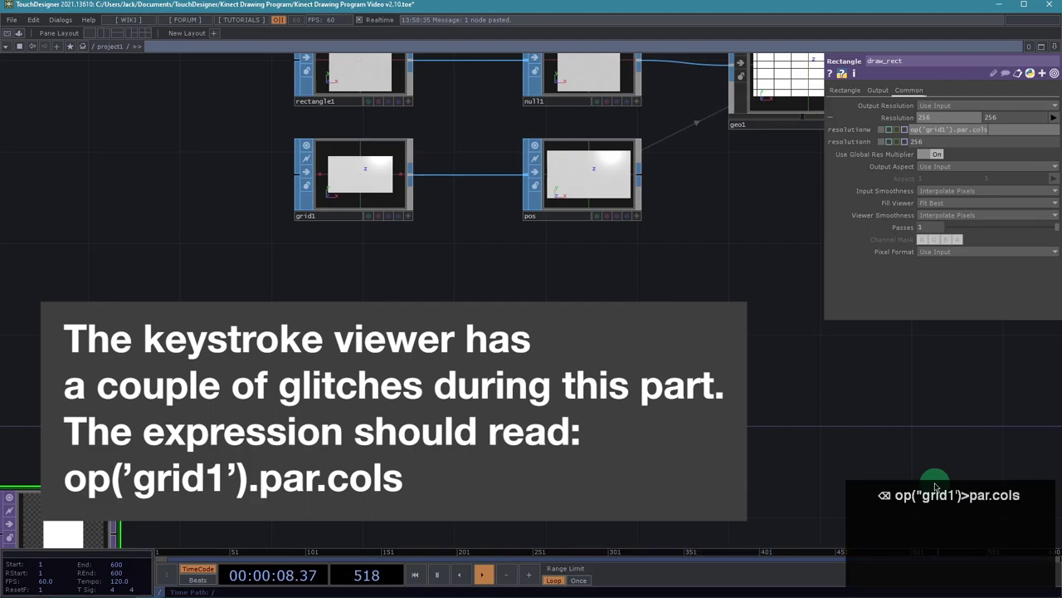
key("Return")
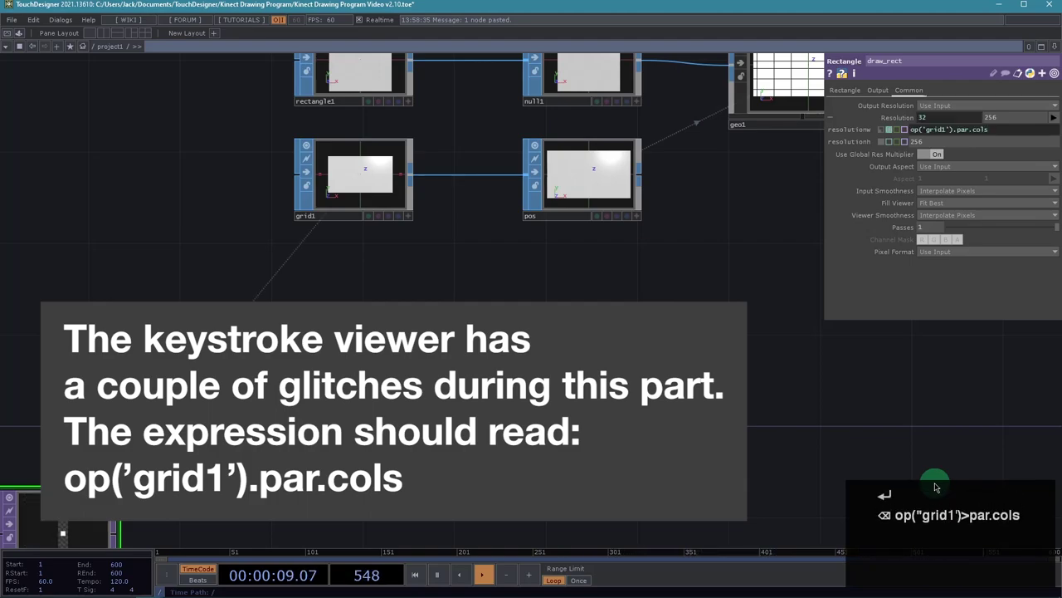
Copy draw_rect's width resolution expression to the height resolution and change it to op('grid1').par.rows
left_click_drag(999, 129, 899, 134)
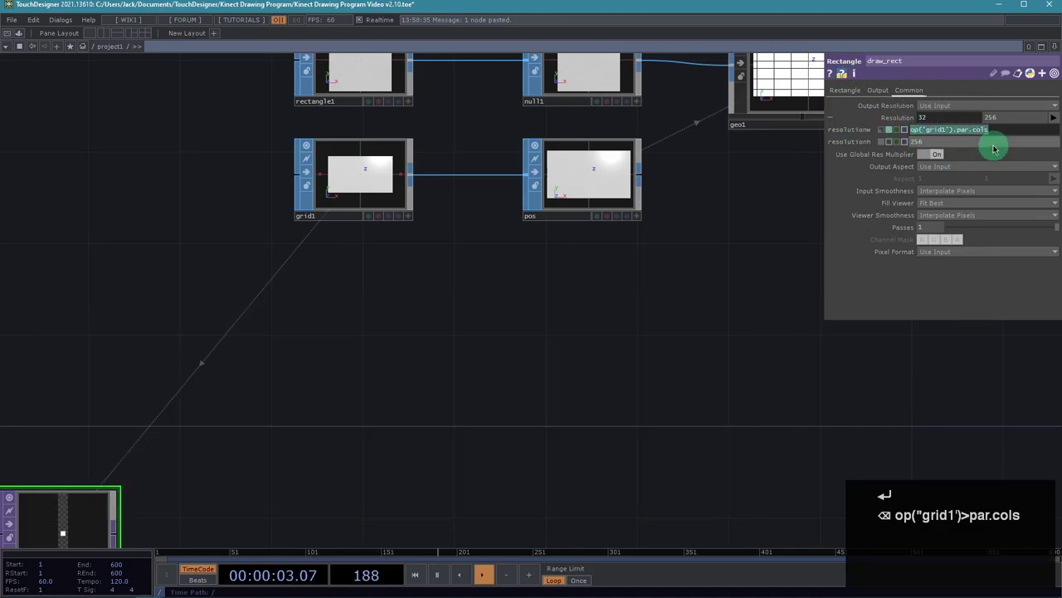
key("ctrl+c")
left_click(947, 145)
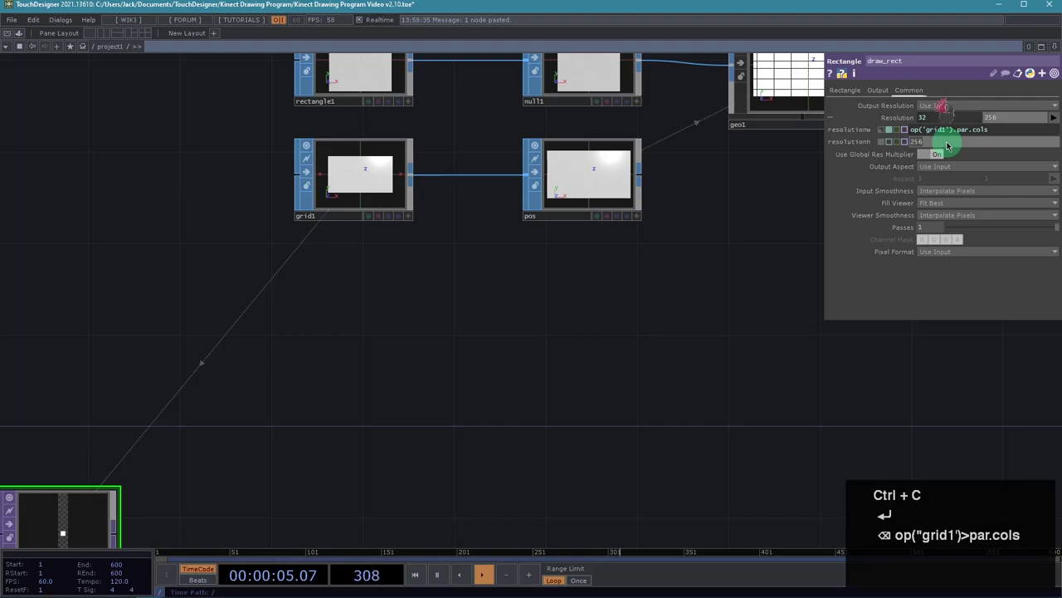
key("ctrl+v")
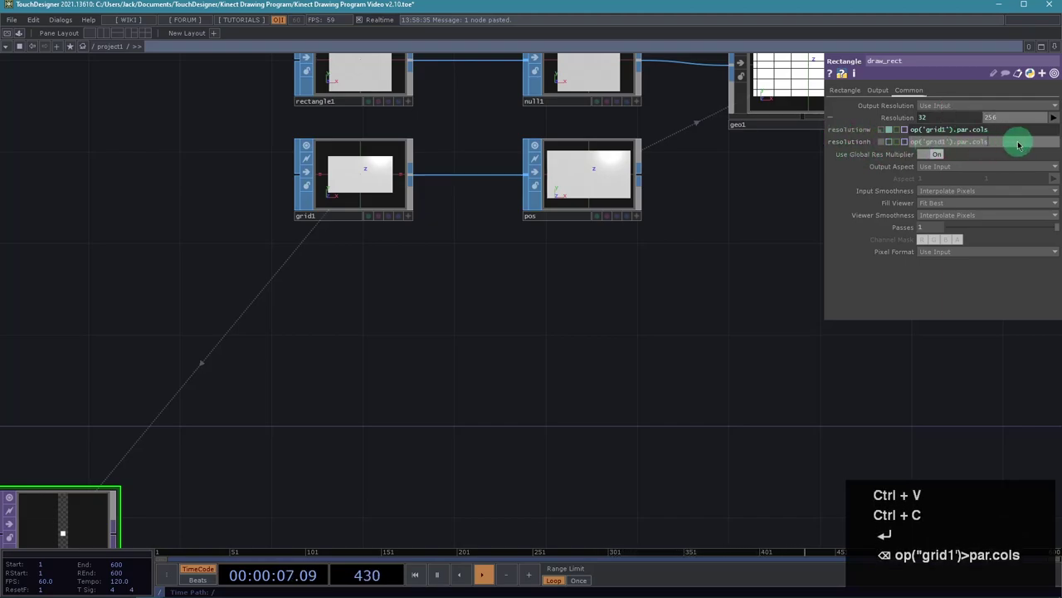
key("BackSpace")
key("BackSpace")
key("BackSpace")
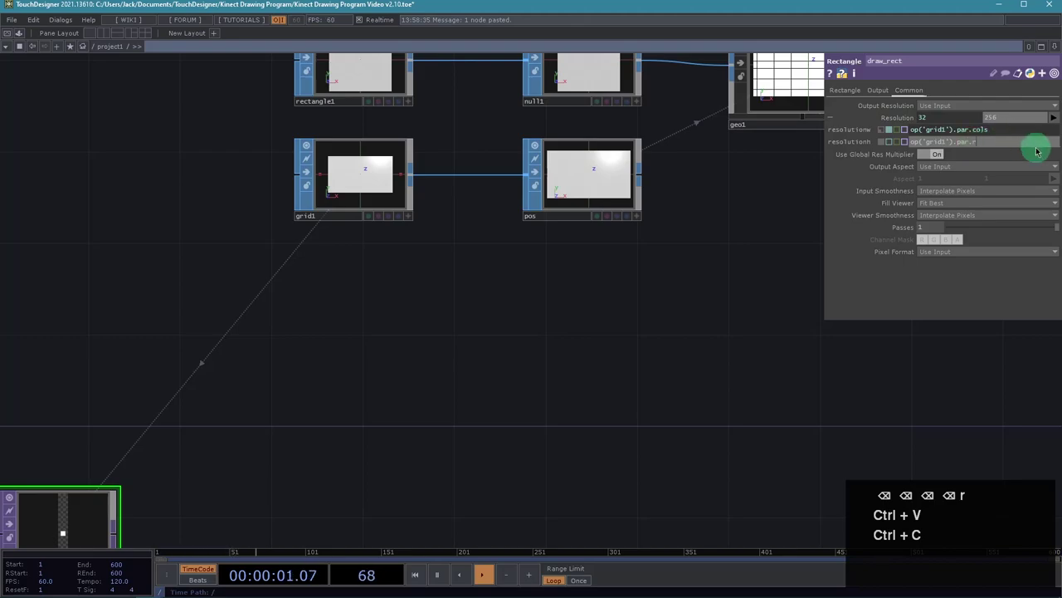
key("Return")
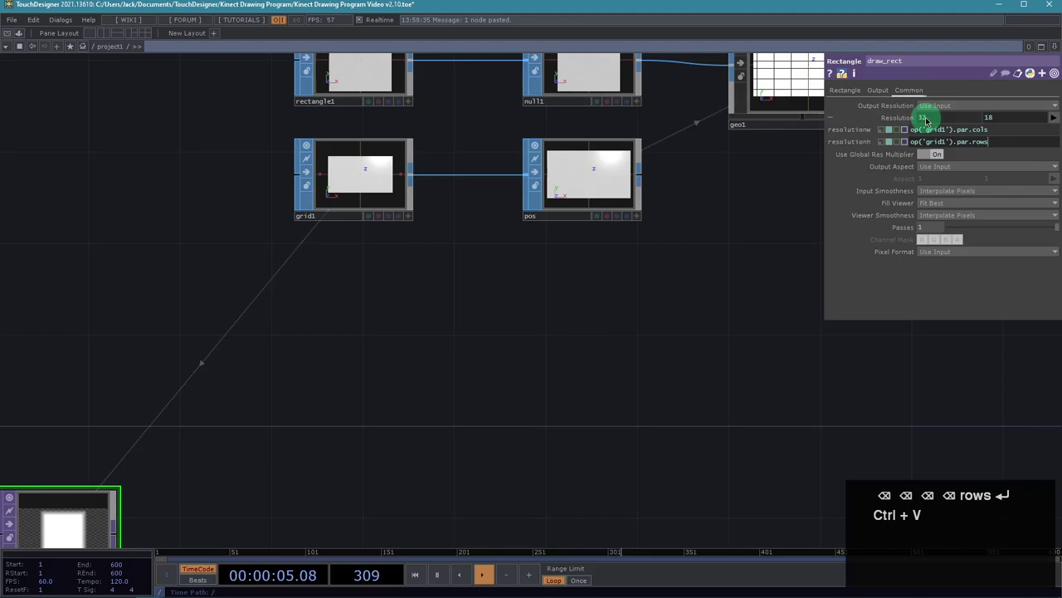
Set both Input Smoothness and Viewer Smoothness of draw_rect to Nearest Pixel
left_click_drag(450, 448, 780, 284)
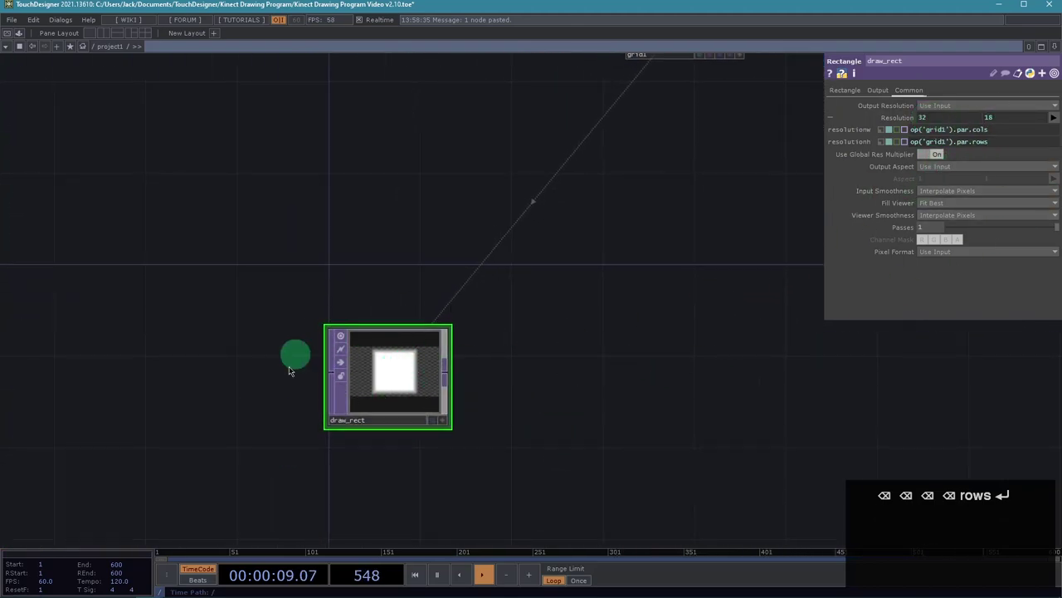
scroll(598, 381, "up", 3)
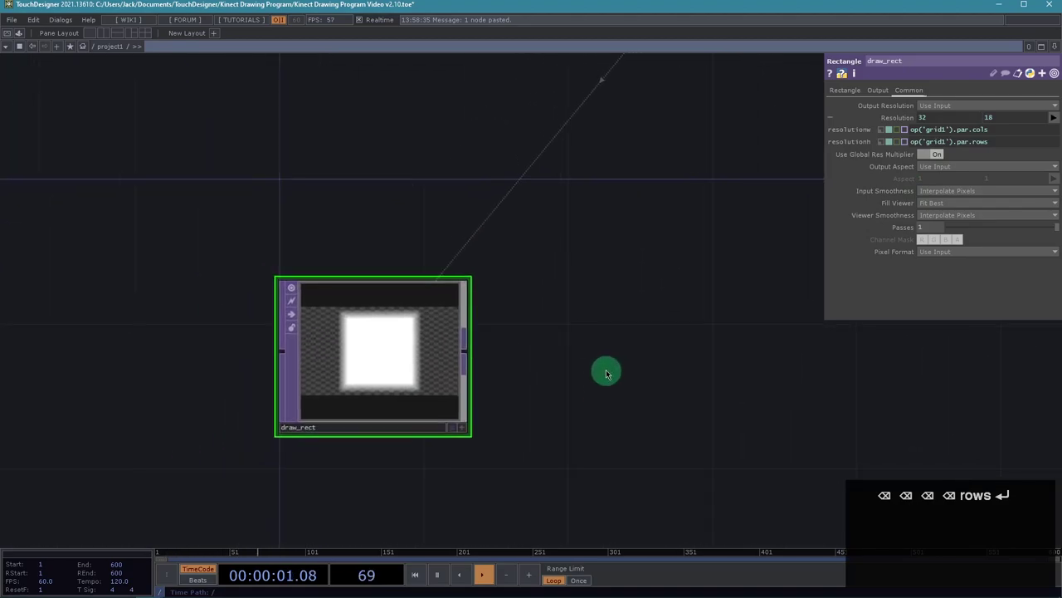
left_click(967, 197)
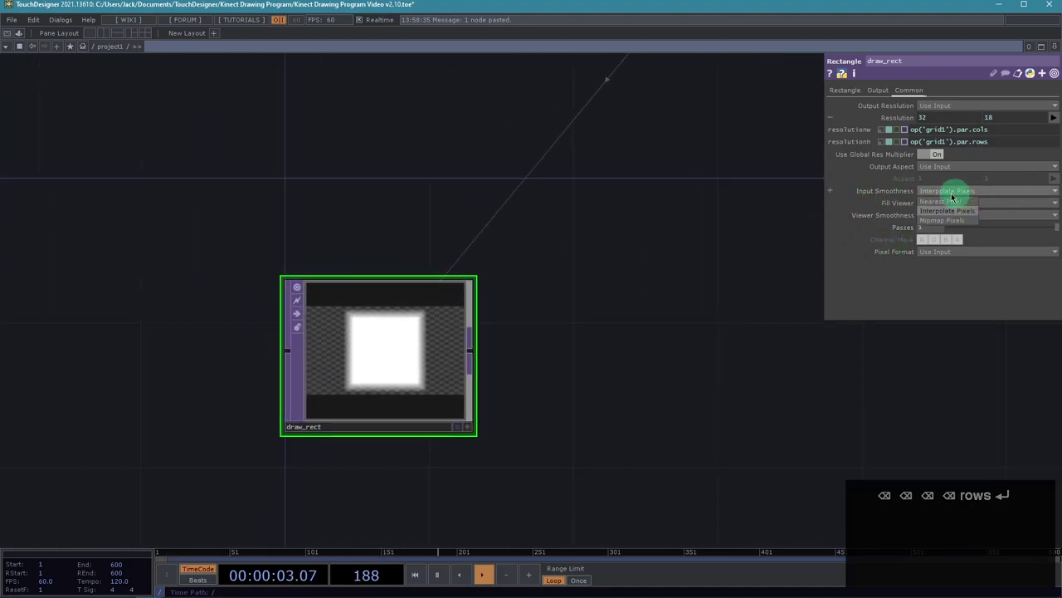
left_click(949, 201)
left_click(931, 217)
left_click(937, 226)
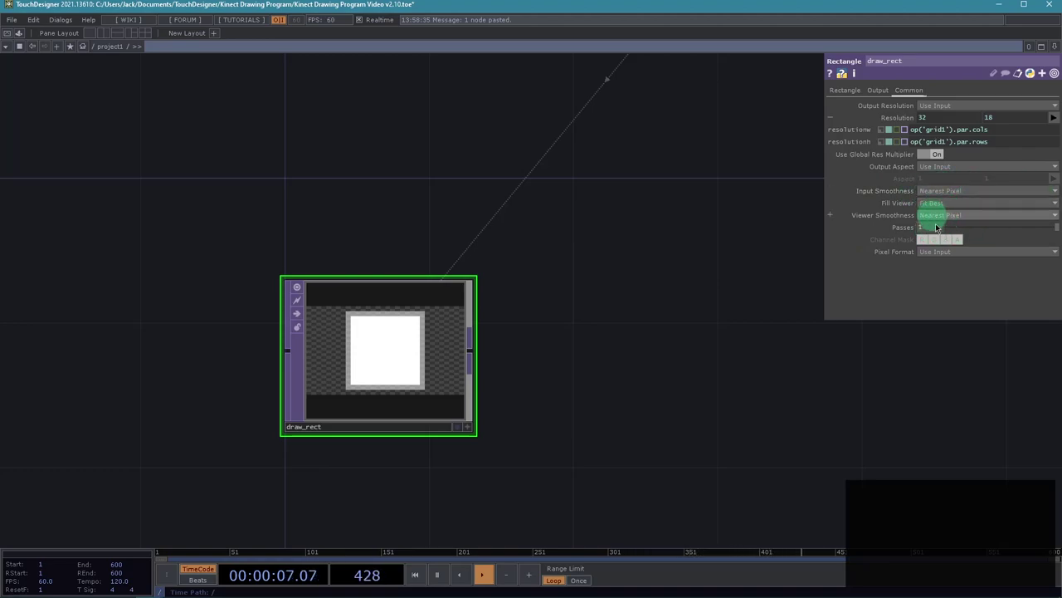
Switch draw_rect's size unit to pixels and set the rectangle's size to 2 by 2
scroll(664, 299, "down", 5)
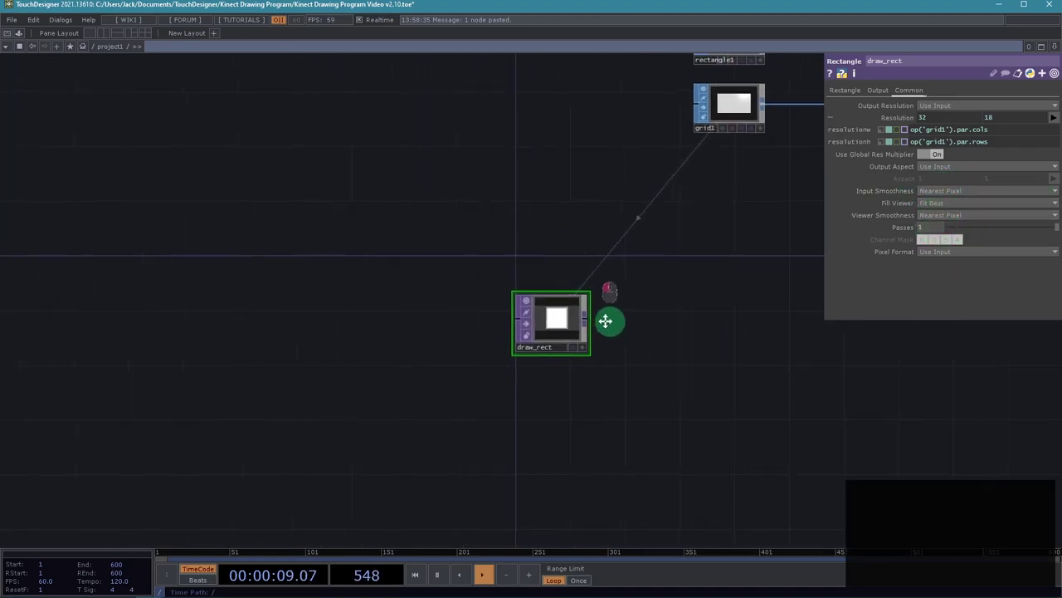
left_click_drag(605, 322, 516, 326)
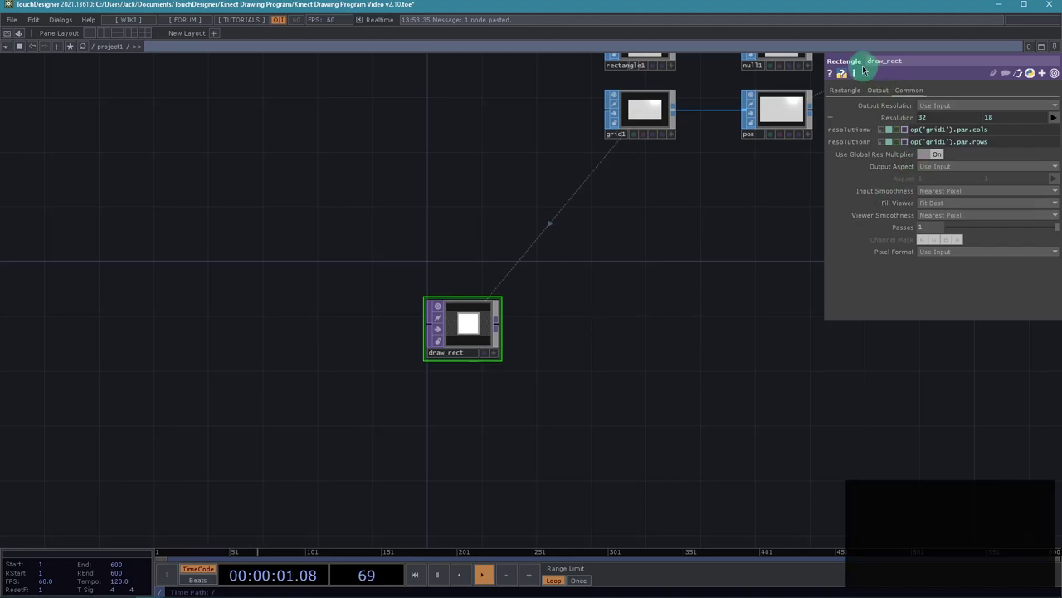
left_click(845, 90)
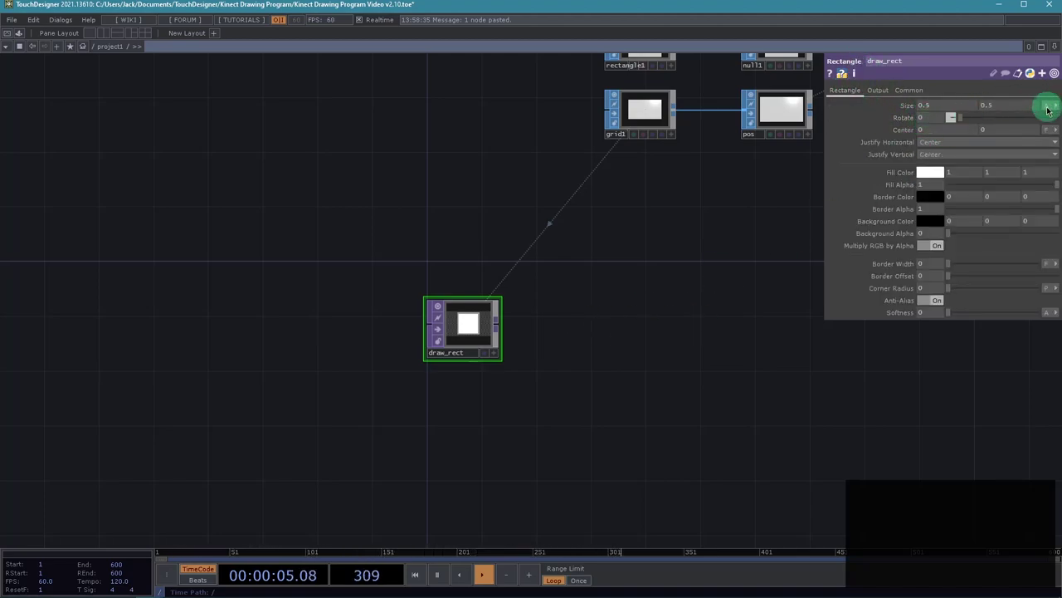
left_click_drag(1048, 111, 1019, 122)
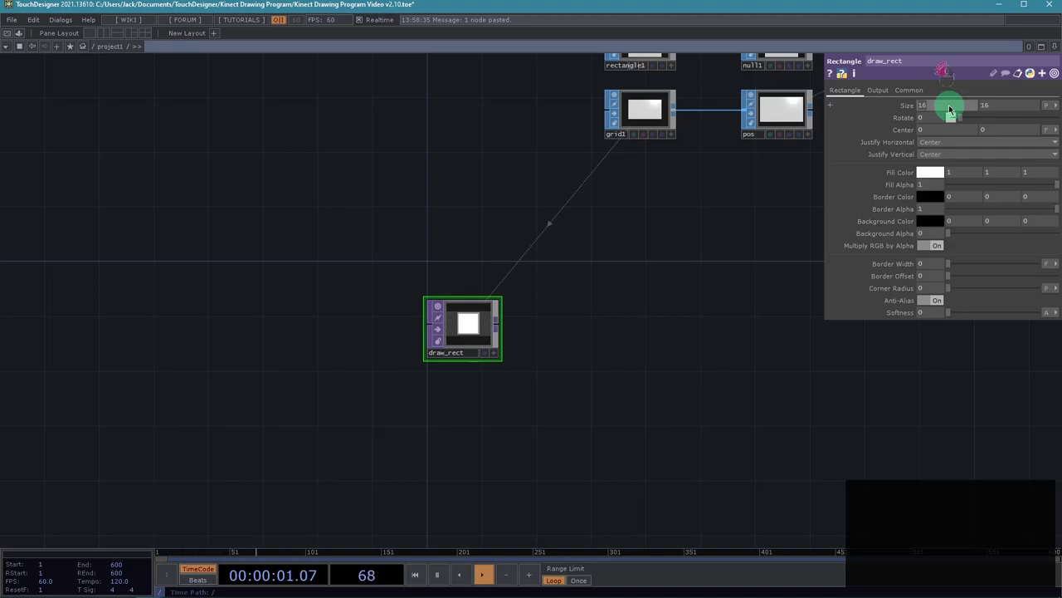
key("Tab")
type("2")
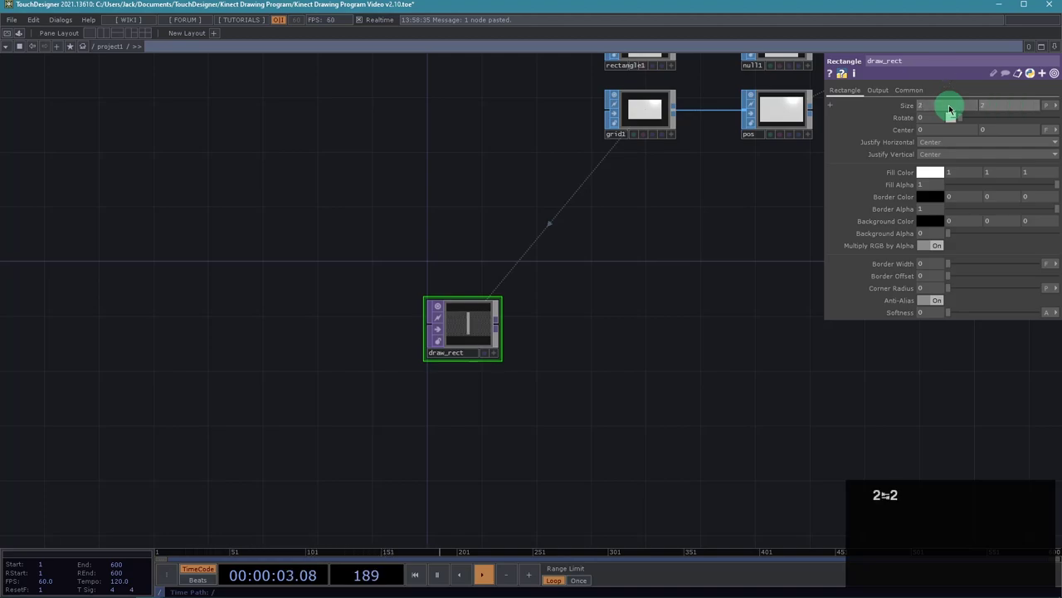
scroll(594, 335, "up", 5)
left_click_drag(443, 358, 776, 384)
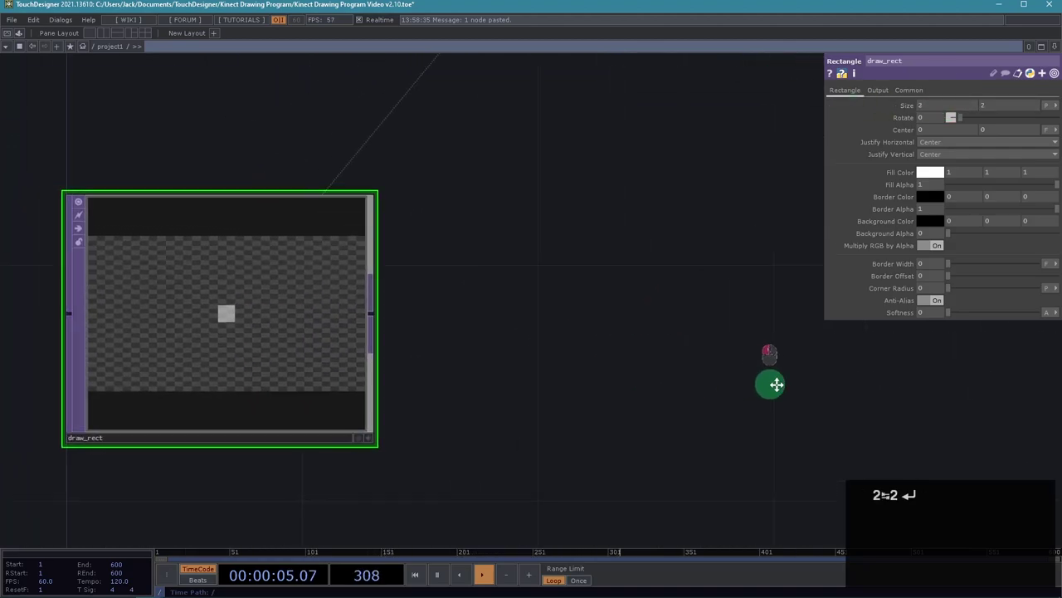
scroll(451, 344, "down", 3)
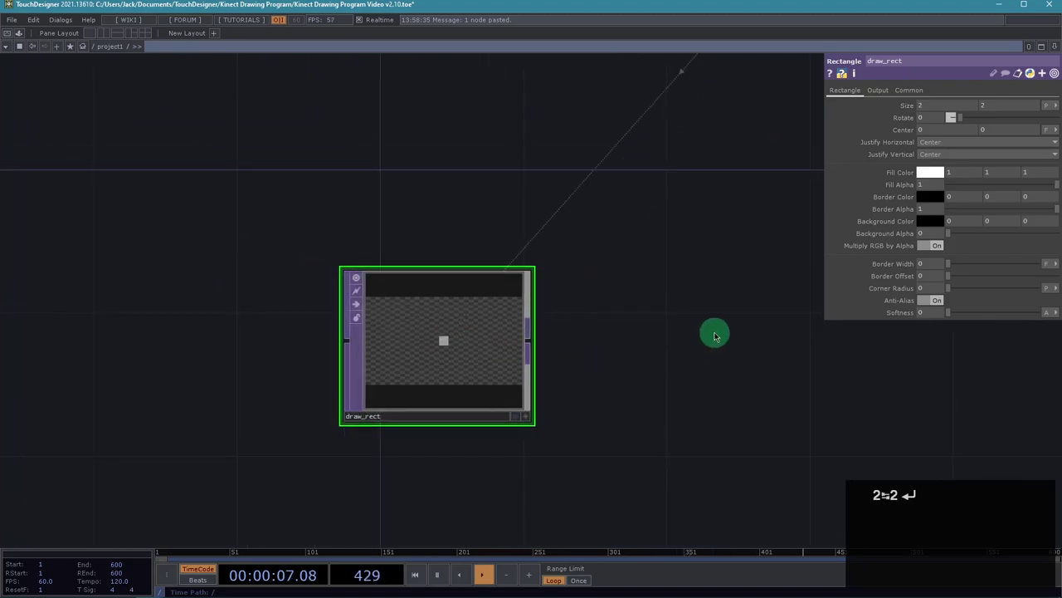
Add a Null TOP after draw_rect and reduce the draw_rect node's height to match it
scroll(730, 328, "down", 3)
left_click_drag(728, 329, 571, 310)
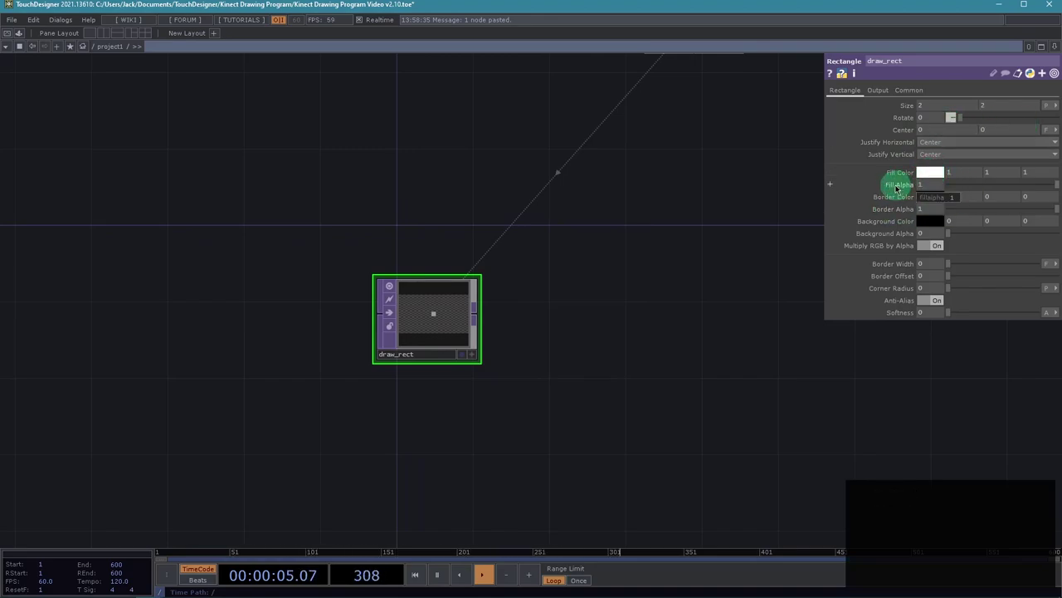
left_click_drag(600, 331, 506, 337)
scroll(507, 346, "down", 3)
scroll(459, 352, "down", 1)
left_click_drag(424, 353, 518, 335)
scroll(517, 334, "down", 2)
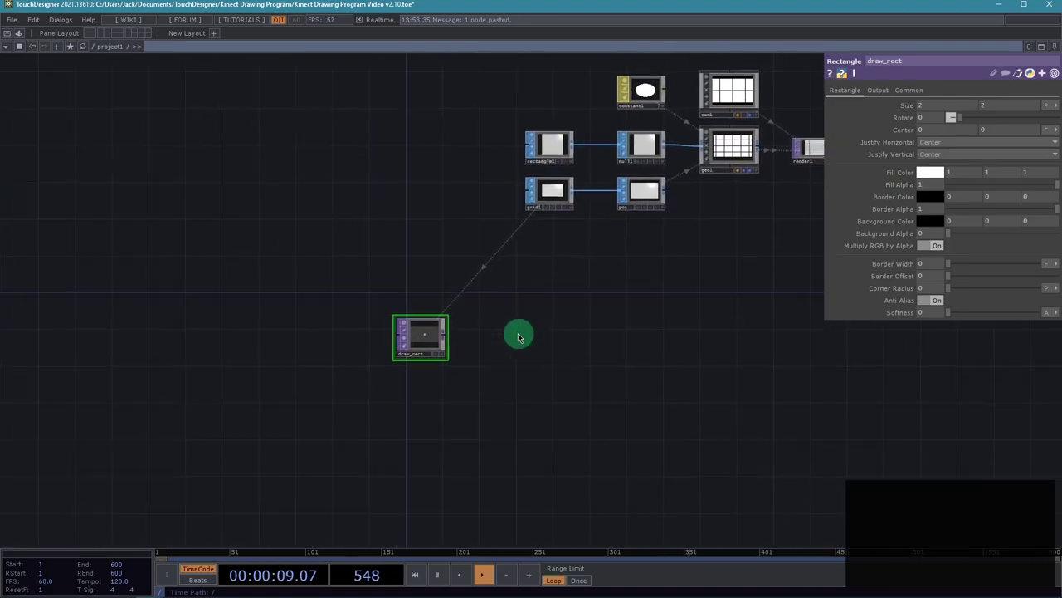
scroll(531, 344, "up", 2)
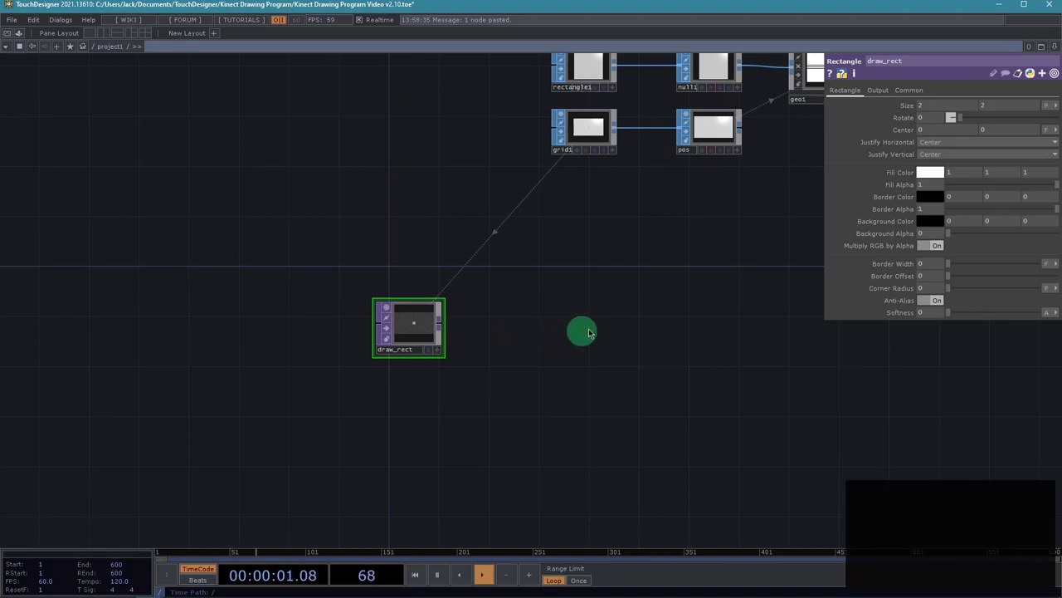
key("alt+n")
left_click(495, 325)
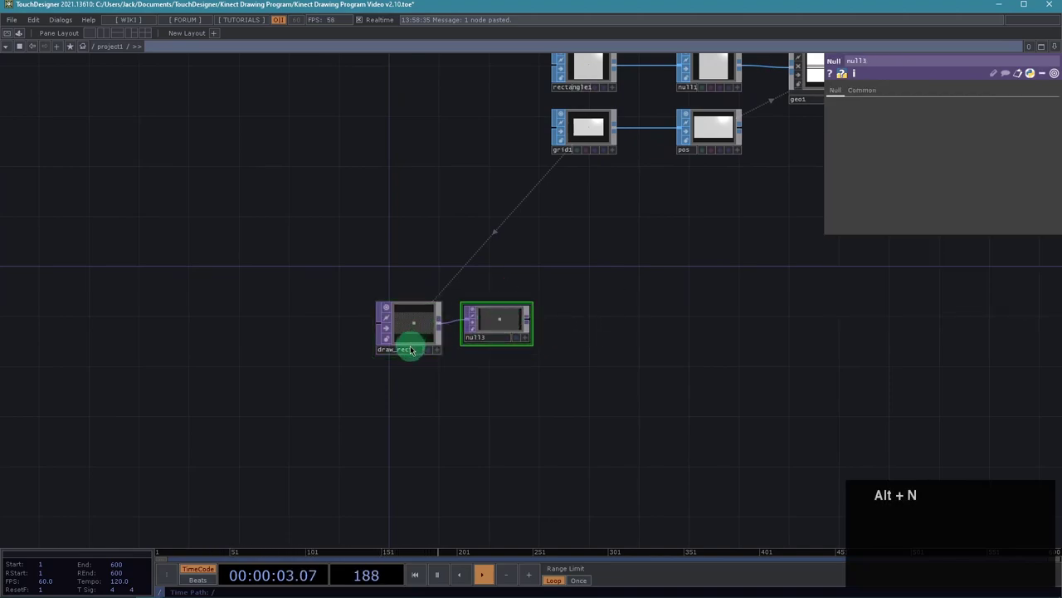
mouse_move(410, 351)
left_mouse_down()
mouse_move(420, 358)
mouse_move(412, 320)
left_mouse_up()
Create a Feedback TOP fed by null3 and place it above and beyond that node
scroll(631, 332, "up", 2)
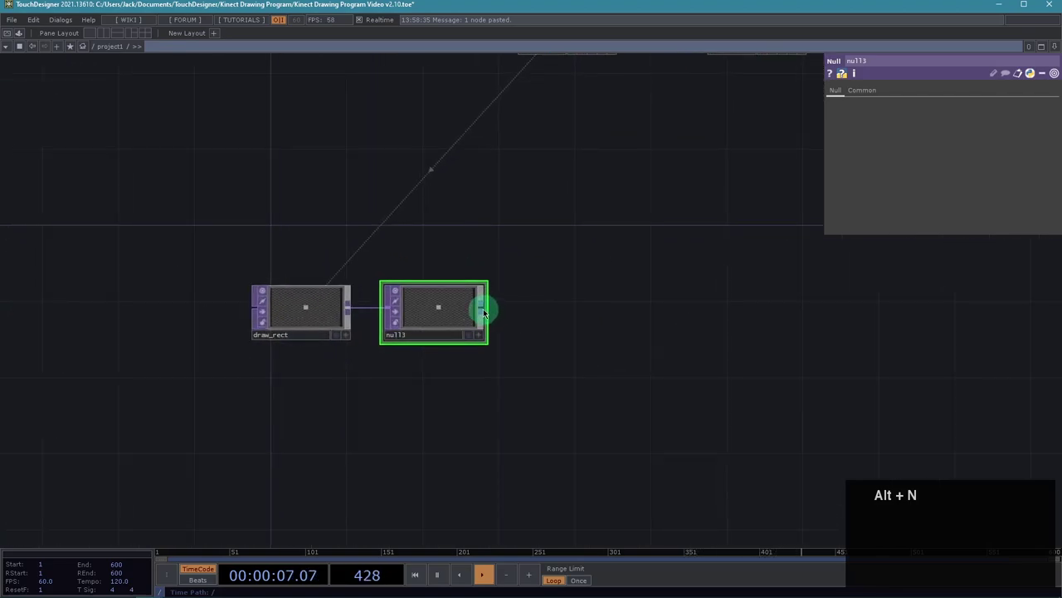
right_click(485, 310)
left_click(375, 187)
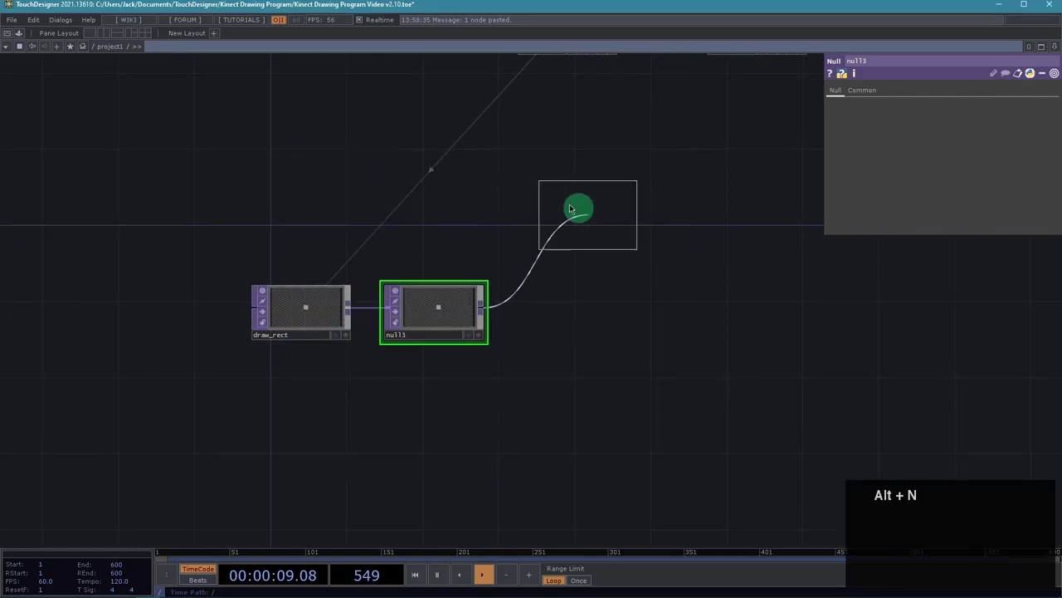
left_click(563, 197)
Add a Subtract TOP fed by feedback1, followed by a Null TOP on the Subtract output
left_click_drag(647, 291, 467, 313)
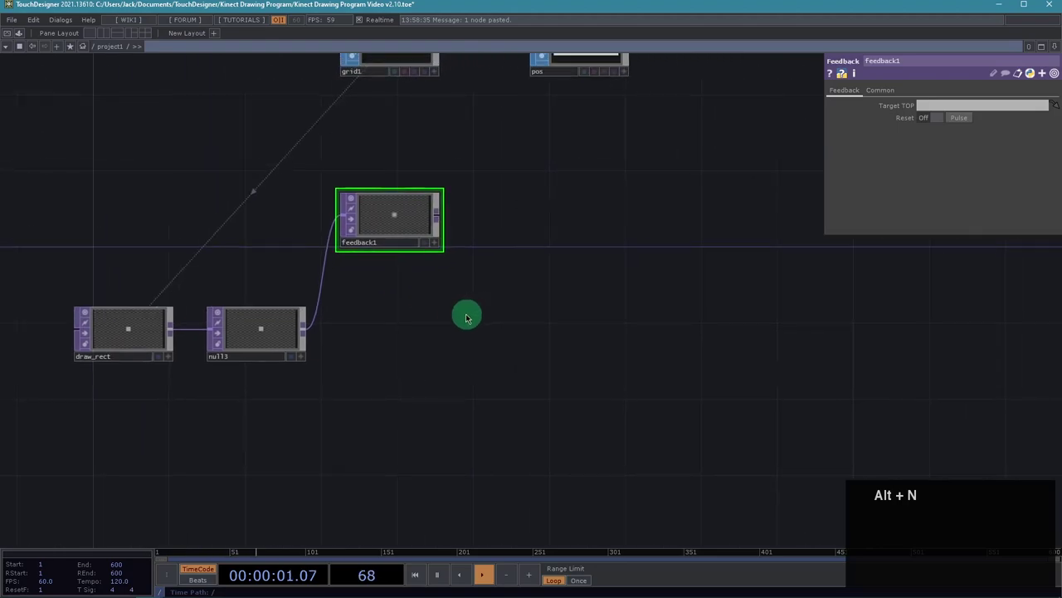
right_click(433, 213)
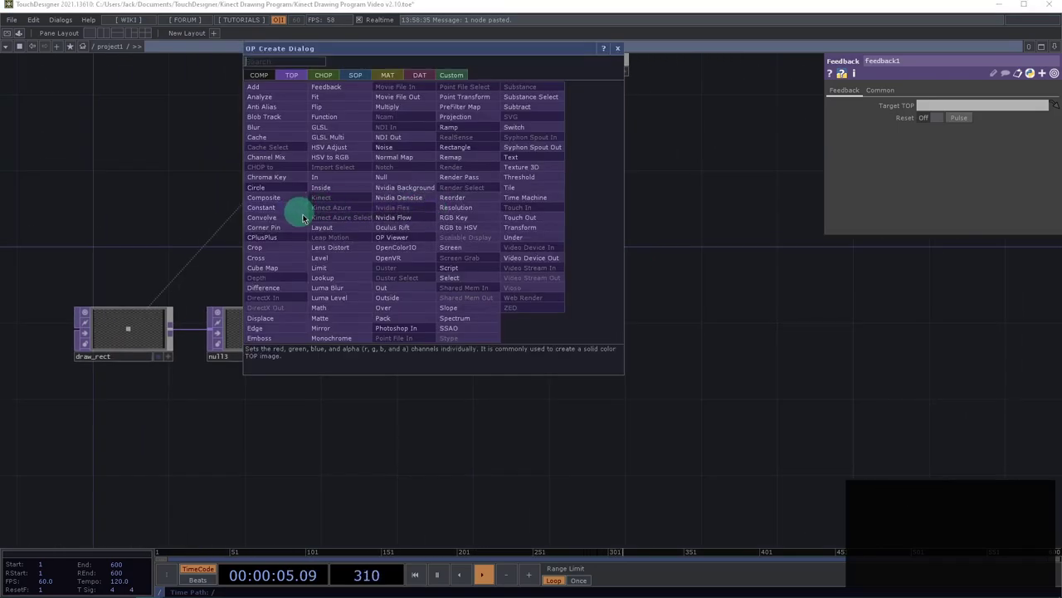
left_click(522, 107)
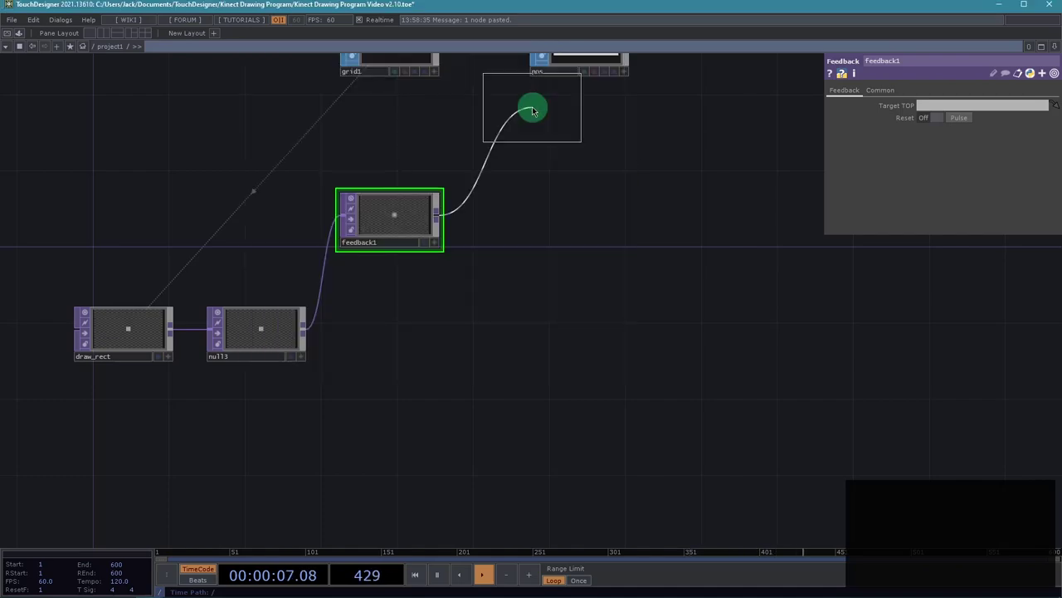
left_click(623, 226)
left_click_drag(478, 310, 288, 302)
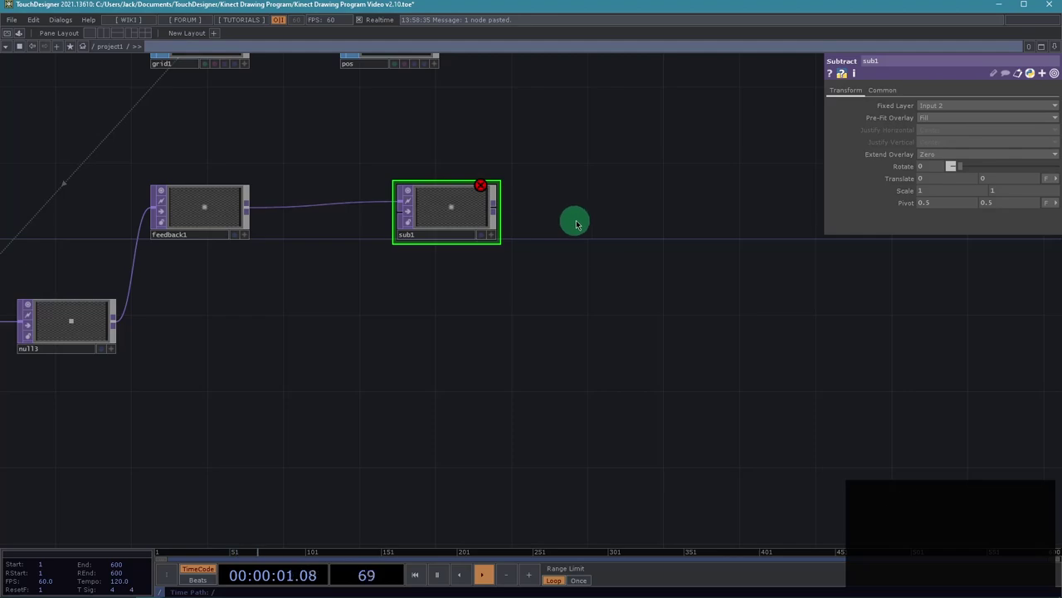
key("alt+n")
left_click(603, 210)
Create a Composite TOP fed by null4 and connect null3 as its second input
left_click_drag(671, 278, 664, 277)
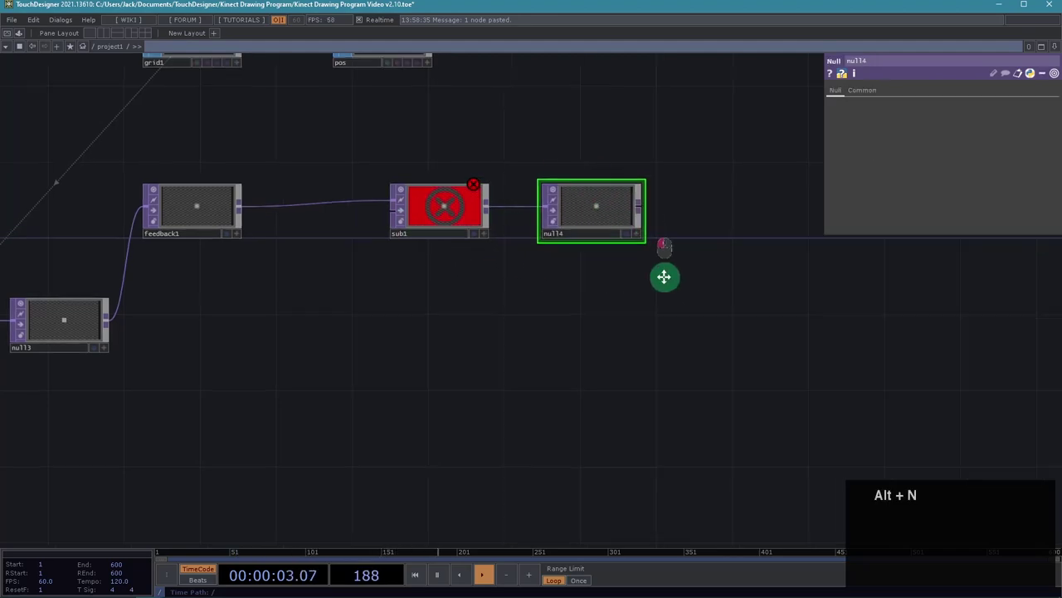
left_click(623, 203)
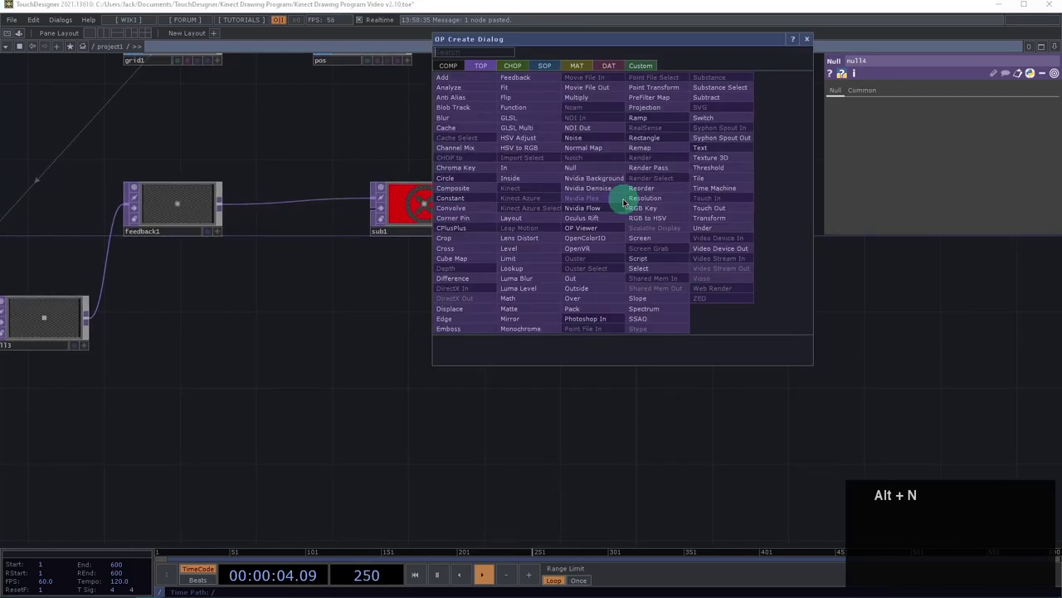
left_click(479, 187)
left_click(723, 320)
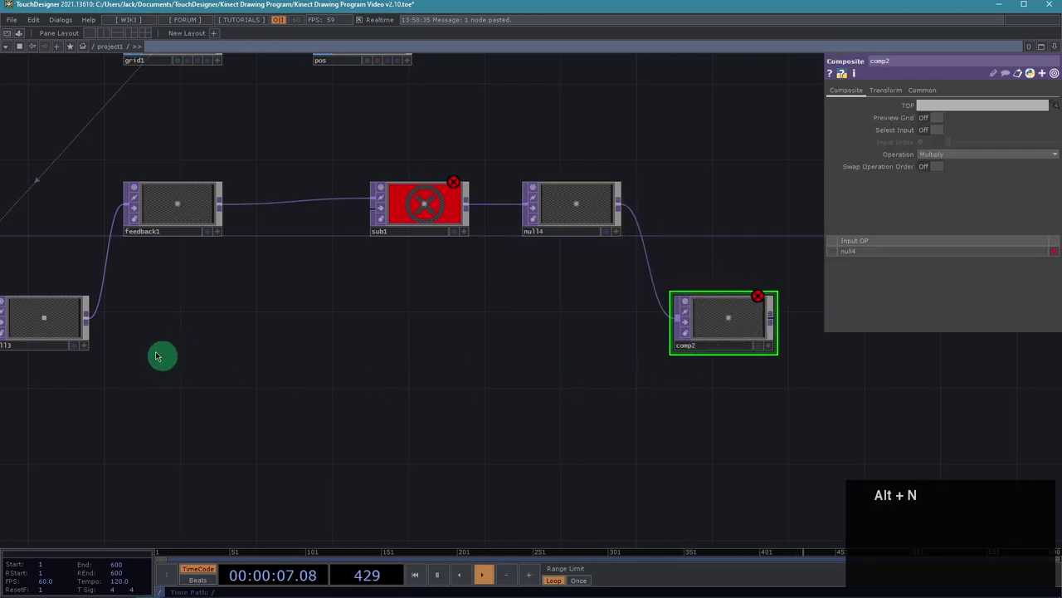
left_click_drag(88, 320, 240, 346)
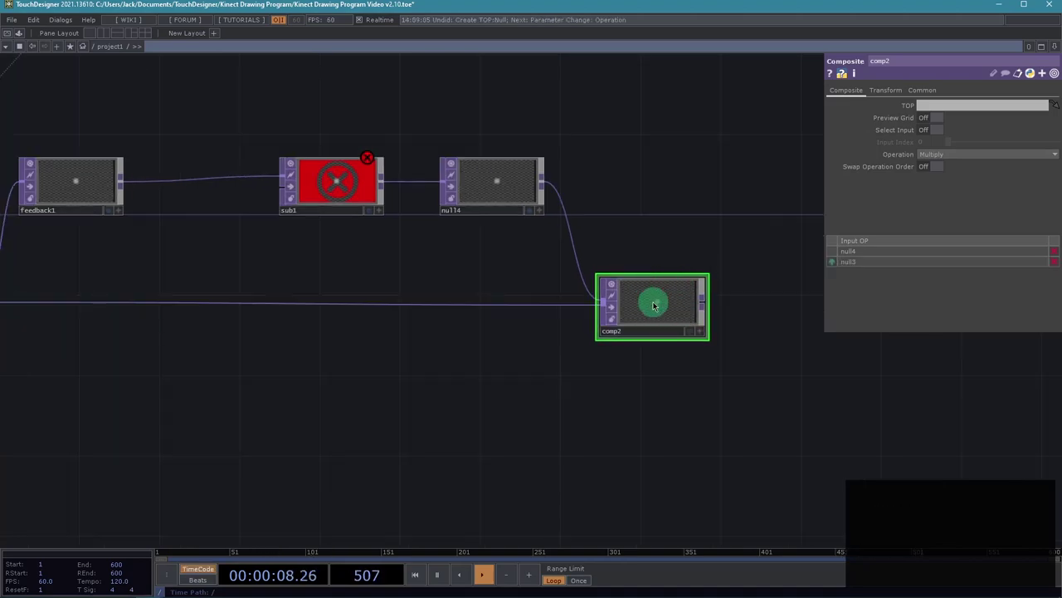
Set the operation of the comp2 Composite TOP to Brightest
left_click_drag(606, 419, 609, 465)
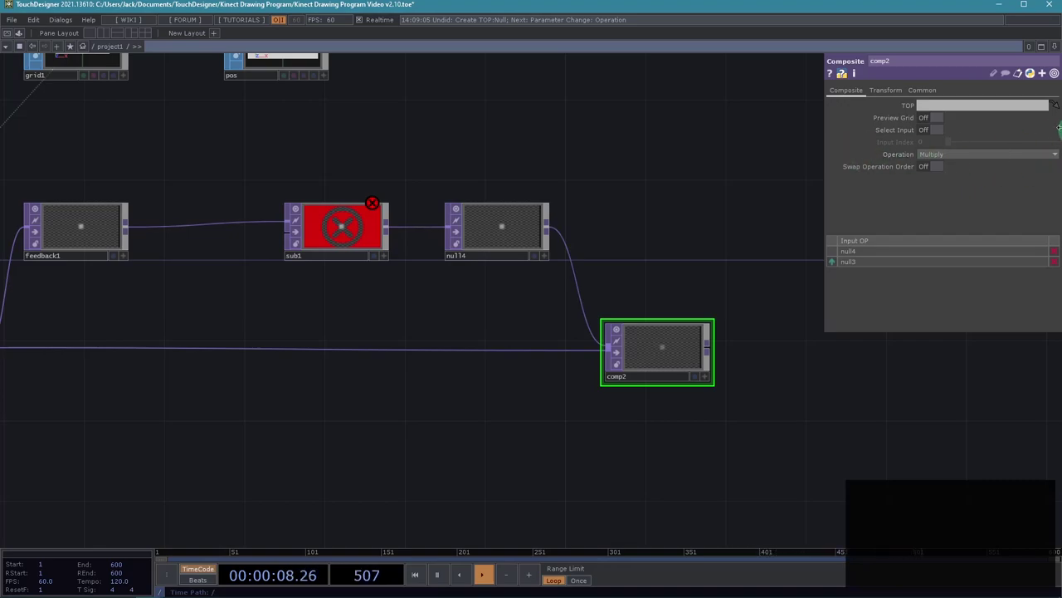
left_click(1047, 130)
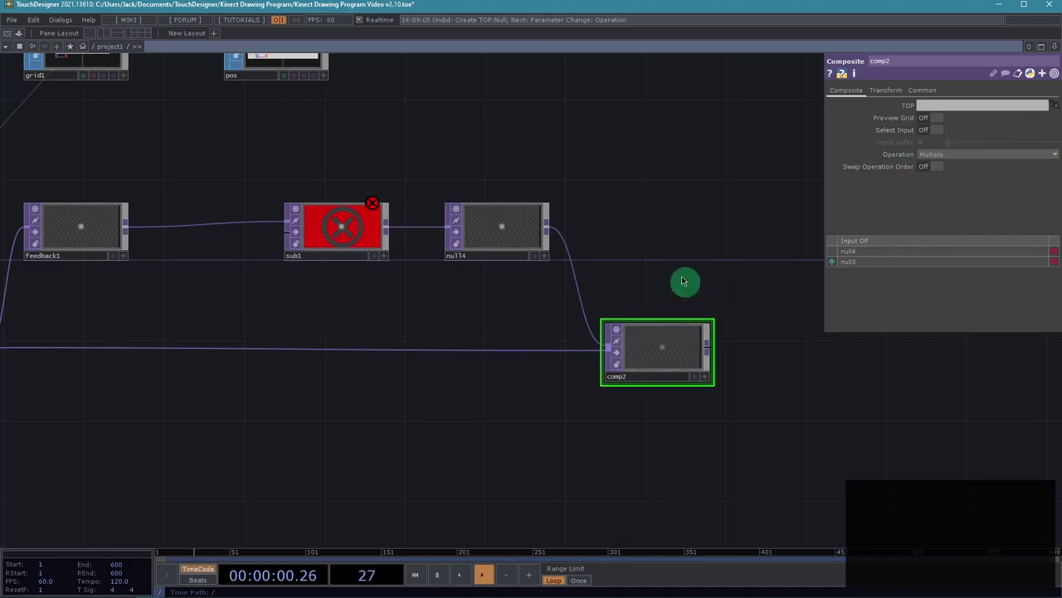
left_click_drag(685, 280, 708, 282)
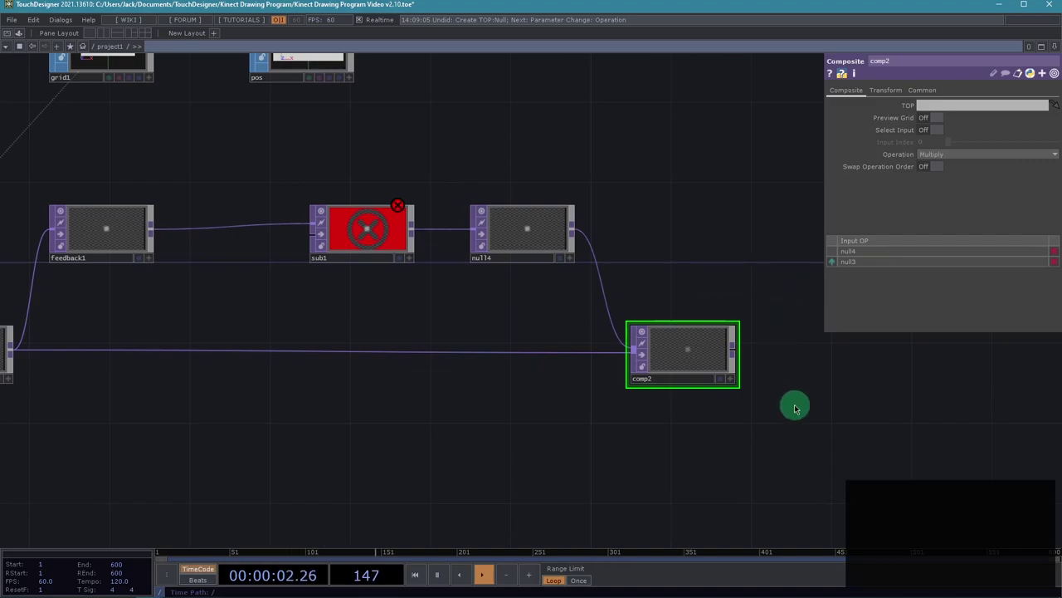
left_click(933, 155)
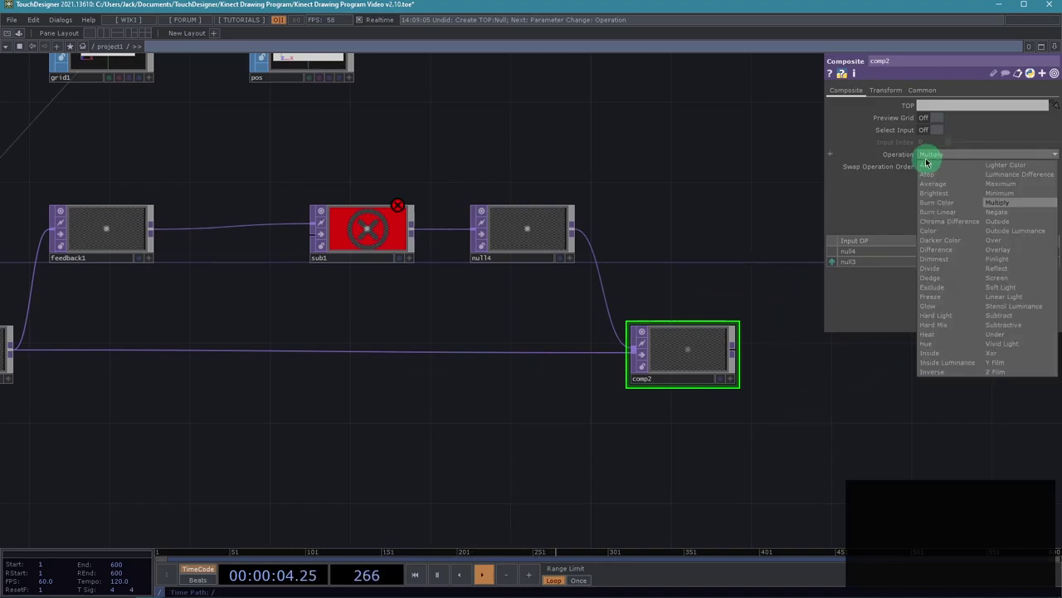
left_click(946, 192)
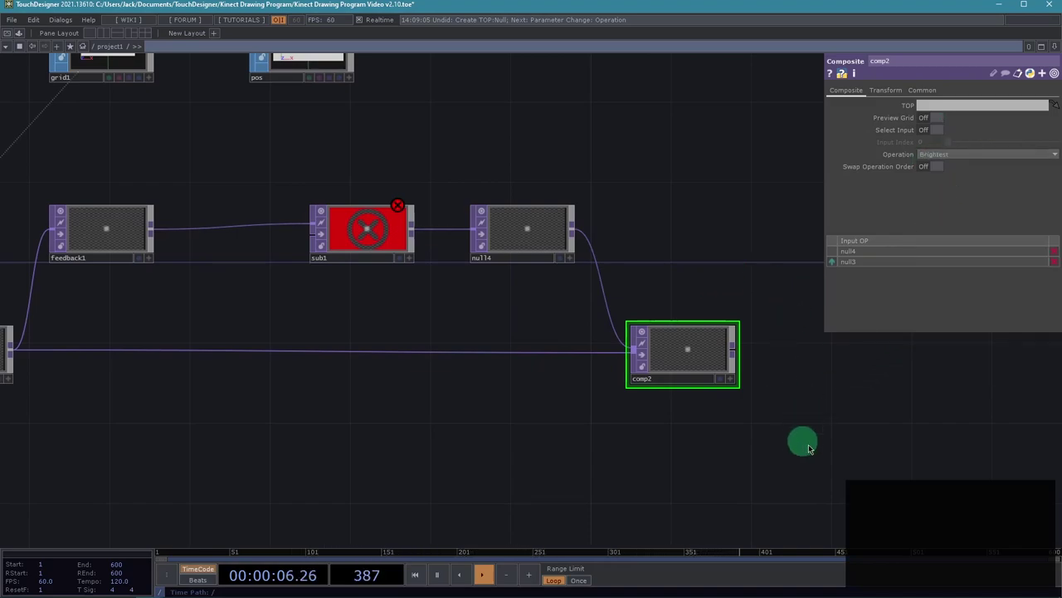
Add a Null TOP on the output of the comp2 Composite TOP
left_click_drag(771, 429, 712, 429)
middle_click_drag(590, 444, 514, 441)
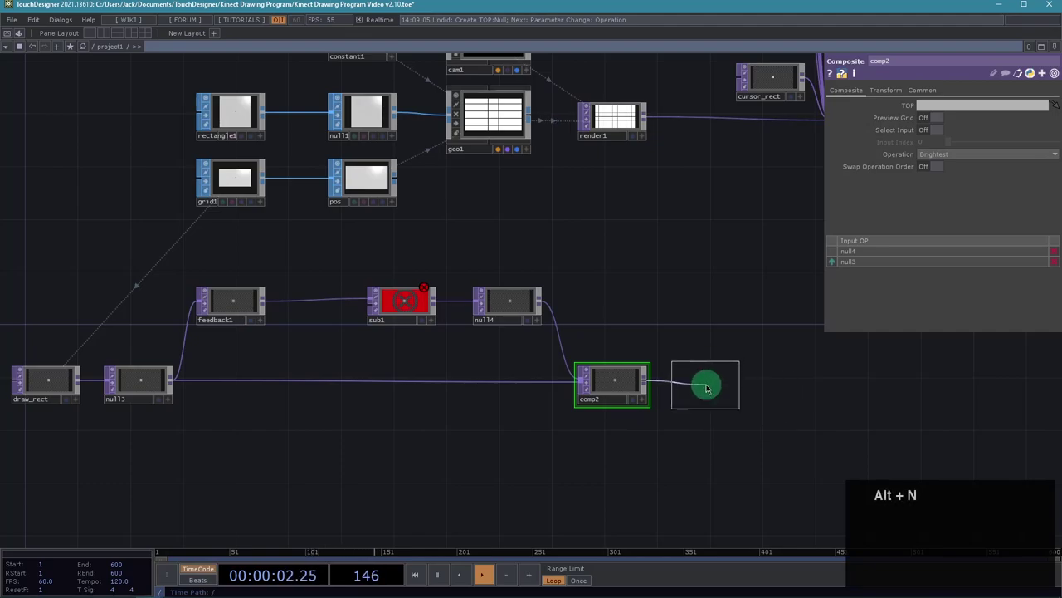
left_click(704, 384)
left_click_drag(595, 451, 653, 453)
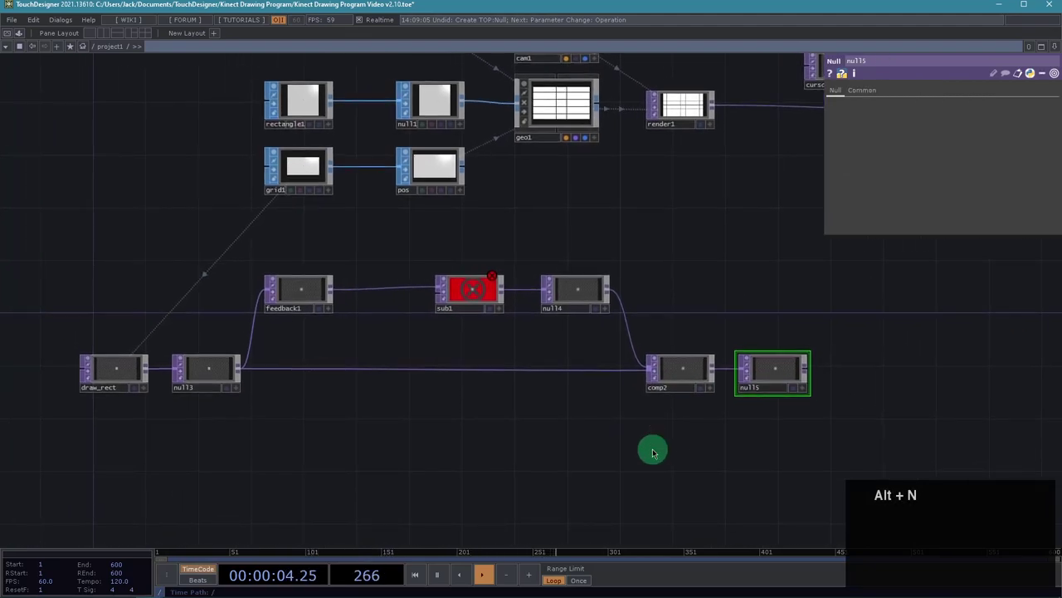
Duplicate the draw_rect Rectangle TOP and place the copy just below and between feedback1 and sub1
scroll(584, 433, "up", 3)
left_click_drag(373, 323, 654, 298)
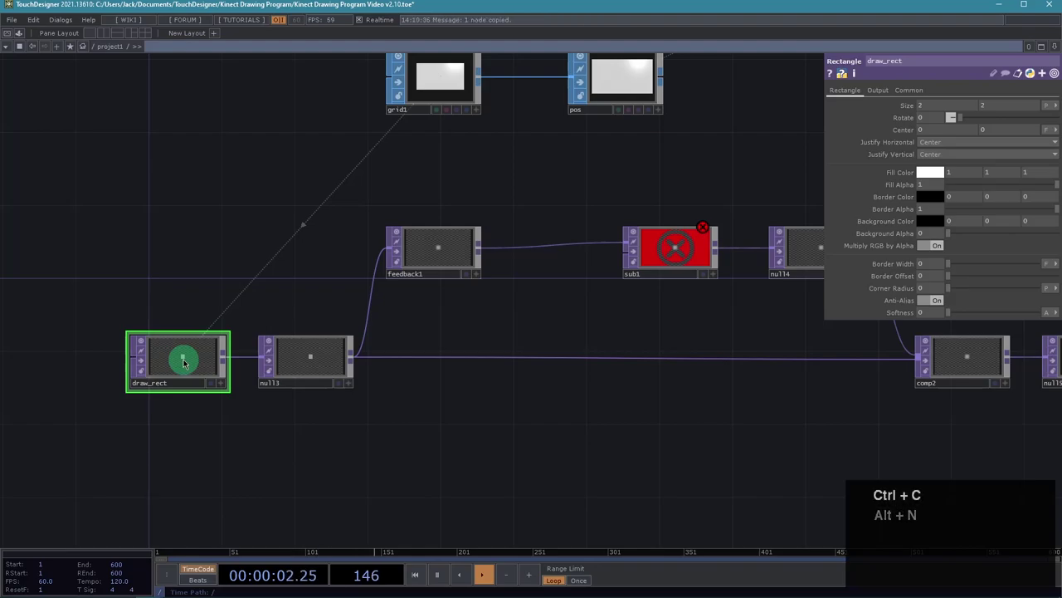
key("ctrl+v")
left_click_drag(180, 429, 555, 295)
middle_click_drag(719, 310, 744, 291)
left_click_drag(660, 335, 863, 365)
middle_click_drag(809, 380, 755, 386)
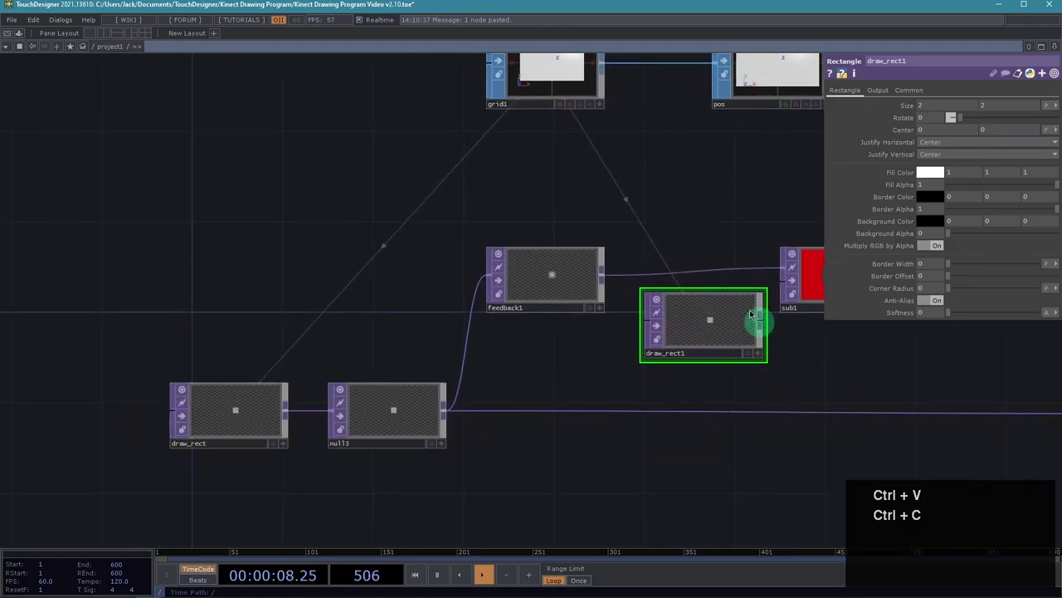
left_click_drag(799, 389, 717, 403)
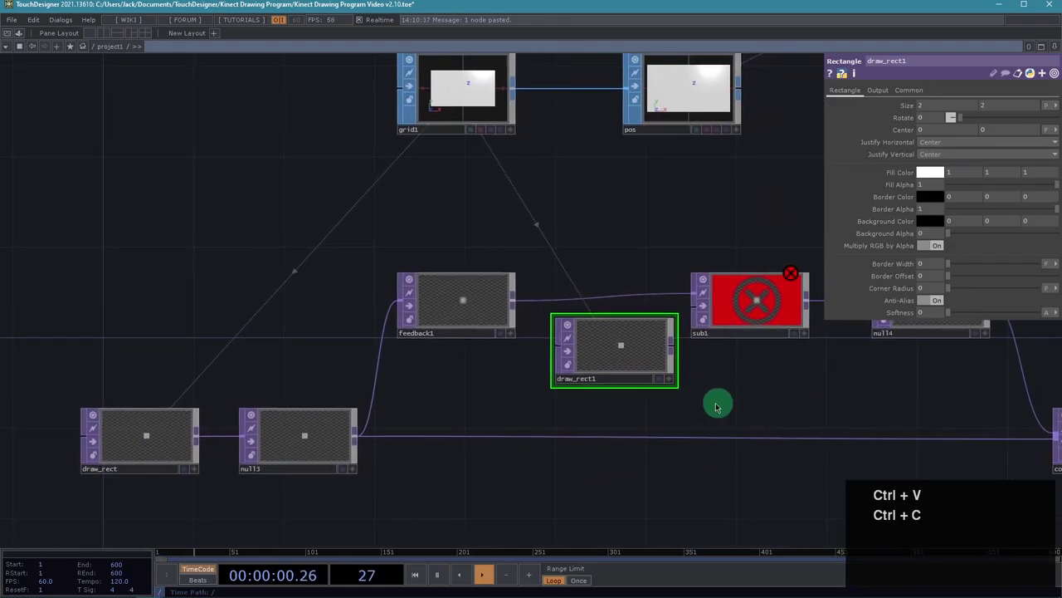
mouse_move(636, 354)
left_mouse_down()
mouse_move(623, 364)
mouse_move(634, 363)
left_mouse_up()
Connect the copied Rectangle TOP to the second input of sub1
middle_click_drag(732, 380, 767, 363)
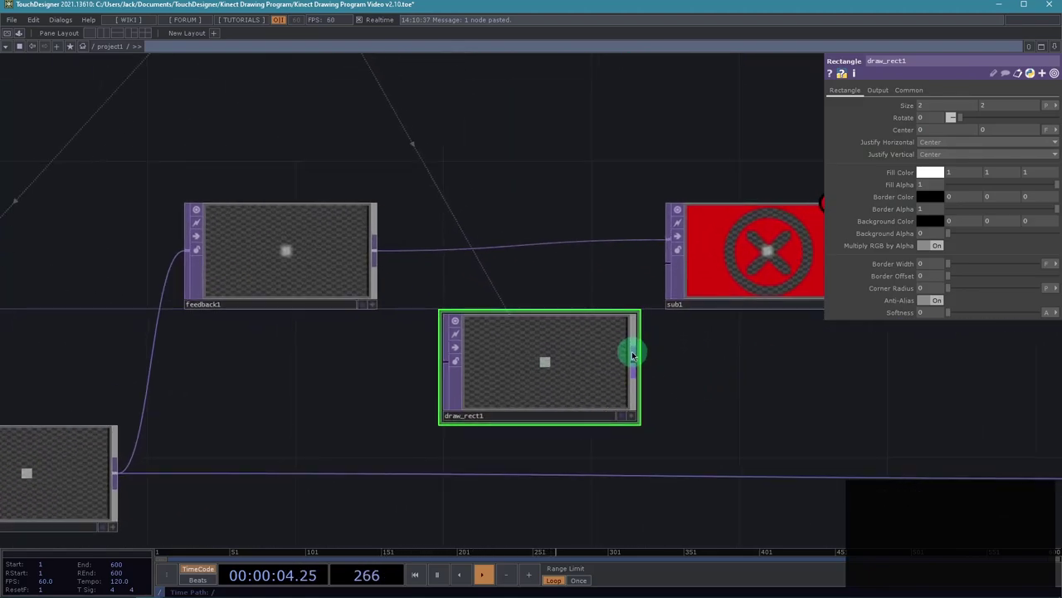
left_click_drag(635, 357, 750, 268)
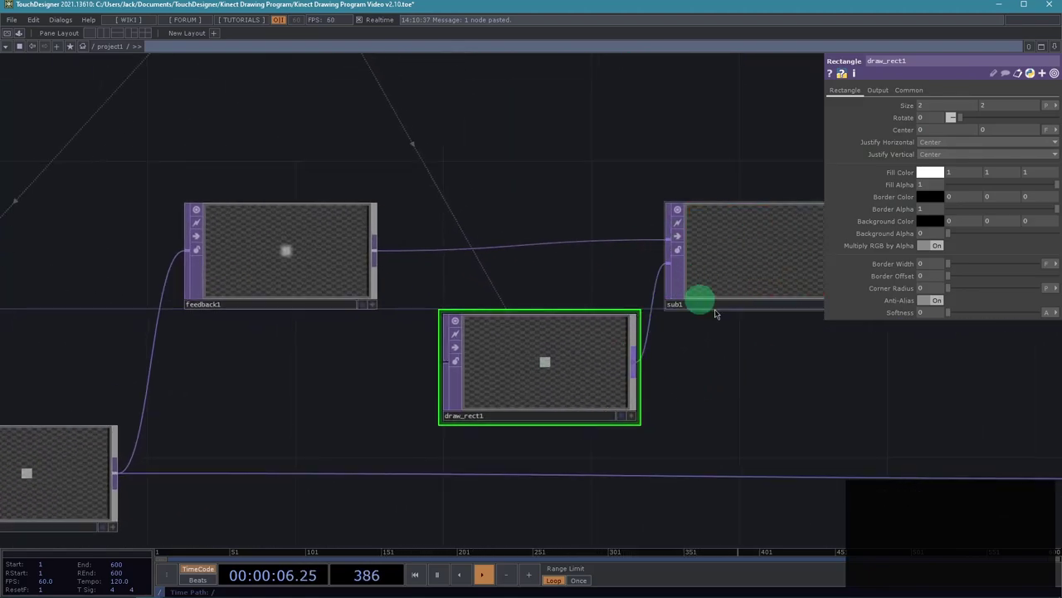
scroll(719, 362, "down", 3)
Set both size values of the copied Rectangle TOP feeding sub1 to 3
left_click_drag(790, 360, 581, 361)
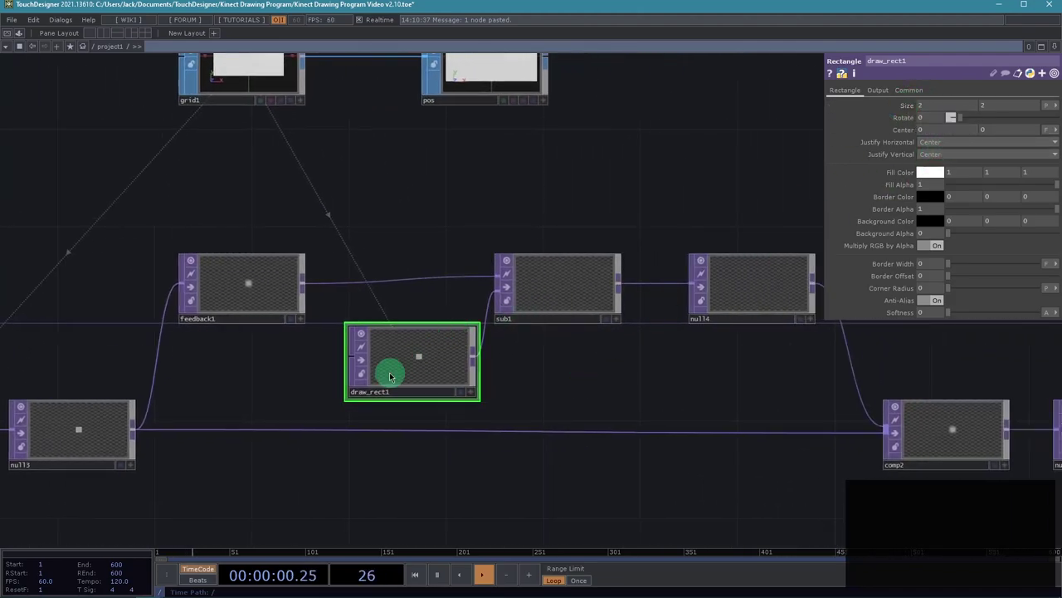
middle_click(910, 107)
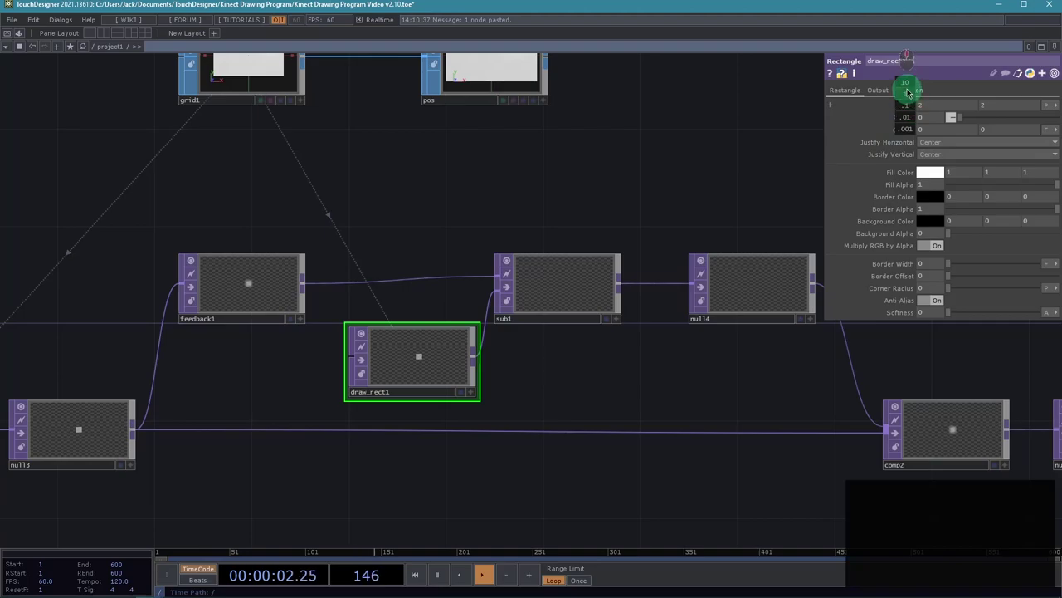
middle_click_drag(908, 93, 882, 138)
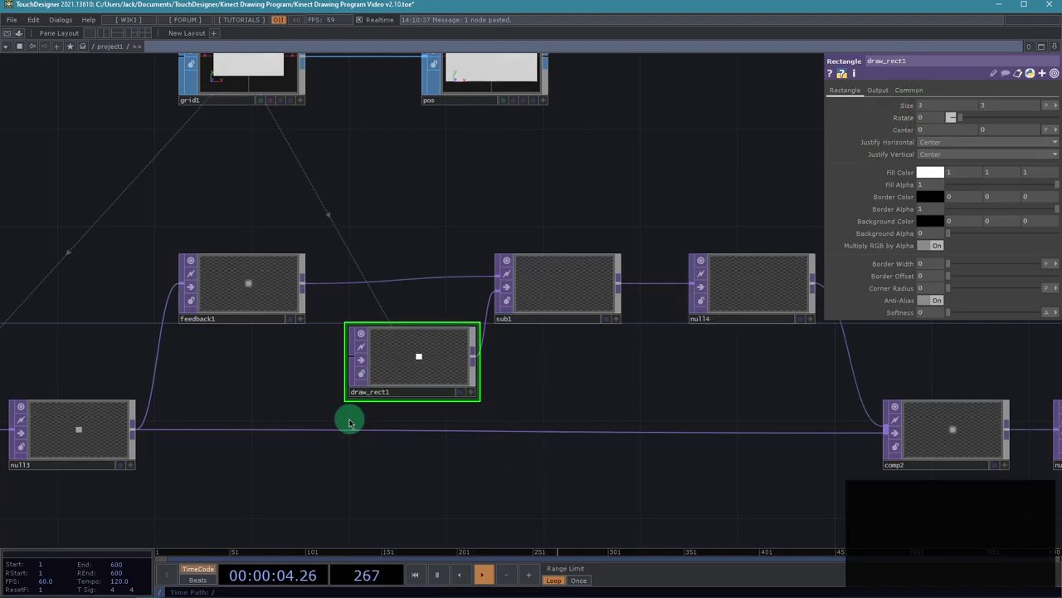
Rename the copied Rectangle TOP erase_rect
mouse_move(394, 394)
left_mouse_down()
mouse_move(318, 393)
mouse_move(390, 385)
left_mouse_up()
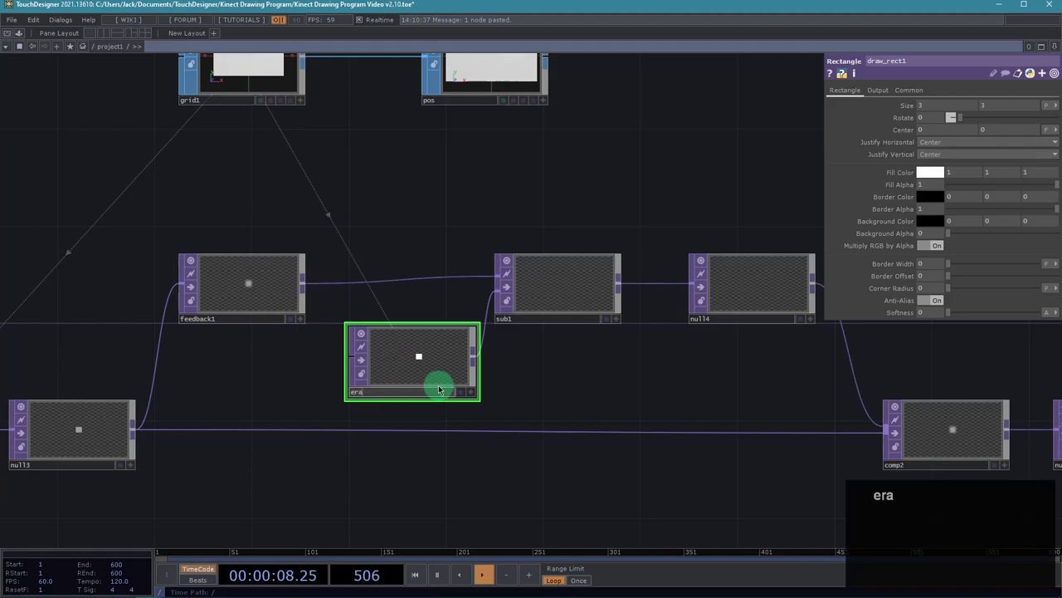
left_click(624, 406)
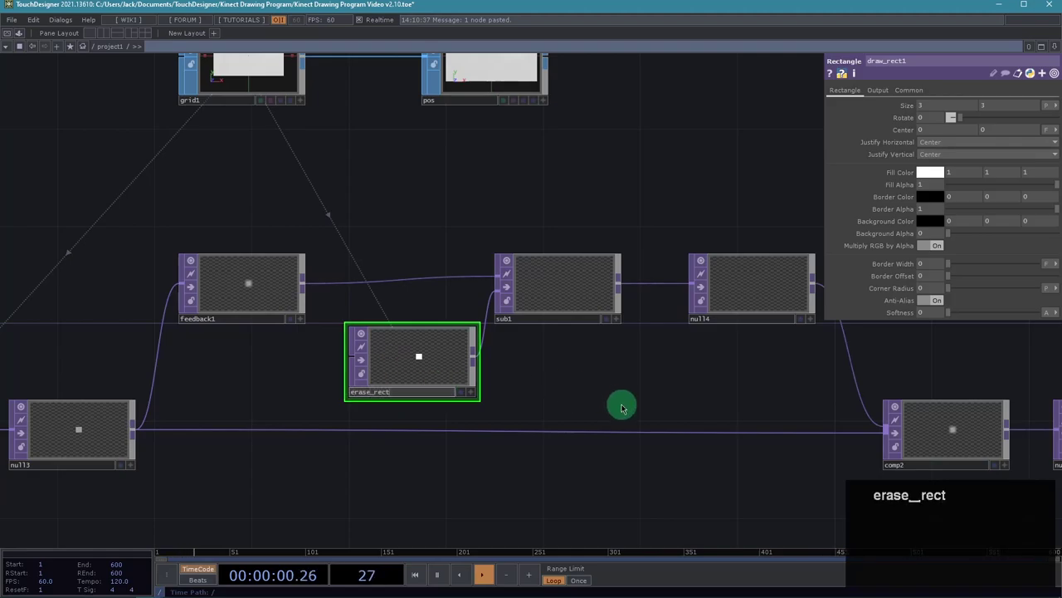
scroll(697, 358, "down", 3)
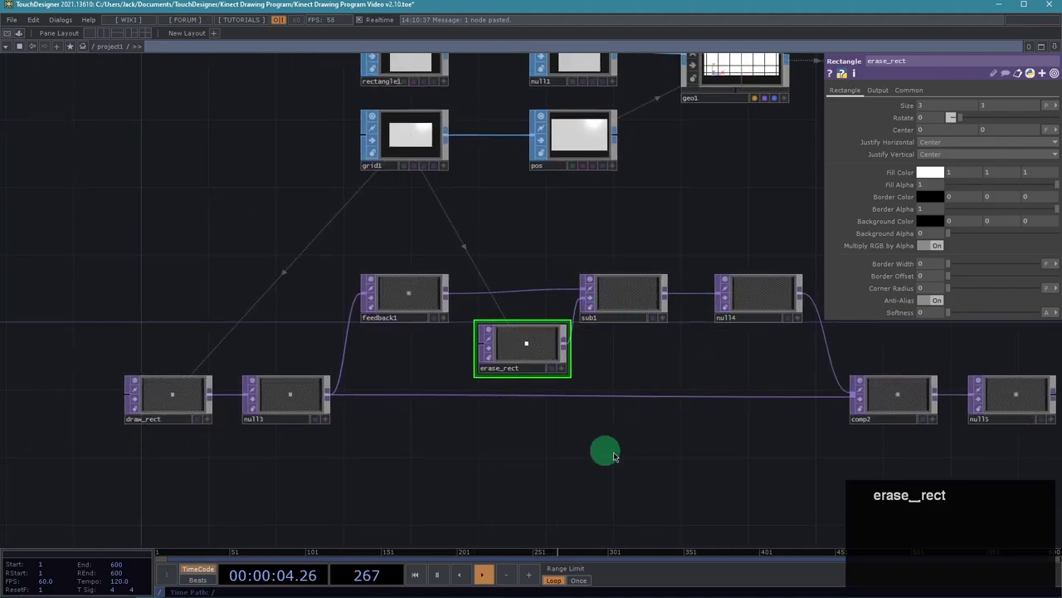
Rename the Null TOP after comp2 drawing_output
left_click_drag(668, 483, 427, 451)
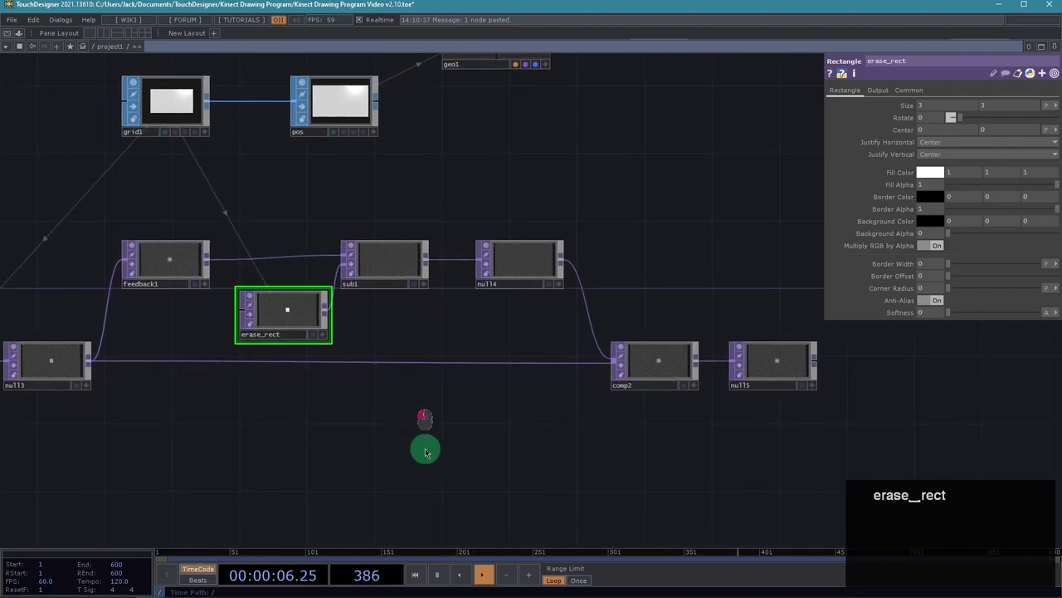
left_click_drag(522, 444, 473, 460)
scroll(456, 453, "down", 3)
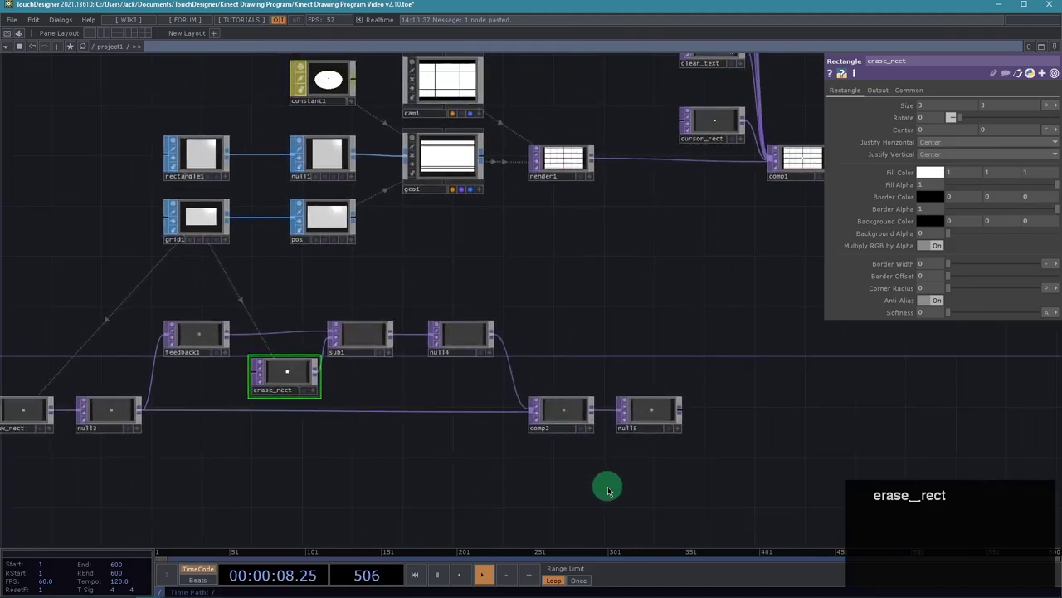
left_click(645, 430)
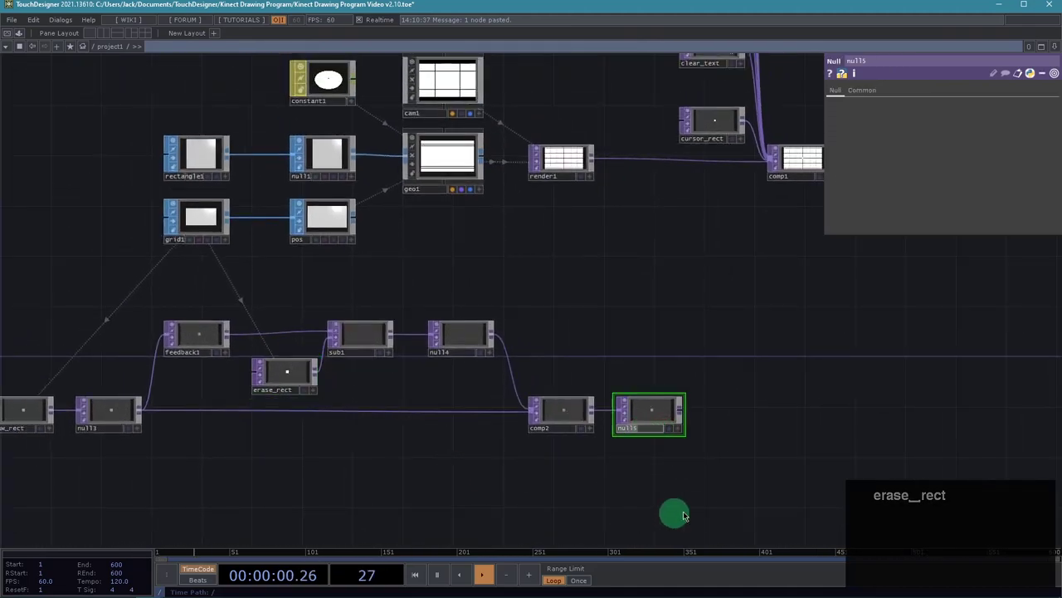
scroll(673, 513, "up", 3)
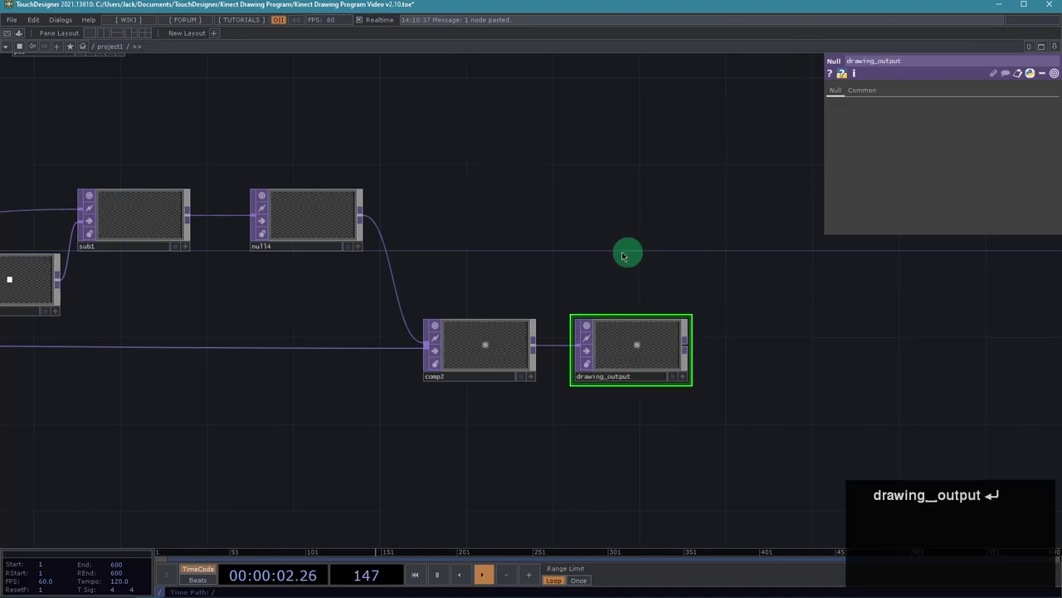
Select feedback1, erase_rect, sub1, null4 and comp2 together and set their Input Smoothness and Viewer Smoothness to Nearest Pixel
scroll(624, 254, "down", 5)
left_click_drag(616, 211, 550, 235)
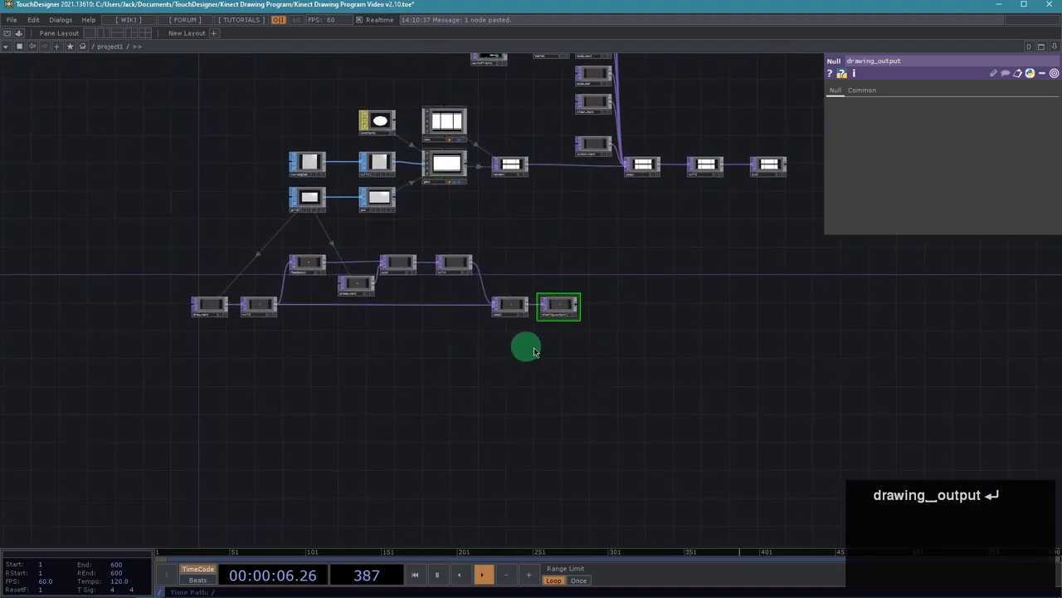
left_click_drag(515, 345, 297, 248)
scroll(382, 349, "up", 6)
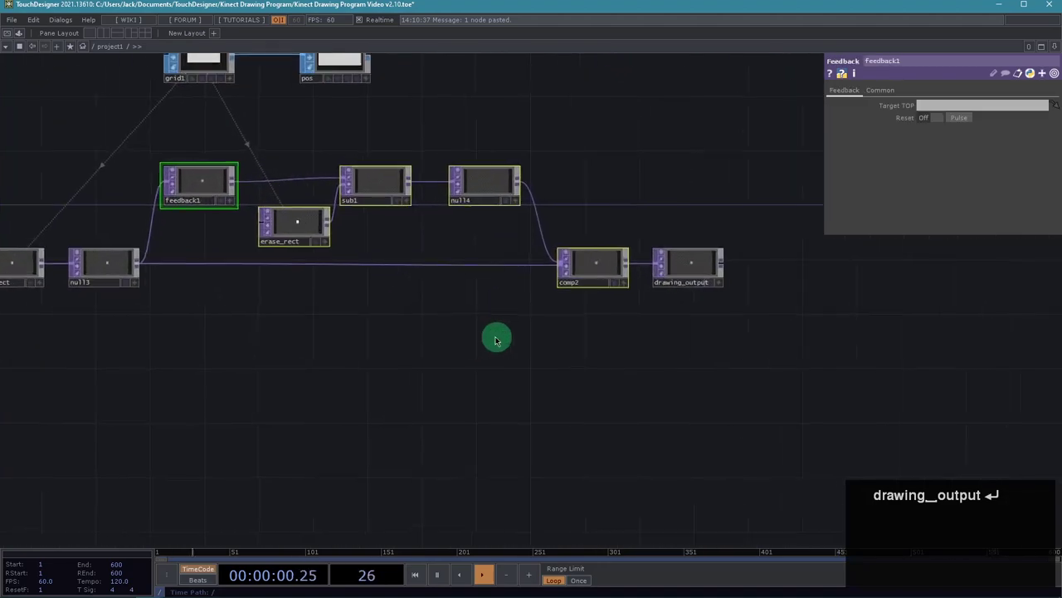
left_click(878, 90)
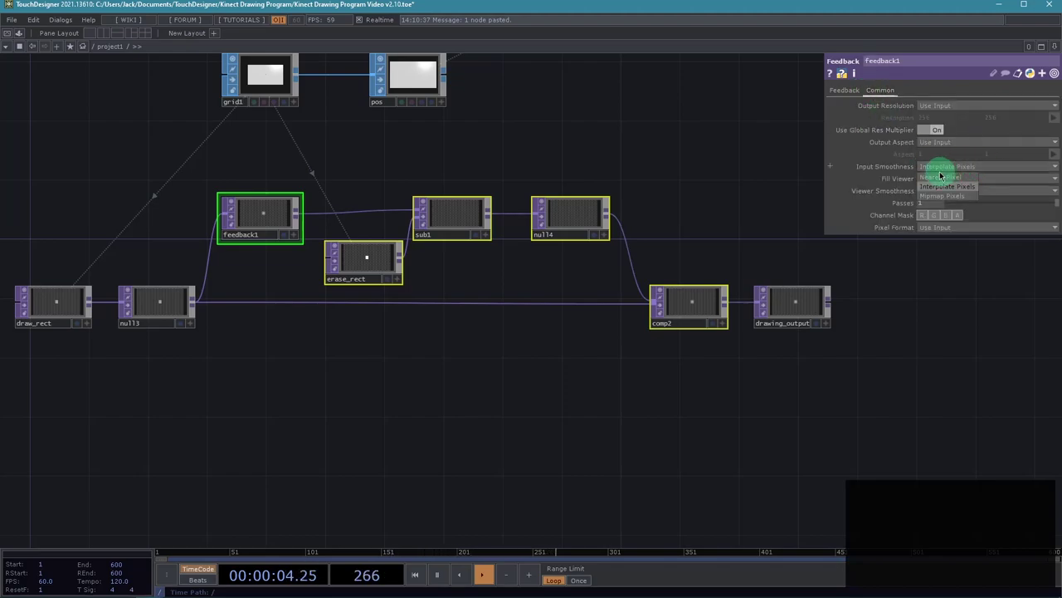
left_click(952, 191)
left_click(938, 203)
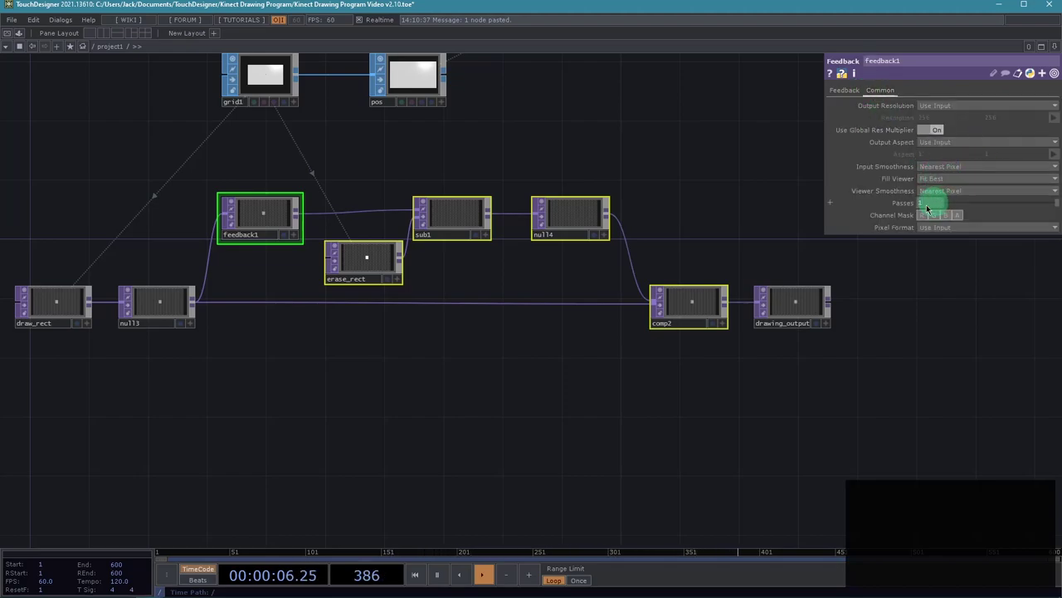
Assign drawing_output as the instancing Color OP of the geo1 Geometry COMP
middle_click_drag(675, 370, 778, 356)
scroll(776, 357, "up", 3)
scroll(683, 368, "down", 4)
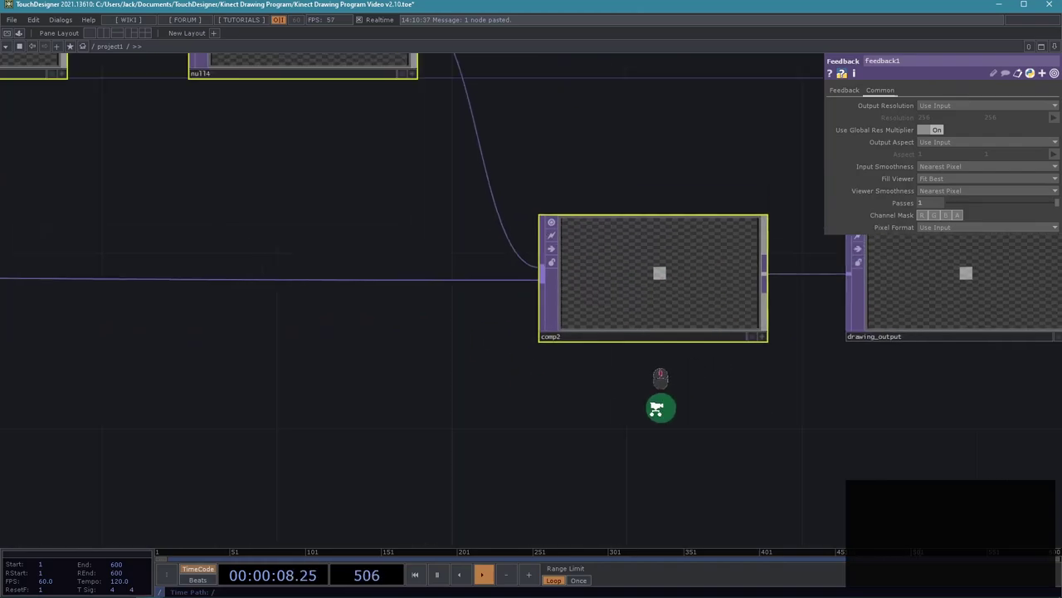
scroll(600, 275, "down", 6)
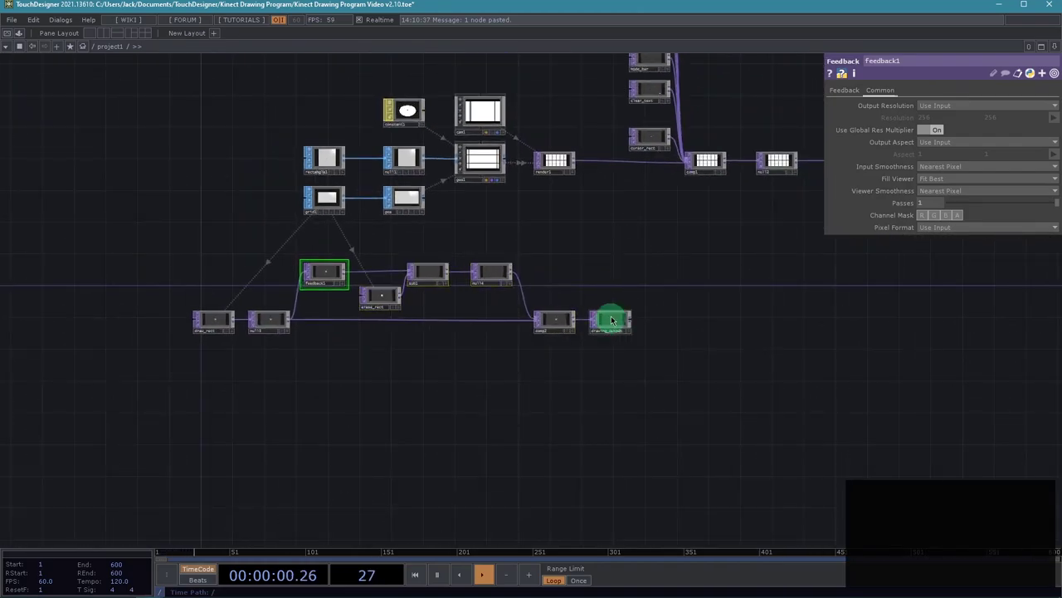
left_click(481, 159)
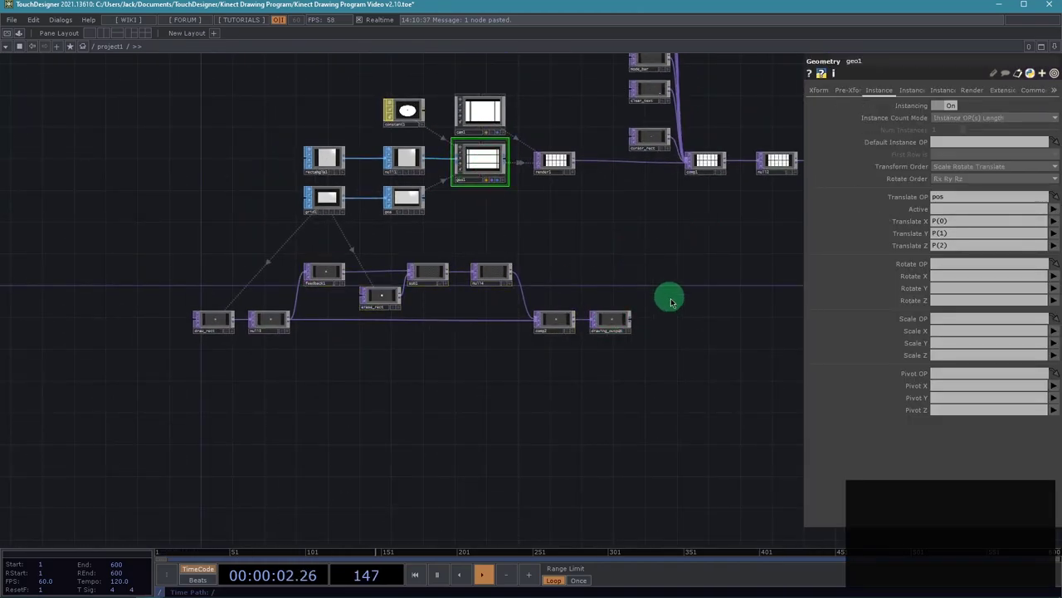
left_click(912, 91)
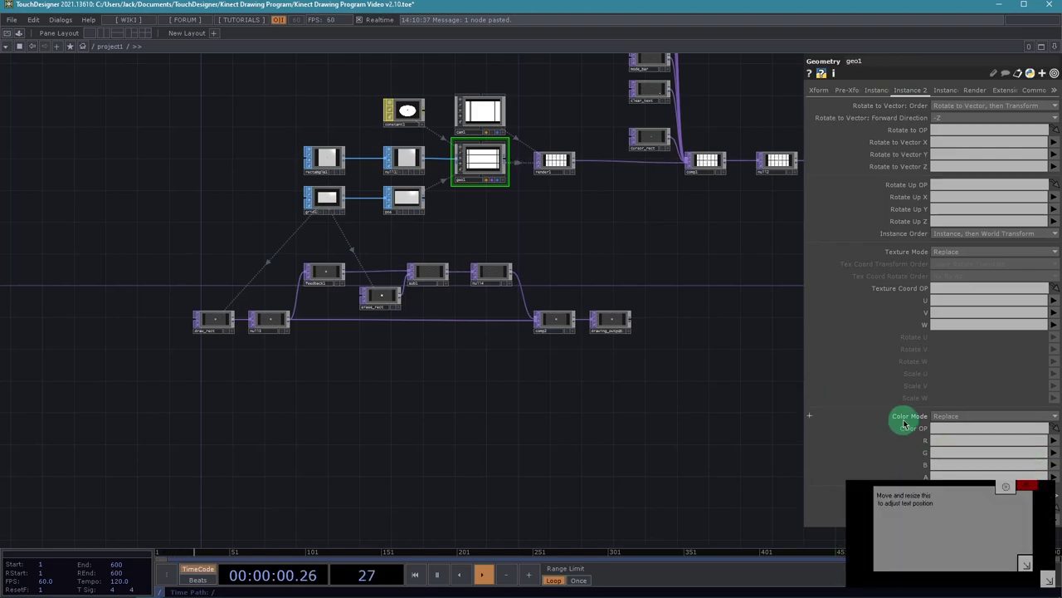
left_click_drag(859, 493, 540, 474)
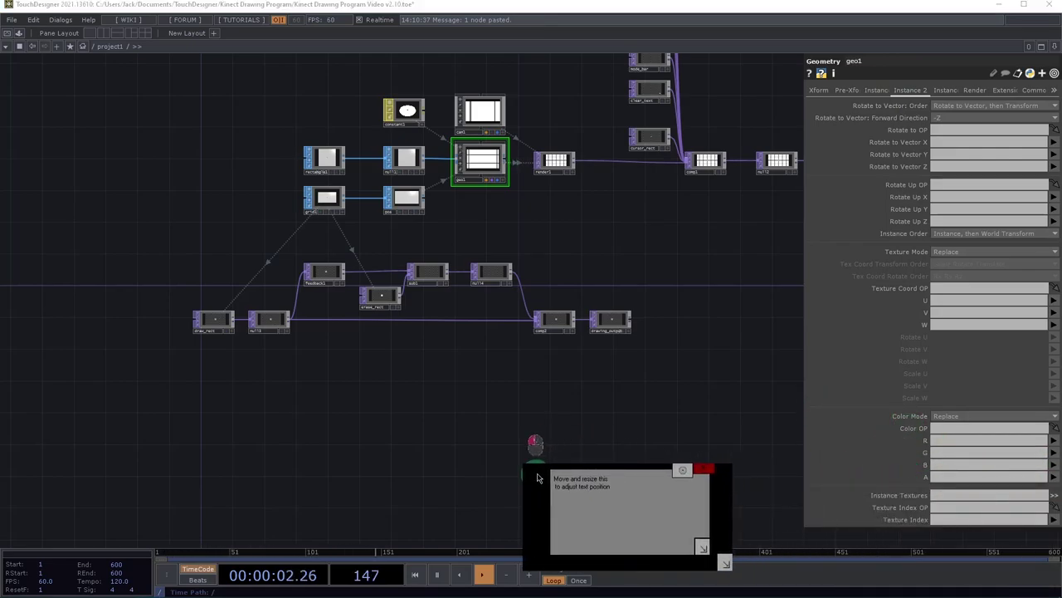
left_click(609, 322)
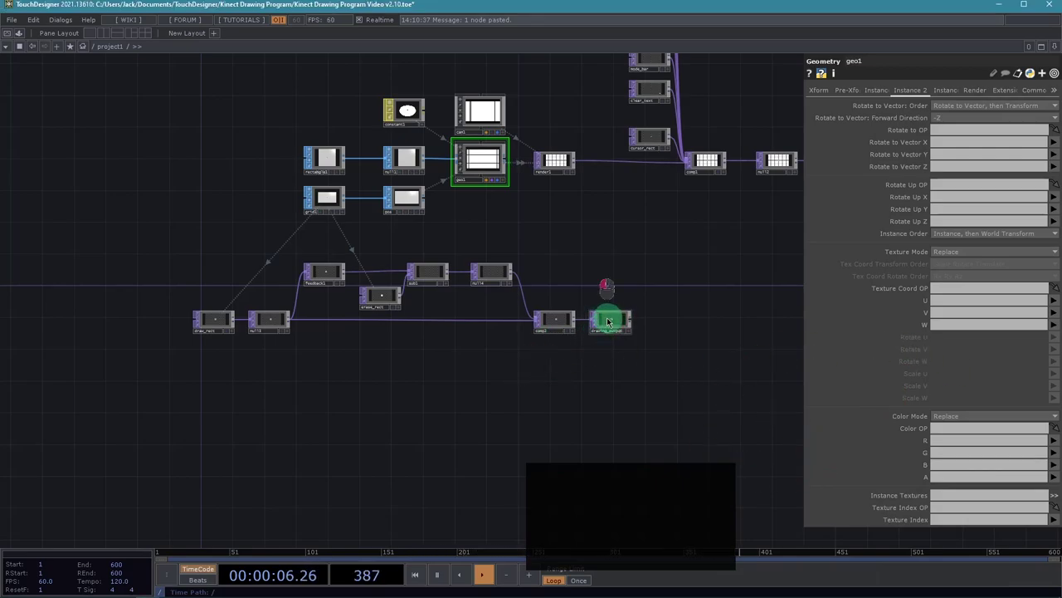
left_click_drag(608, 322, 943, 429)
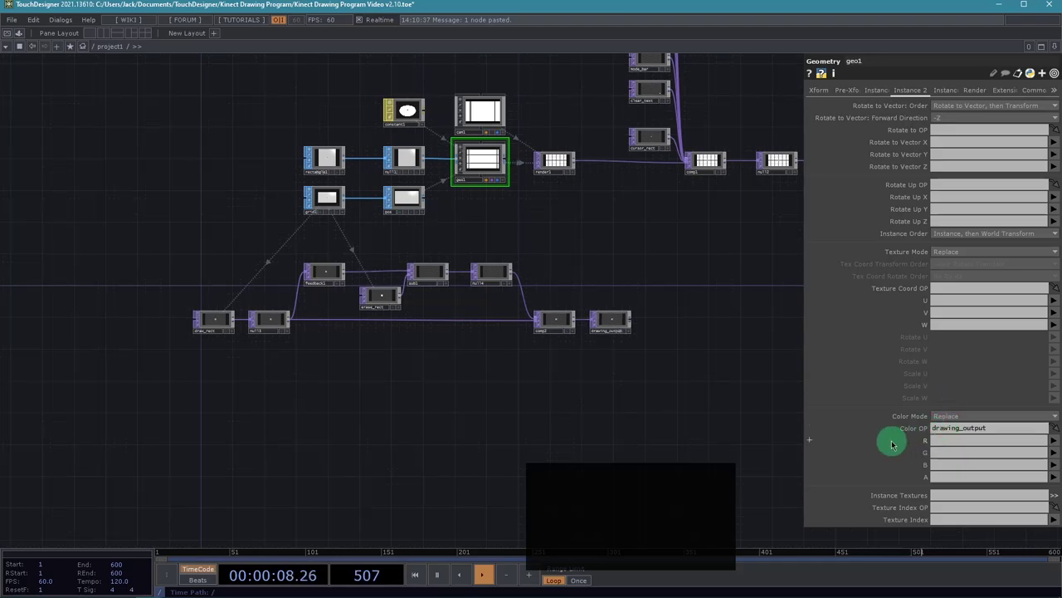
Map the instance color channels R, G, B and A of geo1 to r, g, b and a
left_click(1055, 440)
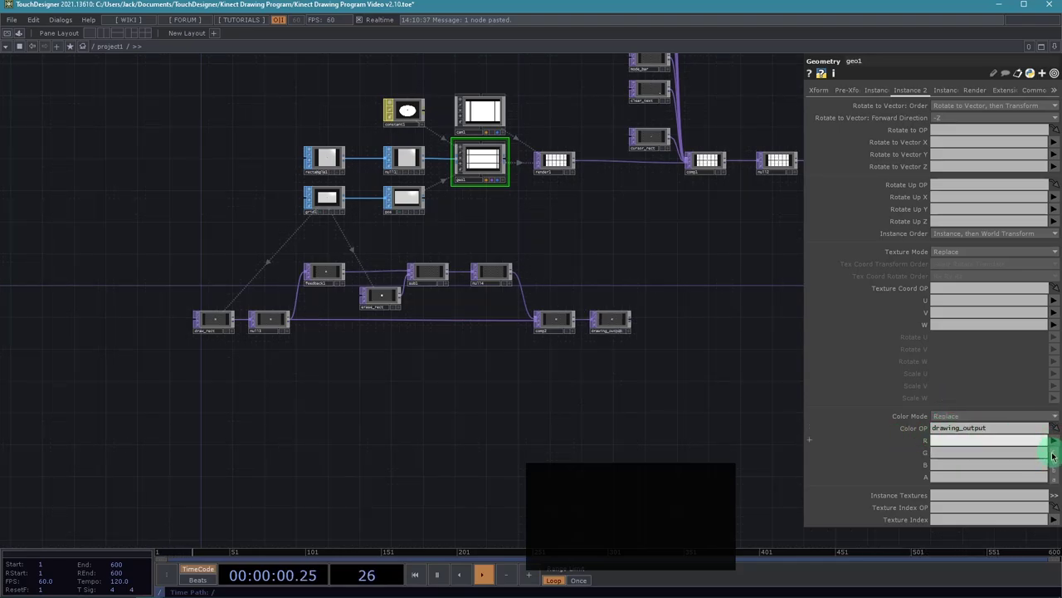
left_click(1054, 452)
left_click(1055, 467)
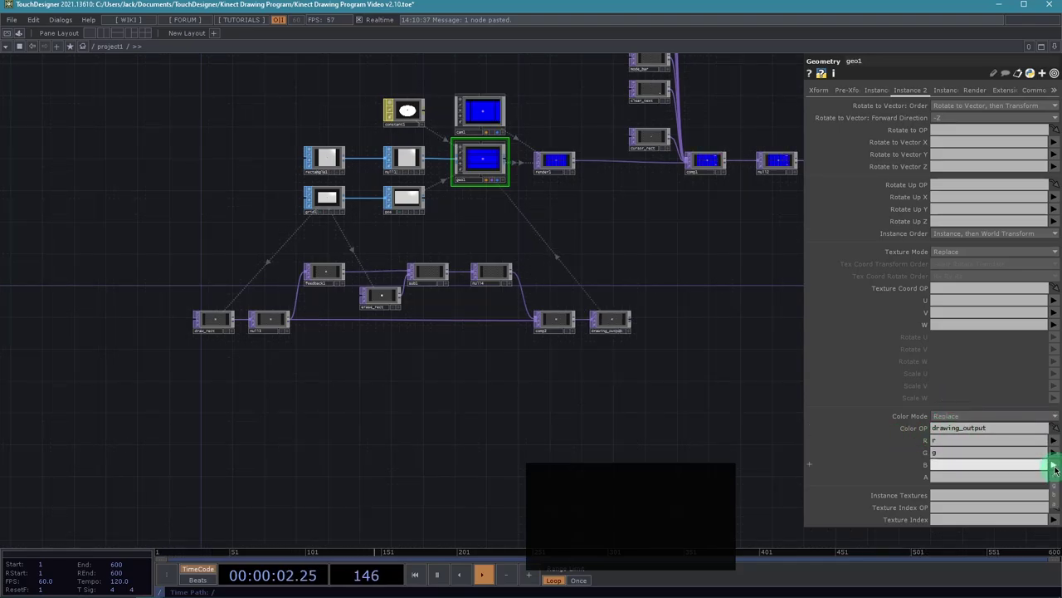
left_click(1055, 495)
left_click(1054, 478)
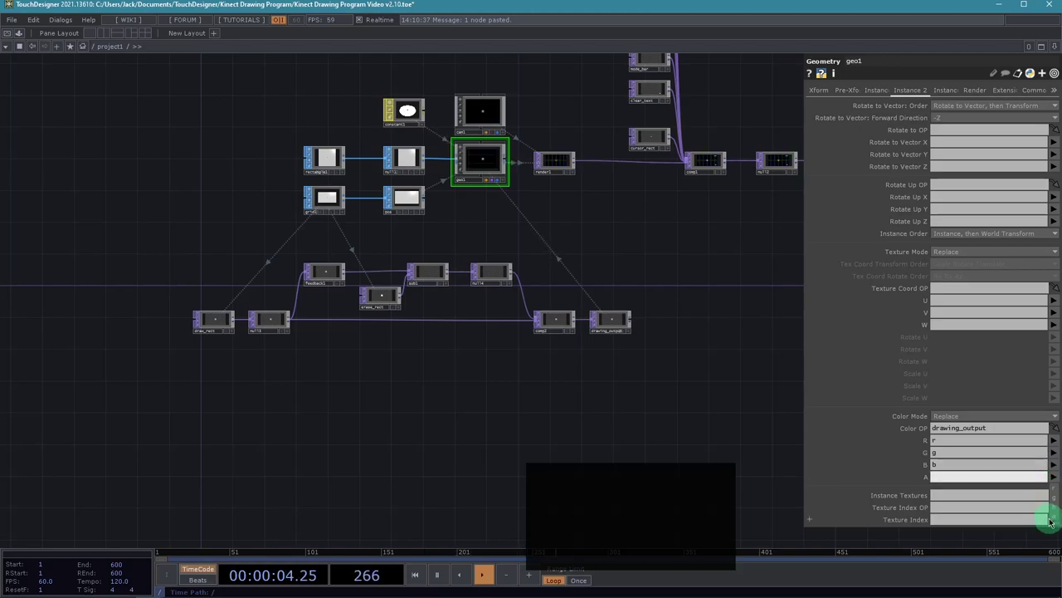
left_click(1055, 519)
scroll(569, 395, "up", 5)
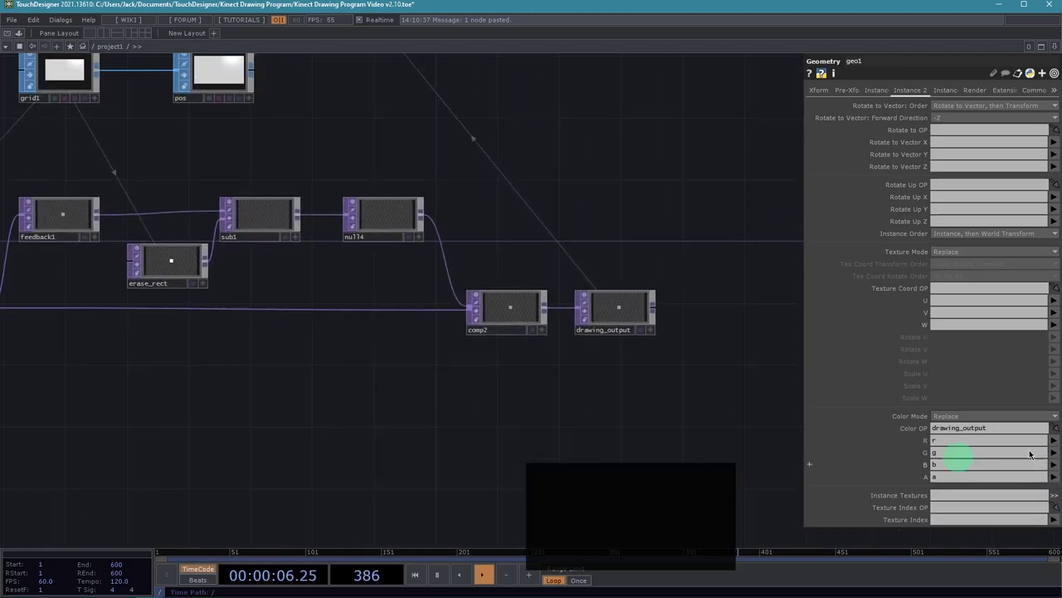
scroll(595, 387, "down", 5)
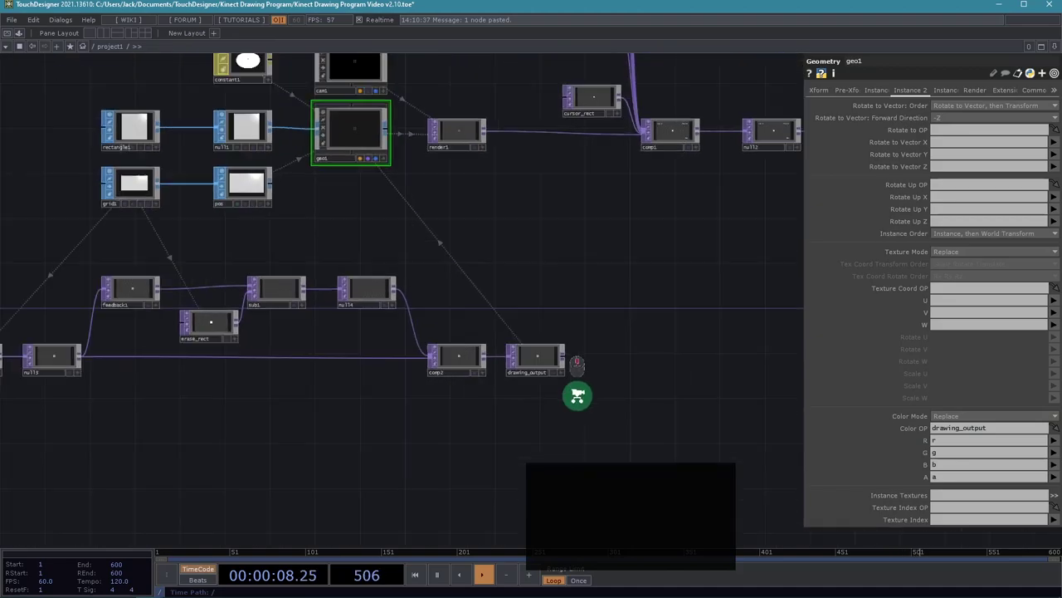
scroll(700, 357, "up", 10)
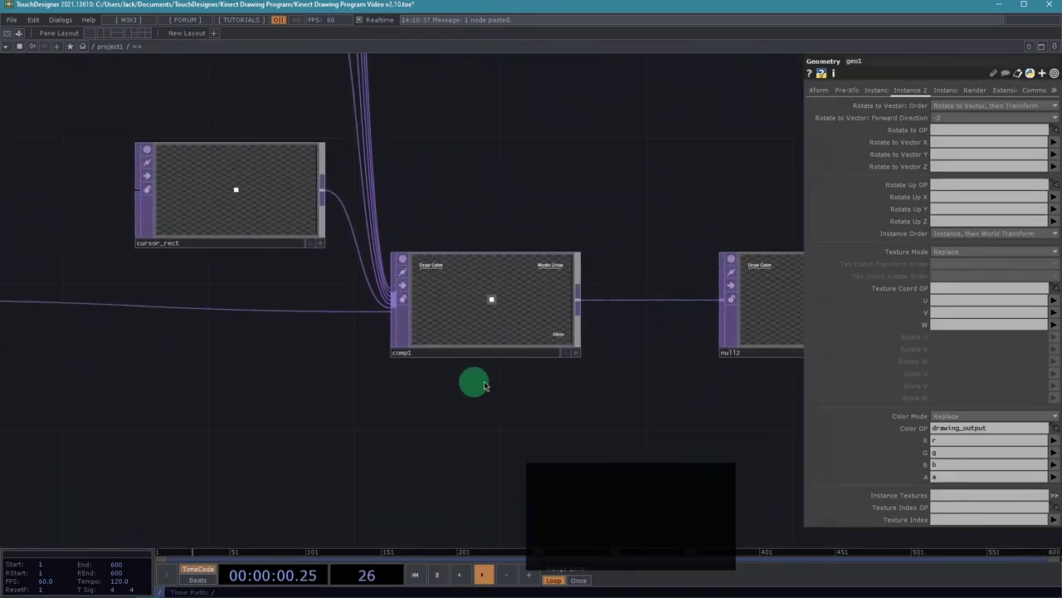
scroll(473, 396, "down", 3)
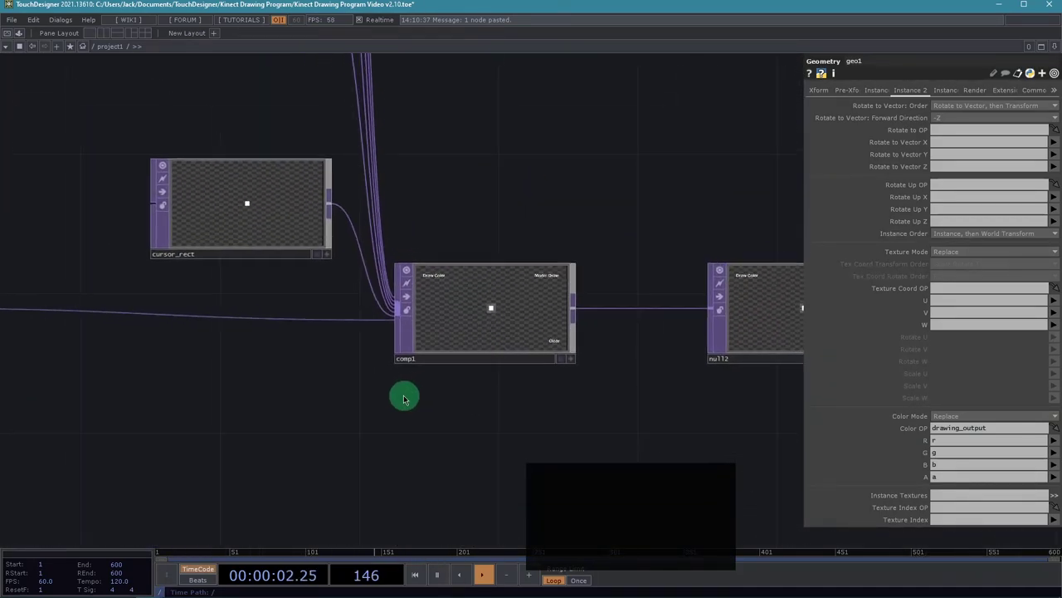
Review the whole network, from comp1 and render1 back to the feedback drawing chain below geo1
left_click_drag(406, 399, 477, 415)
scroll(498, 382, "down", 5)
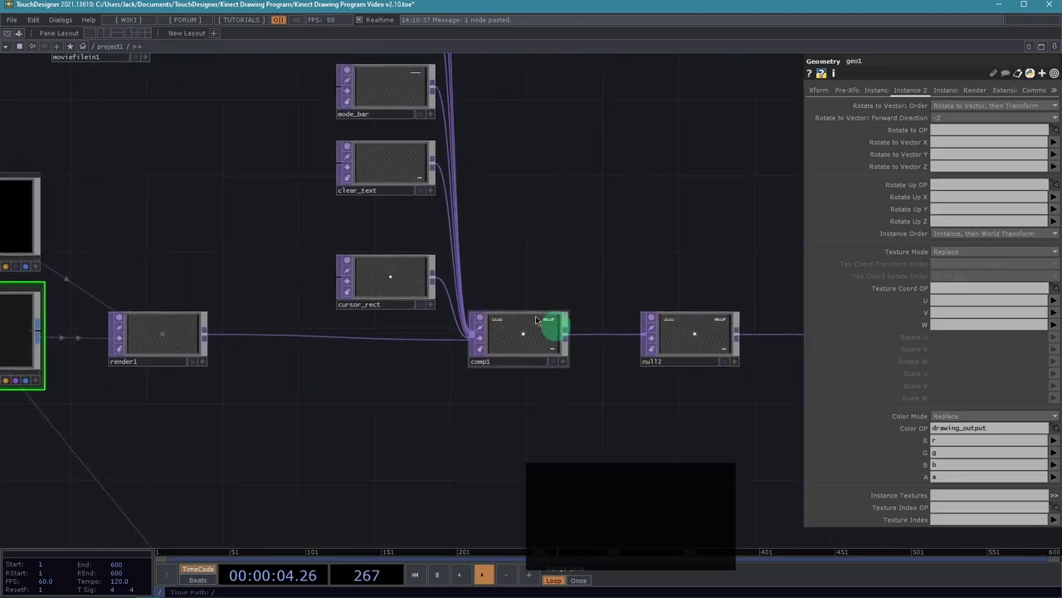
left_click_drag(405, 380, 473, 377)
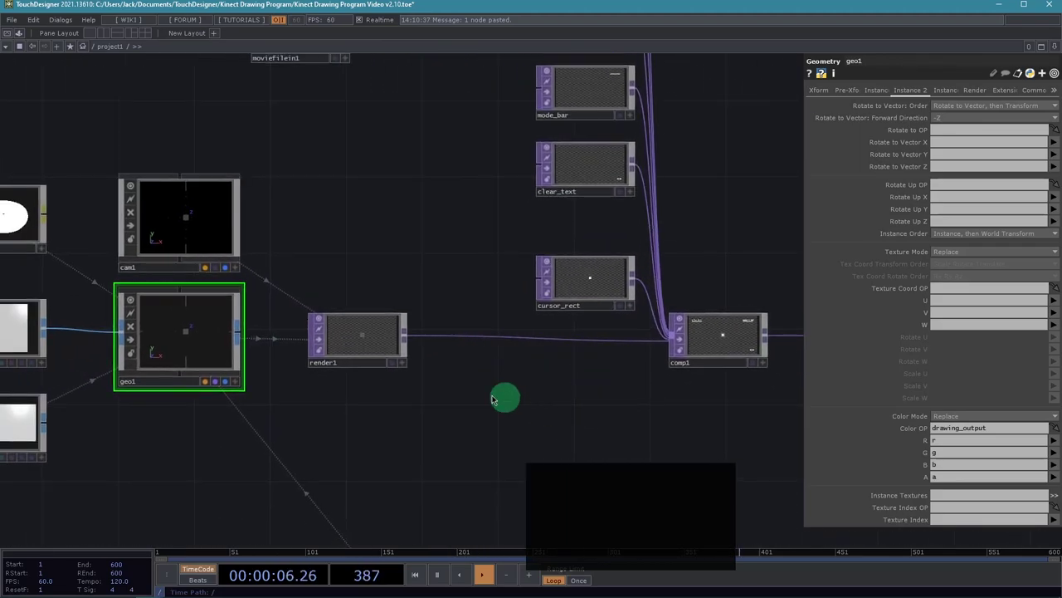
left_click_drag(371, 445, 560, 357)
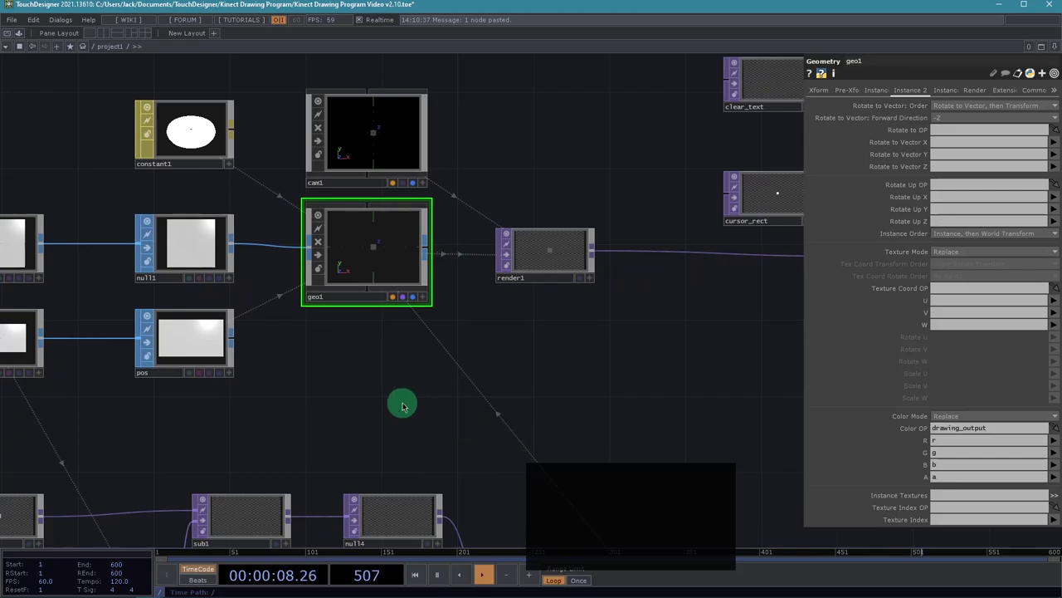
left_click_drag(348, 415, 542, 277)
scroll(543, 278, "down", 4)
left_click_drag(402, 445, 499, 408)
scroll(498, 407, "down", 3)
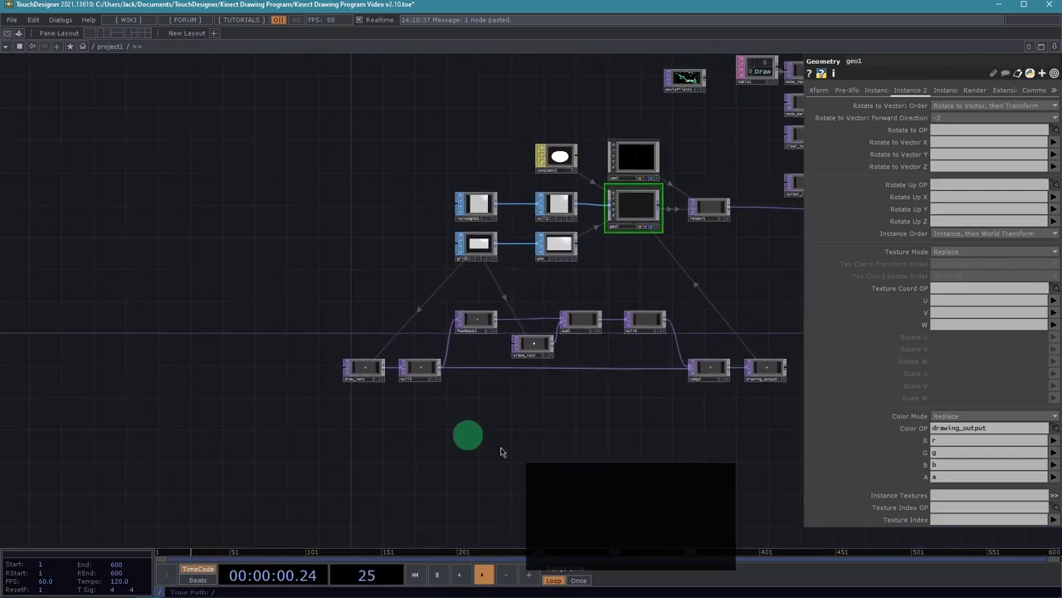
left_click_drag(561, 463, 864, 503)
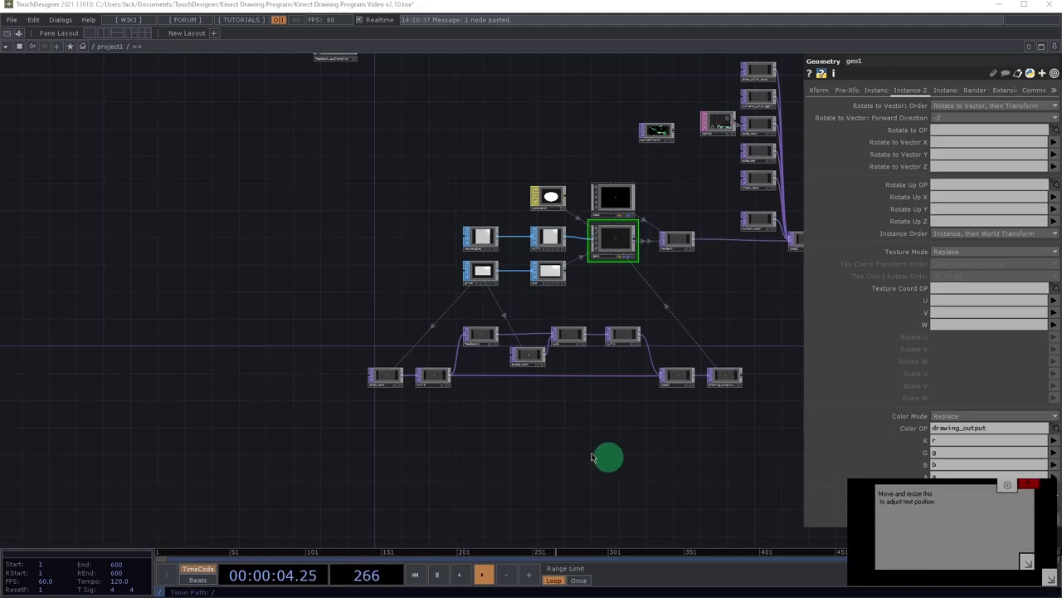
scroll(593, 457, "down", 4)
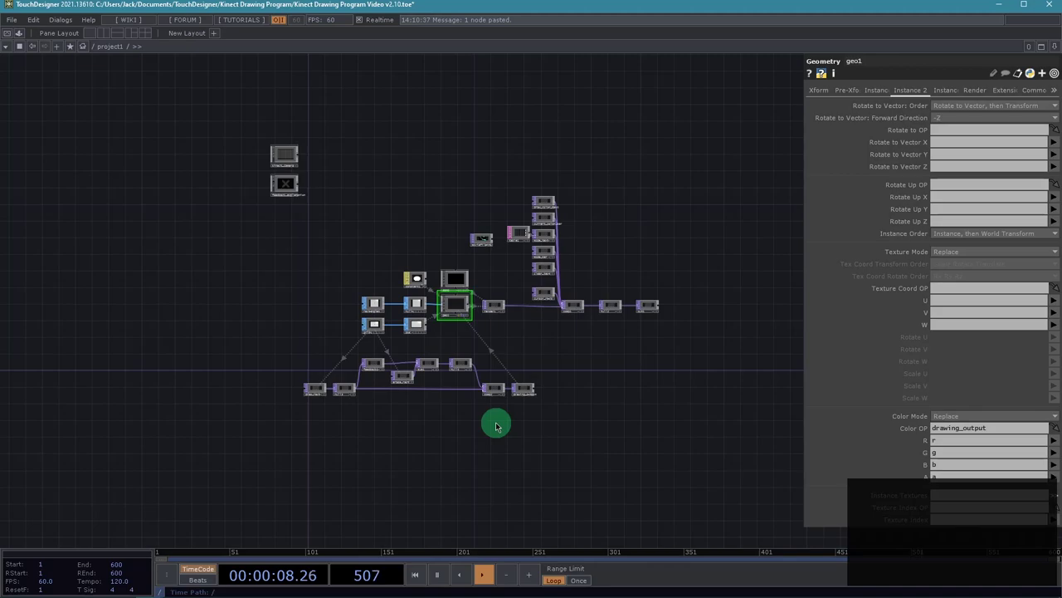
left_click_drag(394, 424, 546, 415)
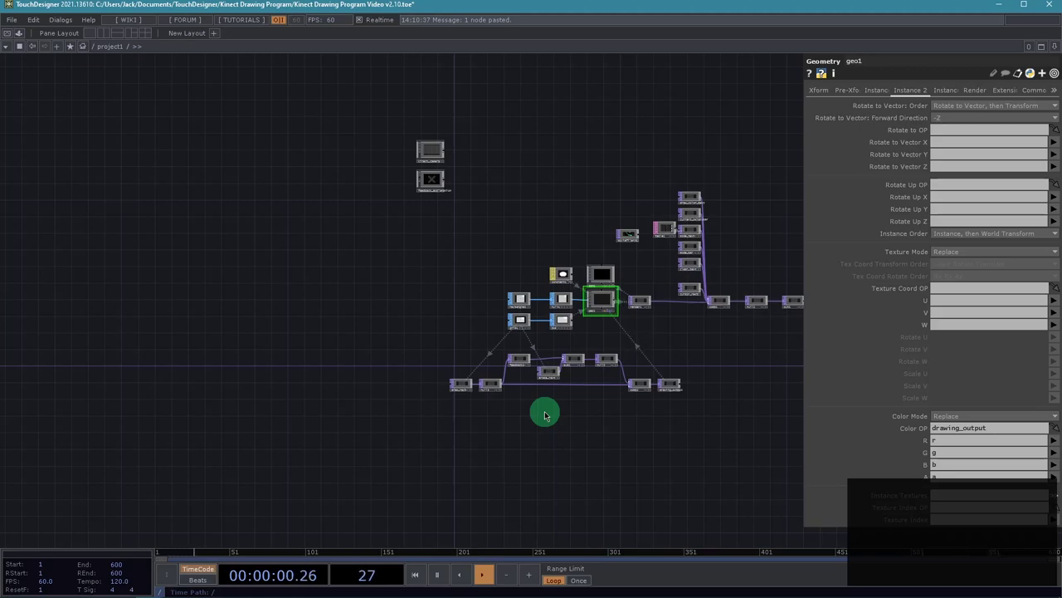
Move the kinect_camera COMP away from feedback_explanation into the empty network area left of draw_rect
scroll(316, 258, "up", 4)
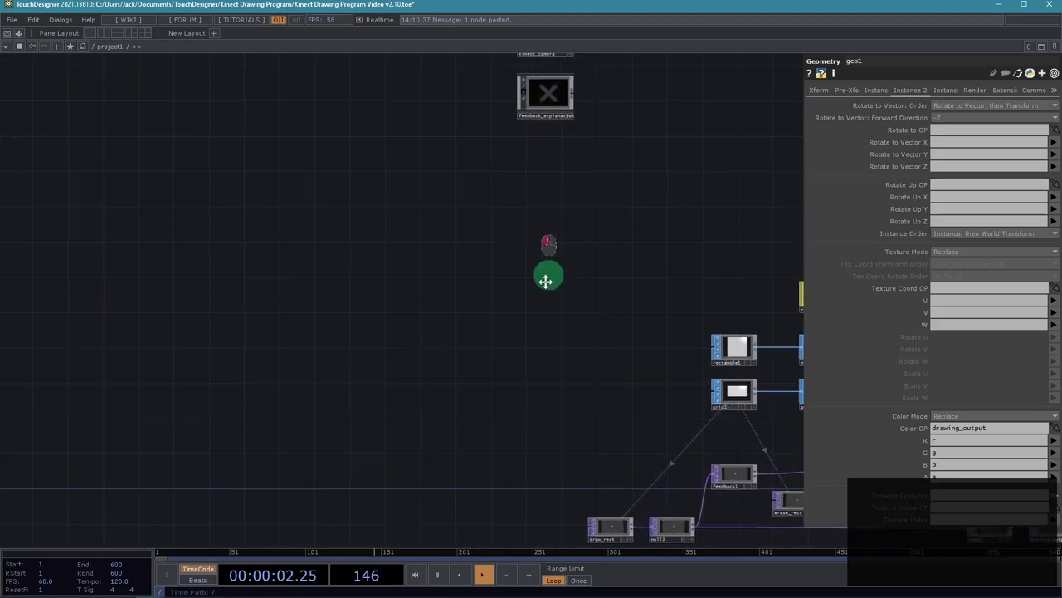
left_click_drag(546, 281, 543, 296)
left_click_drag(515, 83, 305, 464)
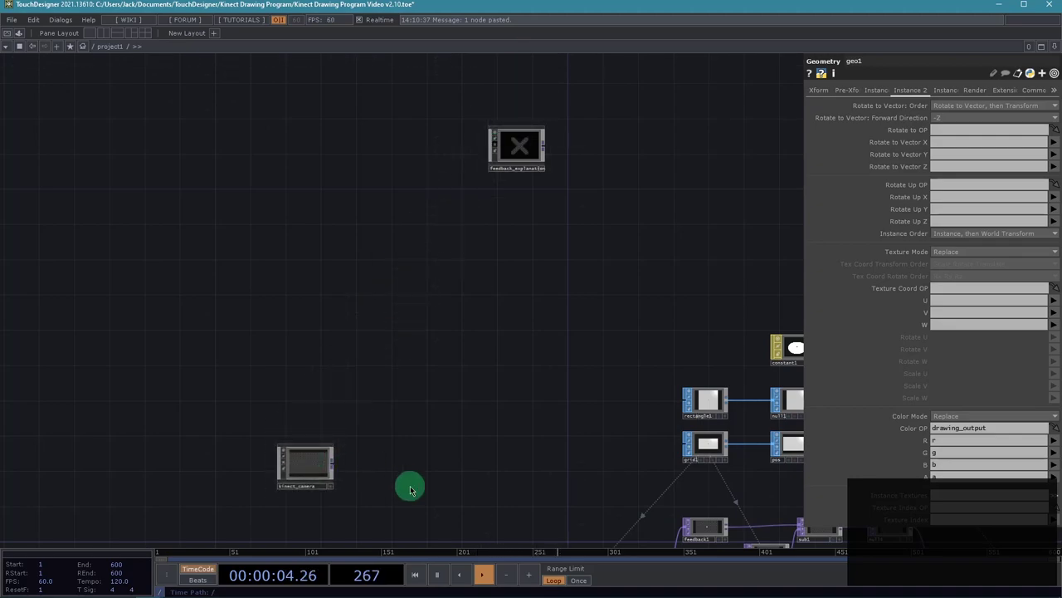
left_click_drag(410, 488, 600, 269)
left_click_drag(487, 264, 363, 268)
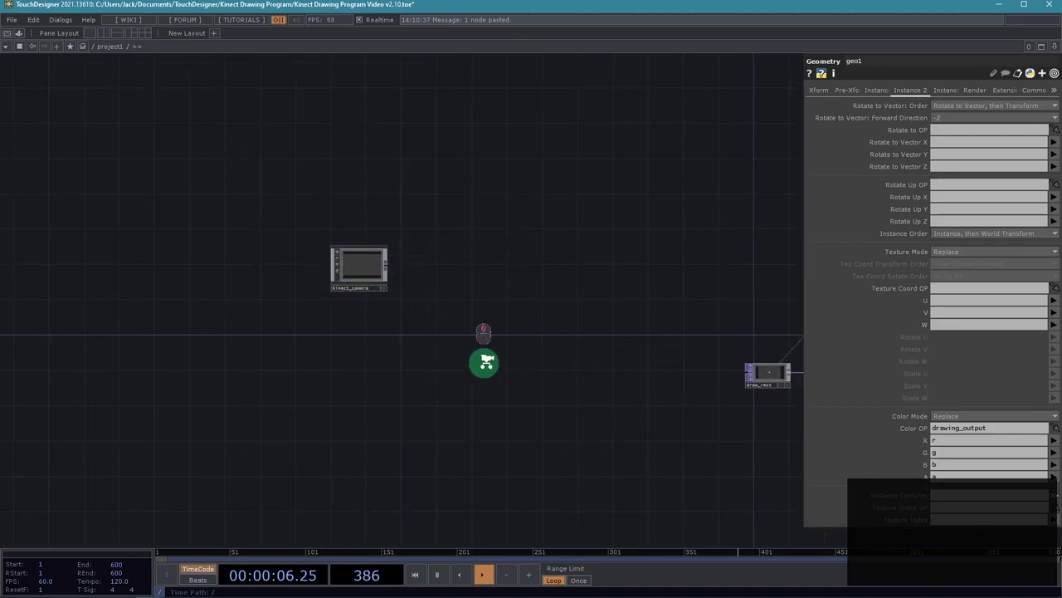
left_click_drag(487, 363, 426, 357)
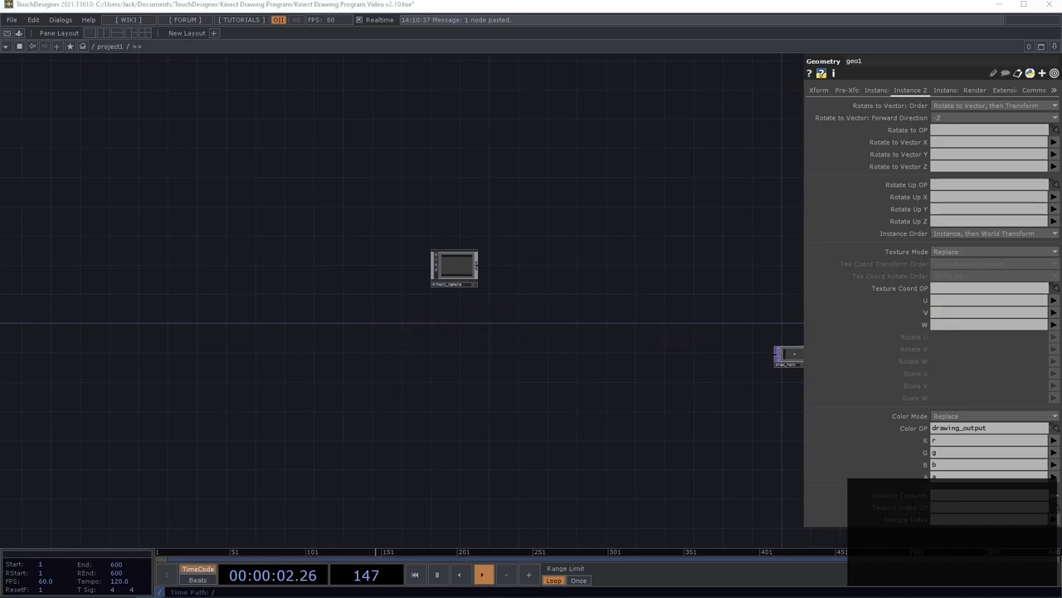
Add a Kinect CHOP in the empty network area below kinect_camera
key("F12")
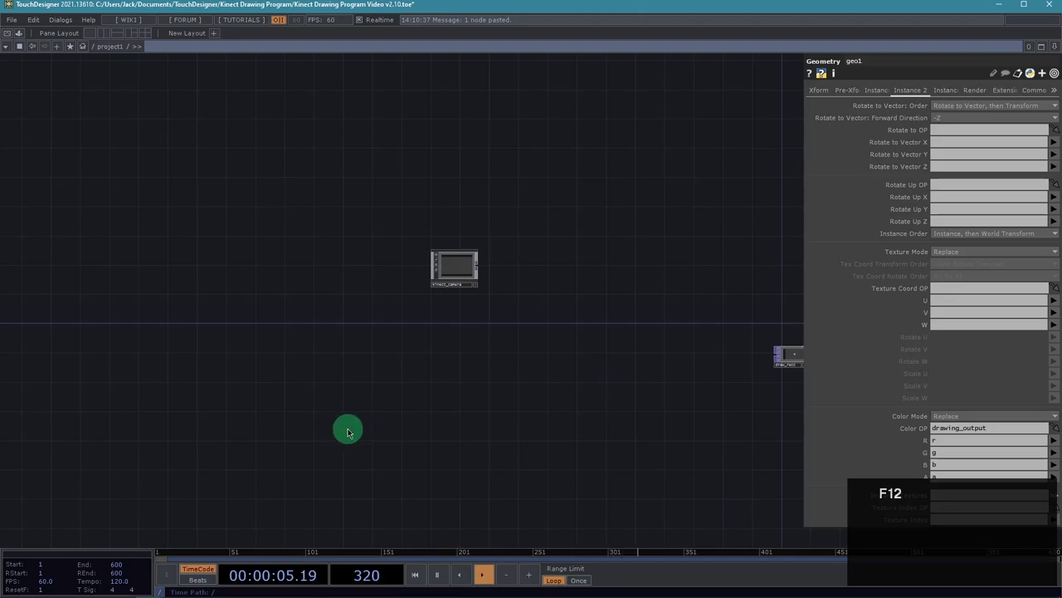
key("Tab")
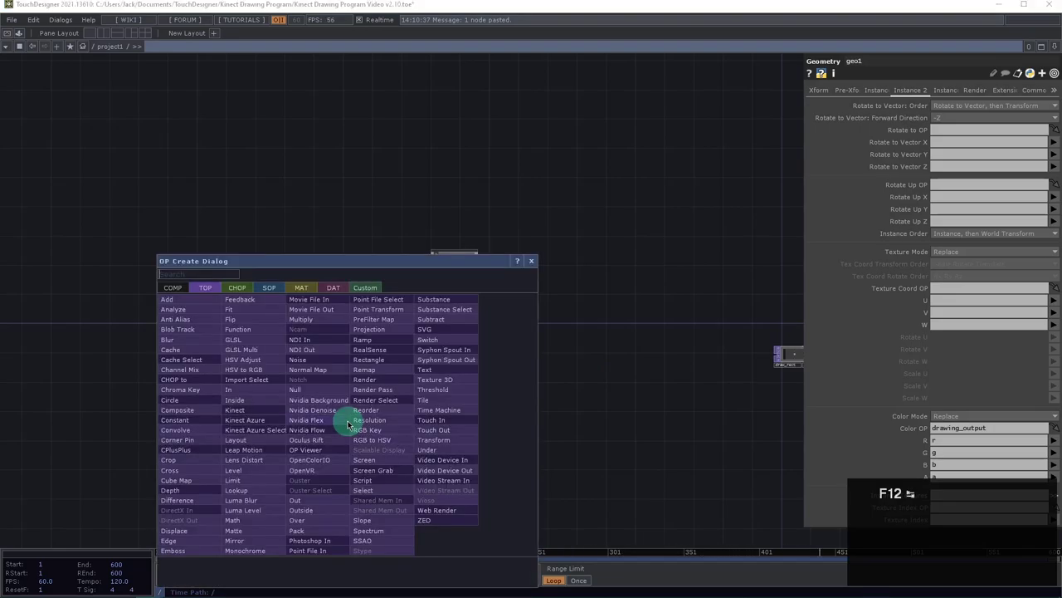
key("Tab")
type("ine")
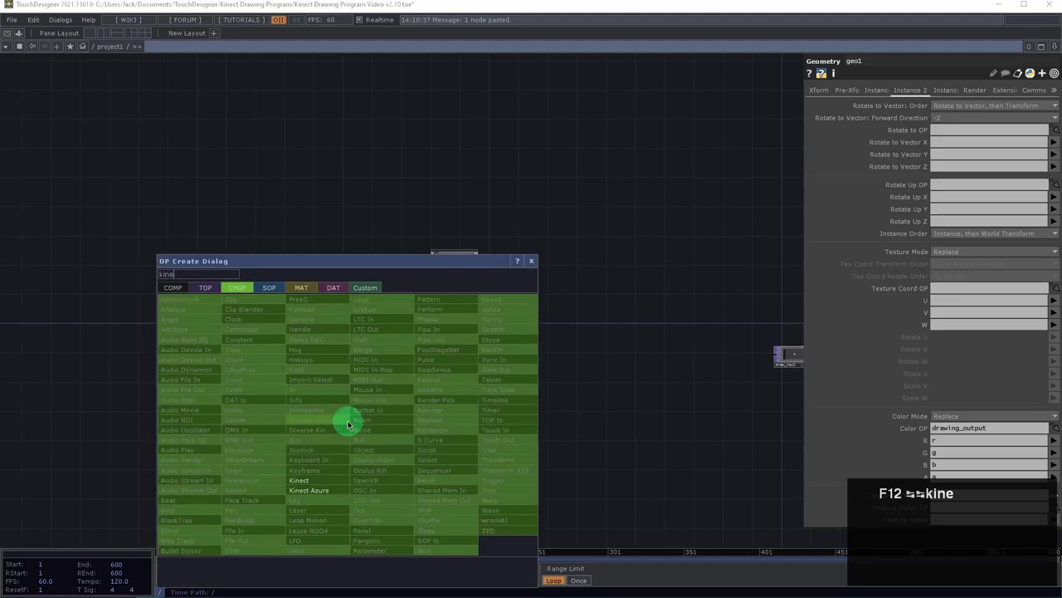
type("ct")
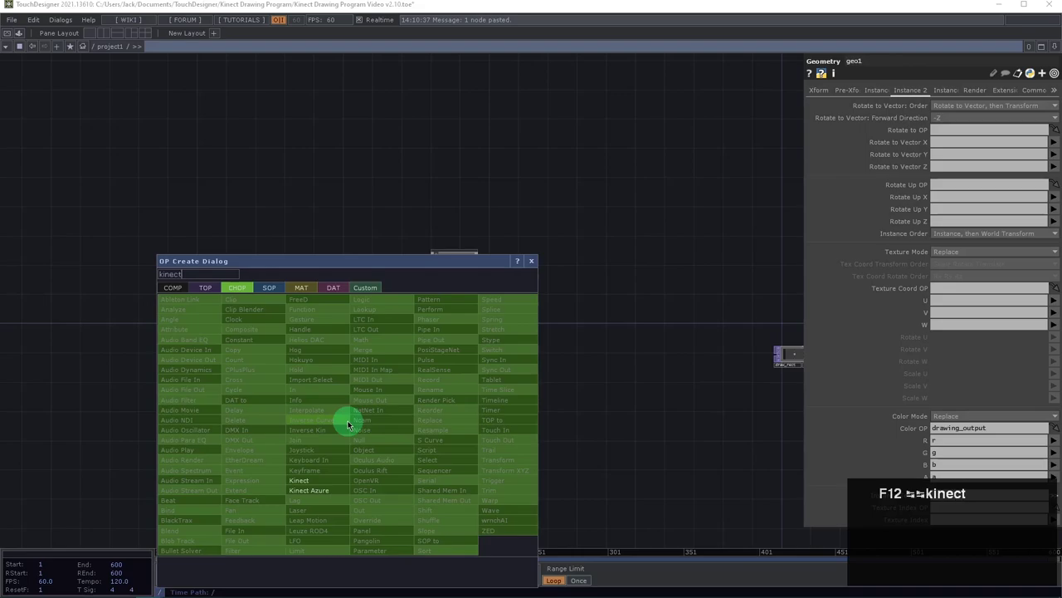
left_click(308, 481)
left_click(240, 407)
Look over the joint channels of the Kinect CHOP and set its Skeleton to Seated
middle_click_drag(301, 425, 465, 315)
left_click_drag(420, 404, 638, 425)
middle_click_drag(439, 452, 498, 392)
middle_click_drag(310, 506, 727, 360)
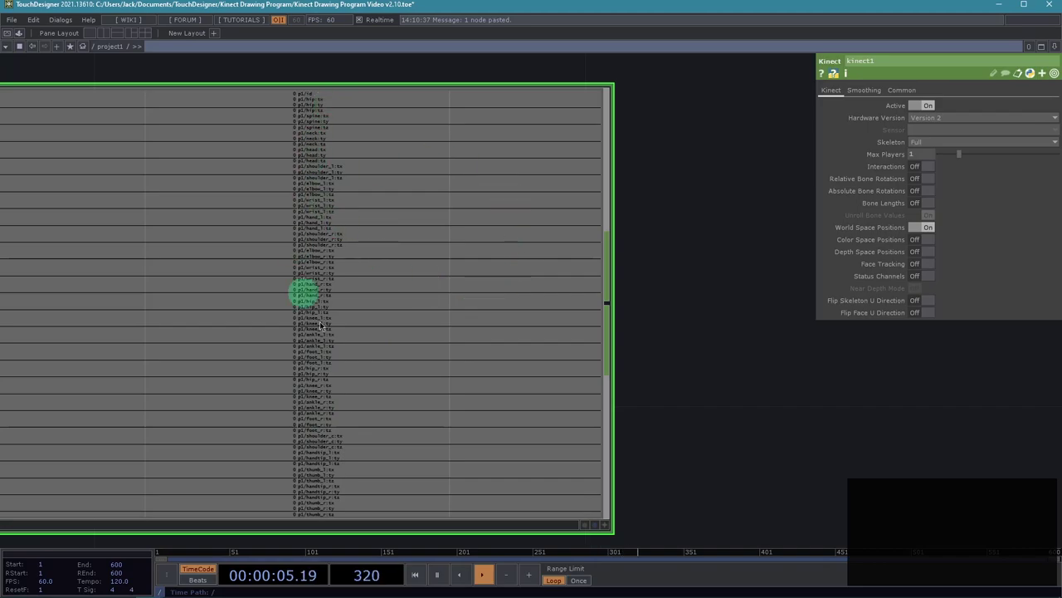
left_click(712, 381)
left_click_drag(712, 381, 742, 382)
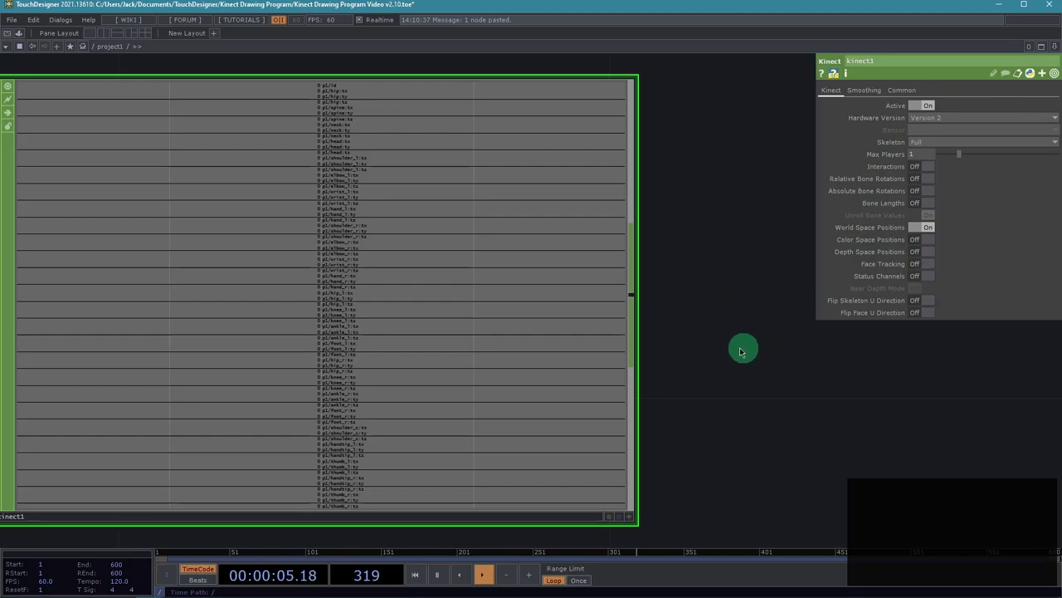
left_click_drag(742, 349, 723, 332)
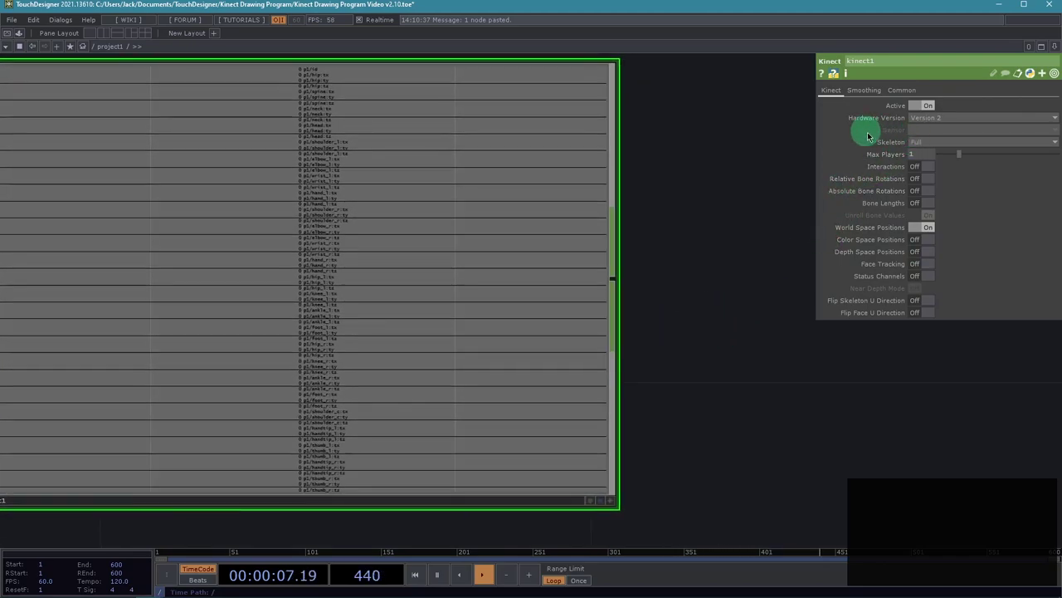
left_click(943, 147)
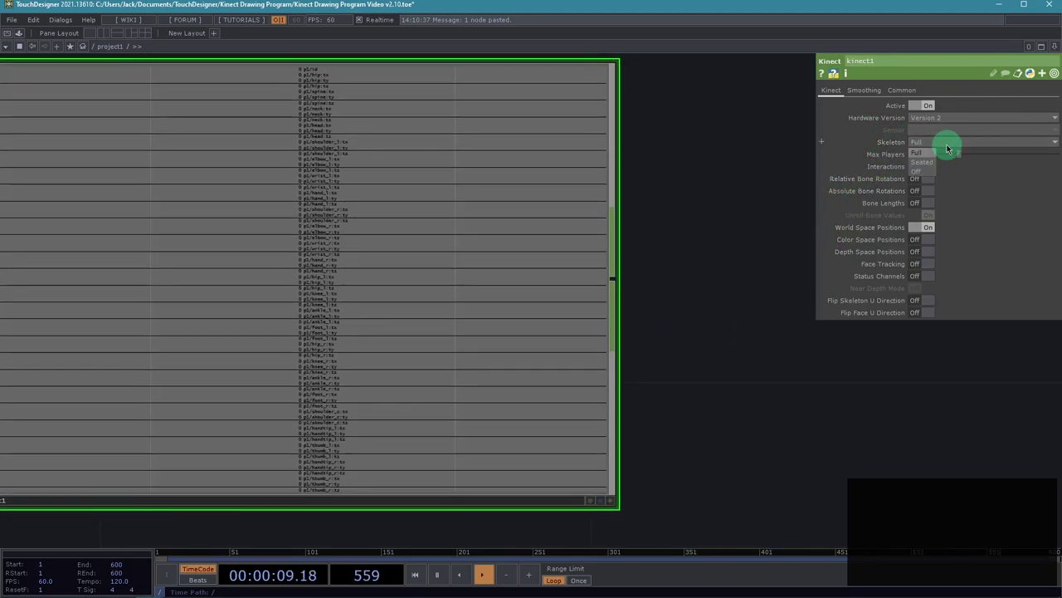
left_click(925, 165)
scroll(728, 260, "down", 5)
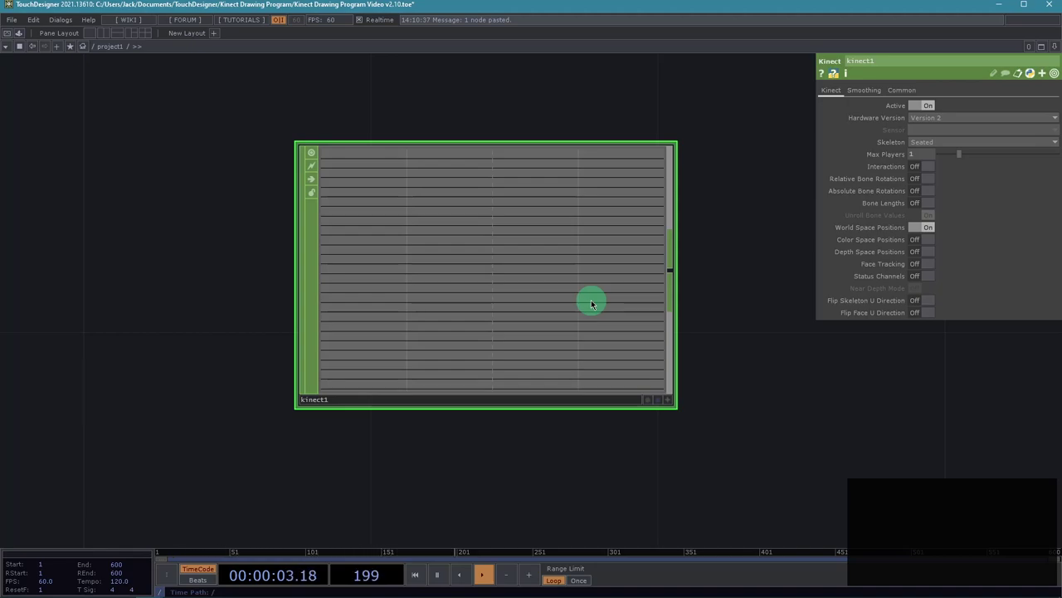
left_click_drag(741, 432, 649, 452)
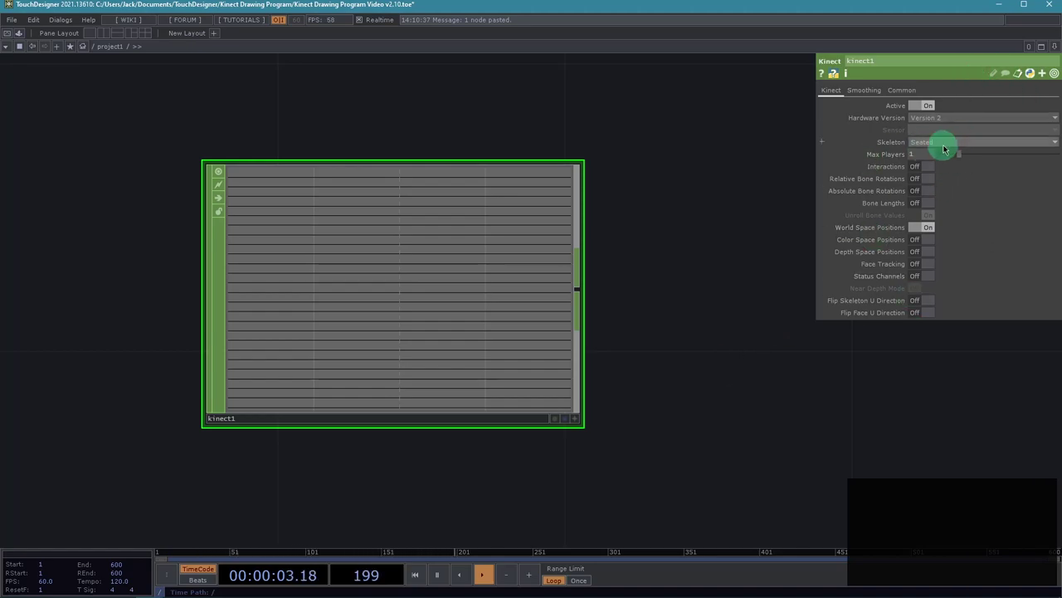
left_click_drag(676, 332, 628, 323)
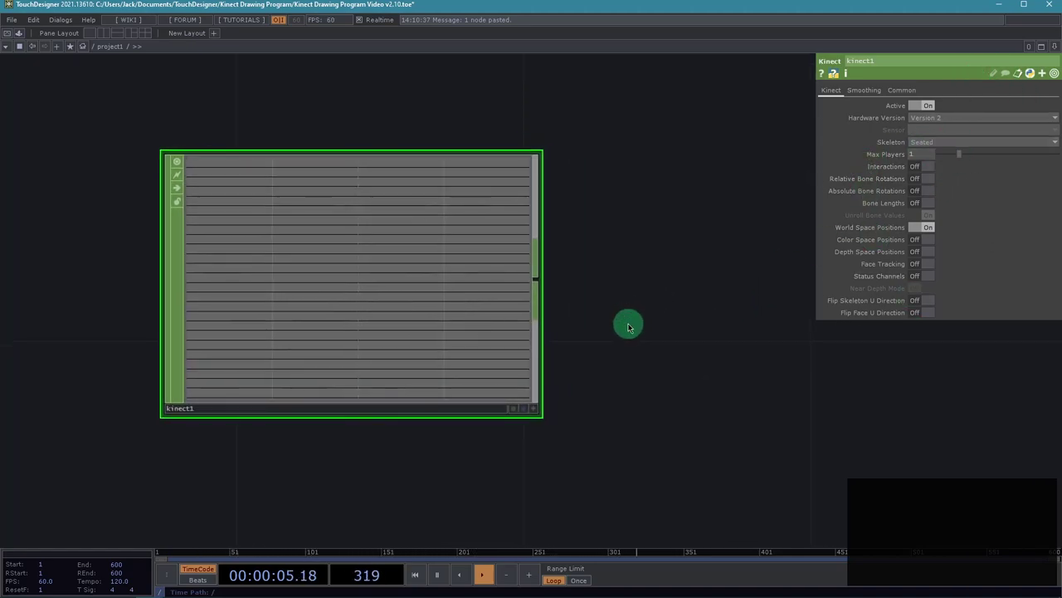
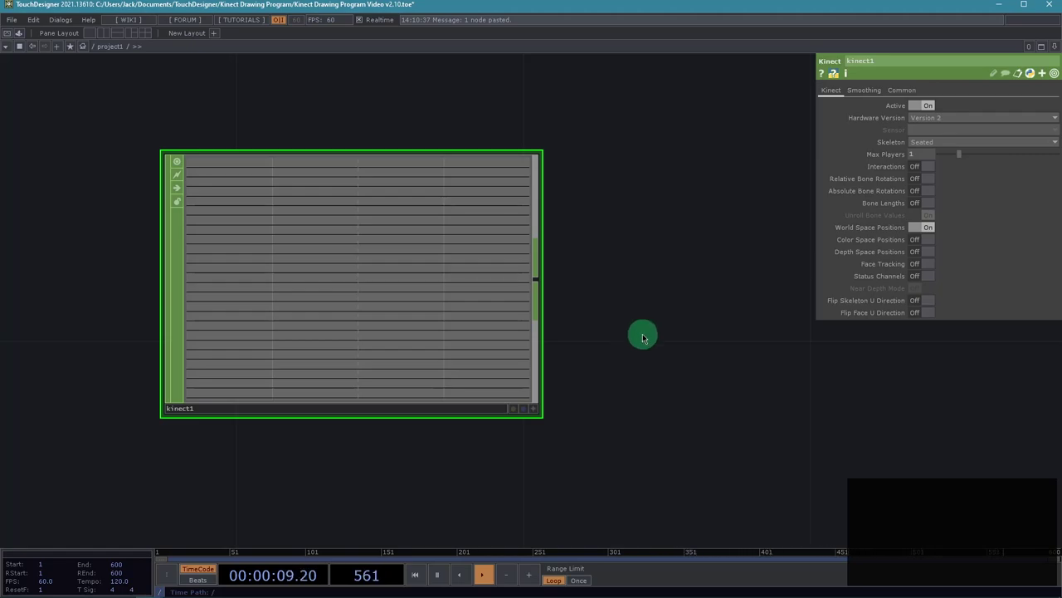
Turn on Interactions for the Kinect CHOP
left_click(636, 416)
left_click_drag(636, 415, 616, 435)
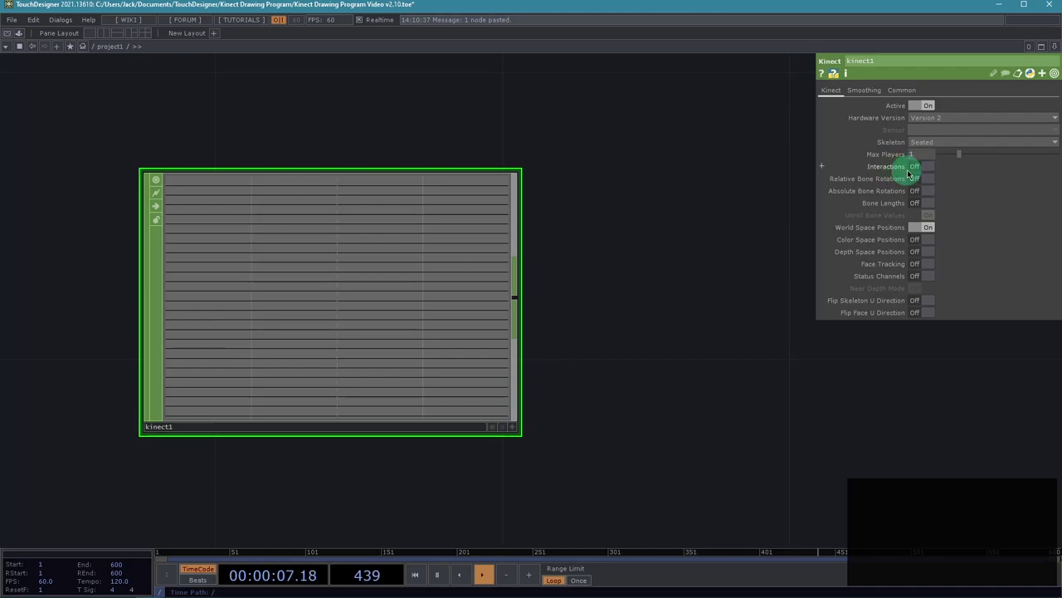
left_click(923, 169)
Examine the hand-state channels at the end of kinect1's channel list
middle_click_drag(600, 437, 705, 374)
left_click_drag(306, 485, 715, 502)
scroll(417, 488, "up", 4)
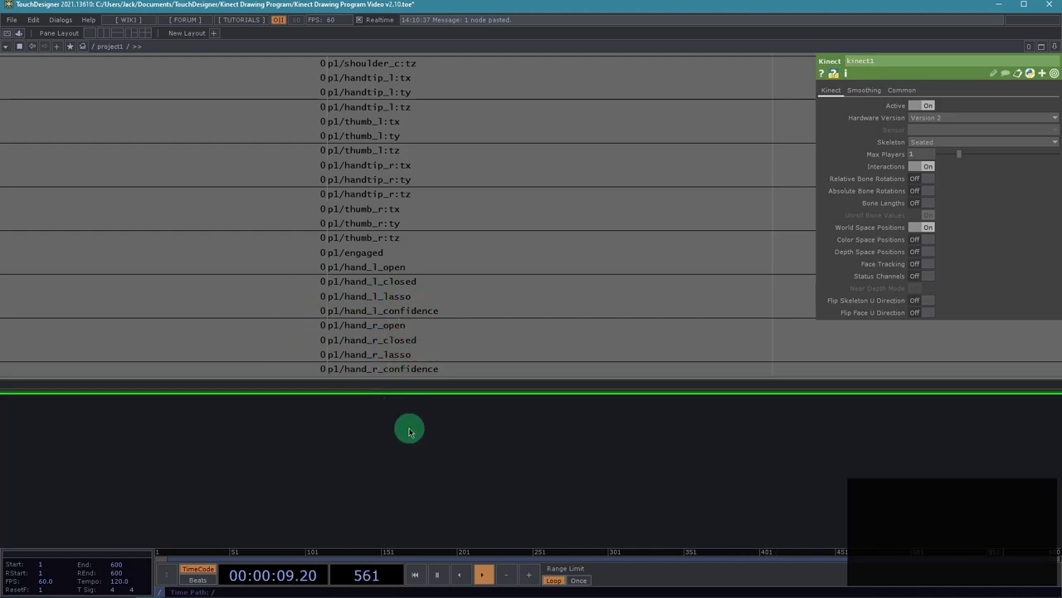
left_click_drag(411, 430, 394, 454)
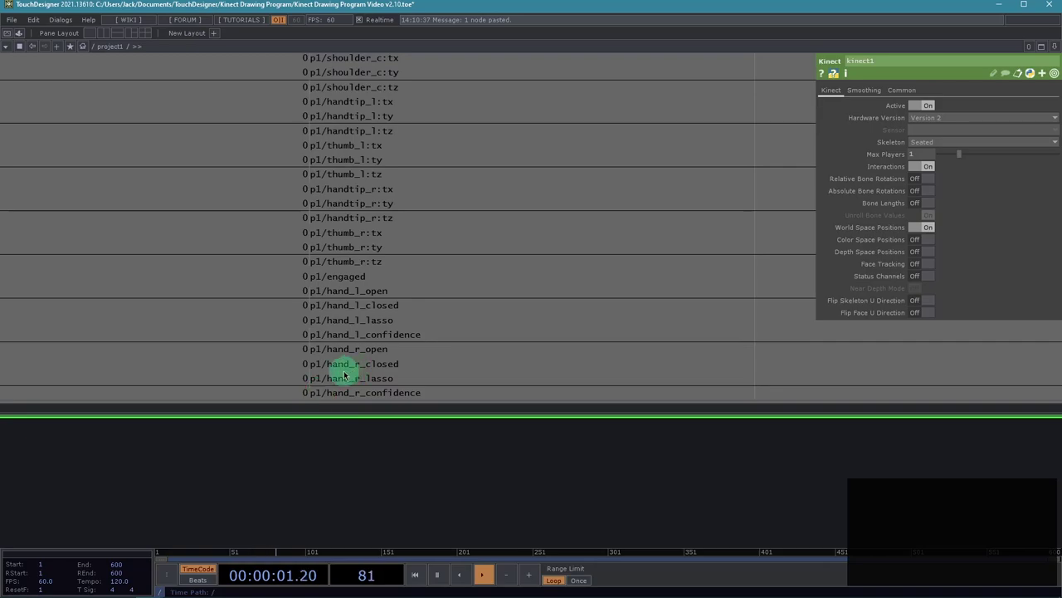
middle_click_drag(560, 472, 338, 490)
left_click_drag(764, 449, 485, 404)
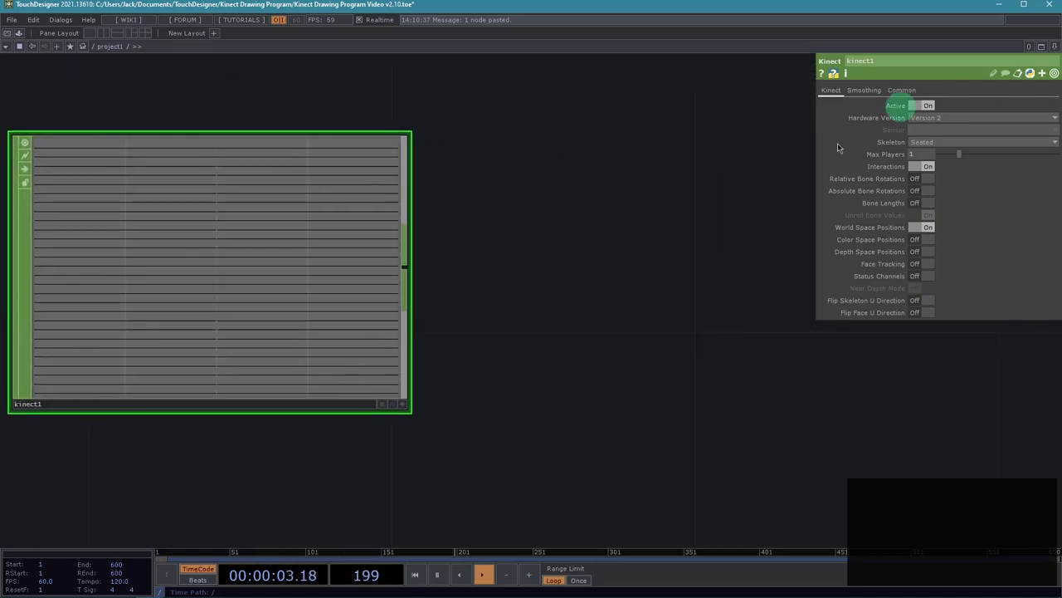
scroll(472, 325, "down", 4)
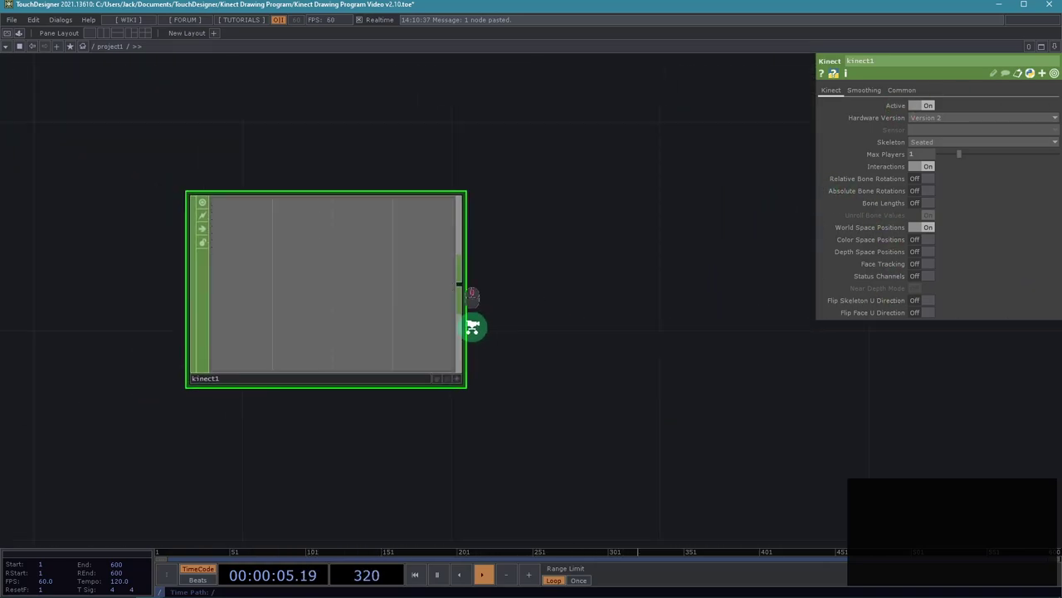
left_click_drag(679, 335, 572, 325)
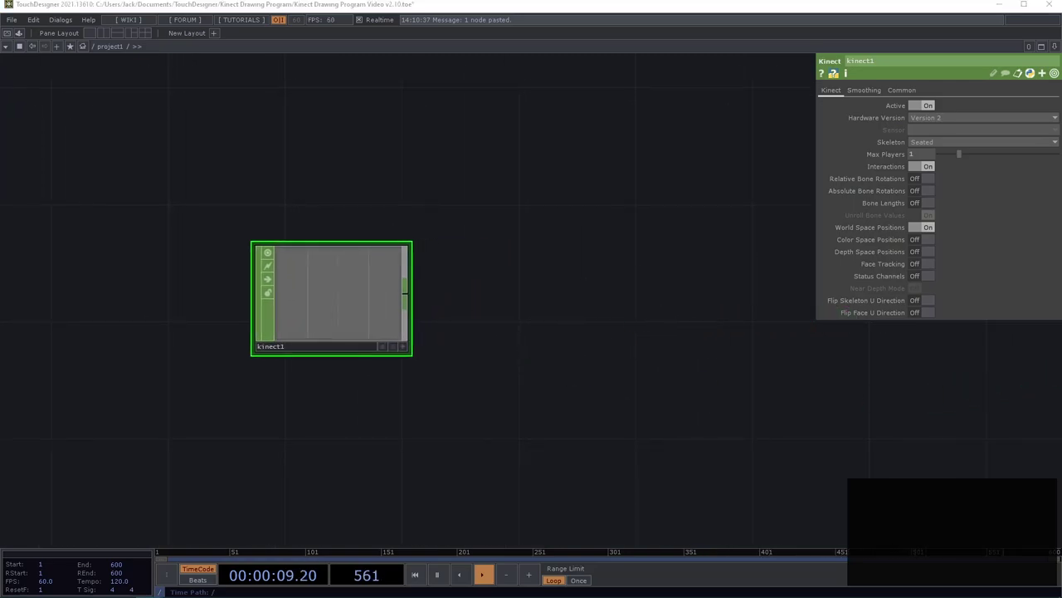
Review kinect1's full channel list again, covering both the joint positions and the hand interactions
left_click_drag(637, 358, 809, 379)
left_click_drag(509, 309, 394, 317)
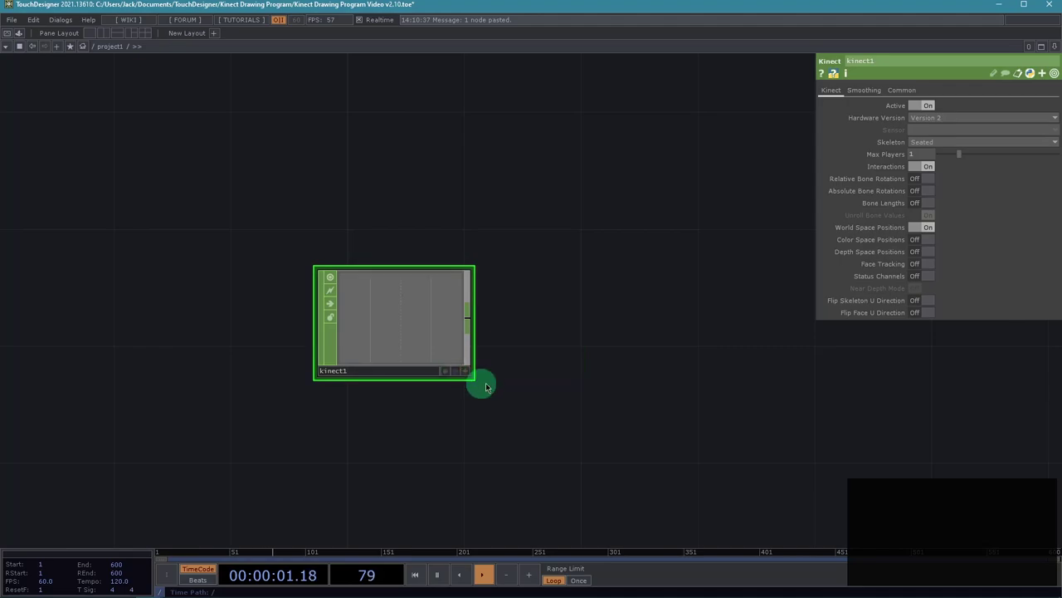
scroll(520, 387, "up", 4)
scroll(374, 309, "up", 1)
left_click_drag(566, 382, 778, 437)
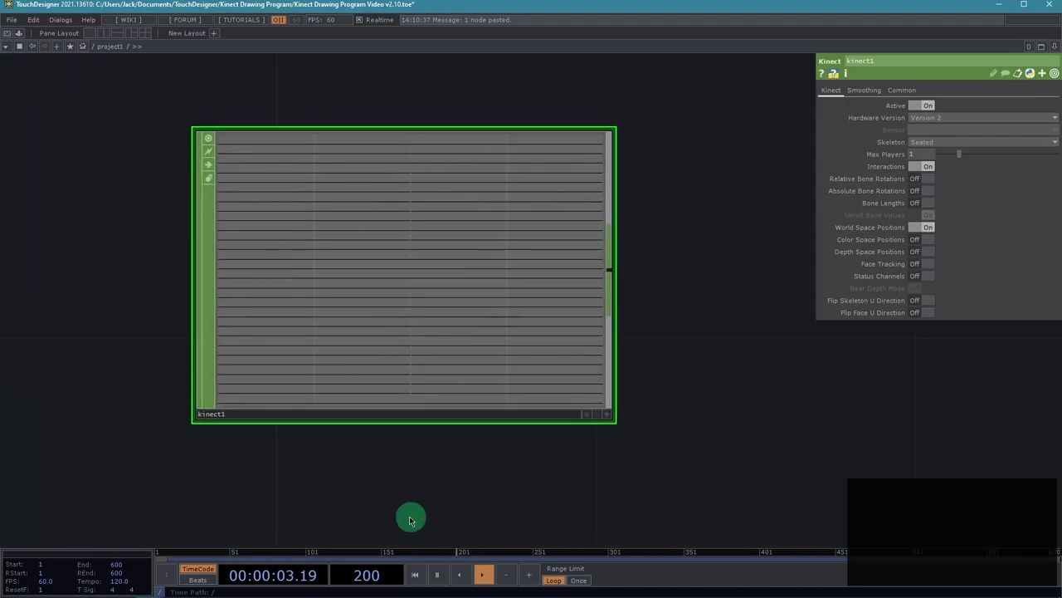
middle_click_drag(415, 510, 463, 475)
scroll(472, 462, "up", 2)
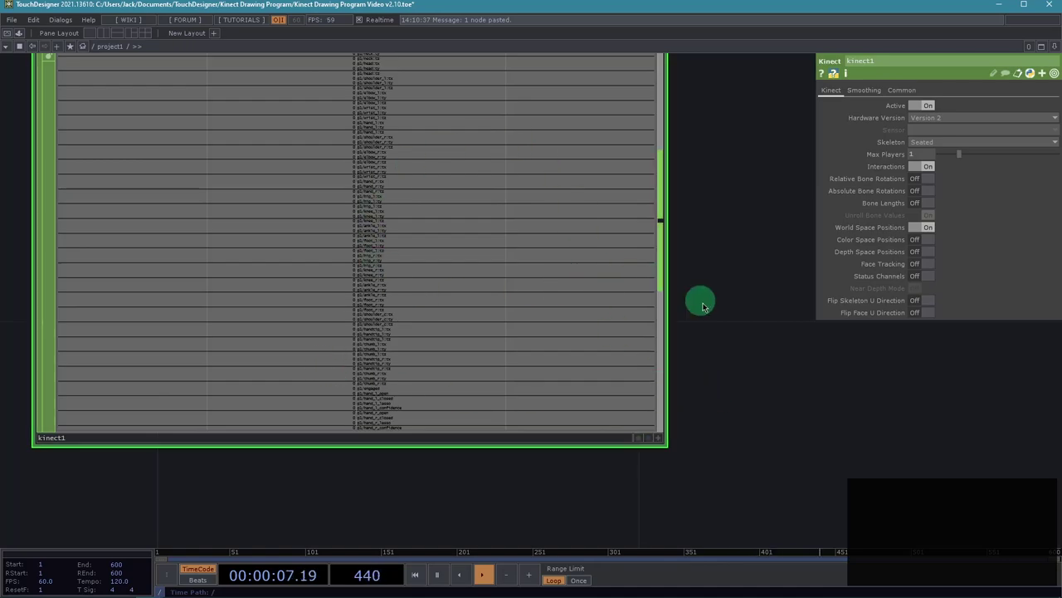
scroll(780, 426, "down", 1)
scroll(767, 432, "down", 2)
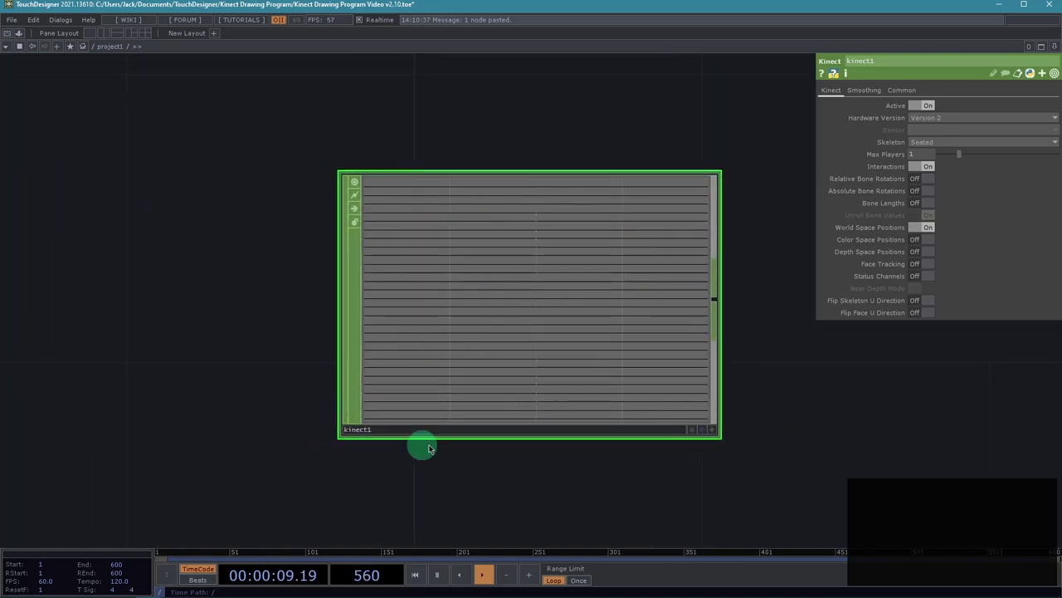
scroll(598, 481, "up", 1)
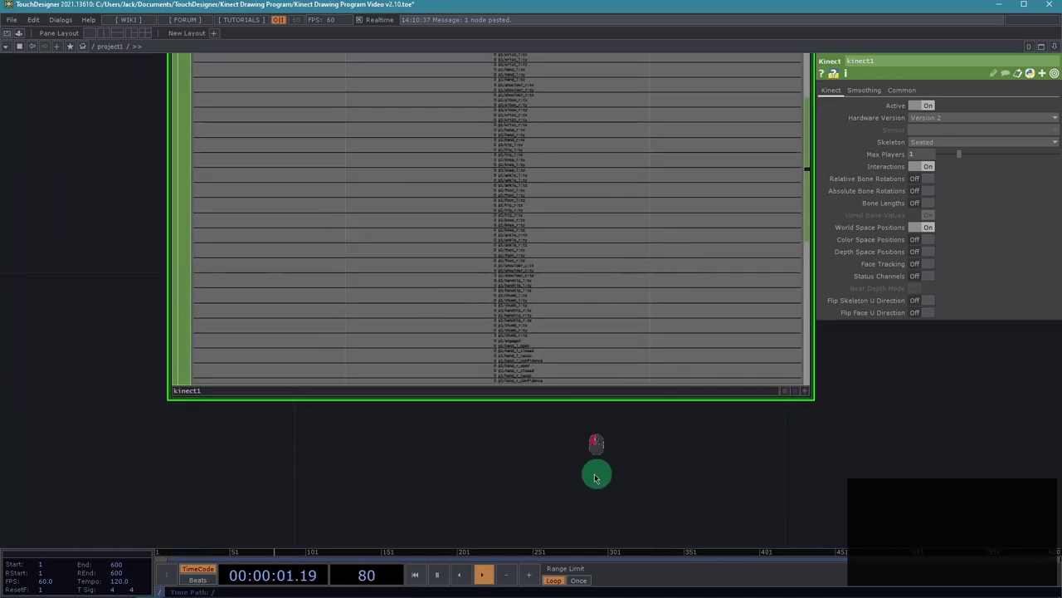
left_click_drag(595, 476, 341, 495)
scroll(651, 506, "down", 3)
left_click_drag(781, 426, 453, 379)
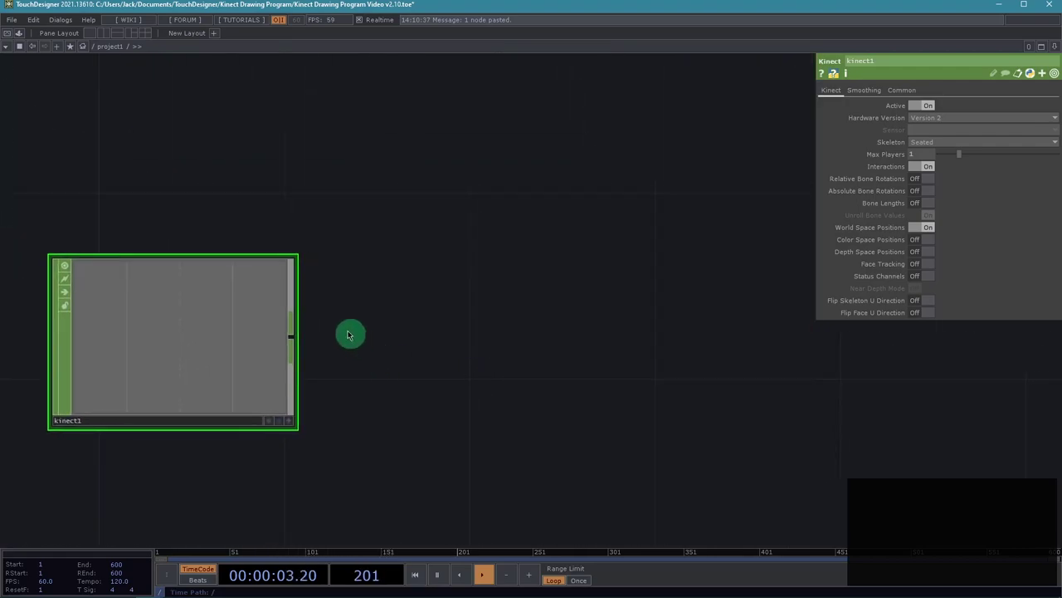
Add a Select CHOP fed by kinect1's output and place it beside kinect1
right_click(289, 334)
right_click(290, 334)
type("select")
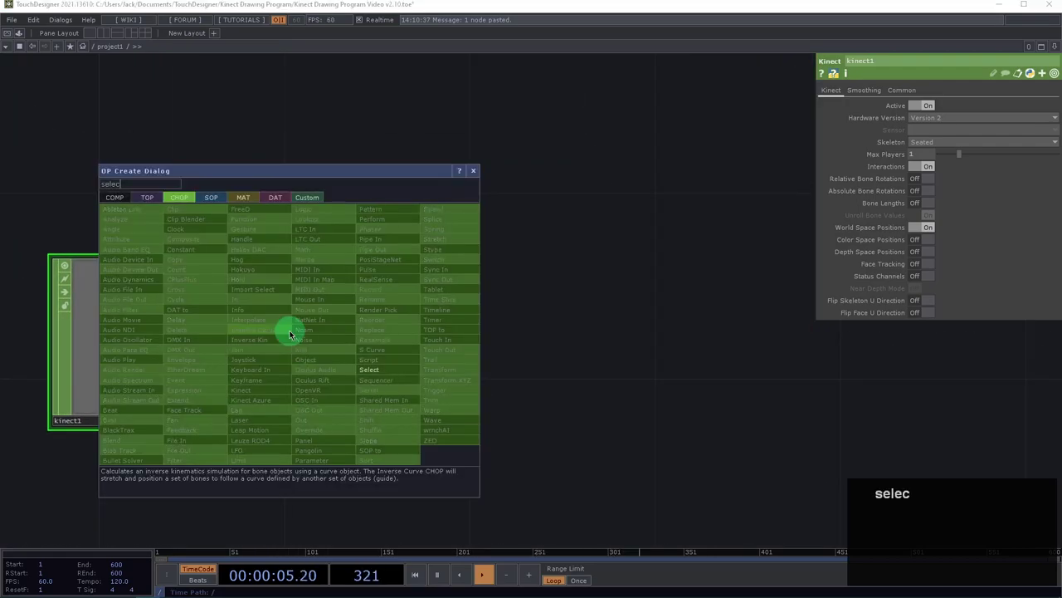
key("Return")
left_click_drag(379, 368, 550, 356)
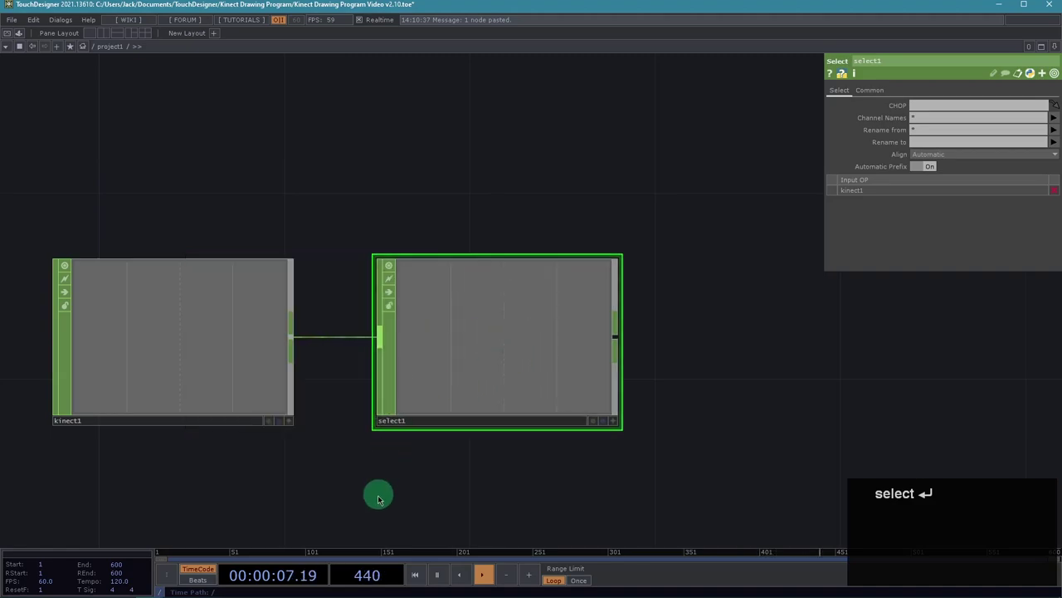
Rename the new Select CHOP to kinect_select
scroll(432, 496, "up", 1)
scroll(437, 496, "up", 1)
left_click(454, 392)
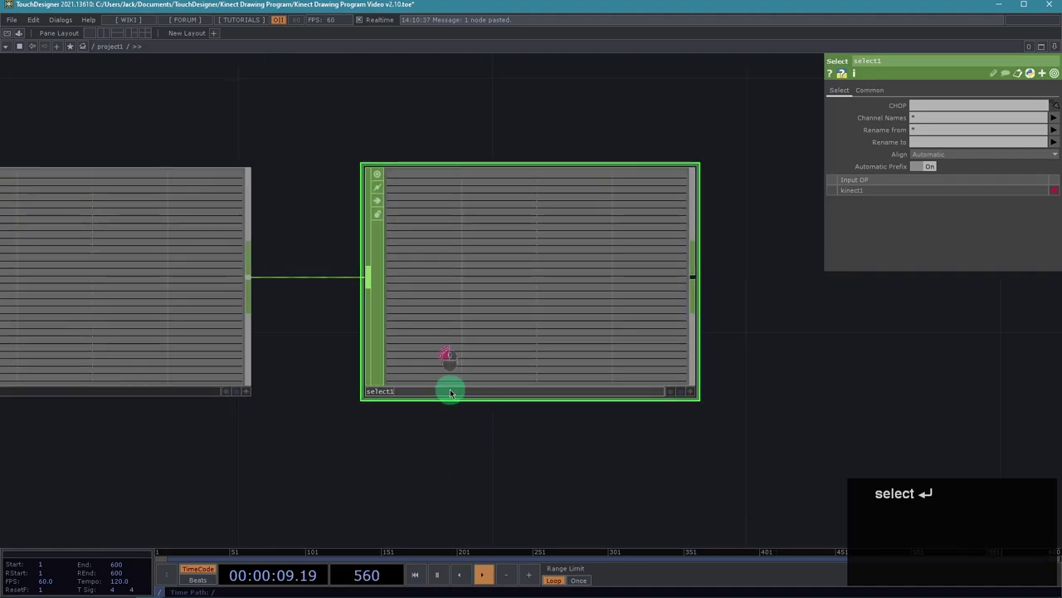
key("BackSpace")
type("kinect")
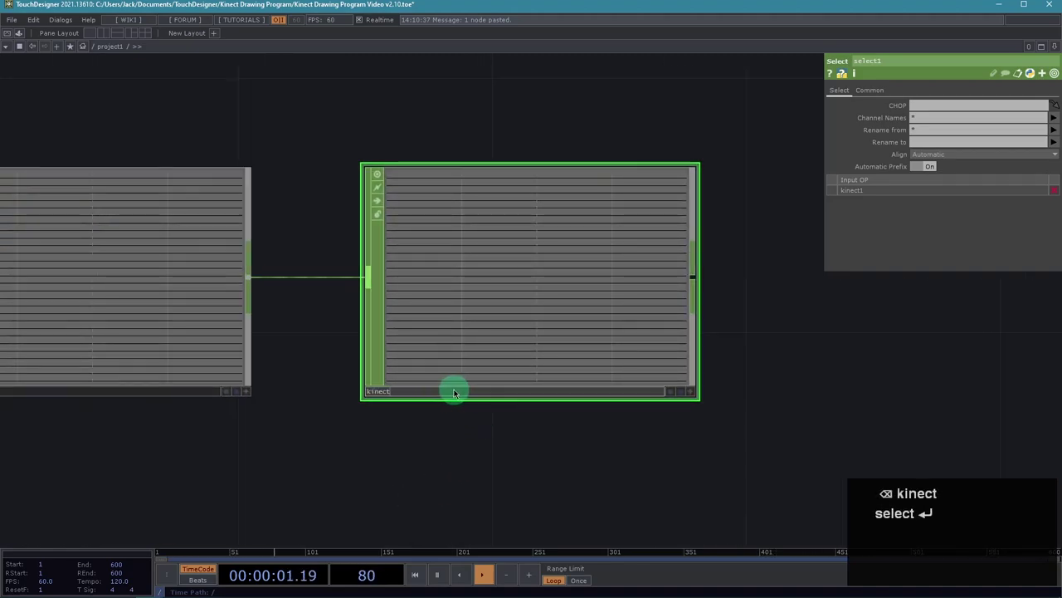
type("_select")
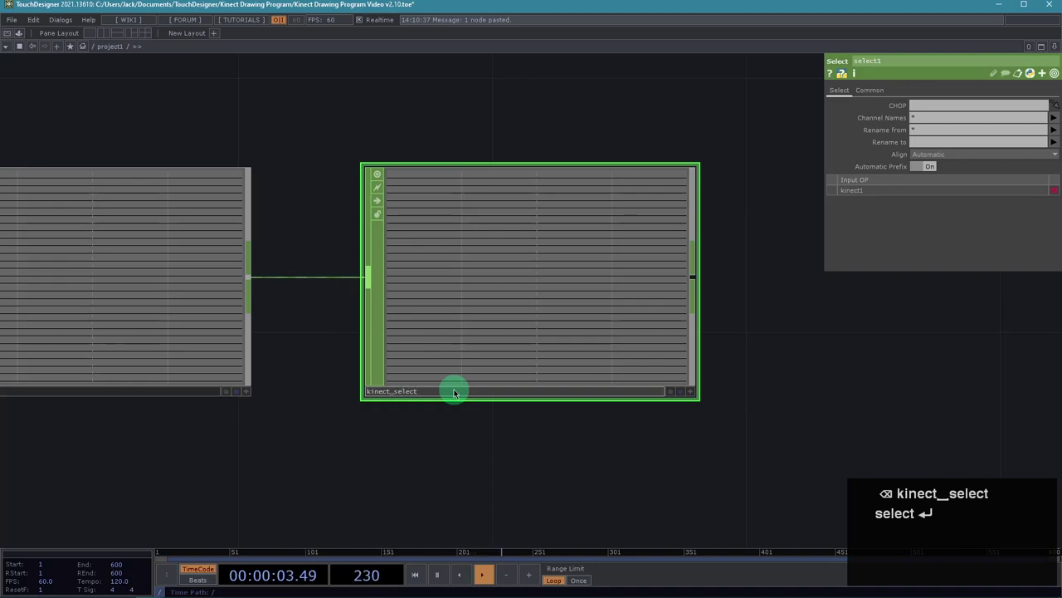
key("Return")
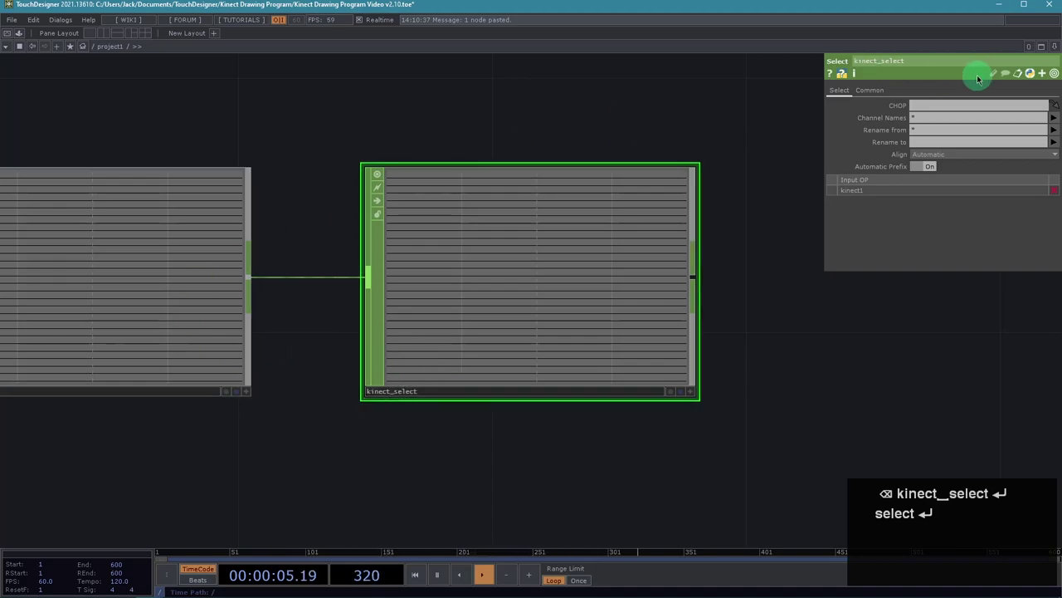
Set kinect_select's Channel Names to p1/hand_l:* so it takes every left-hand position channel
left_click(934, 117)
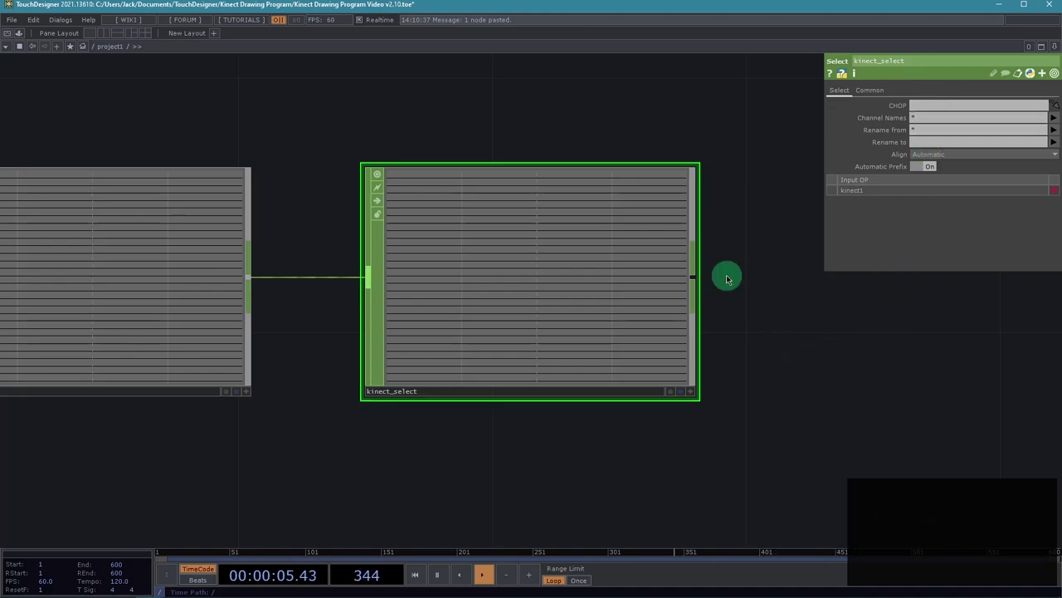
left_click(925, 118)
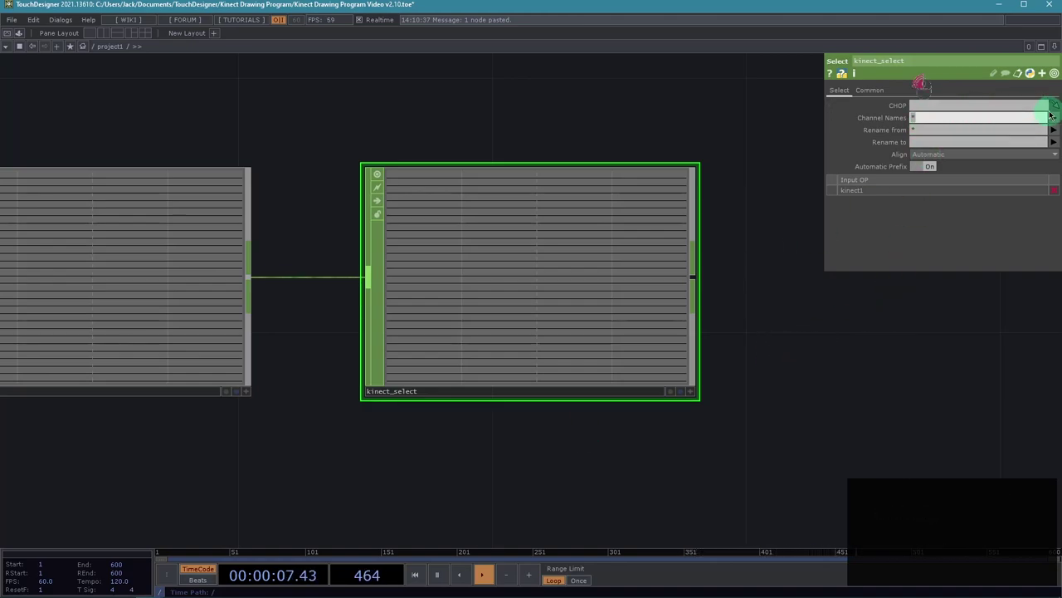
left_click(1053, 118)
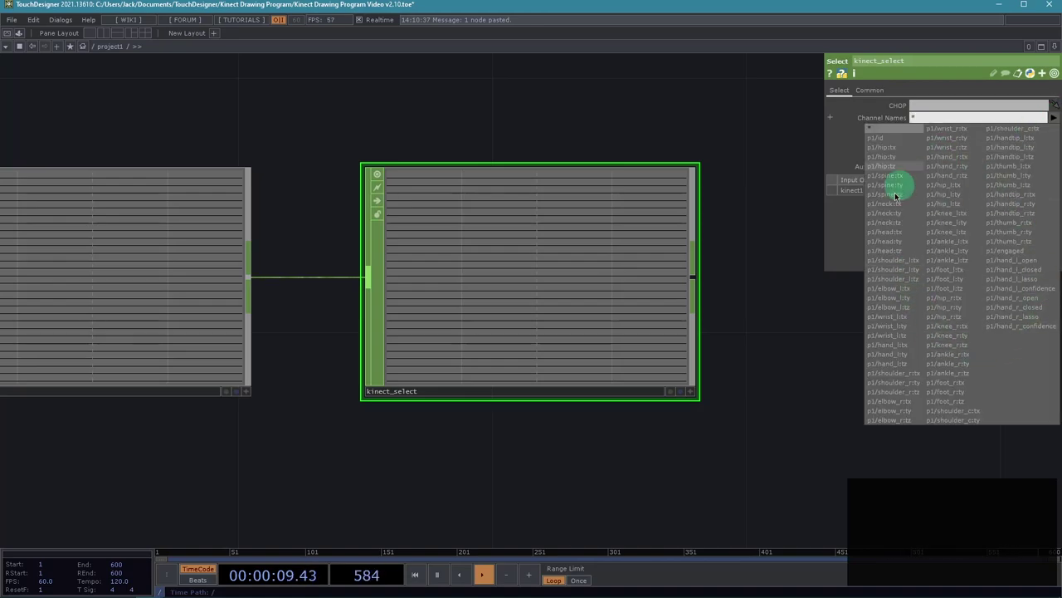
left_click(1053, 118)
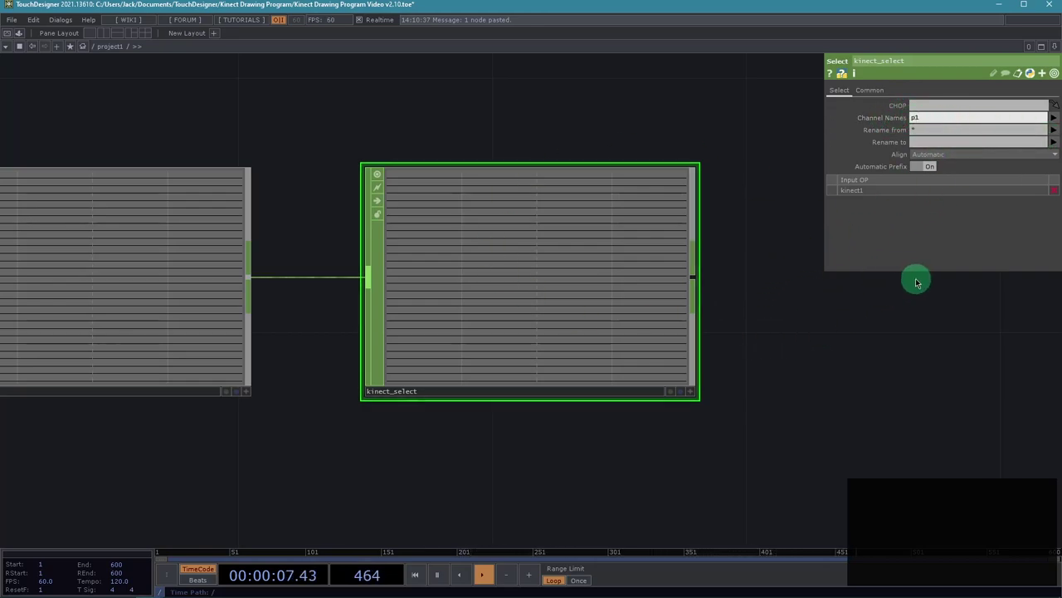
type("/hand_l:*")
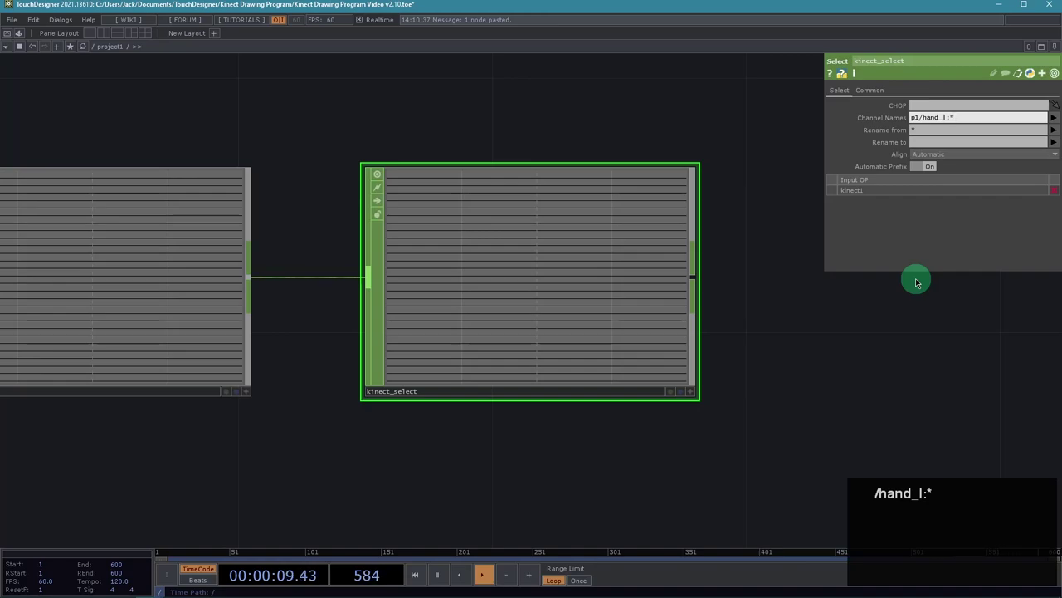
key("Return")
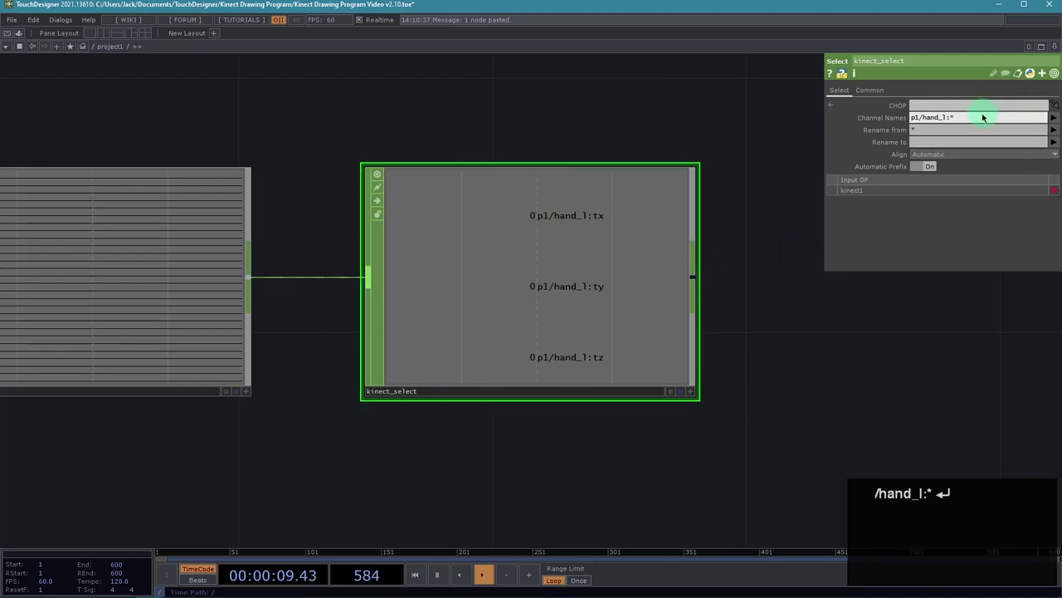
Append p1/hand_r:* to kinect_select's Channel Names to include the right-hand position channels
left_click_drag(962, 118, 896, 124)
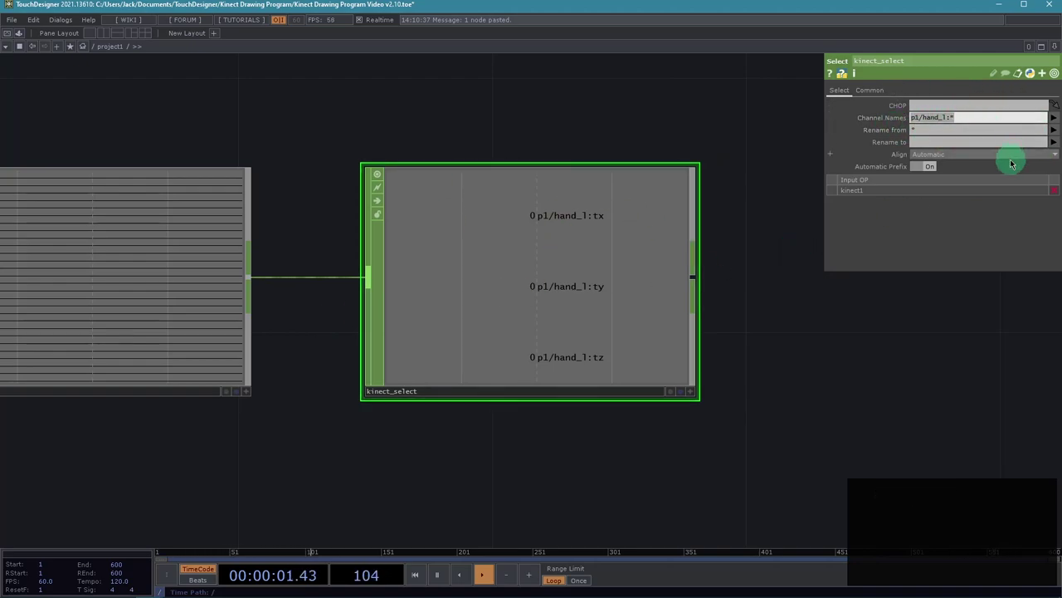
left_click(970, 117)
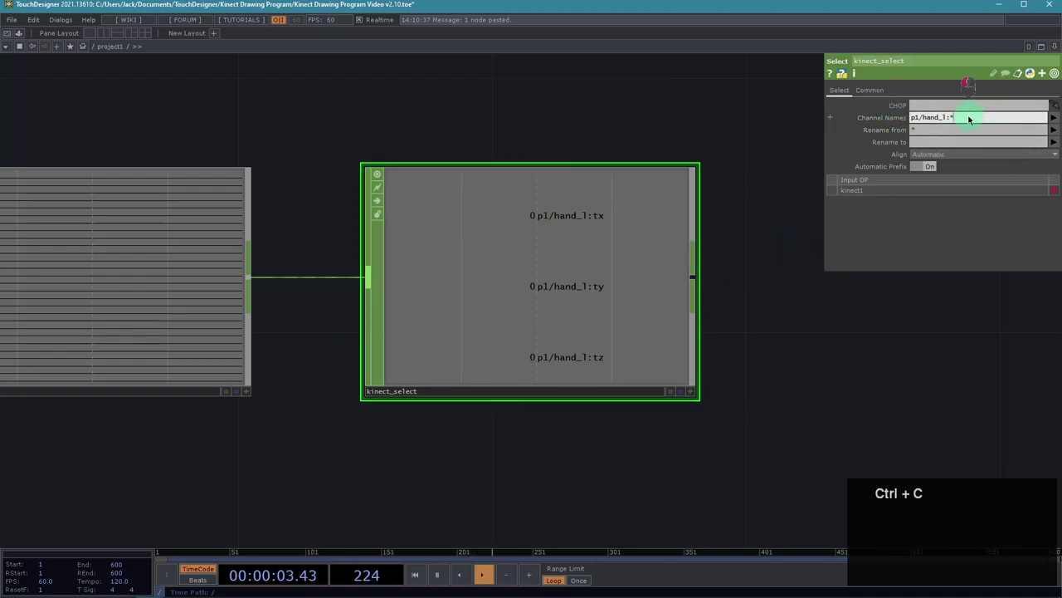
key("ctrl+c")
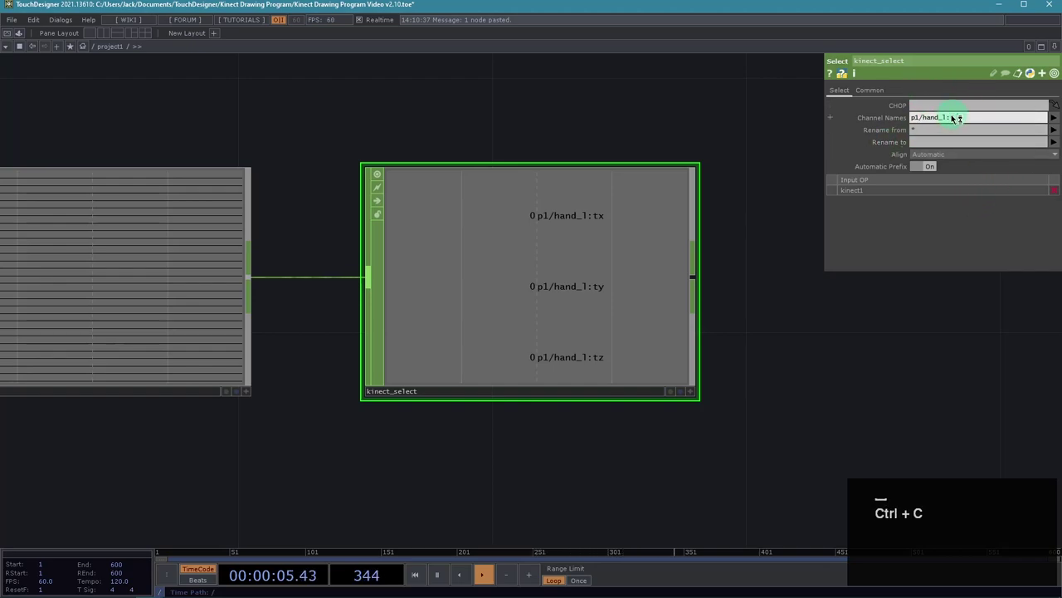
key("ctrl+v")
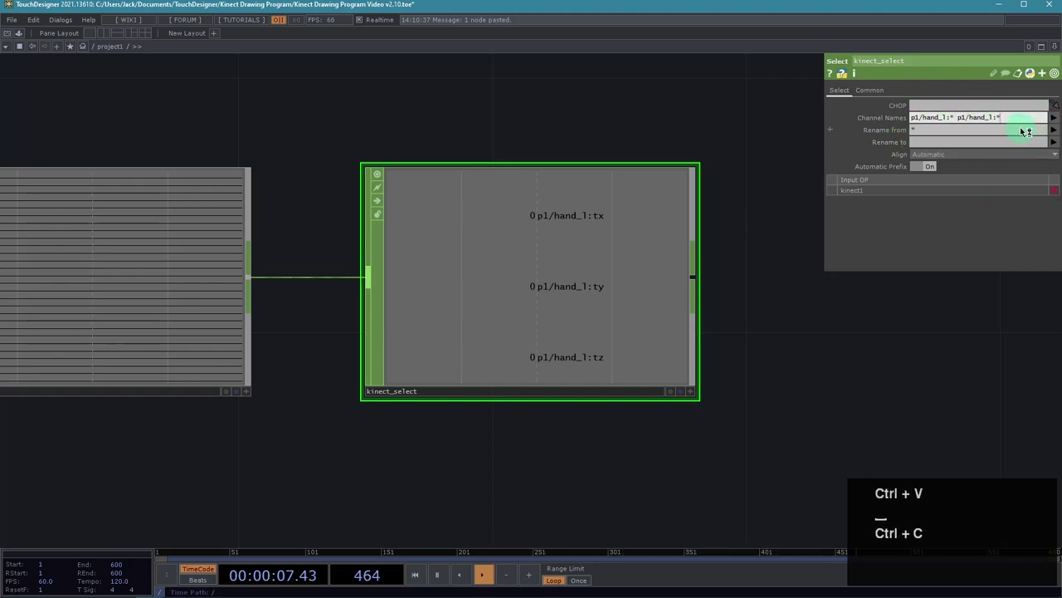
key("Left")
key("Left")
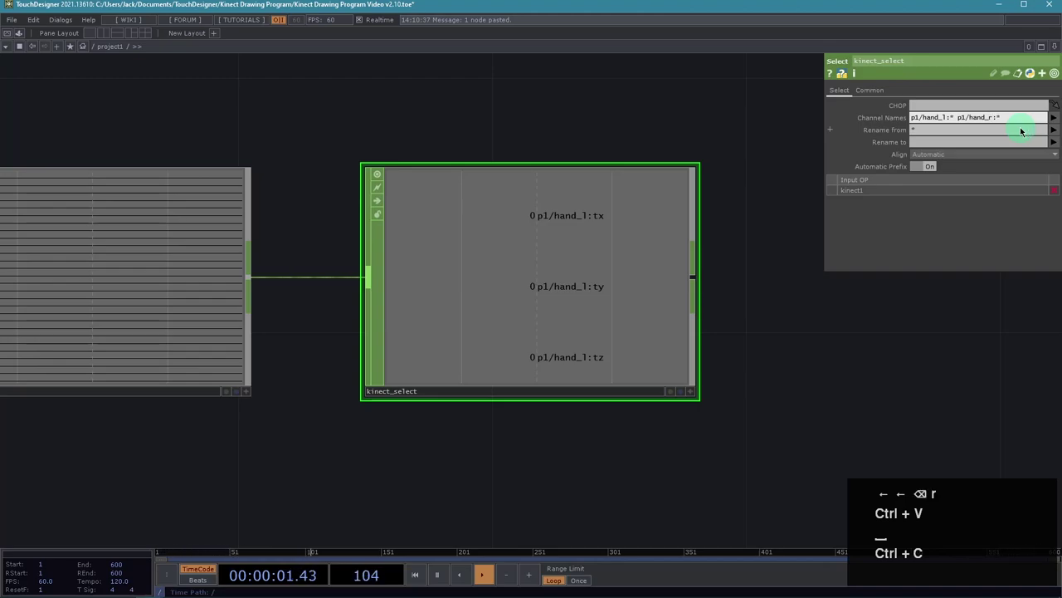
key("Return")
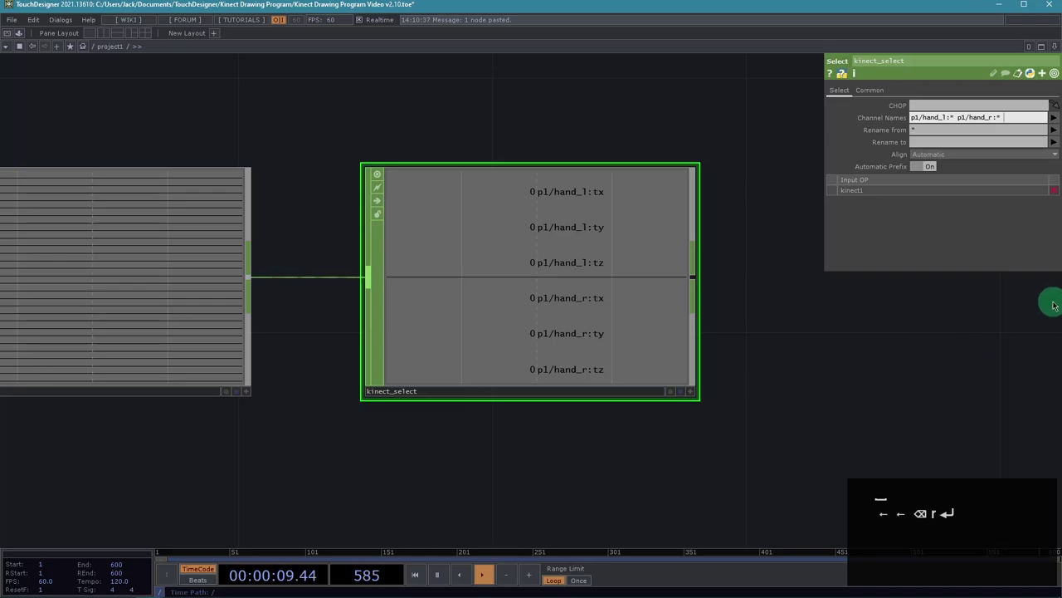
Check the hand-state names in kinect1 and append p1*closed to kinect_select's Channel Names
scroll(105, 439, "up", 6)
left_click_drag(118, 376, 400, 467)
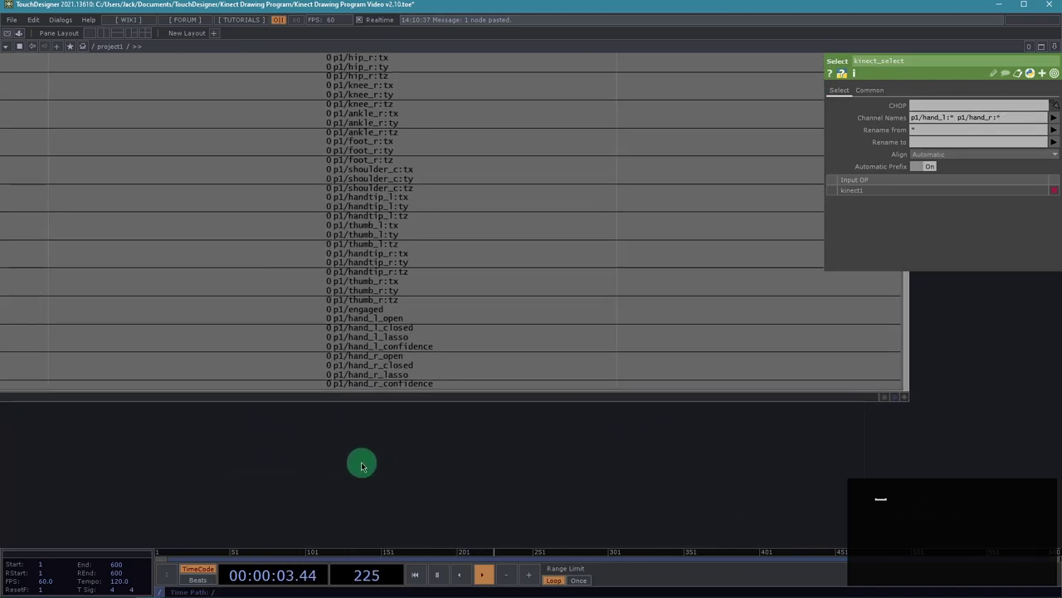
scroll(363, 455, "up", 1)
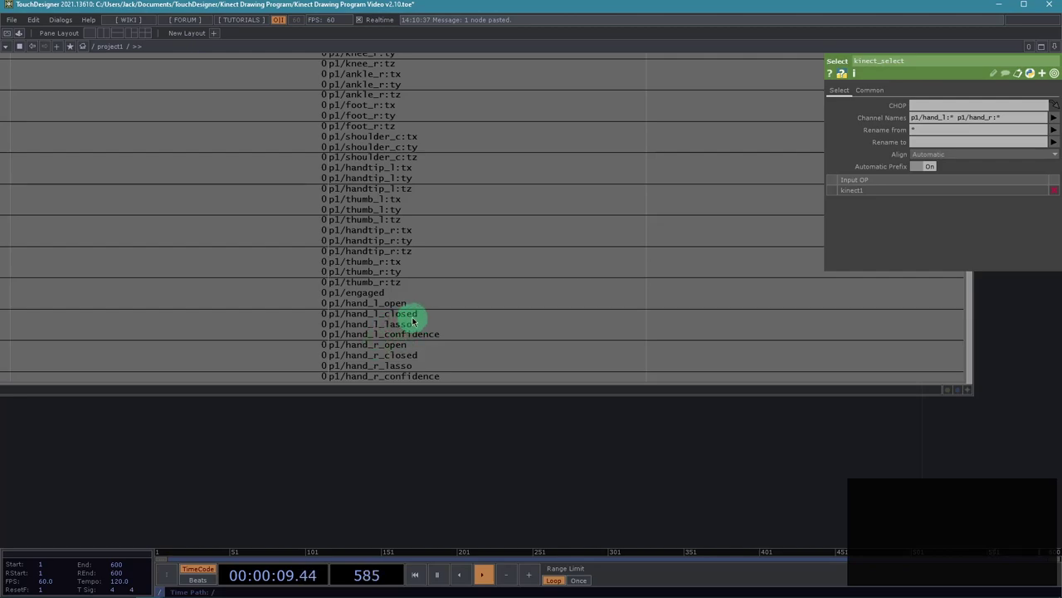
scroll(362, 417, "down", 4)
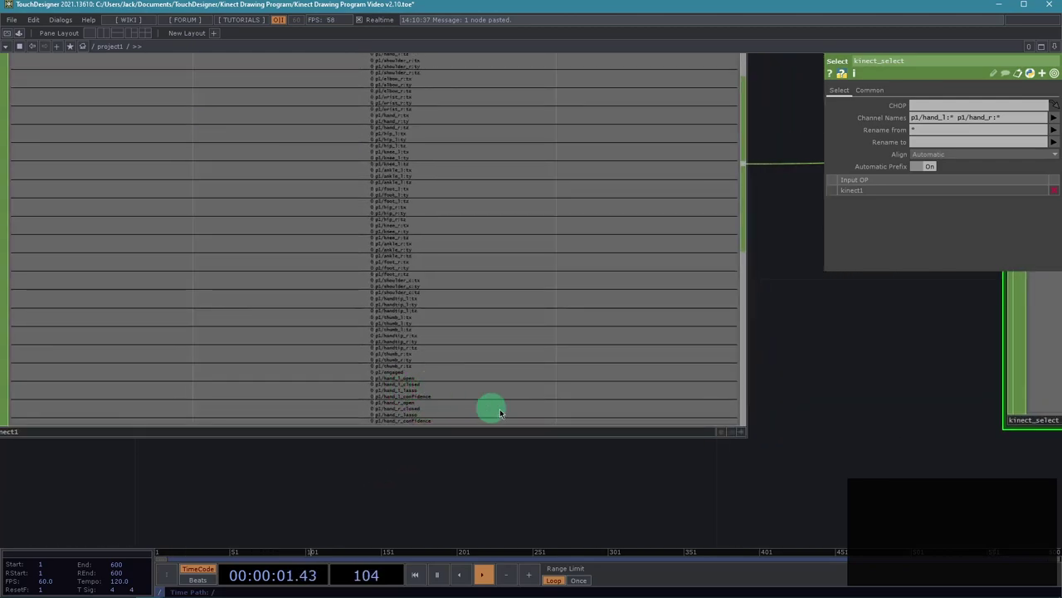
scroll(523, 465, "down", 4)
left_click_drag(577, 497, 170, 461)
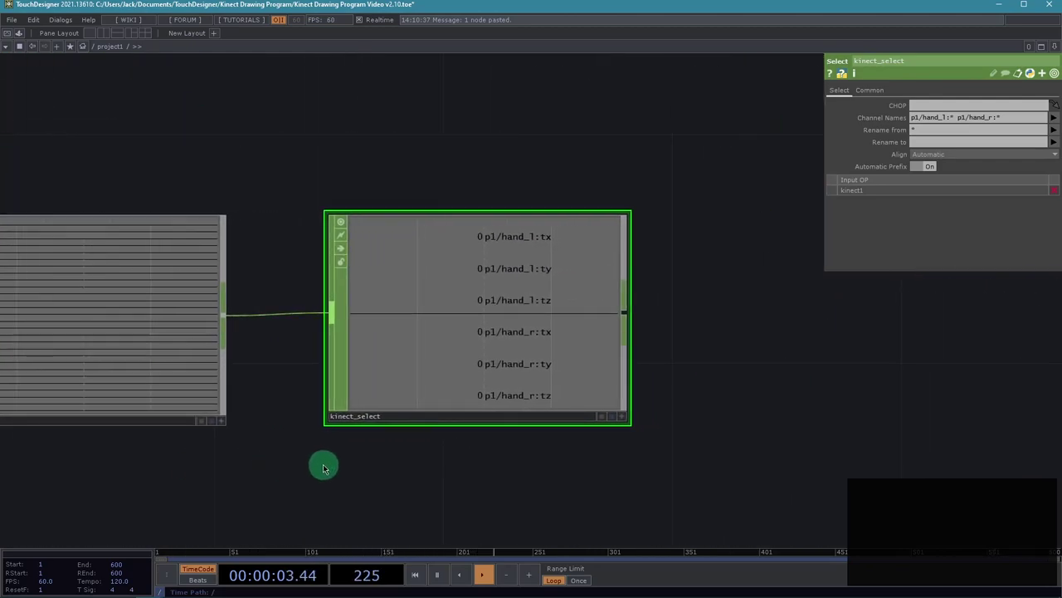
left_click(1012, 118)
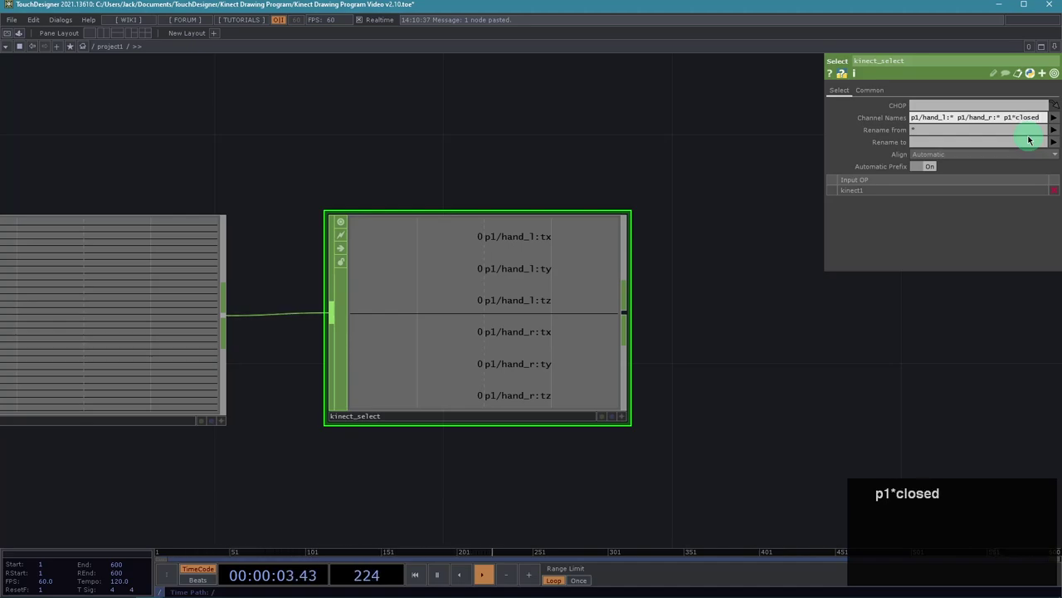
type("p1*closed")
key("Return")
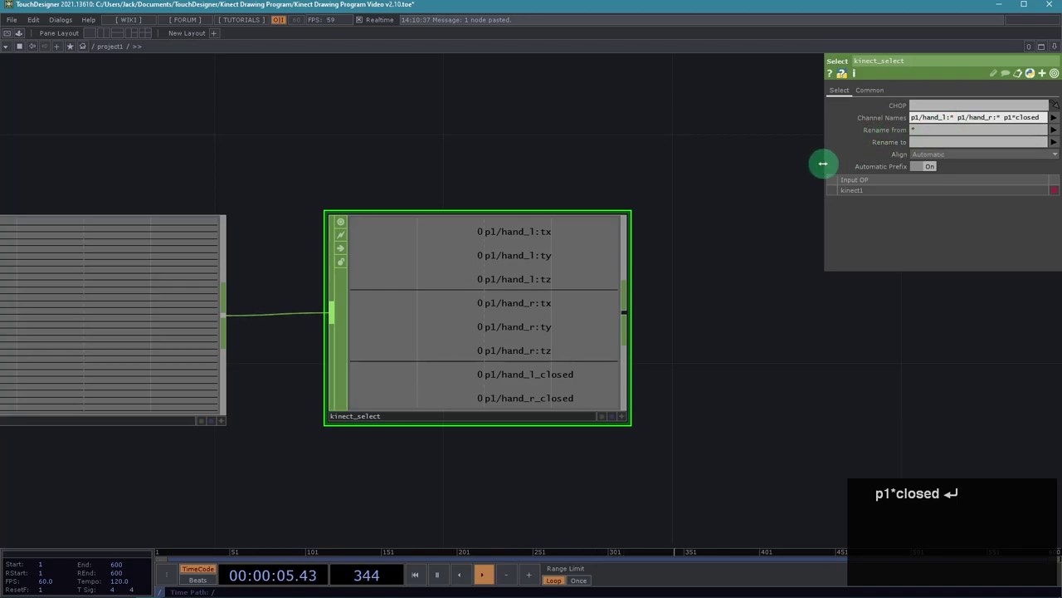
Append p1*lasso to kinect_select's Channel Names to include both hands' lasso channels
left_click_drag(823, 163, 611, 166)
left_click(860, 117)
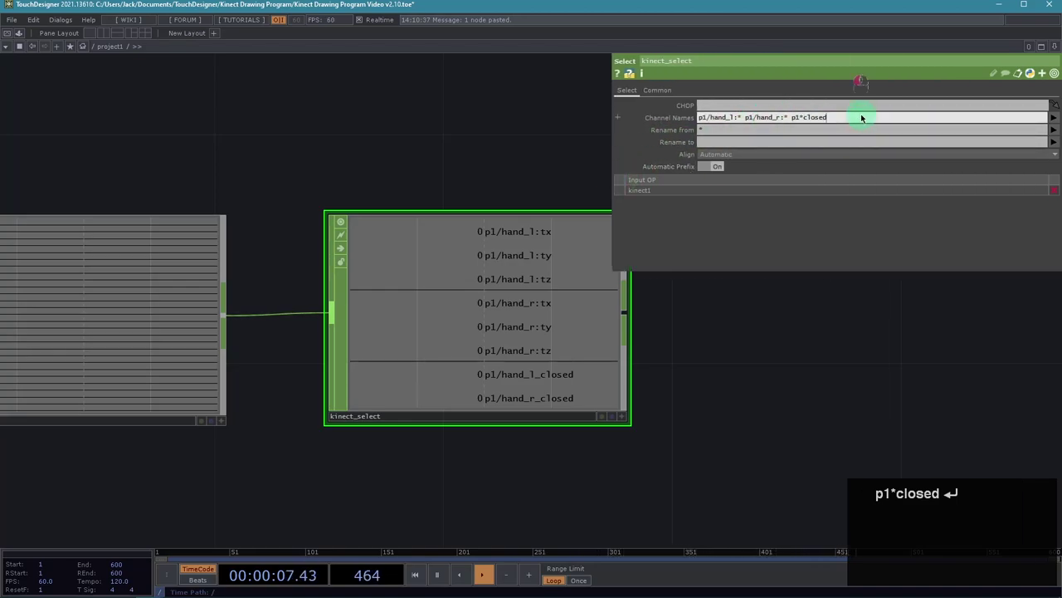
type("p1*closed p1")
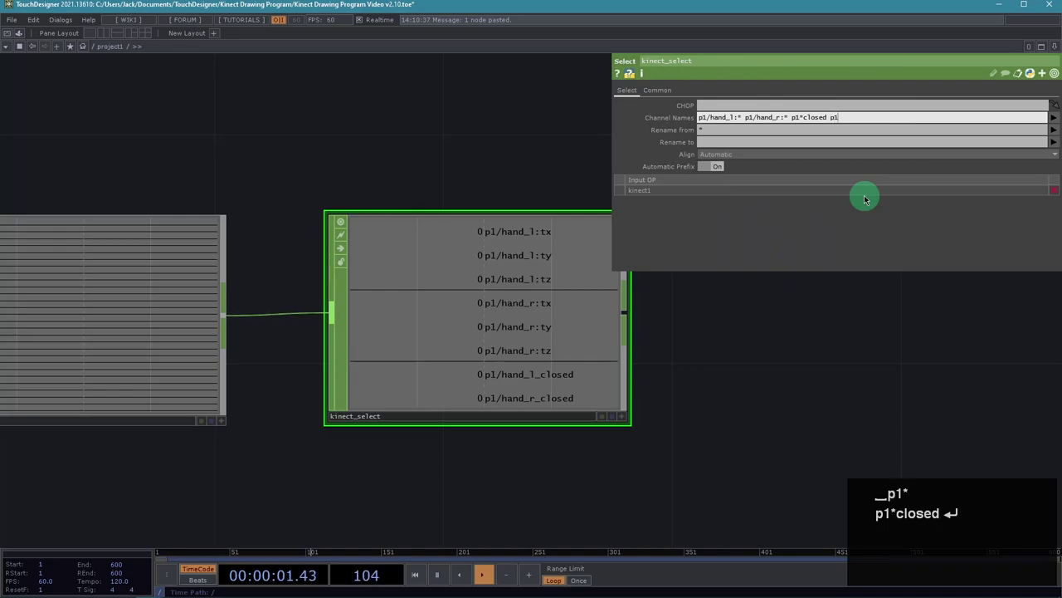
type("*lasso")
key("Return")
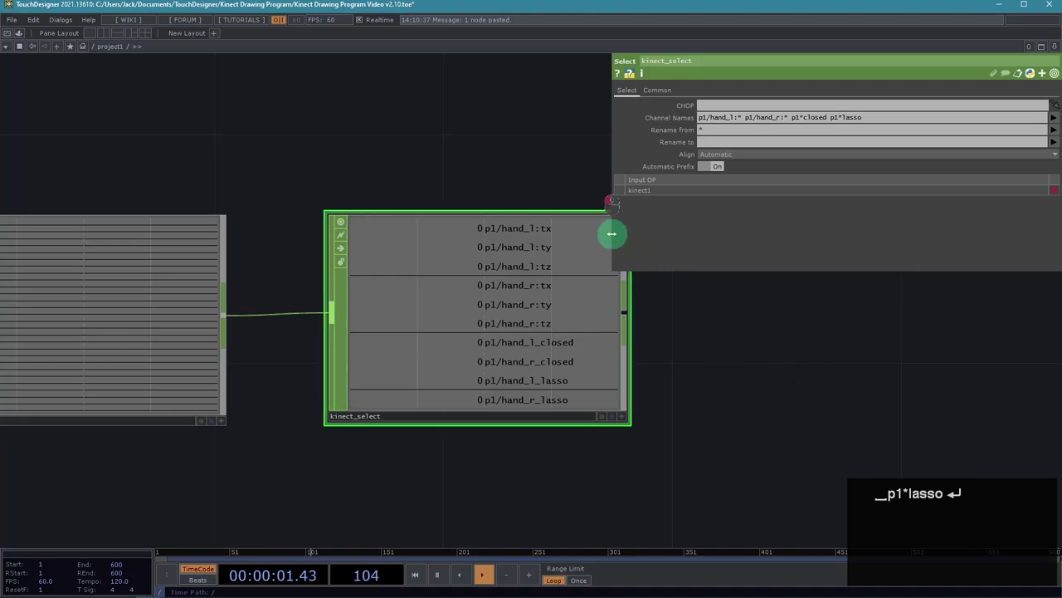
left_click_drag(612, 233, 818, 240)
Connect a Null CHOP after kinect_select and move the separate kinect_camera node farther above the Kinect chain
scroll(747, 315, "down", 4)
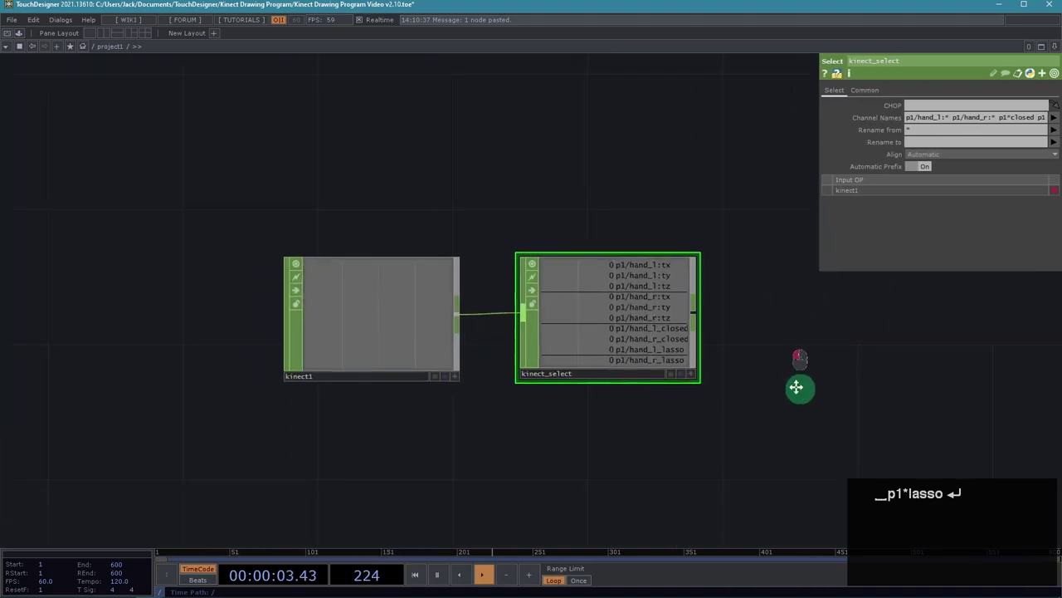
left_click_drag(796, 388, 508, 336)
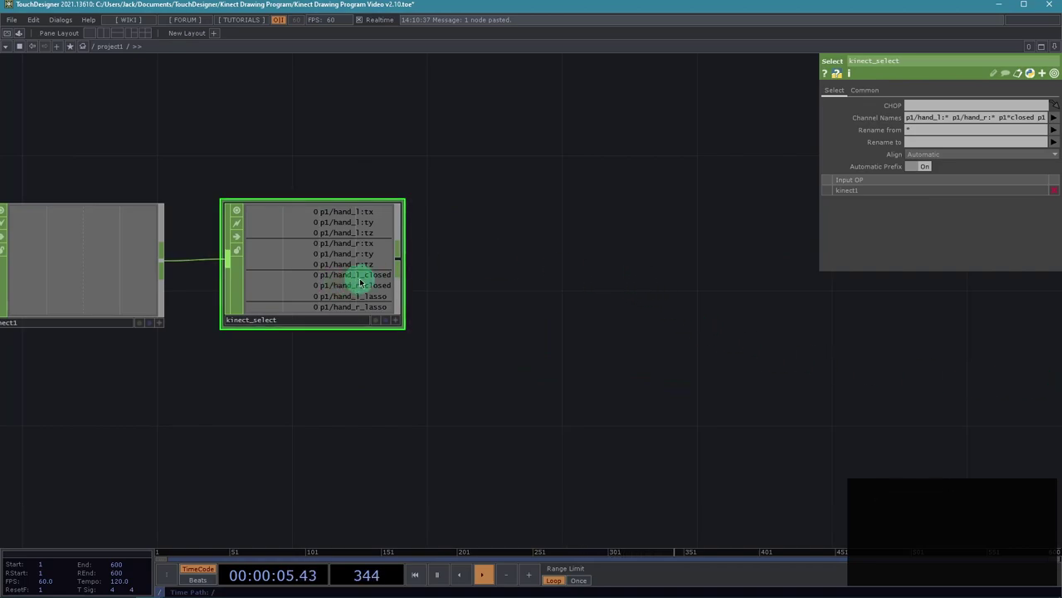
key("alt+n")
left_click(549, 263)
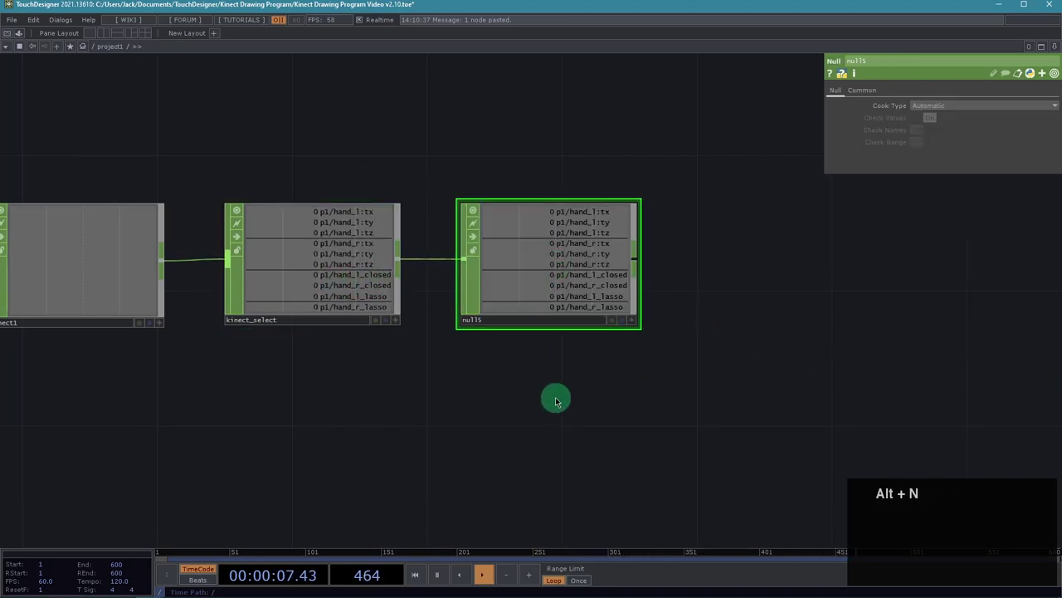
scroll(556, 401, "down", 8)
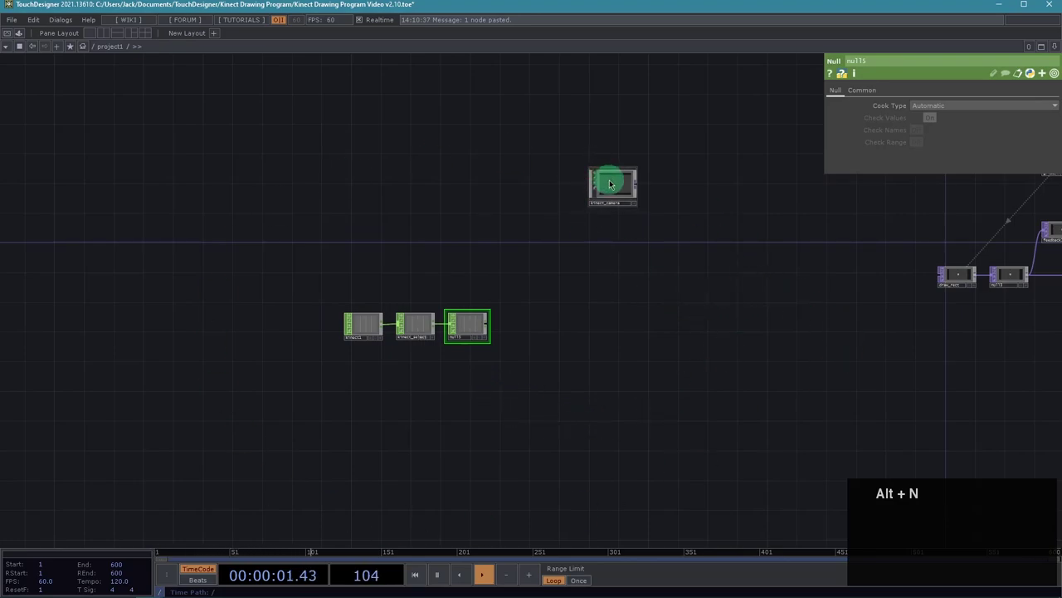
left_click_drag(610, 183, 543, 147)
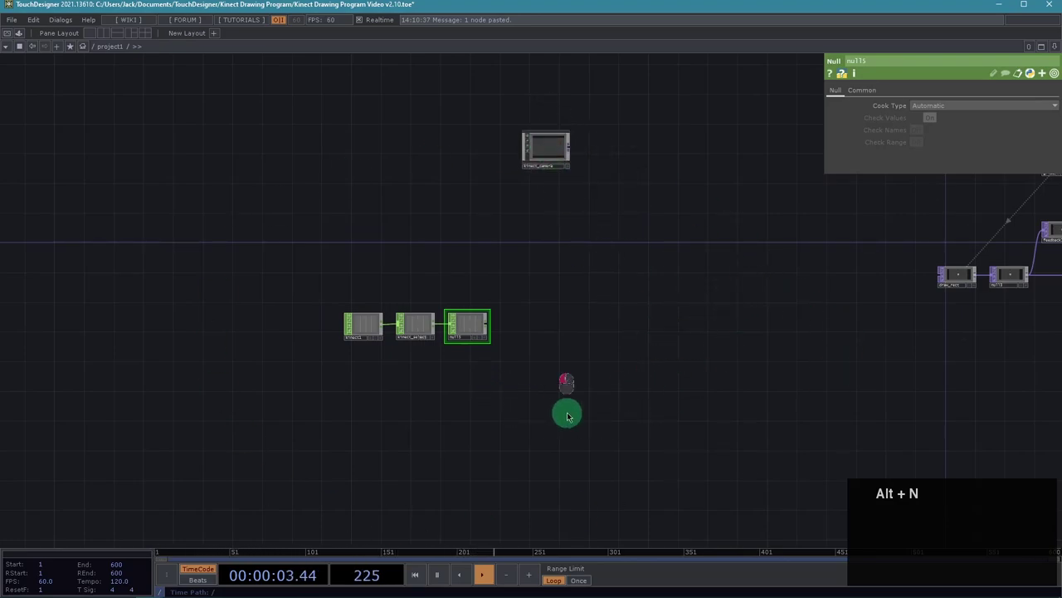
Connect a Select CHOP to the output of null5 and place it above the Kinect chain
scroll(583, 380, "up", 5)
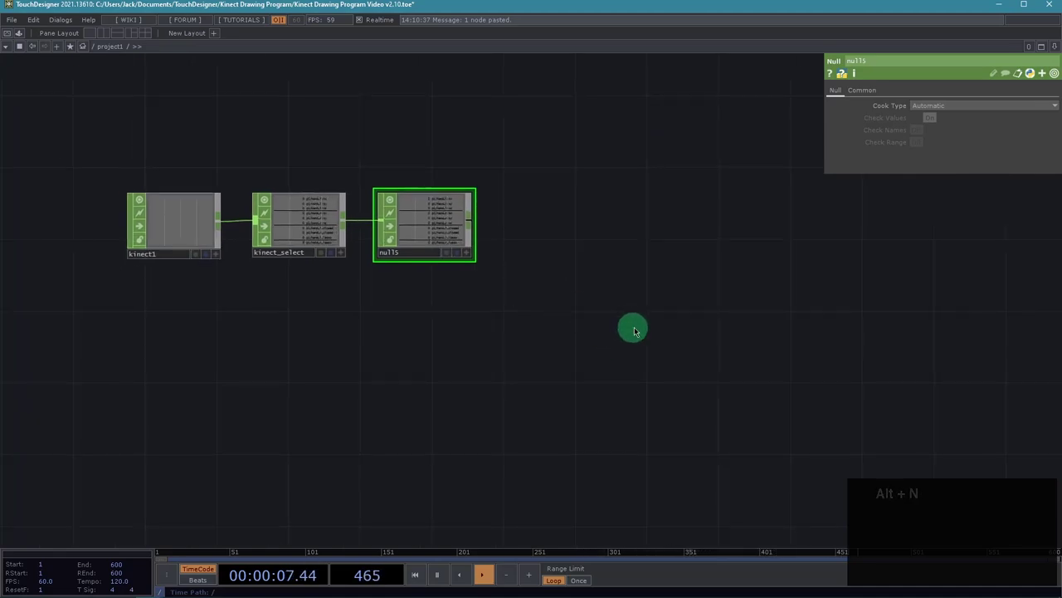
right_click(471, 218)
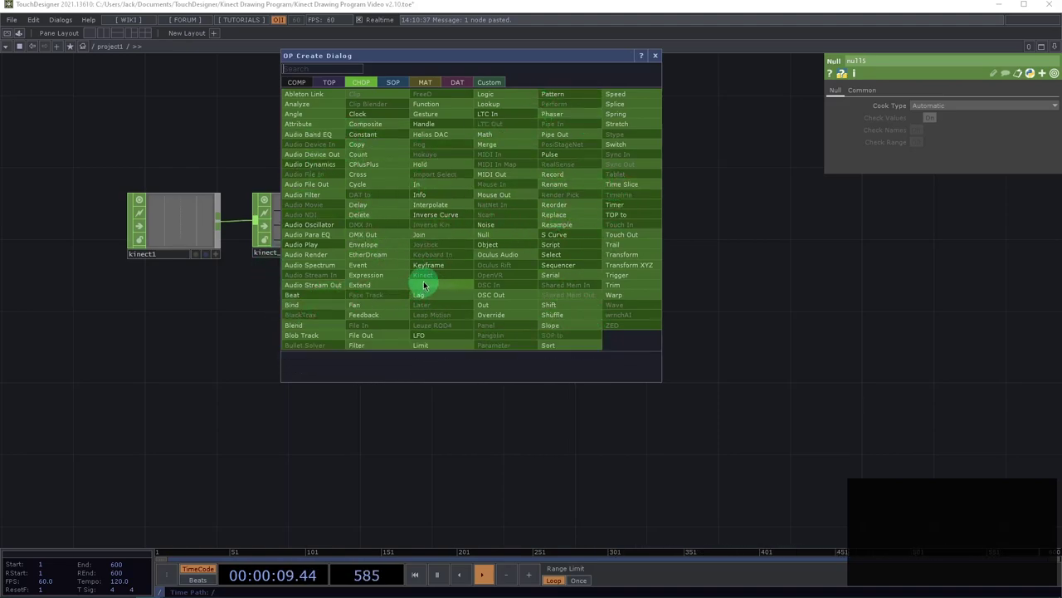
type("sel")
left_click(549, 254)
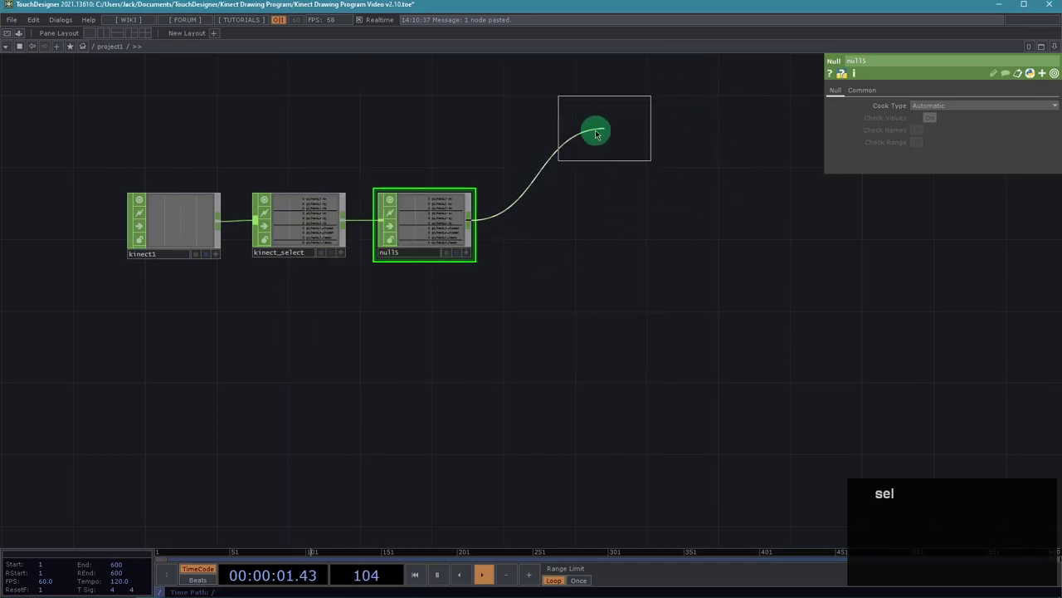
left_click(589, 123)
scroll(586, 230, "up", 3)
left_click_drag(538, 294, 439, 499)
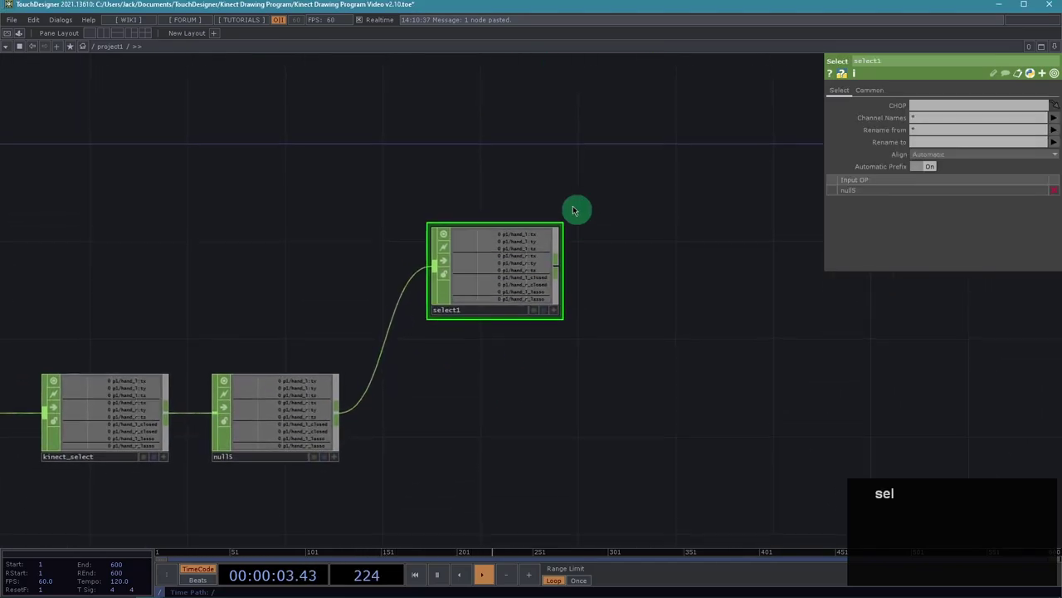
scroll(514, 357, "up", 3)
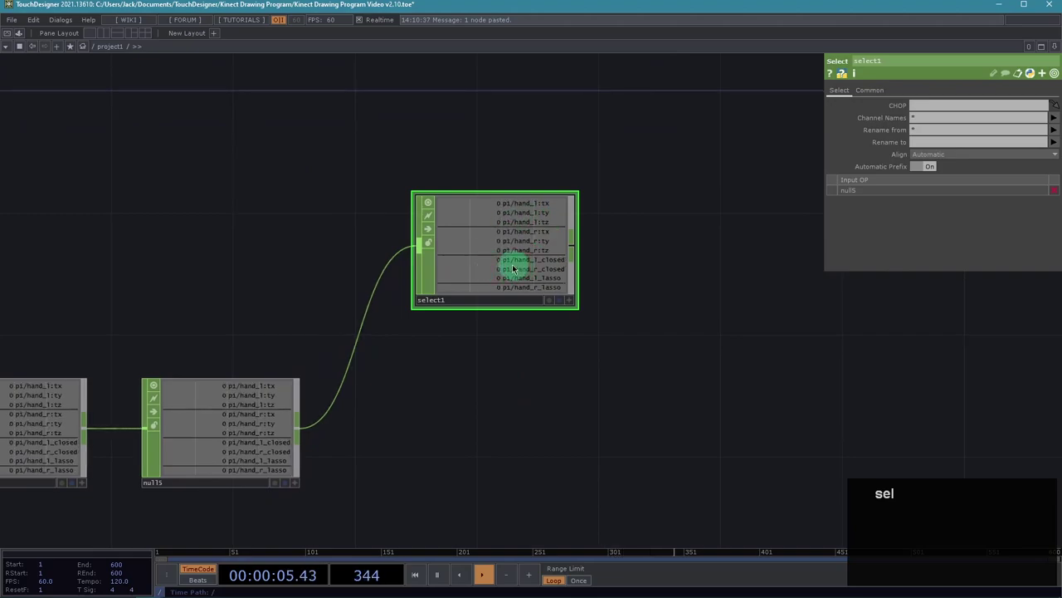
left_click_drag(503, 244, 503, 214)
scroll(474, 334, "up", 2)
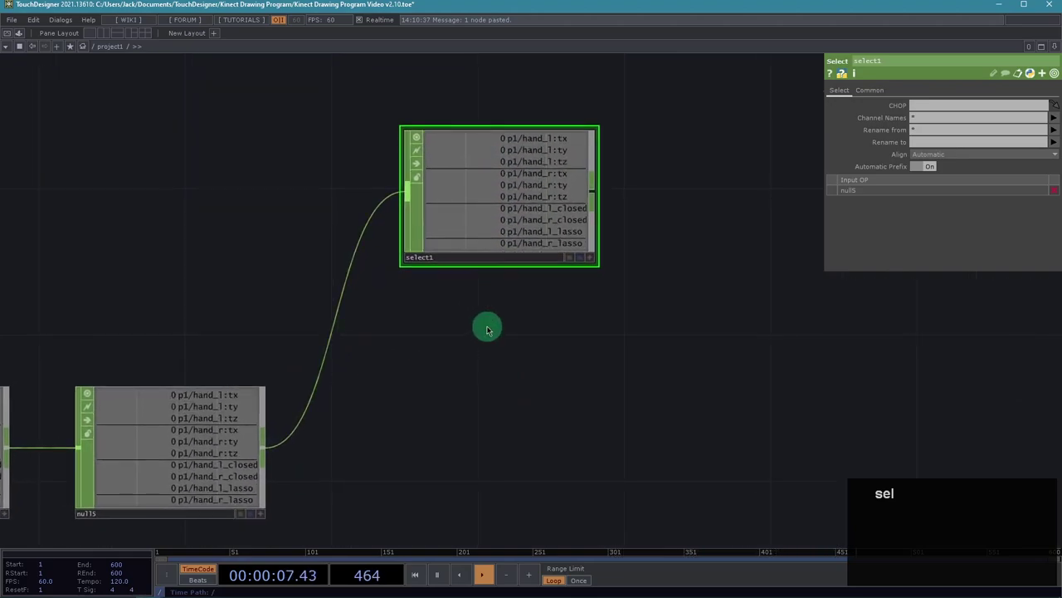
left_click_drag(487, 327, 494, 409)
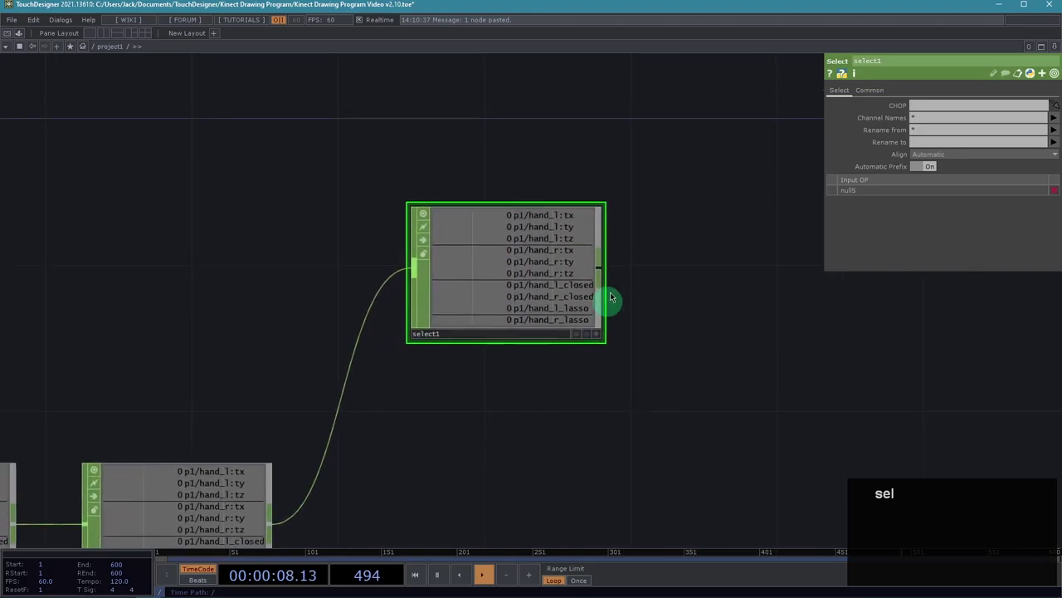
Set select1's Channel Names to p1/hand_r:* to isolate the right-hand position channels
left_click(938, 121)
key("BackSpace")
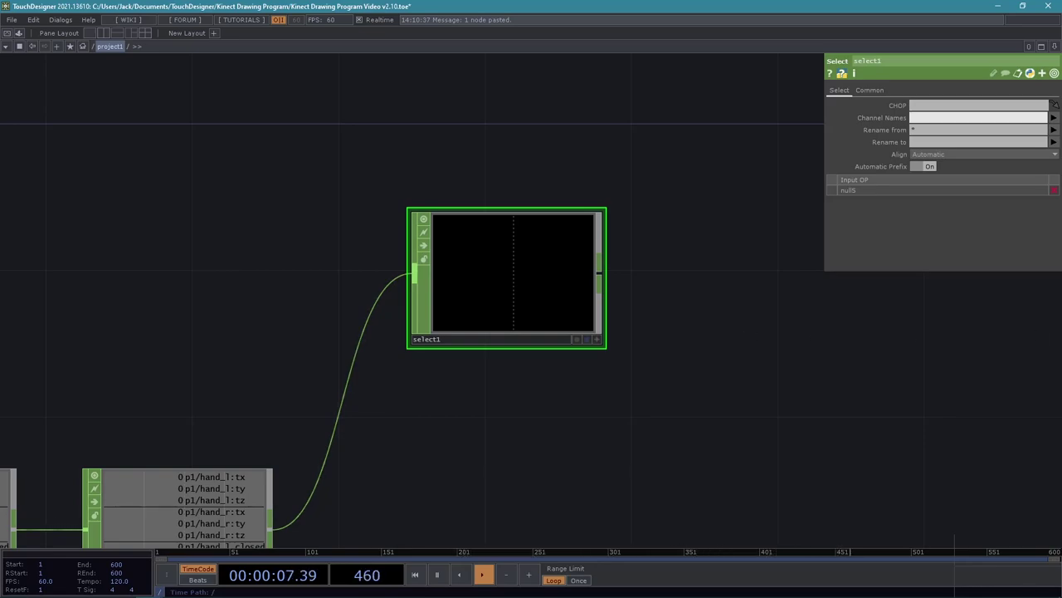
left_click(730, 352)
double_click(540, 294)
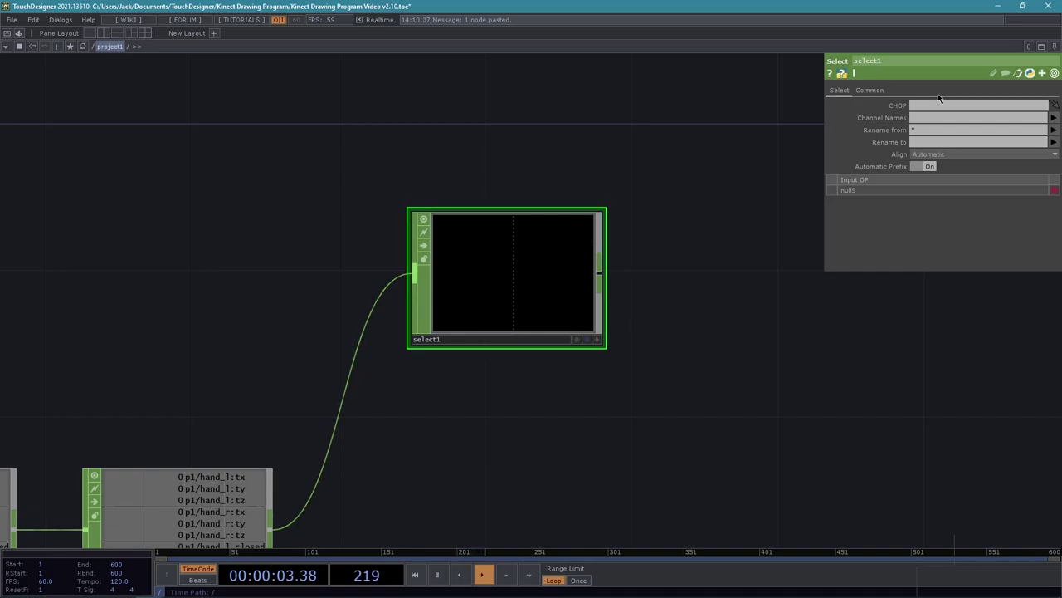
left_click(924, 118)
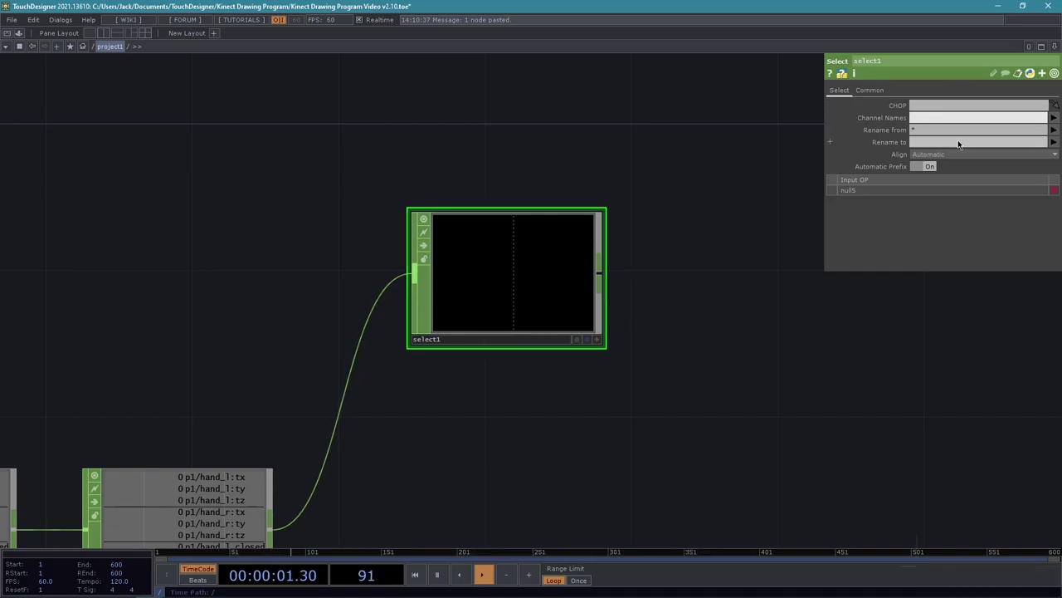
type("p1/")
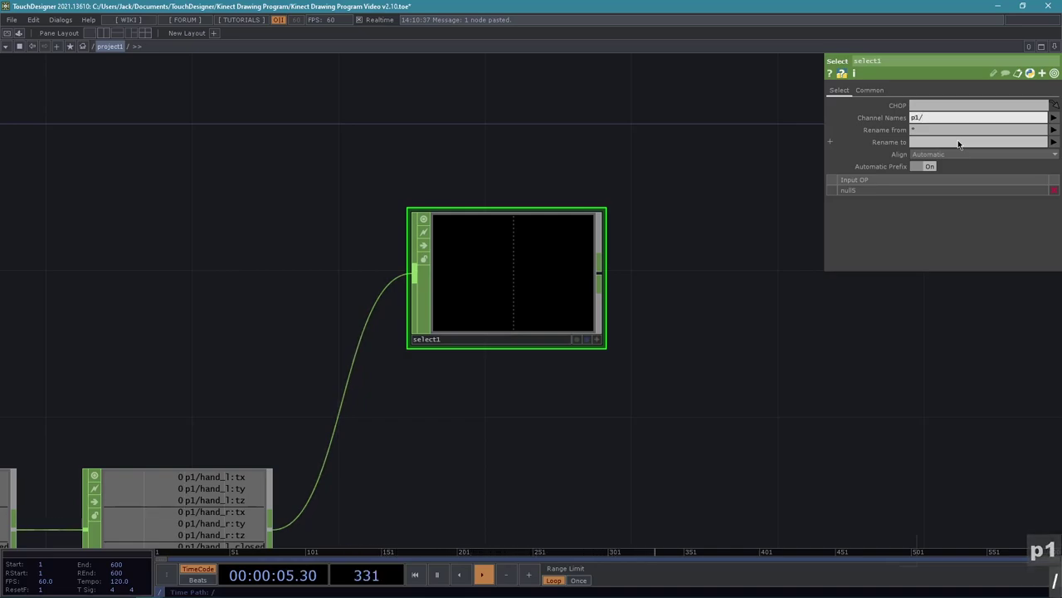
type("hand_r")
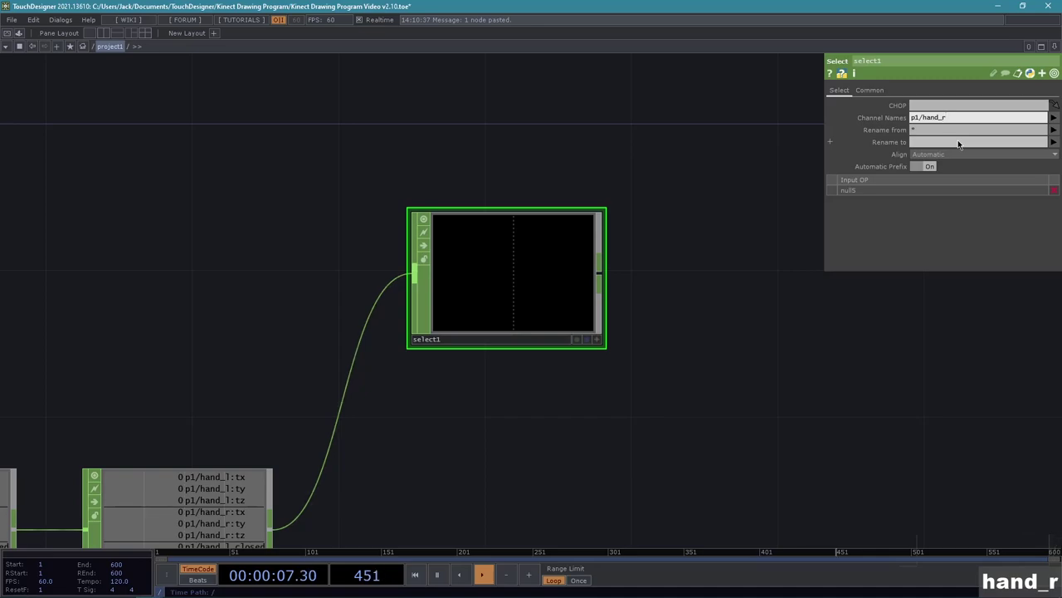
type(":*")
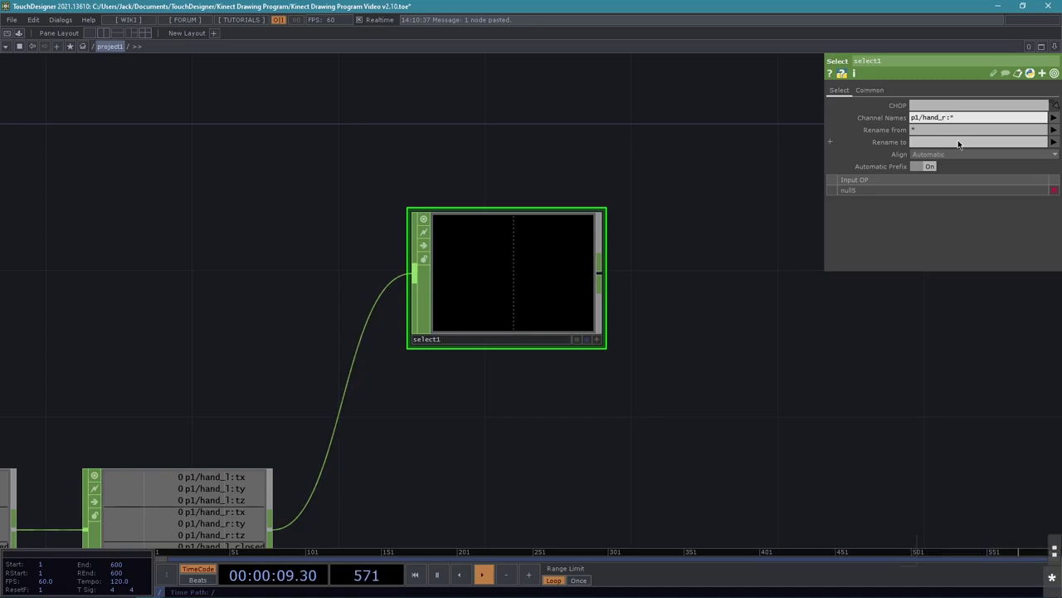
key("Return")
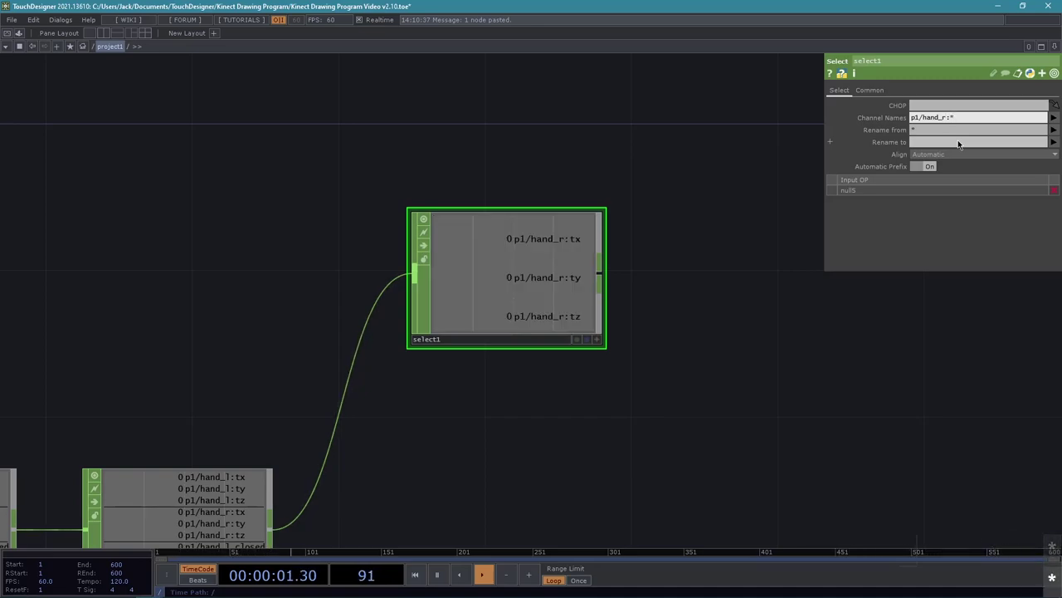
key("Return")
Connect a second Select CHOP to select1 and set its Channel Names to p1/hand_r:tx
left_click_drag(721, 377, 654, 362)
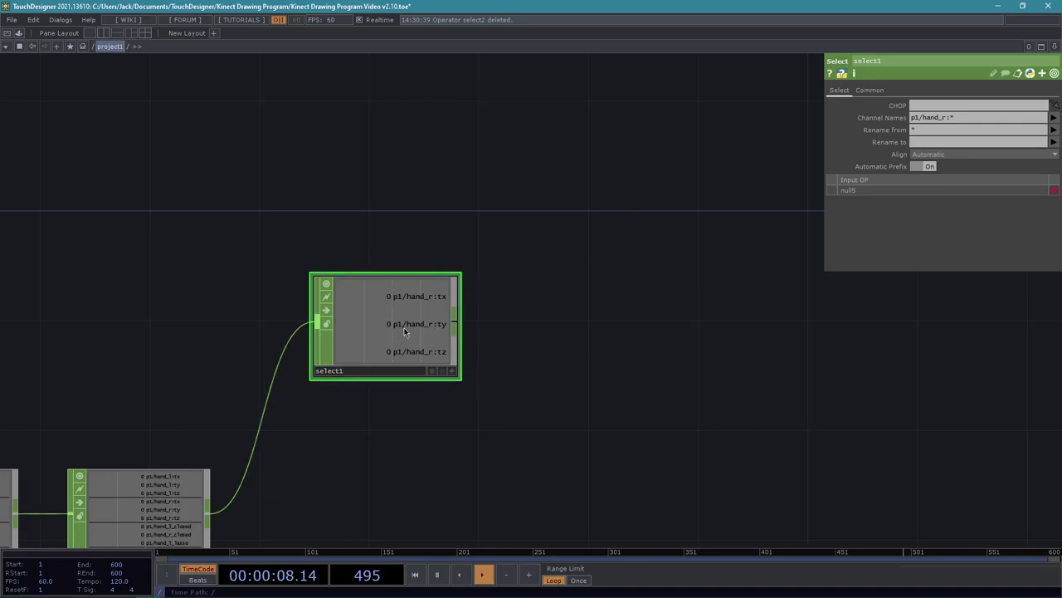
right_click(457, 324)
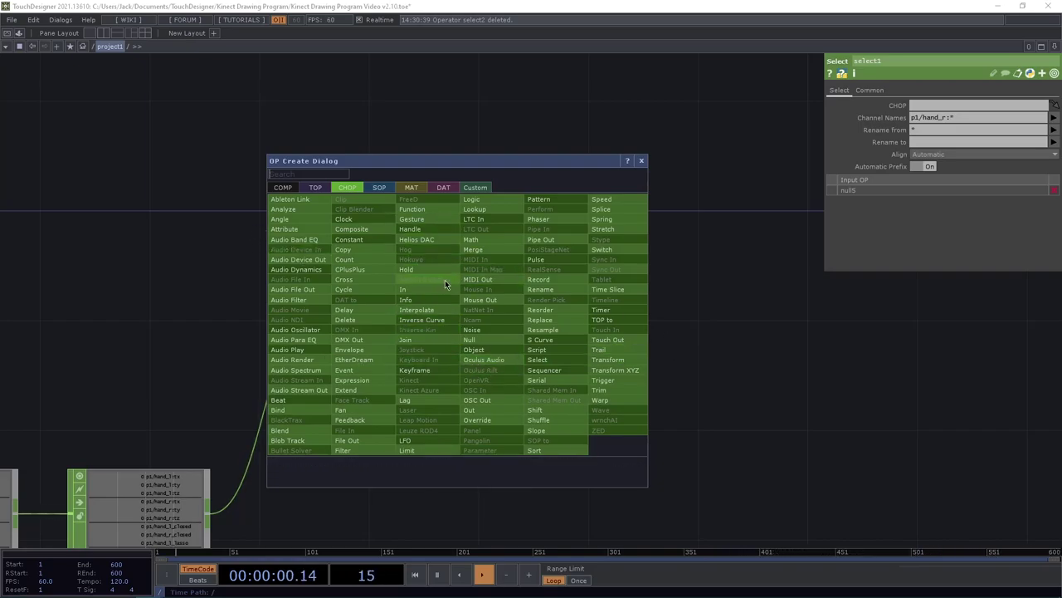
left_click(549, 359)
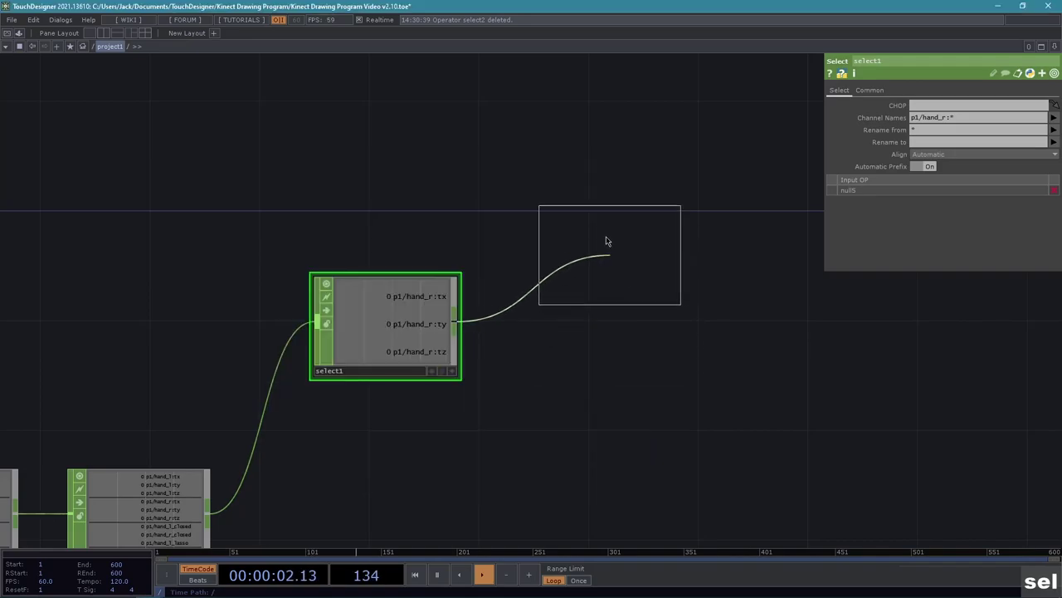
left_click(602, 176)
scroll(571, 387, "down", 5)
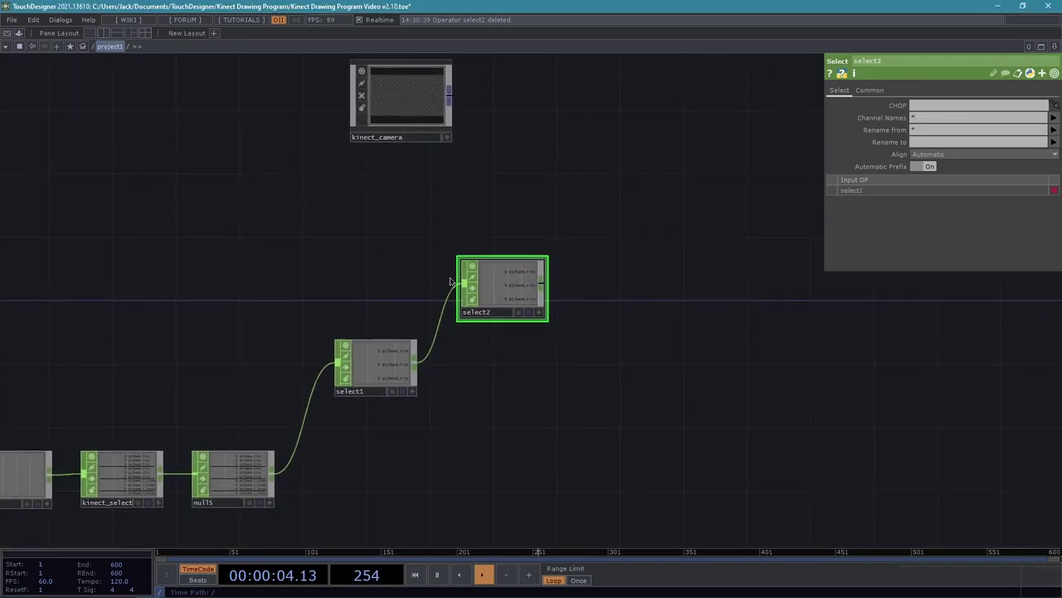
left_click_drag(582, 346, 484, 417)
scroll(434, 383, "up", 3)
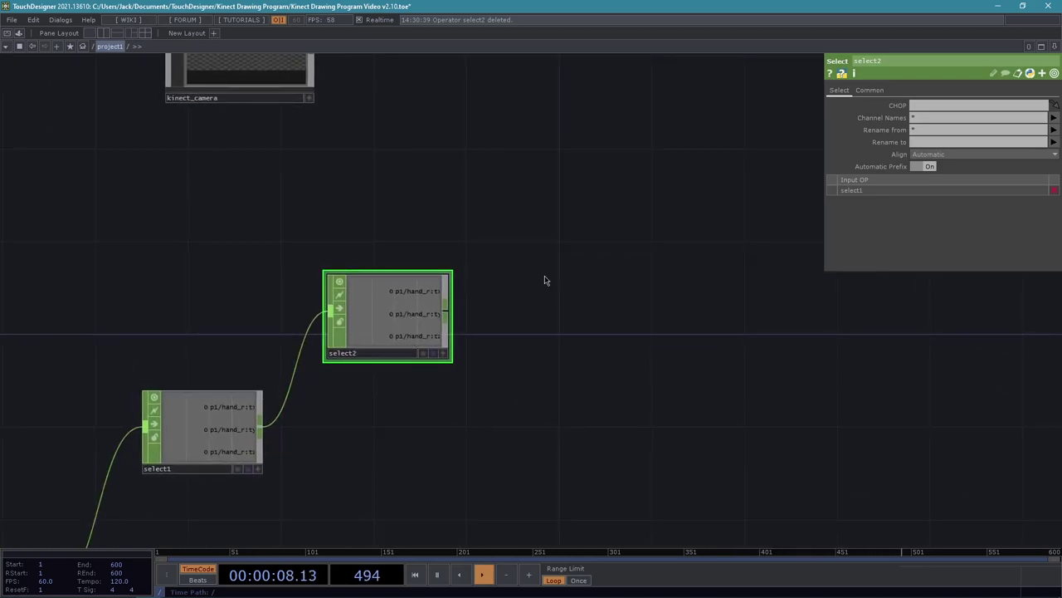
left_click(1053, 118)
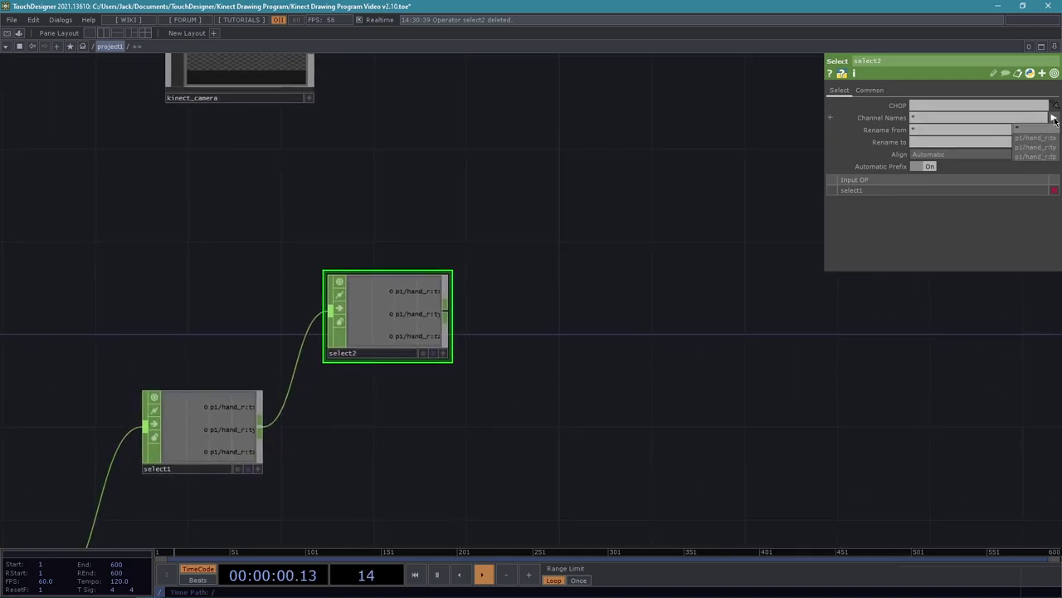
left_click(1035, 138)
scroll(606, 331, "up", 2)
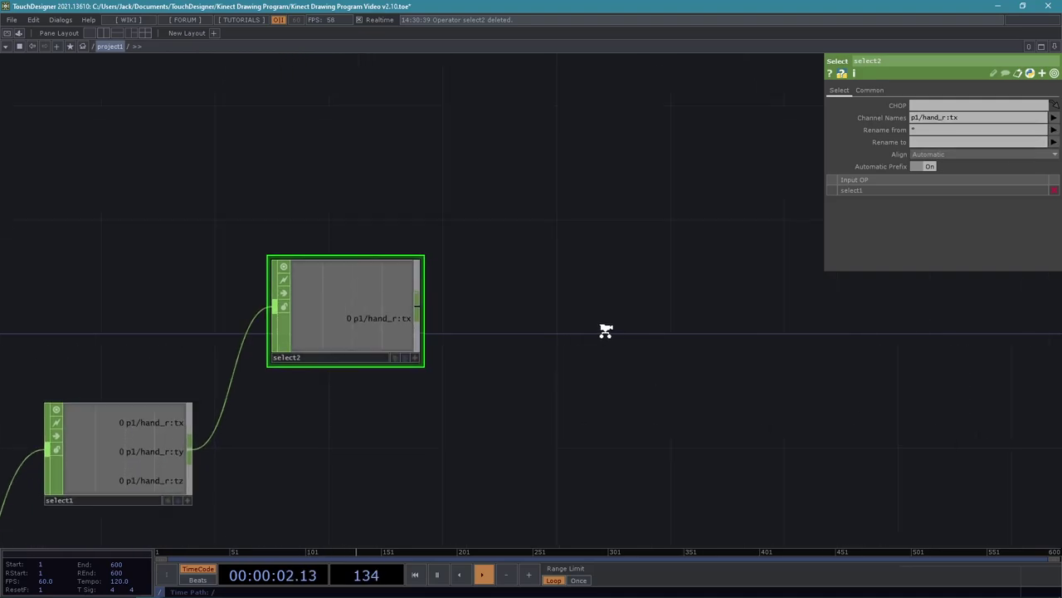
Connect a Math CHOP after select2 and move the kinect_camera node directly above it
scroll(441, 426, "down", 3)
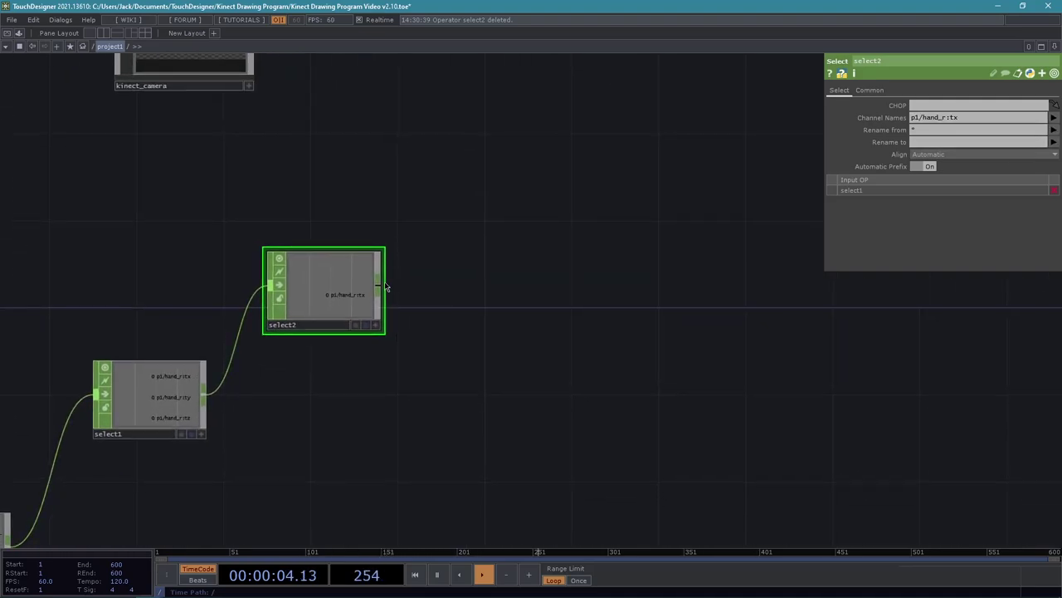
right_click(385, 288)
left_click(422, 195)
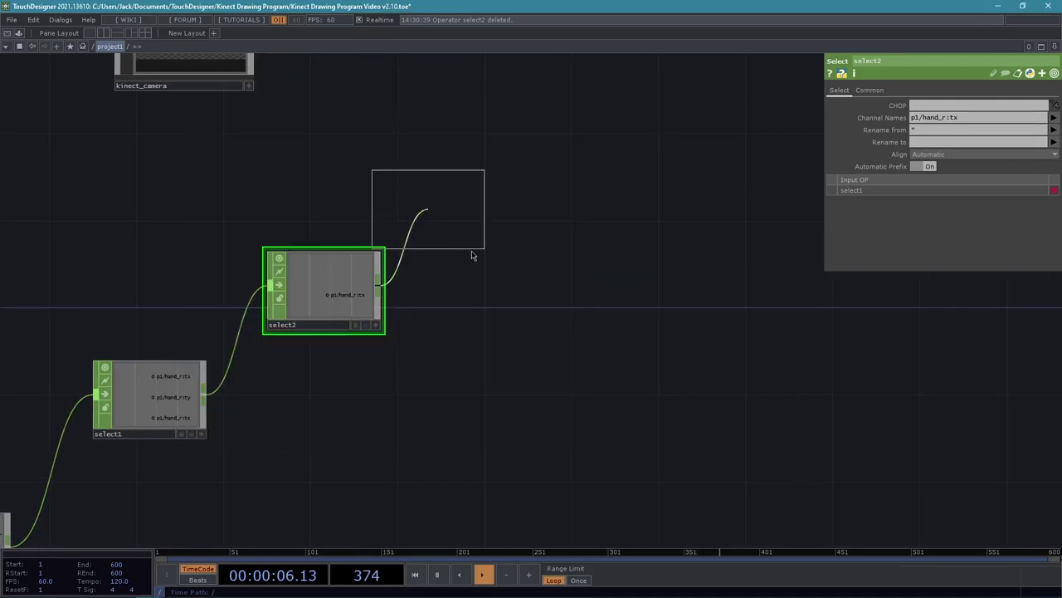
left_click(490, 282)
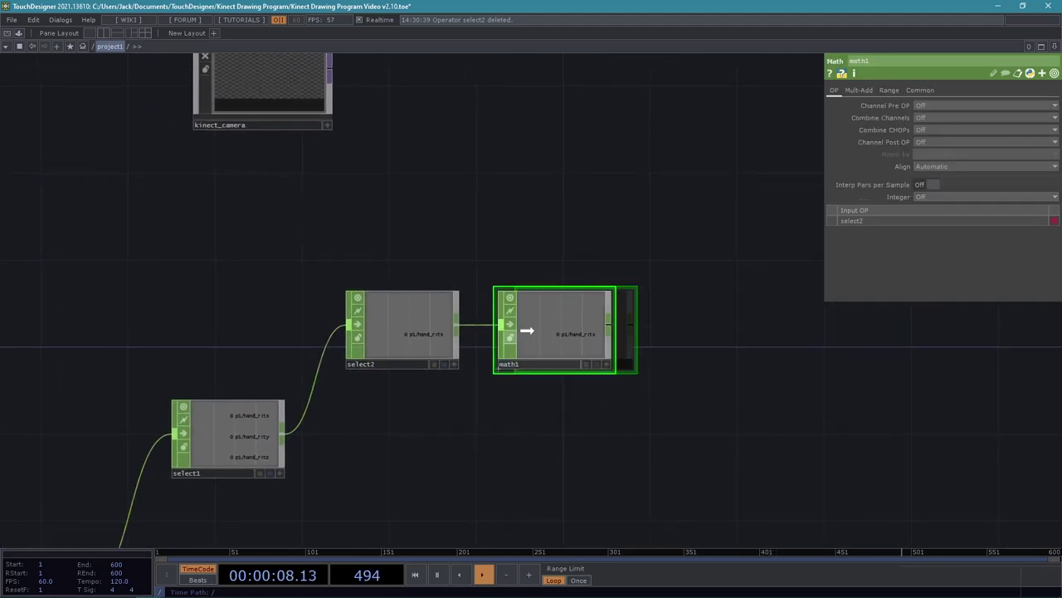
left_click_drag(253, 114, 505, 222)
scroll(329, 229, "up", 5)
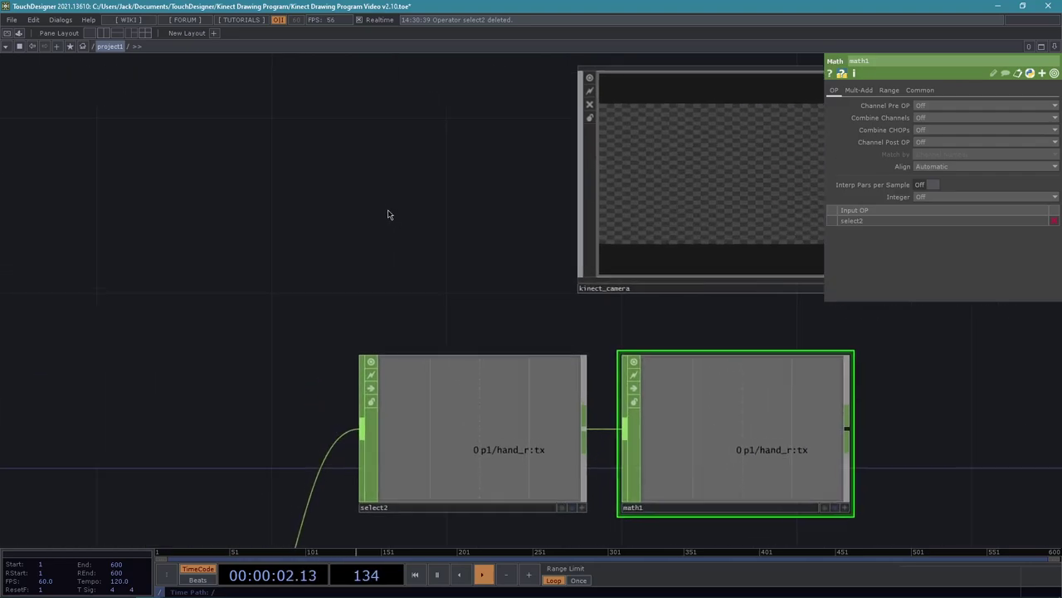
left_click_drag(388, 214, 206, 242)
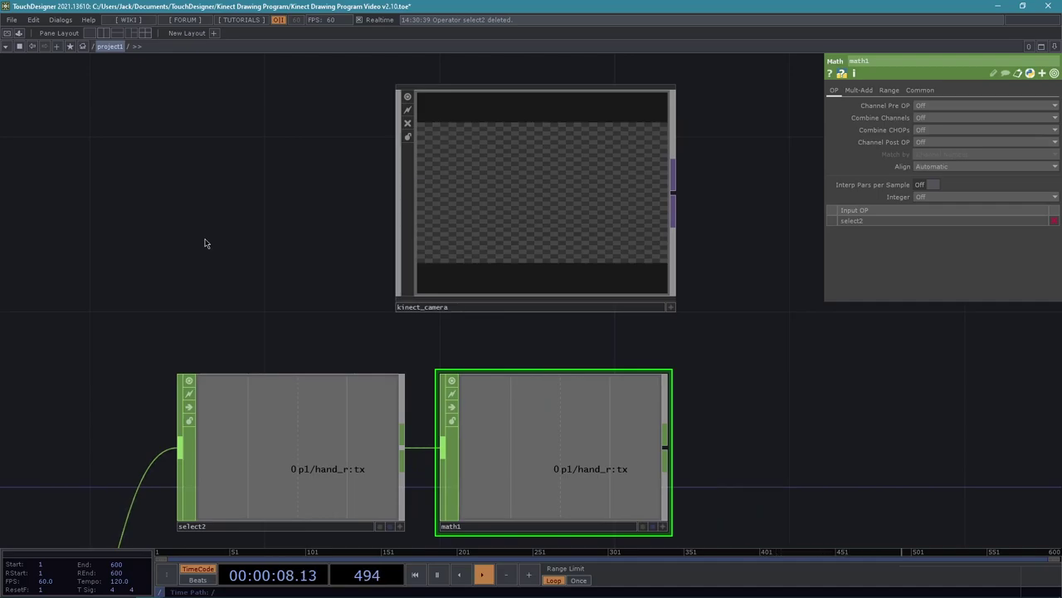
Set the upper limit of math1's From Range to 0.45
scroll(567, 236, "down", 2)
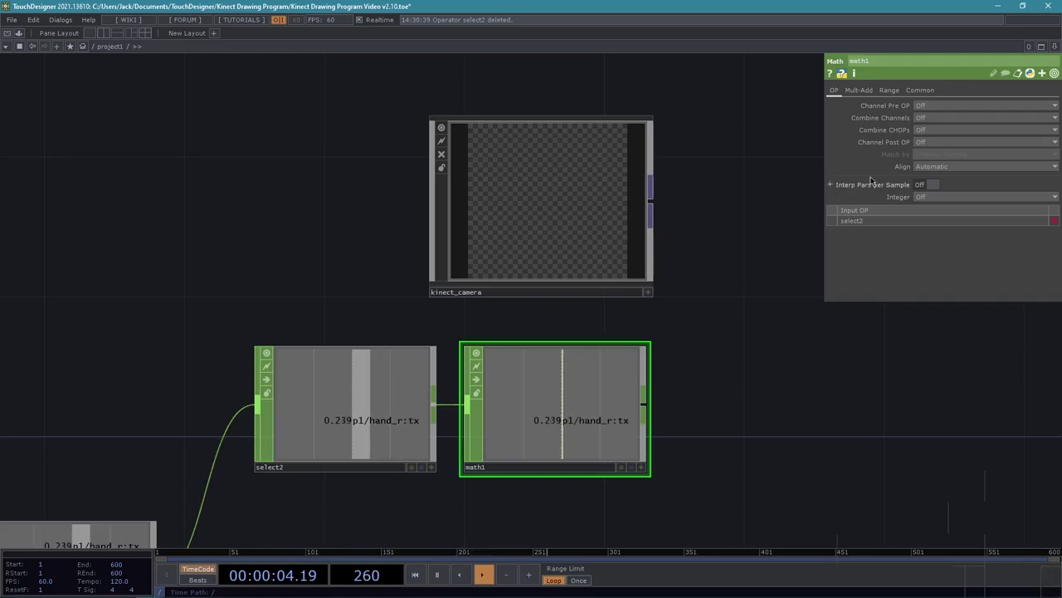
left_click(889, 90)
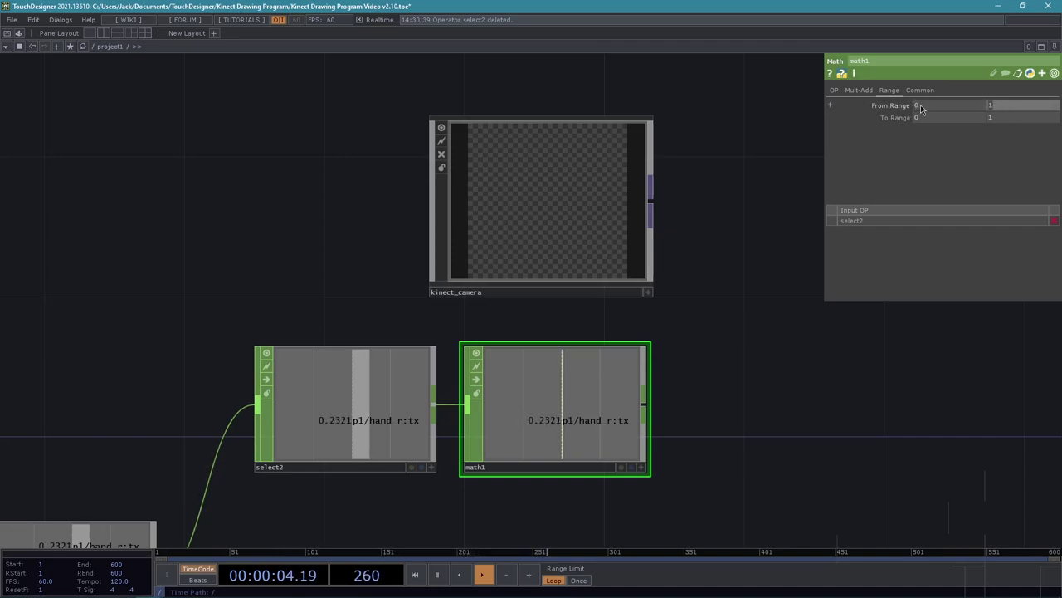
left_click(1004, 106)
type("0.45")
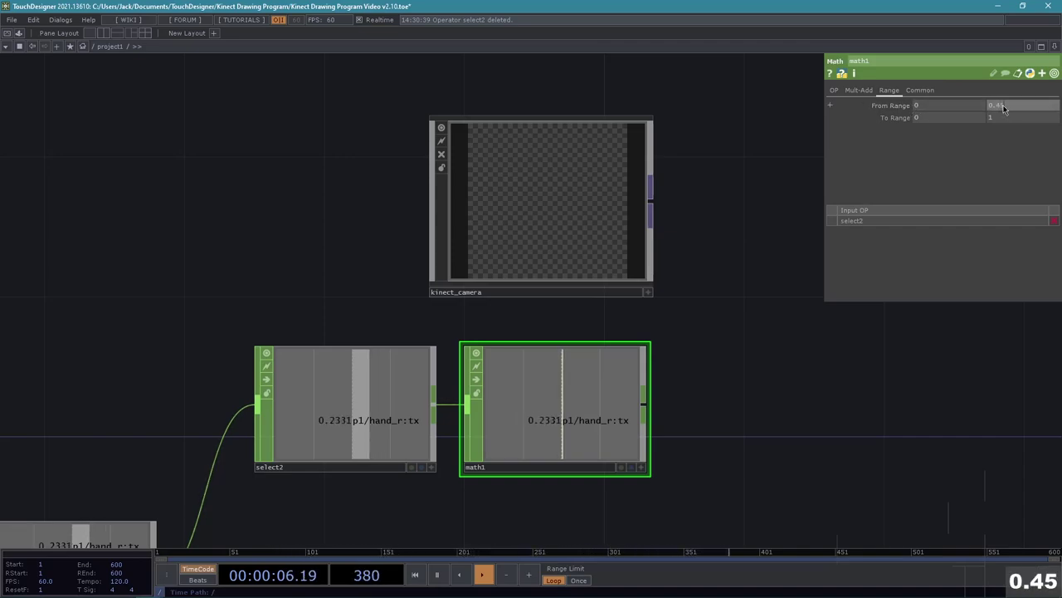
key("Return")
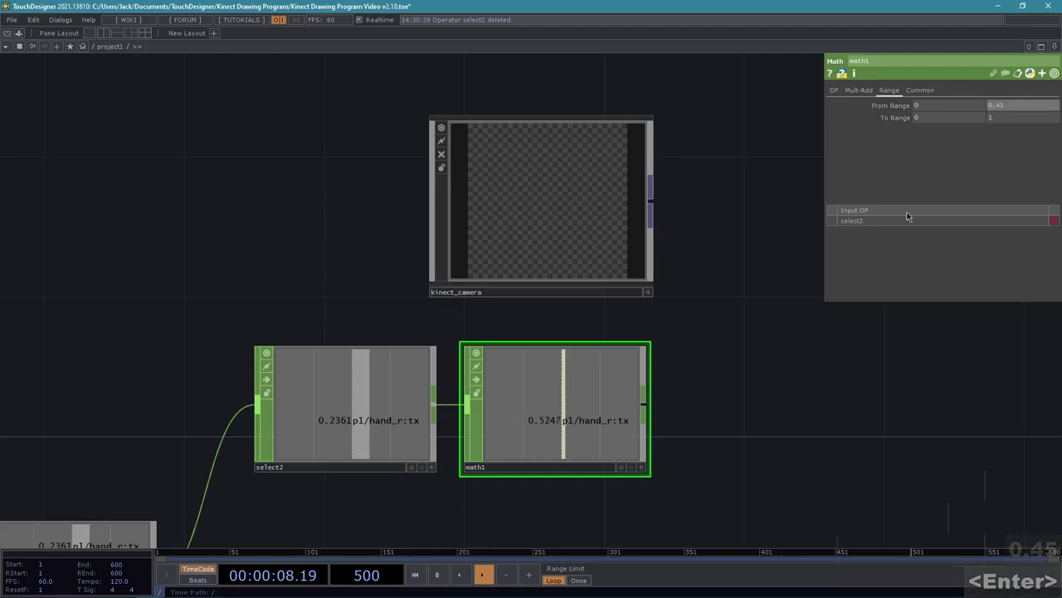
Test draw_rect's horizontal Center at -0.5 and 0.5, and reset it to 0
left_click_drag(683, 403, 644, 388)
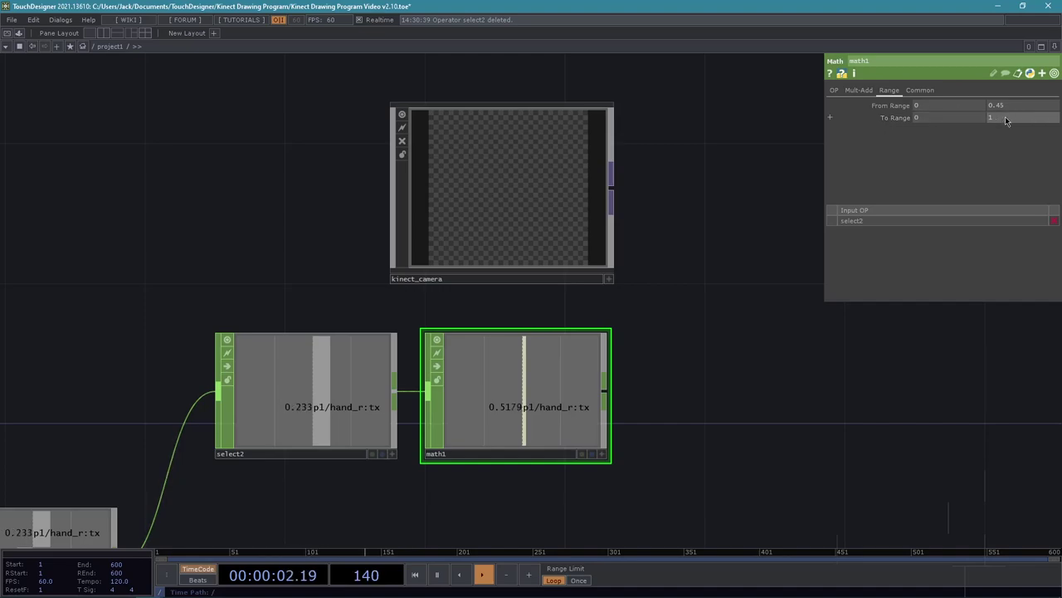
left_click_drag(760, 348, 624, 307)
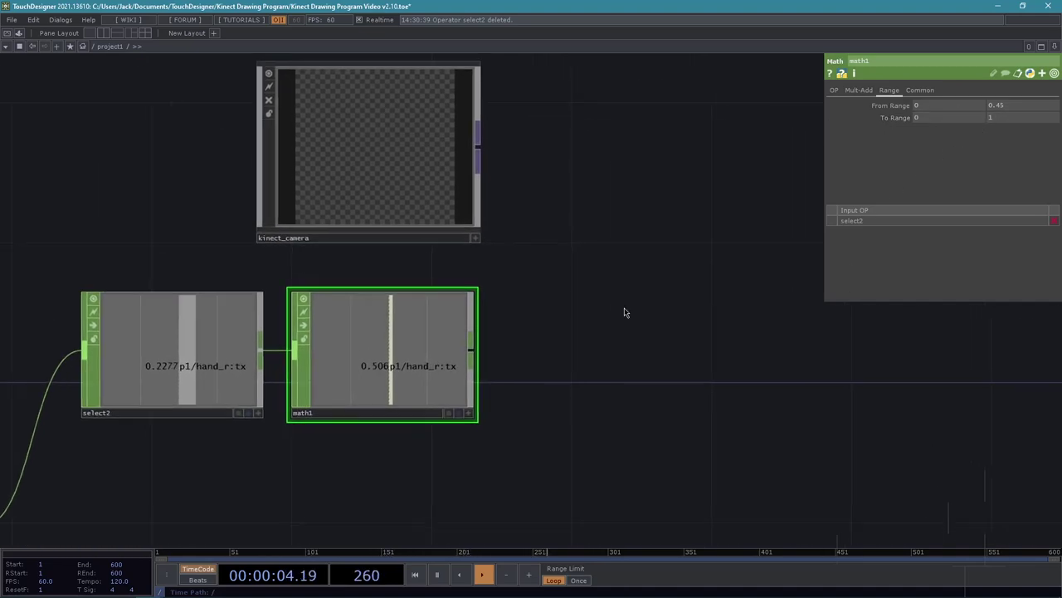
scroll(587, 316, "down", 2)
scroll(587, 317, "down", 5)
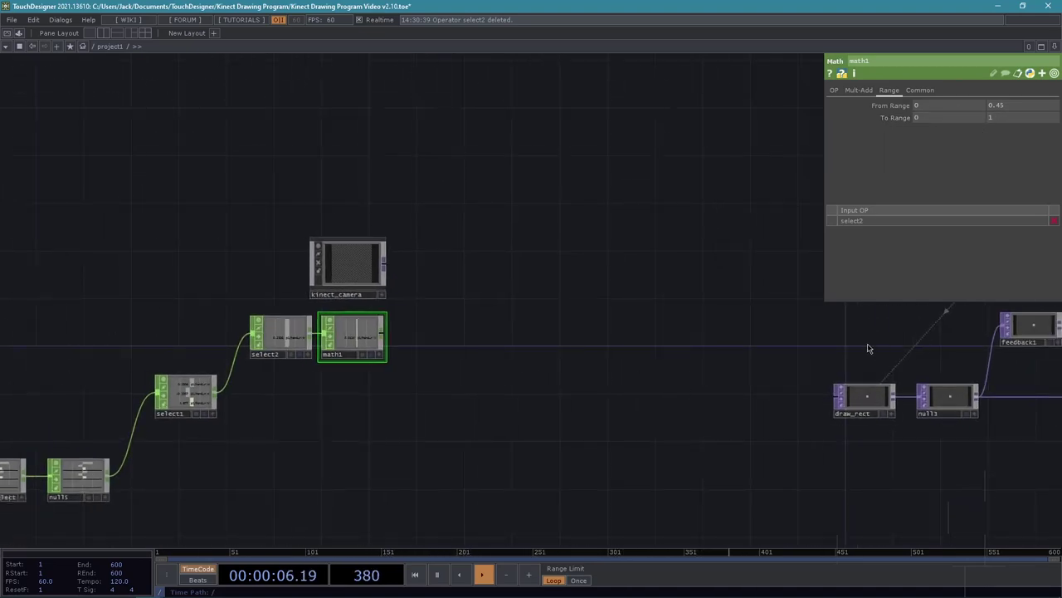
scroll(894, 433, "up", 1)
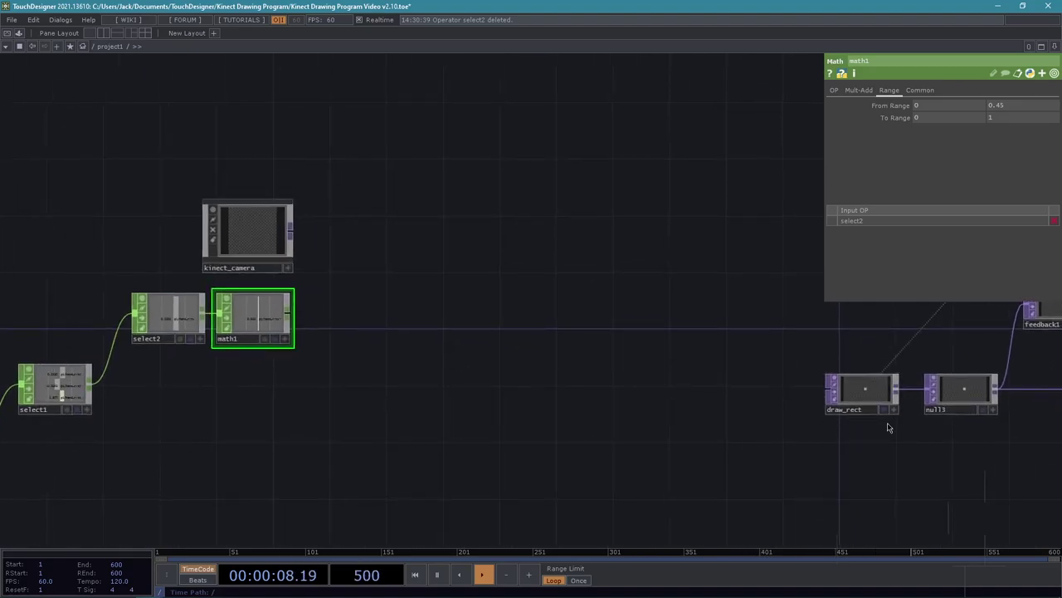
left_click(879, 382)
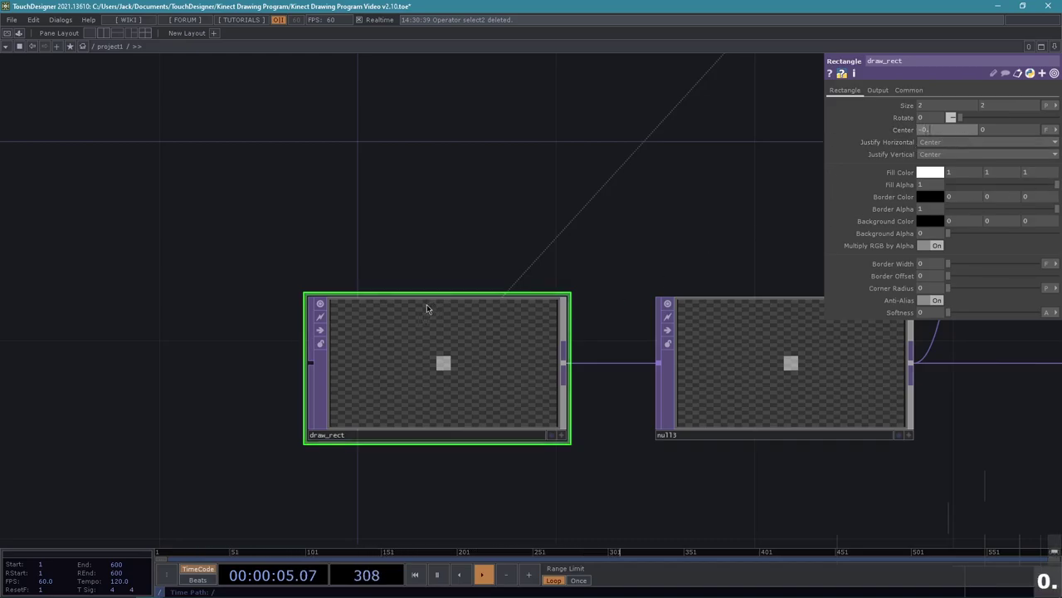
type("5")
key("Return")
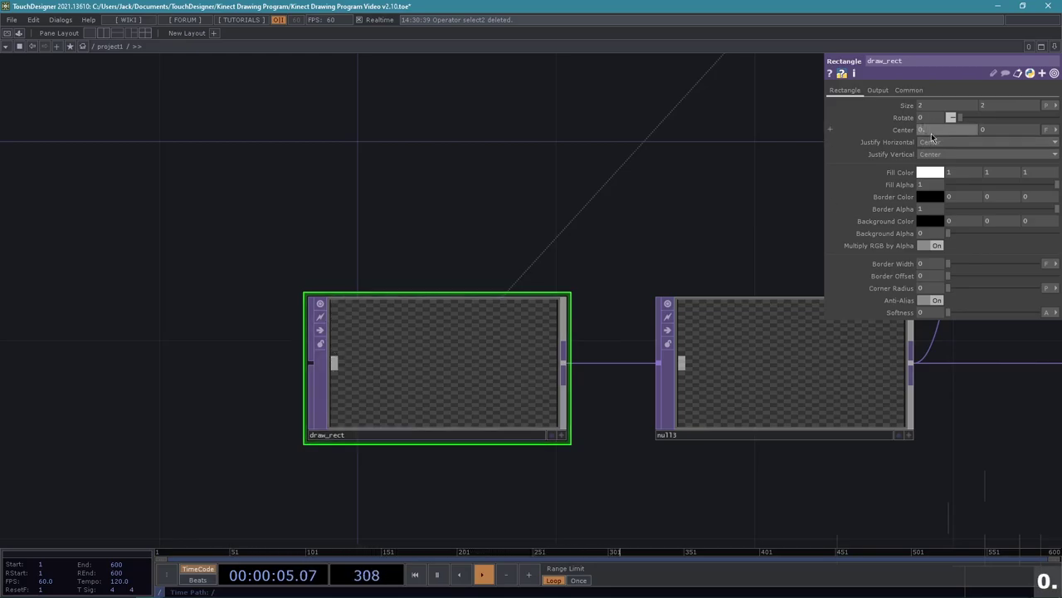
type("5")
key("Return")
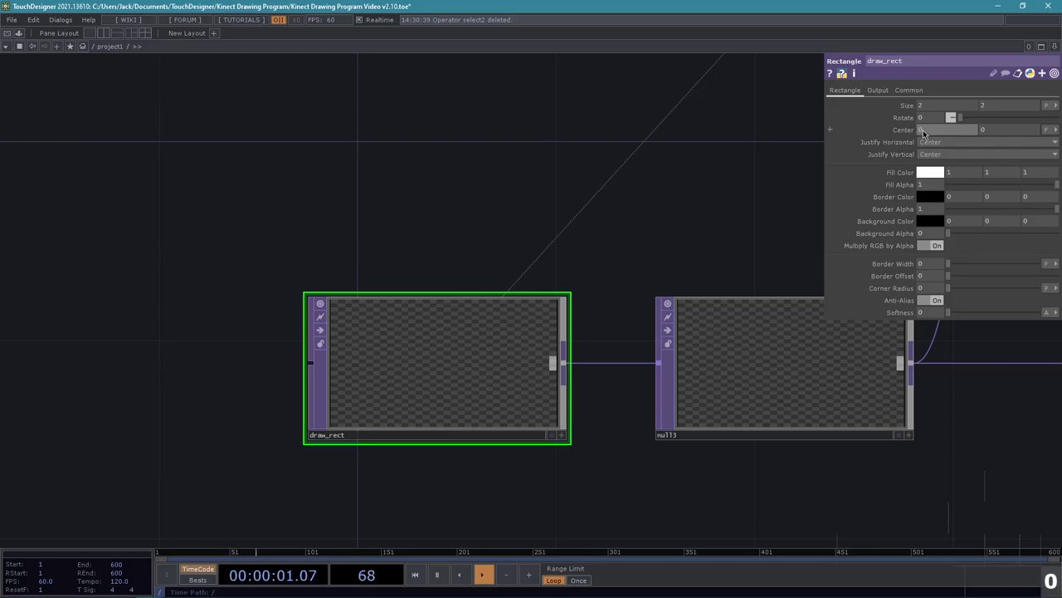
key("Return")
Test draw_rect's vertical Center at 0.5, and reset it to 0
left_click(990, 134)
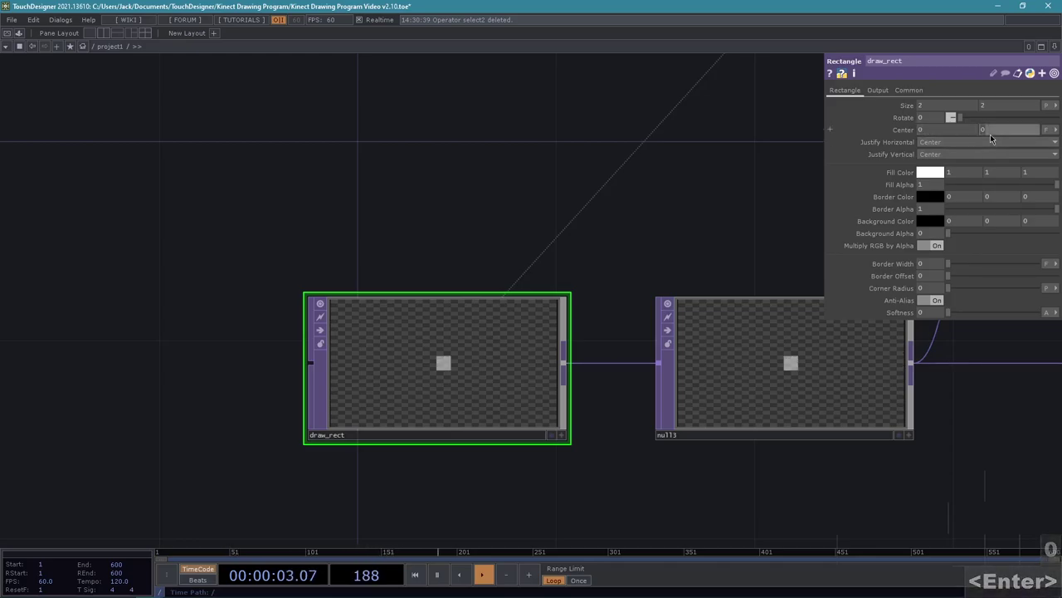
type("0.5")
key("Return")
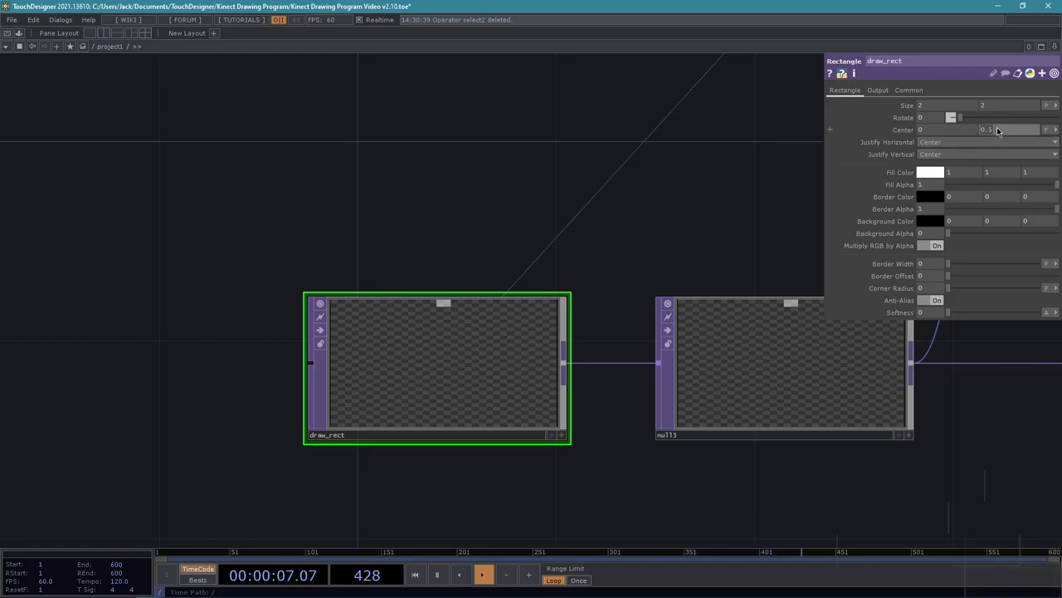
key("Return")
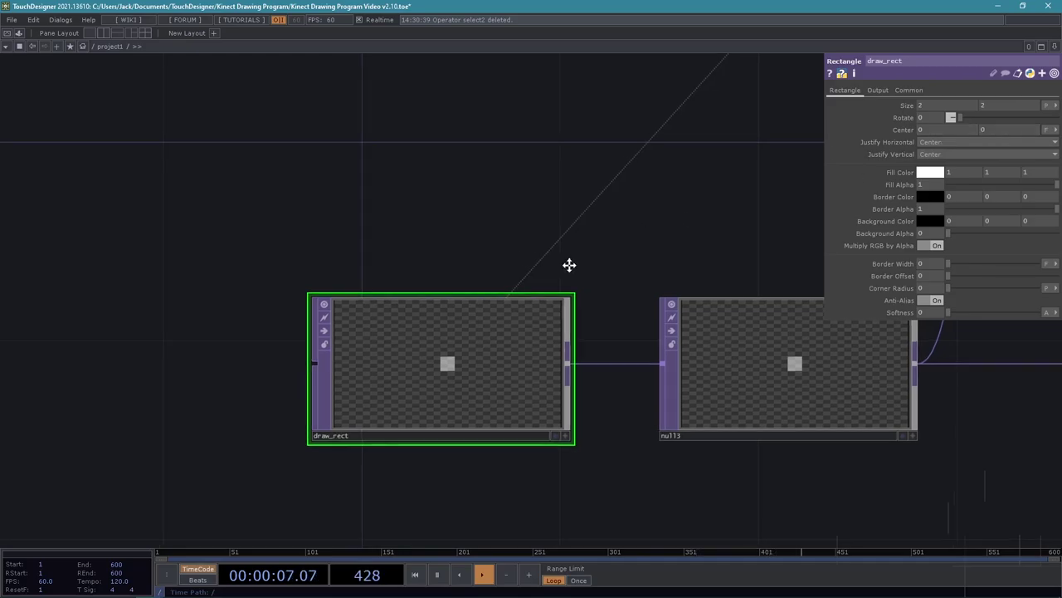
Set math1's To Range to -0.5 and 0.5
left_click_drag(569, 263, 774, 260)
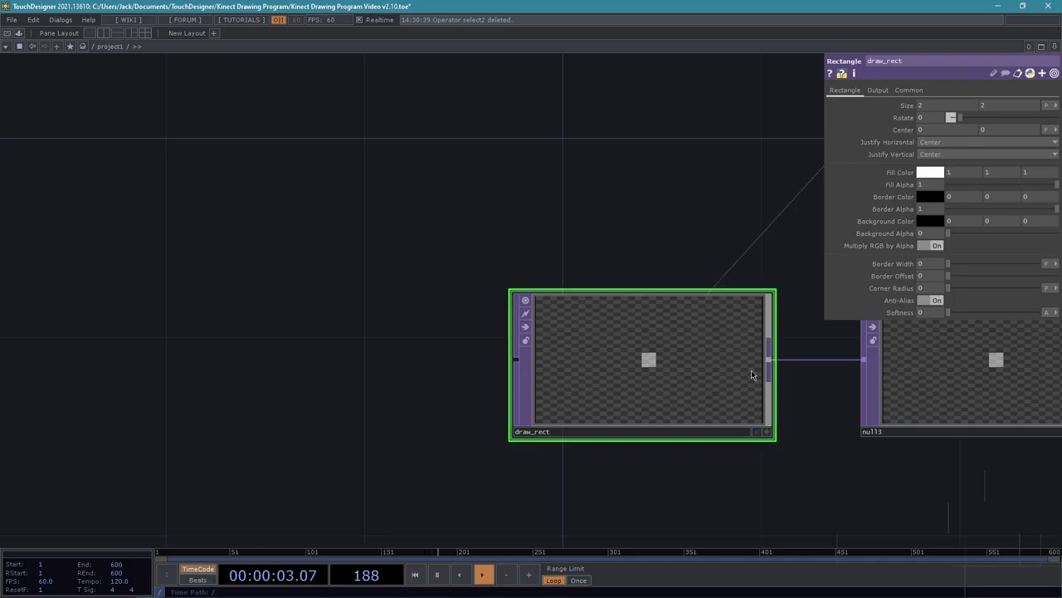
scroll(676, 467, "down", 2)
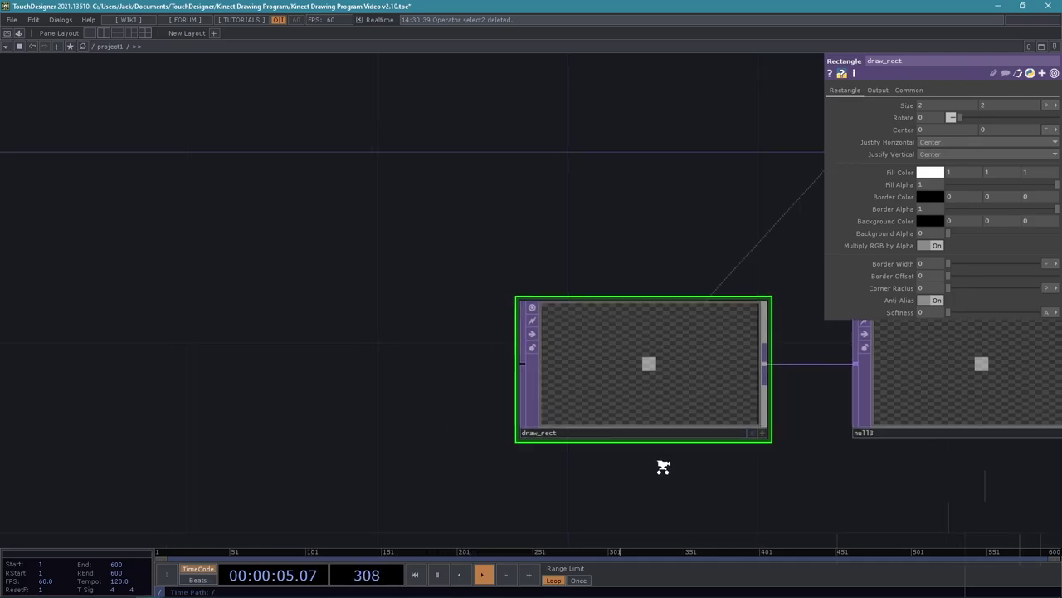
left_click_drag(232, 404, 544, 401)
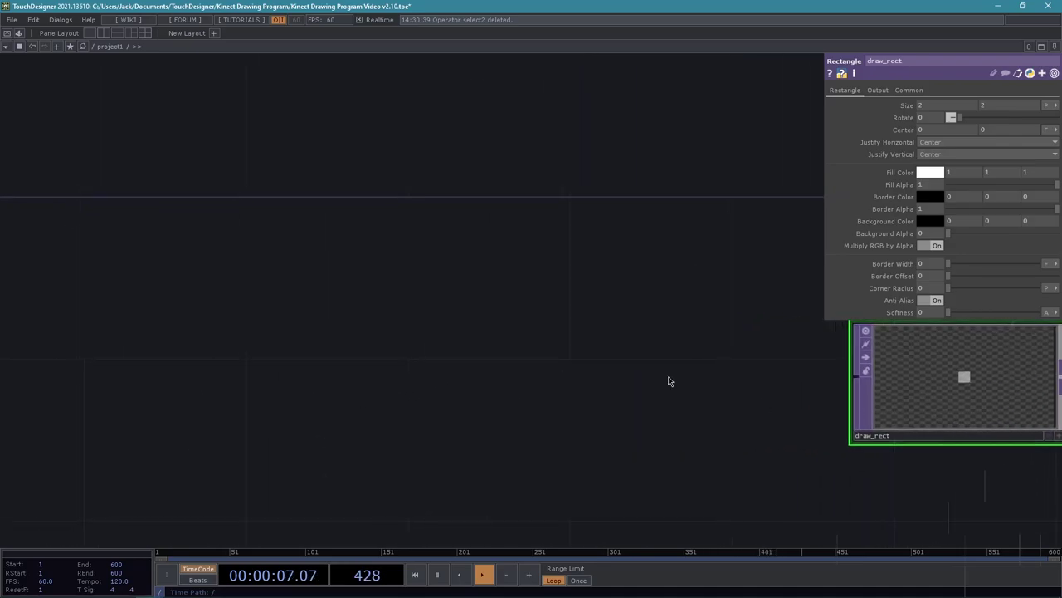
scroll(566, 372, "down", 5)
scroll(386, 390, "down", 1)
left_click_drag(187, 361, 391, 395)
scroll(393, 394, "up", 8)
left_click(502, 262)
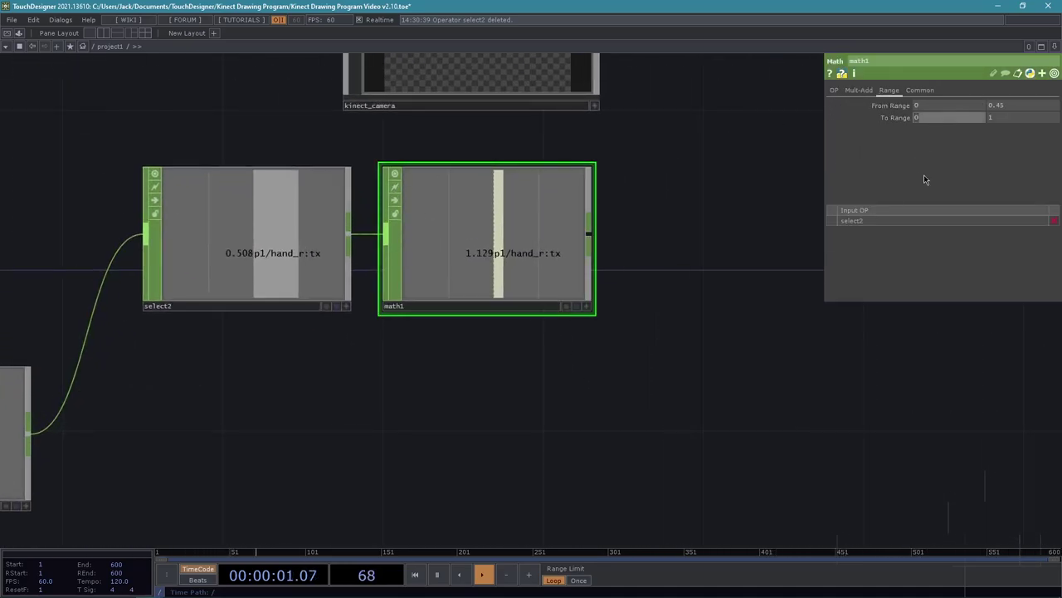
type("-0.5")
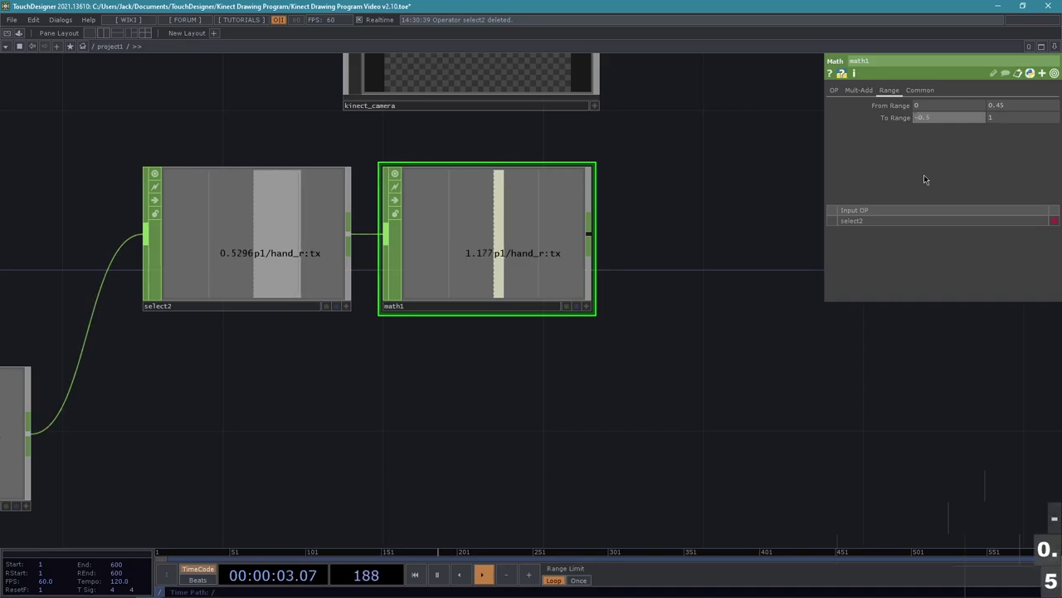
key("Tab")
type("0.")
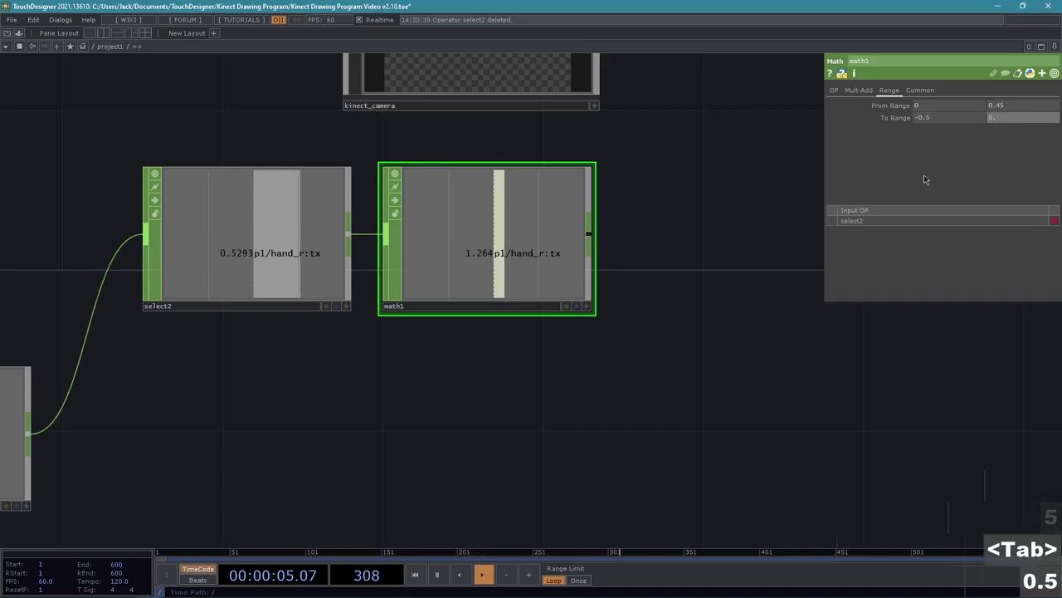
type("5")
key("Return")
Connect a Limit CHOP after math1
scroll(747, 221, "down", 2)
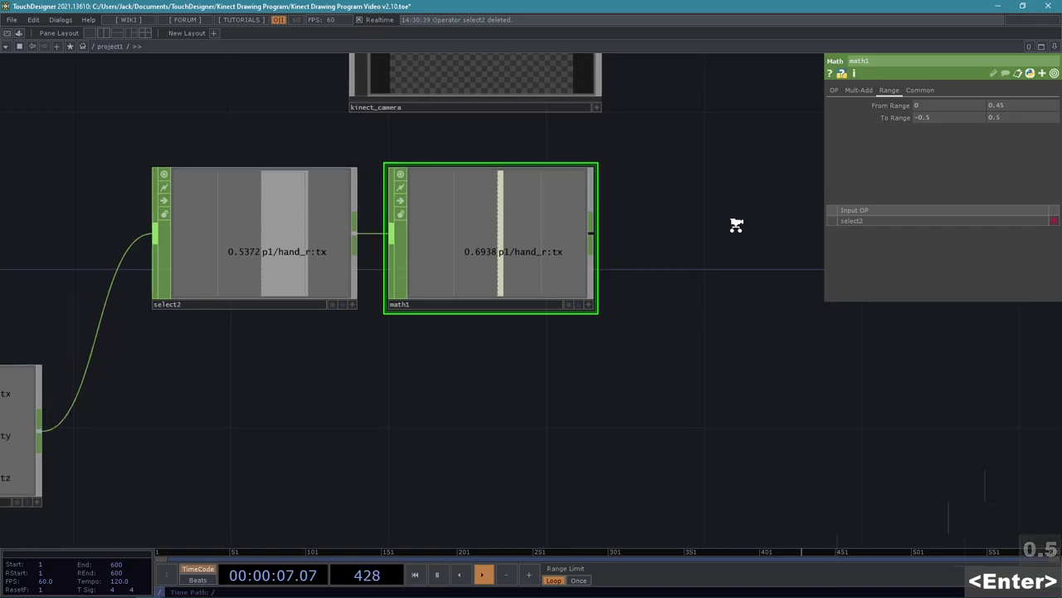
left_click_drag(670, 336, 587, 410)
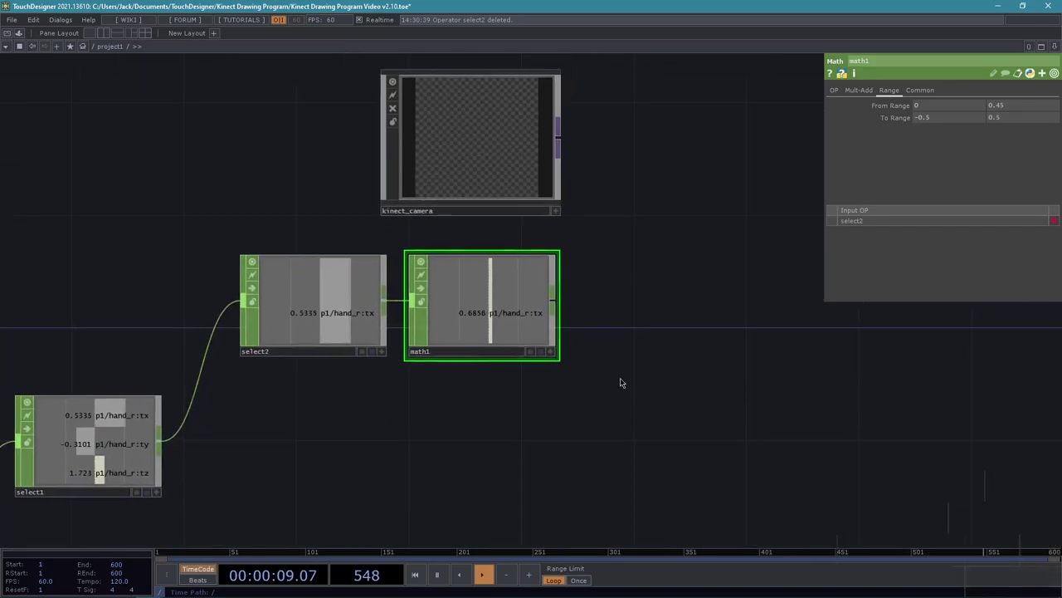
middle_click_drag(670, 365, 679, 352)
scroll(679, 350, "up", 1)
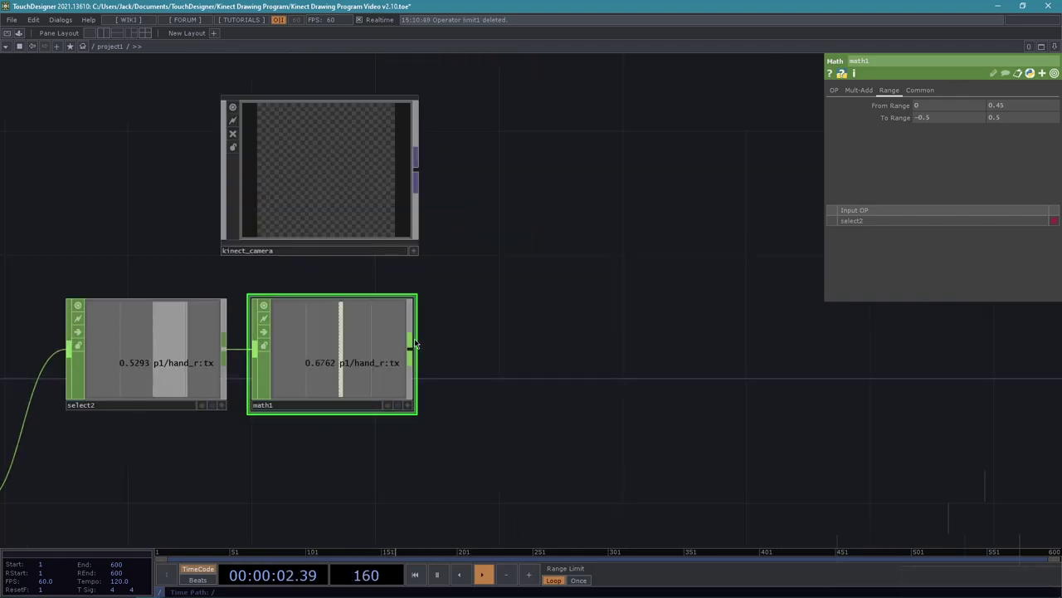
right_click(415, 343)
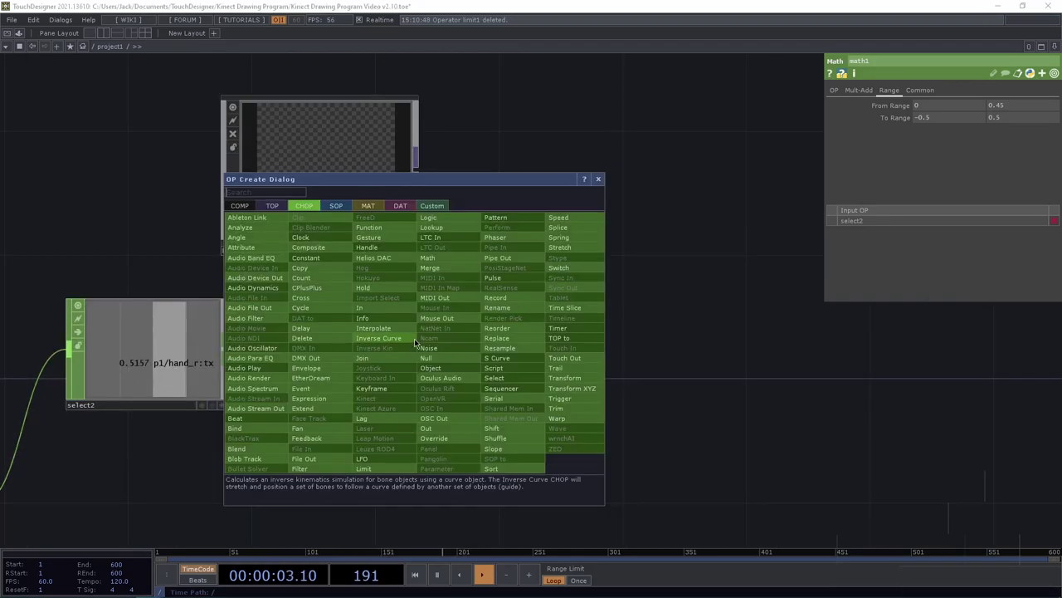
left_click(392, 474)
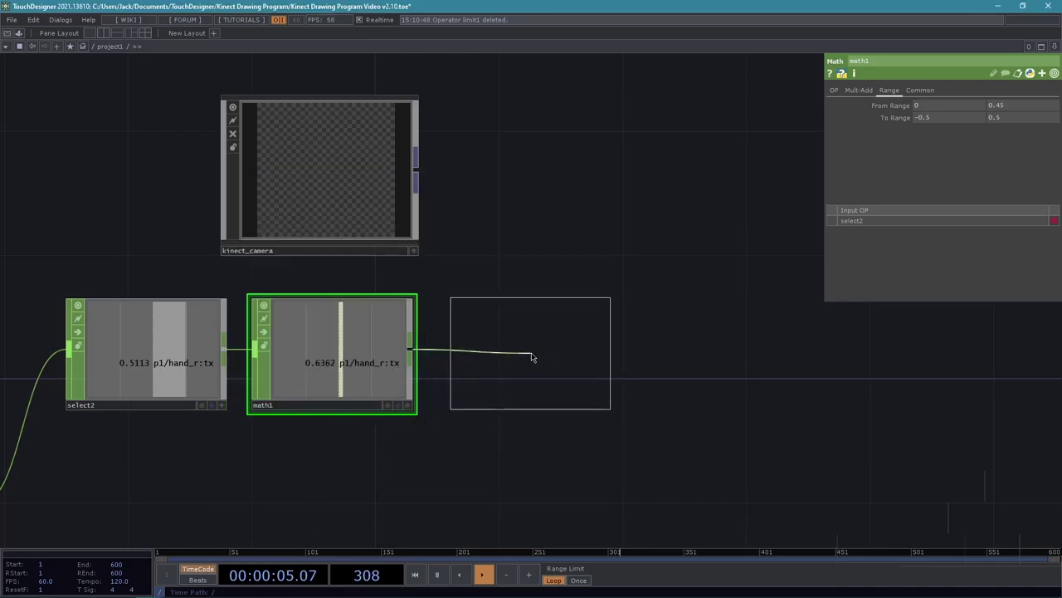
left_click(522, 352)
scroll(498, 449, "up", 2)
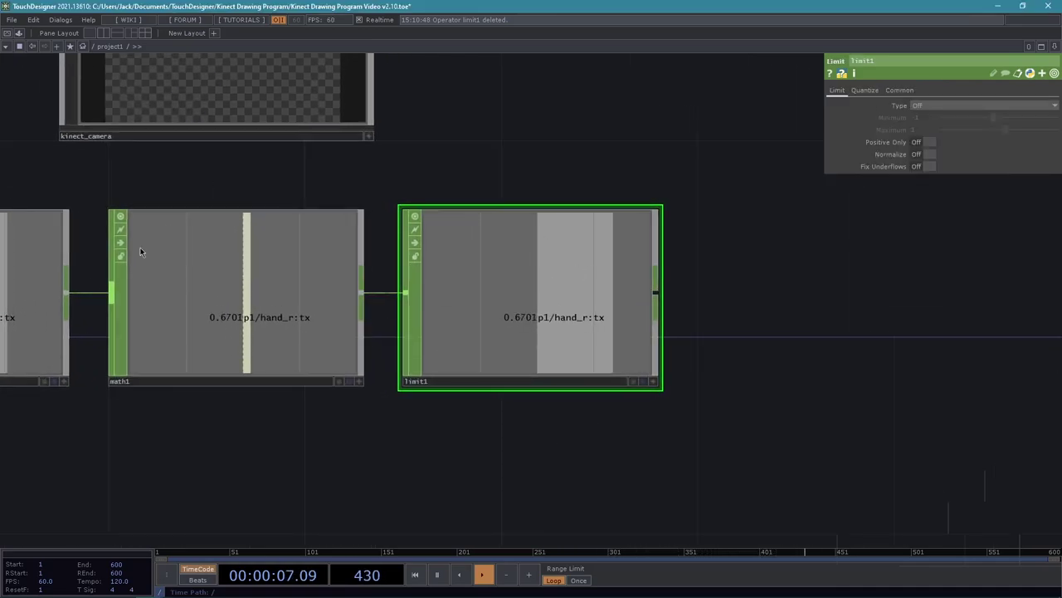
Set limit1's Type to Clamp with a Minimum of -0.6 and a Maximum of 0.6
left_click_drag(455, 396, 538, 409)
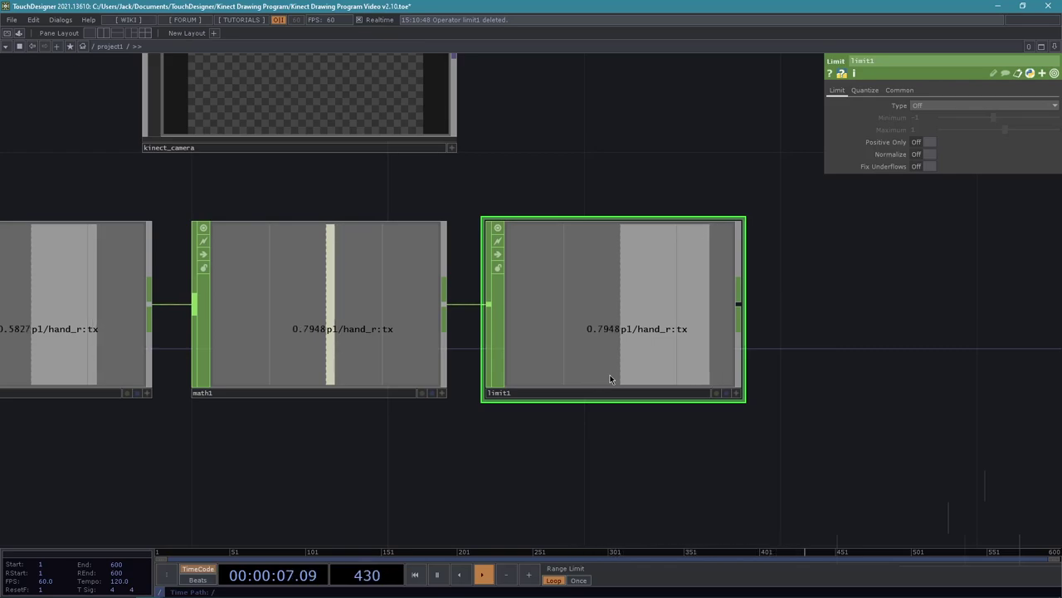
left_click(926, 106)
left_click(926, 117)
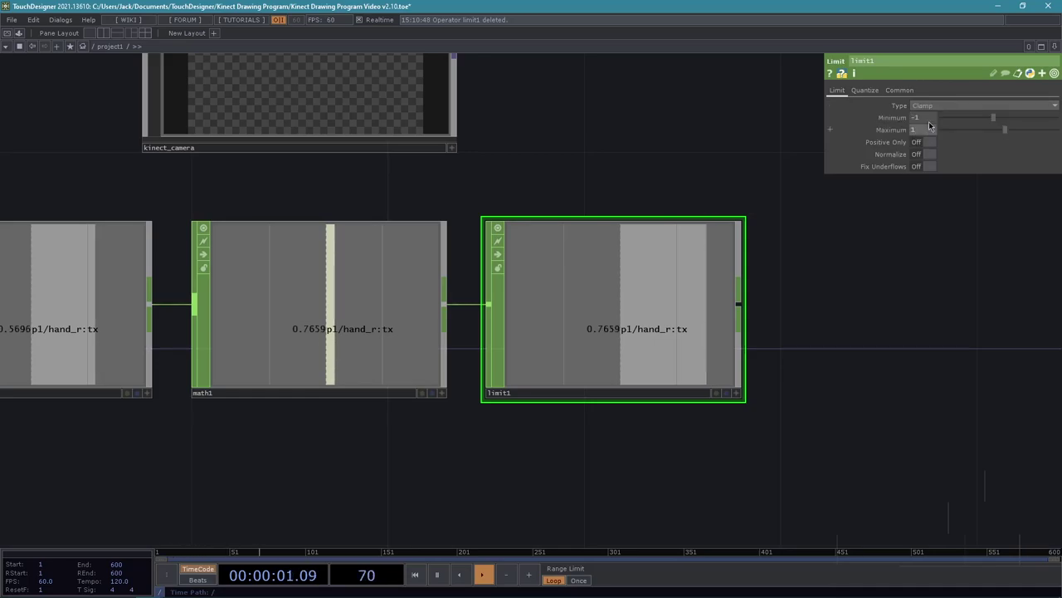
left_click(926, 117)
type("-")
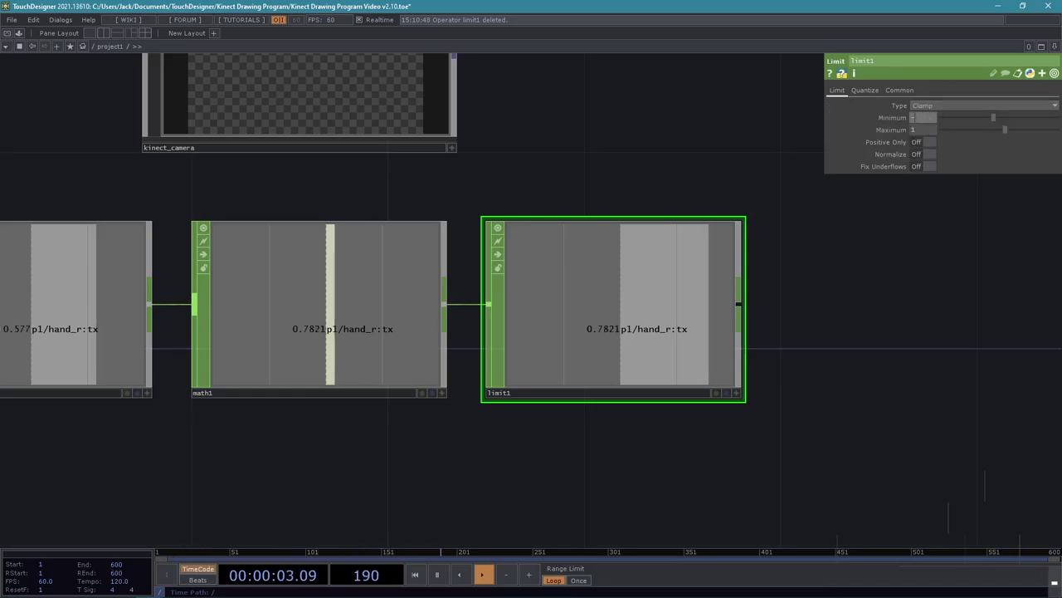
type("0.6")
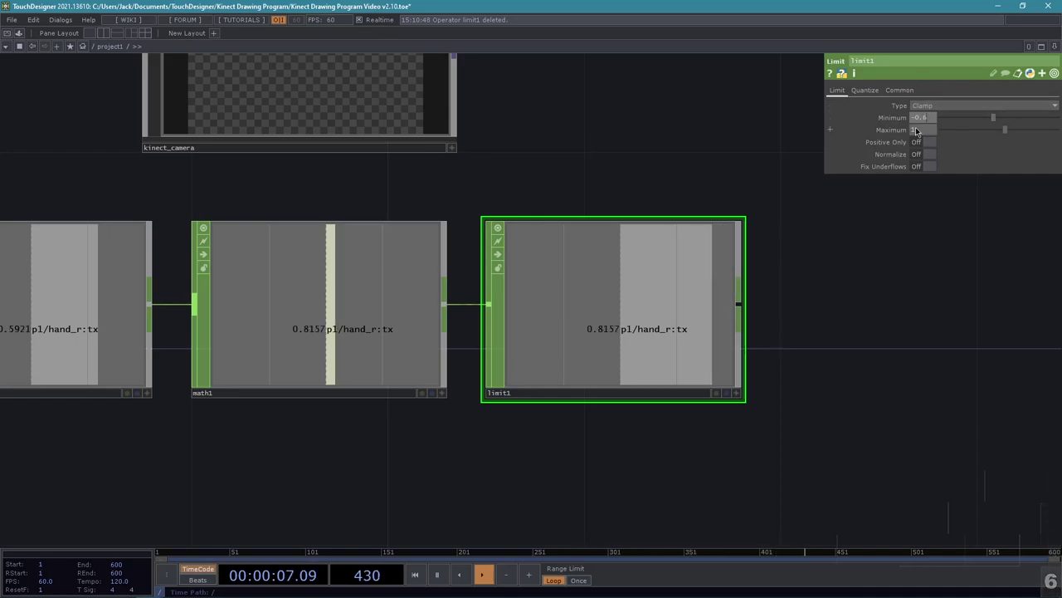
key("Tab")
type("0.6")
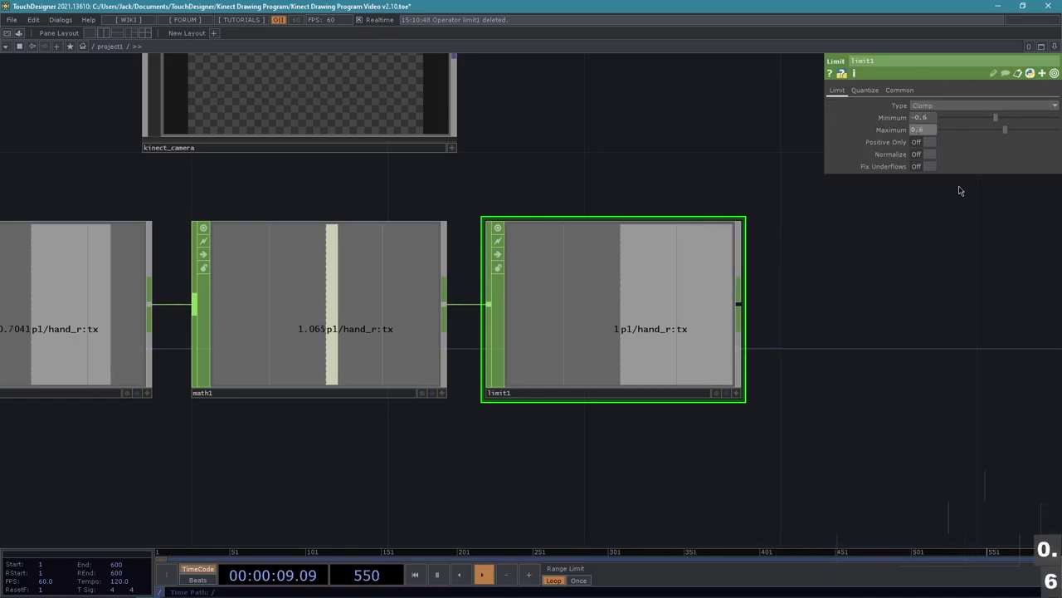
key("Return")
Test draw_rect's horizontal Center at -0.6 to check that the rectangle leaves the frame, and reset it to 0
middle_click_drag(818, 297, 846, 343)
left_click_drag(863, 345, 697, 361)
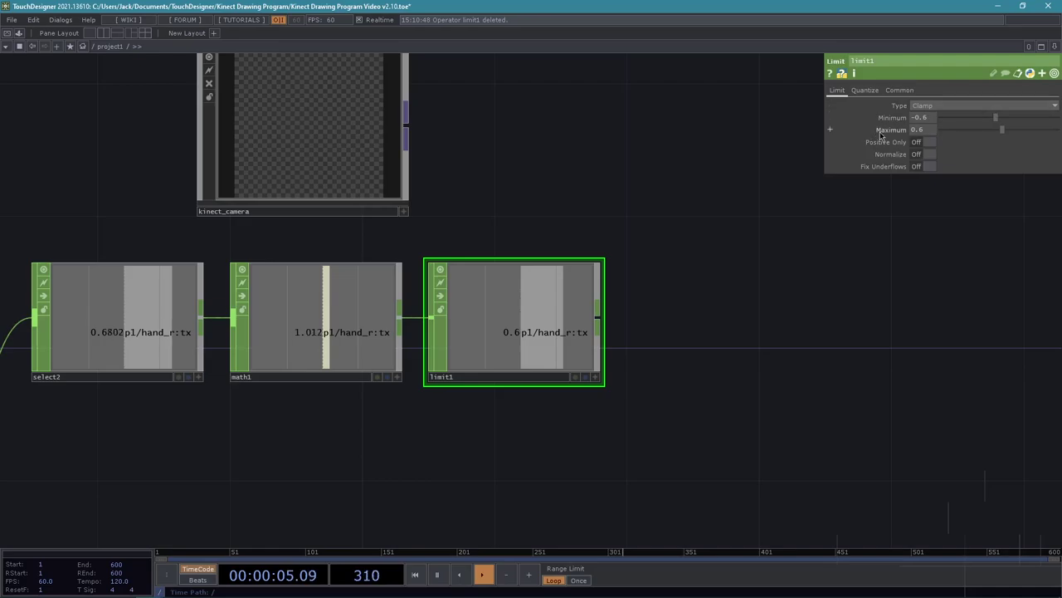
middle_click_drag(868, 272, 752, 307)
left_click_drag(752, 308, 563, 336)
left_click_drag(709, 334, 276, 351)
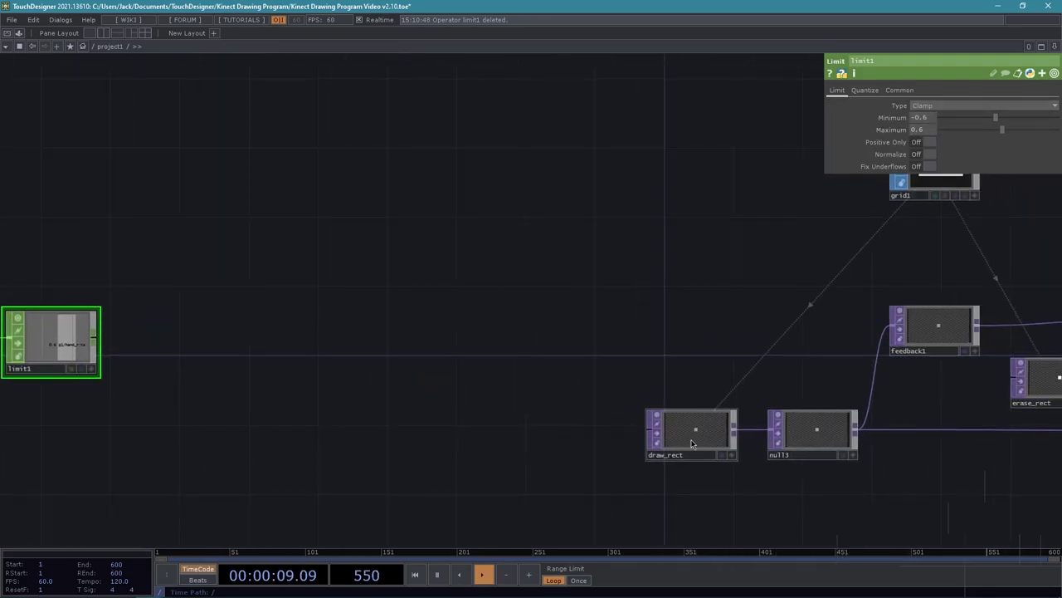
left_click(690, 442)
scroll(574, 424, "up", 3)
left_click_drag(605, 365, 444, 326)
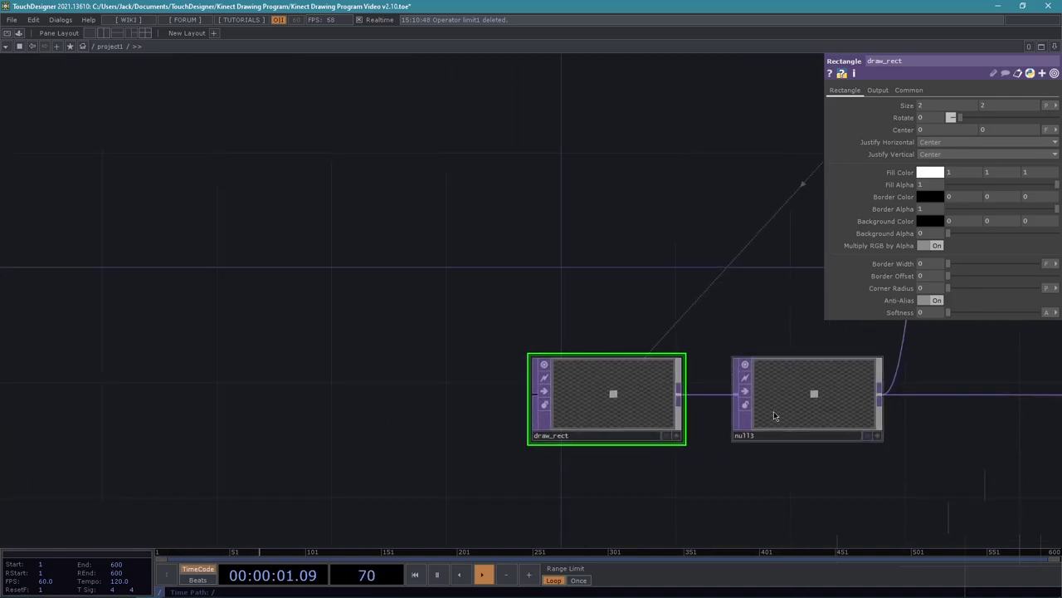
middle_click_drag(941, 129, 936, 112)
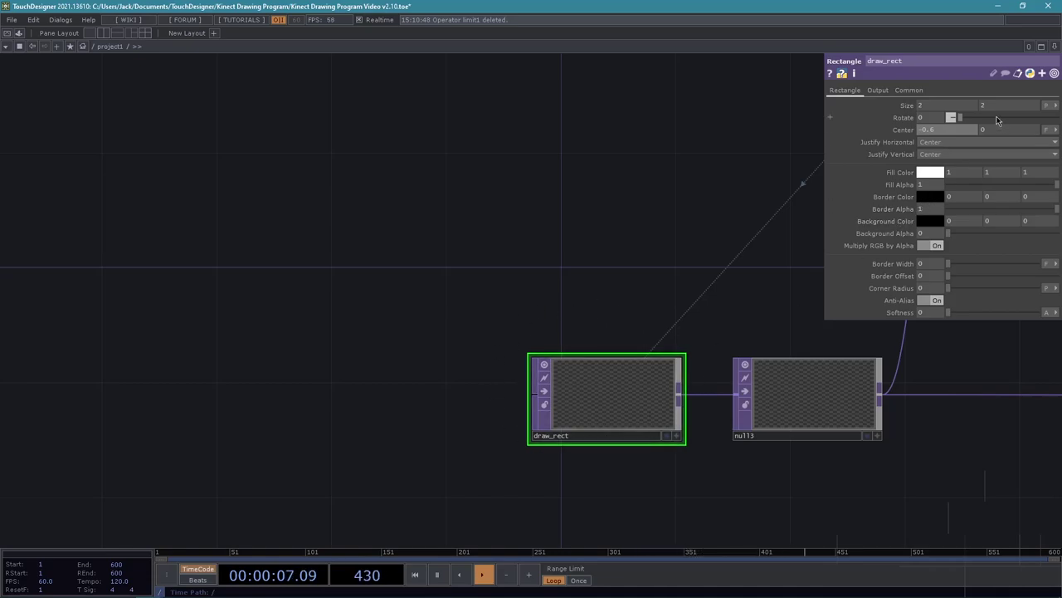
key("BackSpace")
key("BackSpace")
key("BackSpace")
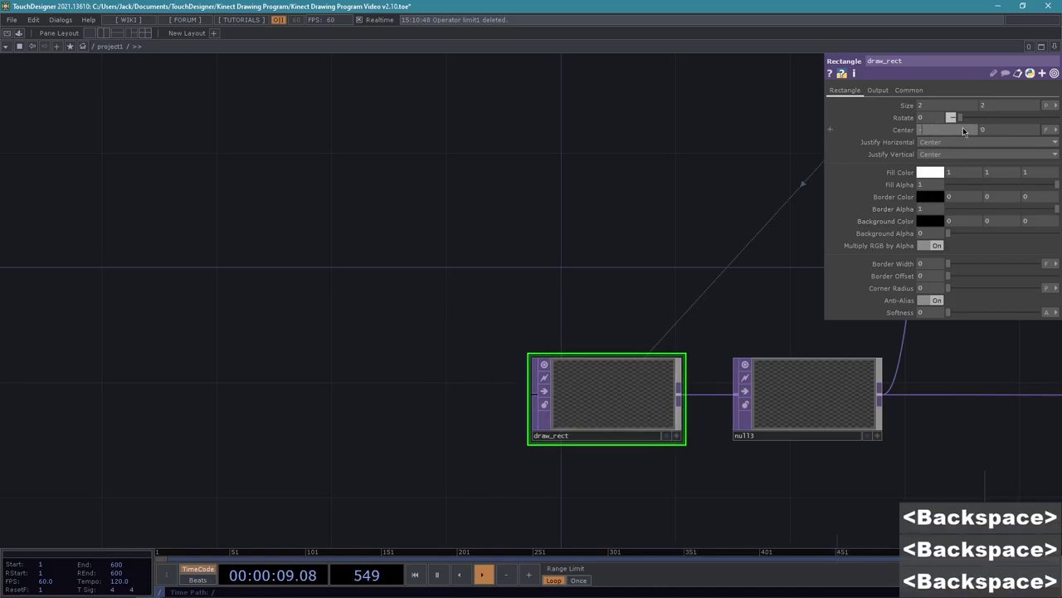
key("BackSpace")
type("0")
key("Return")
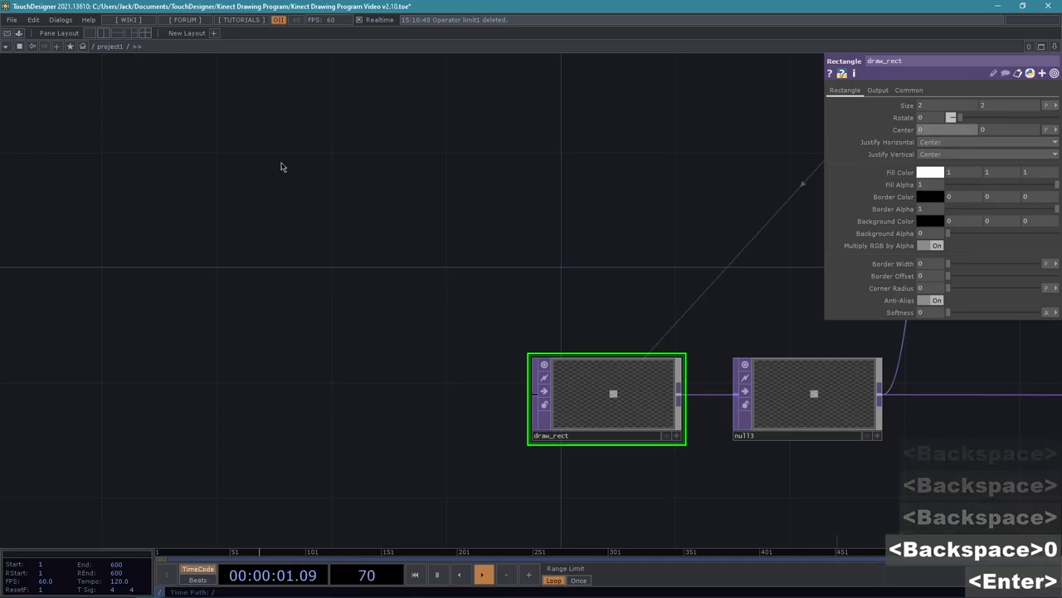
Duplicate the select2, math1 and limit1 chain and place the copy below the original, fed by select1
scroll(231, 230, "down", 2)
left_click_drag(231, 229, 612, 279)
left_click_drag(561, 328, 937, 350)
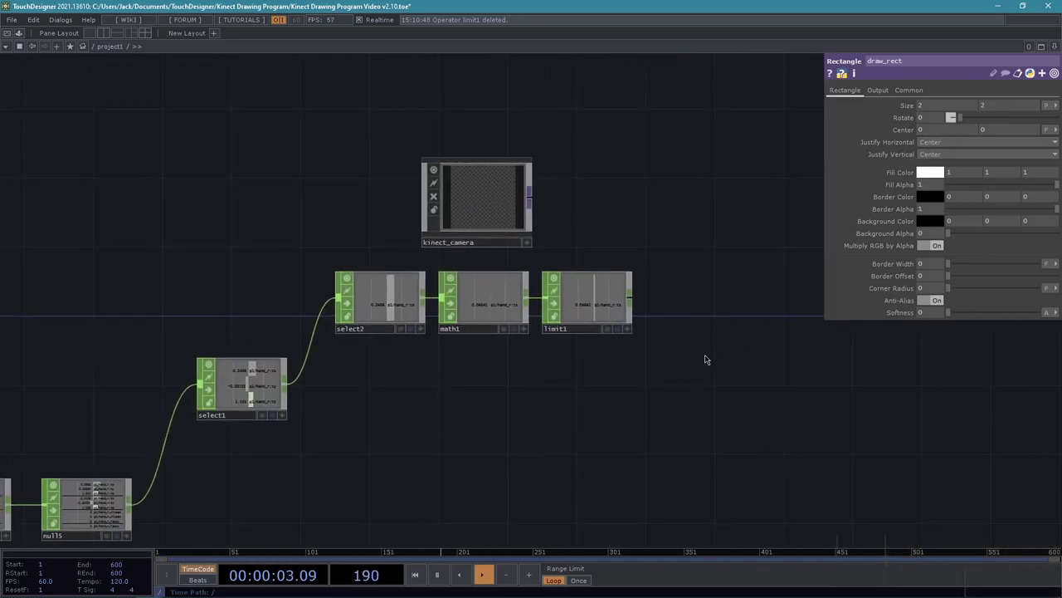
scroll(687, 362, "left", 2)
scroll(639, 283, "up", 3)
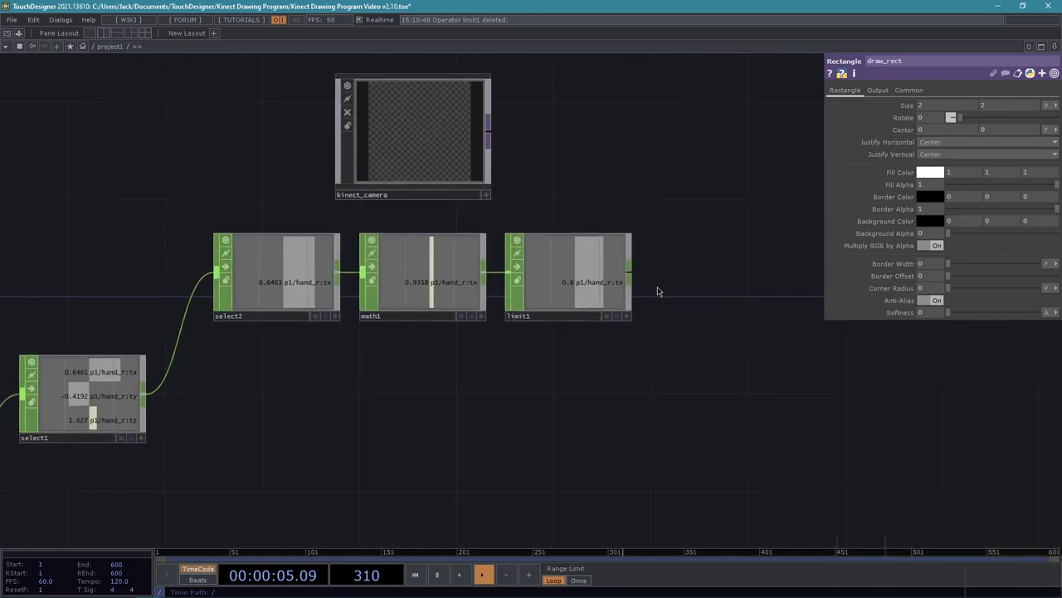
right_click_drag(659, 404, 228, 228)
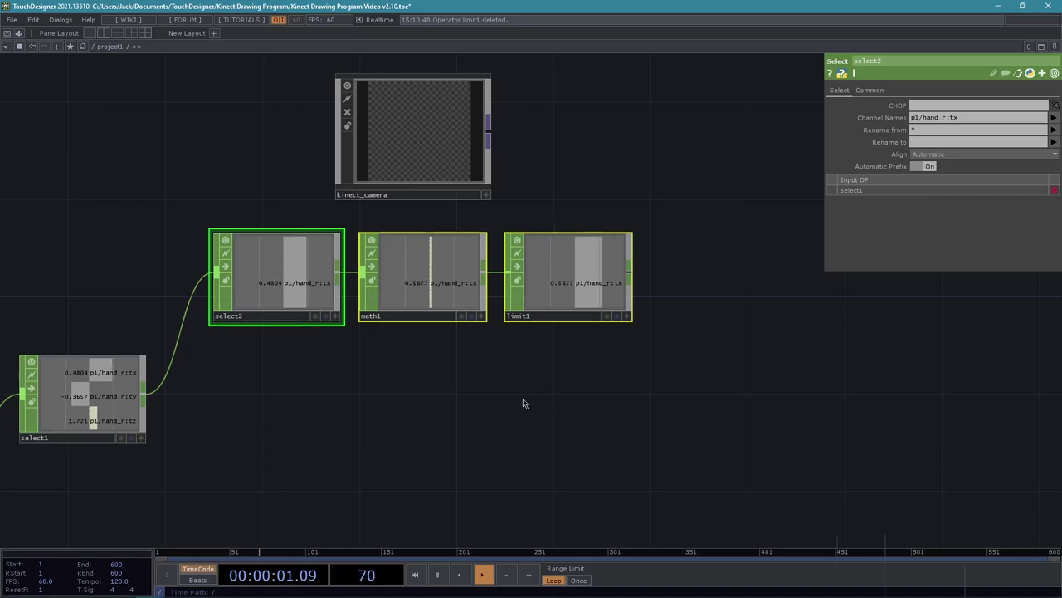
key("ctrl+c")
key("ctrl+v")
right_click_drag(606, 498, 273, 261)
left_click_drag(273, 260, 266, 307)
left_click_drag(129, 255, 199, 171)
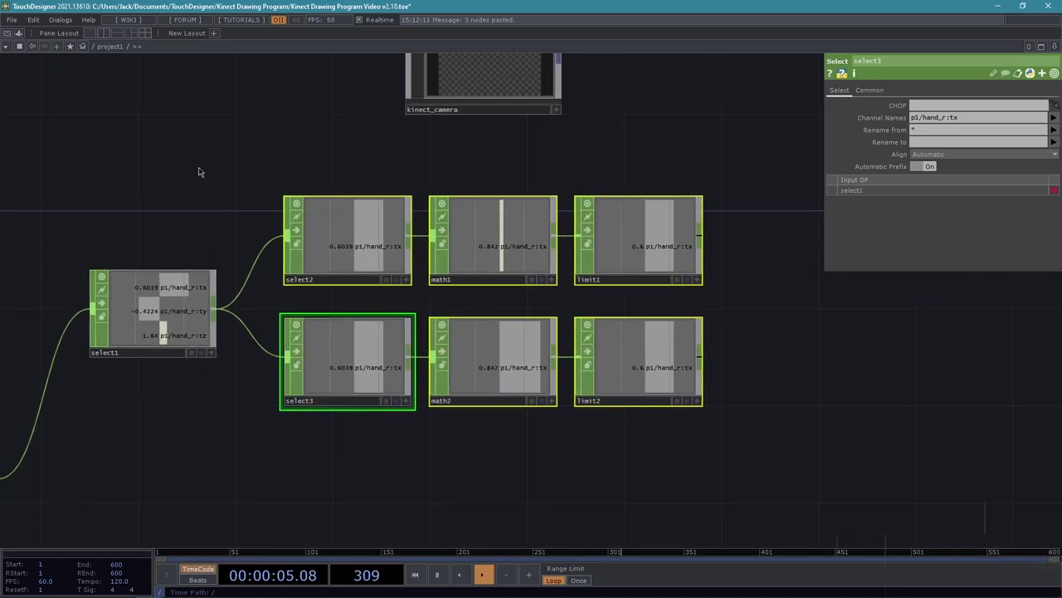
Set select3's Channel Names to p1/hand_r:ty
scroll(449, 405, "up", 3)
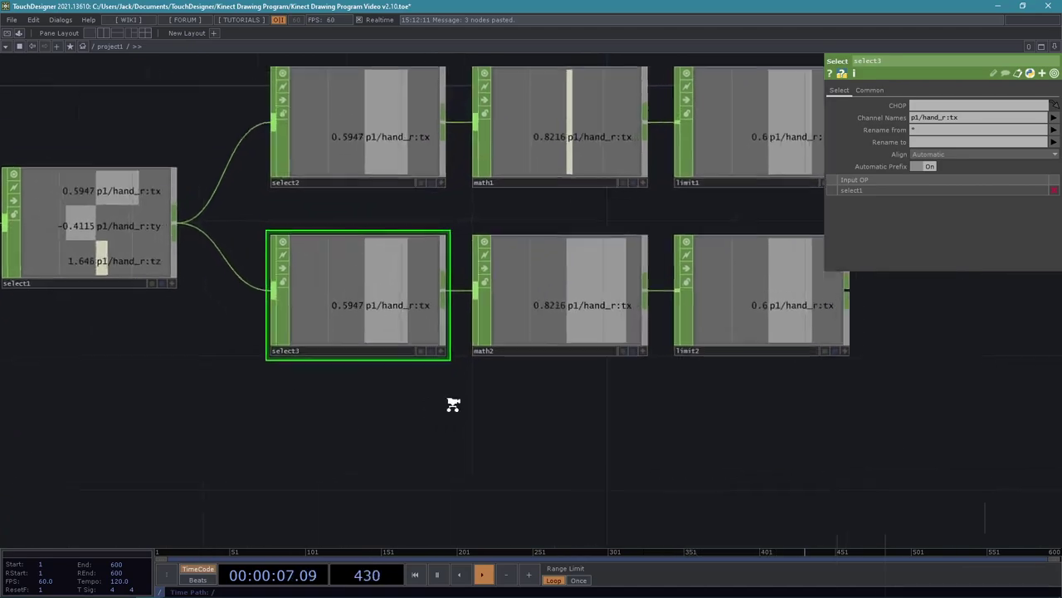
middle_click_drag(454, 404, 477, 388)
left_click(988, 120)
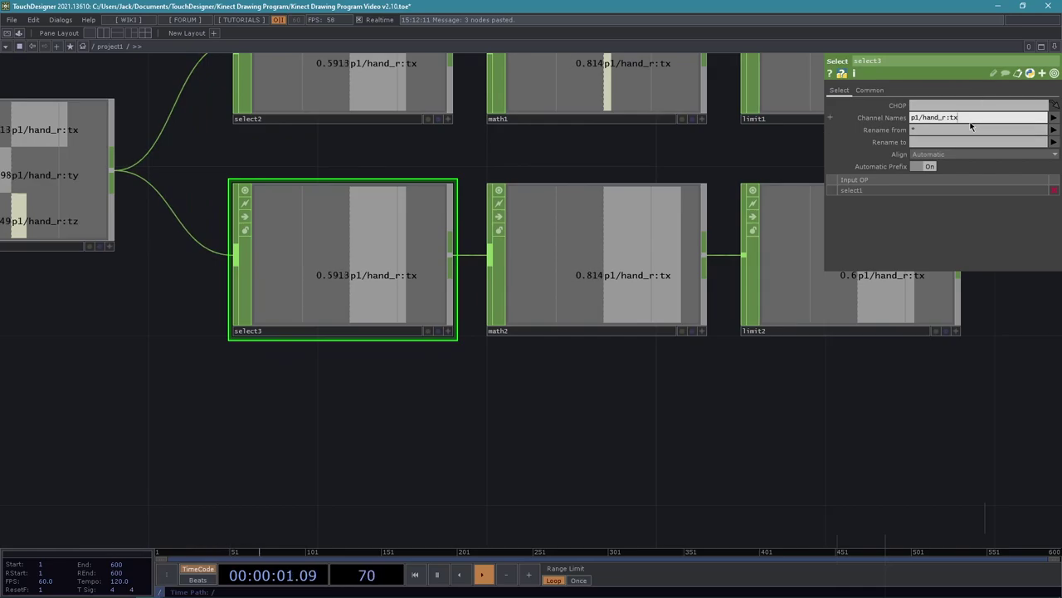
key("BackSpace")
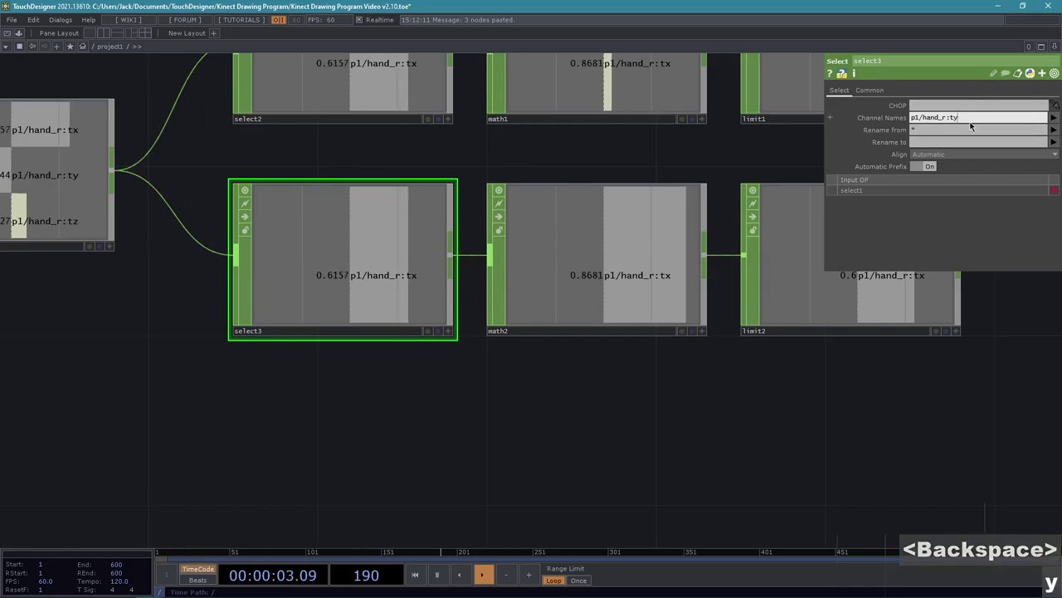
type("y")
key("Return")
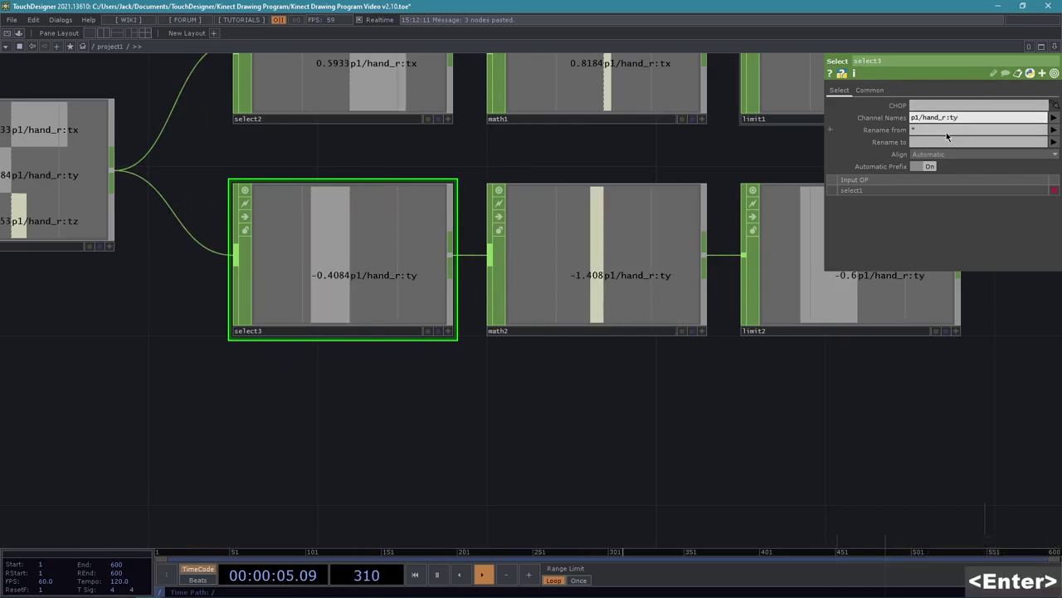
Set the upper end of math2's From Range to 0.5 and check limit2's clamp settings
left_click(652, 336)
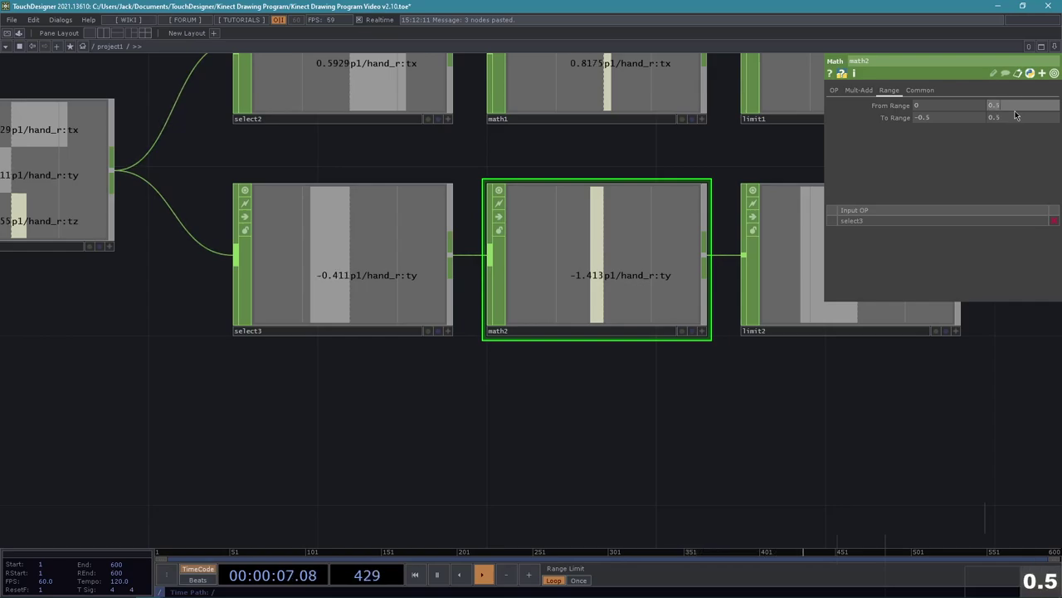
key("Return")
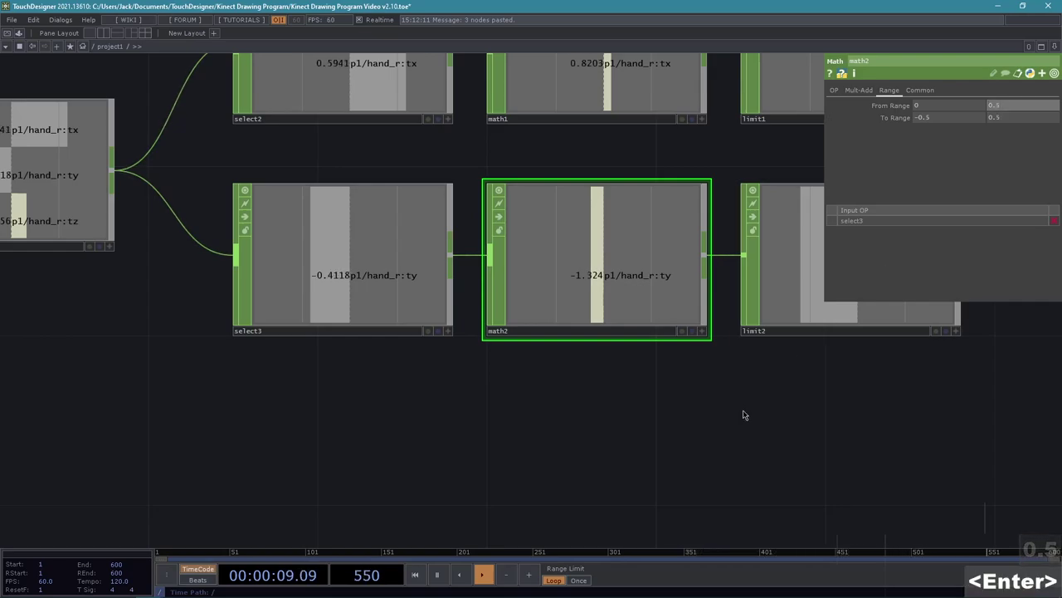
left_click_drag(901, 339, 730, 358)
scroll(764, 467, "down", 2)
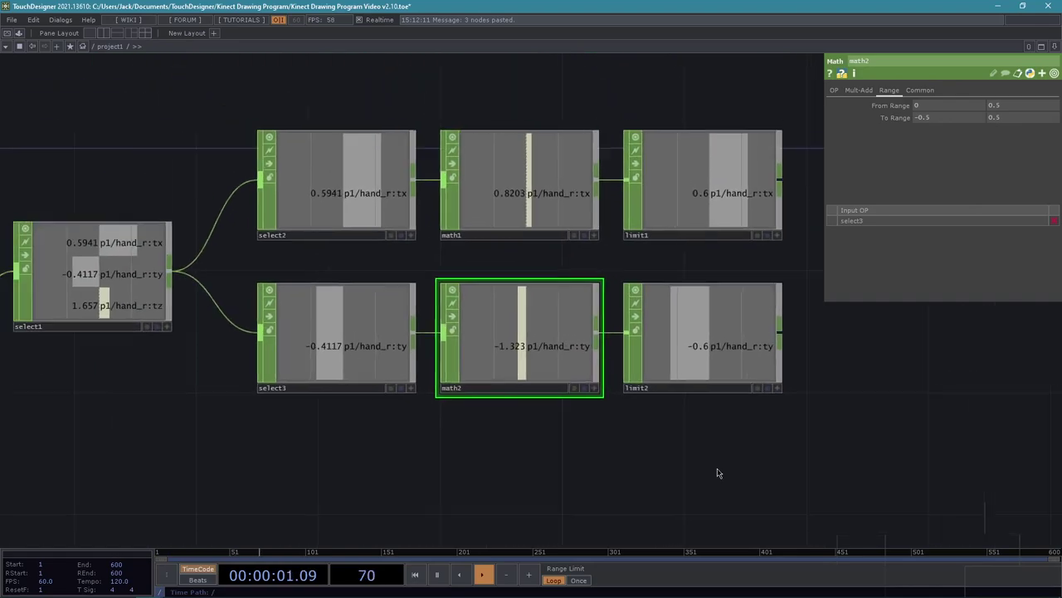
left_click(536, 349)
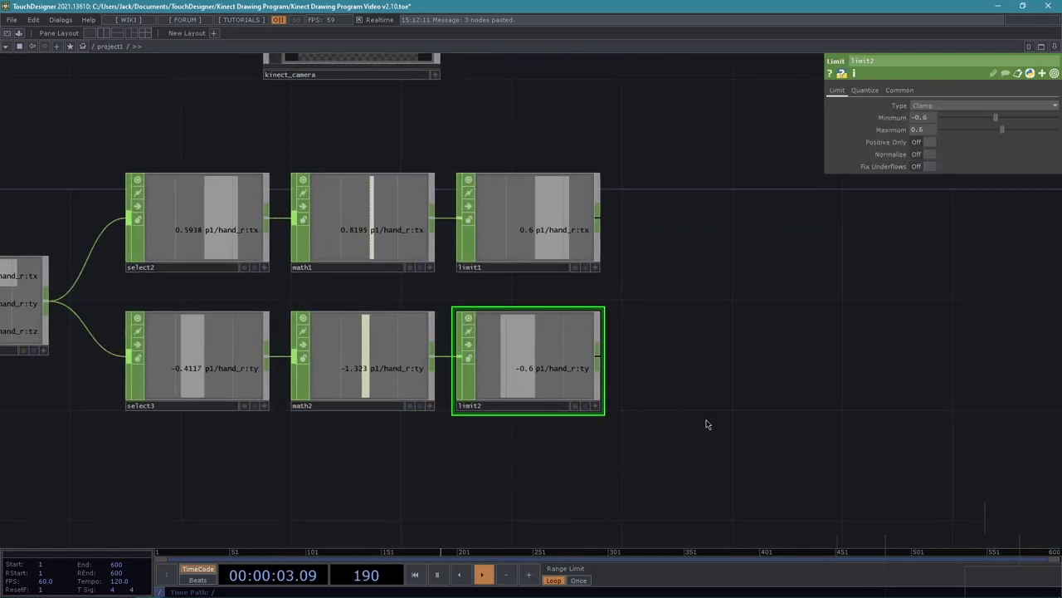
Add a Merge CHOP that combines the limit1 and limit2 outputs
scroll(722, 403, "down", 2)
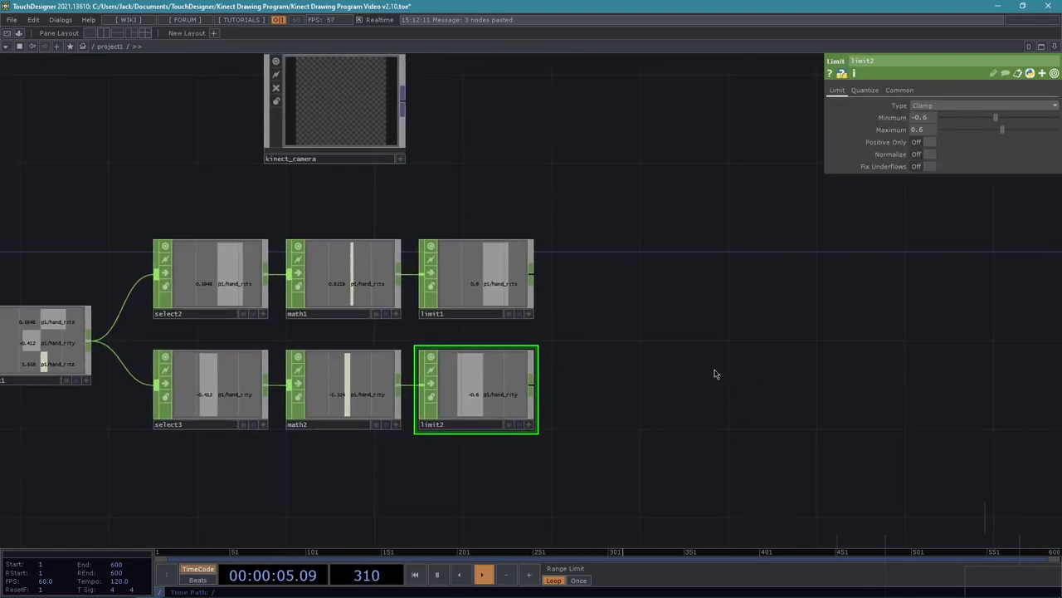
right_click(534, 274)
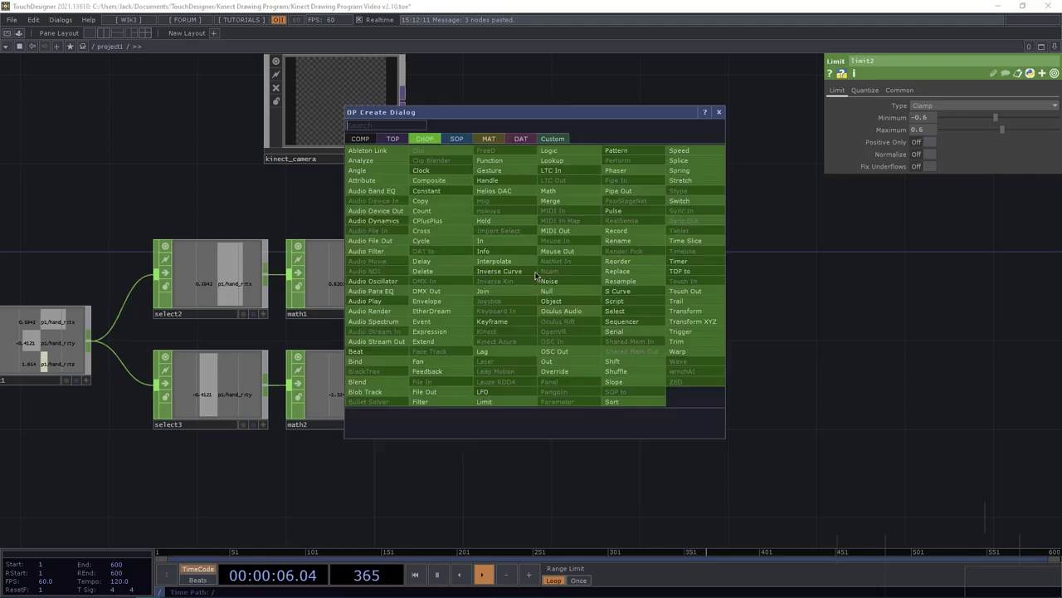
left_click(563, 200)
left_click(652, 332)
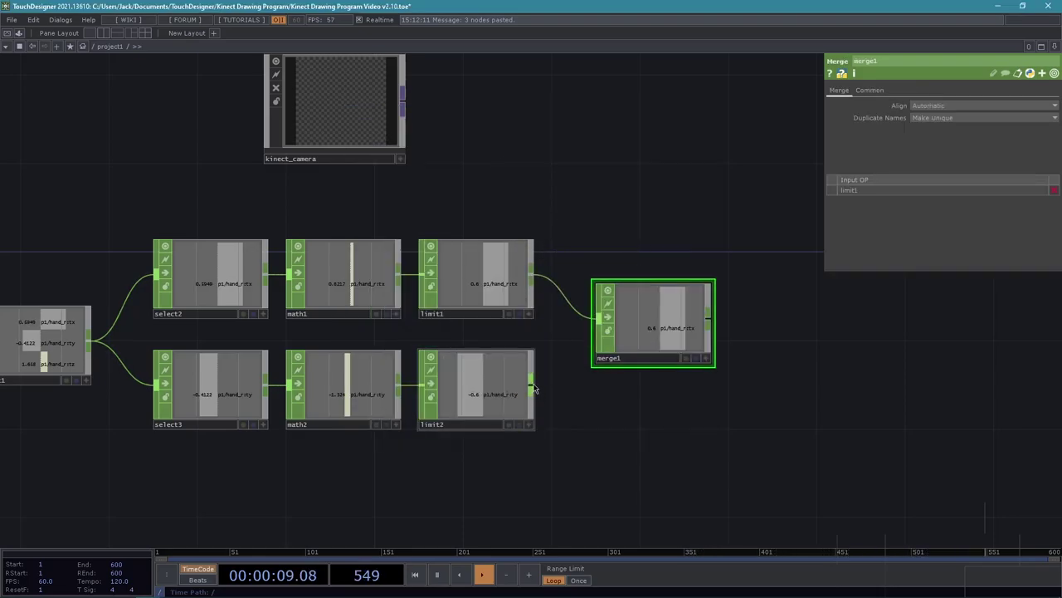
left_click_drag(533, 387, 638, 349)
left_click_drag(618, 440, 543, 398)
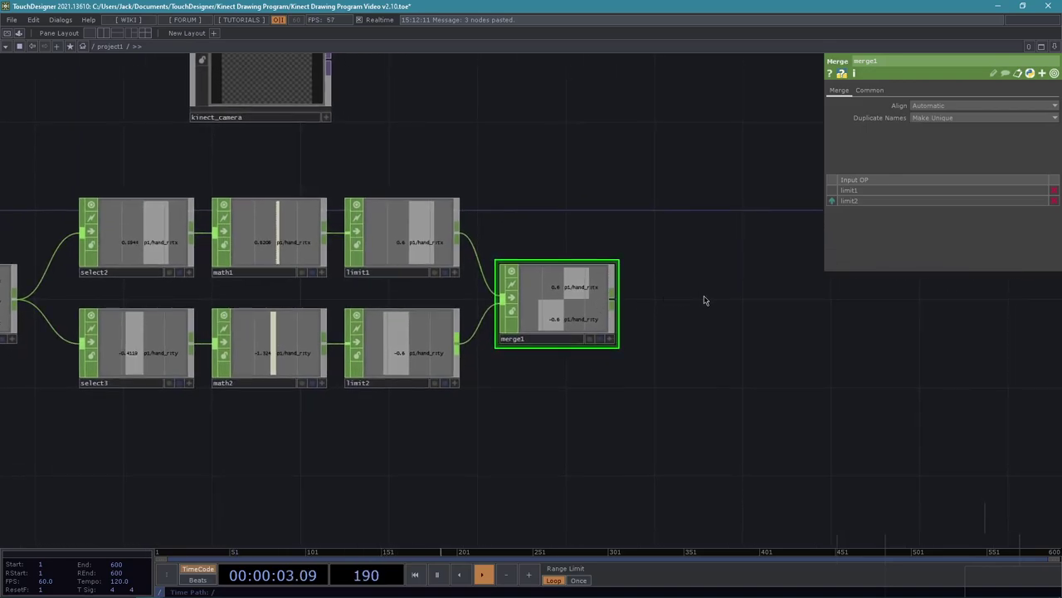
Connect a Null CHOP after merge1 and name it cursor_pos
key("alt+n")
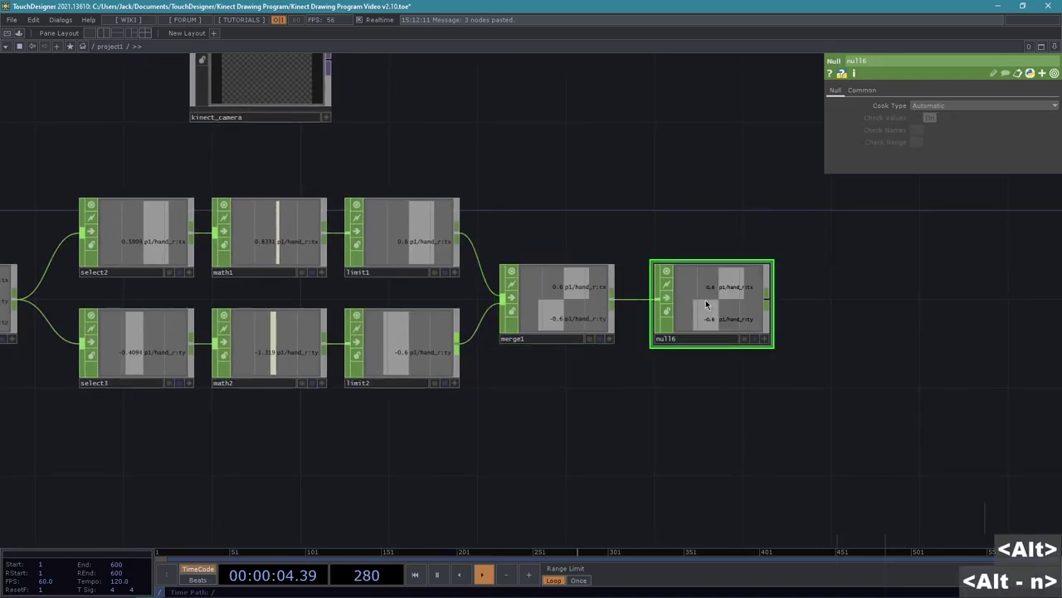
left_click(687, 338)
type("cursor pos")
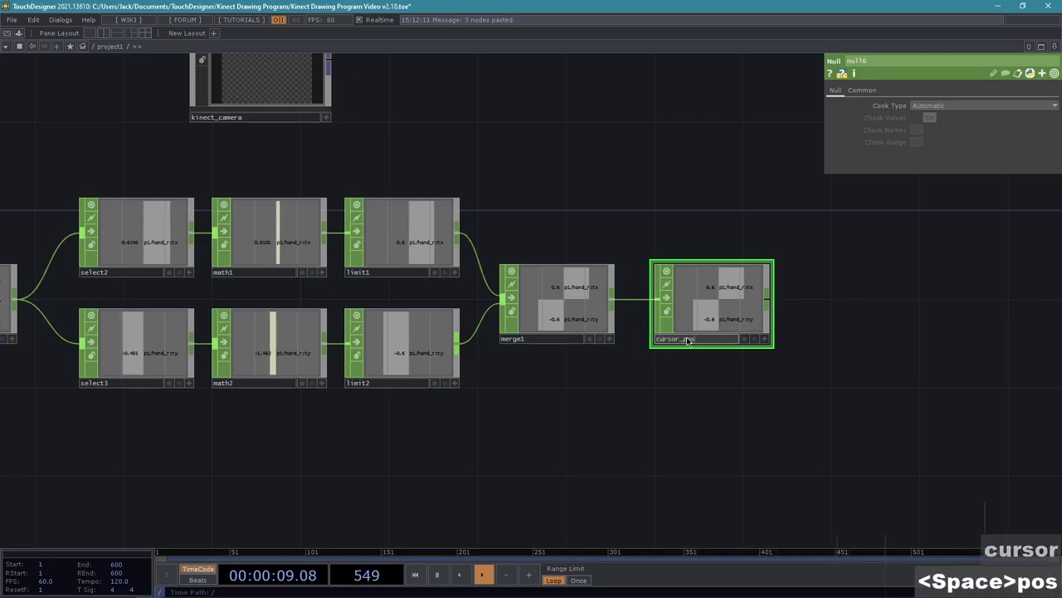
left_click(720, 391)
Link draw_rect's horizontal and vertical Center to cursor_pos's p1/hand_r:tx and p1/hand_r:ty channels as CHOP references
scroll(911, 404, "down", 2)
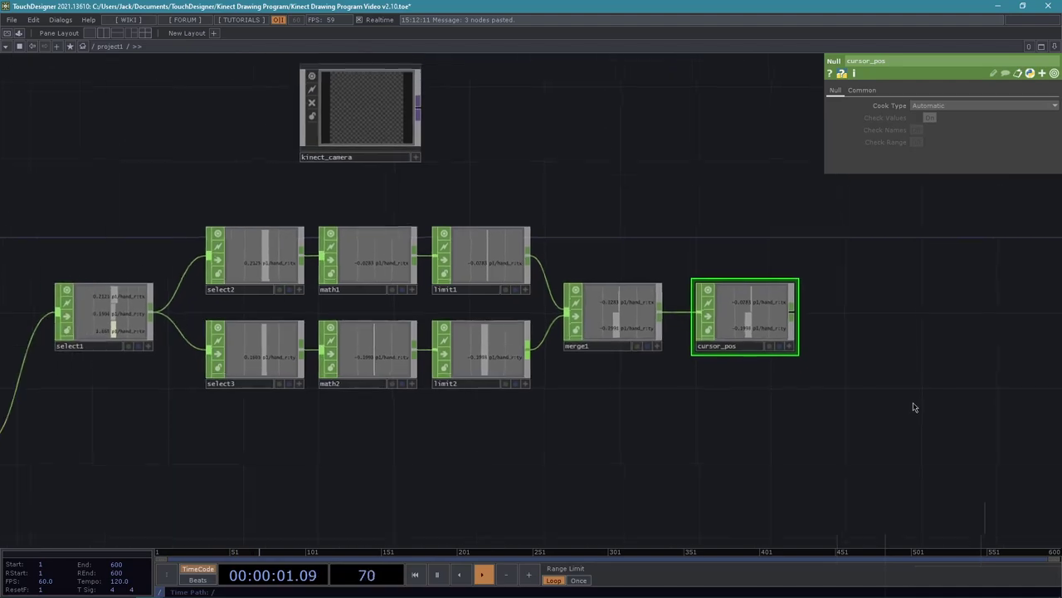
left_click_drag(913, 403, 656, 396)
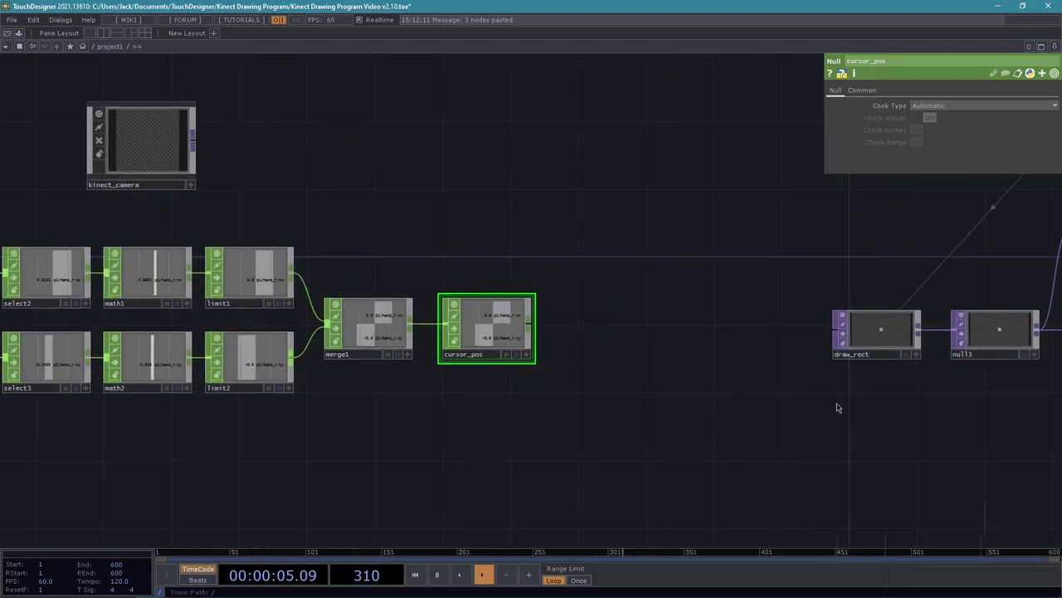
left_click(880, 332)
left_click_drag(565, 431, 436, 464)
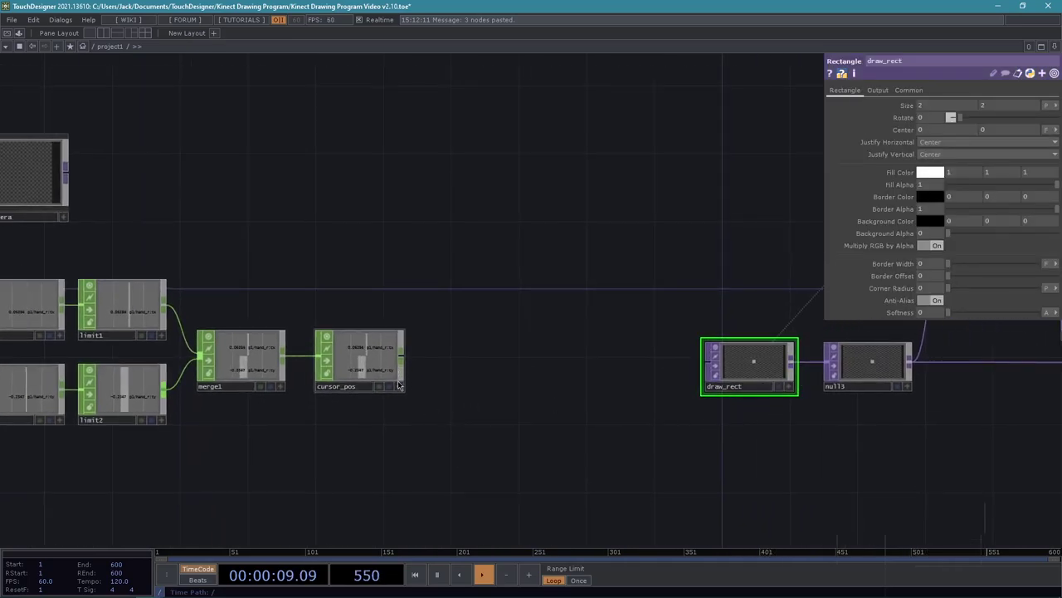
left_click(351, 345)
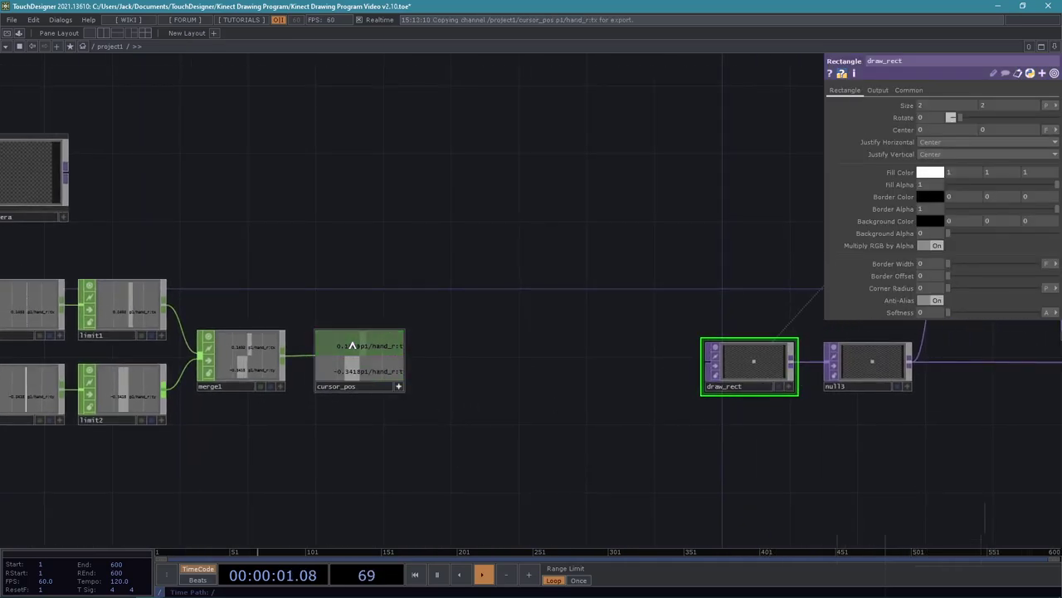
left_click_drag(352, 345, 936, 130)
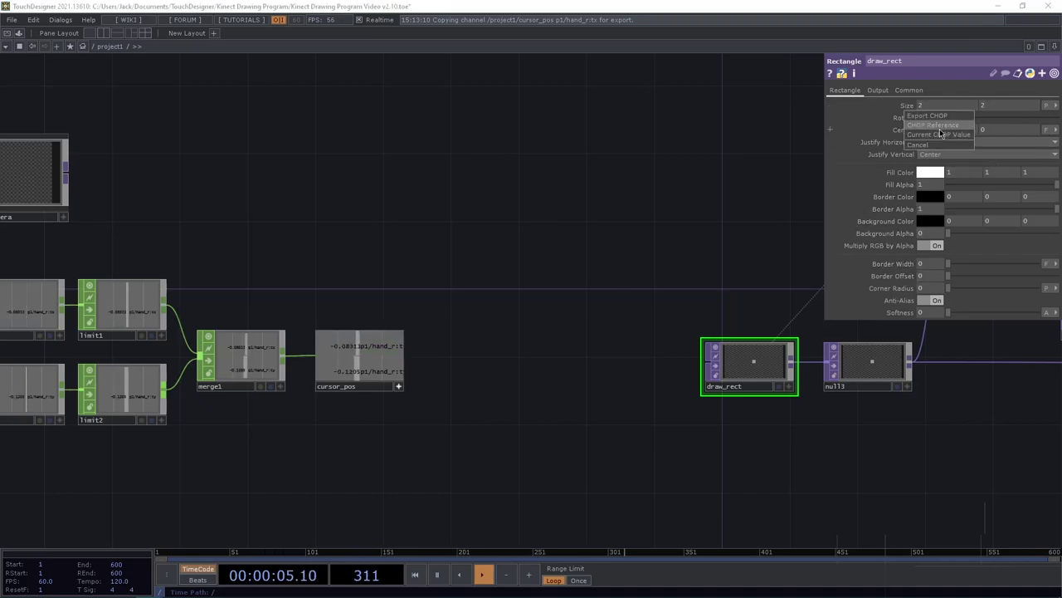
left_click(941, 128)
left_click_drag(381, 376, 1005, 129)
left_click(1014, 124)
Rename select2's output channel to cursor_x
scroll(555, 440, "up", 5)
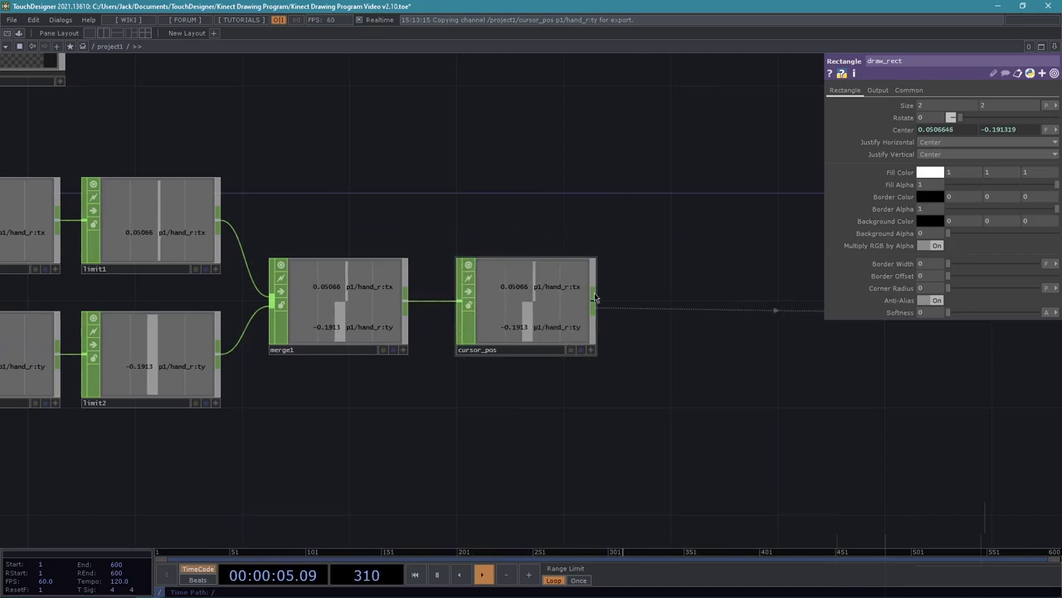
scroll(735, 420, "down", 5)
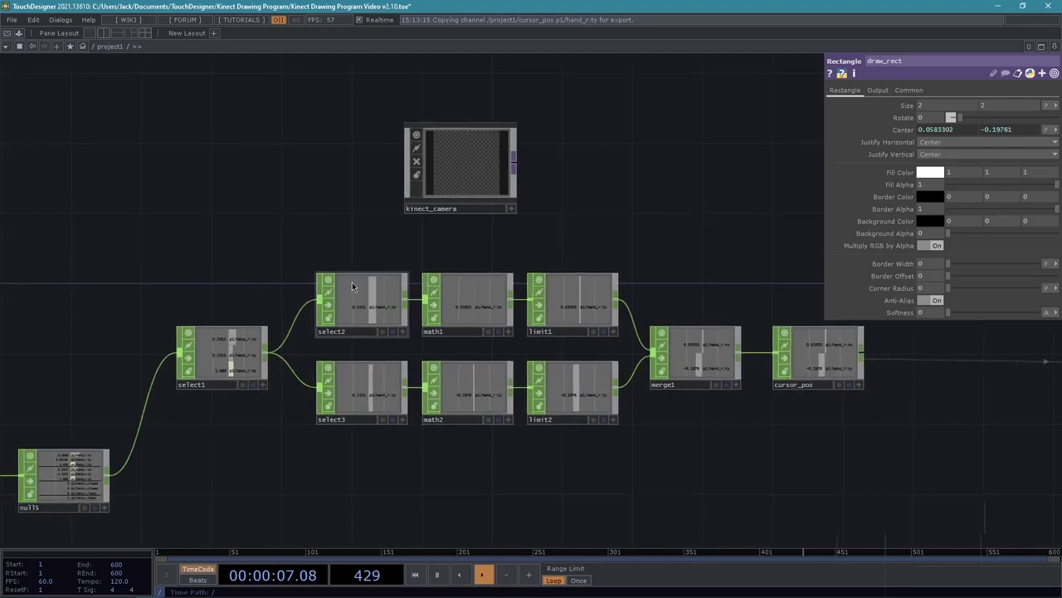
left_click(367, 303)
scroll(401, 221, "up", 4)
left_click_drag(459, 255, 538, 104)
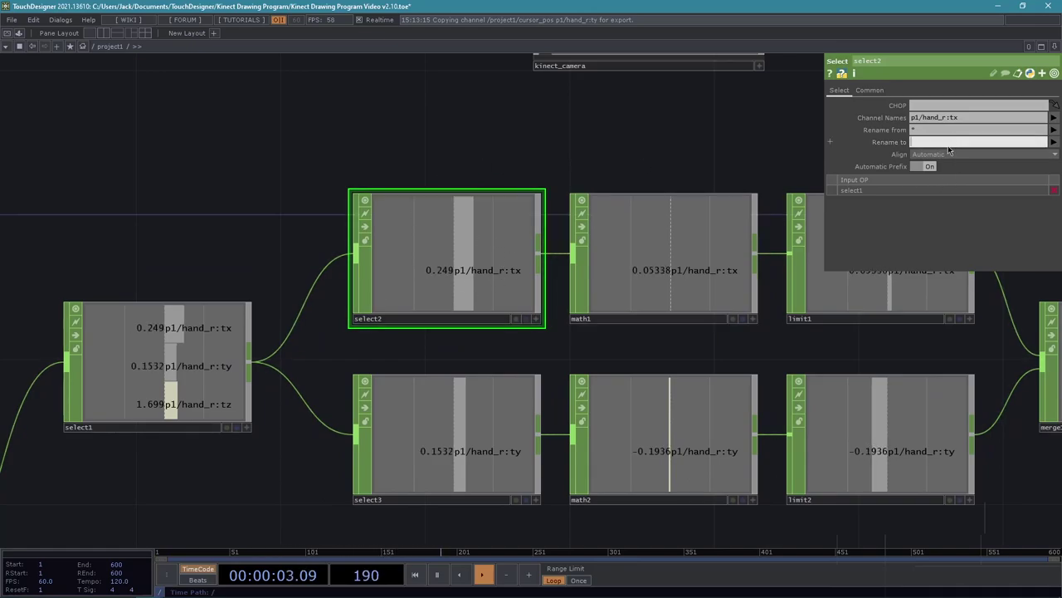
type("c")
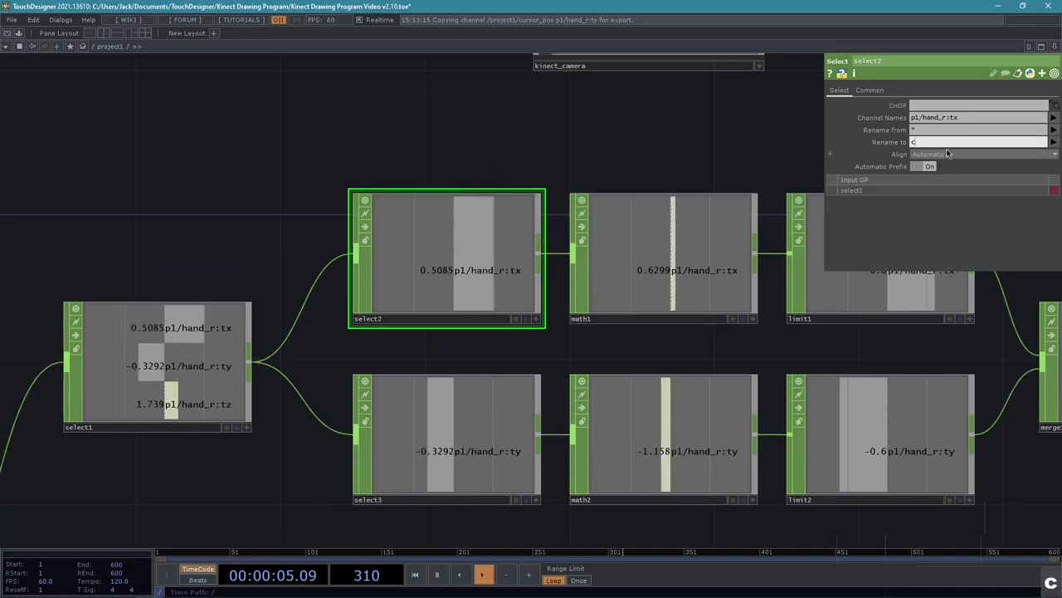
type("ursor_x")
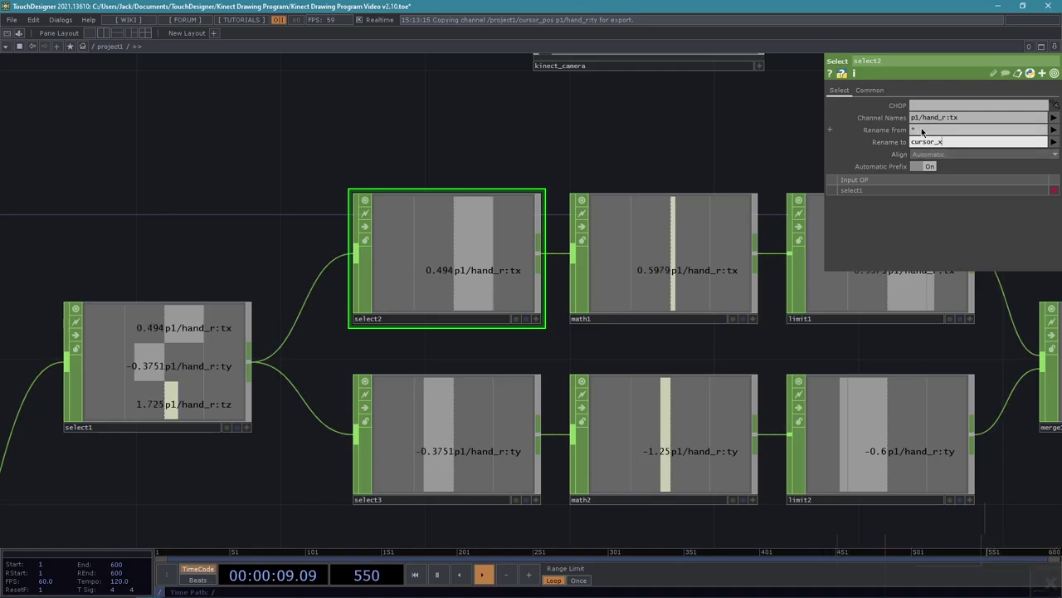
key("Return")
Rename select3's output channel to cursor_y
left_click(401, 439)
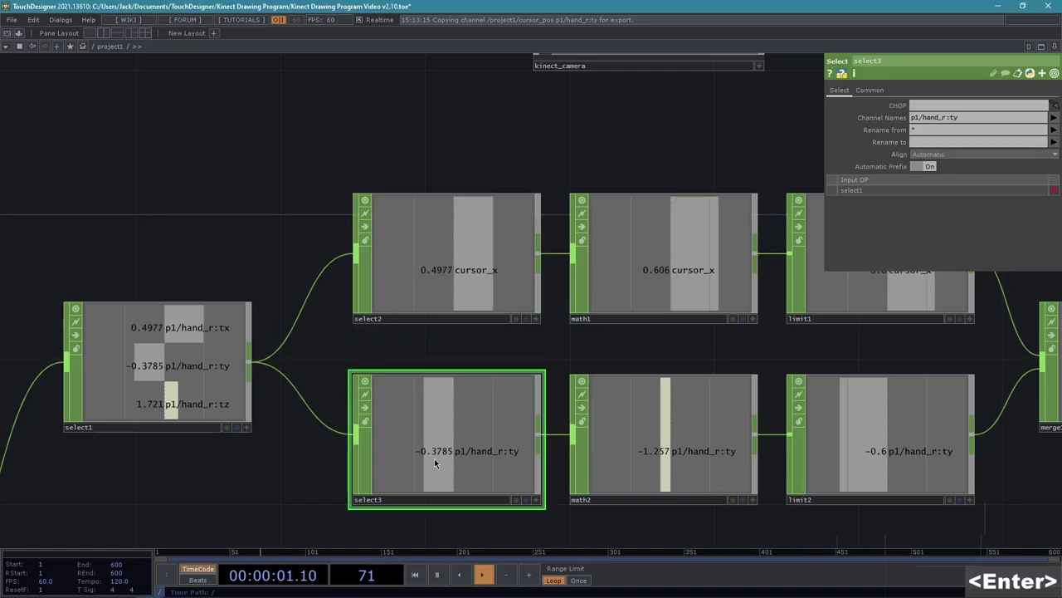
left_click(928, 142)
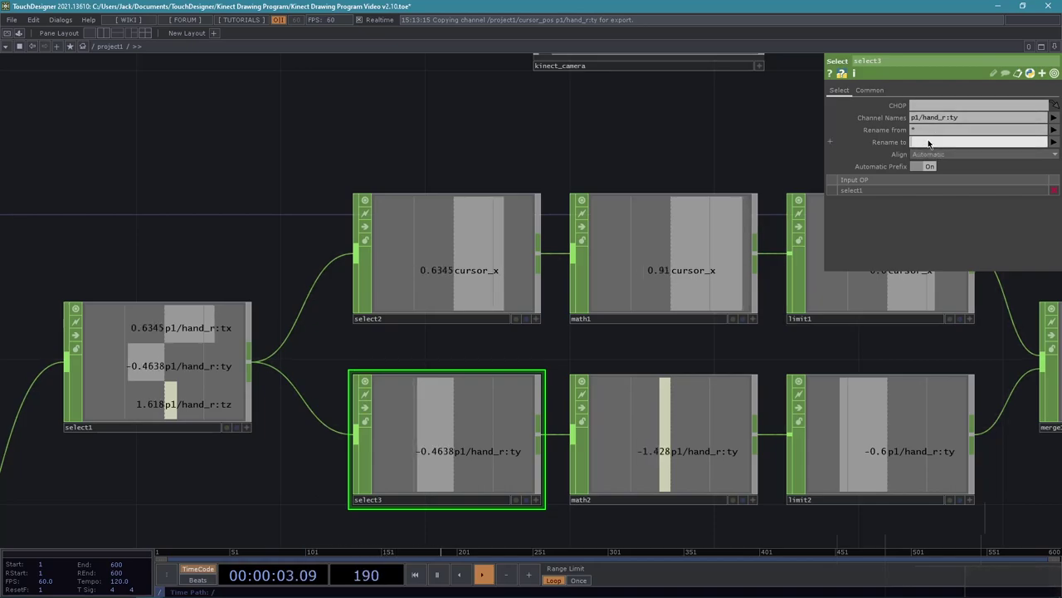
type("cursor_y")
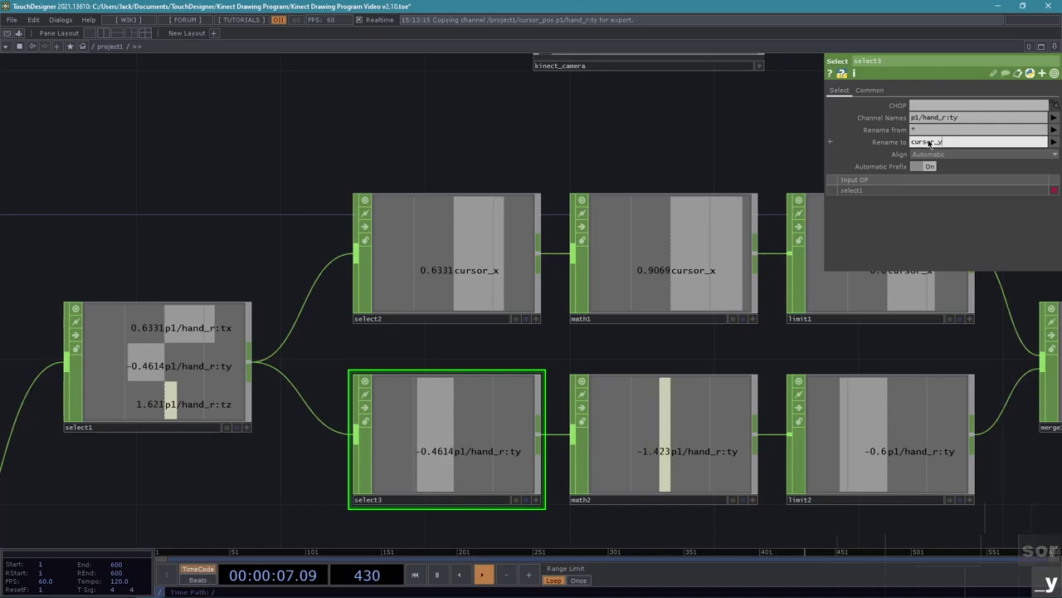
key("Return")
Relink draw_rect's horizontal Center to cursor_pos's cursor_x channel and its vertical Center to cursor_y as CHOP references
left_click_drag(1046, 484, 308, 458)
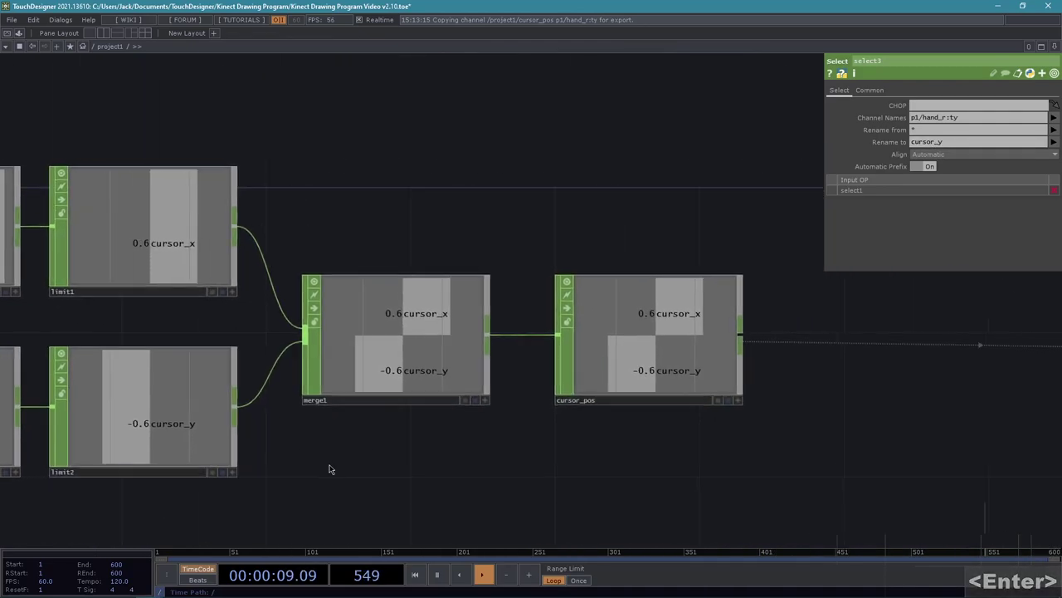
scroll(360, 469, "down", 3)
left_click_drag(648, 480, 357, 472)
left_click(761, 375)
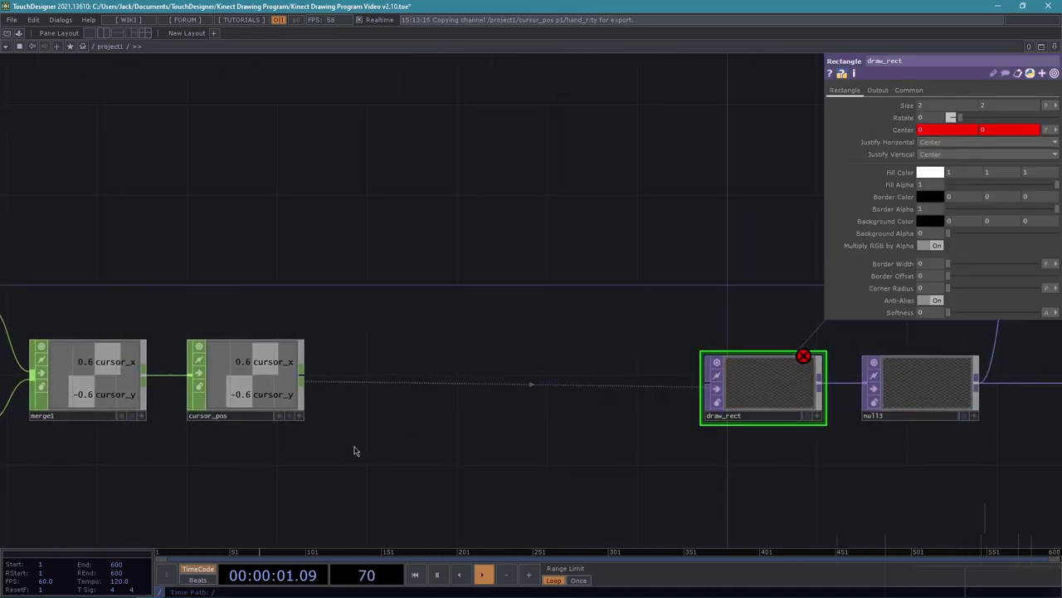
left_click_drag(312, 424, 396, 422)
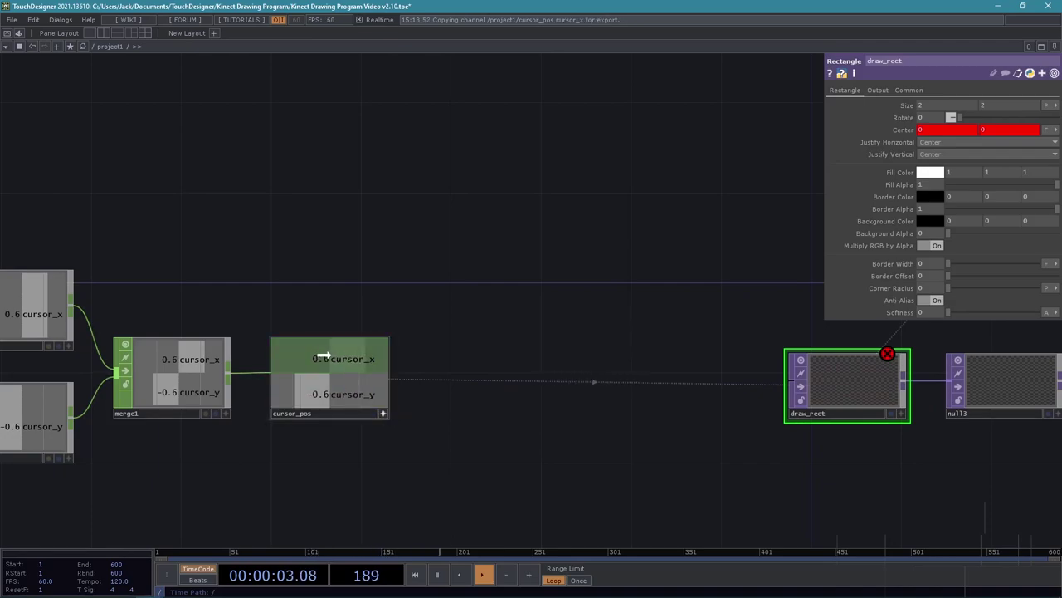
left_click_drag(321, 358, 951, 129)
left_click(955, 124)
left_click_drag(343, 394, 1014, 131)
left_click(1016, 126)
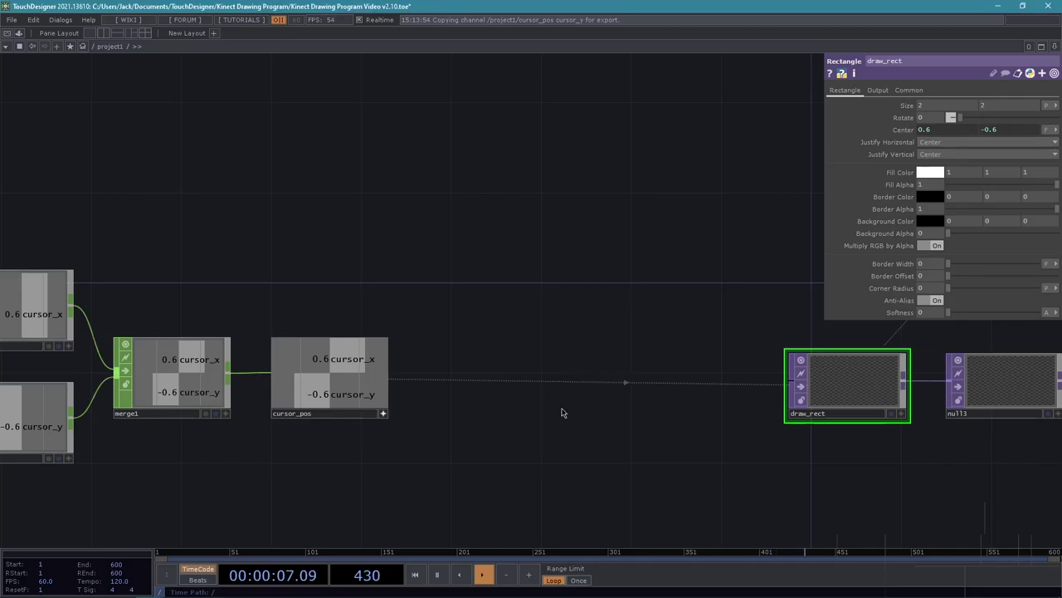
Move the kinect_camera preview so it sits directly above draw_rect
scroll(531, 428, "down", 2)
left_click_drag(647, 452, 584, 453)
scroll(605, 462, "up", 2)
left_click_drag(317, 256, 644, 314)
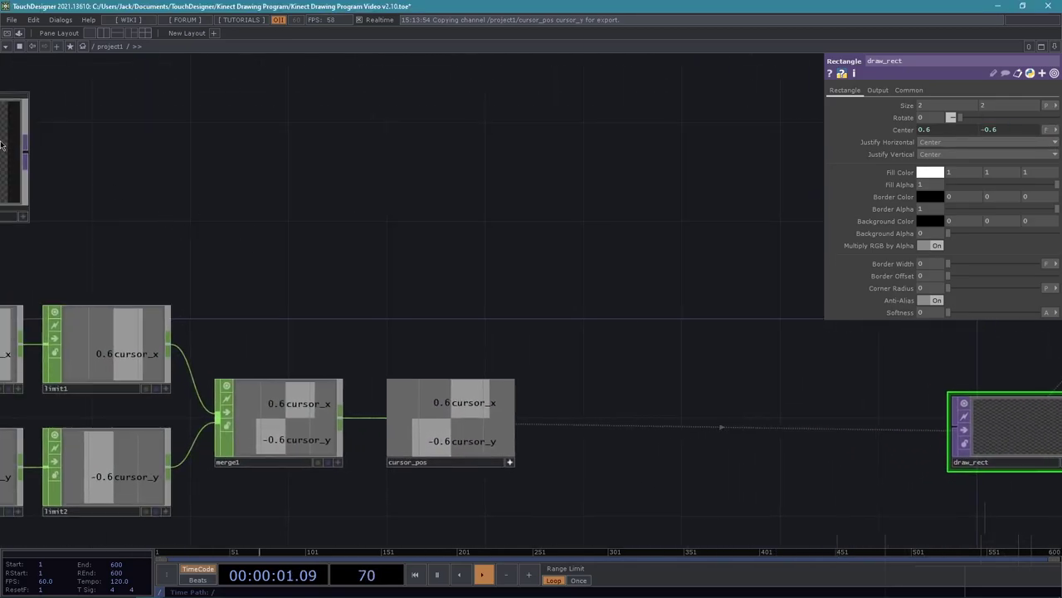
left_click_drag(17, 157, 1022, 299)
scroll(498, 332, "right", 6)
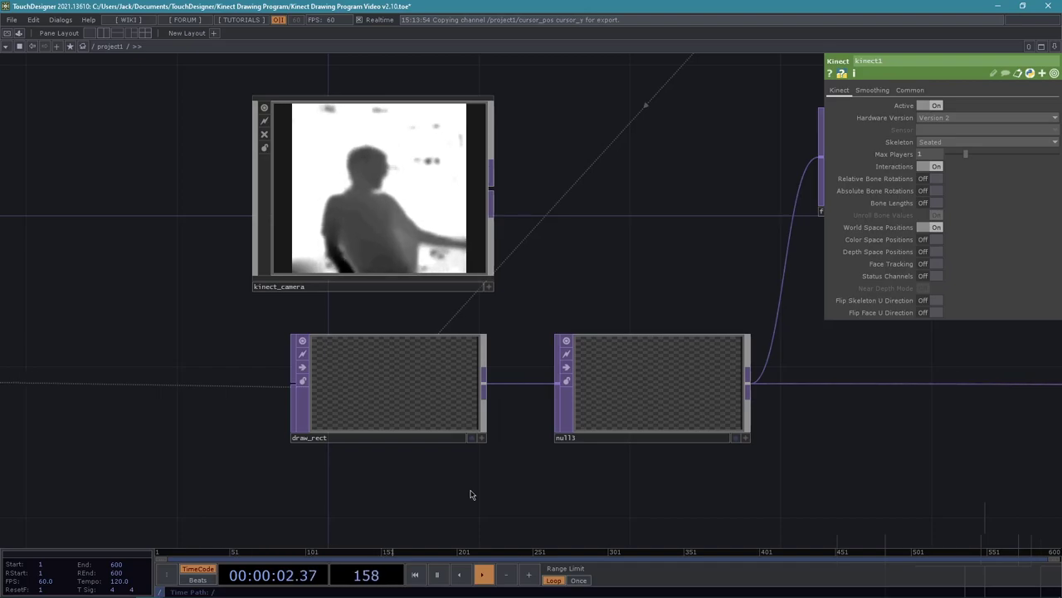
Examine the network from draw_rect back through cursor_pos, the limit, math and select operators to kinect1
scroll(293, 471, "down", 5)
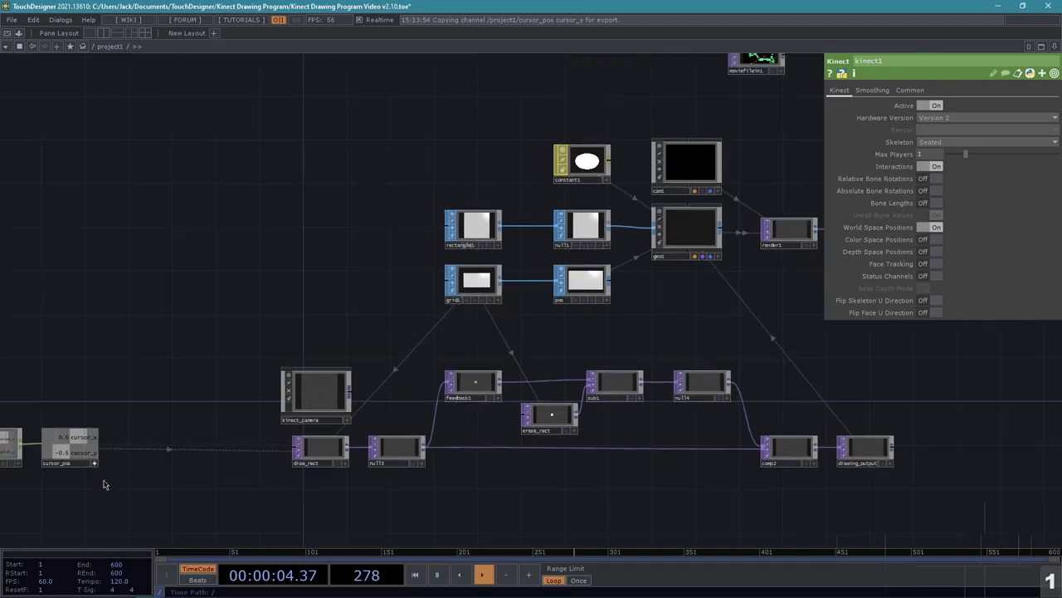
left_click_drag(311, 492, 393, 484)
left_click_drag(264, 487, 396, 477)
scroll(396, 477, "up", 2)
left_click_drag(469, 475, 777, 440)
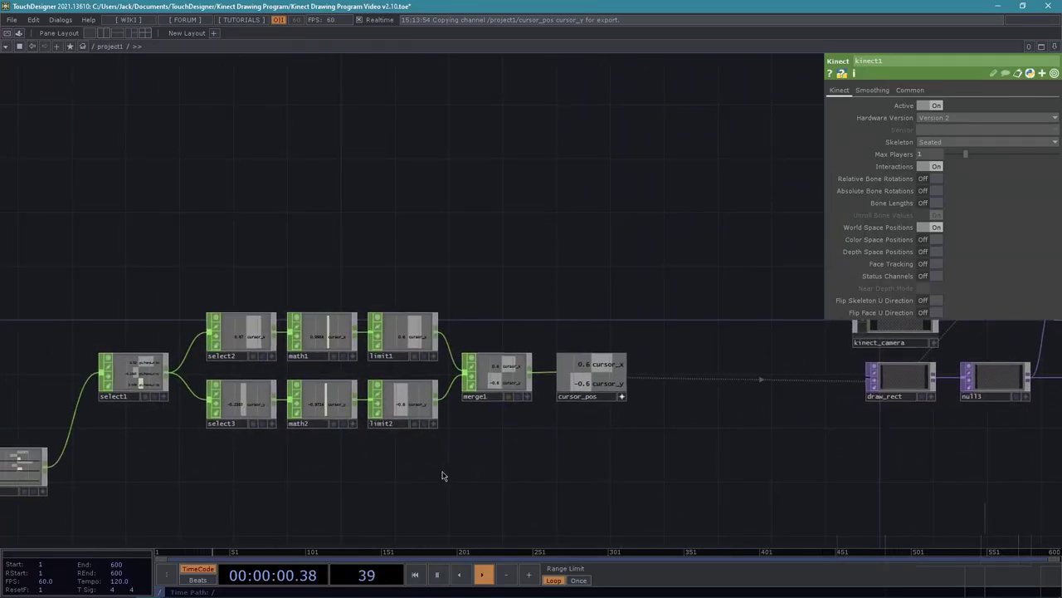
scroll(504, 498, "down", 3)
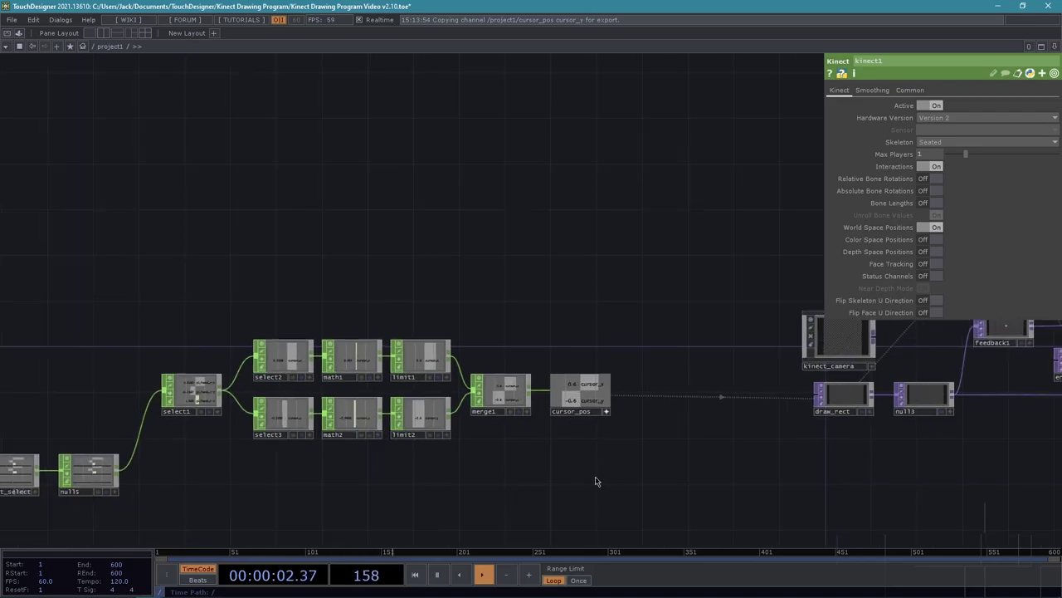
left_click_drag(598, 481, 562, 479)
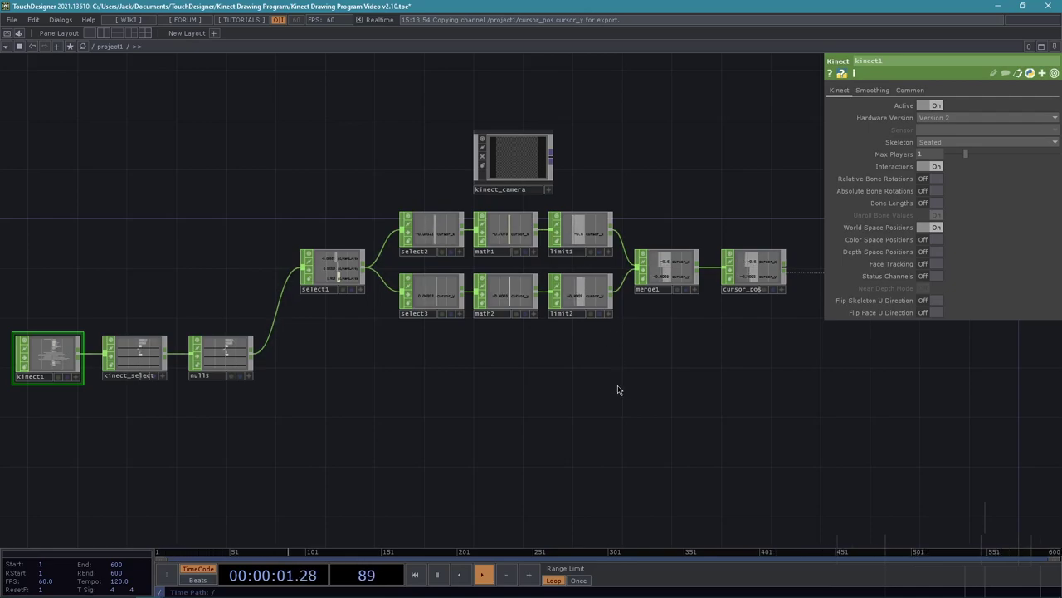
scroll(636, 390, "down", 1)
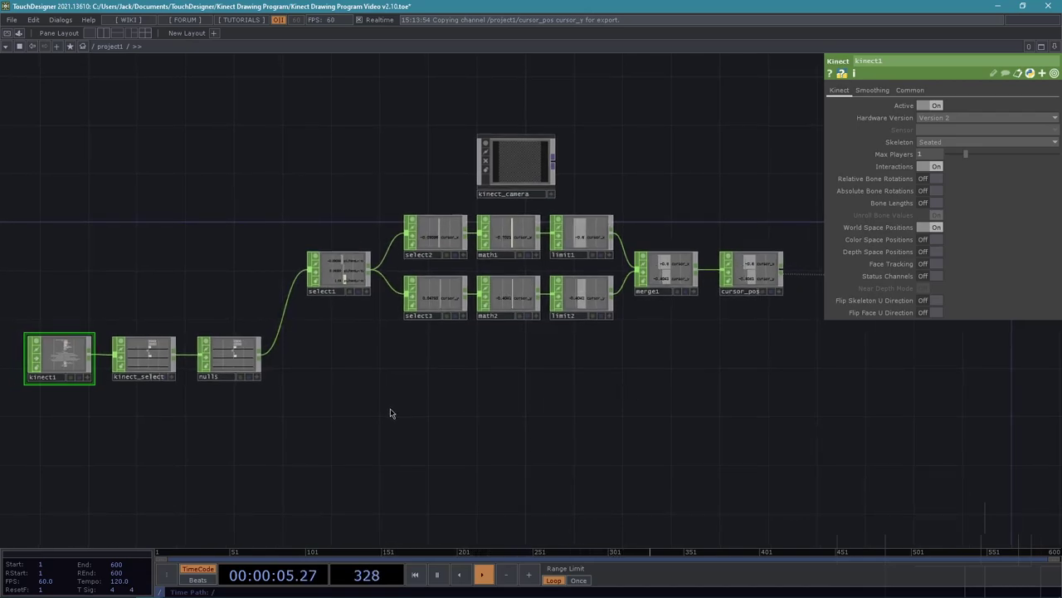
Branch a new Select CHOP off null5's output and place it below select1
scroll(406, 410, "up", 3)
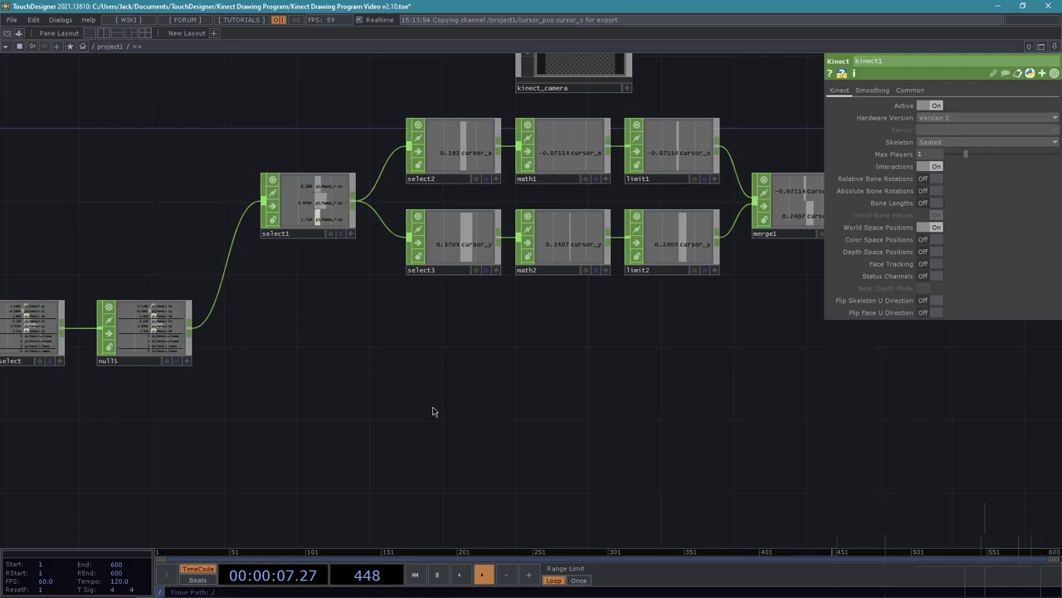
left_click_drag(363, 370, 404, 367)
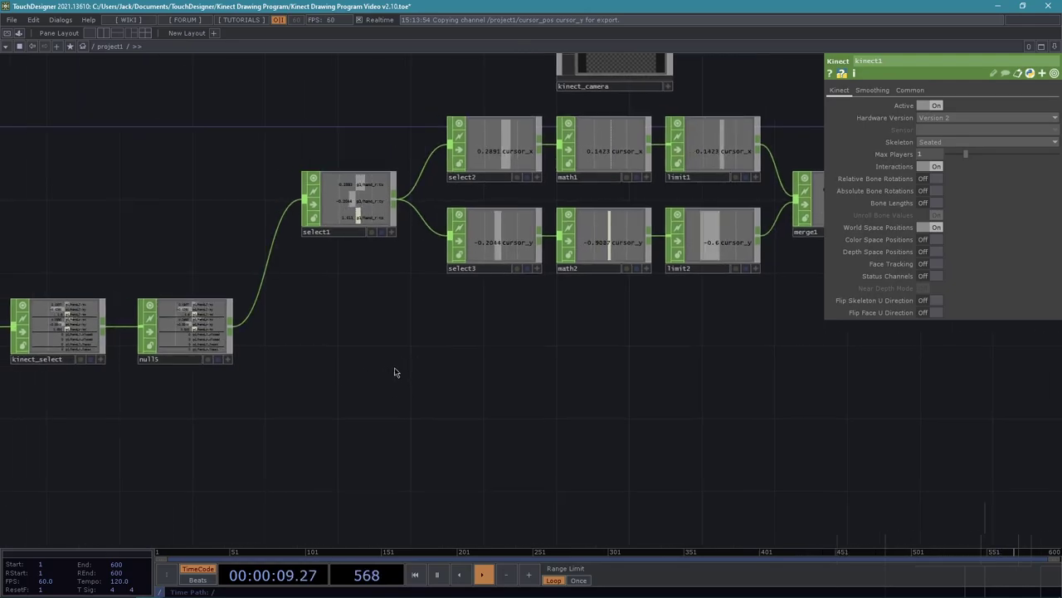
key("Tab")
key("Escape")
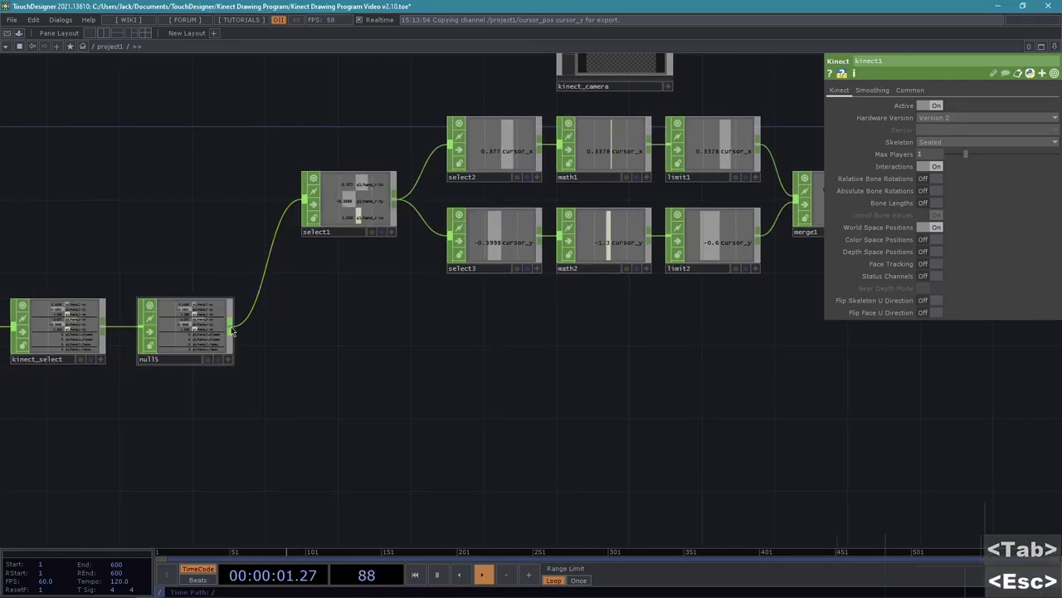
key("Tab")
type("select")
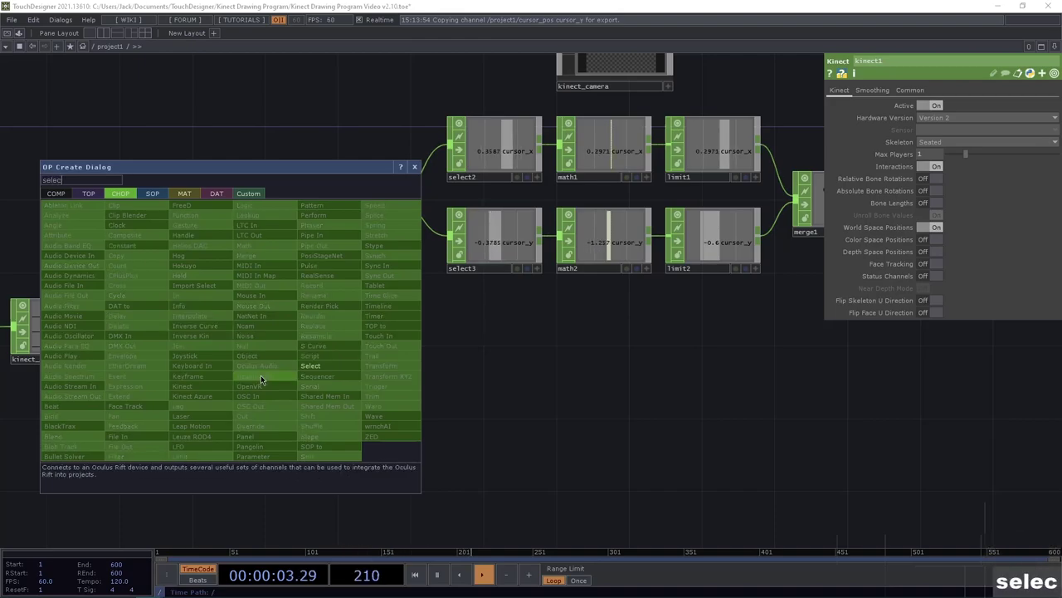
key("Return")
left_click(352, 394)
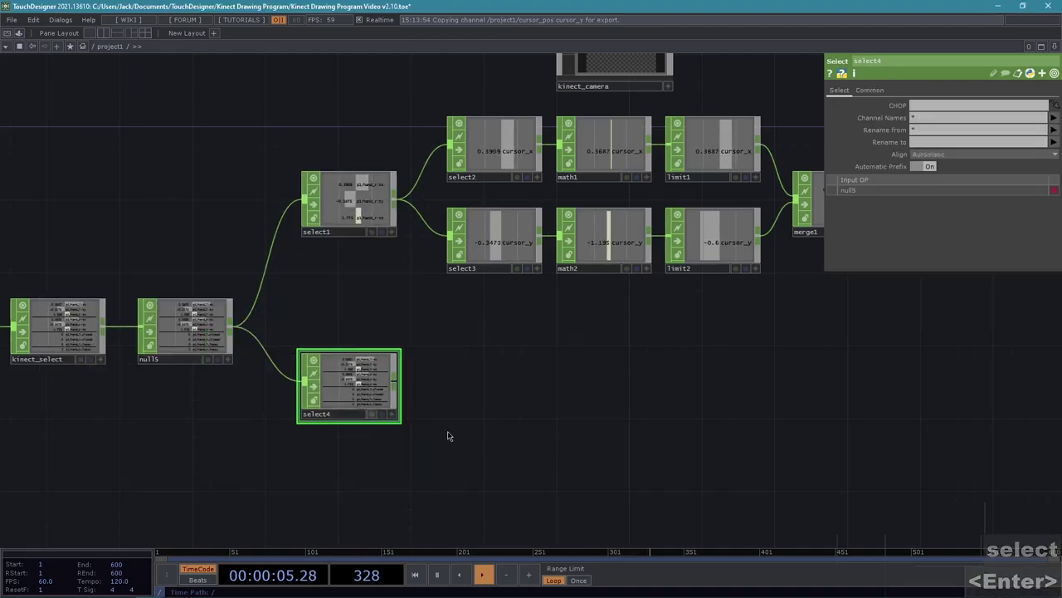
Set select4's Channel Names to p1/hand_l:tz to isolate the left hand's depth
scroll(445, 434, "up", 4)
scroll(664, 448, "down", 4)
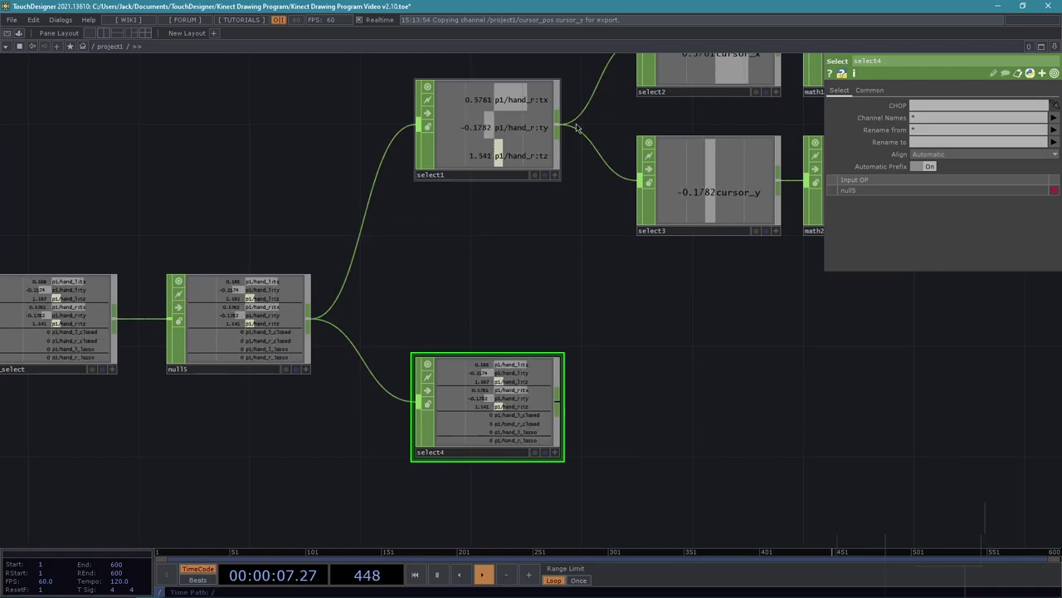
left_click(1053, 117)
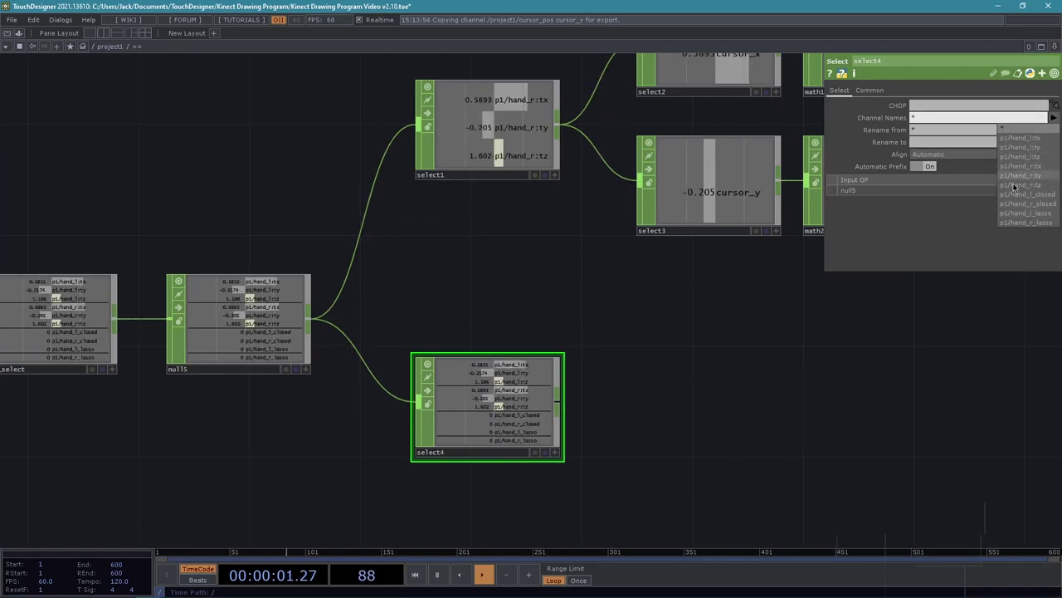
left_click(1048, 156)
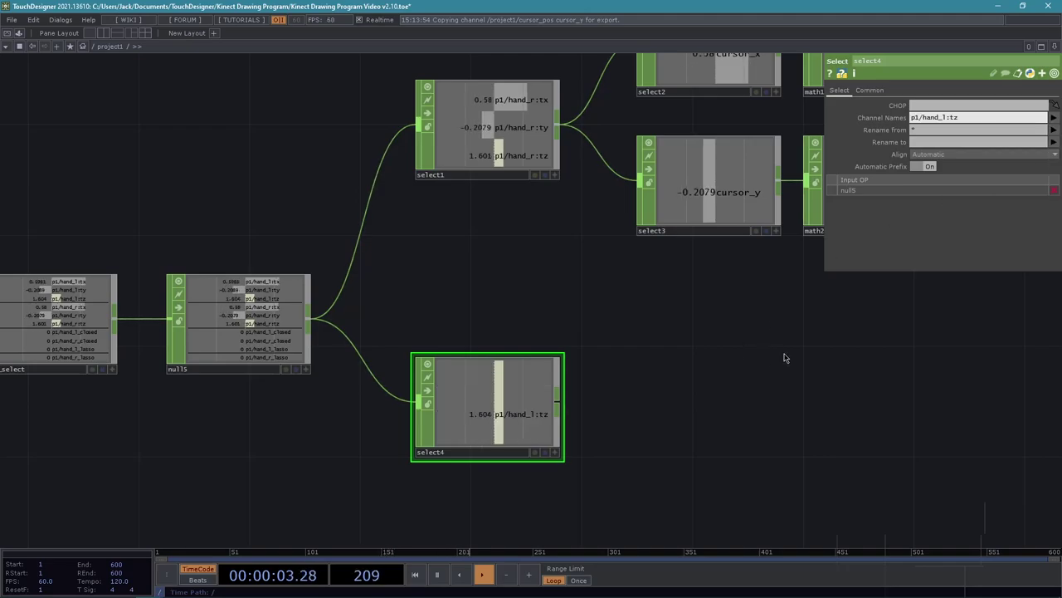
Append a Math CHOP to select4's output and place it beside select4
scroll(783, 355, "down", 2)
left_click_drag(716, 367, 575, 327)
scroll(593, 331, "up", 2)
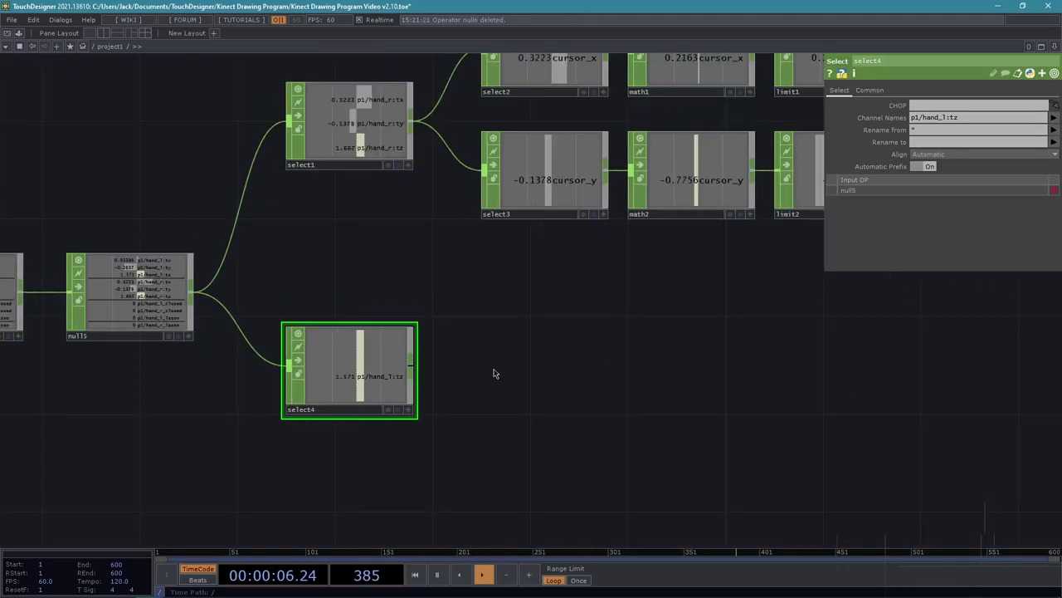
right_click(415, 371)
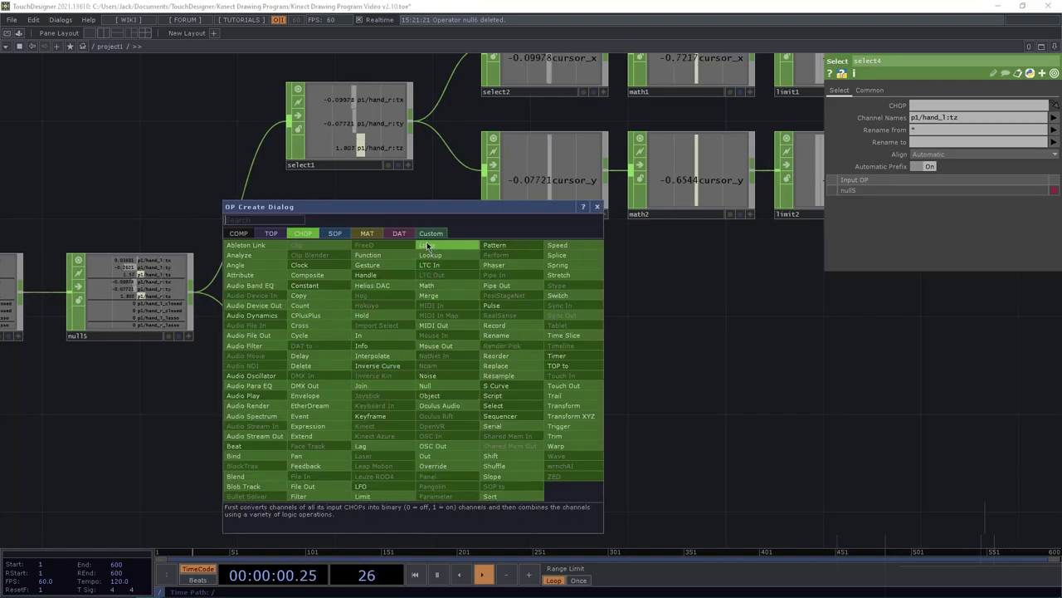
left_click(448, 286)
left_click(545, 366)
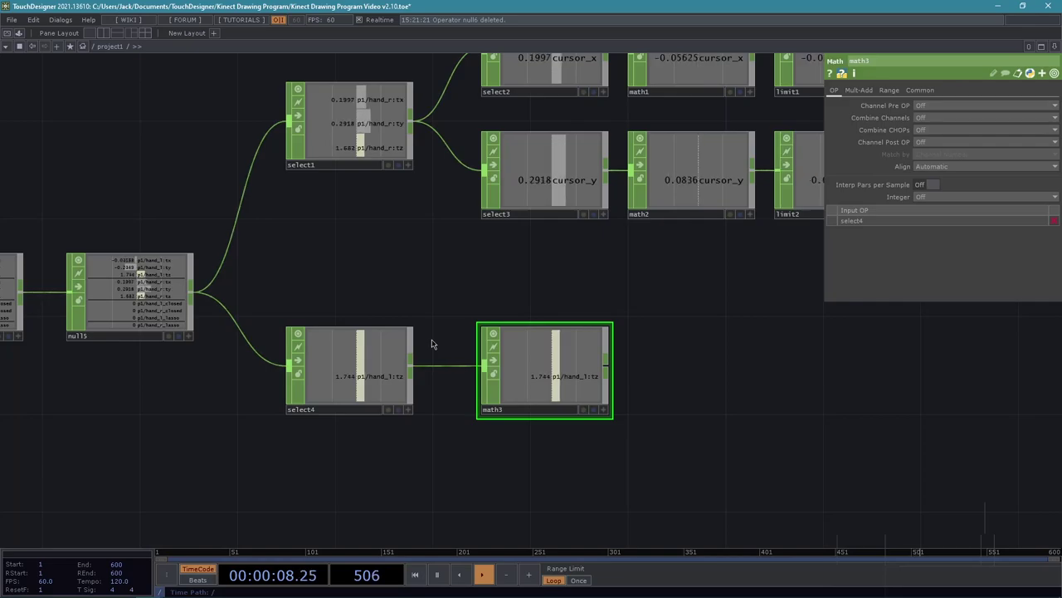
Move the kinect_camera preview to just below select4
middle_click_drag(697, 328, 532, 412)
left_click_drag(531, 411, 254, 480)
left_click_drag(427, 169, 224, 501)
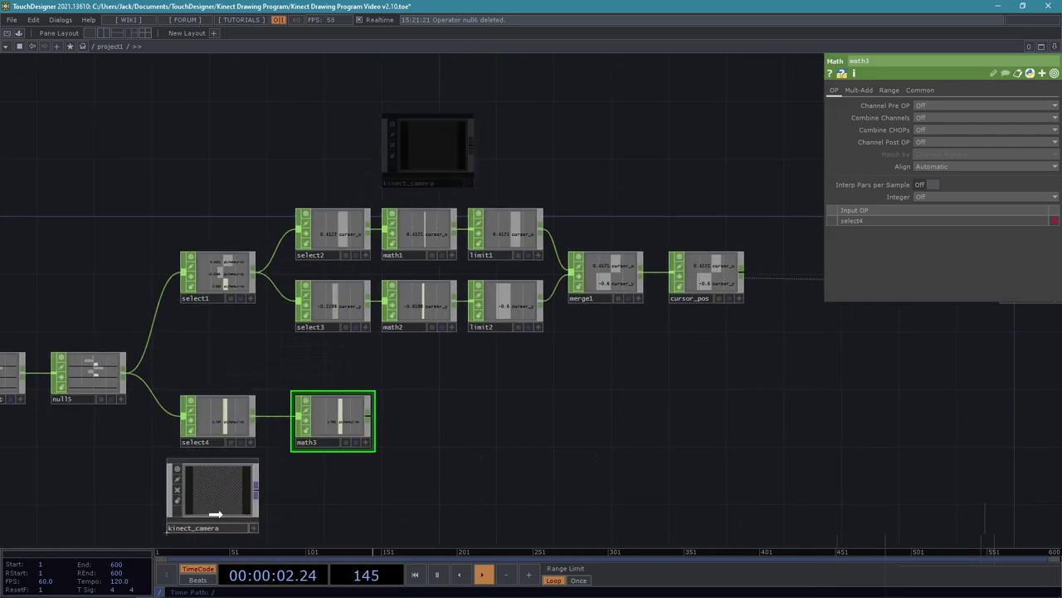
left_click(209, 514)
scroll(401, 465, "up", 4)
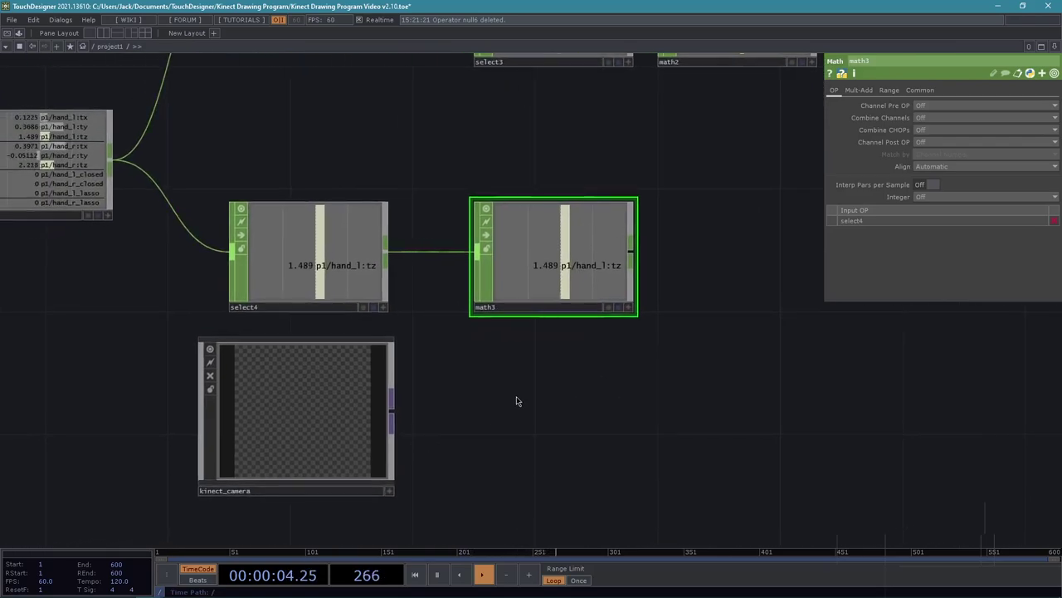
scroll(534, 396, "up", 1)
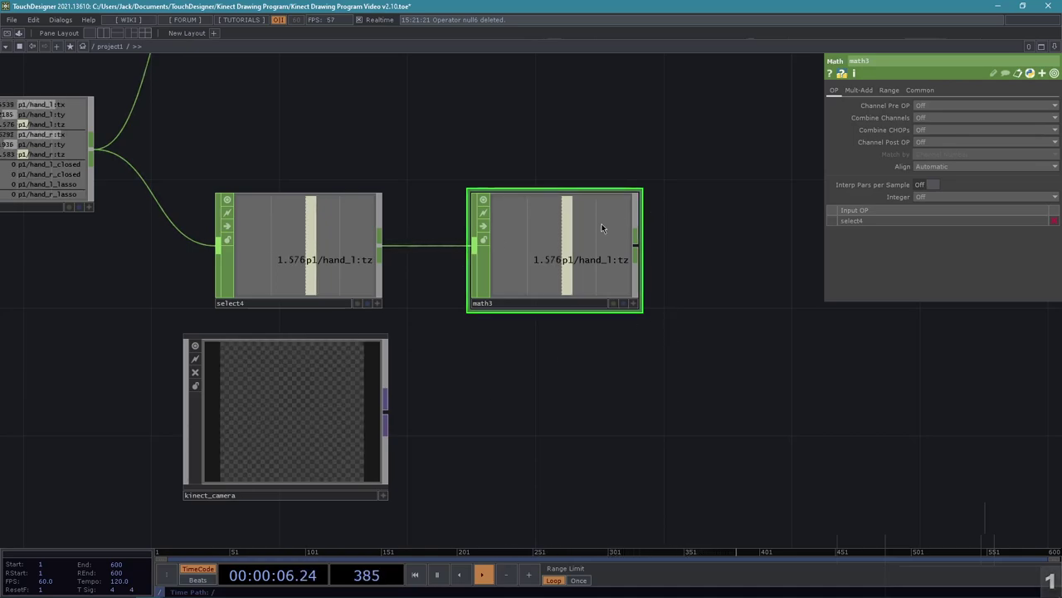
Set math3's From Range to 1.8 and 1.3
left_click(862, 89)
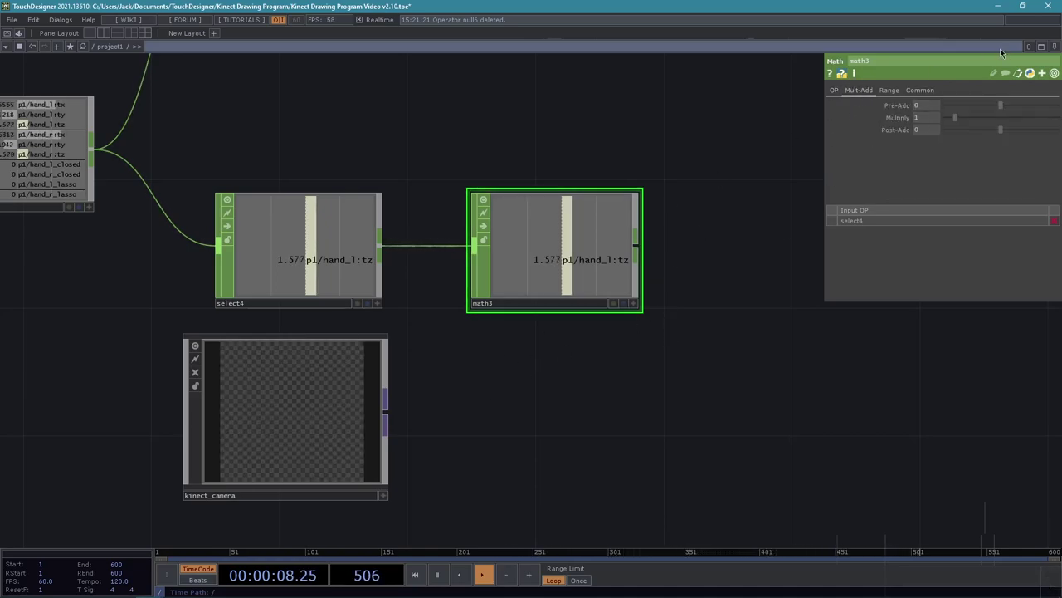
left_click(889, 90)
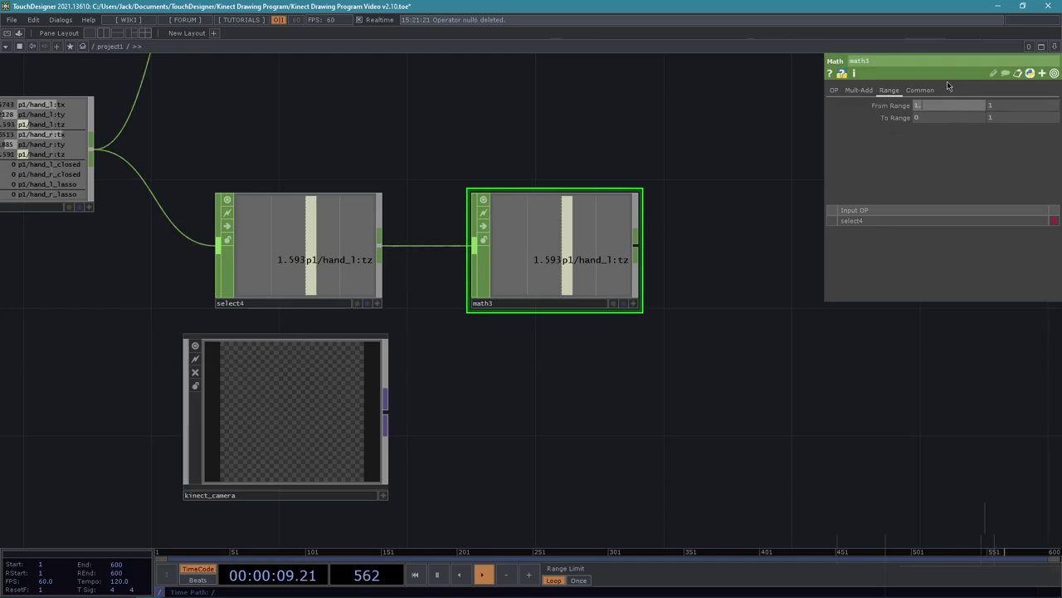
left_click(1015, 107)
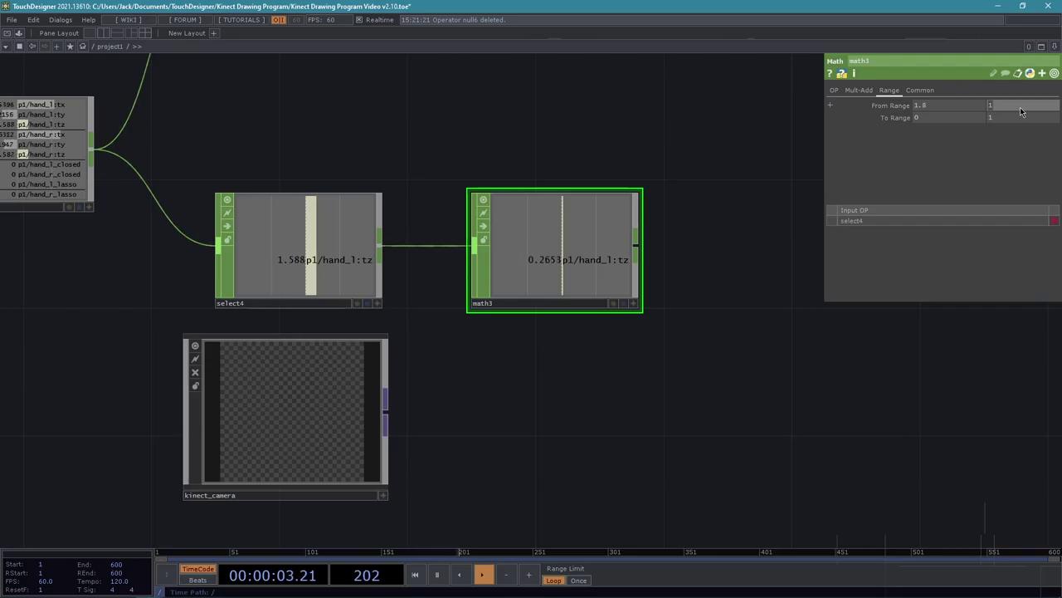
type("1.")
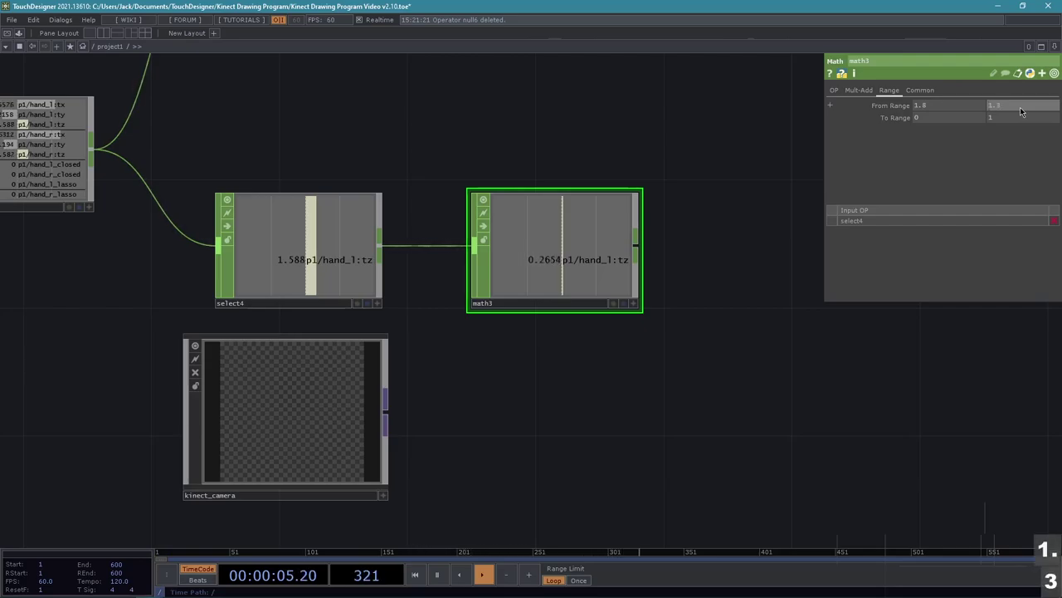
type("3")
key("Return")
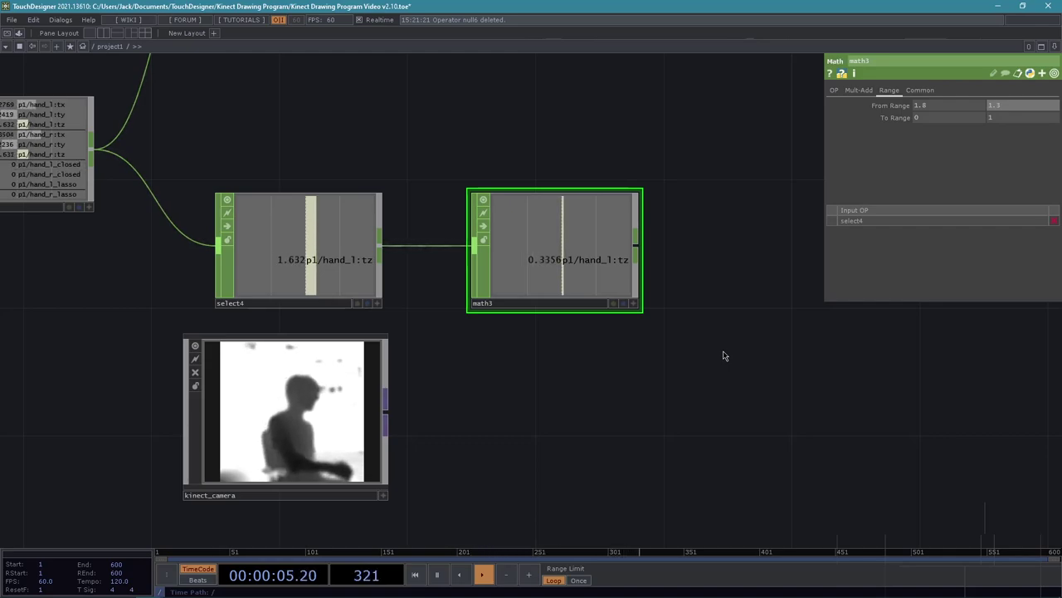
Append a Limit CHOP to math3's output and place it beside math3
scroll(700, 308, "down", 4)
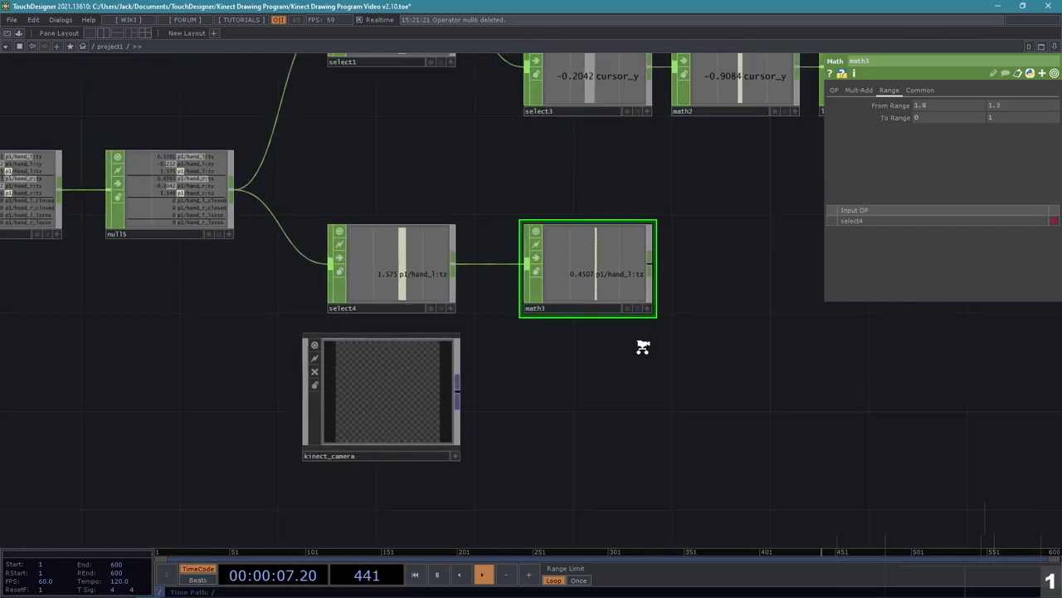
left_click_drag(662, 373, 541, 398)
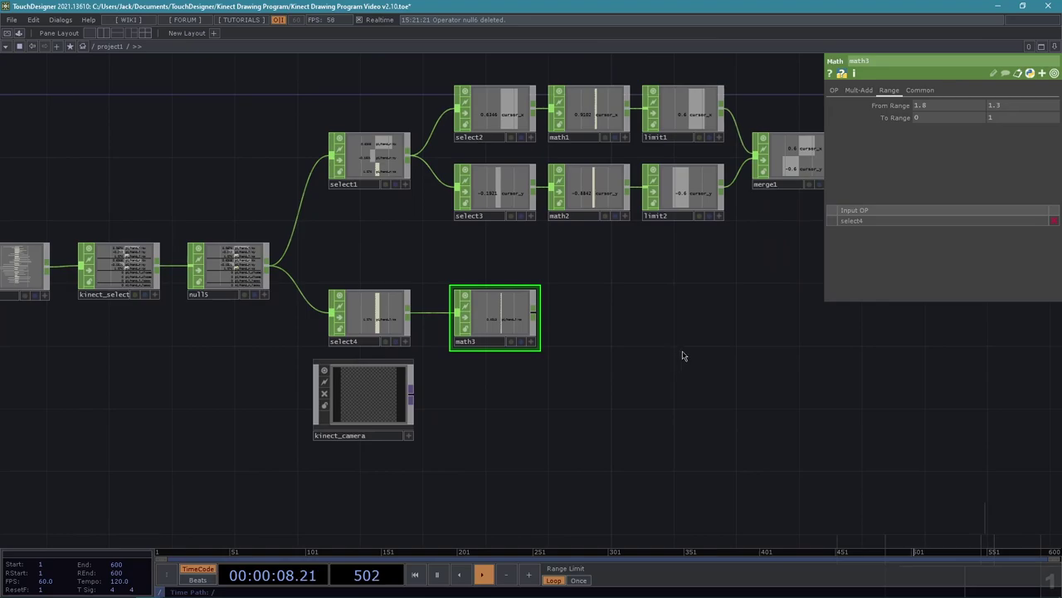
right_click(540, 311)
type("limit")
key("Return")
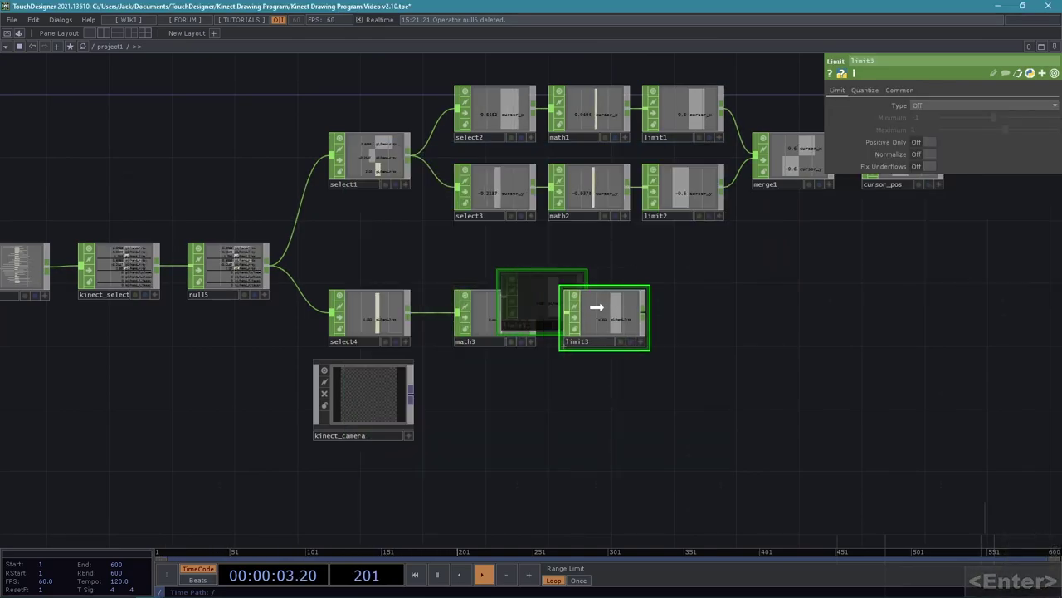
left_click(609, 305)
Set limit3's Type to Loop and its Minimum to 0
scroll(702, 344, "up", 5)
left_click_drag(673, 323, 771, 306)
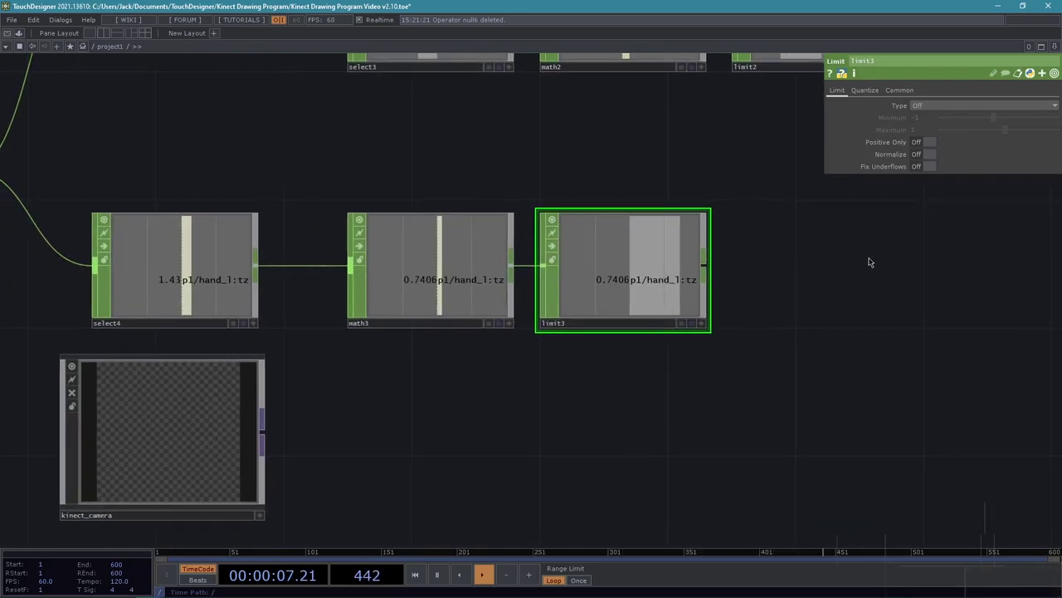
left_click(935, 104)
left_click(923, 135)
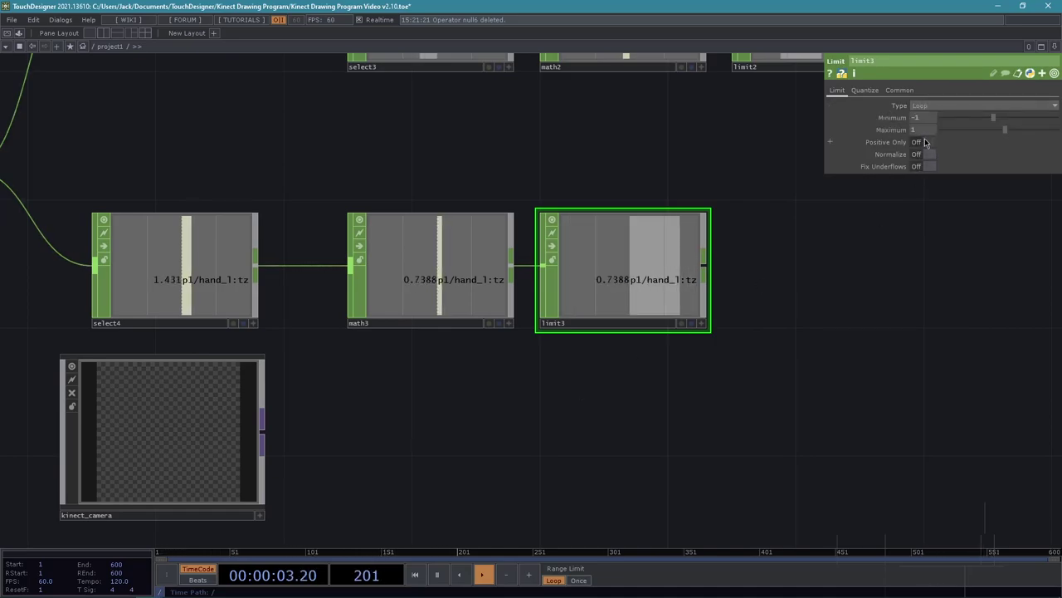
left_click_drag(835, 275, 745, 293)
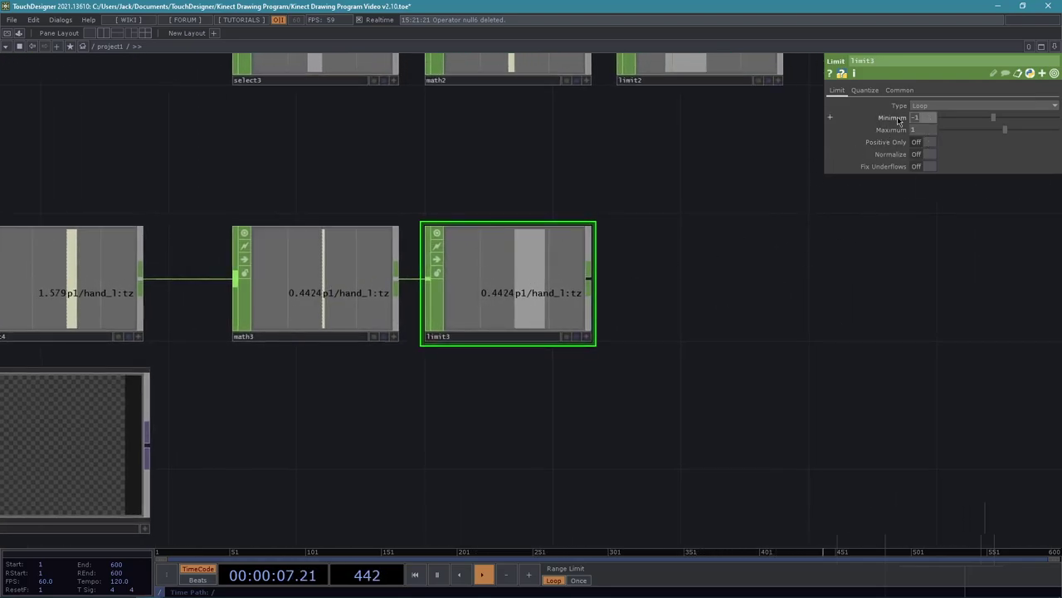
type("0")
key("Return")
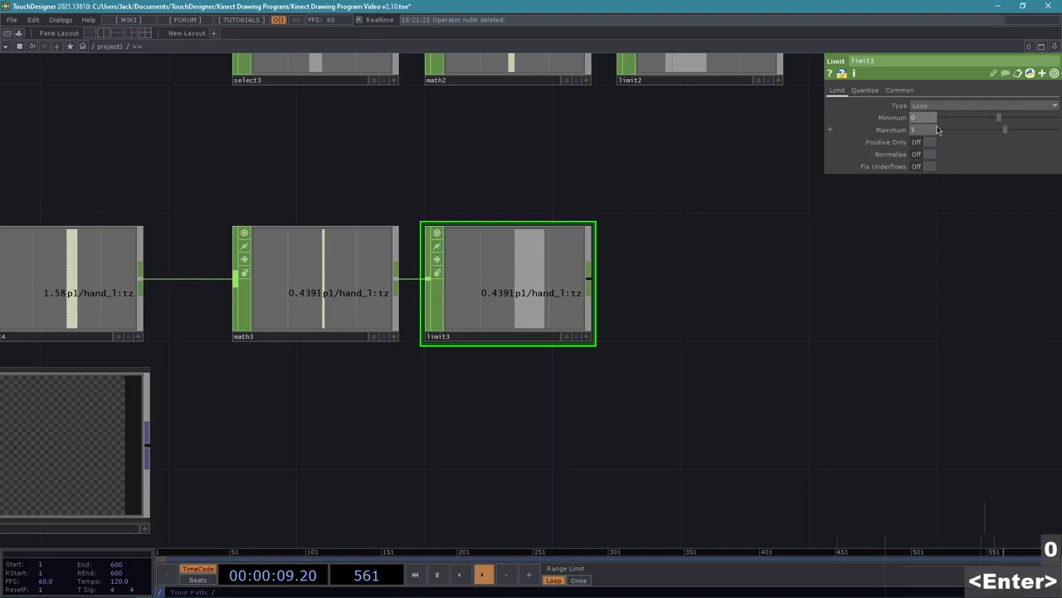
scroll(707, 341, "down", 4)
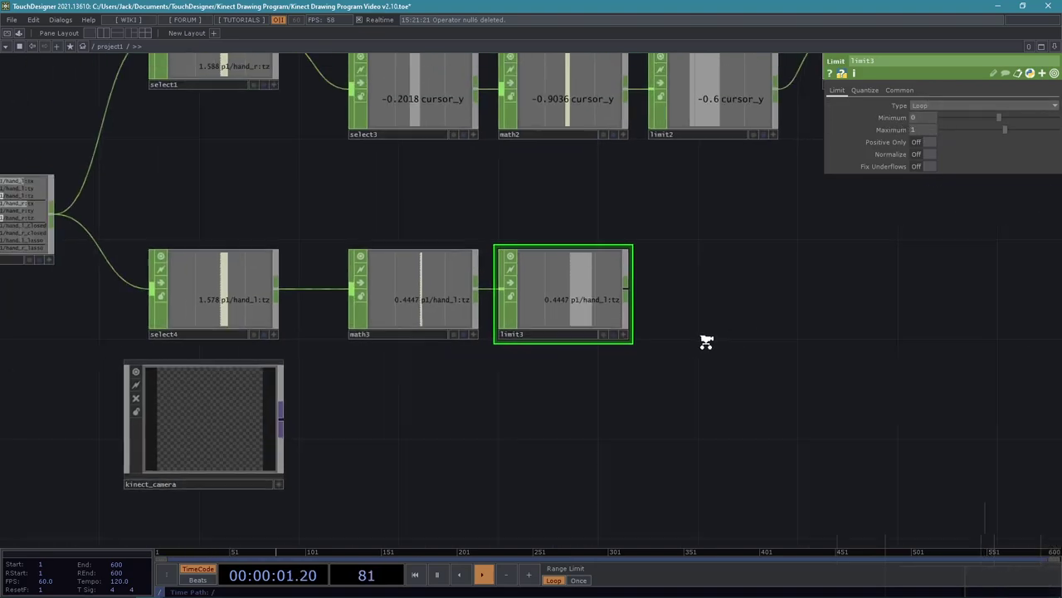
left_click_drag(654, 334, 653, 338)
middle_click_drag(676, 331, 520, 333)
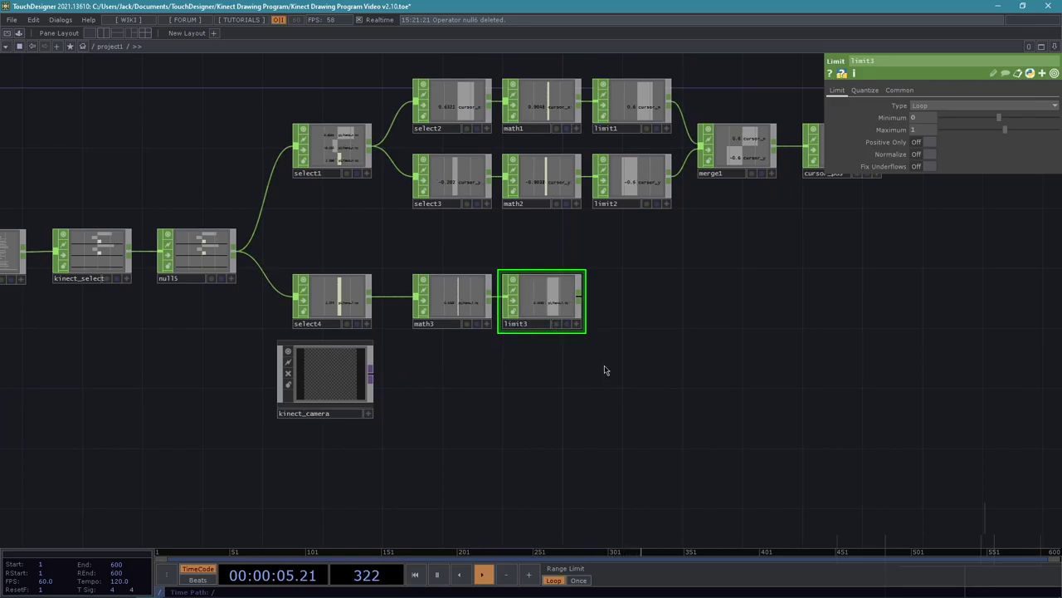
Move the kinect_camera preview to the free space above and left of select1, and place a Pattern CHOP below limit3
left_click_drag(348, 380, 198, 95)
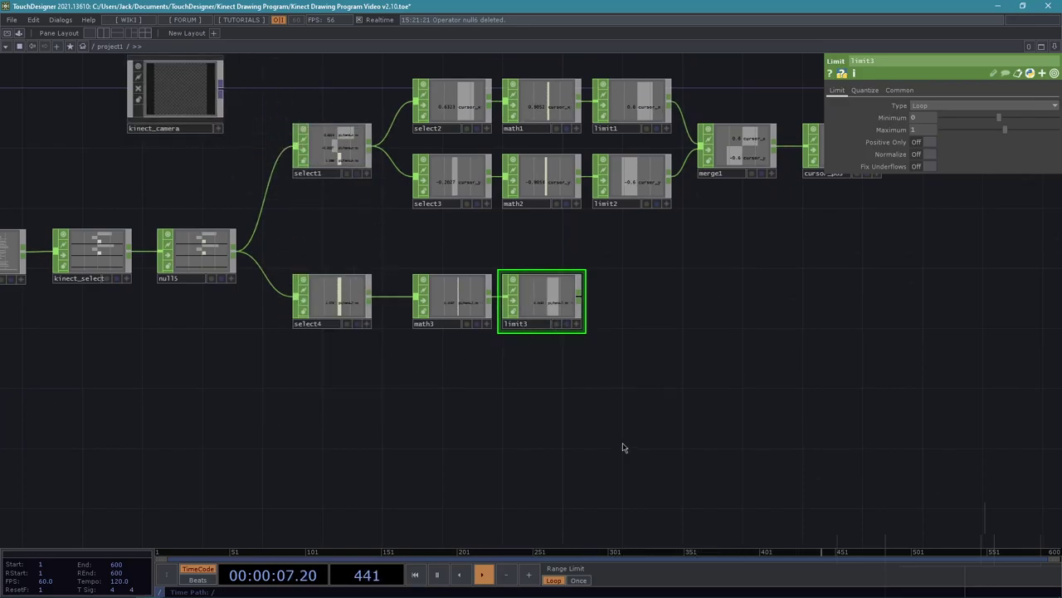
scroll(642, 391, "up", 3)
left_click_drag(730, 370, 675, 376)
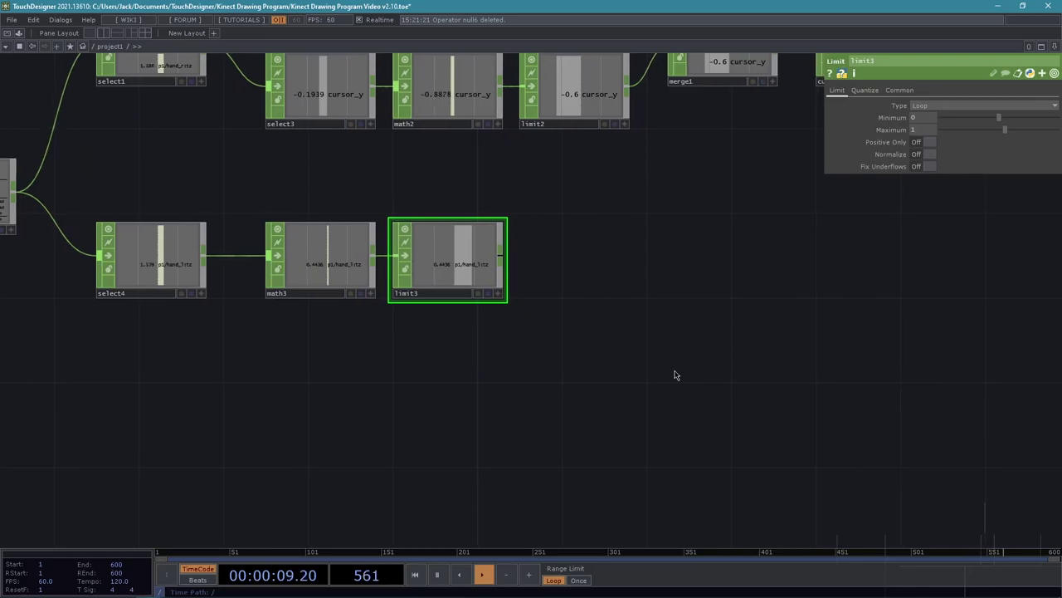
scroll(590, 356, "up", 2)
key("Tab")
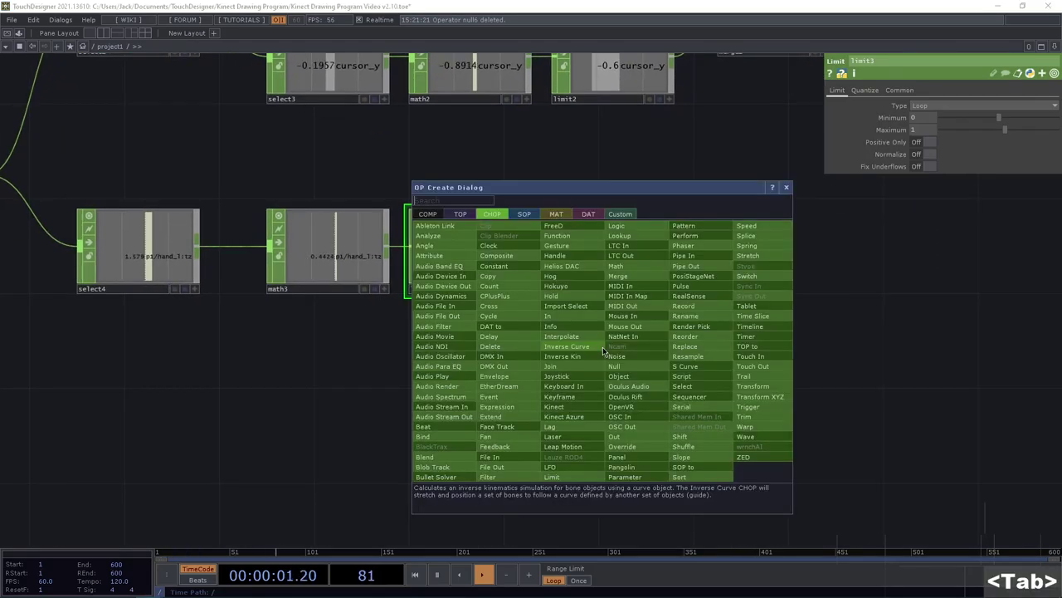
type("p")
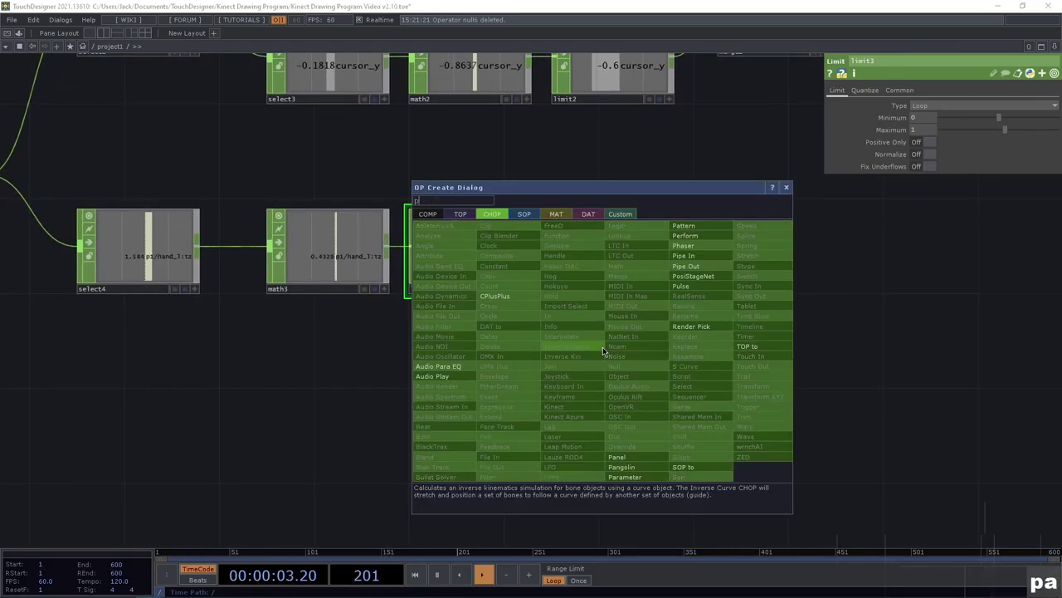
type("attern")
key("Return")
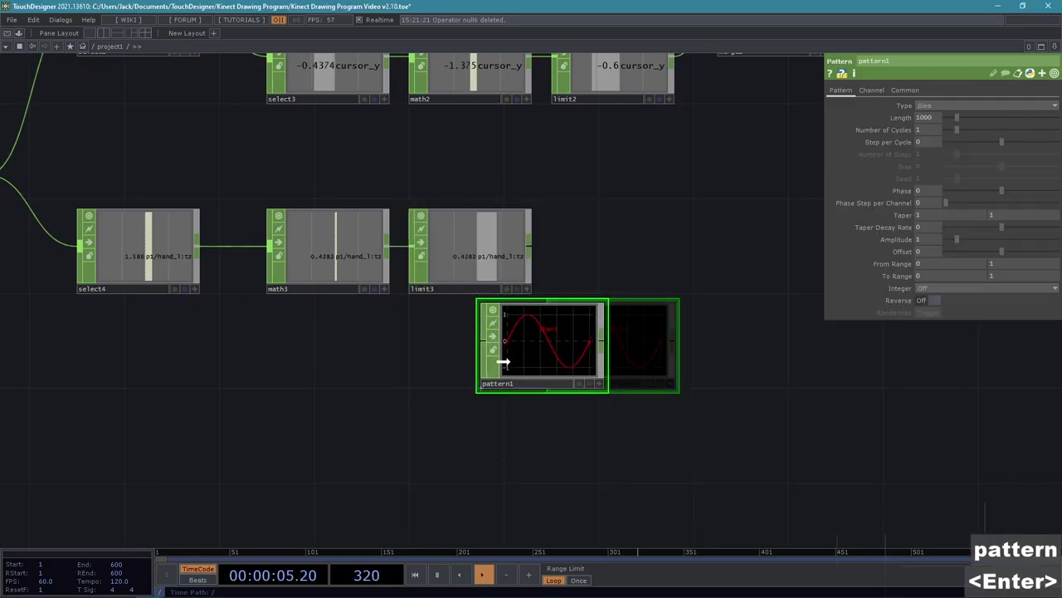
left_click(451, 363)
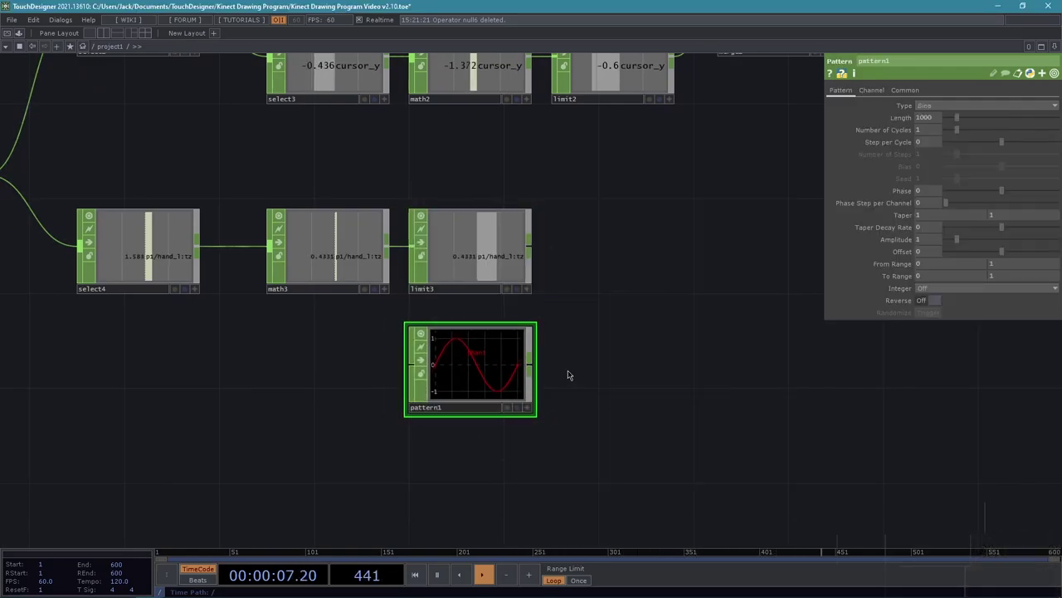
Set pattern1's Channel Names to r g b
scroll(617, 352, "up", 2)
left_click_drag(617, 352, 670, 318)
left_click(871, 91)
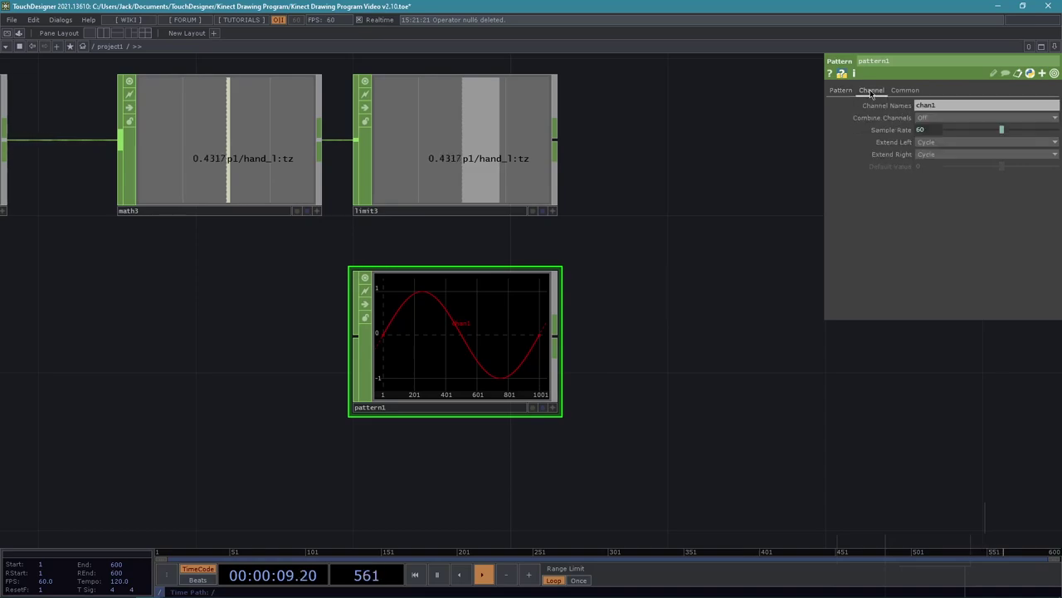
left_click(943, 104)
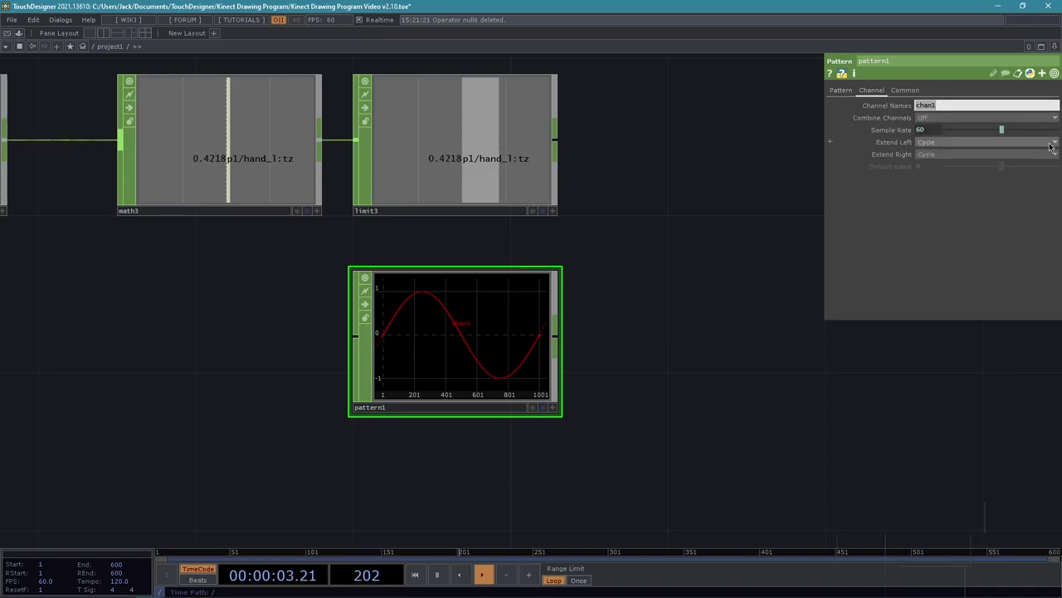
type("r")
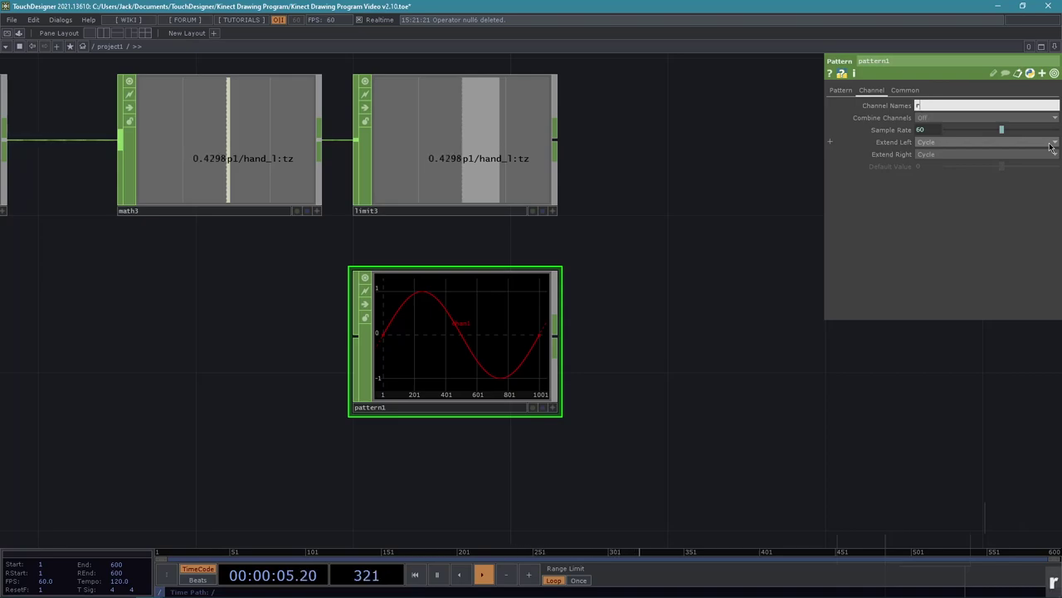
type(" g ")
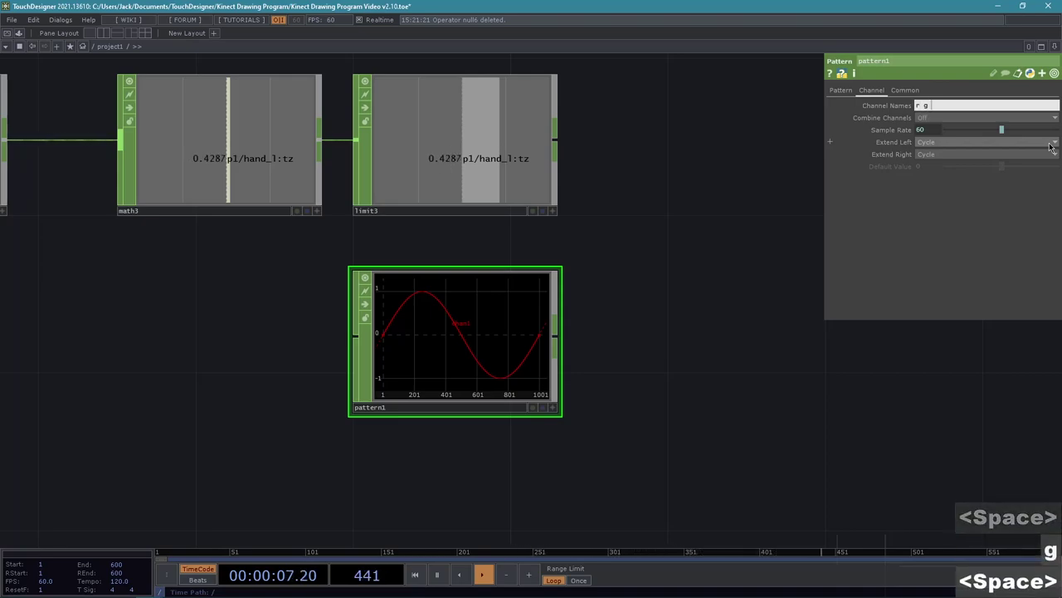
type("b")
key("Return")
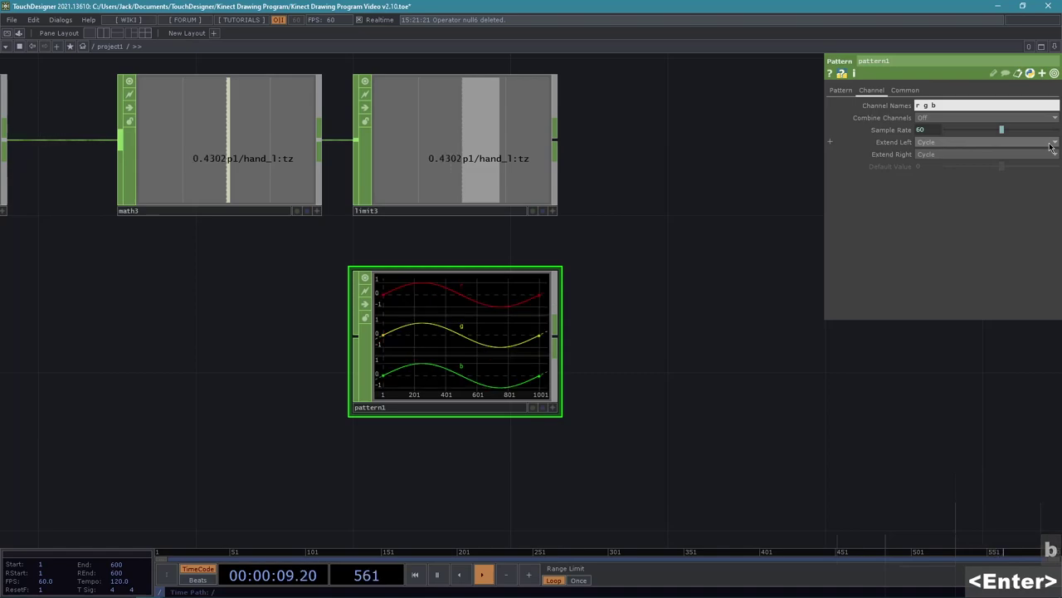
Set pattern1's Phase Step per Channel to 0.25
left_click(843, 91)
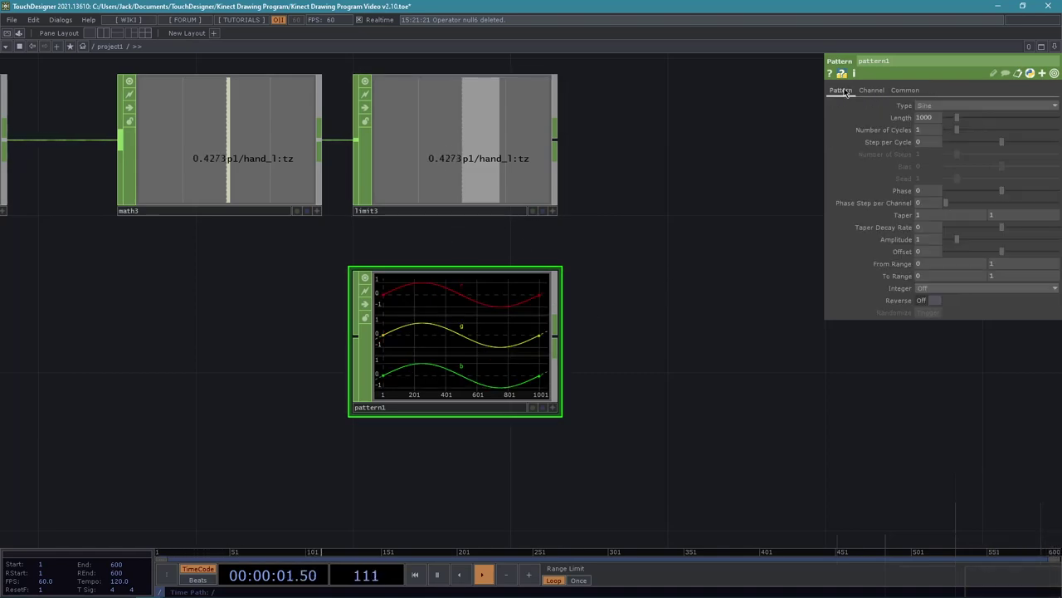
left_click(925, 203)
type("0.25")
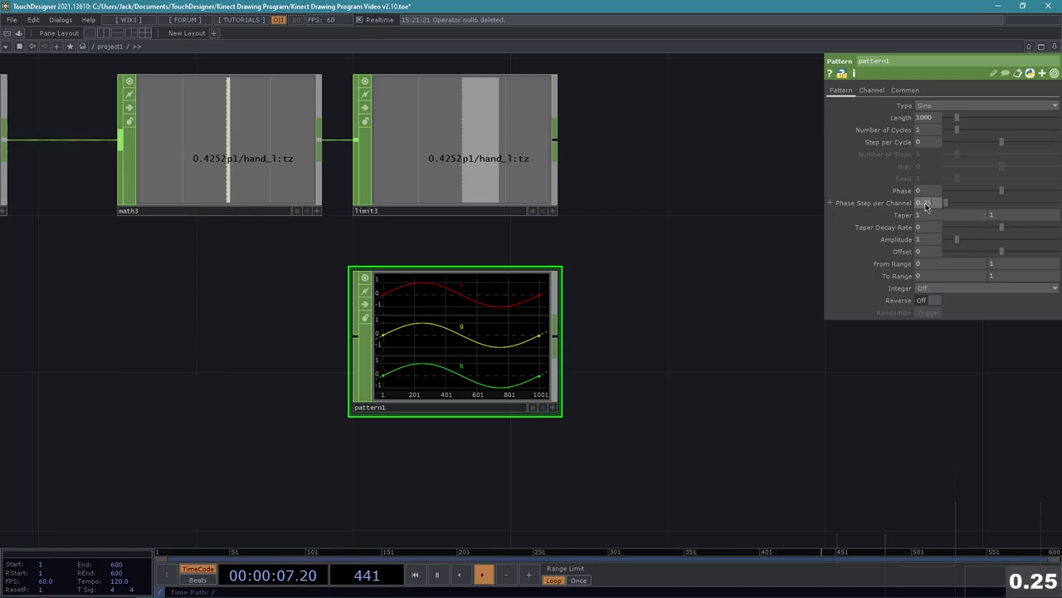
key("Return")
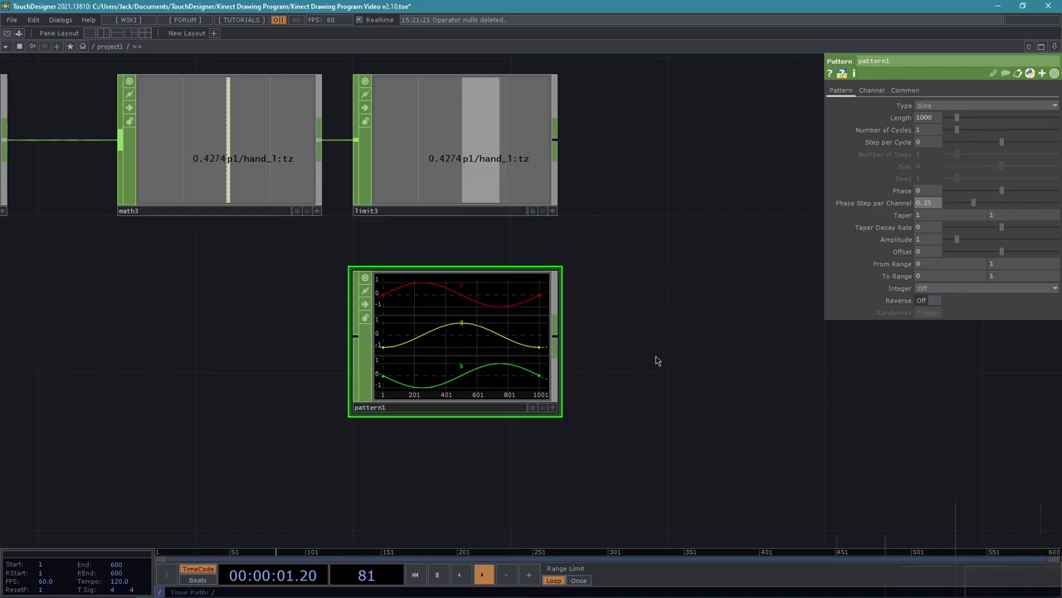
Set the lower value of pattern1's From Range to -1
scroll(302, 330, "up", 1)
middle_click_drag(301, 330, 337, 323)
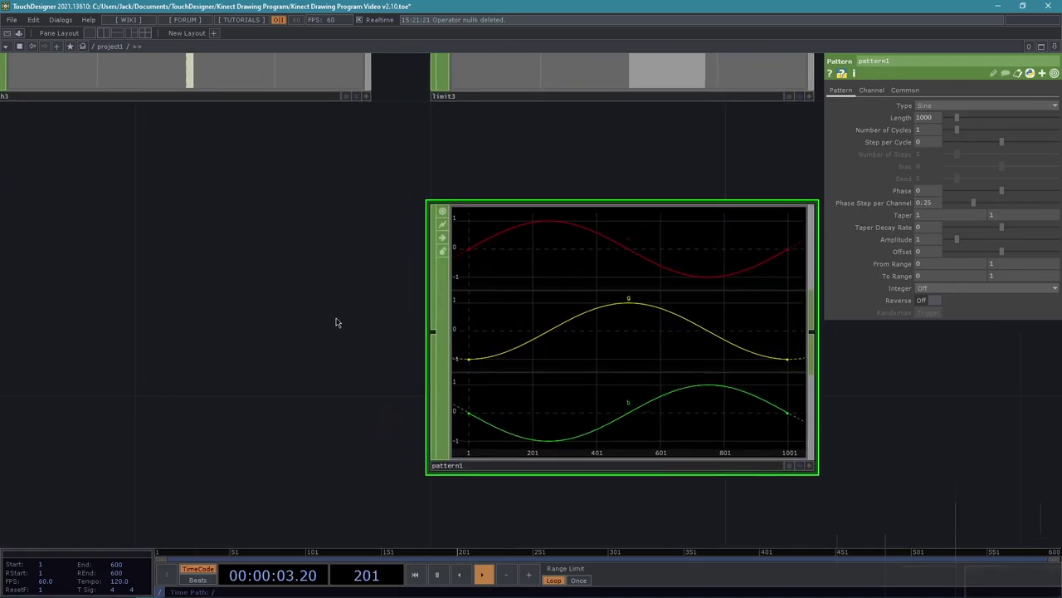
left_click_drag(415, 344, 316, 352)
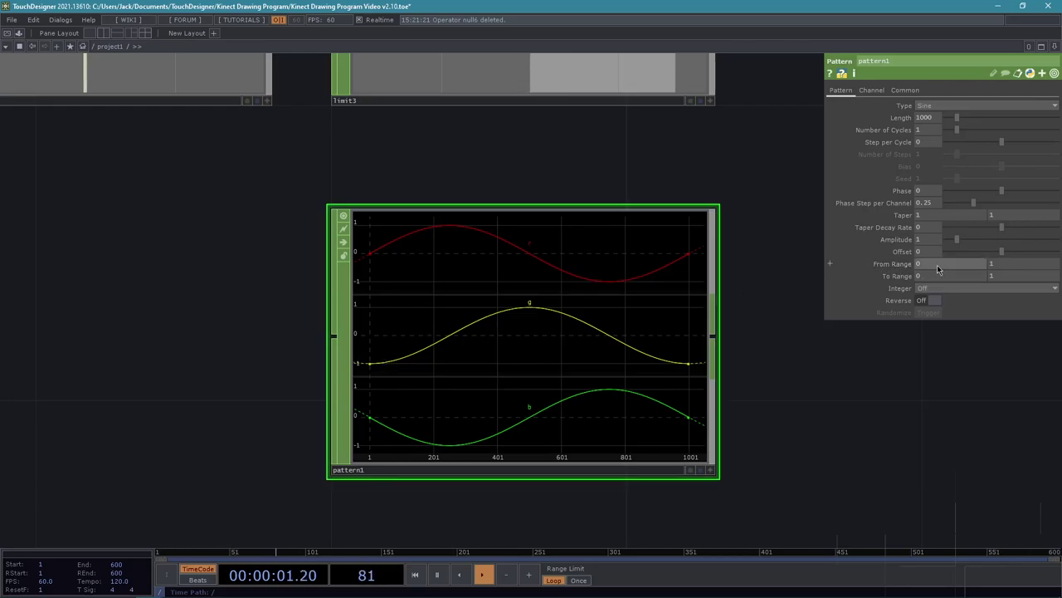
type("-1")
key("Return")
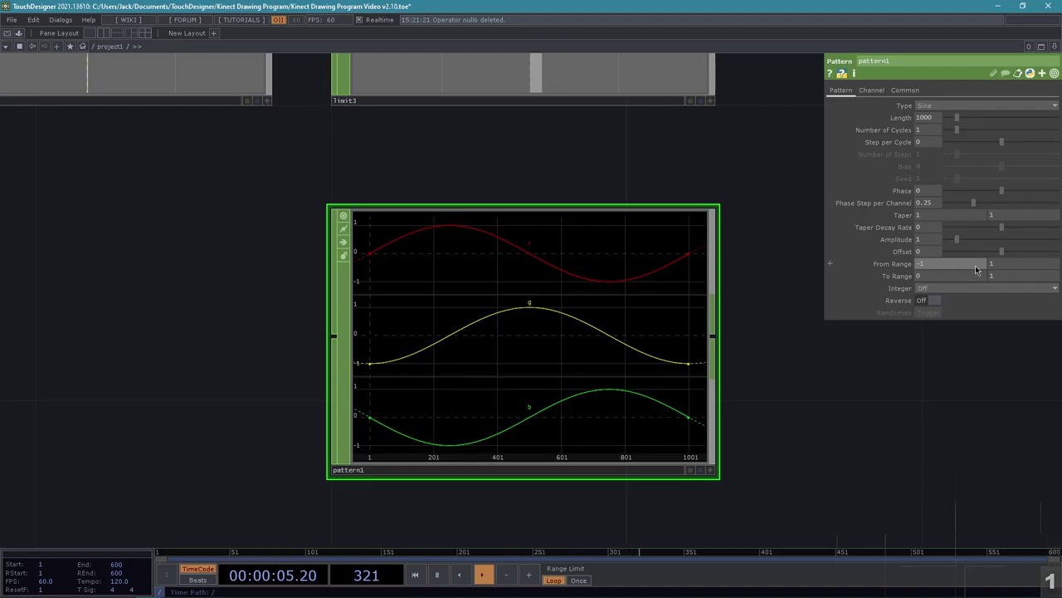
key("Return")
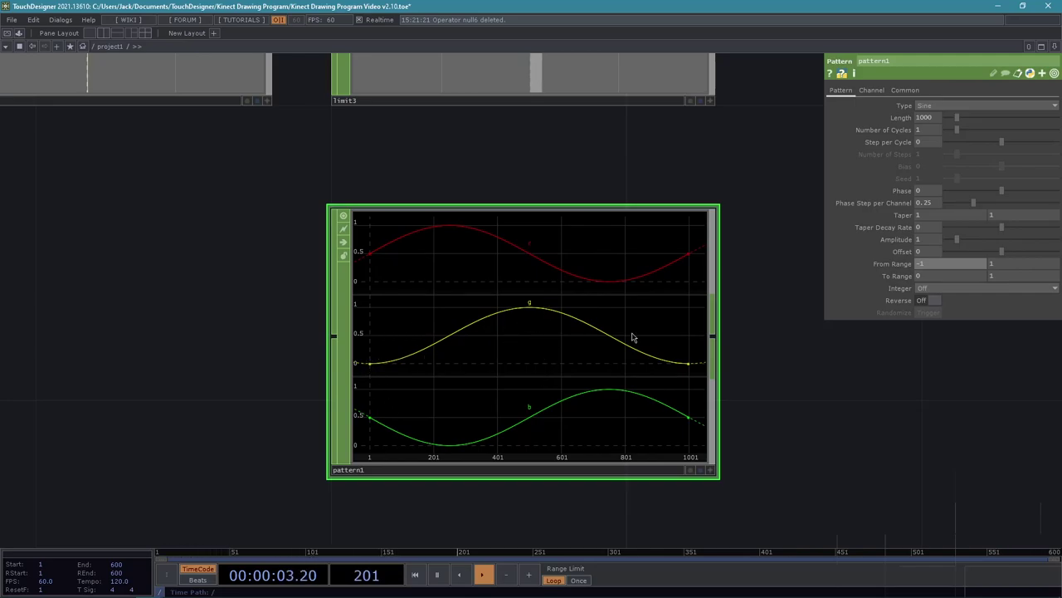
Add a Lookup CHOP to the right of limit3 and pattern1
scroll(841, 379, "down", 5)
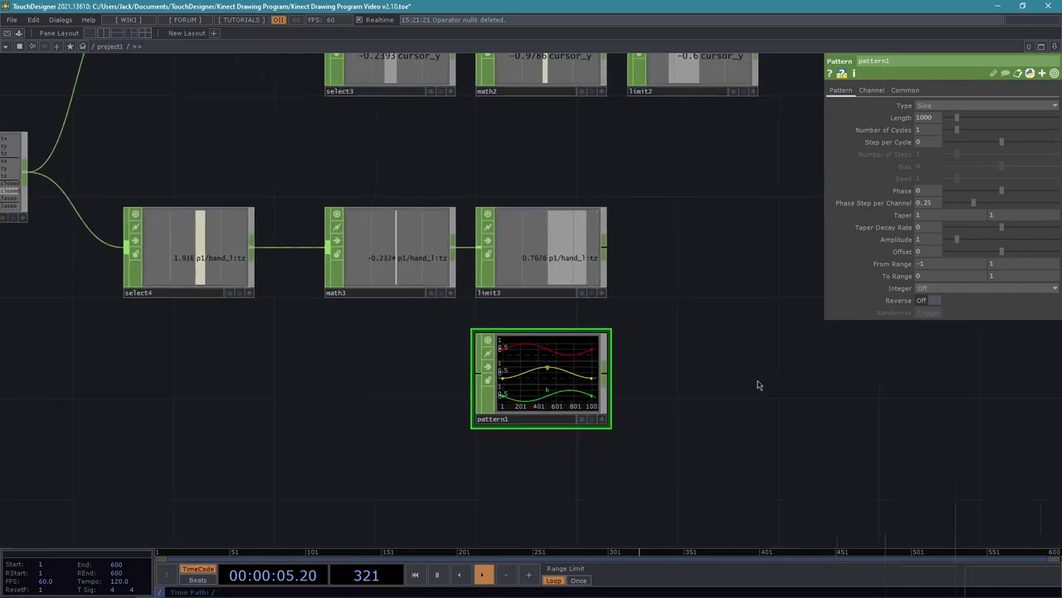
left_click_drag(757, 384, 627, 383)
key("Tab")
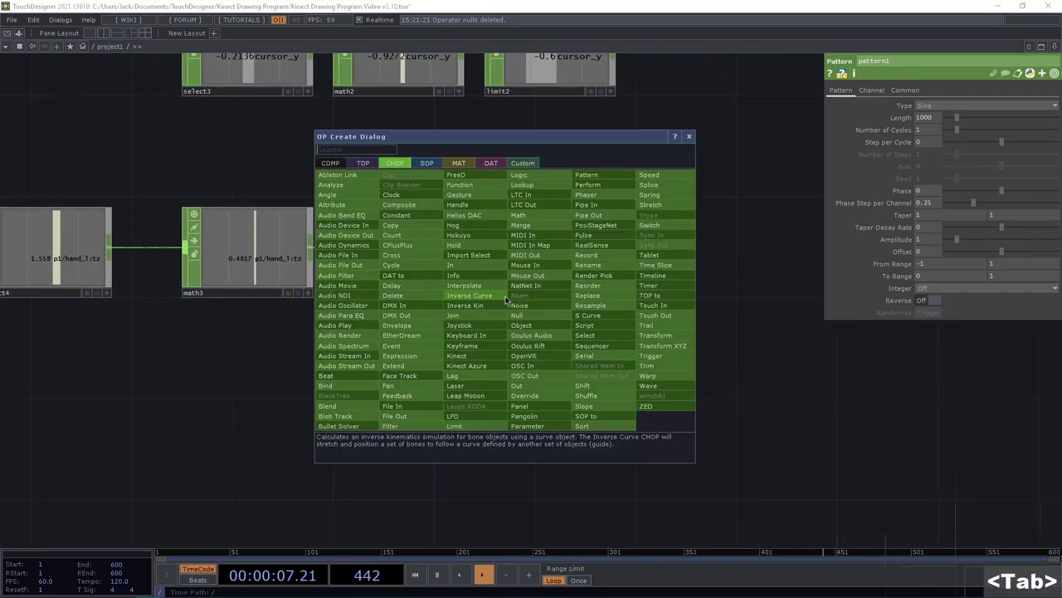
type("lookup")
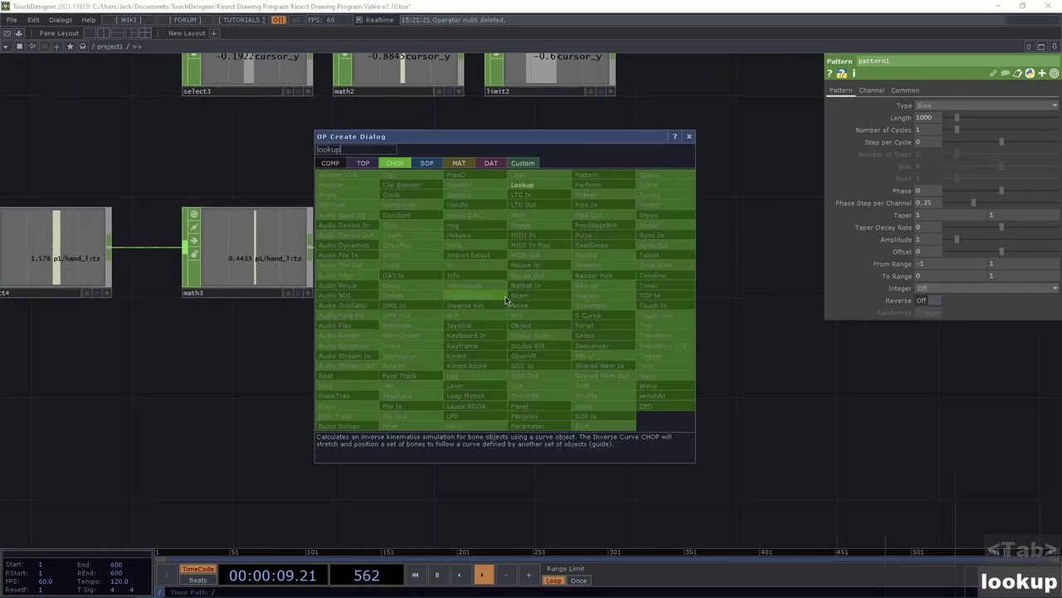
key("Return")
left_click(603, 302)
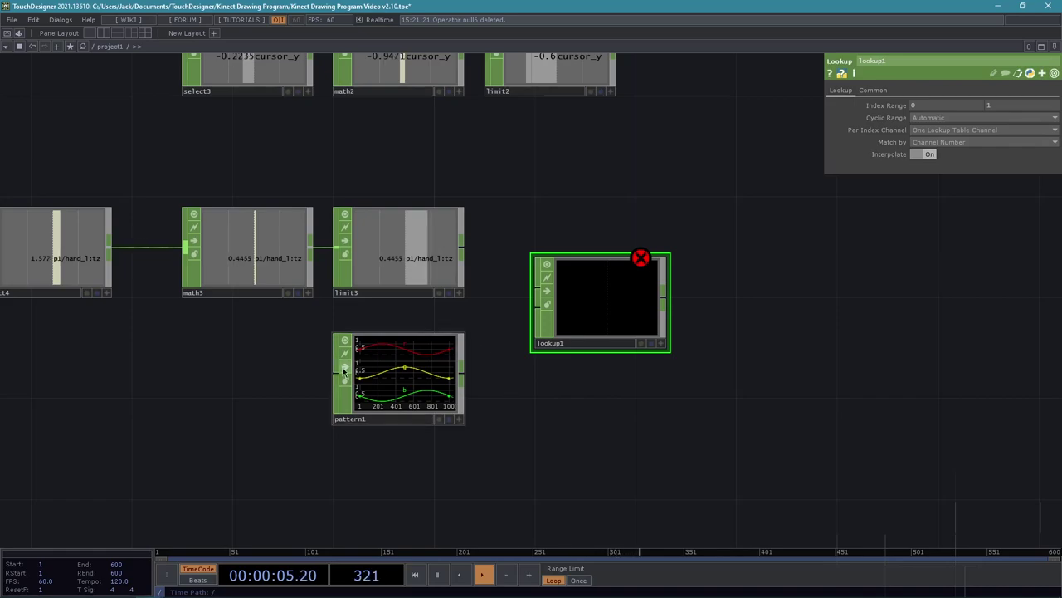
Wire limit3 into lookup1's first input and pattern1 into its second input
left_click_drag(461, 247, 539, 286)
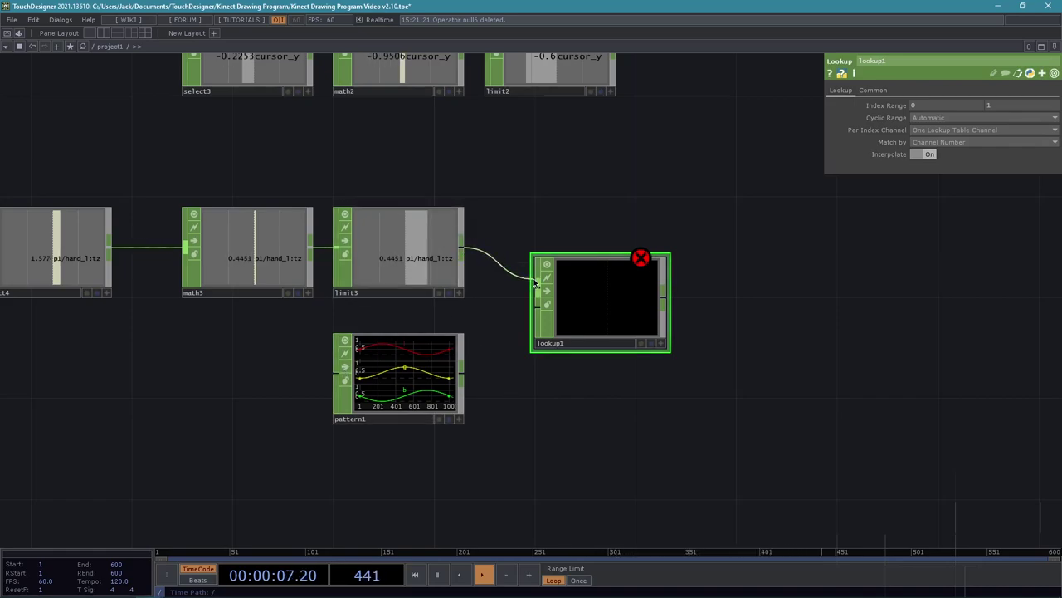
left_click_drag(463, 373, 537, 307)
left_click_drag(600, 423, 695, 442)
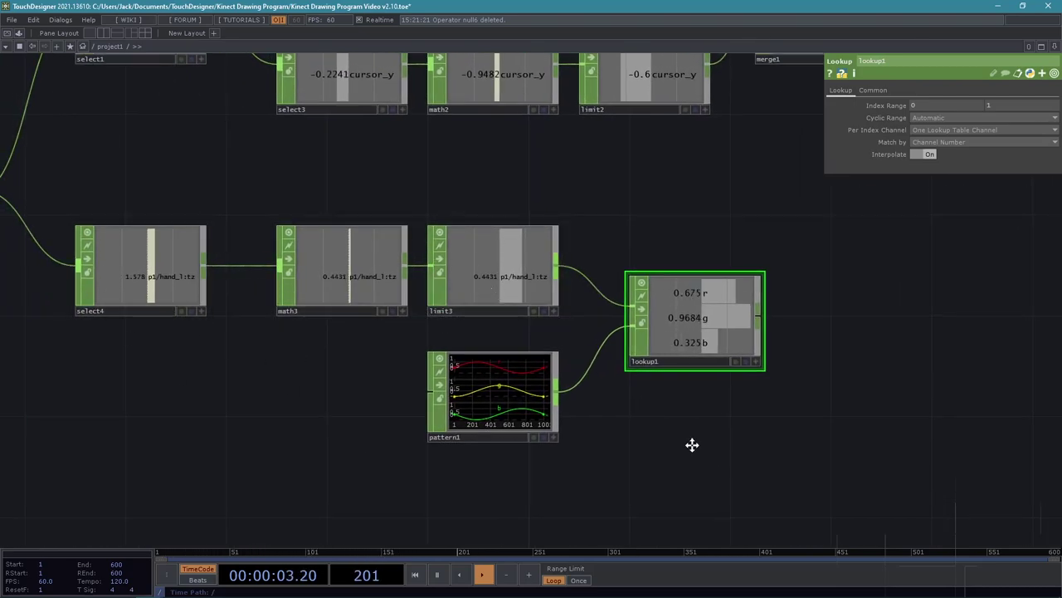
left_click_drag(693, 443, 750, 452)
scroll(630, 447, "up", 3)
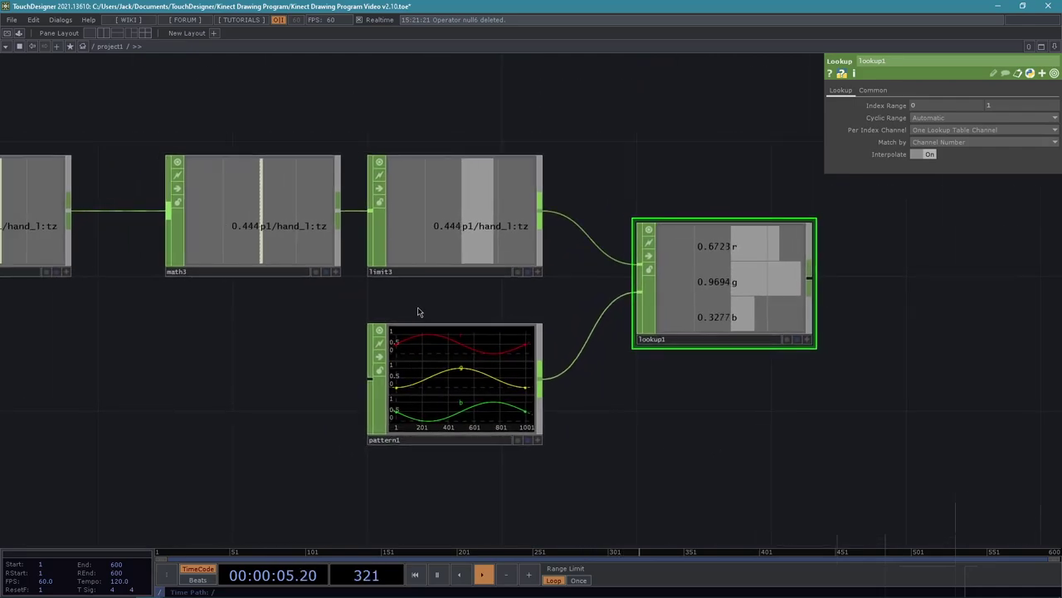
left_click_drag(710, 409, 529, 405)
scroll(716, 410, "down", 3)
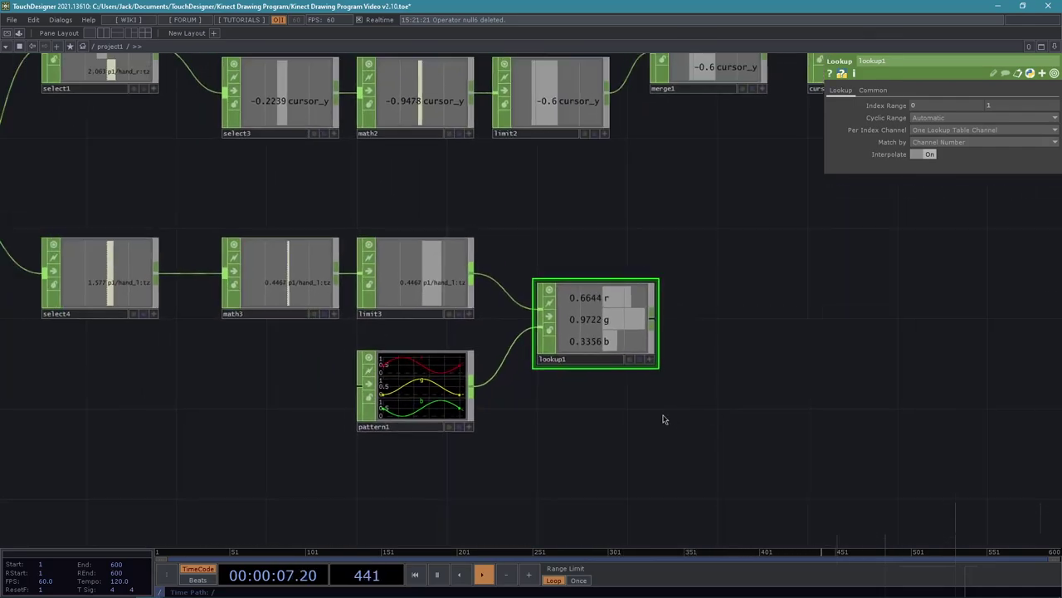
Append a Null CHOP to lookup1's output and place it beside lookup1
left_click_drag(664, 420, 546, 435)
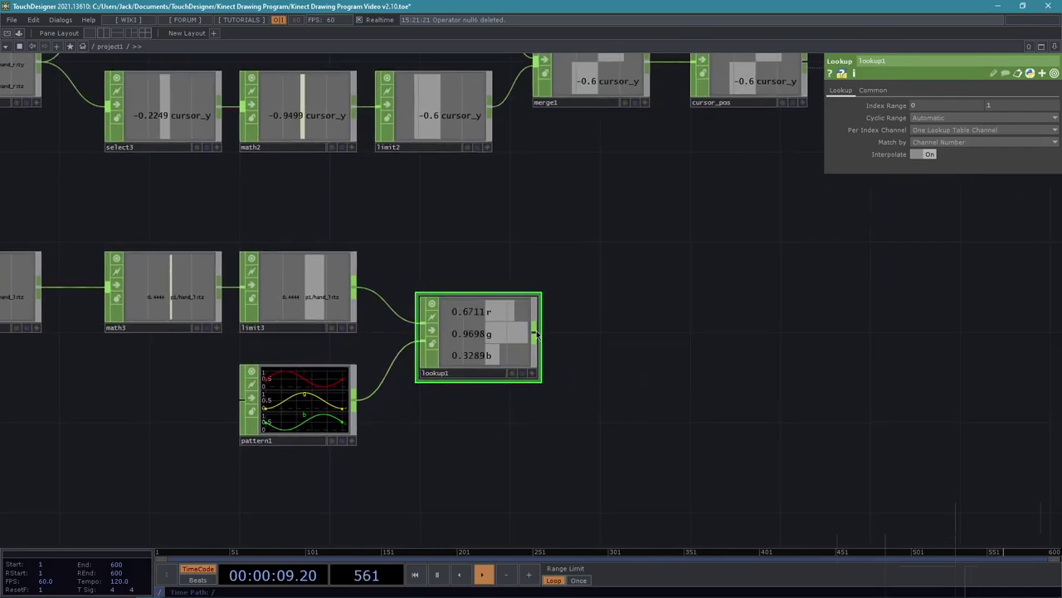
left_click_drag(659, 448, 581, 374)
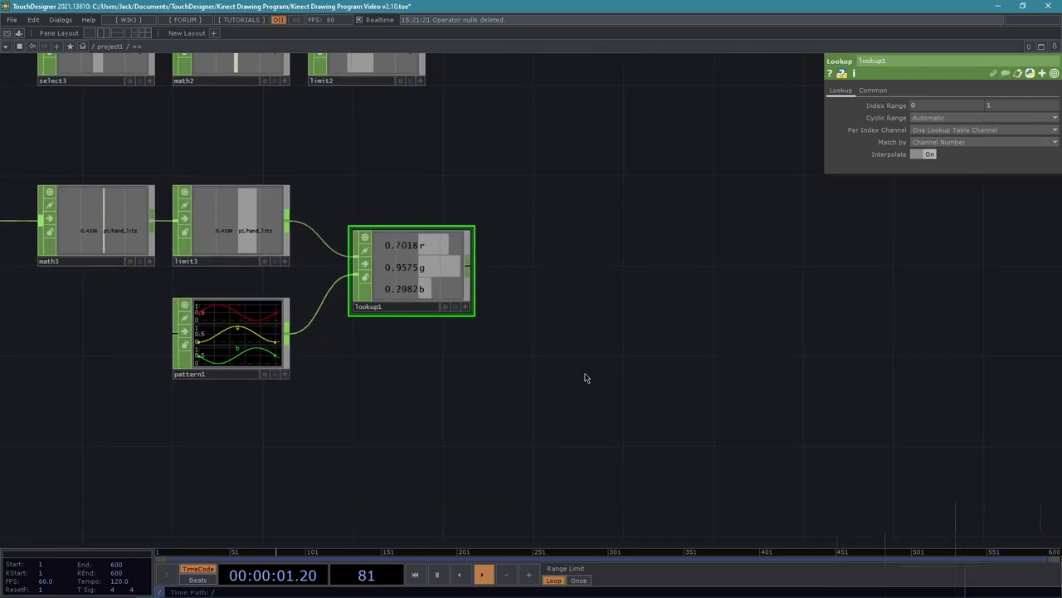
left_click_drag(836, 367, 916, 346)
right_click(553, 244)
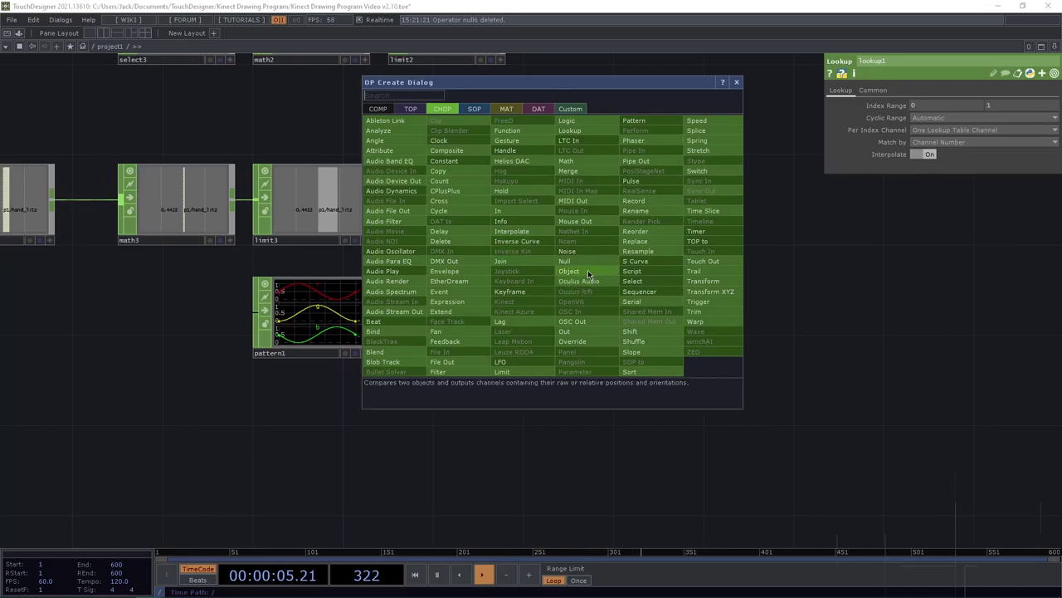
left_click(565, 260)
left_click(664, 249)
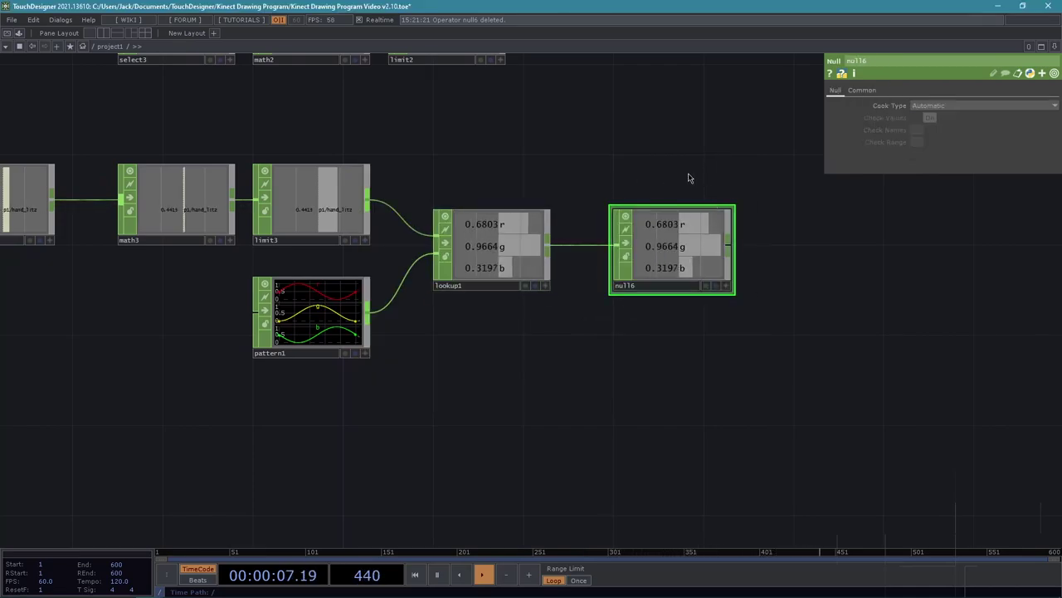
Rename the Null CHOP after lookup1 to color_select
left_click_drag(722, 370, 638, 379)
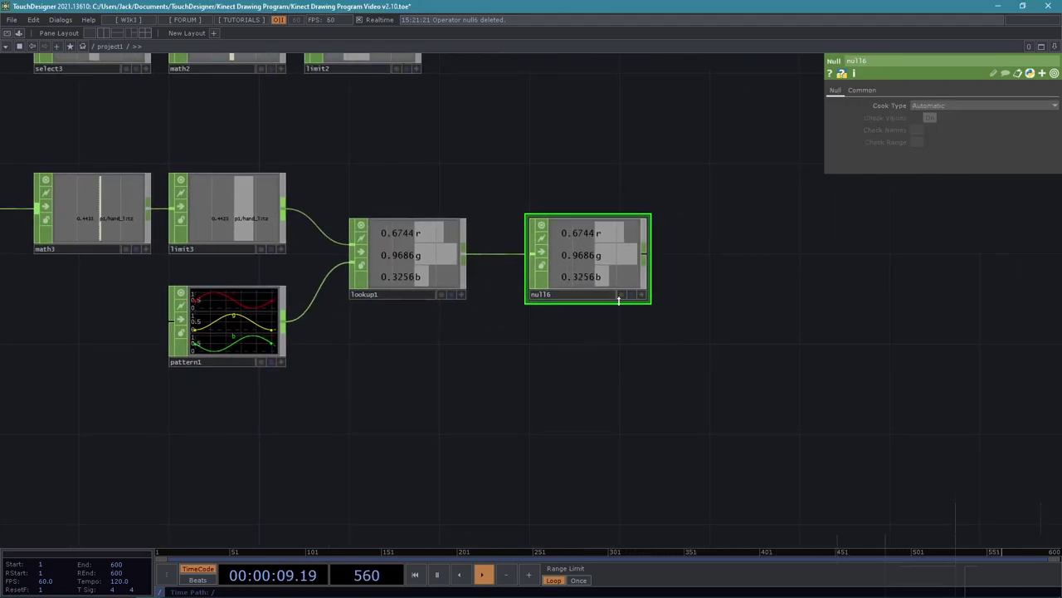
scroll(568, 318, "down", 1)
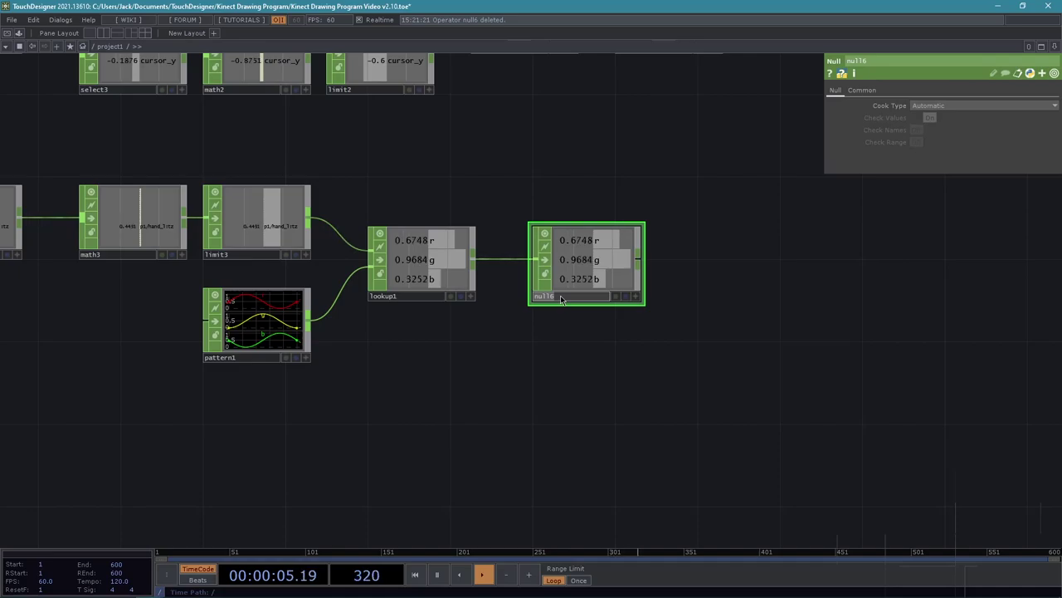
key("BackSpace")
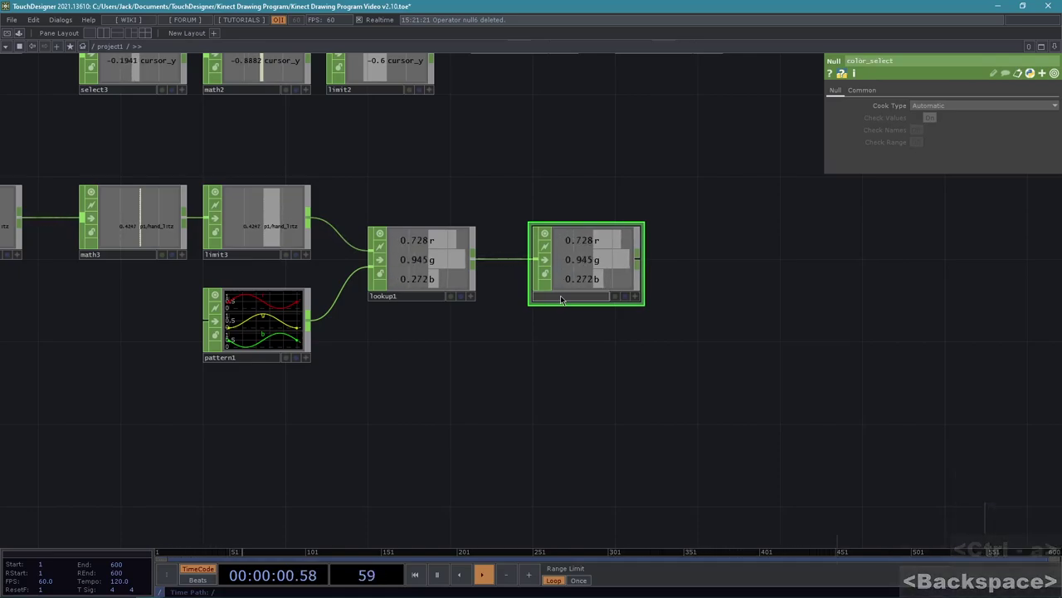
type("color sp")
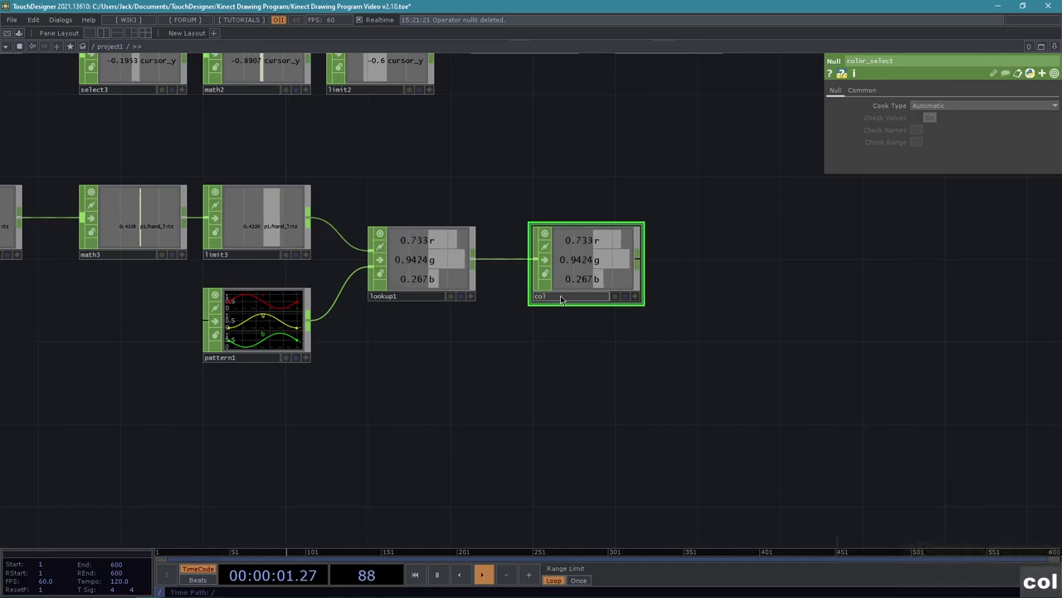
key("BackSpace")
type("elect")
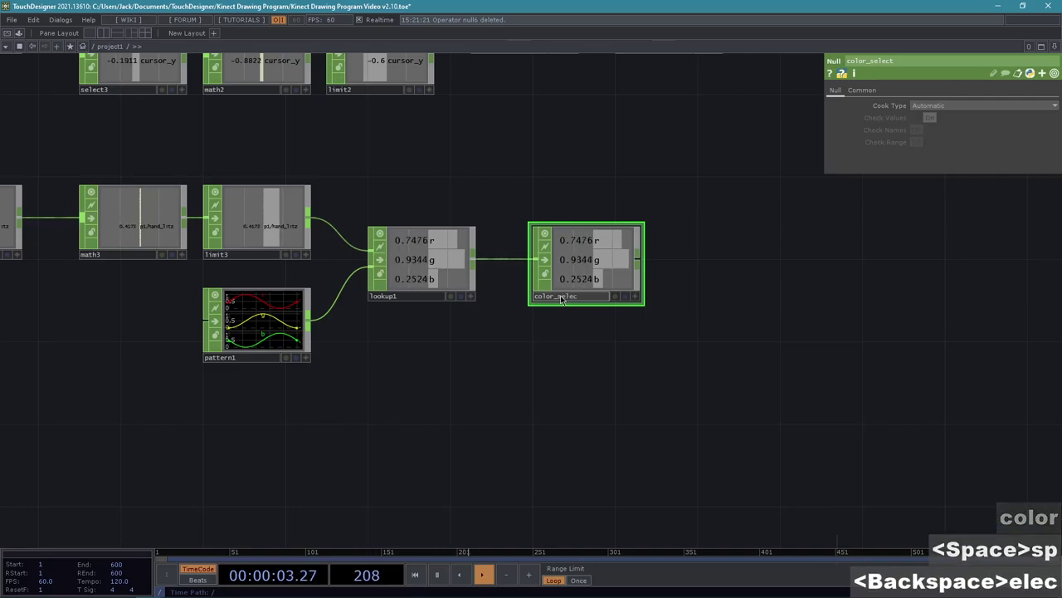
key("Return")
Branch a new Select CHOP off null5's output and place it below select4
left_click_drag(666, 352, 656, 355)
scroll(655, 355, "down", 10)
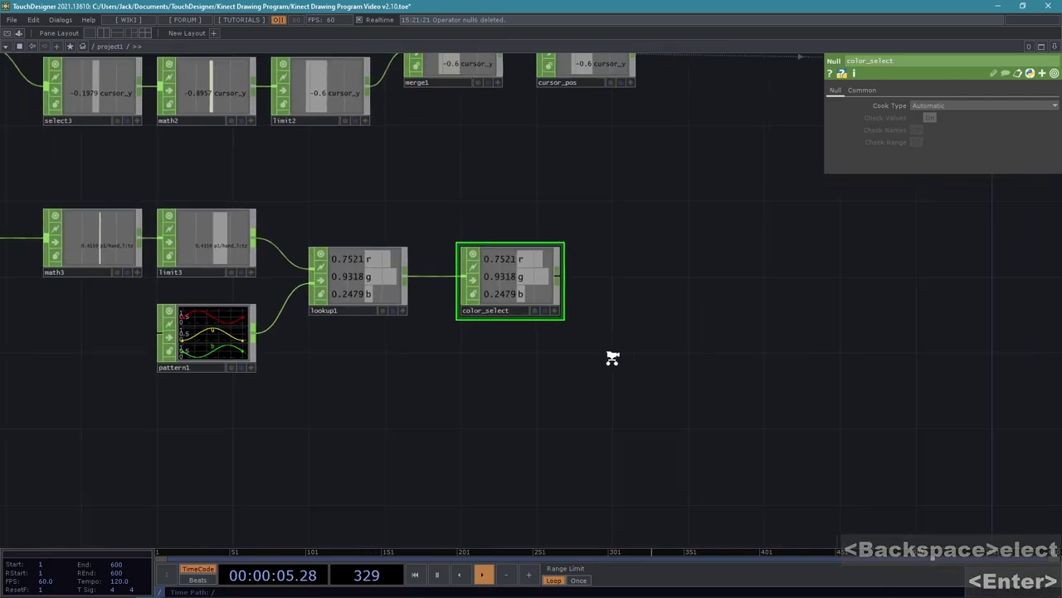
scroll(632, 303, "up", 8)
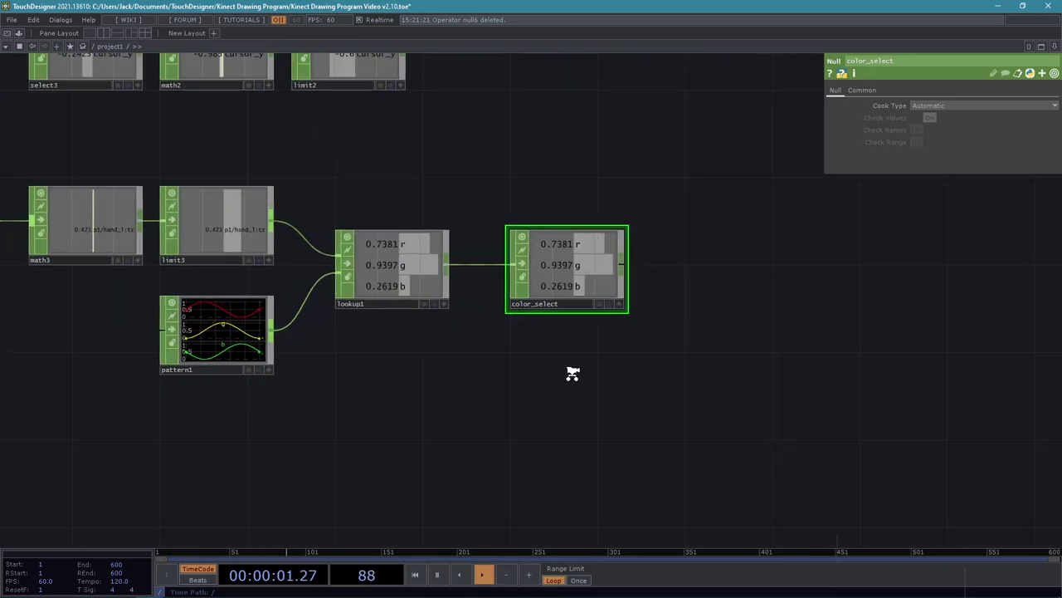
scroll(581, 369, "down", 3)
left_click_drag(506, 387, 553, 384)
left_click_drag(349, 462, 415, 467)
middle_click_drag(422, 465, 366, 464)
scroll(366, 465, "down", 1)
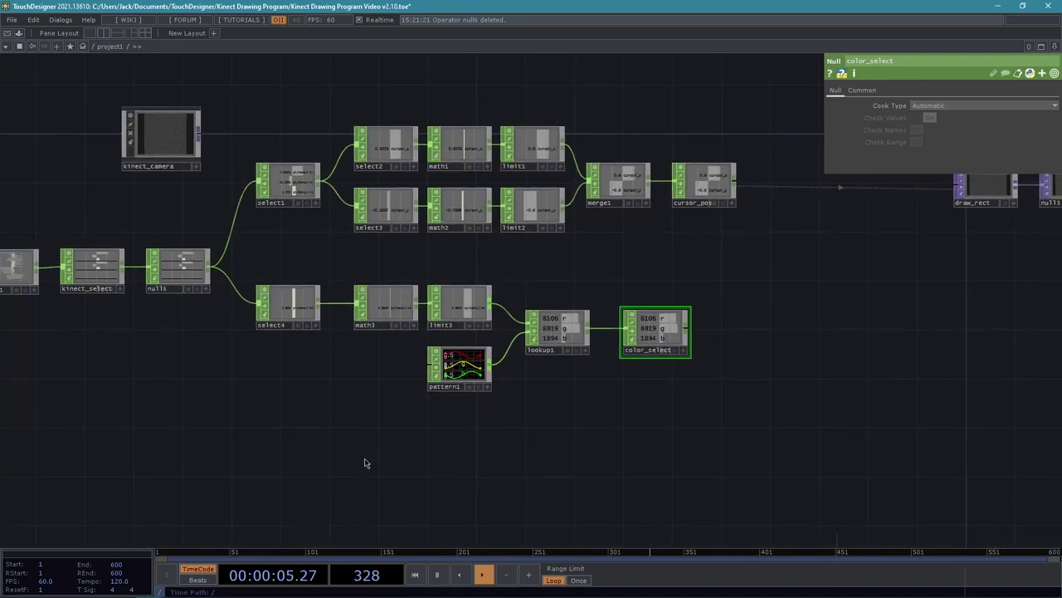
left_click_drag(387, 462, 434, 438)
left_click(370, 258)
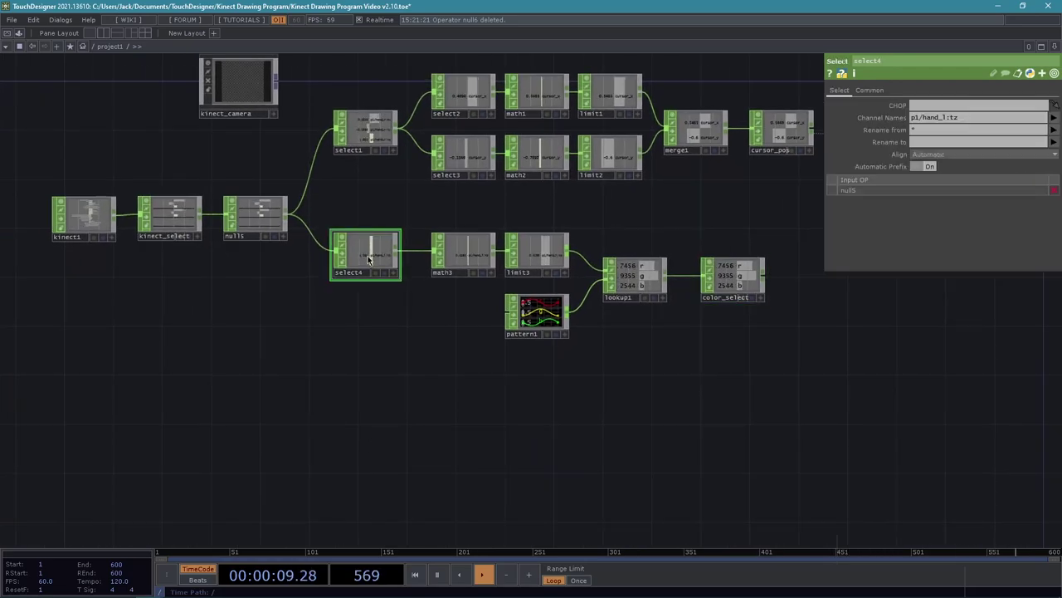
right_click(285, 218)
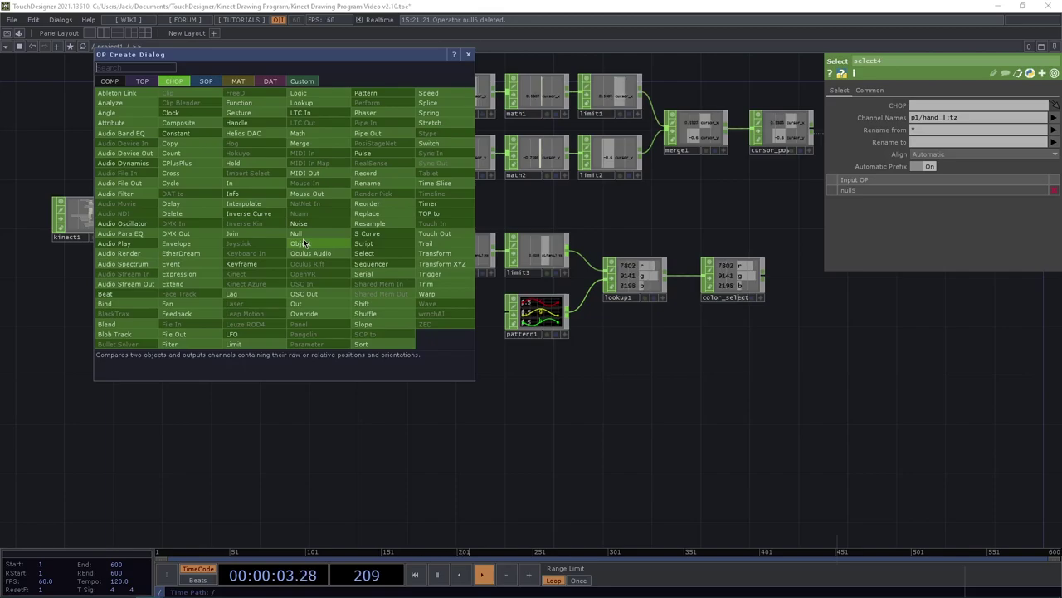
type("select")
key("Return")
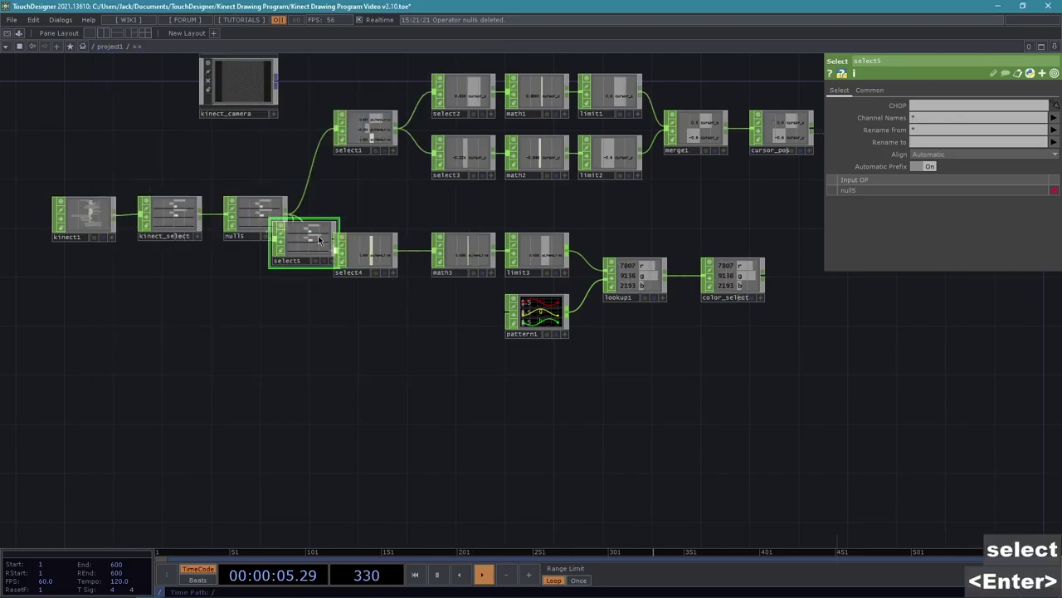
left_click(365, 395)
Set the new Select CHOP's Channel Names to p1/hand_l_lasso
scroll(433, 395, "up", 3)
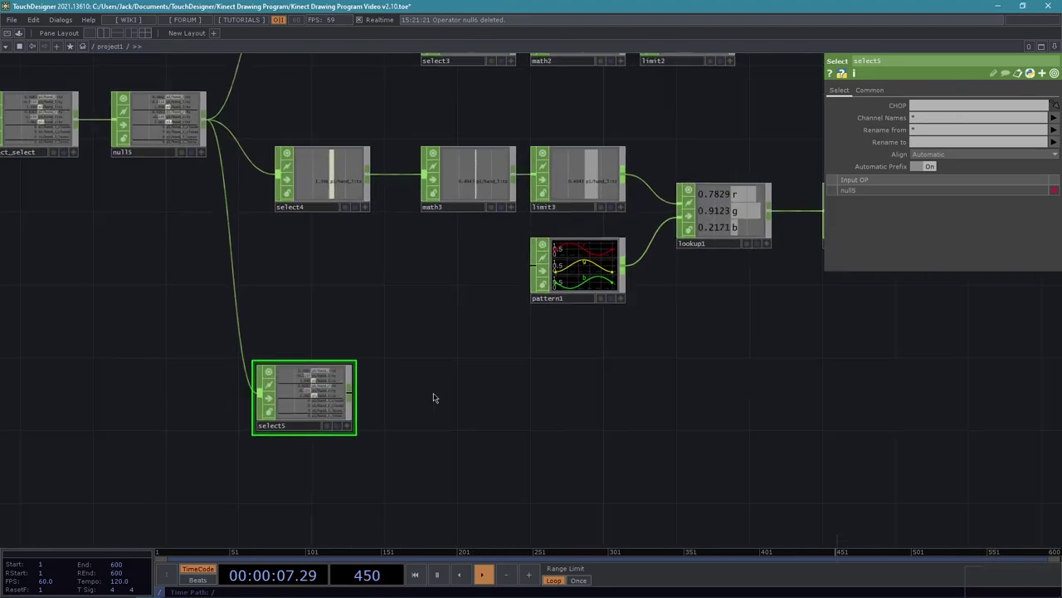
left_click(1053, 118)
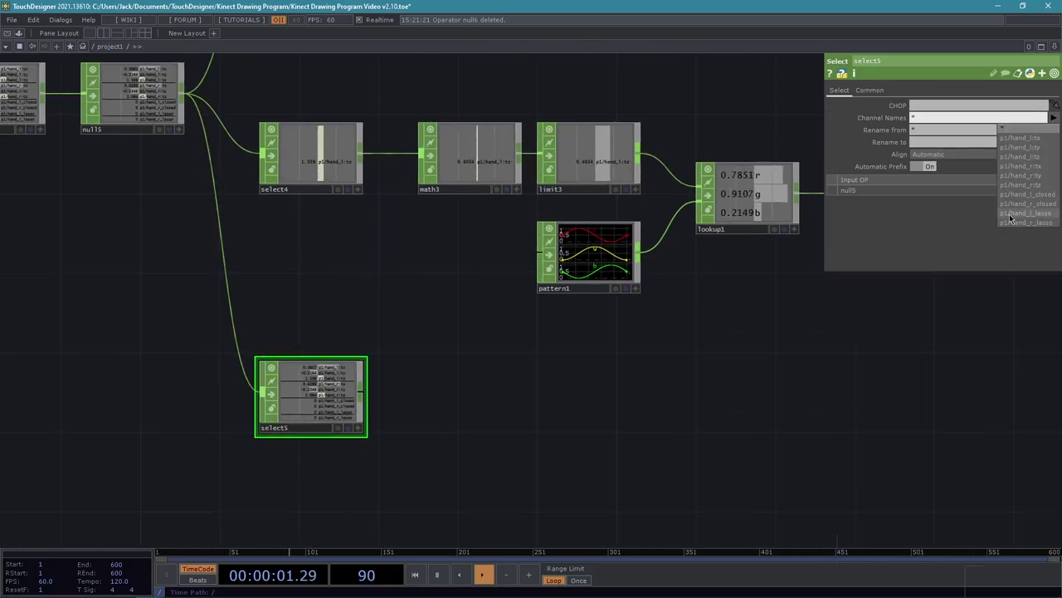
left_click(1048, 214)
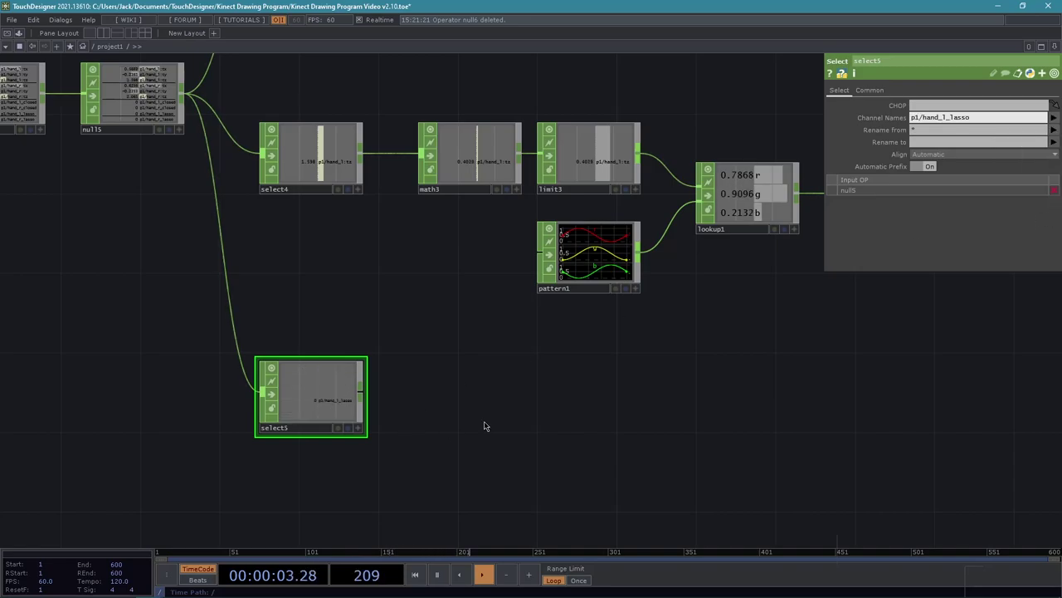
scroll(477, 421, "up", 2)
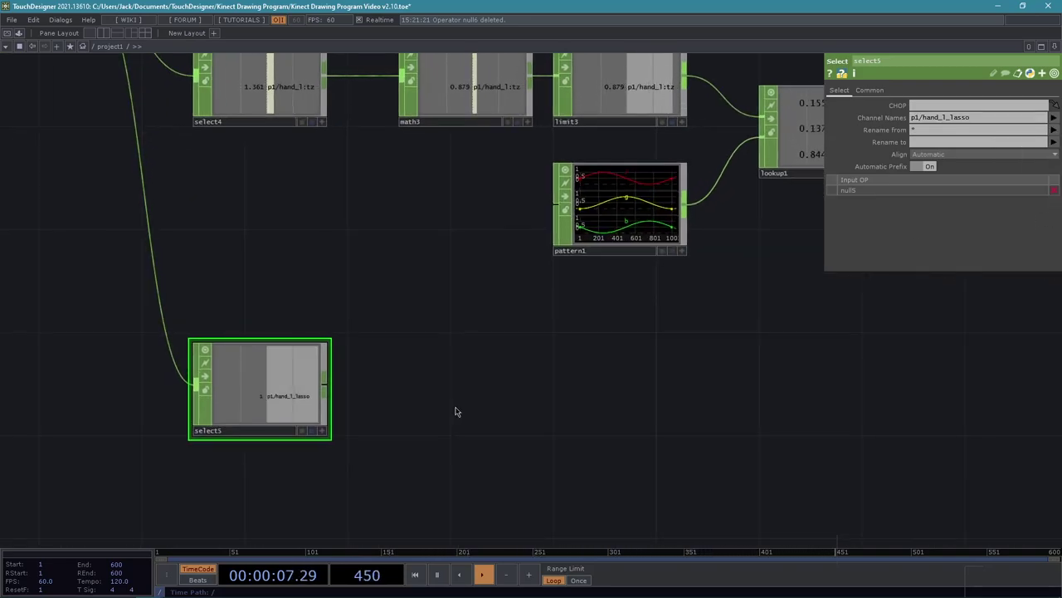
Append a Null CHOP to select5's output and place it below color_select
scroll(438, 408, "down", 1)
scroll(438, 408, "down", 2)
left_click_drag(437, 409, 304, 403)
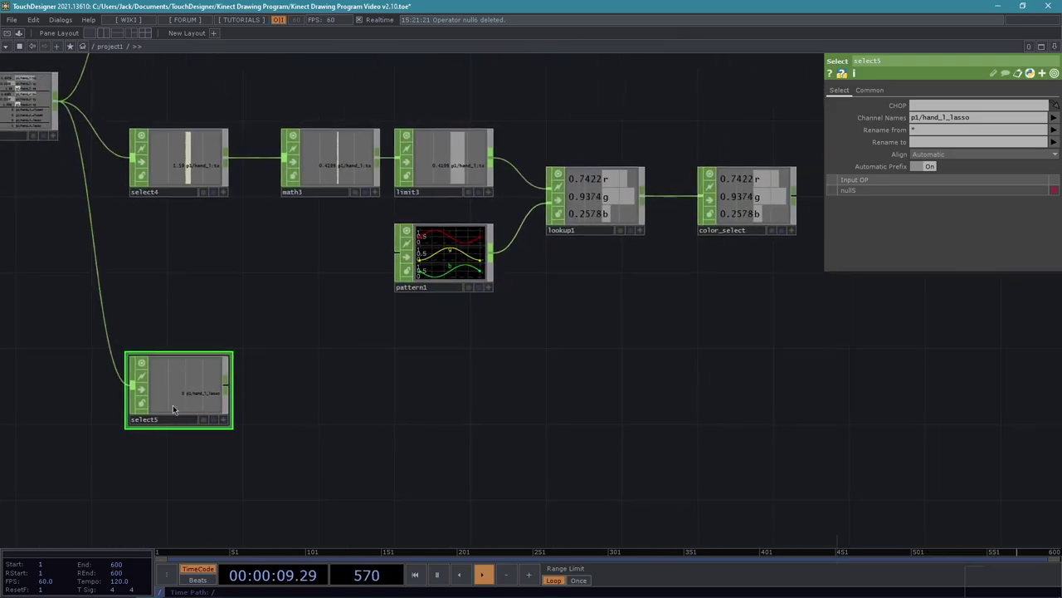
key("alt+n")
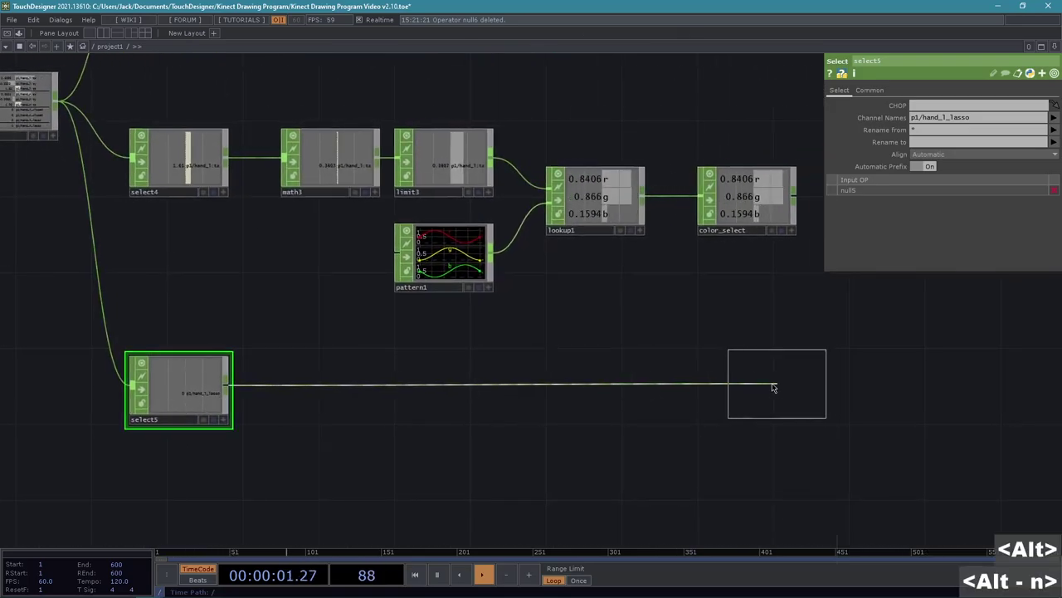
left_click(745, 392)
Append a Hold CHOP to color_select's output and place it to the right of that node
left_click_drag(919, 403, 708, 401)
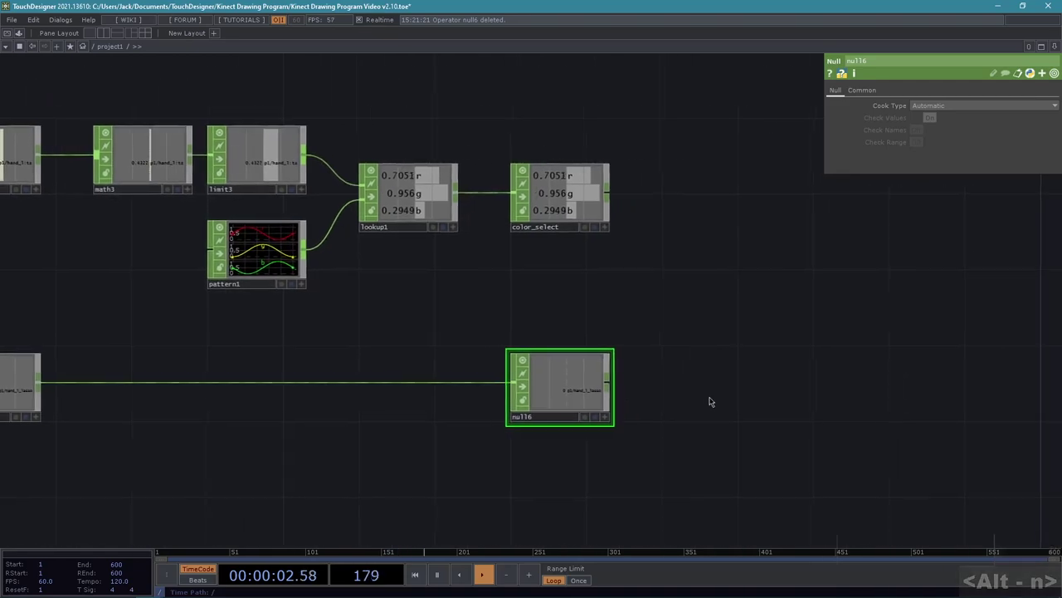
right_click(598, 194)
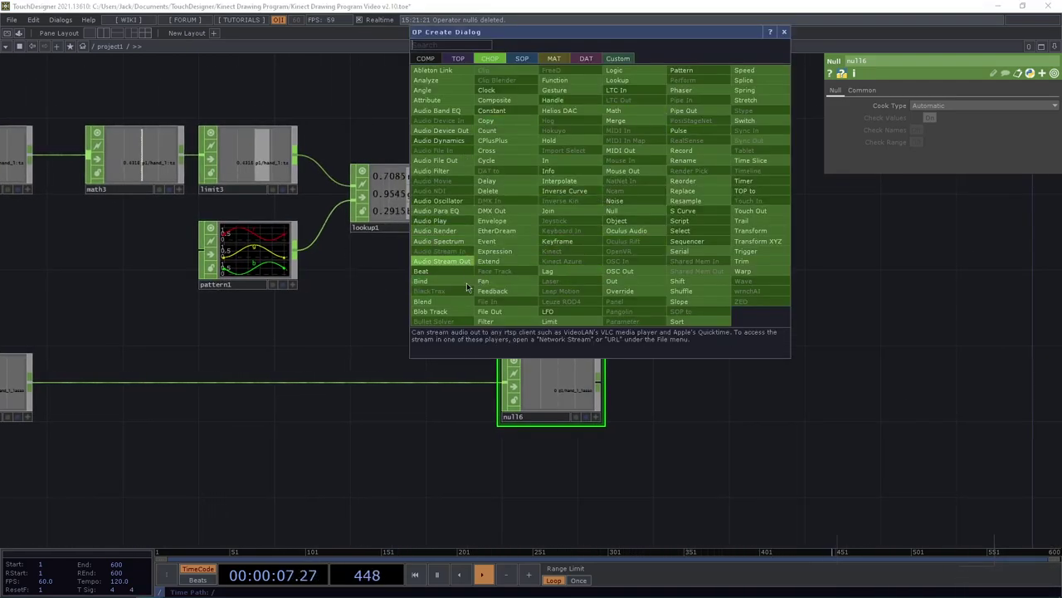
left_click(565, 139)
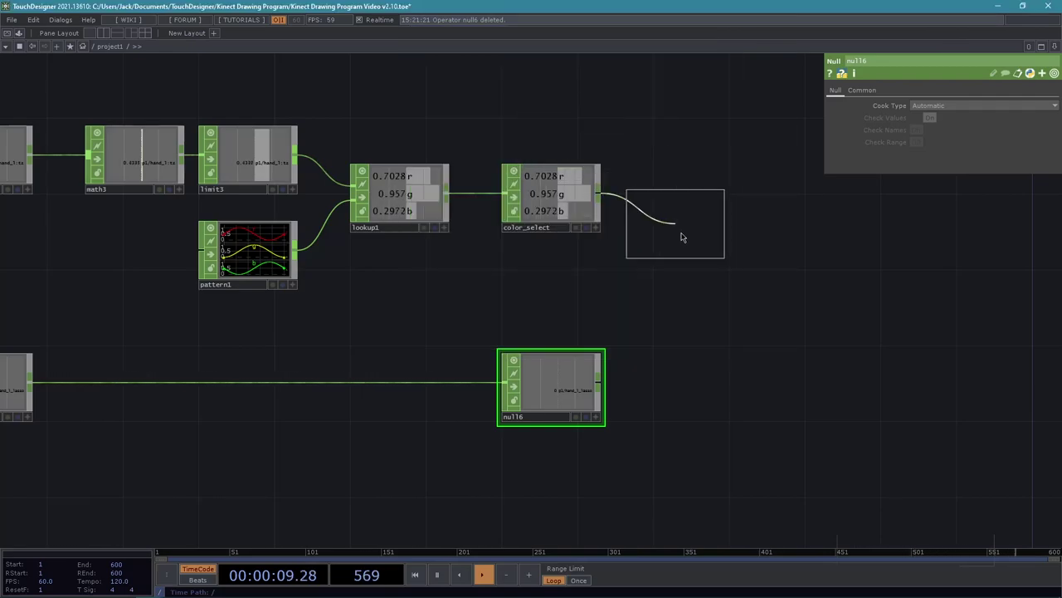
left_click(680, 249)
Wire the left-hand lasso Null CHOP into hold1's second input
scroll(699, 417, "up", 3)
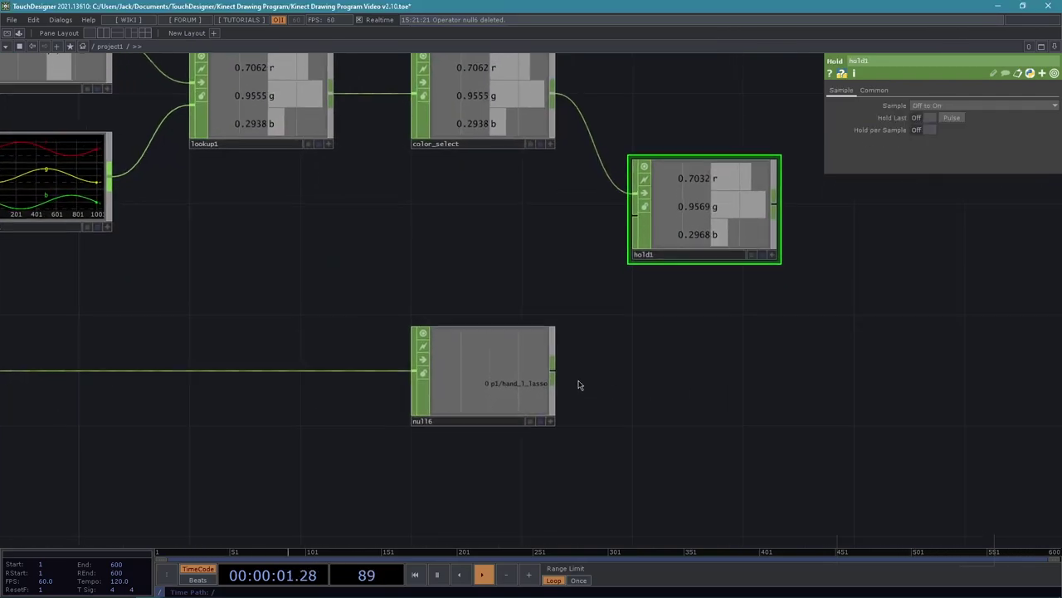
left_click(550, 370)
left_click(633, 214)
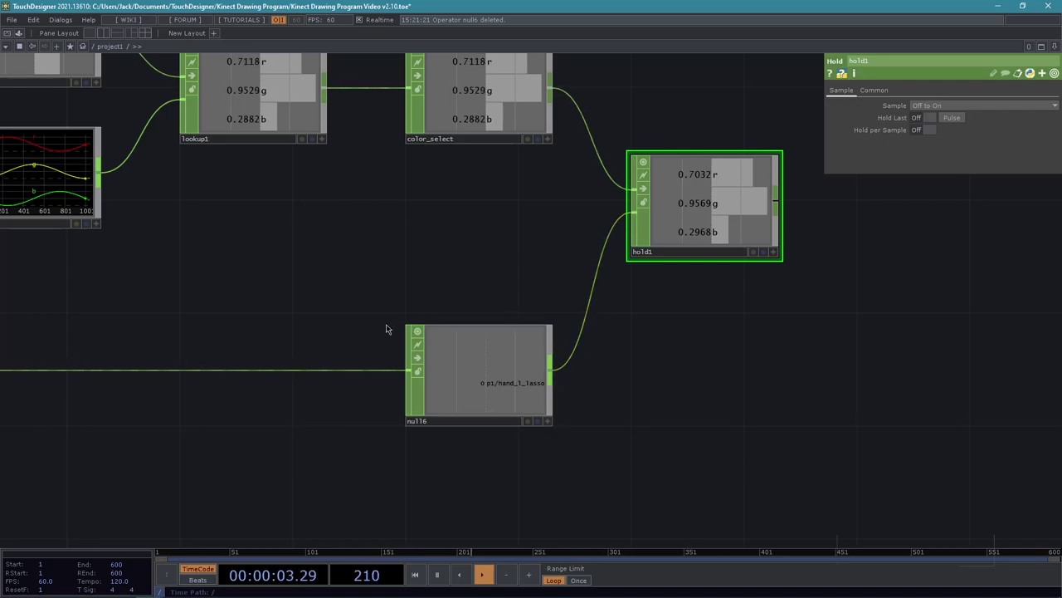
Append a Null CHOP to hold1's output and rename it color_draw
scroll(697, 408, "down", 4)
left_click_drag(668, 364, 628, 376)
middle_click_drag(330, 304, 366, 304)
left_click_drag(420, 342, 464, 347)
scroll(418, 357, "down", 2)
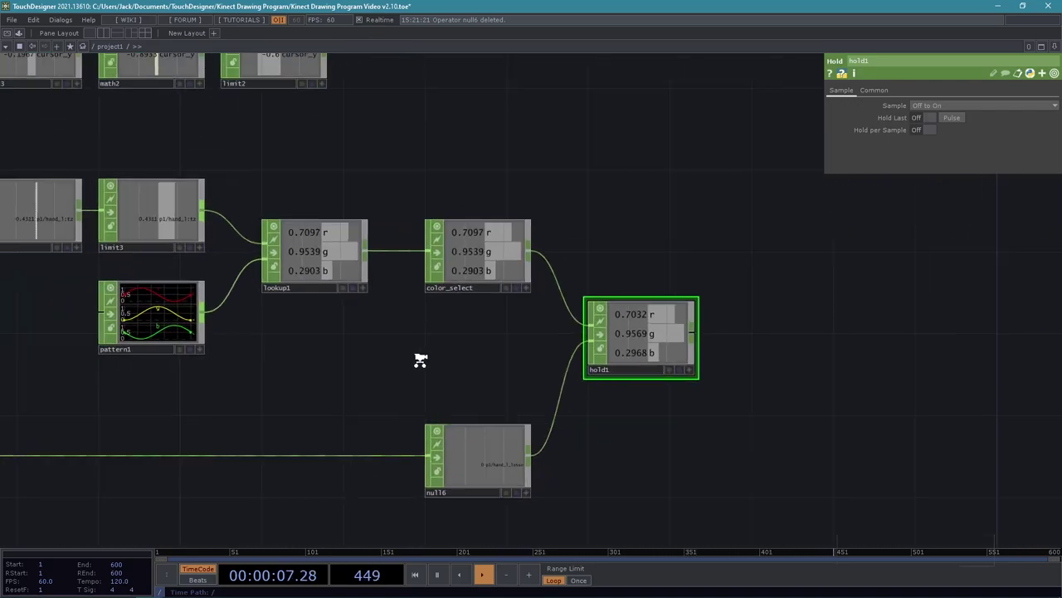
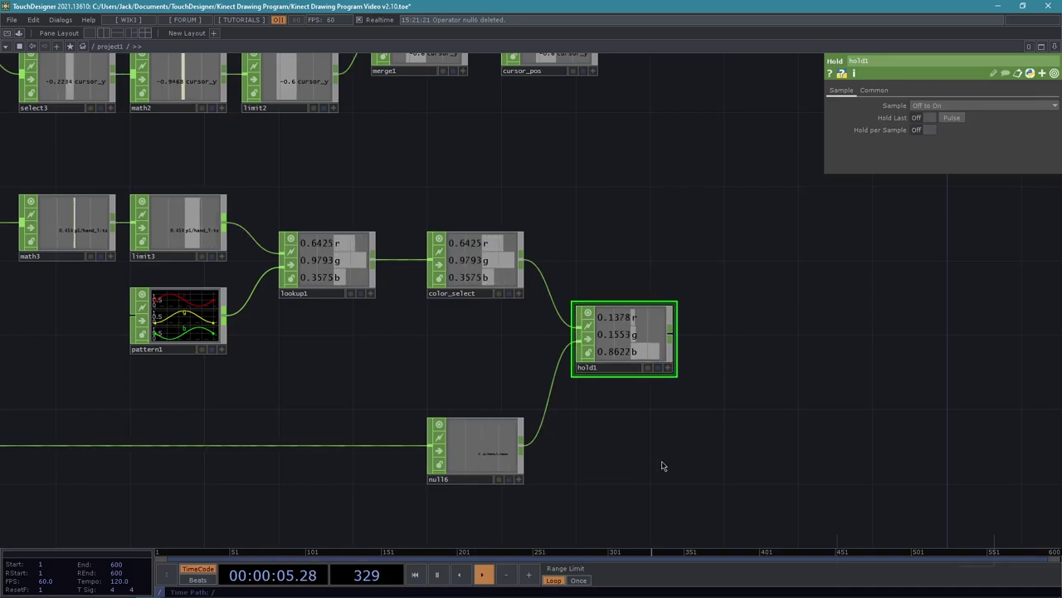
scroll(664, 464, "down", 1)
left_click_drag(677, 458, 429, 432)
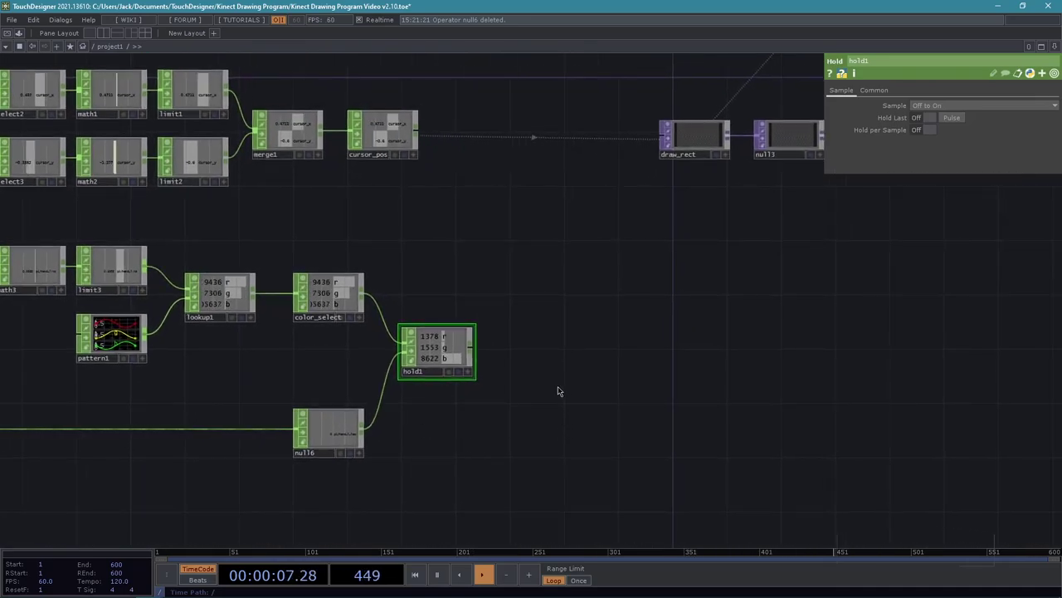
key("alt")
key("alt+n")
left_click(546, 374)
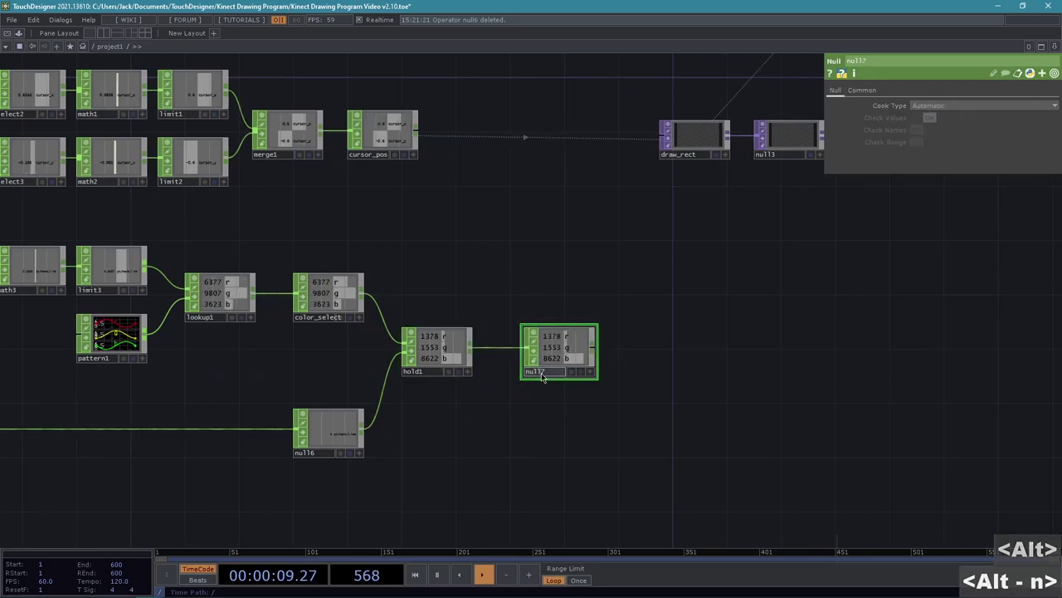
left_click(546, 372)
type("color draw")
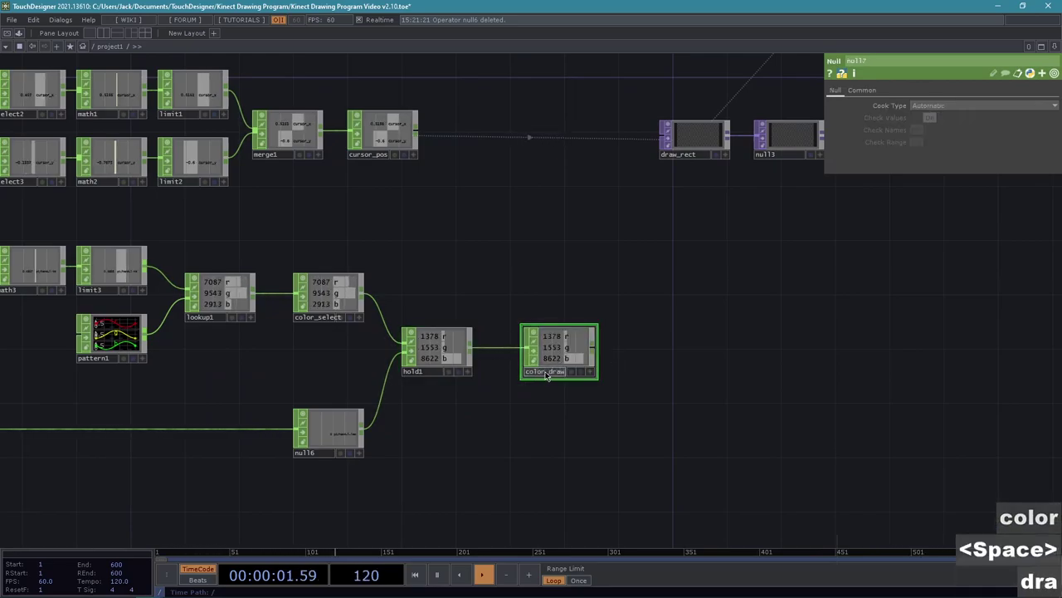
Name the Null after hold1 color_draw and link its r, g and b channels to draw_rect's Fill Color as CHOP references
key("Return")
left_click_drag(756, 280, 603, 299)
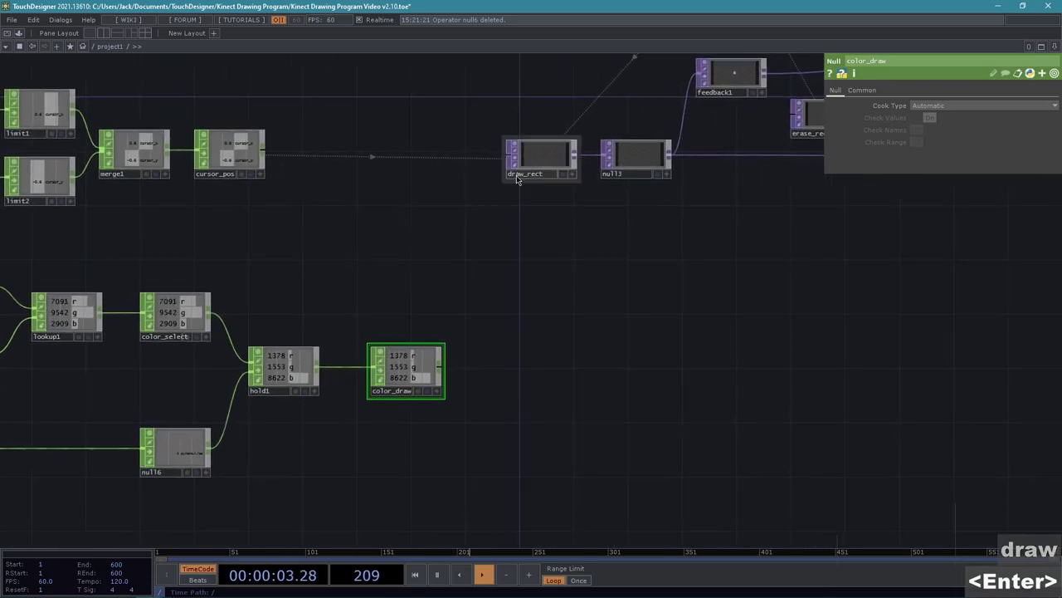
left_click(540, 163)
scroll(583, 235, "up", 4)
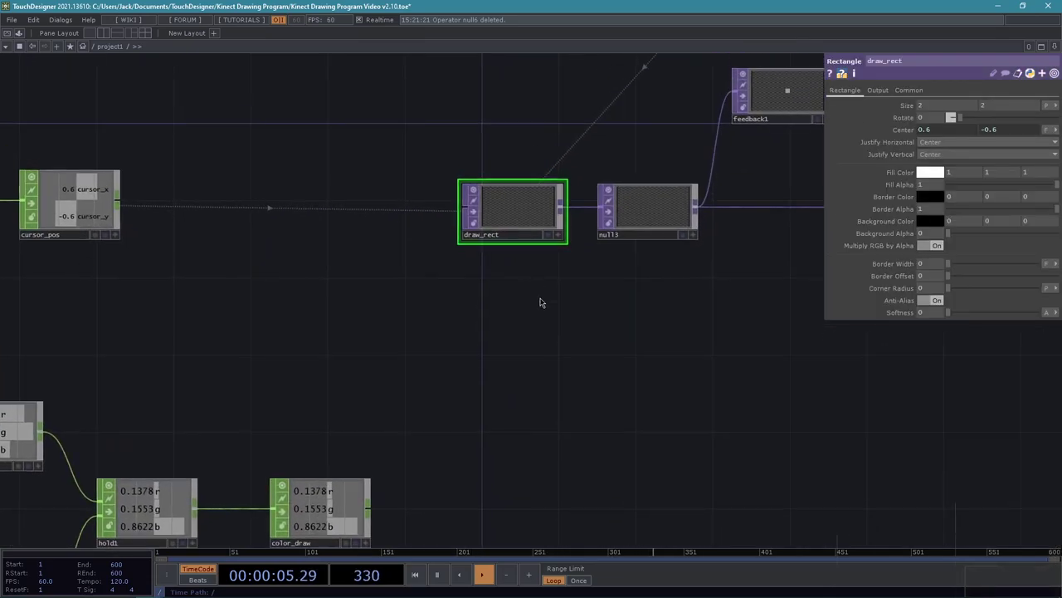
left_click(365, 543)
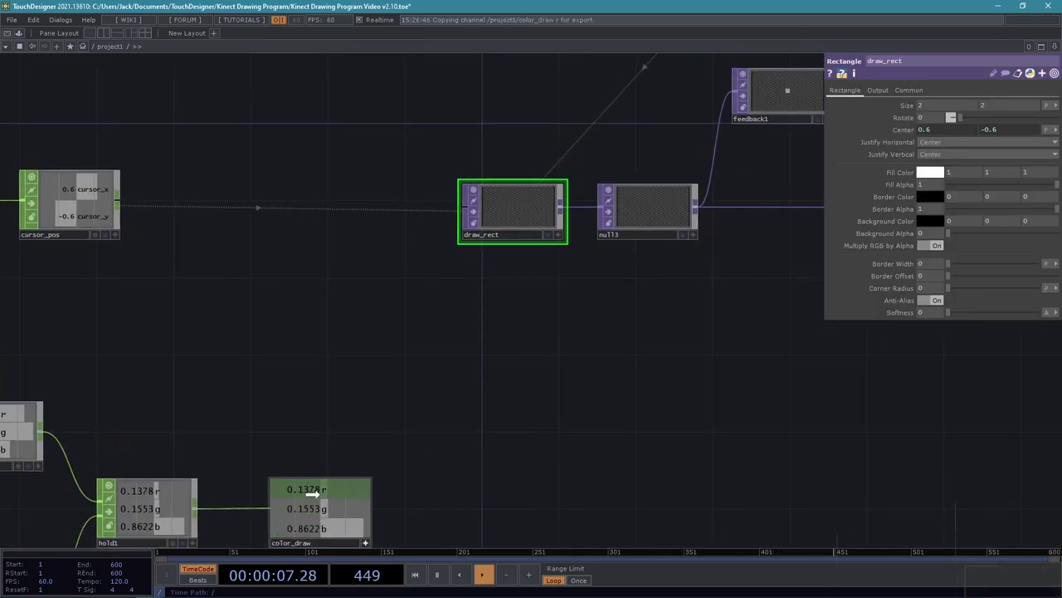
left_click_drag(962, 170, 971, 172)
left_click(971, 170)
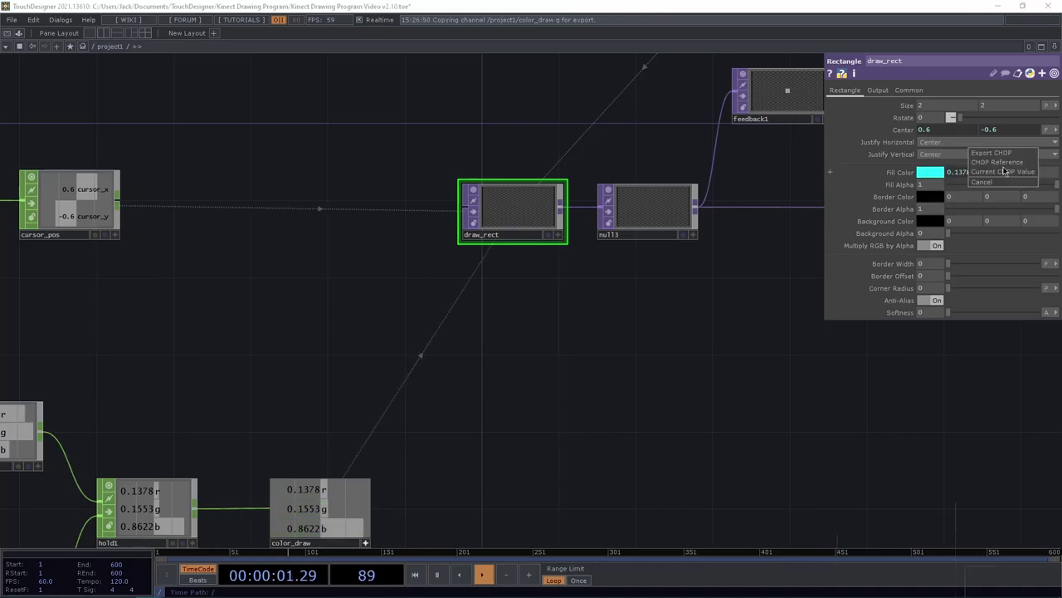
left_click(1008, 164)
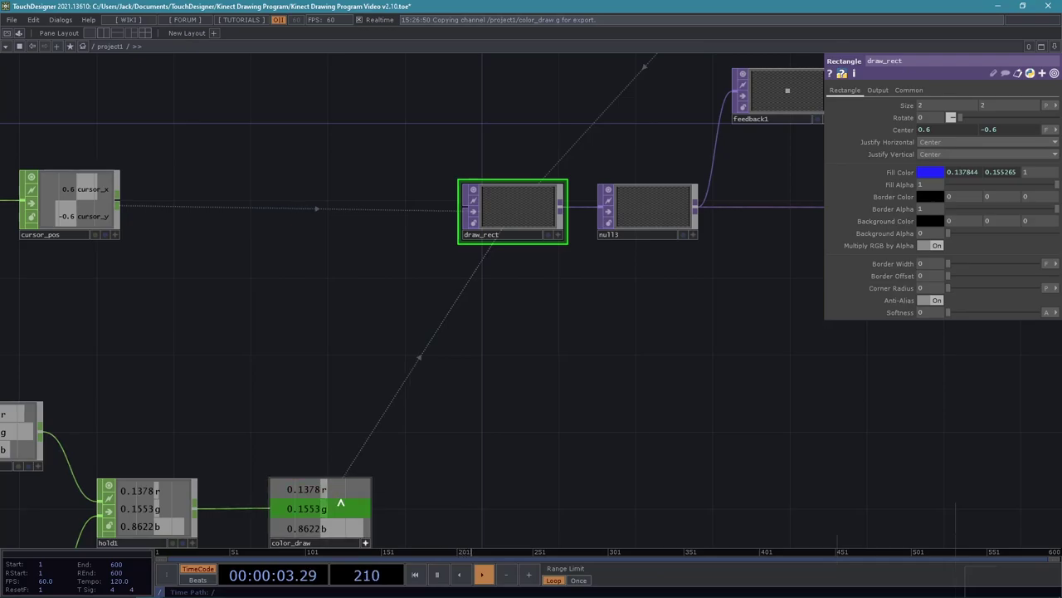
left_click_drag(307, 530, 960, 227)
left_click_drag(1035, 166, 1029, 172)
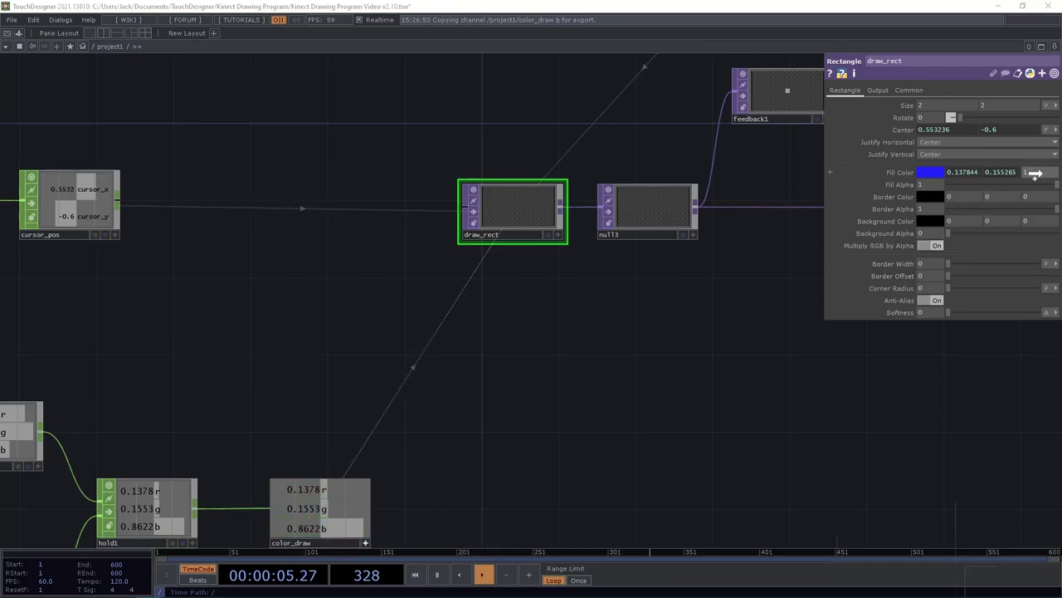
left_click(1027, 168)
scroll(562, 399, "down", 5)
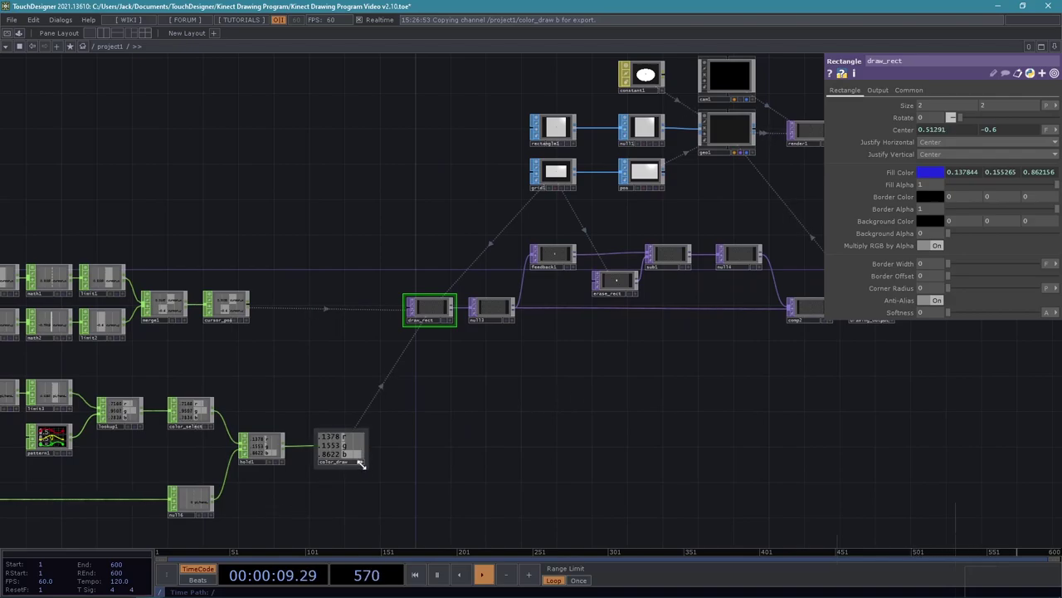
Examine how draw_rect, the feedback and erase nodes and the cursor and color chains connect across the network
scroll(479, 469, "down", 3)
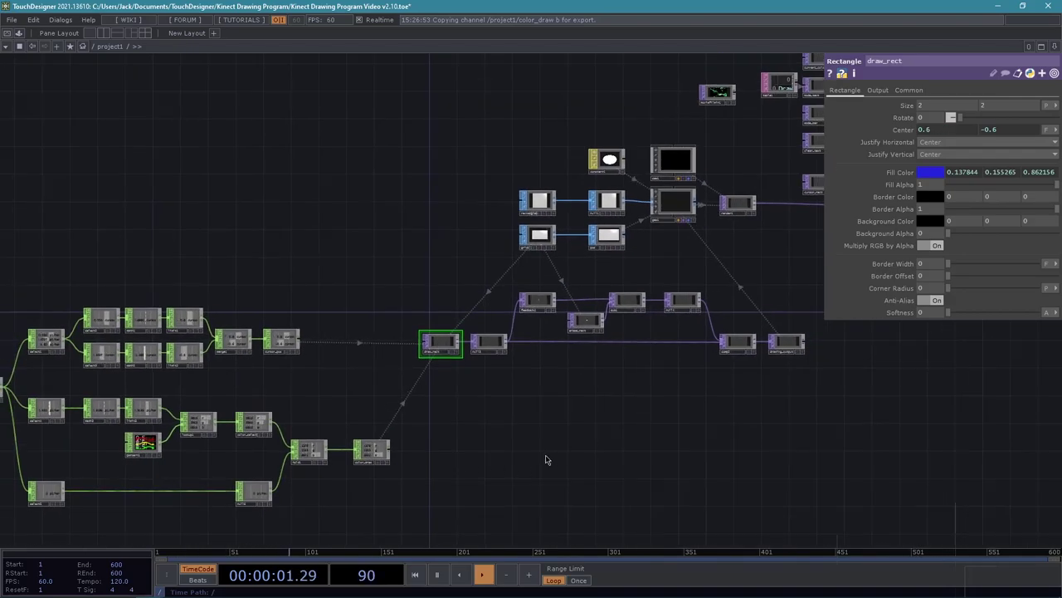
scroll(479, 464, "up", 2)
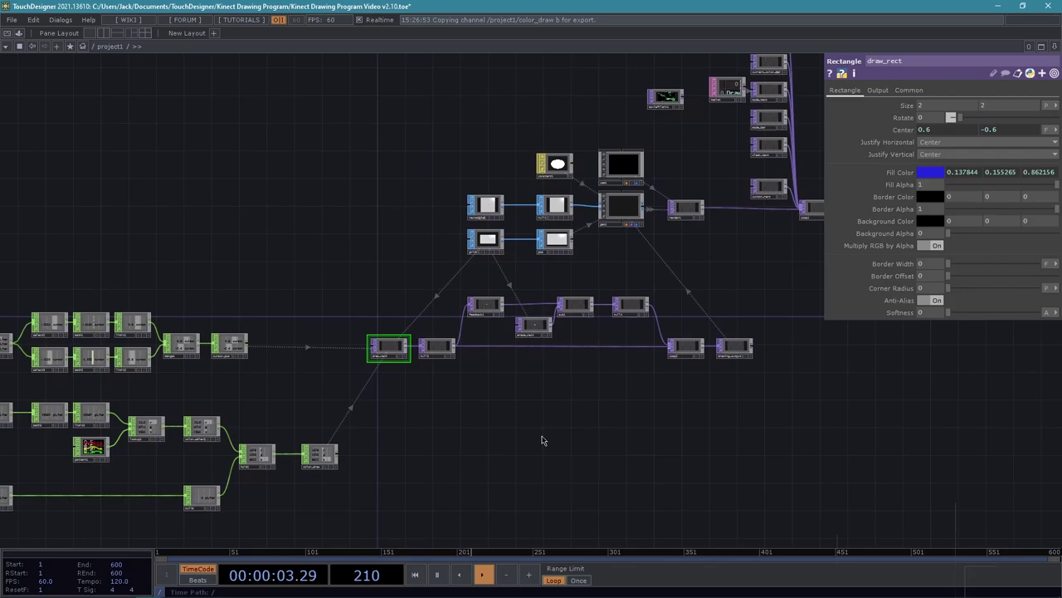
scroll(536, 430, "up", 3)
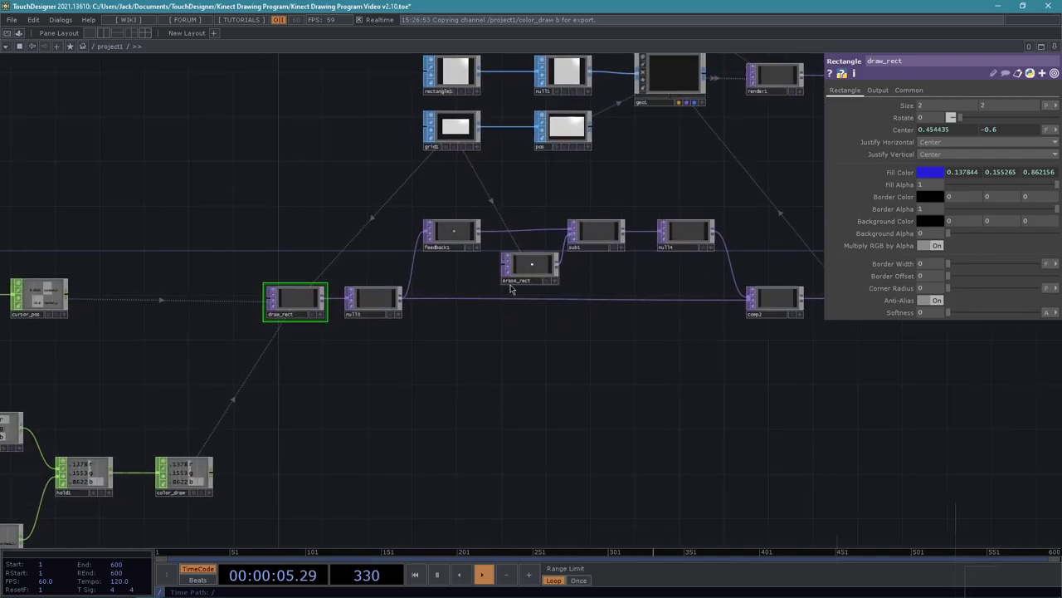
scroll(593, 413, "down", 5)
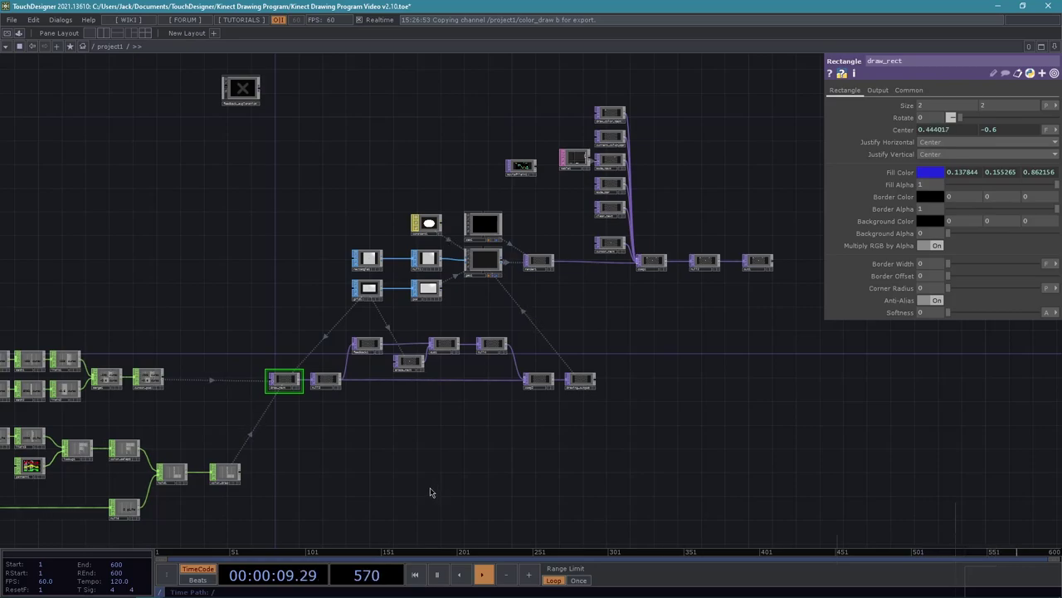
left_click_drag(430, 492, 604, 450)
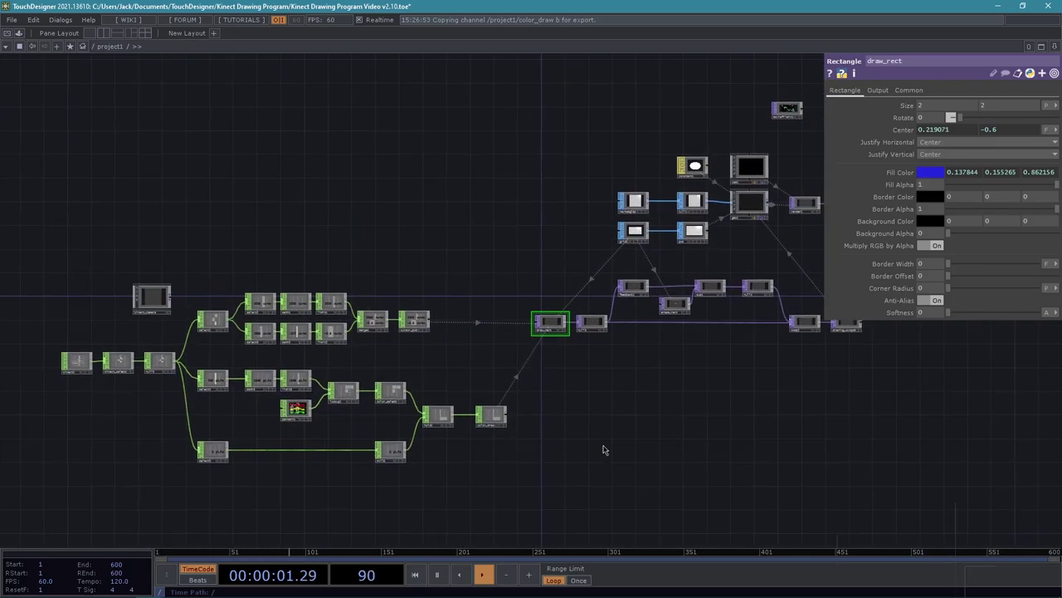
scroll(621, 442, "up", 3)
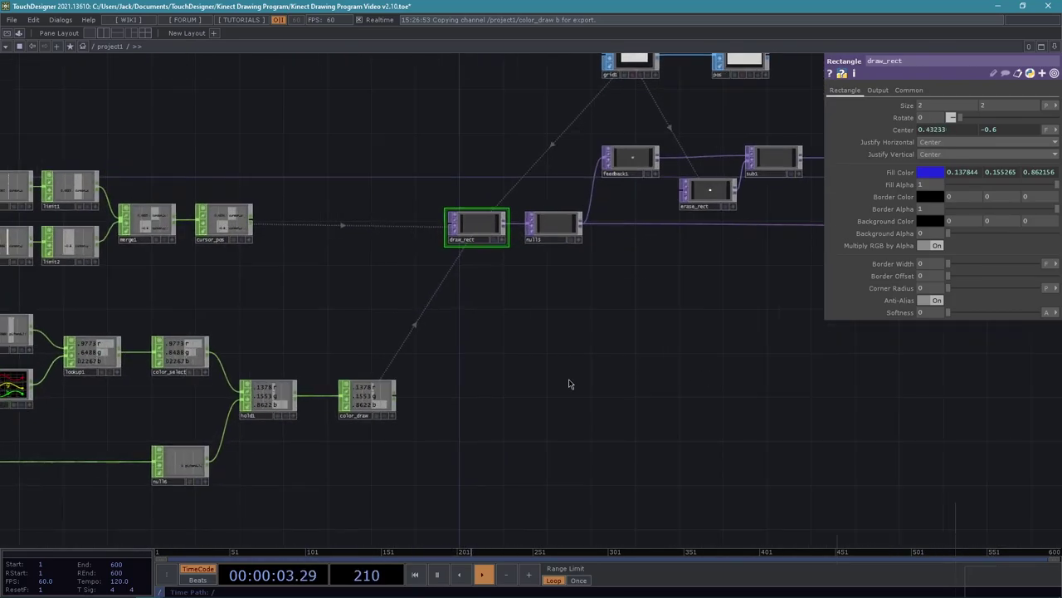
left_click_drag(441, 389, 324, 460)
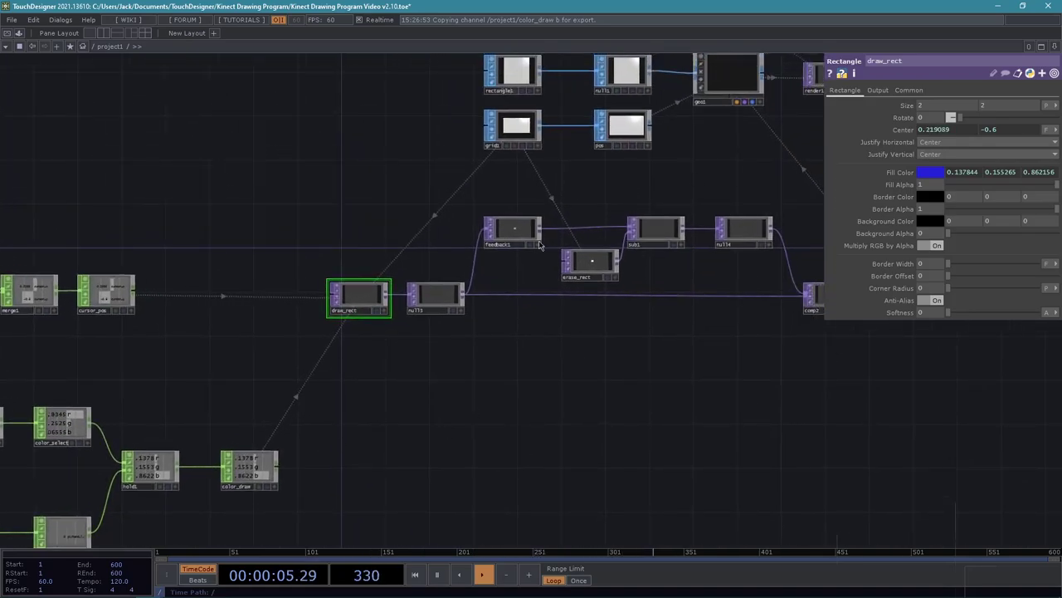
scroll(486, 396, "down", 3)
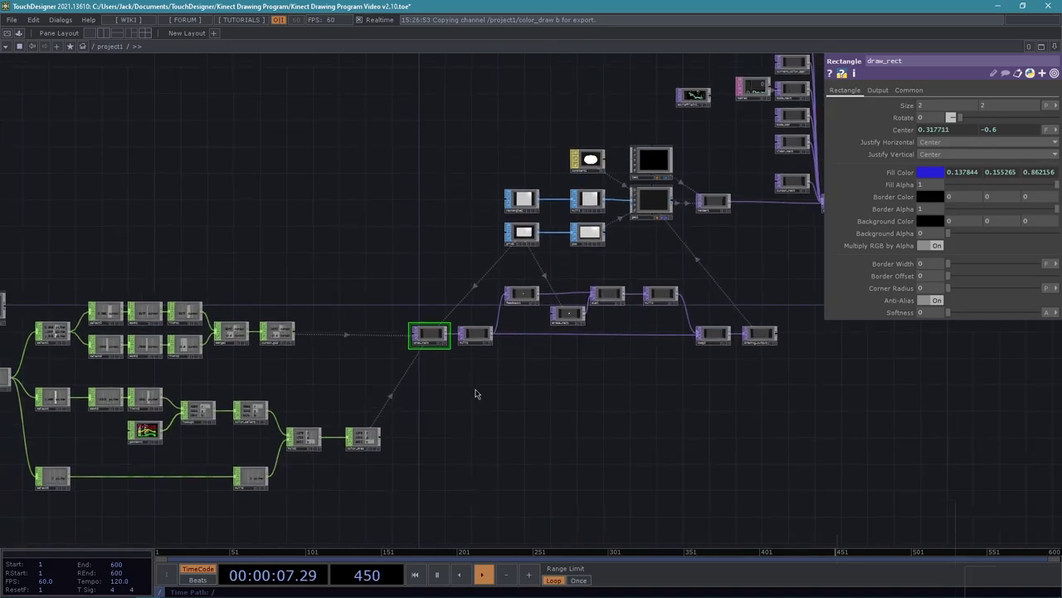
scroll(476, 394, "up", 3)
left_click_drag(152, 358, 265, 431)
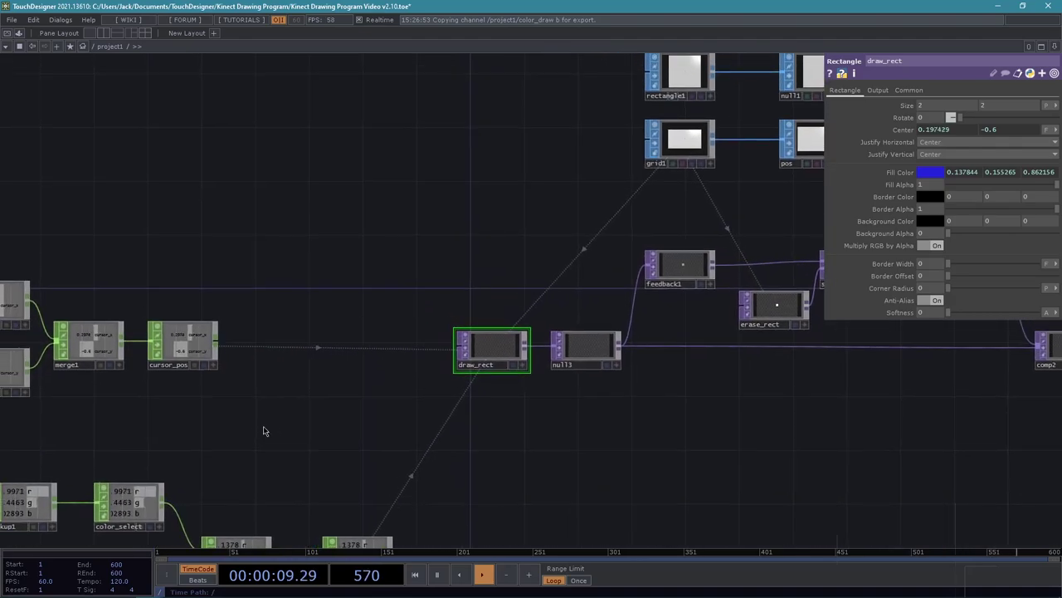
Bring up the rectangle parameters of the erase_rect node
left_click(204, 368)
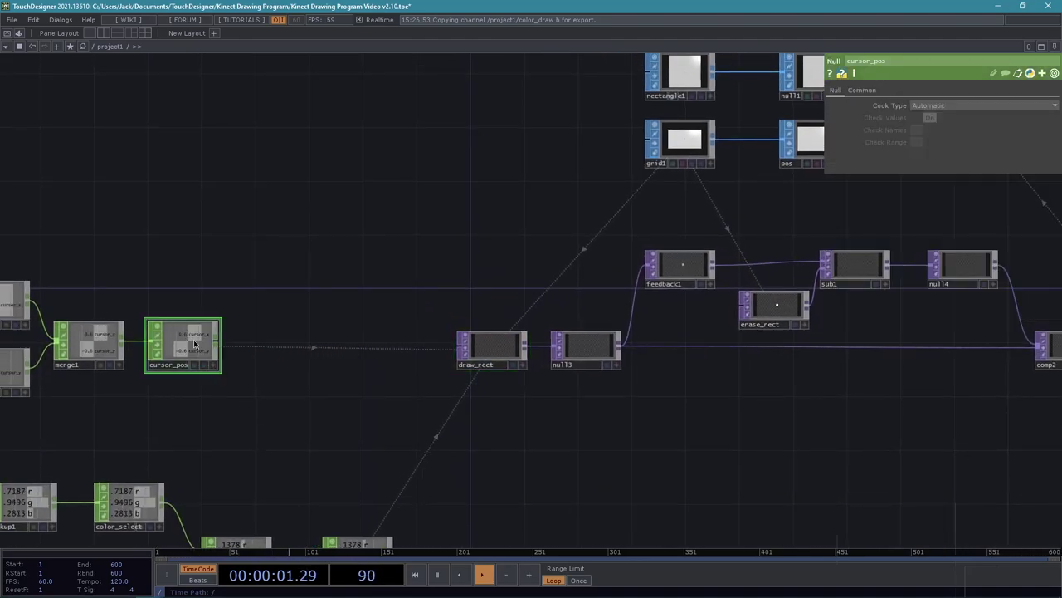
left_click(763, 310)
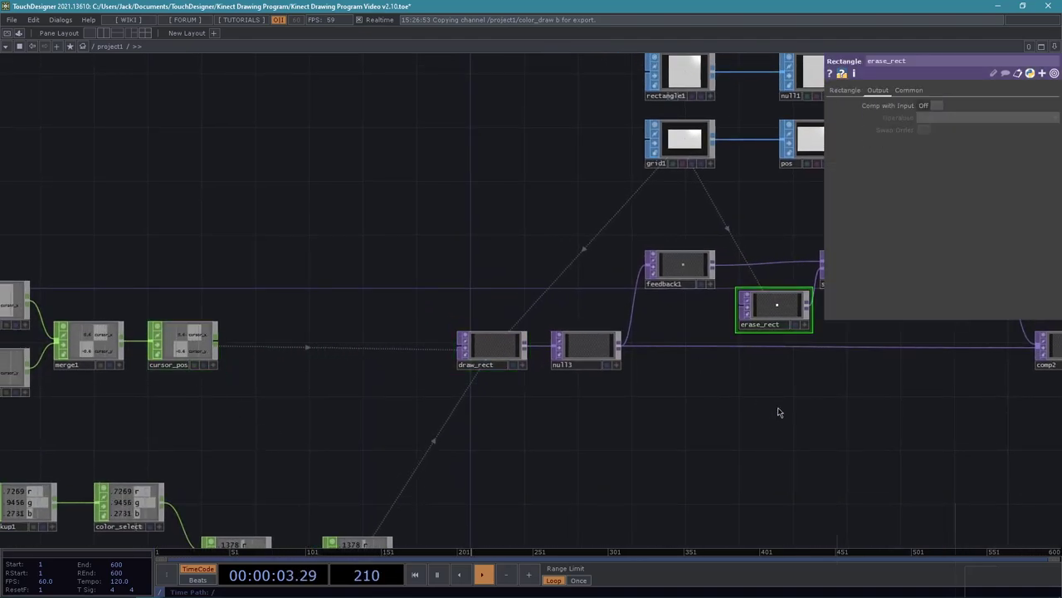
left_click_drag(777, 411, 689, 427)
mouse_move(483, 451)
left_mouse_down()
mouse_move(573, 455)
mouse_move(545, 462)
left_mouse_up()
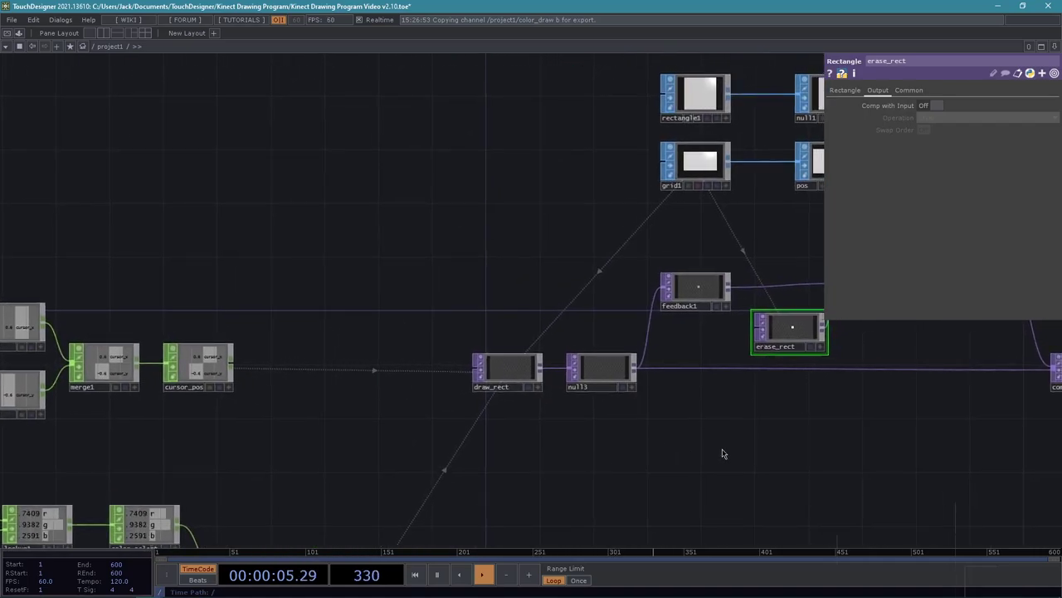
scroll(722, 451, "up", 5)
scroll(595, 246, "down", 5)
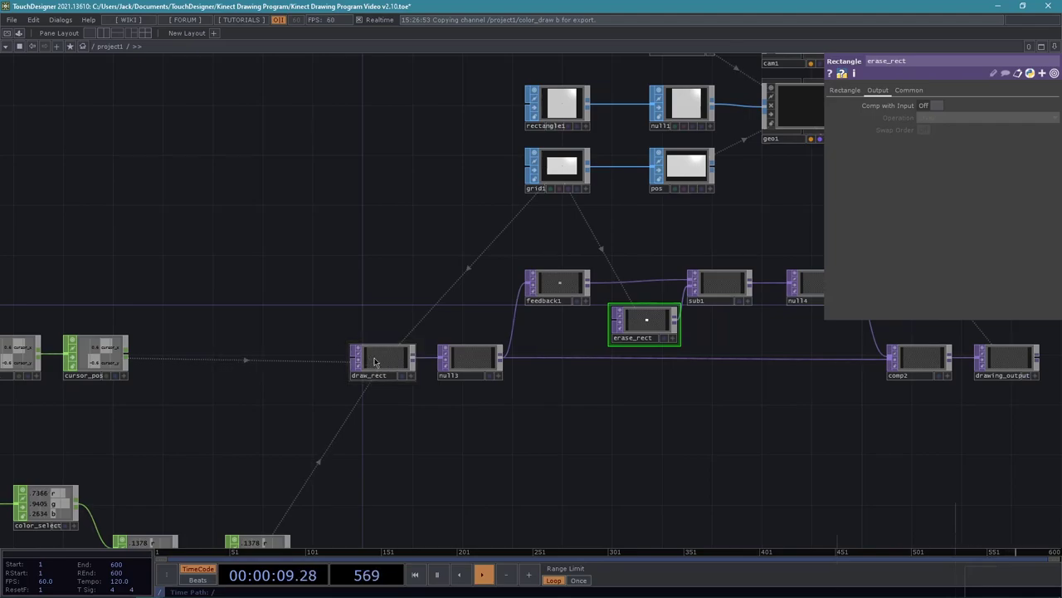
mouse_move(687, 433)
left_mouse_down()
mouse_move(636, 449)
mouse_move(599, 483)
left_mouse_up()
scroll(507, 490, "down", 2)
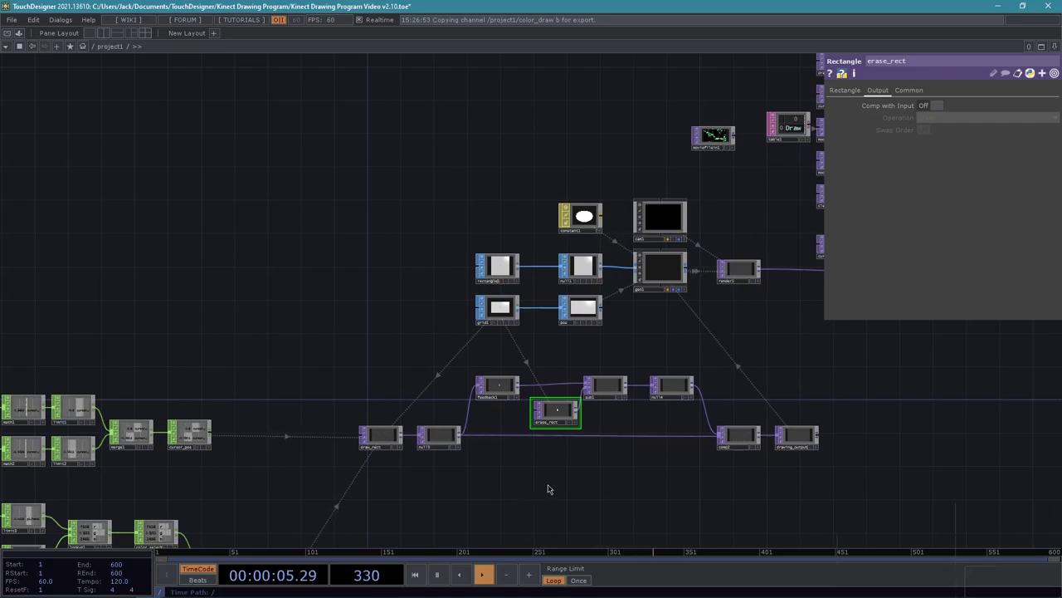
scroll(318, 409, "up", 3)
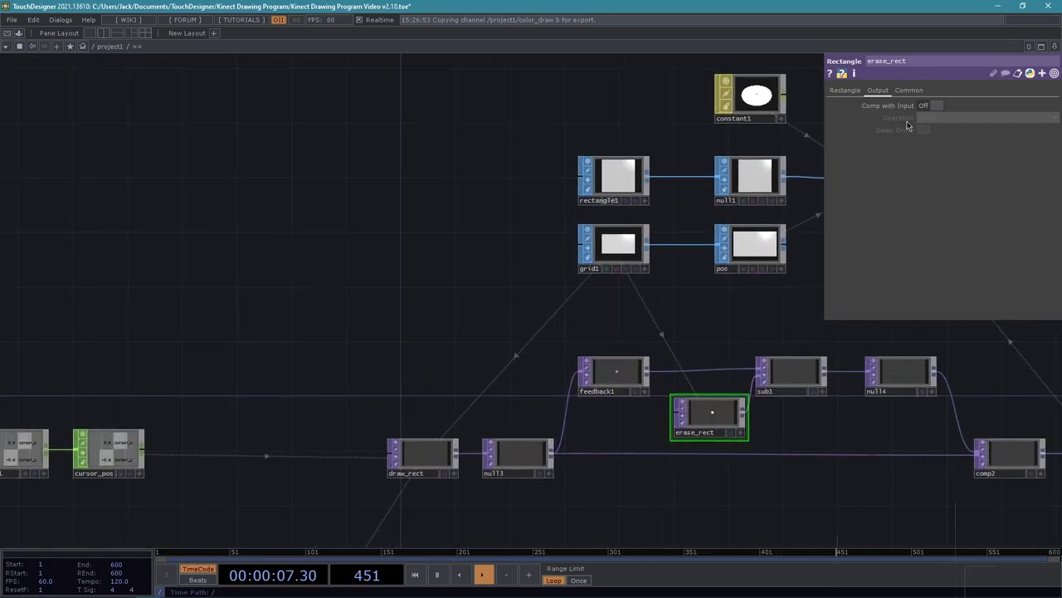
left_click(845, 91)
scroll(705, 482, "up", 4)
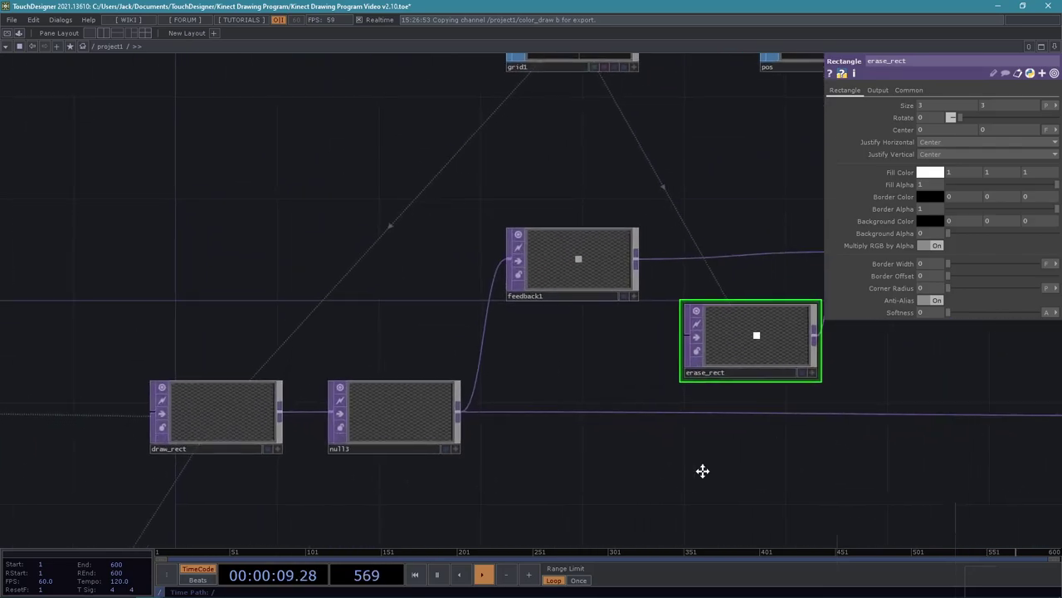
Link cursor_pos's cursor_x and cursor_y channels to the X and Y Center values of erase_rect
left_click_drag(631, 465, 913, 422)
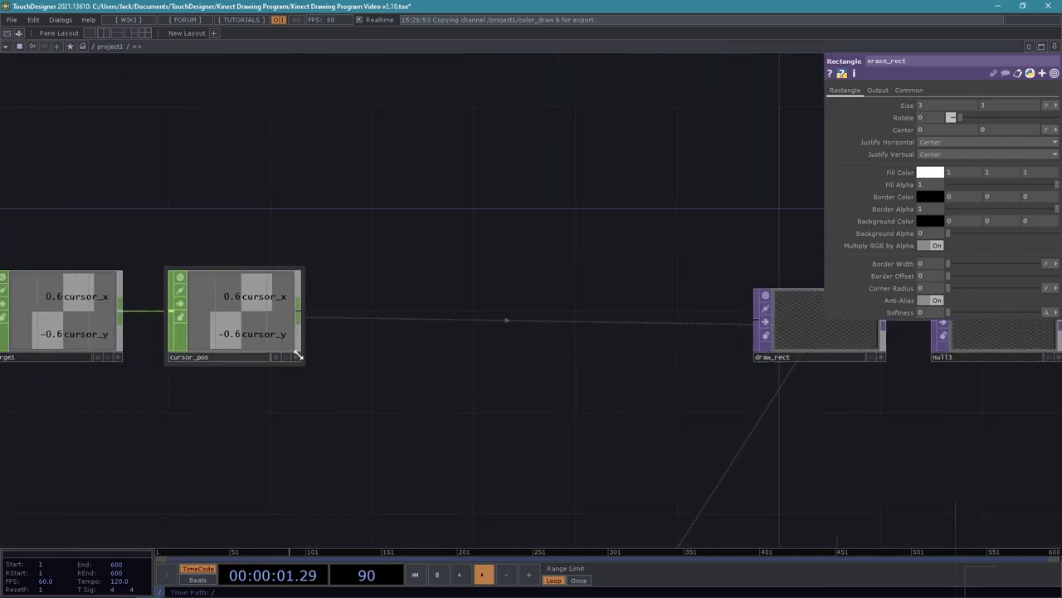
left_click(296, 356)
left_click_drag(249, 311, 917, 184)
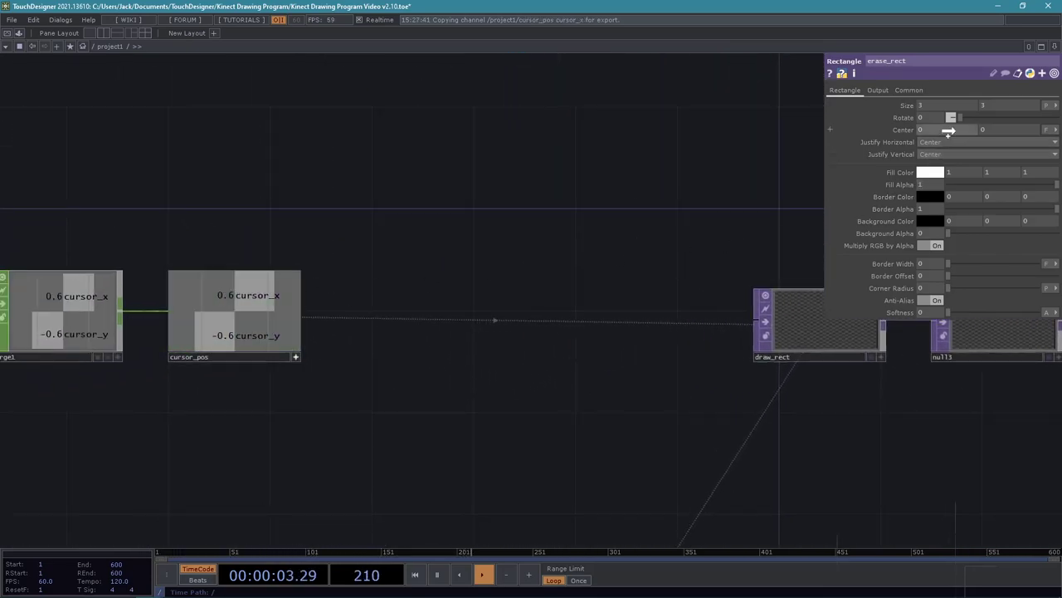
left_click_drag(948, 131, 944, 131)
left_click_drag(238, 332, 915, 169)
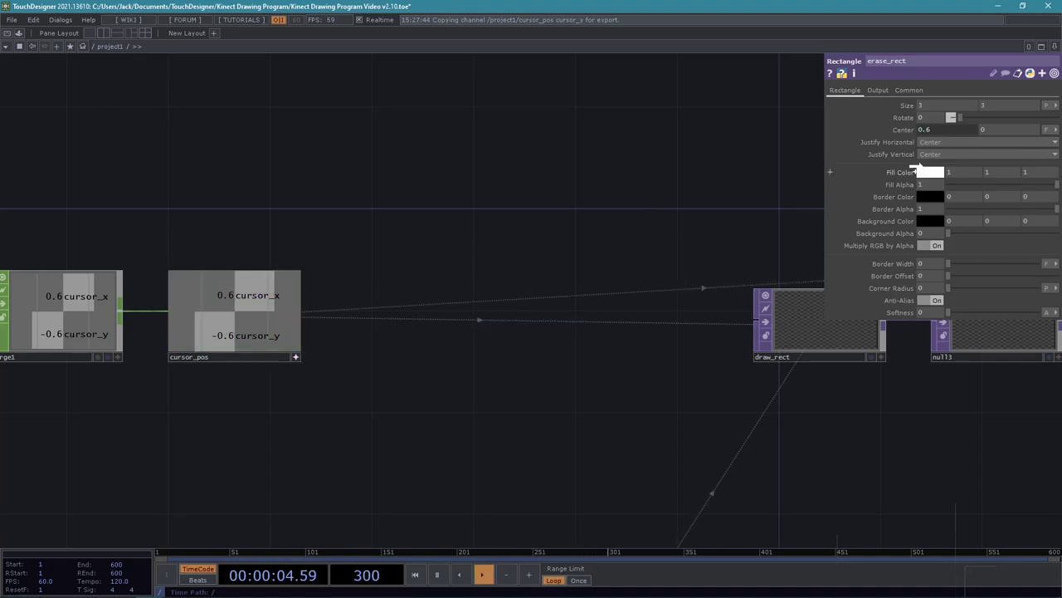
left_click_drag(1018, 132, 1018, 133)
left_click(1008, 134)
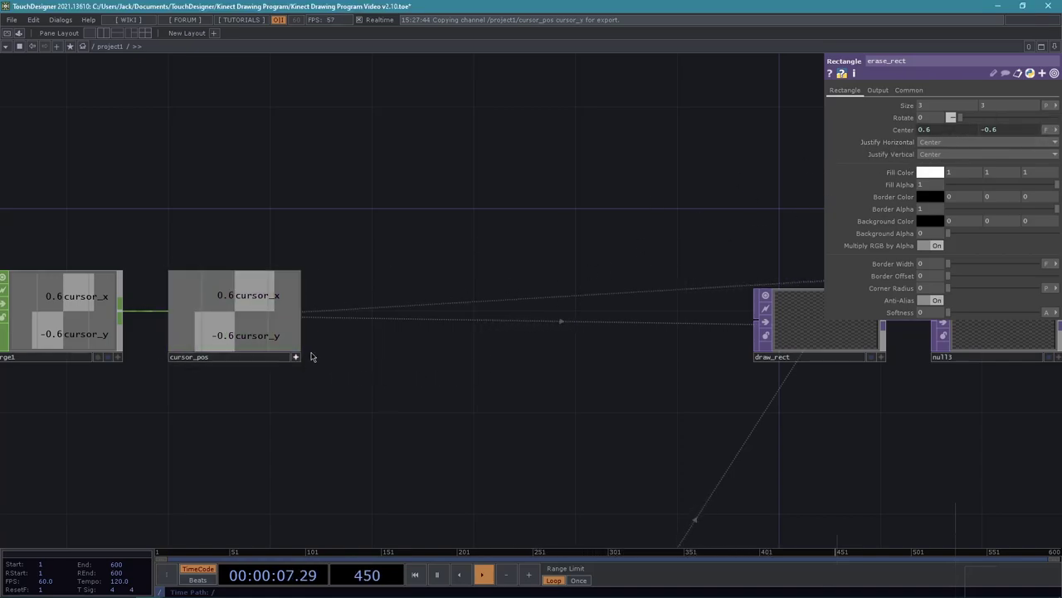
Link cursor_pos's cursor_x and cursor_y channels to the X and Y Center values of cursor_rect
scroll(486, 380, "down", 10)
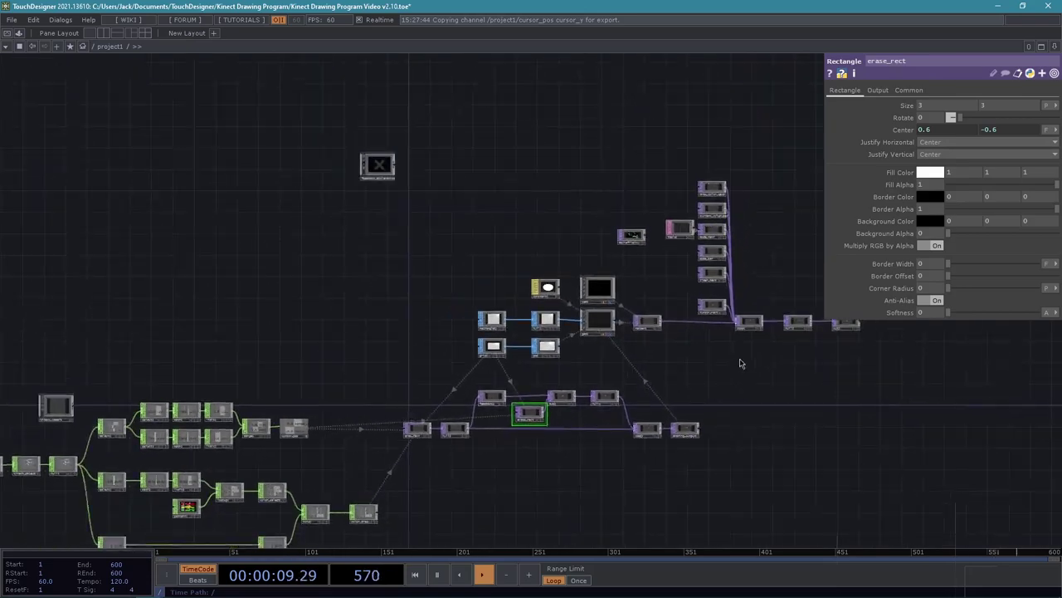
scroll(741, 363, "up", 8)
left_click(637, 172)
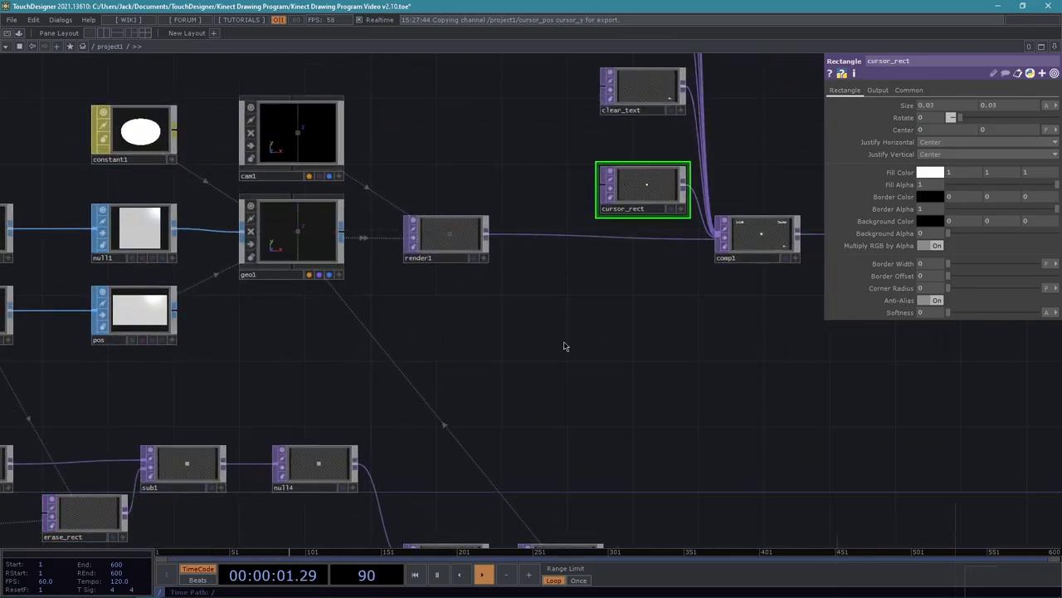
left_click_drag(514, 397, 945, 336)
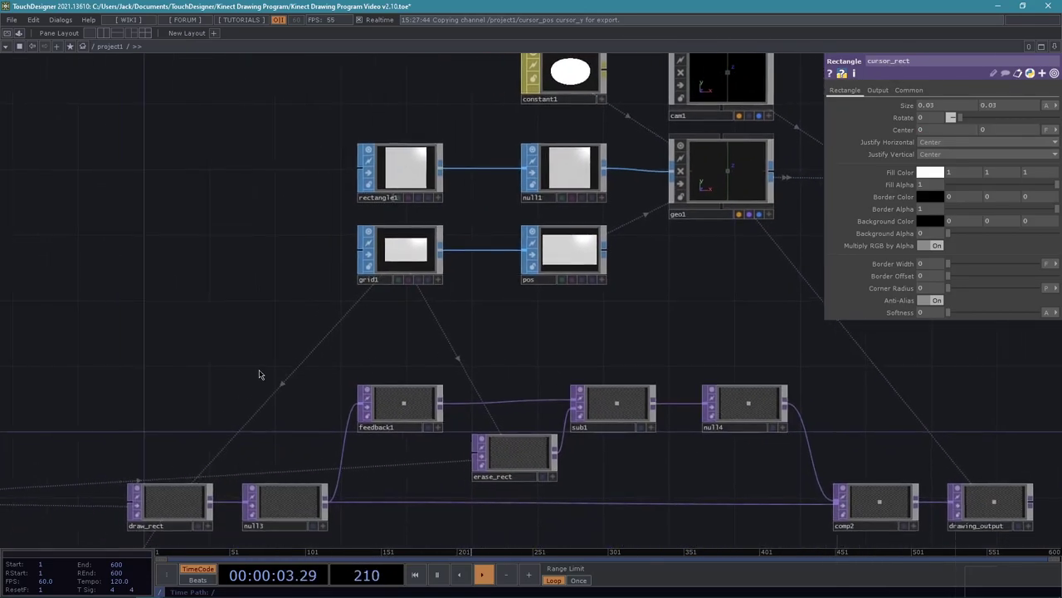
left_click_drag(259, 374, 702, 307)
left_click_drag(343, 393, 933, 212)
scroll(432, 421, "up", 2)
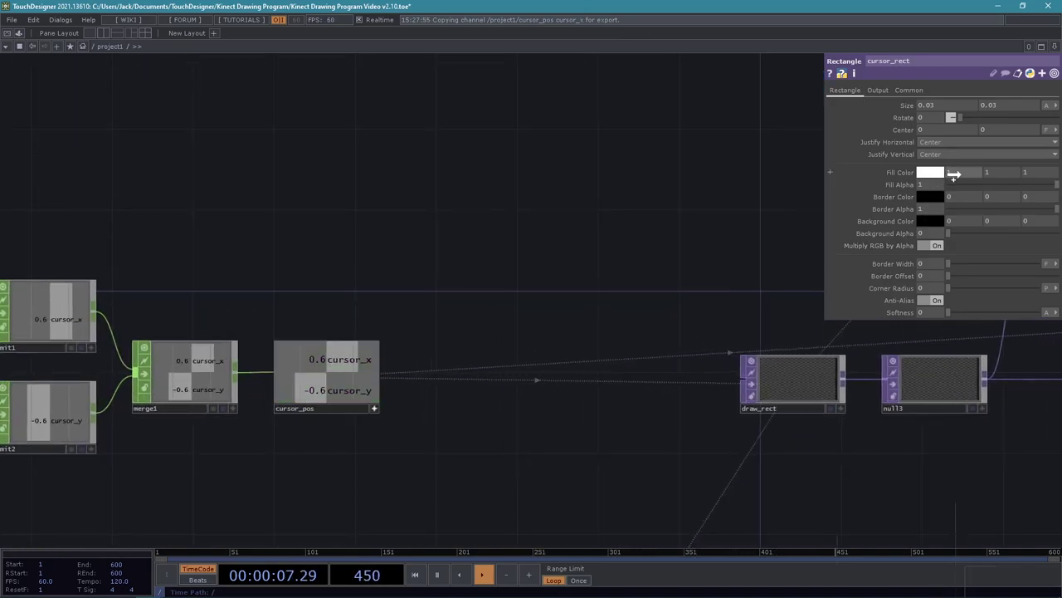
left_click_drag(954, 175, 945, 131)
left_click(948, 132)
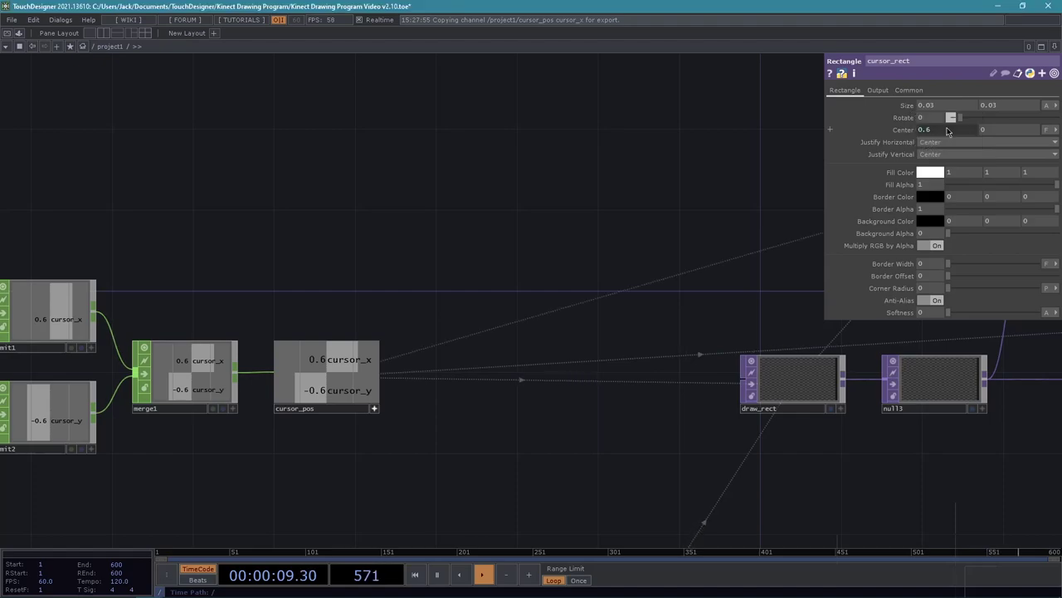
left_click_drag(454, 380, 1020, 130)
left_click(1026, 137)
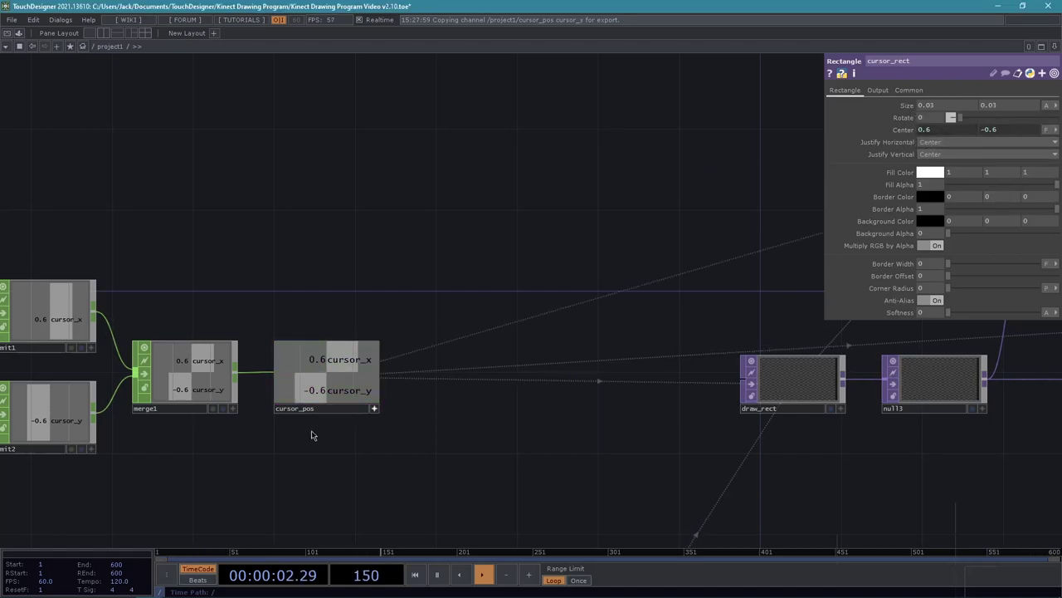
left_click(374, 408)
Make the color_draw viewer active and bring up the parameters of the draw_color_text node
scroll(428, 465, "down", 4)
scroll(536, 387, "up", 5)
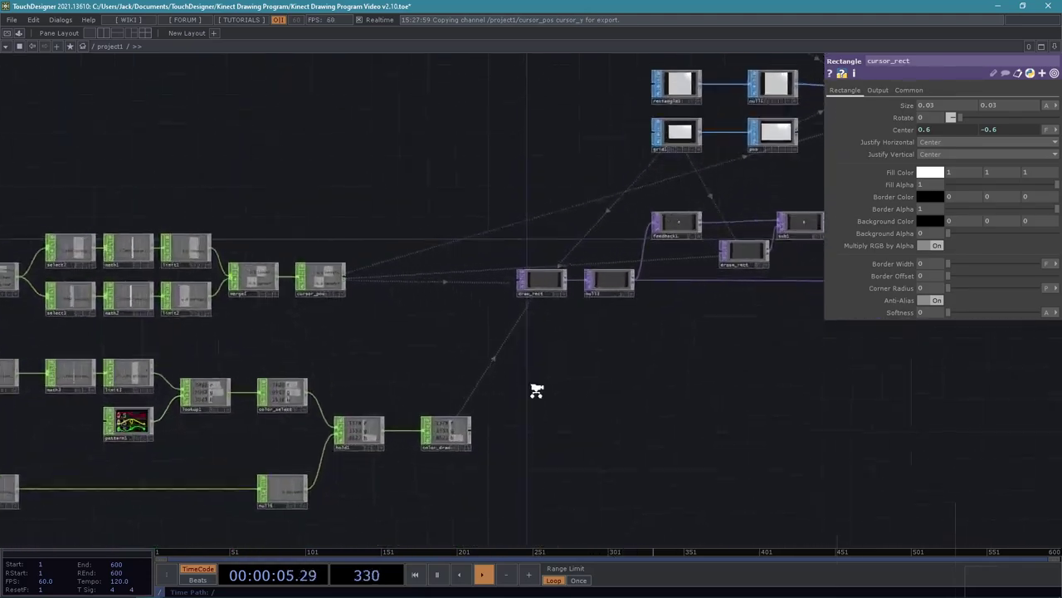
left_click(456, 465)
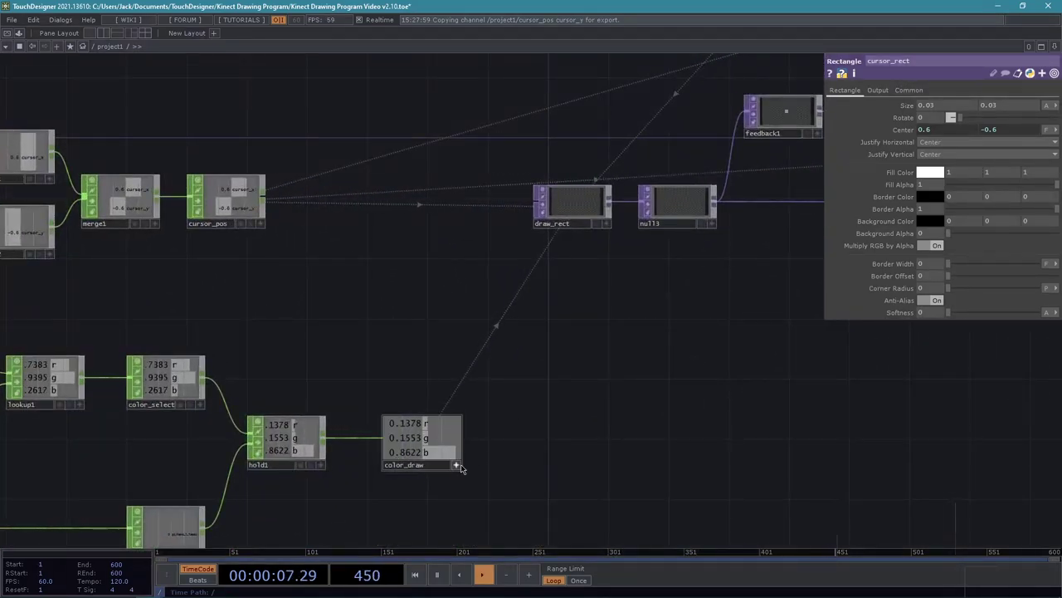
middle_click_drag(593, 423, 544, 431)
left_click_drag(545, 432, 342, 483)
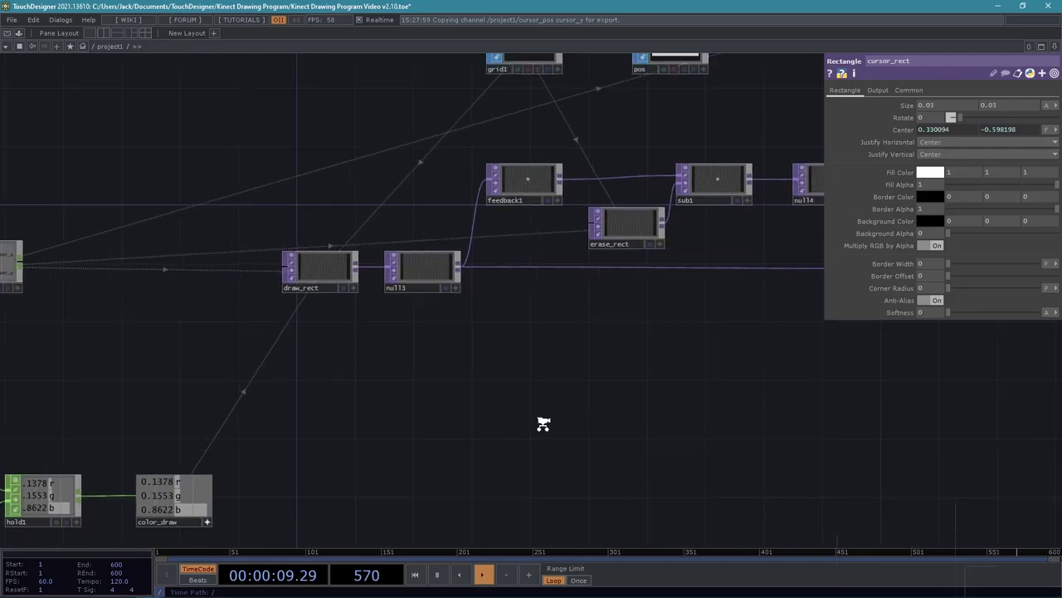
scroll(545, 426, "down", 4)
left_click_drag(545, 429, 322, 500)
left_click_drag(594, 399, 547, 453)
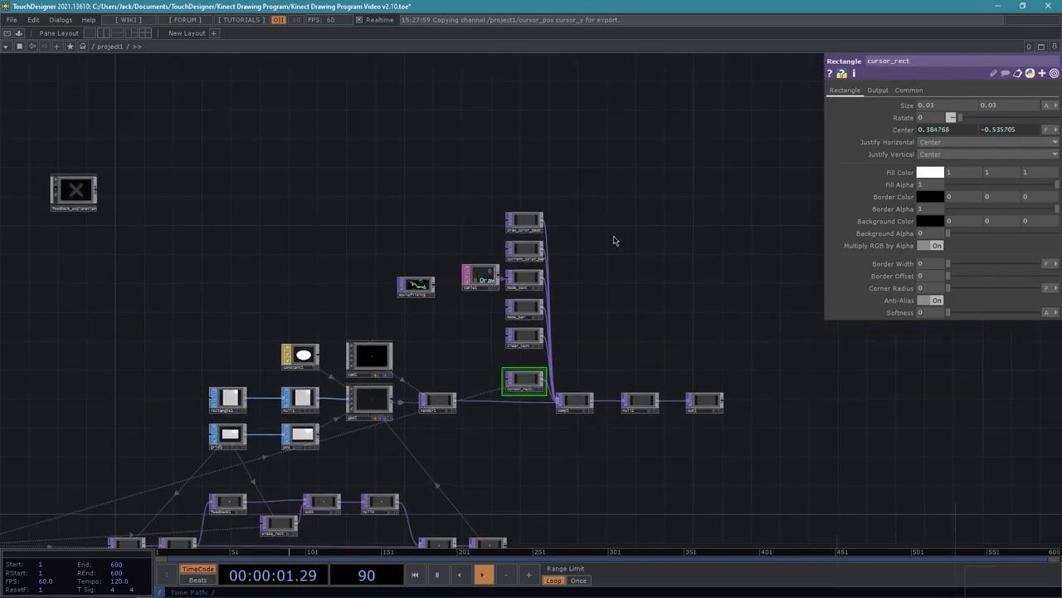
scroll(690, 202, "up", 5)
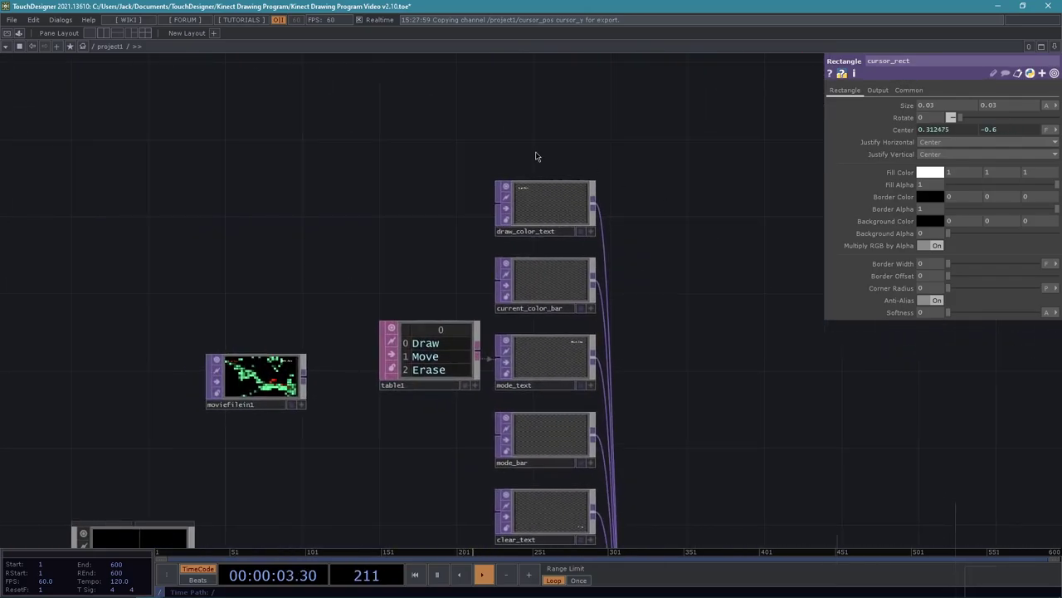
left_click(551, 212)
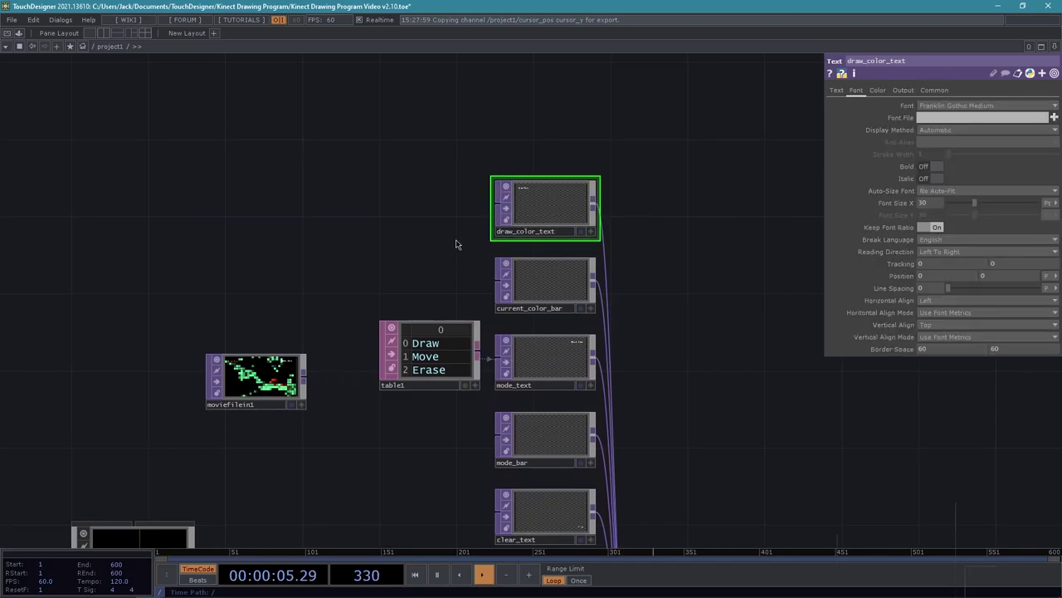
Link color_draw's r, g and b channels to the Font Color values of draw_color_text as CHOP references
scroll(403, 255, "down", 4)
left_click_drag(467, 294, 701, 66)
left_click_drag(374, 430, 503, 326)
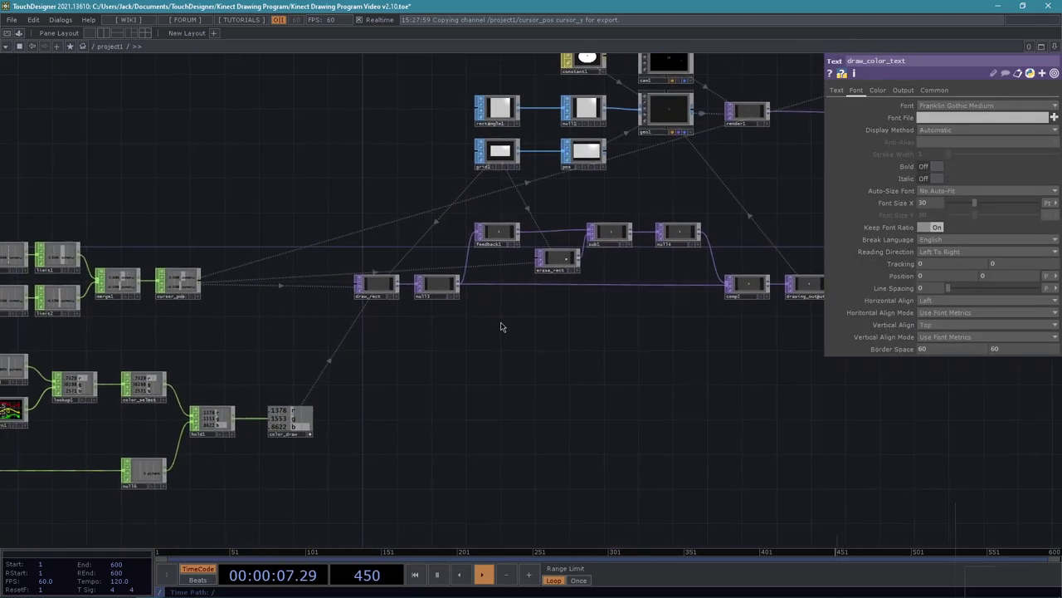
scroll(383, 396, "up", 3)
left_click_drag(384, 396, 436, 356)
scroll(441, 409, "up", 2)
left_click_drag(441, 409, 663, 427)
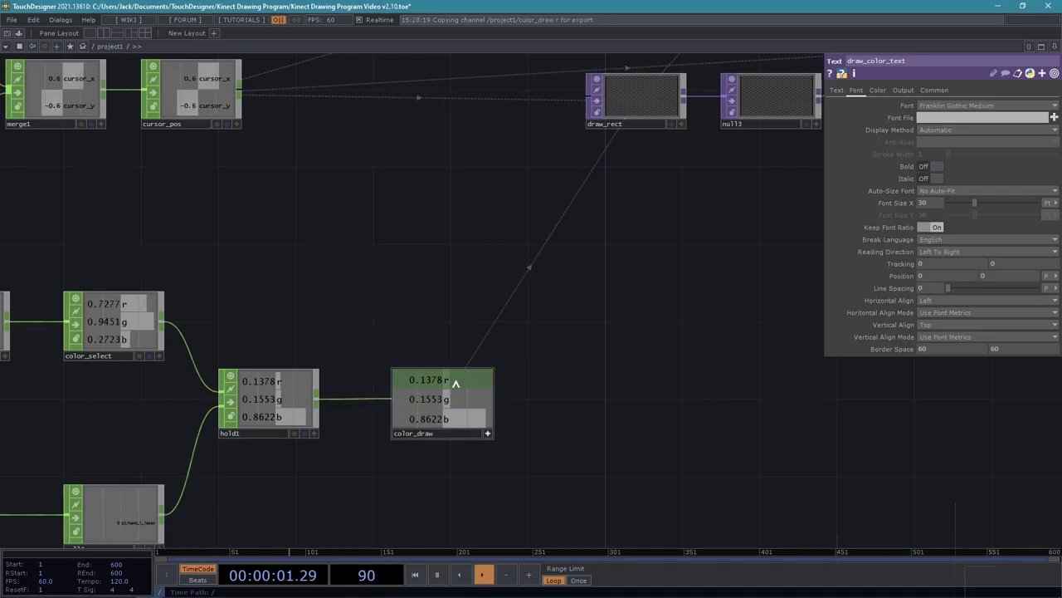
left_click(878, 90)
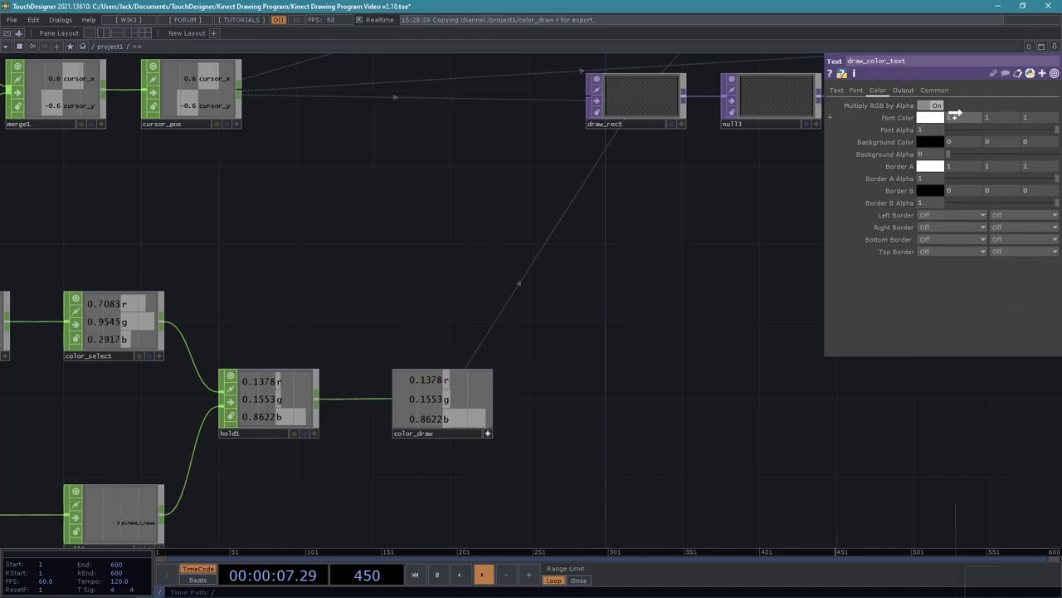
left_click_drag(960, 118, 989, 118)
left_click(962, 111)
left_click(990, 111)
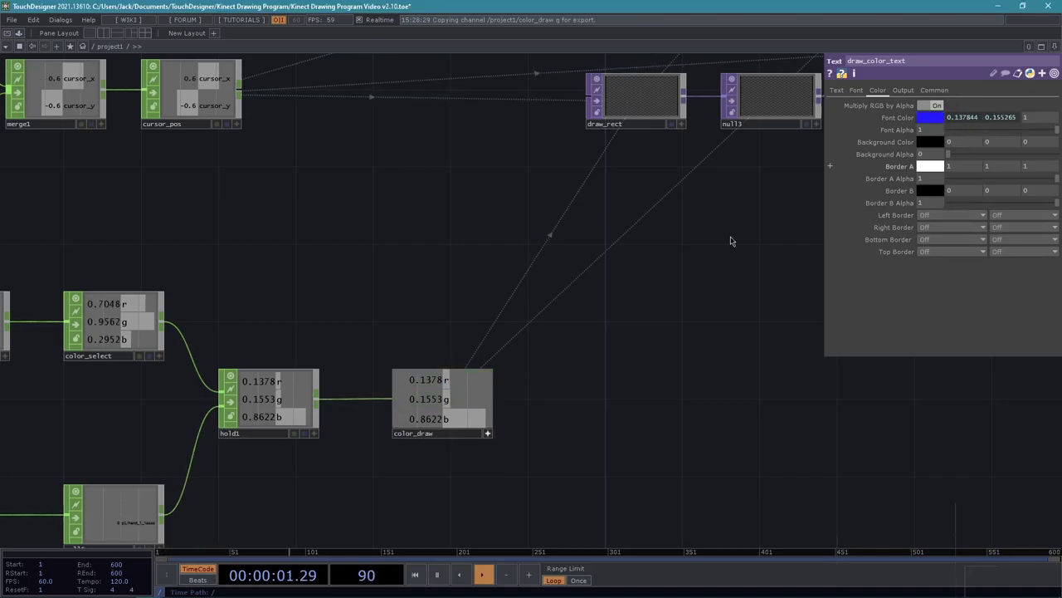
left_click_drag(439, 419, 916, 176)
left_click_drag(1032, 116, 1031, 117)
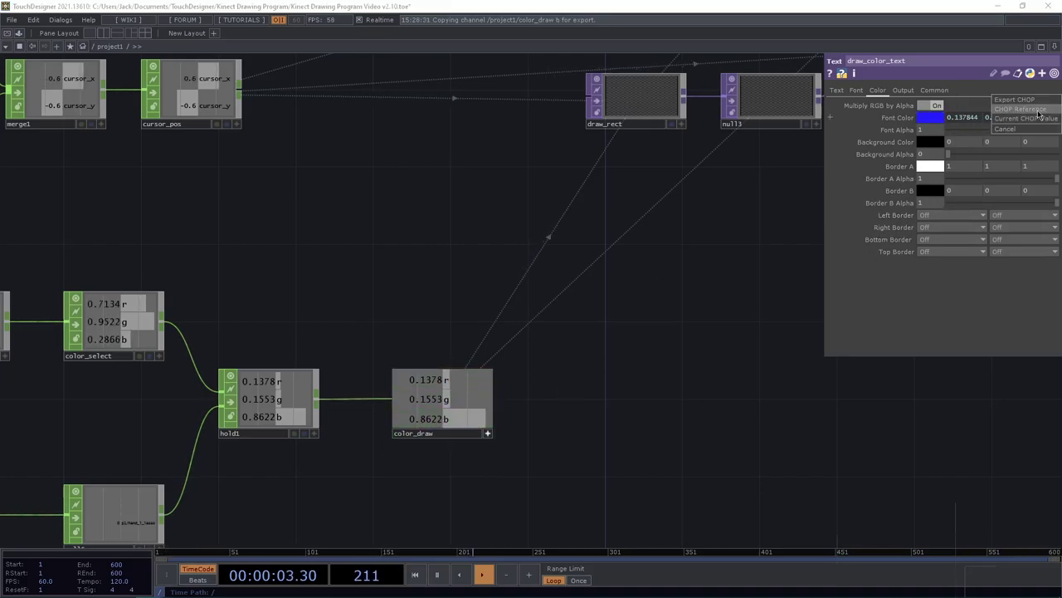
left_click(1029, 111)
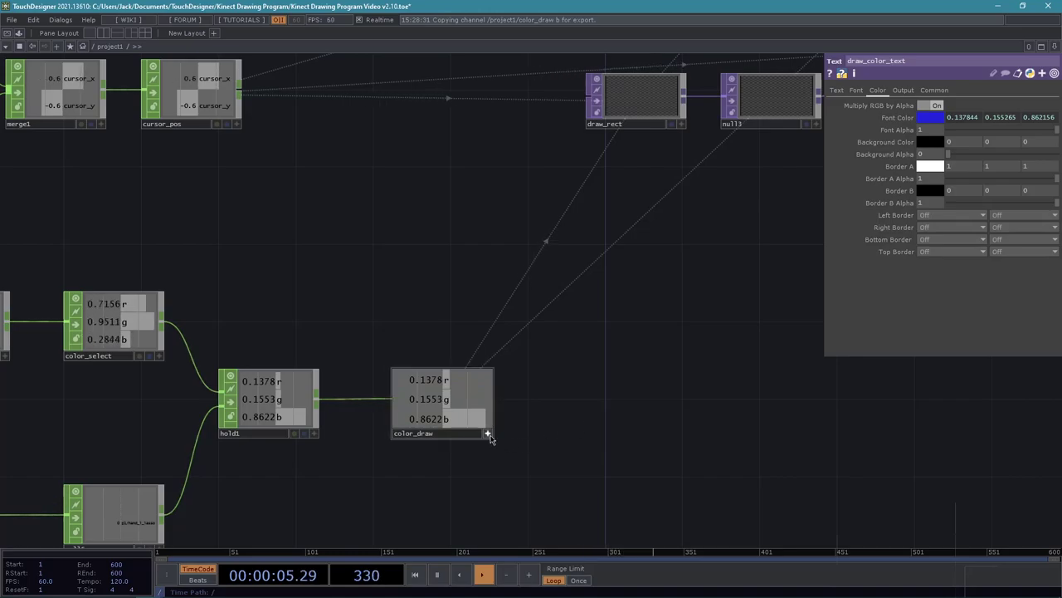
Bring up the rectangle parameters of the current_color_bar node
scroll(489, 439, "down", 5)
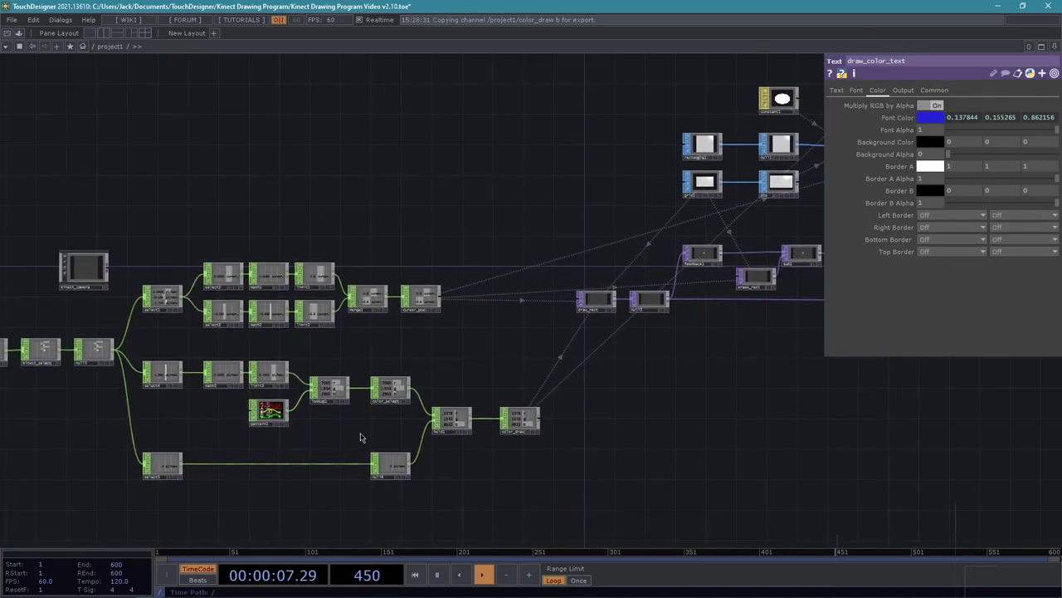
scroll(360, 438, "up", 5)
middle_click_drag(402, 420, 212, 469)
left_click_drag(464, 384, 223, 486)
left_click_drag(701, 424, 300, 524)
left_click_drag(691, 334, 602, 467)
scroll(517, 303, "up", 5)
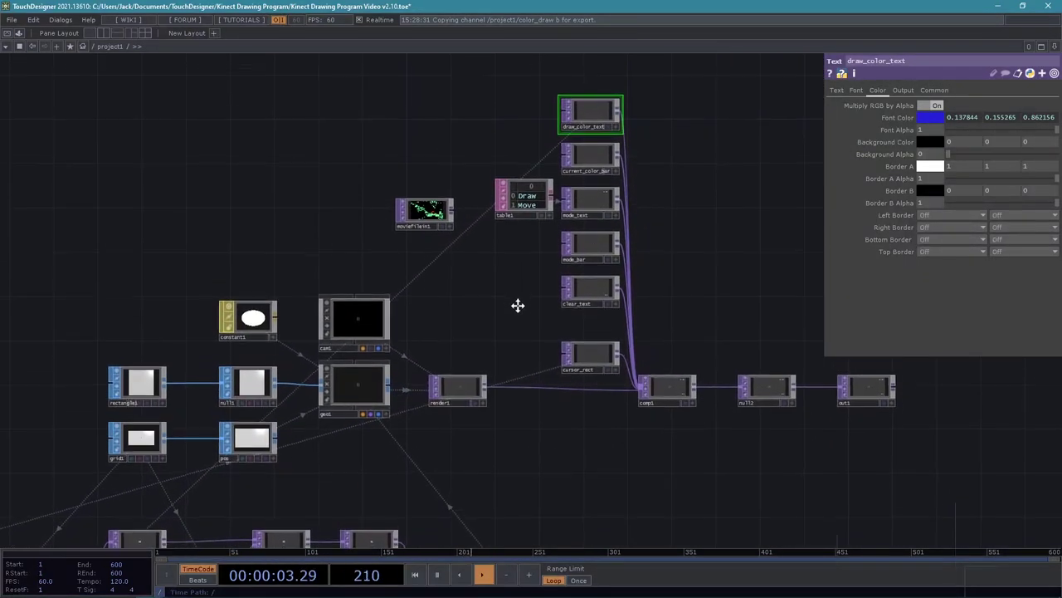
left_click(586, 210)
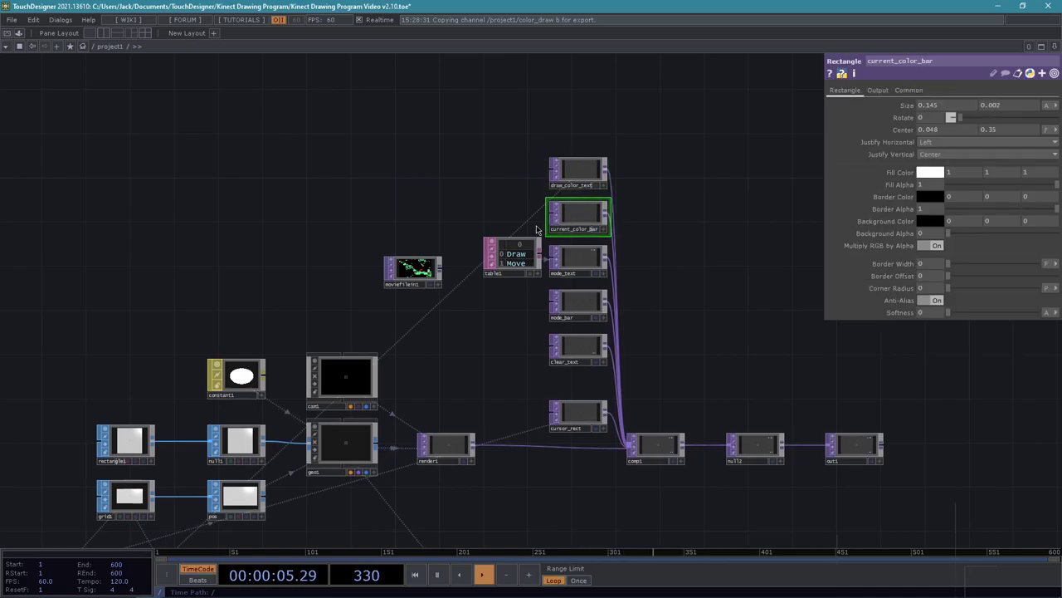
Make the color_select viewer active, then return to the rectangle parameters of current_color_bar
scroll(593, 204, "up", 3)
left_click_drag(591, 498, 758, 270)
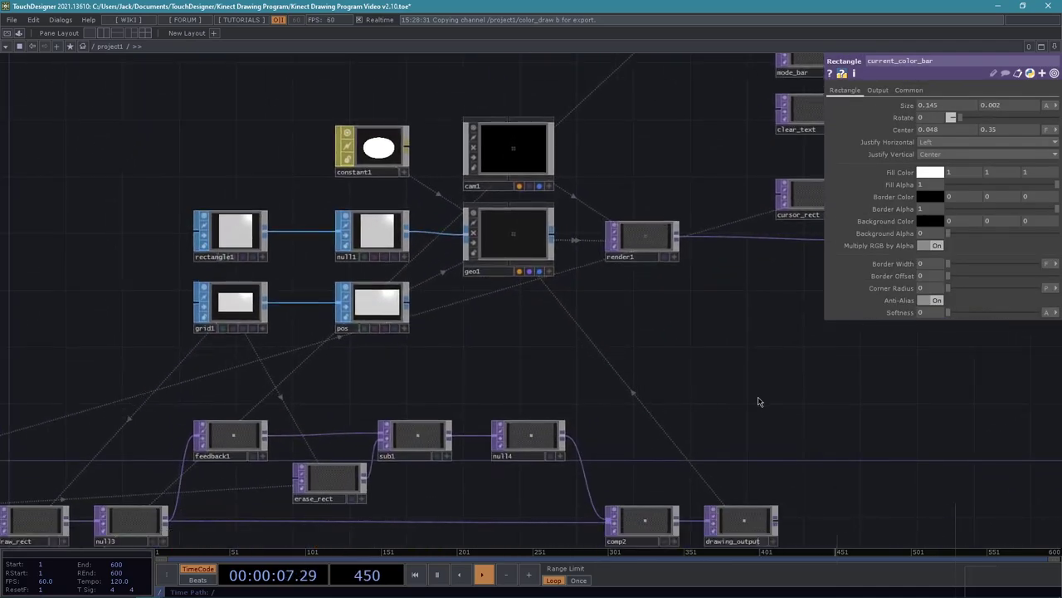
scroll(756, 399, "down", 5)
scroll(441, 454, "up", 8)
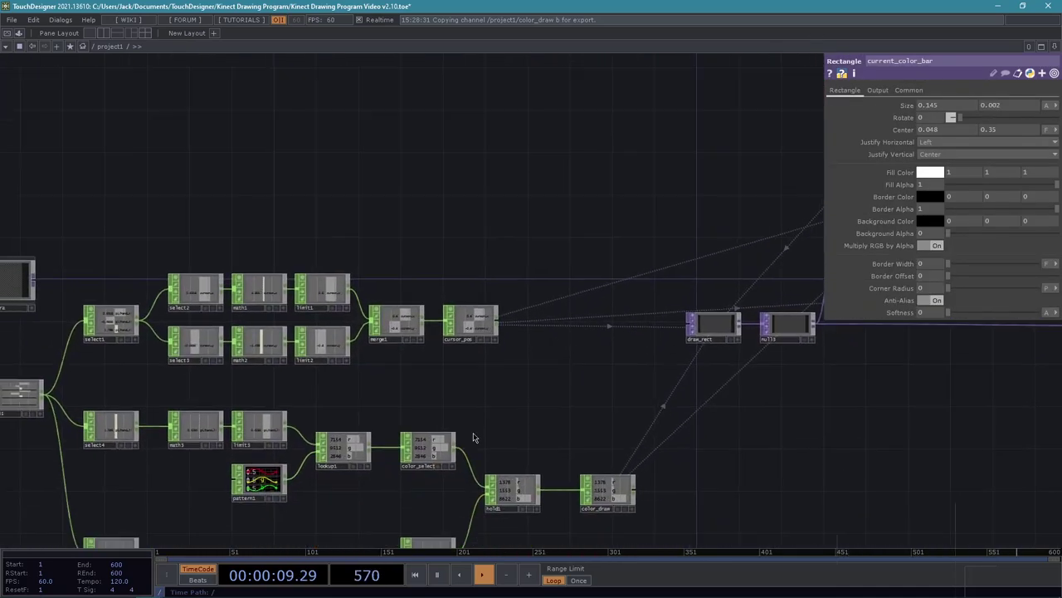
left_click(476, 384)
scroll(797, 254, "down", 4)
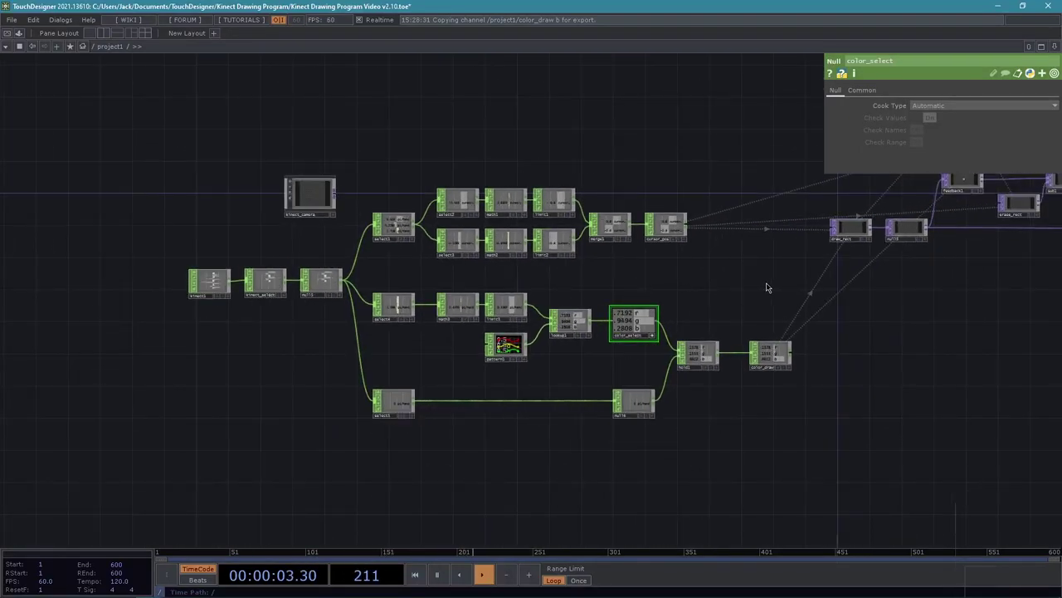
left_click_drag(766, 287, 45, 596)
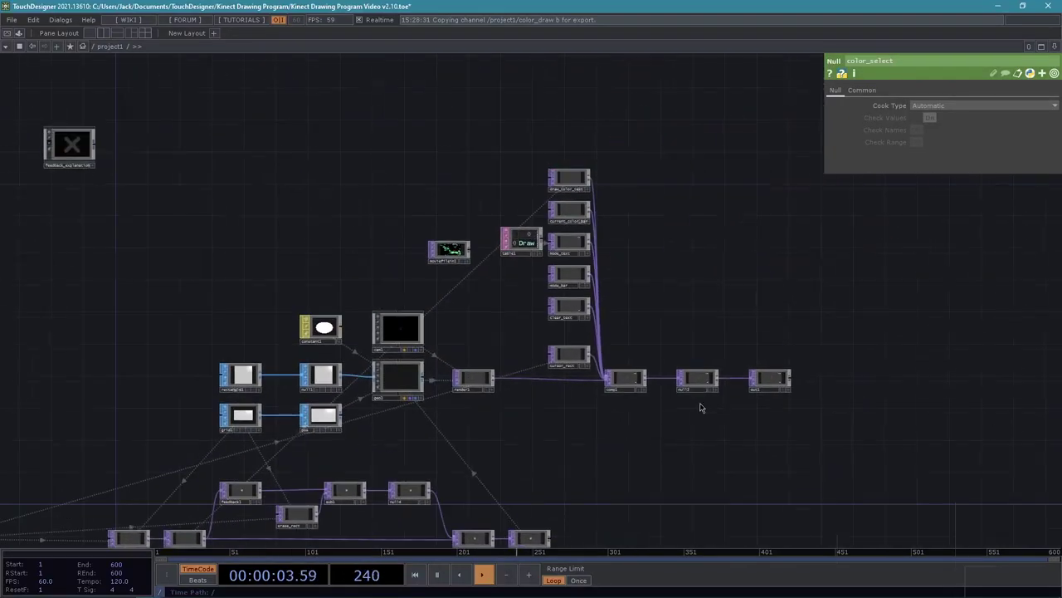
left_click(574, 214)
Link color_select's r, g and b channels to the Fill Color values of current_color_bar as CHOP references
left_click_drag(547, 401, 826, 290)
left_click_drag(267, 505, 416, 378)
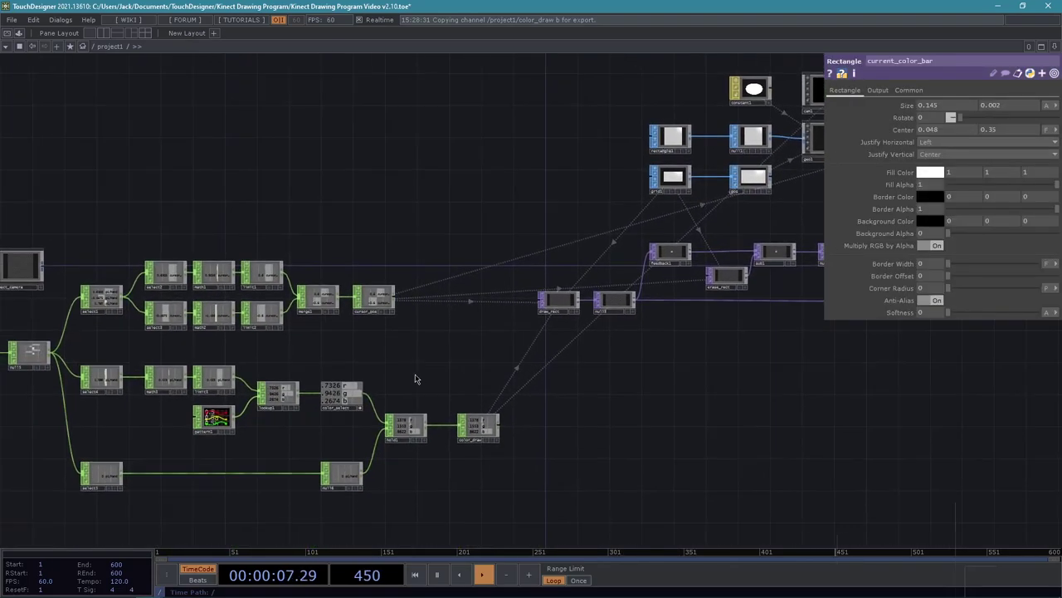
scroll(416, 379, "up", 5)
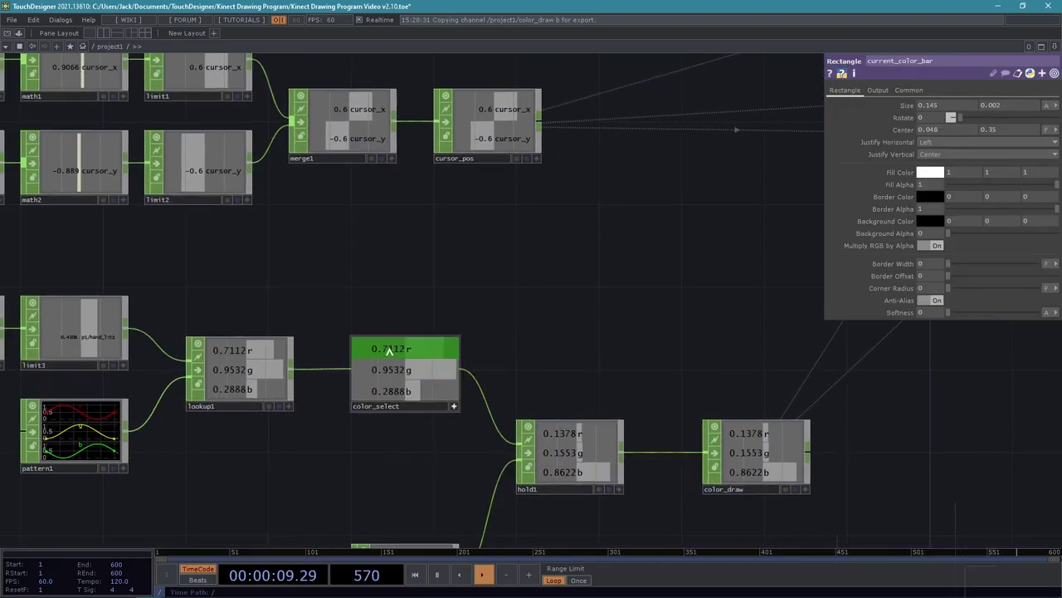
left_click_drag(389, 350, 959, 171)
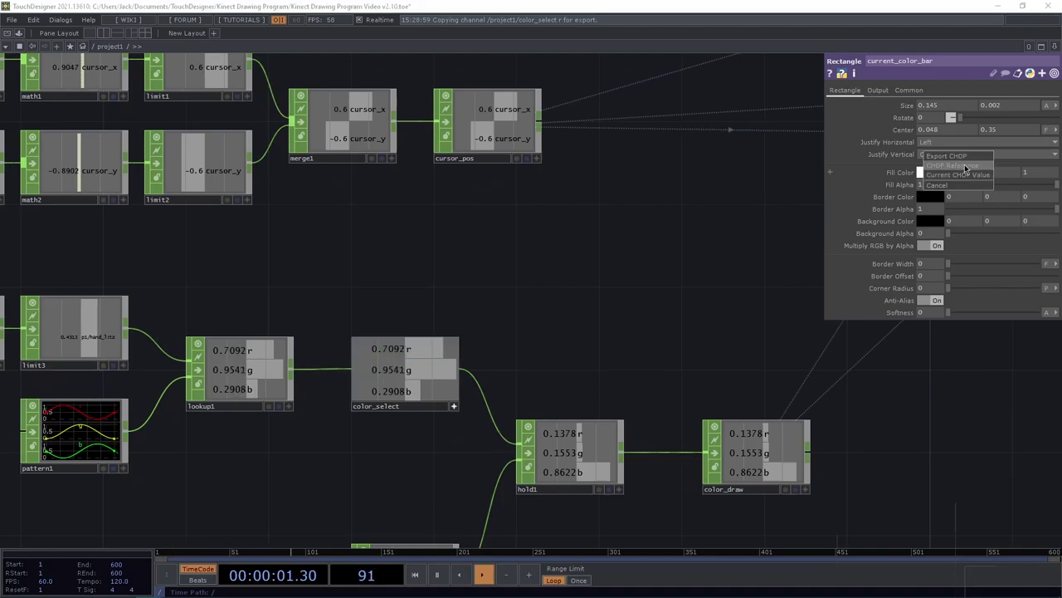
left_click(965, 168)
left_click_drag(419, 375, 1011, 173)
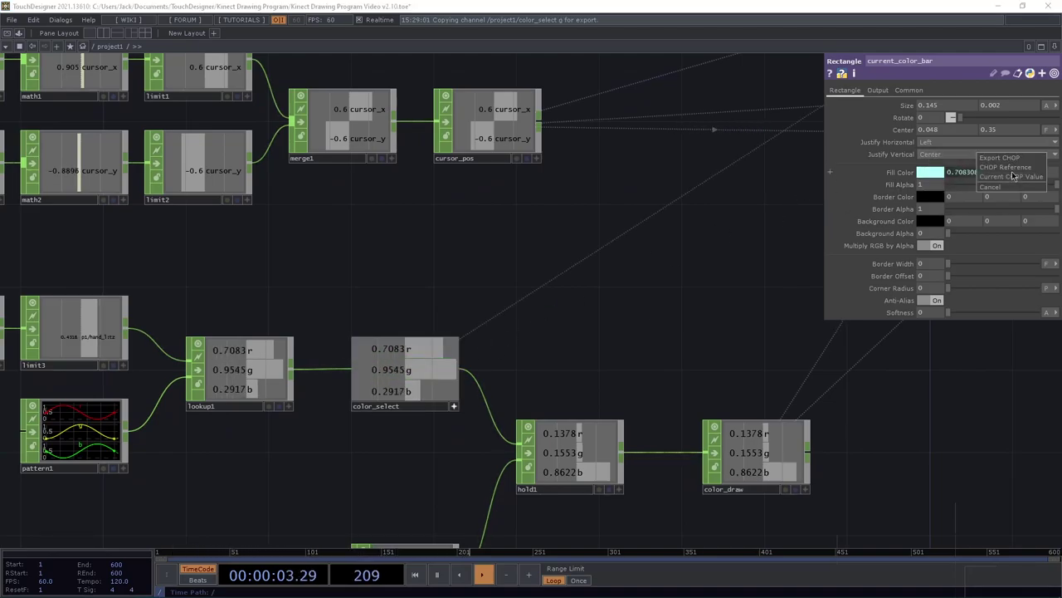
left_click(1007, 169)
left_click_drag(383, 393, 857, 239)
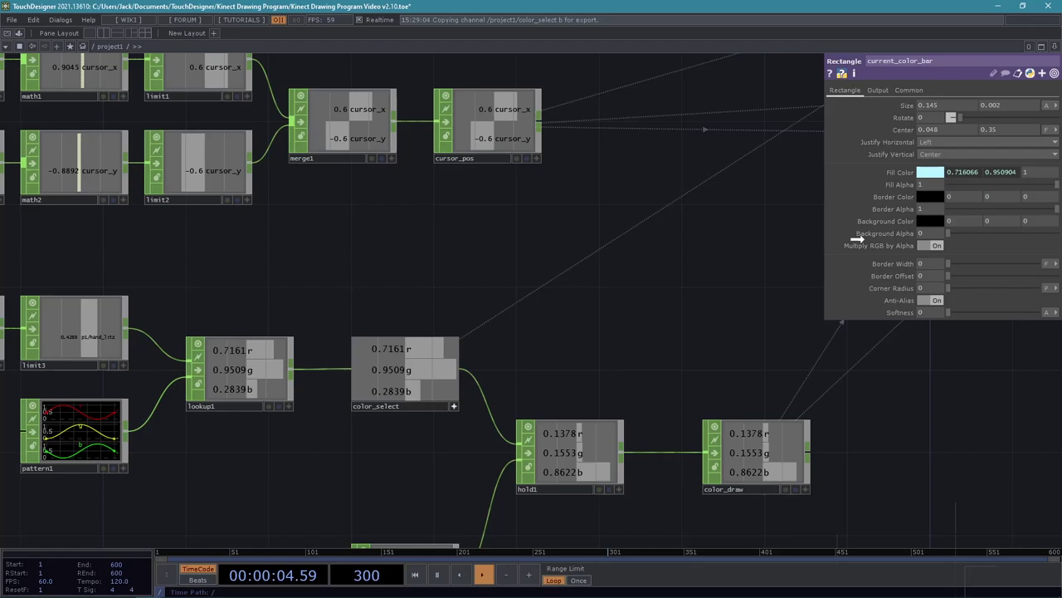
left_click_drag(1023, 172, 1036, 171)
left_click(1035, 167)
Check the rectangle parameters of the erase_rect node, including its Center and Fill Color
left_click_drag(639, 439, 129, 457)
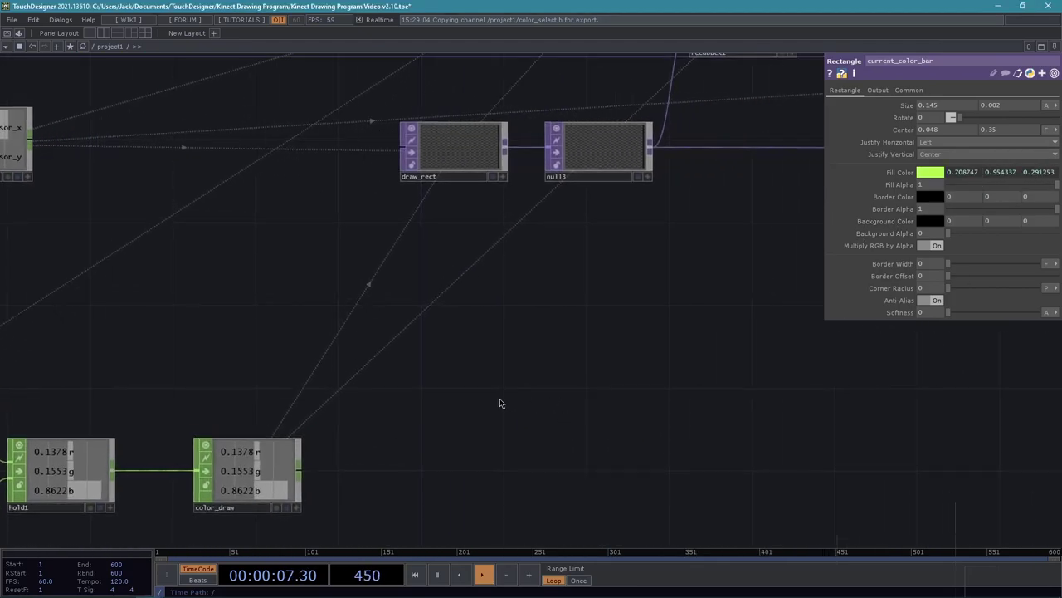
scroll(363, 379, "left", 8)
scroll(531, 307, "right", 3)
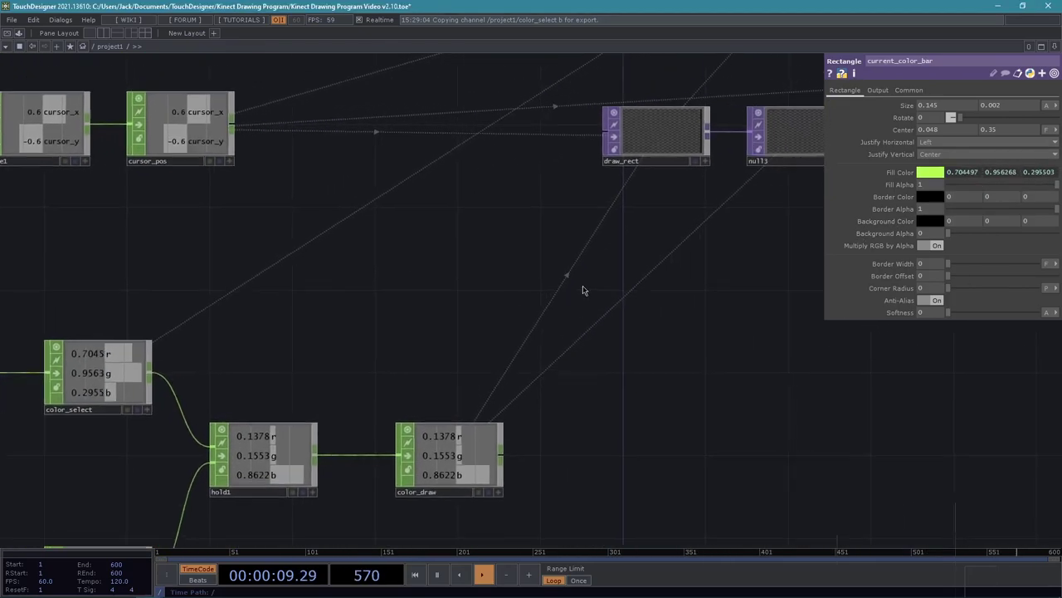
middle_click_drag(583, 290, 671, 361)
left_click_drag(683, 313, 379, 420)
middle_click_drag(379, 420, 572, 338)
left_click_drag(593, 328, 467, 430)
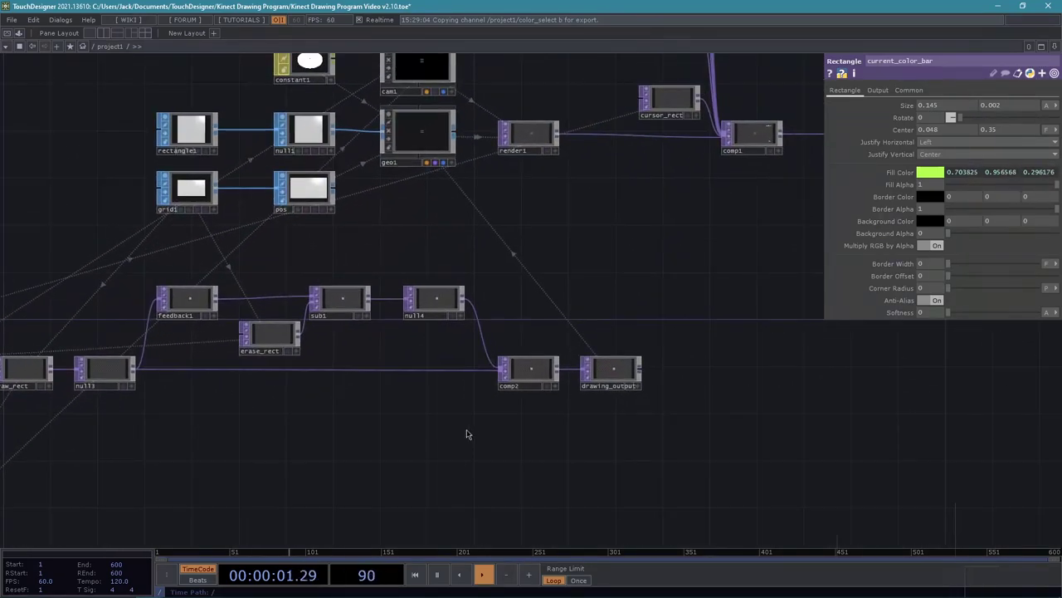
left_click(270, 339)
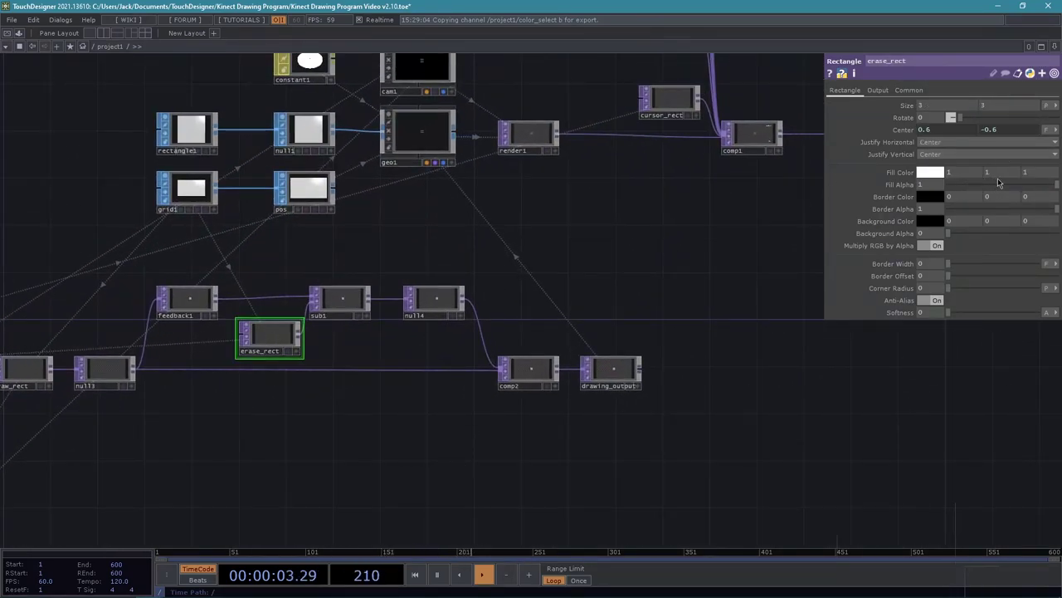
Display the out1 image as the background of the network
left_click_drag(765, 171, 654, 231)
left_click_drag(675, 296, 463, 393)
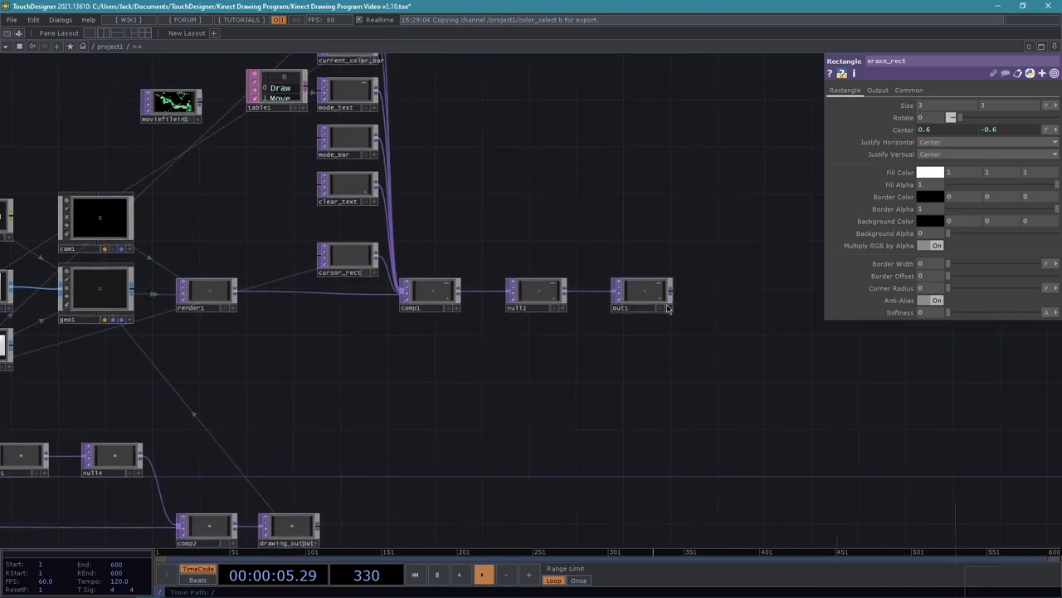
left_click(662, 309)
scroll(564, 362, "right", 3)
scroll(564, 363, "down", 1)
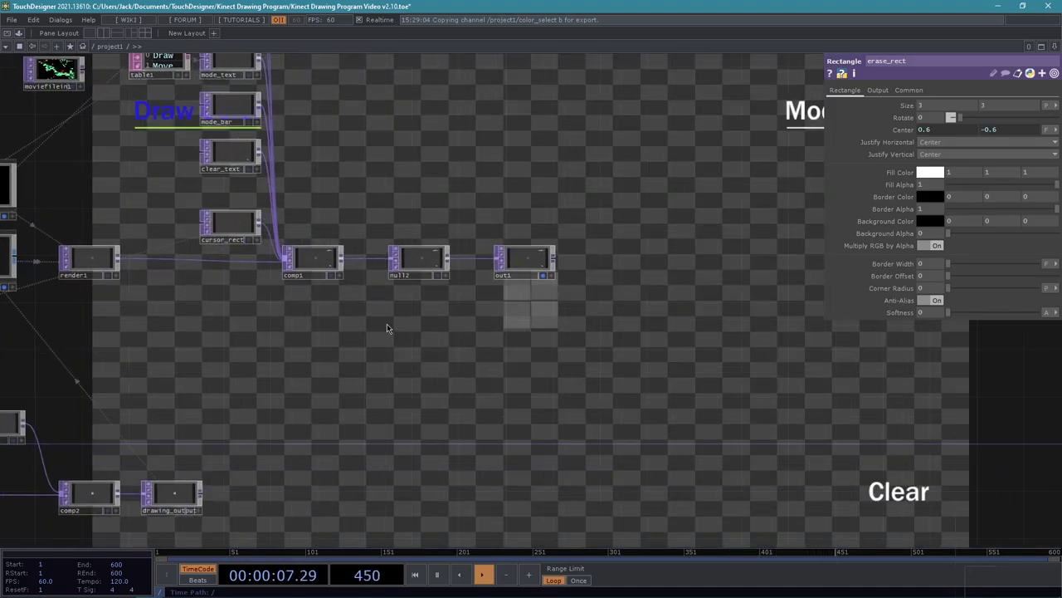
left_click_drag(476, 363, 432, 382)
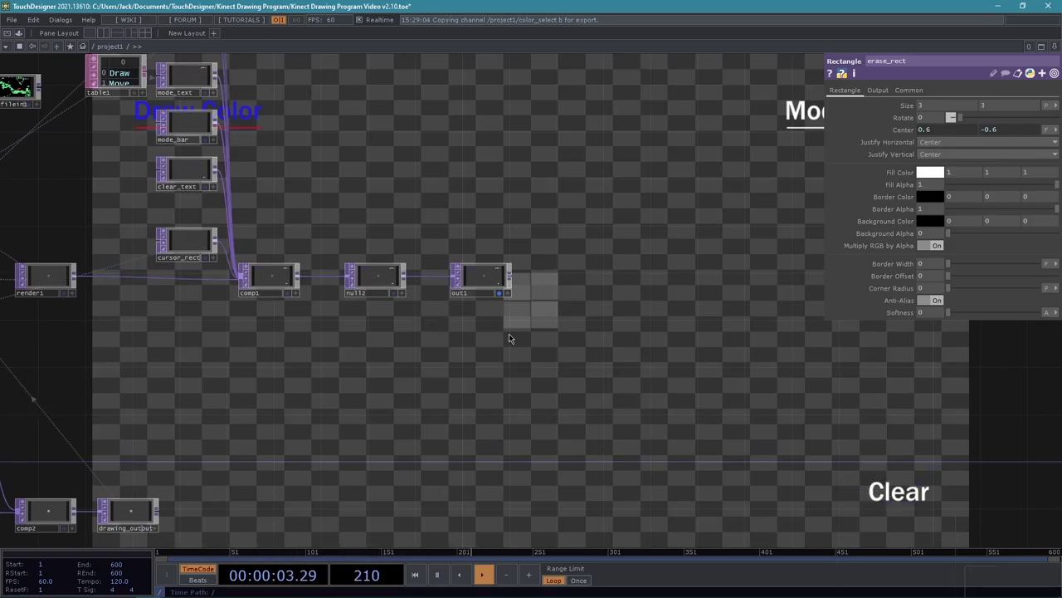
Hide the node parameters and clear the view to check the Draw Color text and bar in the output
key("p")
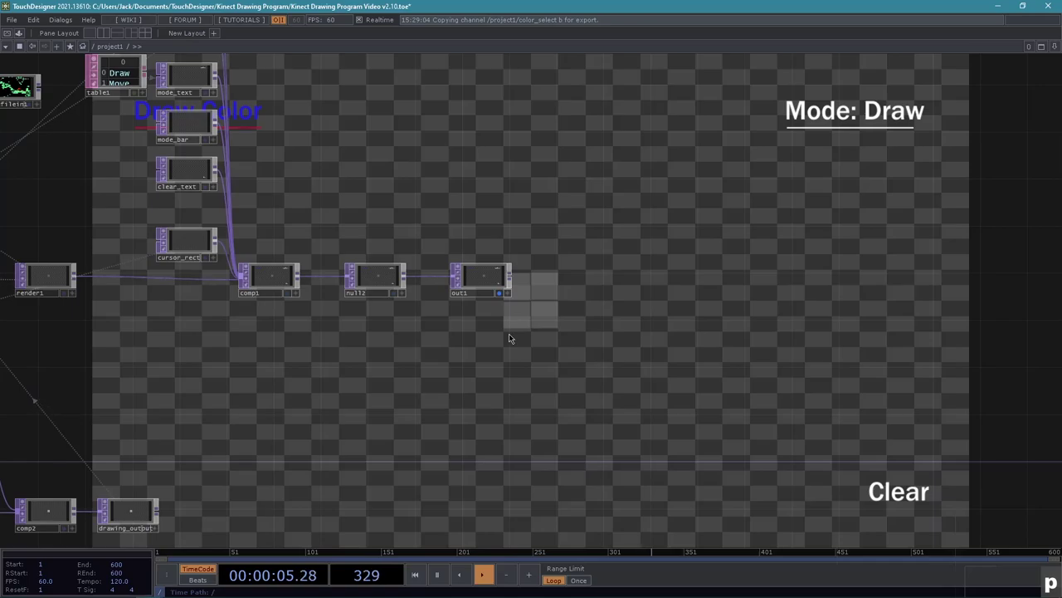
mouse_move(201, 381)
left_mouse_down()
mouse_move(1, 395)
mouse_move(75, 414)
left_mouse_up()
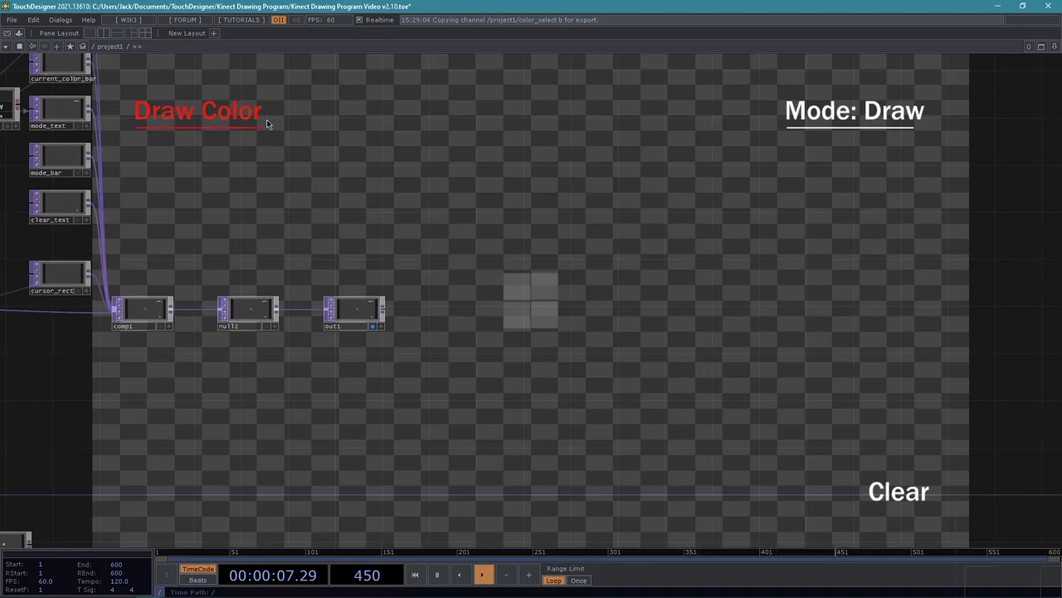
scroll(228, 134, "down", 2)
left_click_drag(337, 173, 316, 188)
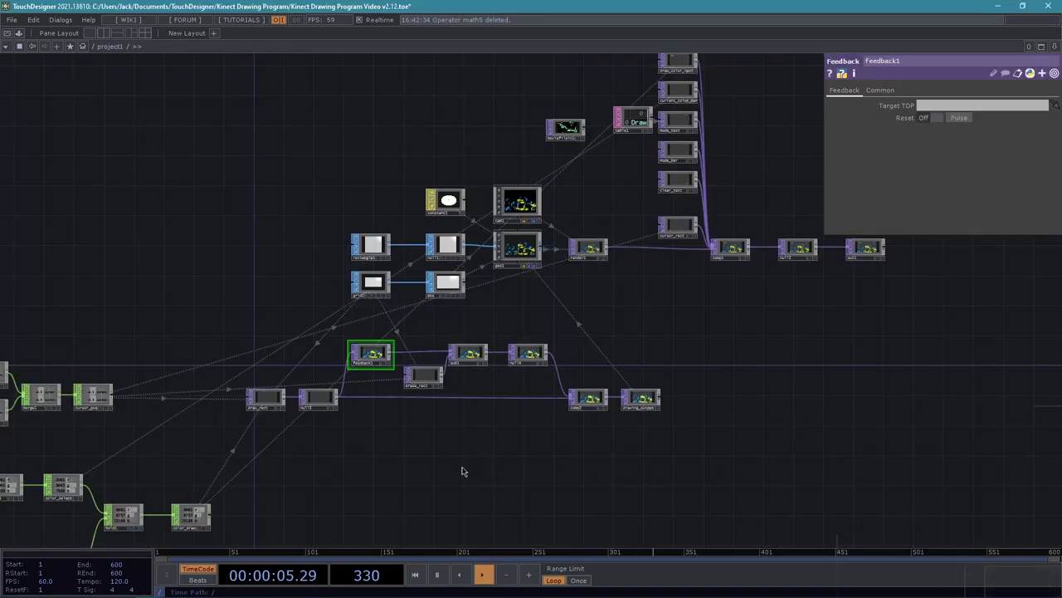
Set the Target TOP of the feedback1 node to comp2, closing the drawing's feedback loop
scroll(459, 451, "up", 5)
left_click_drag(549, 429, 575, 470)
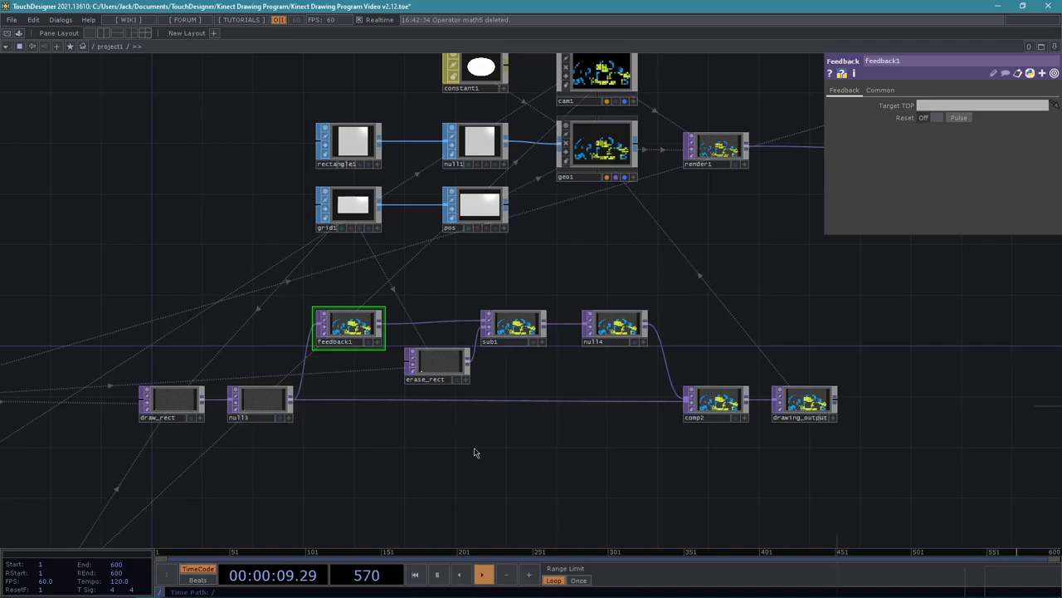
left_click_drag(475, 452, 479, 457)
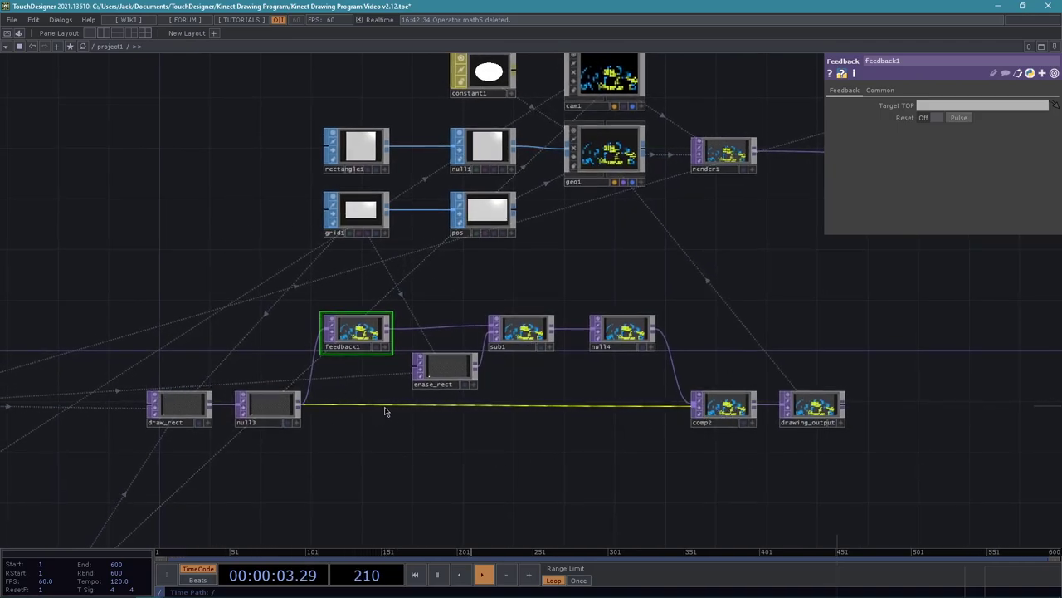
left_click_drag(538, 472, 513, 501)
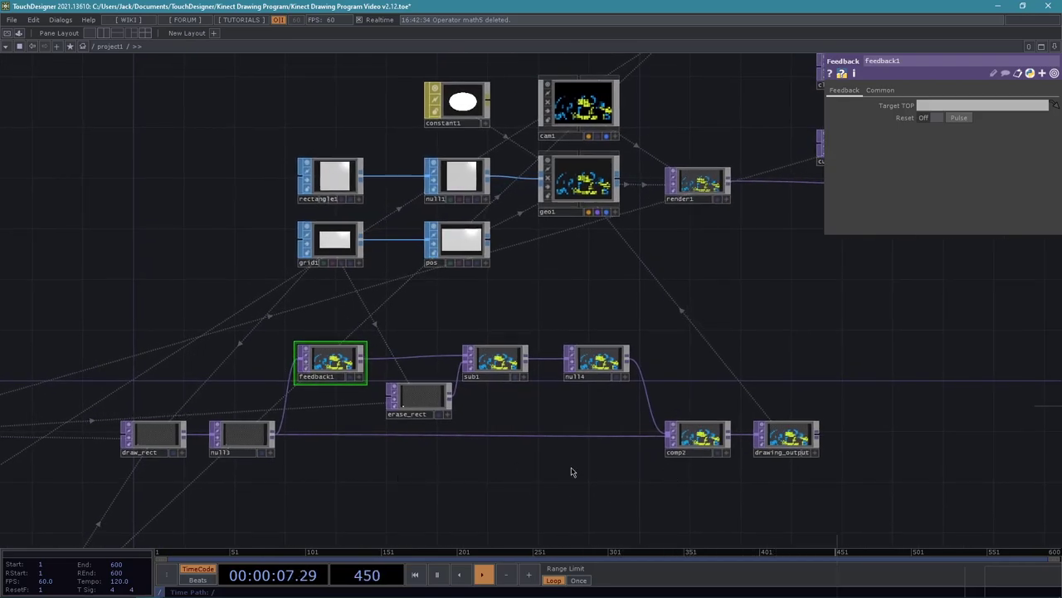
scroll(581, 465, "up", 2)
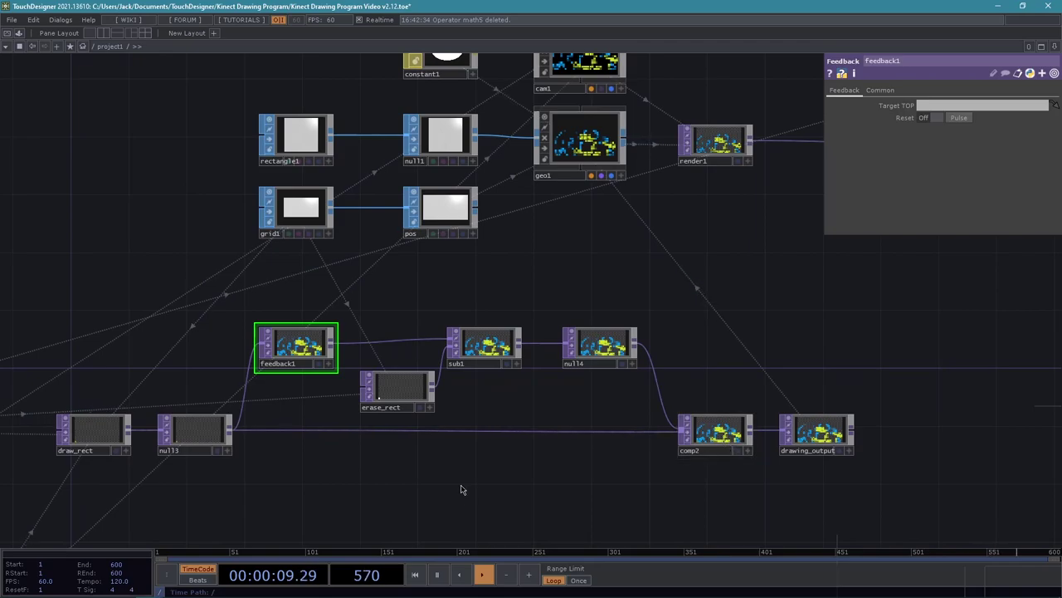
left_click_drag(460, 490, 580, 444)
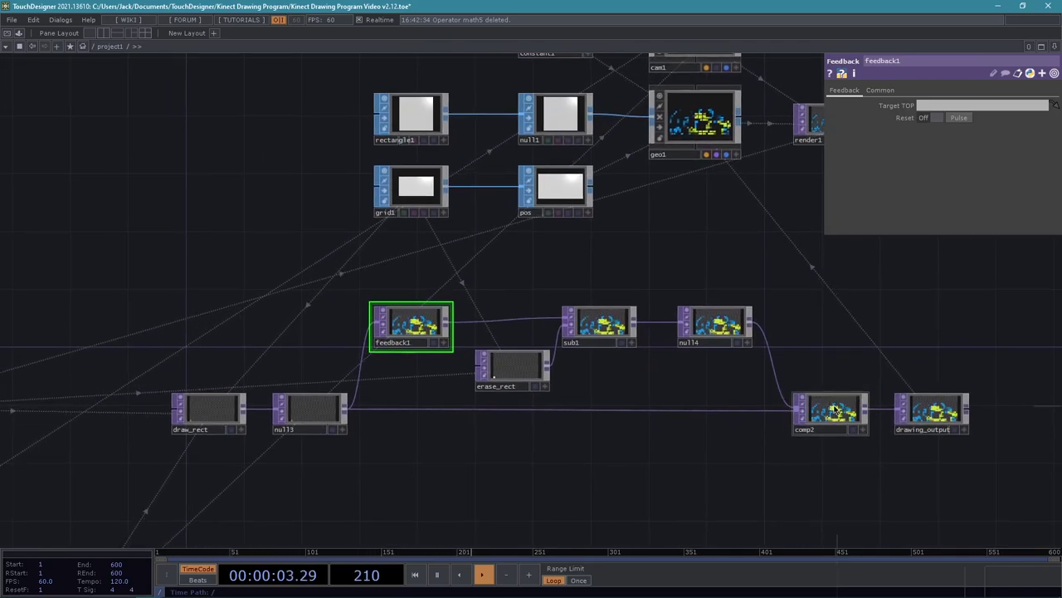
left_click_drag(836, 410, 393, 311)
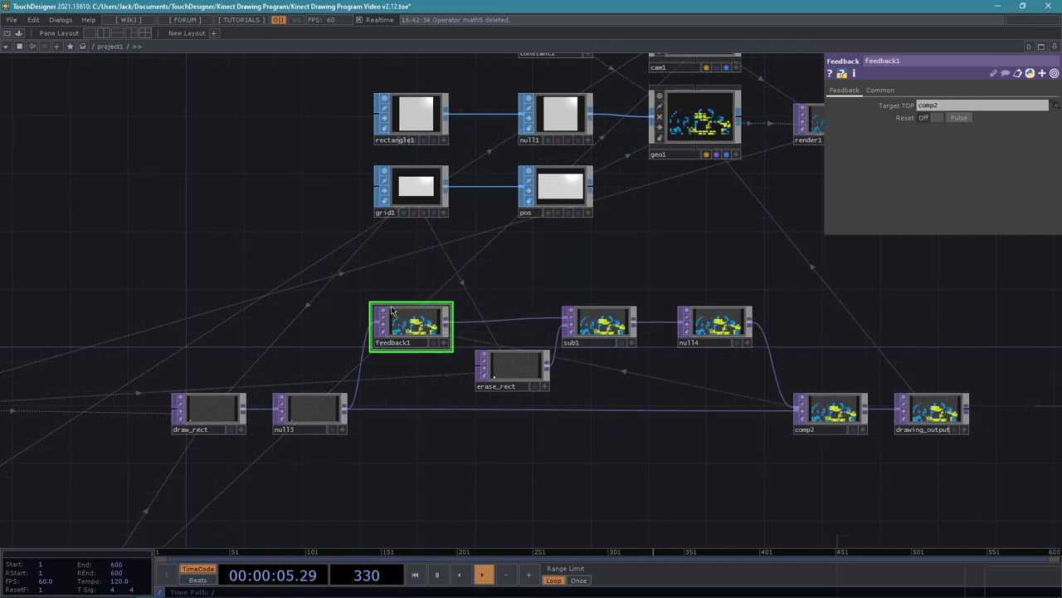
scroll(623, 500, "down", 5)
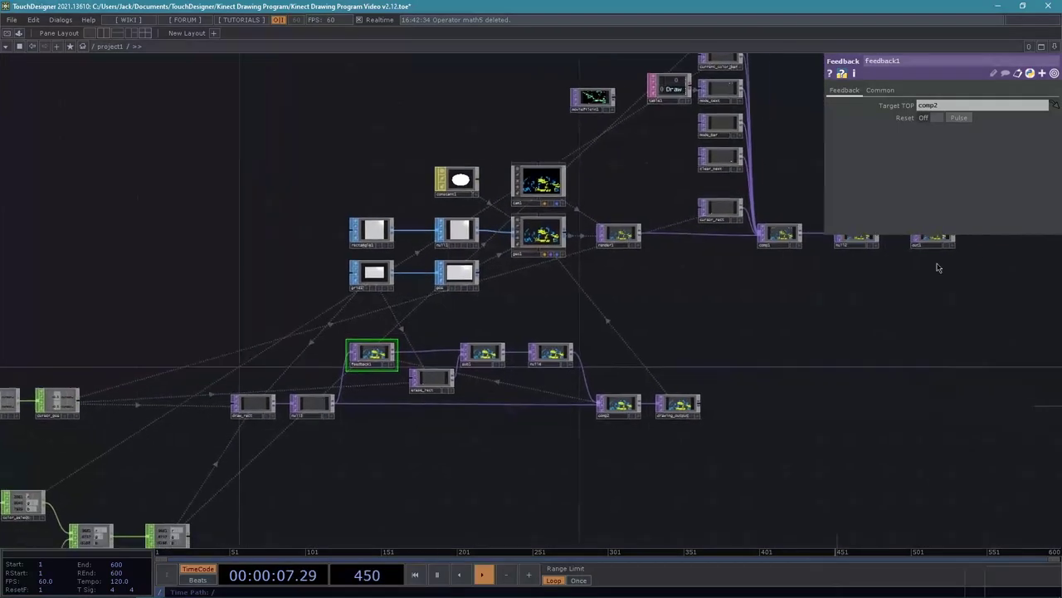
left_click_drag(937, 268, 928, 265)
scroll(593, 462, "up", 4)
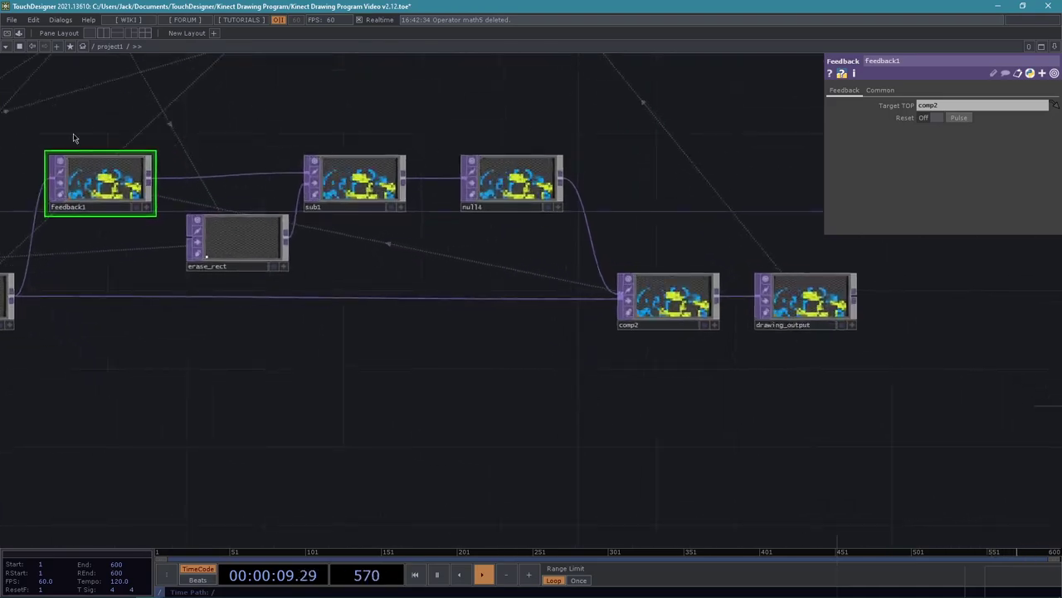
scroll(232, 325, "down", 6)
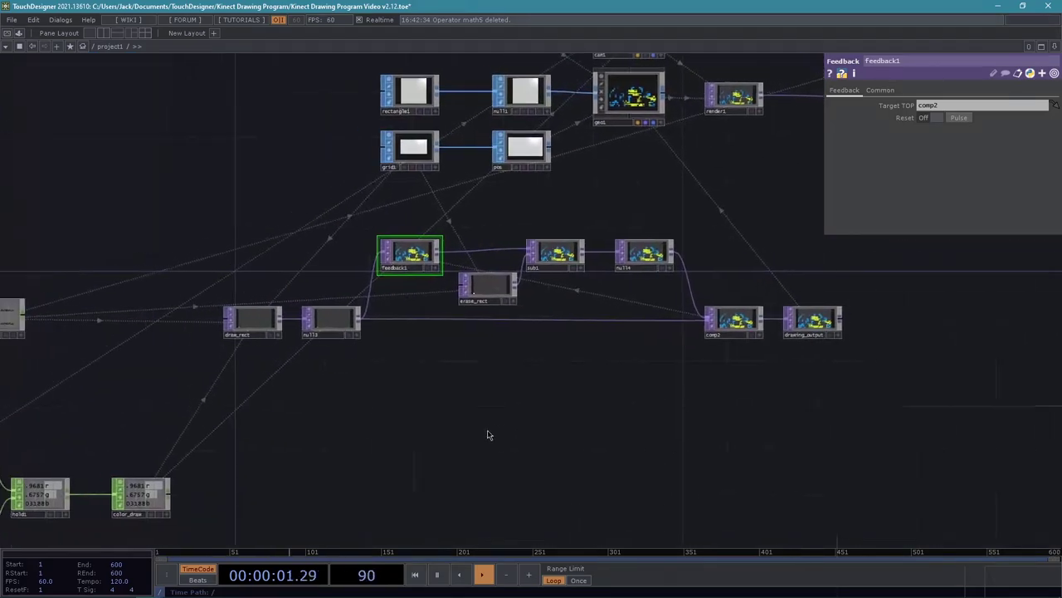
Add a Select CHOP fed from null5's output and place it below select5
left_click_drag(534, 442, 755, 320)
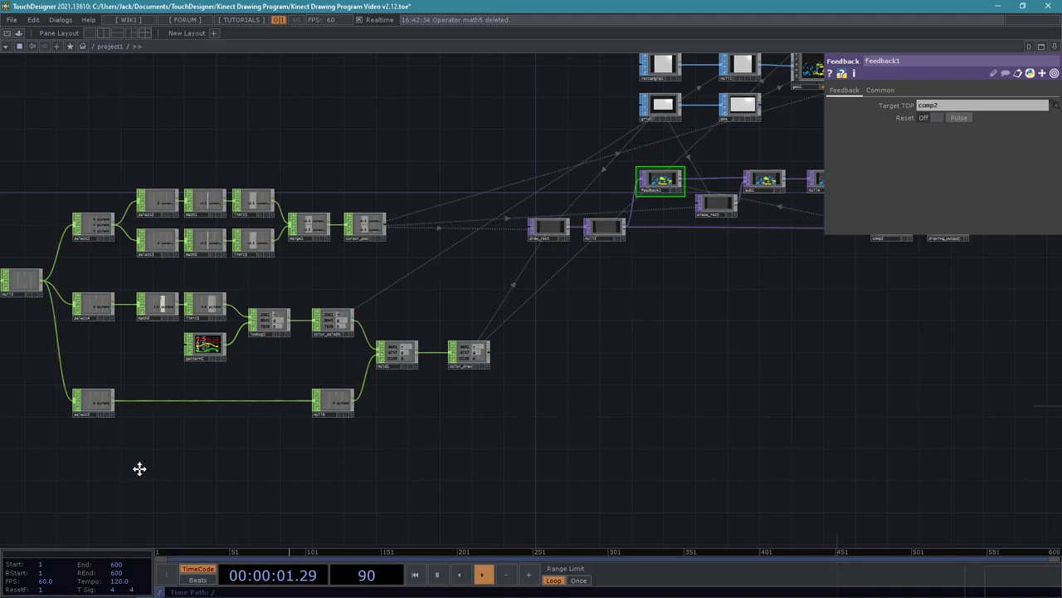
left_click_drag(141, 468, 349, 445)
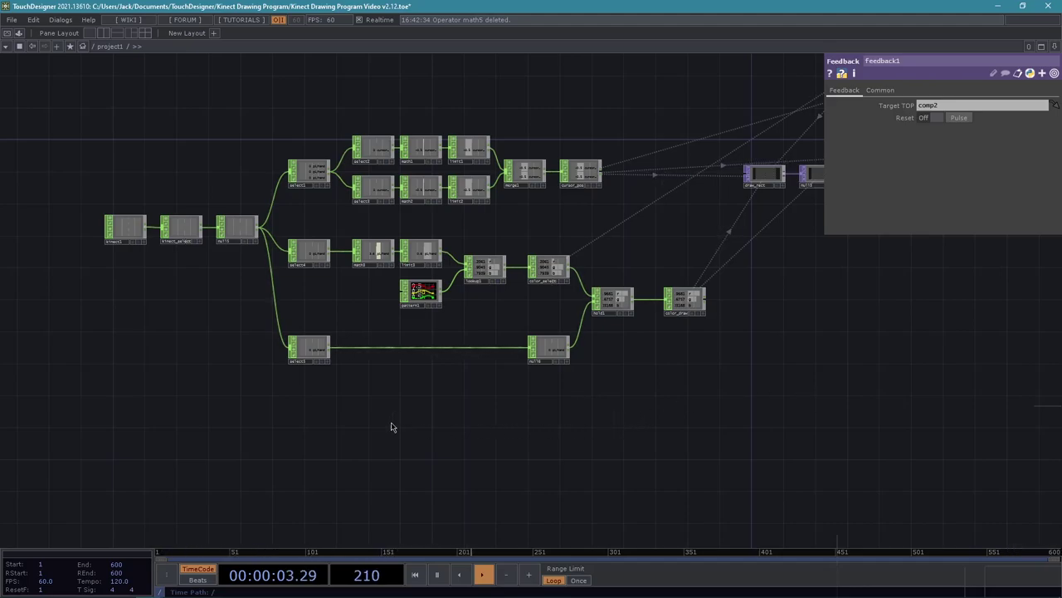
scroll(266, 432, "up", 6)
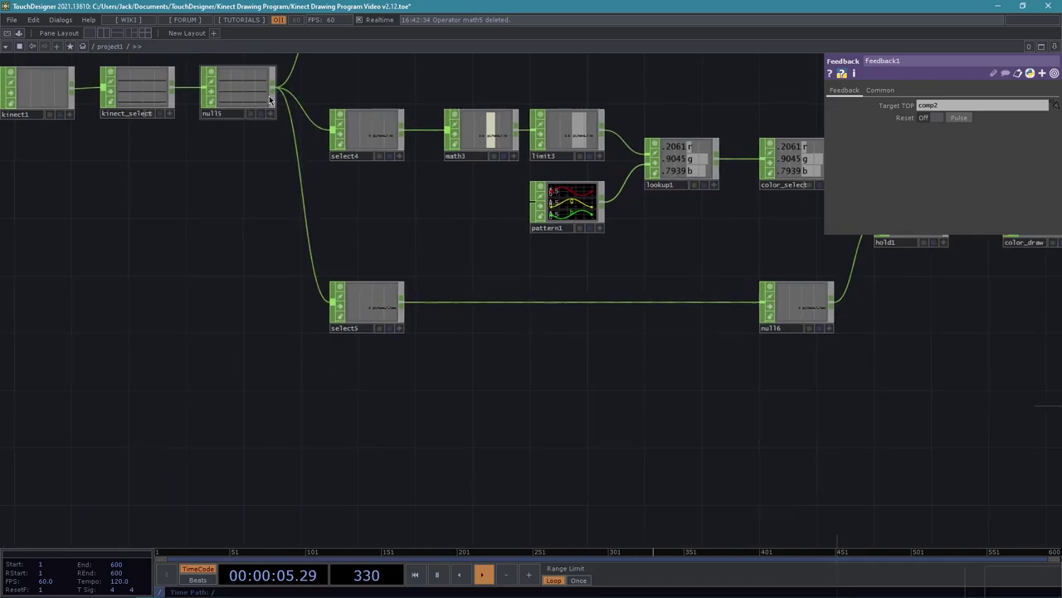
right_click(273, 88)
left_click(456, 9)
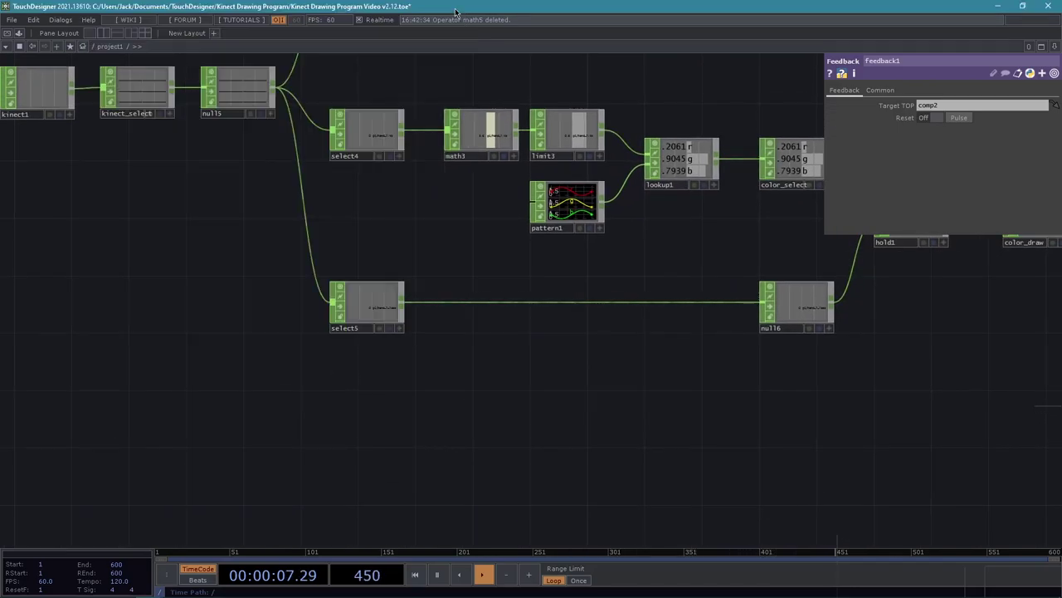
right_click(275, 90)
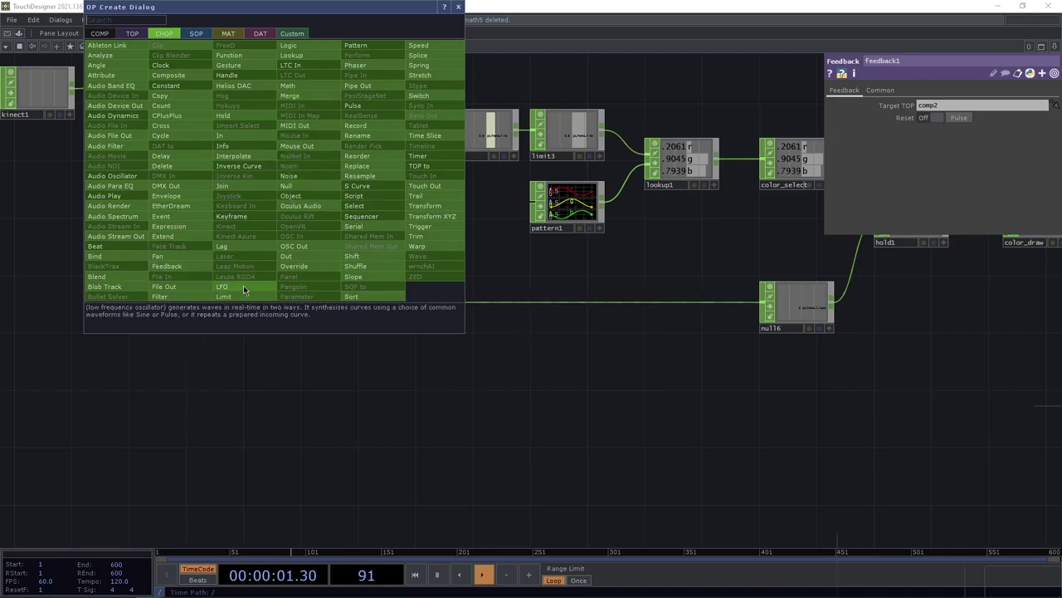
type("sel")
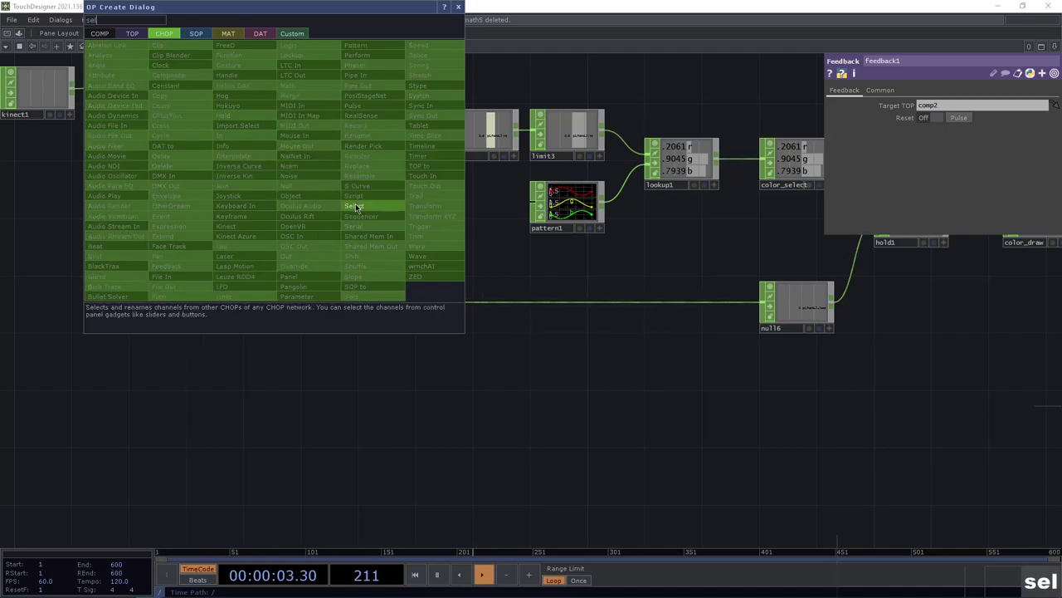
left_click(355, 207)
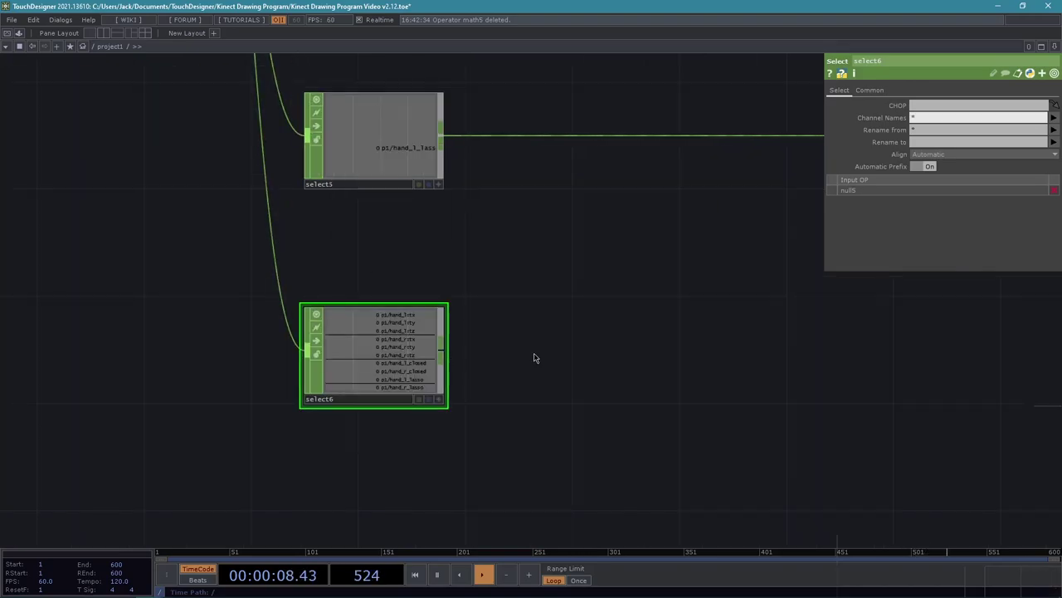
Restrict select6's Channel Names to p1/hand_l_closed and p1/hand_r_closed
left_click(1053, 118)
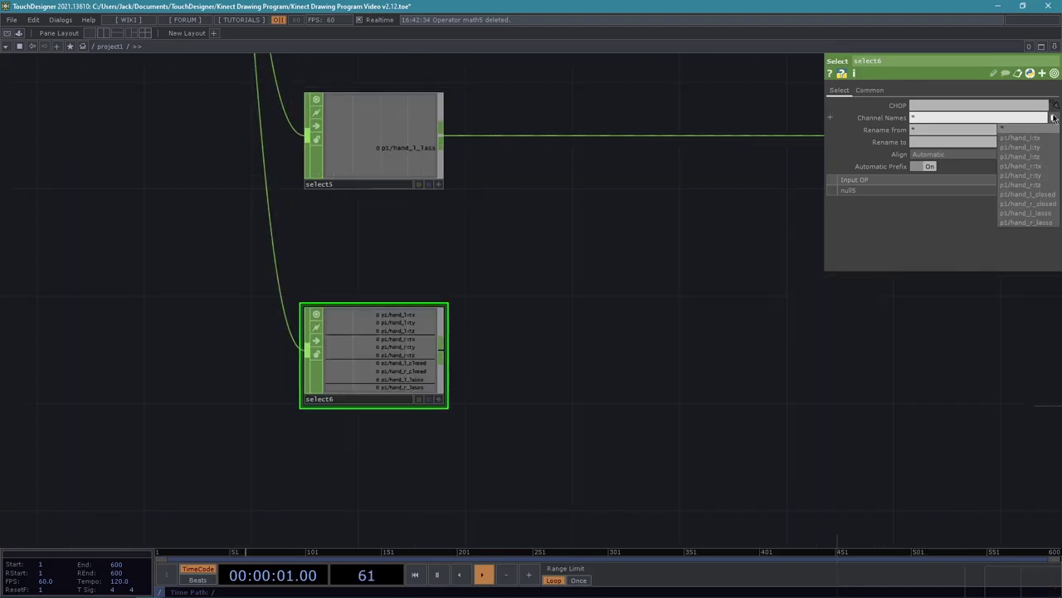
left_click(1039, 194)
left_click(1055, 118)
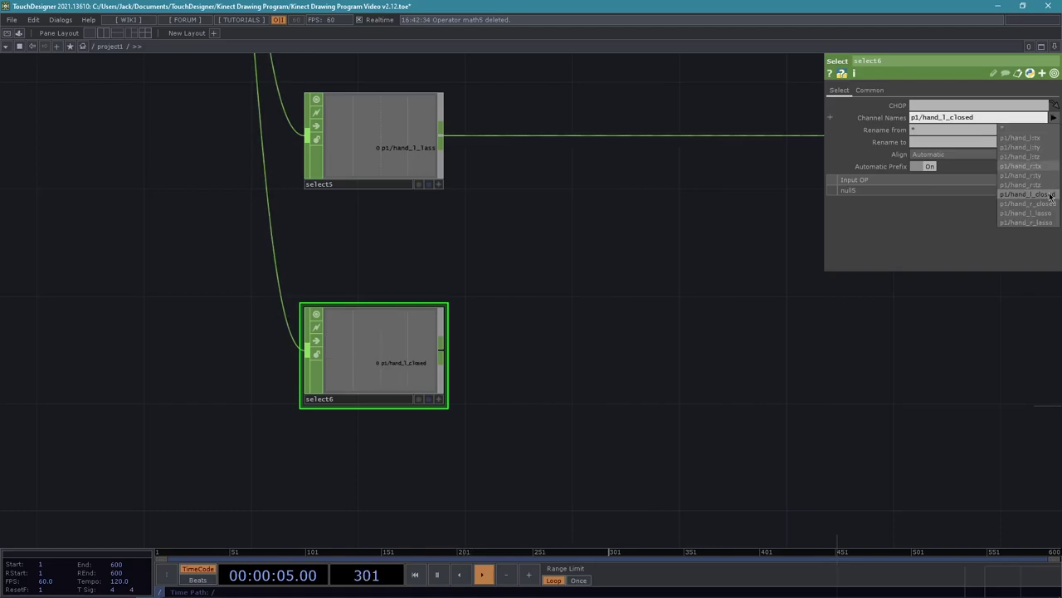
left_click(1037, 206)
scroll(640, 324, "up", 5)
left_click_drag(668, 361, 963, 339)
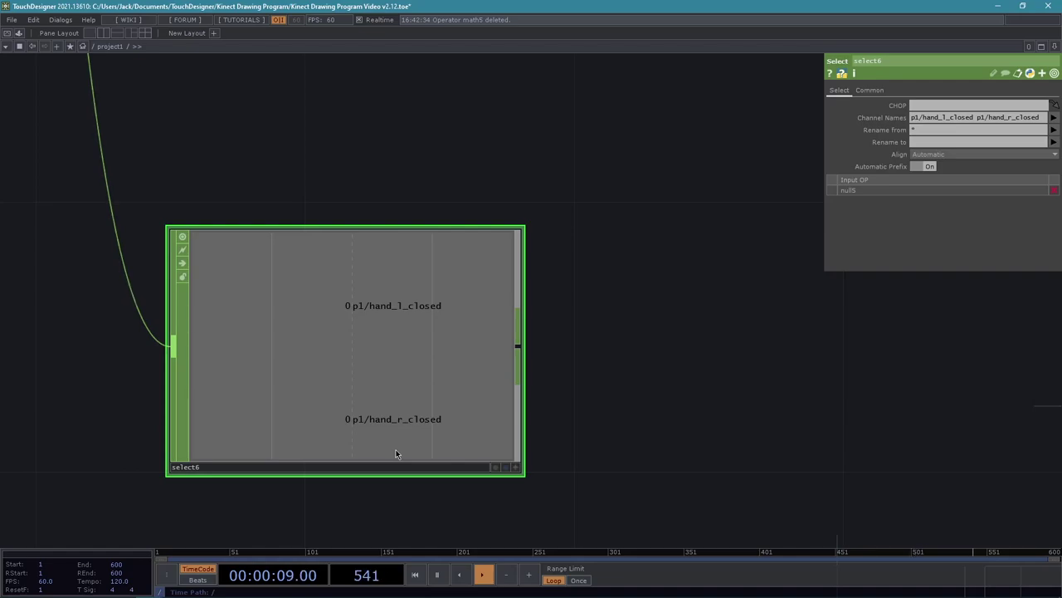
Add a Logic CHOP after select6 and set its Combine Channels option to And
scroll(640, 365, "down", 3)
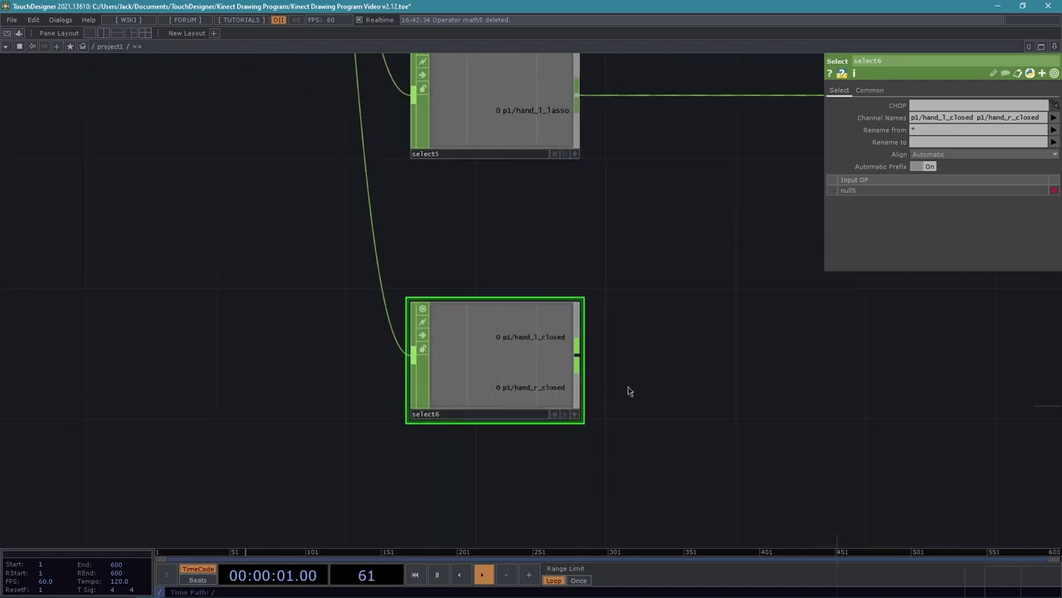
left_click_drag(645, 407, 435, 390)
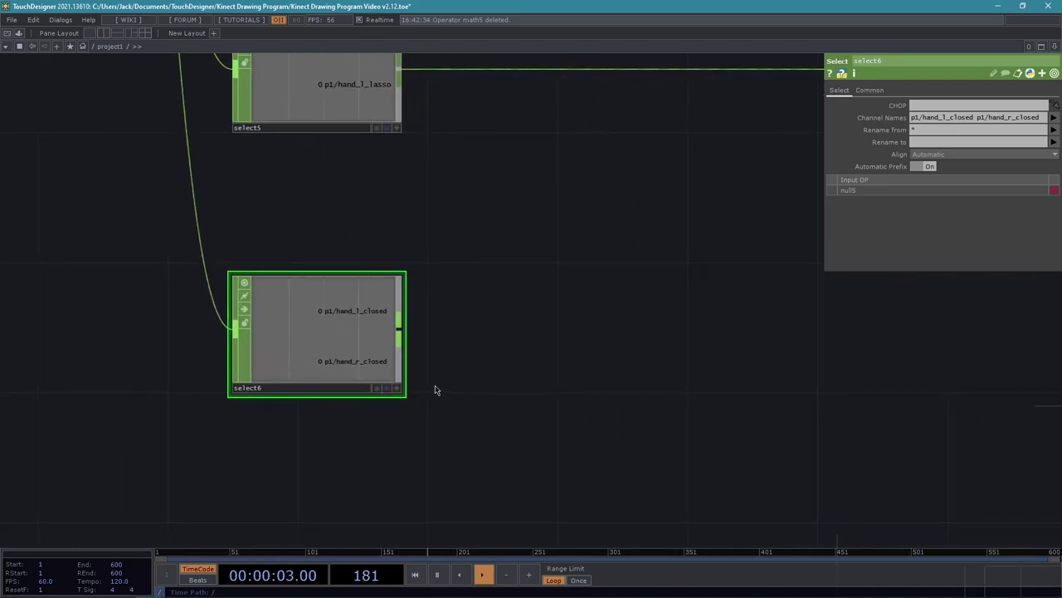
right_click(399, 331)
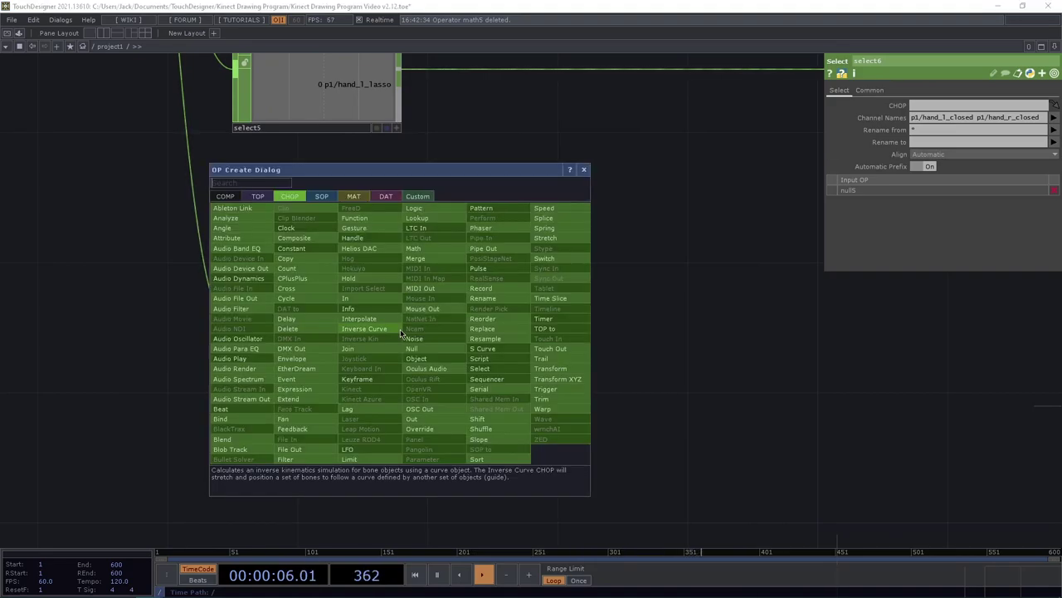
left_click(446, 211)
left_click(541, 332)
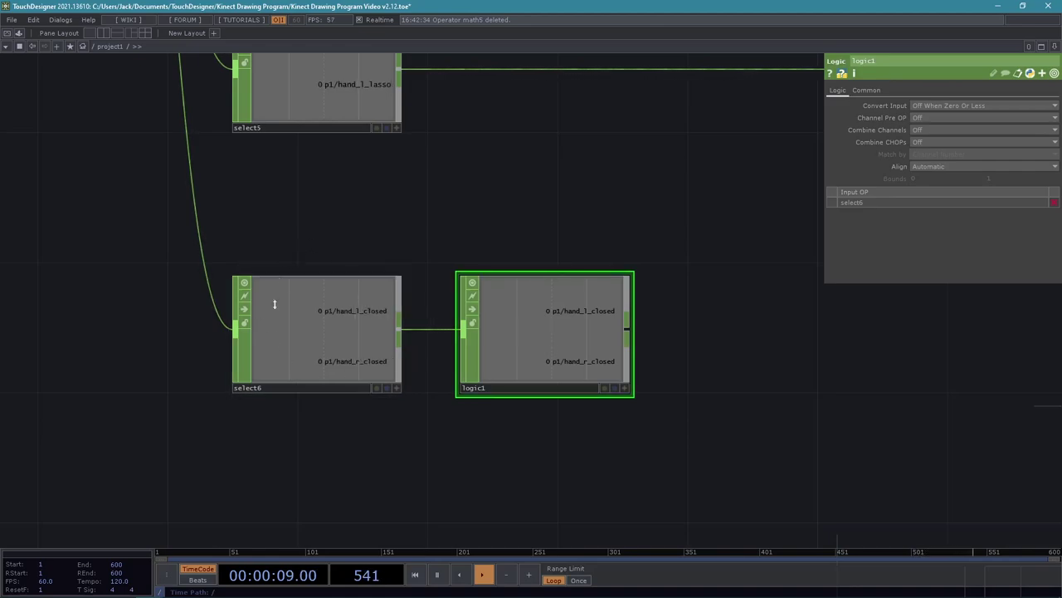
left_click(942, 130)
left_click(919, 149)
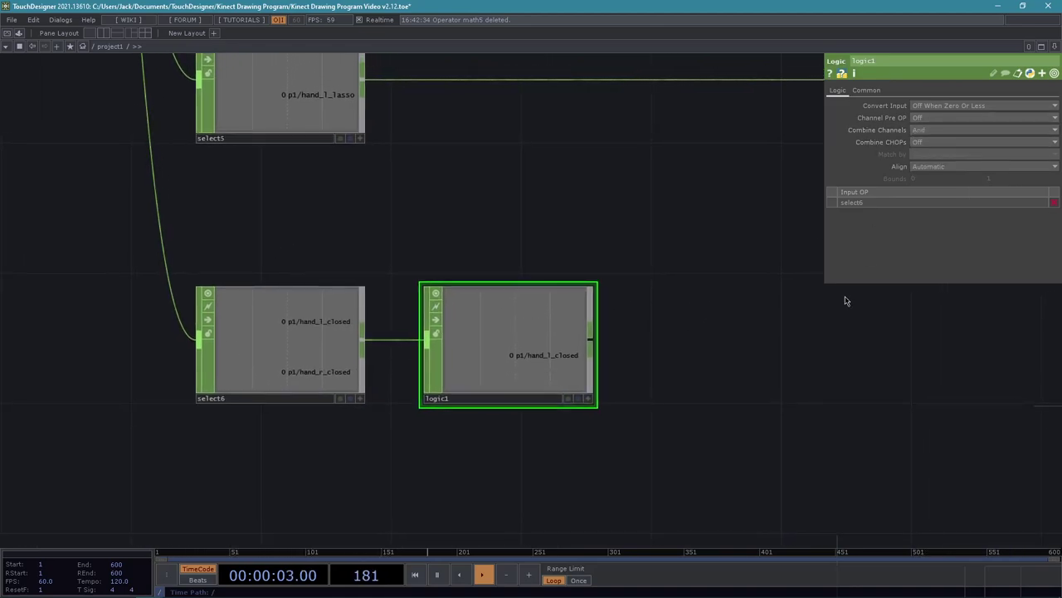
Place an unconnected Expression CHOP in the empty area below and beyond logic1
left_click_drag(731, 460, 512, 357)
scroll(540, 383, "down", 3)
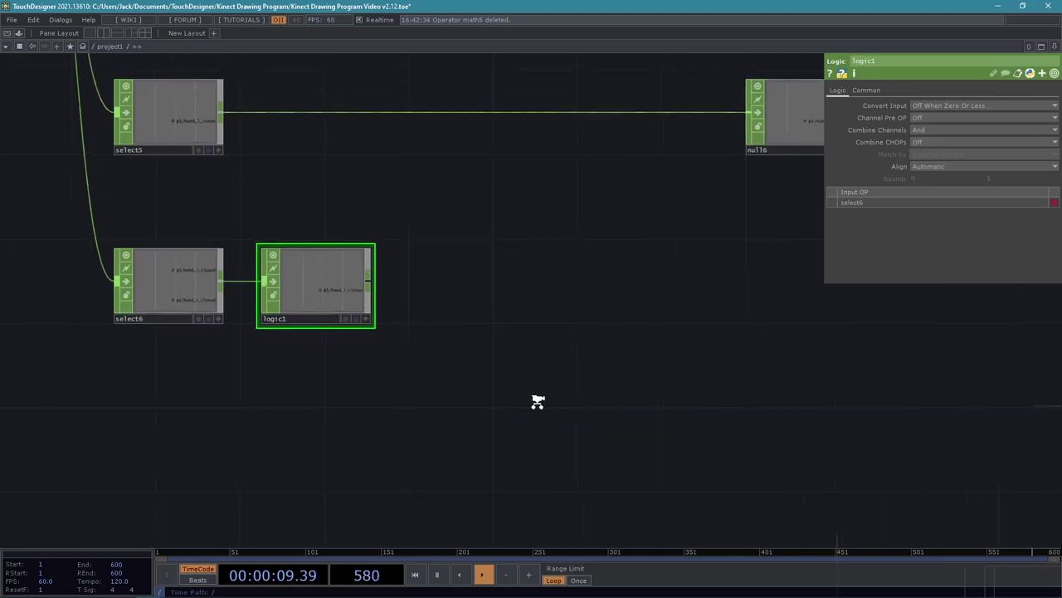
scroll(560, 408, "down", 1)
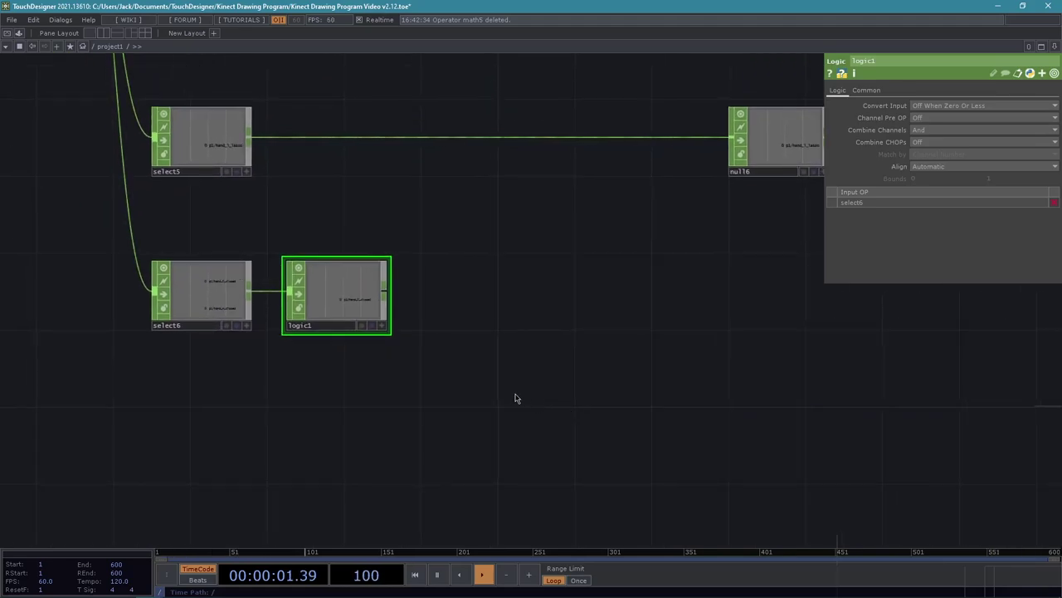
key("Tab")
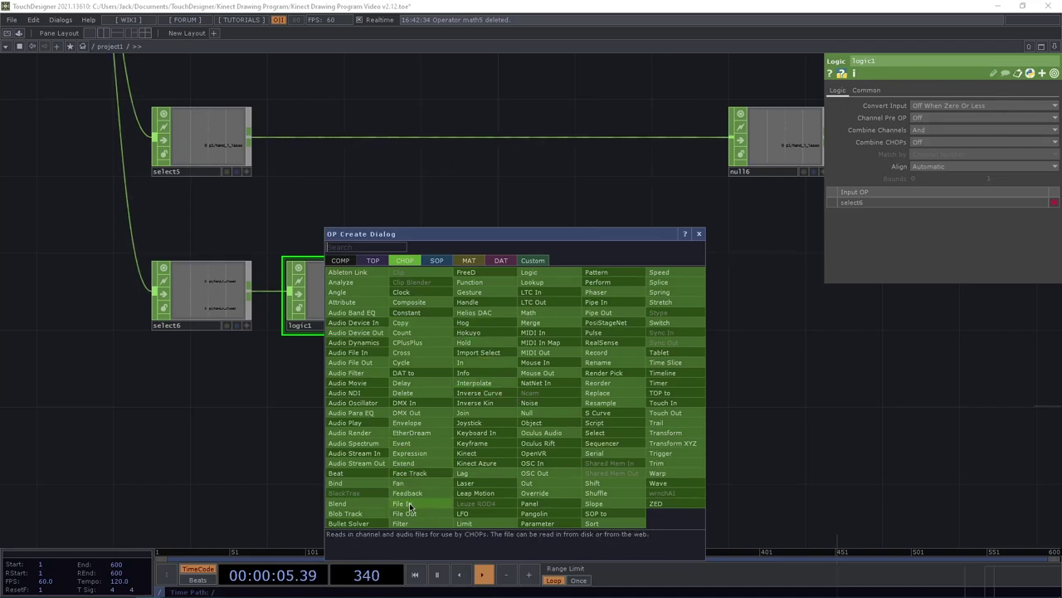
left_click(429, 449)
left_click(642, 427)
Open the operator snippets for the express1 node
left_click_drag(509, 435, 418, 428)
right_click(561, 408)
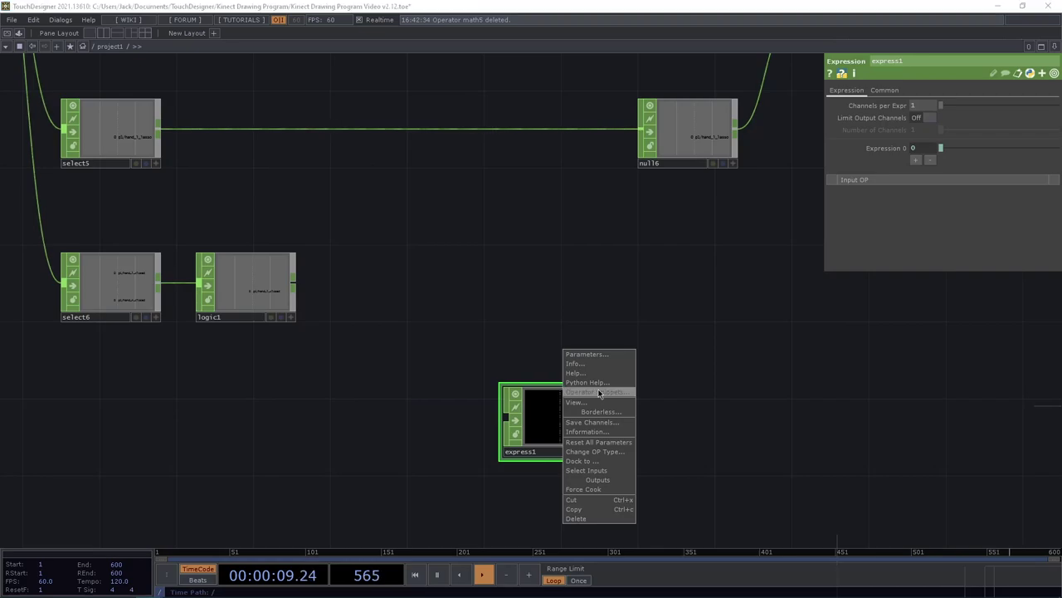
left_click(595, 391)
Hide the node parameters in the threshold time example and test the hold_button_for_1_second button to examine how the chain responds
left_click_drag(595, 389, 614, 486)
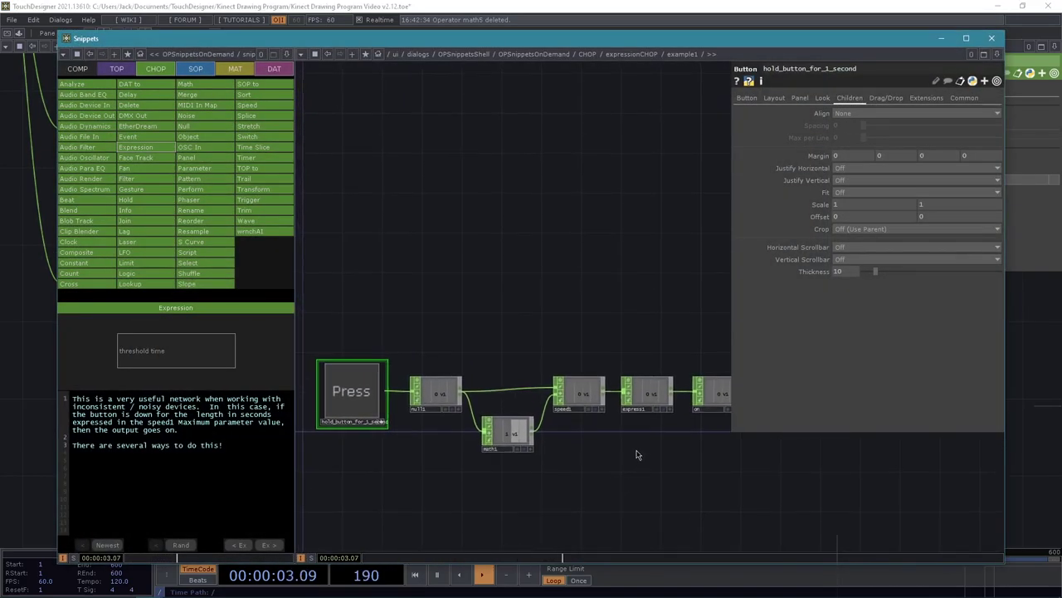
scroll(647, 449, "up", 2)
left_click_drag(648, 448, 691, 512)
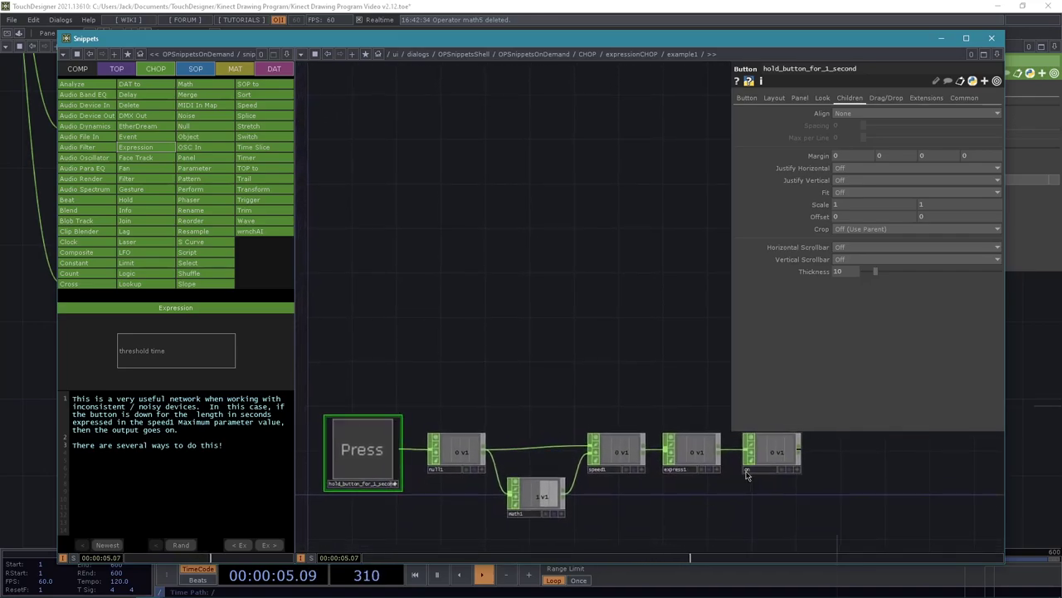
key("p")
middle_click_drag(546, 340, 570, 262)
left_click_drag(570, 263, 694, 66)
middle_click_drag(652, 138, 633, 169)
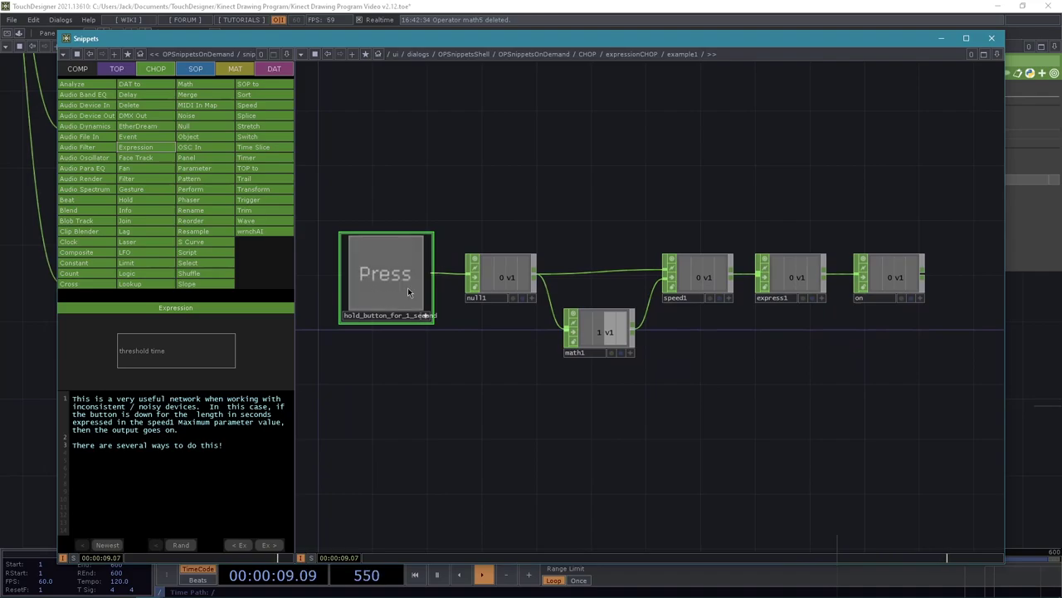
left_click_drag(494, 393, 477, 406)
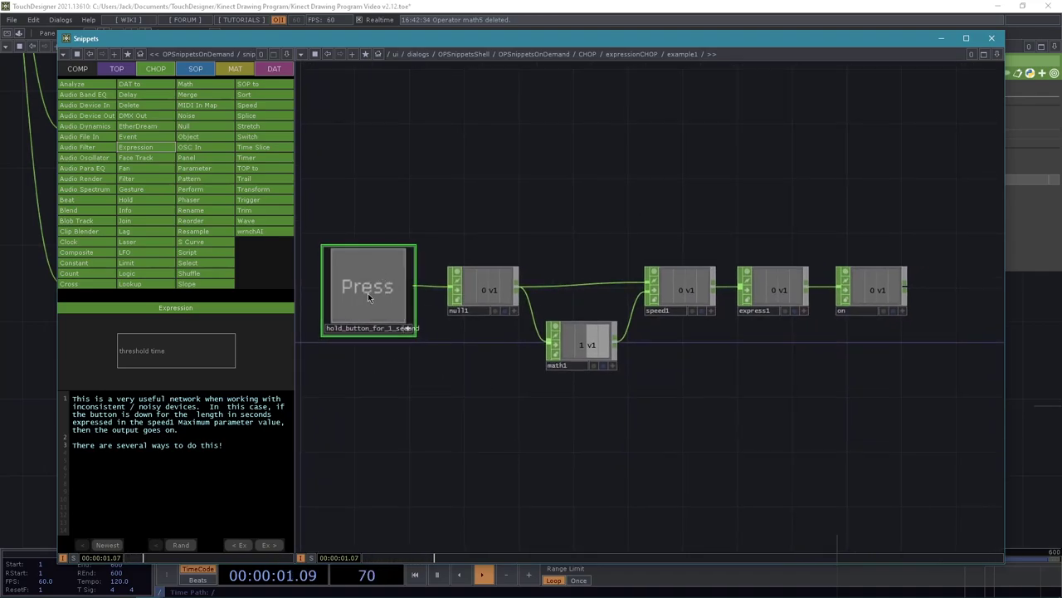
left_click_drag(372, 293, 365, 288)
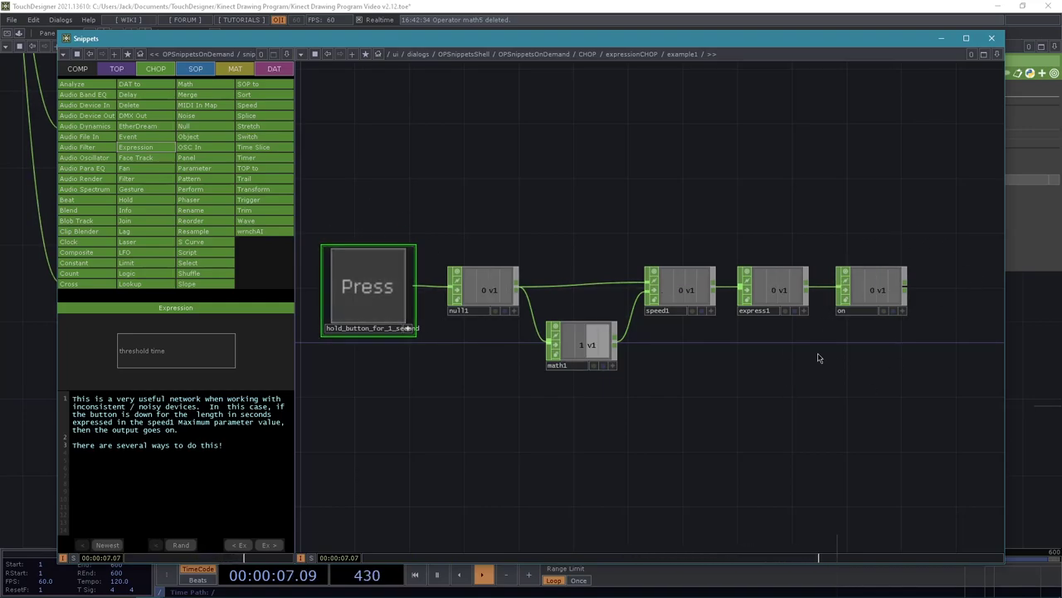
Copy the null1, math1, speed1, express1 and on nodes from the snippet example and close the Snippets window
right_click_drag(934, 415, 472, 198)
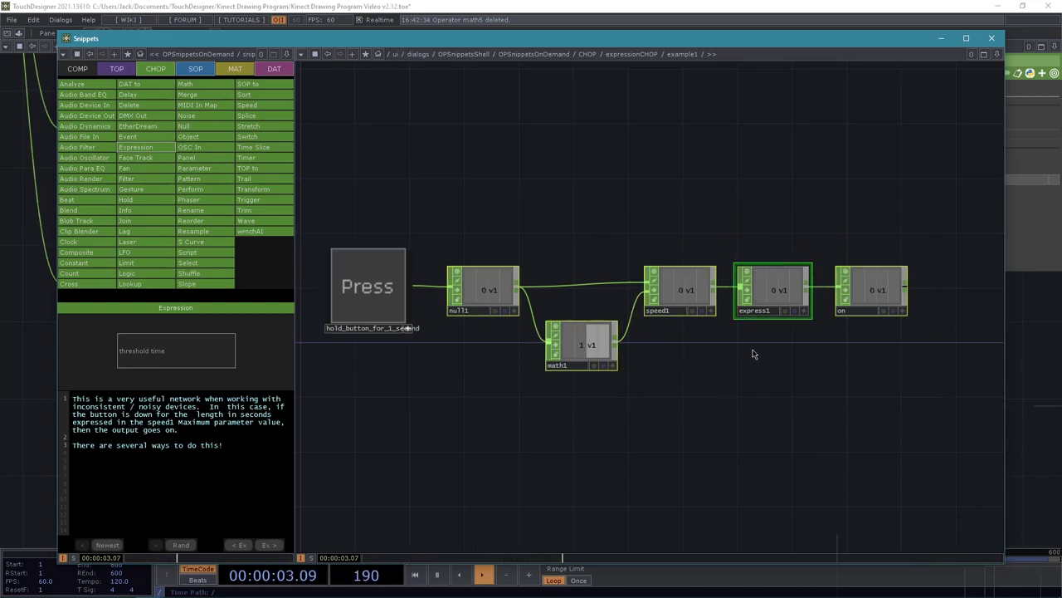
right_click_drag(938, 396, 474, 200)
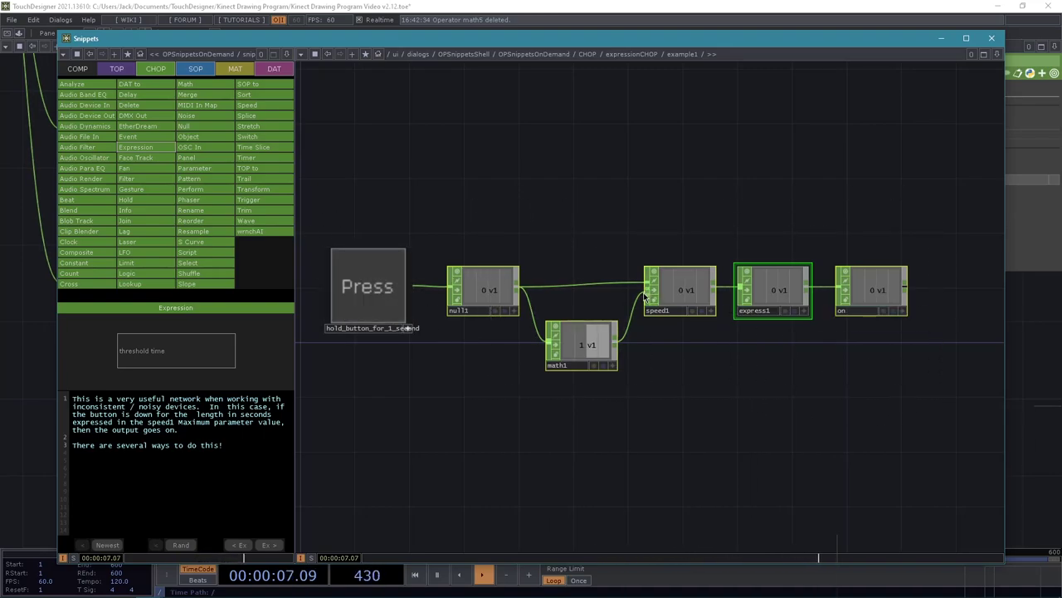
key("ctrl+c")
left_click(990, 39)
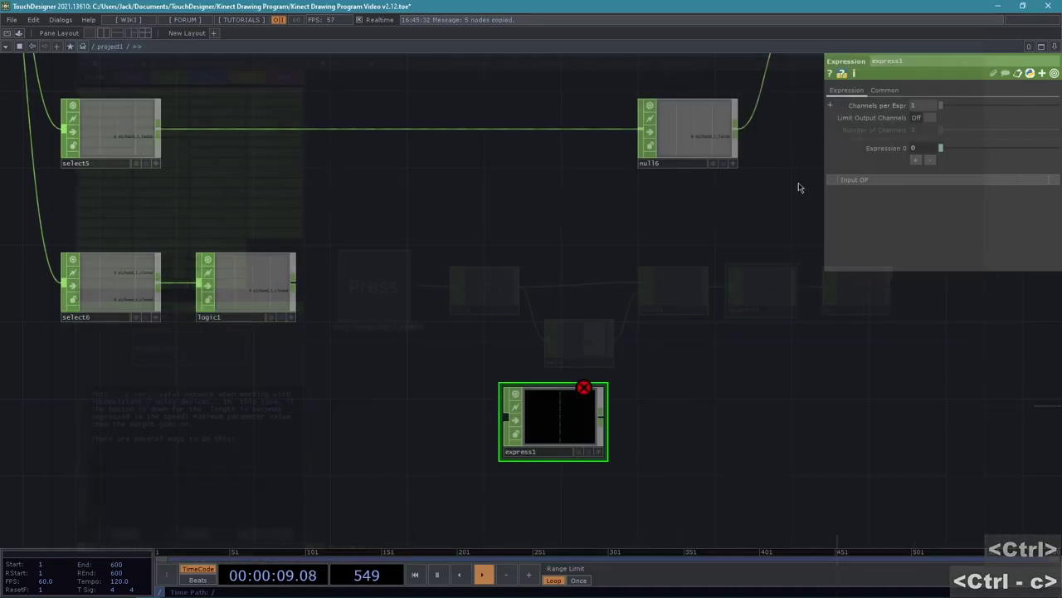
Paste the copied snippet nodes beyond logic1 and delete the unconnected express1 node
key("ctrl+v")
left_click_drag(622, 308, 396, 251)
left_click(577, 423)
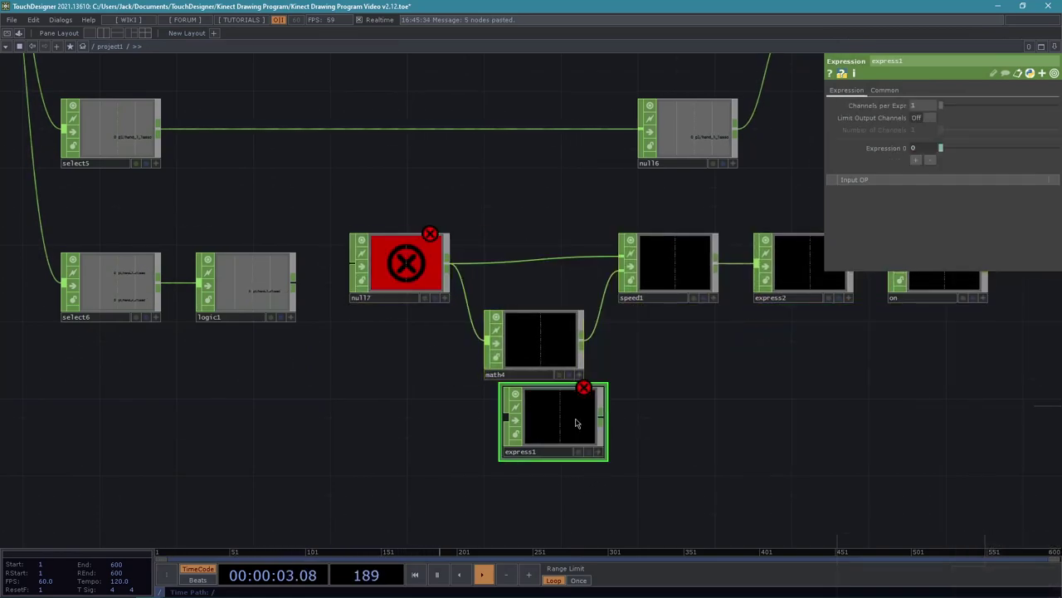
key("BackSpace")
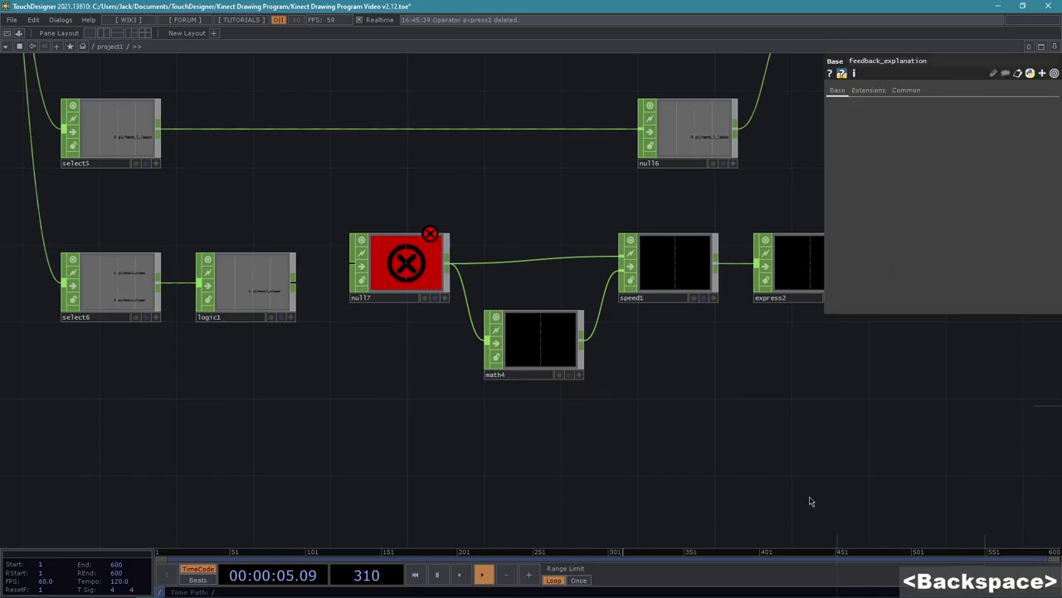
Move the pasted node group into line with logic1 and connect logic1's output to null7
scroll(789, 496, "down", 3)
right_click_drag(972, 445, 469, 310)
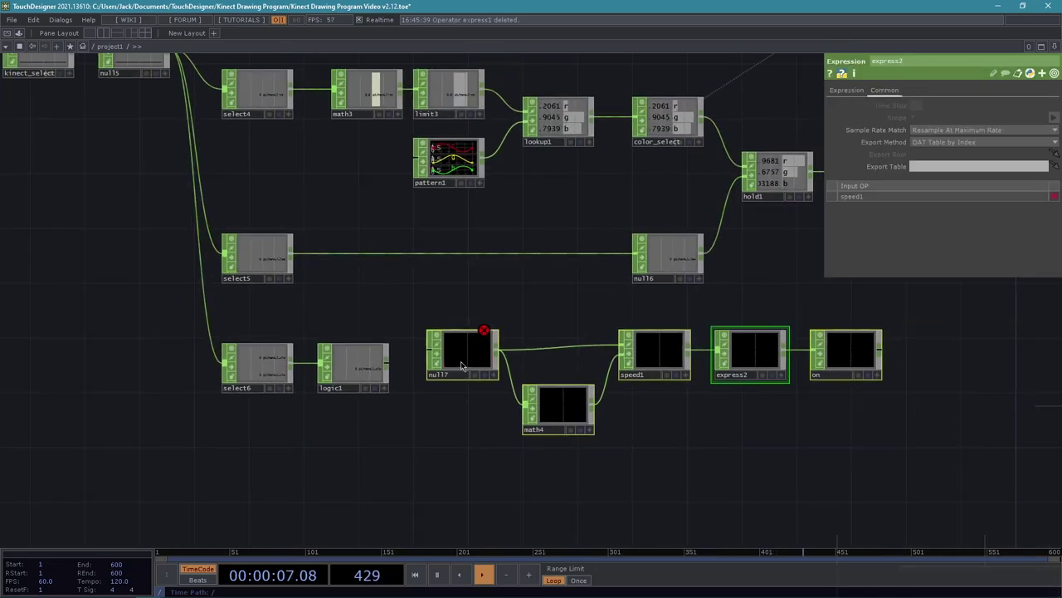
left_click_drag(461, 364, 434, 376)
left_click_drag(431, 429, 433, 428)
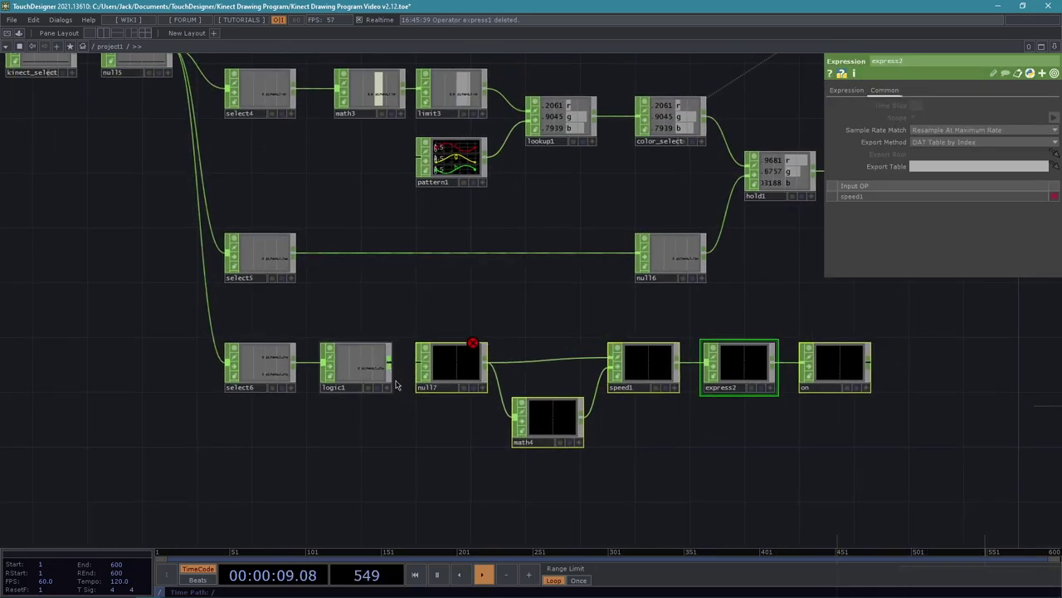
left_click_drag(391, 363, 420, 363)
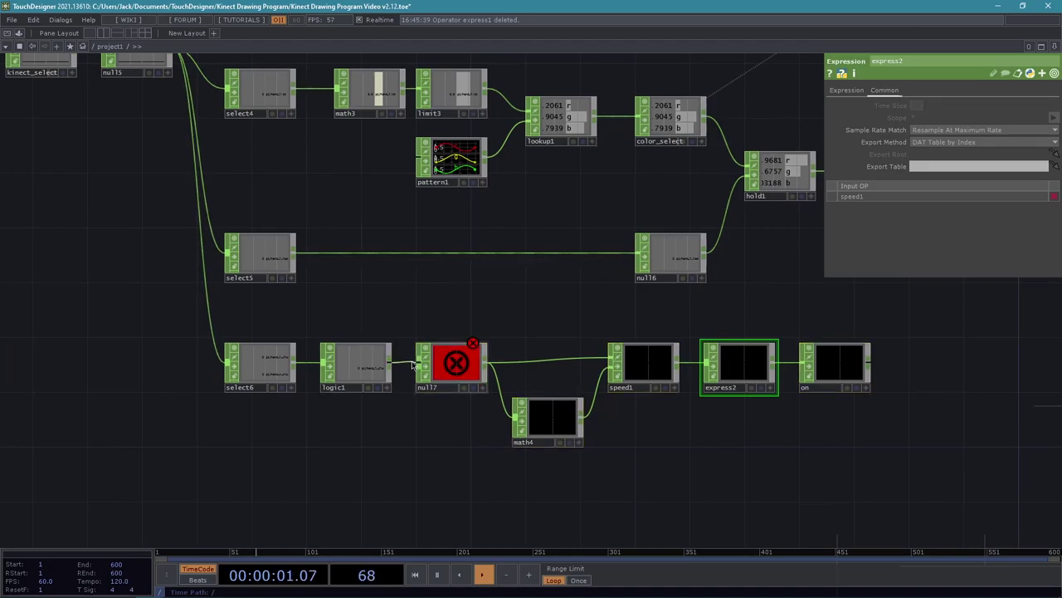
Insert a Math CHOP into the wire between null7 and speed1 and align it above math4
middle_click_drag(543, 490, 676, 481)
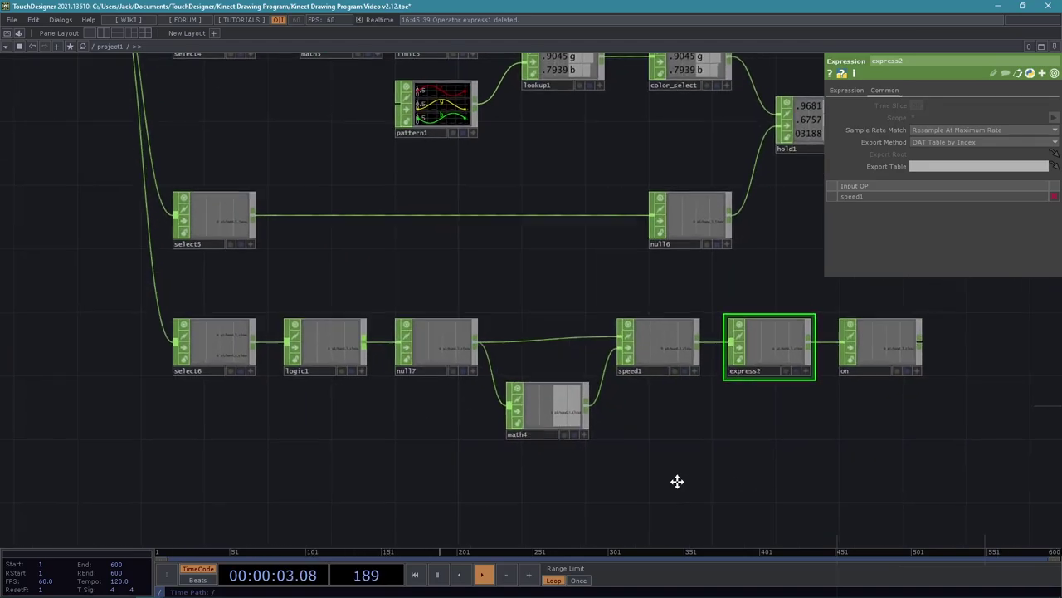
left_click_drag(854, 458, 660, 469)
left_click_drag(539, 479, 700, 466)
middle_click_drag(664, 466, 674, 454)
scroll(675, 454, "up", 1)
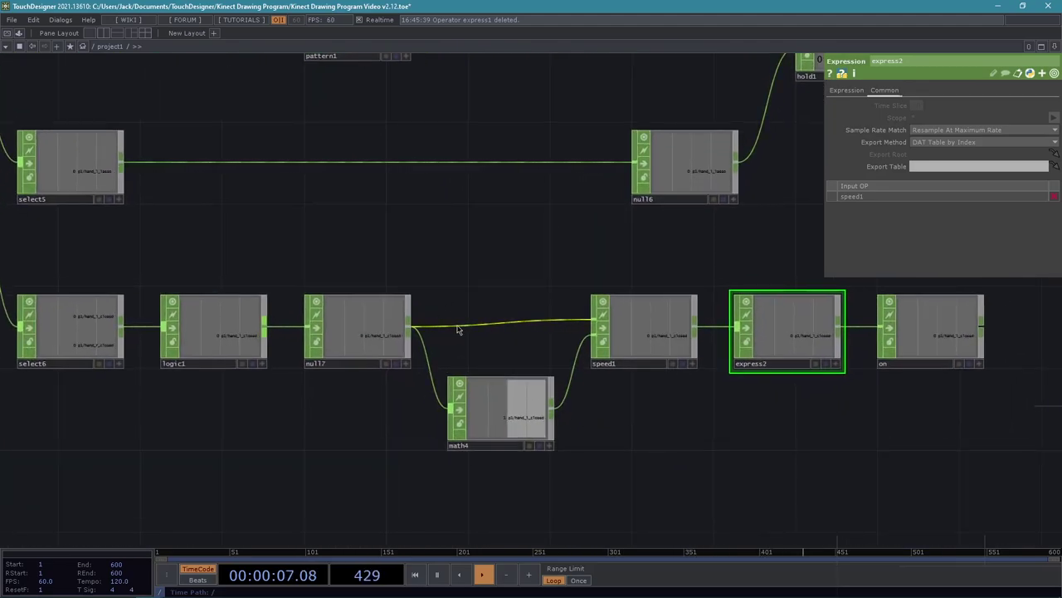
left_click(534, 324)
right_click(483, 324)
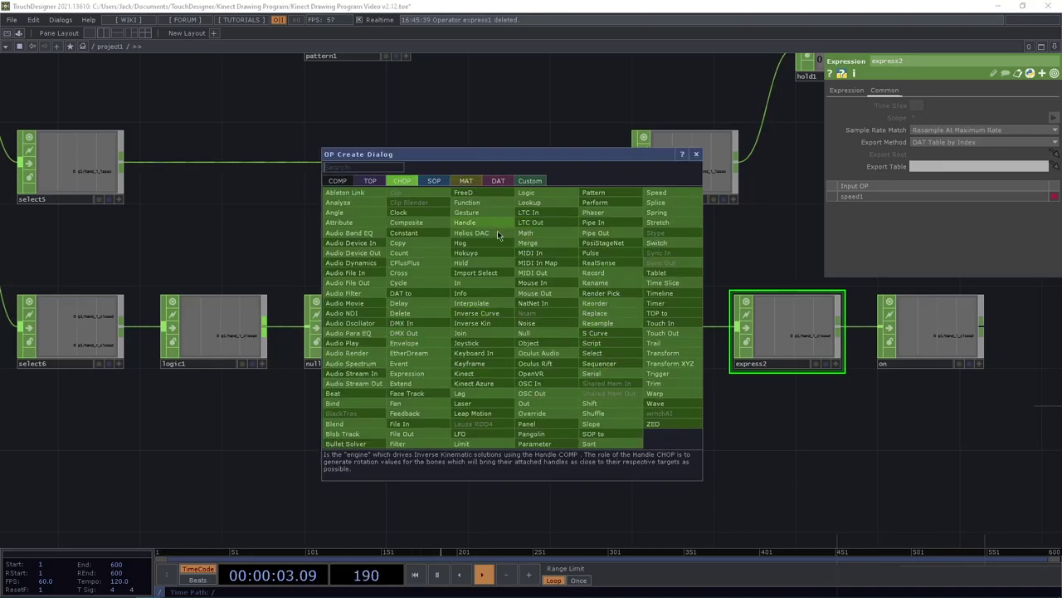
left_click(547, 239)
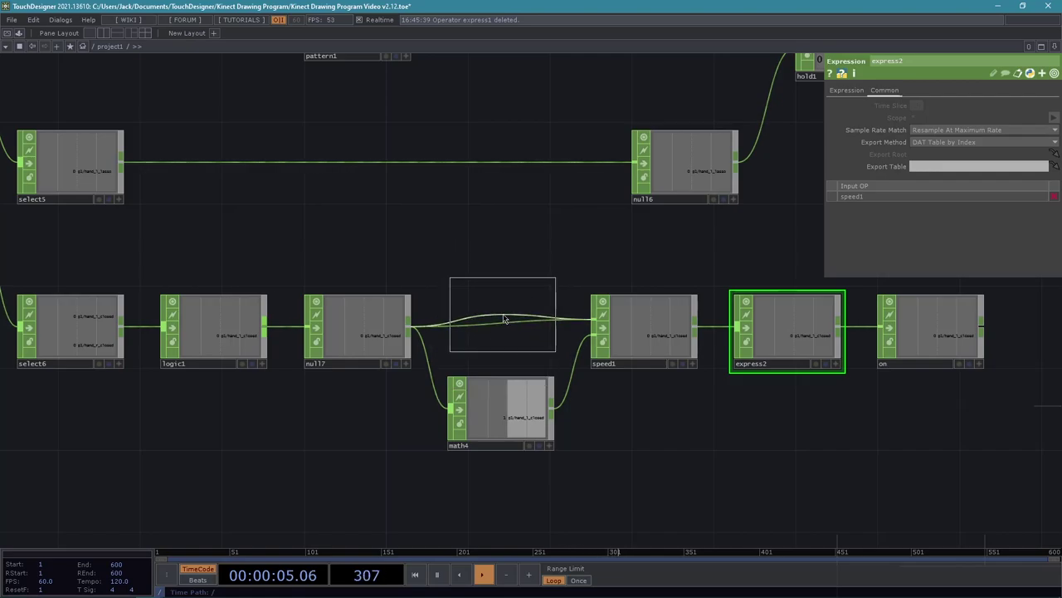
left_click(503, 314)
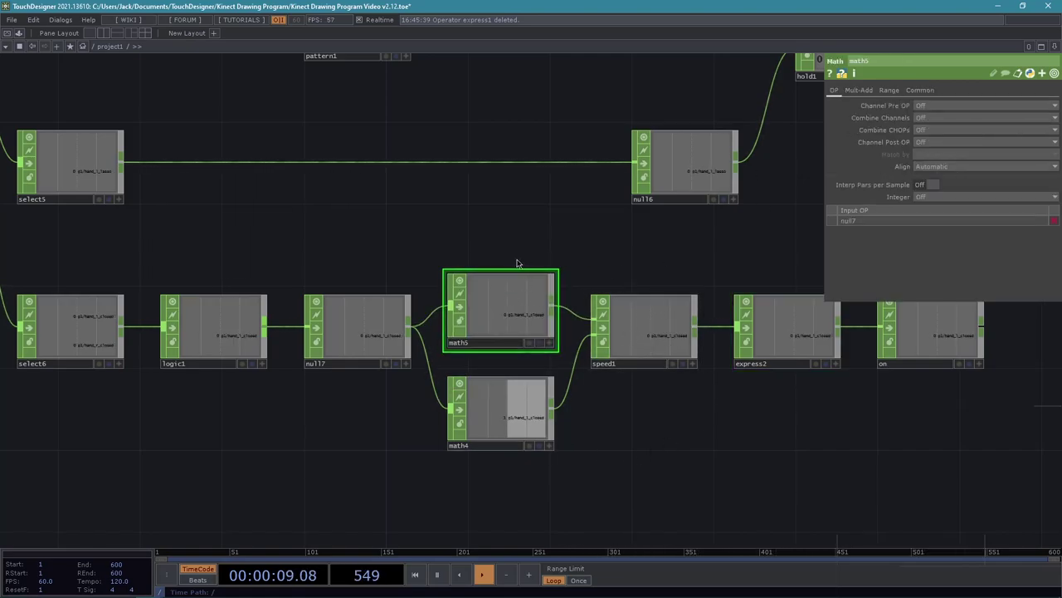
right_click_drag(545, 470, 470, 268)
left_click_drag(493, 294, 493, 273)
left_click(625, 440)
Set the upper To Range value of math5 to 0.5
left_click_drag(626, 441, 742, 433)
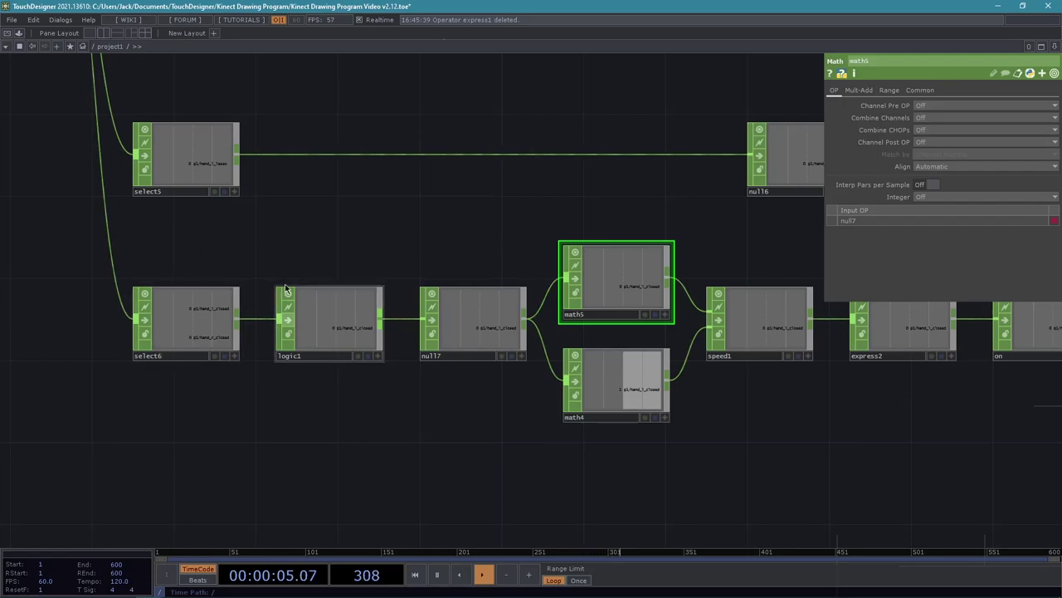
left_click_drag(512, 468, 279, 475)
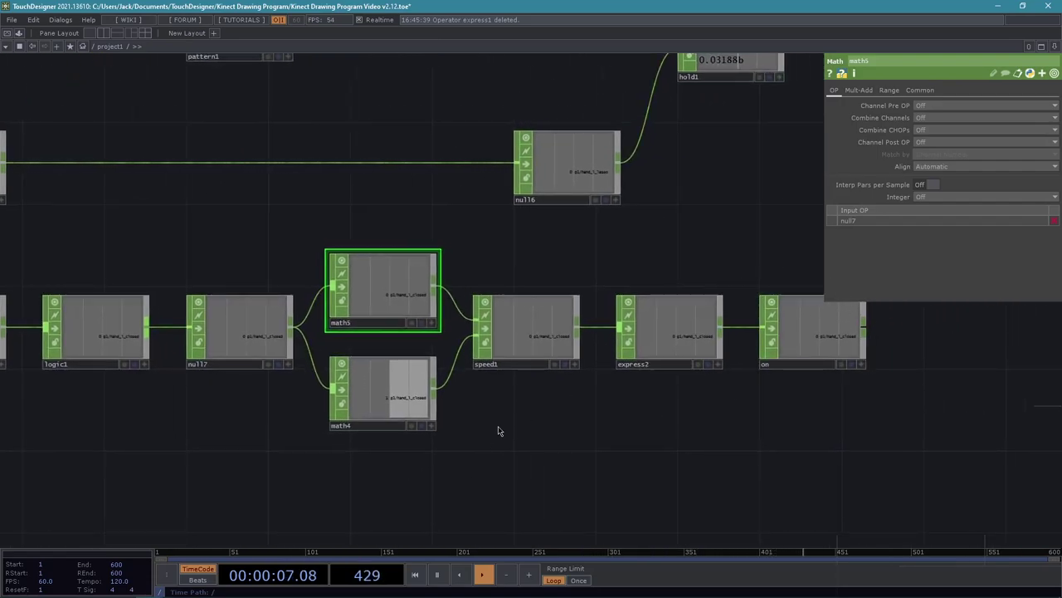
left_click_drag(498, 426, 604, 458)
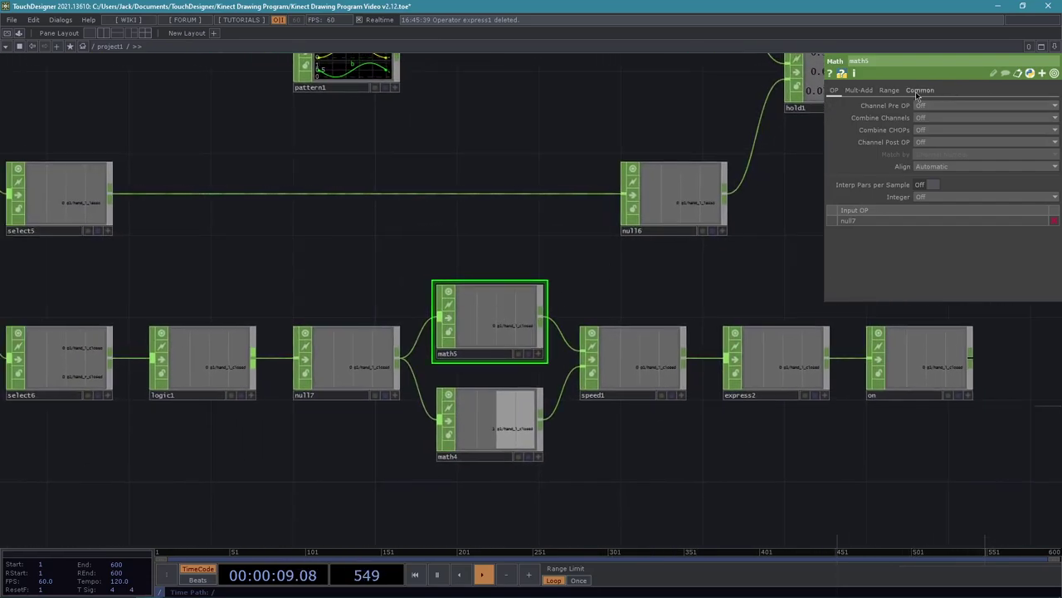
left_click(889, 91)
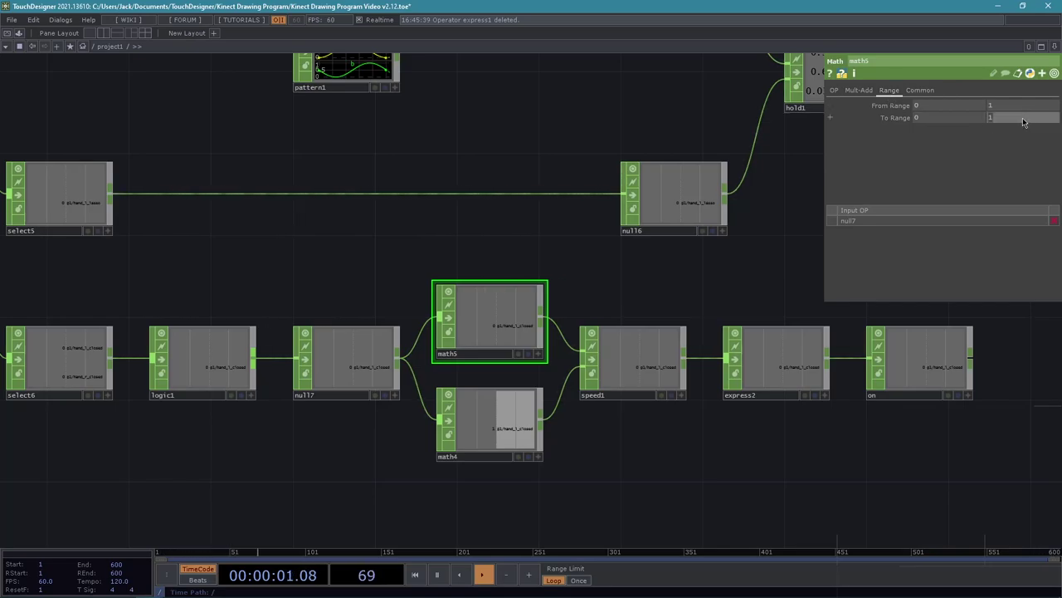
key("Return")
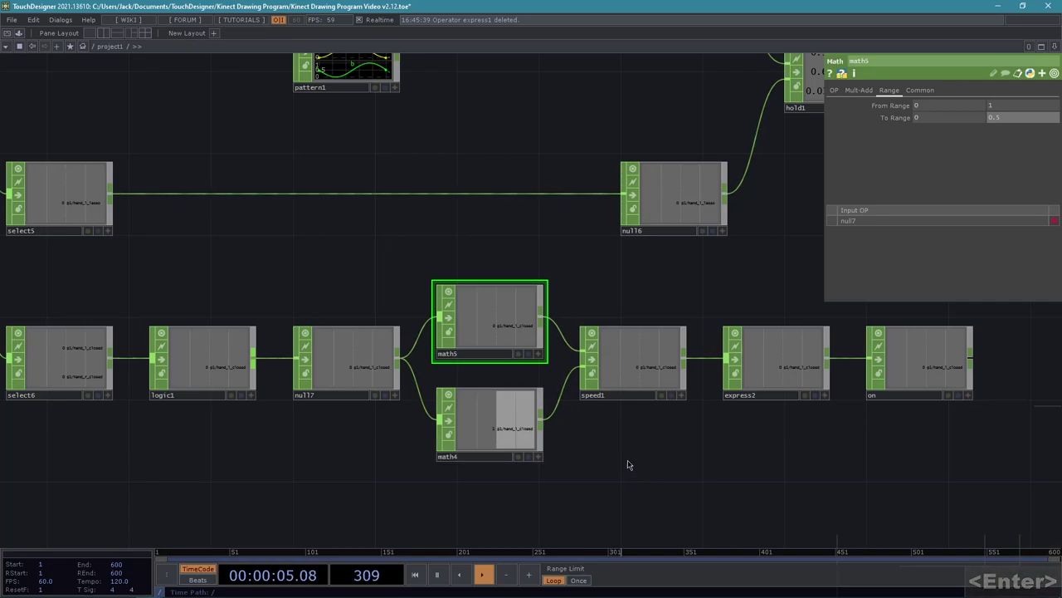
Replace the on Null CHOP at the end of the chain with a Logic CHOP connected to express2
scroll(631, 465, "up", 1)
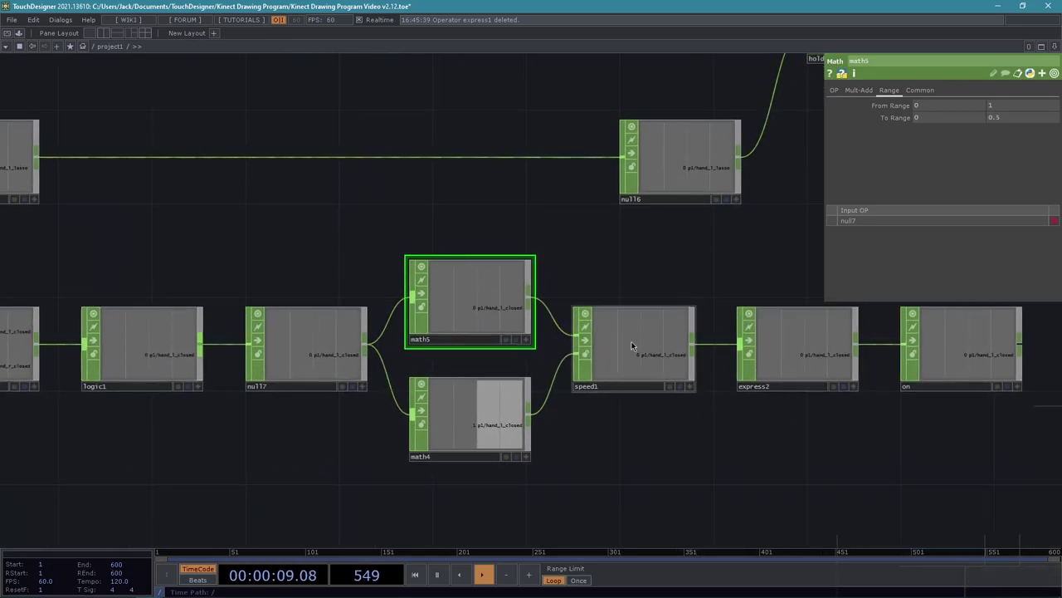
scroll(747, 448, "down", 1)
left_click_drag(789, 468, 591, 429)
left_click_drag(775, 429, 658, 422)
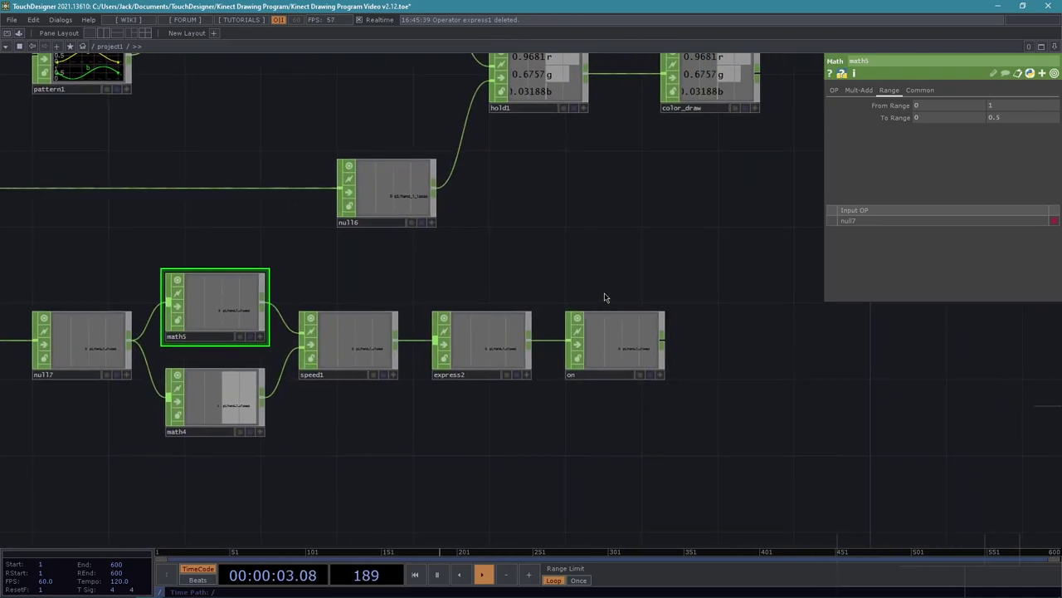
right_click_drag(593, 269, 656, 410)
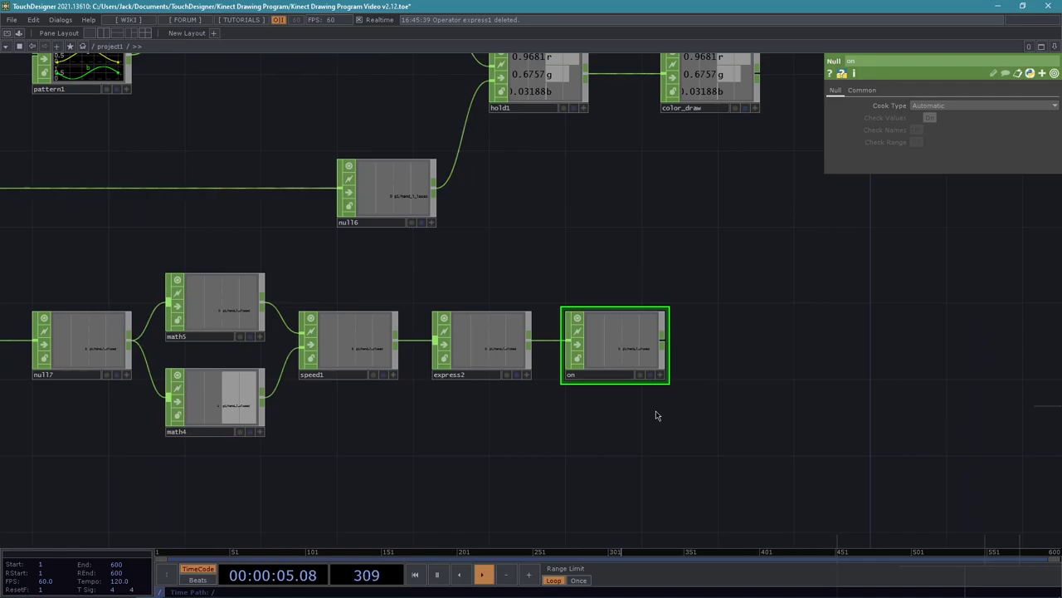
key("BackSpace")
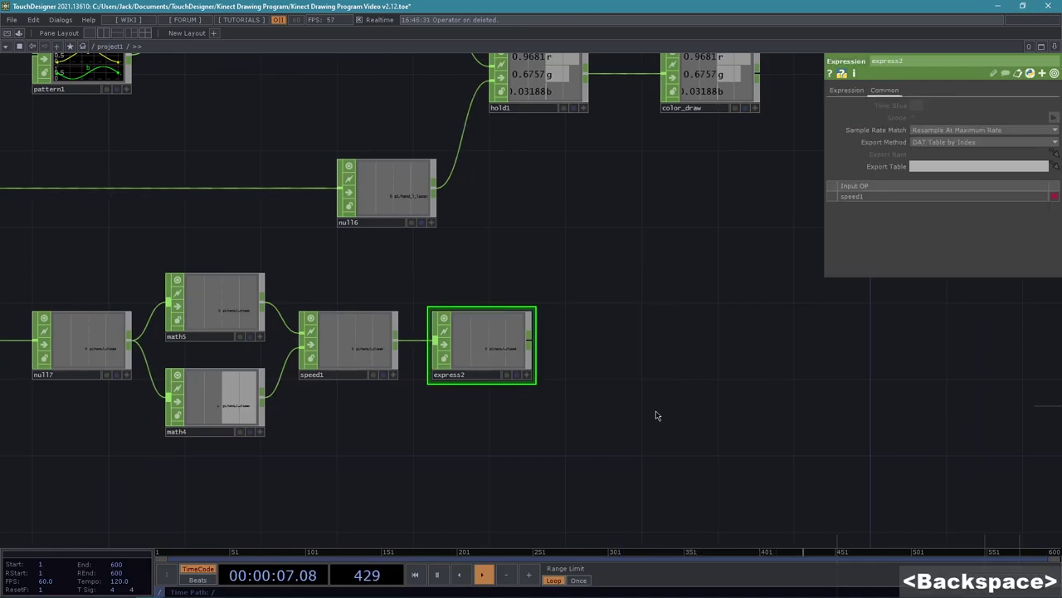
right_click(530, 340)
left_click(546, 218)
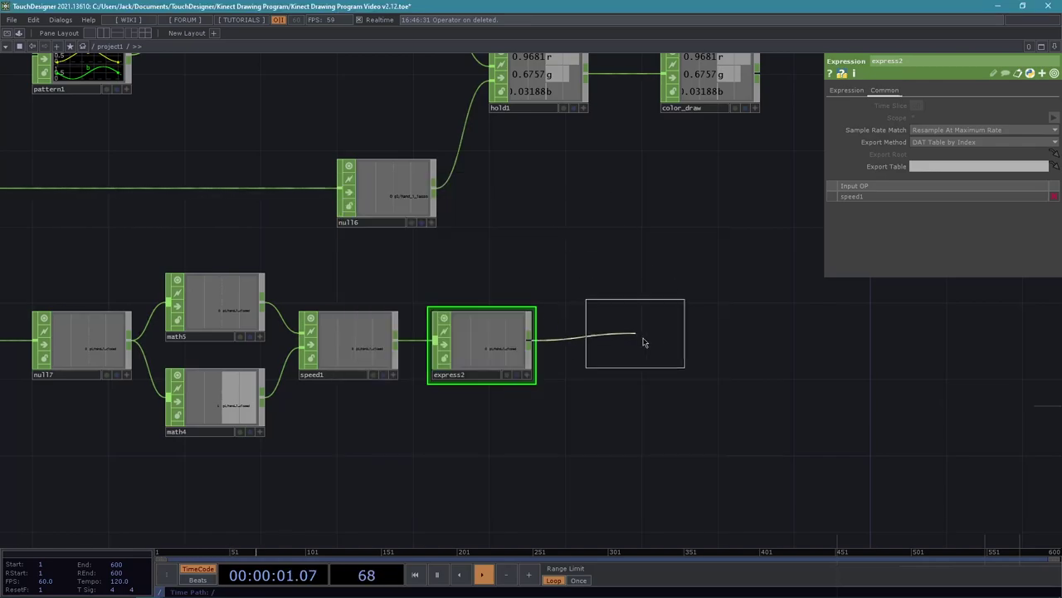
left_click(628, 342)
Set logic2's Channel Pre OP to Toggle
left_click_drag(673, 456, 874, 459)
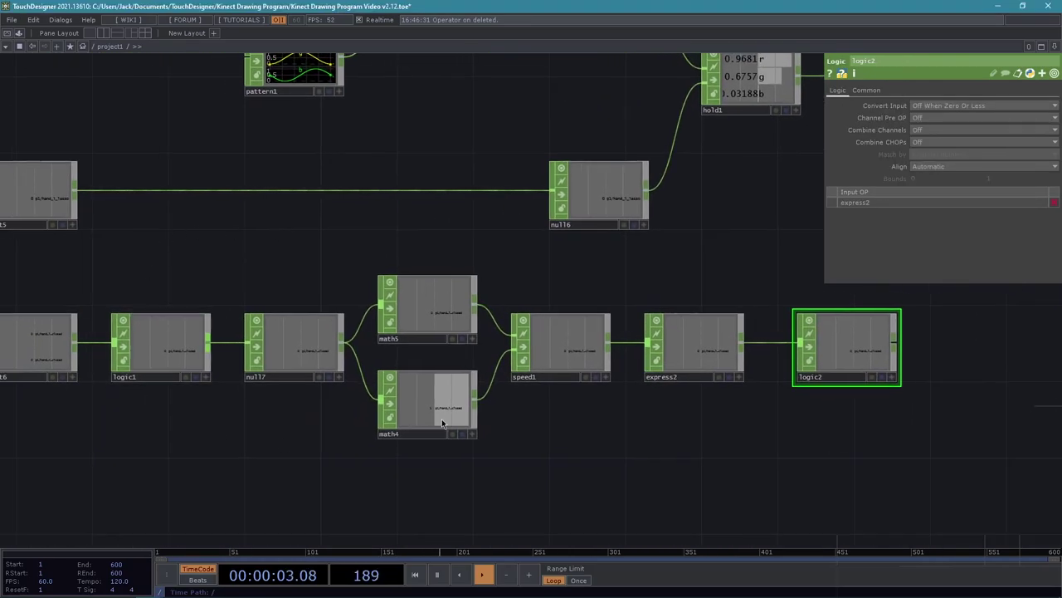
left_click_drag(821, 484, 645, 469)
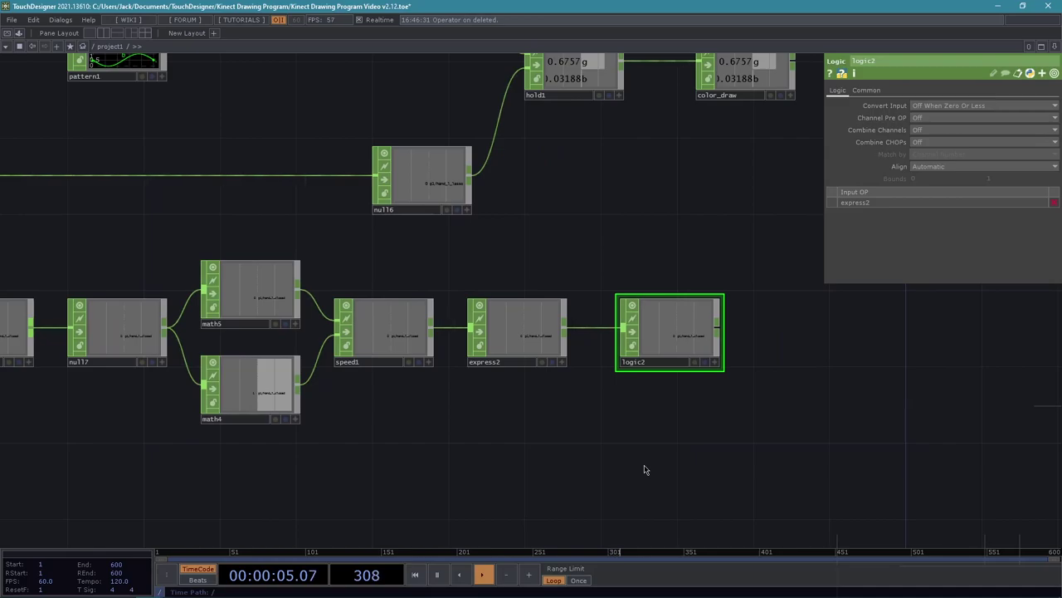
scroll(597, 453, "left", 5)
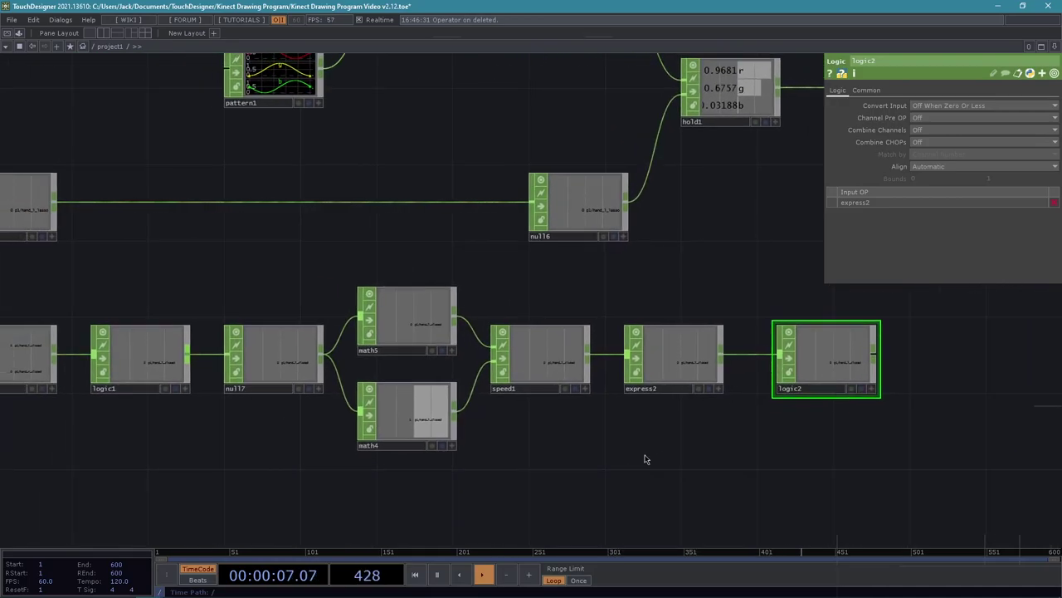
scroll(557, 427, "right", 5)
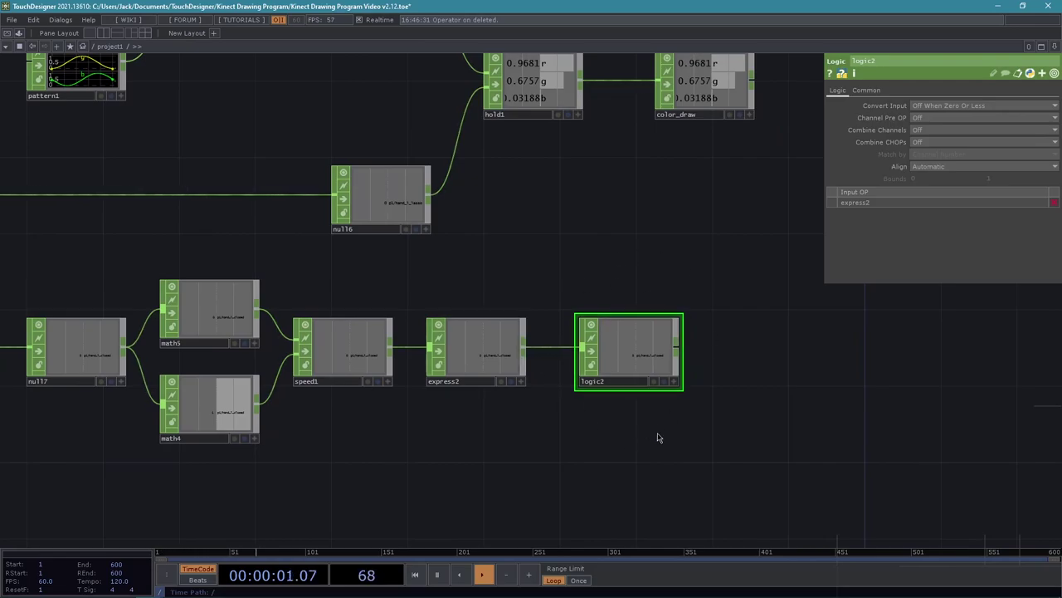
left_click_drag(662, 444, 621, 454)
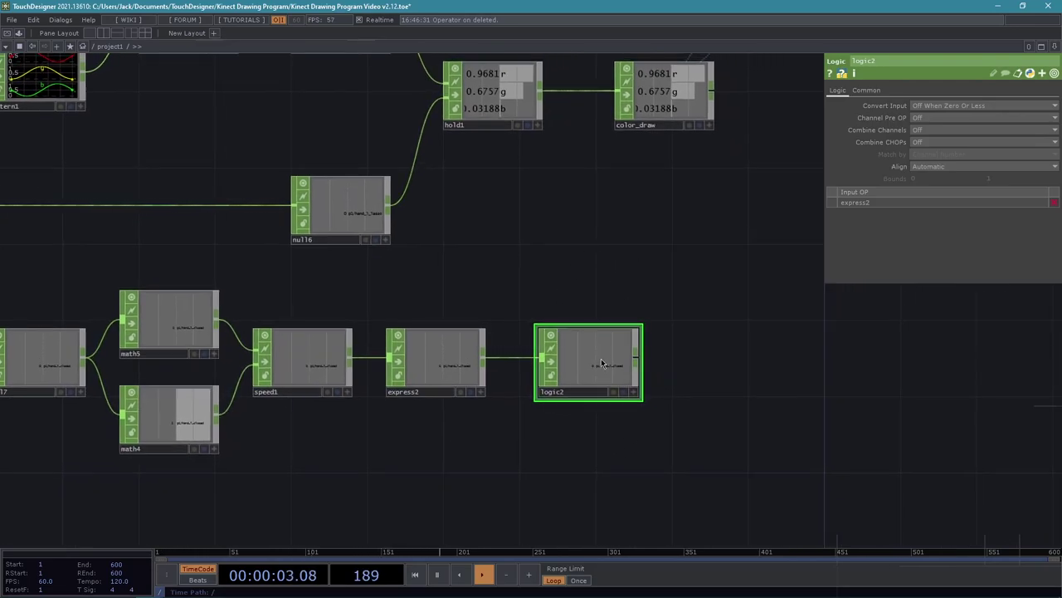
left_click(936, 119)
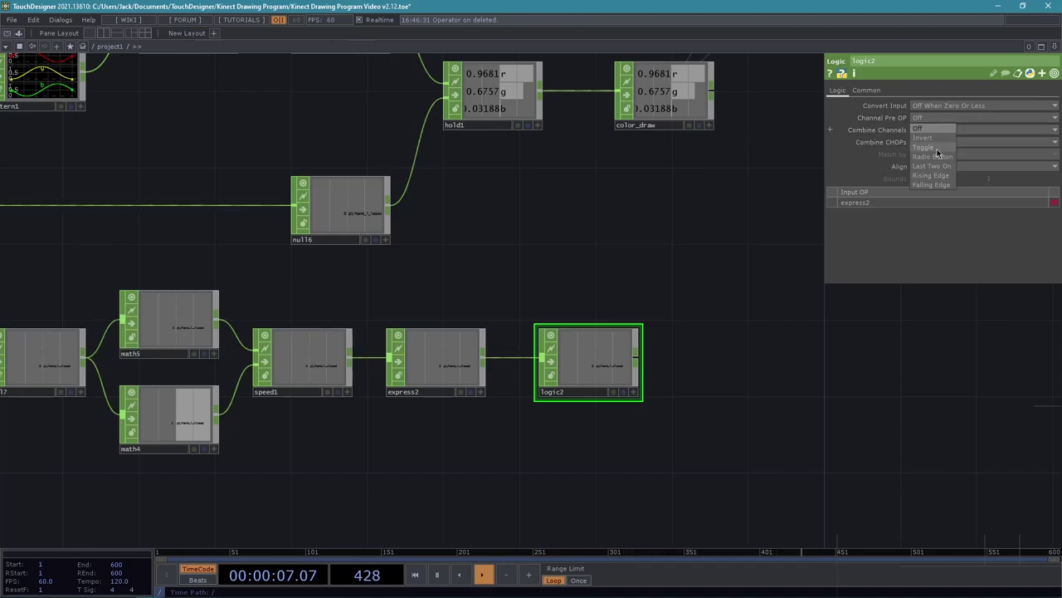
left_click(936, 149)
Add a Rename CHOP after logic2, placed above and beyond it
scroll(633, 403, "right", 5)
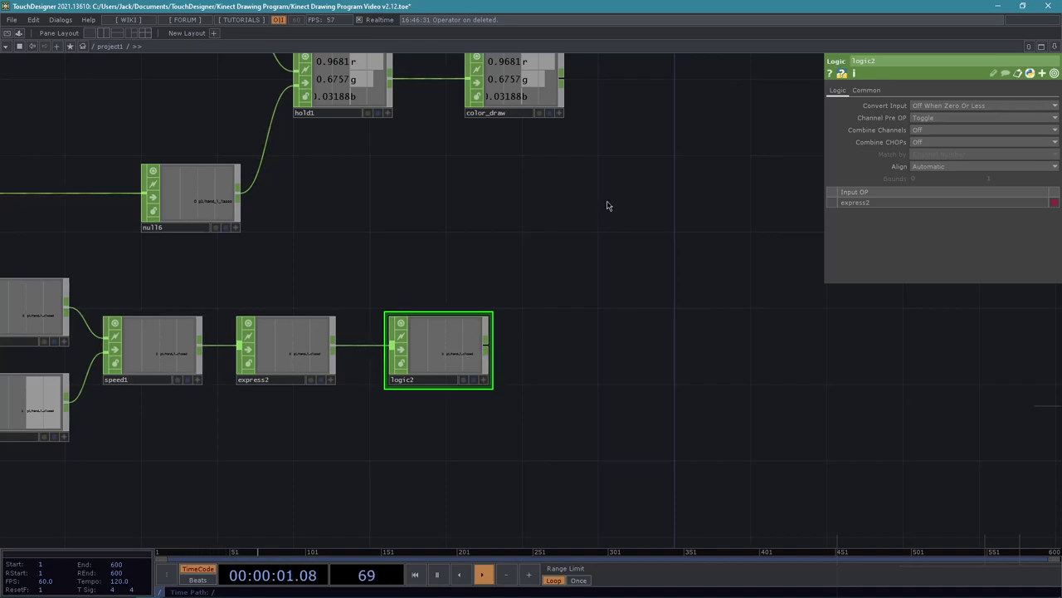
left_click_drag(647, 425, 570, 443)
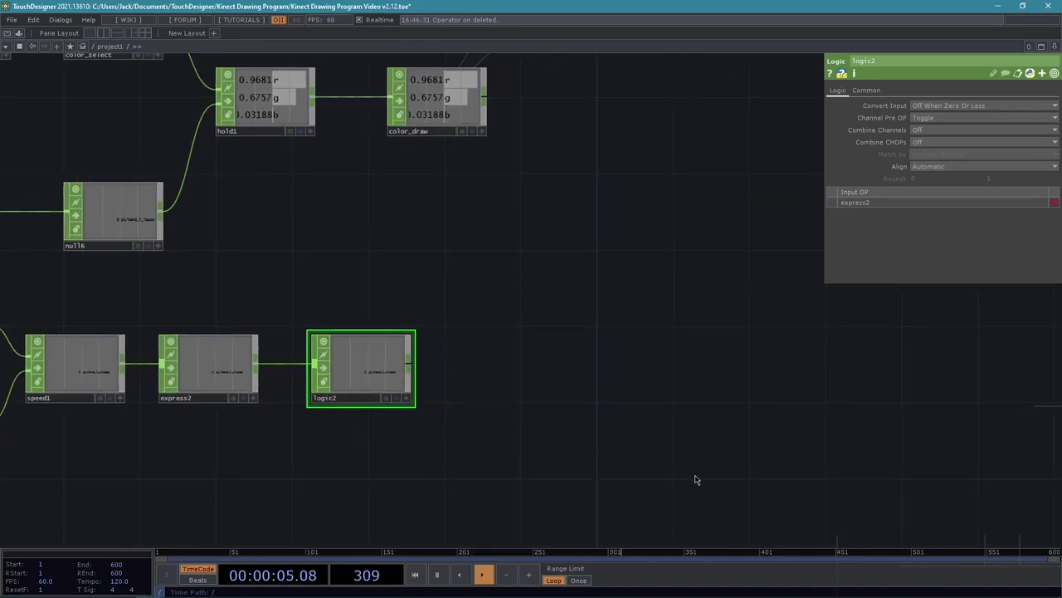
left_click(408, 371)
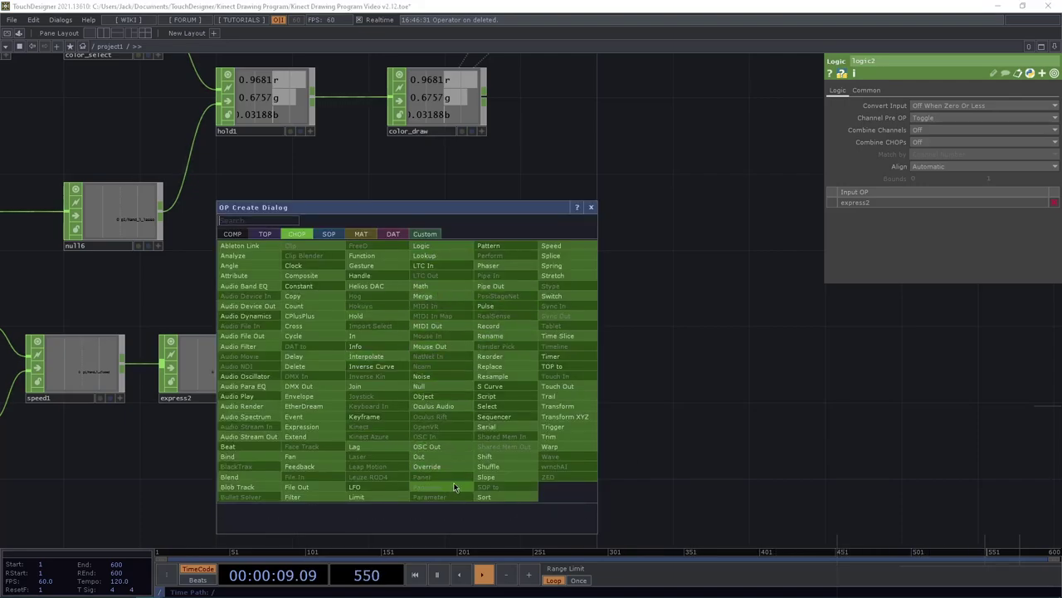
type("ren")
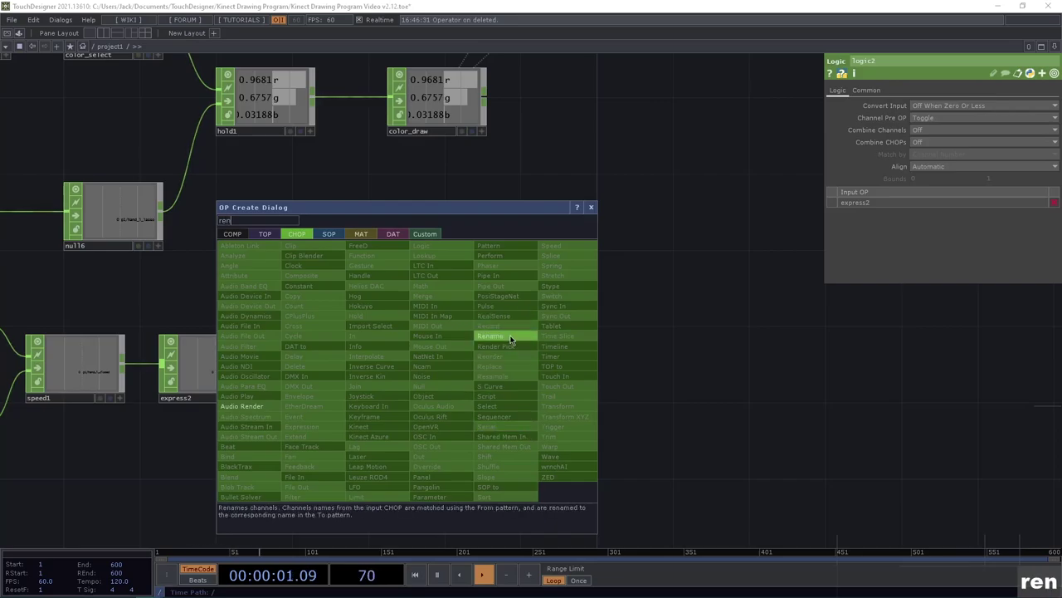
key("Return")
left_click(515, 274)
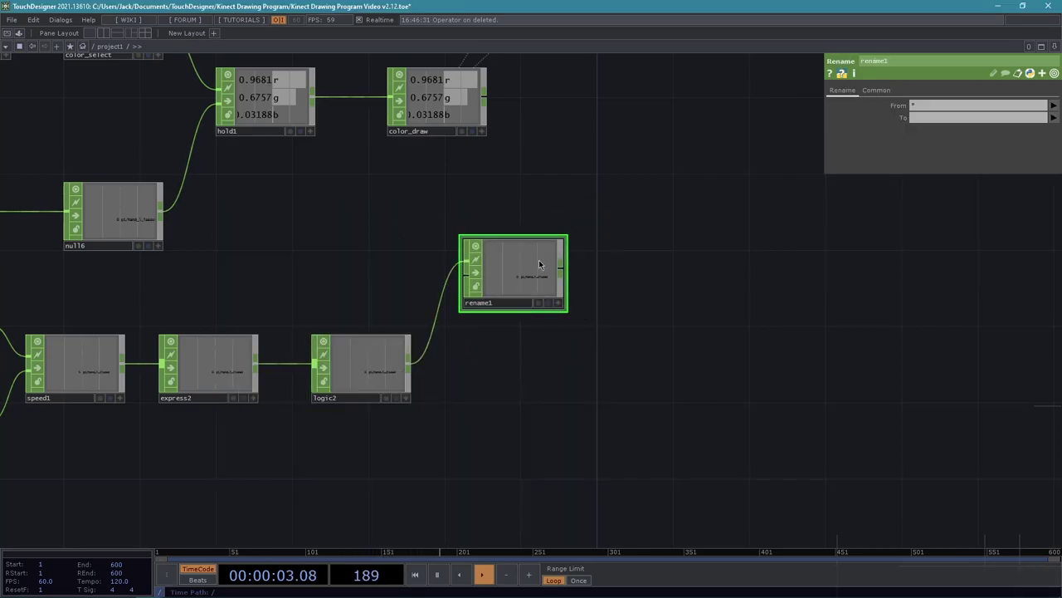
Set the rename1 operator's To name to draw
left_click(918, 118)
type("dr")
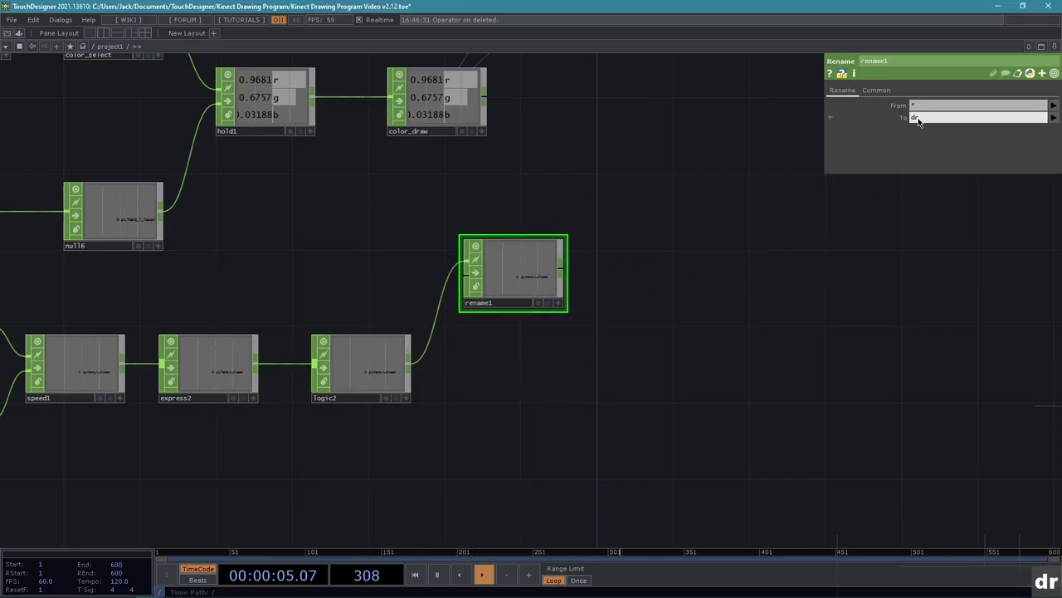
type("aw")
key("Return")
scroll(712, 339, "up", 3)
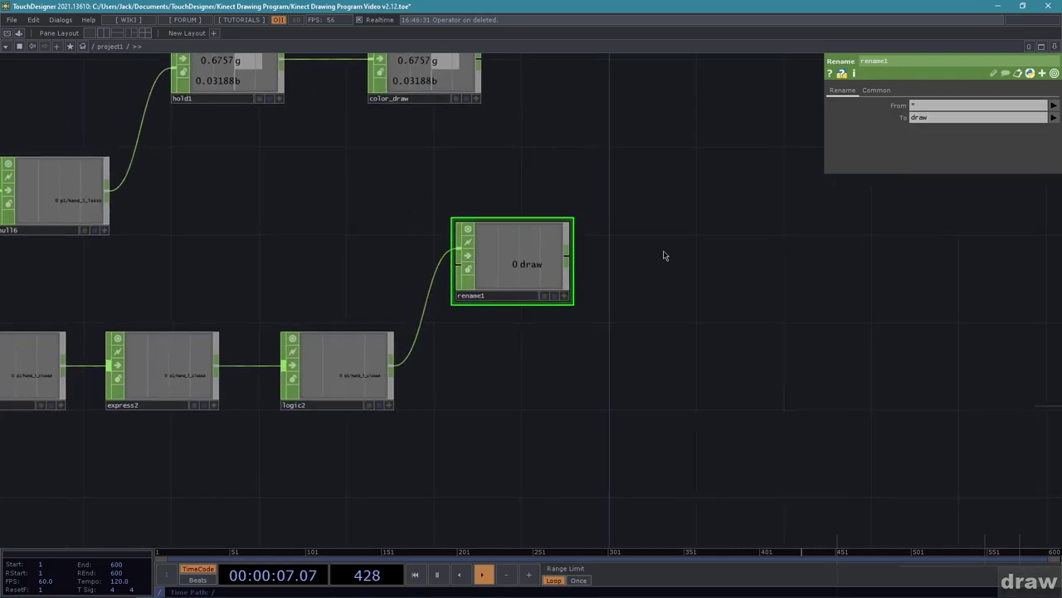
left_click_drag(681, 379, 611, 382)
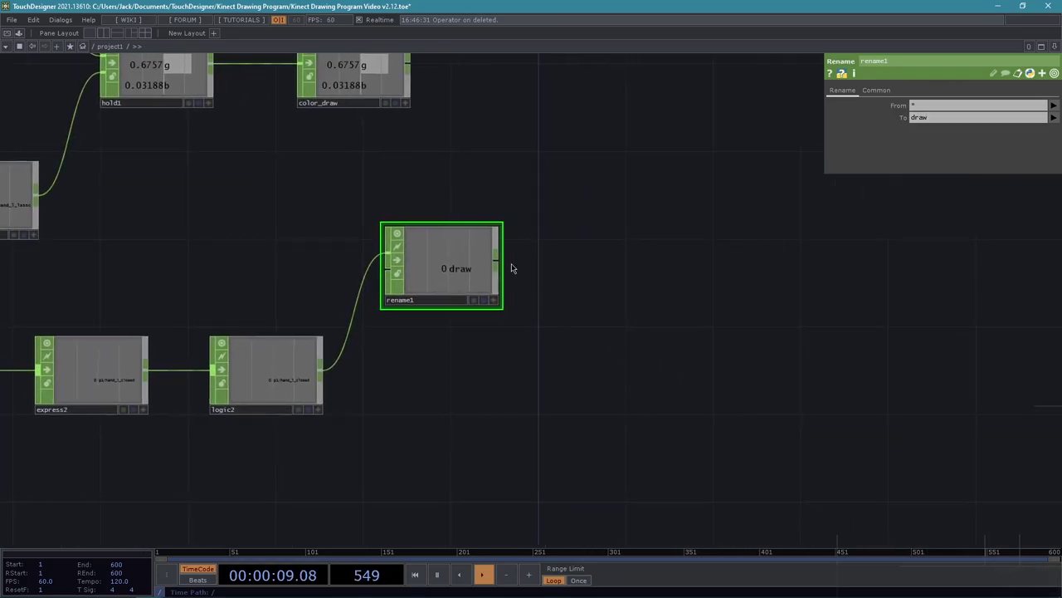
right_click(501, 257)
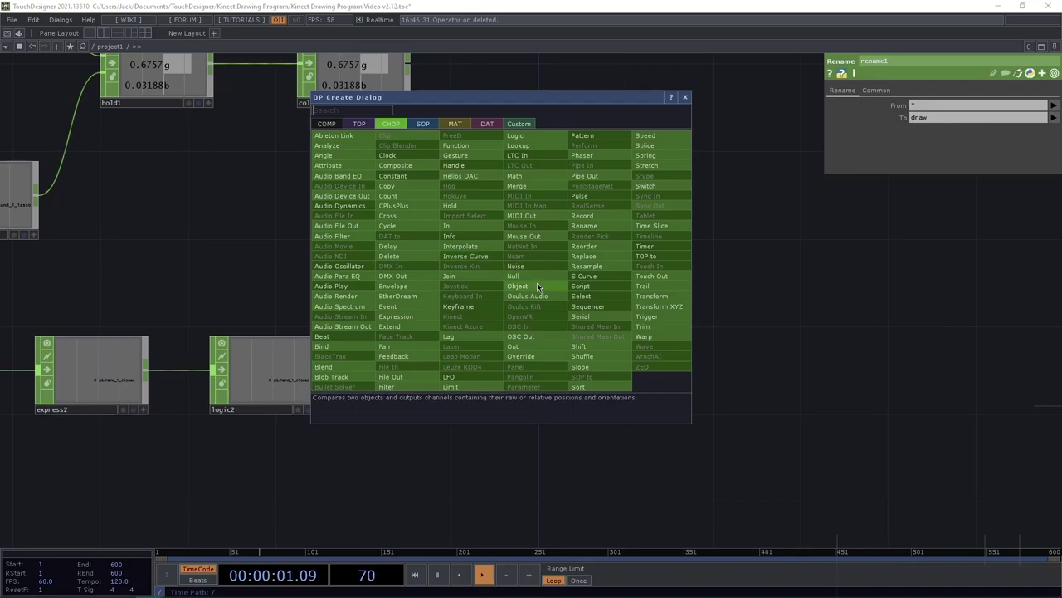
left_click(528, 183)
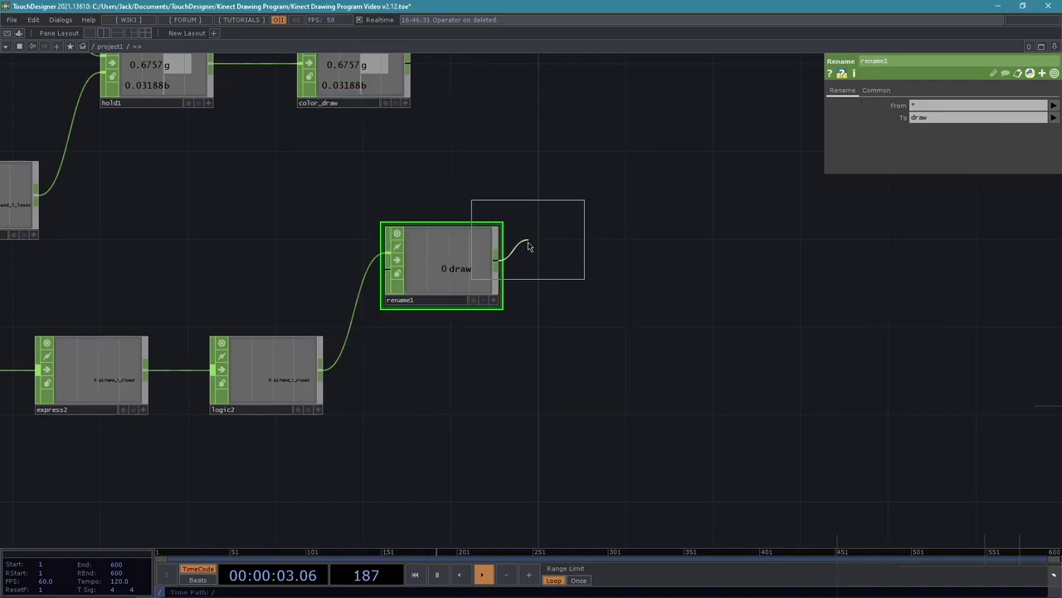
key("Escape")
Add a Math CHOP connected to the output of rename1
right_click(501, 263)
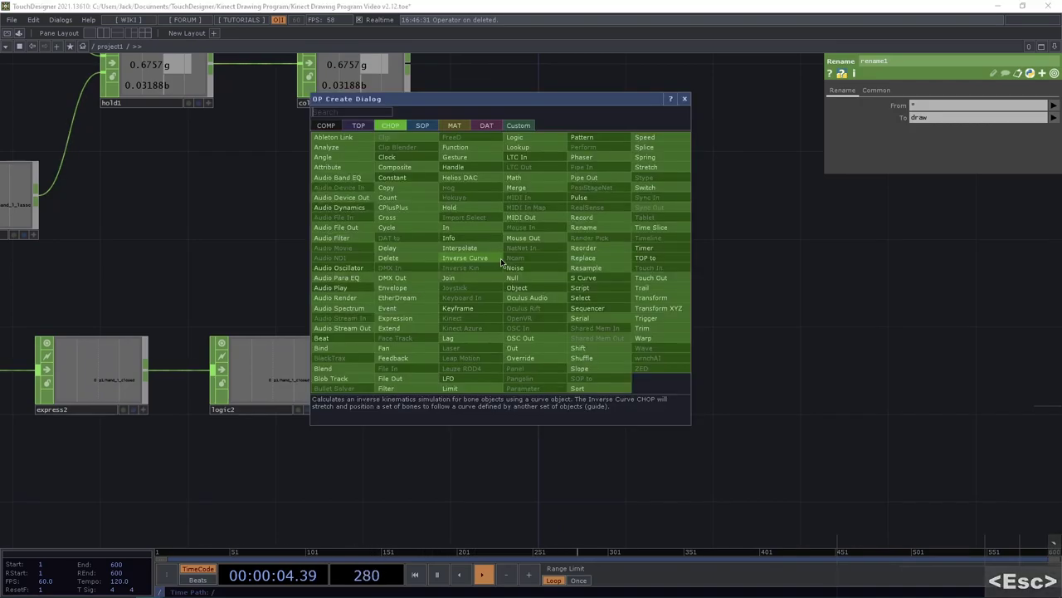
left_click(531, 184)
left_click(586, 267)
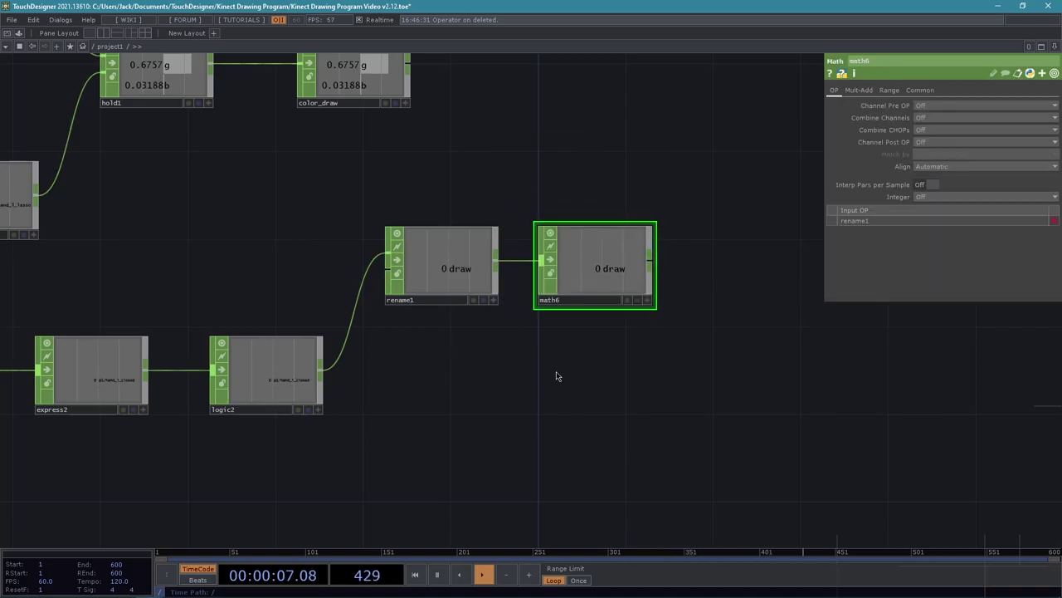
Invert the draw channel by setting the To Range of math6 to 1 and 0
left_click_drag(557, 376, 511, 406)
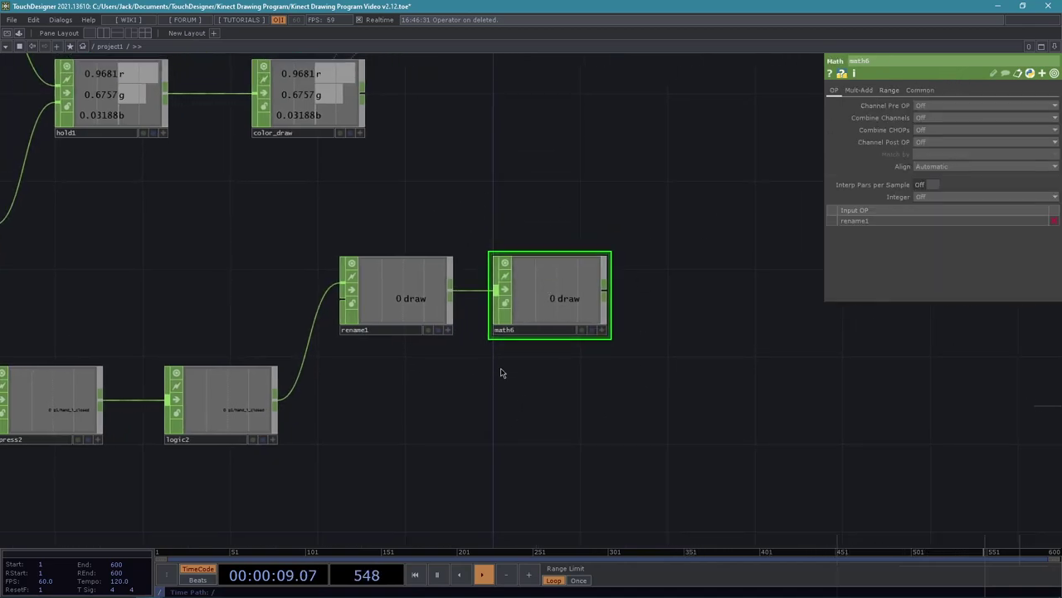
left_click_drag(431, 414, 501, 337)
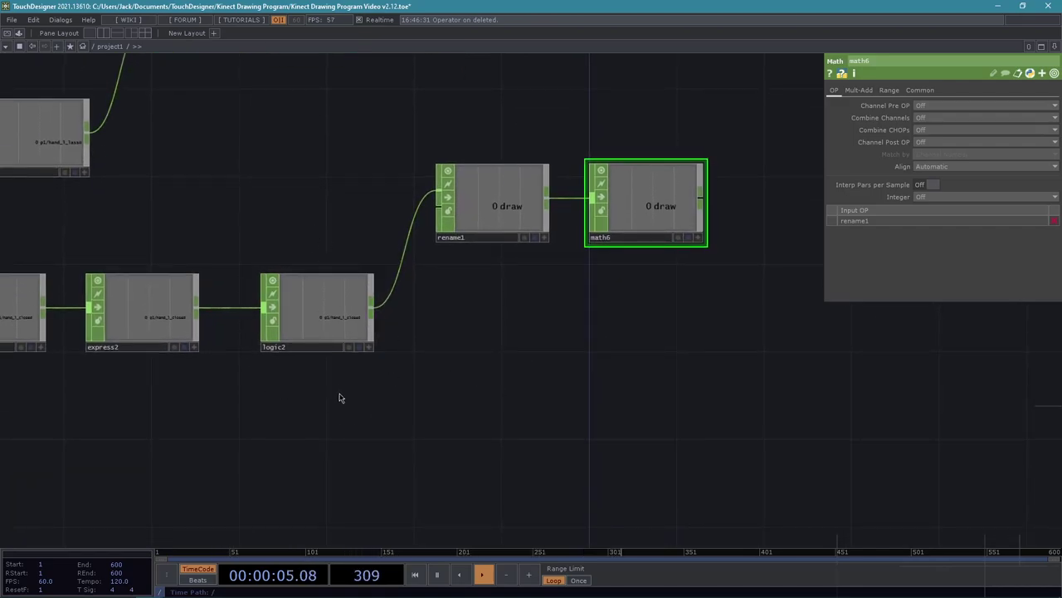
left_click_drag(399, 370, 498, 408)
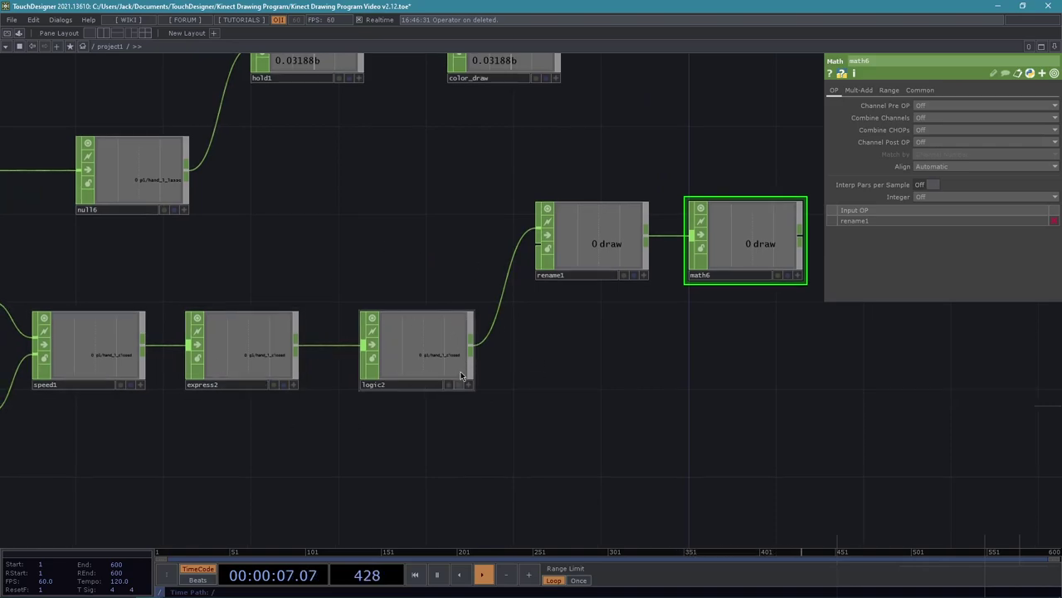
left_click_drag(567, 431, 529, 453)
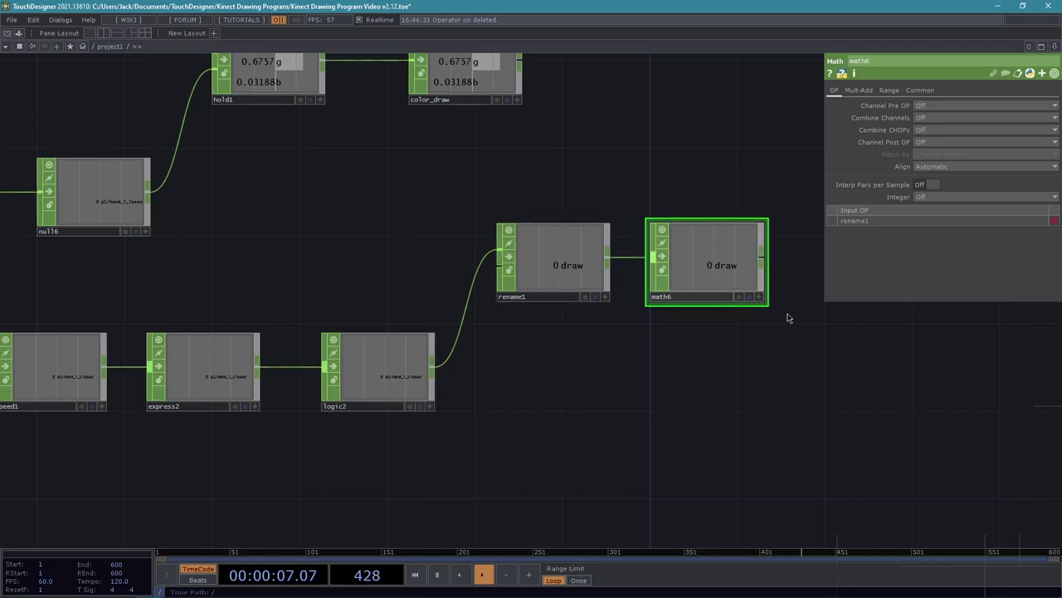
left_click(889, 89)
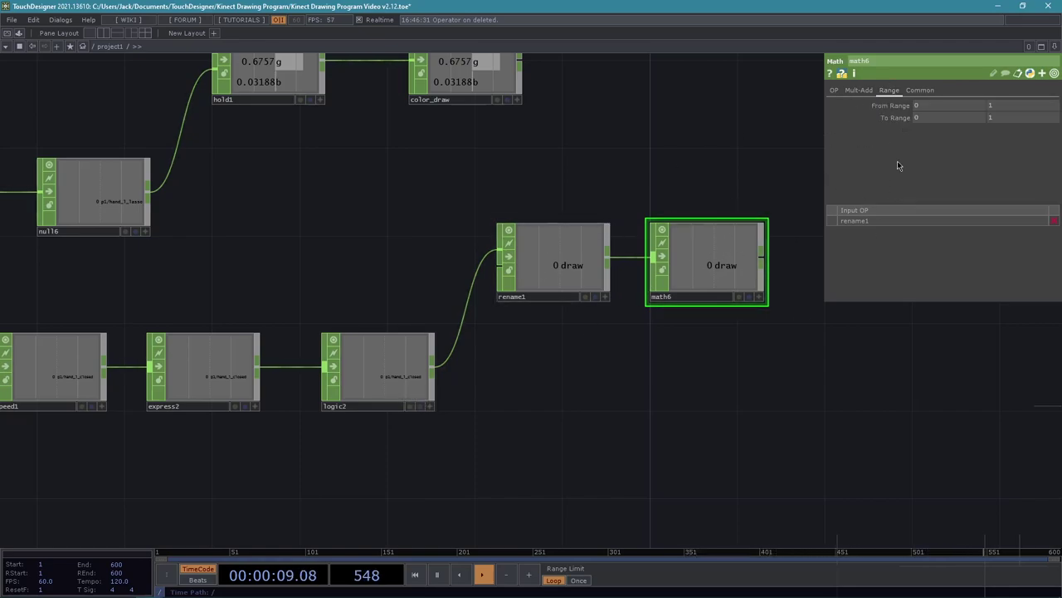
left_click(967, 119)
type("1")
key("Tab")
type("0")
key("Return")
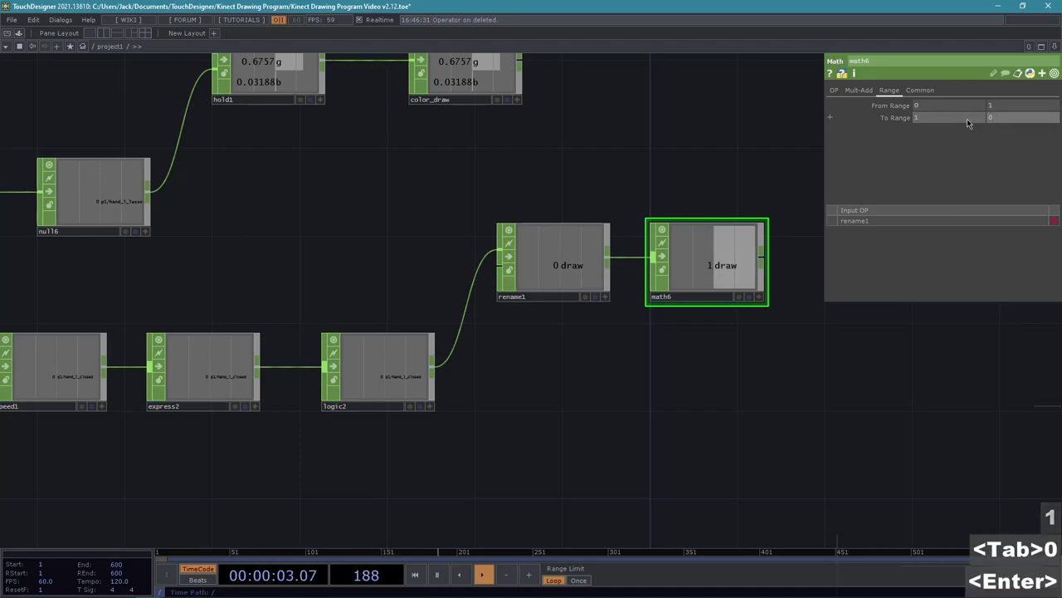
Add a Null CHOP after math6, leaving a gap between the two operators
left_click_drag(687, 398, 515, 360)
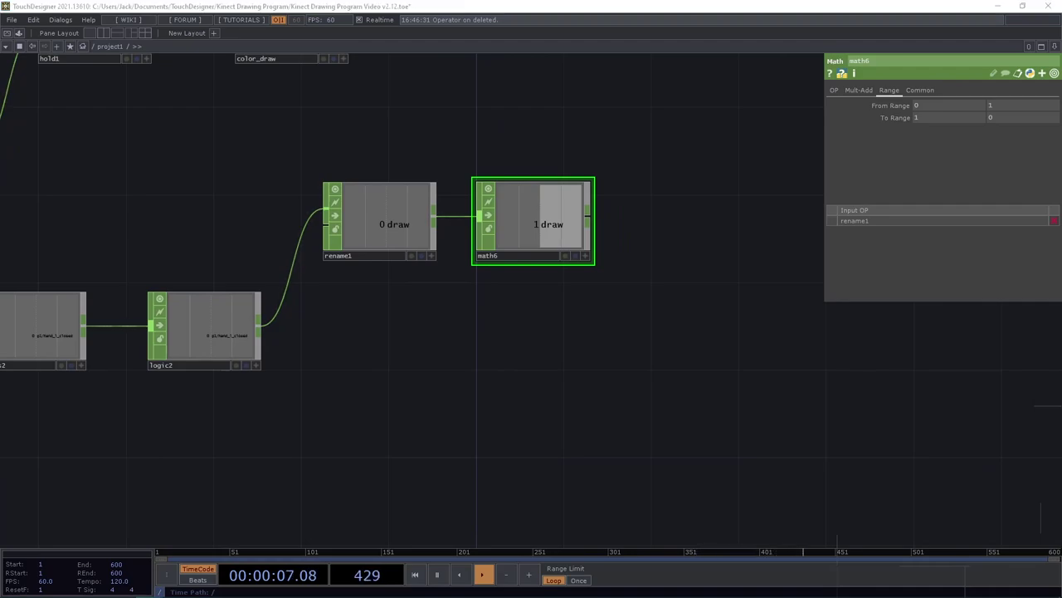
left_click_drag(674, 368, 545, 366)
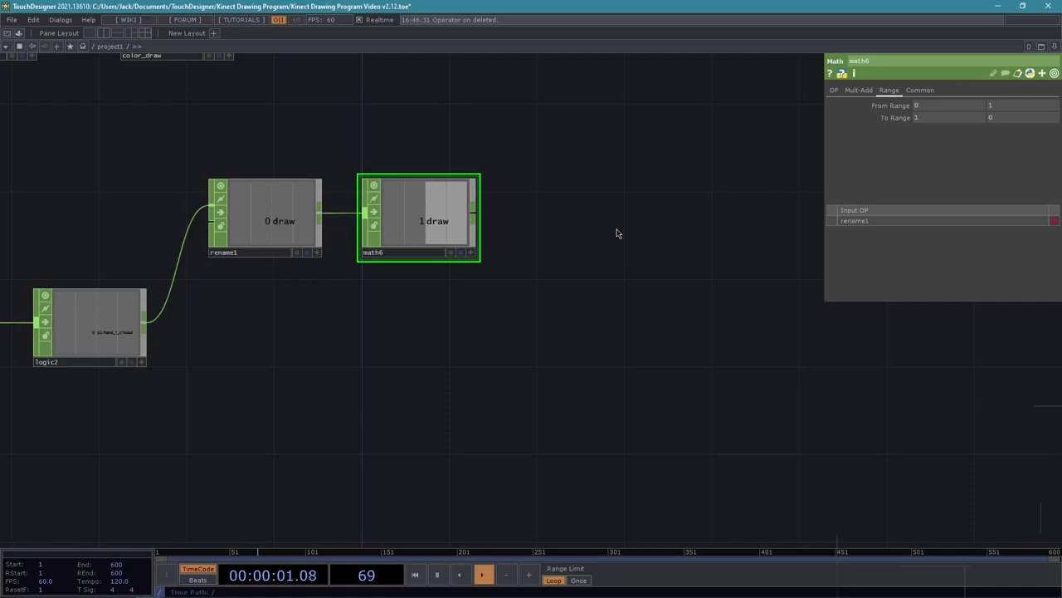
scroll(615, 233, "down", 2)
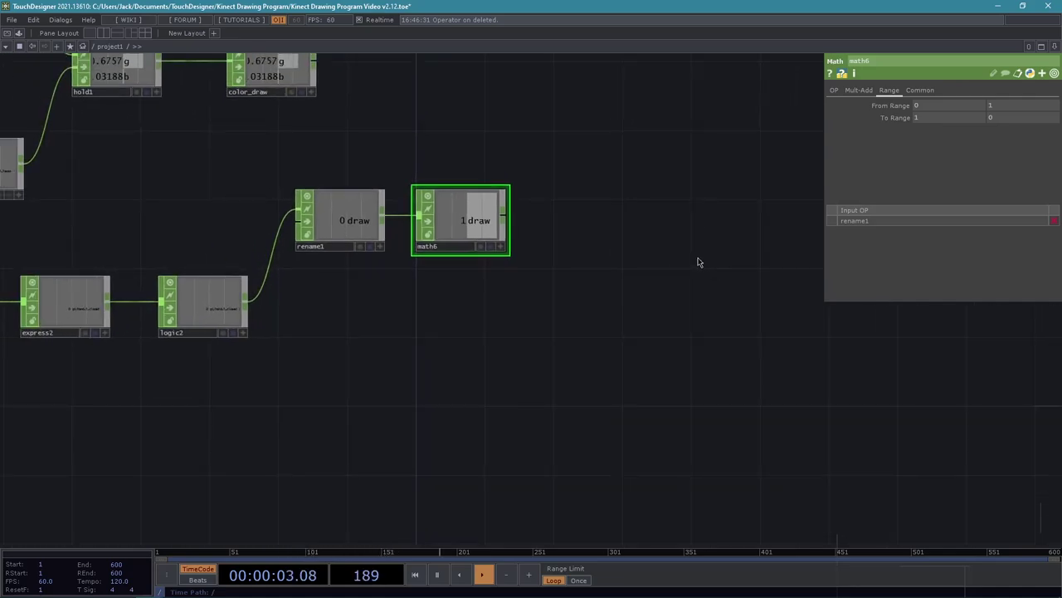
left_click_drag(658, 268, 623, 271)
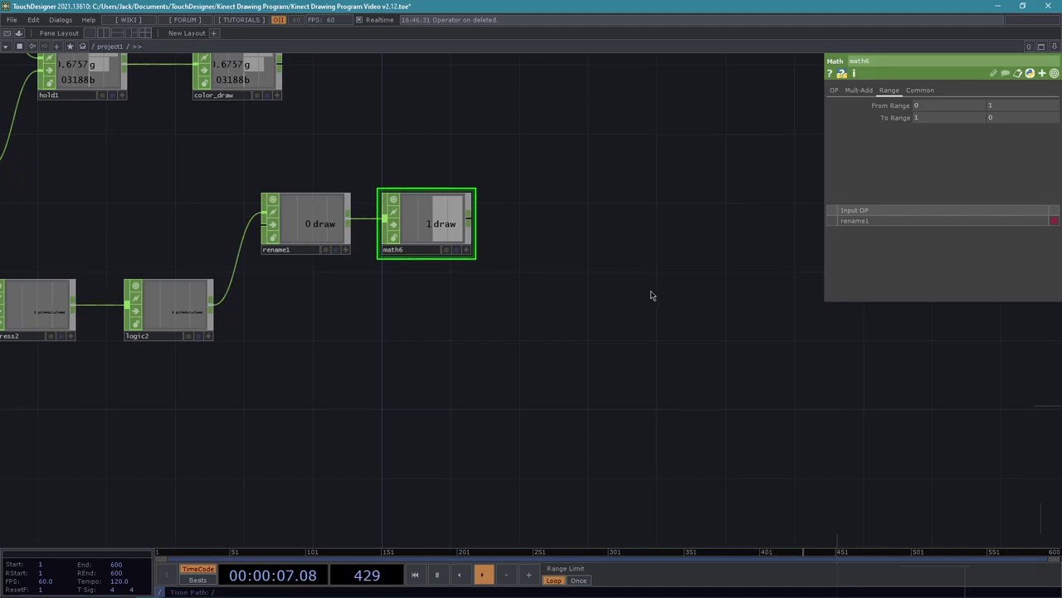
scroll(652, 295, "down", 3)
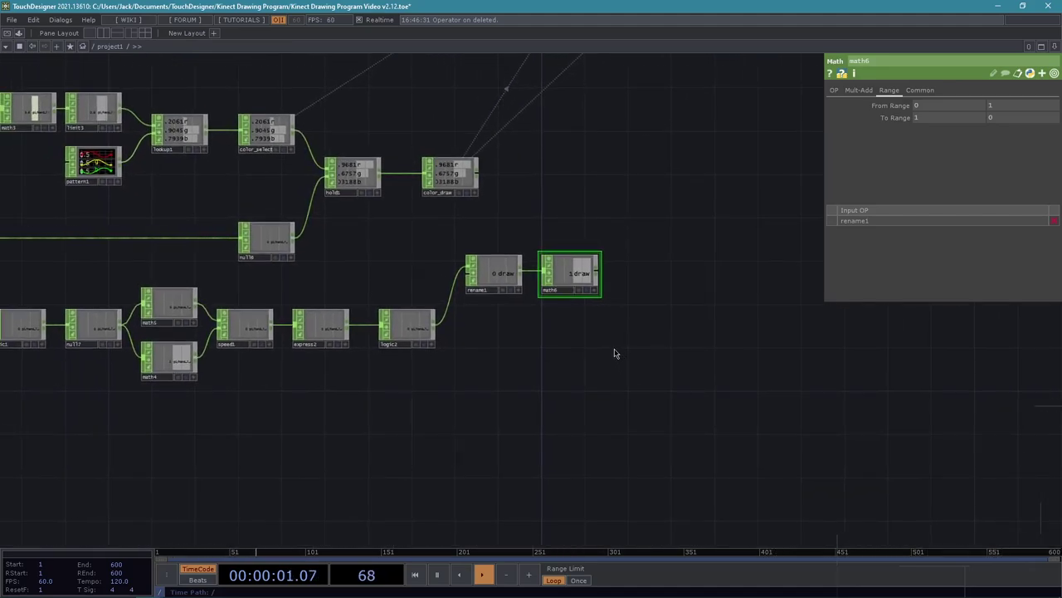
left_click_drag(453, 461, 724, 422)
left_click_drag(735, 380, 393, 420)
key("Tab")
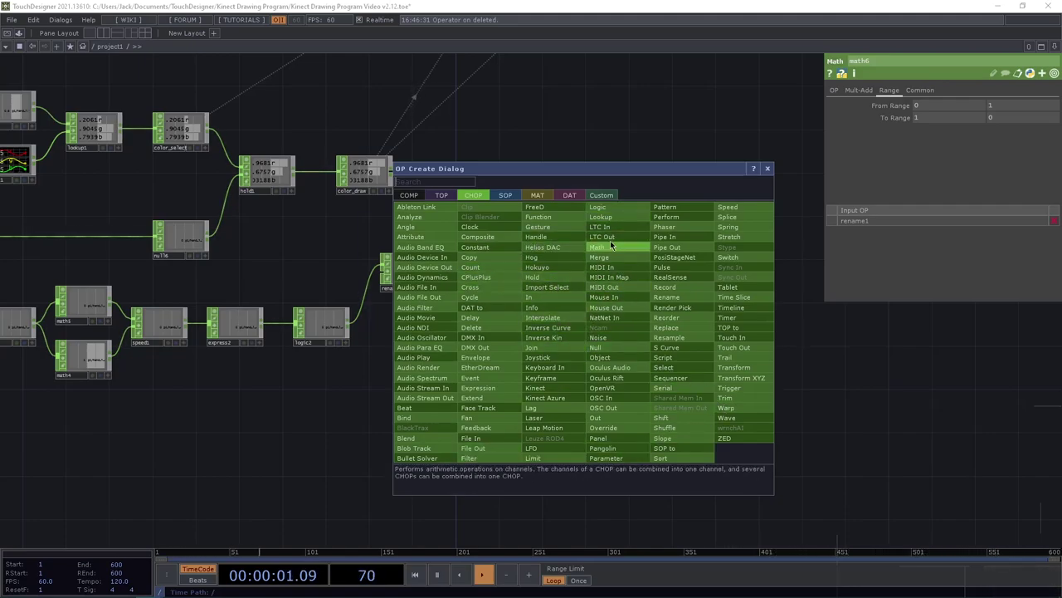
key("Escape")
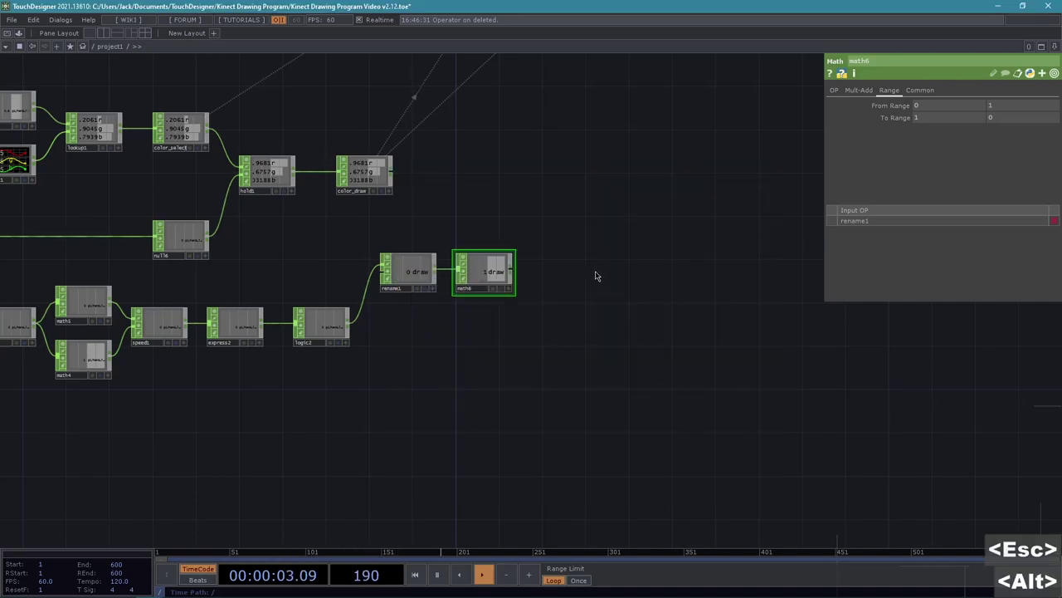
key("alt+n")
left_click(618, 278)
Add a Logic CHOP connected to null8 and move it further along the chain to leave space
left_click_drag(697, 339, 645, 354)
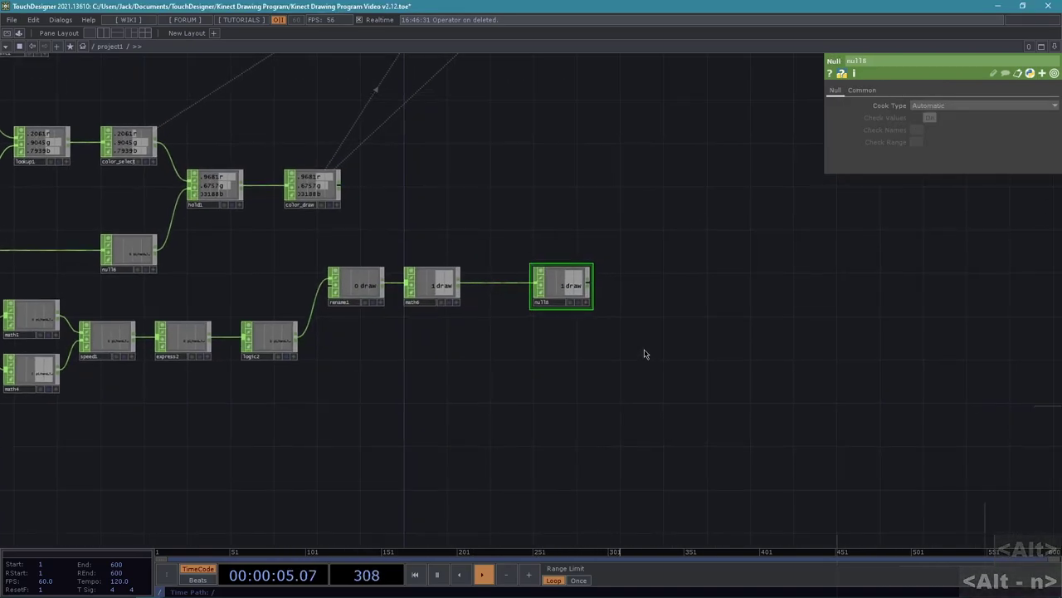
left_click(591, 283)
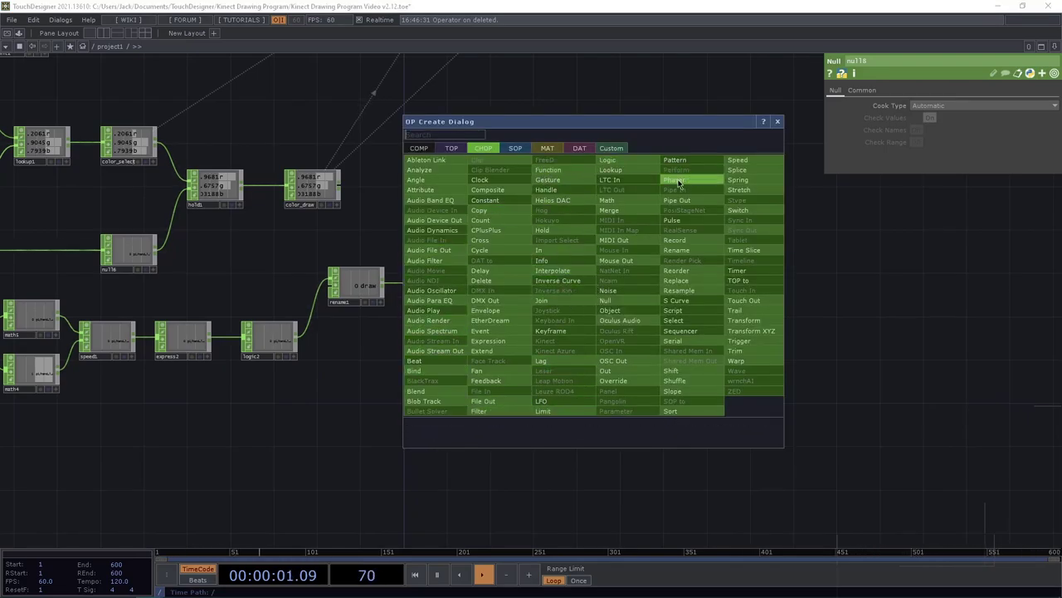
left_click(609, 160)
left_click(674, 281)
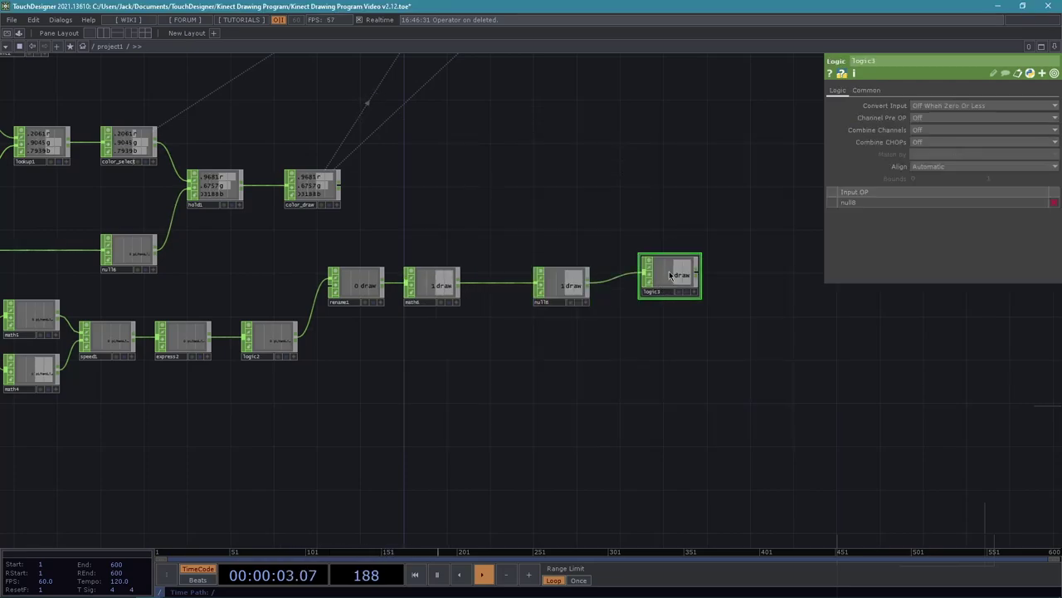
left_click_drag(630, 391, 544, 399)
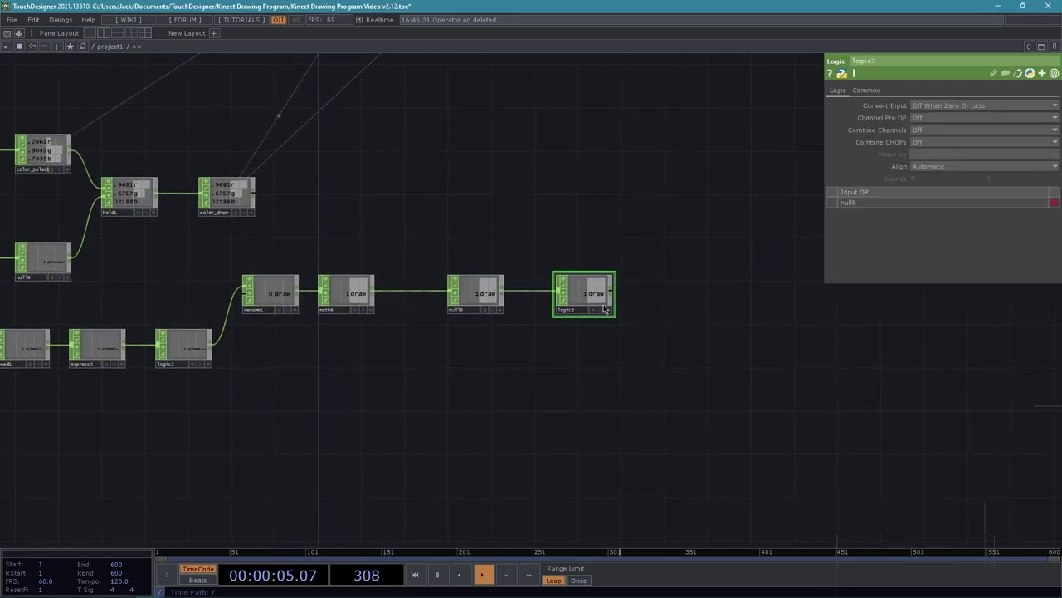
left_click_drag(583, 283, 615, 283)
Add a Null CHOP after logic3 and rename it draw
scroll(635, 337, "up", 5)
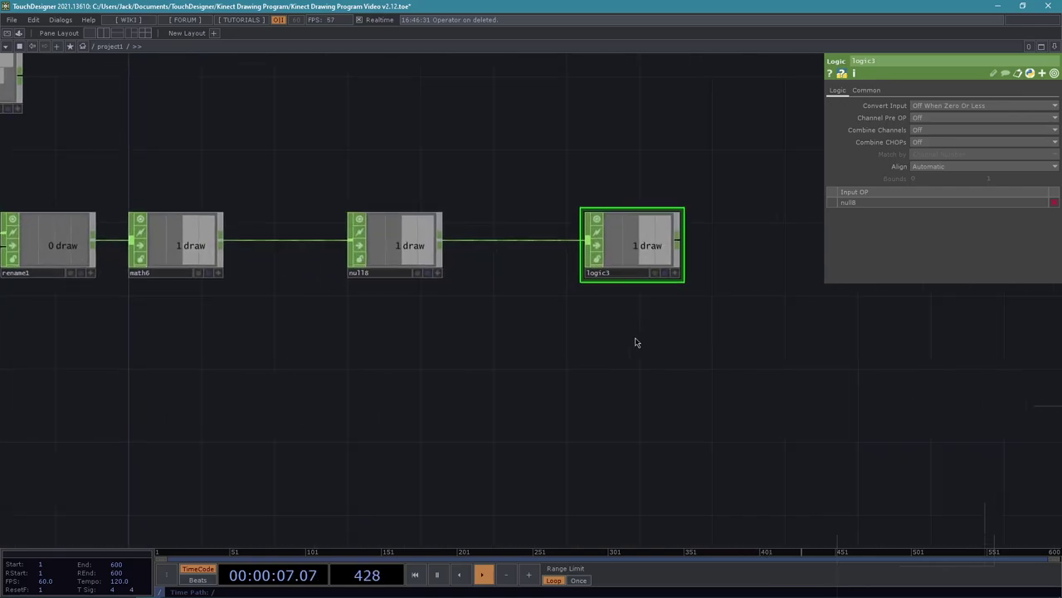
key("alt+n")
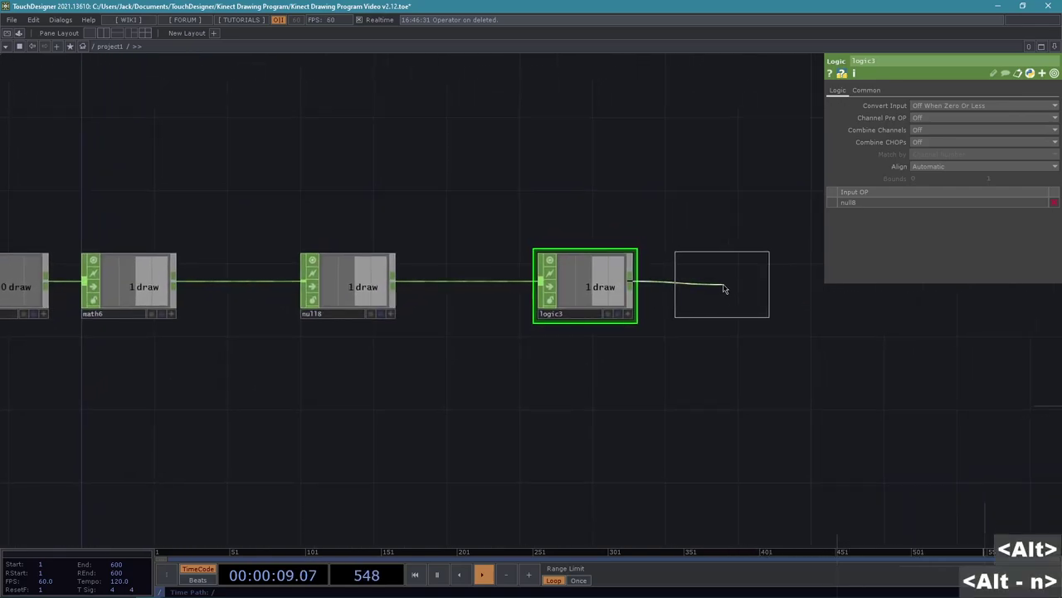
left_click(722, 288)
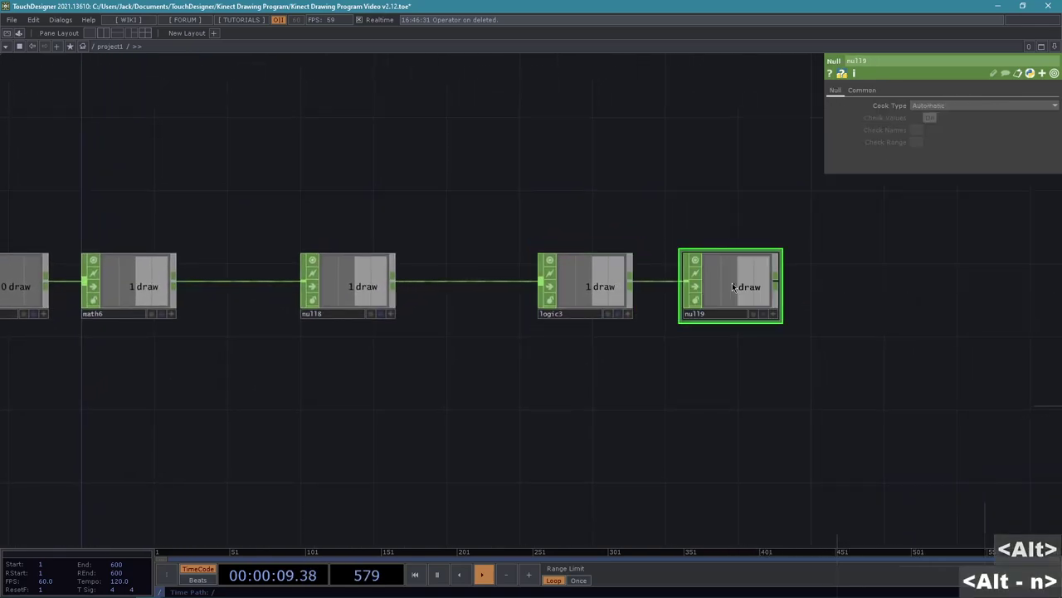
left_click(694, 315)
type("draw")
key("Return")
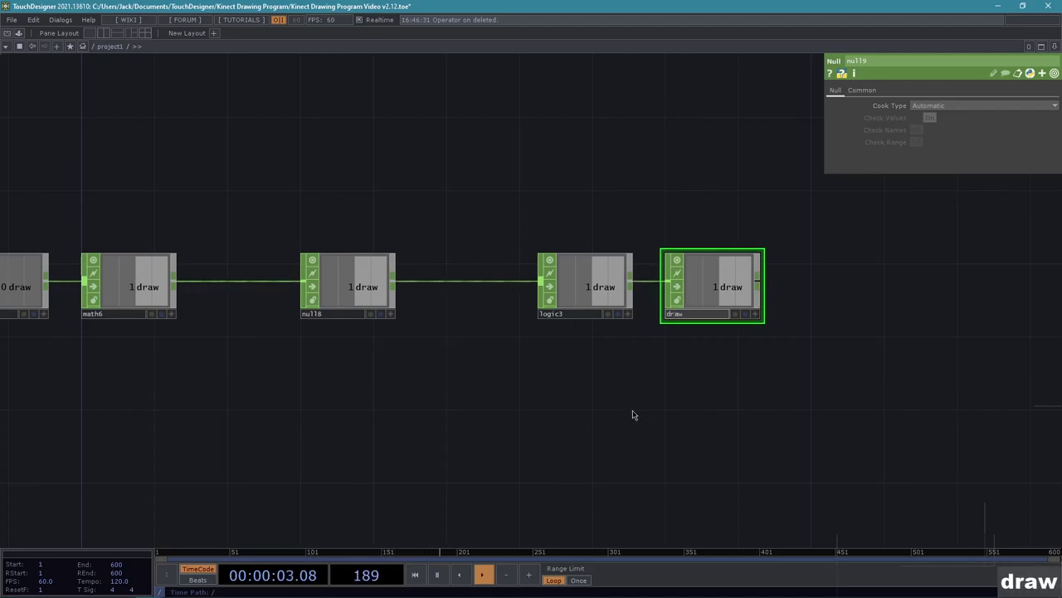
Add another Logic CHOP below the wire between null8 and logic3, and connect null8's output to its input
scroll(581, 415, "down", 3)
left_click_drag(557, 339, 558, 304)
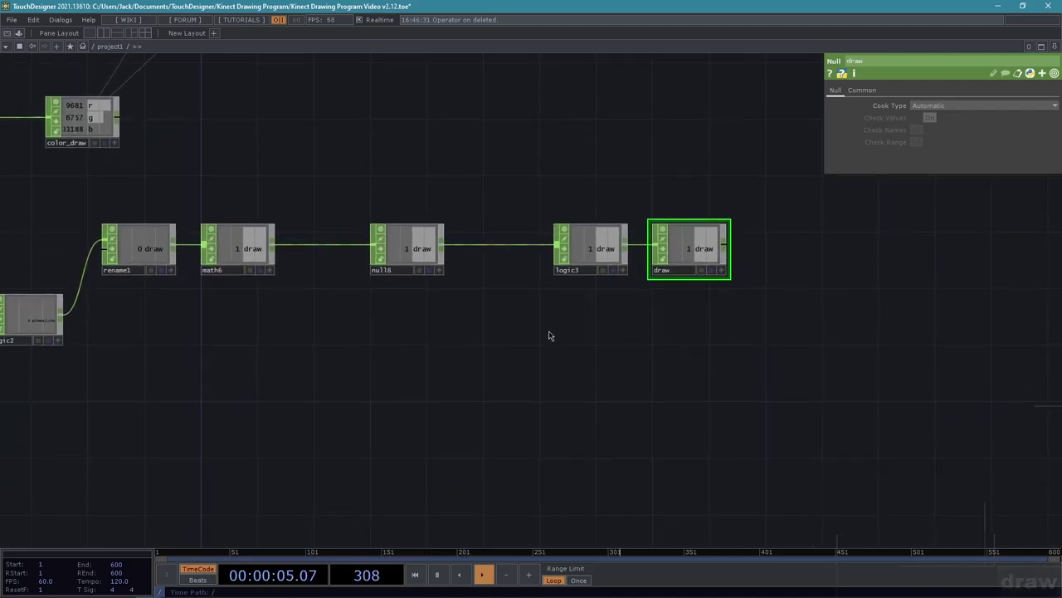
scroll(544, 325, "up", 2)
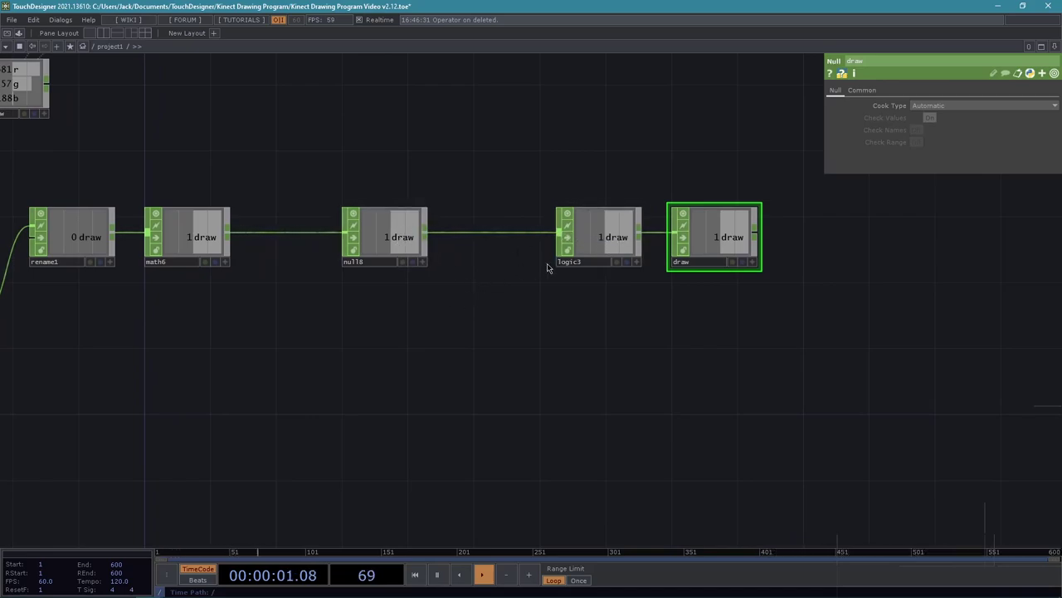
key("Tab")
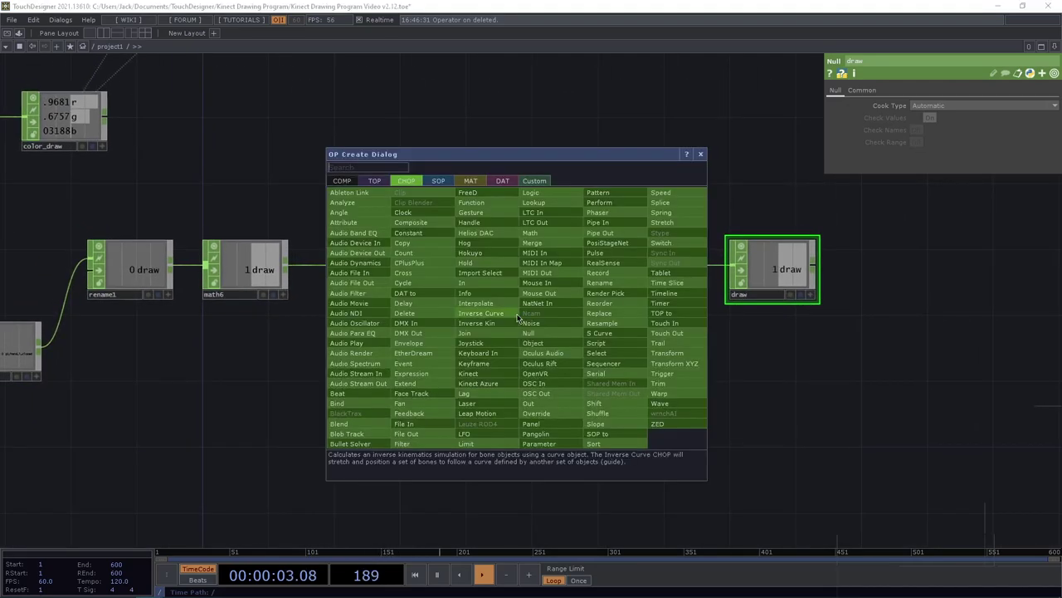
left_click(544, 200)
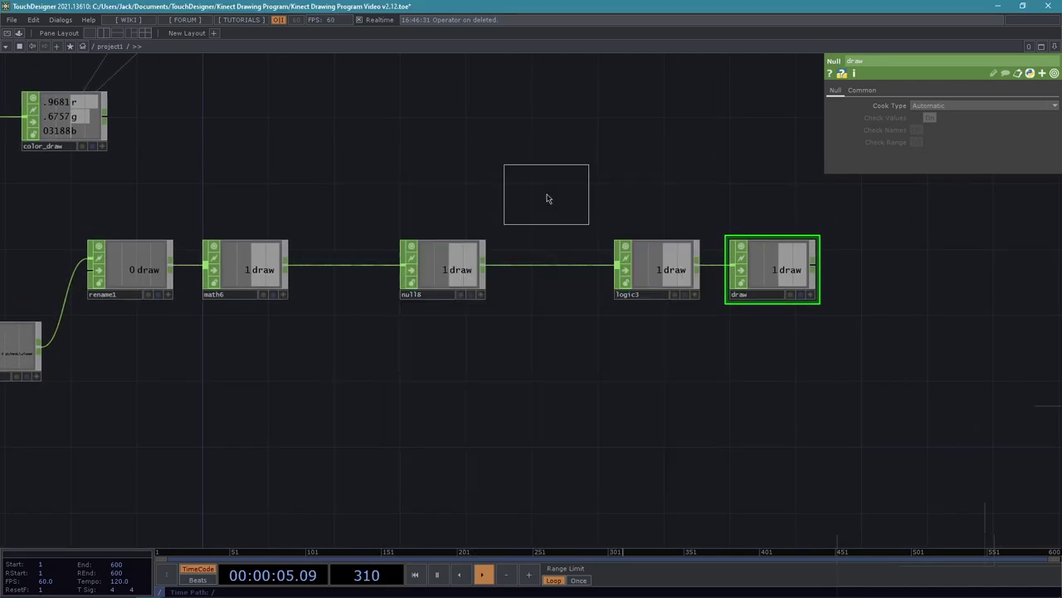
left_click(547, 304)
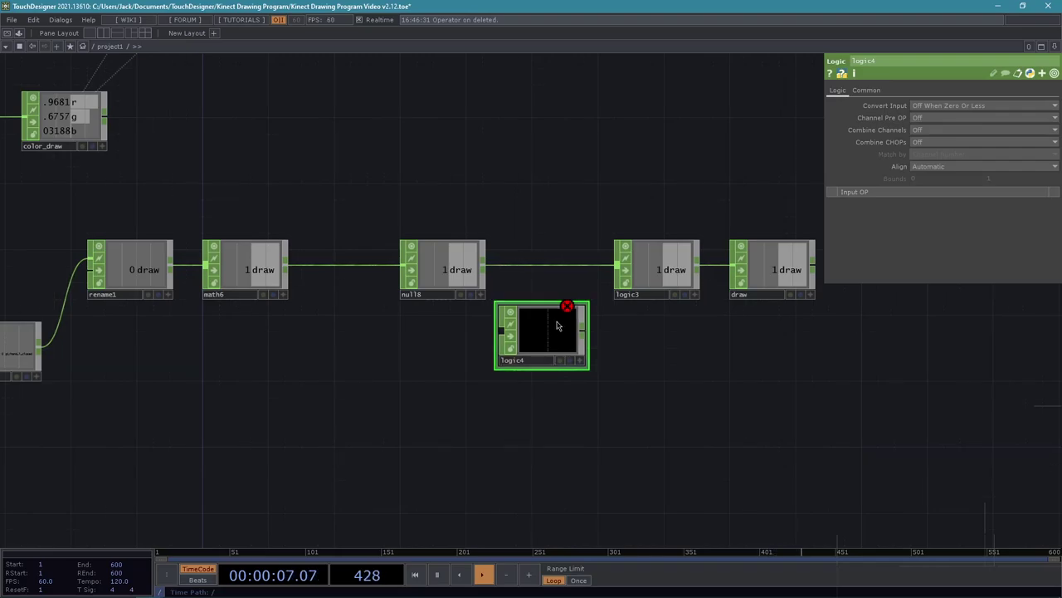
left_click_drag(426, 267, 409, 266)
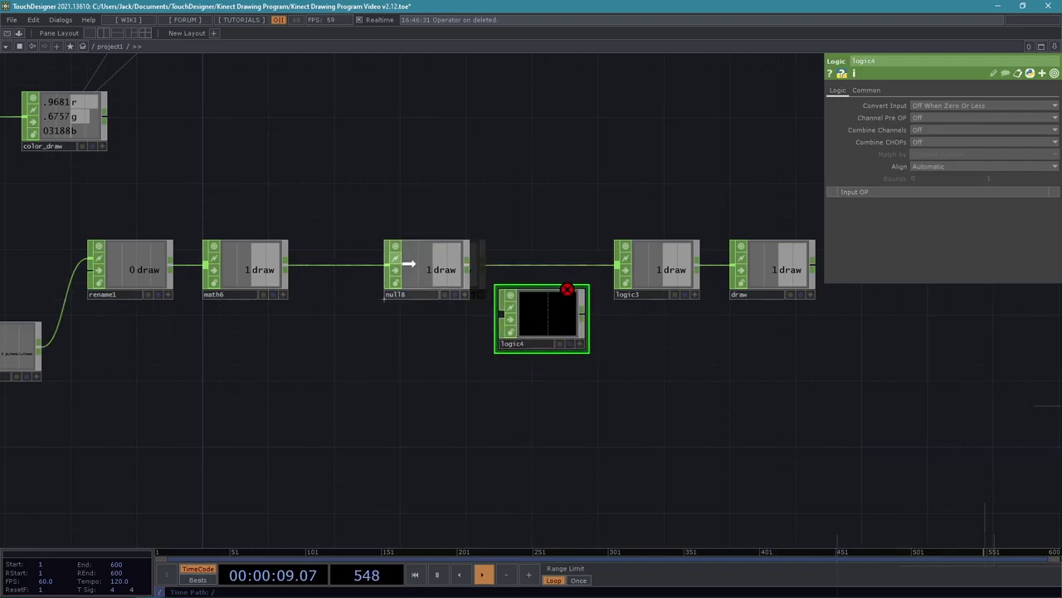
left_click(556, 325)
left_click_drag(471, 278, 501, 313)
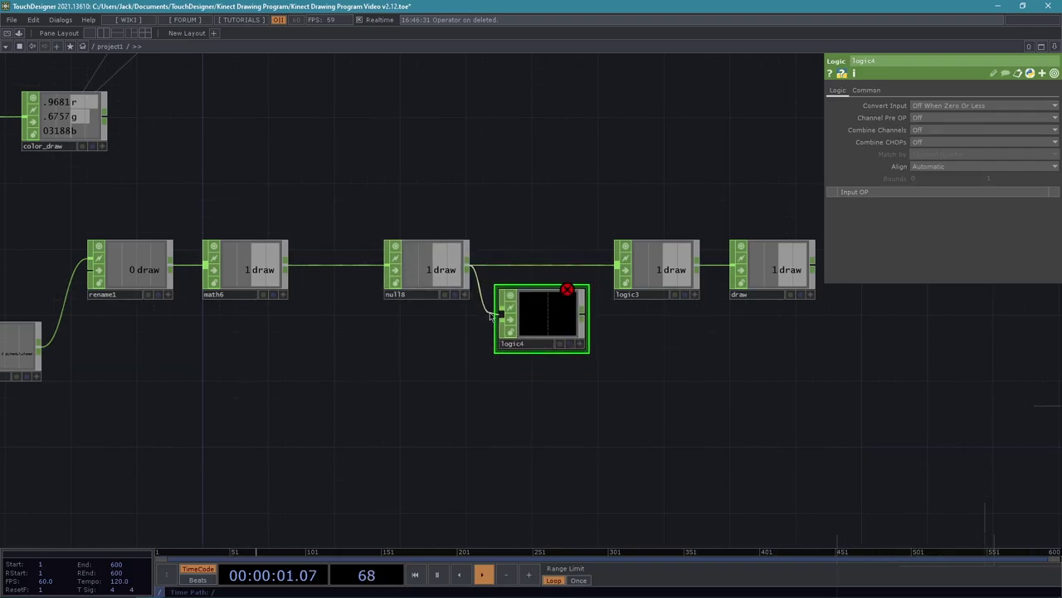
Connect logic4's output to logic3 as an additional input alongside null8
left_click_drag(662, 408, 540, 422)
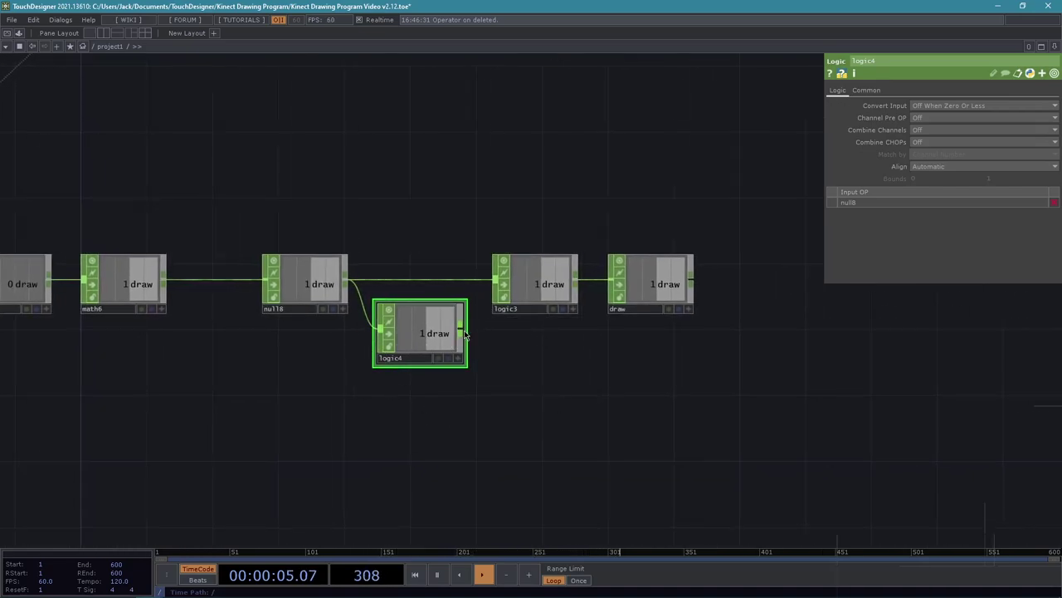
left_click_drag(463, 331, 498, 284)
left_click_drag(504, 359, 975, 360)
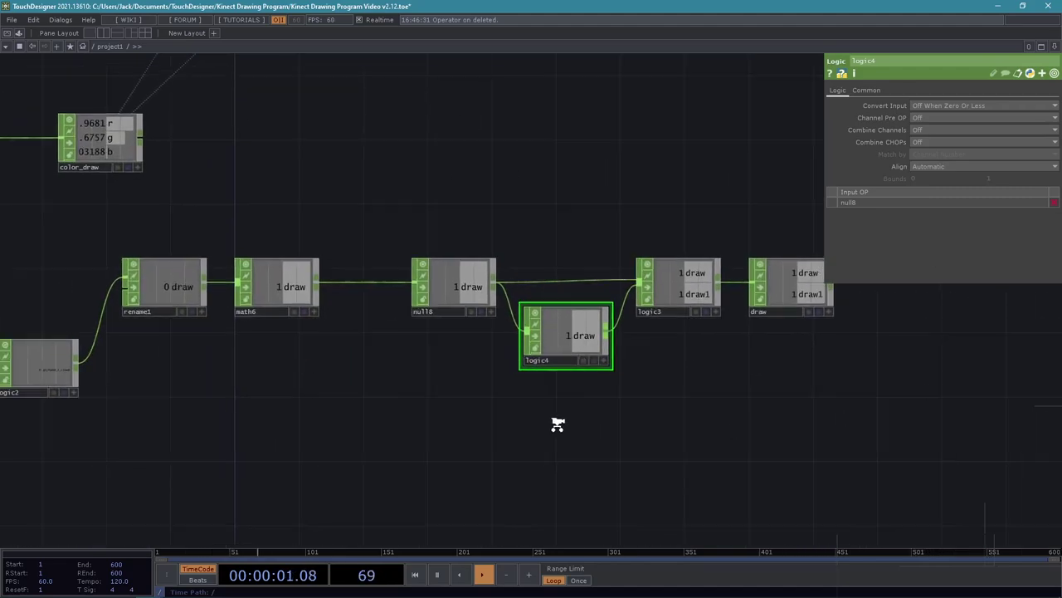
Duplicate the six-operator chain from rename1 through draw, including logic4, as a parallel branch from logic2
scroll(564, 425, "down", 3)
left_click_drag(364, 379, 350, 340)
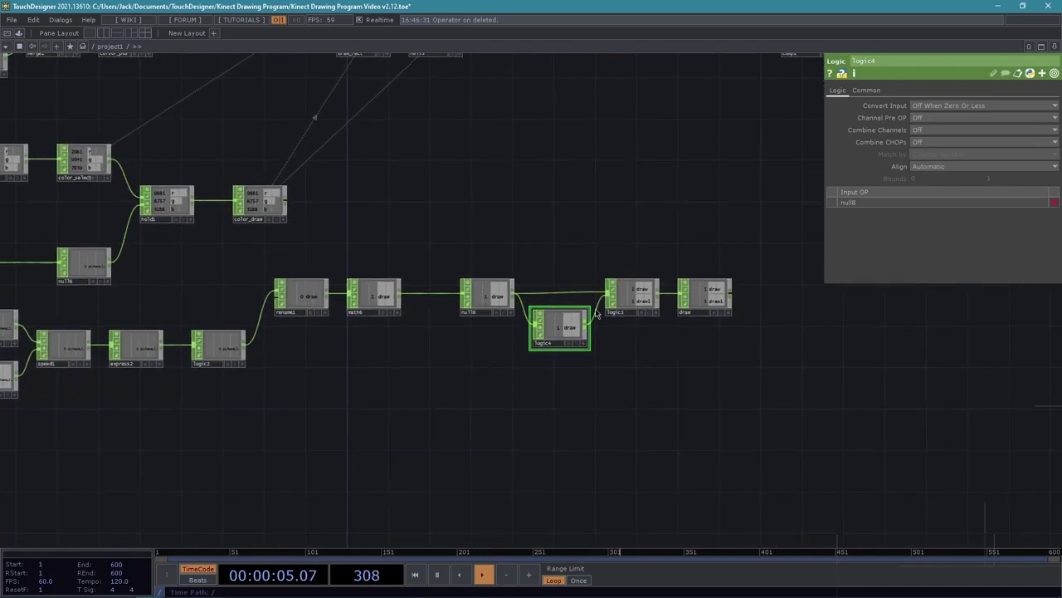
left_click_drag(498, 418, 497, 375)
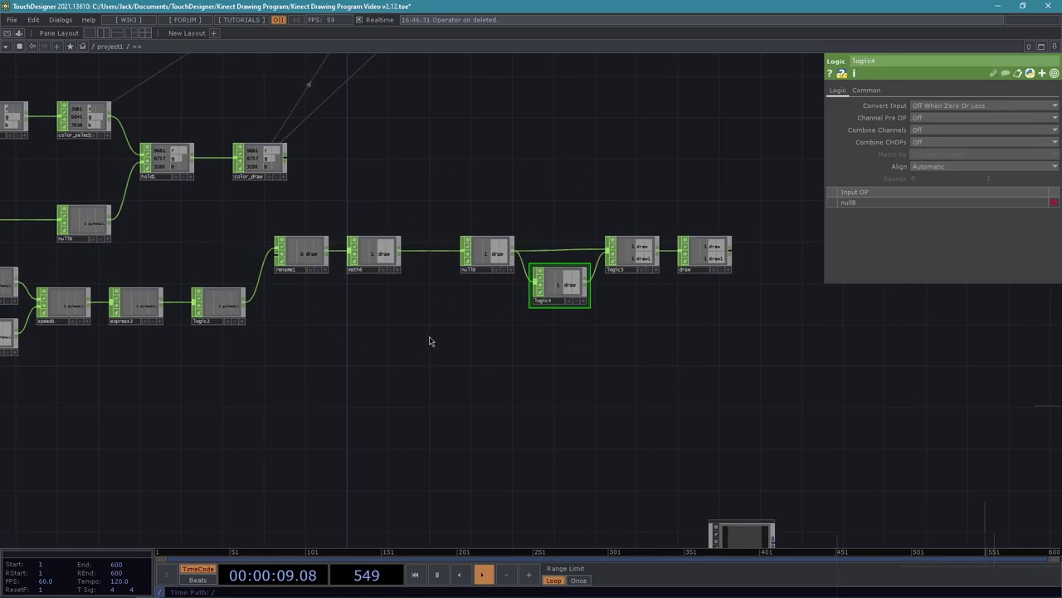
left_click_drag(689, 322, 284, 207)
key("ctrl+c")
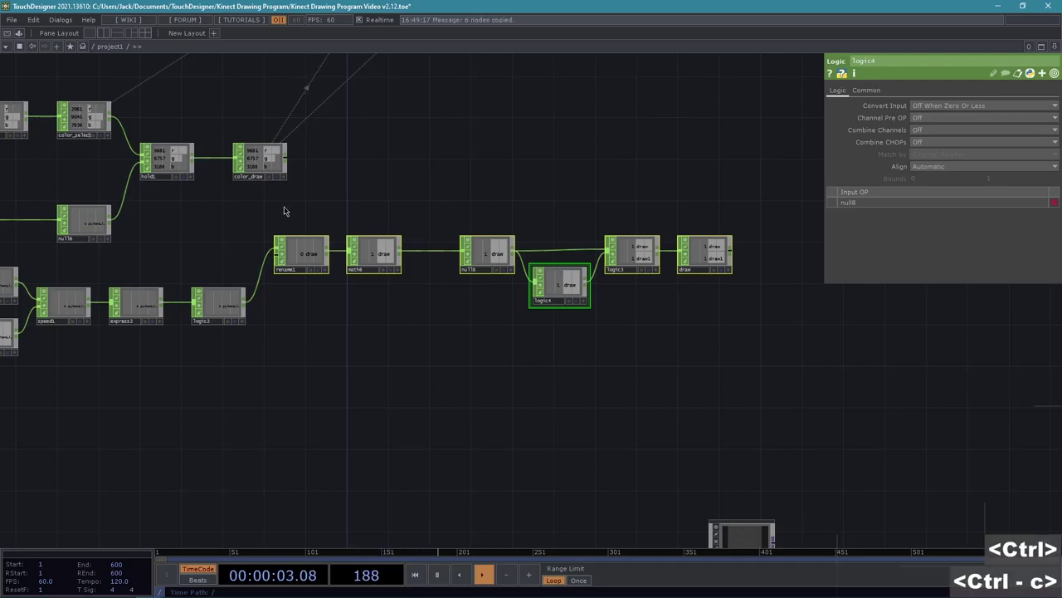
key("ctrl+v")
scroll(380, 397, "up", 1)
scroll(380, 396, "up", 5)
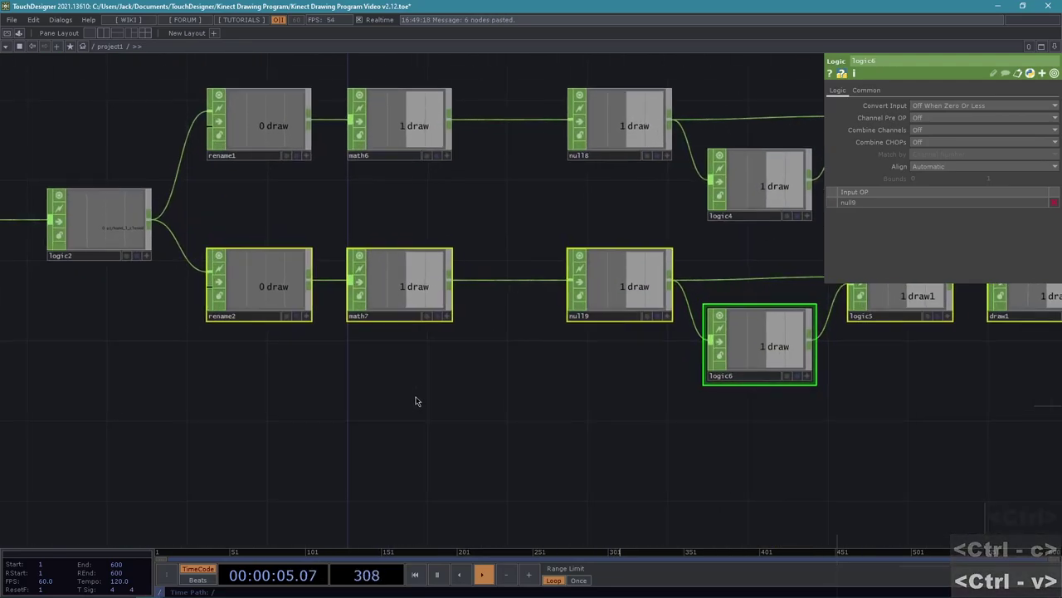
Set rename2's new channel name to erase and delete math7 from the duplicated branch
left_click(197, 319)
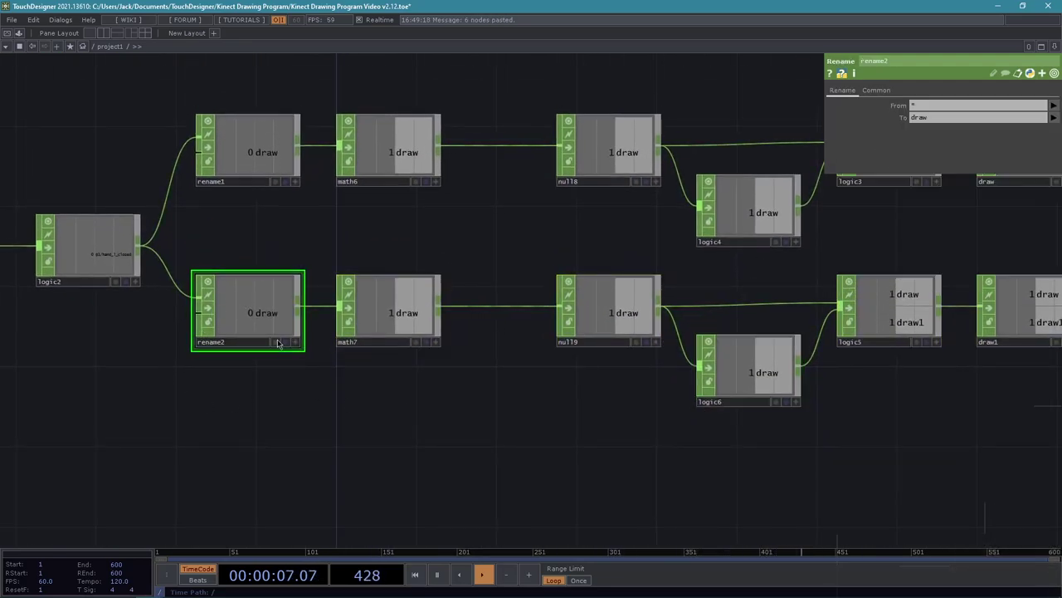
left_click(917, 117)
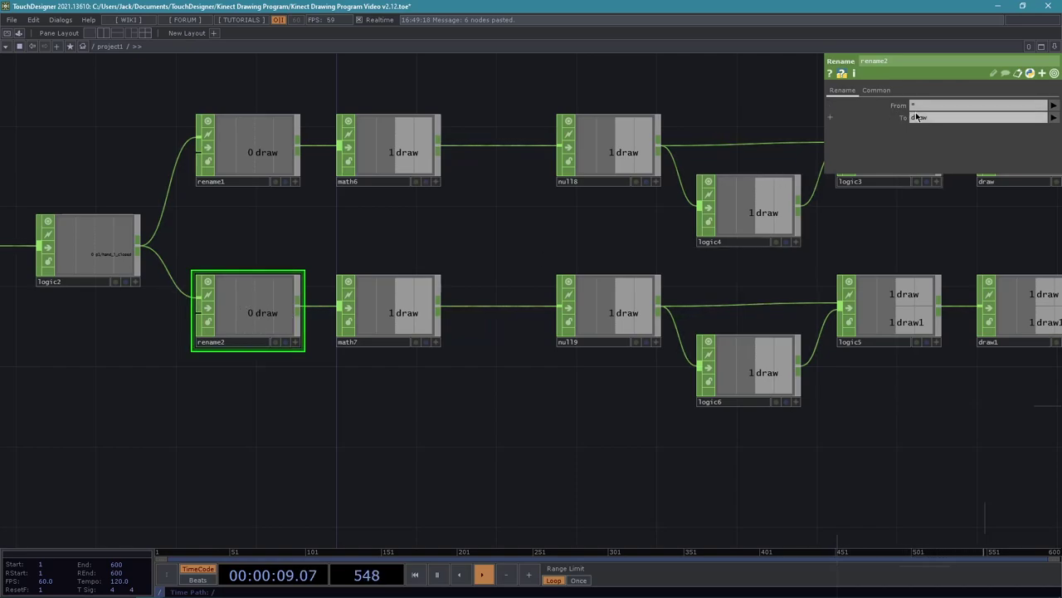
double_click(919, 117)
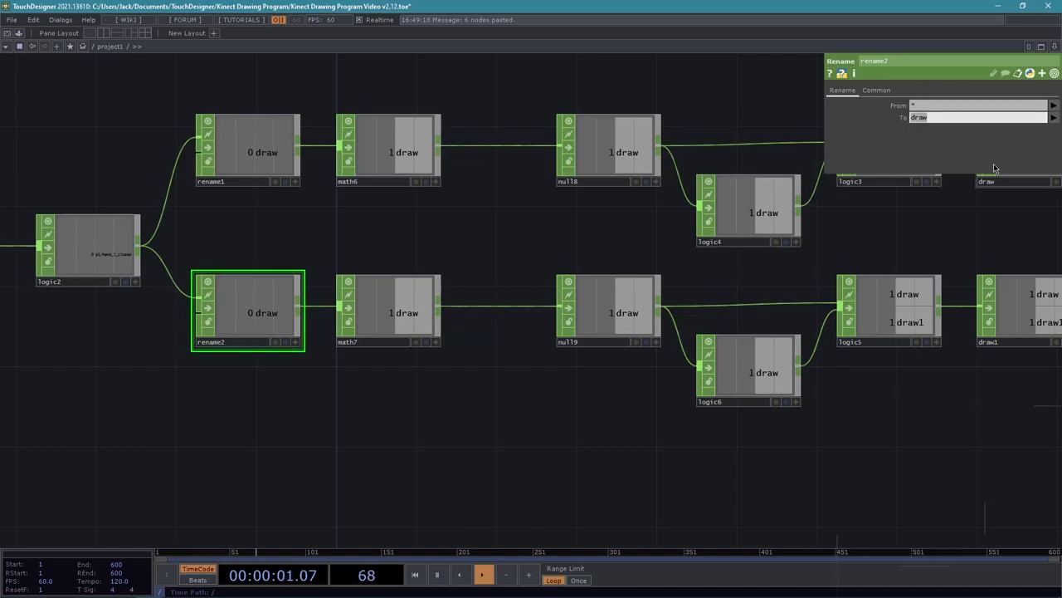
type("erase")
key("Return")
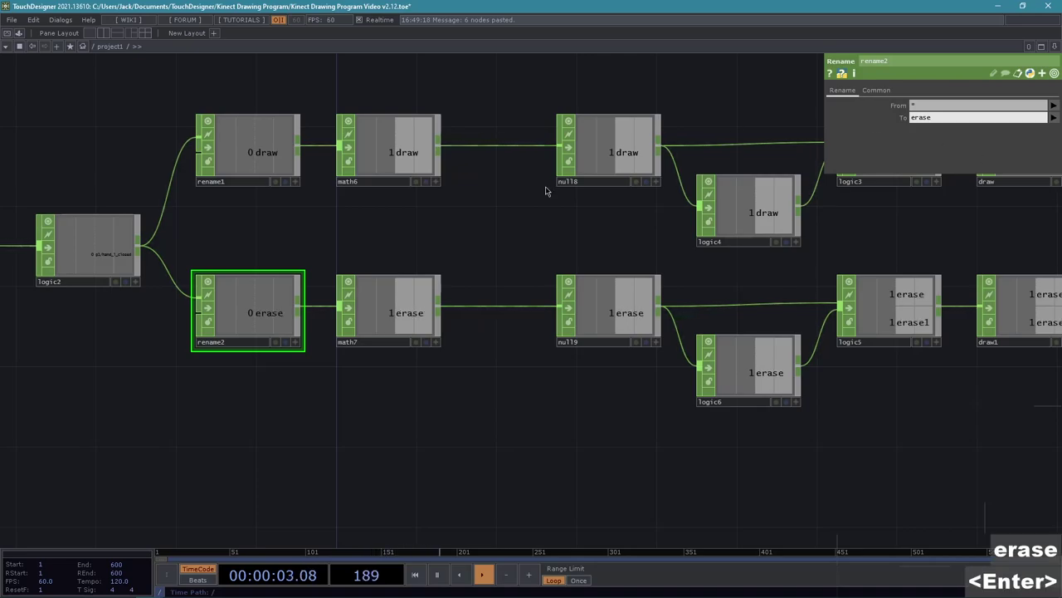
left_click(362, 292)
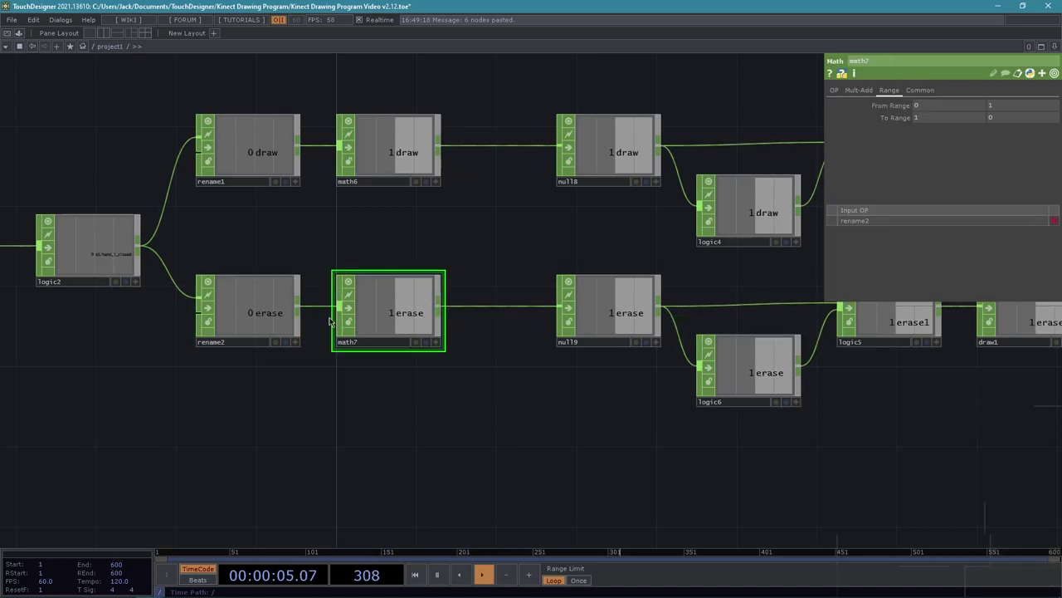
key("BackSpace")
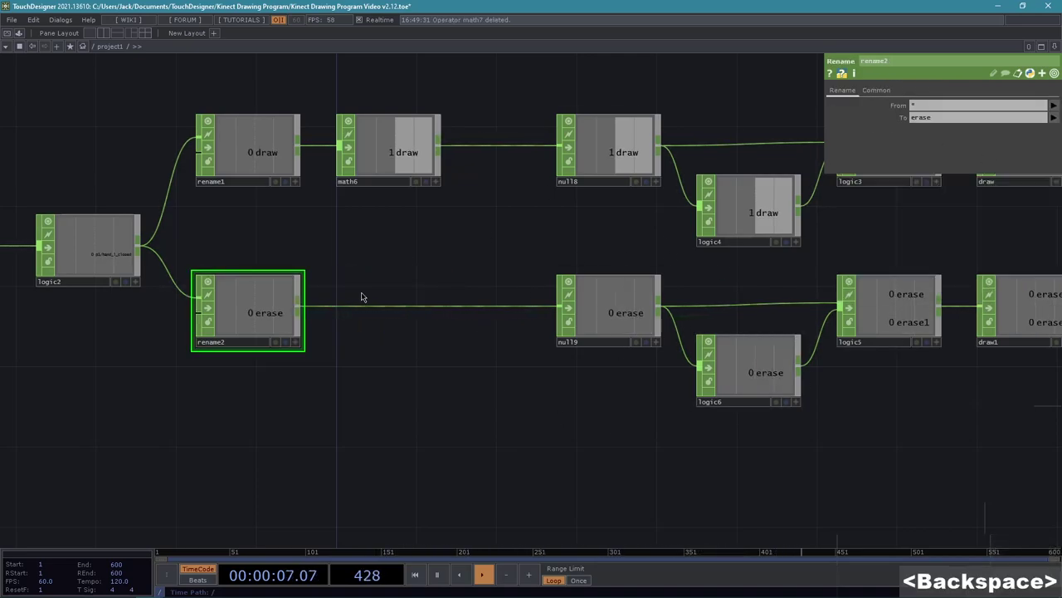
Rename the Null CHOP draw1 at the end of the duplicated branch as erase
left_click_drag(706, 474, 496, 470)
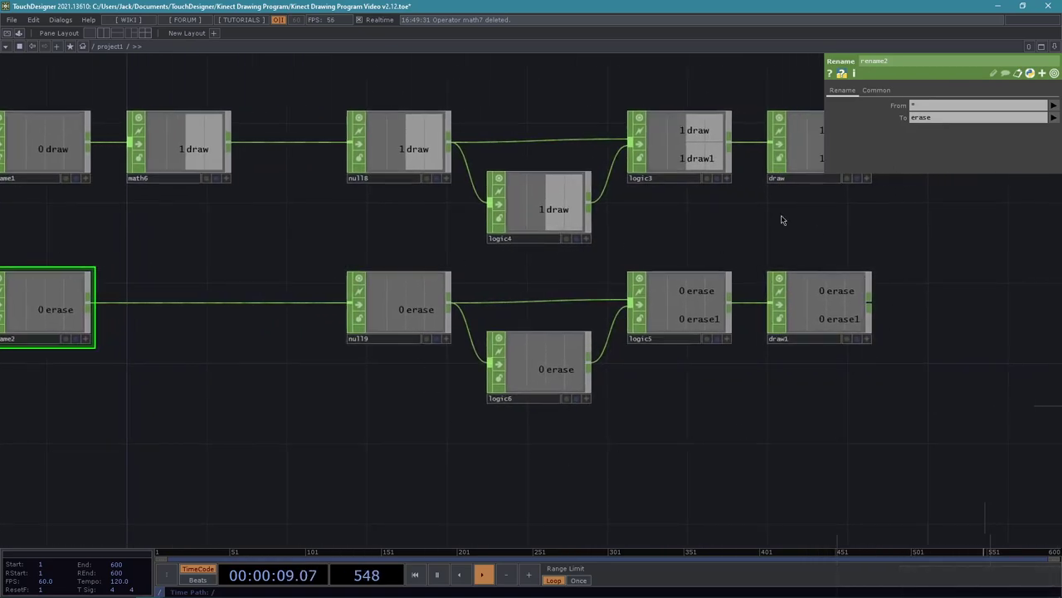
left_click_drag(816, 355, 704, 362)
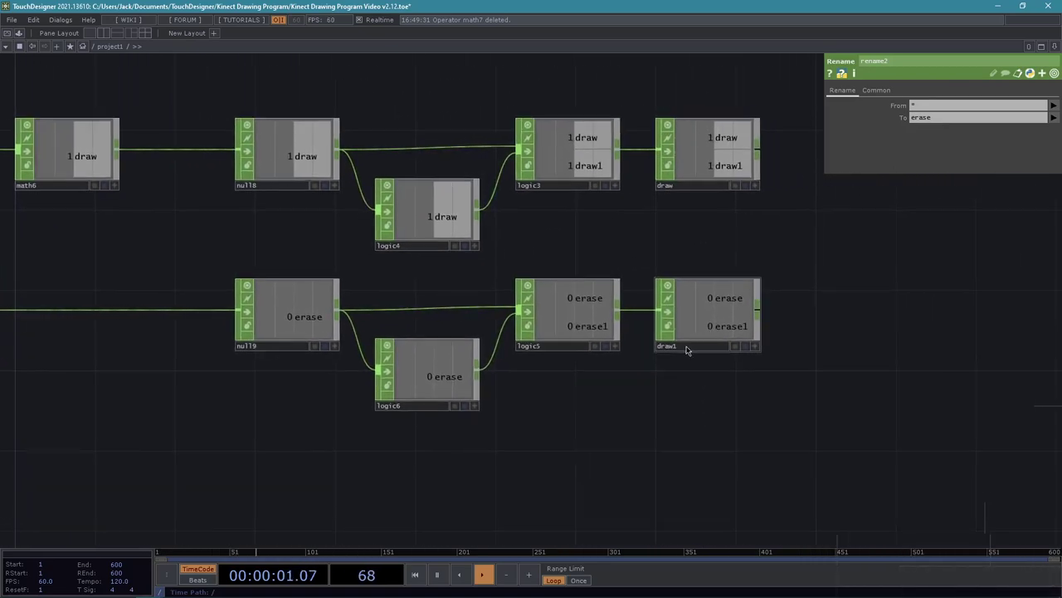
left_click(687, 350)
type("er")
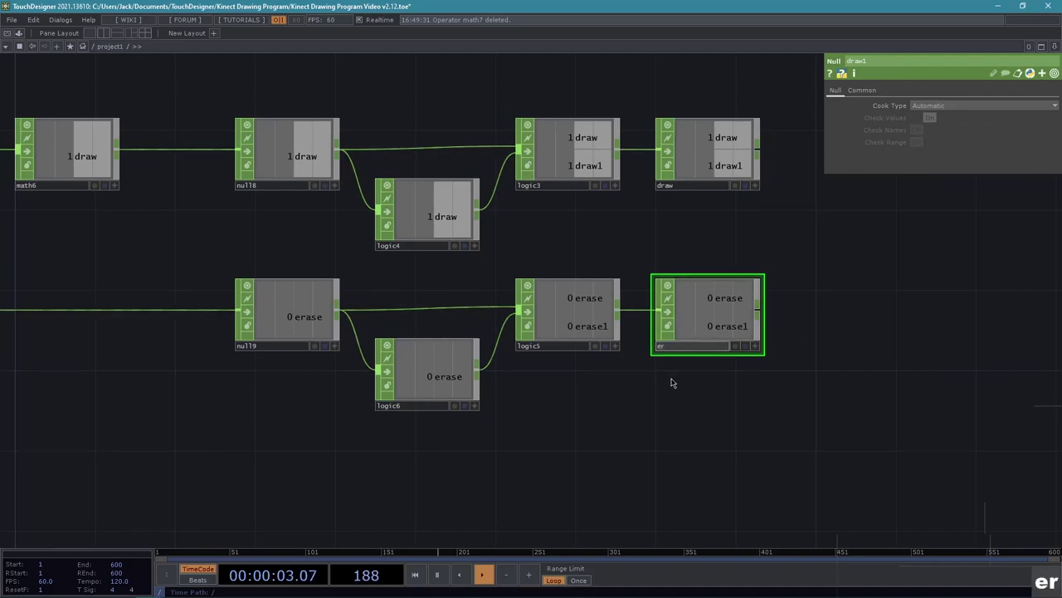
type("ase")
key("Return")
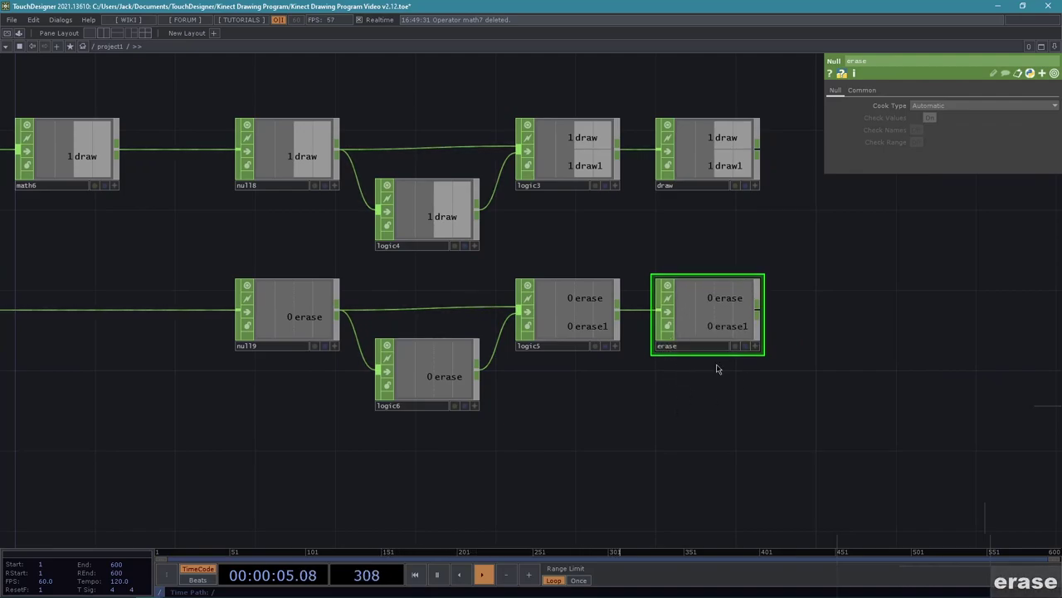
Look over the control network from the Kinect input branches to the draw and erase outputs
scroll(722, 400, "down", 4)
left_click_drag(830, 422, 842, 425)
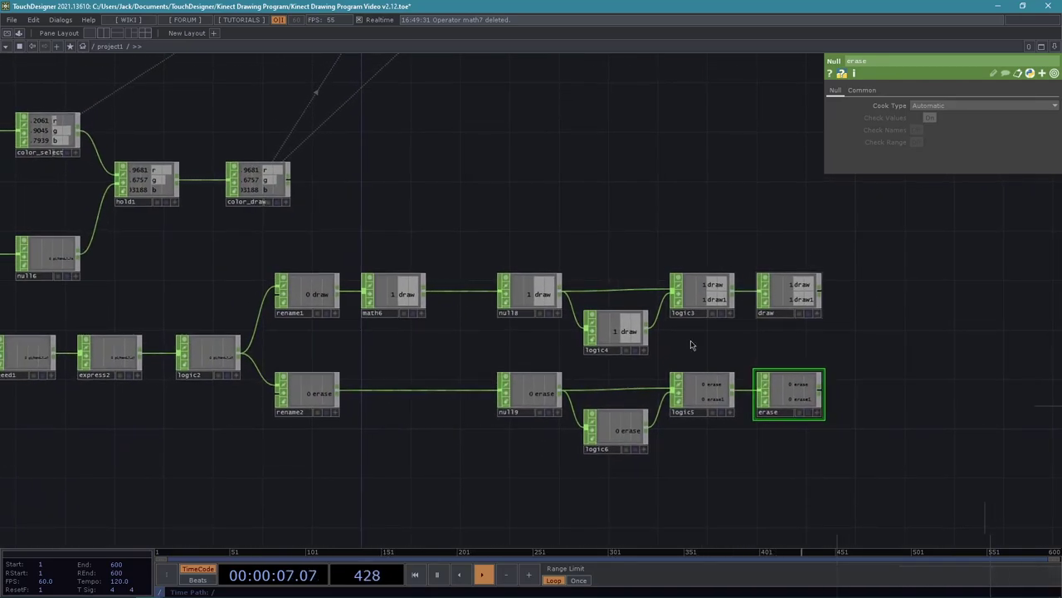
left_click_drag(480, 458, 605, 425)
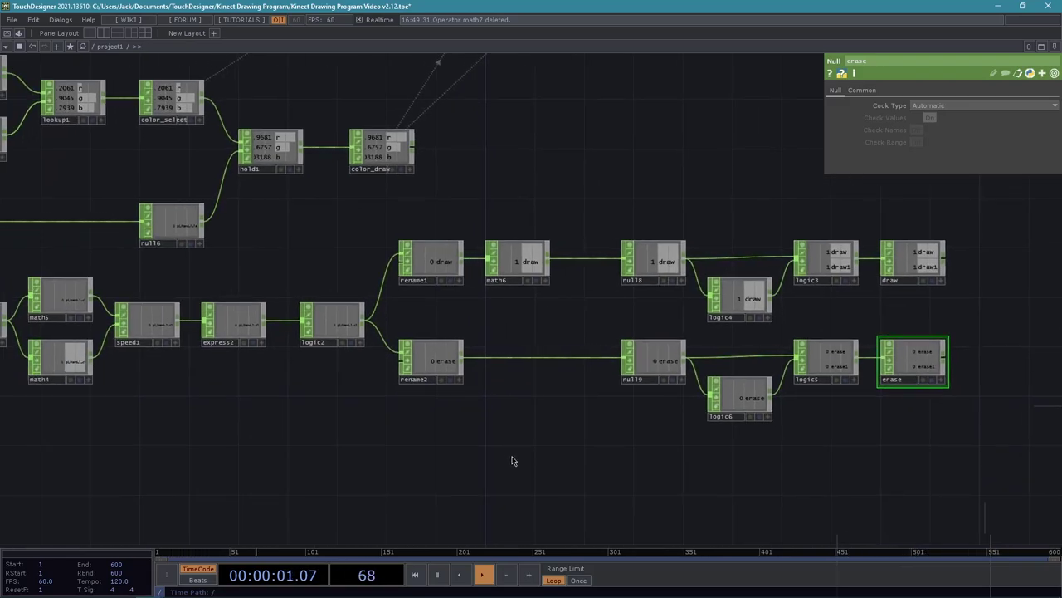
scroll(461, 441, "down", 3)
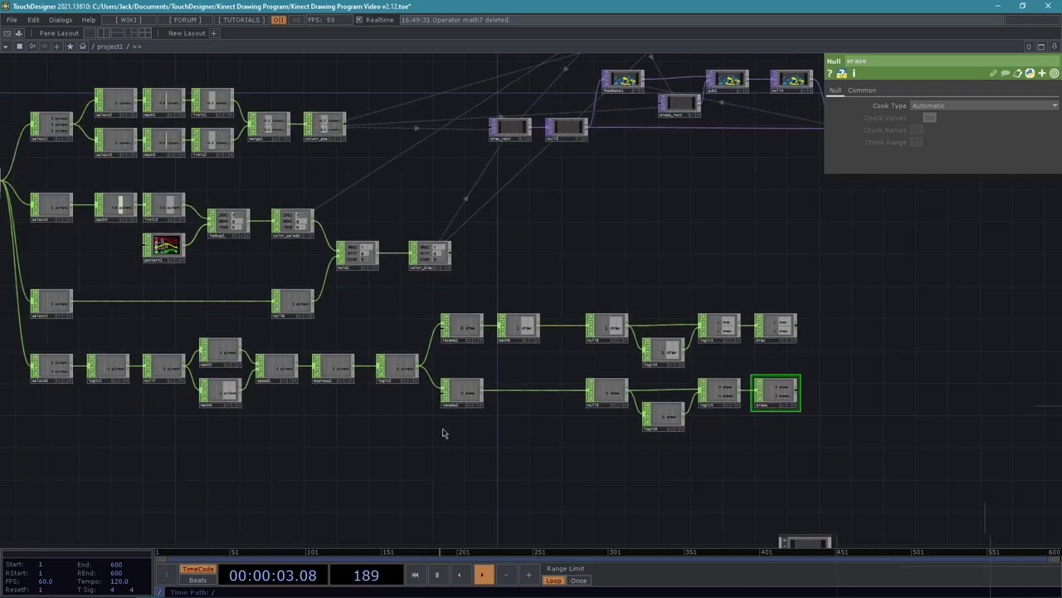
left_click_drag(378, 430, 581, 398)
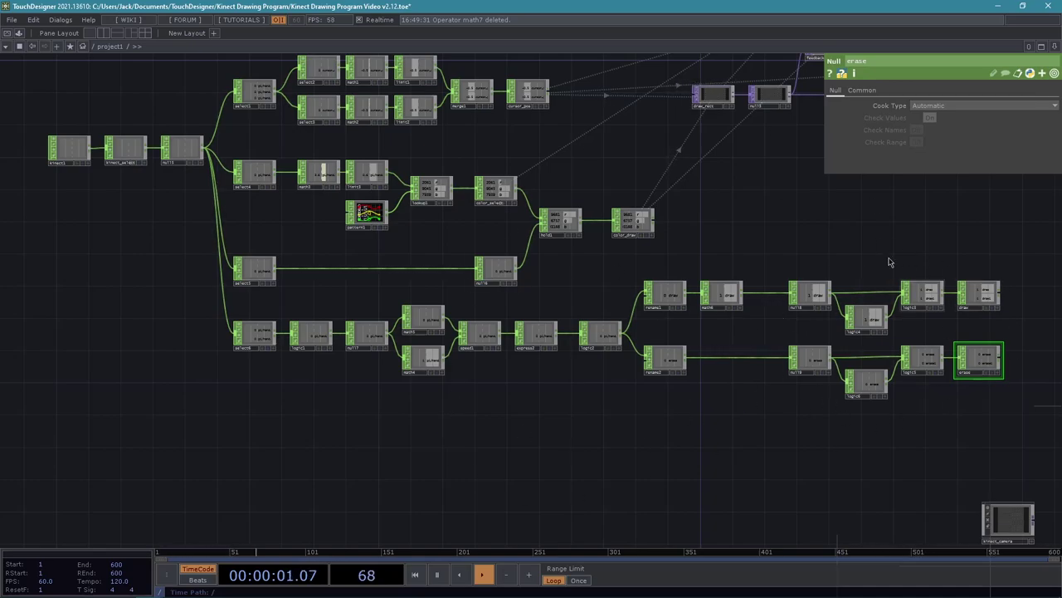
left_click_drag(607, 443, 676, 431)
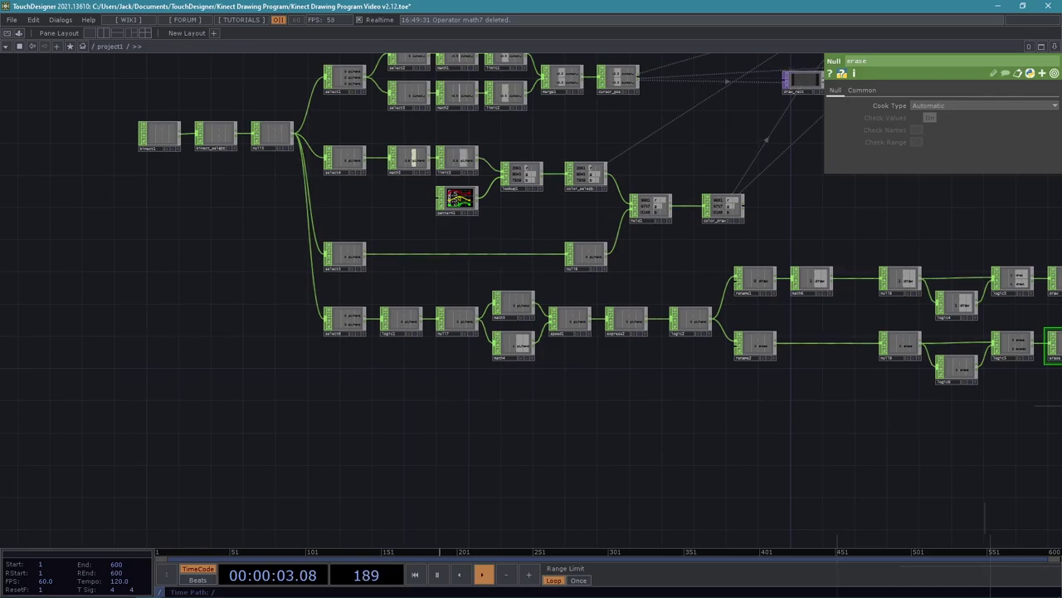
left_click_drag(757, 423, 686, 434)
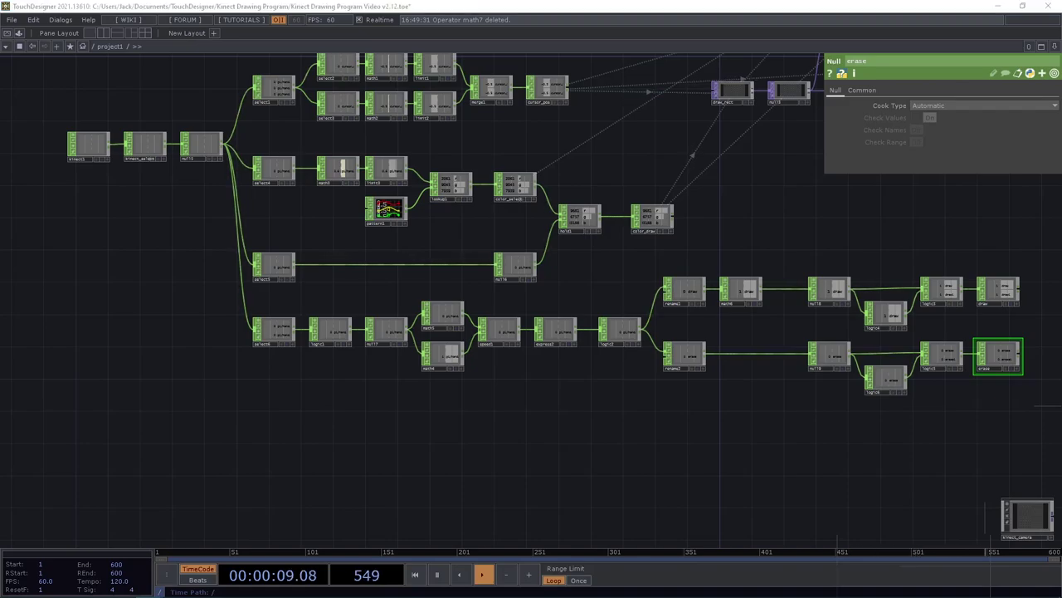
left_click_drag(357, 421, 444, 396)
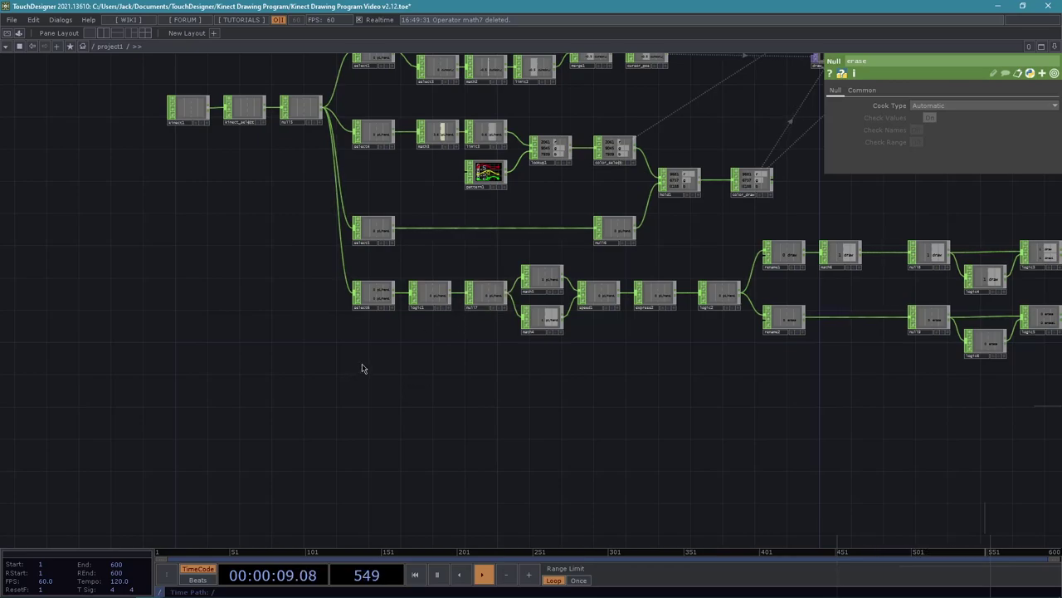
Add a Select CHOP branching from null5 and place it below select6
scroll(365, 361, "up", 3)
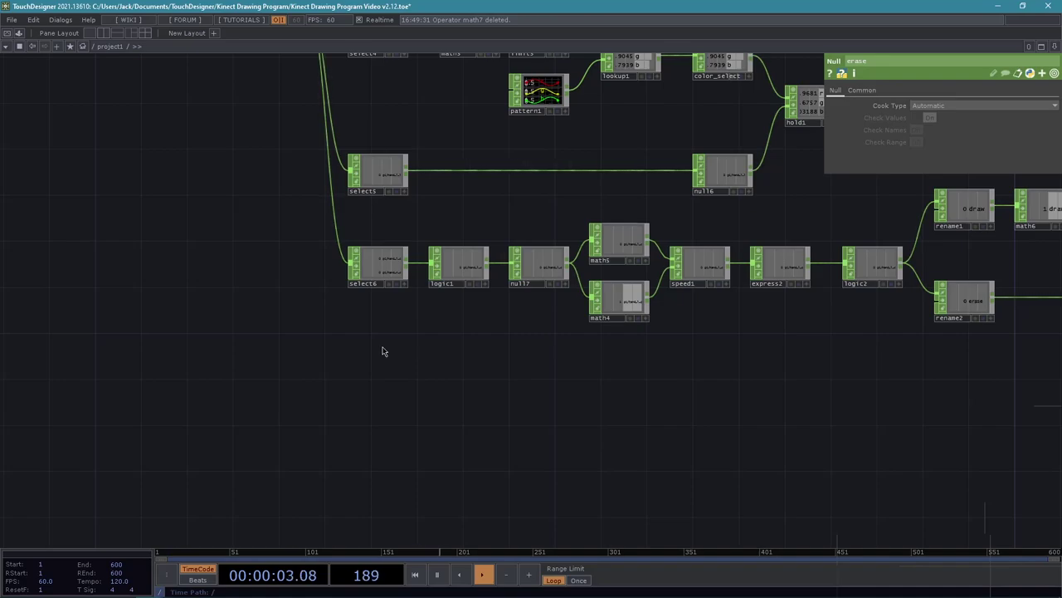
left_click_drag(382, 351, 489, 450)
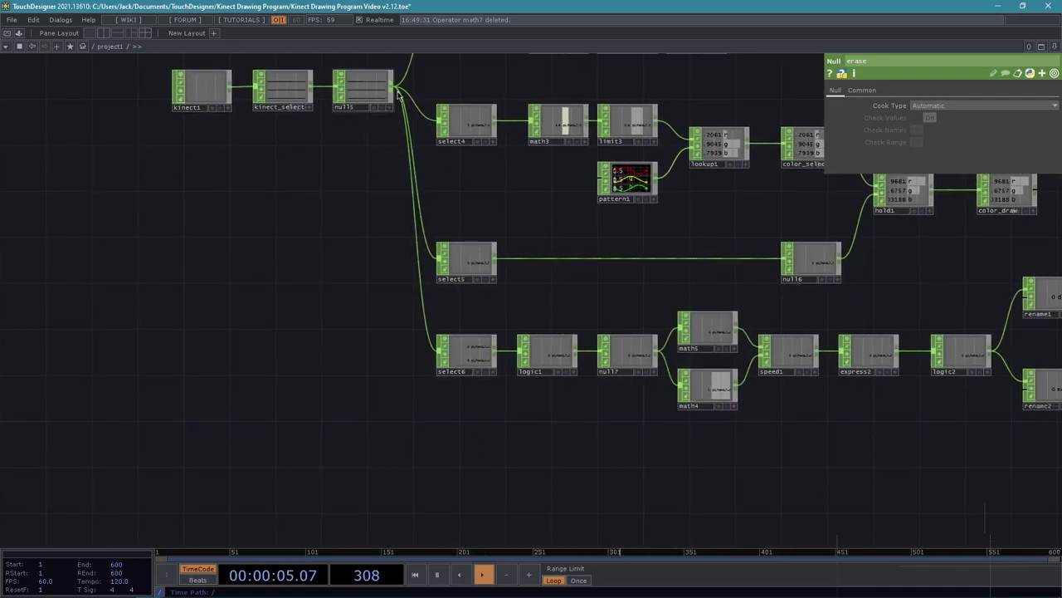
right_click(397, 94)
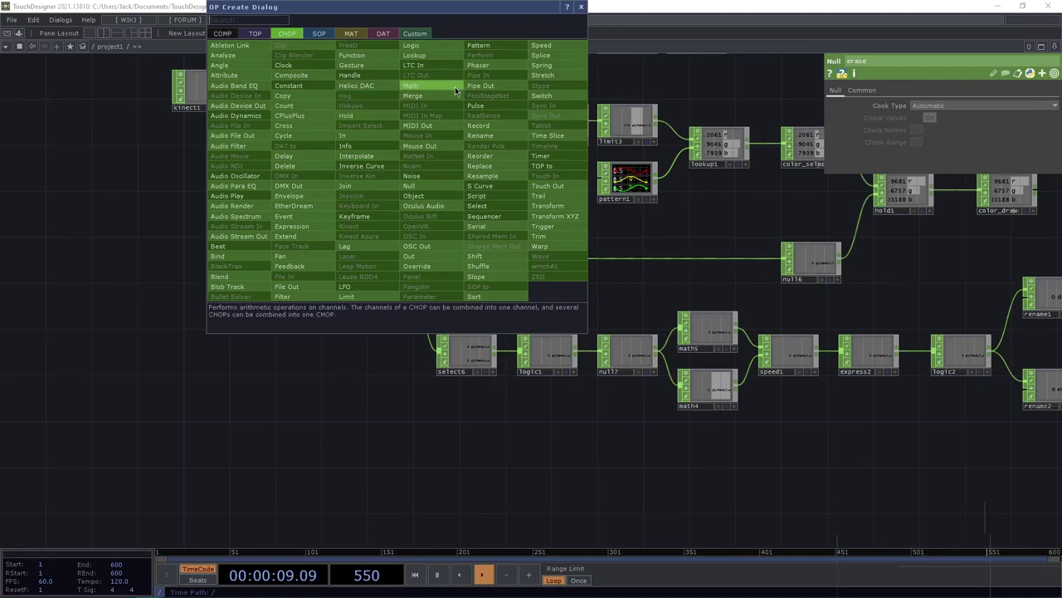
type("se")
left_click(477, 206)
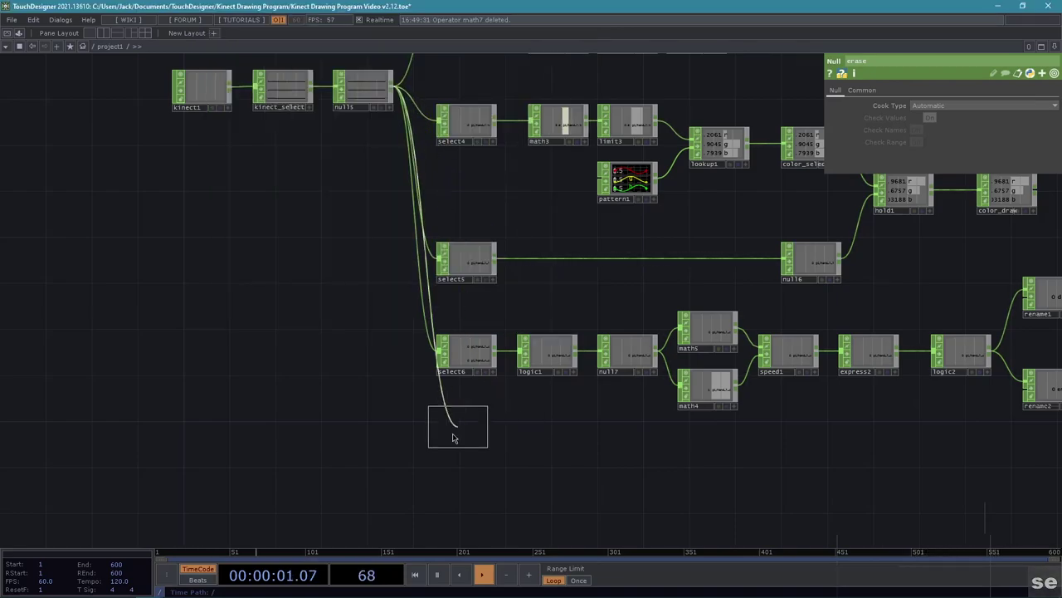
left_click(466, 458)
scroll(572, 415, "up", 10)
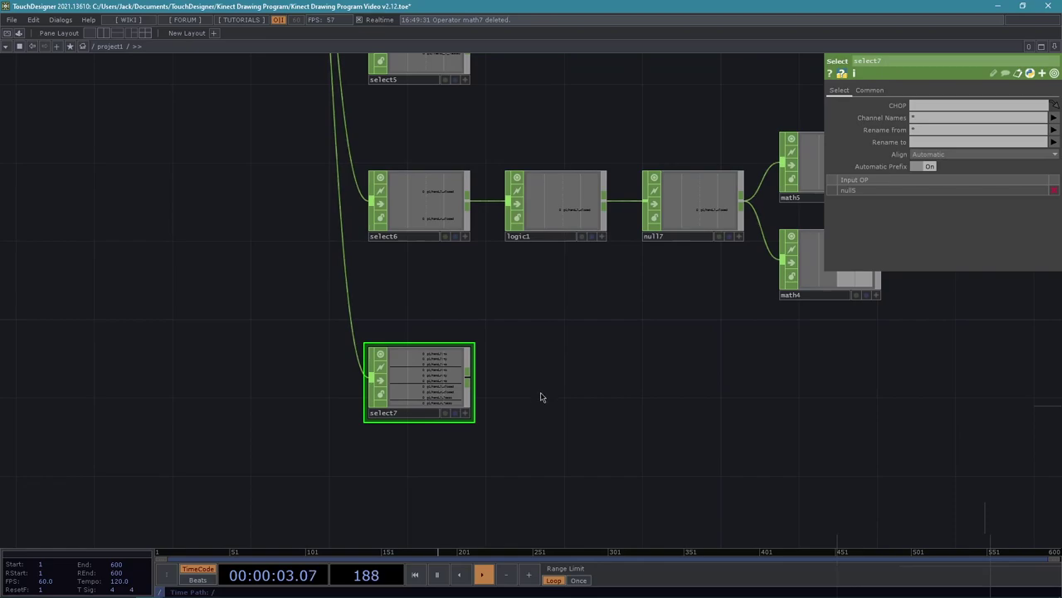
Set select7's channel names to p1/hand_r_closed
left_click_drag(496, 415, 615, 431)
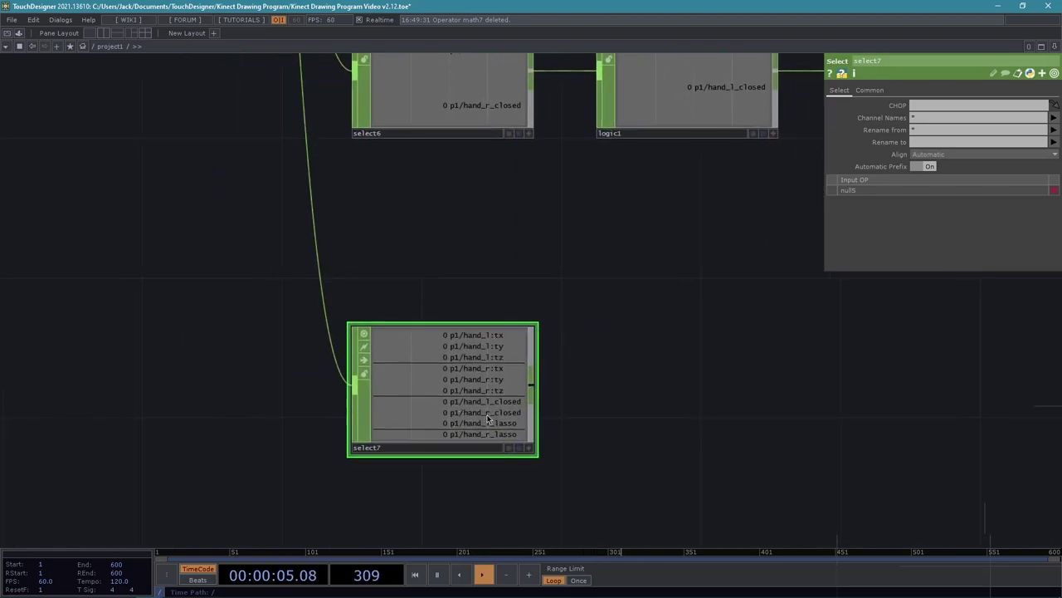
left_click(1053, 118)
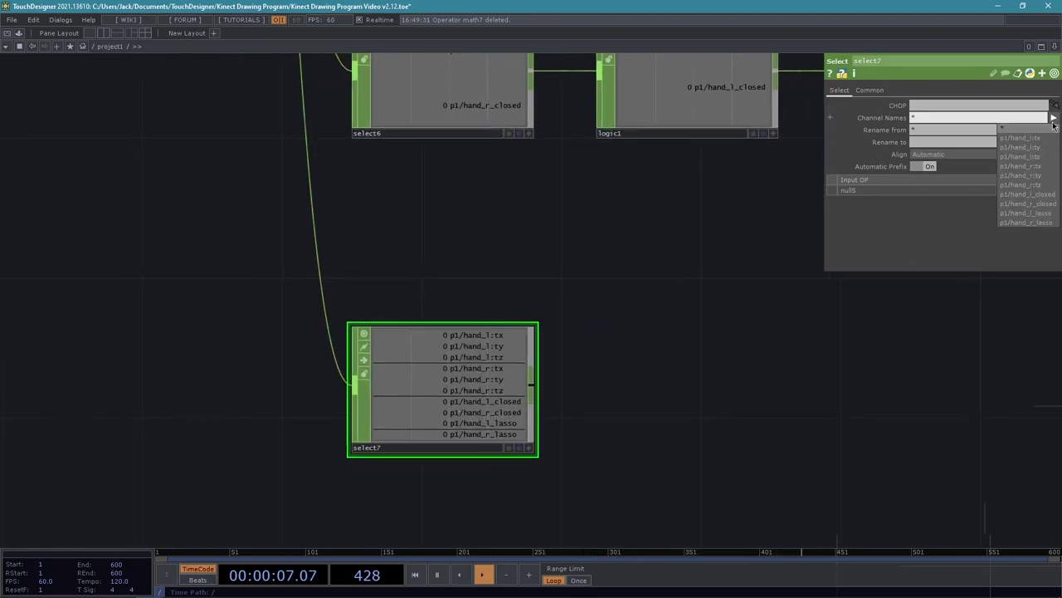
left_click(1049, 204)
Add a Logic CHOP connected to select7, leaving a wide gap between the two operators
scroll(753, 367, "down", 5)
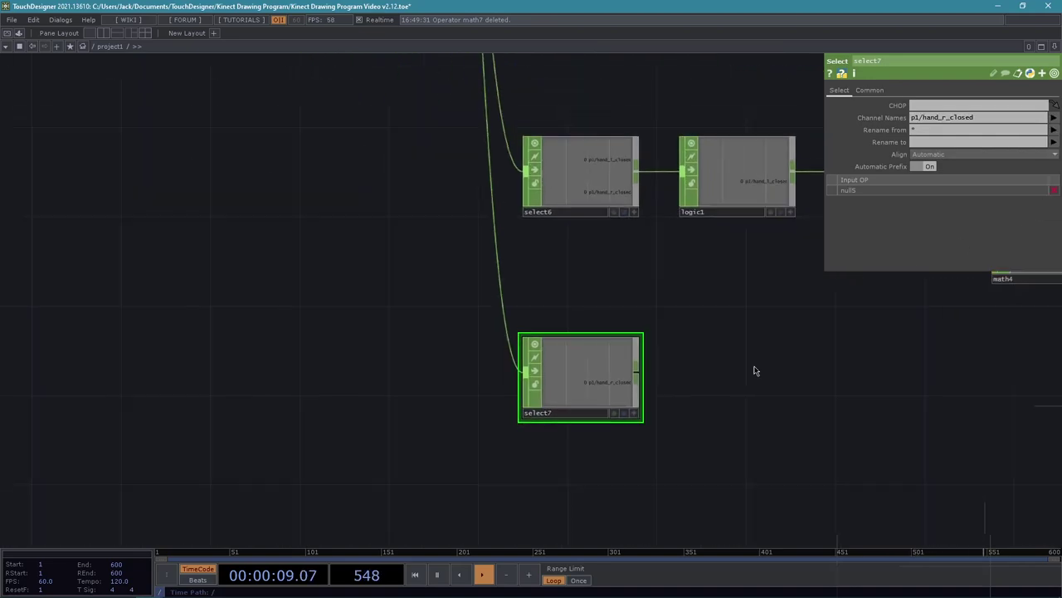
left_click_drag(688, 357, 528, 352)
scroll(652, 351, "up", 4)
middle_click_drag(528, 351, 491, 350)
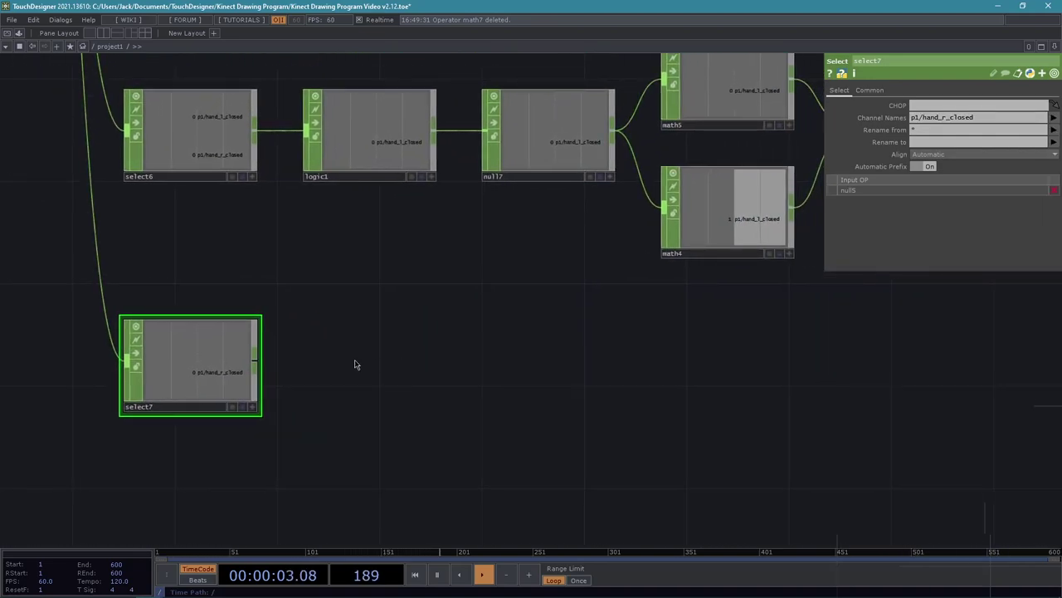
left_click(255, 362)
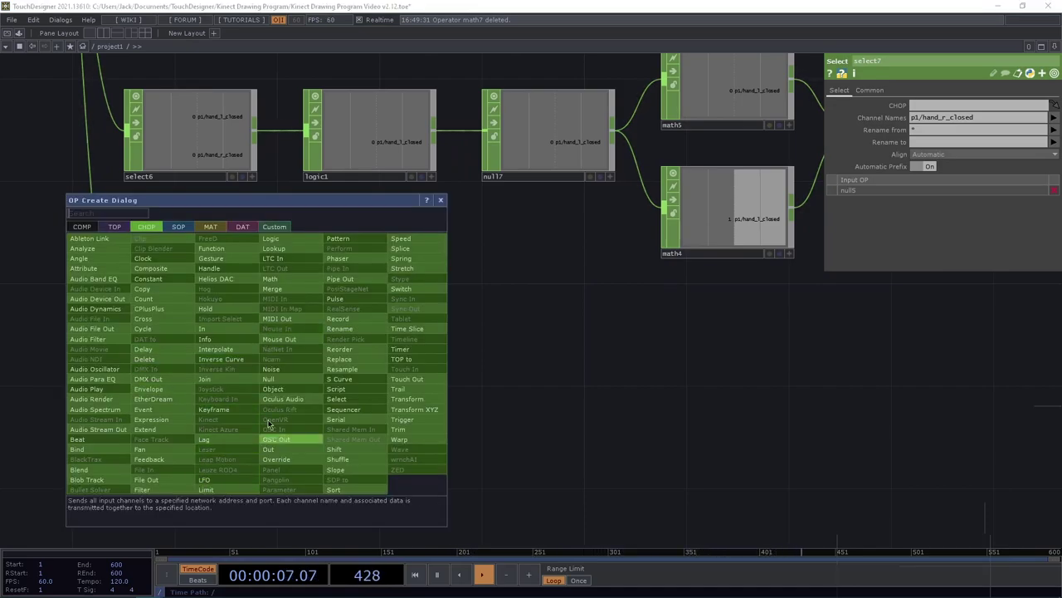
left_click(296, 238)
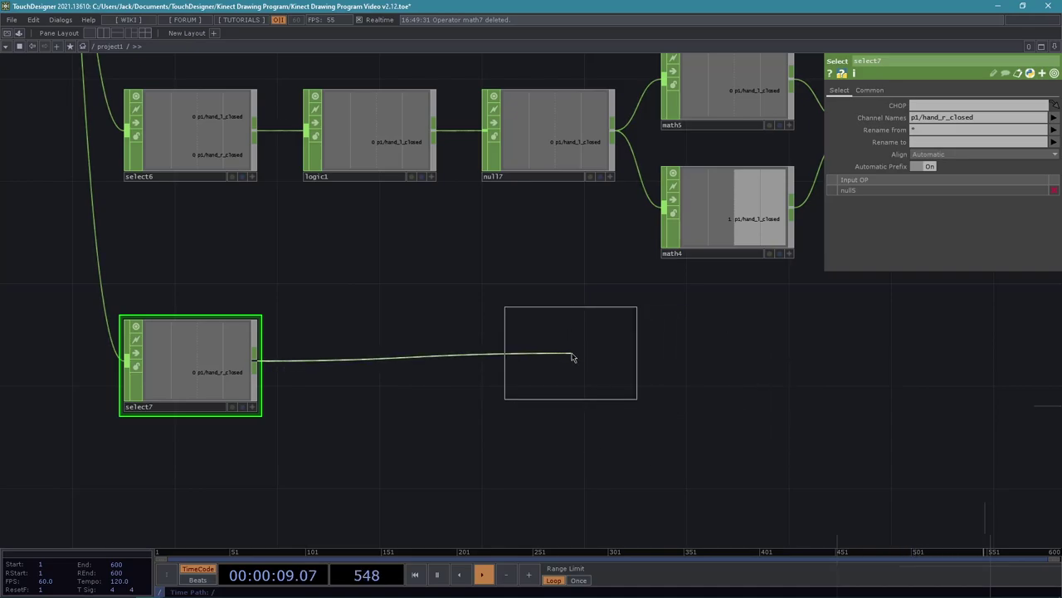
left_click(673, 390)
left_click_drag(417, 303, 475, 369)
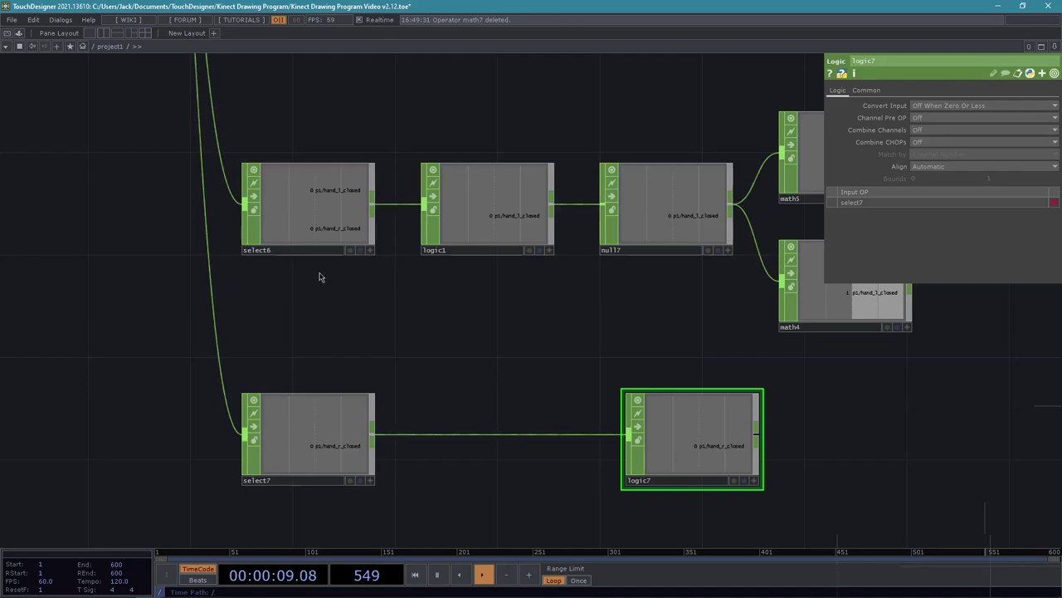
Connect logic1 to logic7 as an additional input and reorder the inputs so logic1 comes before select7
left_click_drag(382, 353, 307, 360)
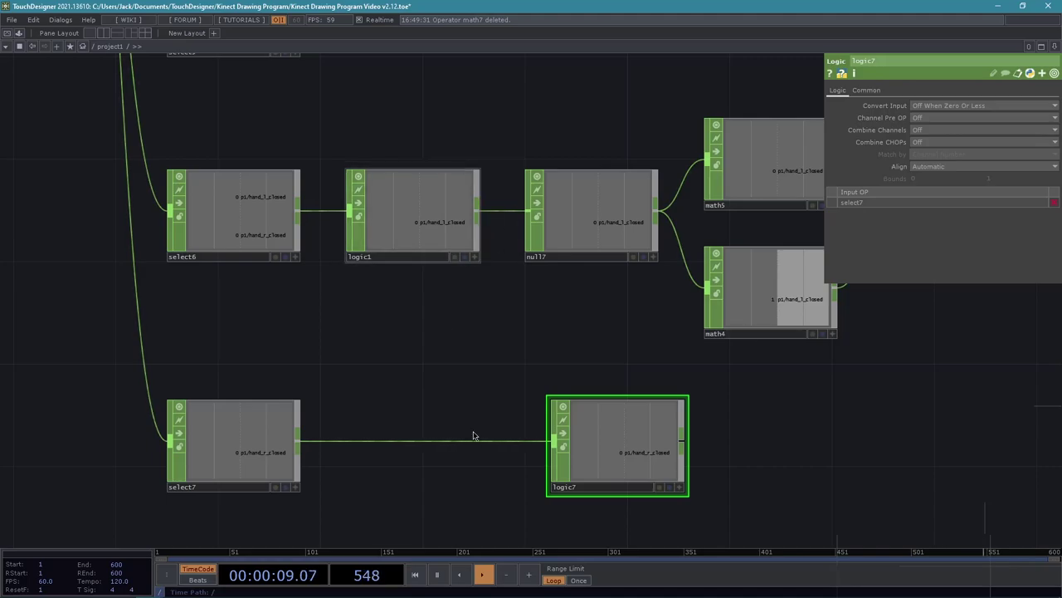
left_click_drag(479, 349, 469, 353)
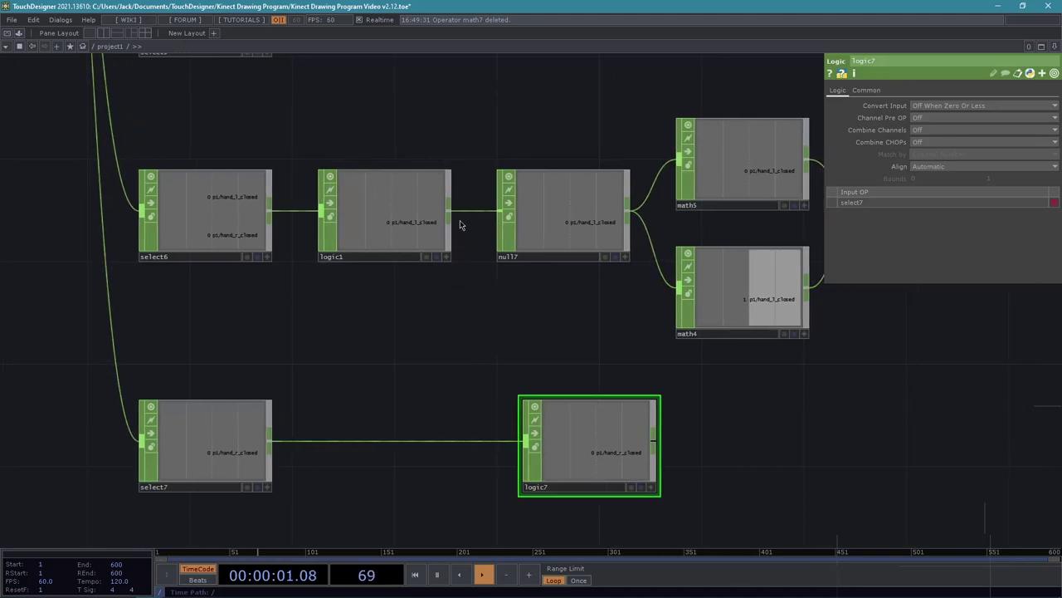
left_click_drag(449, 211, 523, 452)
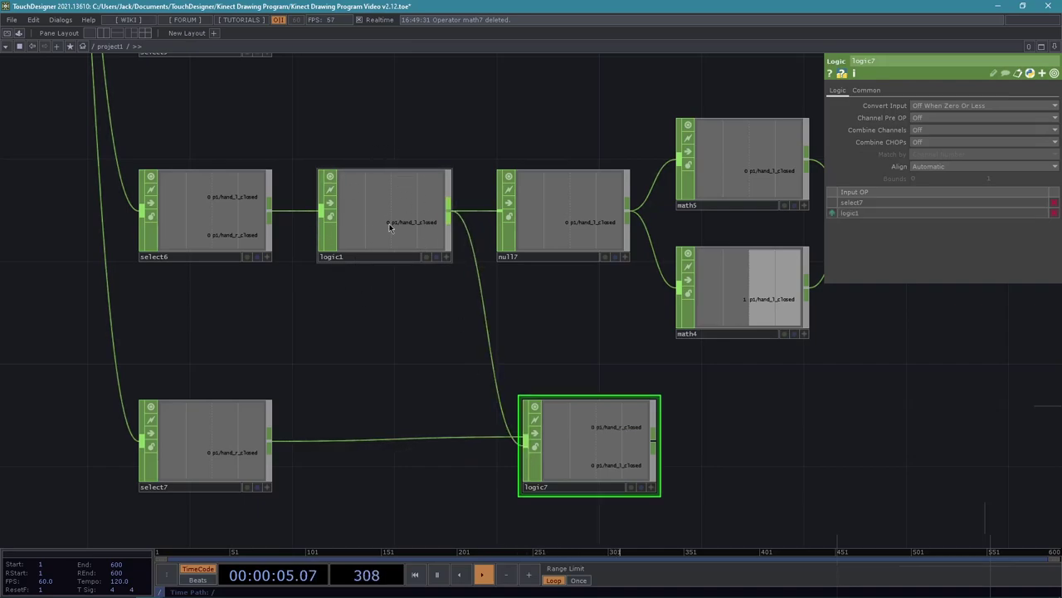
left_click_drag(368, 380, 268, 340)
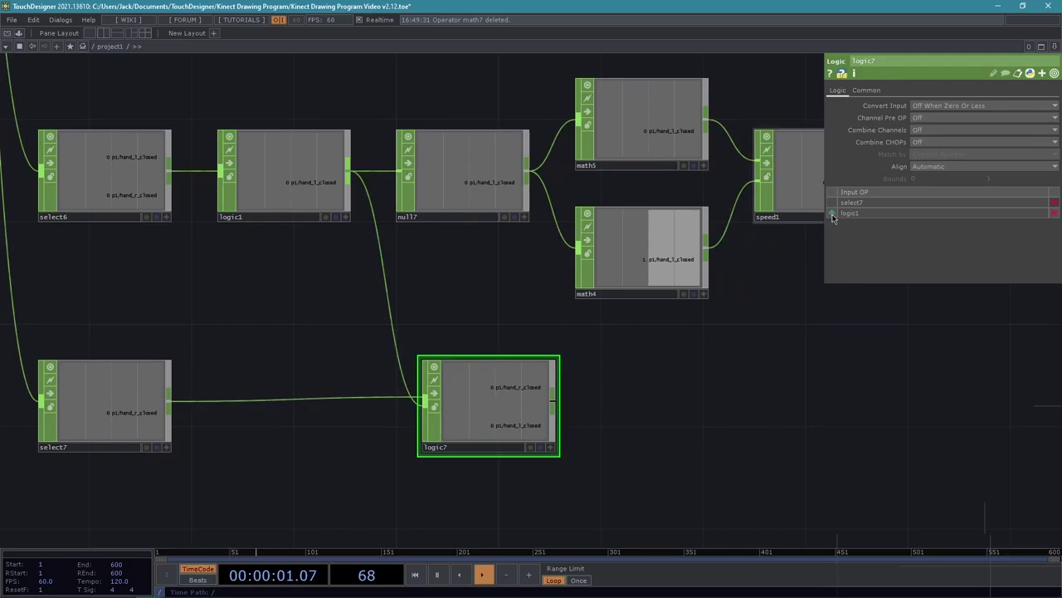
left_click_drag(834, 216, 833, 201)
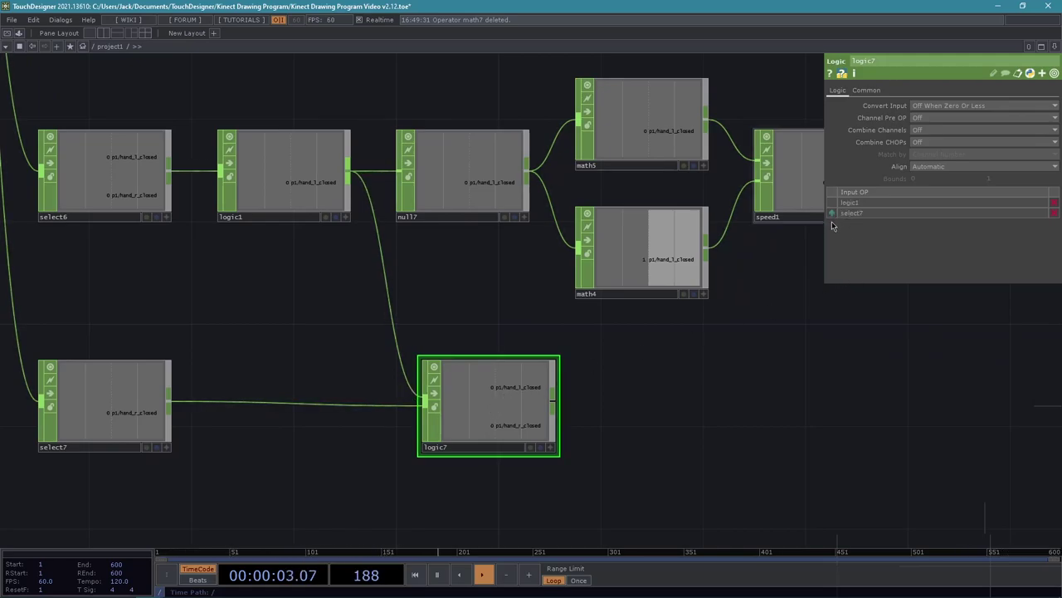
Align logic7 beneath null7 and set its Combine CHOPs option to Exclusive Or
scroll(630, 448, "up", 2)
left_click_drag(602, 470, 644, 468)
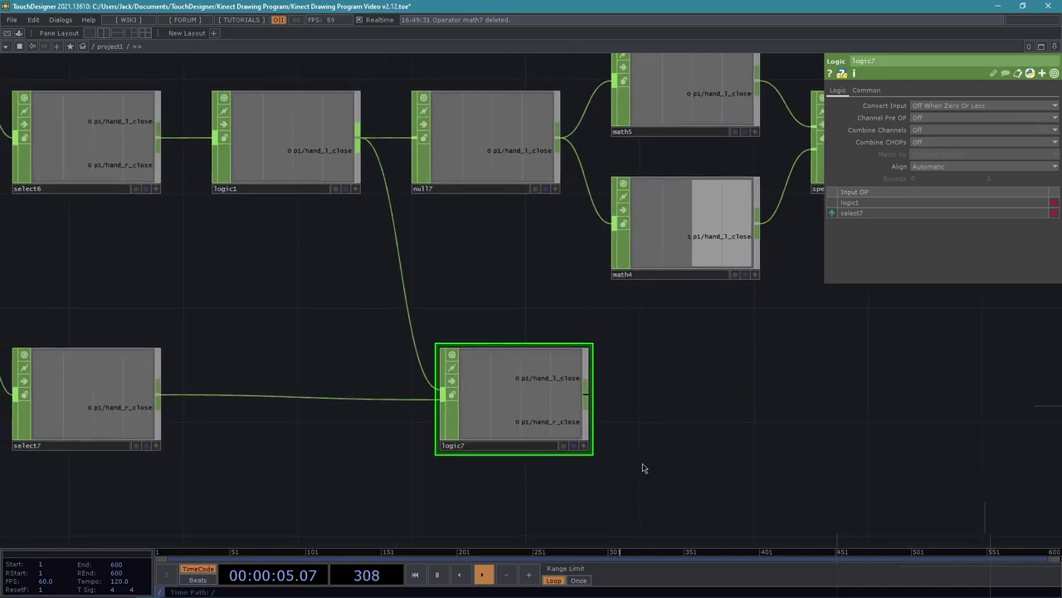
left_click_drag(486, 373, 456, 373)
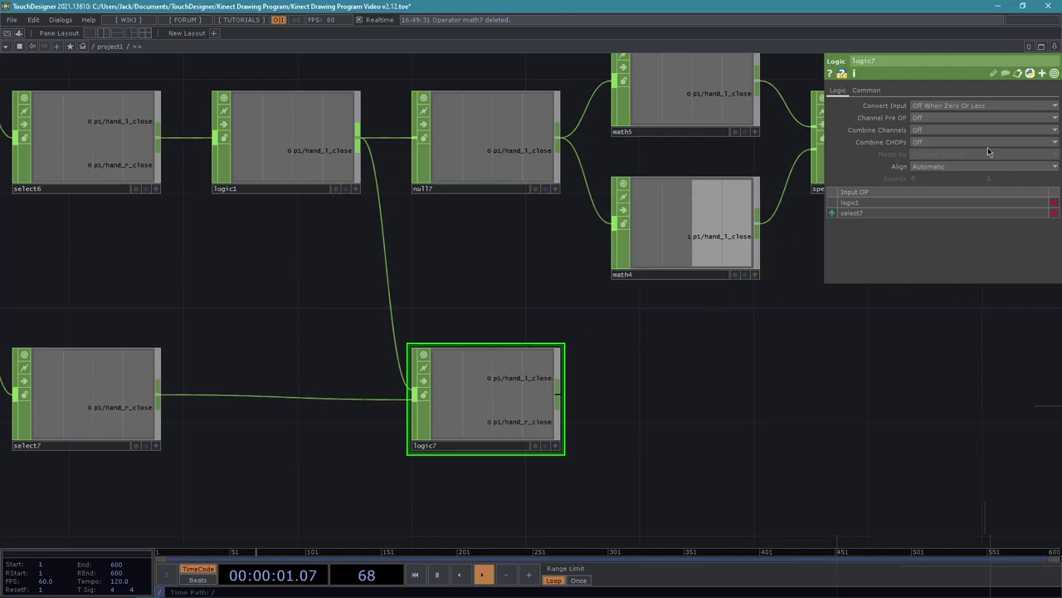
left_click(944, 142)
left_click(938, 181)
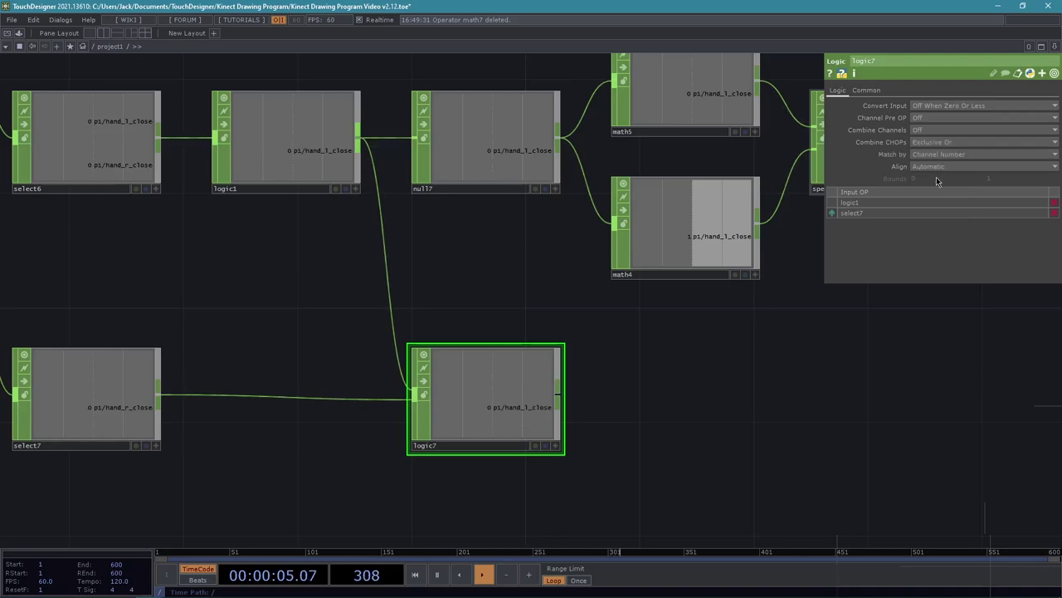
Duplicate the operator chain consisting of null7, math5, math4, speed1, express2, logic2 and rename2
scroll(692, 450, "down", 2)
scroll(691, 451, "down", 2)
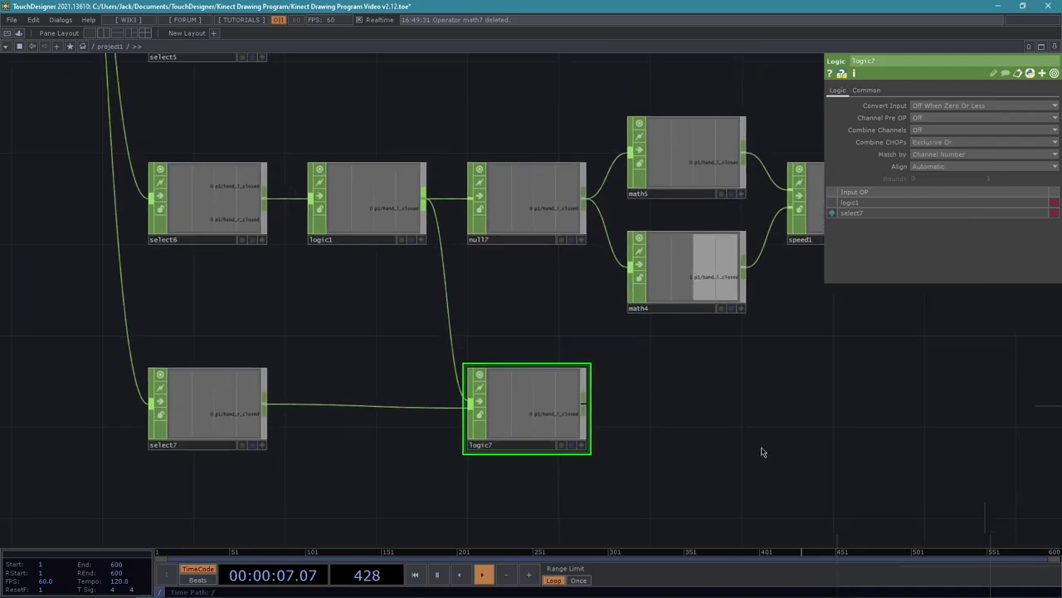
left_click_drag(762, 451, 651, 433)
left_click_drag(733, 442, 655, 430)
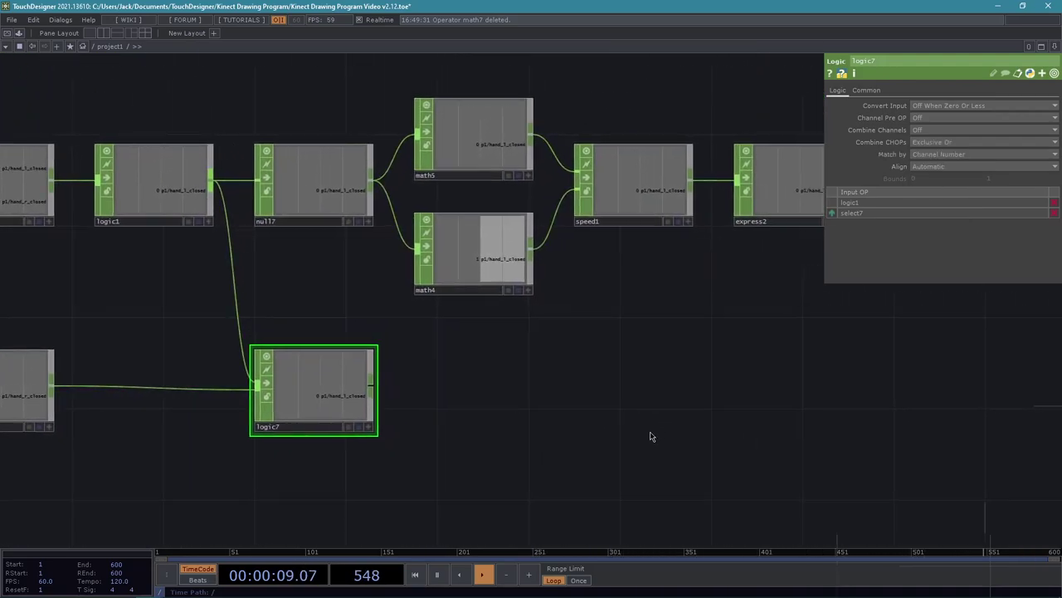
scroll(588, 405, "down", 3)
left_click_drag(793, 370, 684, 374)
scroll(684, 374, "down", 2)
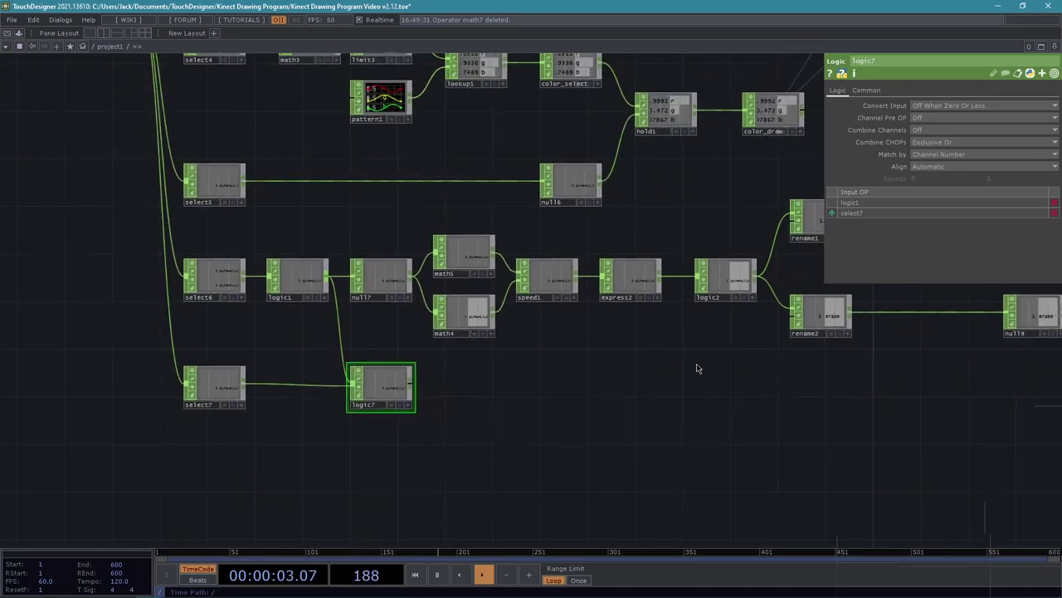
right_click_drag(735, 334, 376, 219)
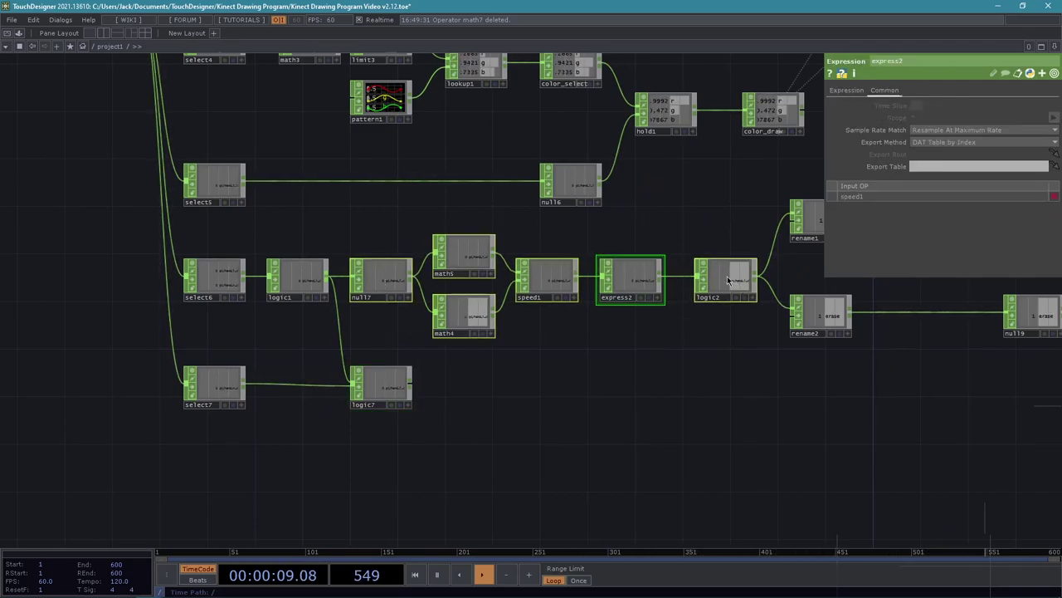
right_click_drag(776, 291, 853, 364)
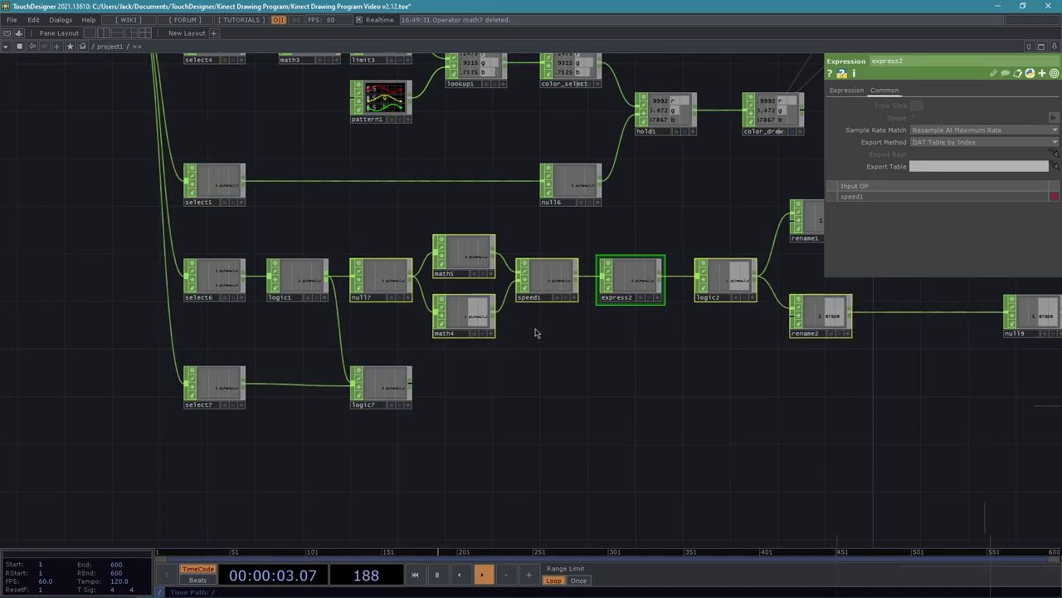
key("ctrl+c")
key("ctrl+v")
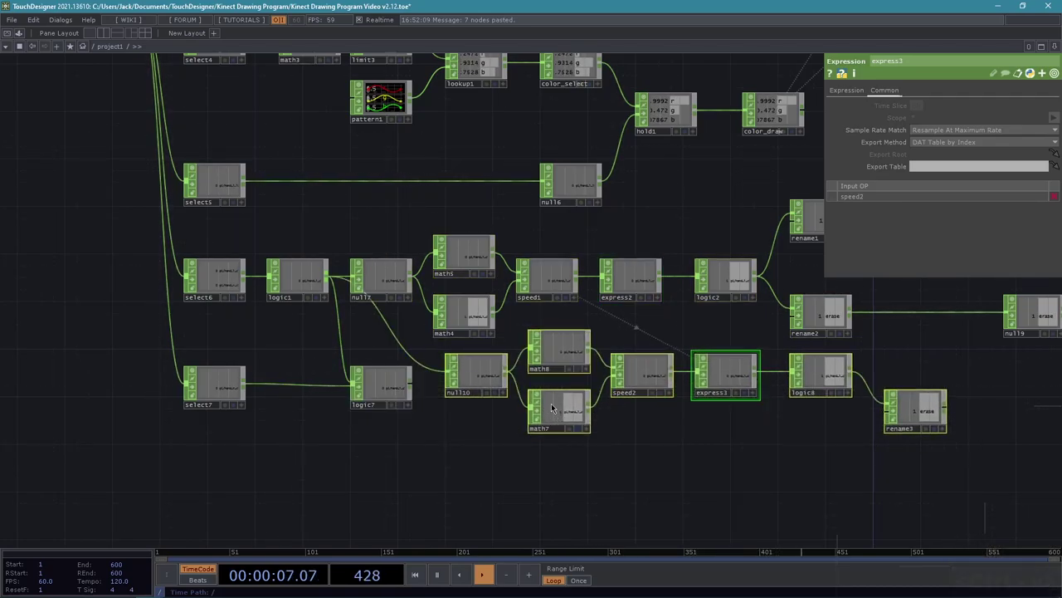
Place the pasted chain in line with logic7 and connect logic7's output to null10
left_click(545, 430)
left_click(482, 457)
scroll(429, 415, "up", 2)
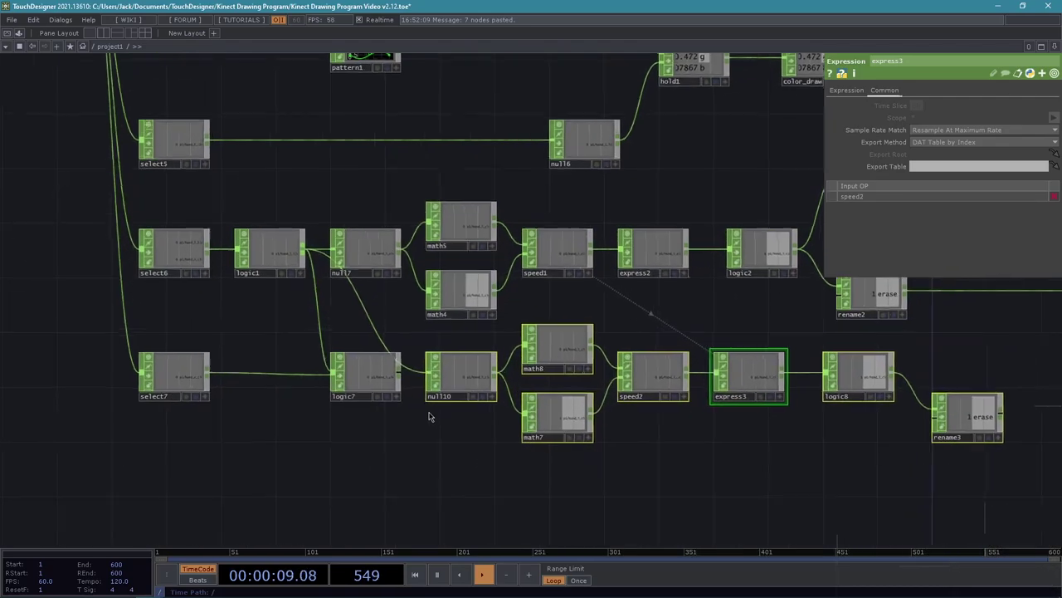
left_click_drag(399, 370, 416, 373)
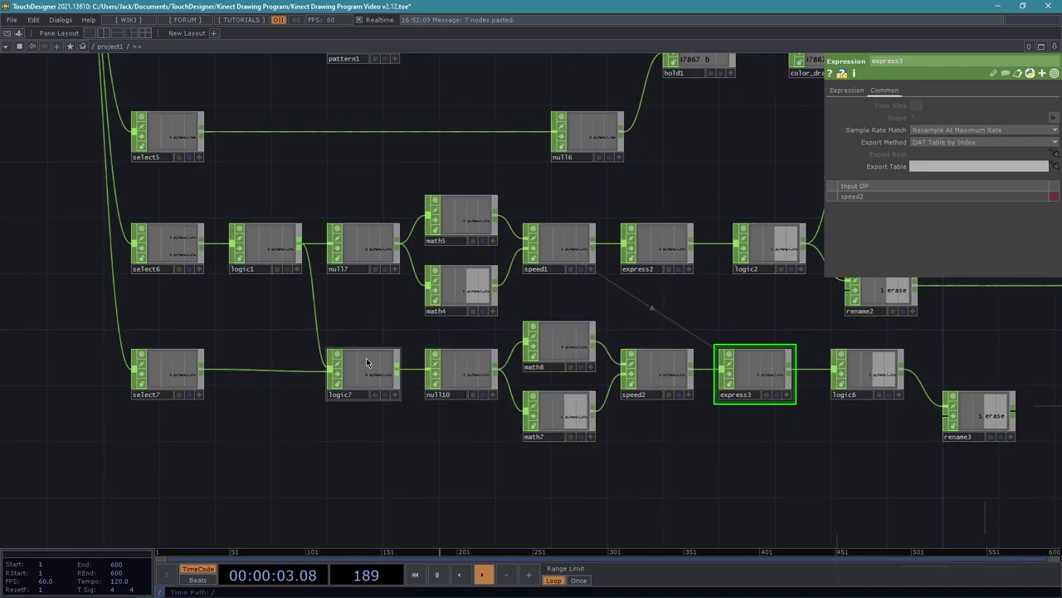
Change the operator reference in express3's expression to op('speed2')
left_click_drag(459, 457, 373, 458)
left_click_drag(735, 485, 570, 497)
scroll(512, 484, "down", 4)
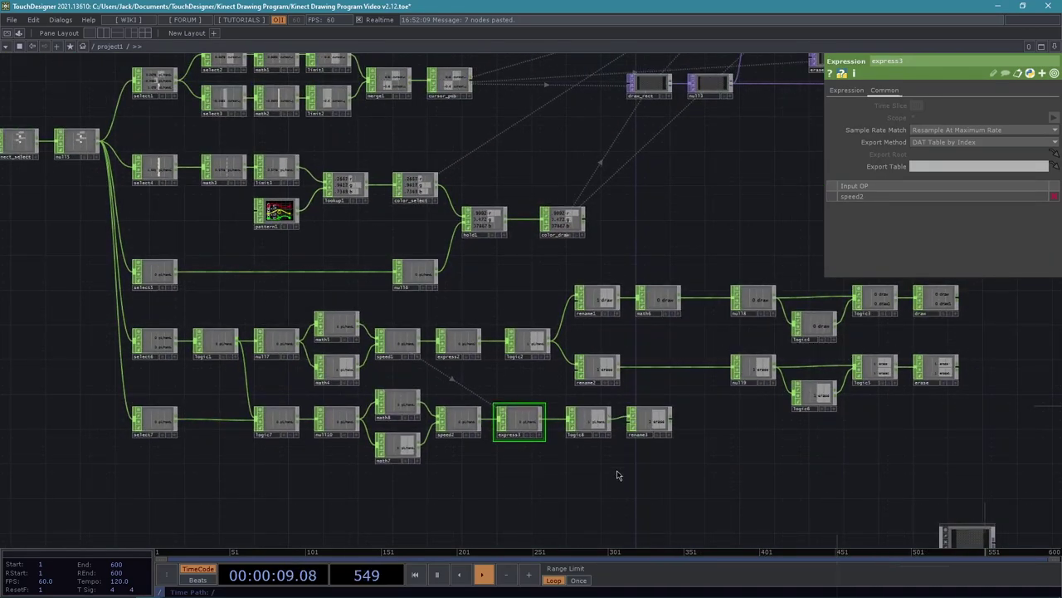
scroll(622, 472, "up", 3)
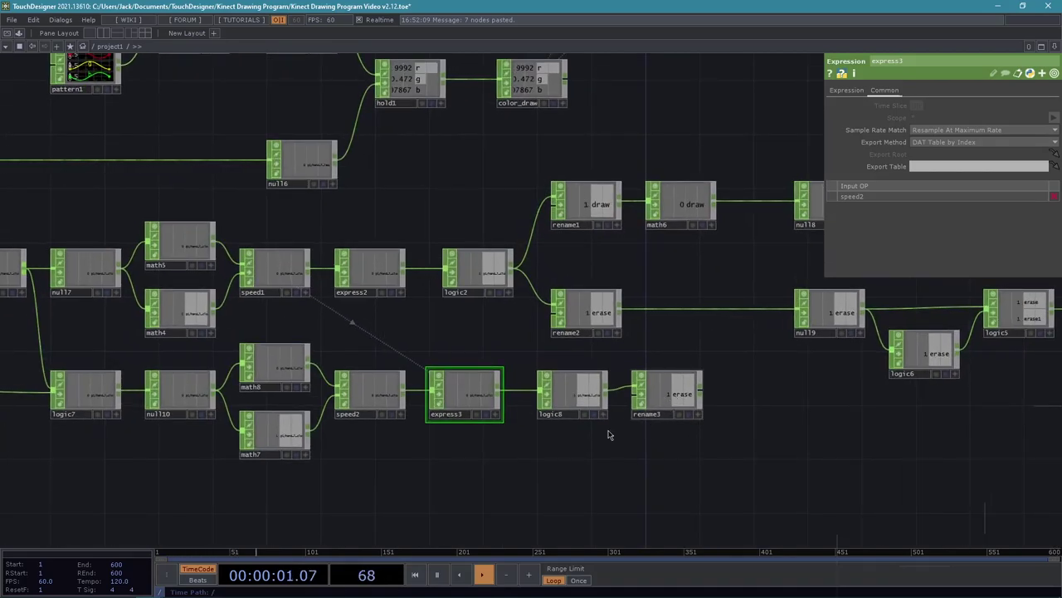
scroll(609, 435, "up", 4)
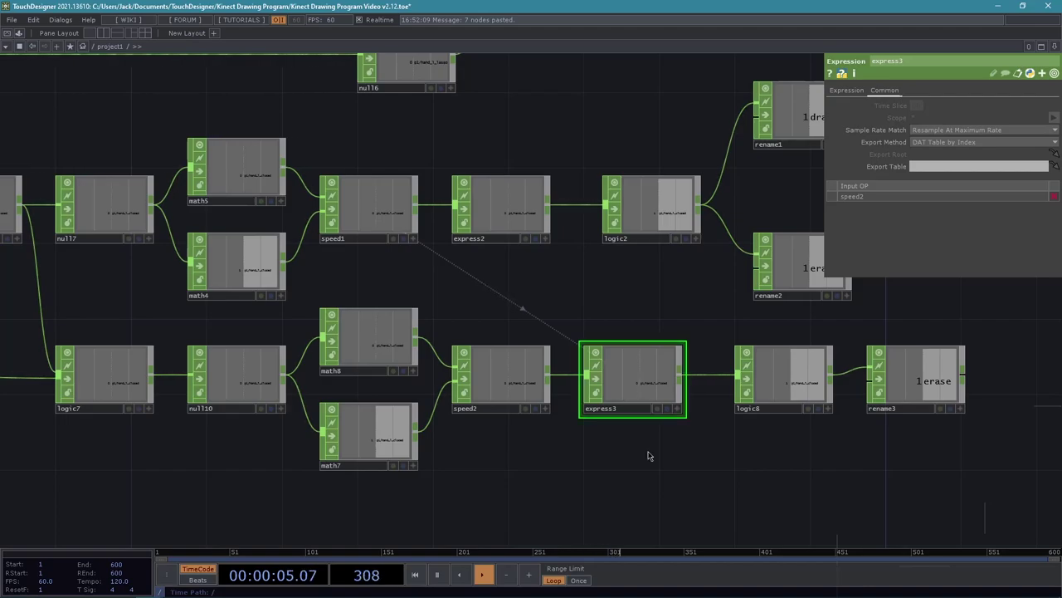
left_click(847, 90)
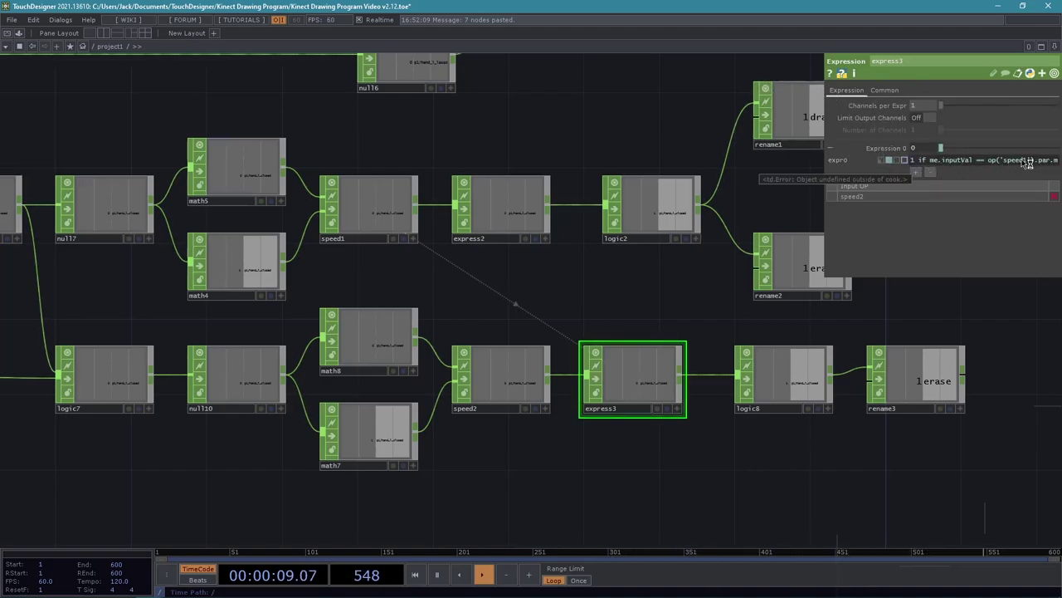
left_click_drag(1029, 161, 1023, 161)
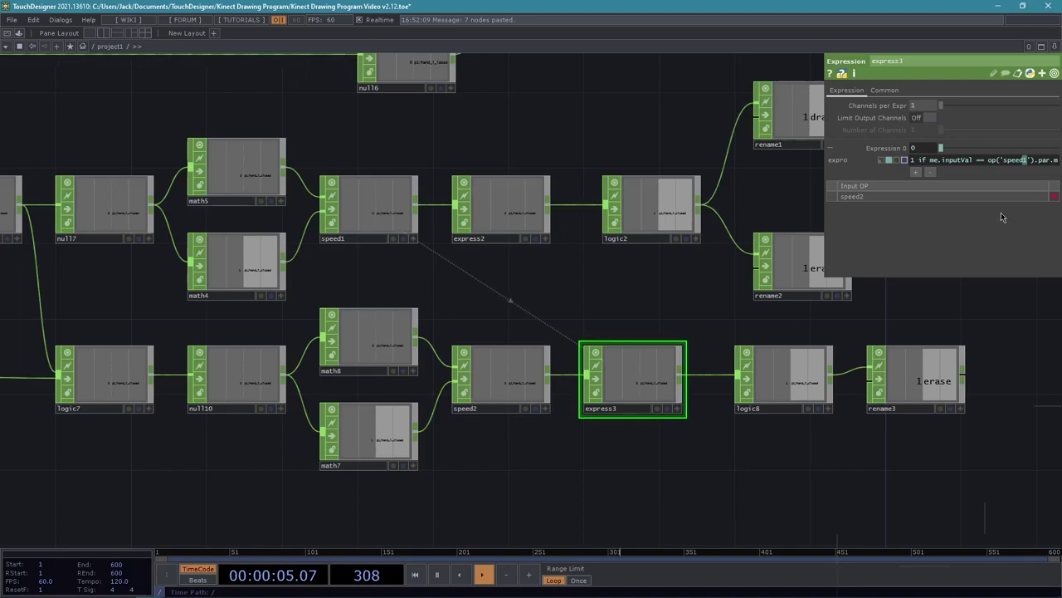
type("2")
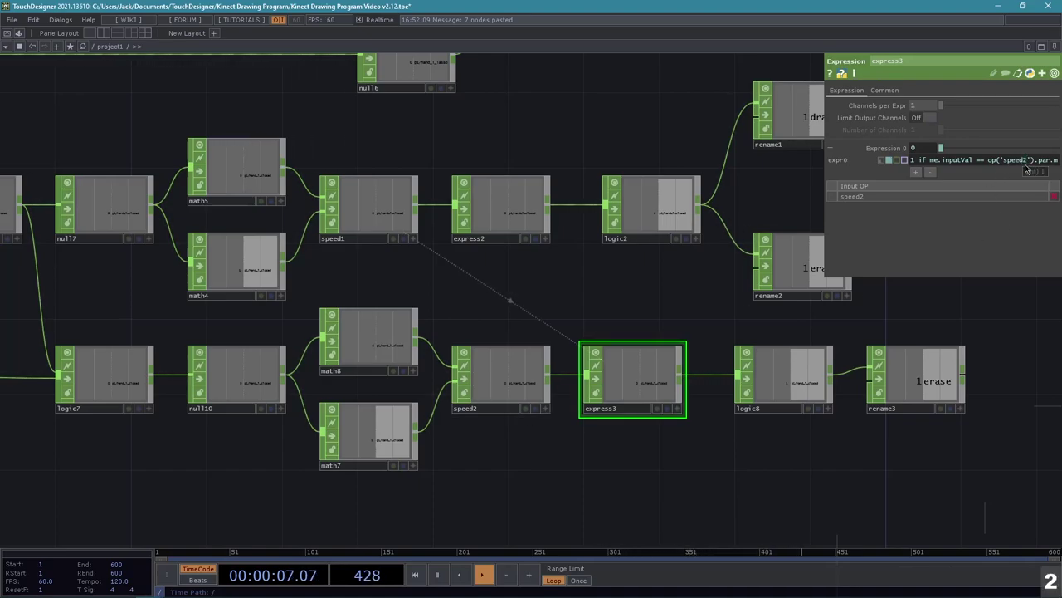
key("Return")
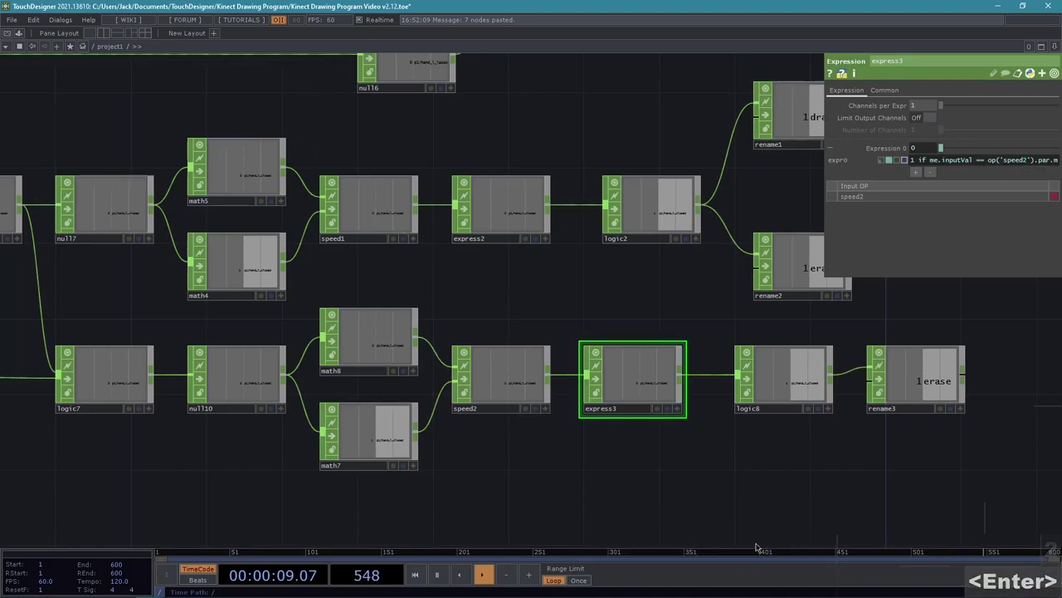
Set the To name of rename3 to move
left_click_drag(647, 475, 493, 481)
left_click_drag(589, 474, 502, 478)
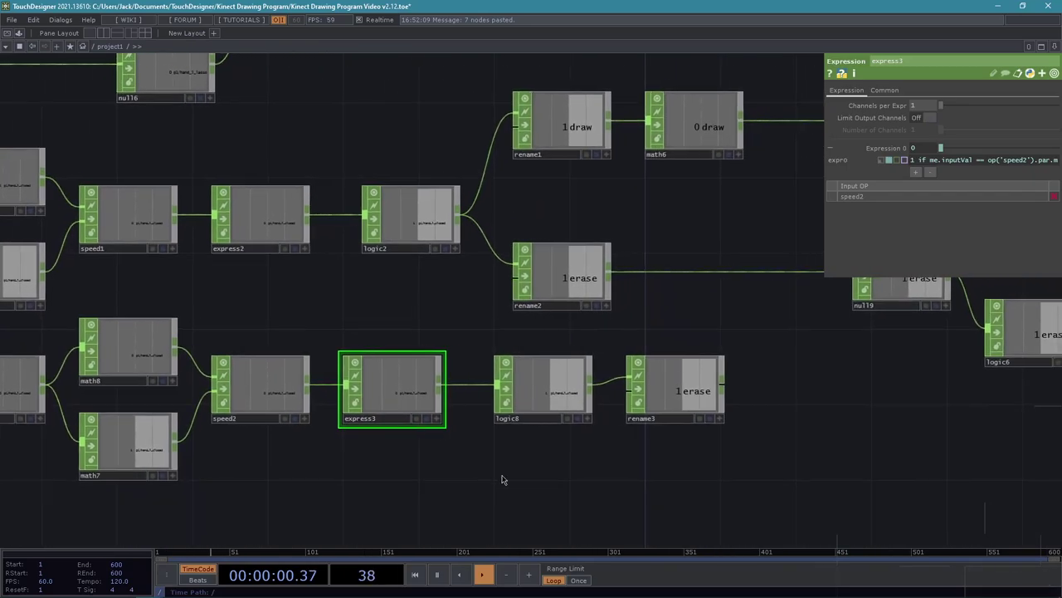
left_click(690, 380)
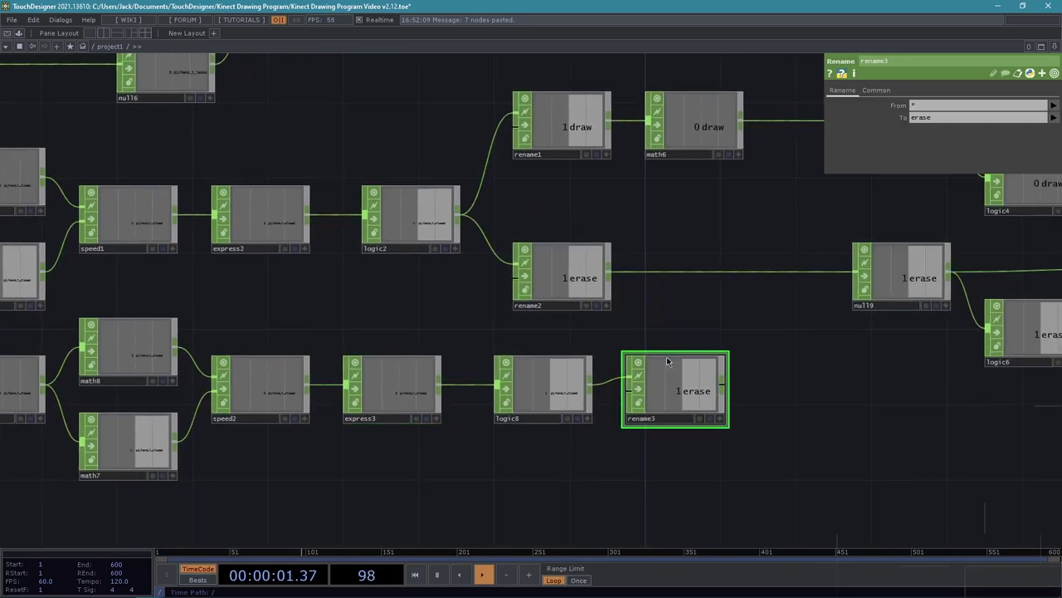
left_click(953, 117)
type("move")
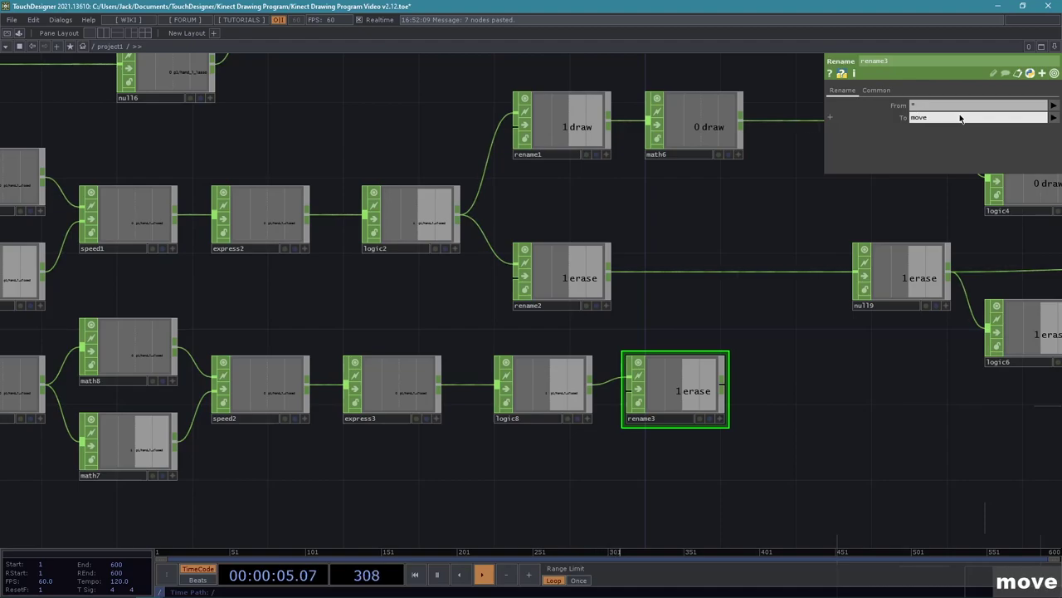
key("Return")
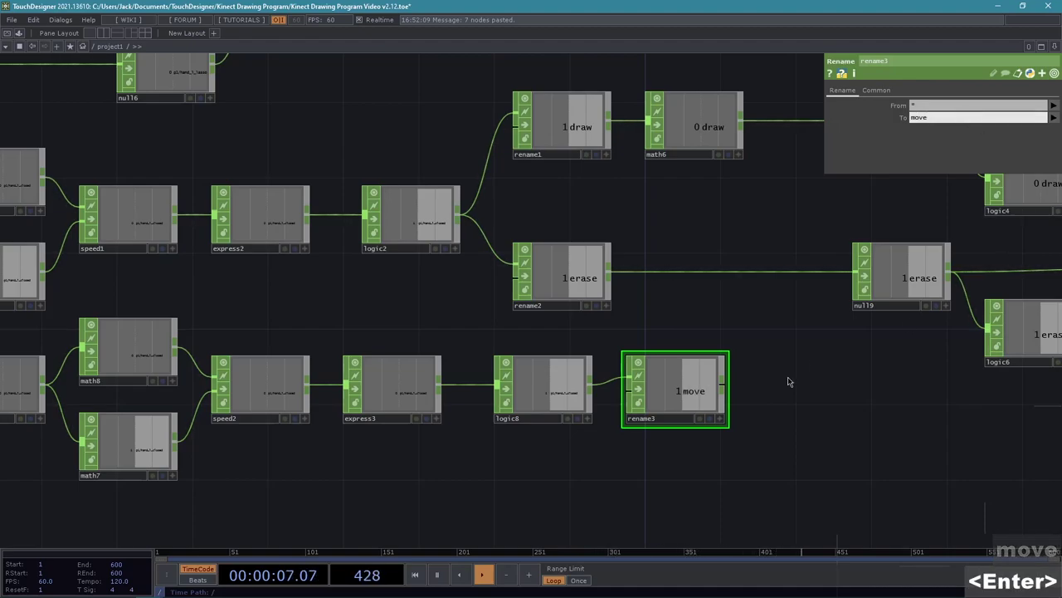
Shift logic8 and rename3 along their row, aligning logic8 beneath rename2
left_click_drag(785, 459, 758, 459)
right_click_drag(626, 456, 559, 419)
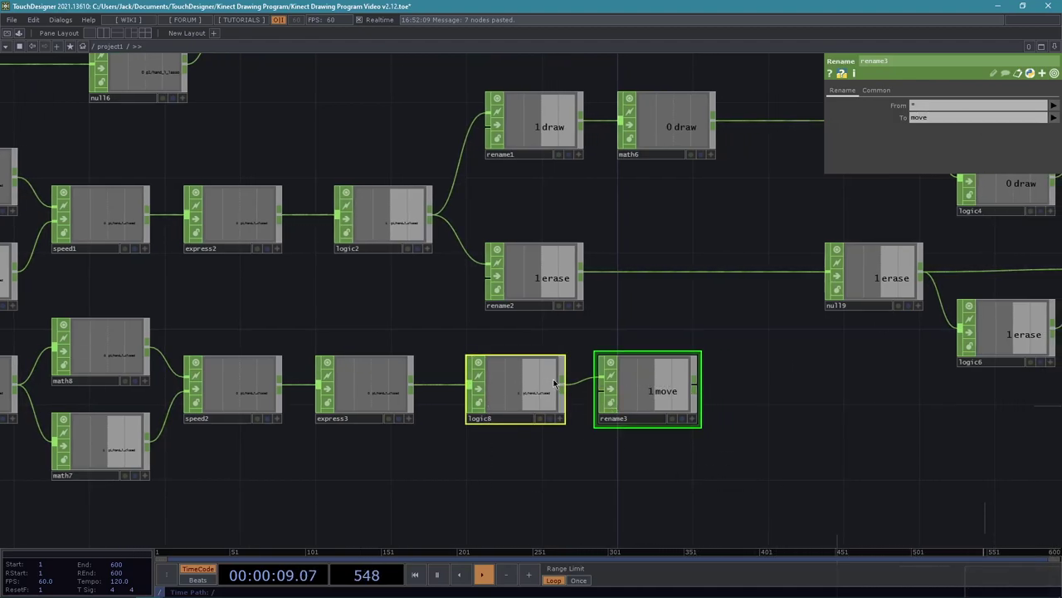
left_click_drag(554, 382, 573, 381)
left_click(663, 407)
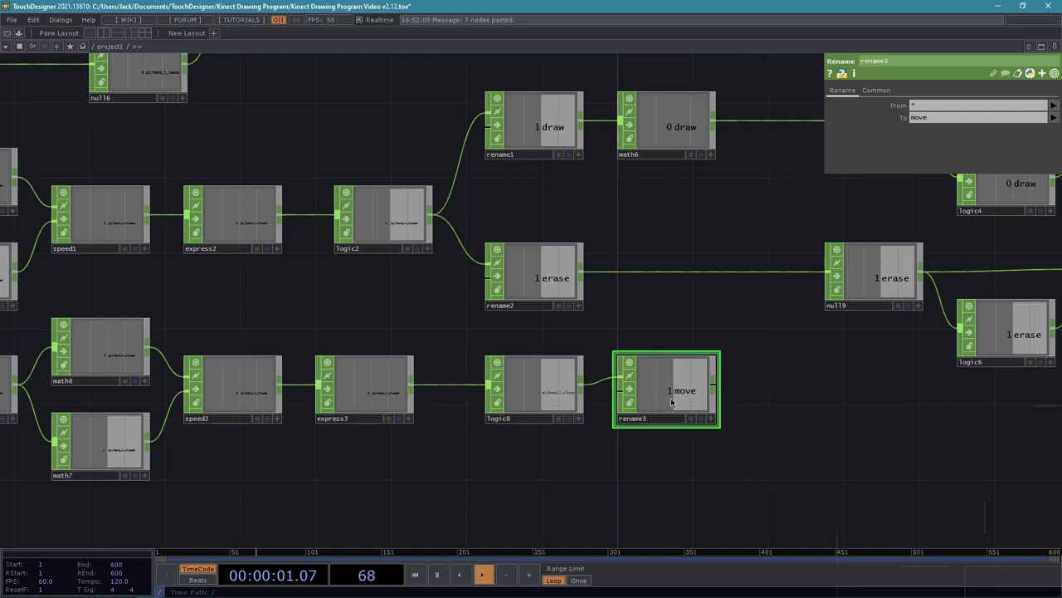
left_click_drag(662, 407, 680, 408)
Move the entire operator row from select7 to rename3 slightly downward
scroll(591, 469, "down", 6)
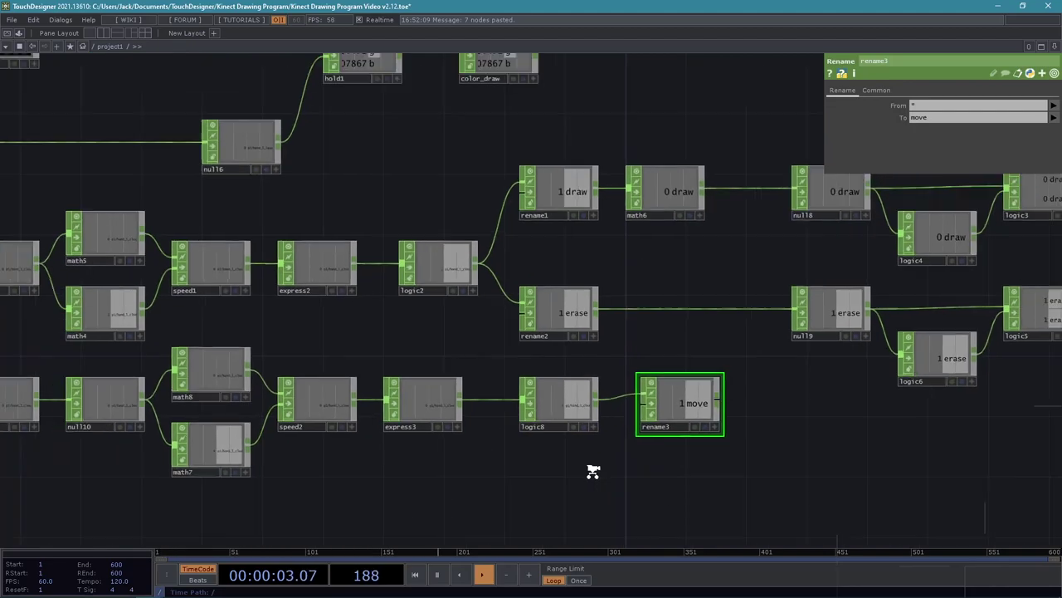
left_click_drag(816, 466, 131, 352)
left_click_drag(498, 372, 502, 386)
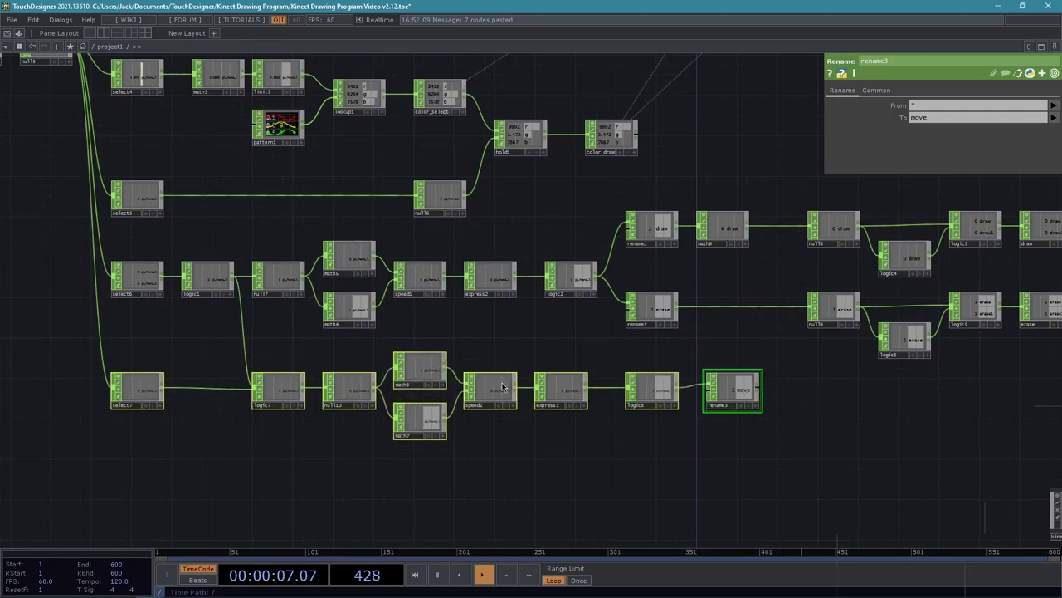
Add a Null CHOP after rename3, beneath null9, and name it move
scroll(567, 454, "up", 3)
left_click_drag(732, 427, 479, 442)
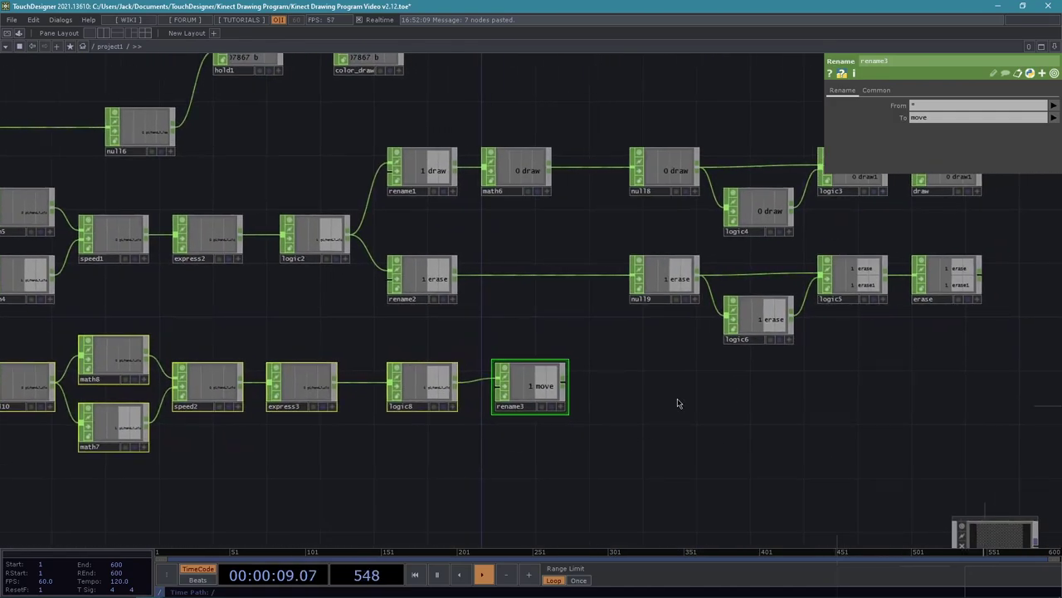
left_click_drag(660, 383, 583, 393)
scroll(586, 389, "right", 2)
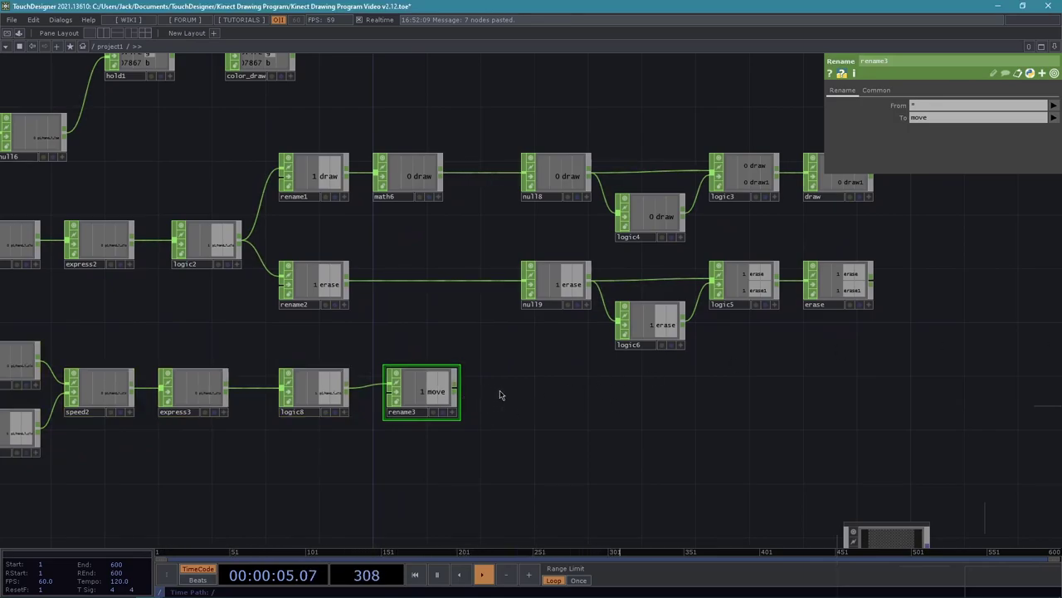
key("alt+n")
left_click(547, 386)
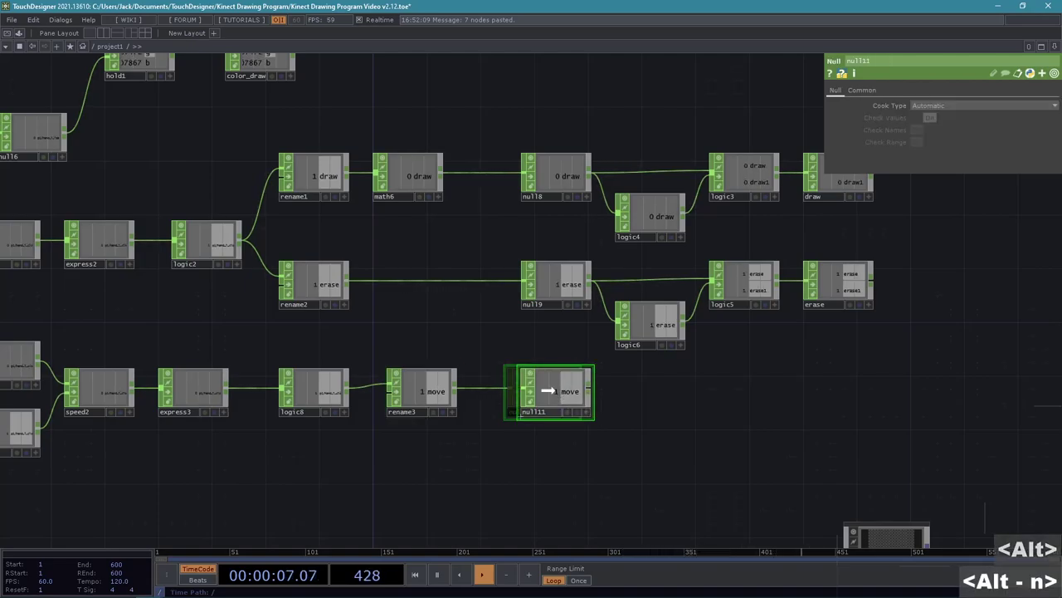
left_click(538, 413)
type("move")
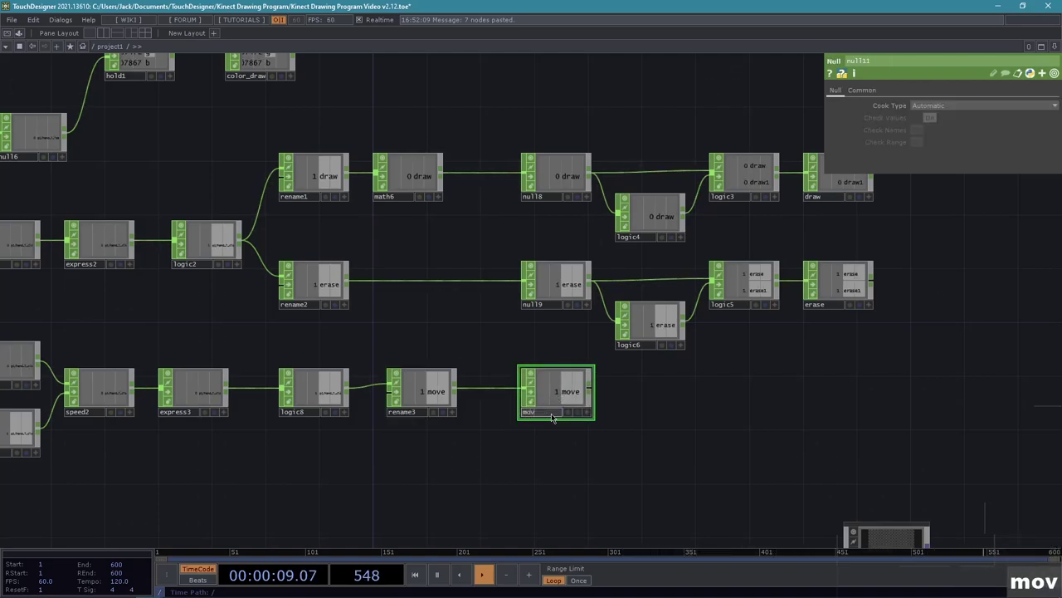
key("Return")
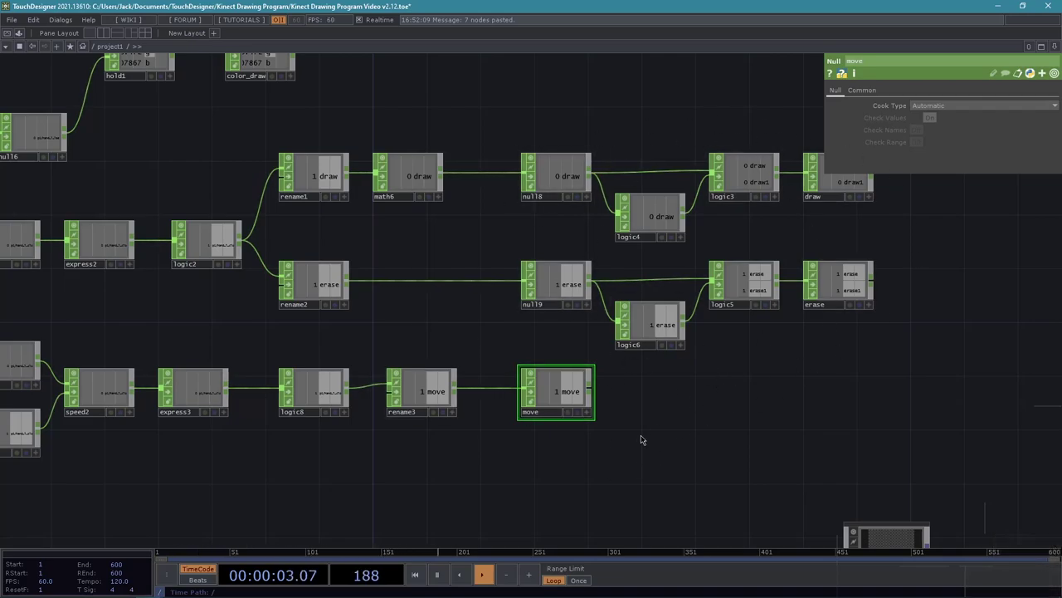
Connect the move null's output as an additional input to both logic6 and logic4
scroll(668, 423, "up", 3)
left_click_drag(586, 419, 482, 501)
left_click_drag(464, 450, 503, 358)
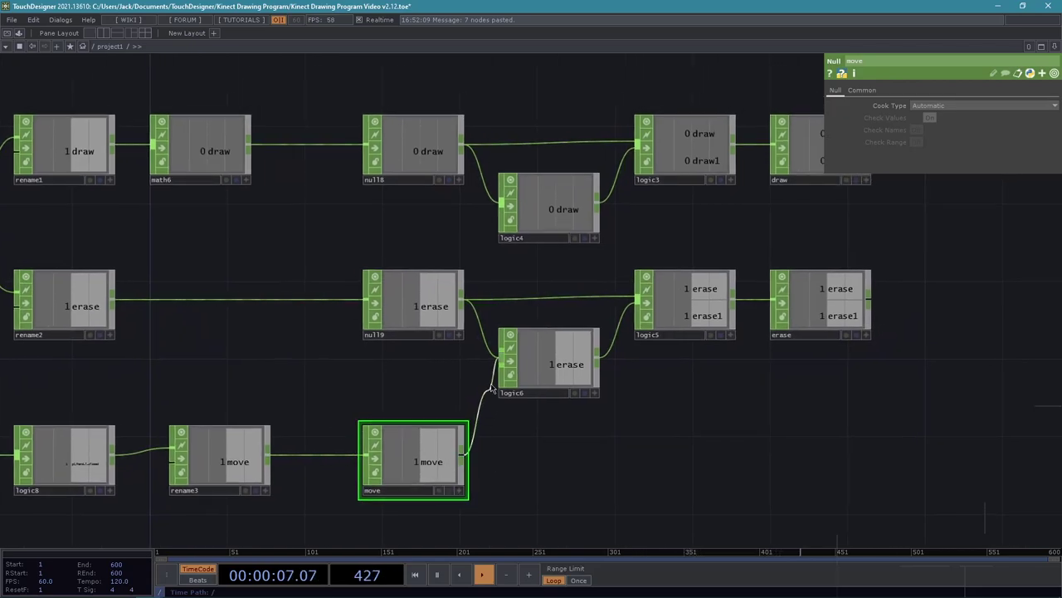
left_click(526, 380)
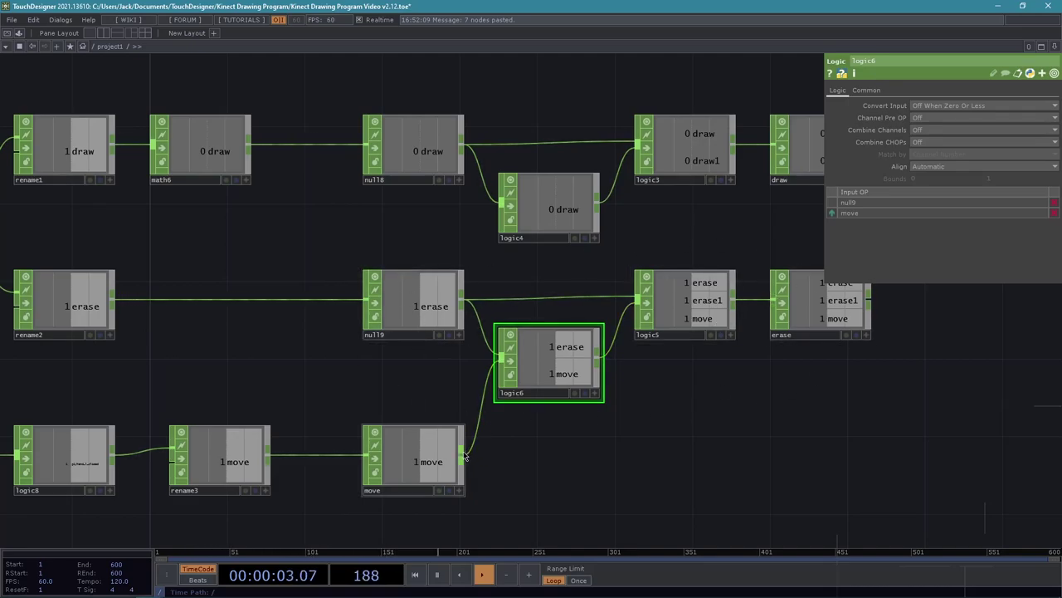
left_click_drag(463, 451, 558, 191)
left_click_drag(538, 278, 546, 329)
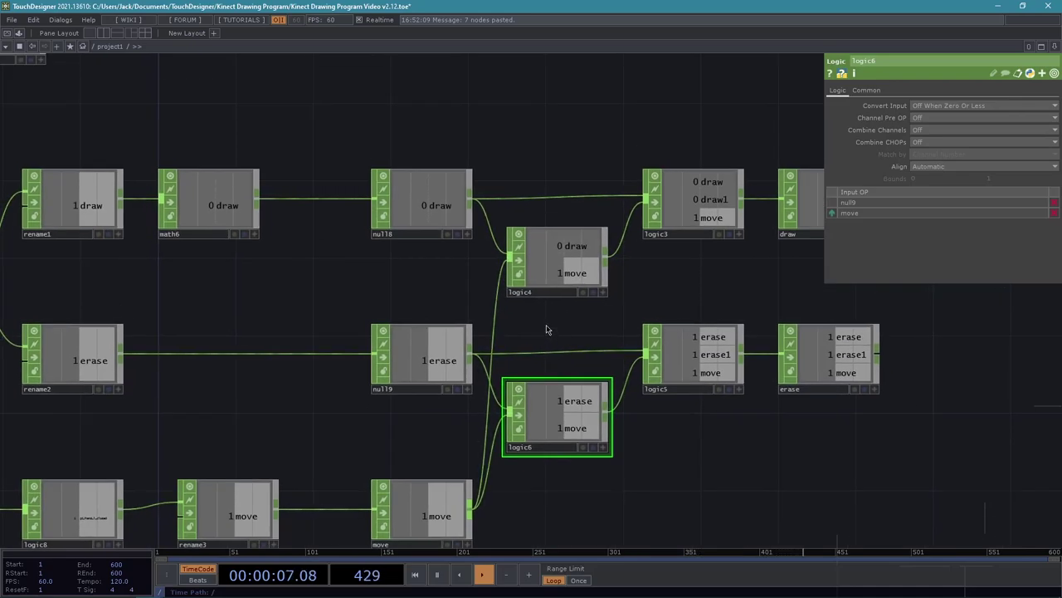
Set Combine CHOPs to And for logic4 and logic6 together
scroll(589, 332, "down", 3)
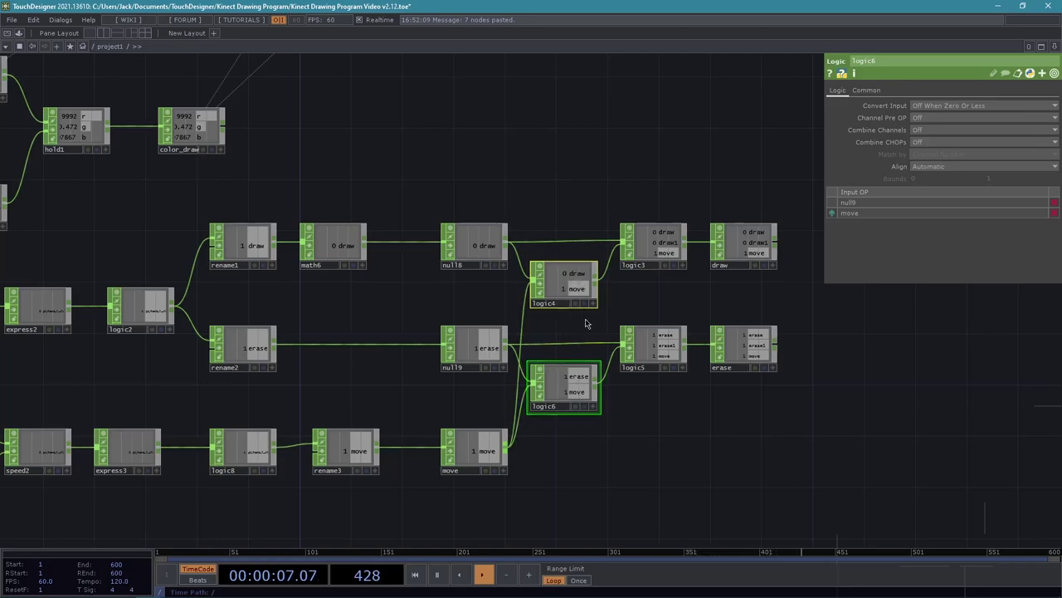
left_click(941, 143)
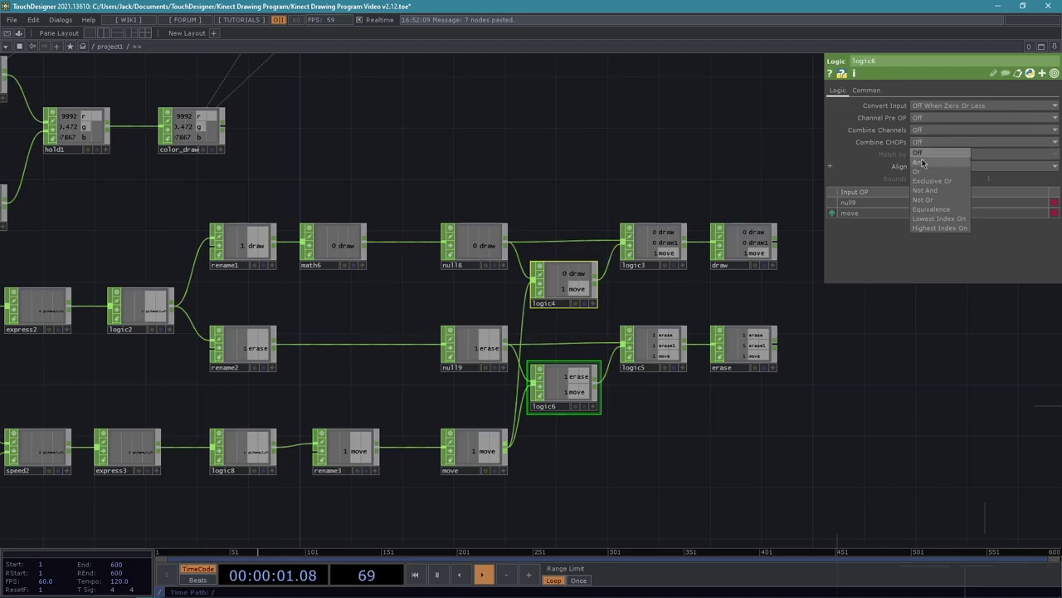
left_click(922, 162)
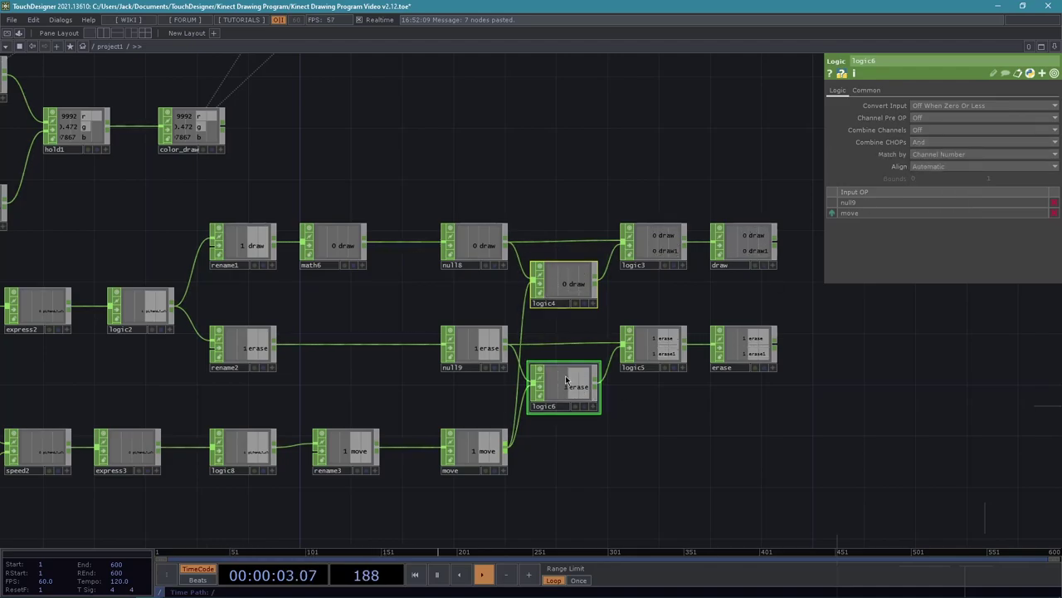
Set Combine CHOPs to Exclusive Or for logic3 and logic5 together
left_click_drag(610, 450, 548, 469)
scroll(609, 451, "up", 1)
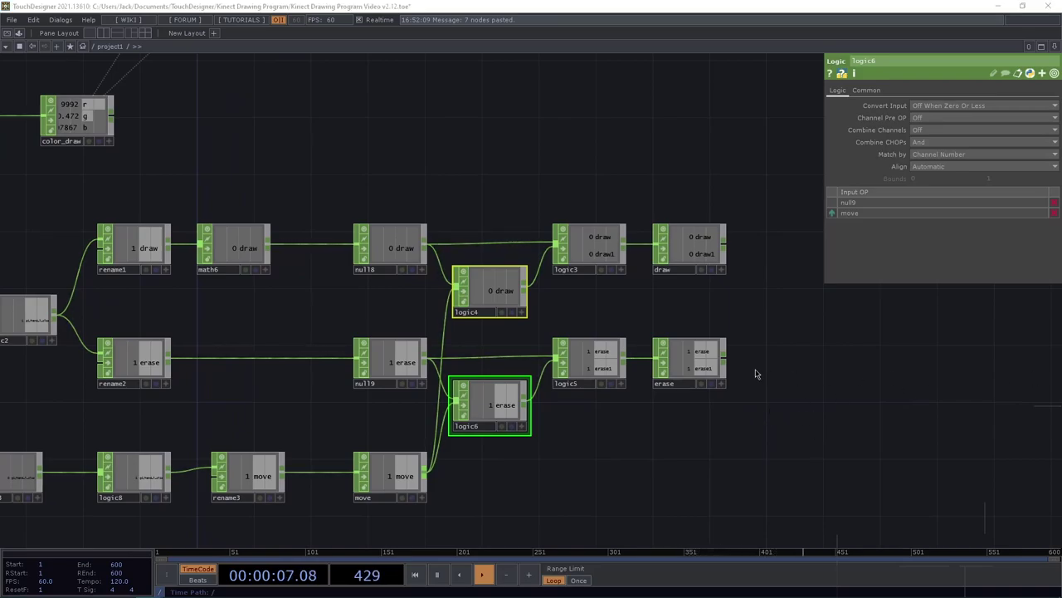
right_click_drag(588, 196, 596, 206)
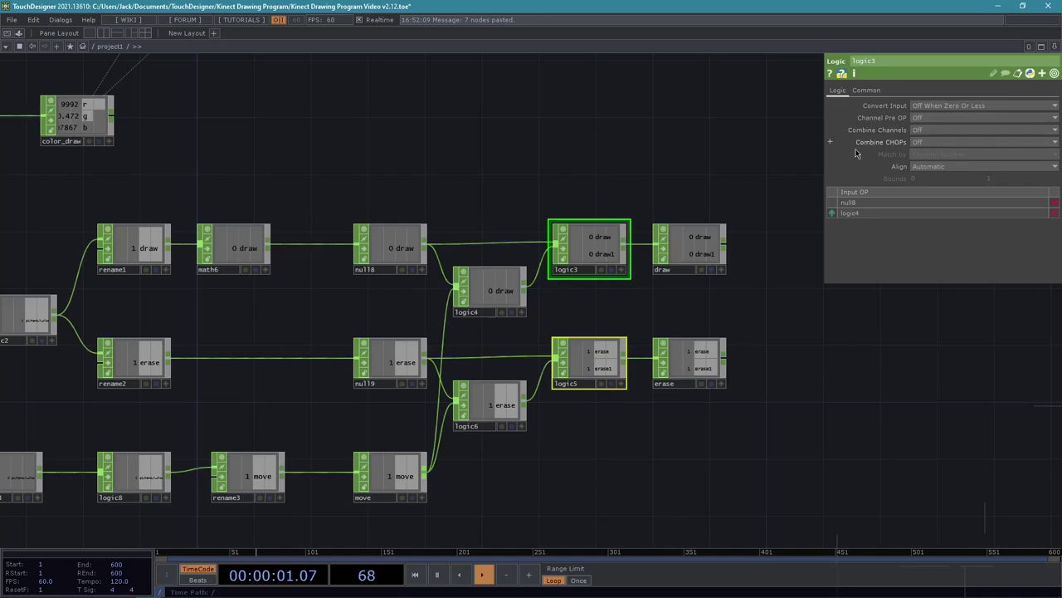
left_click(937, 143)
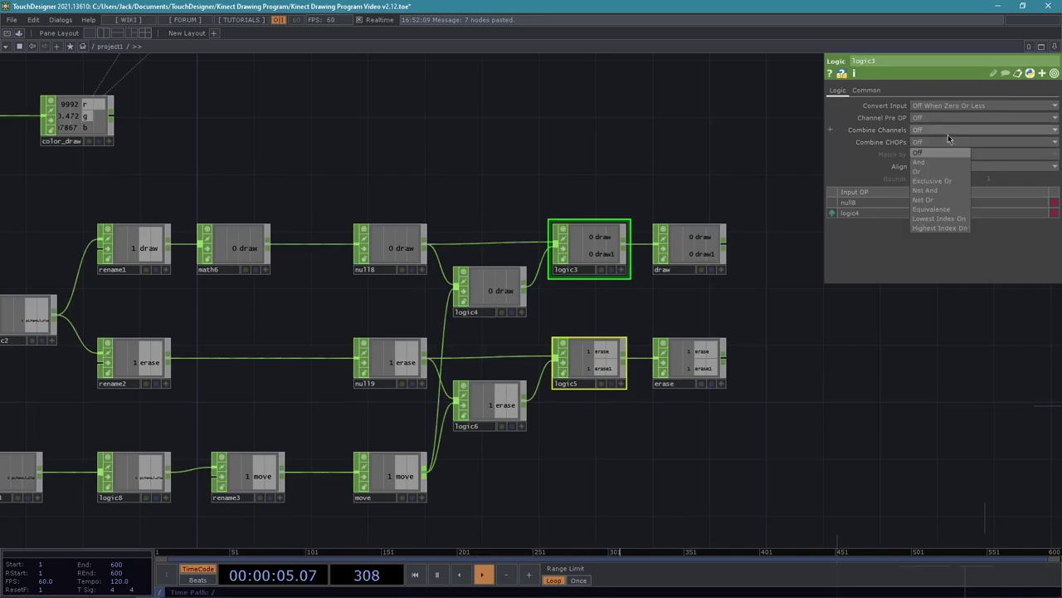
left_click(935, 181)
Make the viewers of the draw and erase nulls active
scroll(766, 415, "down", 5)
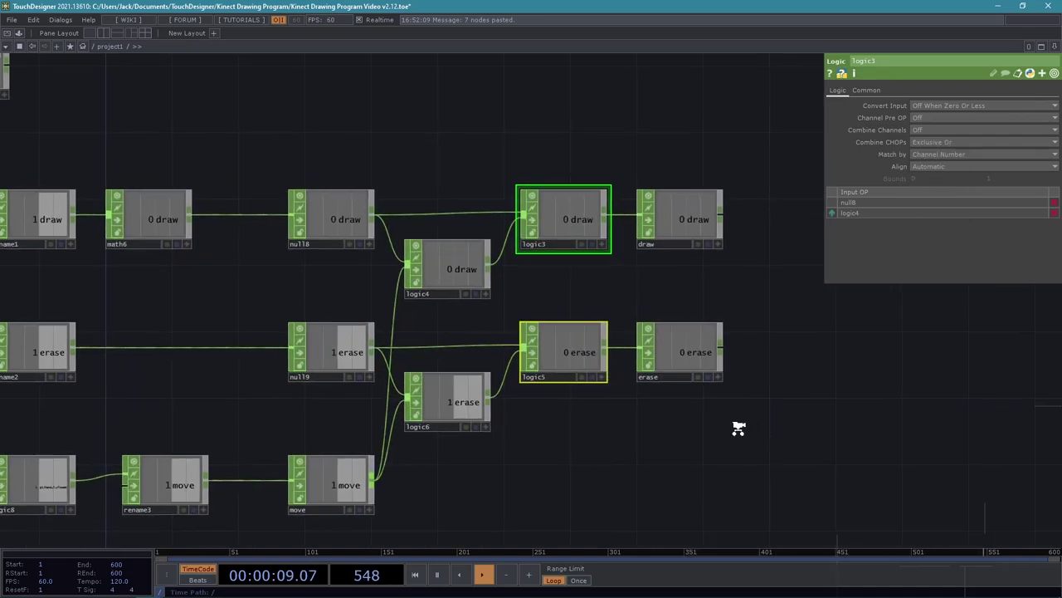
mouse_move(680, 463)
left_mouse_down()
mouse_move(855, 415)
mouse_move(688, 470)
left_mouse_up()
scroll(802, 425, "down", 3)
mouse_move(688, 470)
middle_mouse_down()
mouse_move(740, 457)
mouse_move(765, 346)
middle_mouse_up()
left_click_drag(784, 360, 773, 404)
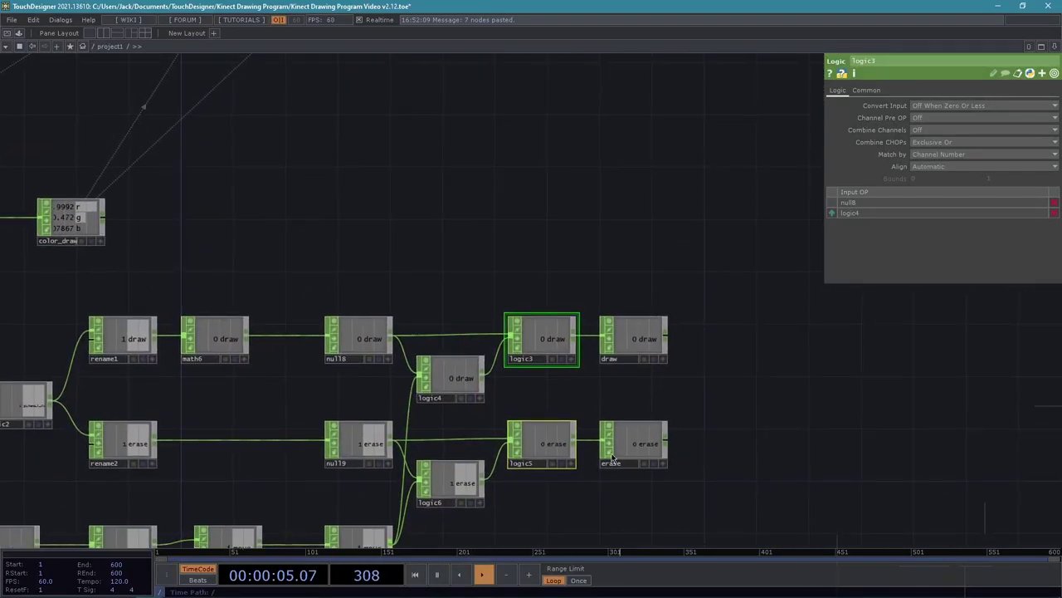
scroll(731, 457, "down", 5)
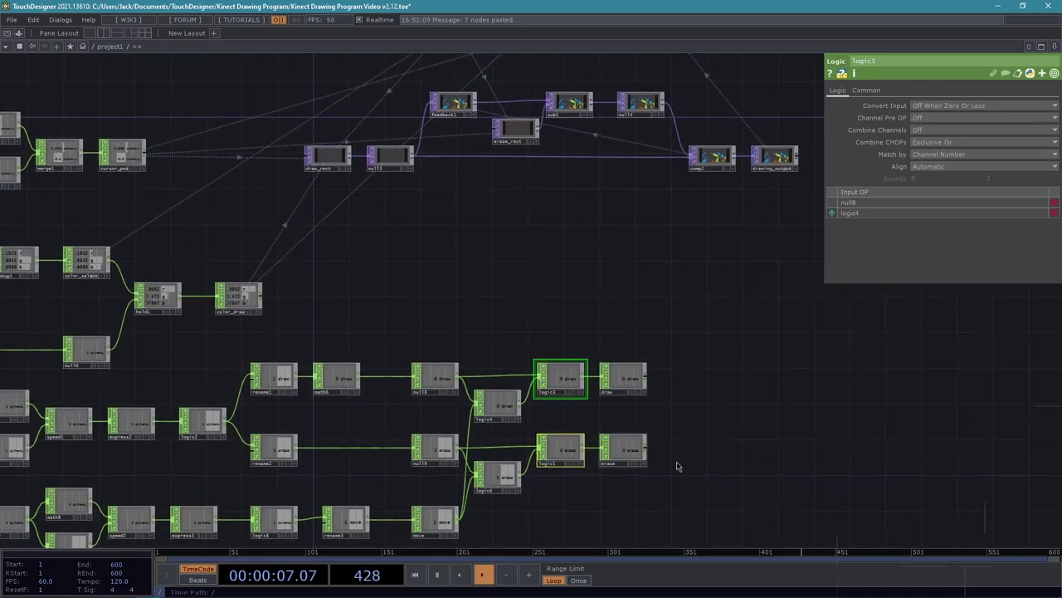
left_click_drag(730, 330, 657, 332)
scroll(654, 334, "up", 5)
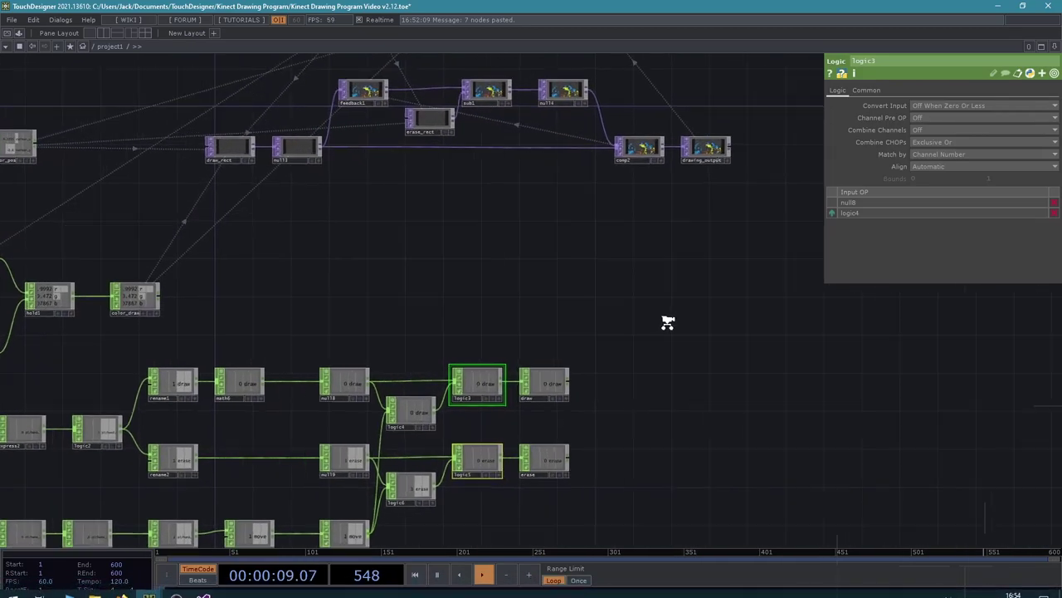
scroll(581, 310, "down", 5)
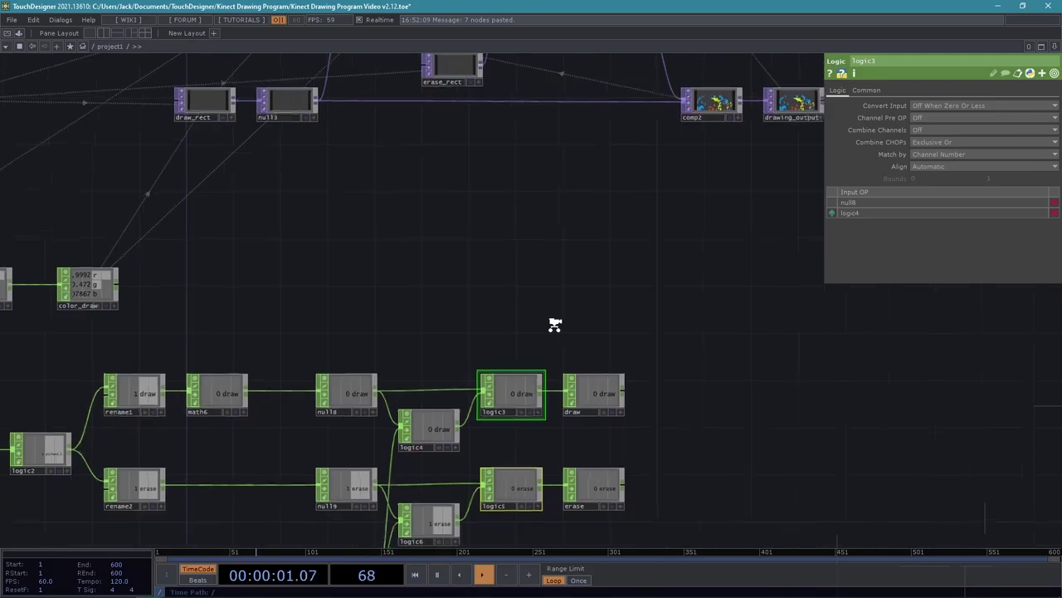
left_click(174, 170)
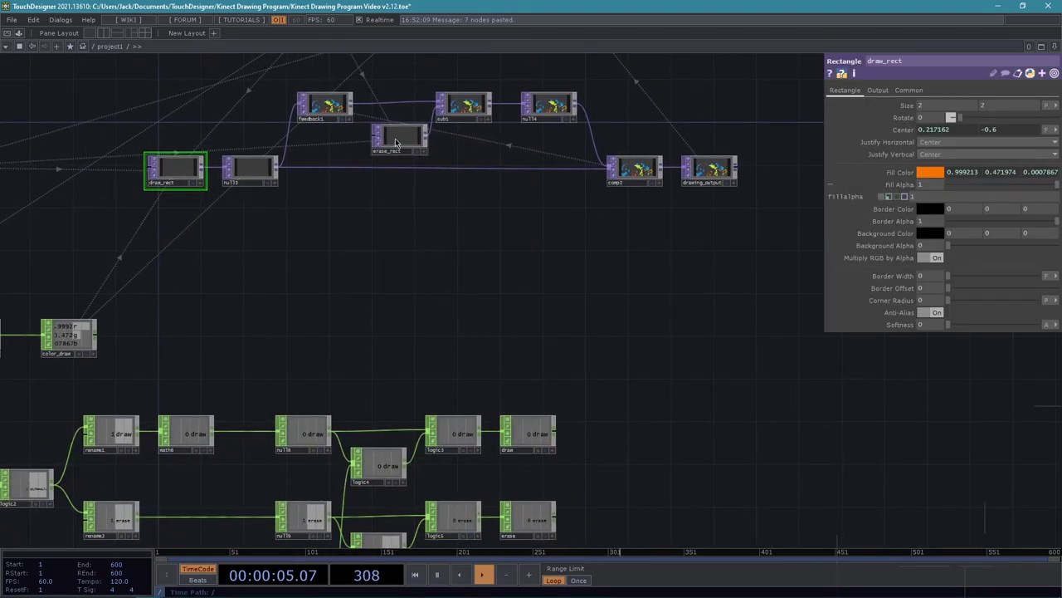
left_click(553, 450)
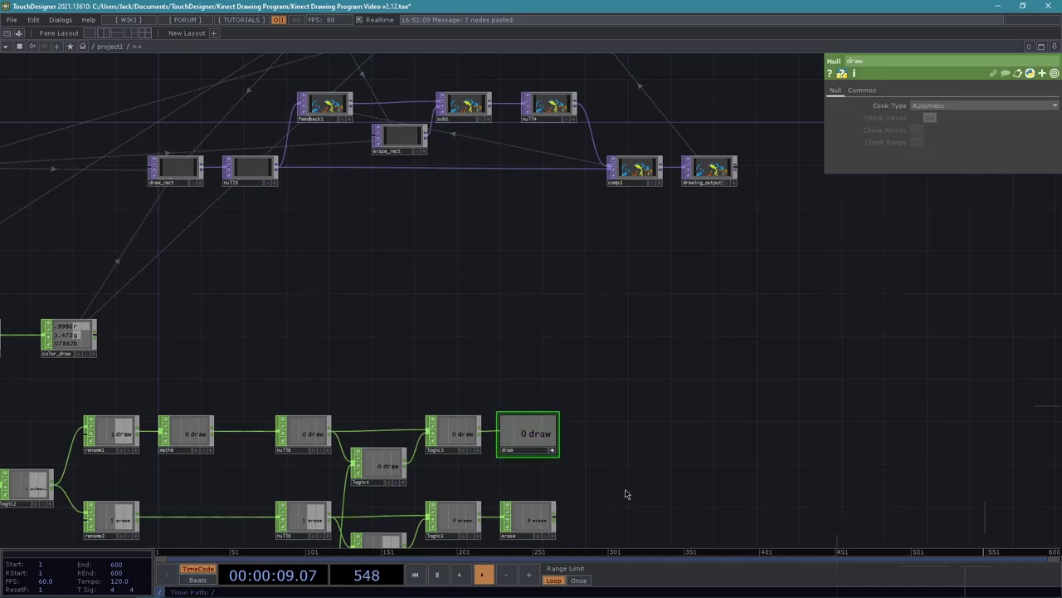
middle_click_drag(626, 495, 597, 433)
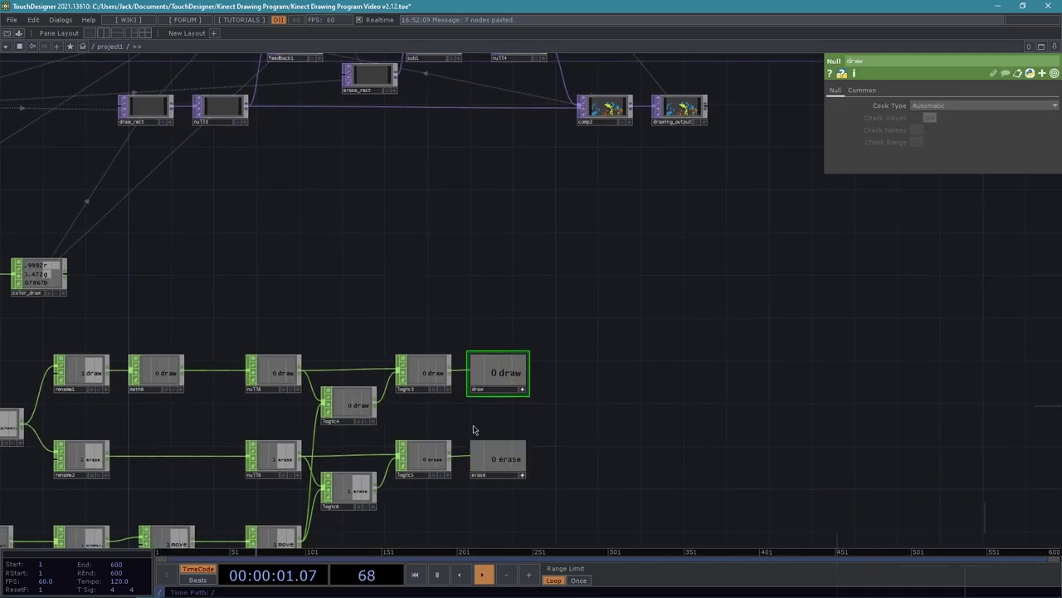
Reference the draw channel in draw_rect's Fill Alpha as op('draw')['draw']
left_click(165, 105)
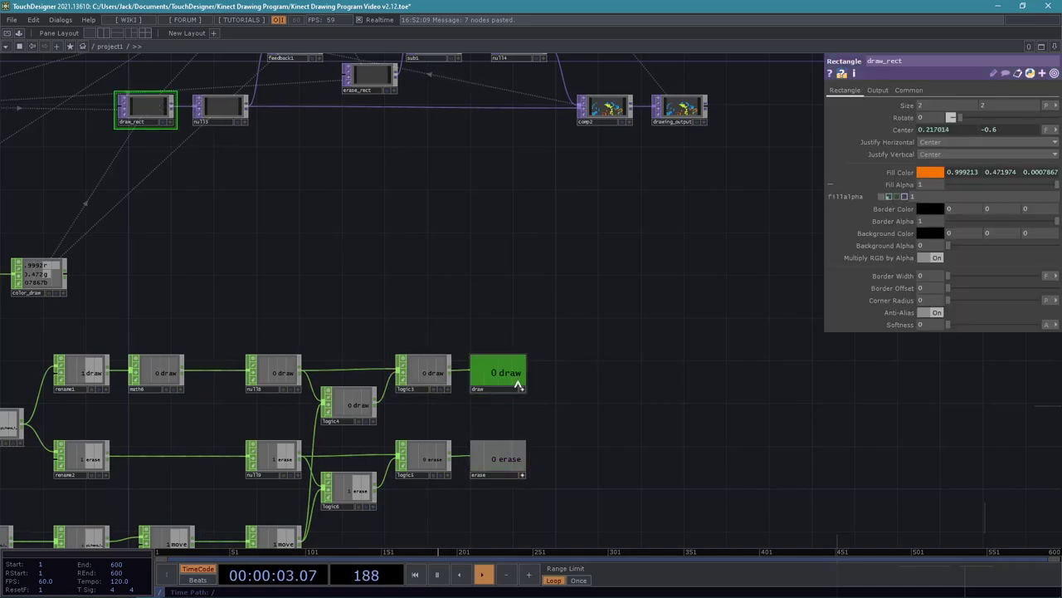
left_click_drag(899, 217, 933, 184)
left_click(929, 180)
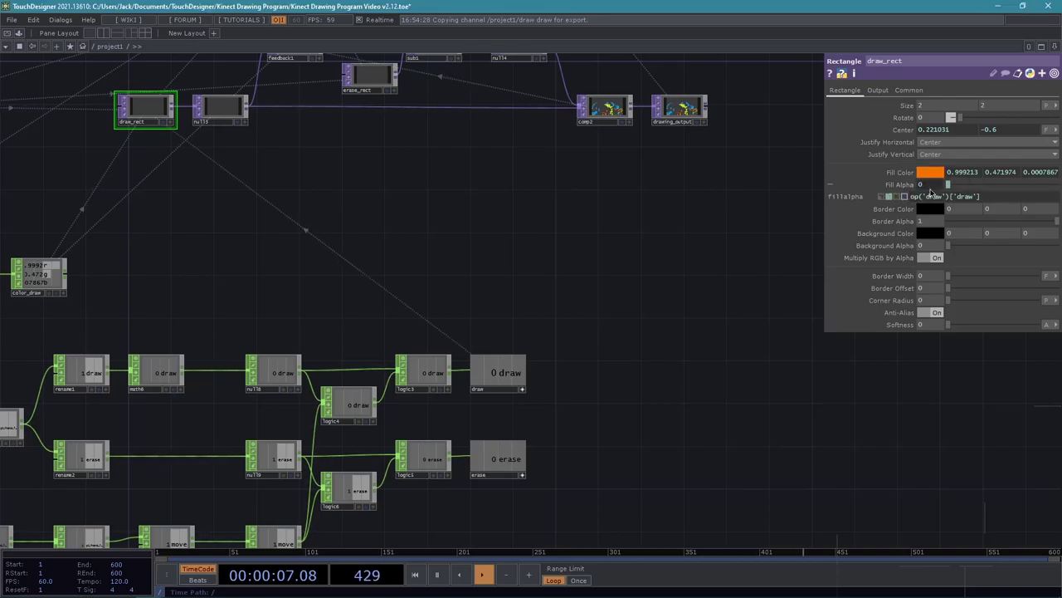
left_click(900, 184)
Reference the erase channel in erase_rect's Fill Alpha as op('erase')['erase']
mouse_move(598, 278)
left_mouse_down()
mouse_move(618, 361)
mouse_move(601, 225)
left_mouse_up()
left_click(396, 157)
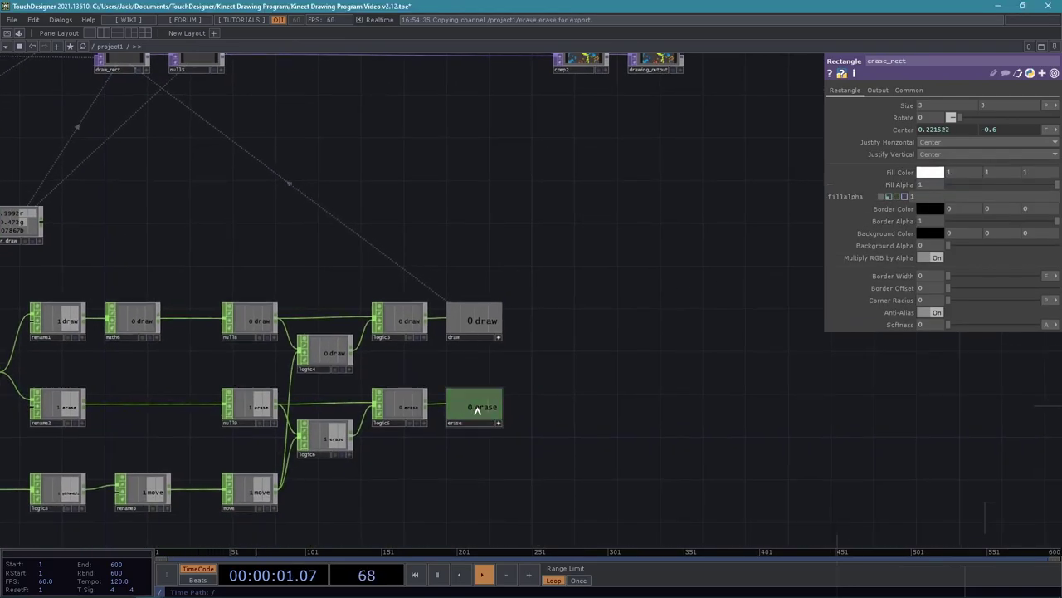
left_click_drag(927, 188, 927, 189)
left_click(934, 191)
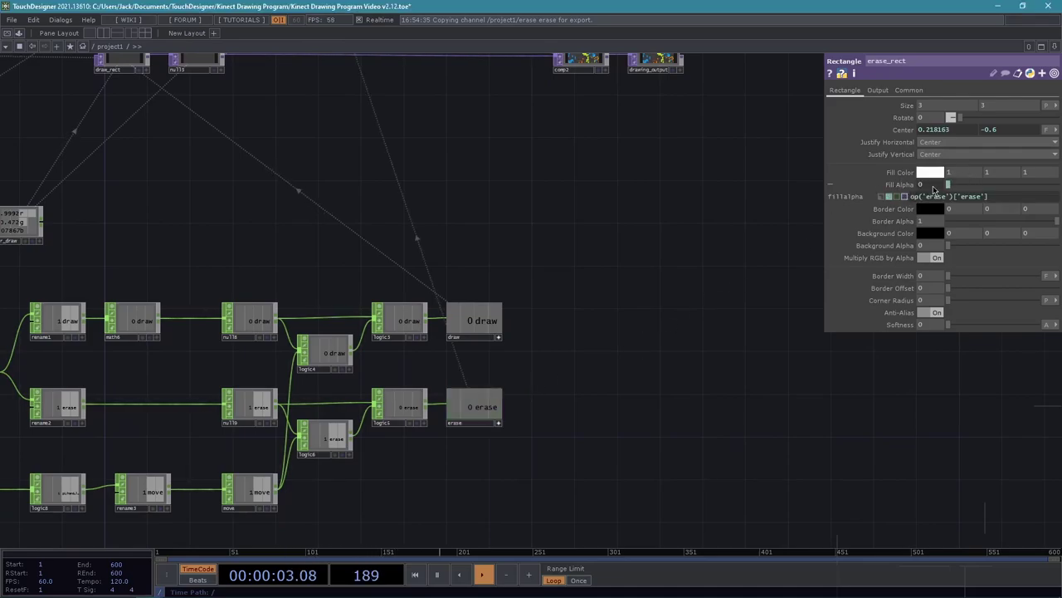
Turn off the active viewers of the draw and erase nulls
left_click_drag(668, 204, 652, 327)
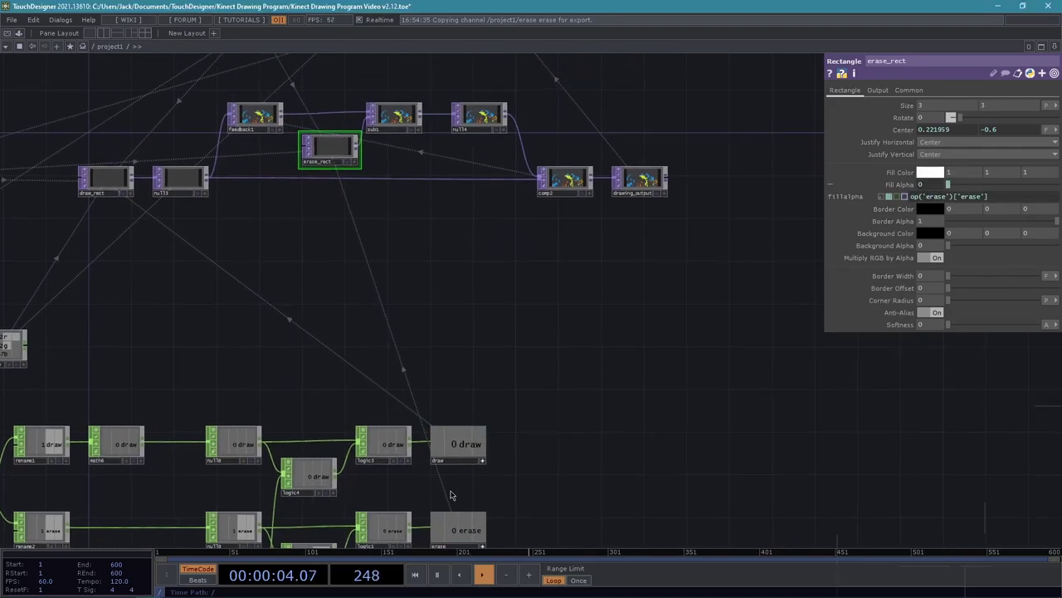
left_click(482, 461)
left_click_drag(396, 379, 462, 457)
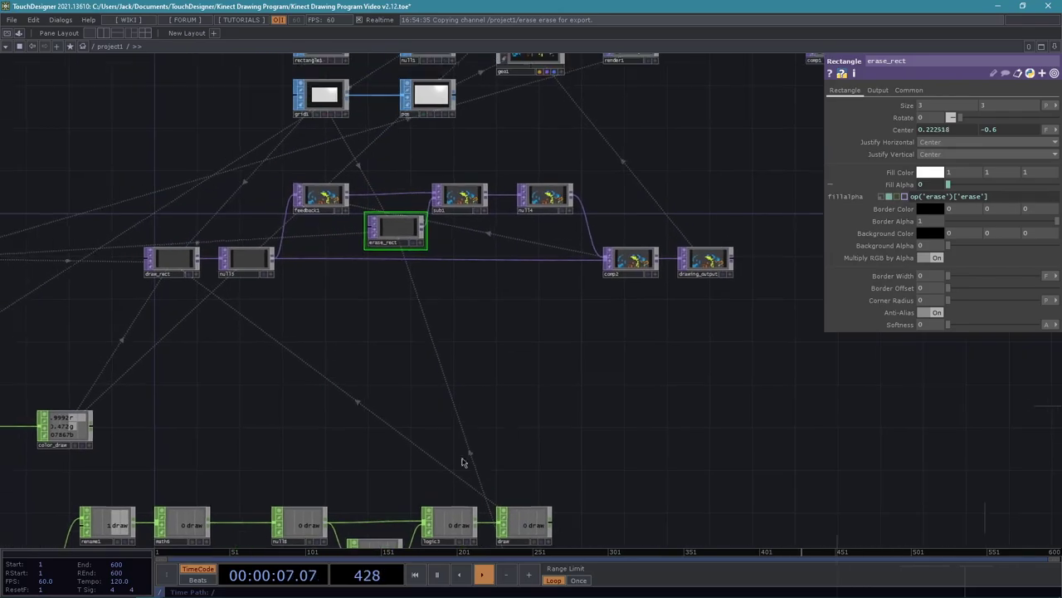
Display the out1 TOP's image as the network background
scroll(529, 412, "down", 2)
scroll(494, 412, "down", 1)
left_click_drag(493, 412, 494, 380)
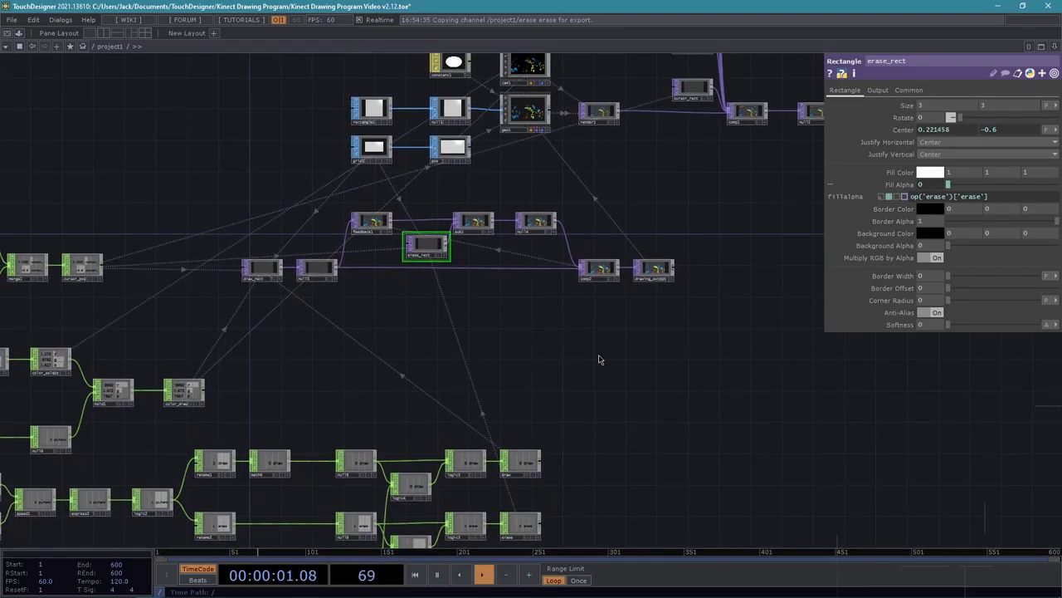
left_click_drag(654, 331, 545, 360)
left_click_drag(669, 298, 589, 352)
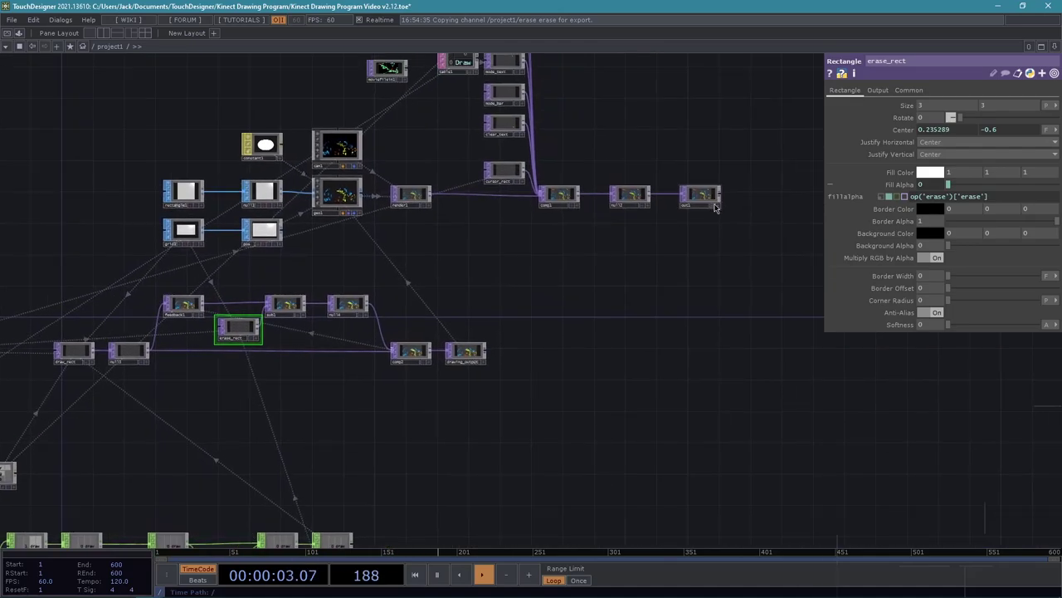
left_click(715, 205)
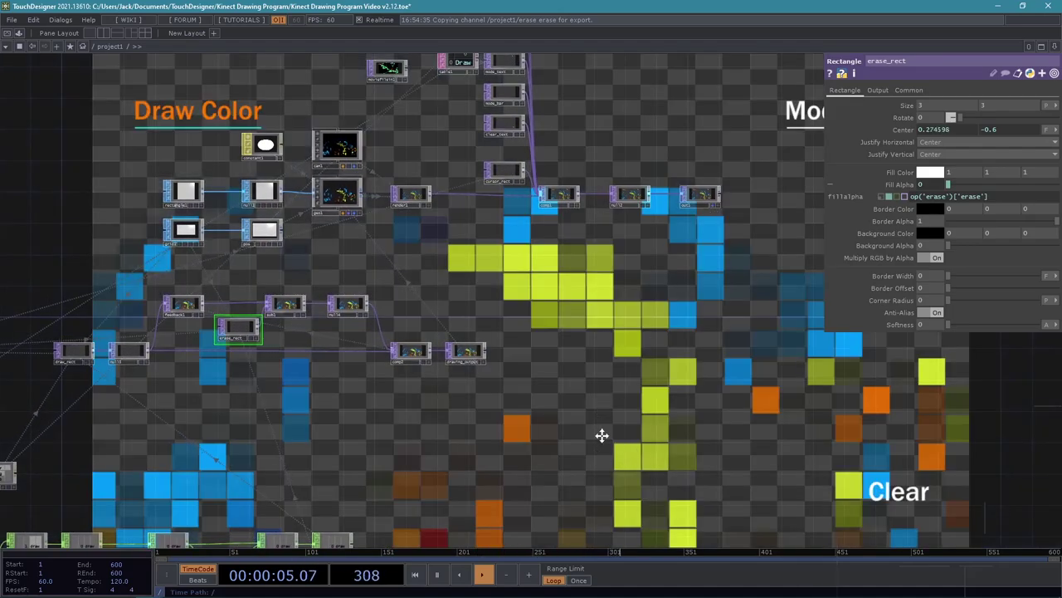
Shift null2 and out1 together along their row to leave a gap after comp1
scroll(581, 390, "right", 2)
scroll(581, 390, "down", 2)
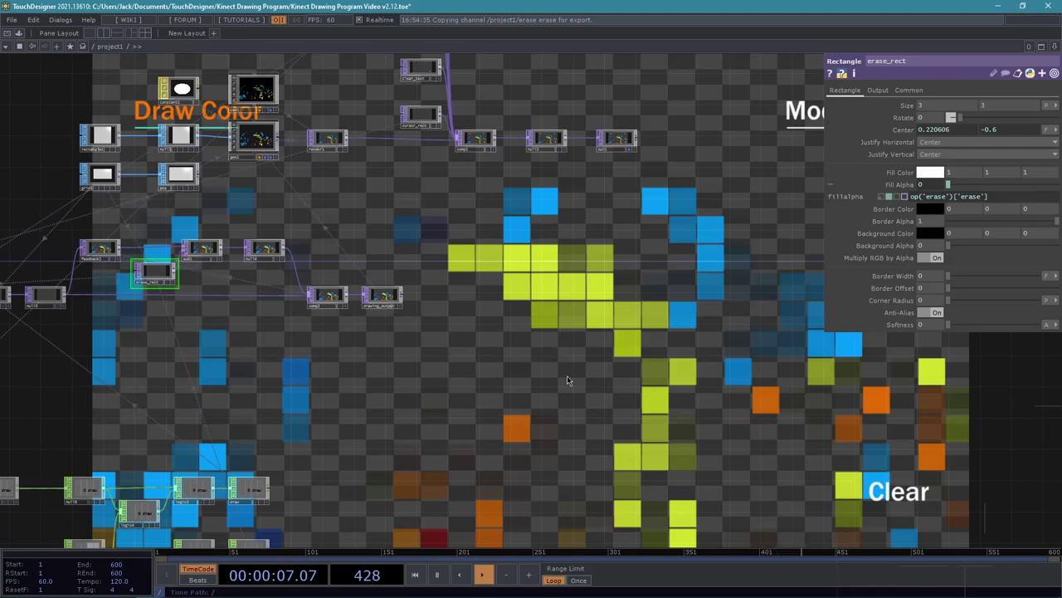
scroll(545, 388, "up", 5)
scroll(545, 389, "right", 1)
scroll(545, 389, "up", 1)
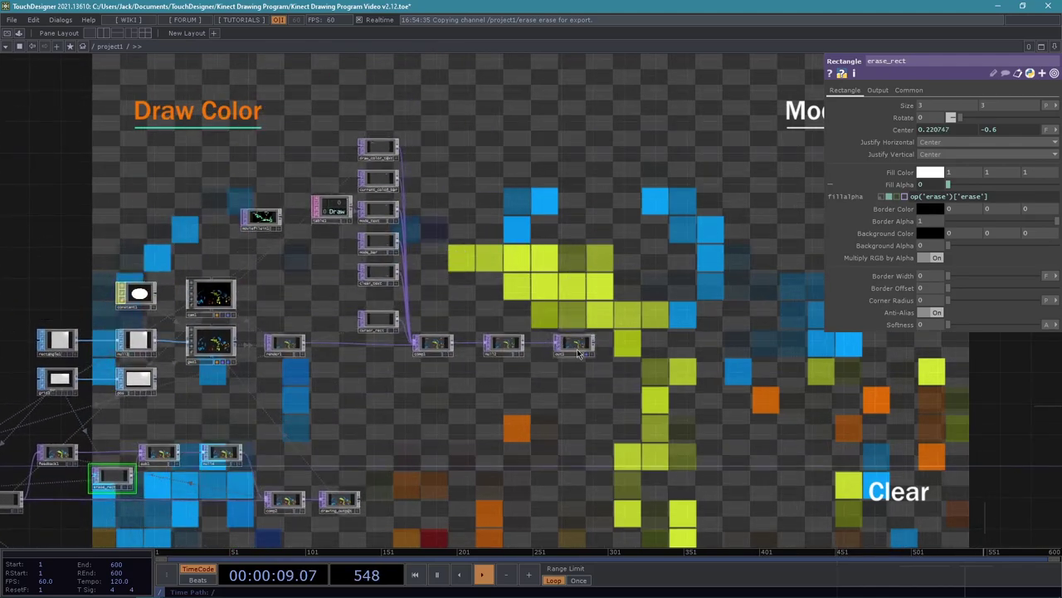
right_click_drag(512, 320, 503, 316)
left_click_drag(497, 342, 534, 344)
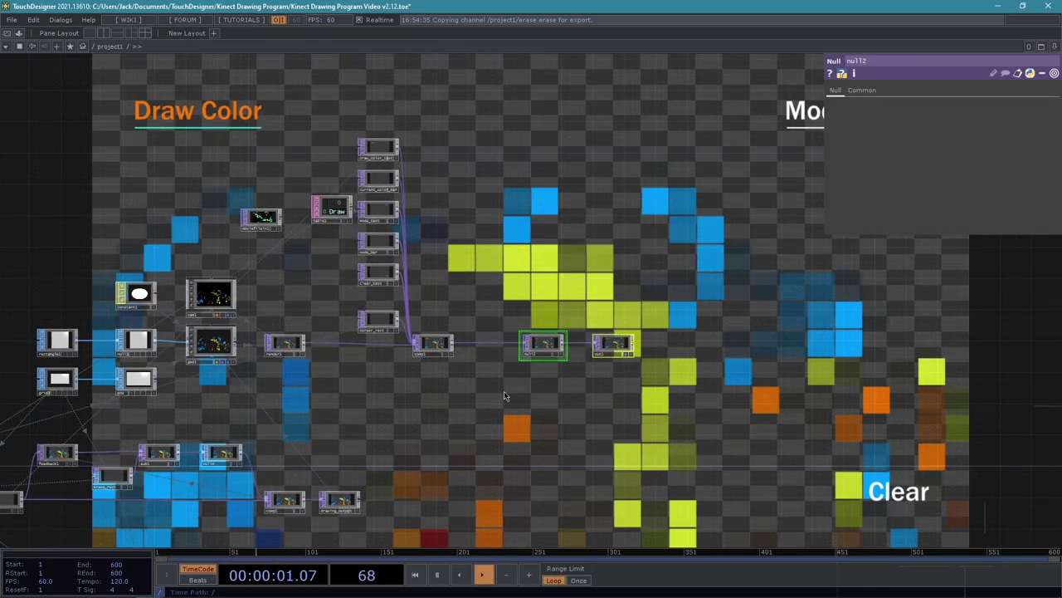
Insert an RGB Key TOP on the wire between comp1 and null2, and hide the parameter window
middle_click_drag(505, 390, 514, 372)
scroll(515, 371, "up", 1)
right_click(447, 309)
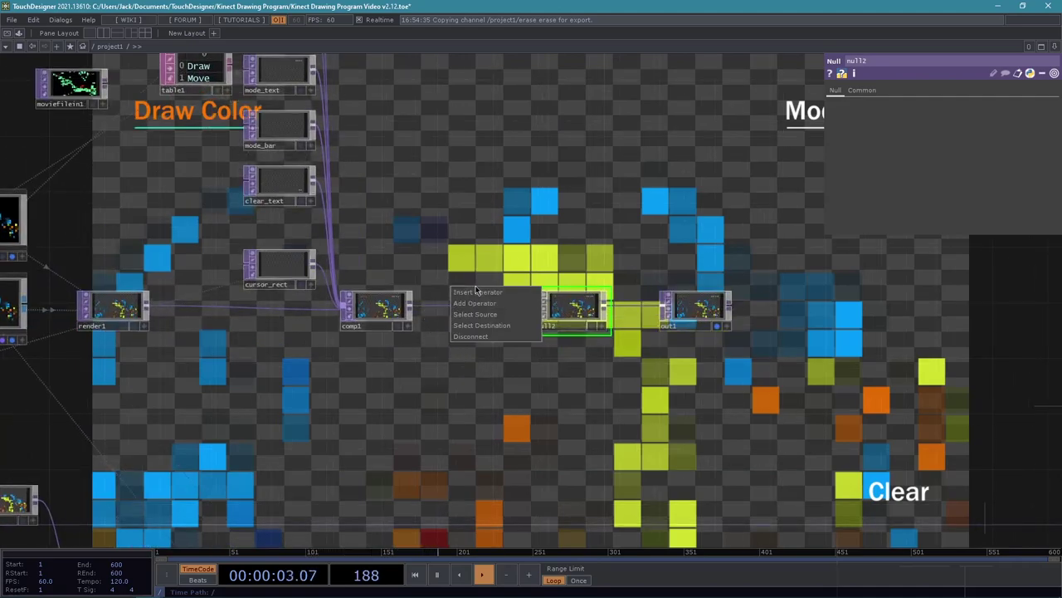
left_click(477, 290)
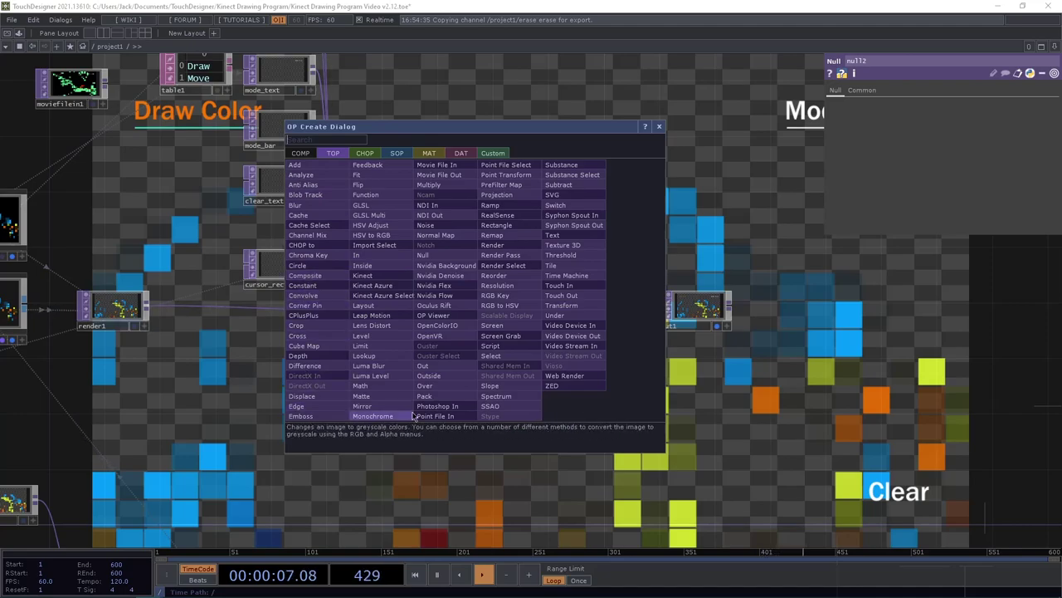
left_click(510, 297)
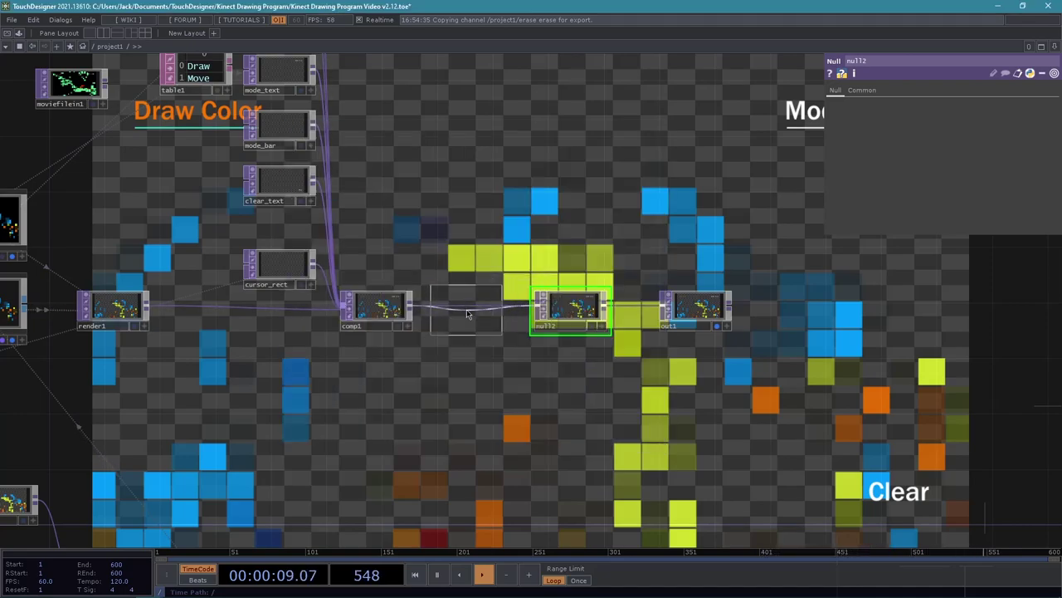
left_click(471, 309)
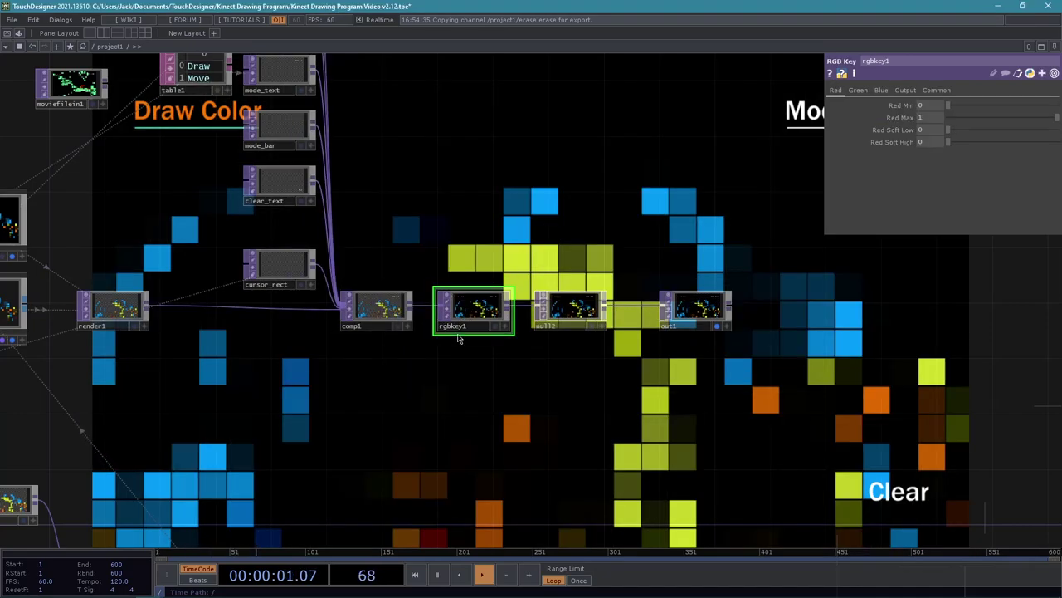
key("h")
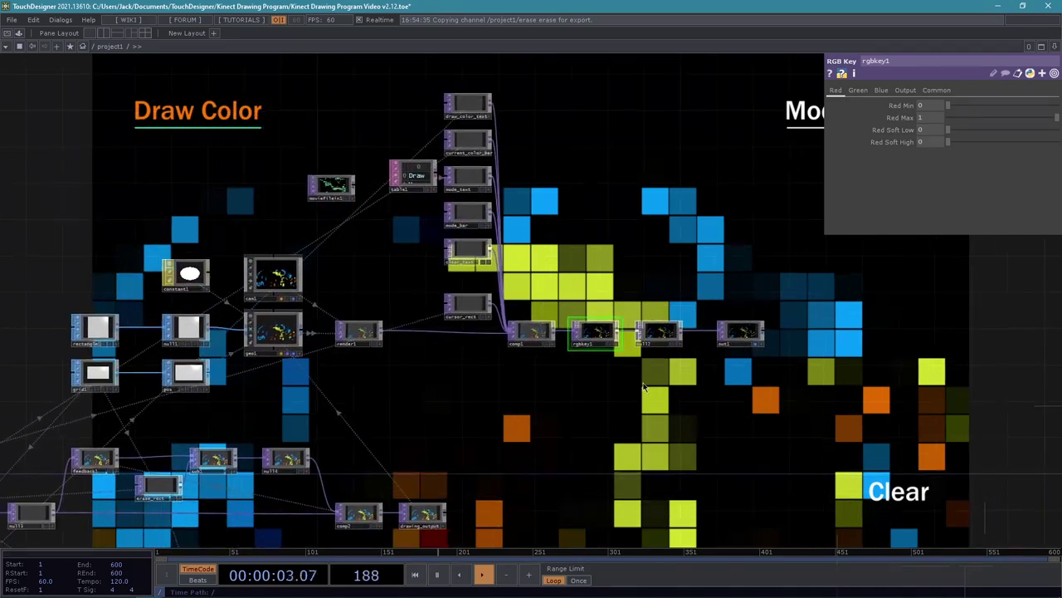
key("p")
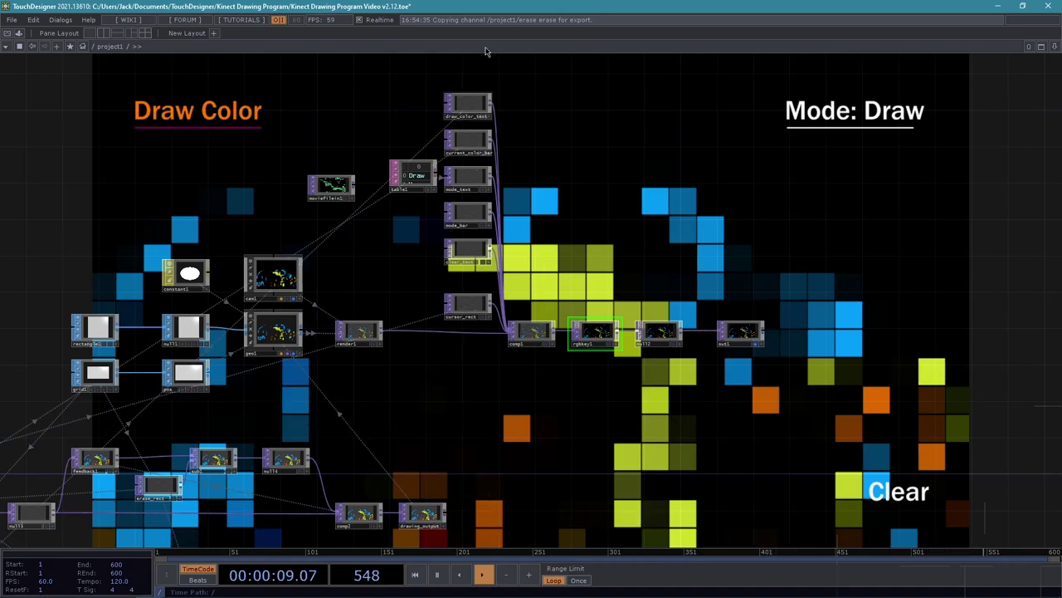
Examine the draw, erase and move channel chains against the background output while testing the hand gestures
left_click_drag(481, 364, 626, 202)
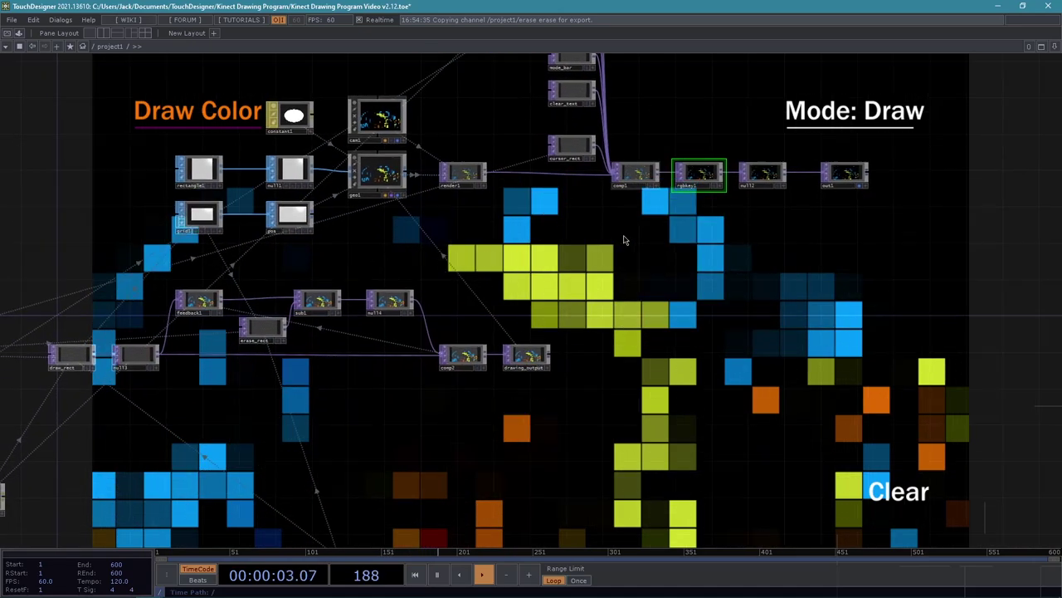
left_click_drag(450, 479, 616, 230)
mouse_move(595, 526)
middle_mouse_down()
mouse_move(657, 449)
mouse_move(623, 373)
middle_mouse_up()
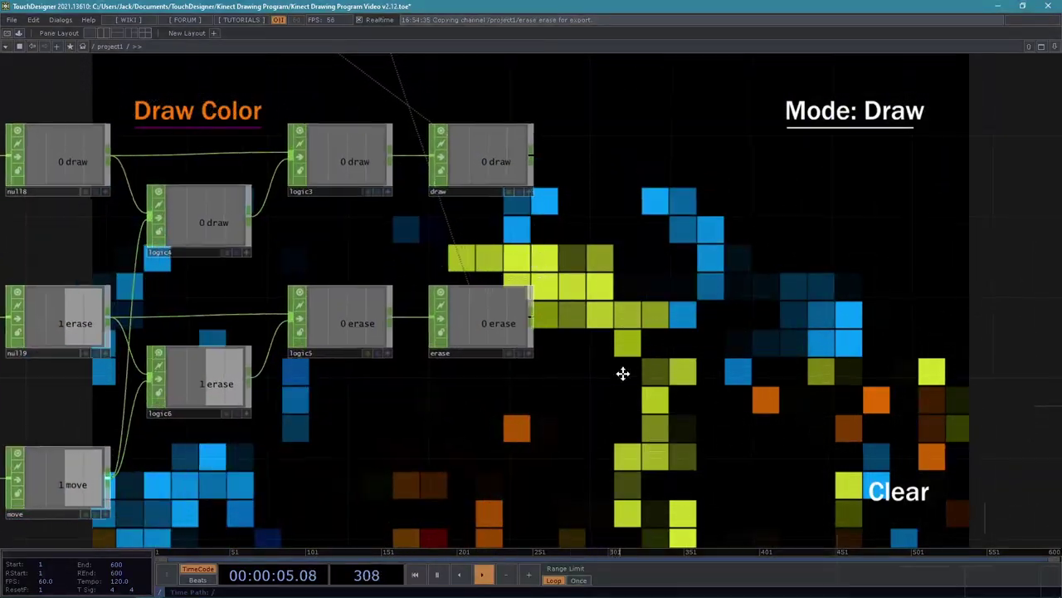
left_click_drag(623, 373, 493, 452)
left_click_drag(429, 479, 475, 463)
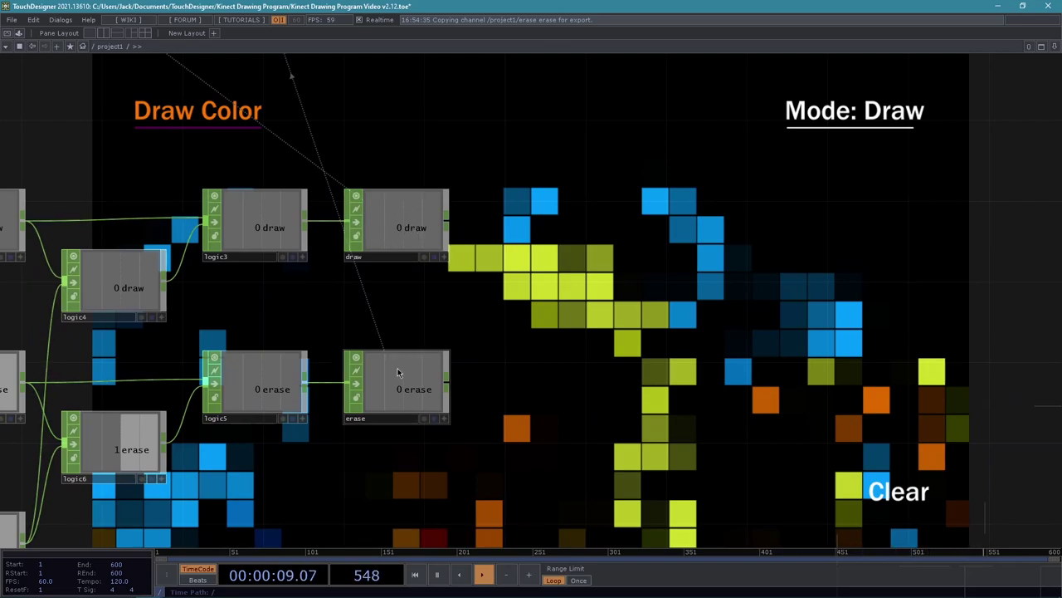
left_click_drag(503, 449, 527, 451)
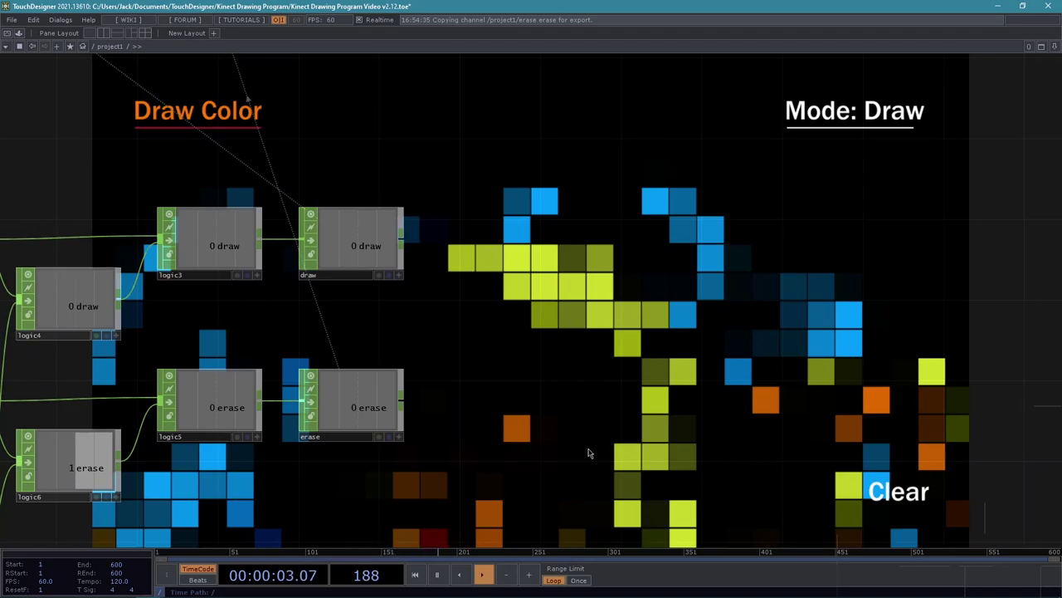
scroll(546, 468, "down", 3)
left_click_drag(517, 426, 509, 370)
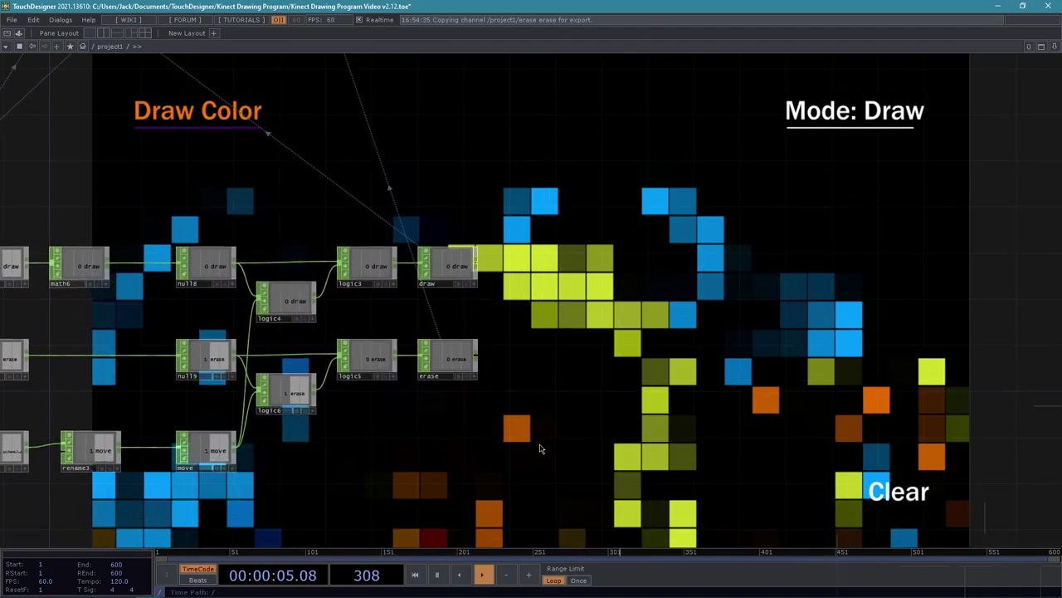
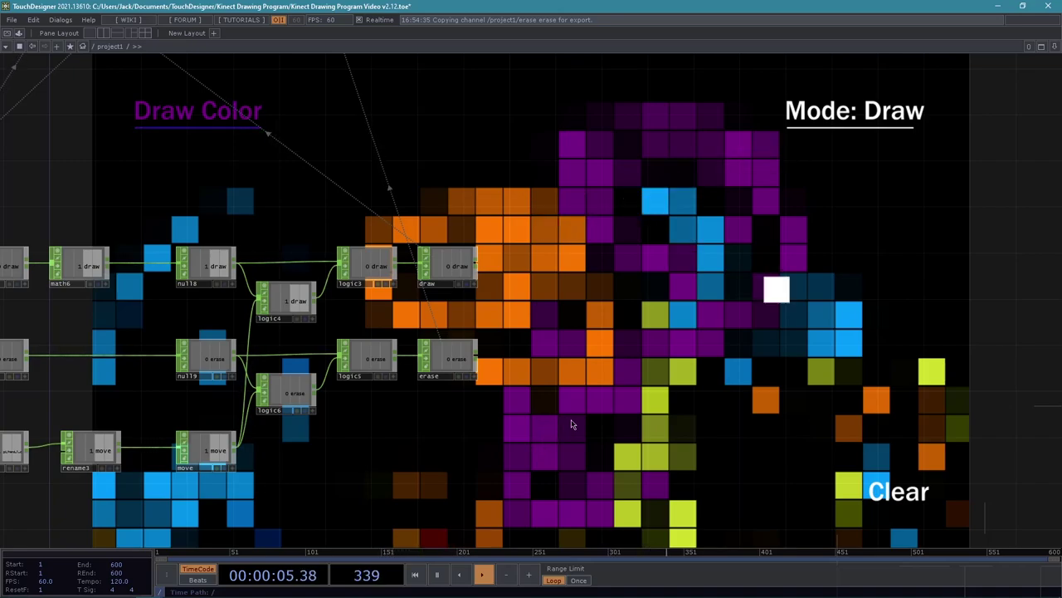
Turn off the display of the out1 TOP's image behind the network
scroll(575, 423, "down", 3)
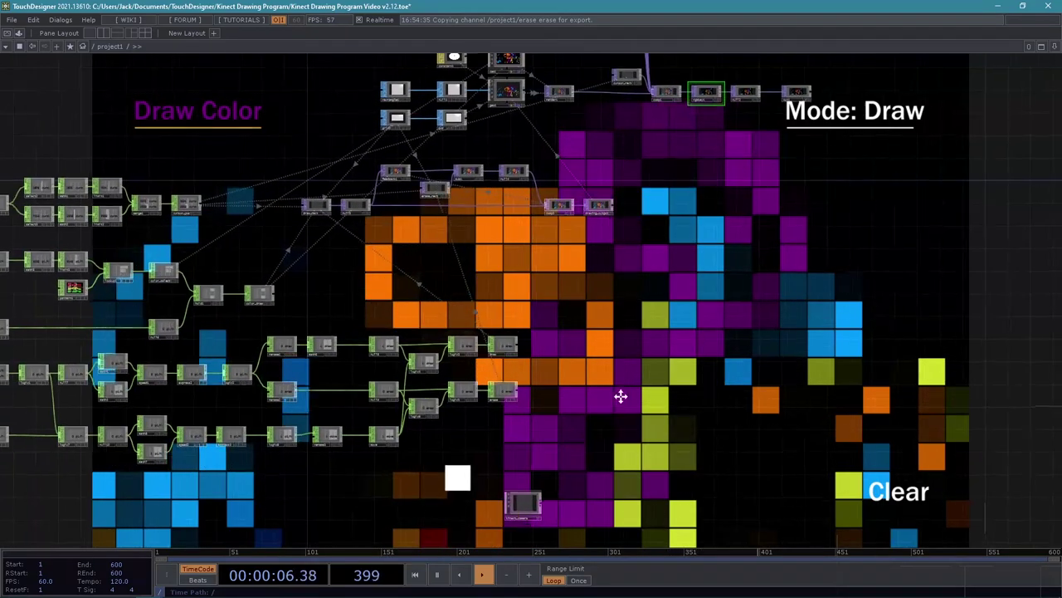
left_click_drag(621, 396, 577, 403)
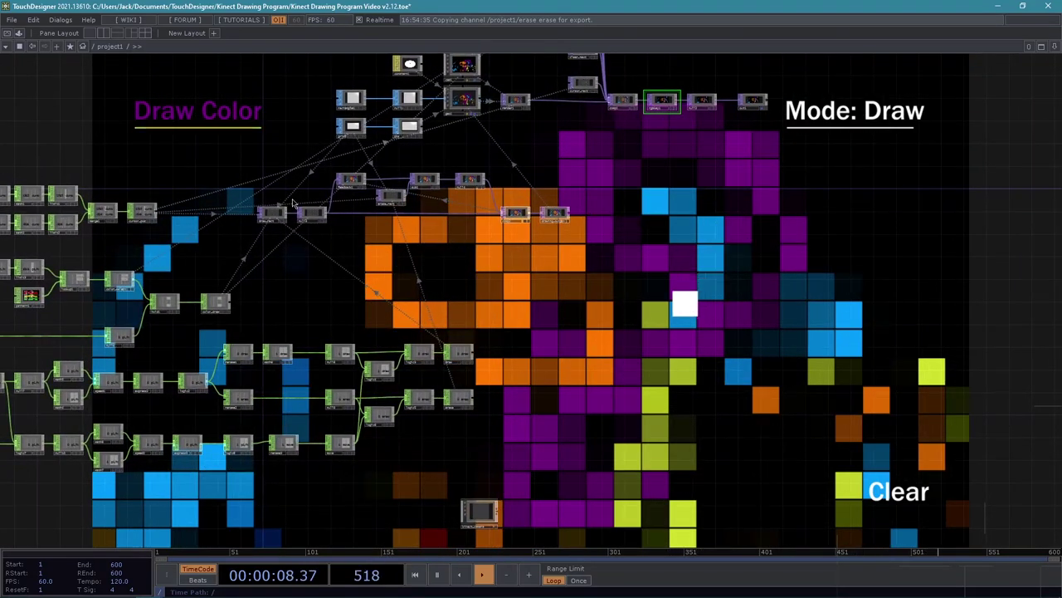
left_click_drag(722, 293, 679, 373)
scroll(722, 224, "up", 3)
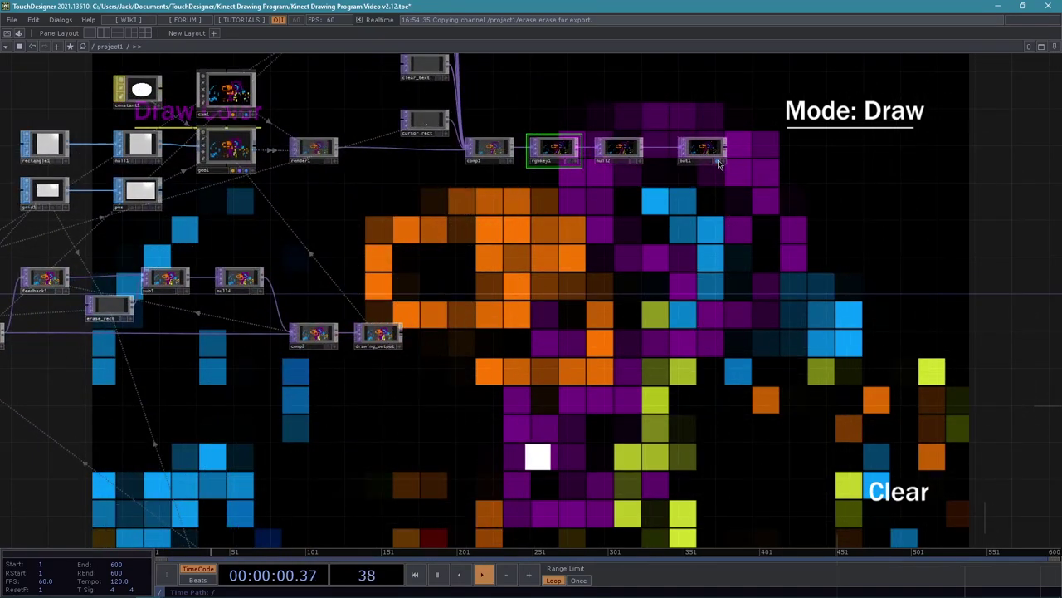
left_click(718, 162)
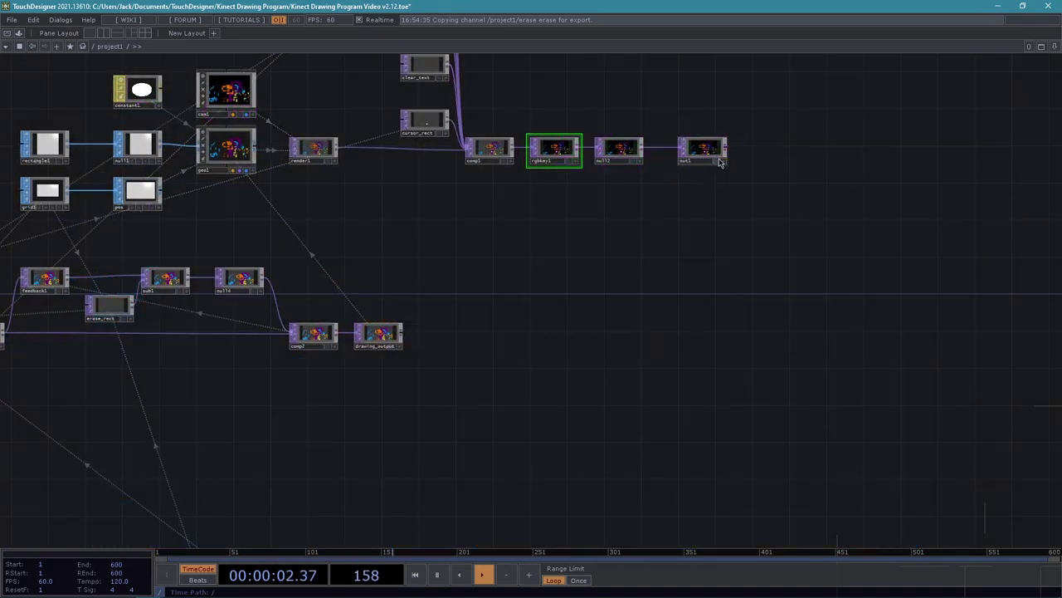
left_click(720, 162)
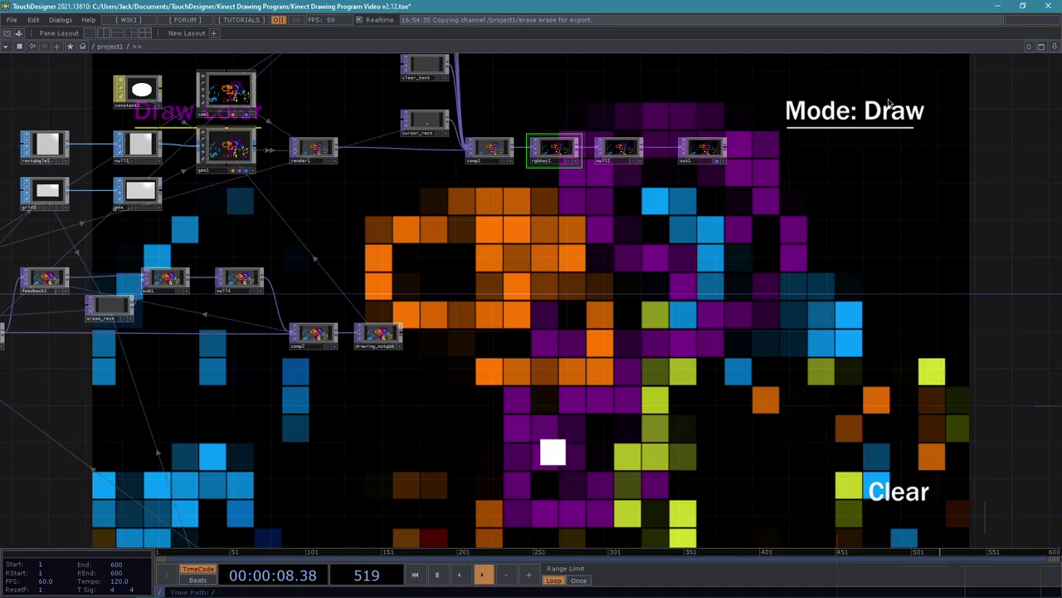
left_click(718, 163)
Move the standalone component below the control channels out to the right of the draw and erase nulls
left_click_drag(405, 427, 761, 268)
scroll(761, 269, "down", 3)
left_click_drag(907, 228, 982, 82)
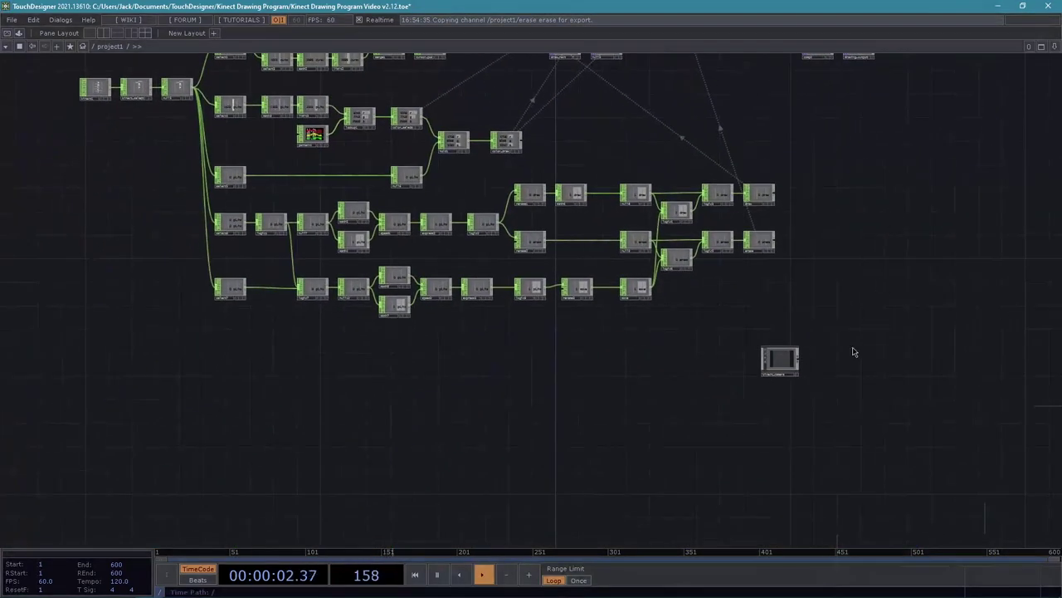
left_click_drag(783, 362, 931, 253)
scroll(697, 356, "down", 2)
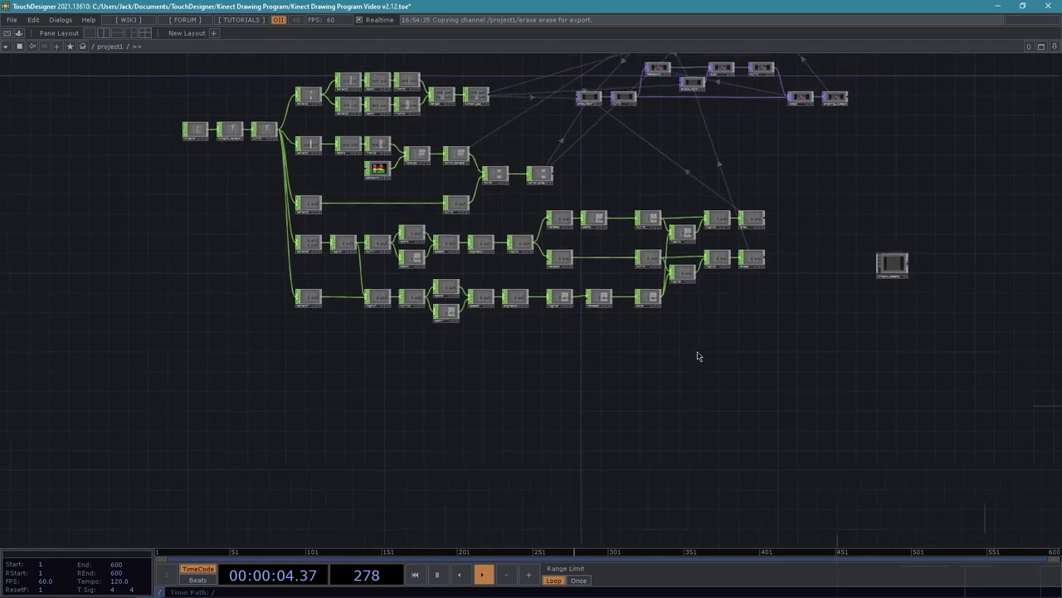
Branch a new Select CHOP off null5 and place it below select7 in the network
scroll(387, 356, "up", 5)
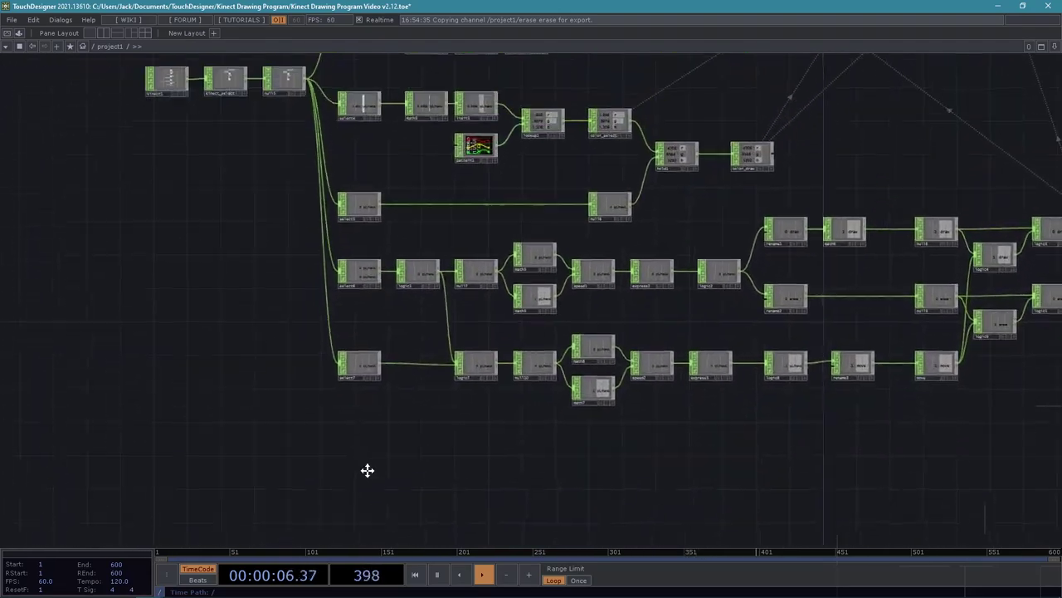
scroll(303, 313, "up", 2)
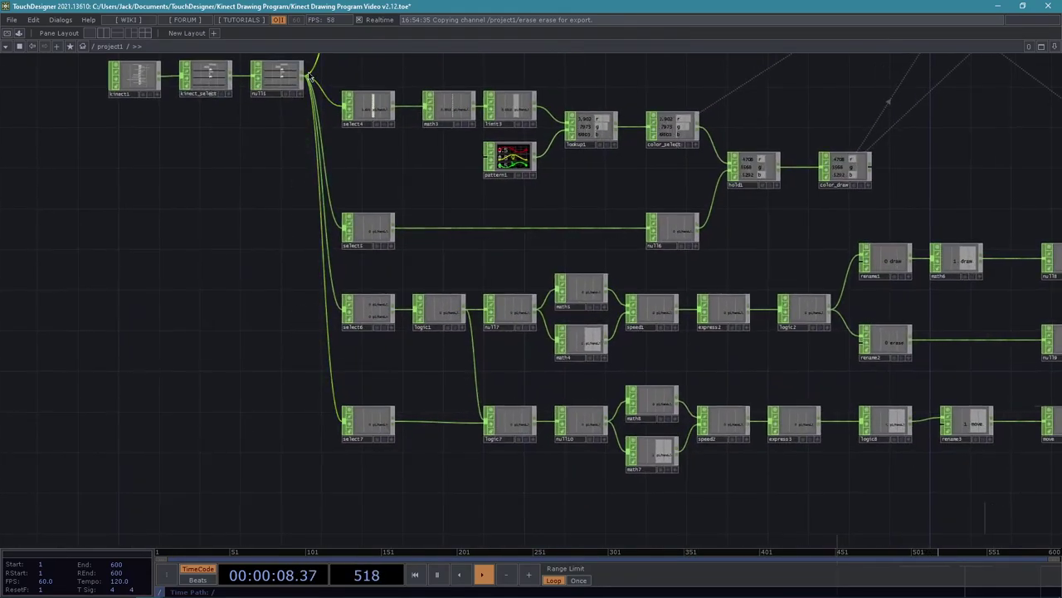
key("p")
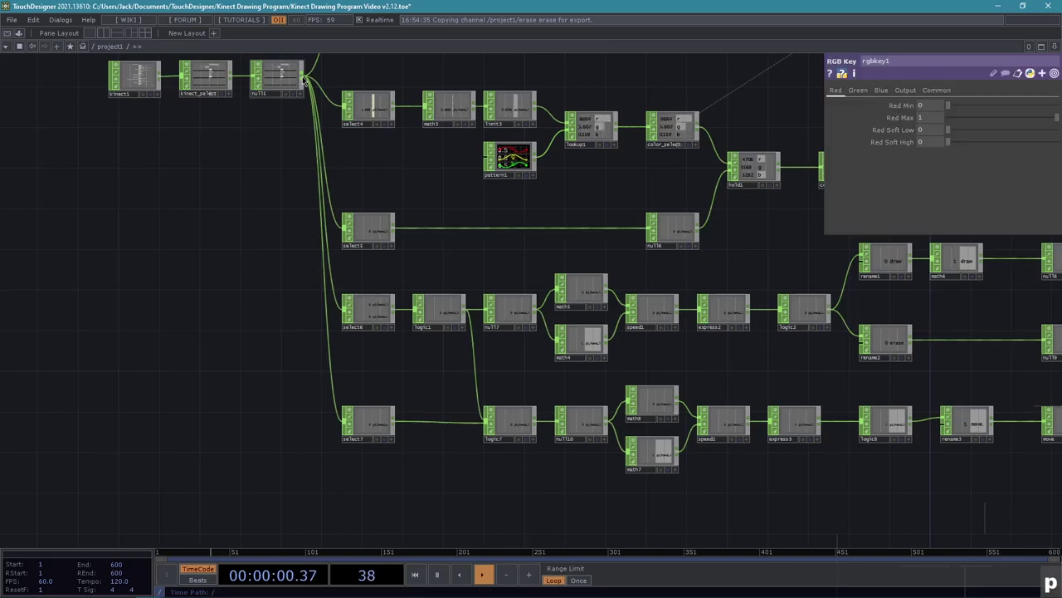
right_click(304, 77)
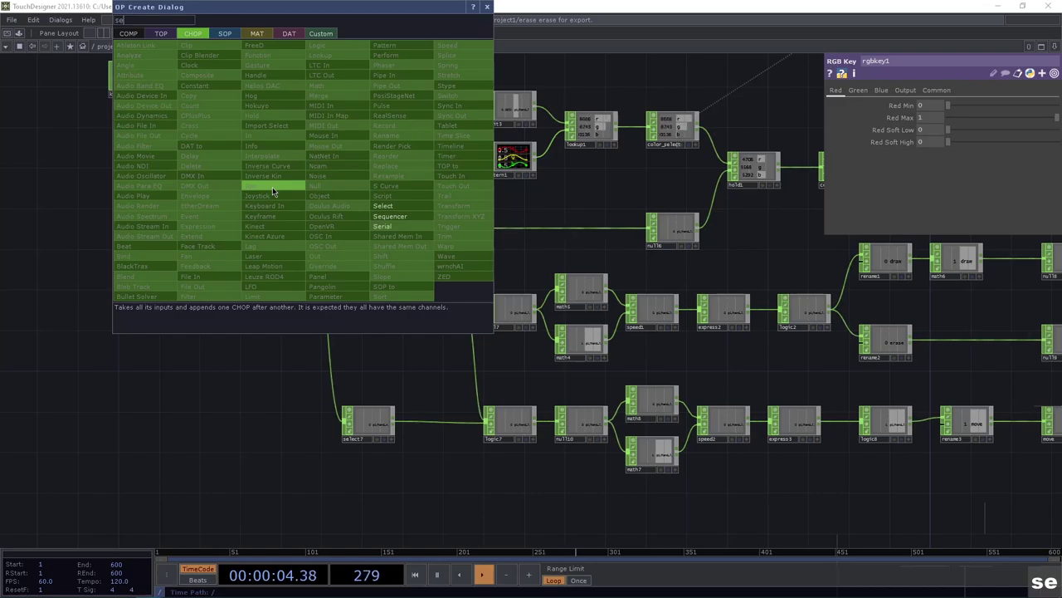
left_click(386, 206)
left_click(363, 513)
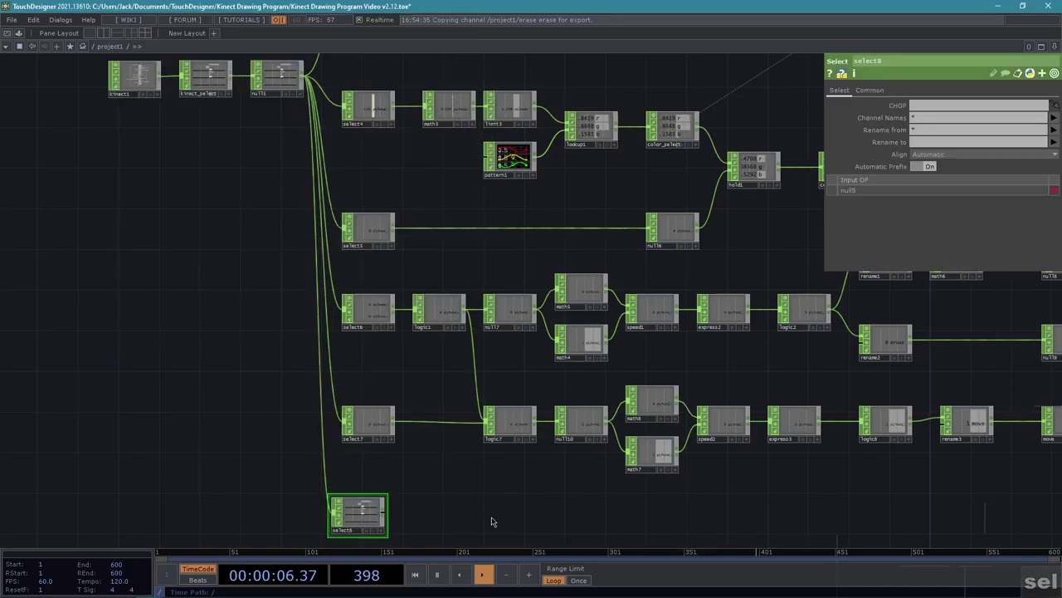
left_click_drag(493, 522, 522, 282)
left_click_drag(384, 295, 392, 327)
Set select8's Channel Names to p1/hand_l_lasso and p1/hand_r_lasso
scroll(431, 332, "up", 8)
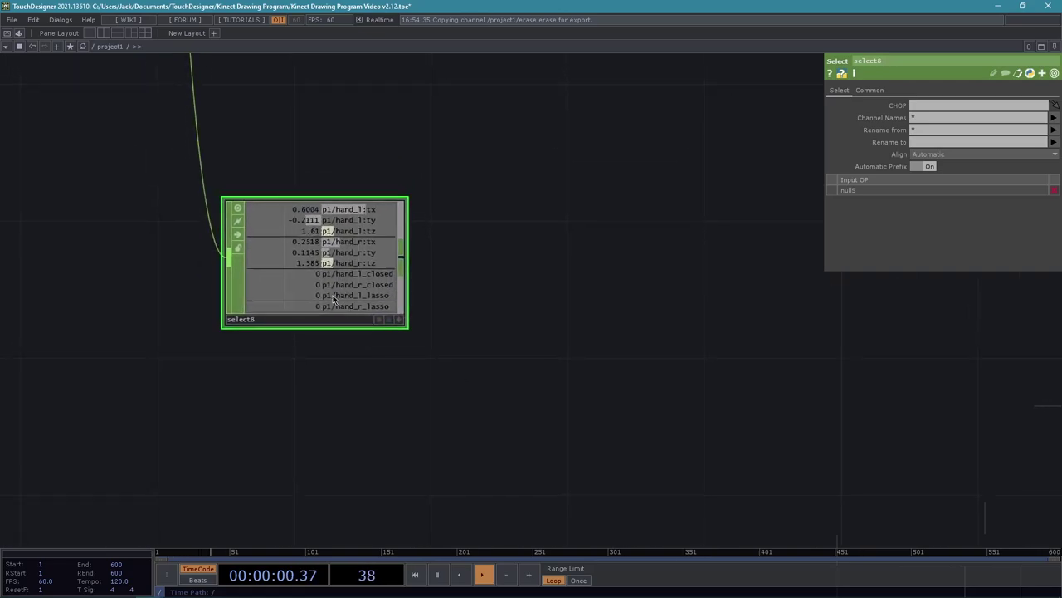
left_click_drag(587, 308, 556, 329)
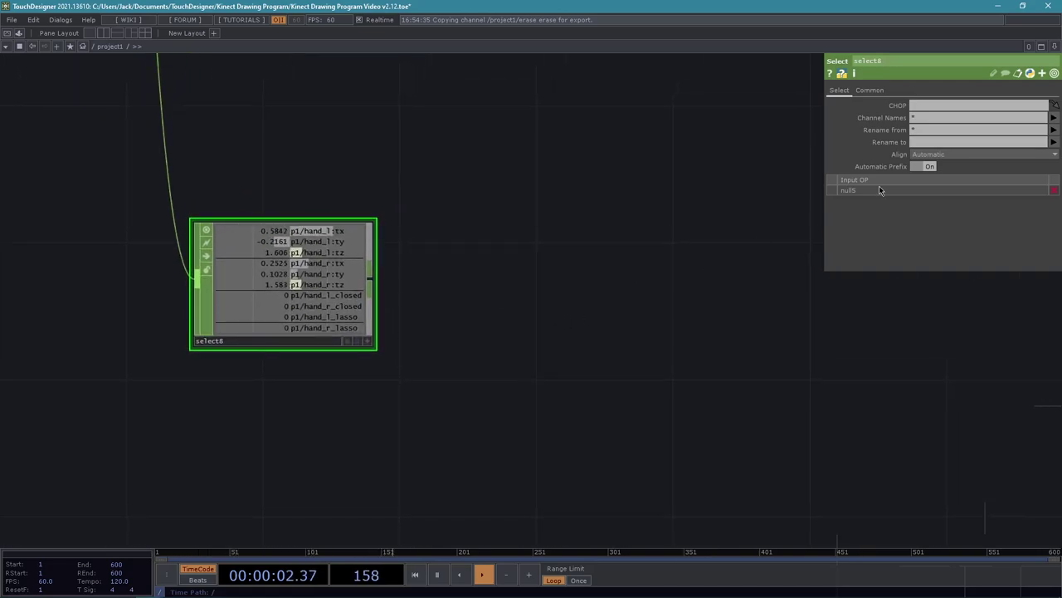
left_click(1054, 118)
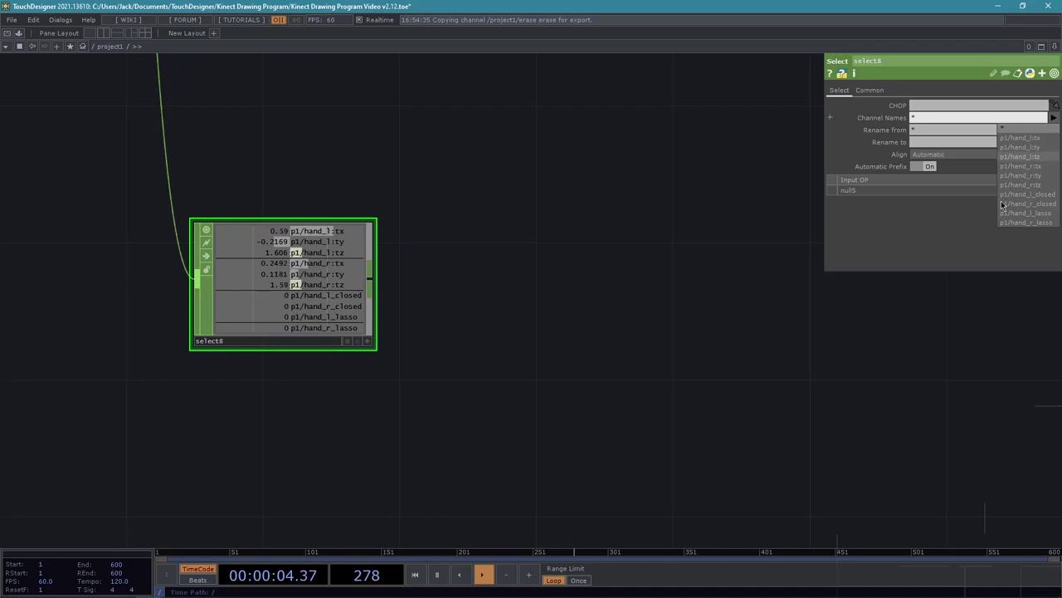
left_click(1033, 214)
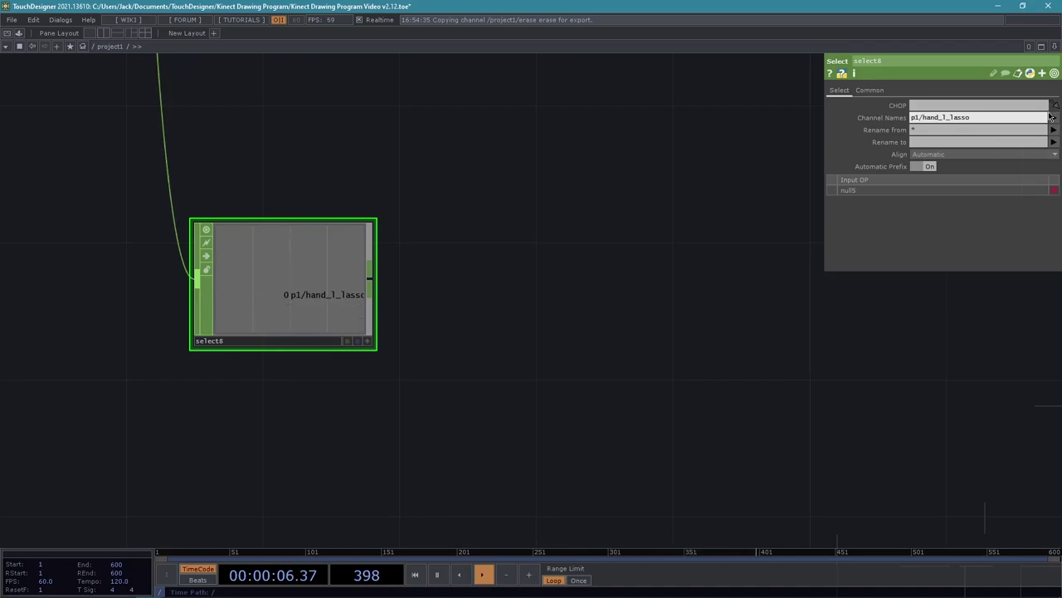
left_click(1054, 118)
left_click(1029, 223)
scroll(539, 299, "down", 3)
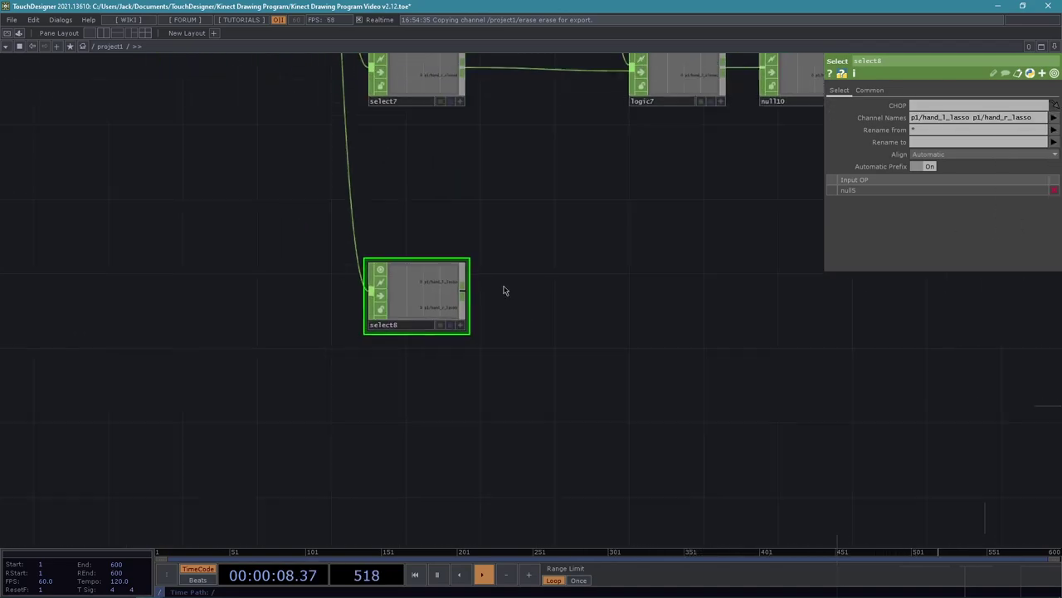
Add a Logic CHOP to select8's output and line it up directly to the right of select8
left_click_drag(563, 333, 524, 483)
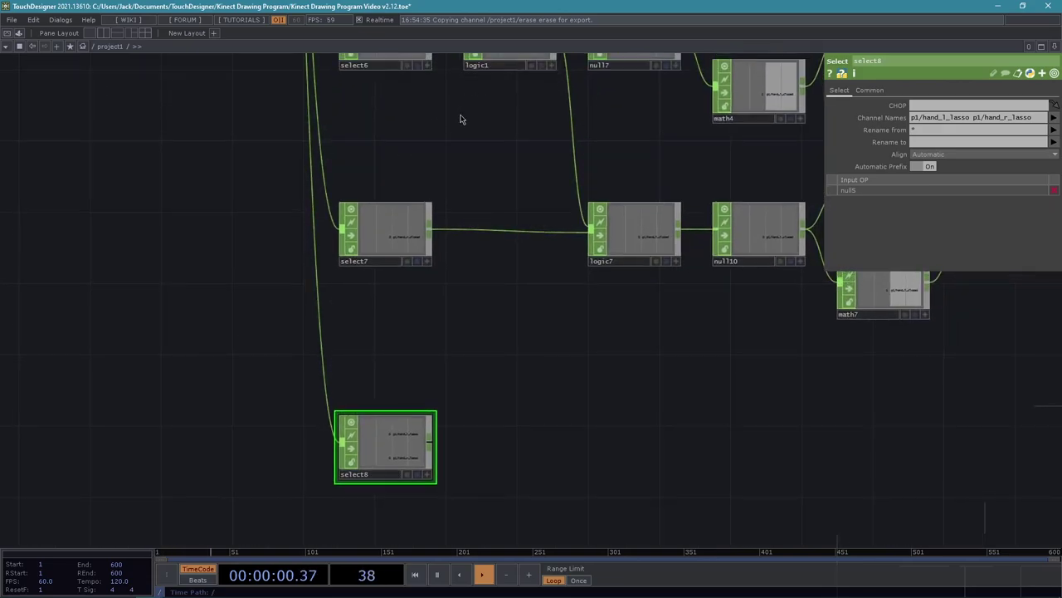
scroll(506, 352, "up", 3)
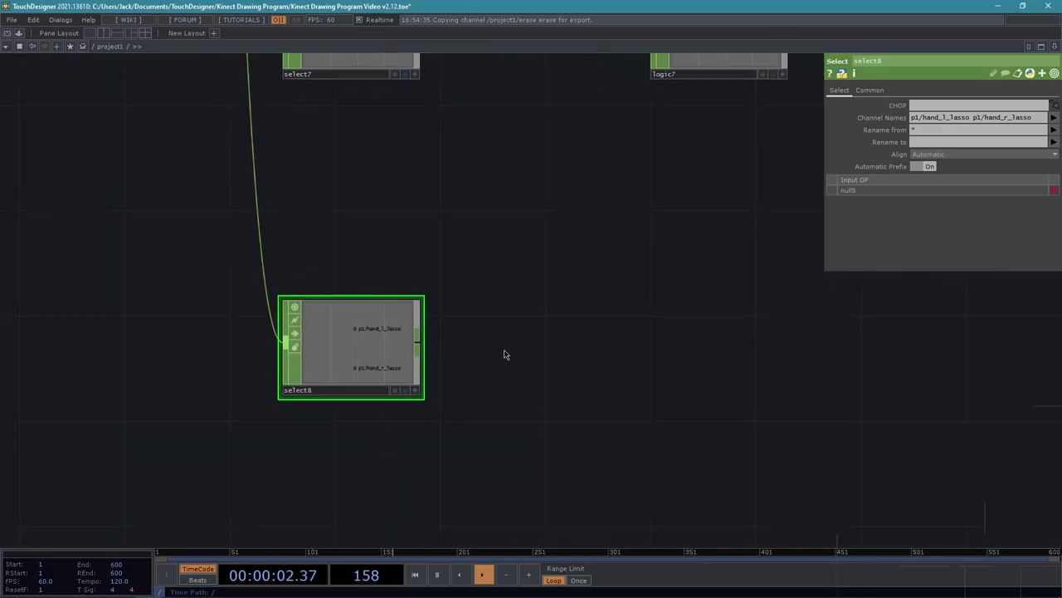
scroll(560, 342, "down", 2)
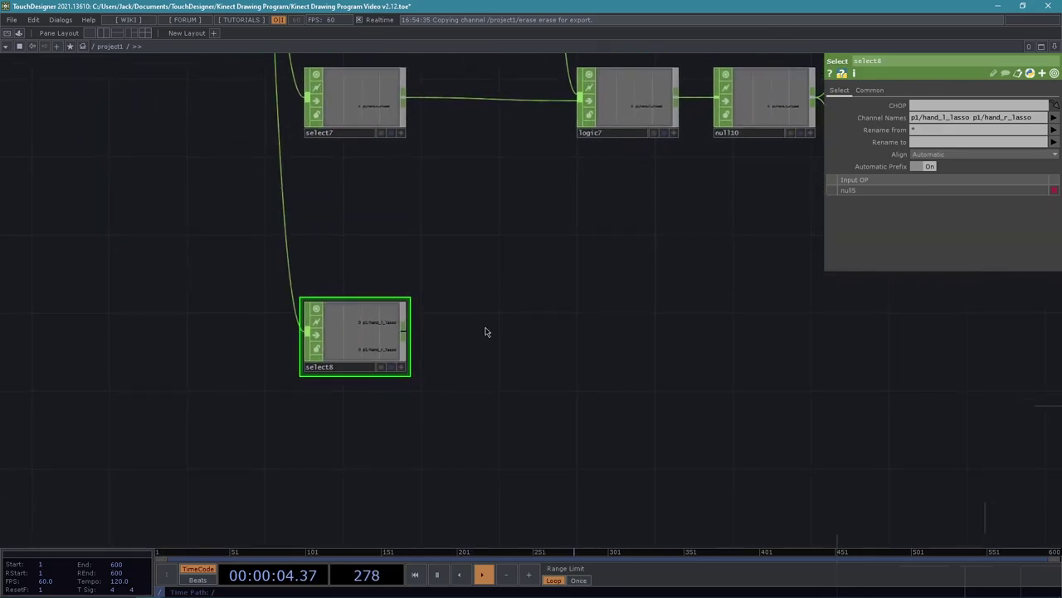
right_click(404, 331)
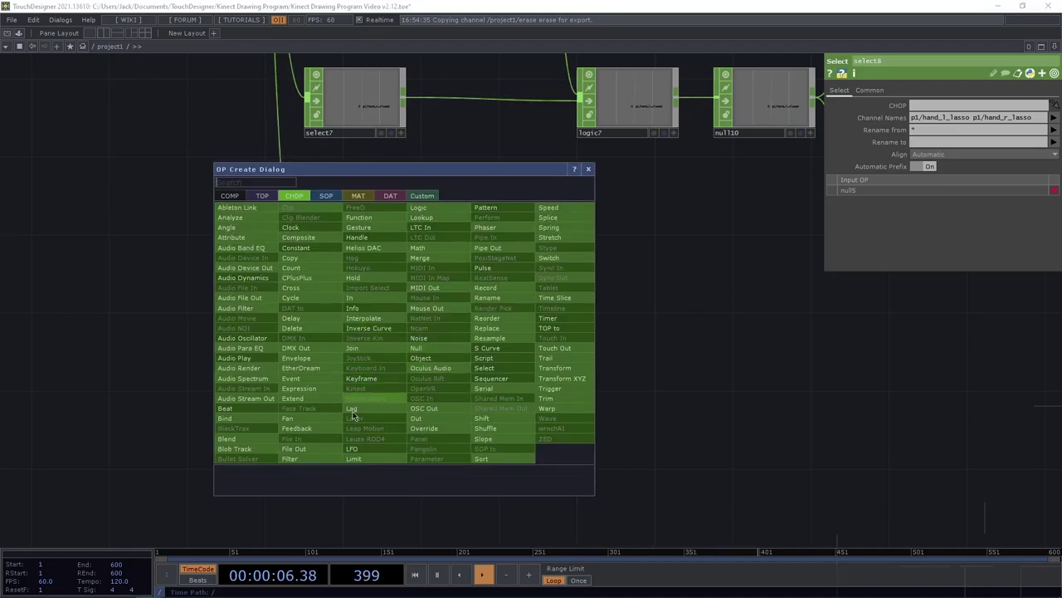
left_click(425, 209)
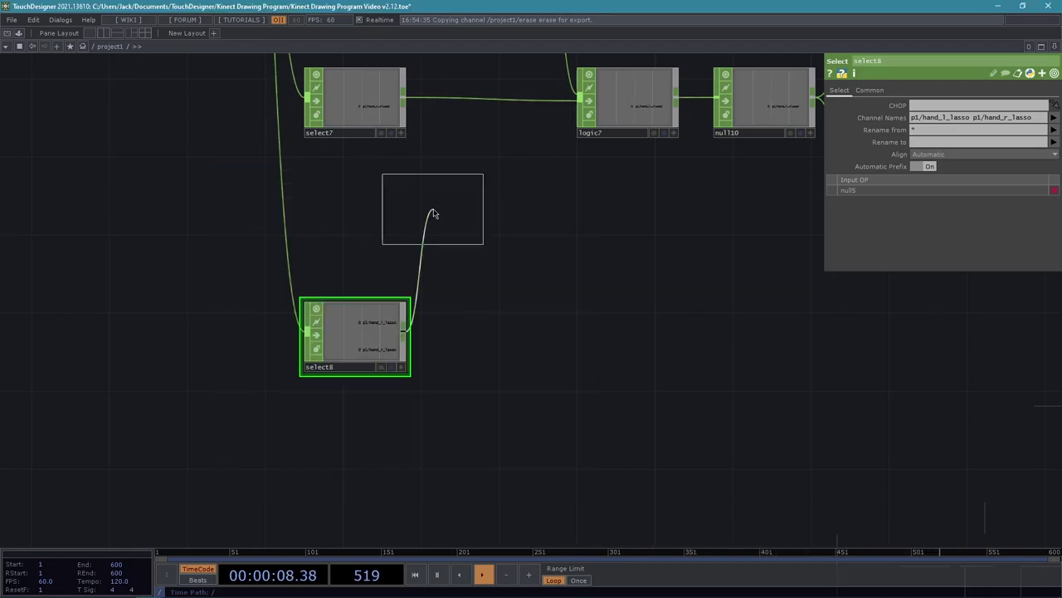
left_click(503, 343)
left_click_drag(527, 344, 508, 345)
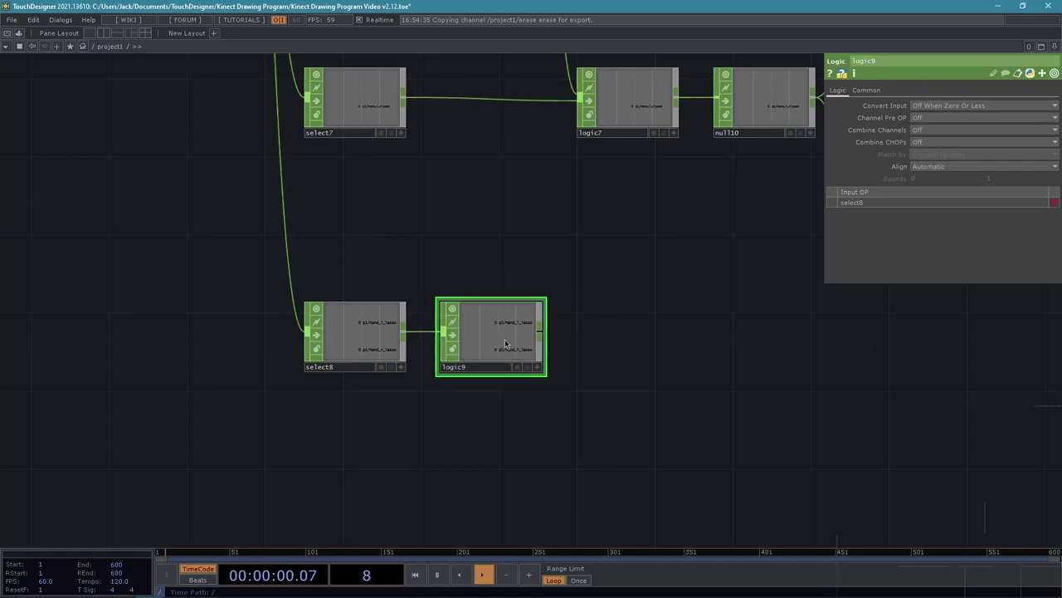
Set logic9's Combine Channels to And
left_click(936, 129)
left_click(924, 149)
Add a Null CHOP to logic9's output and line it up below the draw and erase nulls
scroll(744, 270, "down", 2)
left_click_drag(742, 269, 591, 231)
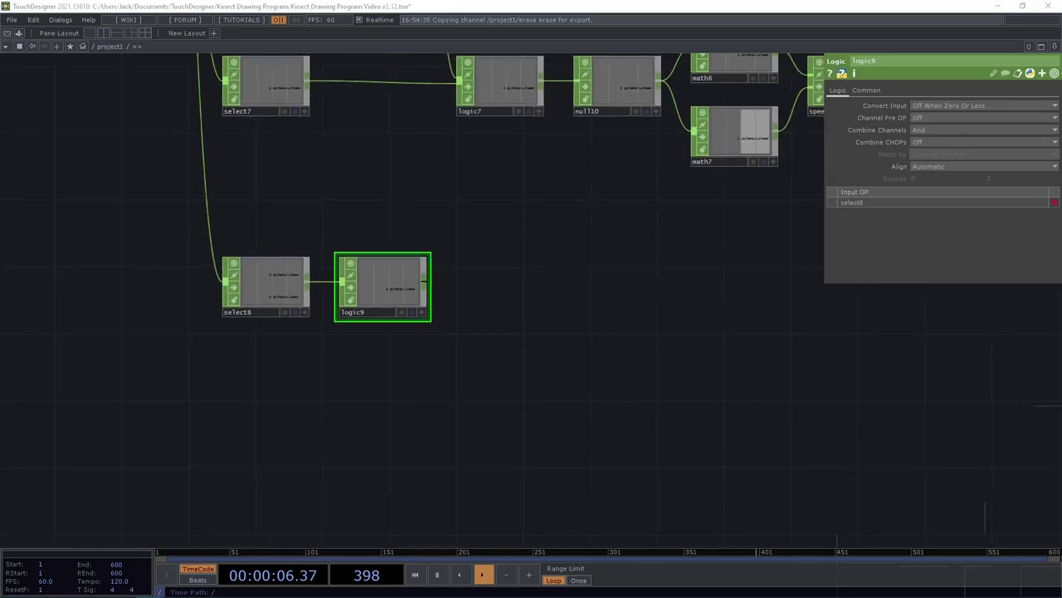
scroll(543, 336, "down", 3)
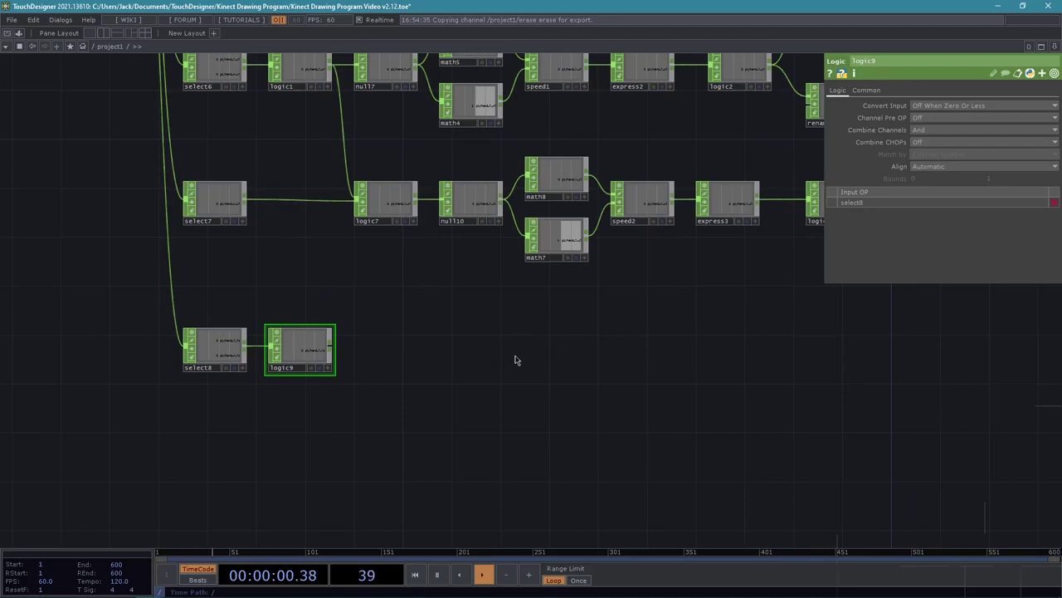
scroll(515, 359, "down", 3)
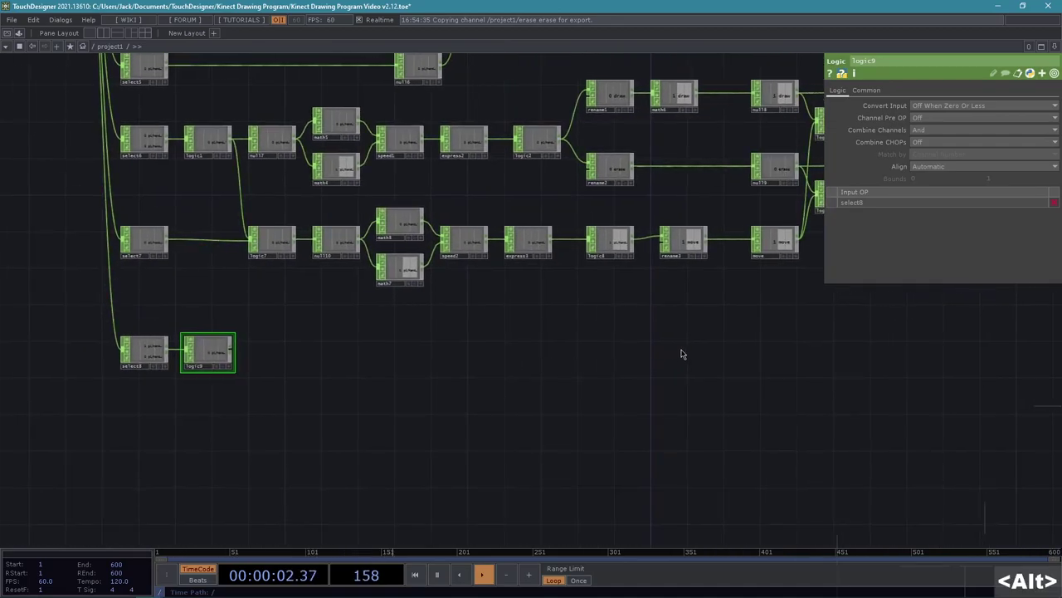
key("alt+n")
left_click(903, 343)
left_click_drag(836, 413, 556, 441)
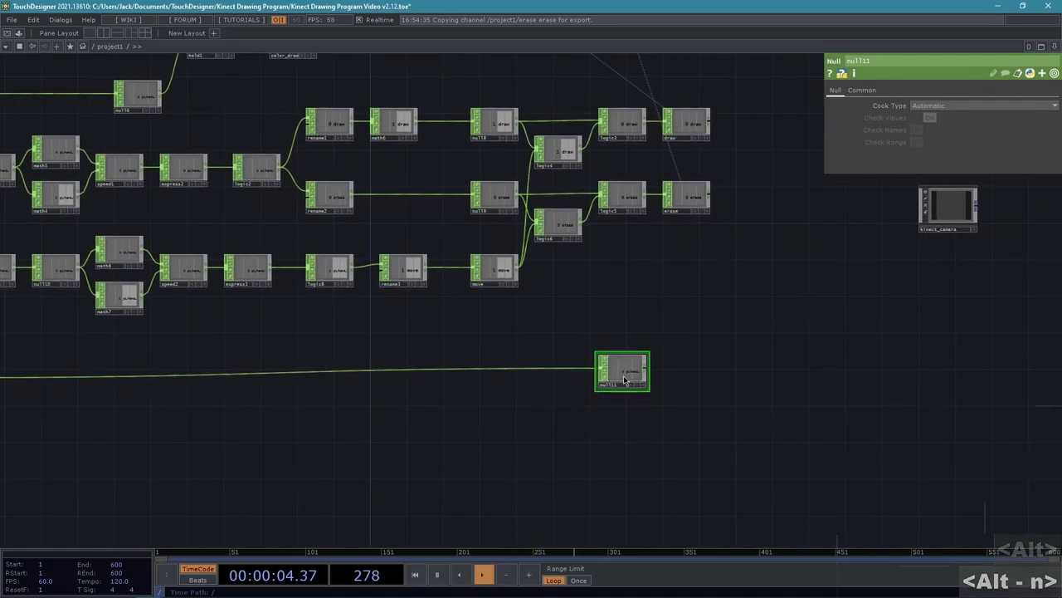
left_click_drag(624, 380, 683, 376)
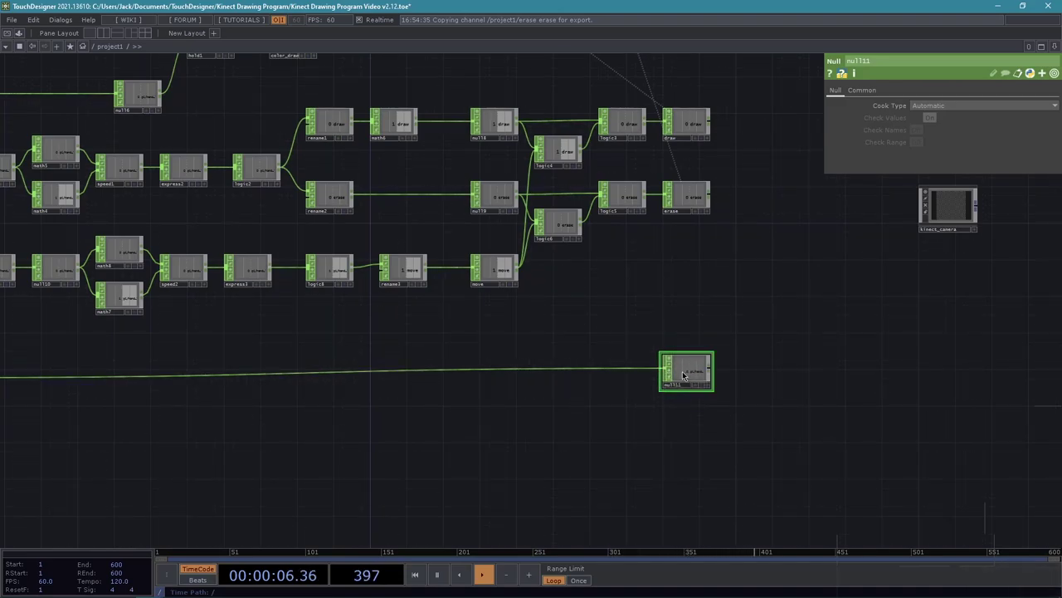
Rename the new null at the end of the lasso chain to clear
left_click_drag(521, 405, 585, 407)
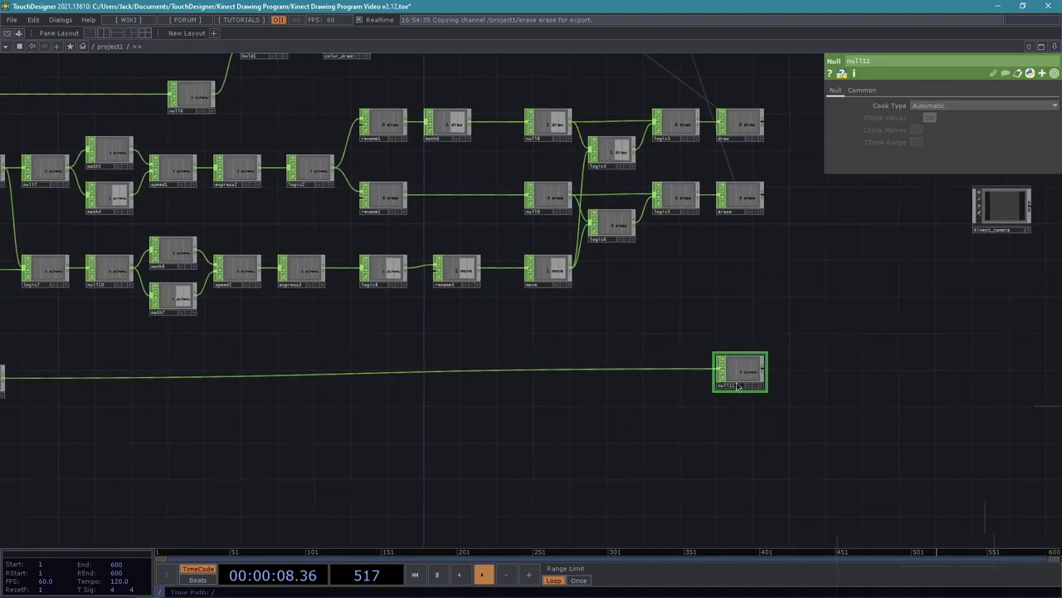
scroll(728, 415, "up", 3)
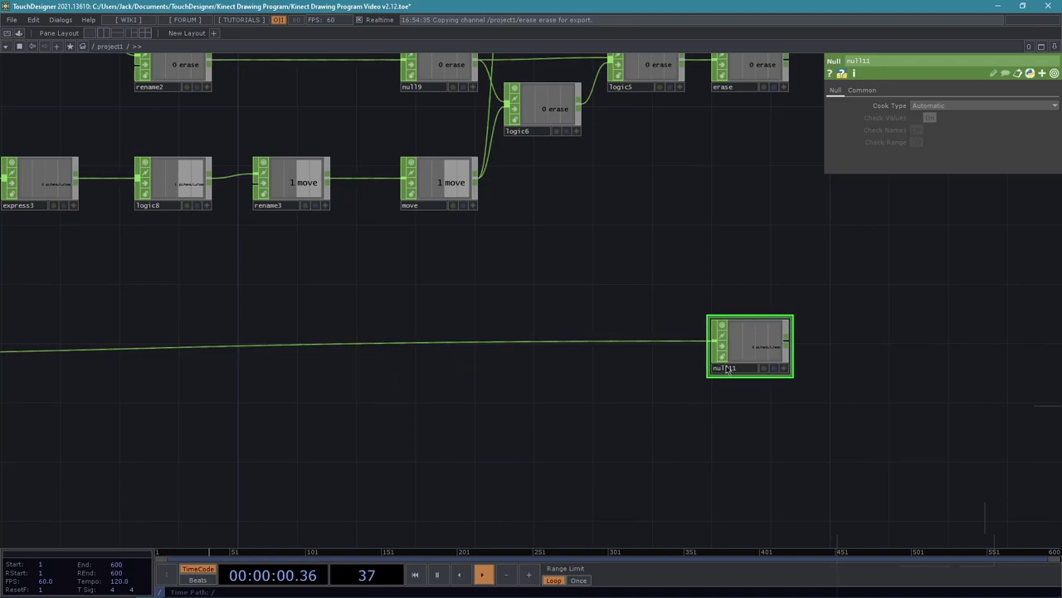
type("lear")
key("Return")
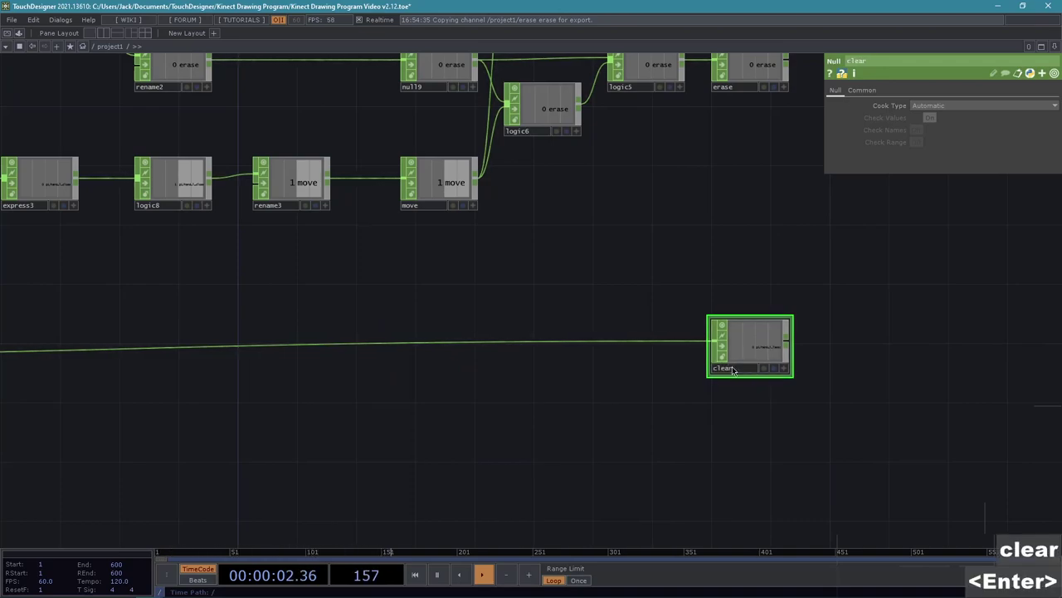
Insert a Rename CHOP into the wire between logic9 and the clear null, directly beside clear
right_click(605, 346)
left_click(621, 328)
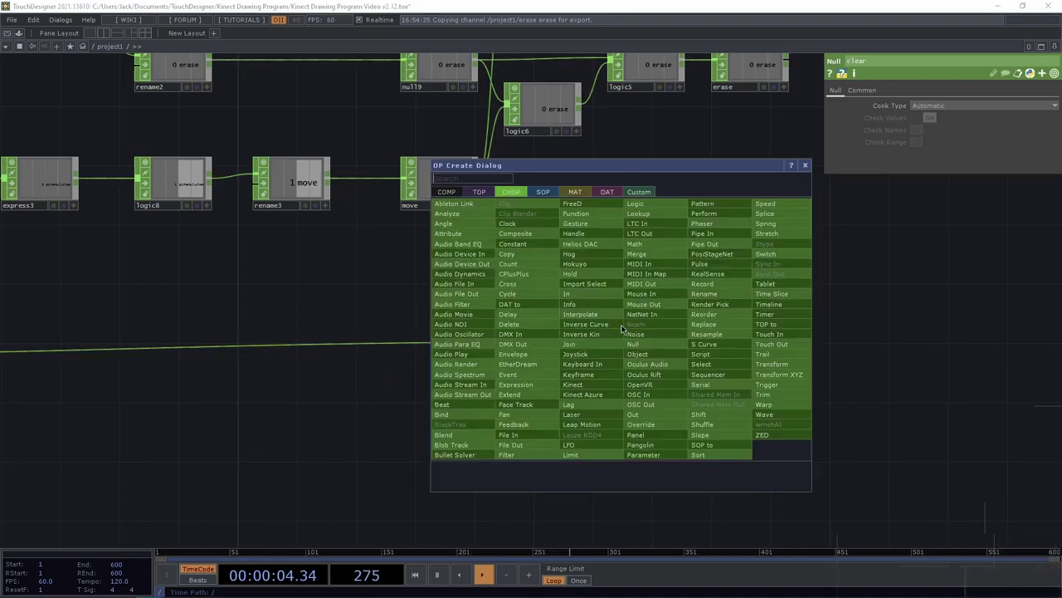
type("ren")
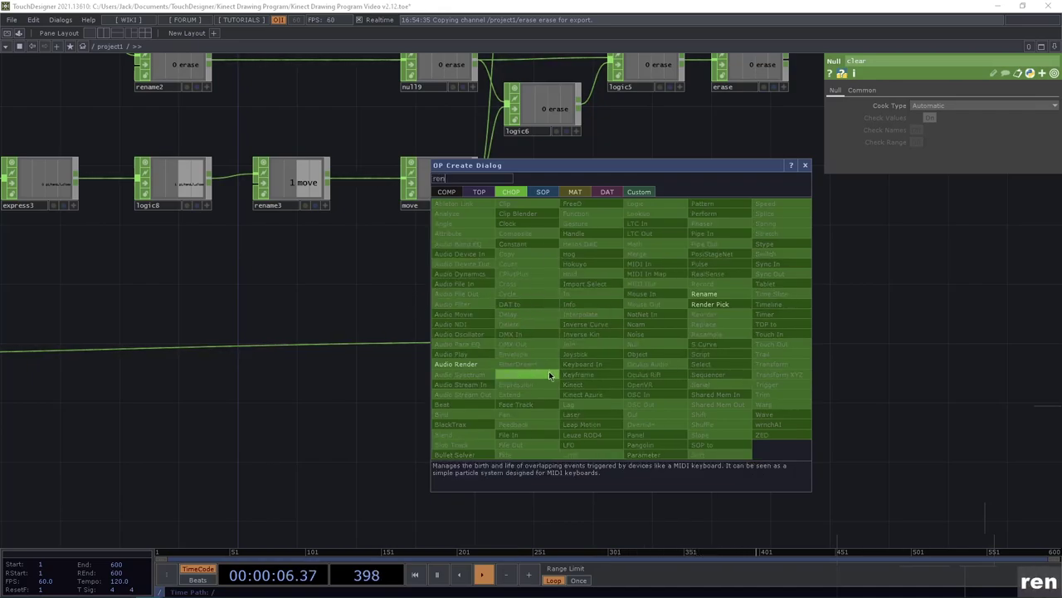
type("ame")
left_click(719, 295)
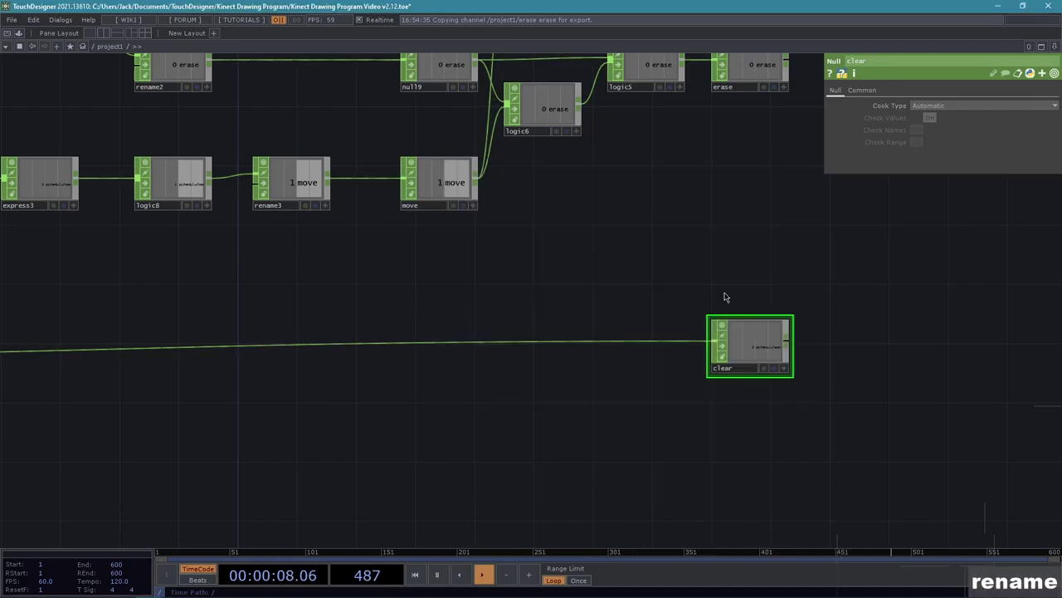
left_click(648, 347)
Set rename4's To name to clear
left_click_drag(669, 240, 565, 283)
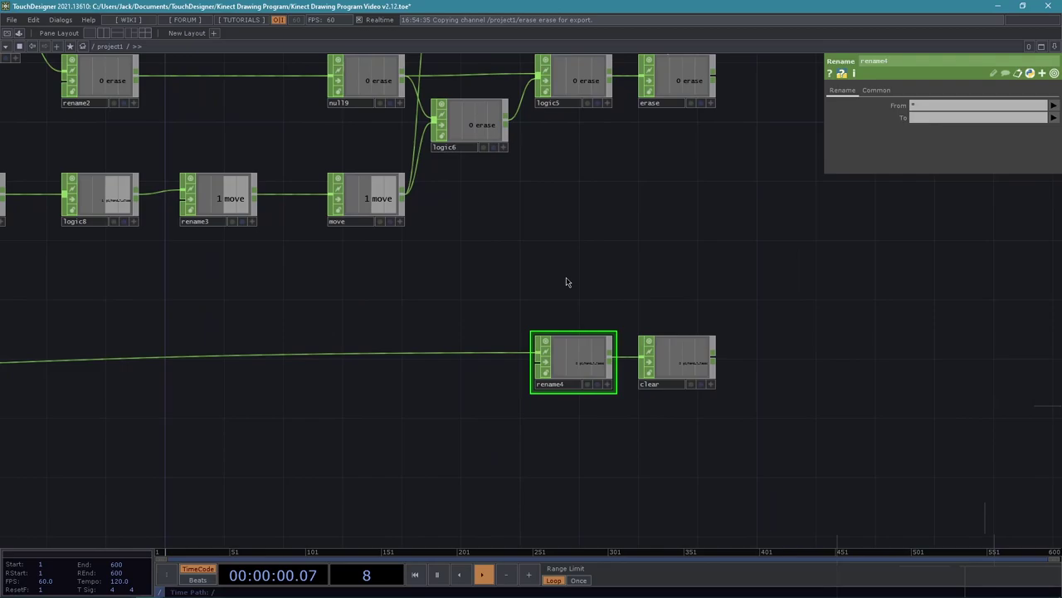
left_click(956, 118)
type("clear")
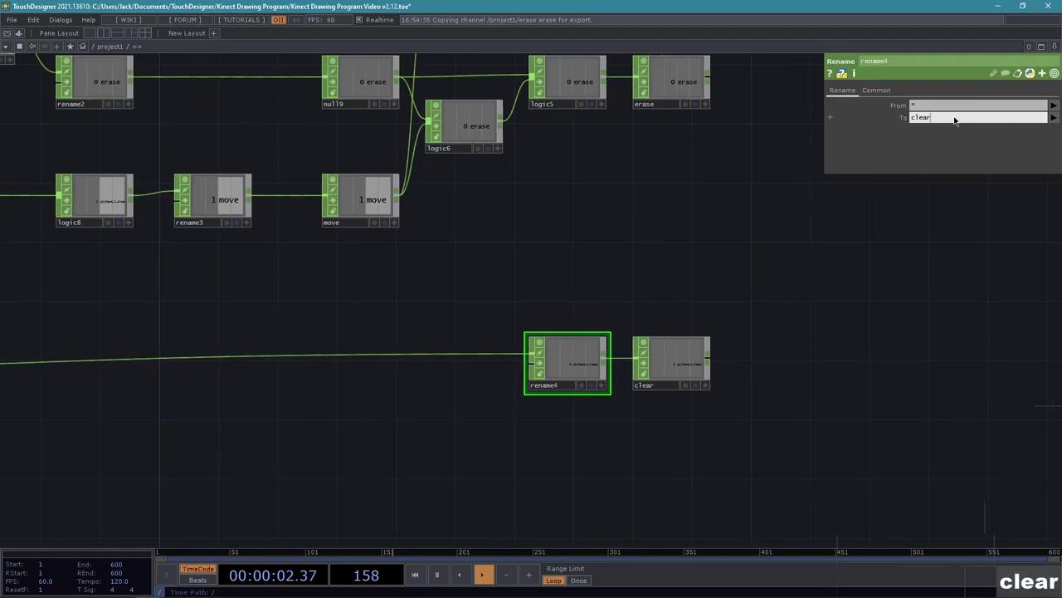
key("Return")
Export the clear null's channel to the Reset parameter of feedback1
scroll(706, 218, "down", 6)
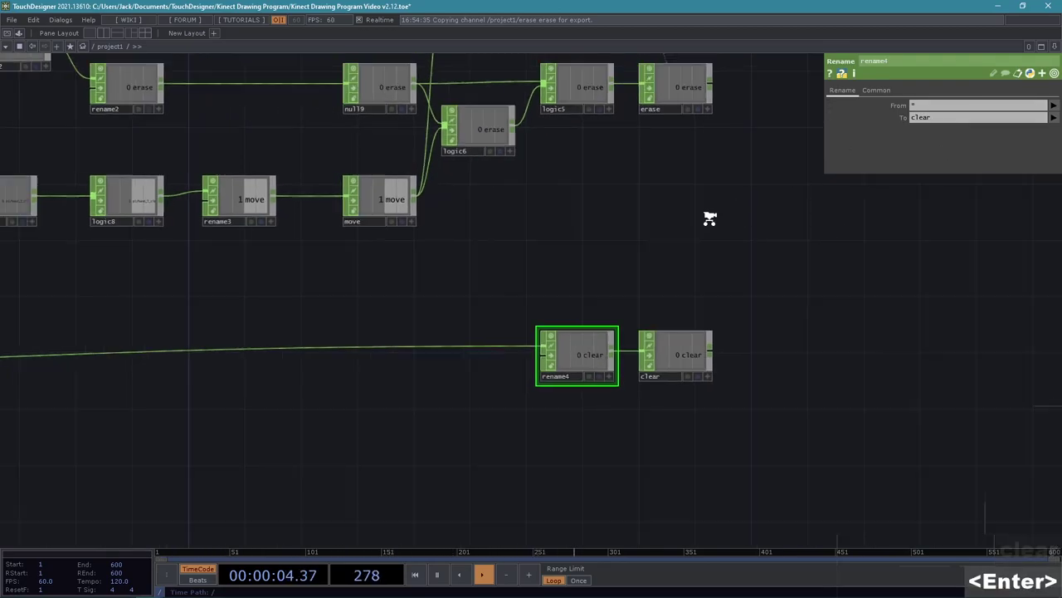
left_click_drag(522, 429, 527, 491)
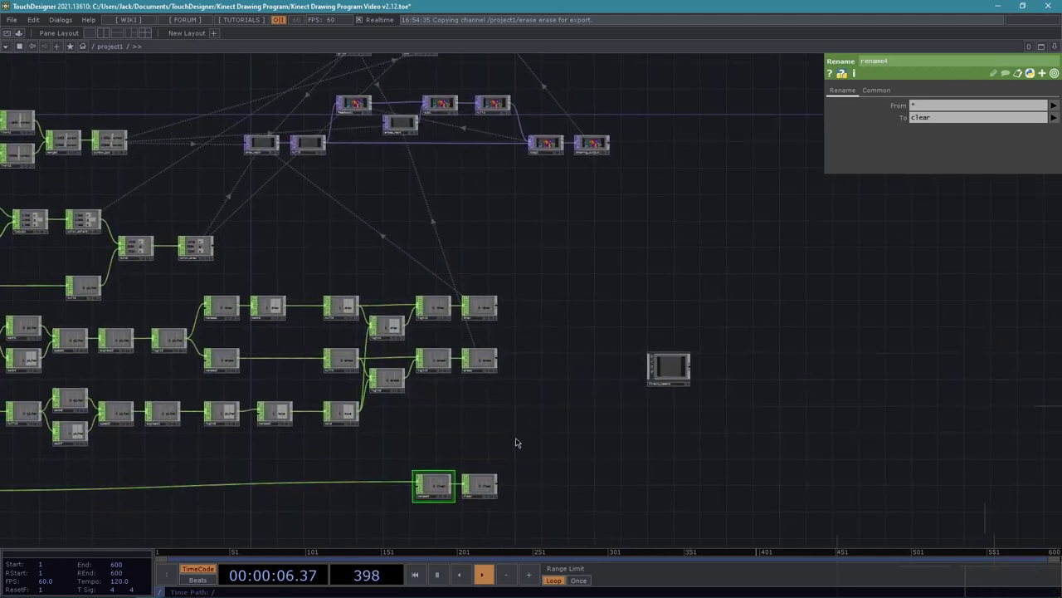
left_click_drag(564, 323, 570, 336)
left_click(359, 117)
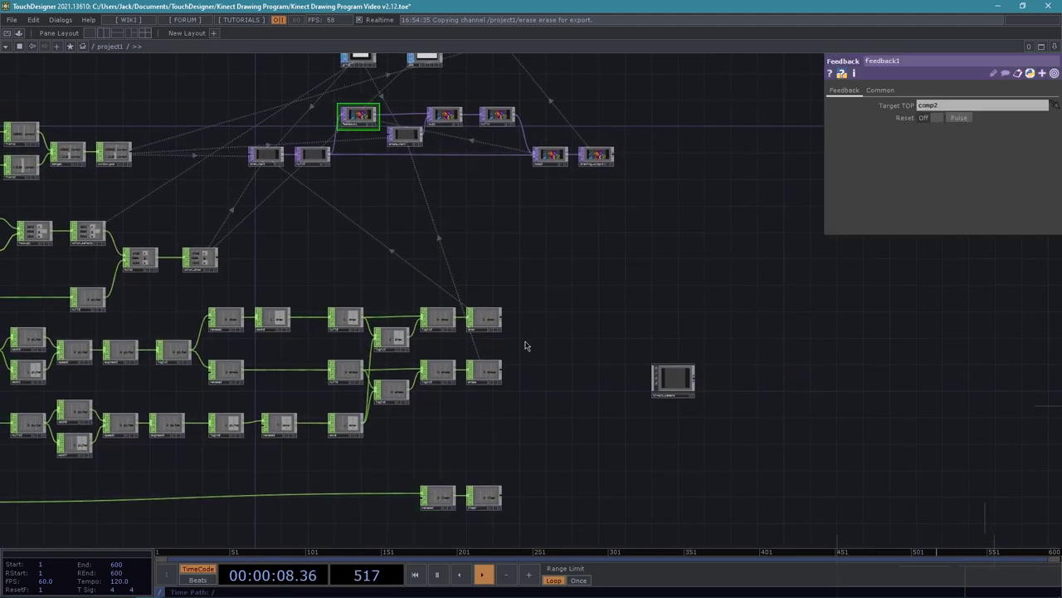
left_click_drag(500, 451, 515, 360)
left_click_drag(567, 326, 588, 456)
scroll(324, 224, "up", 4)
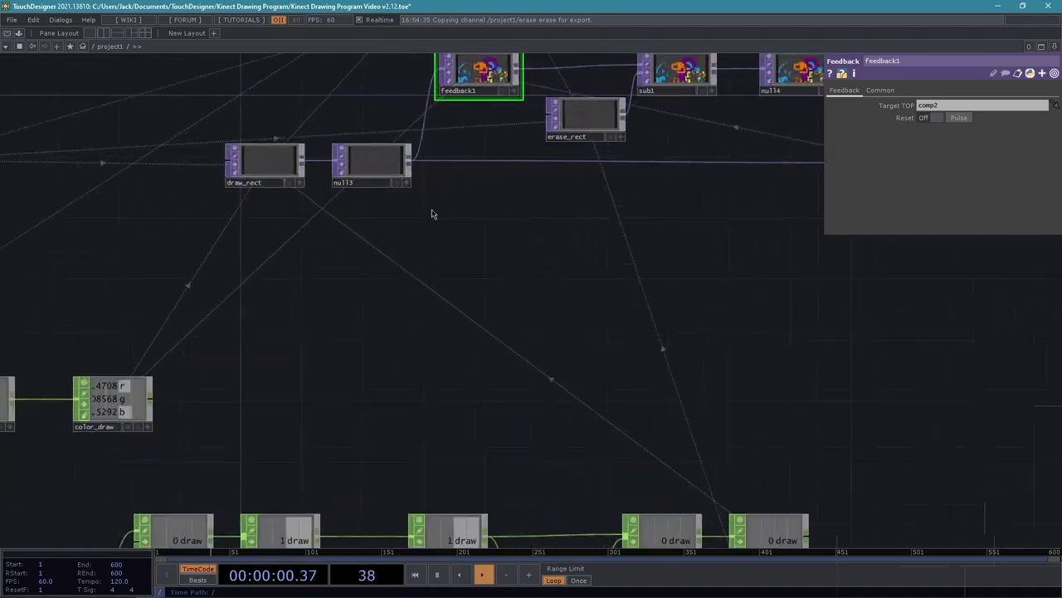
left_click_drag(500, 213, 488, 350)
mouse_move(879, 512)
left_mouse_down()
mouse_move(664, 325)
mouse_move(639, 147)
left_mouse_up()
scroll(736, 313, "down", 10)
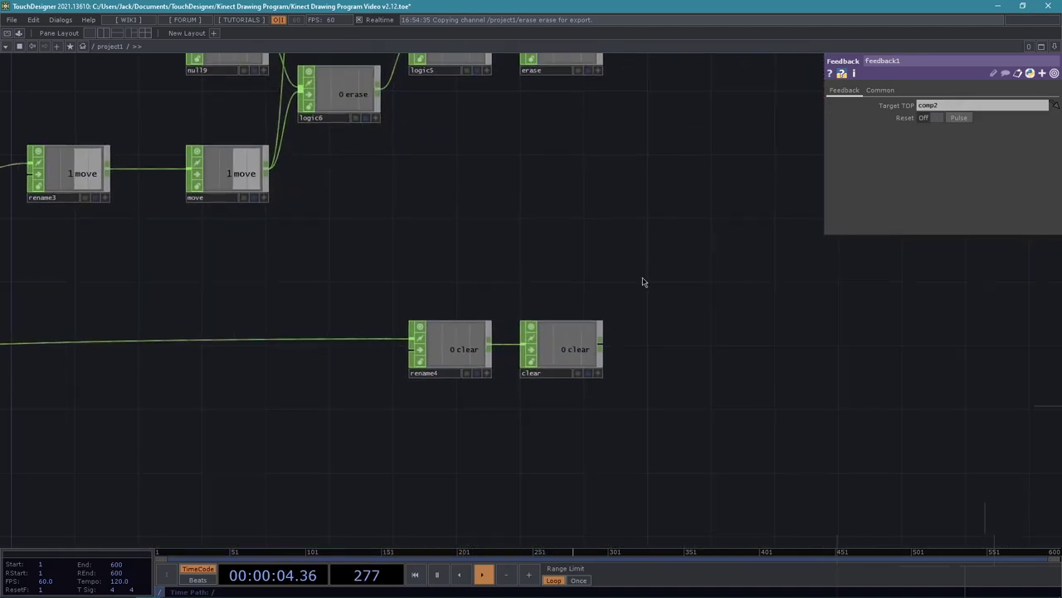
left_click_drag(558, 314, 924, 117)
left_click(933, 120)
Open the color settings of the clear_text Text TOP
scroll(747, 188, "down", 10)
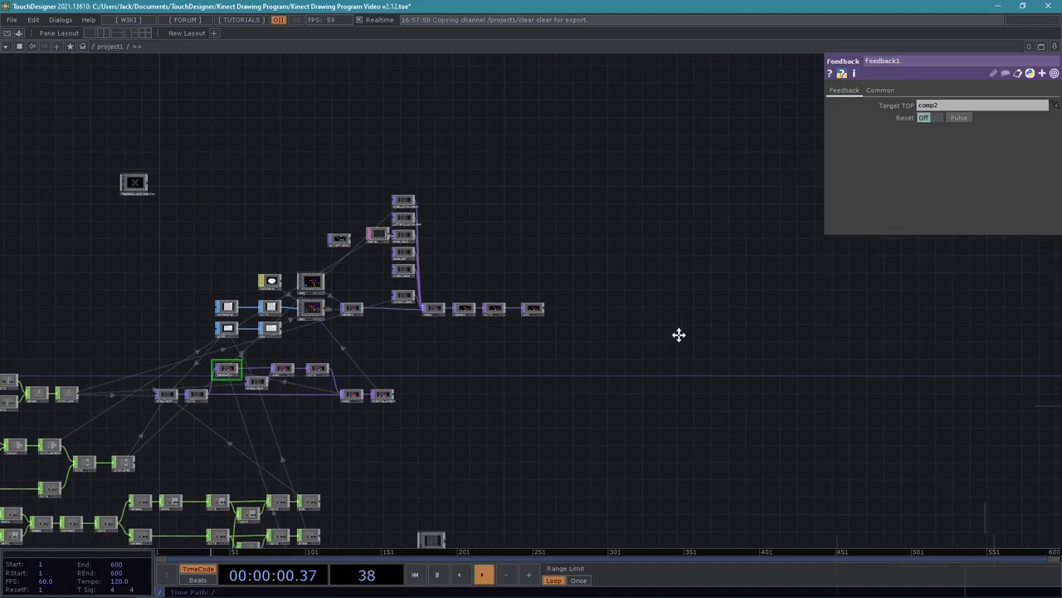
scroll(484, 330, "up", 10)
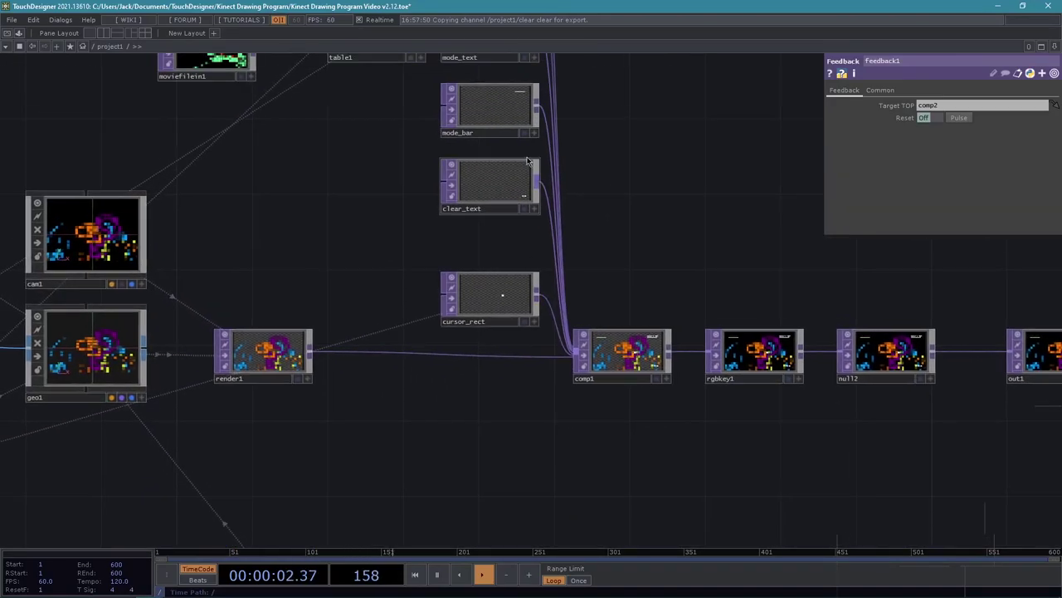
left_click(483, 186)
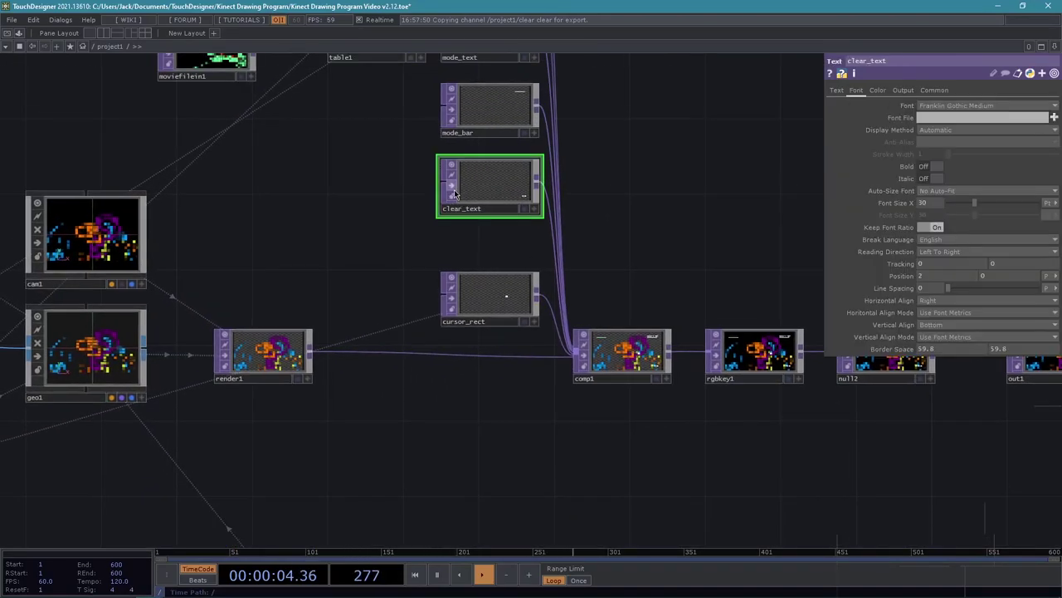
left_click(877, 91)
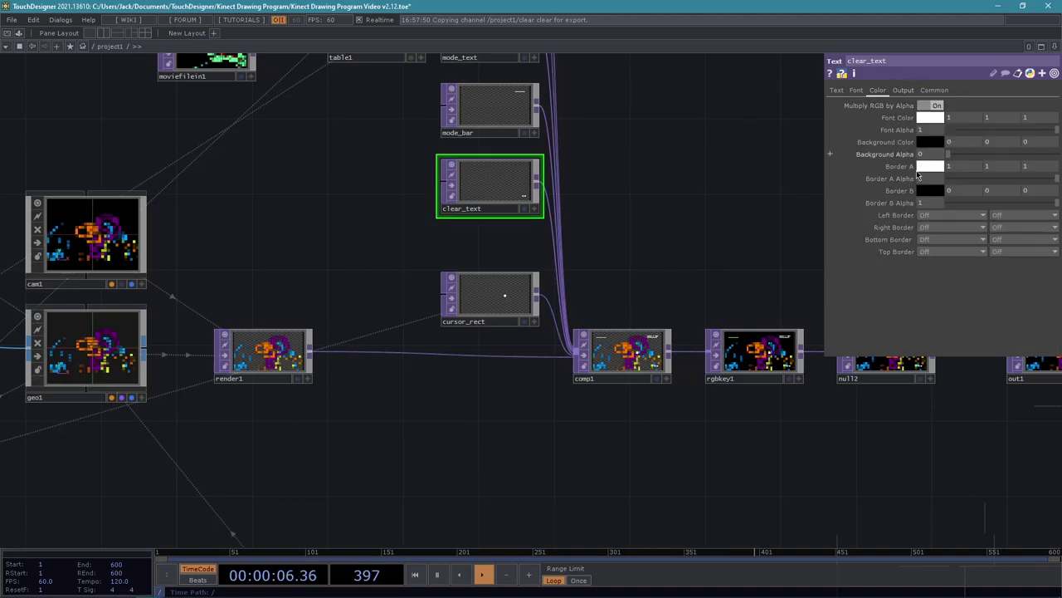
Link the clear_text operator's Font Alpha to the clear CHOP's channel as a CHOP reference
left_click_drag(579, 481, 699, 192)
left_click_drag(613, 537, 685, 298)
left_click_drag(588, 523, 602, 329)
left_click_drag(540, 498, 678, 341)
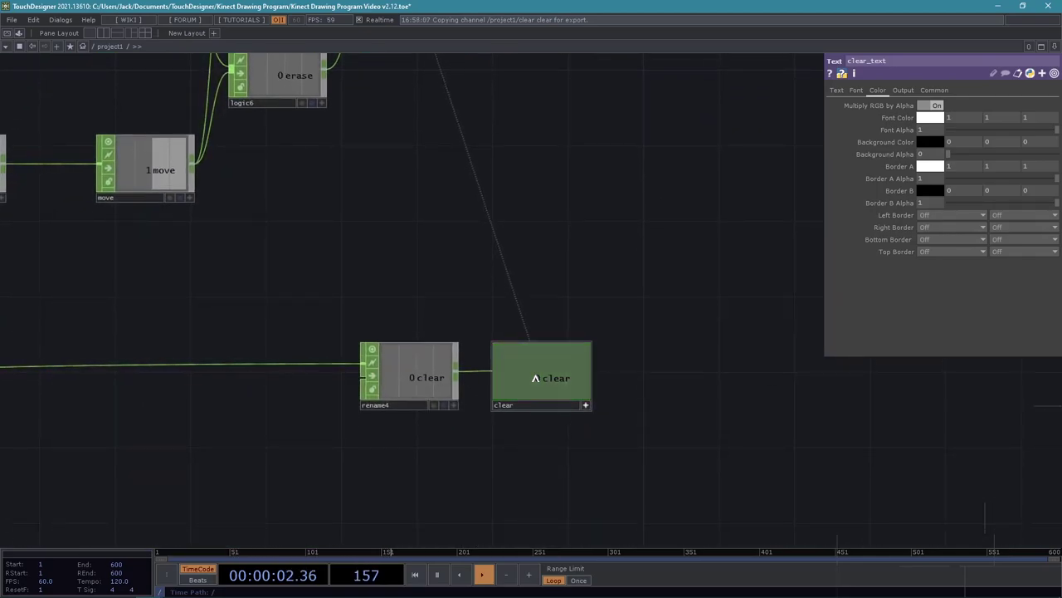
left_click_drag(536, 379, 894, 165)
left_click_drag(927, 129, 928, 129)
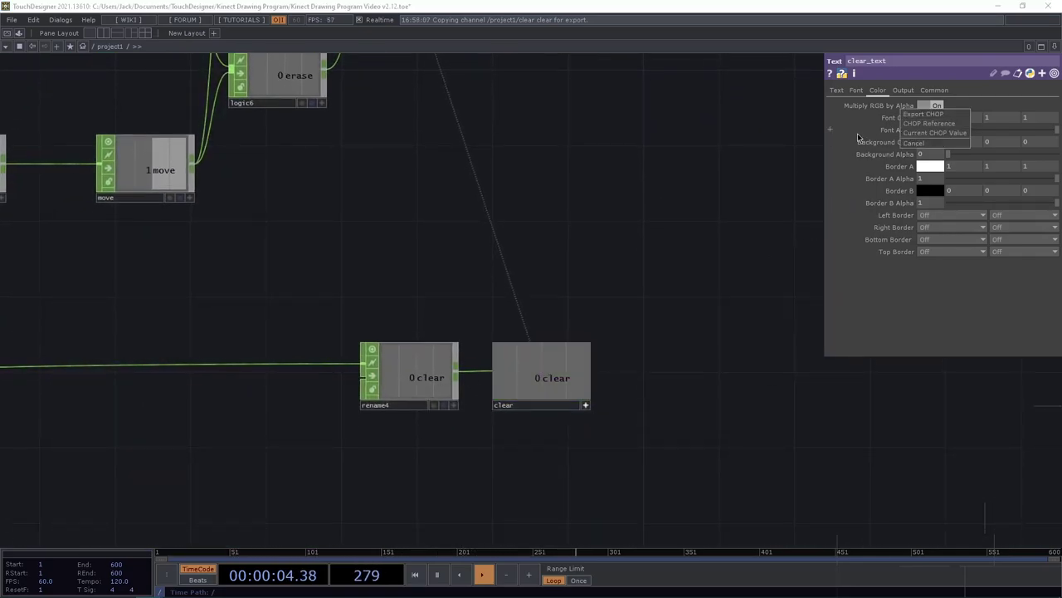
left_click(937, 124)
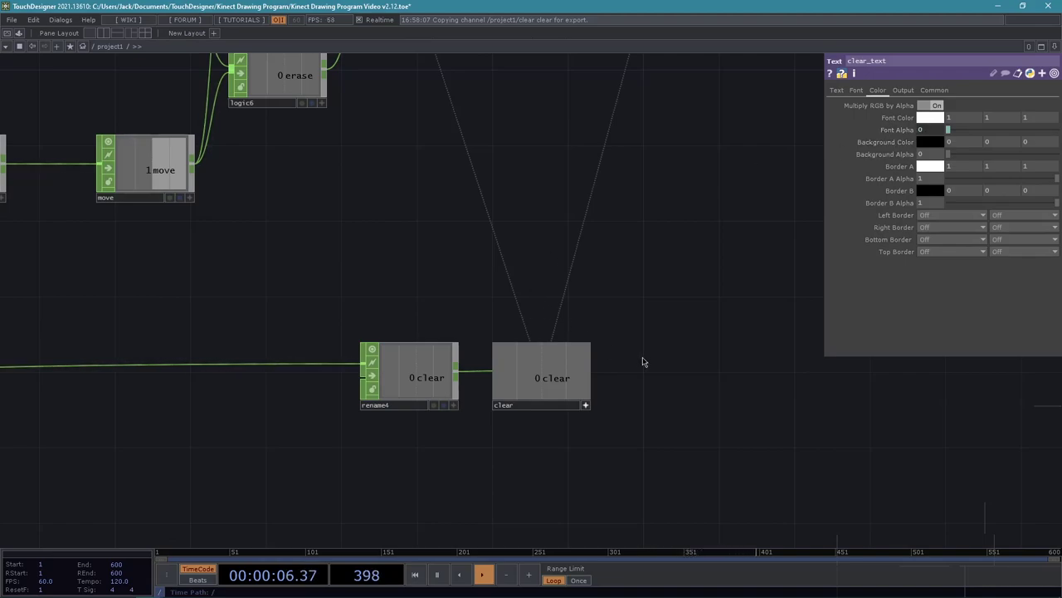
Display the out1 result behind the network to test the clear text, and hide the parameter window
scroll(643, 362, "down", 2)
left_click(597, 392)
scroll(612, 327, "down", 5)
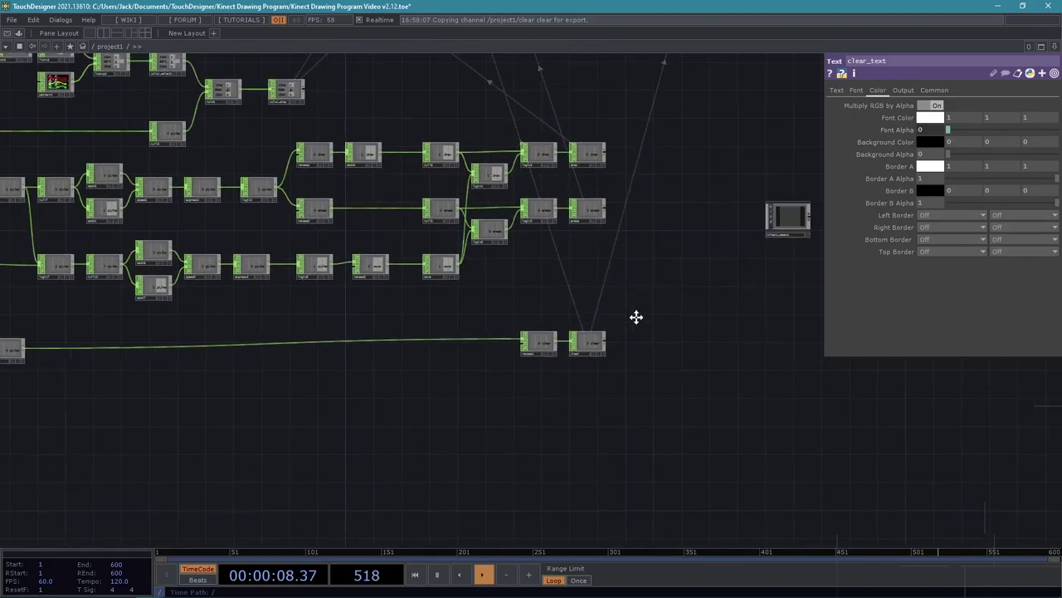
left_click_drag(637, 317, 274, 386)
left_click_drag(562, 86, 606, 324)
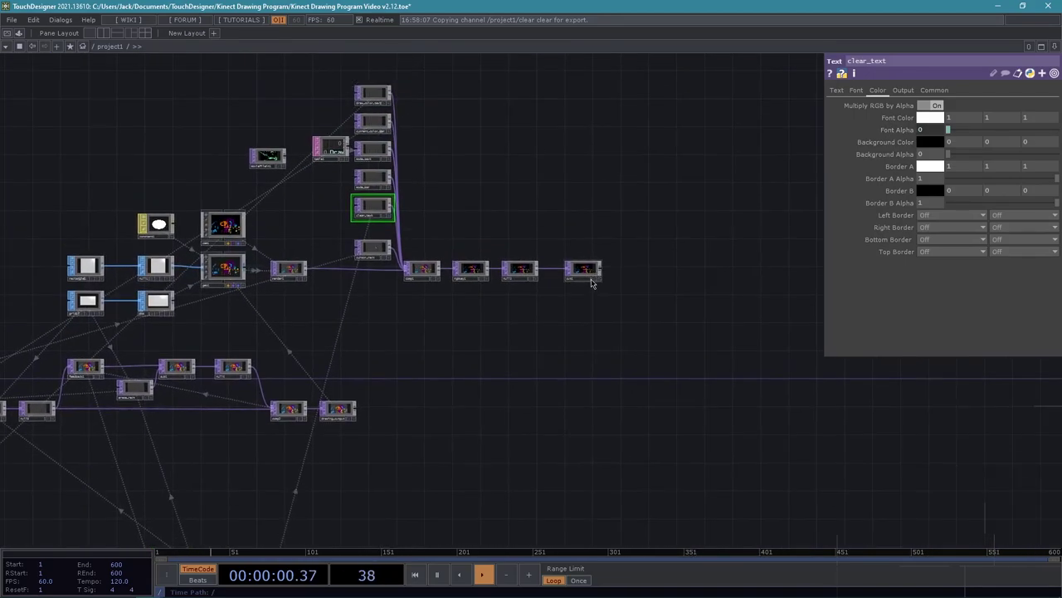
left_click(595, 280)
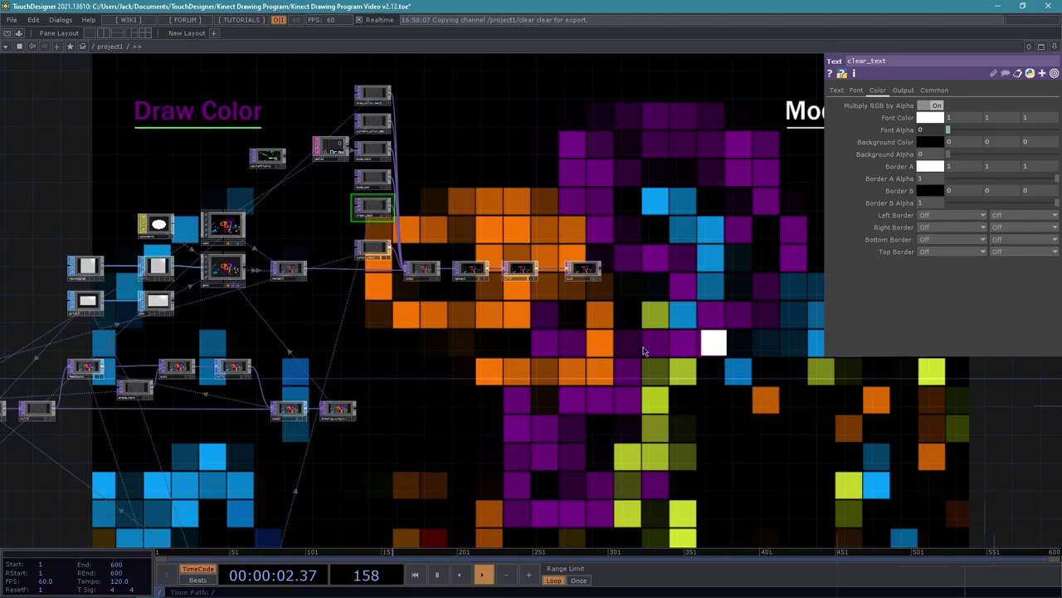
key("p")
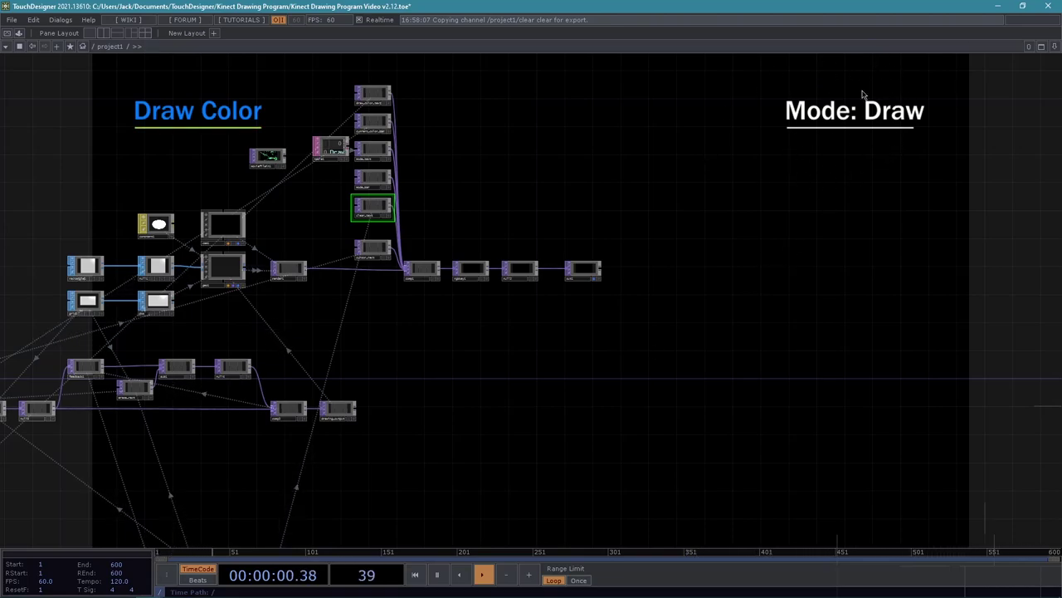
Select the rename4 and clear operators together and shift them slightly down, in line with the logic9 row
left_click_drag(823, 253, 839, 307)
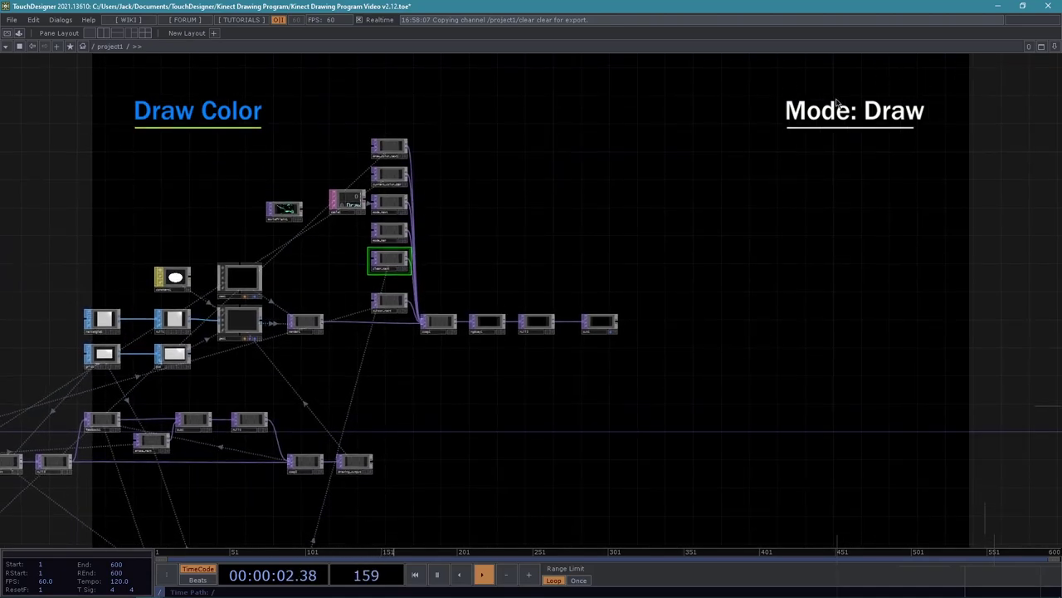
scroll(712, 378, "down", 2)
left_click_drag(619, 436, 732, 346)
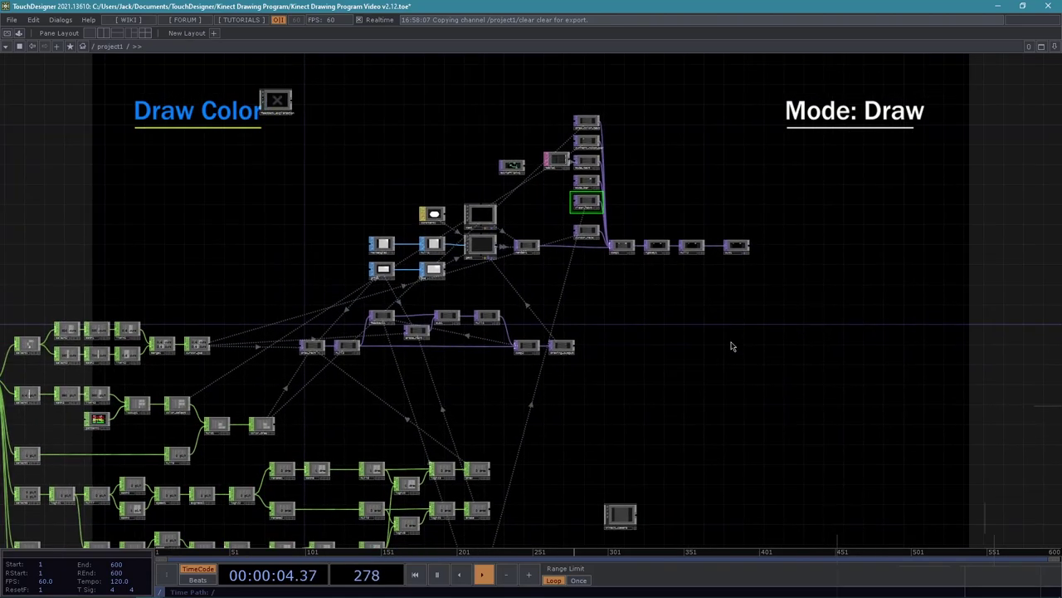
left_click_drag(707, 392, 784, 279)
left_click_drag(633, 540, 640, 440)
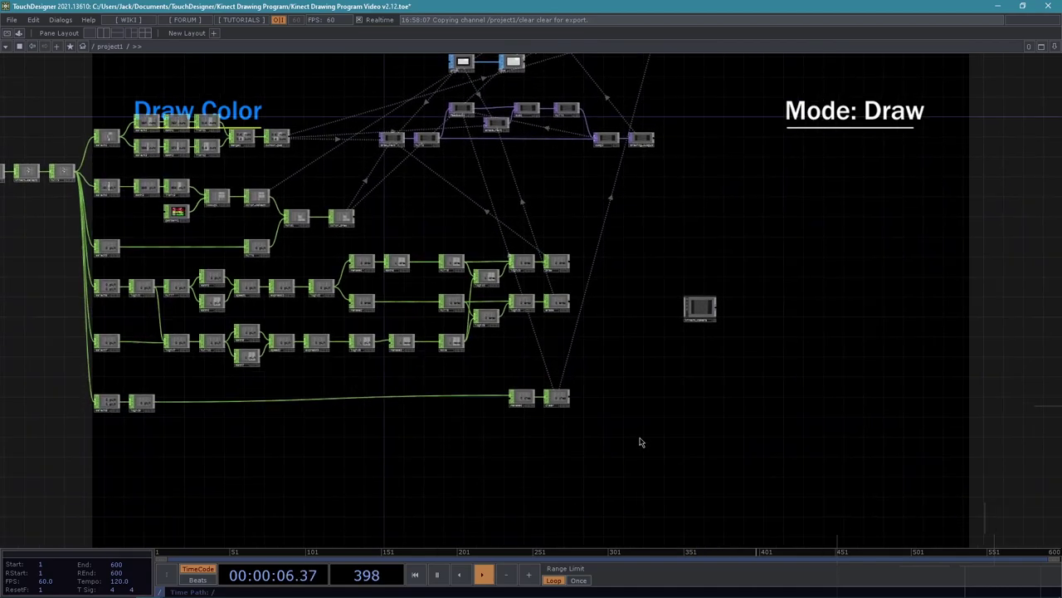
middle_click_drag(636, 436, 694, 395)
right_click_drag(636, 443, 430, 362)
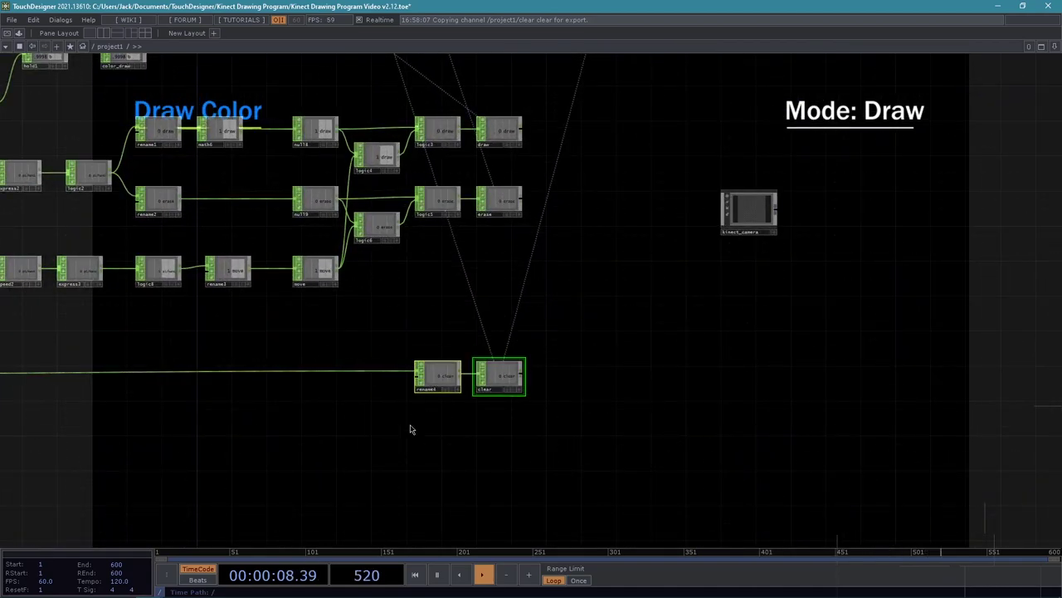
Turn off the background display of the out1 operator
key("h")
left_click_drag(572, 425, 505, 446)
left_click_drag(595, 448, 442, 449)
left_click_drag(884, 157, 695, 424)
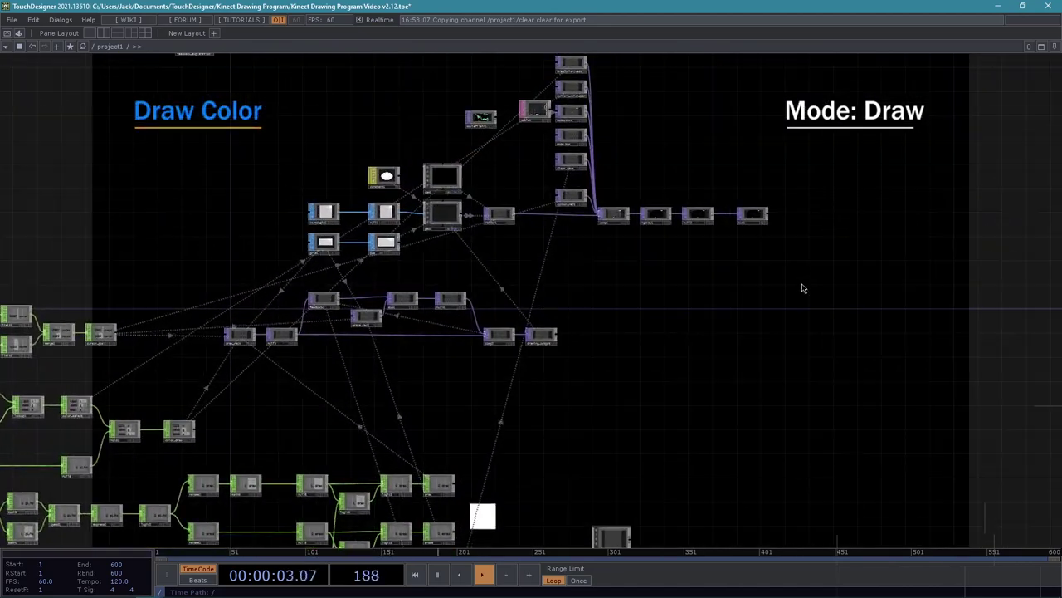
left_click(765, 224)
Examine the gesture branches and the text and bar operators that feed the comp1 composite
left_click_drag(859, 187, 999, 7)
left_click_drag(554, 436, 625, 396)
scroll(505, 427, "down", 3)
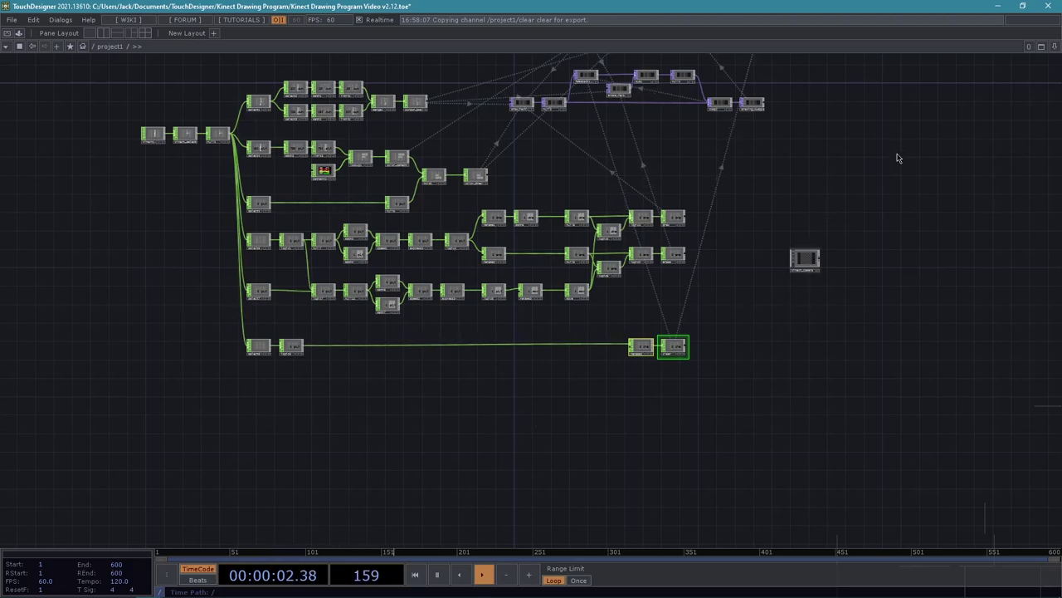
left_click_drag(870, 66, 708, 420)
scroll(719, 420, "up", 14)
left_click_drag(468, 280, 659, 418)
left_click_drag(623, 169, 722, 264)
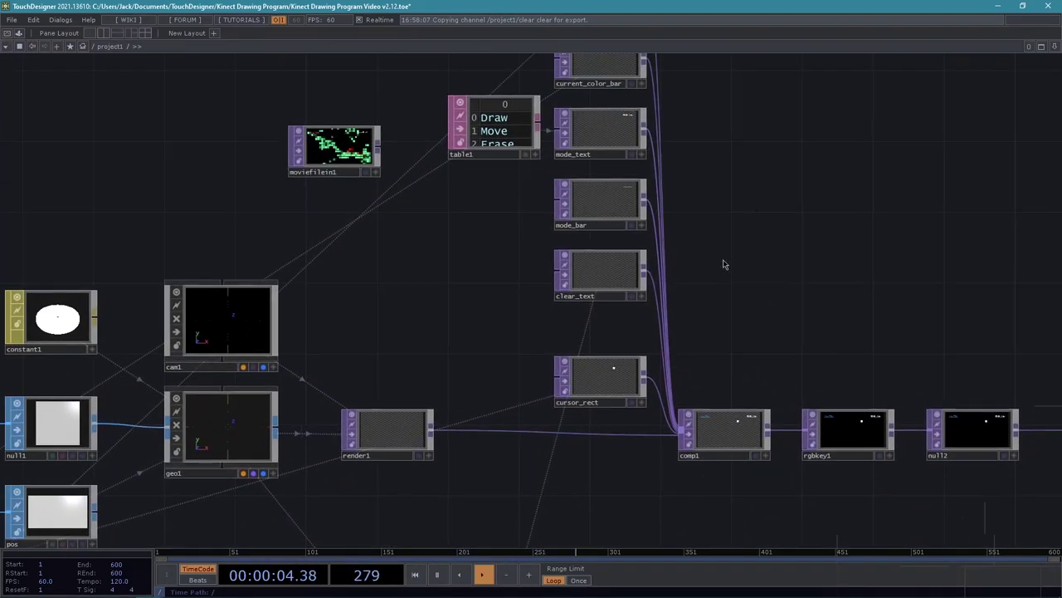
scroll(709, 243, "down", 6)
scroll(673, 224, "up", 1)
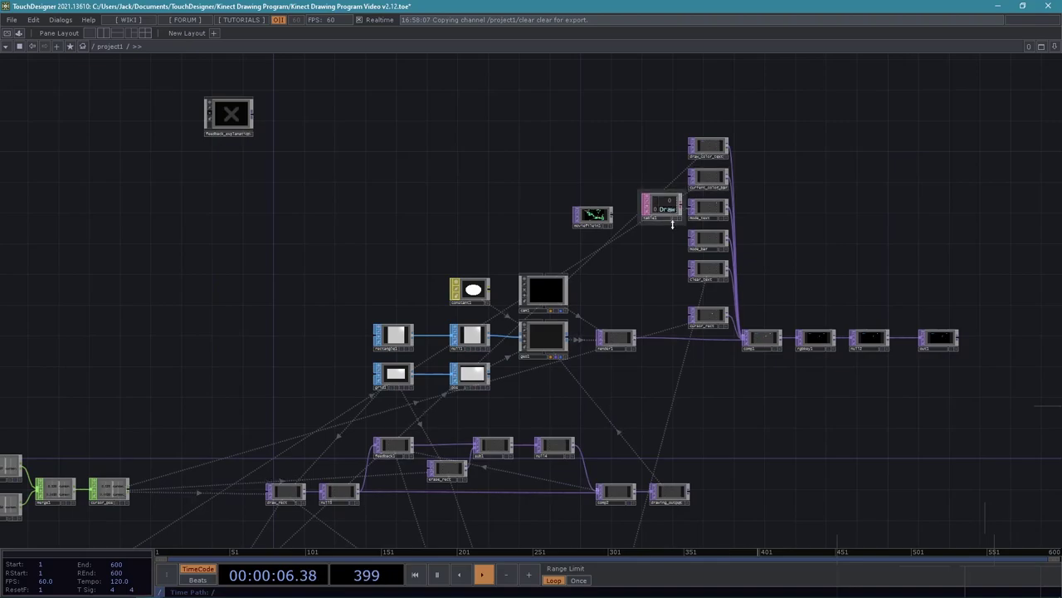
left_click_drag(770, 550, 762, 461)
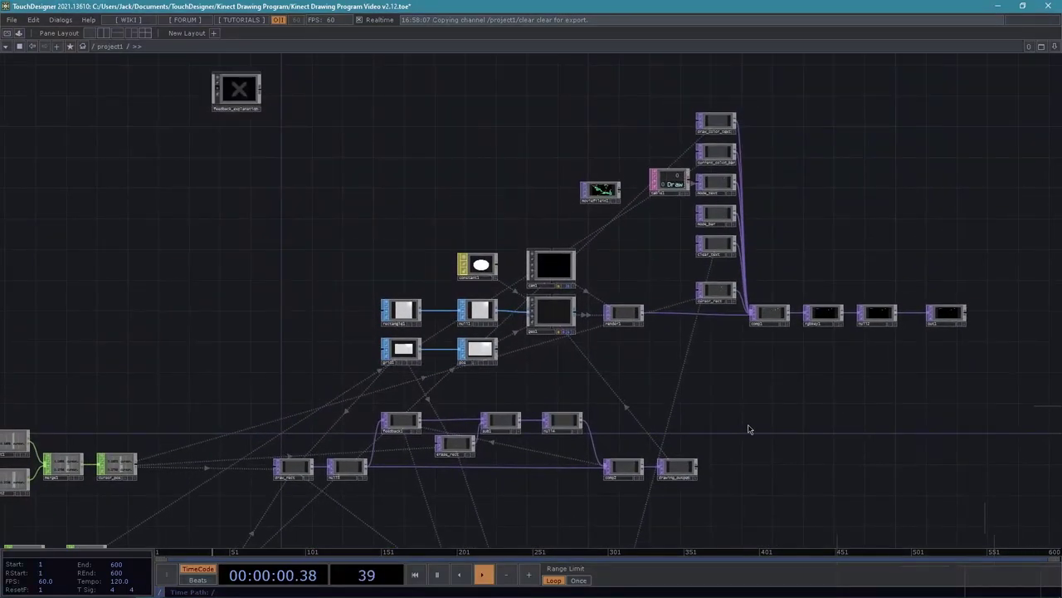
Add a Select CHOP and place it directly below select8
left_click_drag(798, 338, 819, 122)
left_click_drag(740, 293, 769, 53)
left_click_drag(653, 391, 675, 319)
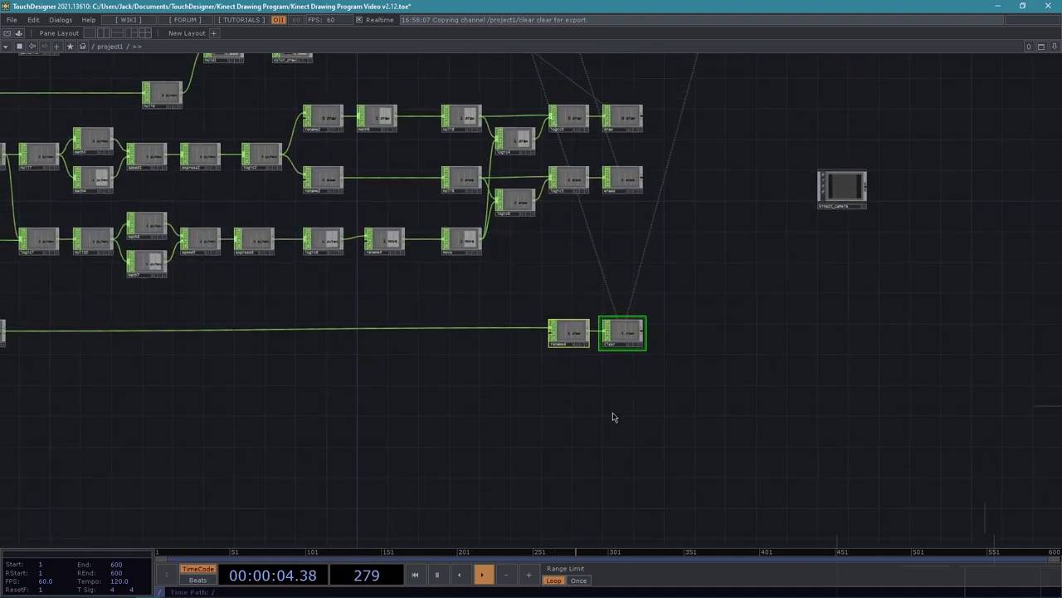
left_click_drag(615, 417, 707, 445)
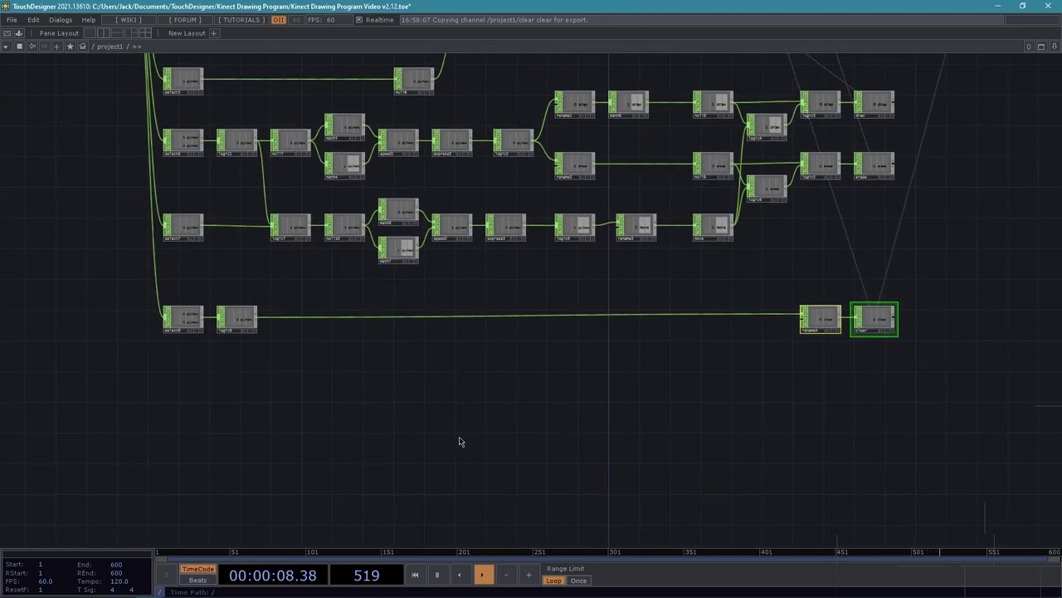
left_click_drag(383, 416, 536, 427)
middle_click_drag(356, 372, 397, 354)
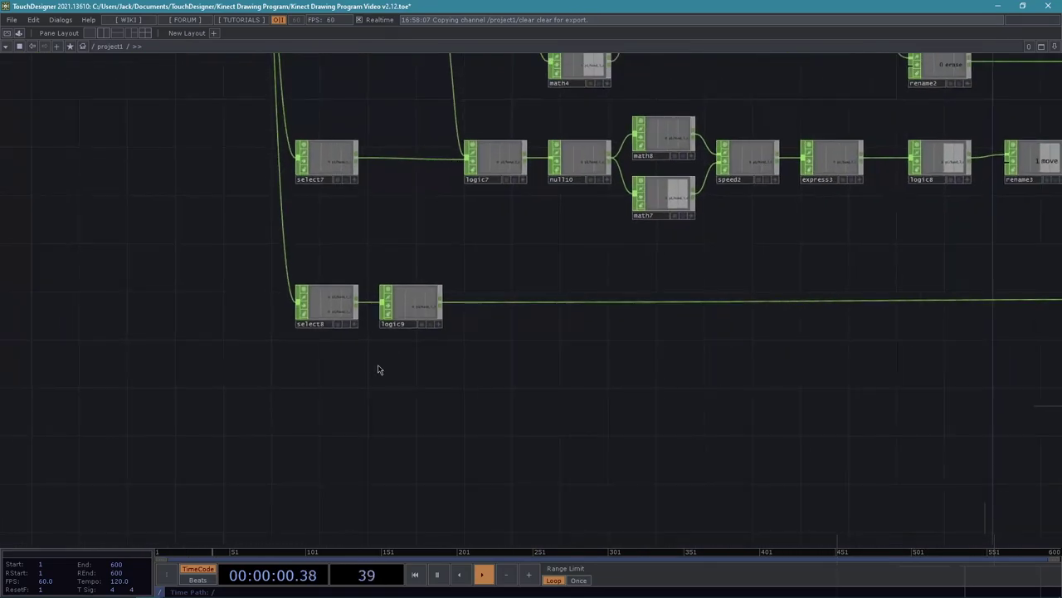
left_click_drag(459, 366, 419, 371)
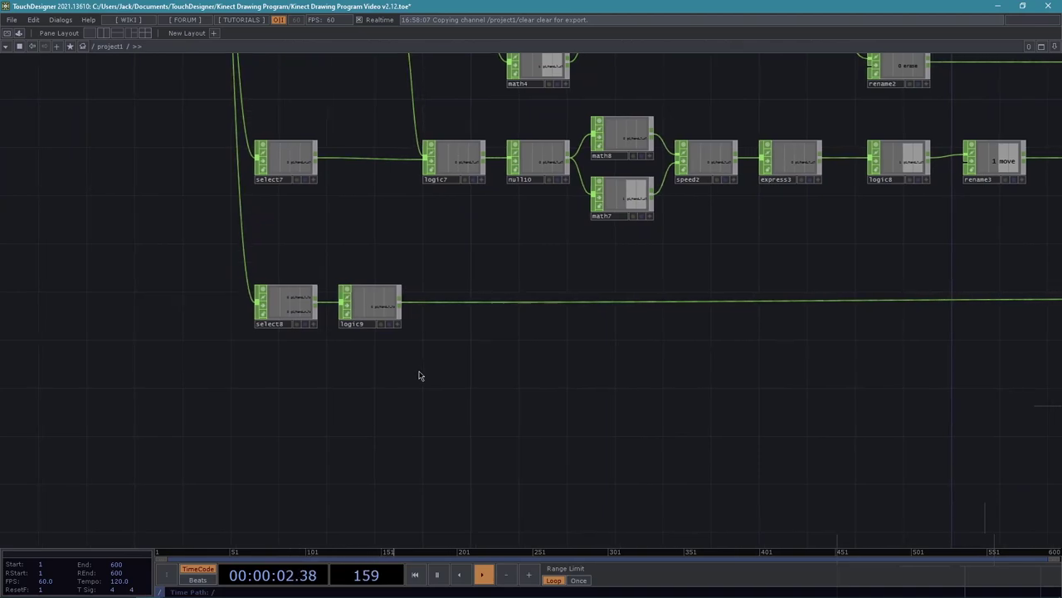
key("Tab")
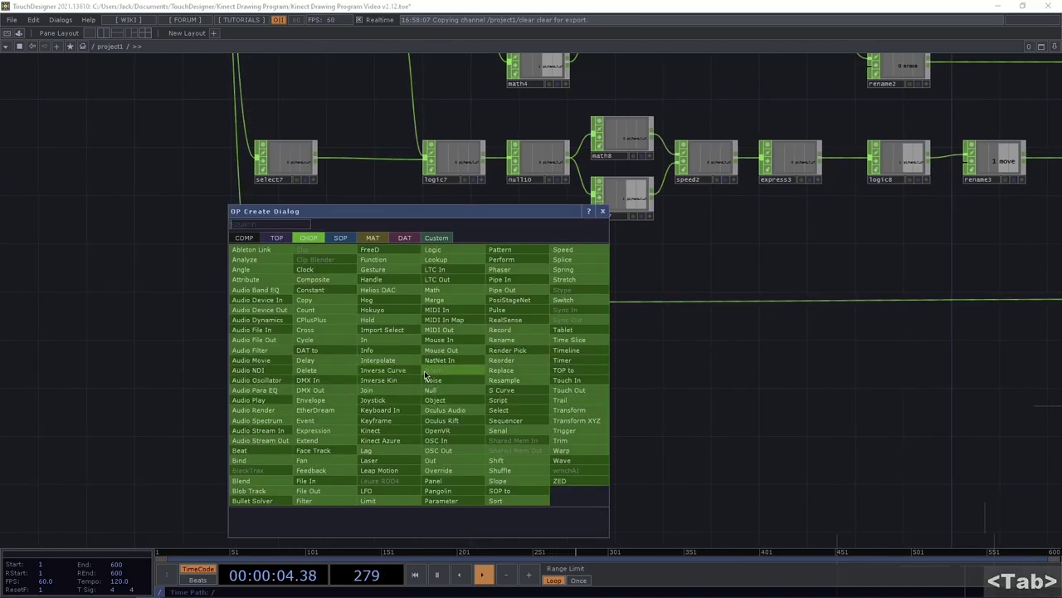
type("select")
key("Return")
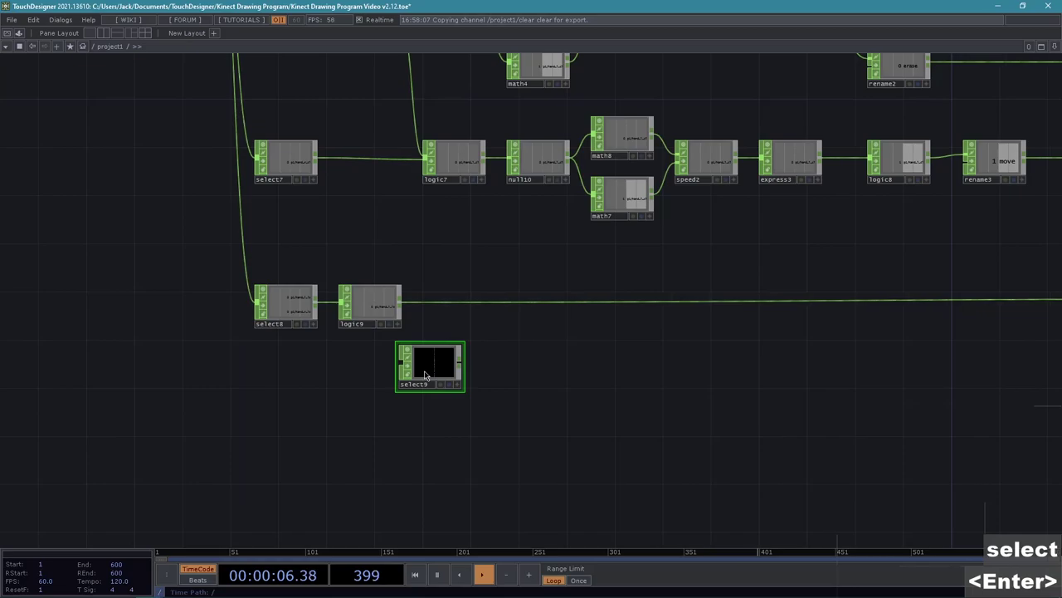
left_click(280, 411)
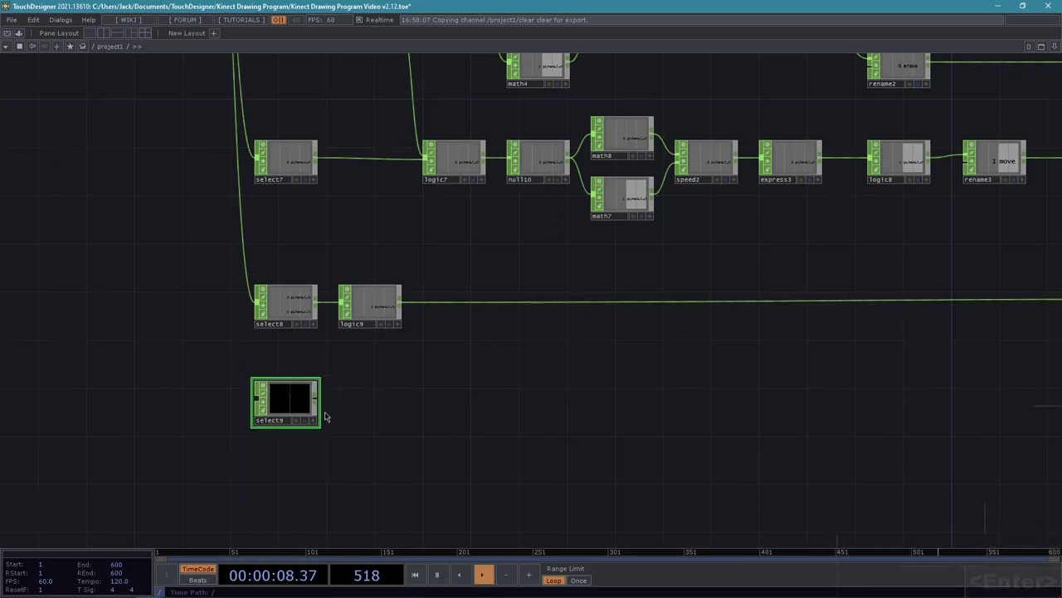
Open the parameters of the new Select CHOP
key("p")
left_click_drag(835, 384, 651, 430)
scroll(650, 430, "down", 3)
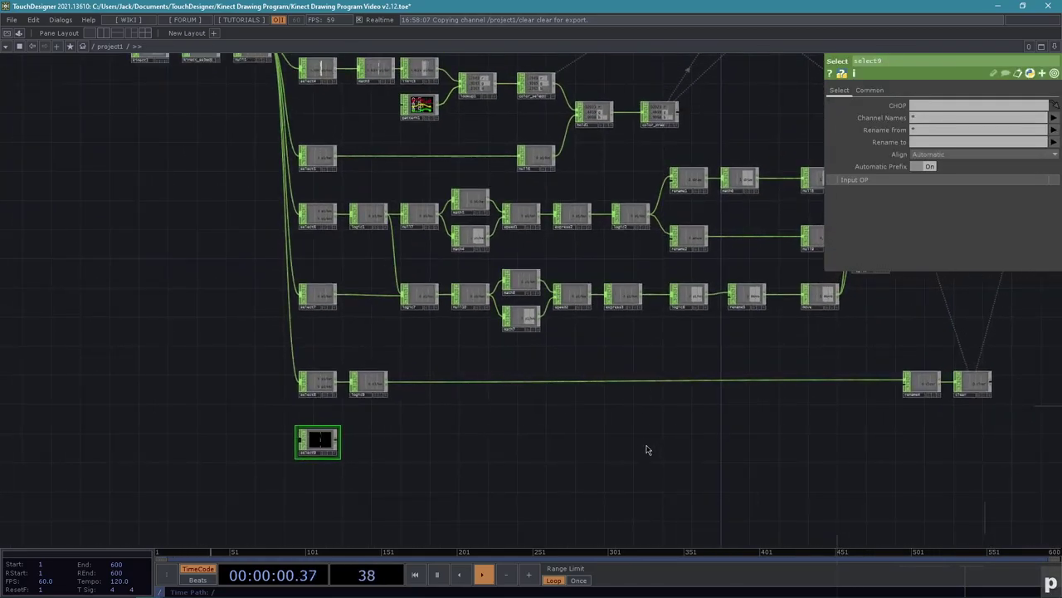
left_click(927, 119)
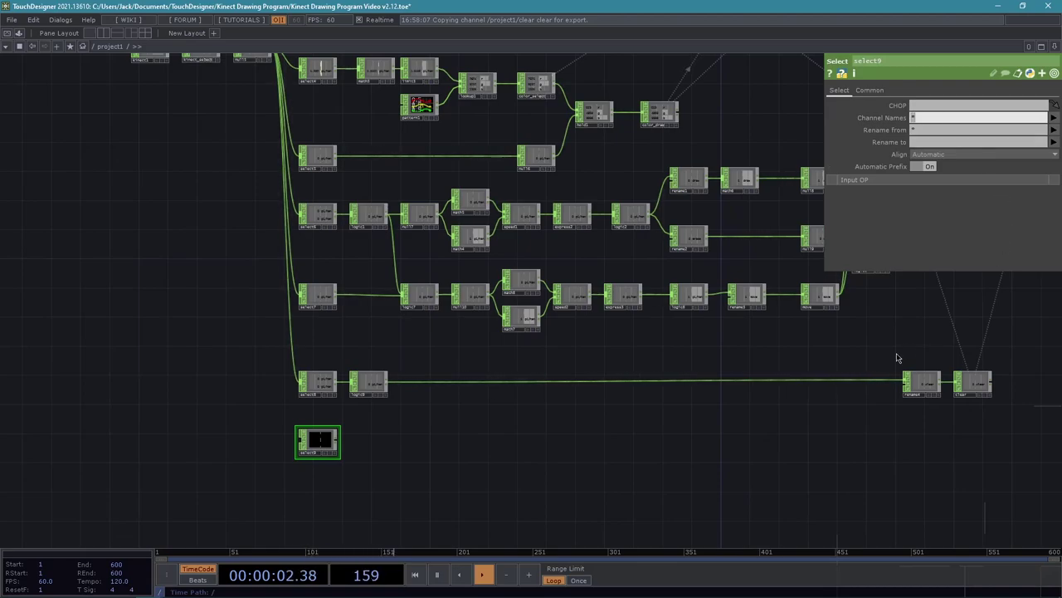
left_click(927, 107)
type("e")
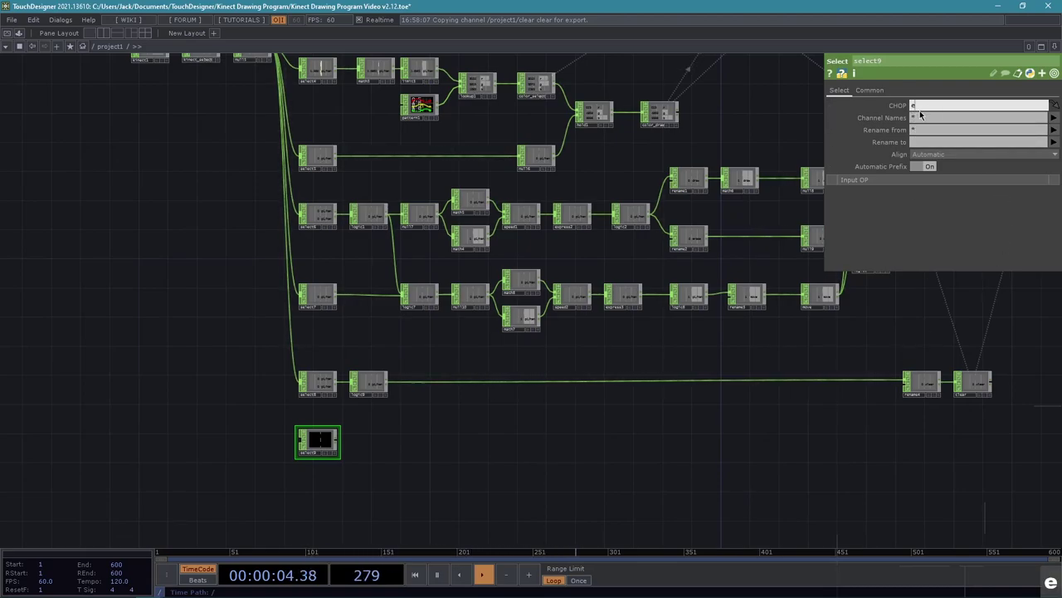
type("r")
key("BackSpace")
key("BackSpace")
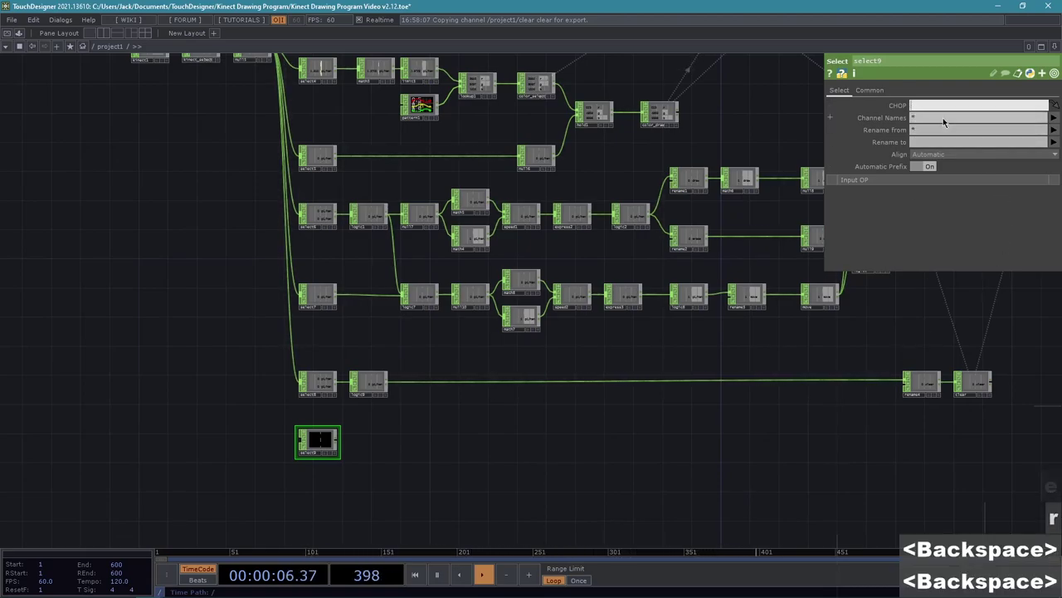
Check the order of the drawing modes listed in table1
left_click_drag(1029, 422, 763, 457)
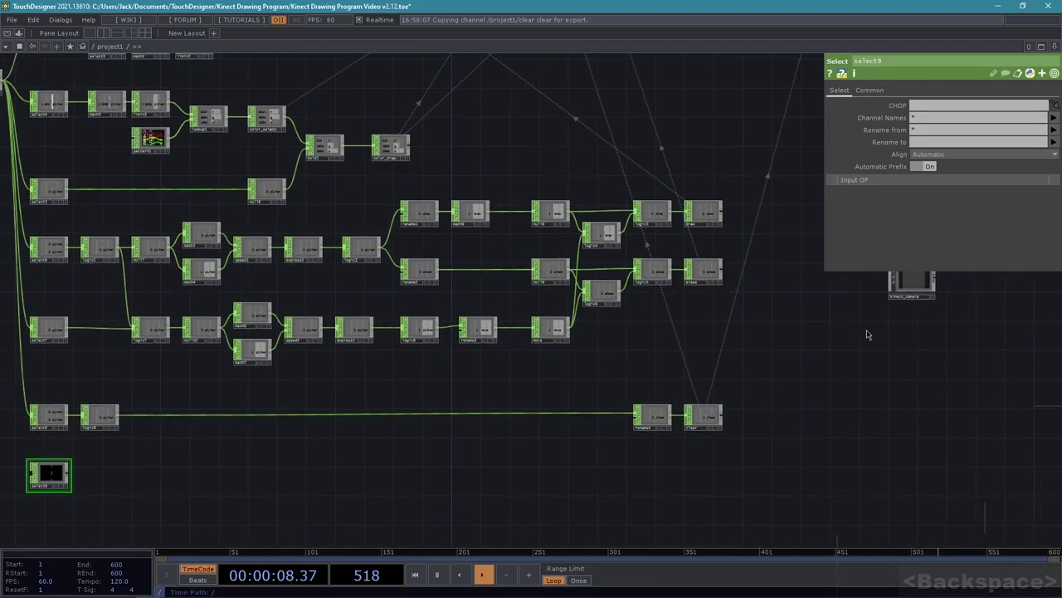
middle_click(879, 291)
left_click_drag(713, 284, 568, 475)
left_click_drag(665, 356, 465, 590)
left_click_drag(602, 363, 592, 406)
scroll(450, 268, "up", 5)
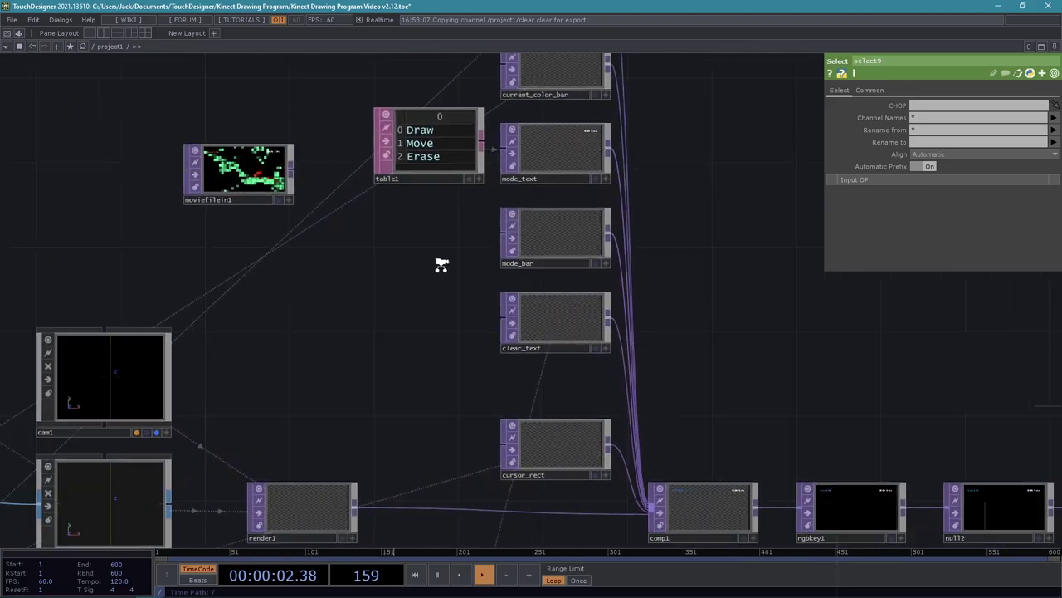
scroll(439, 265, "down", 6)
Set the new Select CHOP's source CHOPs to "draw move erase"
left_click_drag(785, 296, 1047, 29)
left_click_drag(616, 486, 766, 186)
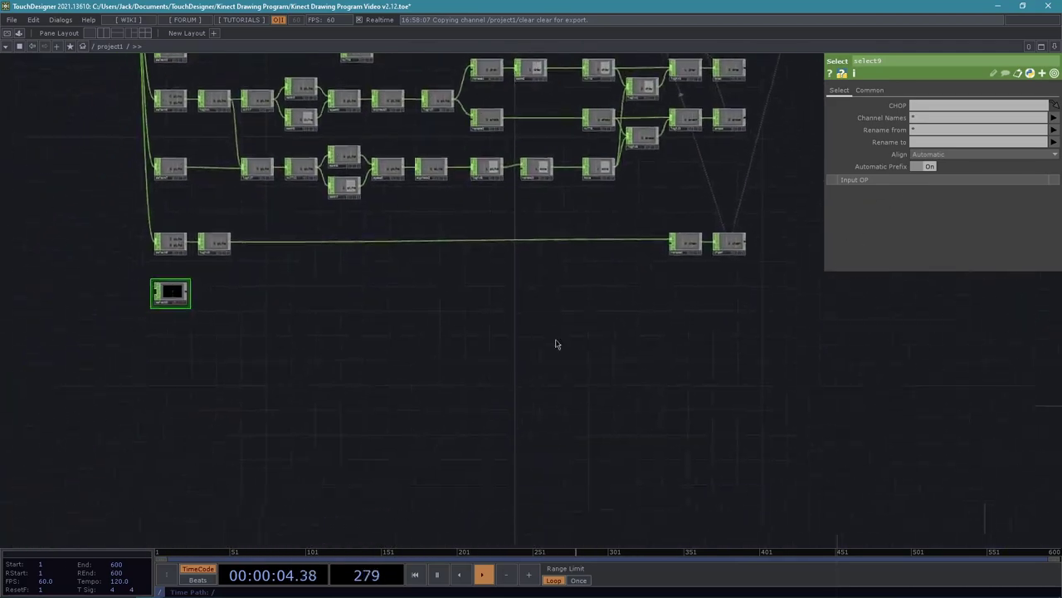
left_click_drag(345, 403, 481, 416)
scroll(415, 362, "up", 5)
left_click_drag(415, 299, 701, 424)
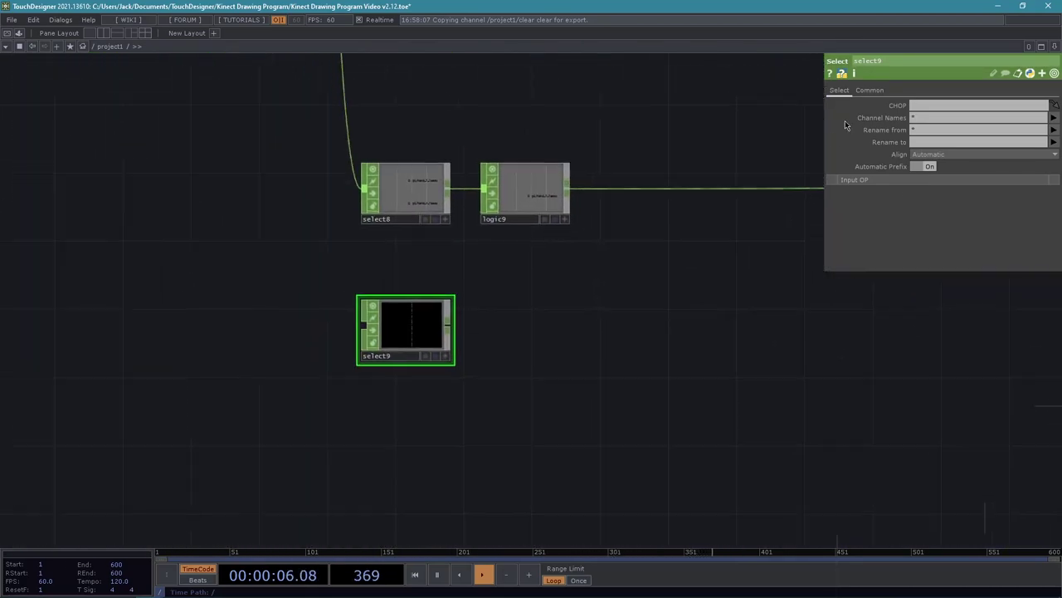
left_click(942, 106)
type("draw ")
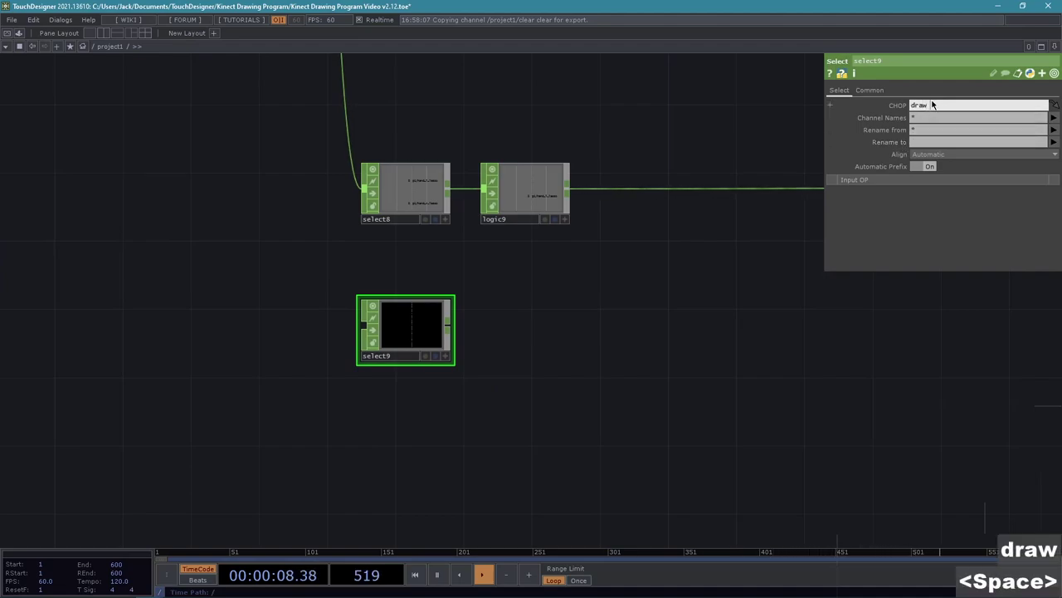
type("move erase")
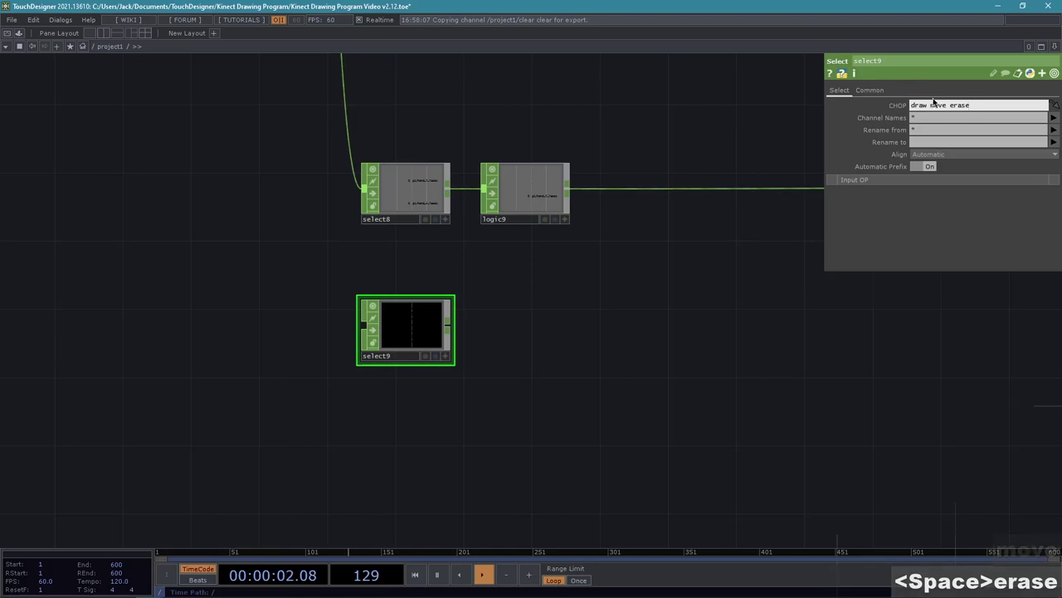
key("Return")
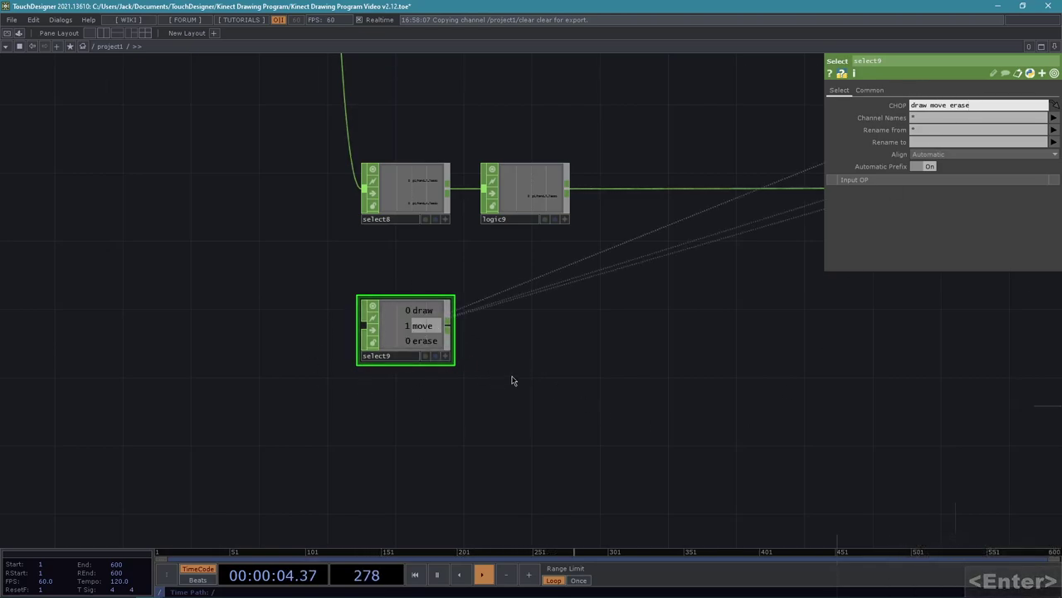
scroll(555, 349, "up", 4)
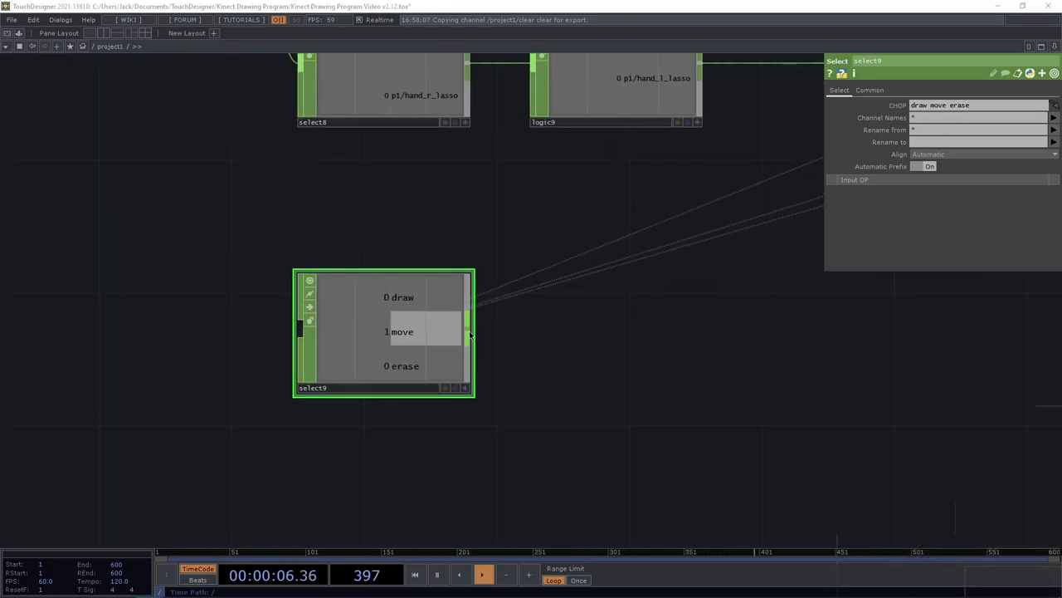
Add a Logic CHOP connected to the output of select9
key("Tab")
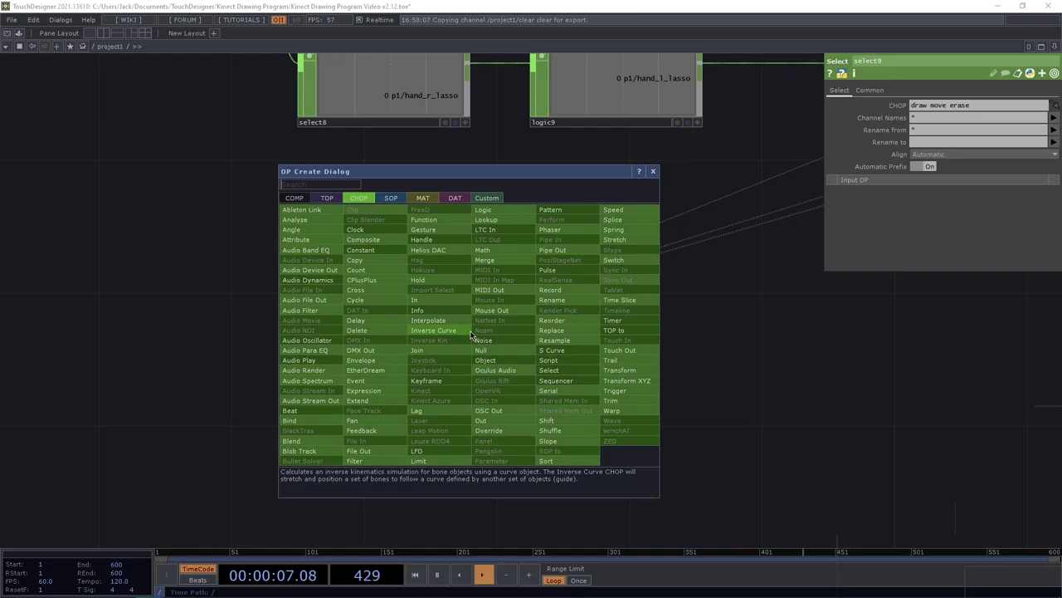
left_click(498, 210)
left_click(629, 336)
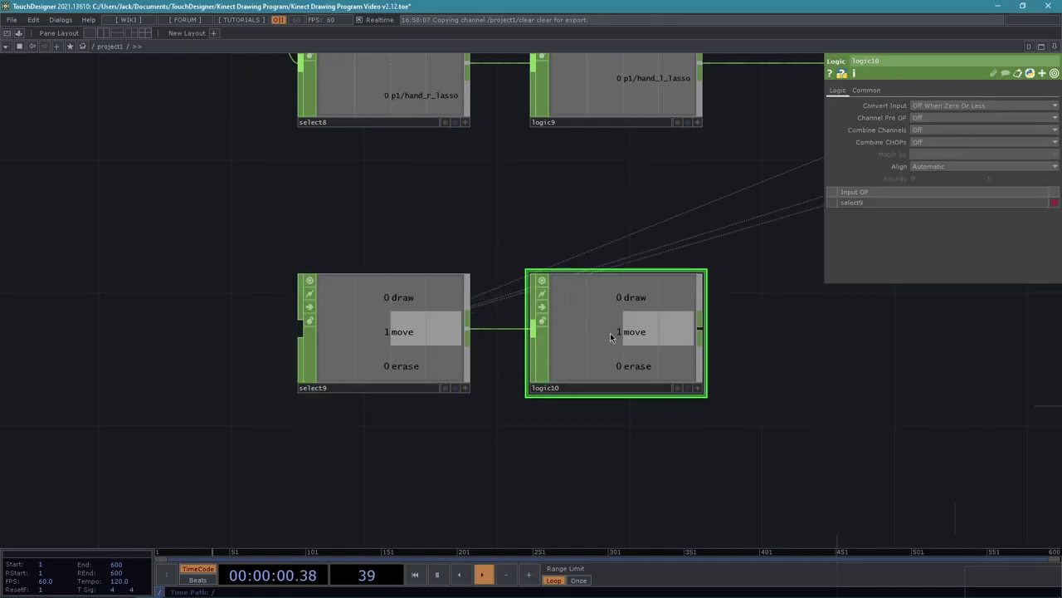
Set the new Logic CHOP's Channel Pre OP to Radio Button and Combine Channels to Highest Index On
scroll(799, 347, "up", 2)
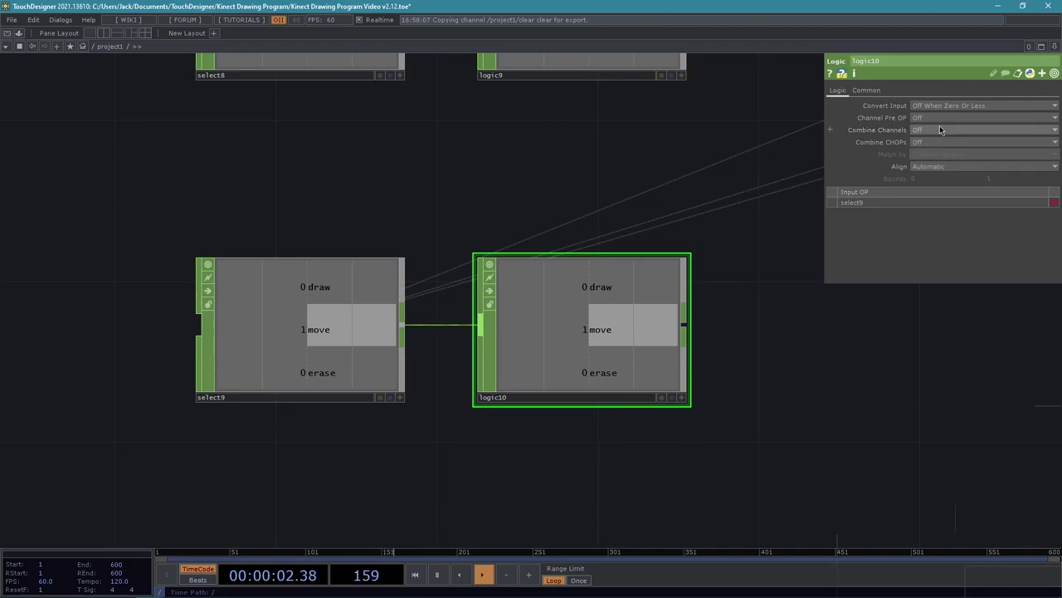
left_click(935, 117)
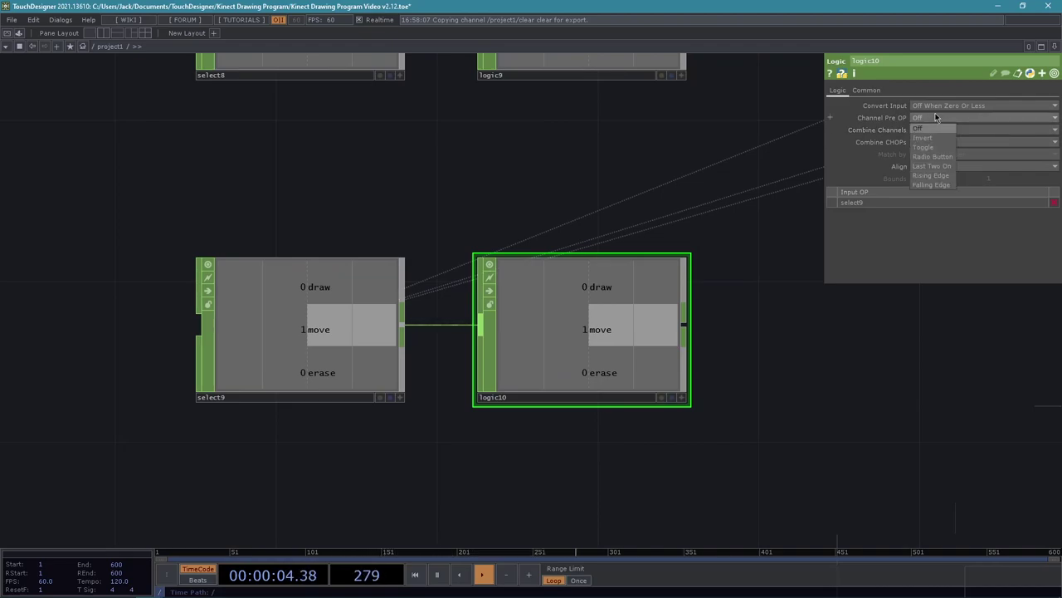
left_click(930, 157)
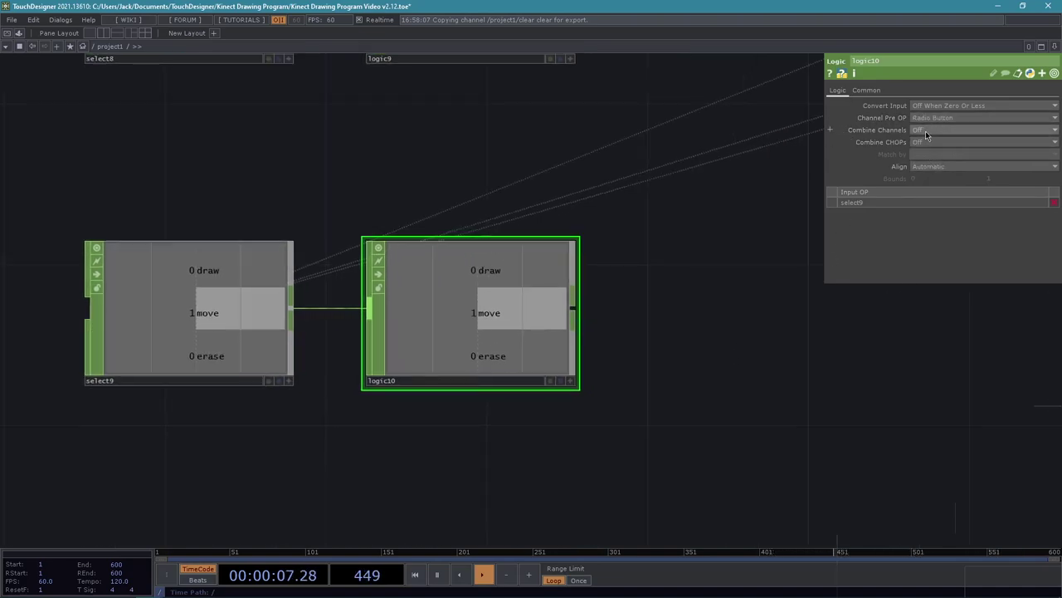
left_click(917, 131)
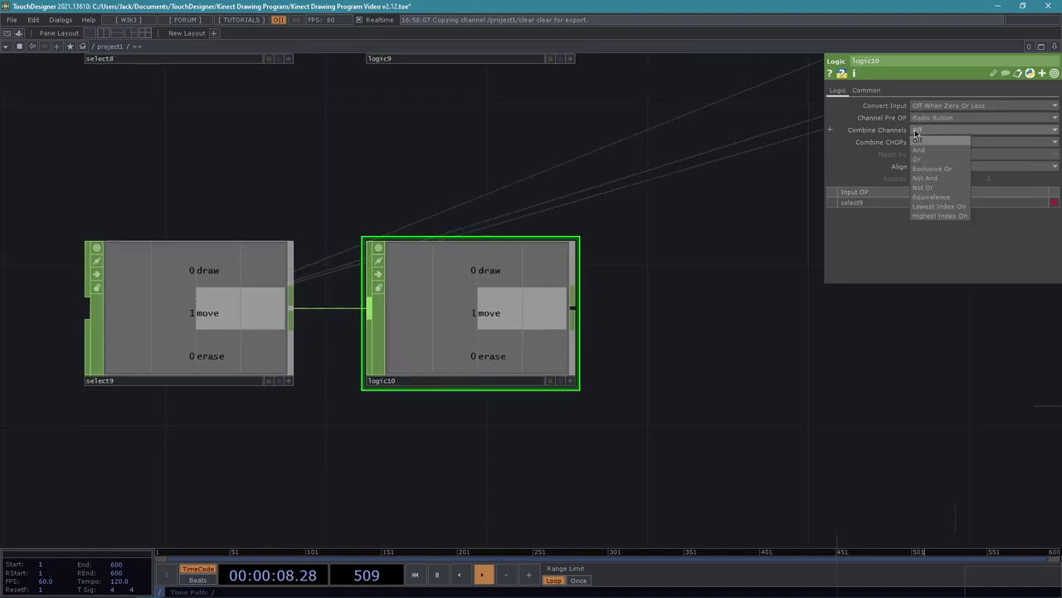
left_click(942, 216)
Add a Rename CHOP after logic10 and place it directly below rename4
scroll(745, 296, "down", 3)
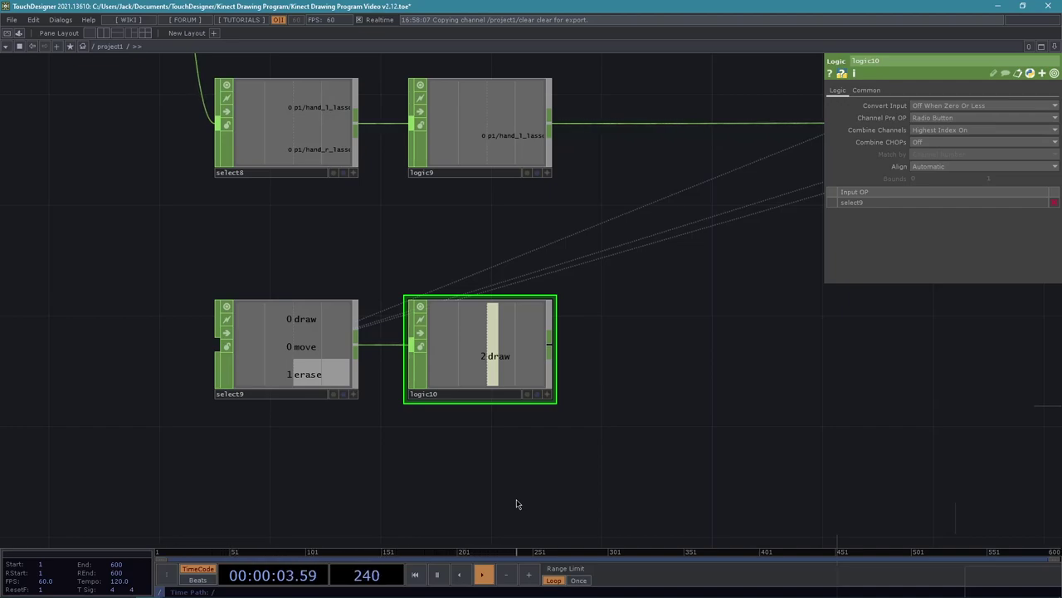
scroll(688, 387, "down", 5)
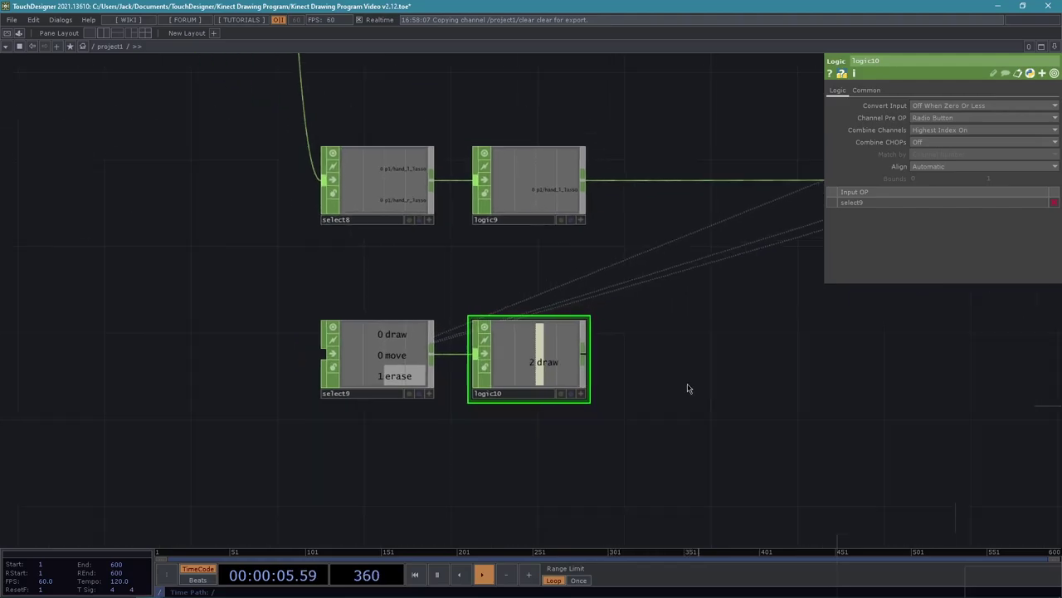
left_click_drag(682, 382, 558, 381)
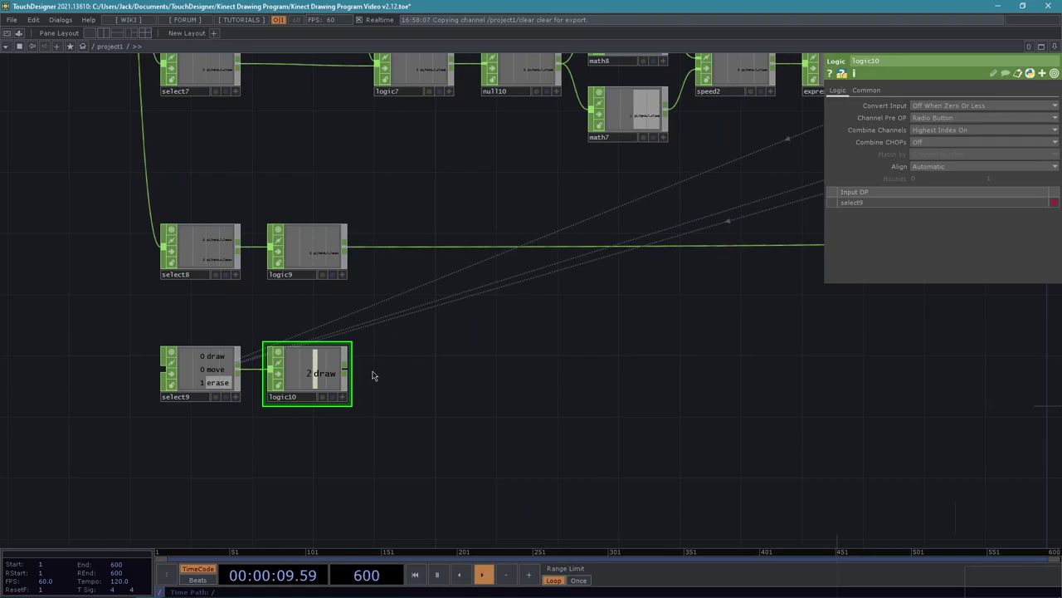
right_click(345, 372)
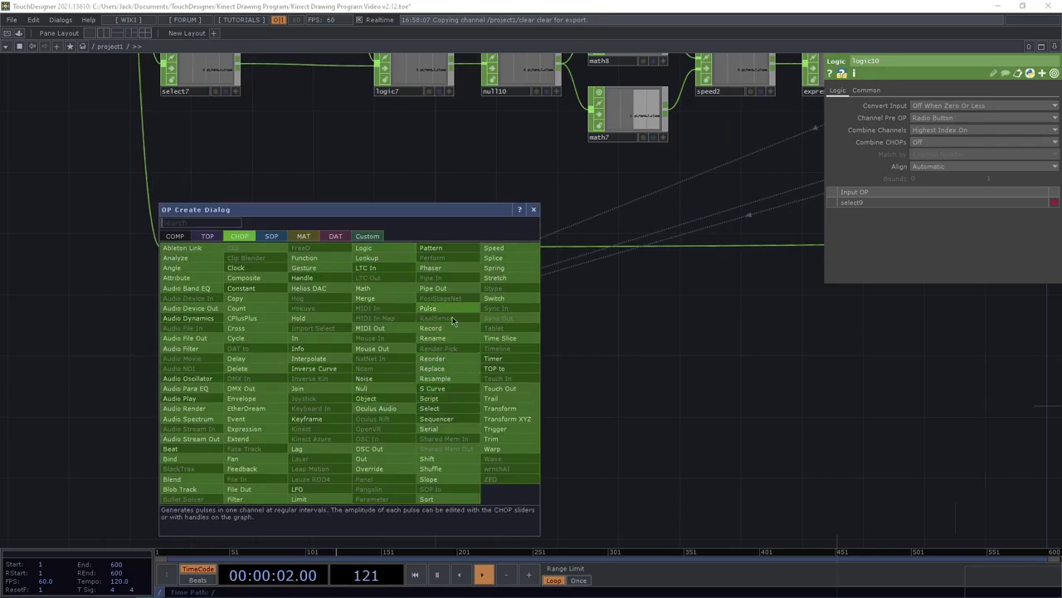
type("renam")
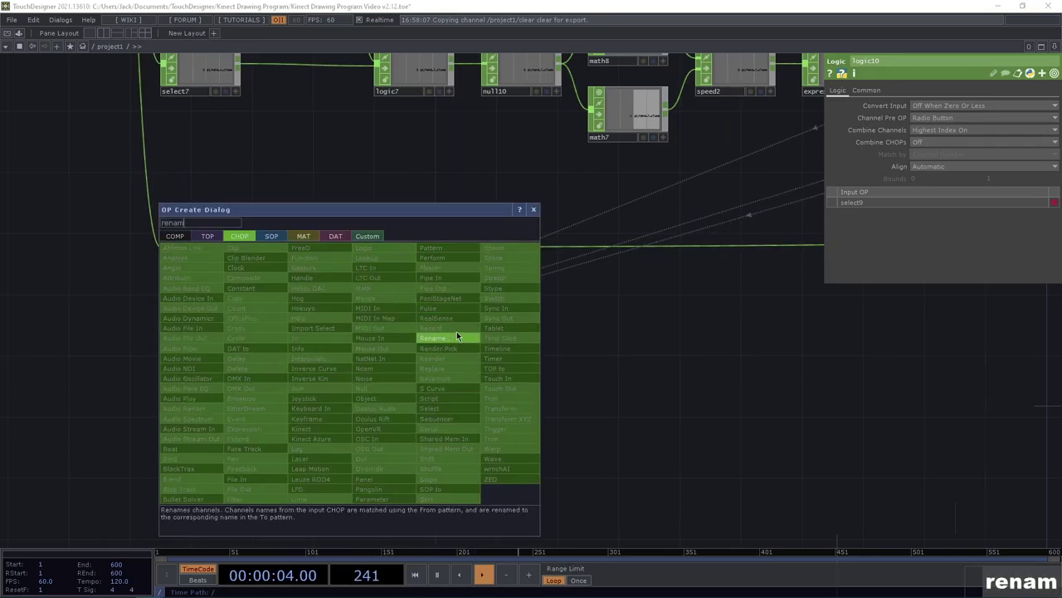
left_click(456, 338)
left_click(868, 398)
key("h")
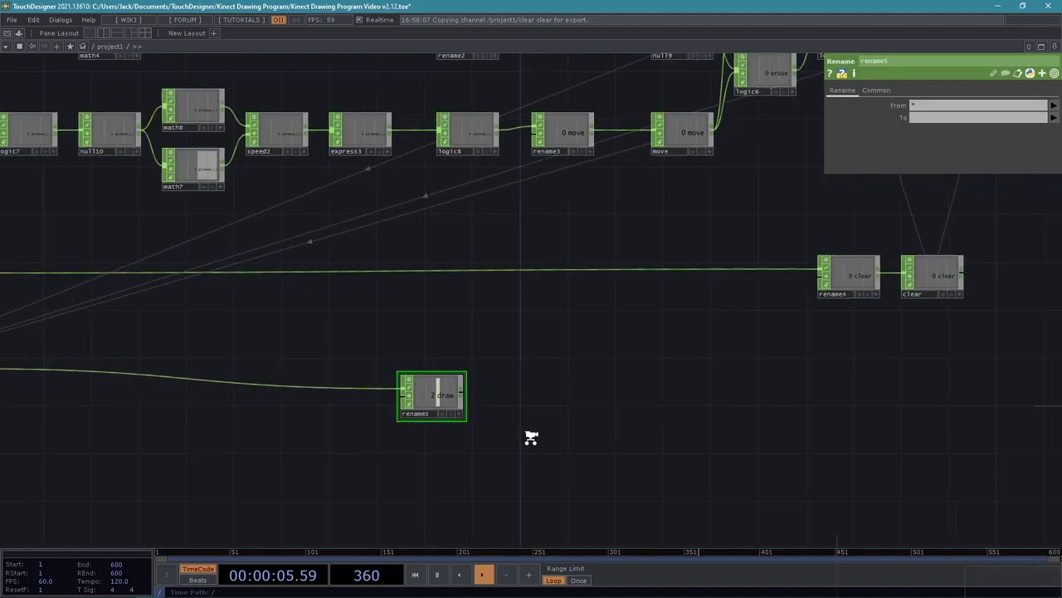
left_click_drag(486, 406, 793, 389)
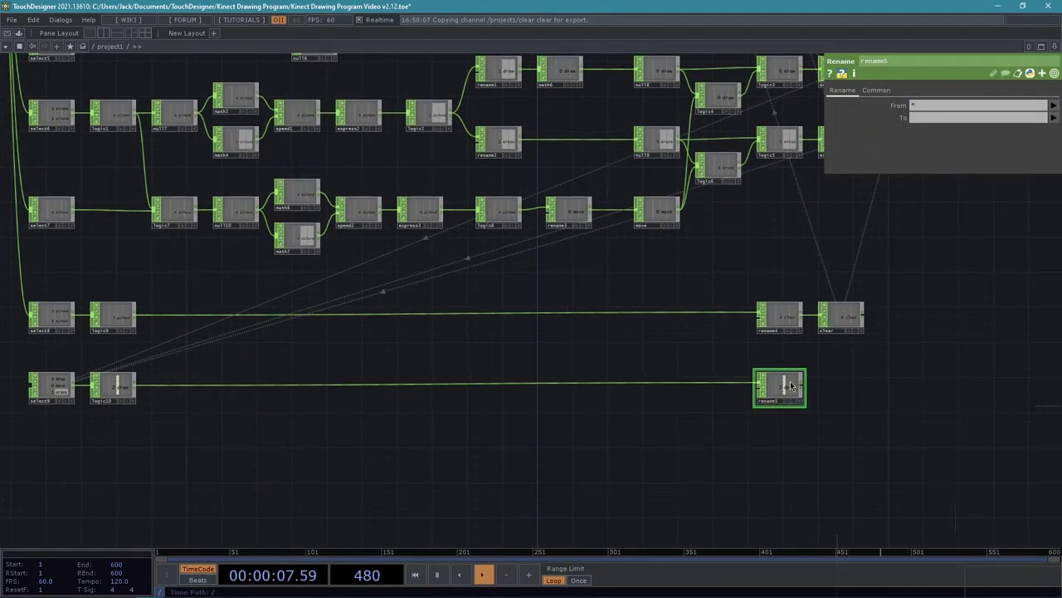
Rename the channel to "mode" in the new Rename CHOP
scroll(817, 415, "up", 3)
left_click_drag(742, 360, 580, 351)
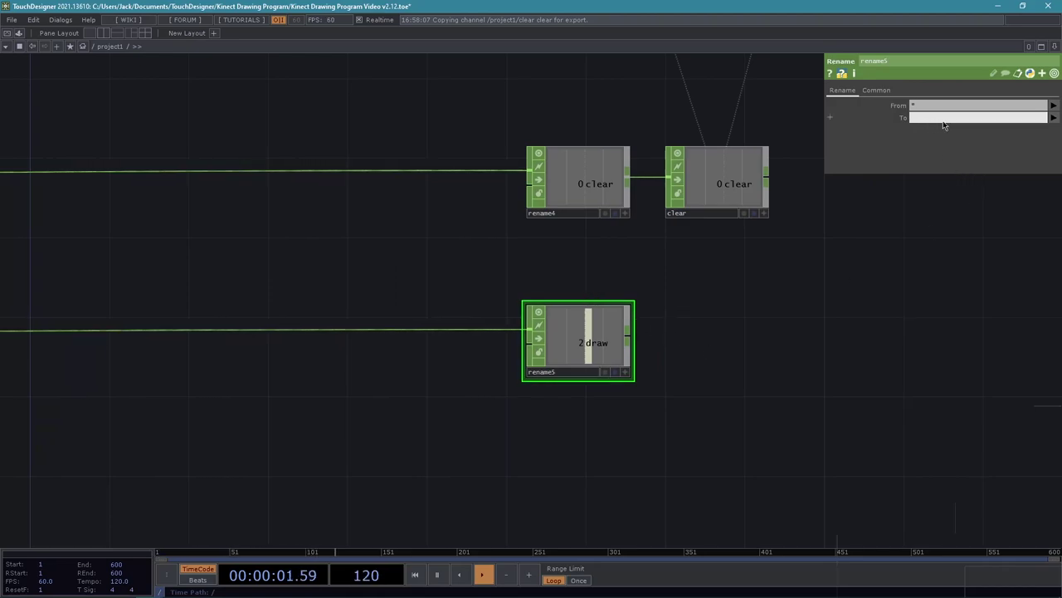
type("mode")
key("Return")
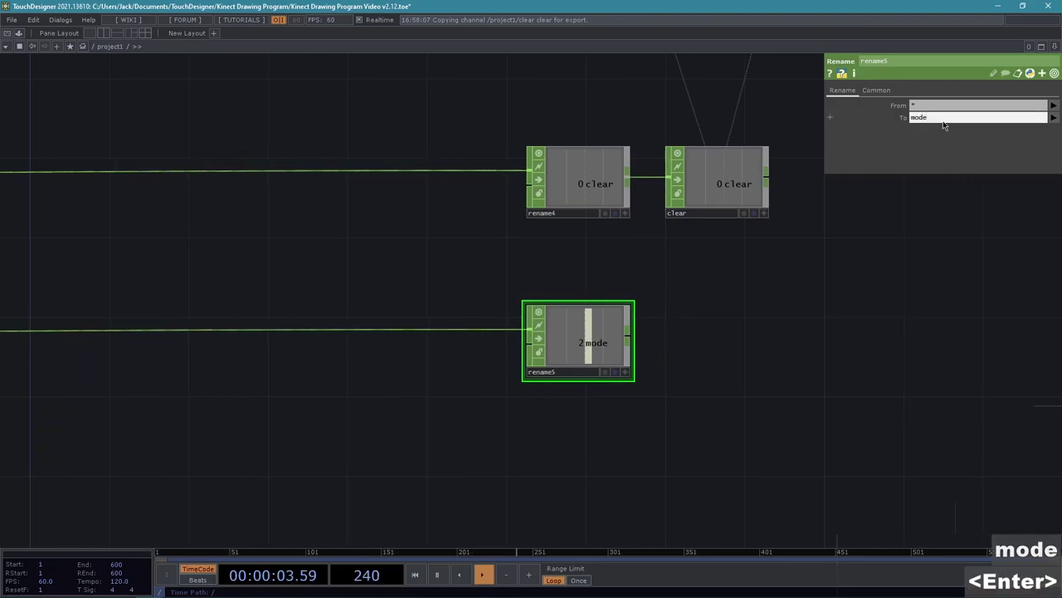
Add a Null CHOP after rename5, below the clear Null, and name it "mode"
left_click_drag(804, 410, 704, 382)
key("alt")
key("alt+n")
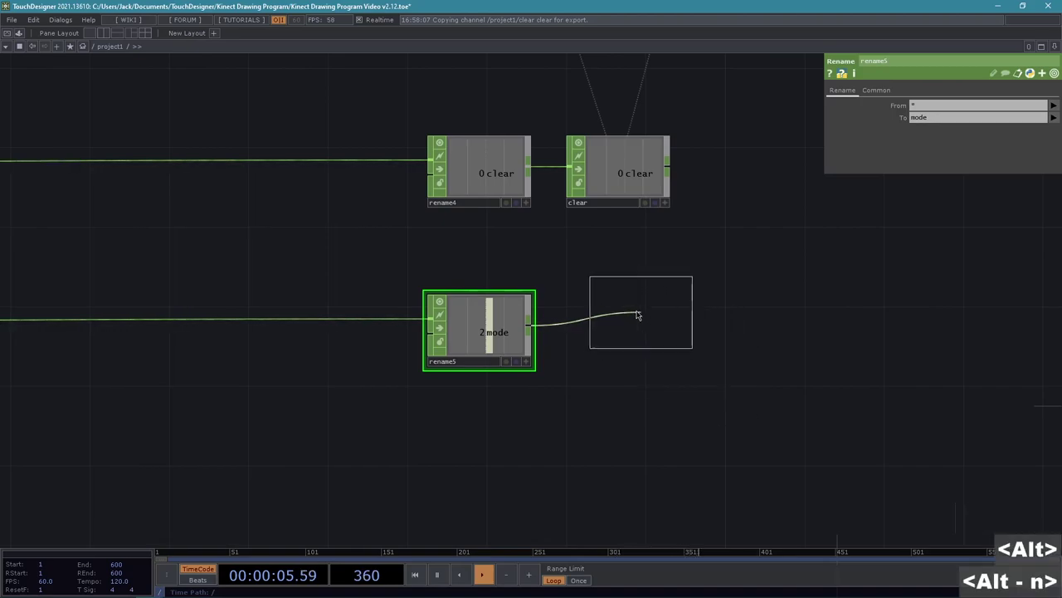
left_click(607, 314)
left_click_drag(606, 314, 617, 352)
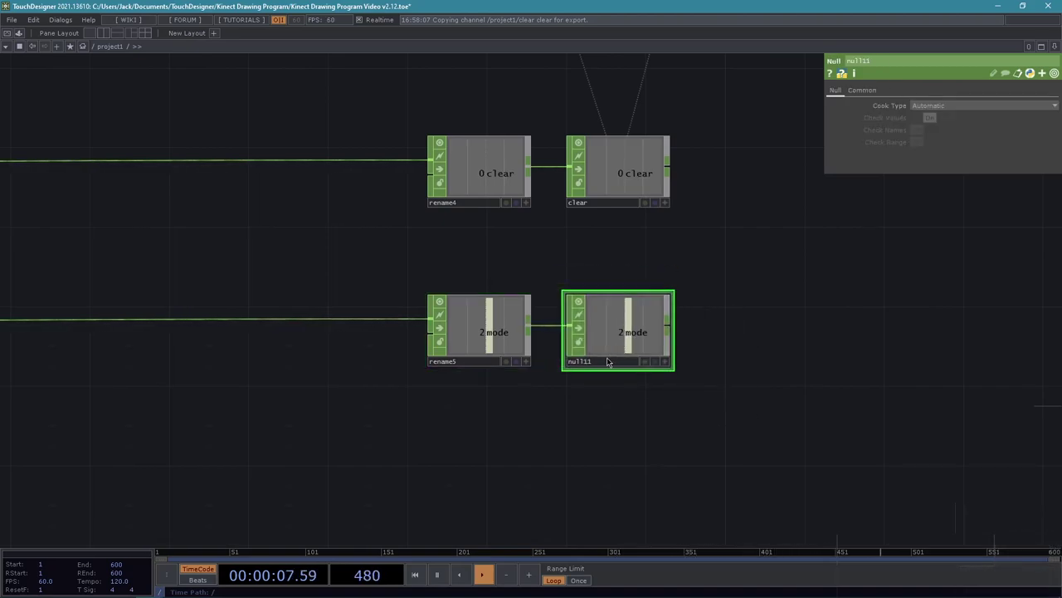
type("mode")
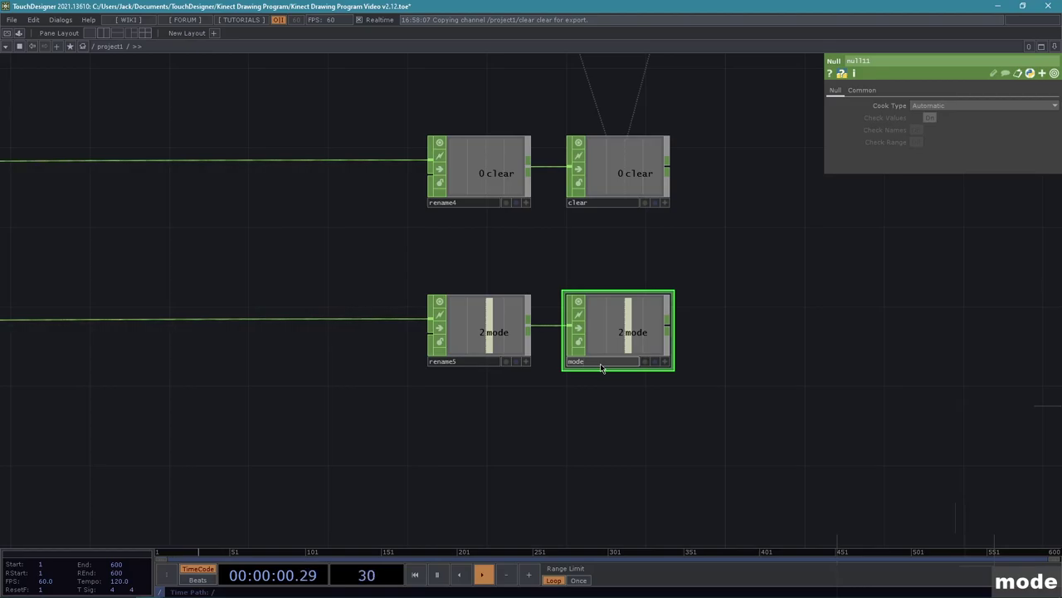
key("Return")
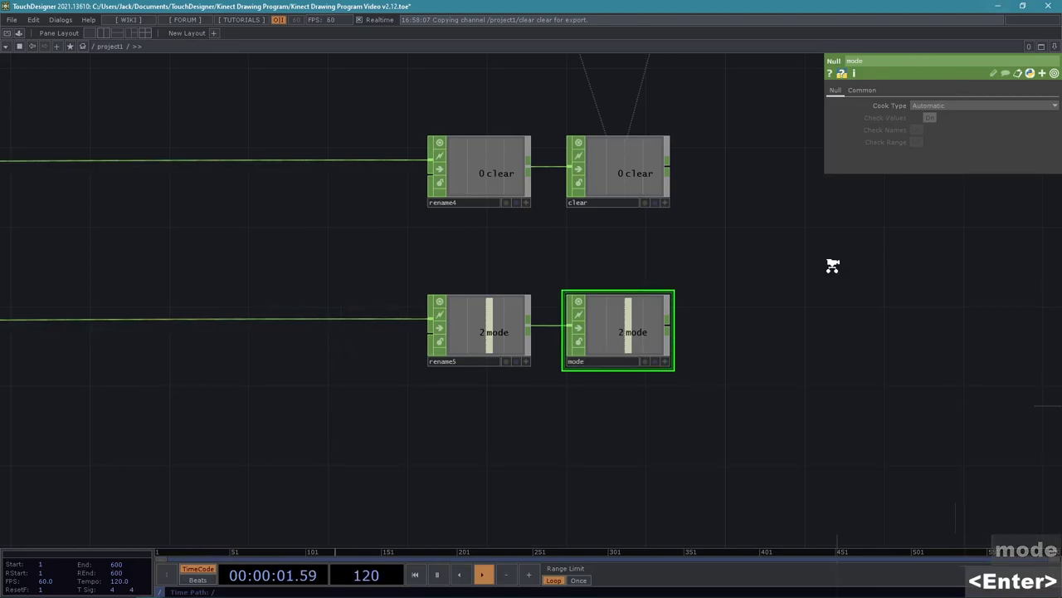
Select the mode_text Text TOP so its parameters are shown
scroll(911, 243, "down", 5)
left_click_drag(911, 243, 546, 378)
middle_click_drag(609, 293, 551, 247)
left_click_drag(622, 166, 605, 307)
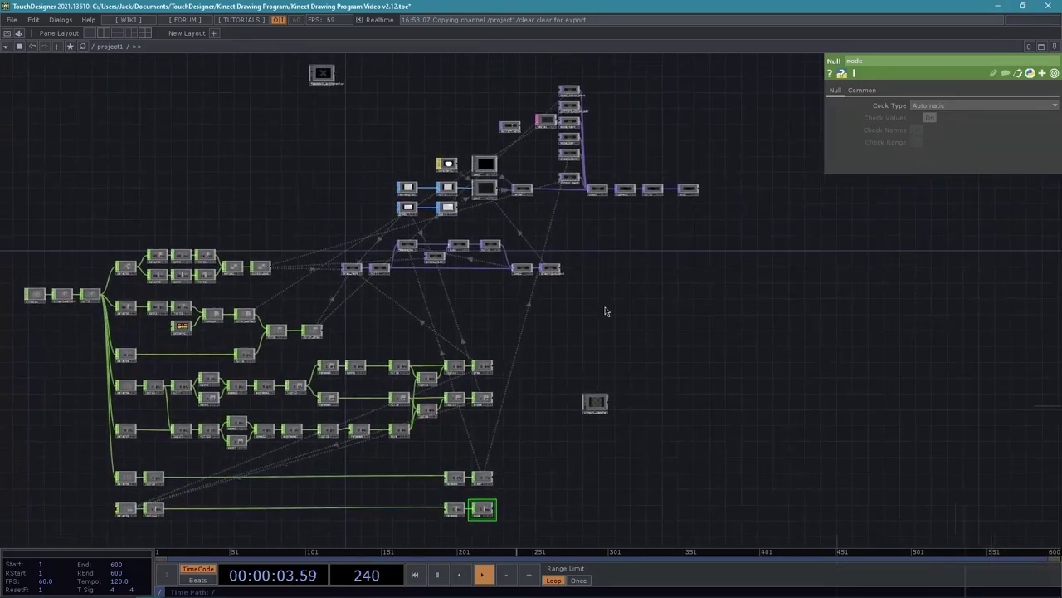
middle_click_drag(605, 306, 574, 339)
left_click_drag(607, 354, 598, 296)
scroll(531, 358, "up", 5)
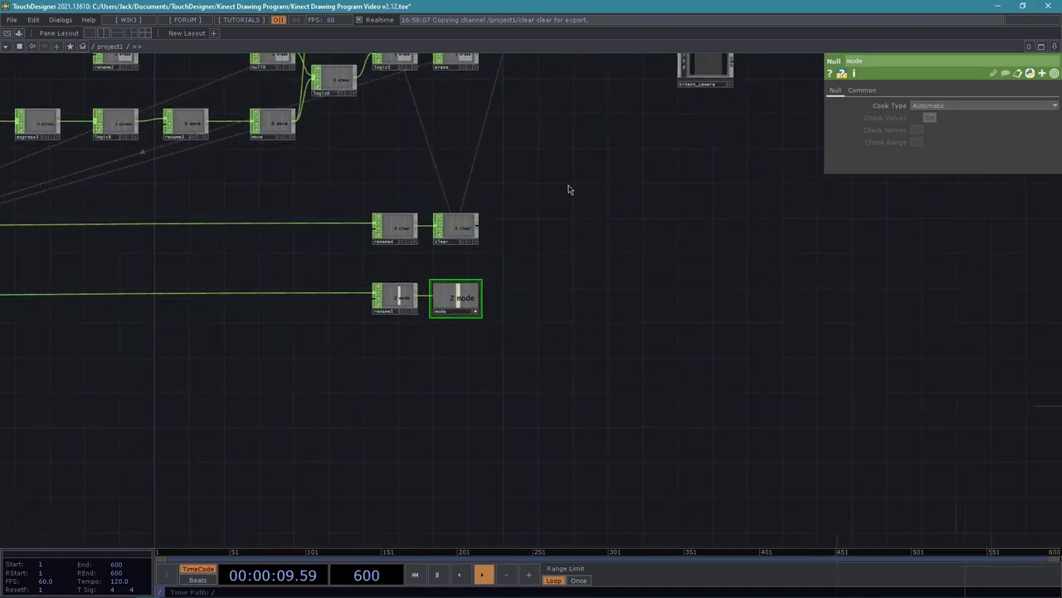
left_click_drag(605, 63, 638, 254)
left_click_drag(692, 83, 639, 340)
left_click_drag(744, 209, 691, 518)
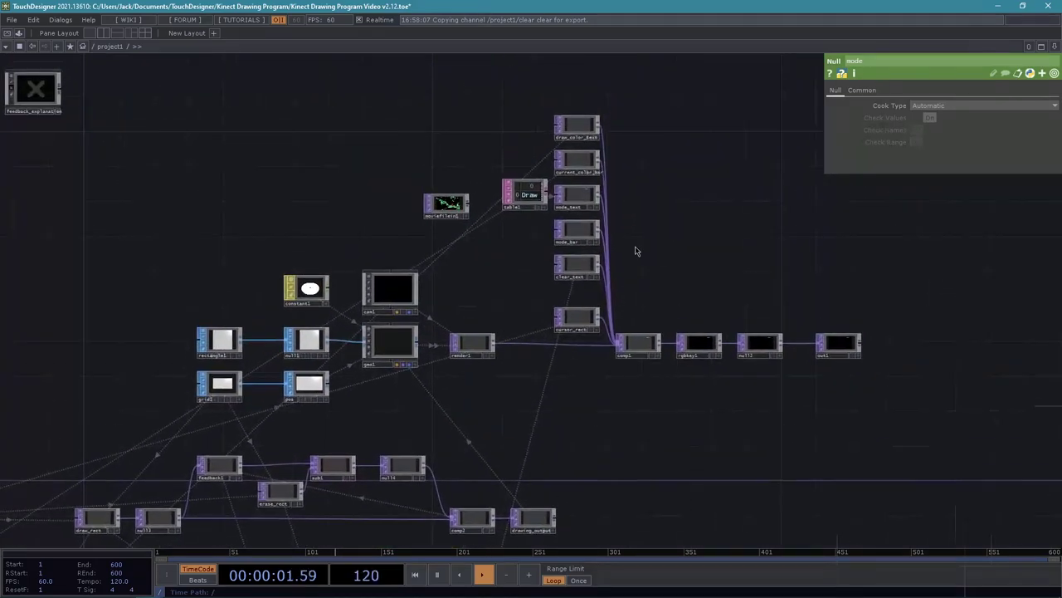
left_click(576, 196)
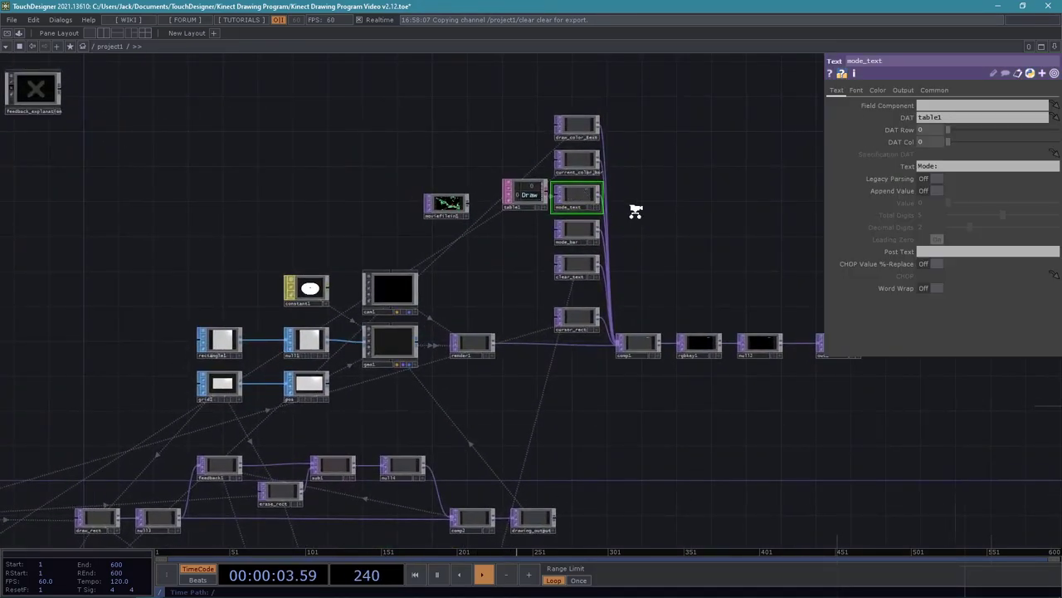
scroll(671, 190, "up", 5)
left_click_drag(776, 228, 756, 86)
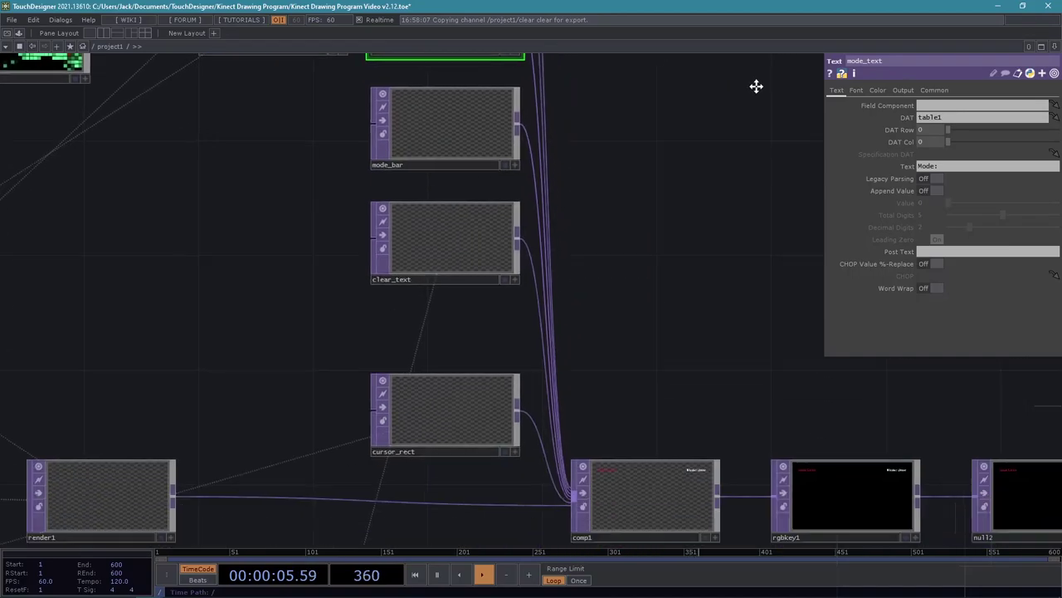
left_click_drag(653, 399, 648, 225)
scroll(647, 225, "down", 5)
left_click_drag(653, 415, 693, 74)
left_click_drag(590, 433, 632, 180)
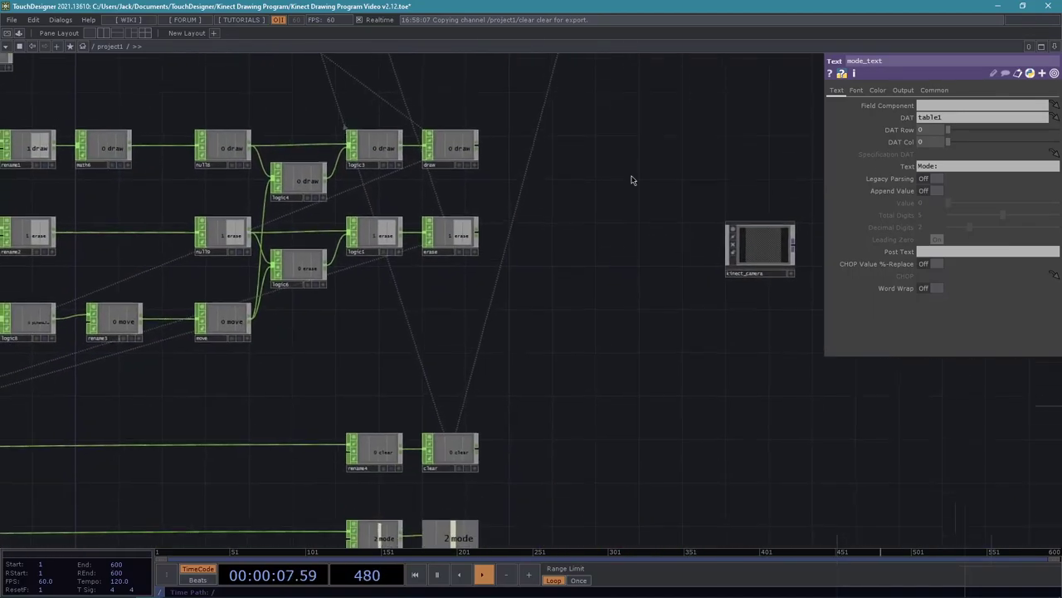
left_click_drag(538, 522, 556, 401)
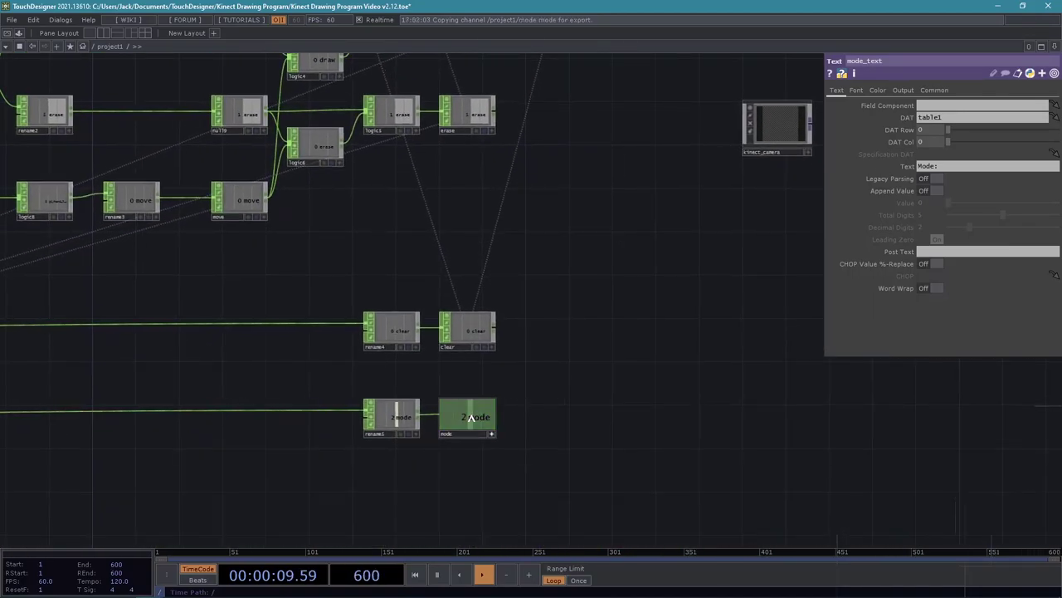
left_click_drag(971, 72, 938, 130)
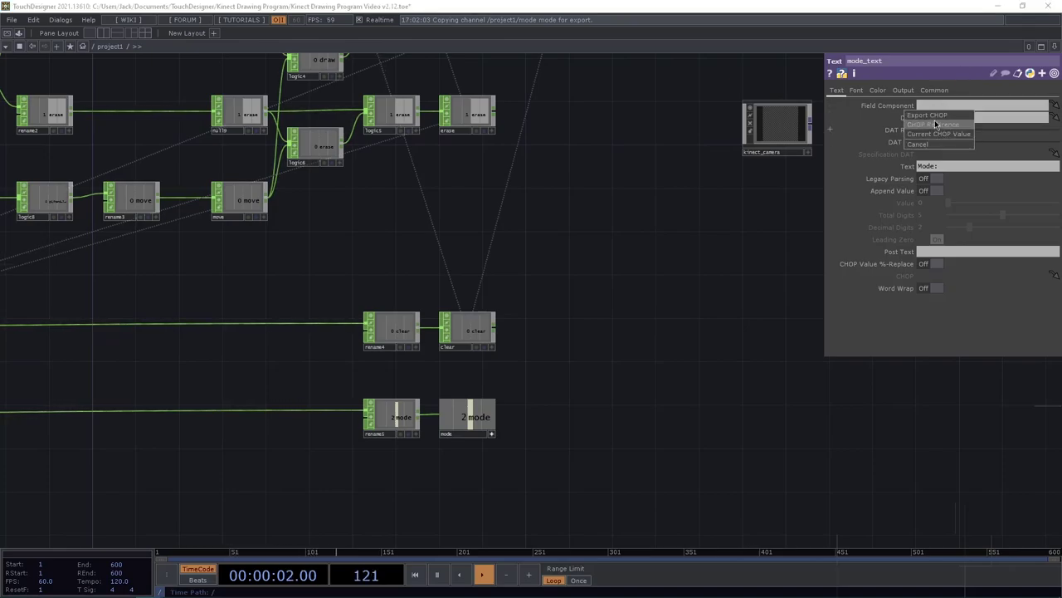
left_click(935, 125)
Display out1 in the network background to check the mode text, and hide the parameters
left_click_drag(618, 236, 600, 514)
left_click_drag(647, 150, 564, 535)
left_click_drag(644, 352, 613, 499)
middle_click_drag(667, 264, 790, 400)
left_click_drag(789, 399, 591, 442)
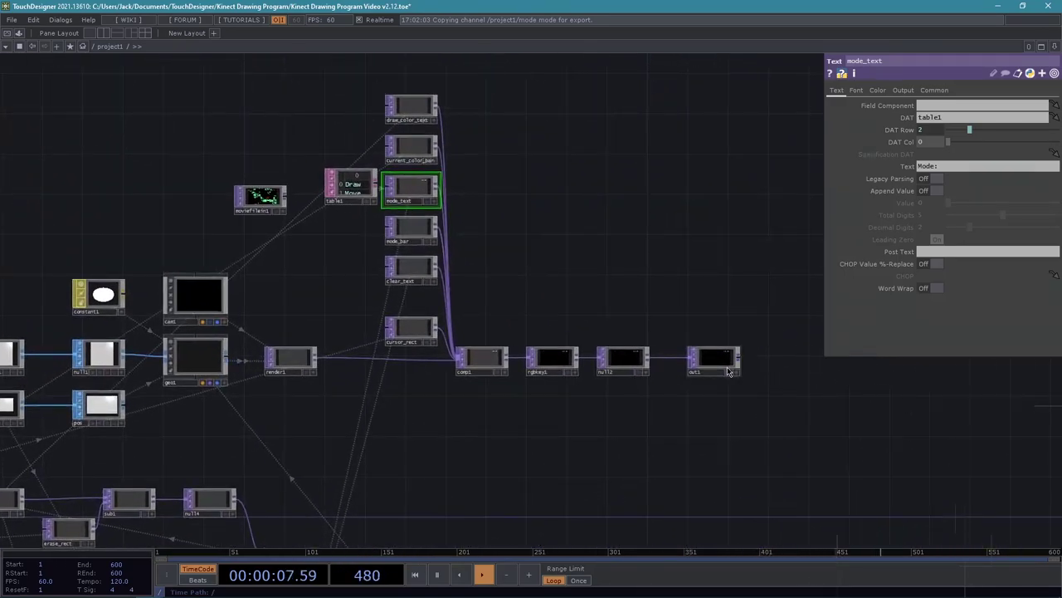
left_click(730, 373)
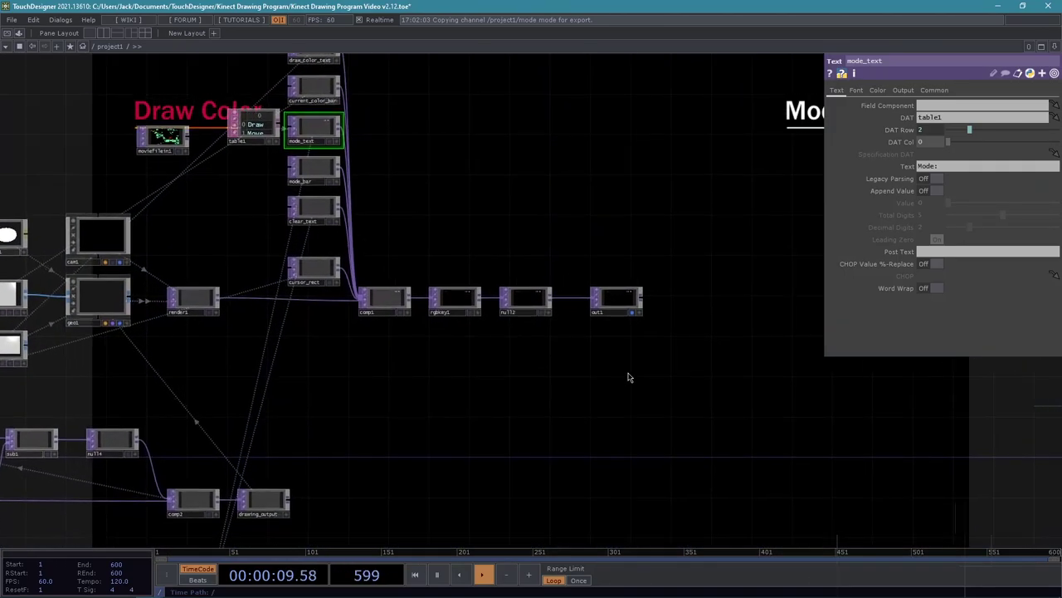
key("p")
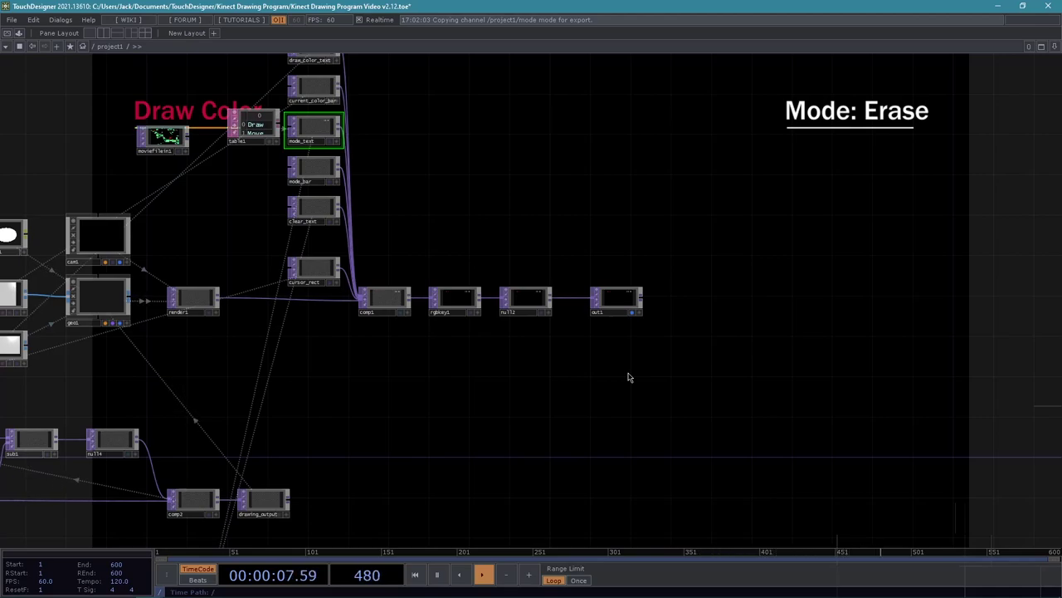
Look over the whole network and turn off out1's background display
left_click_drag(570, 432, 856, 193)
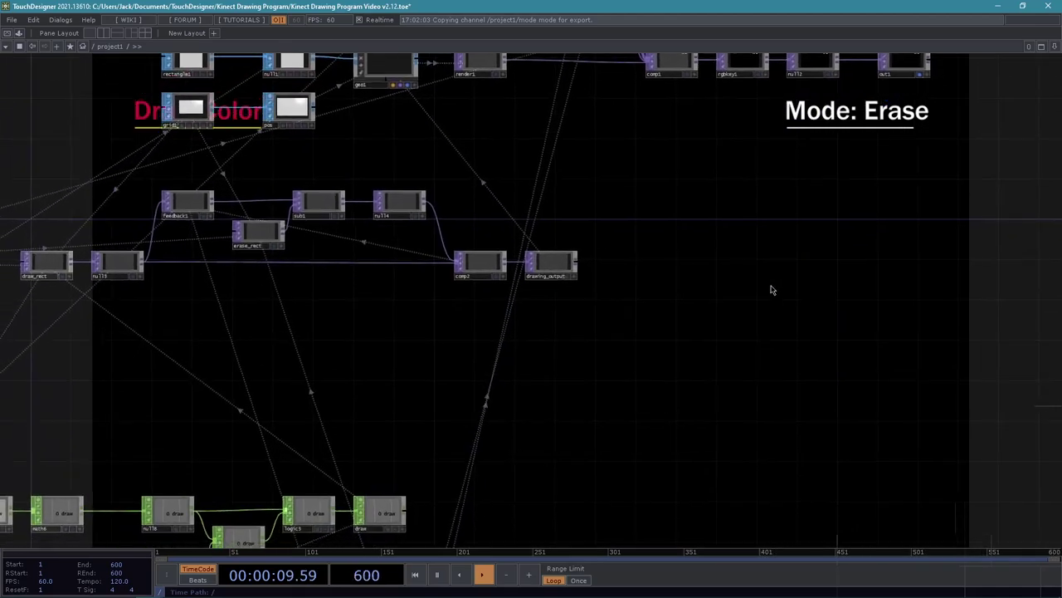
scroll(753, 309, "down", 3)
left_click_drag(832, 332, 964, 214)
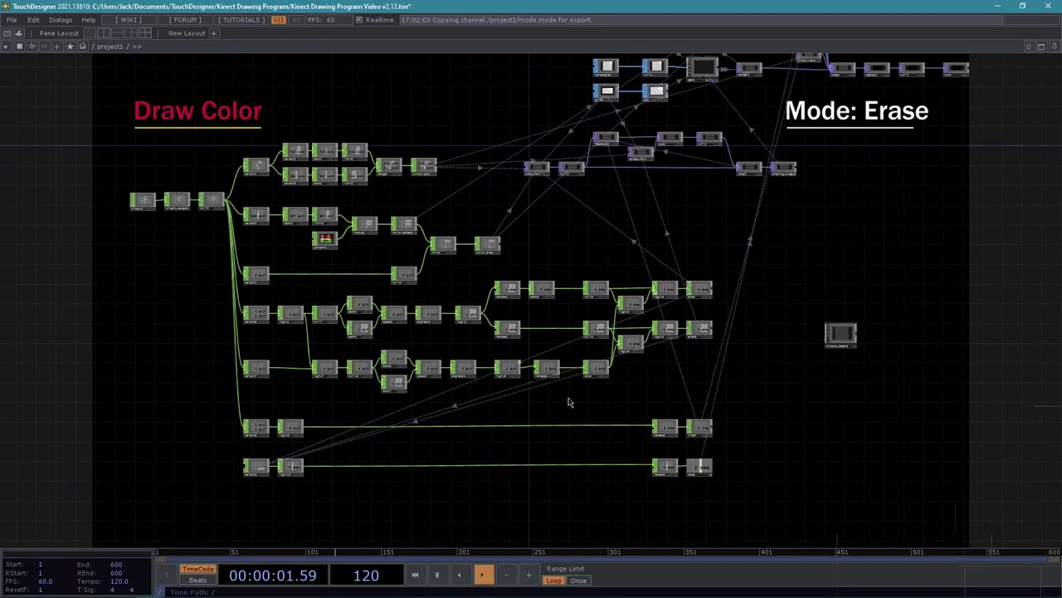
left_click_drag(791, 498, 237, 291)
left_click_drag(883, 199, 571, 352)
left_click_drag(817, 263, 652, 380)
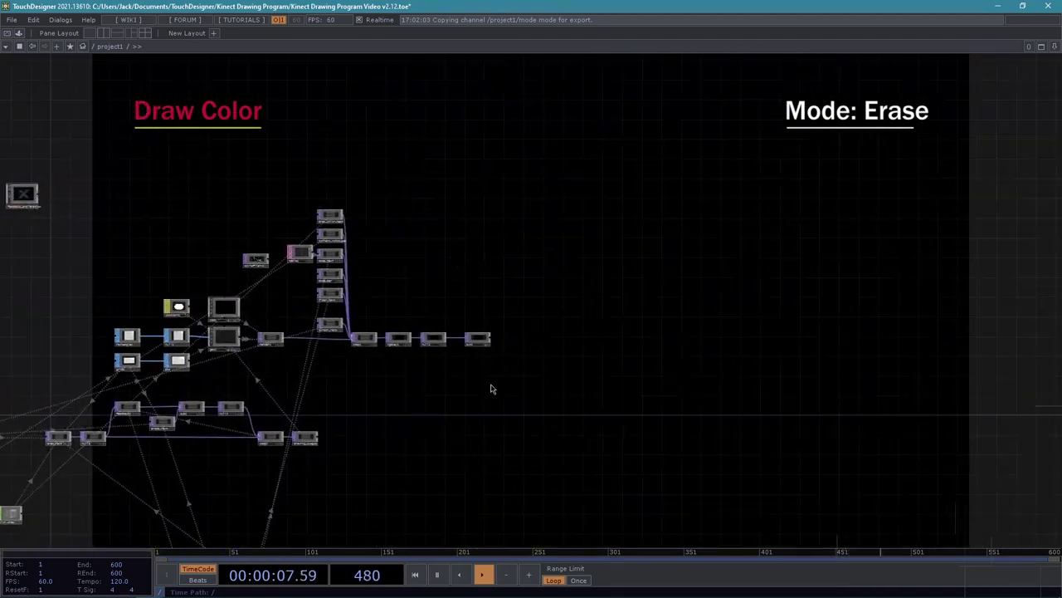
scroll(493, 388, "up", 6)
left_click_drag(462, 279, 706, 309)
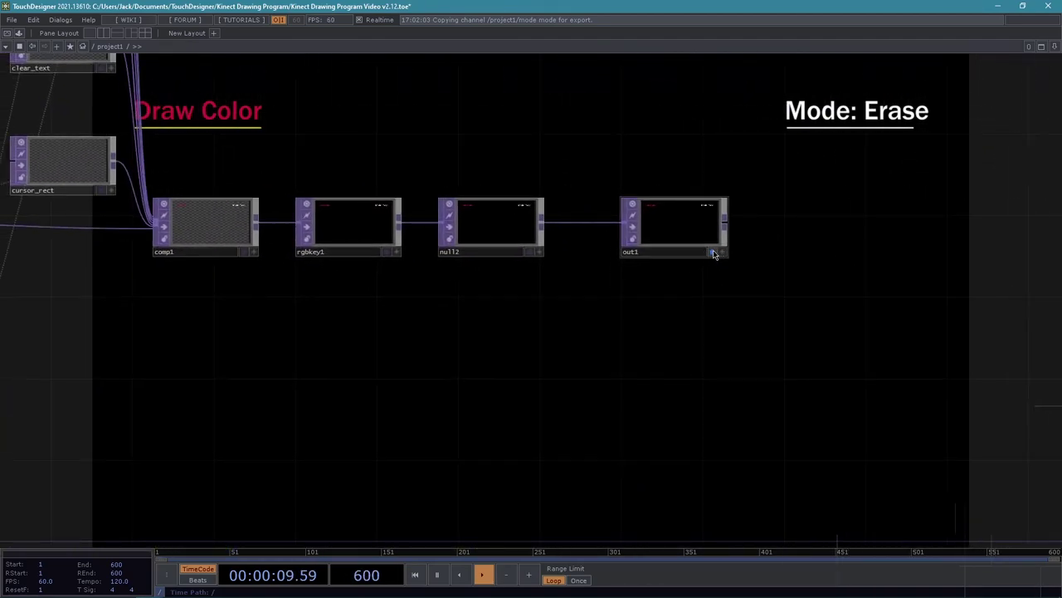
scroll(718, 251, "down", 10)
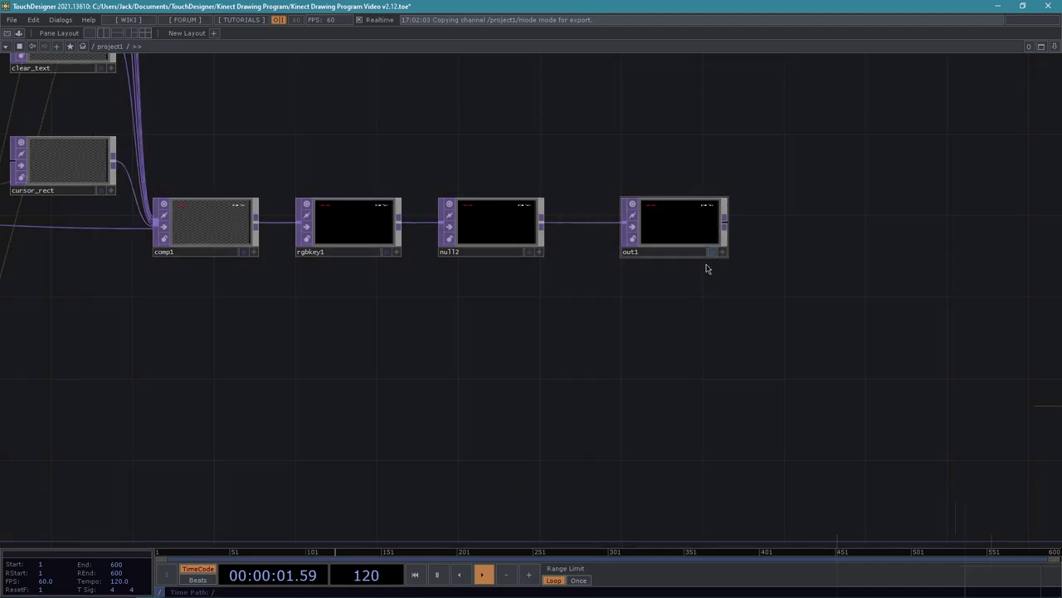
Move the draw, erase, move, clear and mode CHOP chains down together to open space beneath the color_draw chain
left_click_drag(751, 211, 751, 366)
left_click_drag(679, 344, 803, 178)
left_click_drag(681, 454, 734, 474)
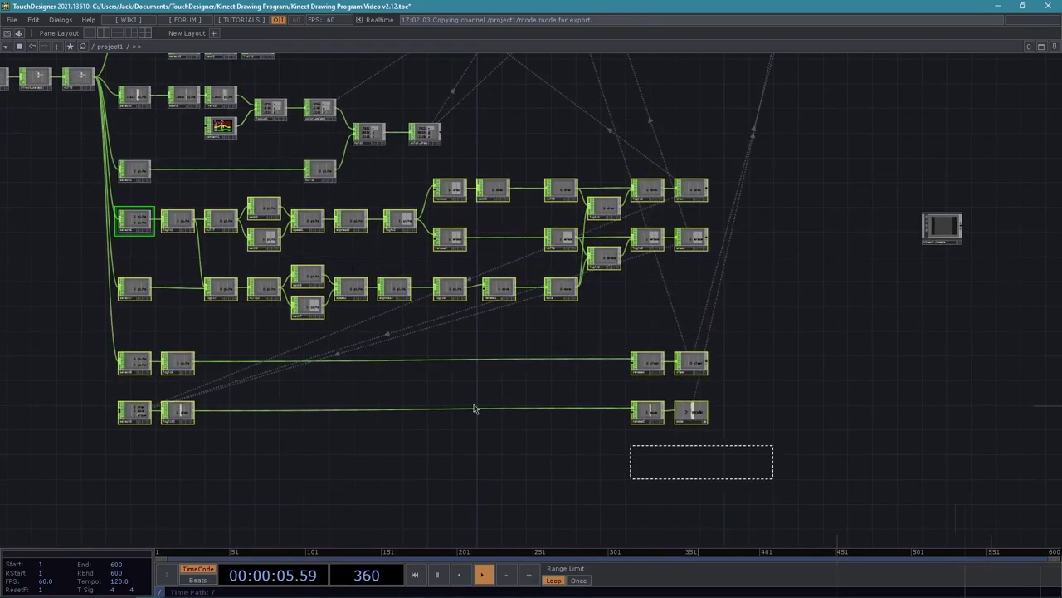
left_click_drag(474, 409, 71, 197)
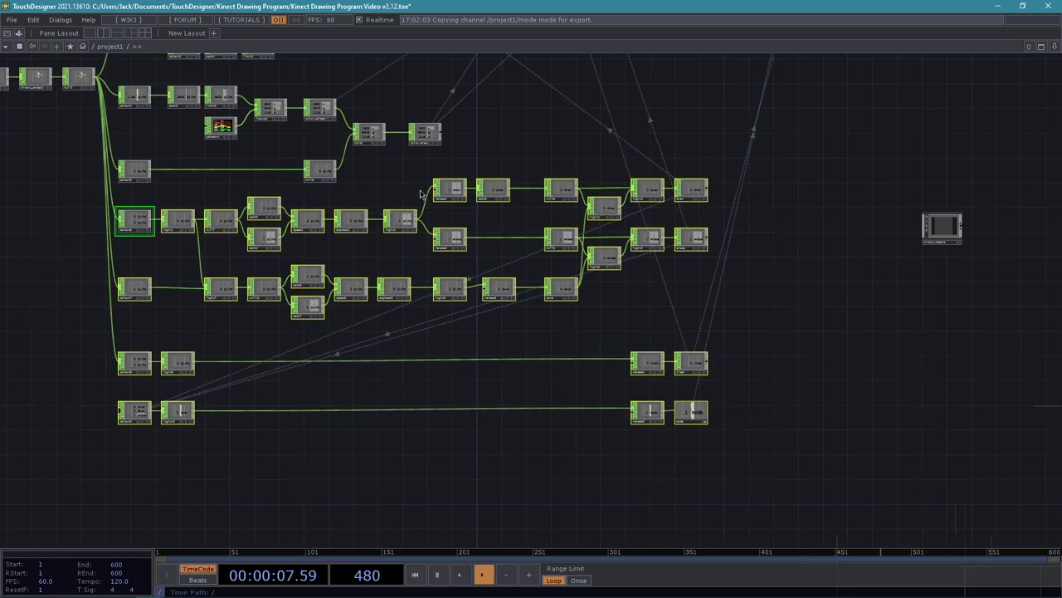
left_click_drag(421, 193, 440, 273)
middle_click_drag(365, 258, 422, 232)
left_click_drag(479, 242, 629, 252)
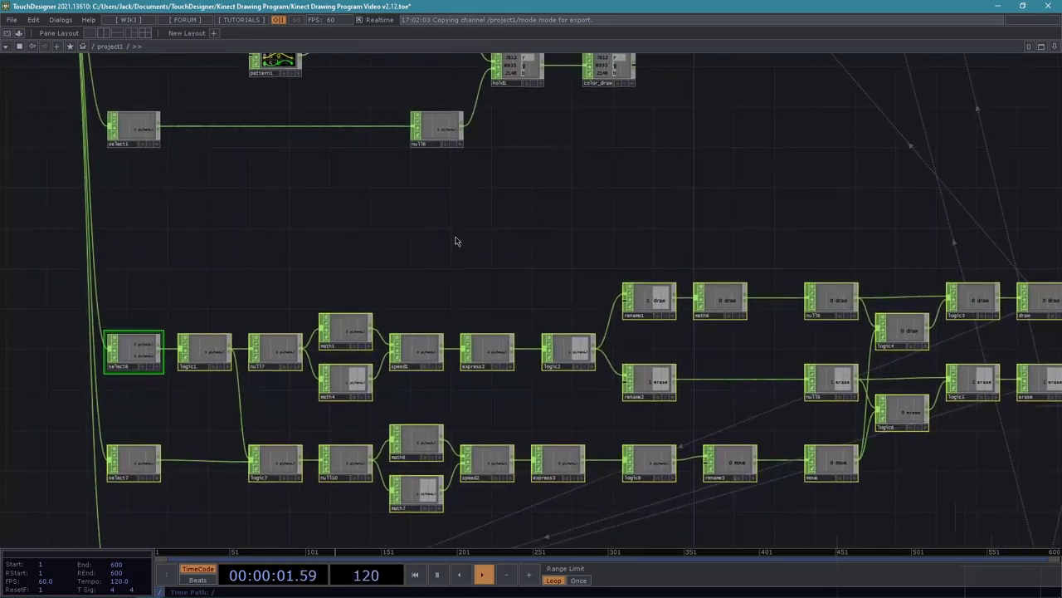
Add a Math CHOP in the open space above the erase and draw chain and show its parameters
left_click_drag(393, 290, 398, 284)
left_click_drag(486, 387, 484, 375)
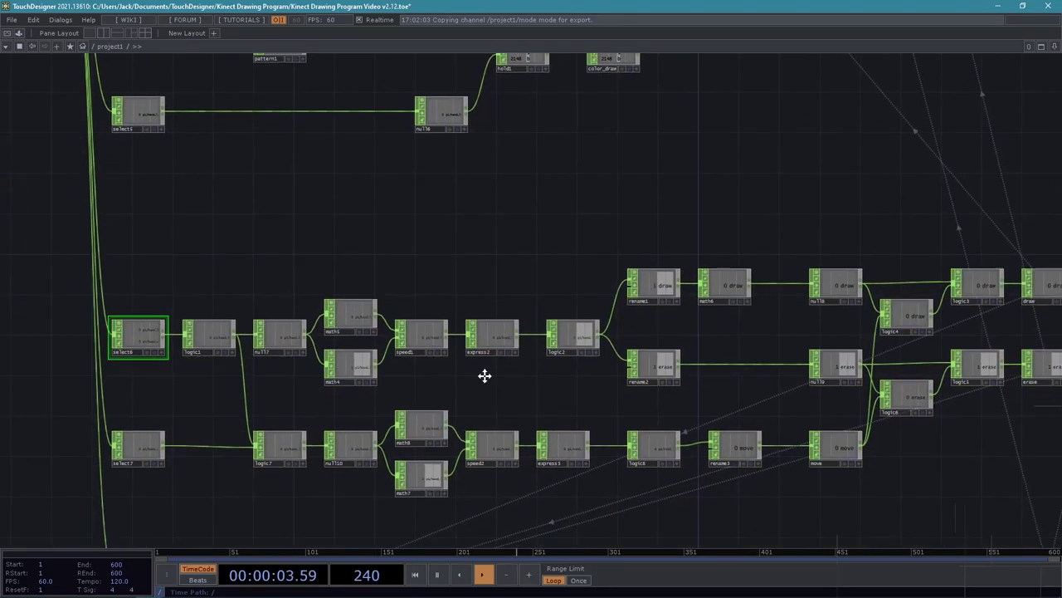
scroll(484, 375, "down", 2)
scroll(489, 417, "right", 2)
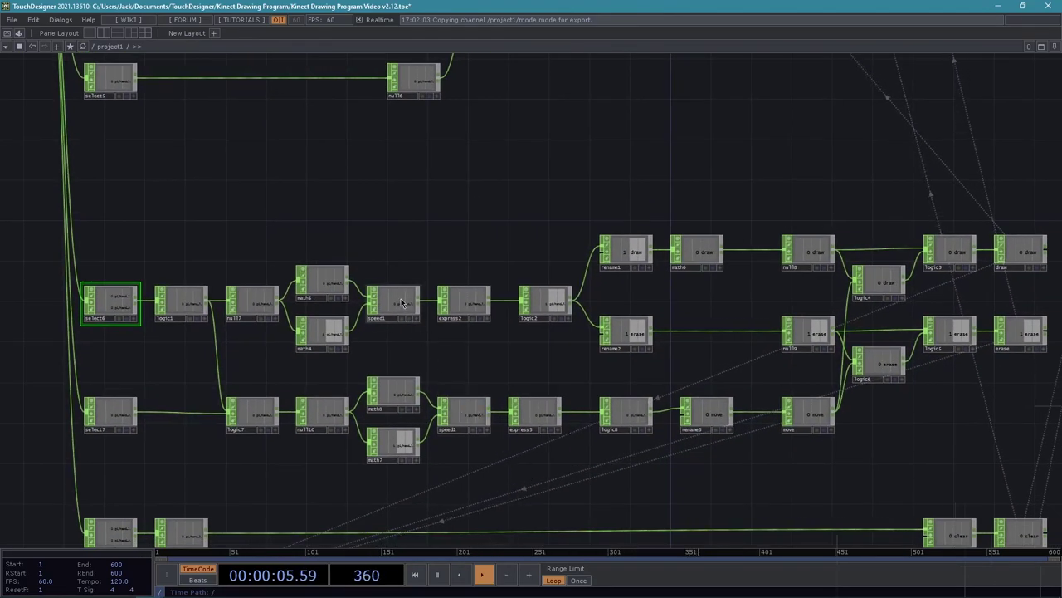
key("Tab")
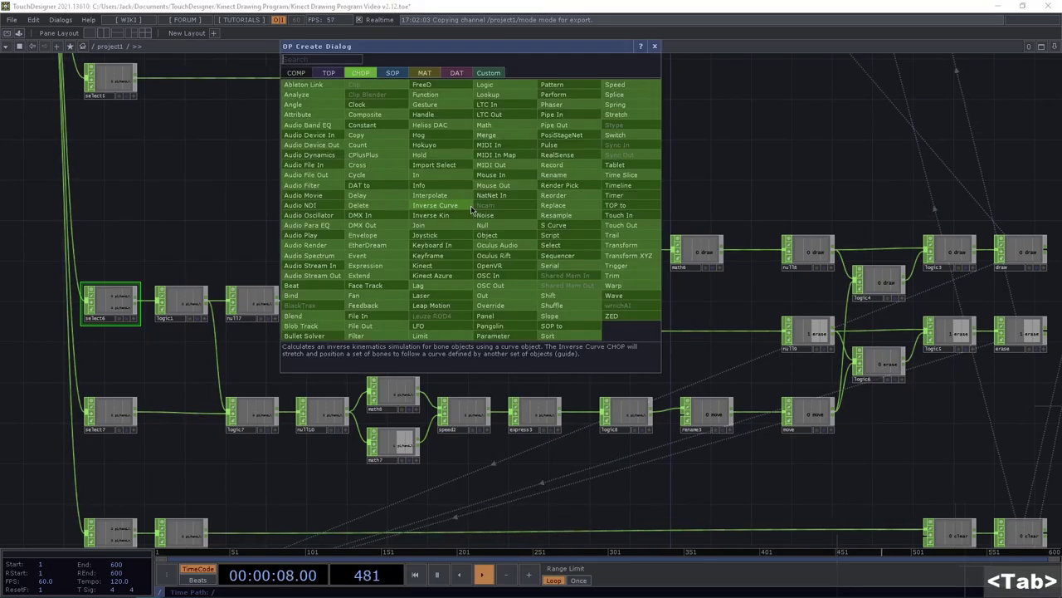
type("a")
key("BackSpace")
key("BackSpace")
type("math")
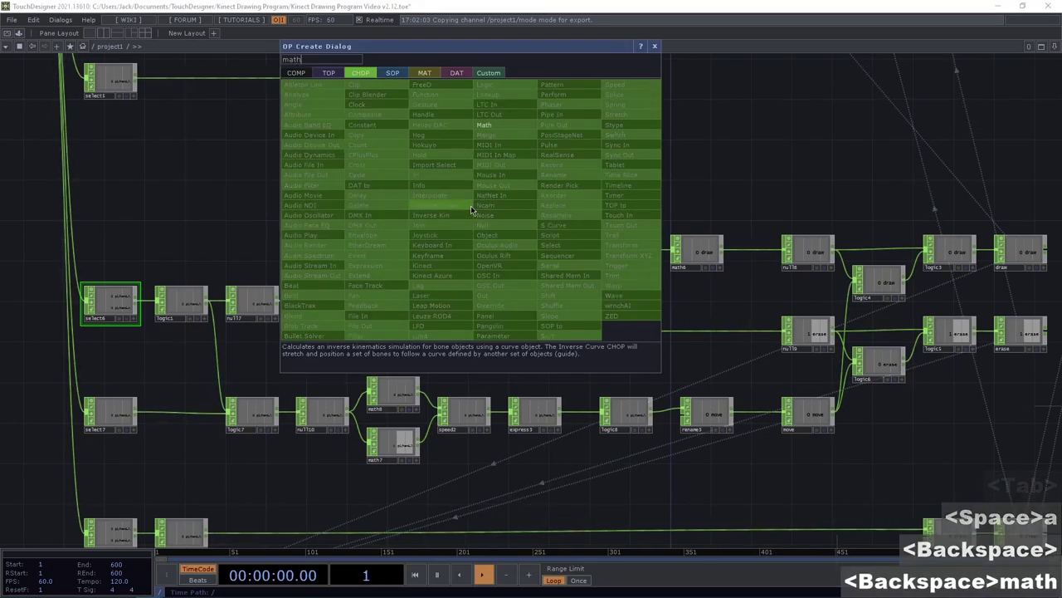
left_click(484, 125)
left_click_drag(500, 190, 521, 190)
key("p")
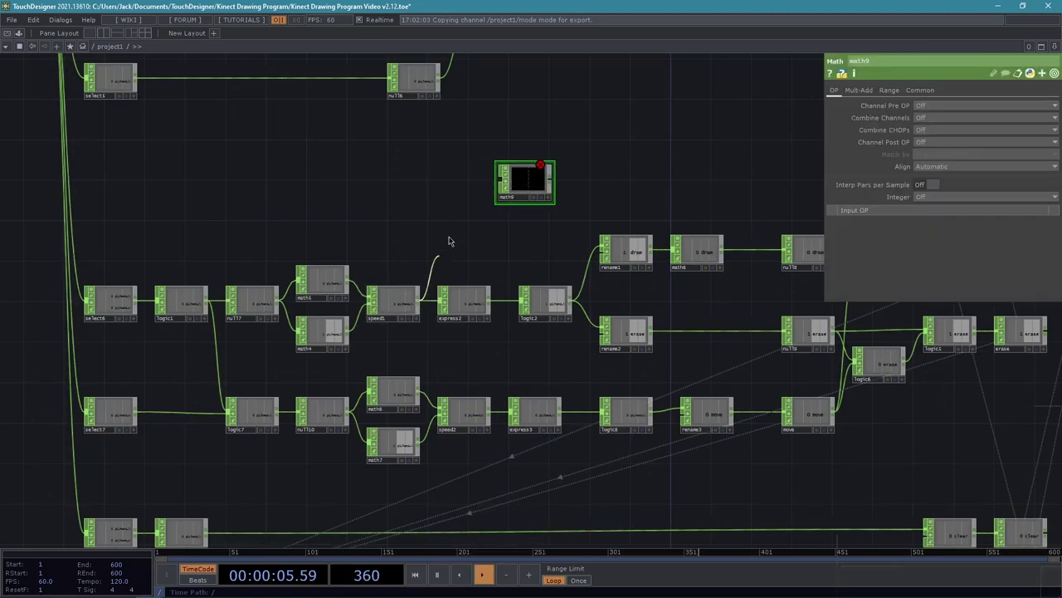
Connect both speed1 and speed2 into the new Math CHOP math9 and shift it slightly for clearer wiring
left_click(498, 178)
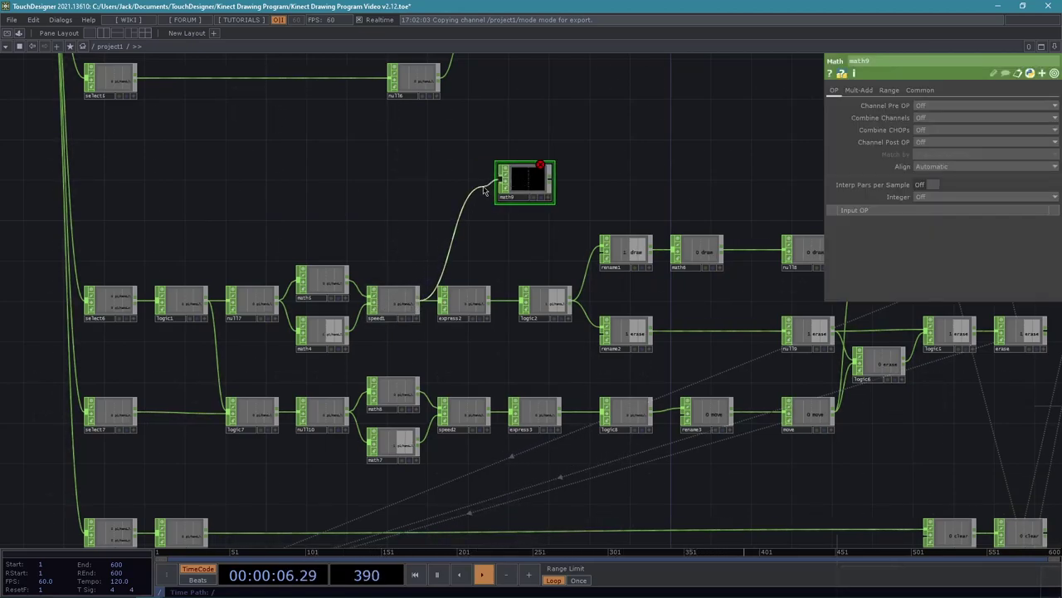
left_click(490, 415)
left_click(499, 182)
left_click_drag(517, 251, 431, 265)
left_click_drag(450, 196, 461, 197)
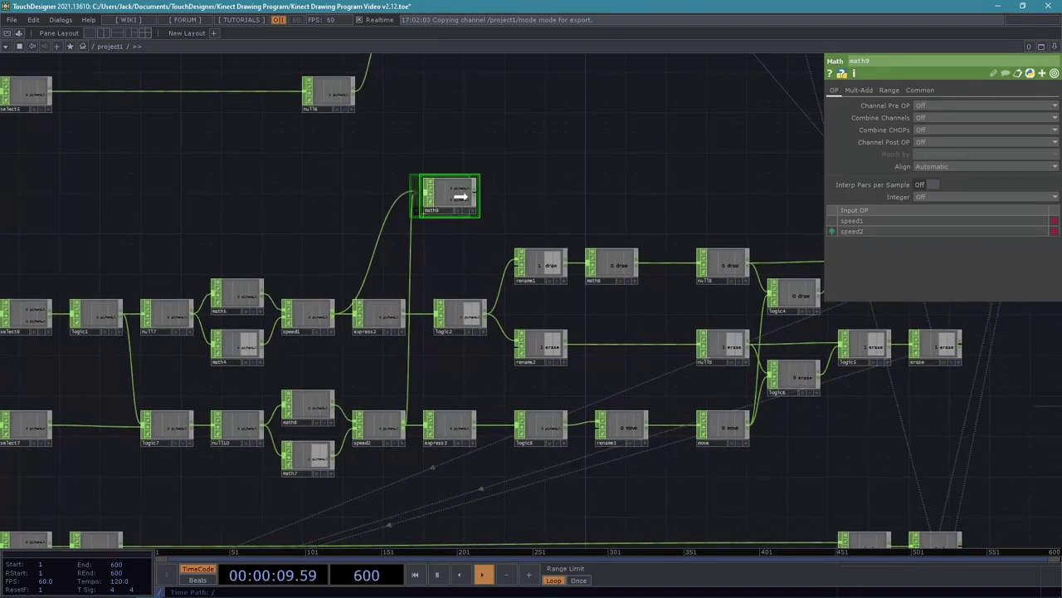
scroll(472, 252, "up", 4)
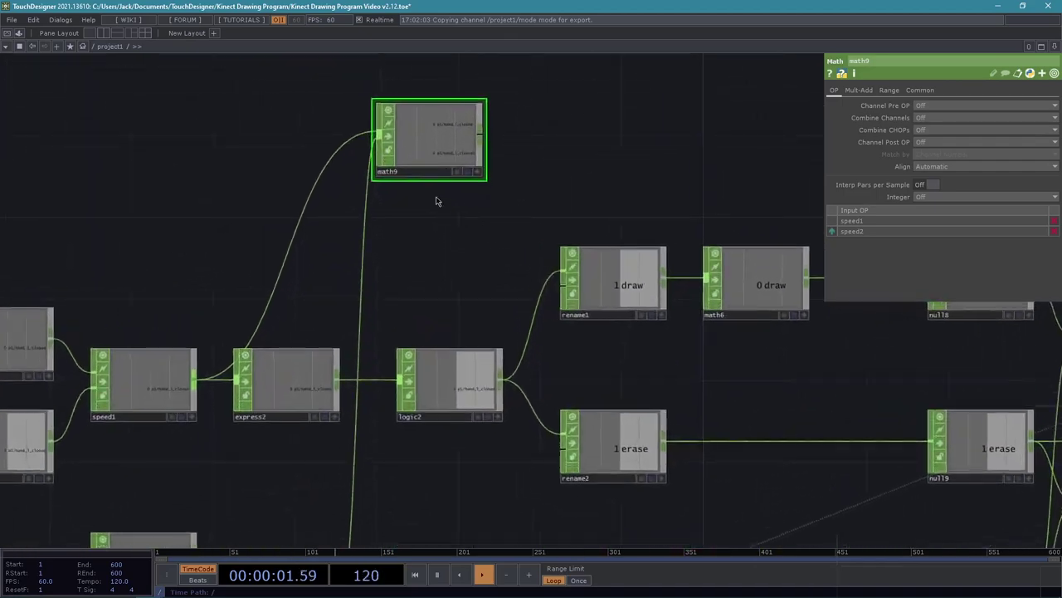
left_click_drag(440, 162, 460, 162)
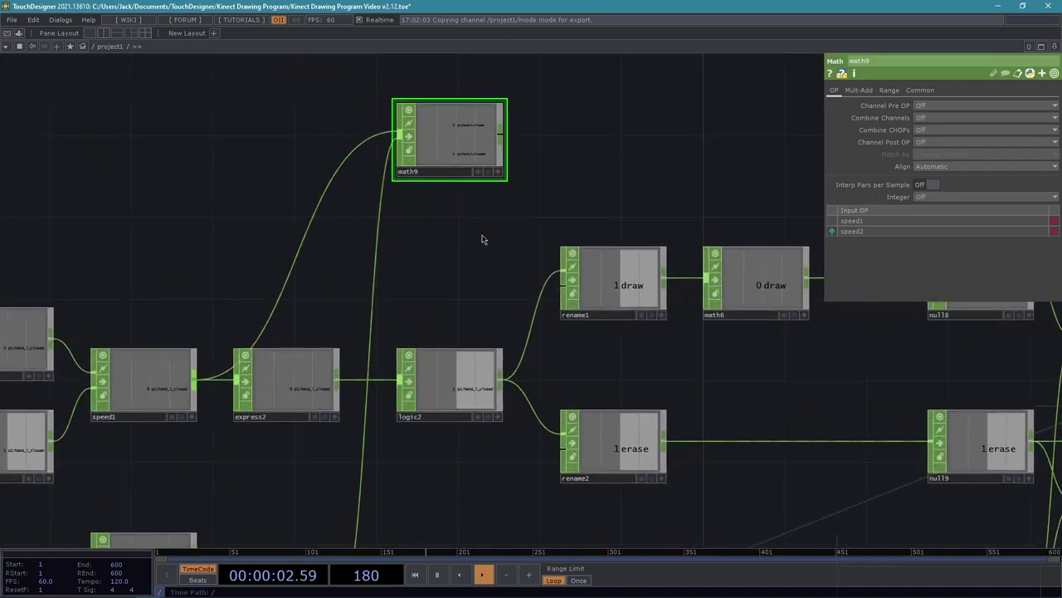
Set math9's Combine CHOPs to Maximum
left_click(920, 128)
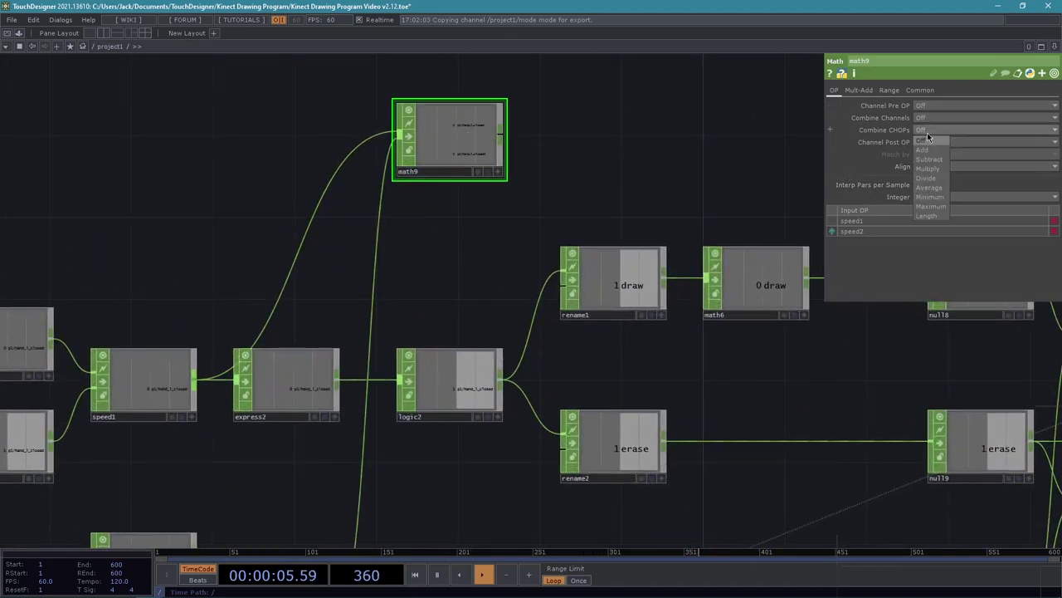
left_click(927, 207)
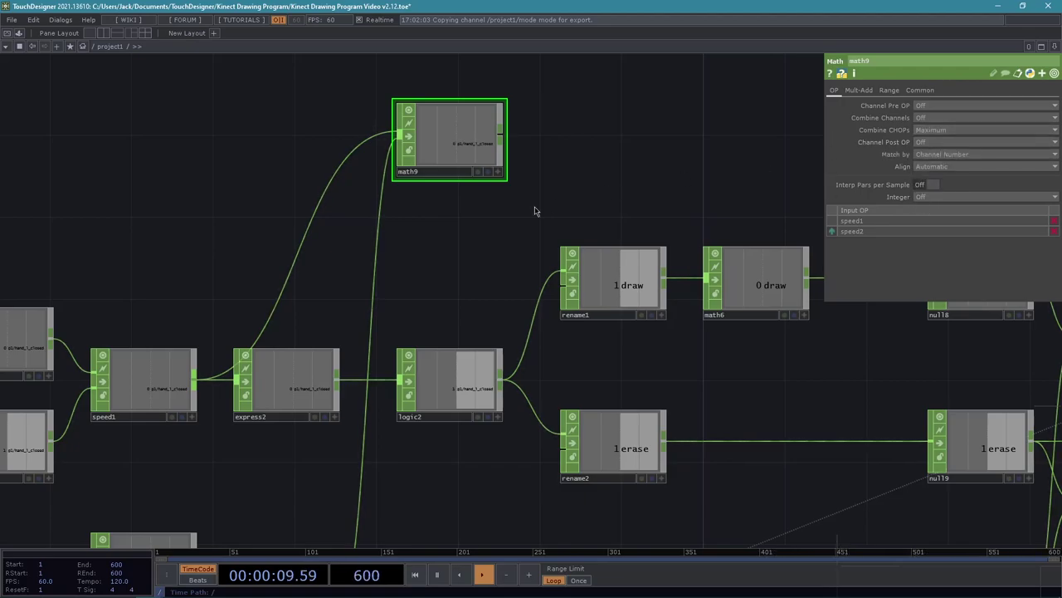
scroll(548, 206, "down", 2)
scroll(562, 199, "down", 1)
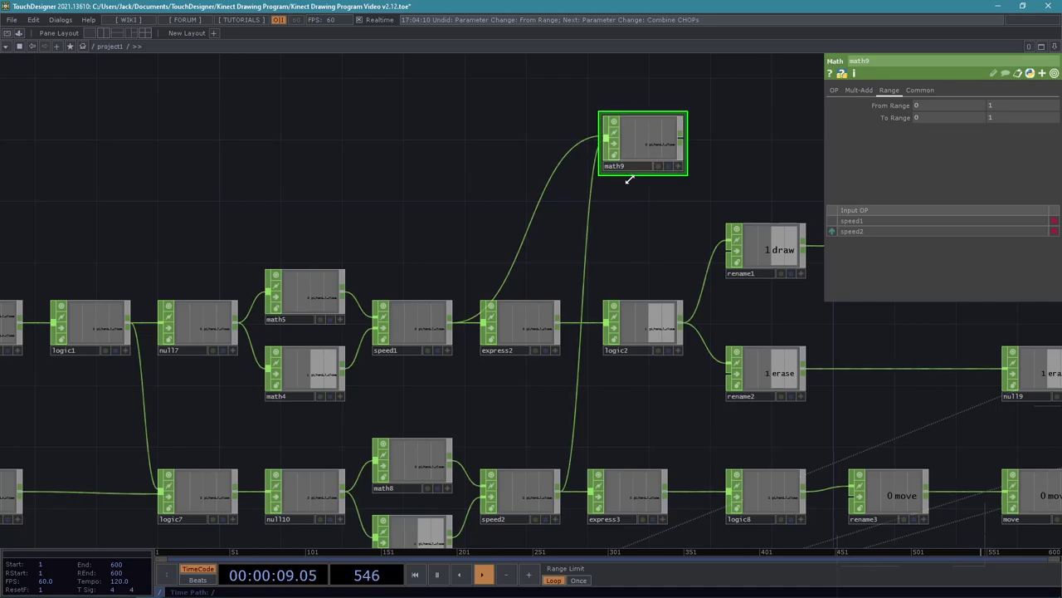
Set the upper value of math9's From Range to 0.5
left_click_drag(626, 220, 565, 253)
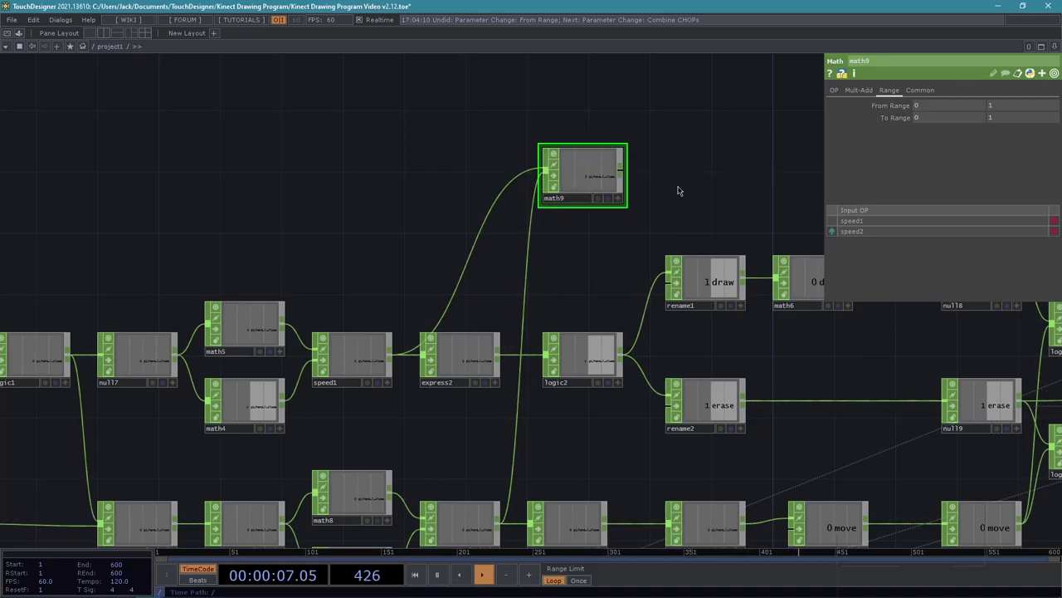
scroll(685, 187, "up", 2)
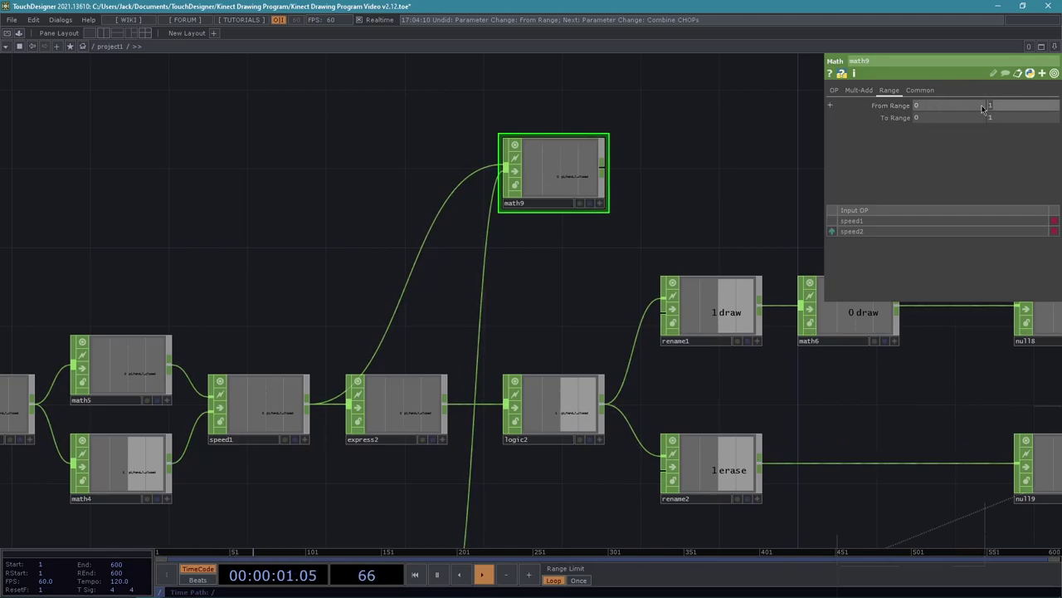
left_click_drag(363, 241, 461, 189)
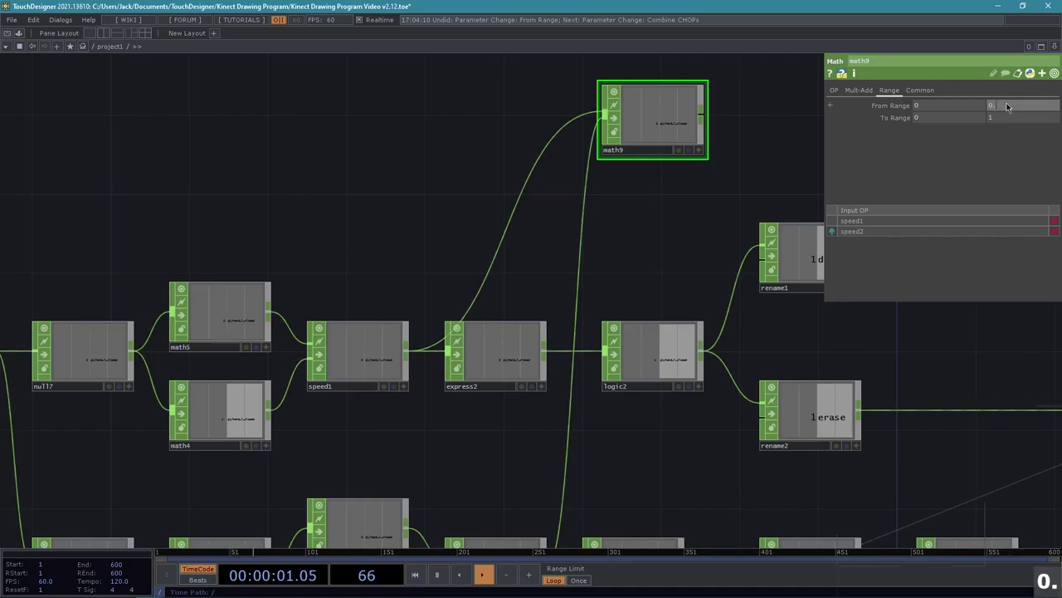
type("5")
key("Return")
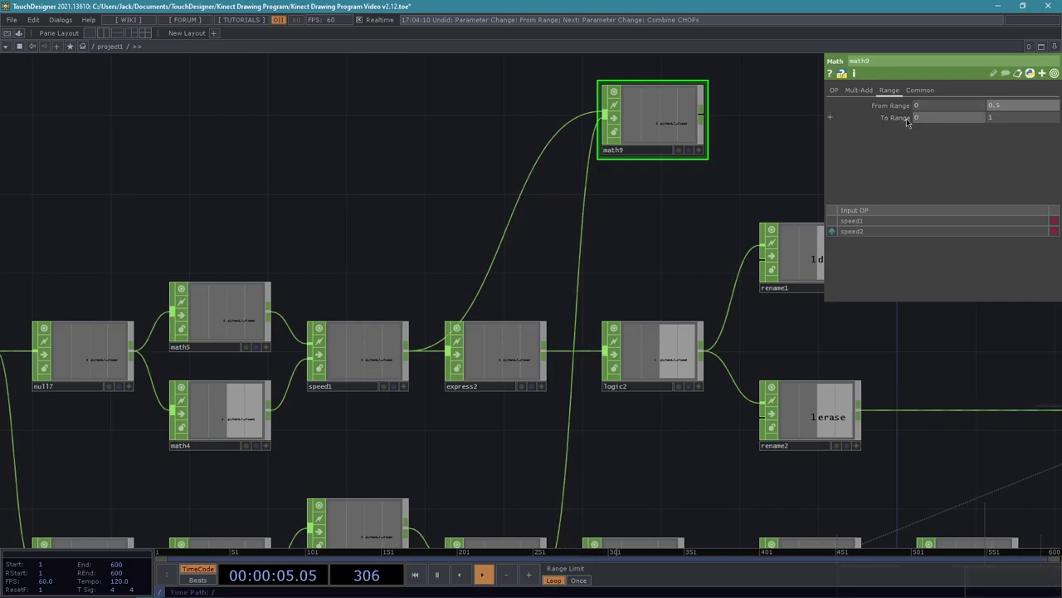
Display out1 in the network background, hide the parameters, and bring the mode text and mode_bar nodes into view
left_click_drag(791, 166, 720, 190)
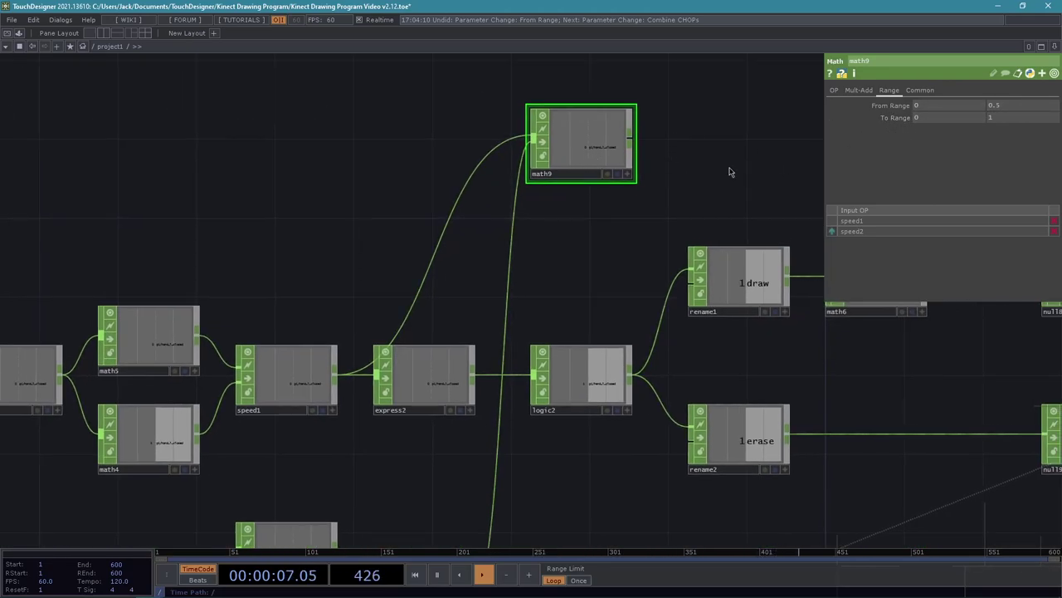
scroll(730, 172, "down", 3)
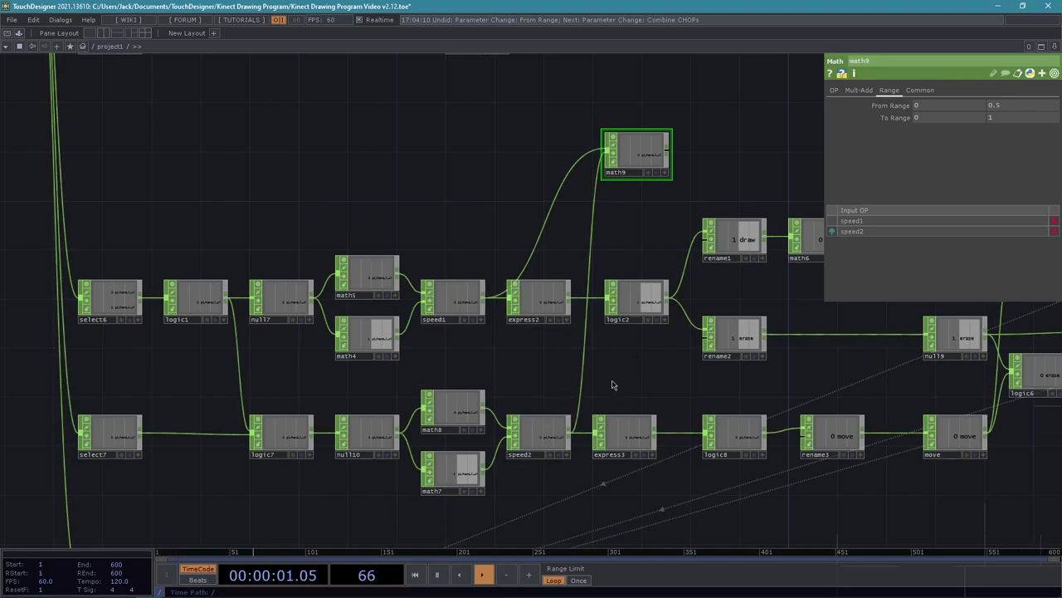
left_click_drag(612, 384, 534, 433)
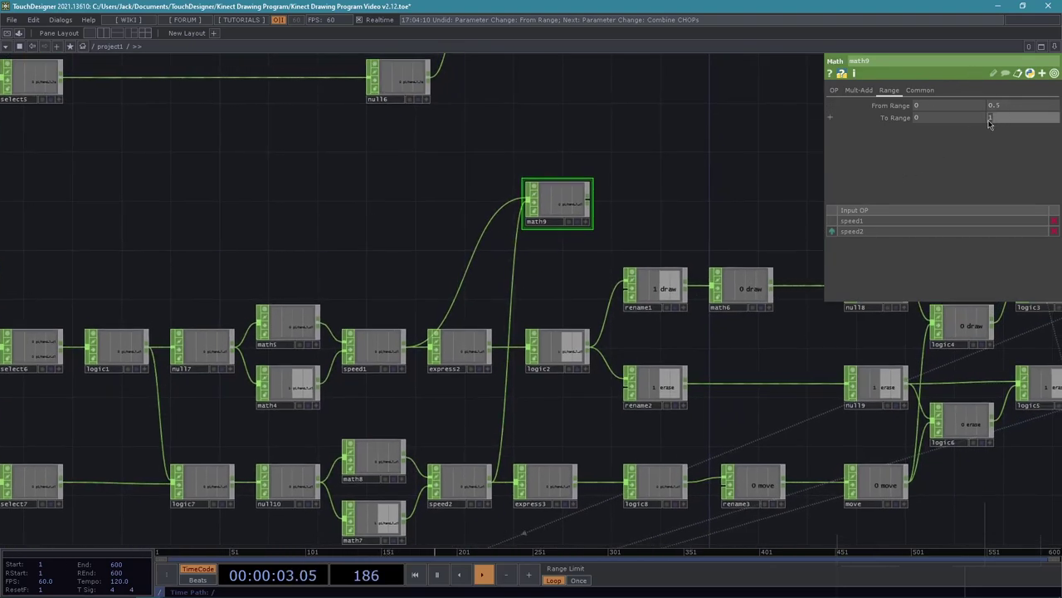
scroll(689, 176, "down", 3)
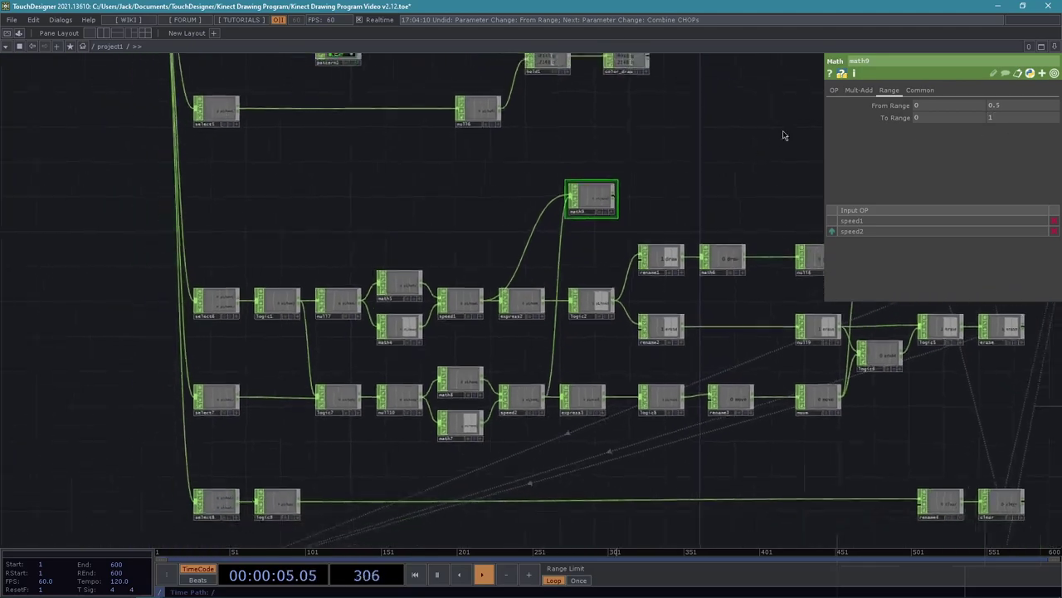
left_click_drag(719, 186, 562, 306)
left_click_drag(585, 235, 454, 344)
left_click_drag(748, 282, 509, 460)
left_click_drag(757, 188, 666, 415)
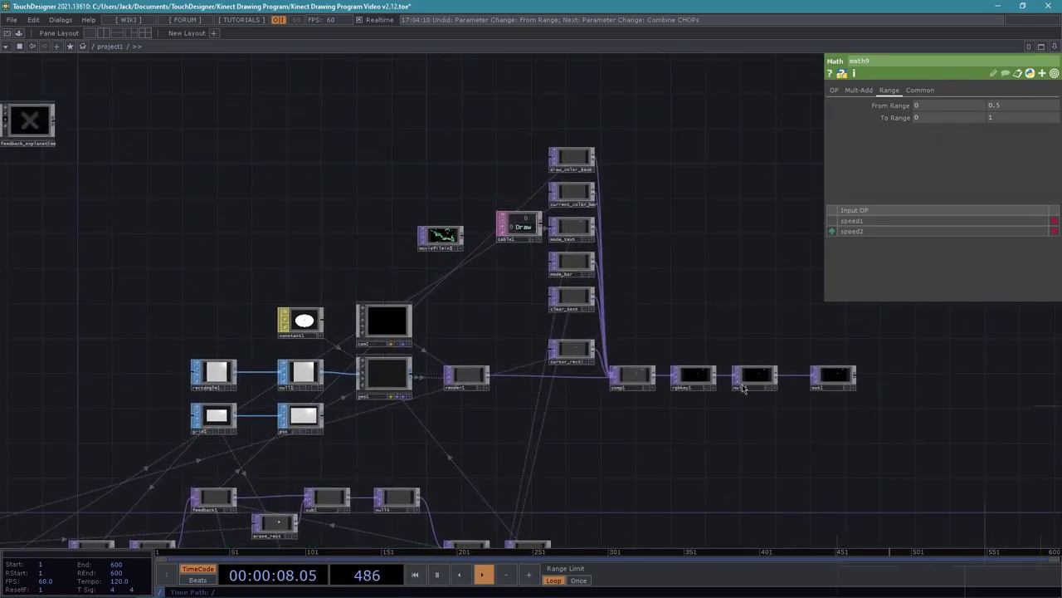
left_click(850, 388)
key("p")
middle_click_drag(662, 207, 718, 192)
left_click_drag(659, 178, 703, 207)
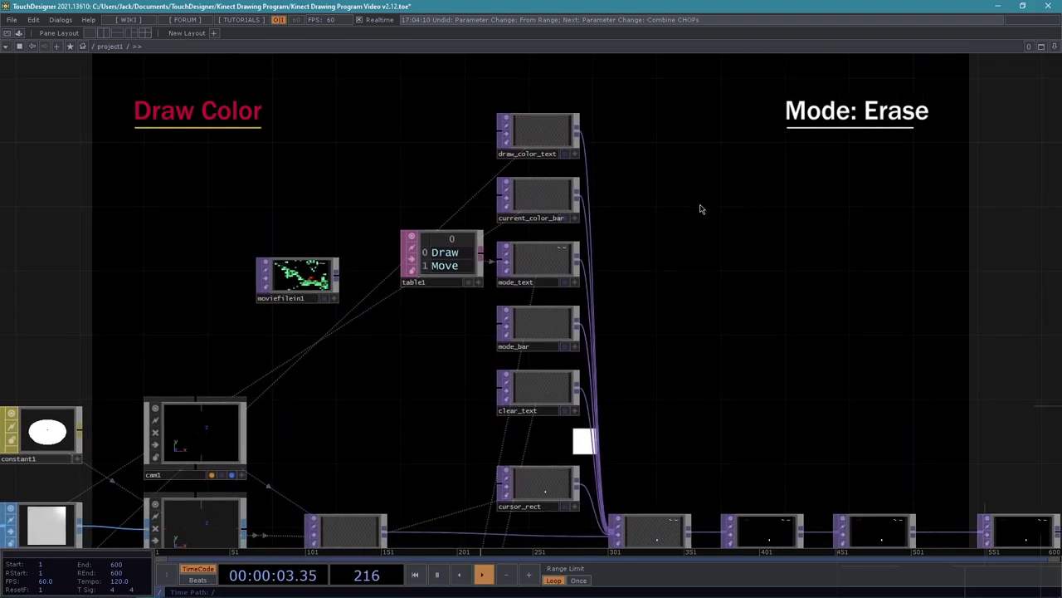
Widen the mode_bar Rectangle TOP to a horizontal size of 0.156 and check its length against the mode text
left_click(552, 329)
key("p")
left_click_drag(650, 298, 549, 351)
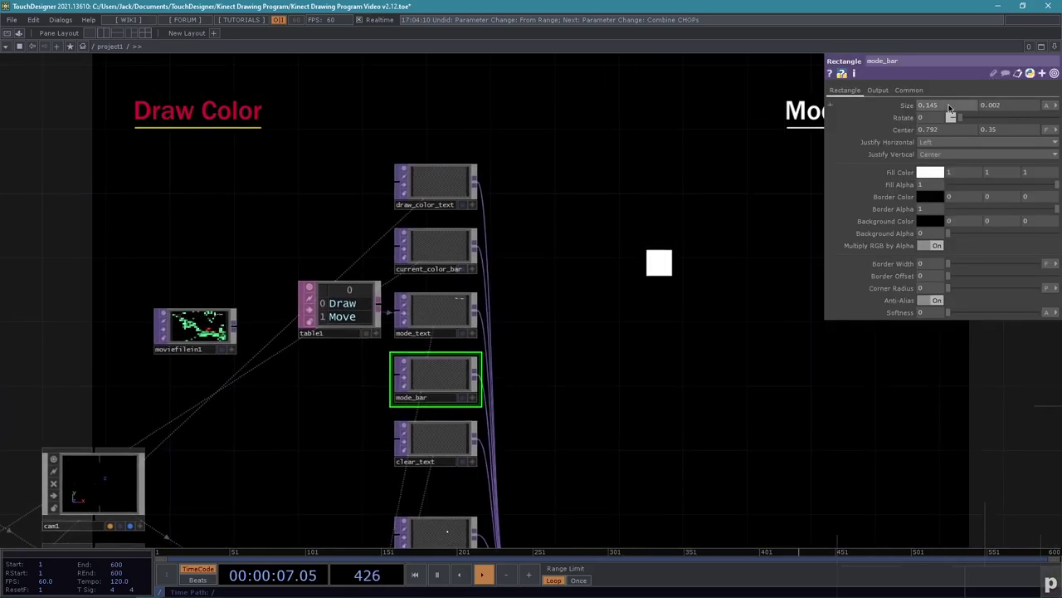
middle_click_drag(948, 107, 962, 135)
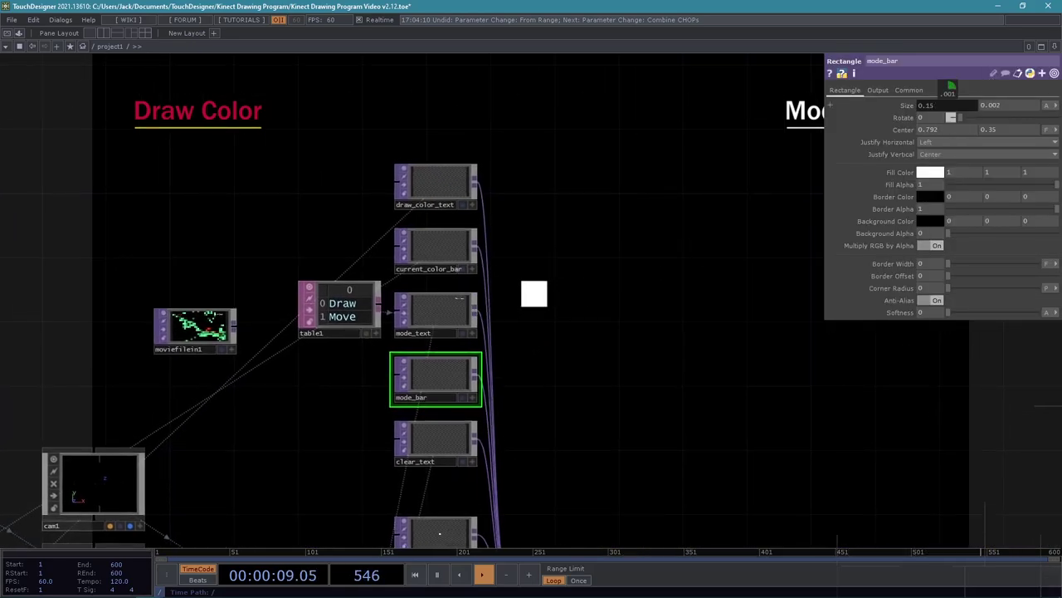
key("p")
key("p")
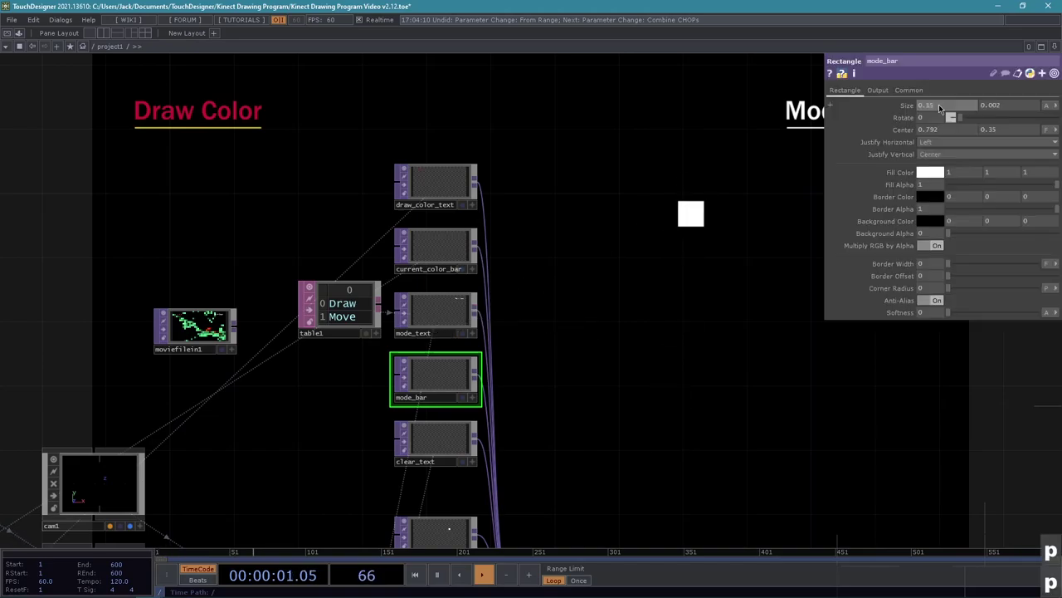
key("p")
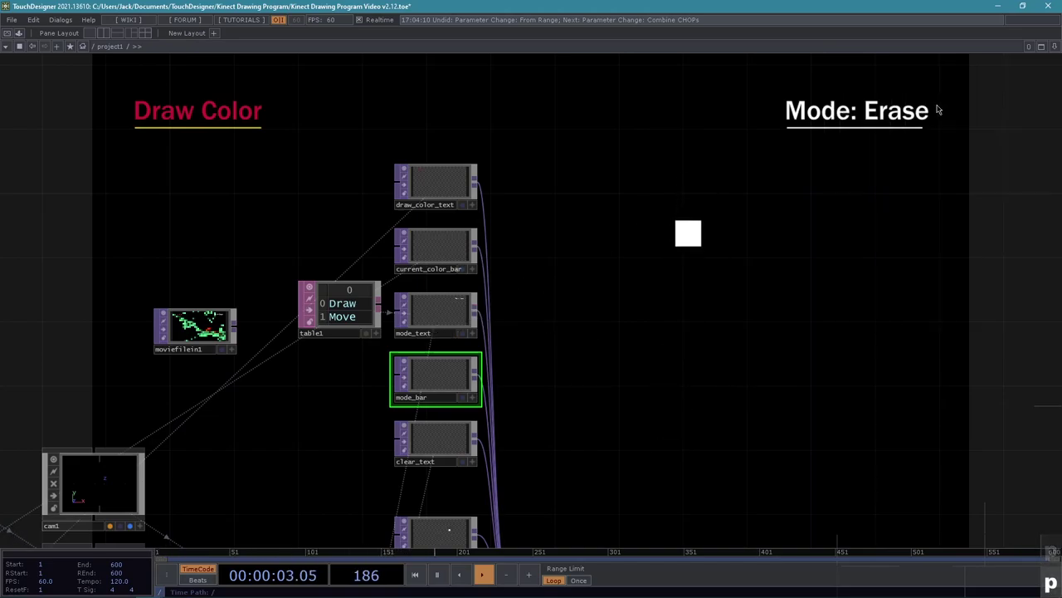
key("p")
middle_click_drag(938, 109, 944, 130)
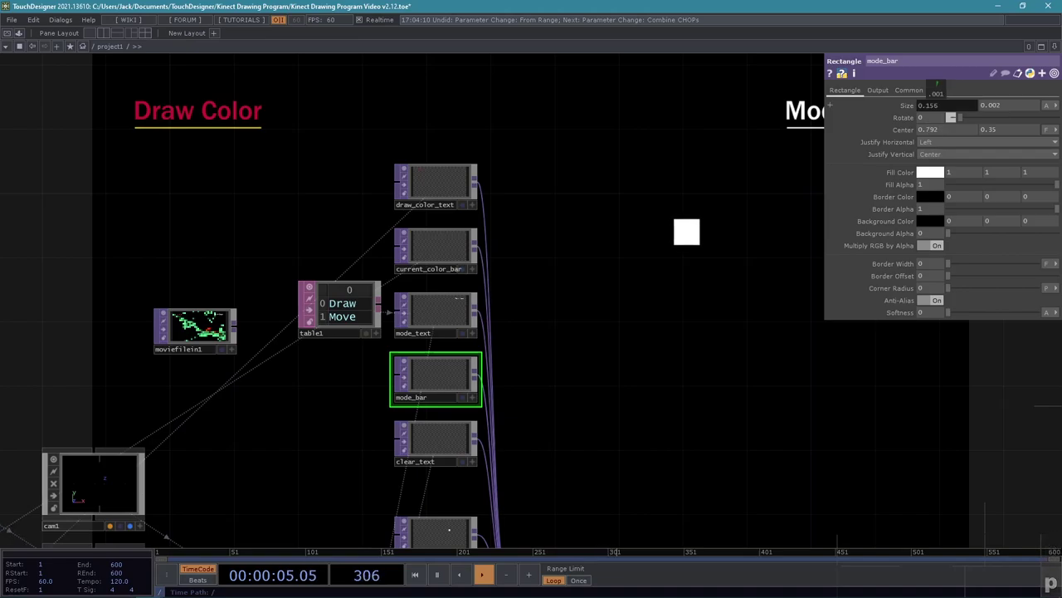
key("p")
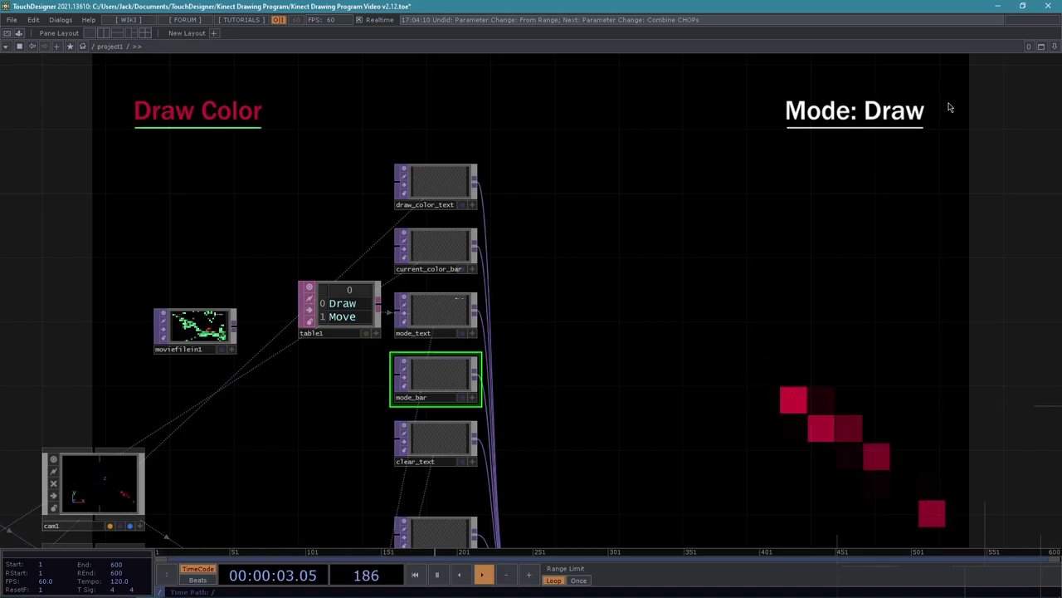
Set mode_bar's horizontal size to 0.155
key("p")
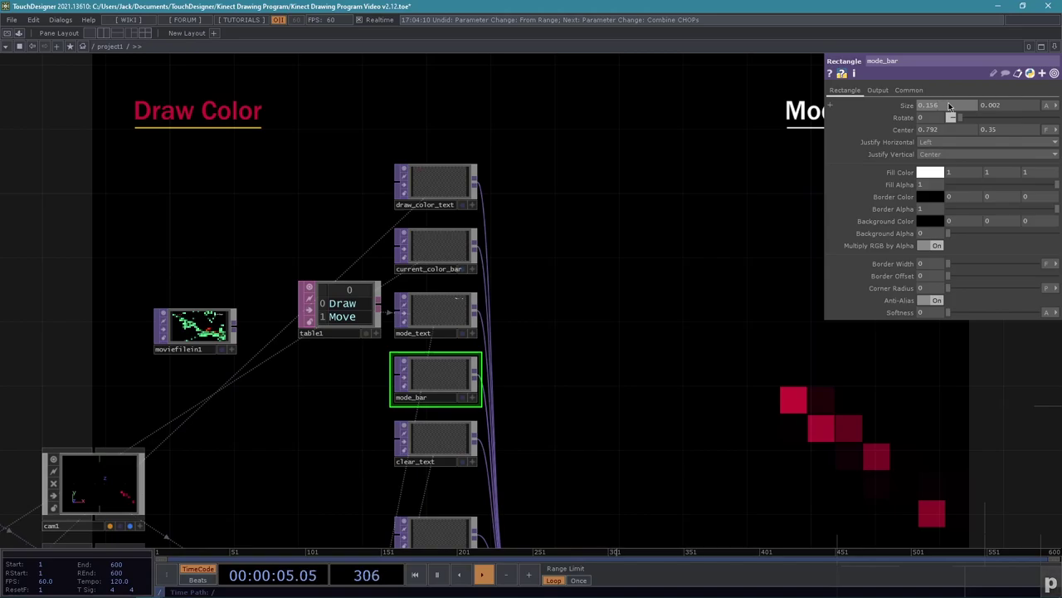
key("BackSpace")
type("5")
key("Return")
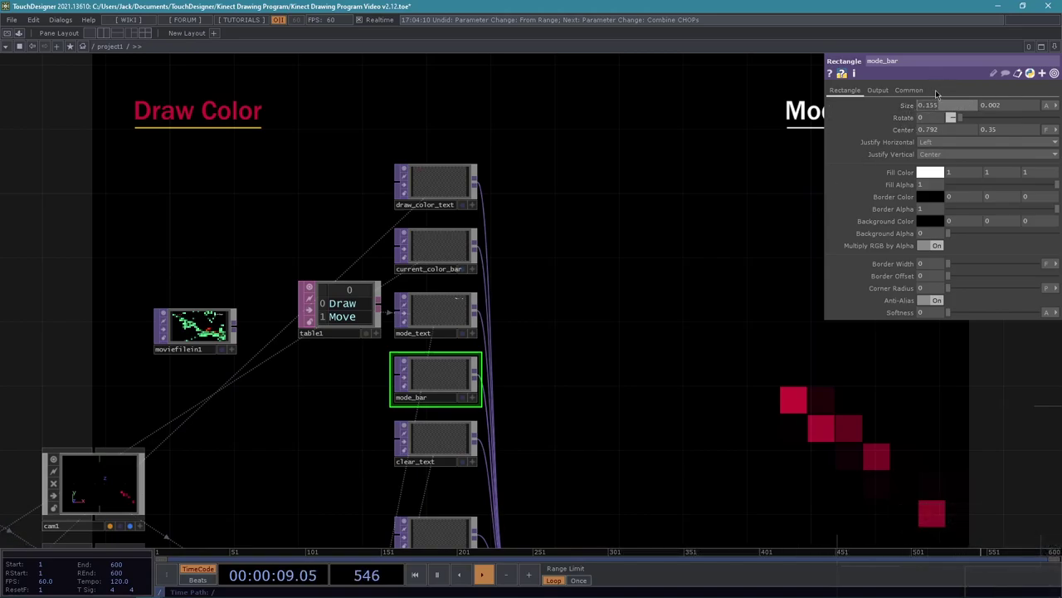
Select math9 again and set the upper value of its To Range to 0.155
scroll(734, 304, "down", 4)
left_click_drag(719, 213, 765, 88)
mouse_move(735, 354)
left_mouse_down()
mouse_move(802, 221)
mouse_move(921, 98)
left_mouse_up()
left_click_drag(422, 382, 769, 213)
mouse_move(461, 349)
left_mouse_down()
mouse_move(605, 291)
mouse_move(526, 134)
left_mouse_up()
left_click(541, 229)
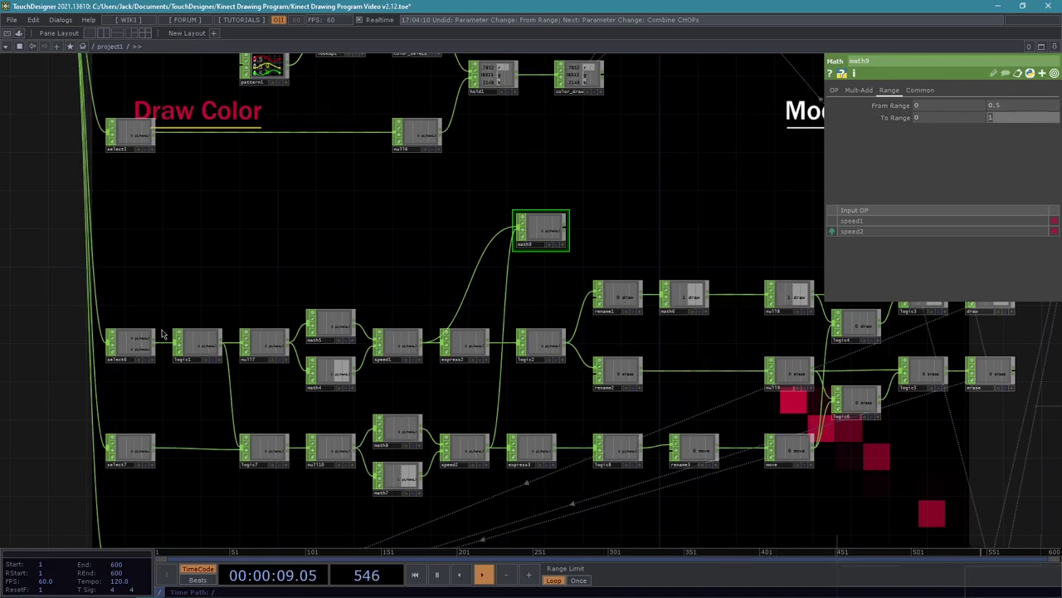
left_click(1001, 120)
type("0.155")
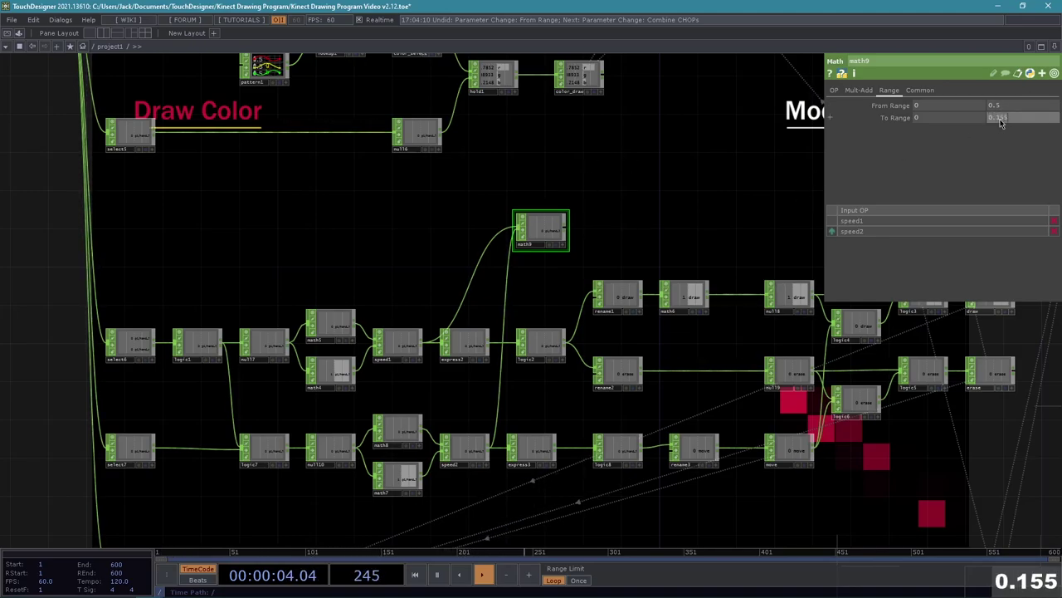
Apply math9's 0.155 range value and add a Rename CHOP after math9, placed above the logic3 node
key("Return")
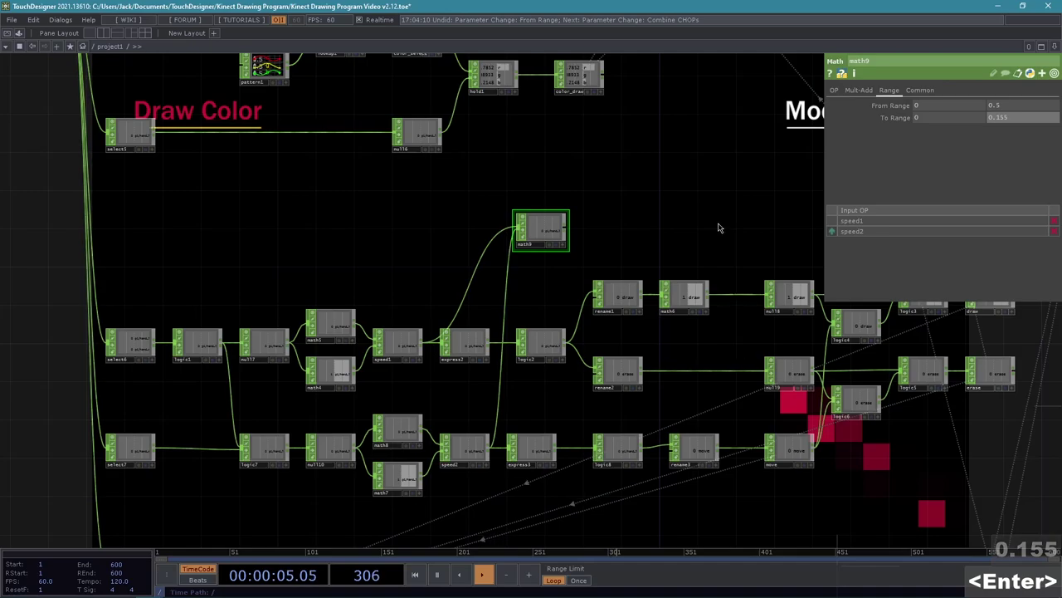
left_click_drag(718, 227, 510, 224)
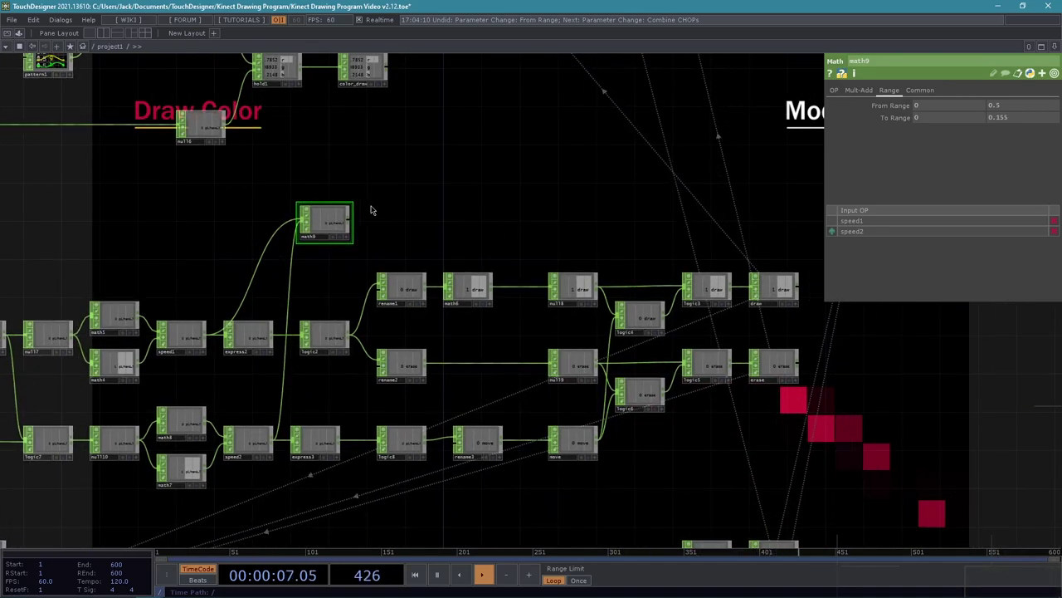
key("Tab")
type("rename")
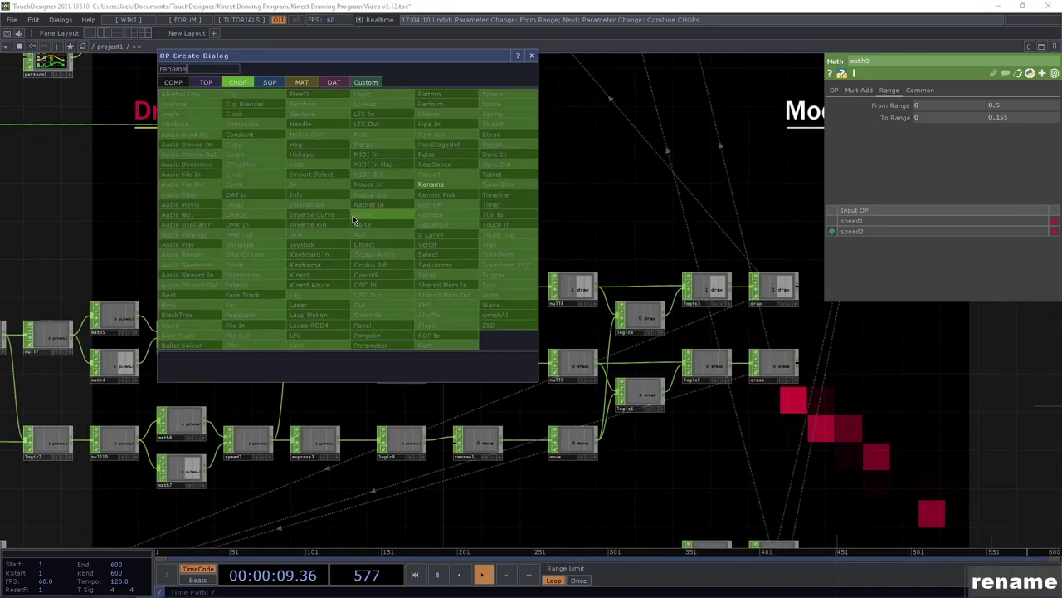
left_click(430, 184)
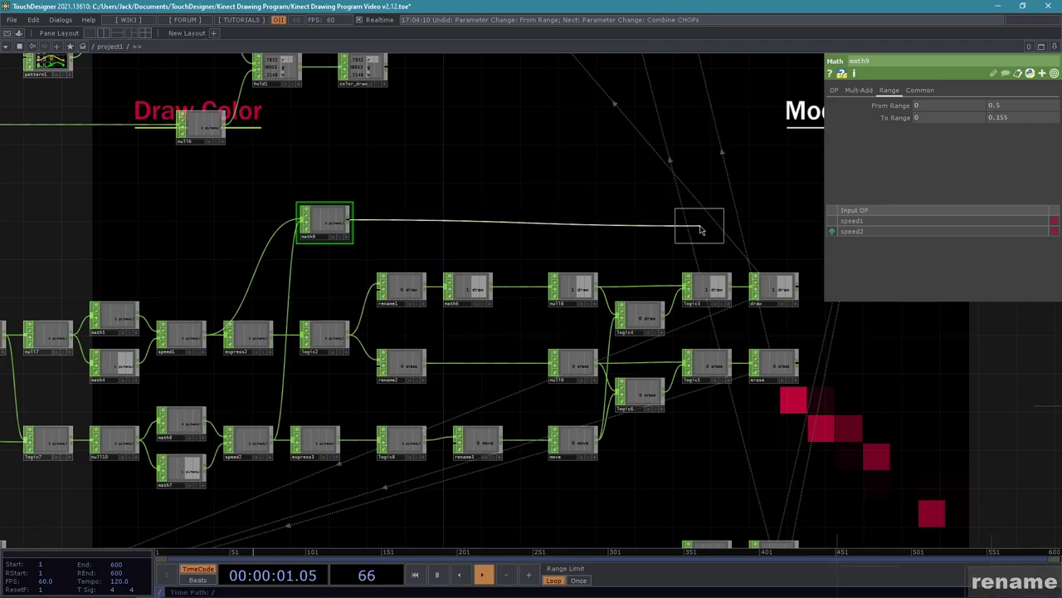
left_click(712, 244)
left_click_drag(713, 245, 637, 270)
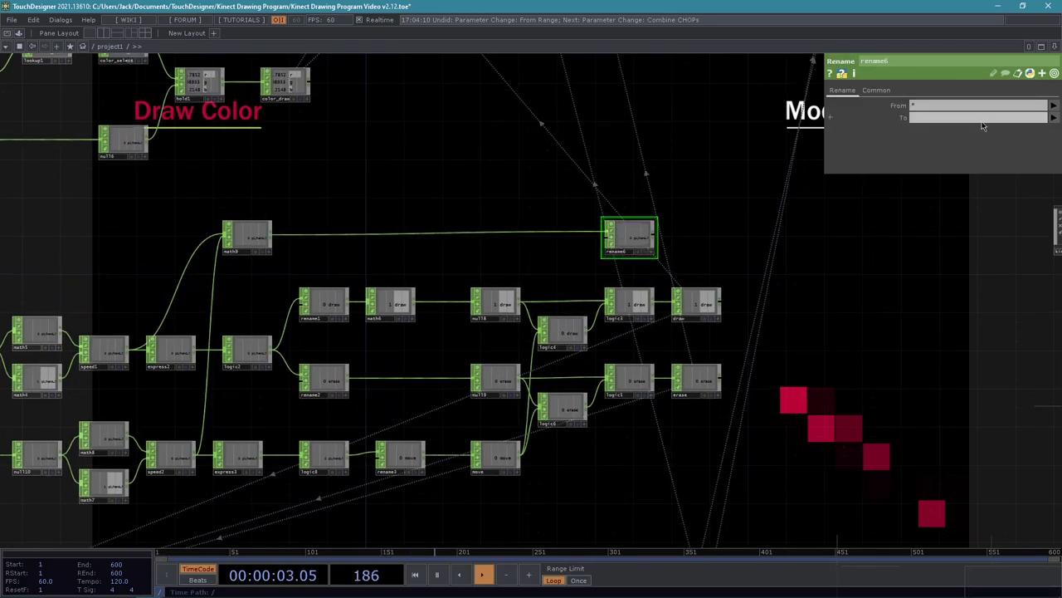
Set the new Rename CHOP to rename its incoming channel to bar_size
left_click(948, 117)
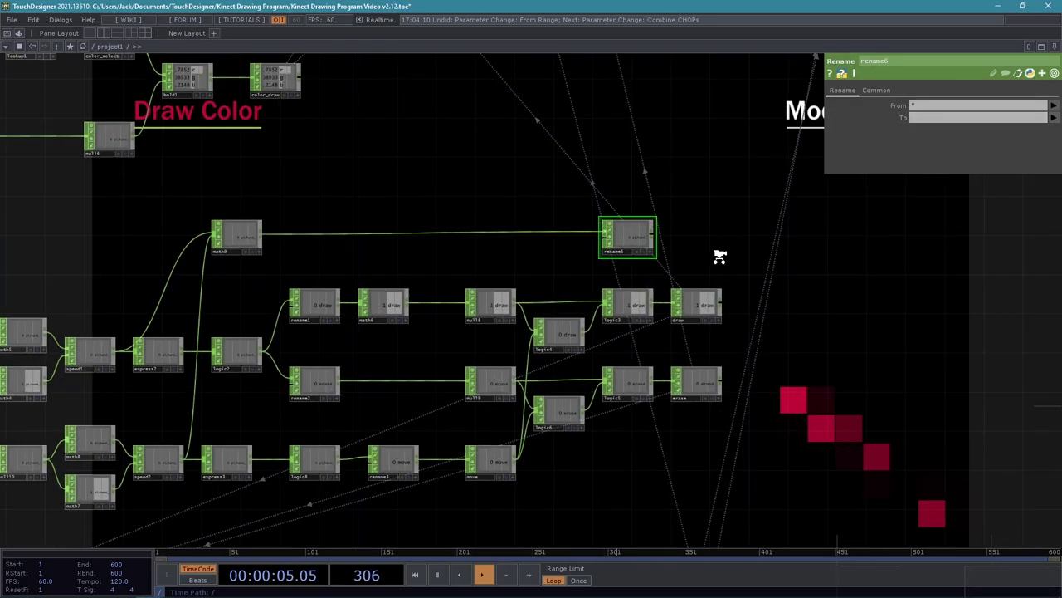
scroll(726, 255, "up", 3)
left_click(927, 120)
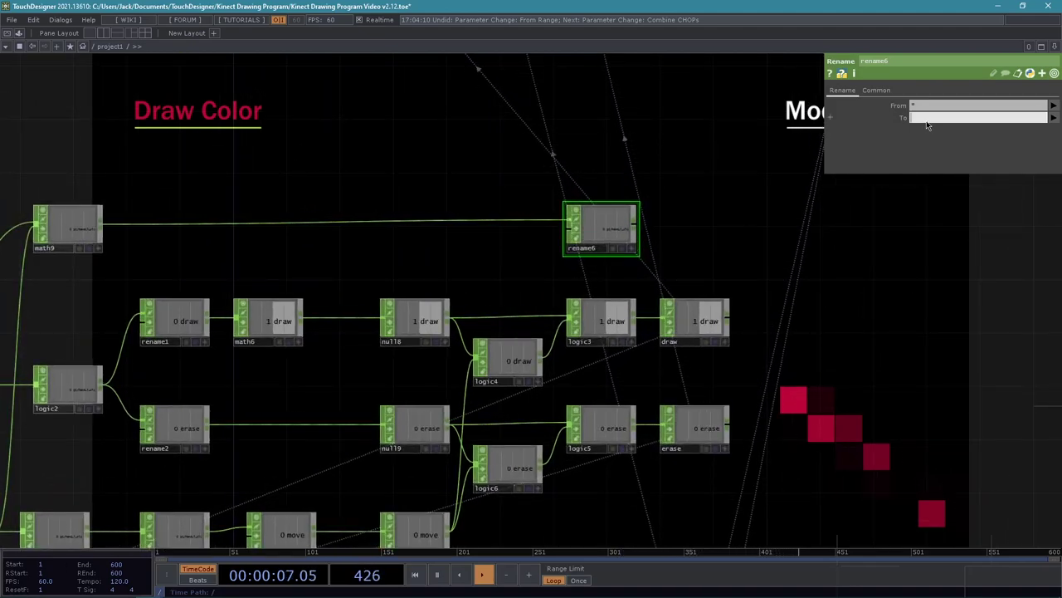
type("bar")
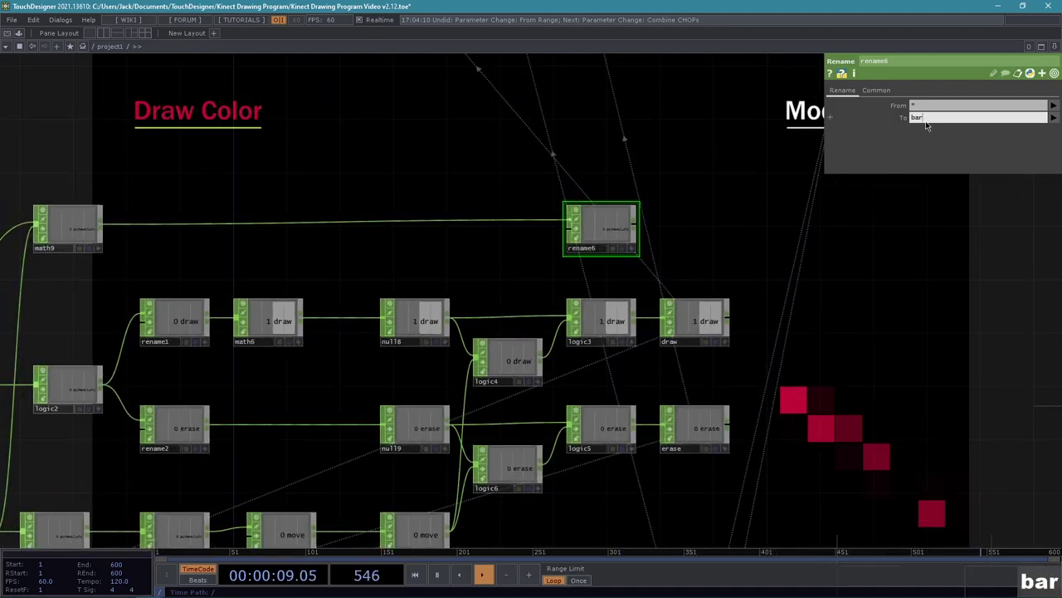
type(" s")
key("BackSpace")
key("BackSpace")
key("BackSpace")
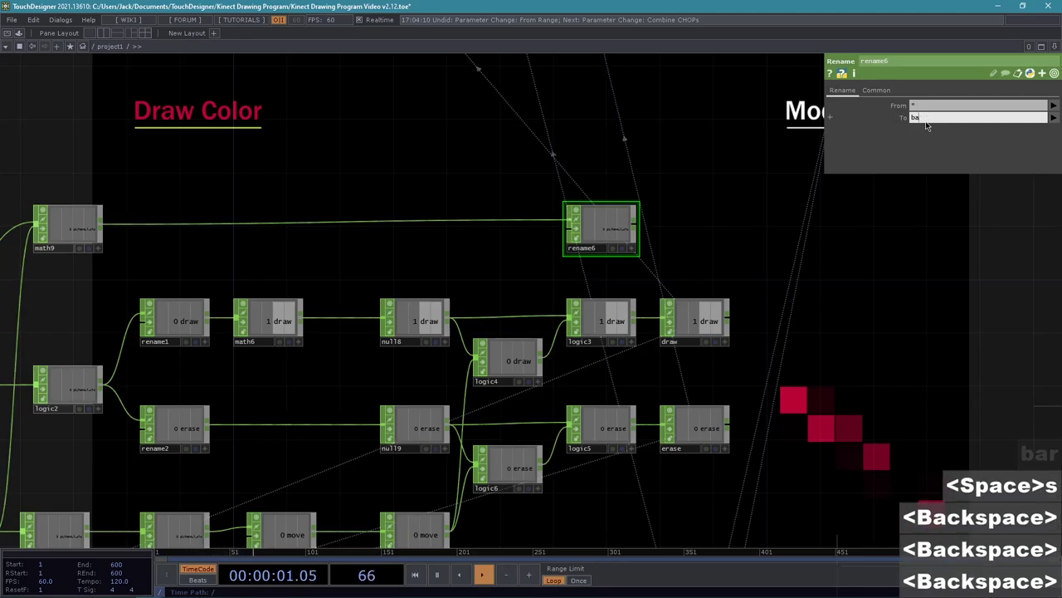
type("r_size")
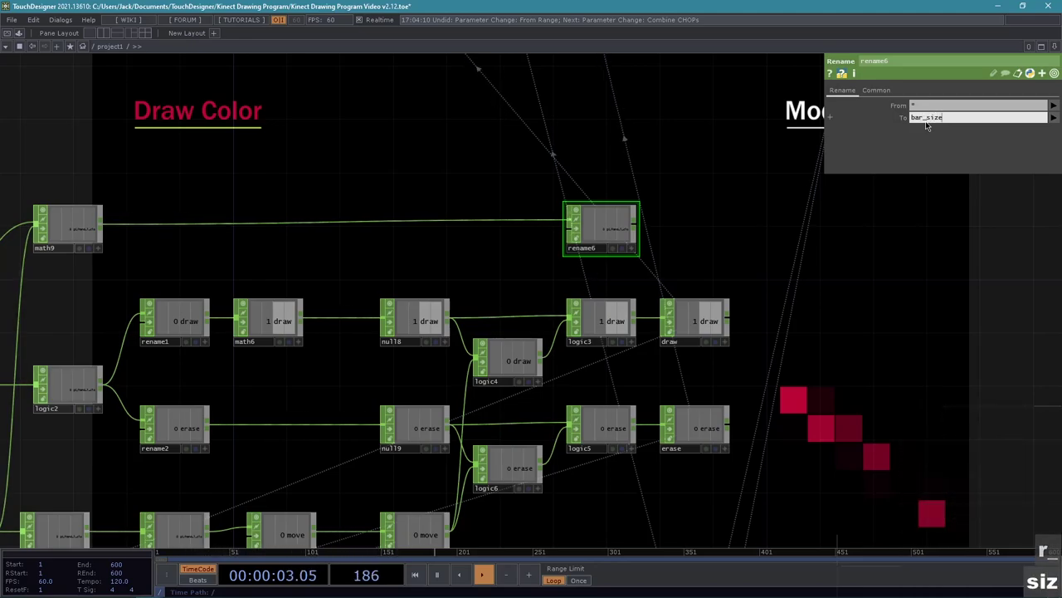
left_click(719, 226)
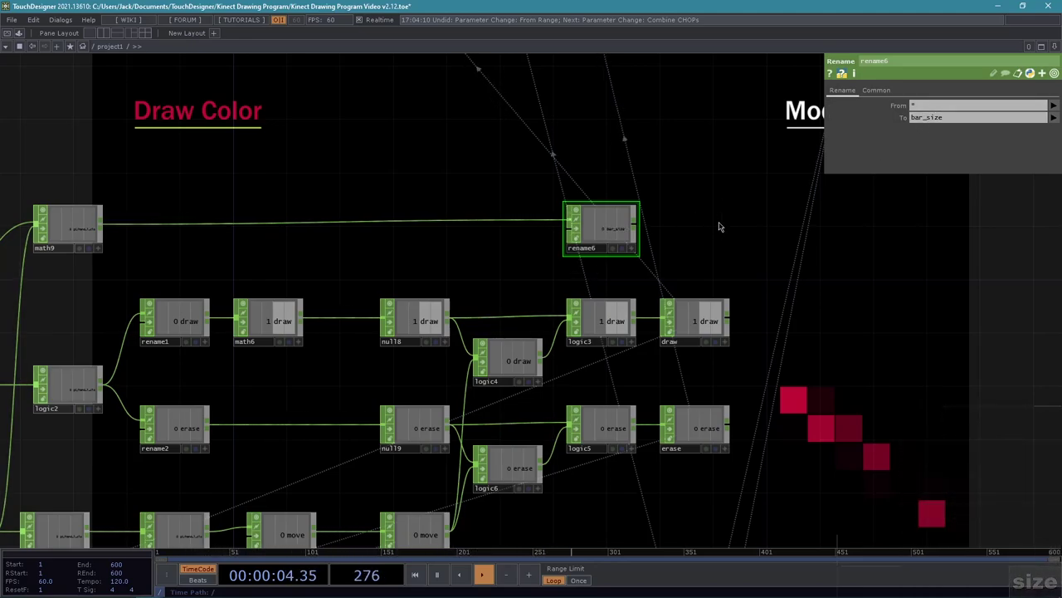
Add a Null CHOP after rename6 and name it bar_size
right_click(638, 227)
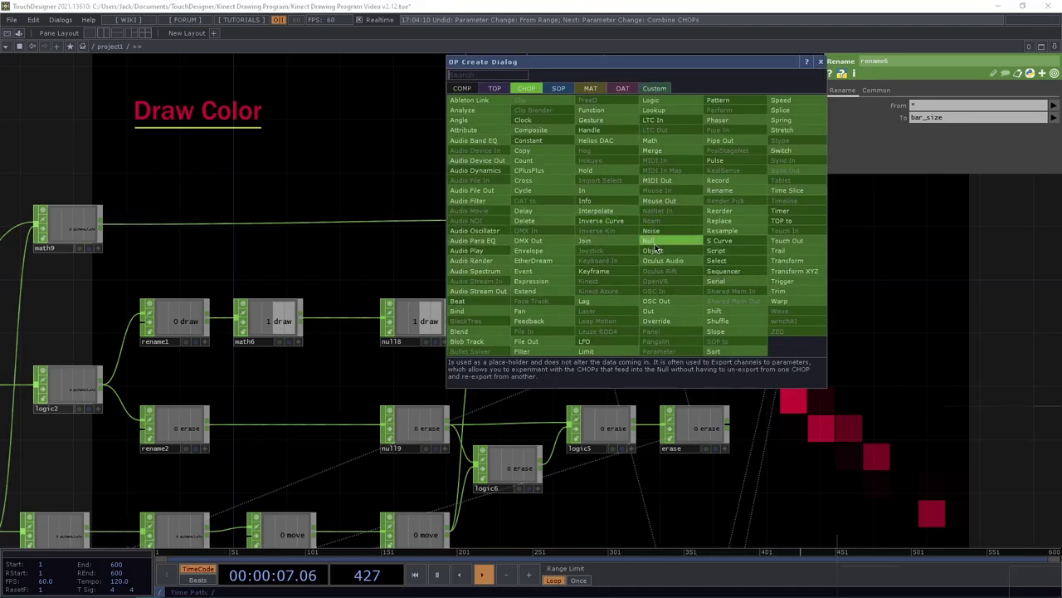
left_click(656, 246)
left_click(683, 249)
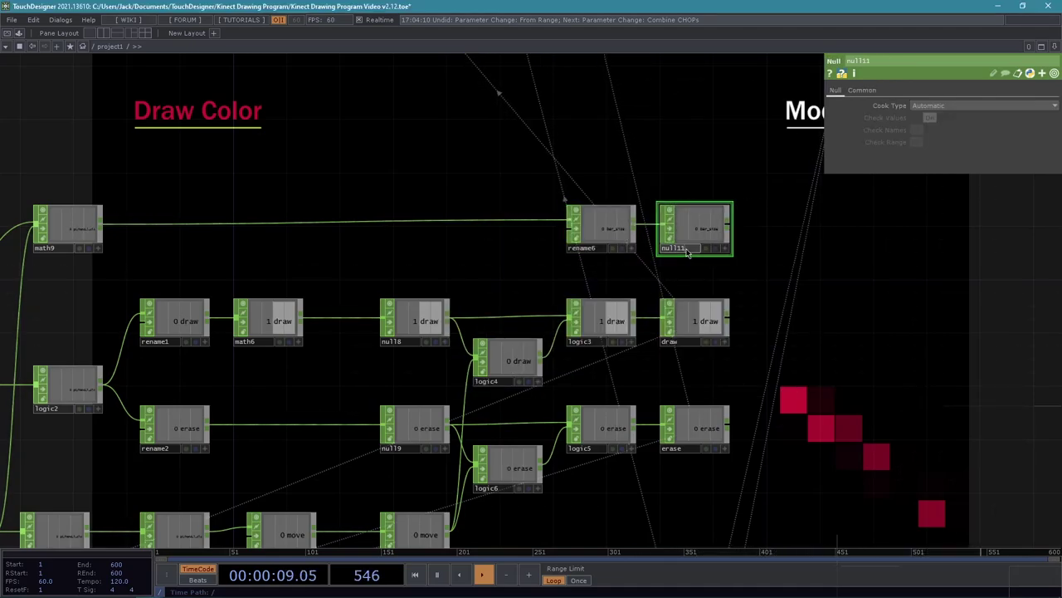
type("ba")
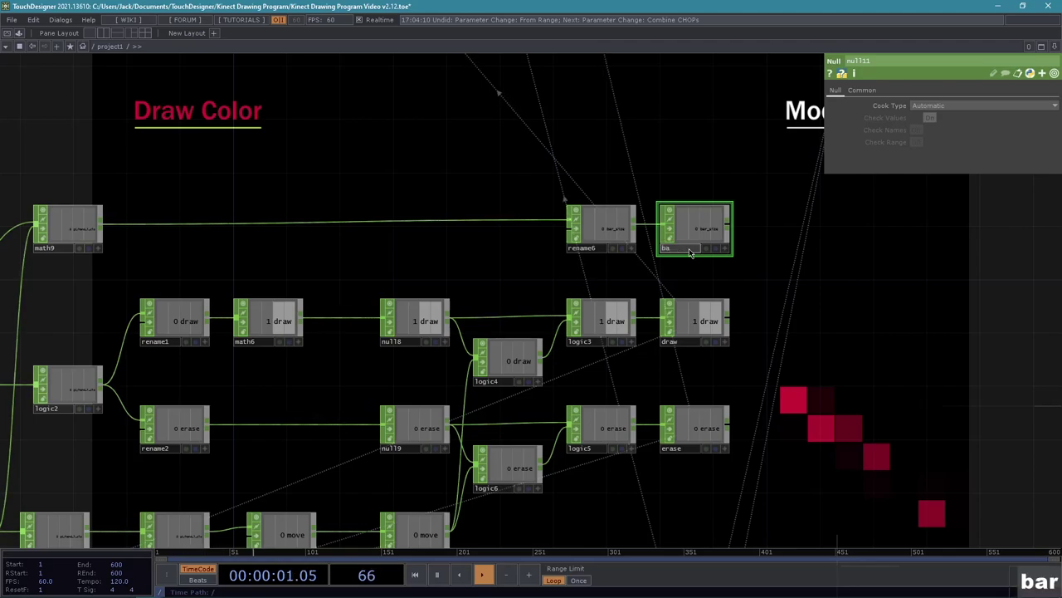
type("r size")
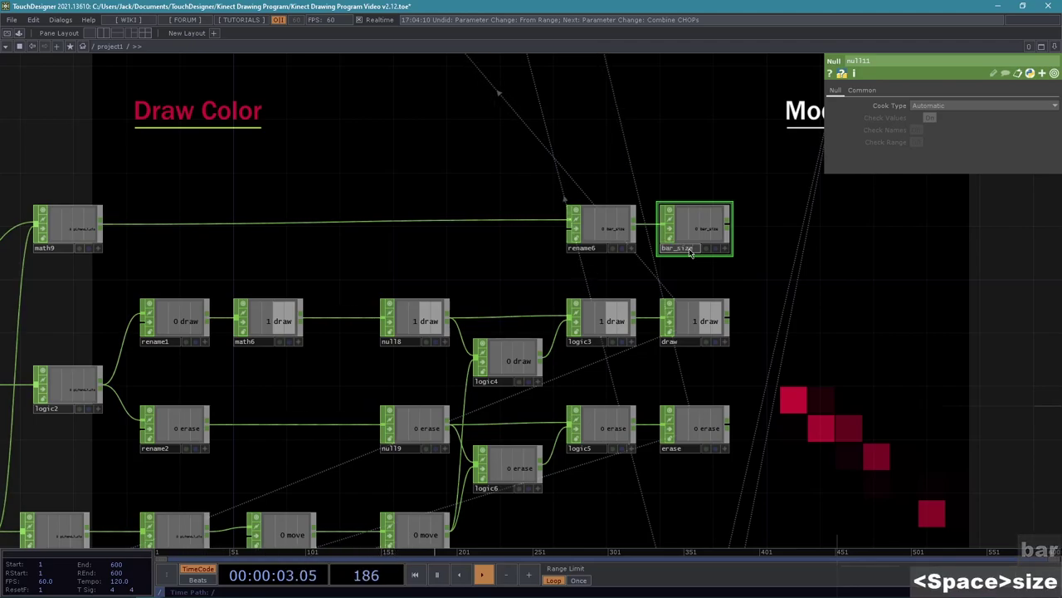
left_click(877, 256)
Select the mode_bar Rectangle TOP to show its parameters and return to the bar_size node
scroll(880, 259, "down", 5)
left_click_drag(837, 305, 496, 367)
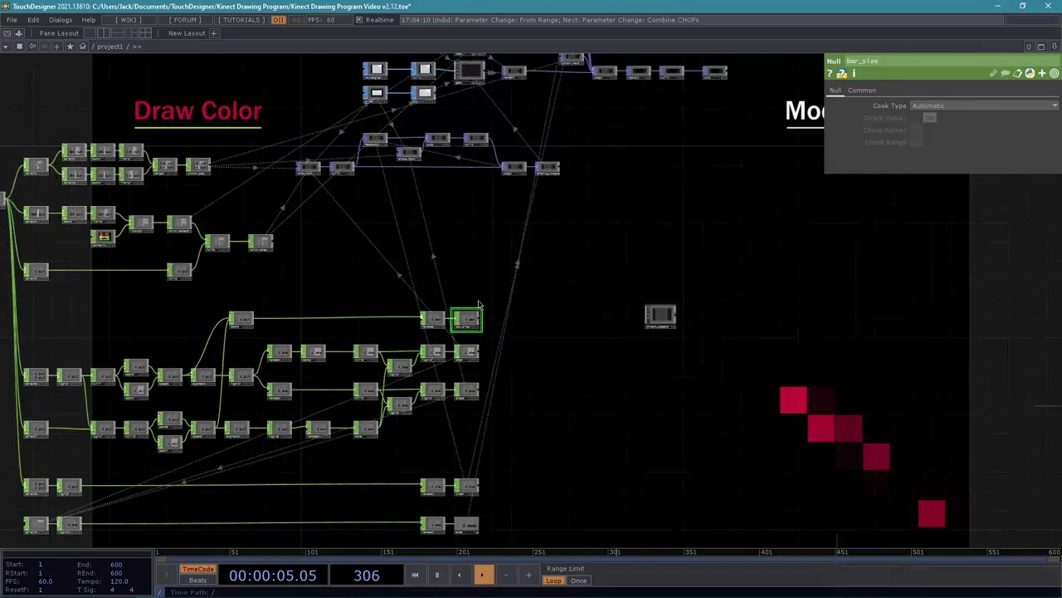
left_click_drag(593, 262, 598, 434)
scroll(631, 361, "up", 4)
left_click_drag(627, 366, 659, 468)
left_click(535, 162)
left_click_drag(667, 364, 695, 192)
left_click_drag(637, 378, 703, 172)
left_click_drag(581, 351, 662, 238)
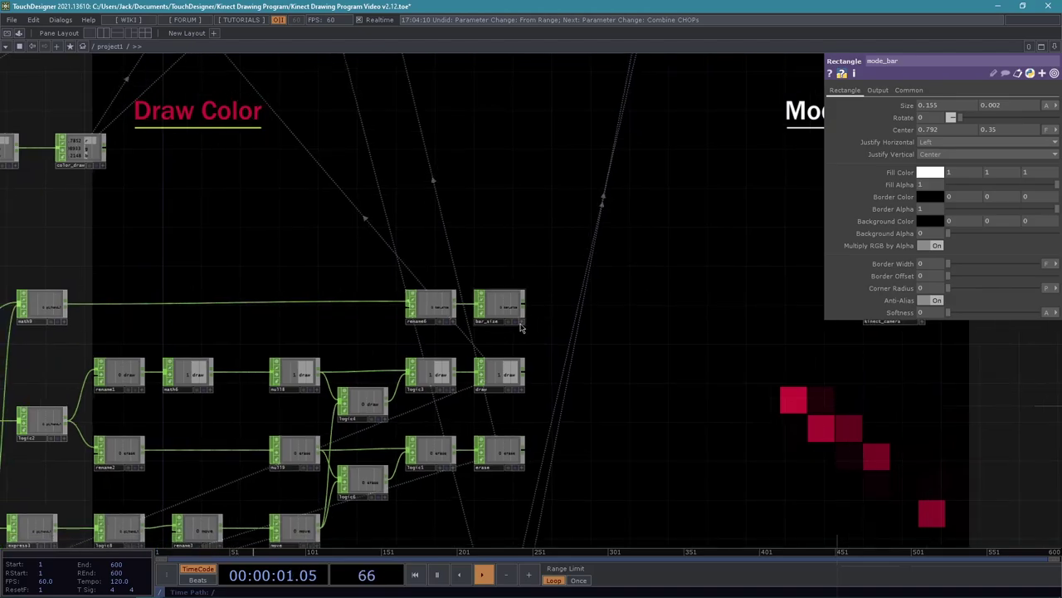
Link the bar_size channel to mode_bar's horizontal size and deactivate the bar_size viewer again
scroll(530, 340, "up", 5)
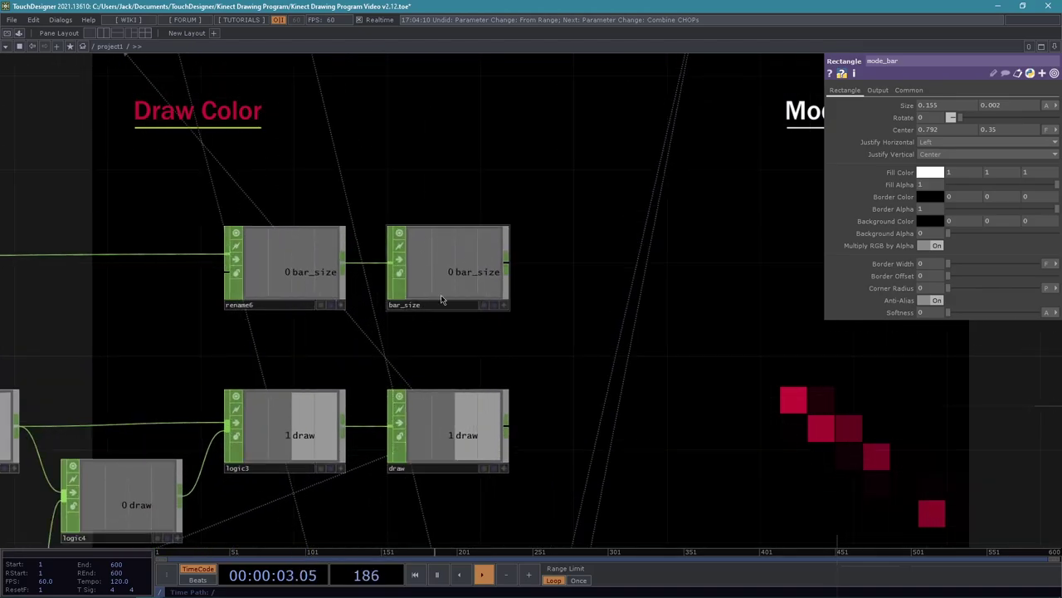
left_click(504, 305)
left_click_drag(481, 261, 909, 139)
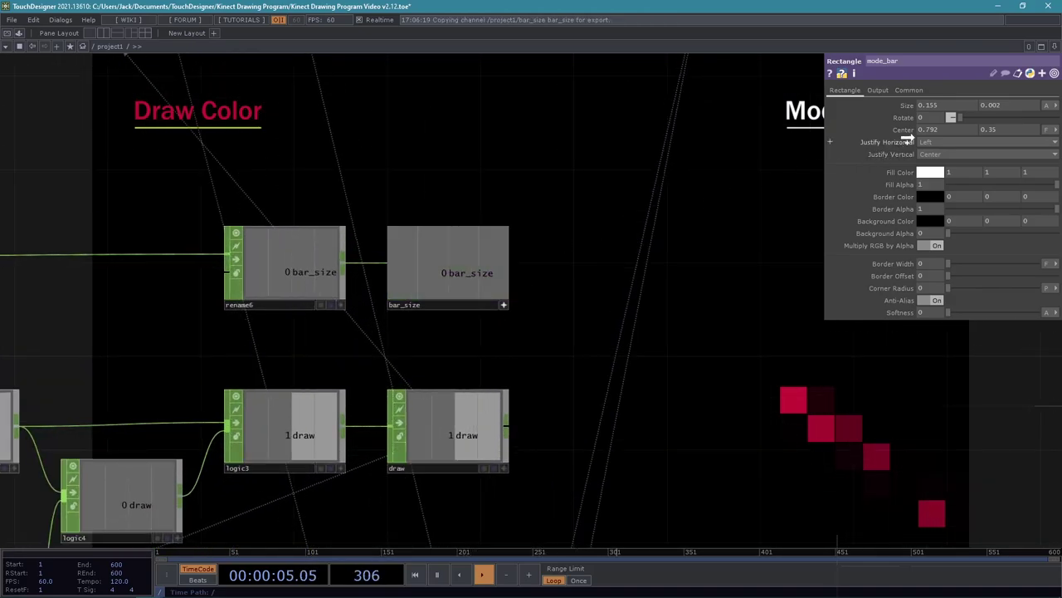
left_click_drag(936, 101, 938, 102)
left_click(941, 100)
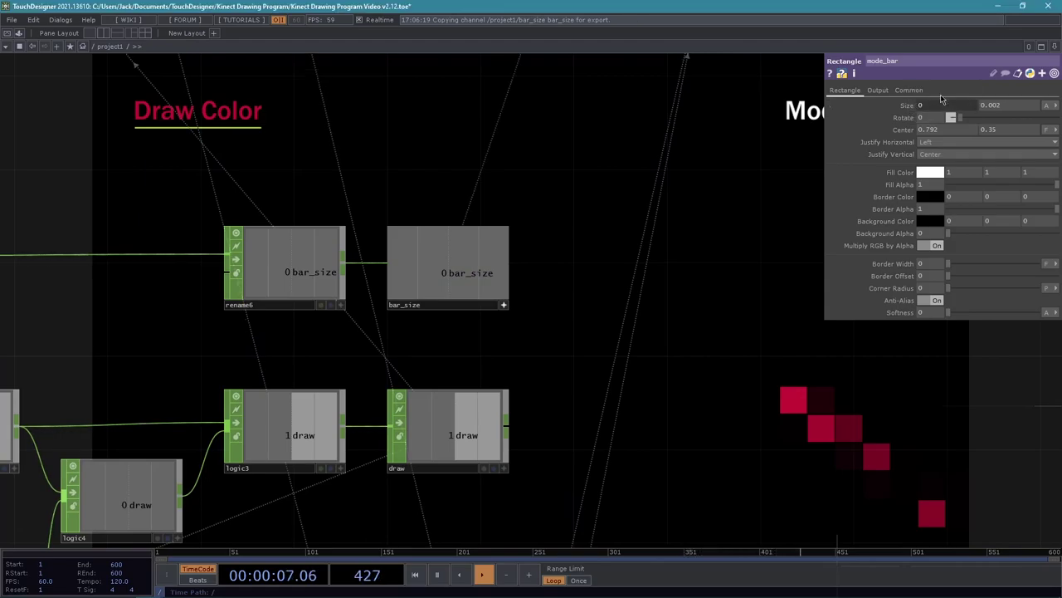
left_click(504, 304)
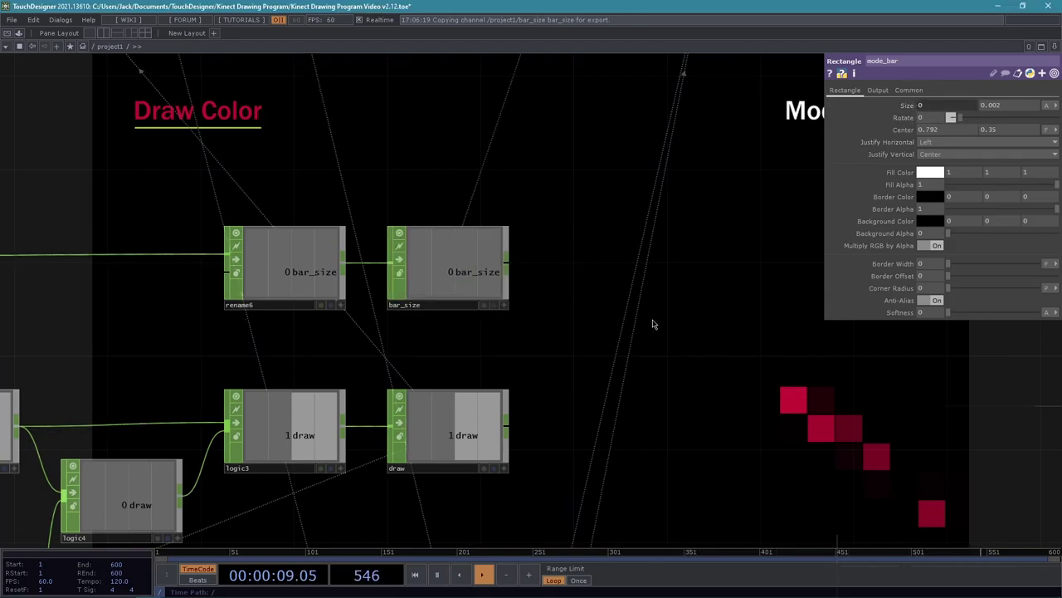
Hide the parameters and move the kinect_camera node above rename6, enlarging it to test the mode bar with gestures
key("p")
scroll(656, 311, "down", 3)
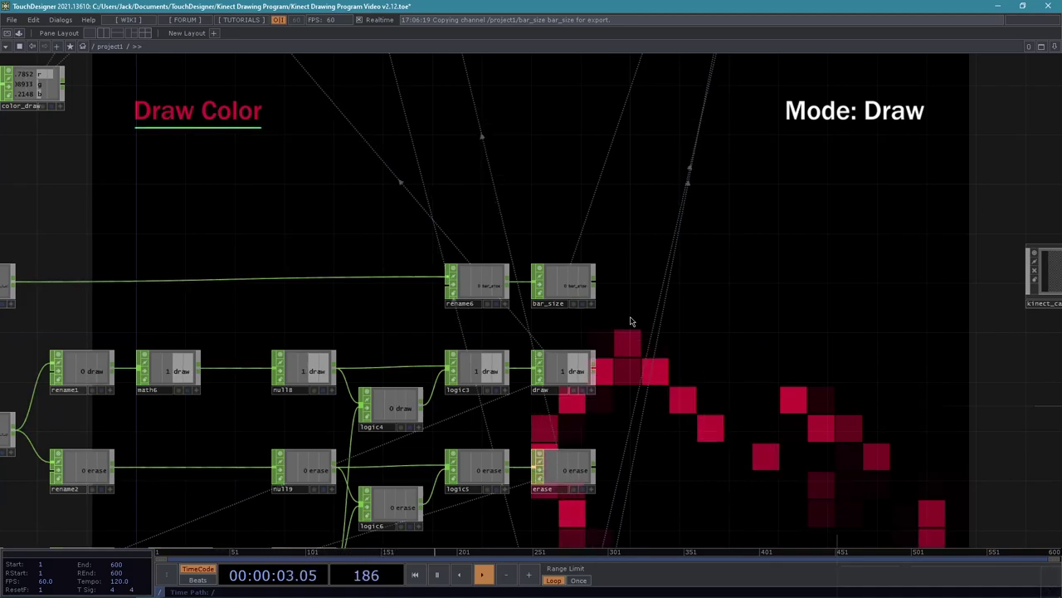
left_click_drag(1048, 272, 306, 197)
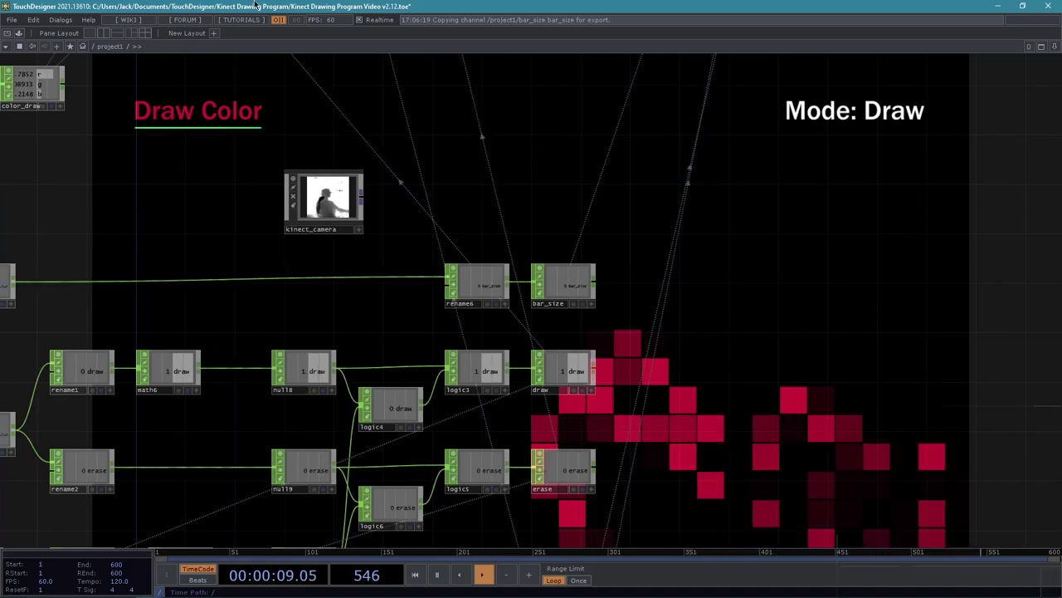
scroll(315, 185, "up", 3)
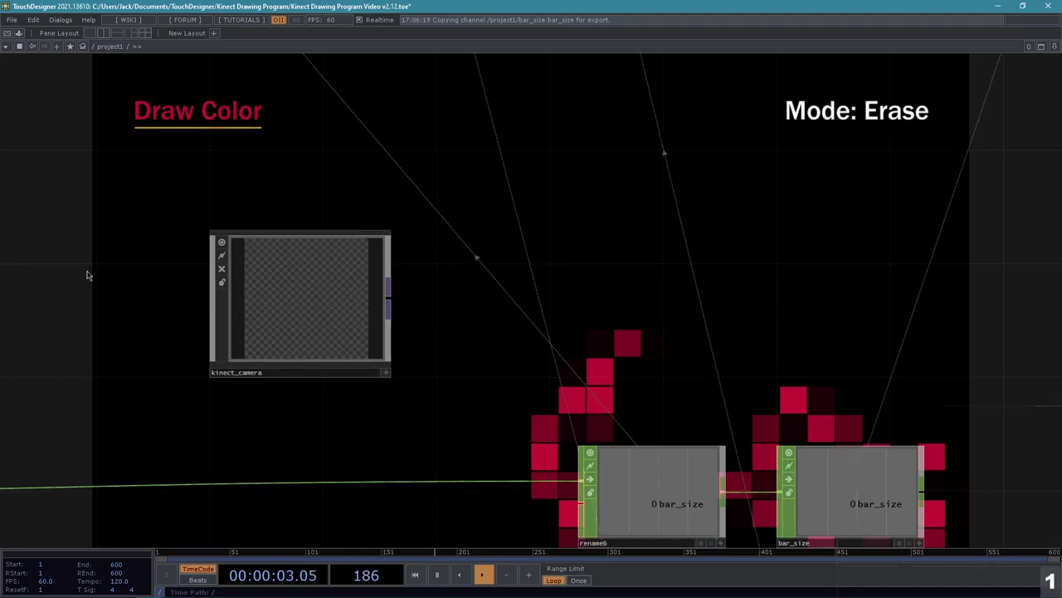
Select the gesture, clear and mode CHOP chains together and move them down, away from the draw color chains
scroll(630, 242, "down", 8)
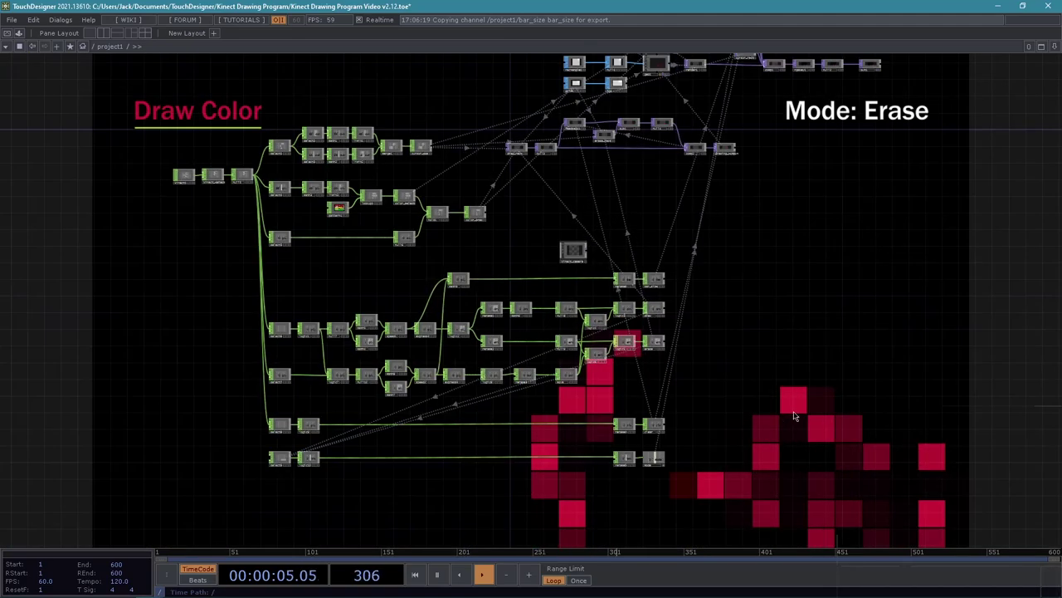
scroll(797, 413, "up", 3)
left_click_drag(685, 395, 792, 419)
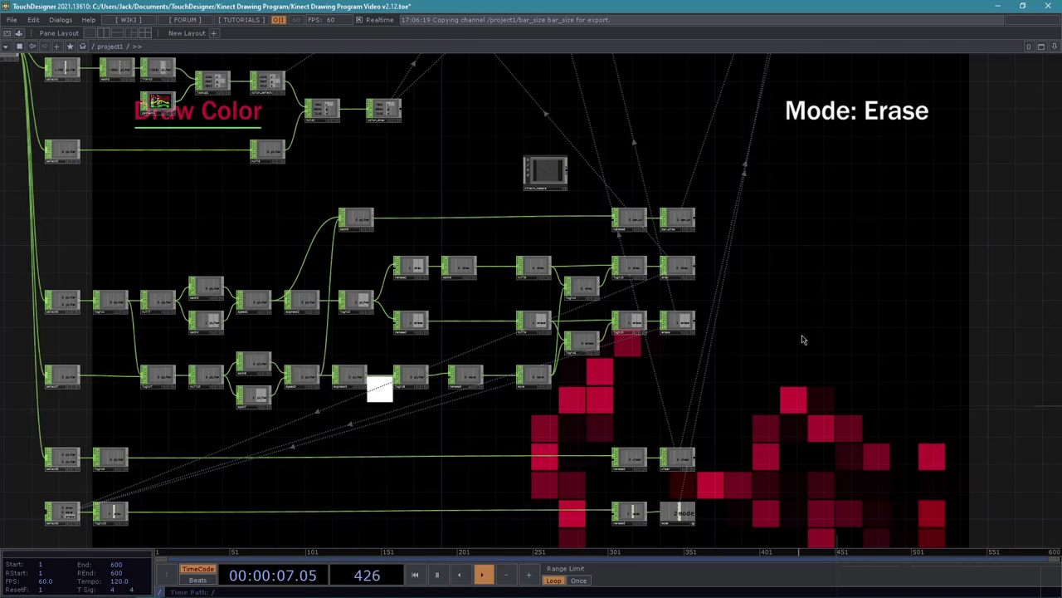
scroll(802, 338, "down", 1)
scroll(755, 505, "up", 4)
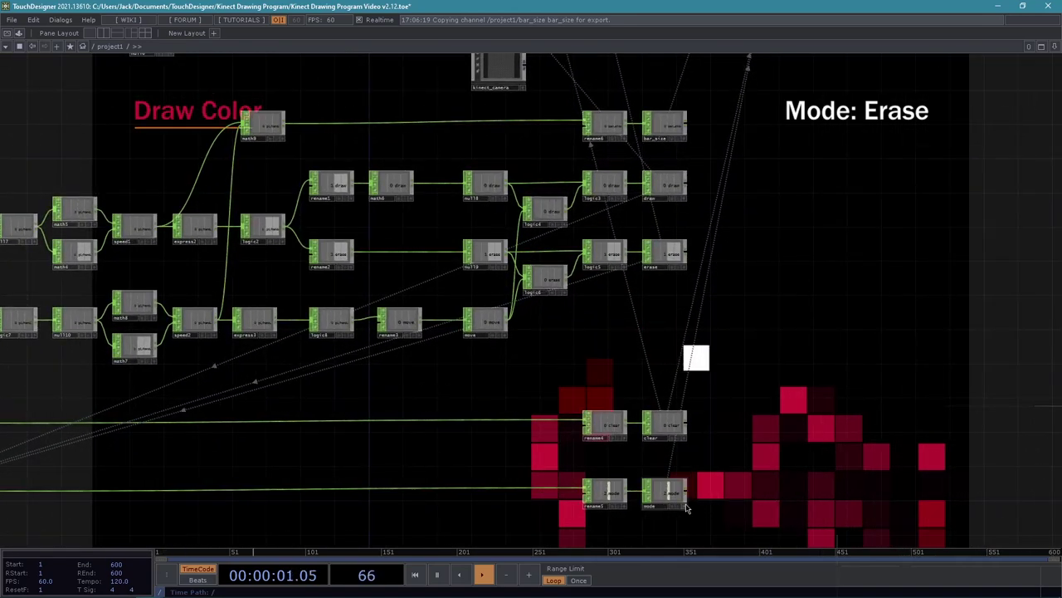
scroll(782, 451, "down", 6)
left_click_drag(804, 506, 285, 297)
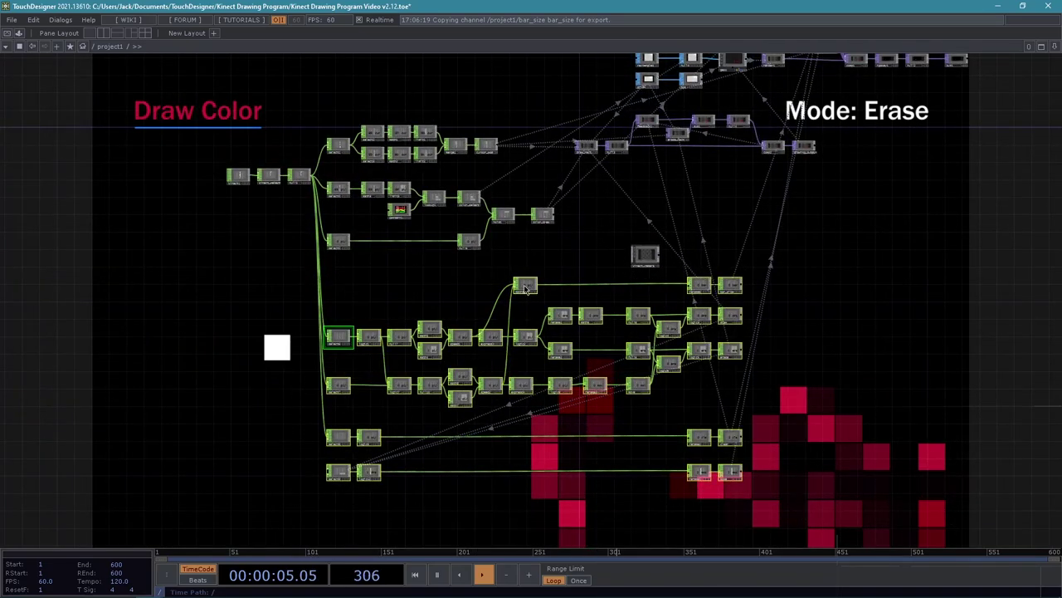
left_click_drag(524, 287, 520, 327)
Turn off the display of out1 in the network background
middle_click_drag(498, 293, 519, 281)
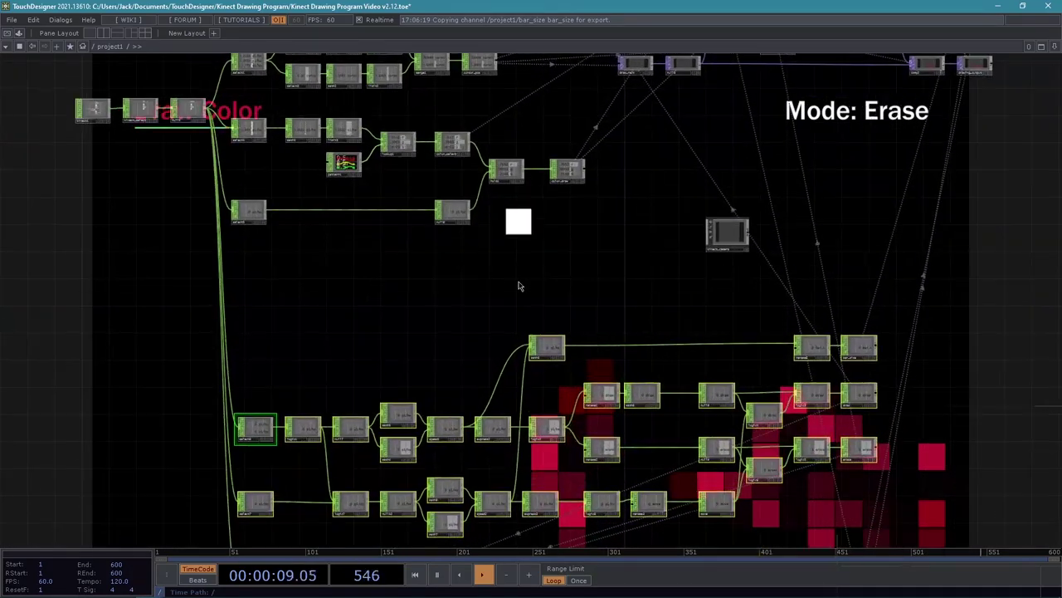
left_click_drag(972, 141, 726, 318)
middle_click_drag(732, 285, 743, 275)
left_click_drag(870, 275, 687, 431)
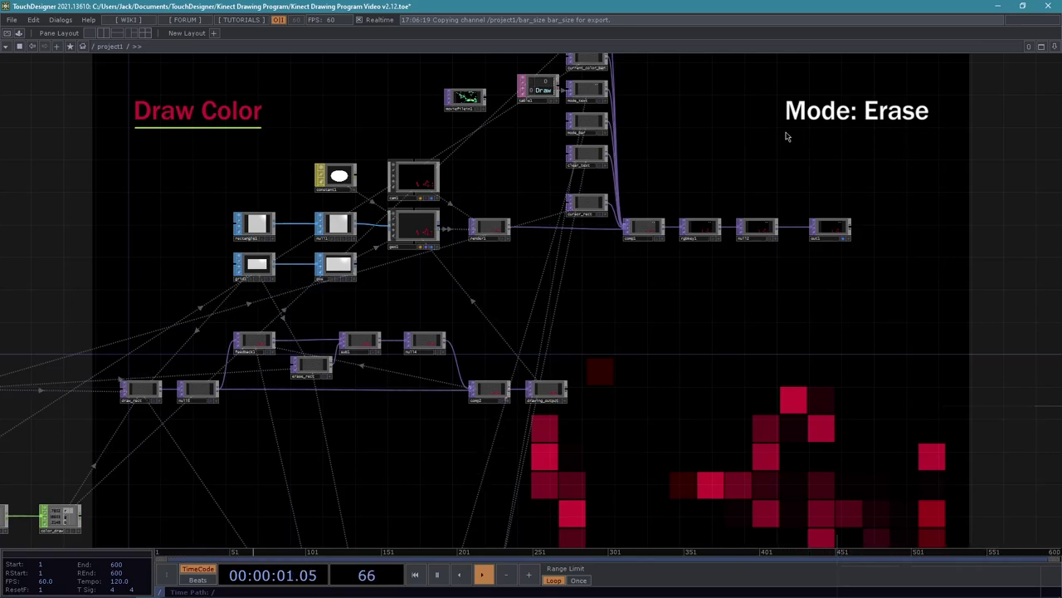
left_click(842, 239)
Move the selected block of gesture, clear and mode chains slightly further down to widen the gap above it
left_click_drag(749, 245, 927, 1)
left_click_drag(443, 325, 703, 153)
left_click_drag(216, 283, 412, 271)
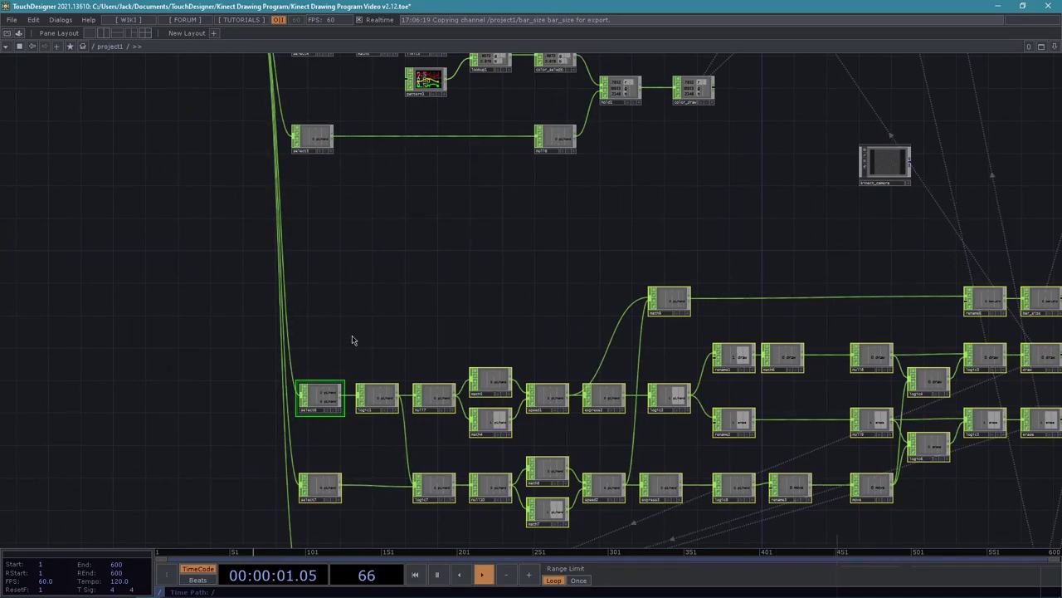
left_click_drag(379, 332, 412, 277)
scroll(412, 276, "up", 2)
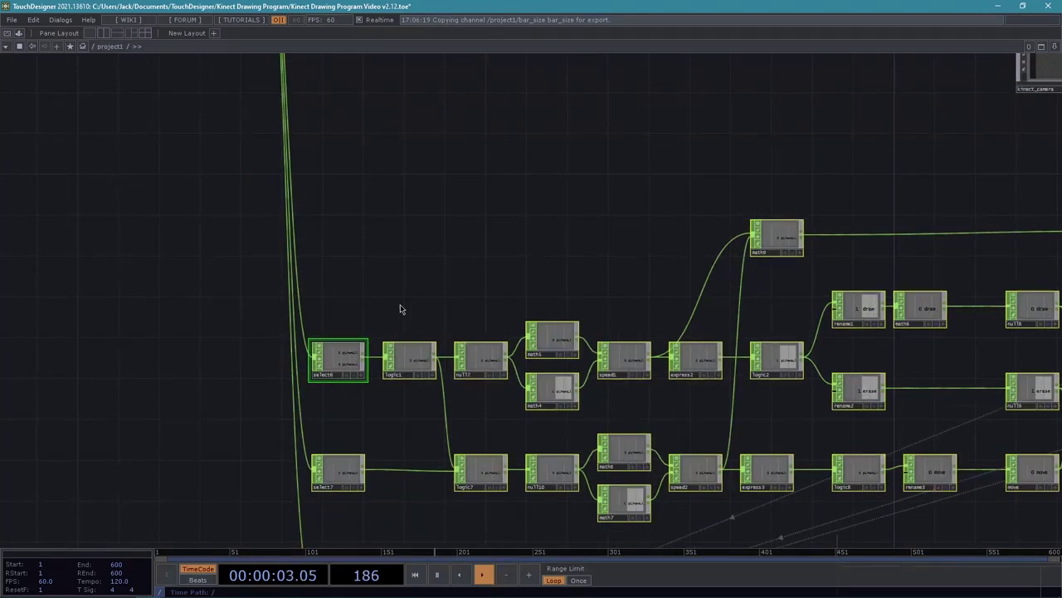
scroll(392, 364, "up", 3)
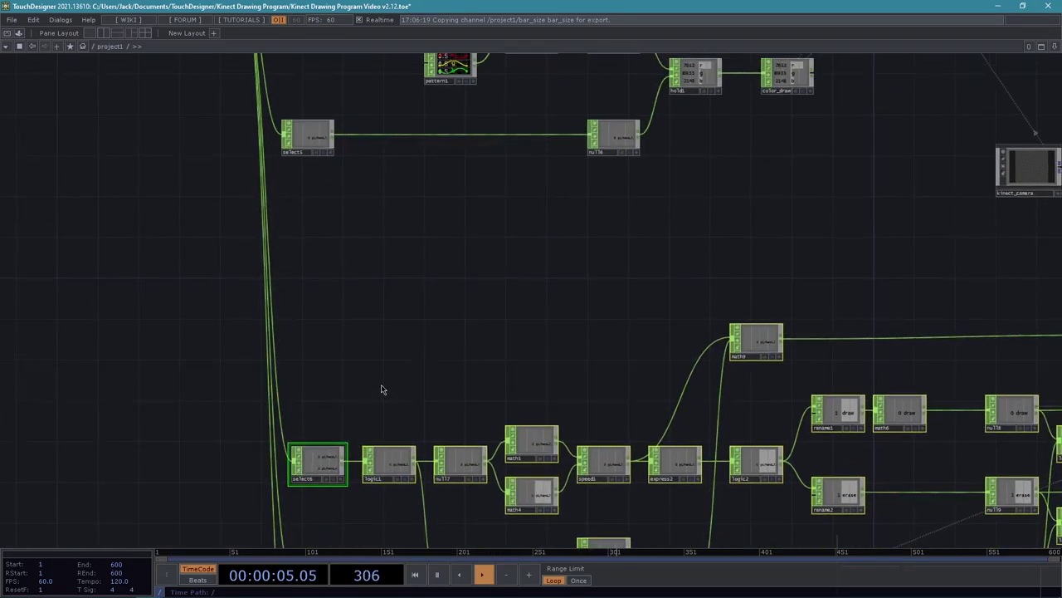
scroll(374, 374, "down", 6)
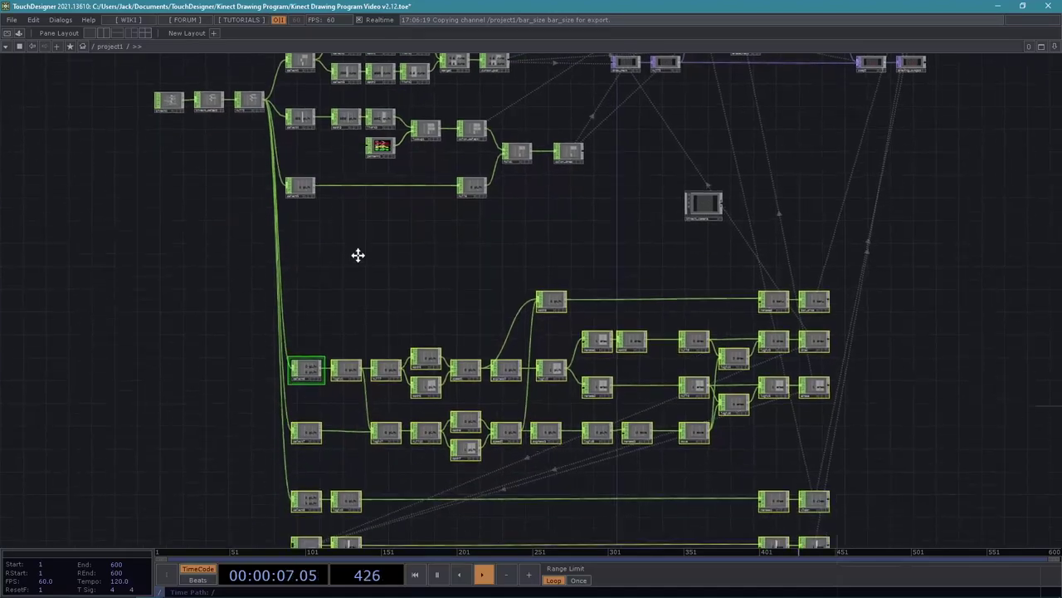
left_click_drag(518, 434, 847, 498)
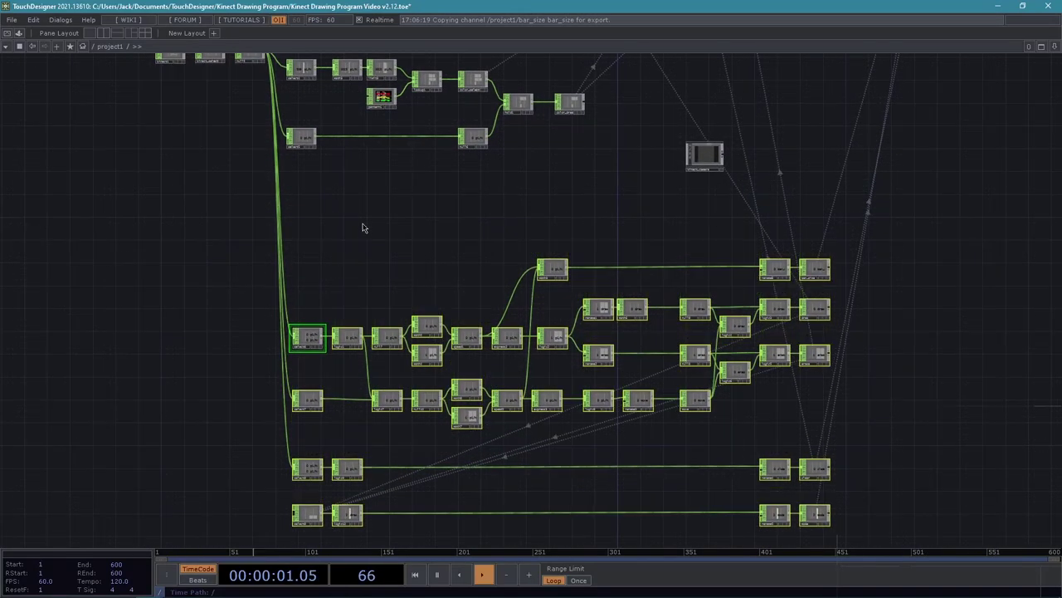
Move the kinect_camera node out to the empty area right of the selected CHOP chains
left_click_drag(363, 228, 368, 308)
middle_click_drag(461, 285, 501, 287)
left_click_drag(638, 246, 904, 279)
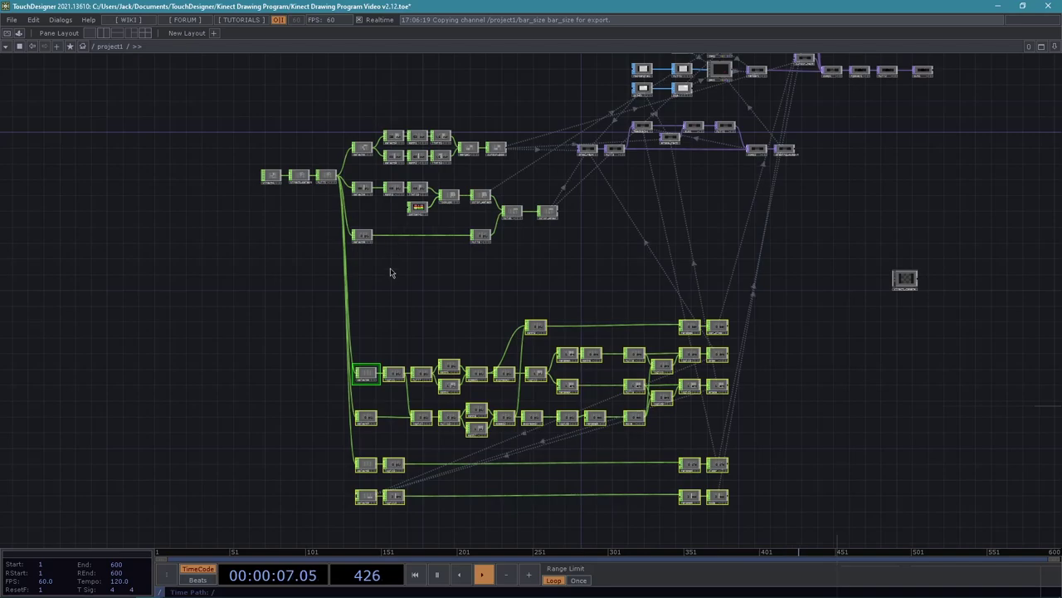
Show the parameters and branch a new Select CHOP off null5, placed in the gap below select5
scroll(391, 272, "up", 4)
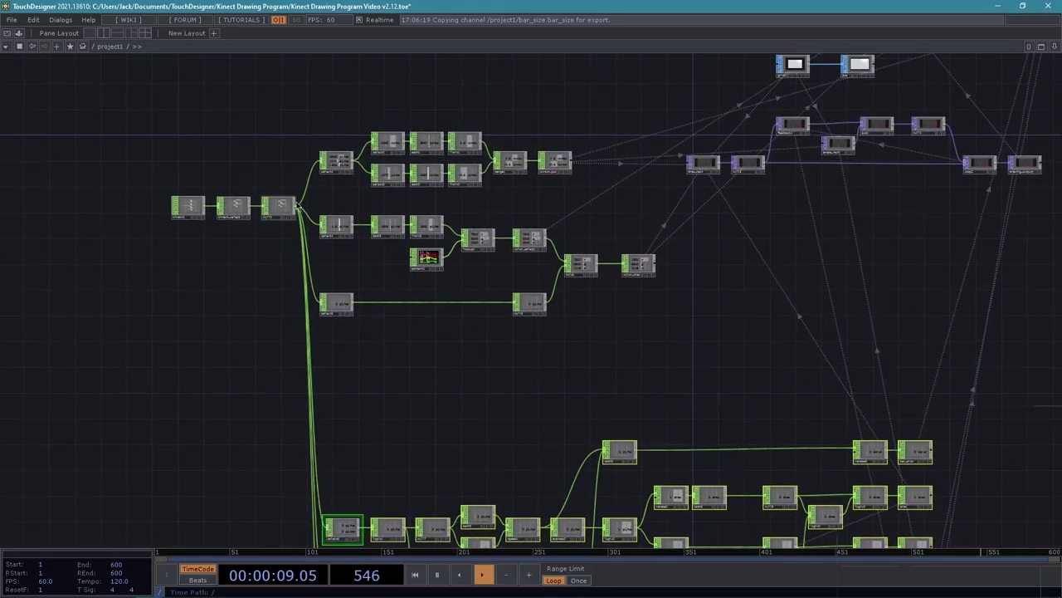
key("p")
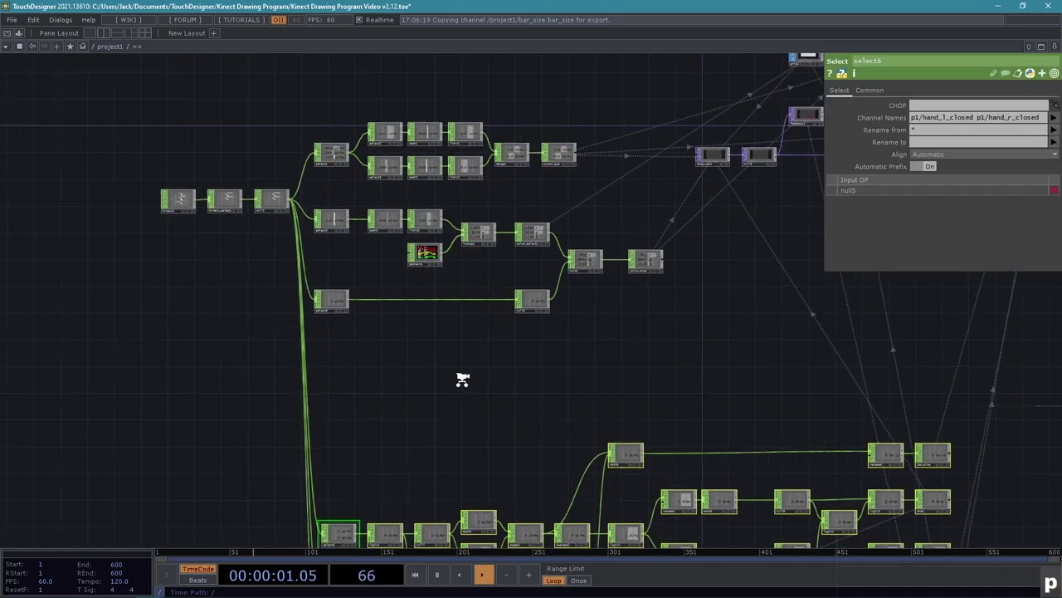
scroll(465, 374, "up", 3)
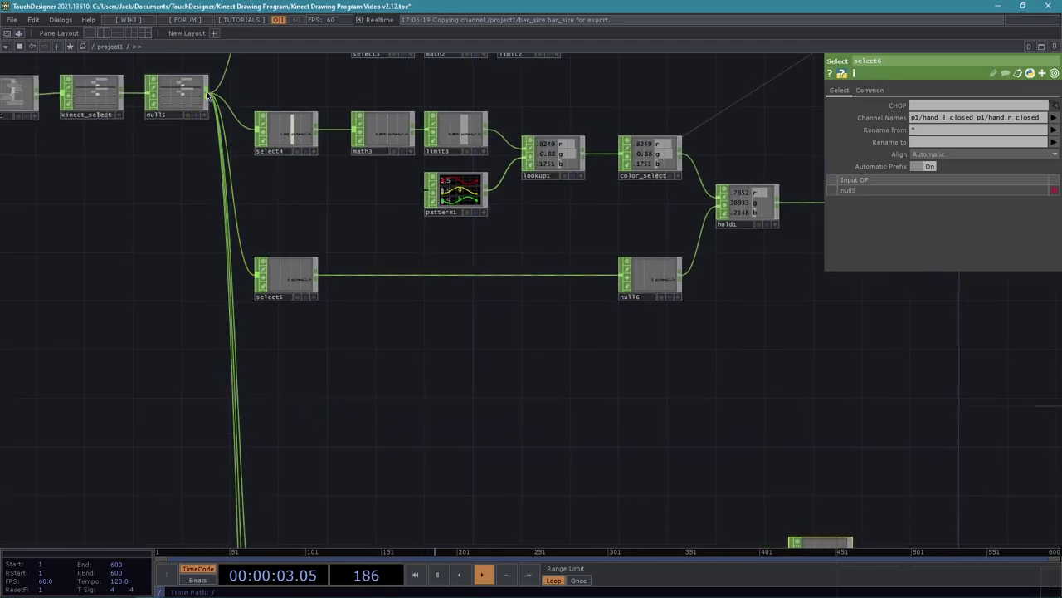
key("Tab")
type("select")
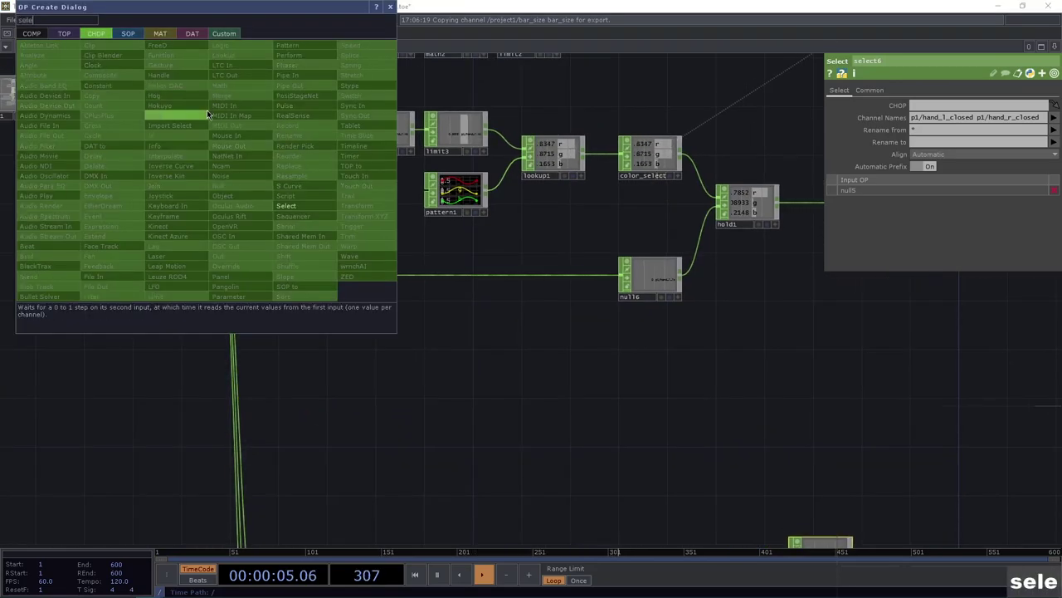
left_click(280, 207)
left_click(286, 435)
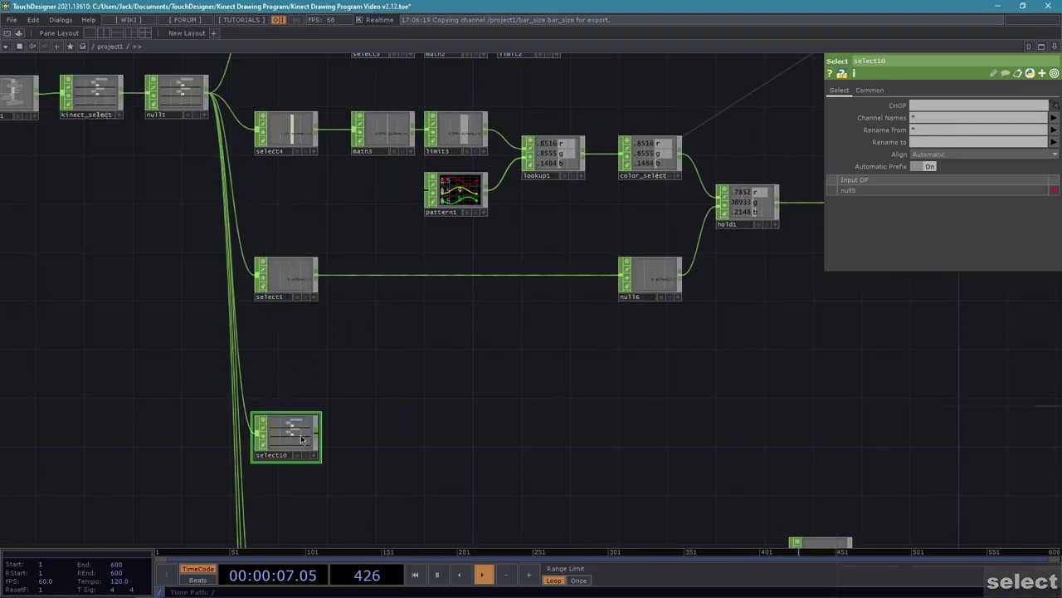
scroll(399, 404, "up", 3)
left_click_drag(338, 407, 339, 449)
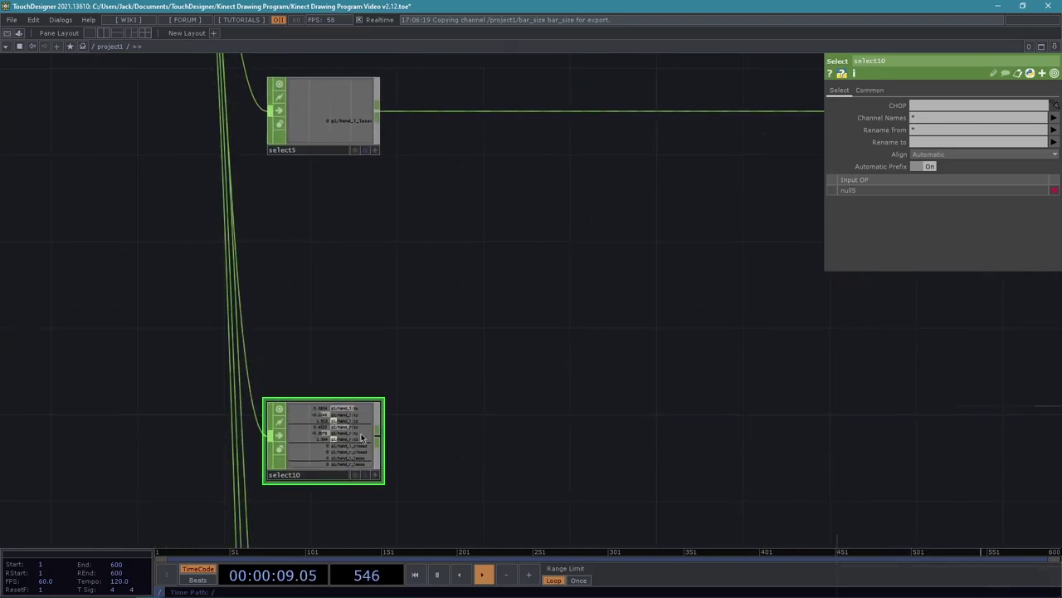
Set the new Select CHOP's channel names to p1/hand_l_closed and p1/hand_r_closed
left_click(1054, 118)
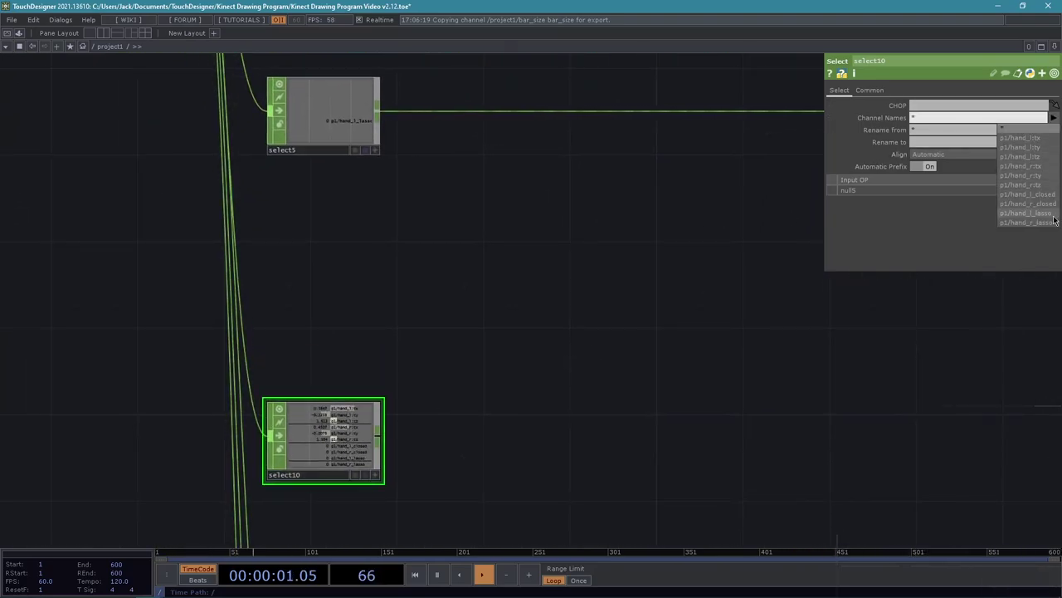
left_click(1034, 199)
left_click(1054, 118)
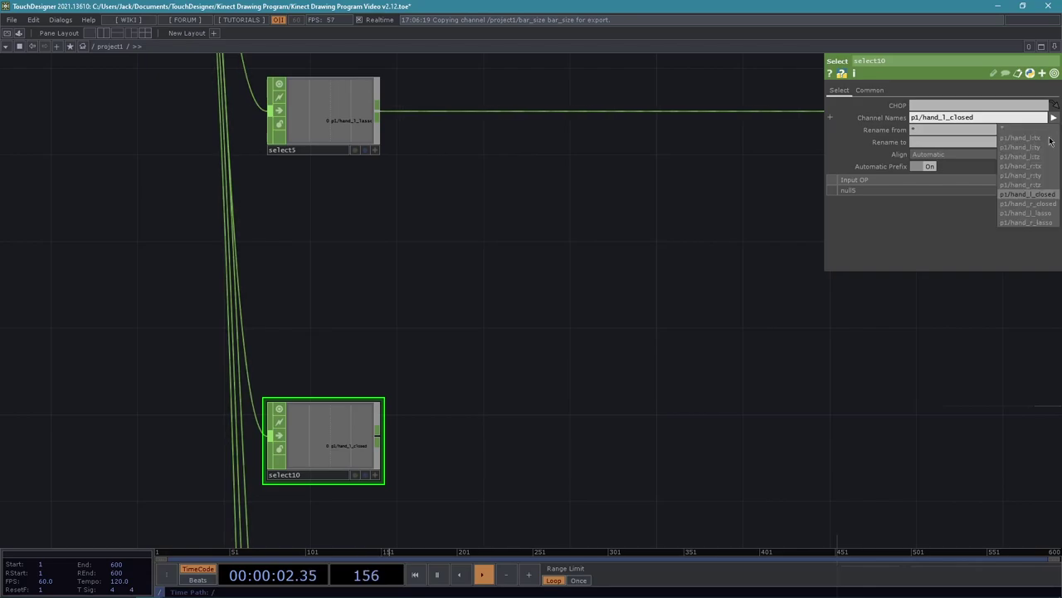
left_click(1045, 205)
left_click_drag(536, 389, 555, 263)
scroll(507, 315, "up", 3)
scroll(539, 361, "down", 2)
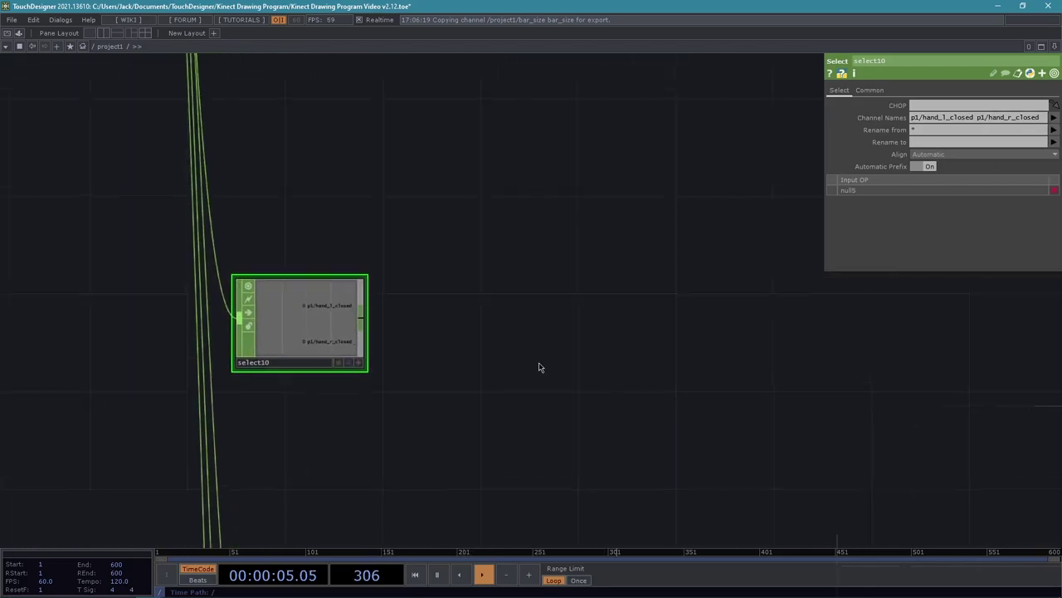
Add a second Select CHOP fed by select10, placed to its lower right
scroll(492, 368, "down", 3)
key("Tab")
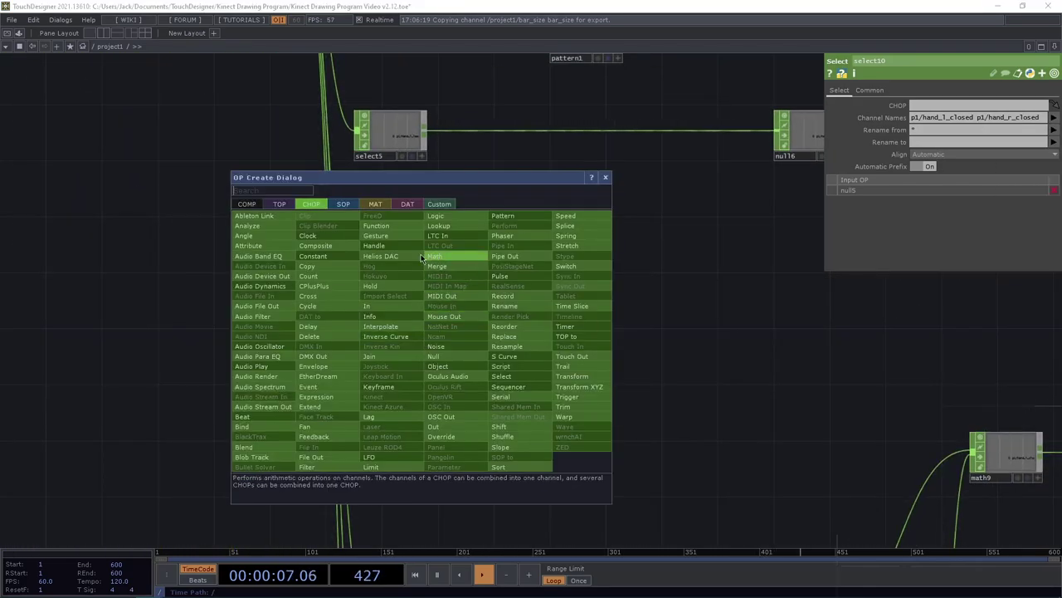
type("sel")
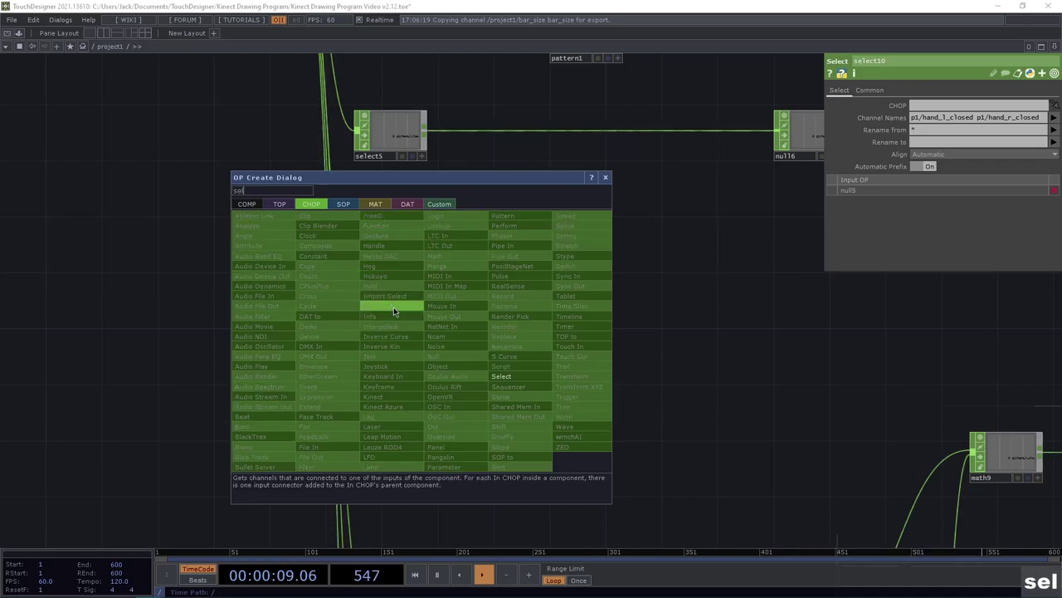
type("ect")
left_click(520, 375)
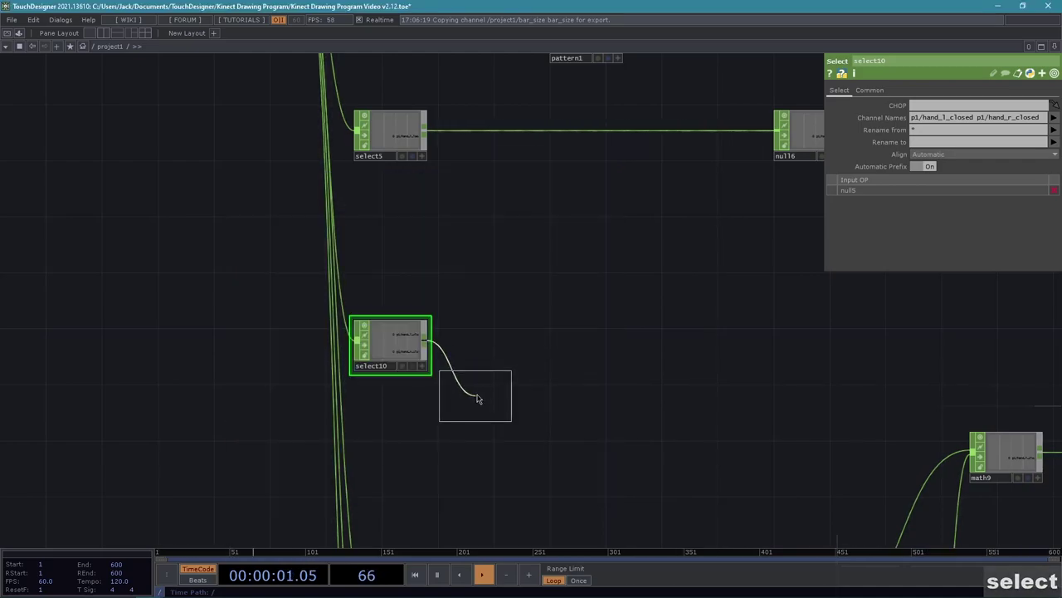
left_click(485, 390)
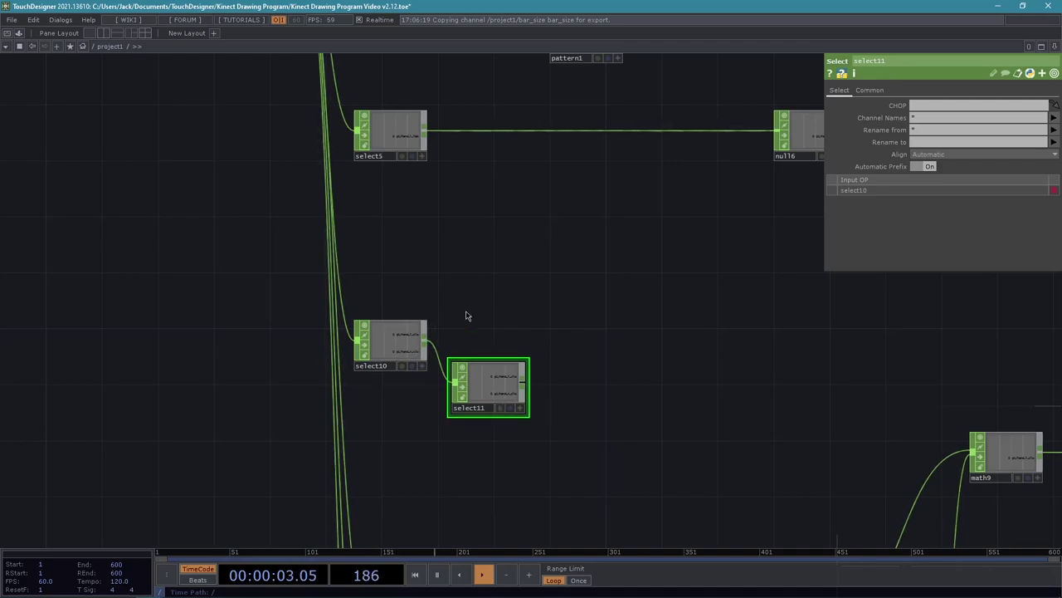
Limit the second Select CHOP, select11, to the p1/hand_r_closed channel
scroll(569, 390, "up", 5)
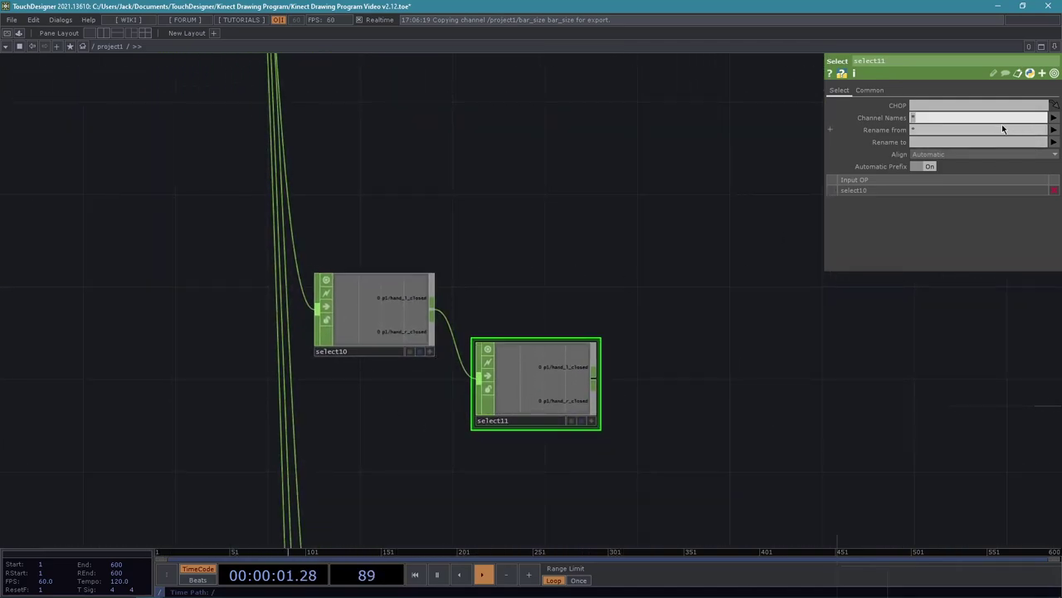
left_click(1054, 118)
left_click(1024, 147)
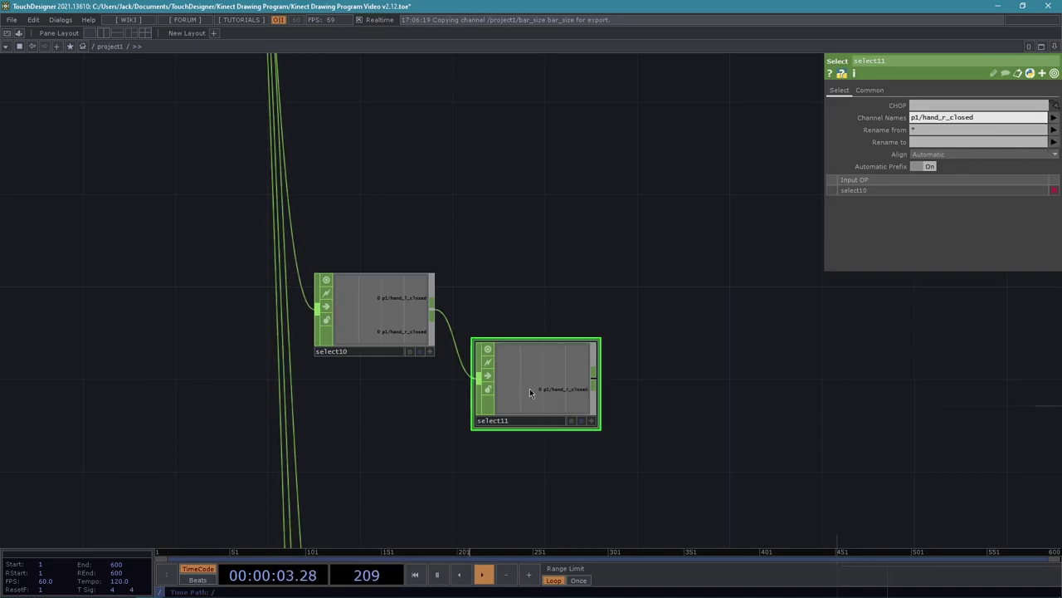
scroll(730, 408, "up", 3)
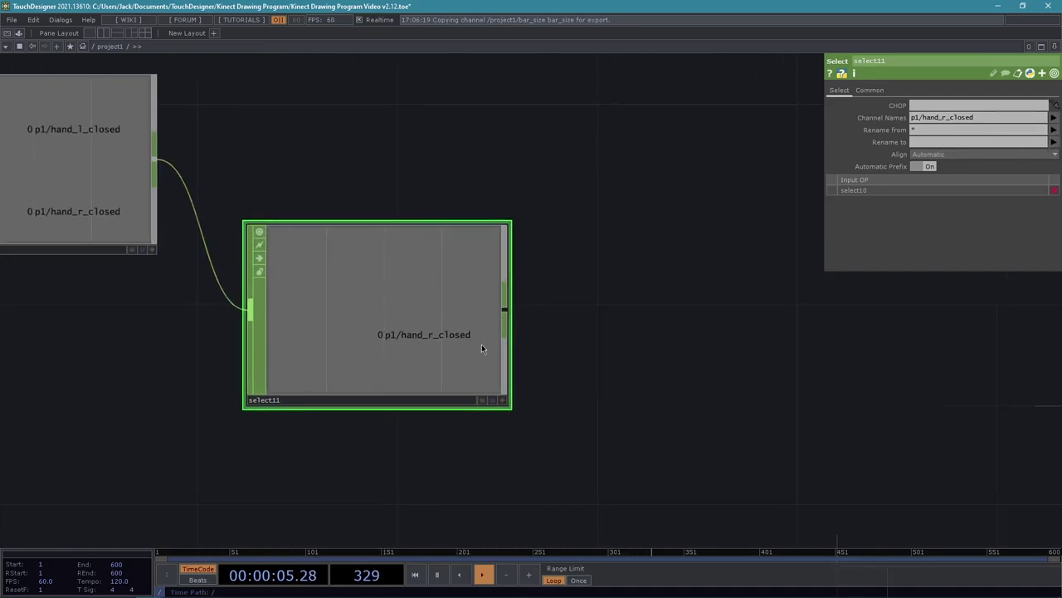
scroll(498, 390, "down", 3)
left_click_drag(597, 396, 606, 362)
left_click_drag(514, 322, 515, 344)
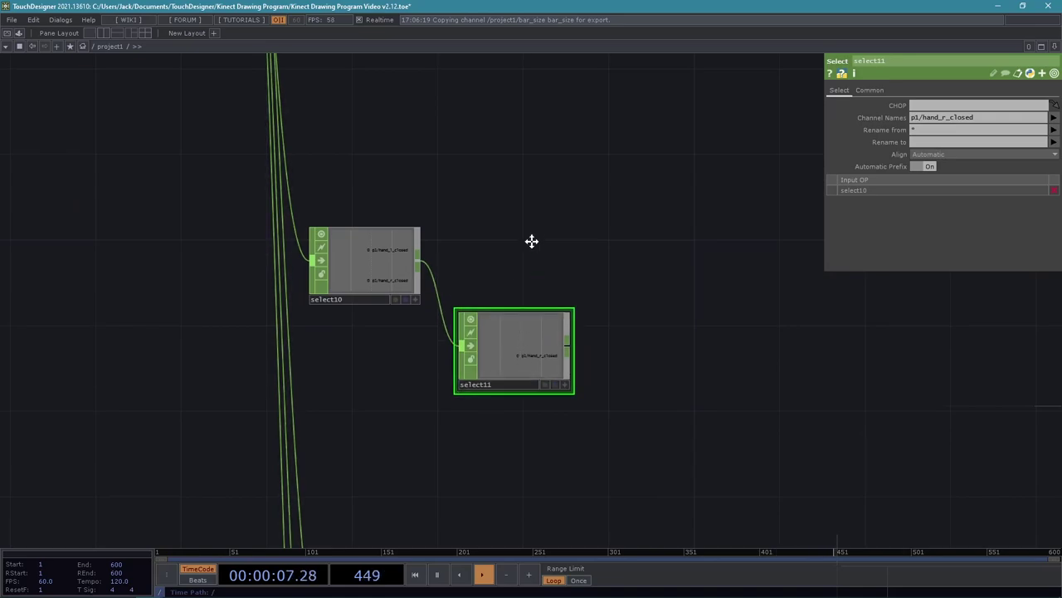
left_click_drag(531, 242, 512, 281)
right_click(398, 305)
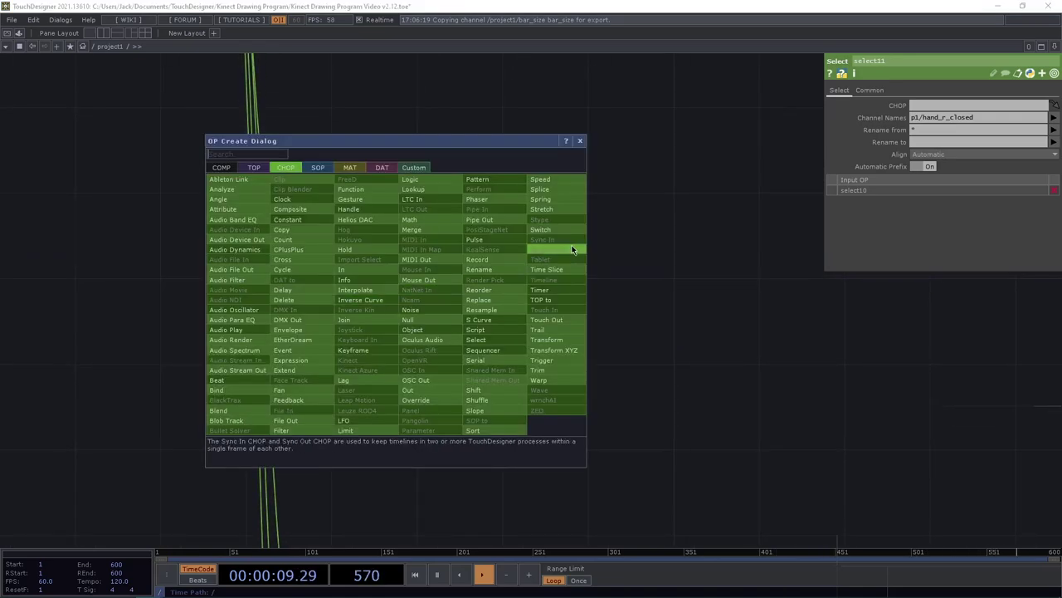
key("Escape")
key("Escape")
Branch a Logic CHOP off select10 above select11 and set its Combine Channels to And
right_click(399, 304)
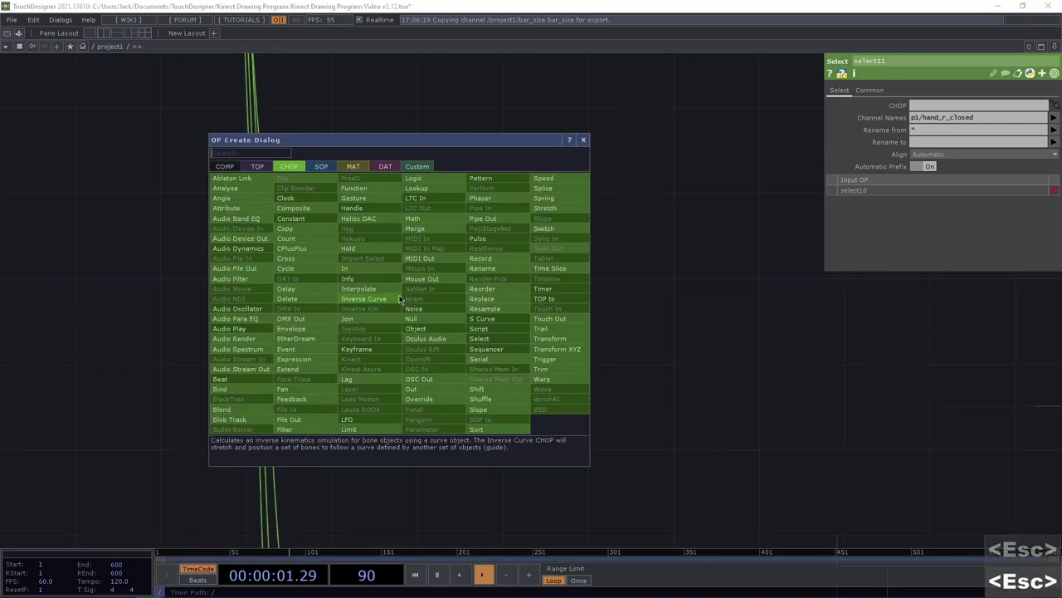
left_click(407, 177)
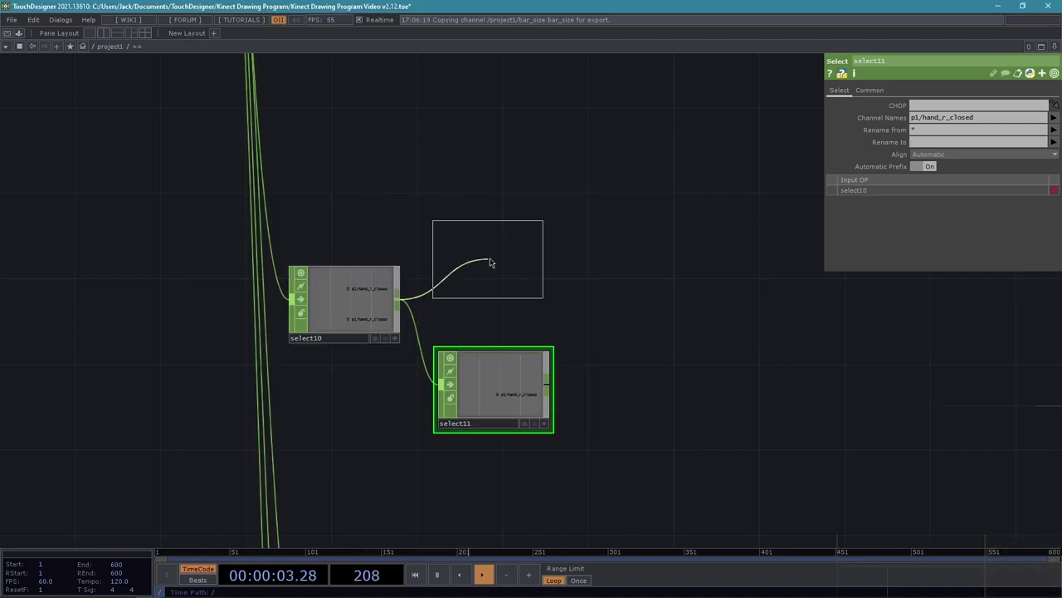
left_click(488, 256)
left_click(938, 117)
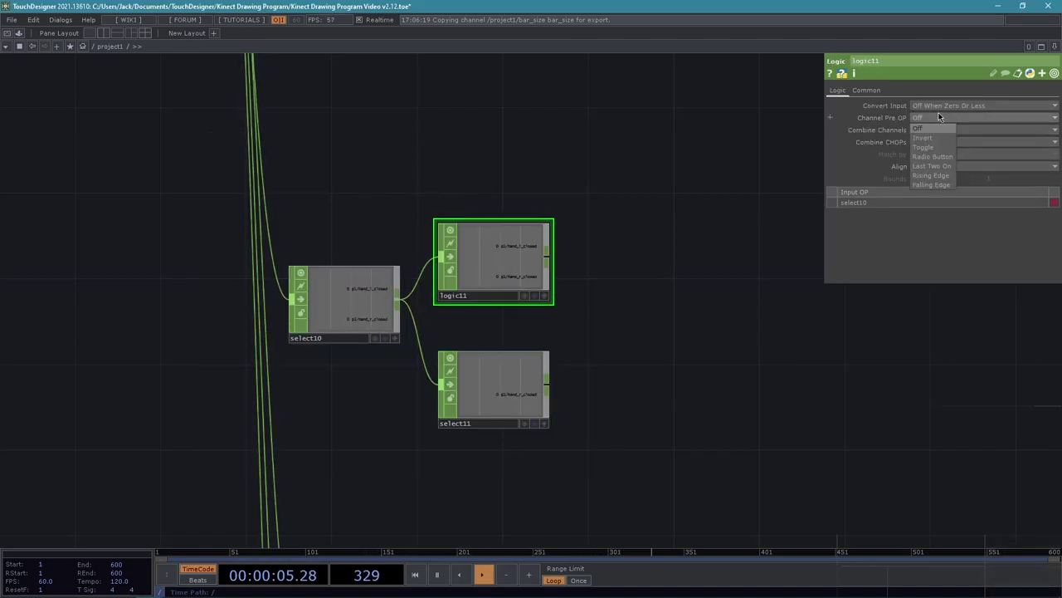
left_click(901, 135)
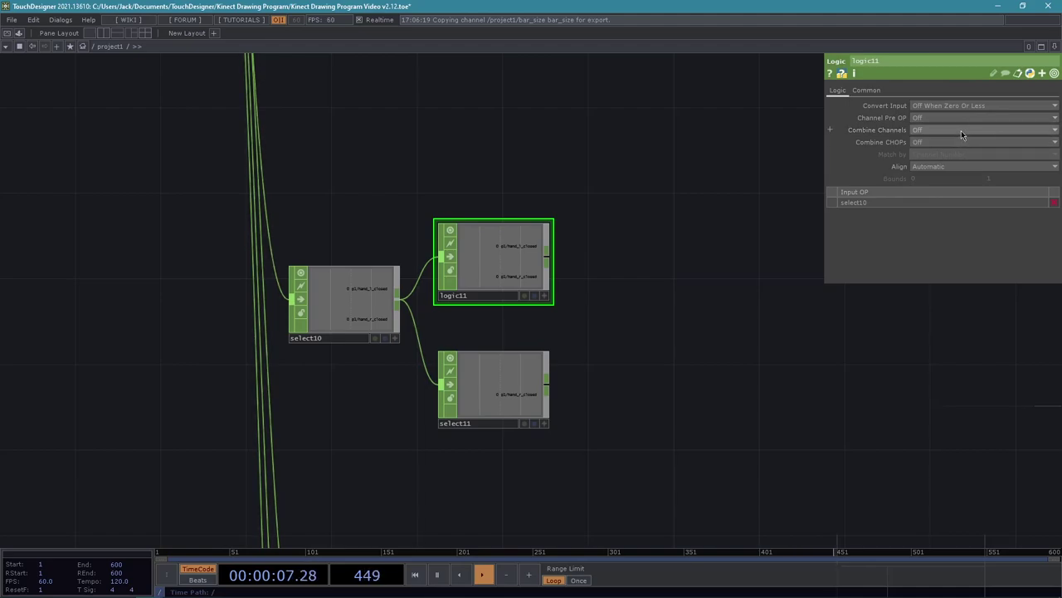
left_click(962, 130)
left_click(919, 150)
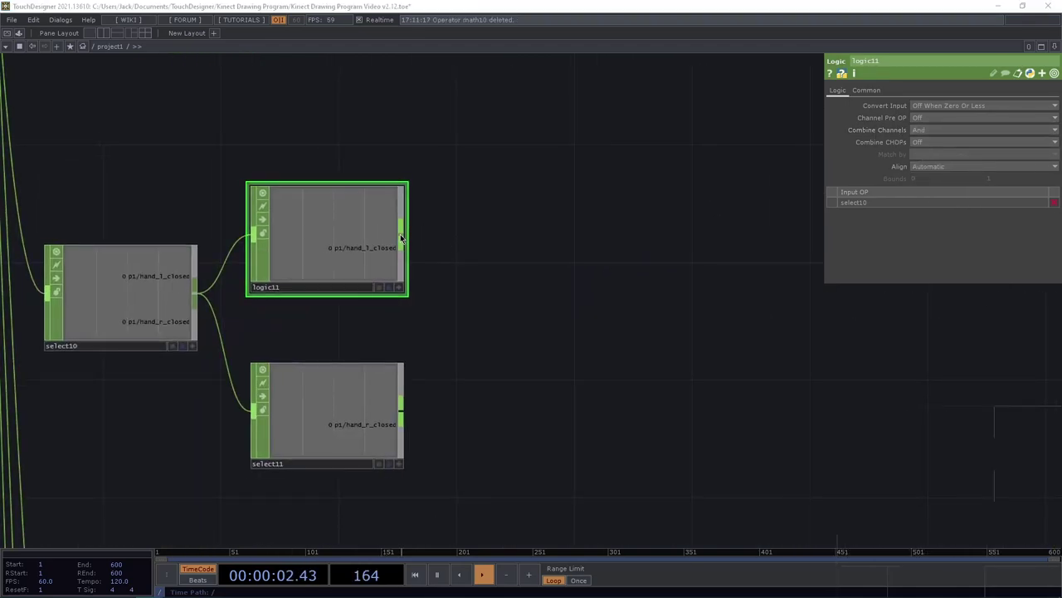
key("Tab")
left_click(415, 162)
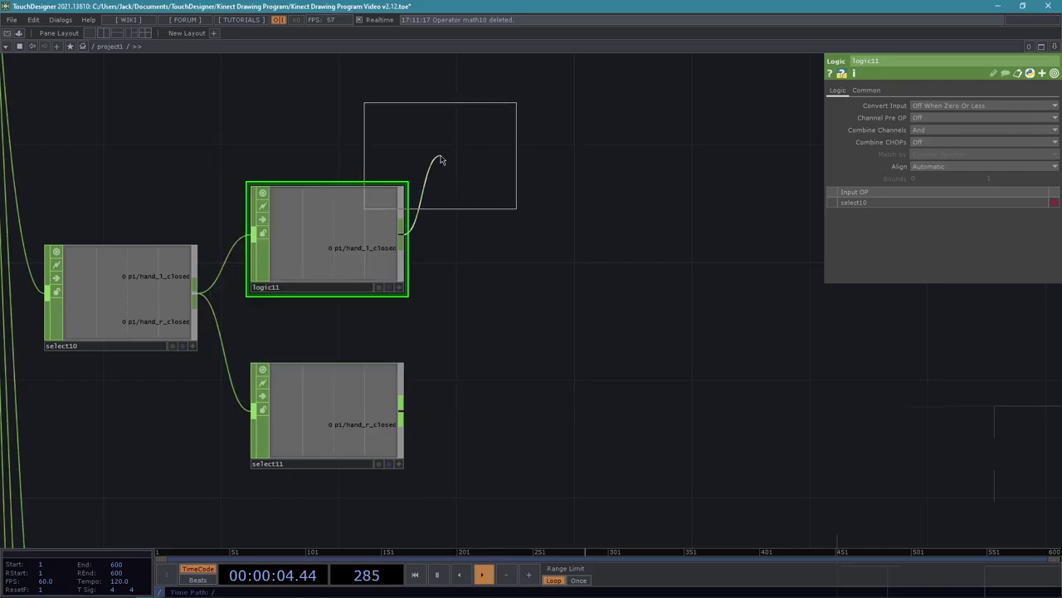
key("Escape")
right_click(409, 229)
left_click(401, 229)
Add a Math CHOP after logic11 and connect select11 as its second input
right_click(401, 230)
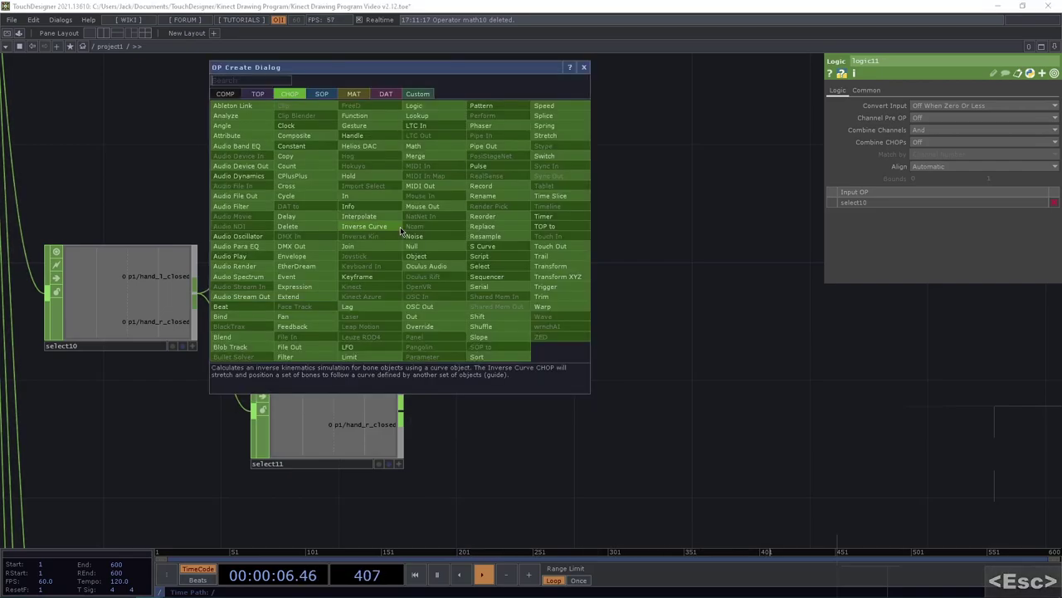
left_click(424, 146)
left_click(523, 340)
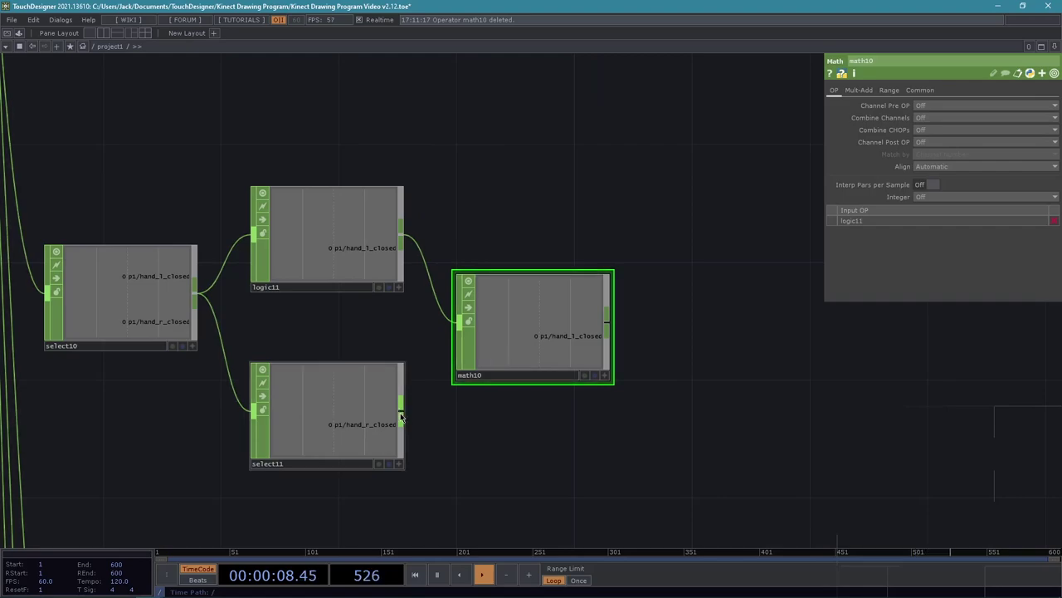
left_click_drag(401, 419, 462, 322)
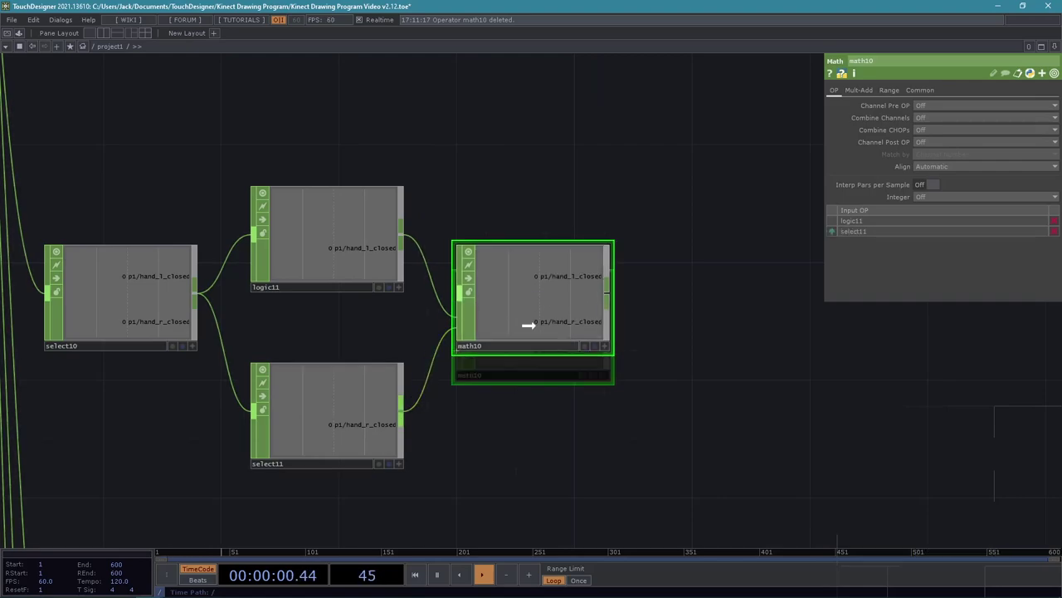
Set the Math CHOP to combine its CHOPs with Add and set its From Range to 0 to 2
left_click(938, 130)
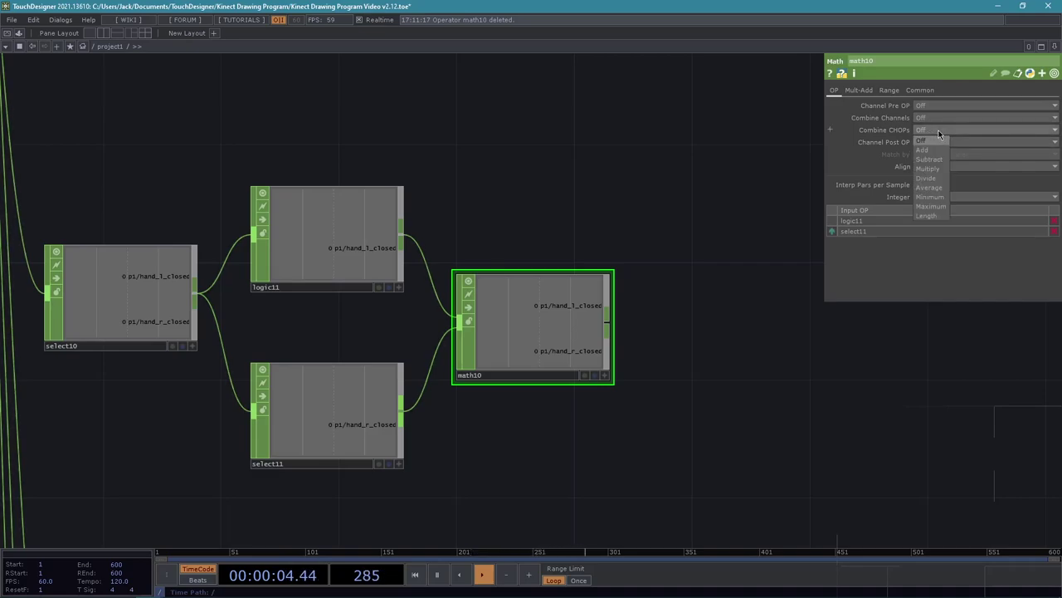
left_click(922, 149)
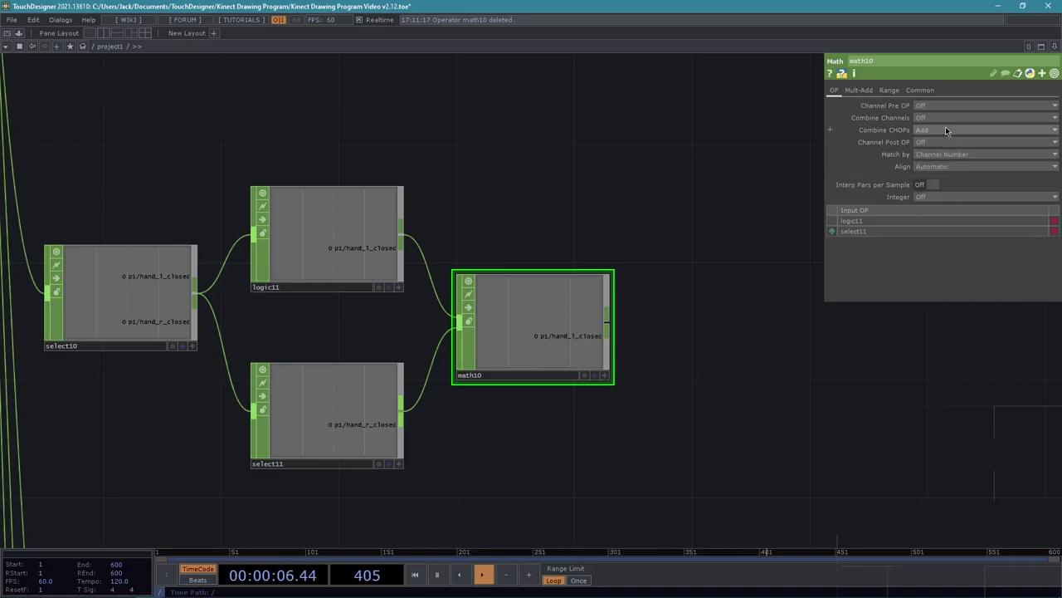
left_click(889, 90)
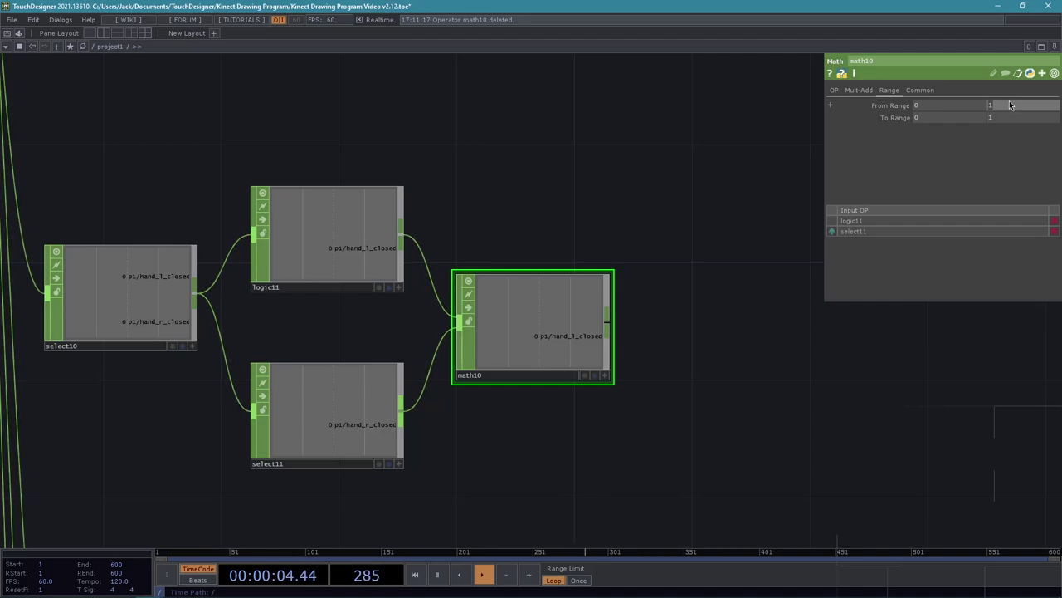
key("Return")
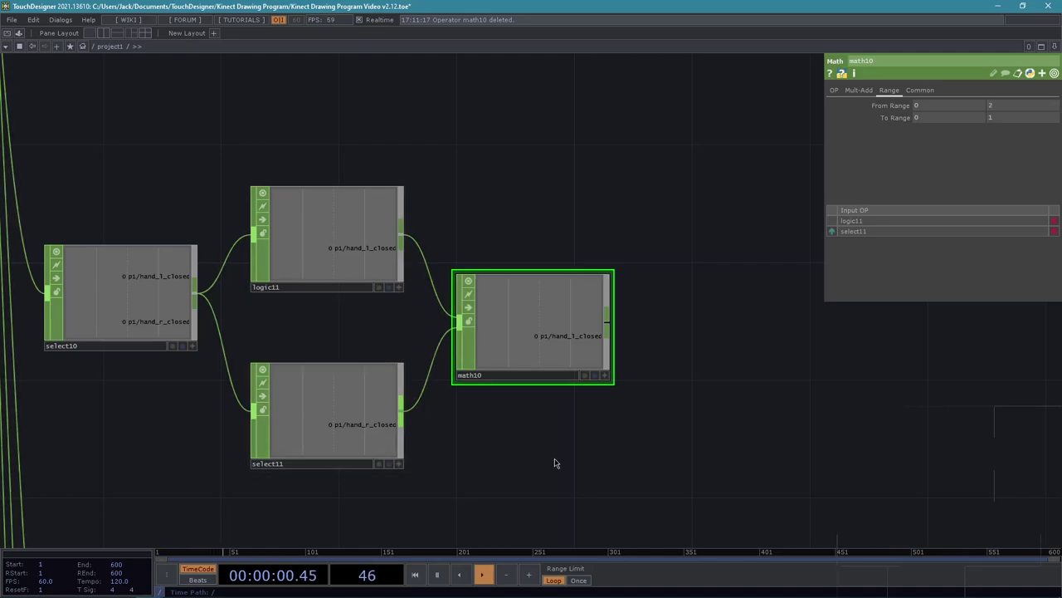
Add a Rename CHOP after math10 and place it beside that node
left_click_drag(490, 422, 533, 417)
left_click_drag(633, 510, 542, 527)
scroll(631, 391, "down", 3)
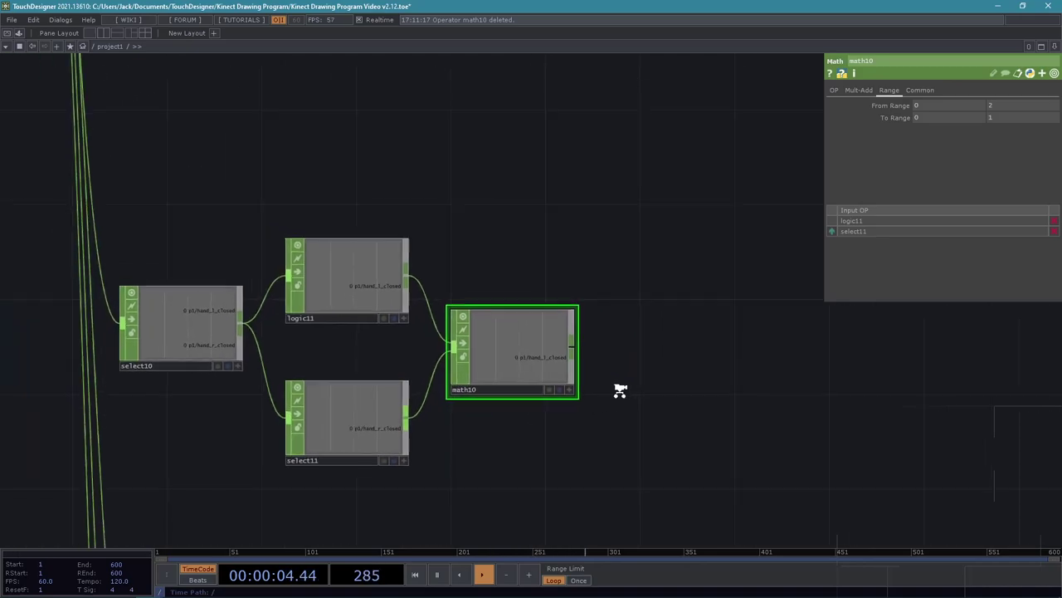
left_click_drag(560, 399, 525, 401)
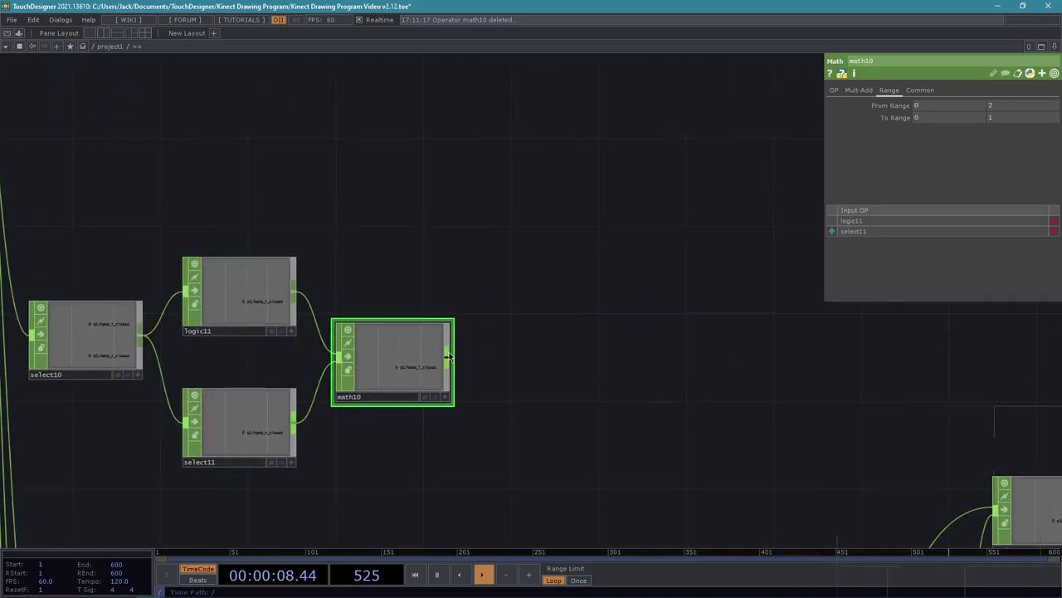
key("Tab")
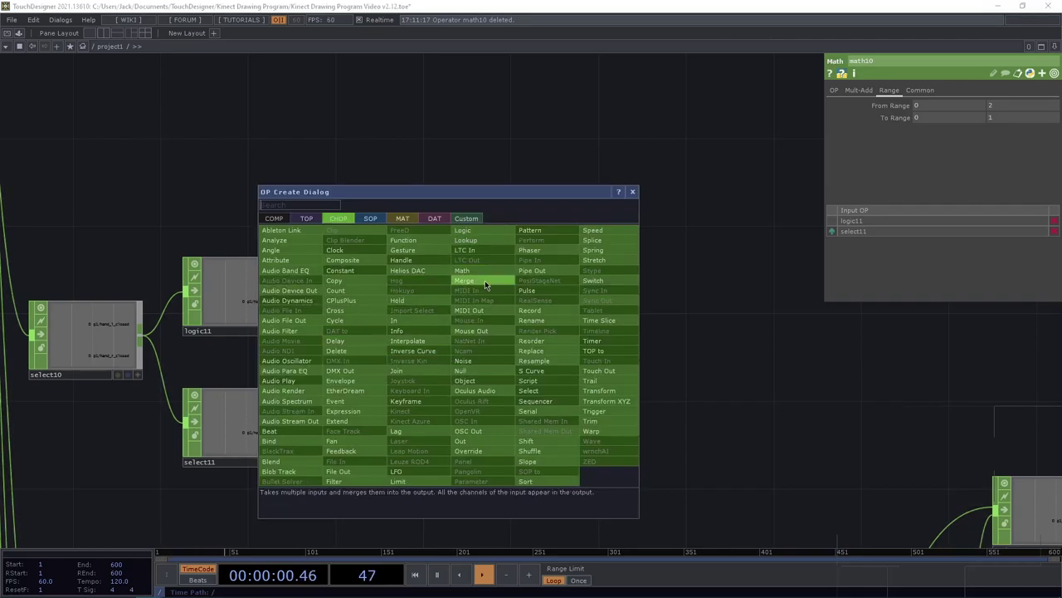
type("renam")
left_click(538, 312)
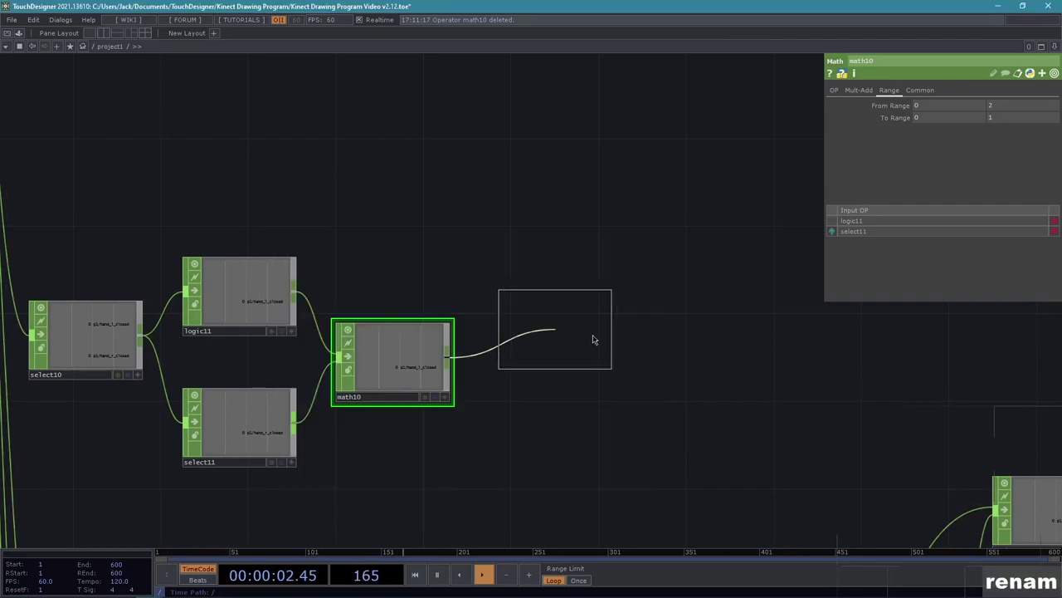
left_click(592, 340)
scroll(542, 434, "up", 2)
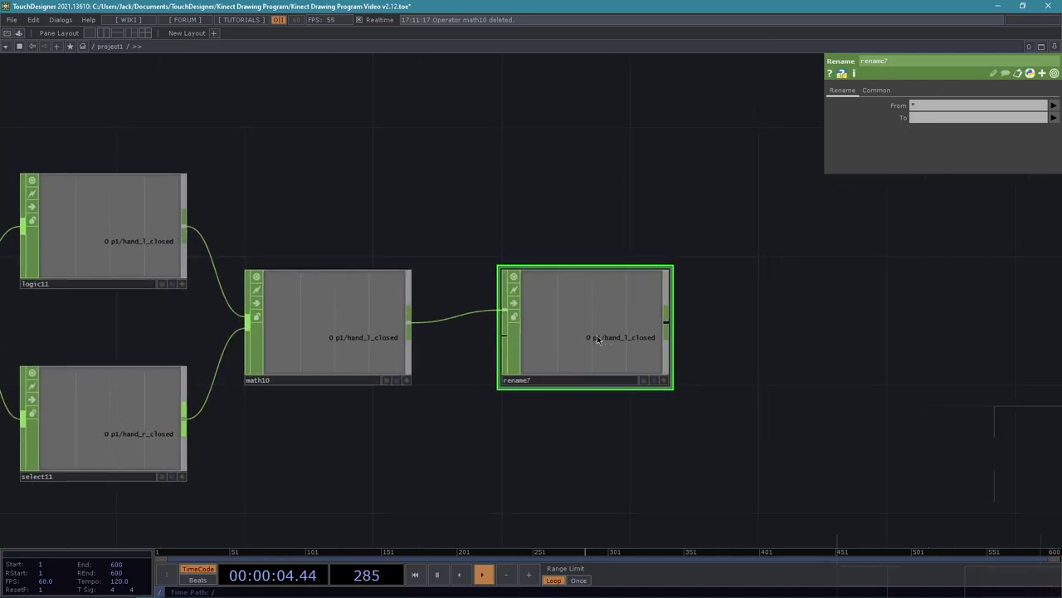
mouse_move(591, 340)
left_mouse_down()
mouse_move(527, 343)
mouse_move(574, 343)
left_mouse_up()
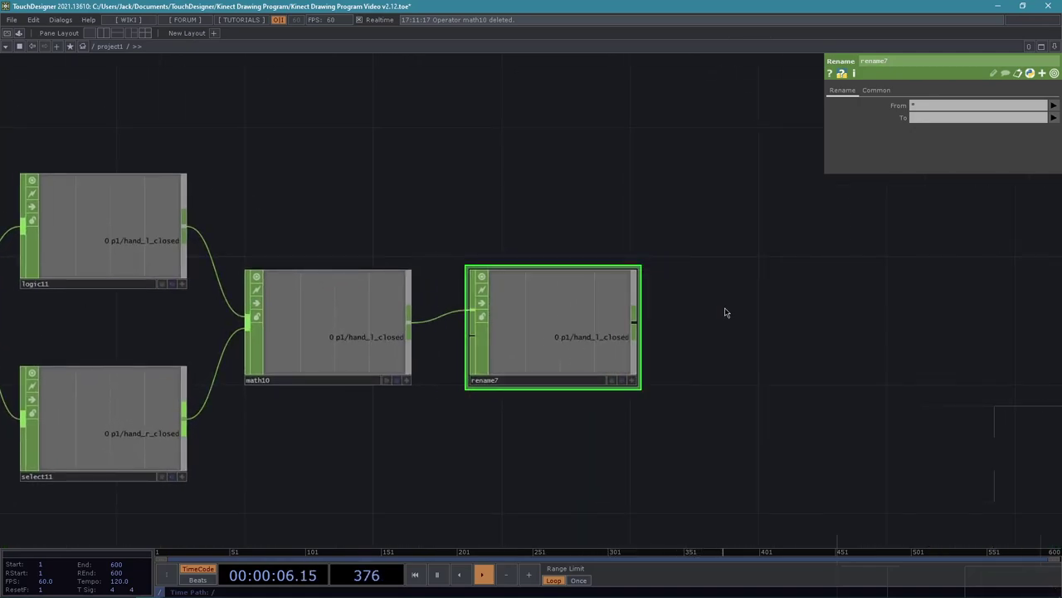
Set the Rename CHOP to rename its incoming channel to mode_fill
left_click(937, 120)
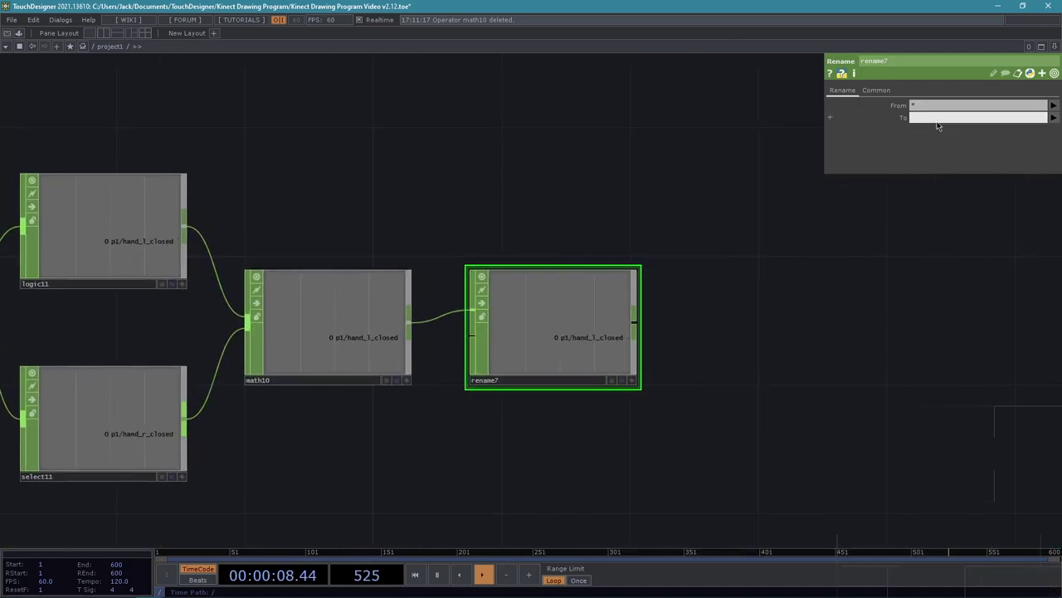
type("mode_fill")
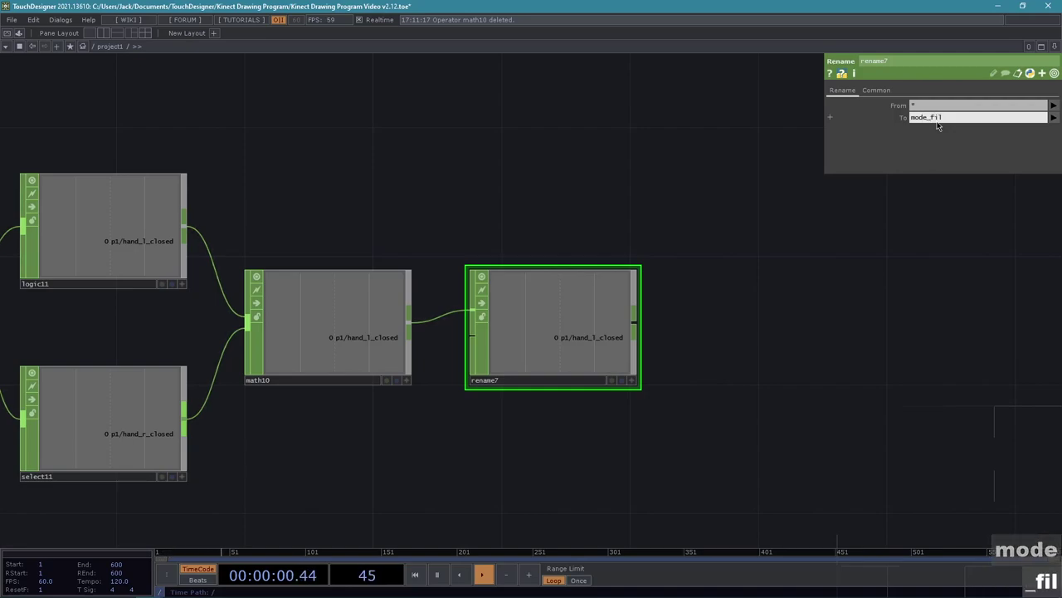
key("Return")
Add a Null CHOP after rename7, placed above the bar_size null and level with the new chain
scroll(764, 332, "down", 5)
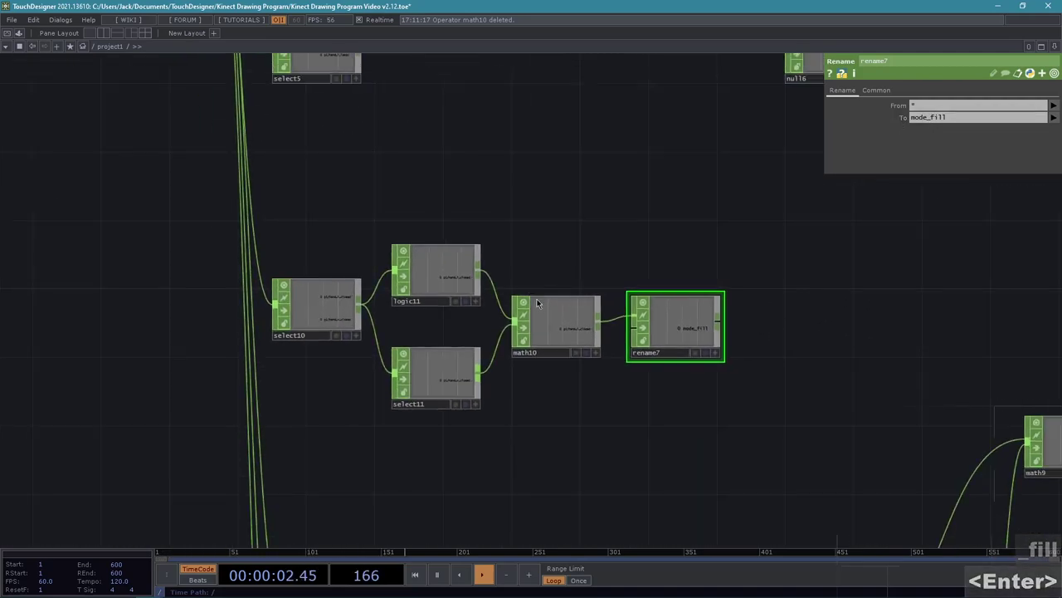
scroll(815, 317, "down", 5)
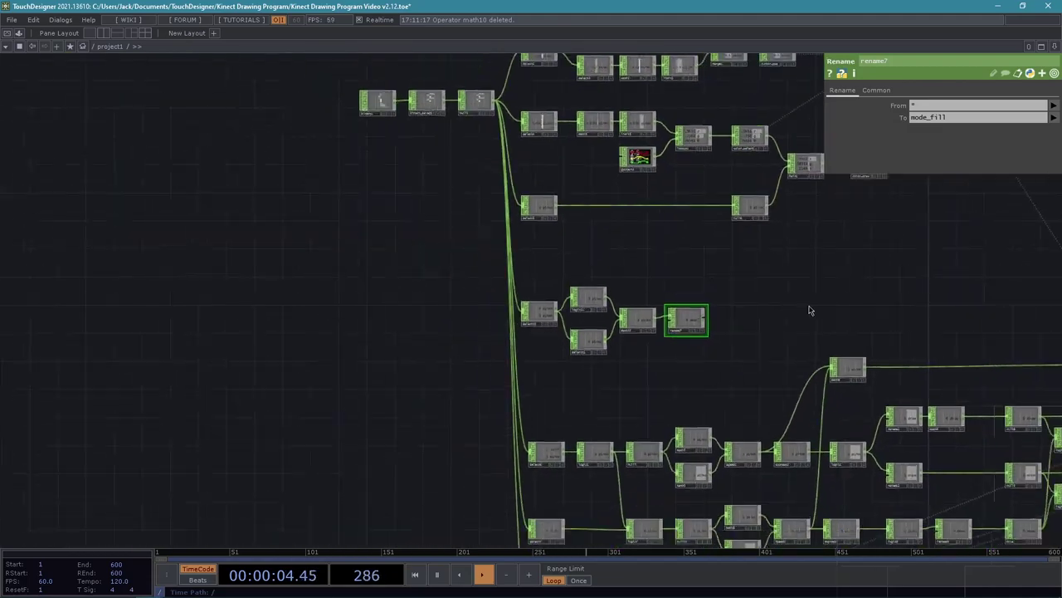
left_click_drag(801, 307, 508, 332)
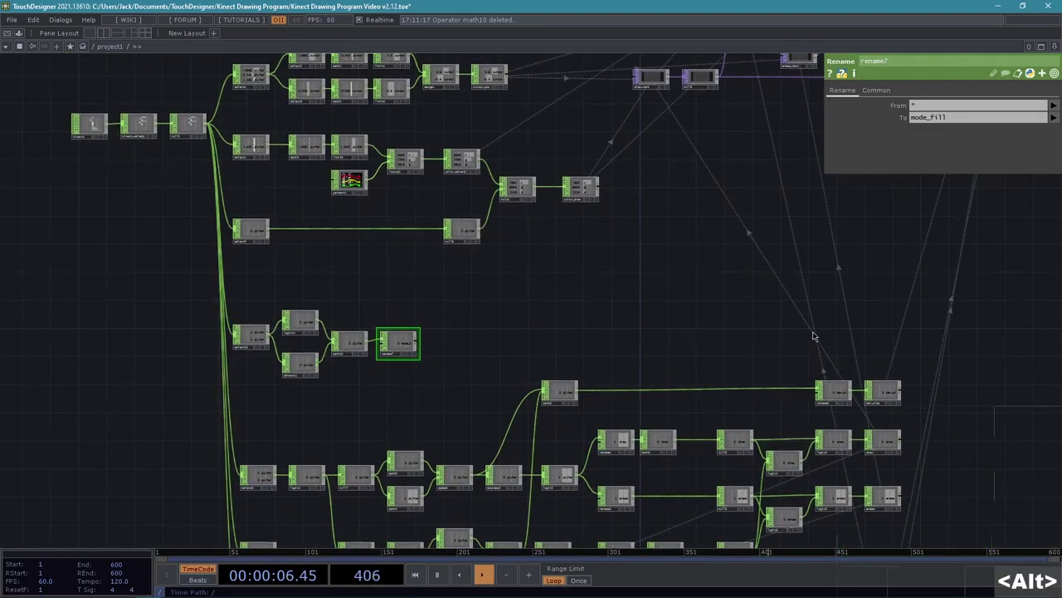
key("alt+n")
left_click(883, 339)
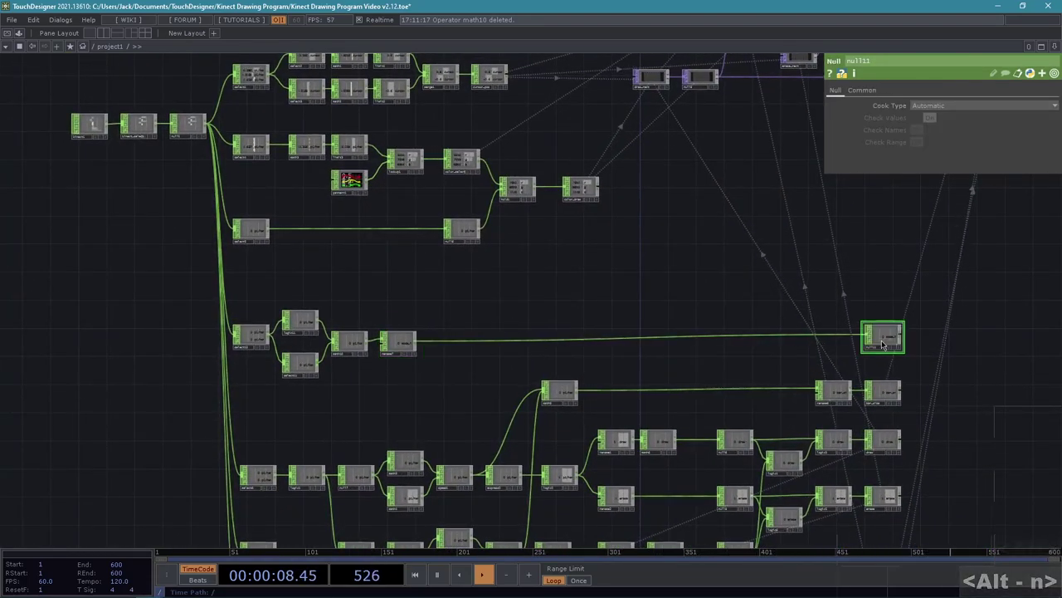
left_click_drag(885, 343, 877, 355)
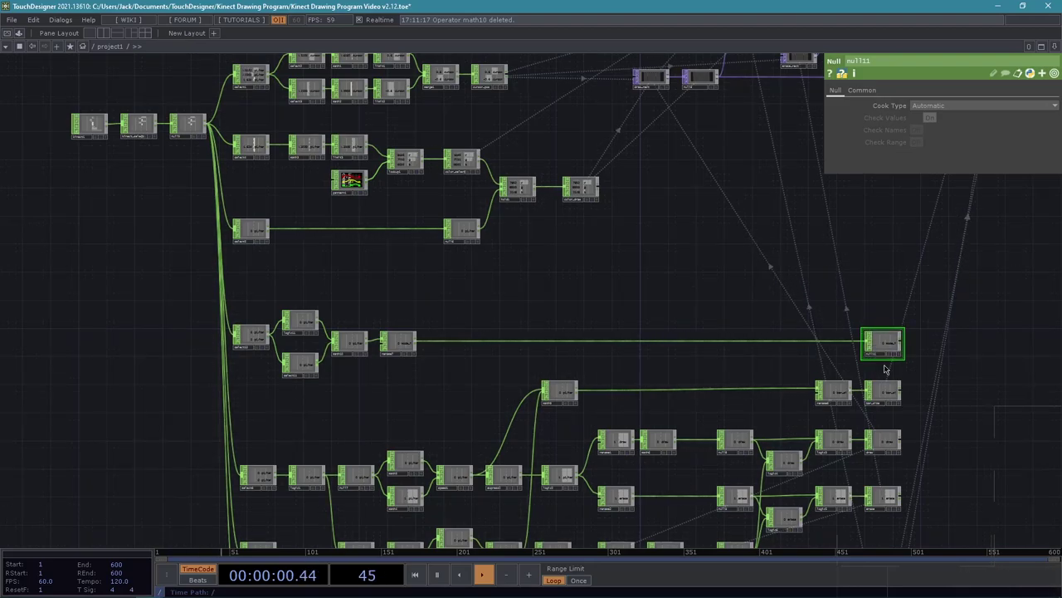
Rename the new Null CHOP to mode_fill
scroll(885, 368, "up", 6)
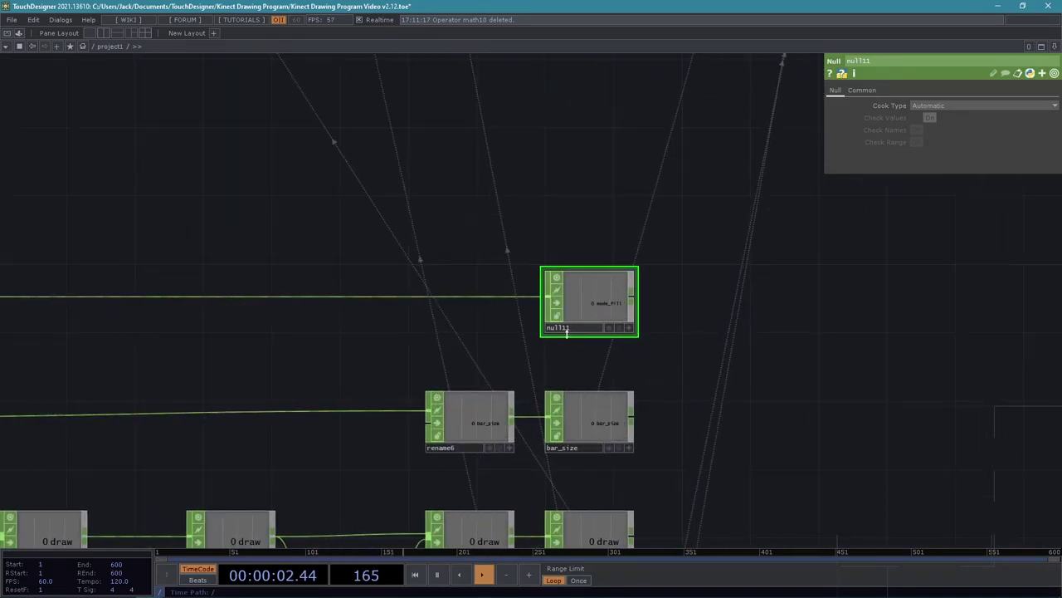
left_click(567, 328)
type("mode fill")
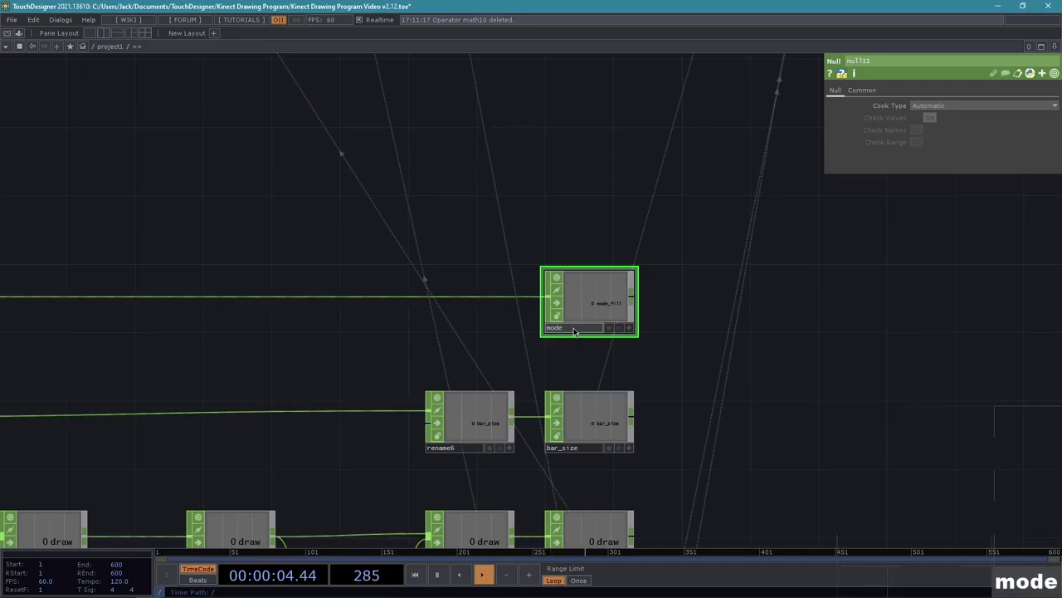
key("Return")
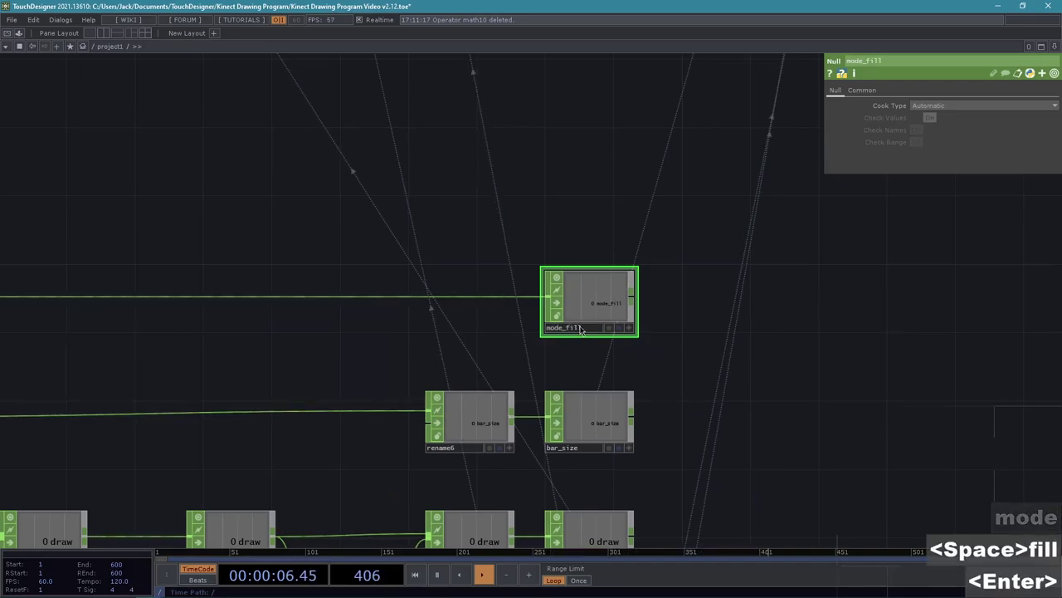
Drive all three Fill Color values of the mode_bar Rectangle TOP with the mode_fill channel
scroll(779, 237, "down", 5)
left_click_drag(775, 271, 635, 401)
scroll(635, 401, "up", 3)
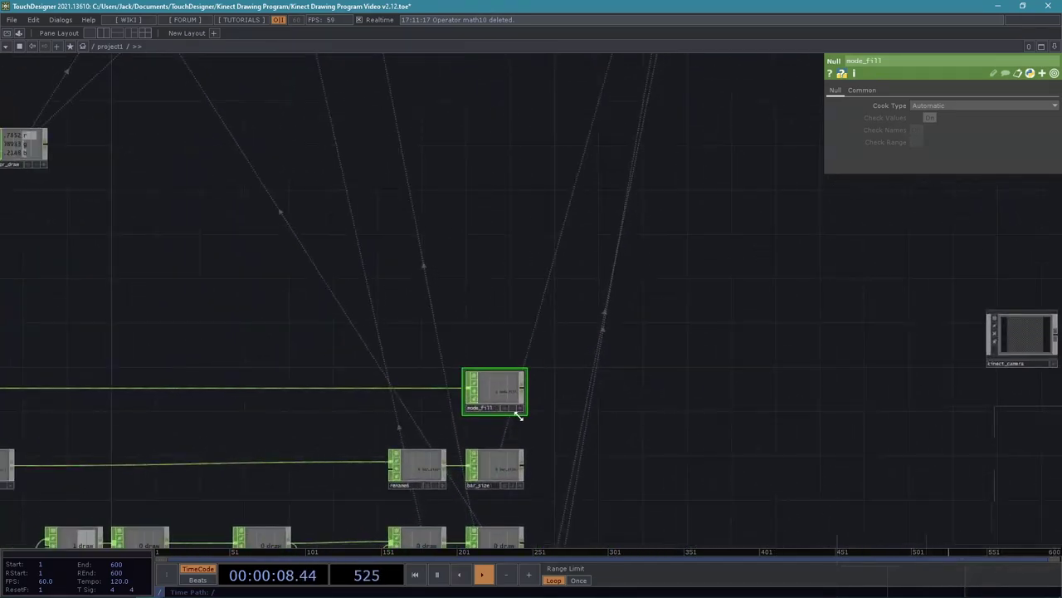
left_click_drag(769, 145, 668, 343)
scroll(648, 365, "down", 5)
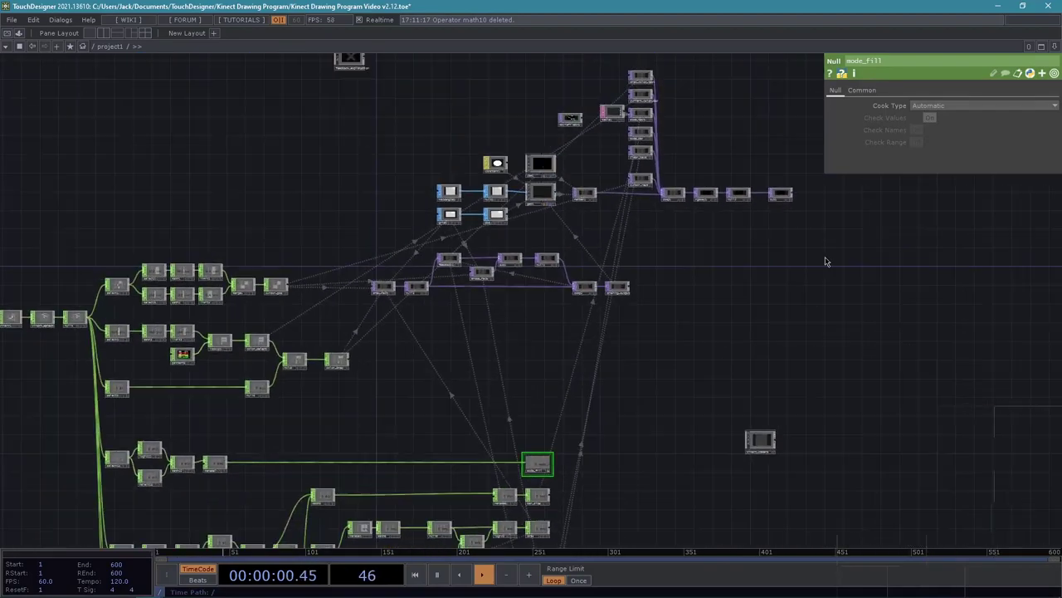
left_click_drag(675, 201, 592, 396)
scroll(639, 258, "up", 7)
scroll(540, 309, "up", 3)
left_click_drag(540, 315, 694, 235)
left_click_drag(643, 371, 745, 343)
left_click(583, 379)
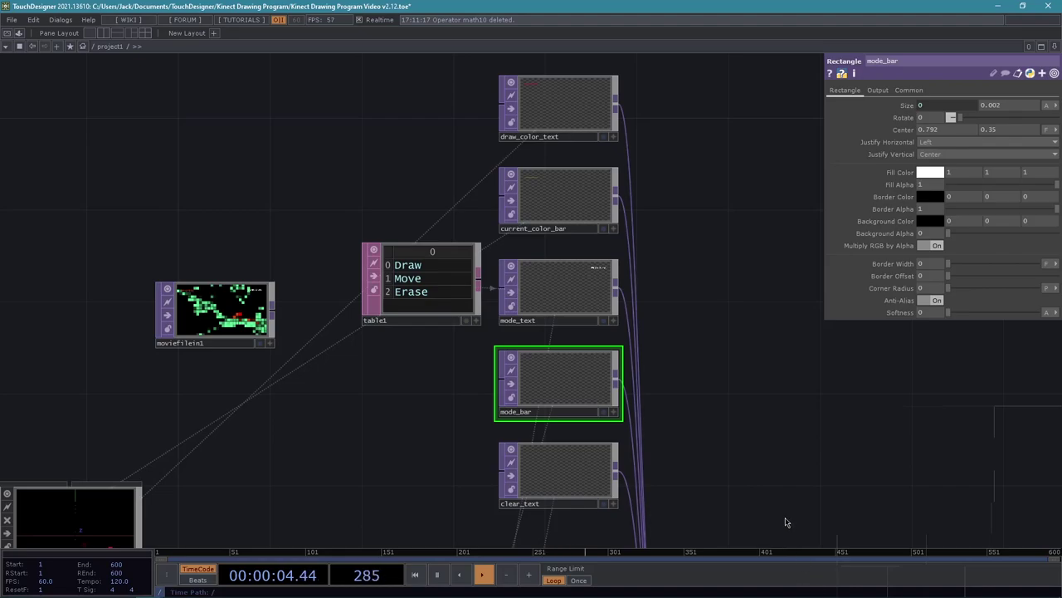
left_click_drag(715, 523, 704, 264)
left_click_drag(590, 501, 603, 332)
scroll(603, 332, "down", 5)
left_click_drag(543, 447, 597, 227)
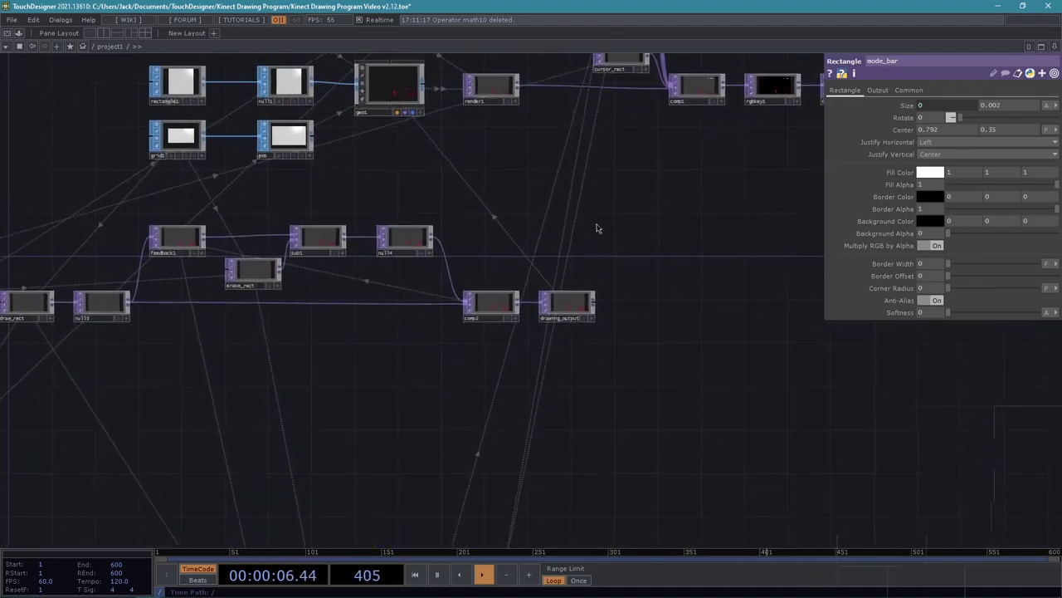
left_click_drag(601, 383, 662, 92)
left_click_drag(577, 445, 629, 235)
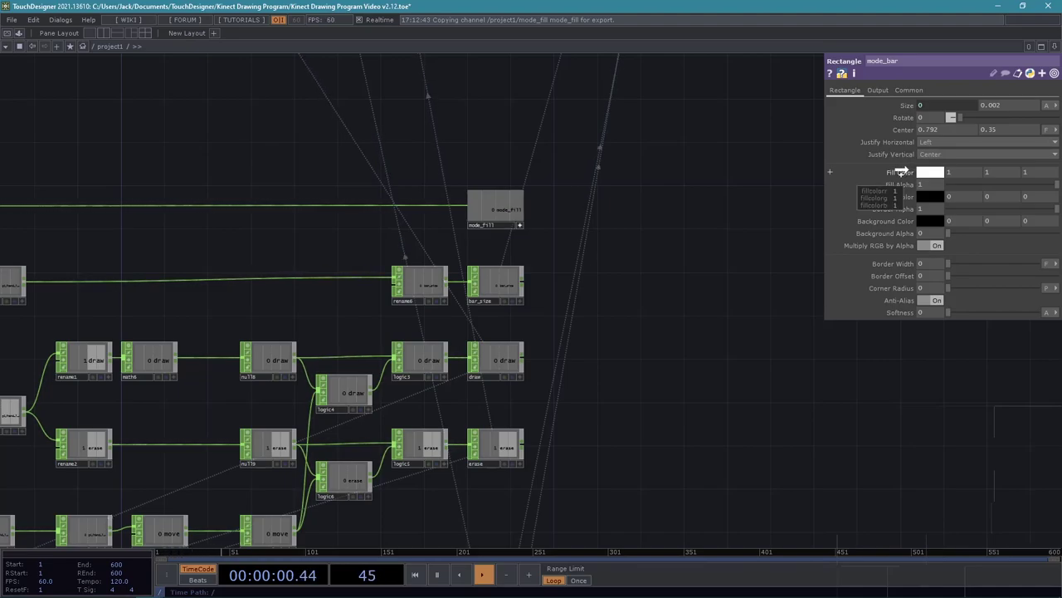
left_click_drag(902, 171, 902, 172)
left_click(912, 165)
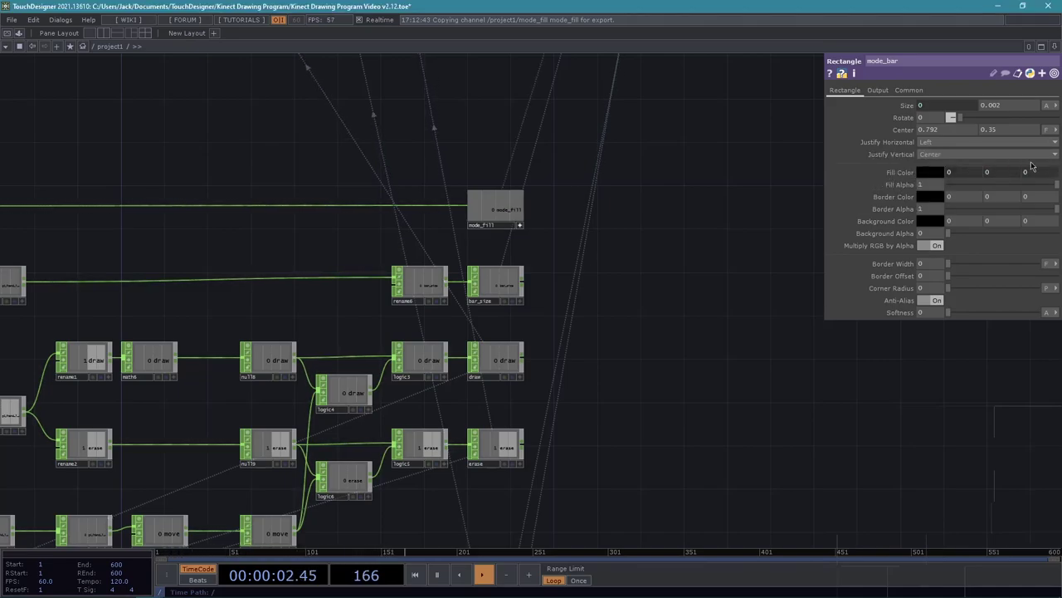
left_click(520, 225)
scroll(595, 210, "down", 5)
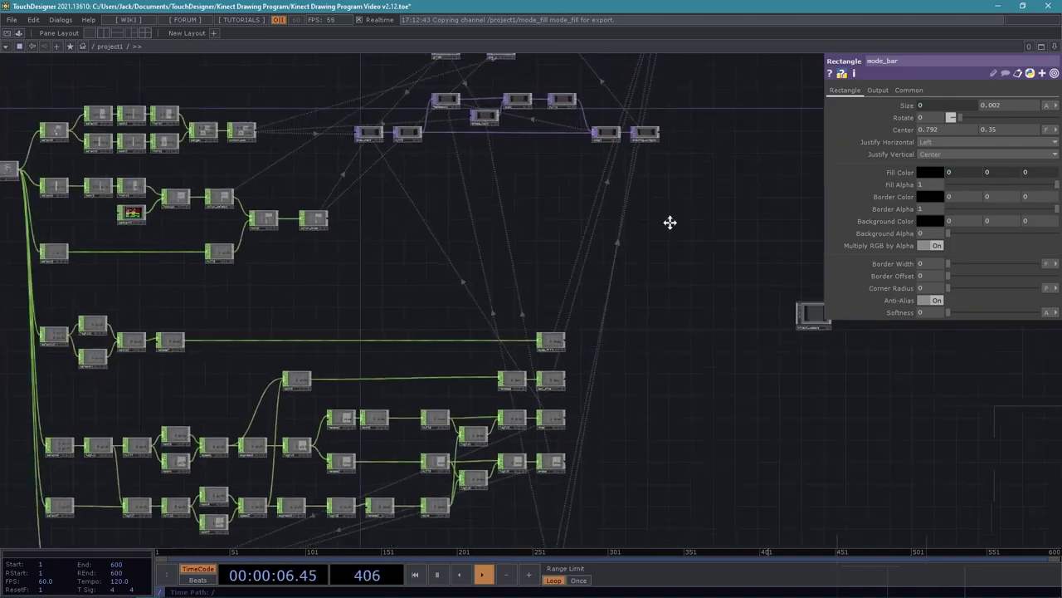
scroll(619, 356, "up", 3)
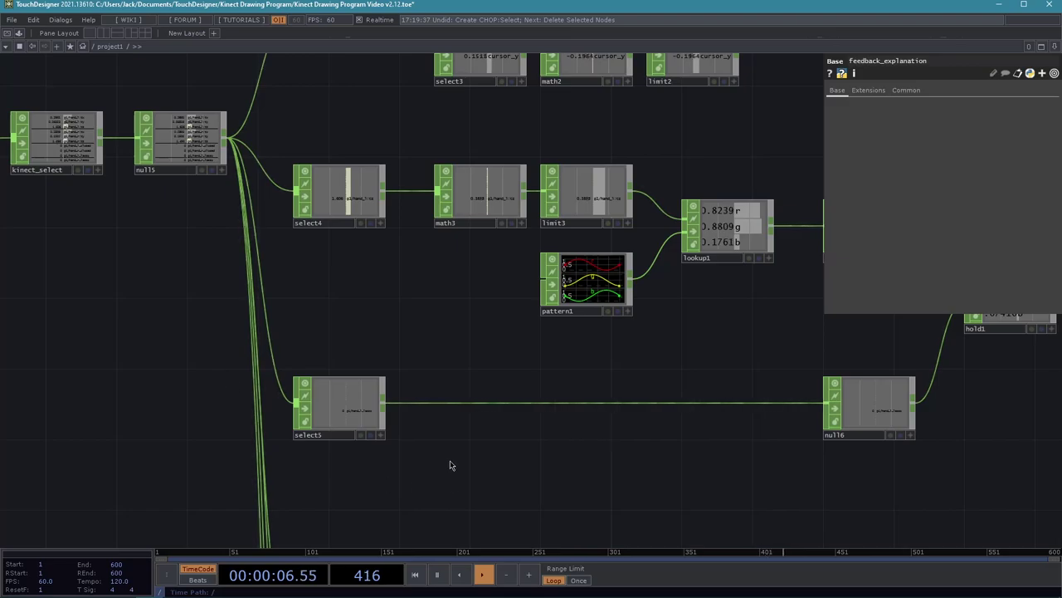
left_click_drag(408, 493, 340, 446)
scroll(368, 441, "up", 3)
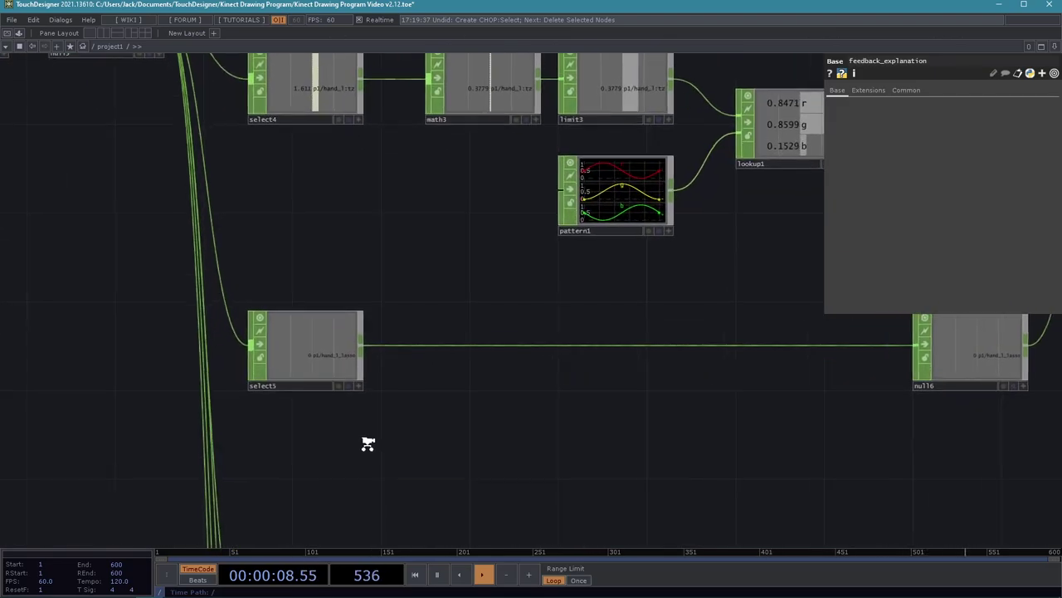
scroll(434, 390, "up", 1)
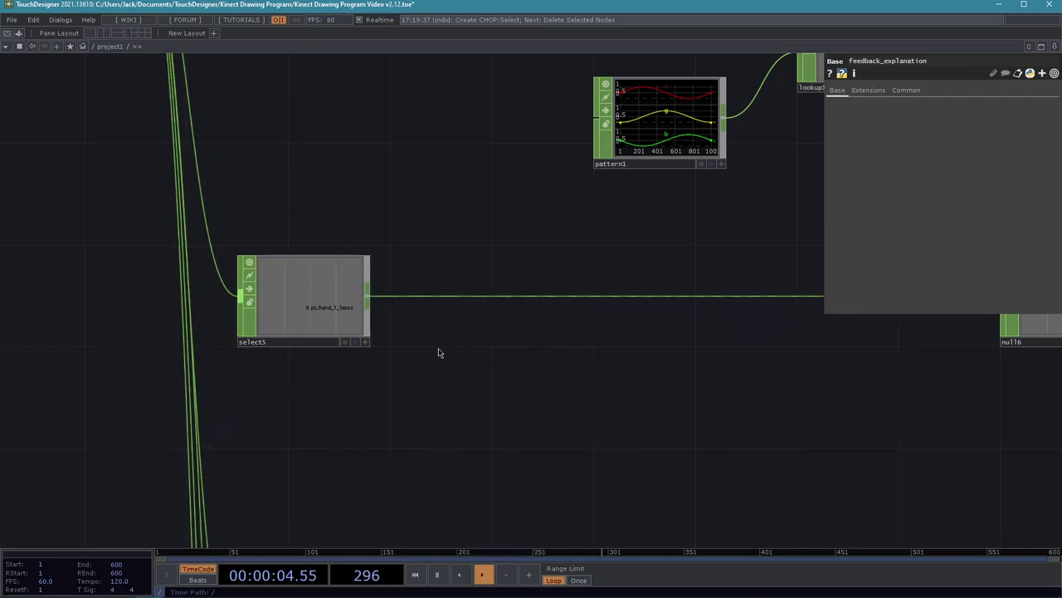
scroll(493, 371, "down", 3)
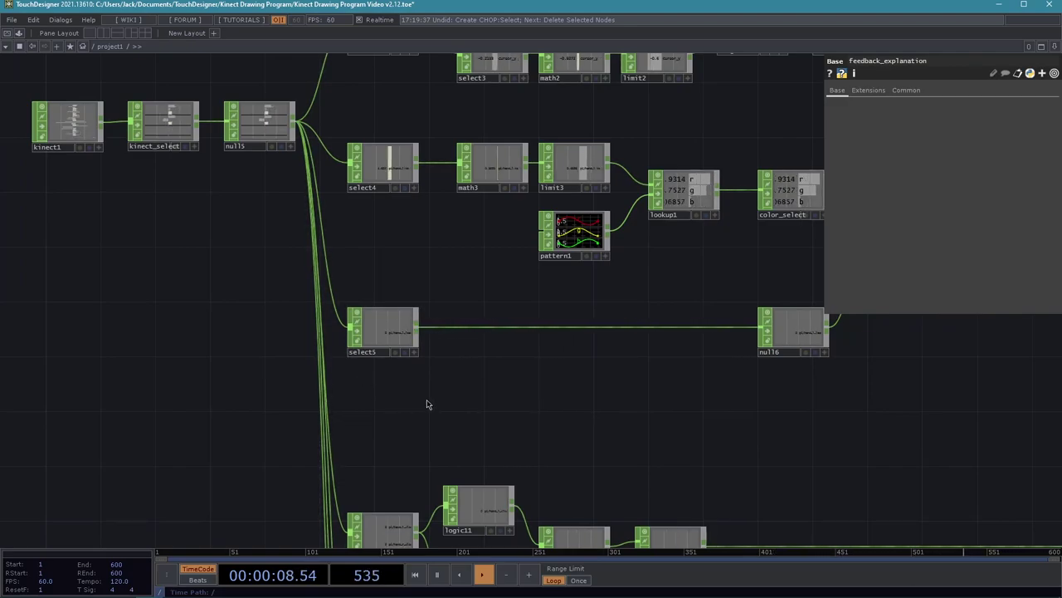
scroll(439, 401, "up", 2)
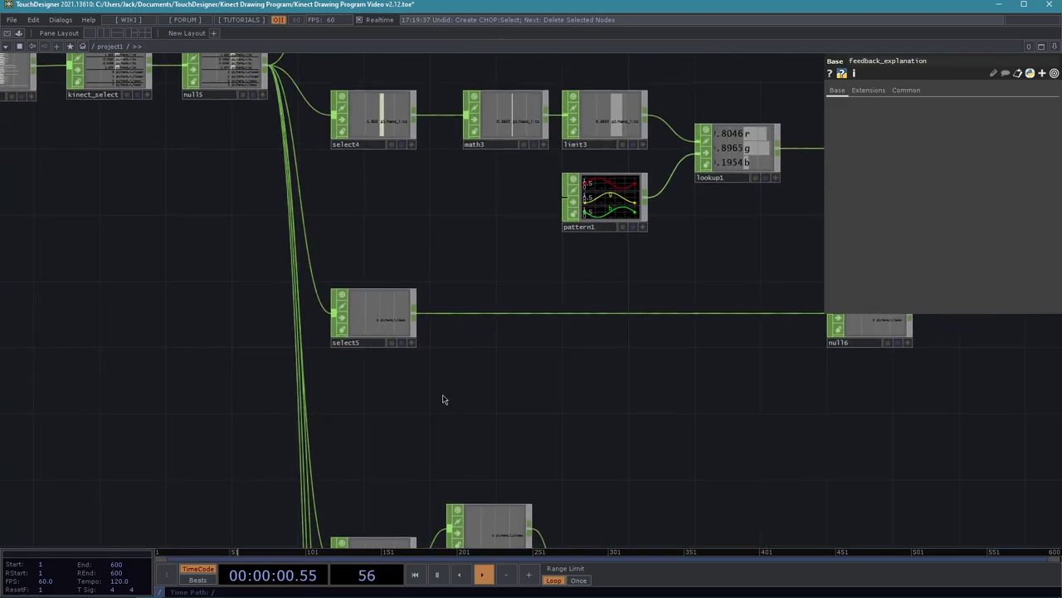
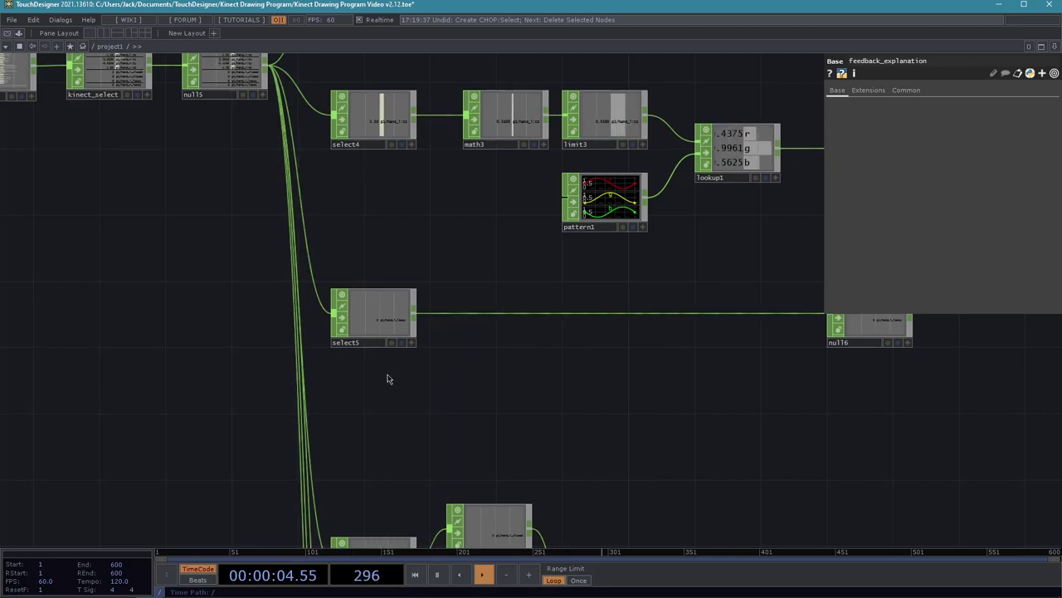
left_click_drag(425, 392, 361, 379)
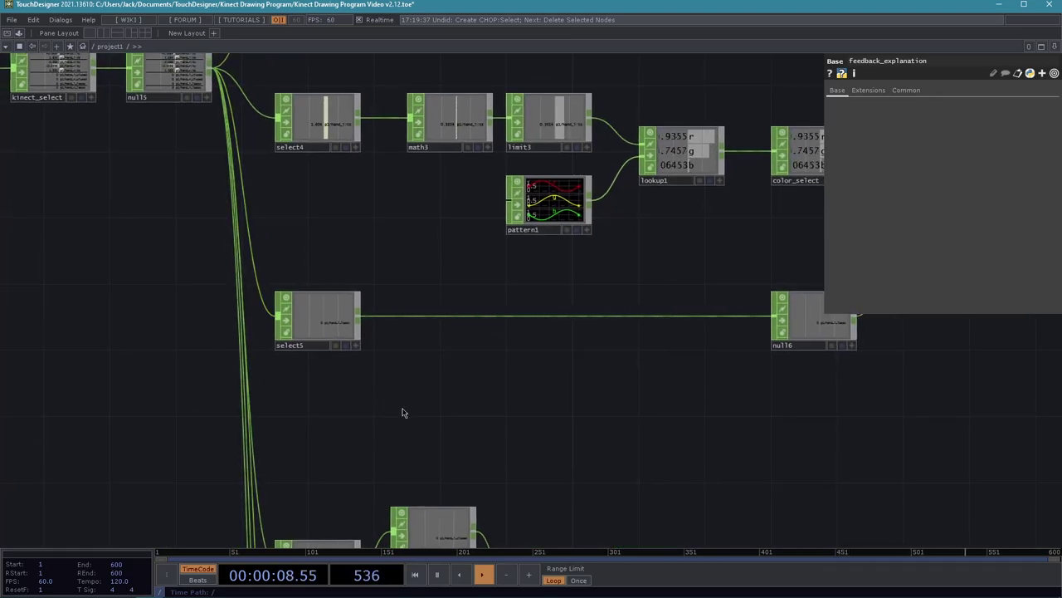
left_click_drag(391, 422, 406, 445)
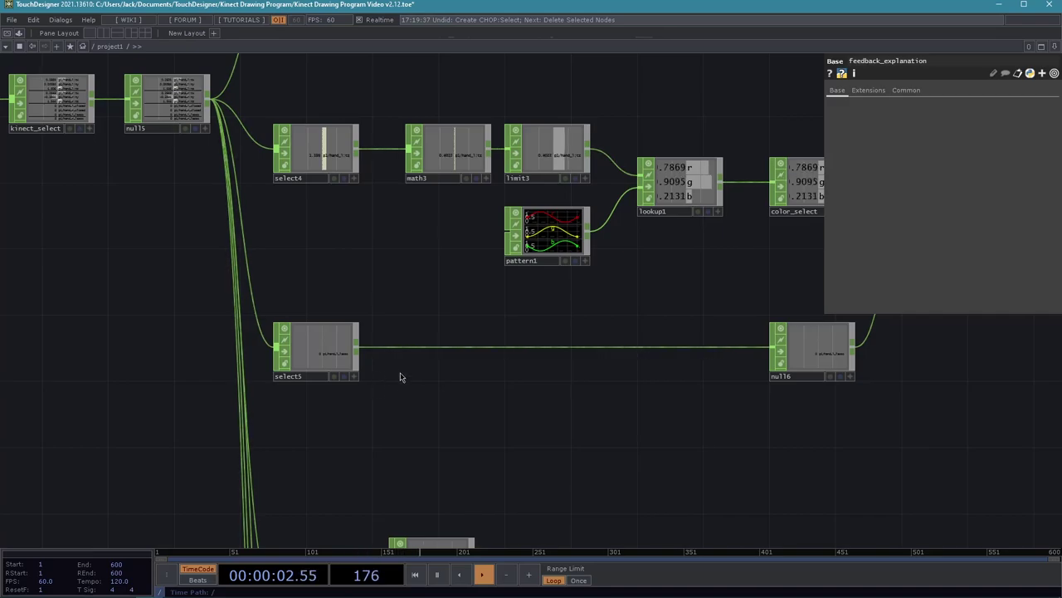
Insert a Logic CHOP into the connection between select5 and null6
scroll(398, 410, "up", 3)
left_click_drag(451, 401, 436, 454)
scroll(365, 477, "down", 3)
scroll(402, 463, "up", 3)
right_click(312, 379)
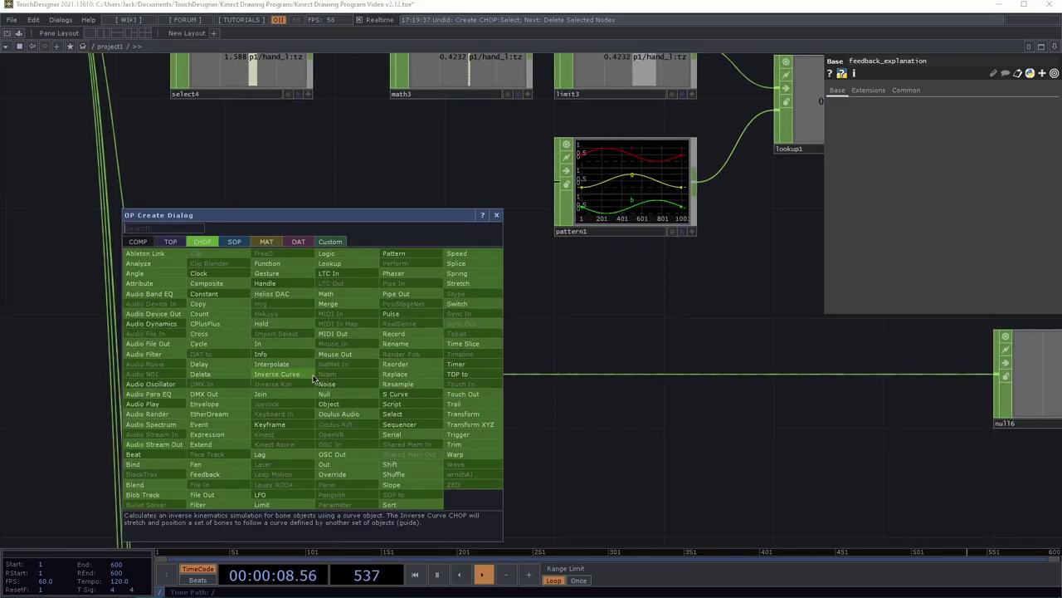
left_click(349, 256)
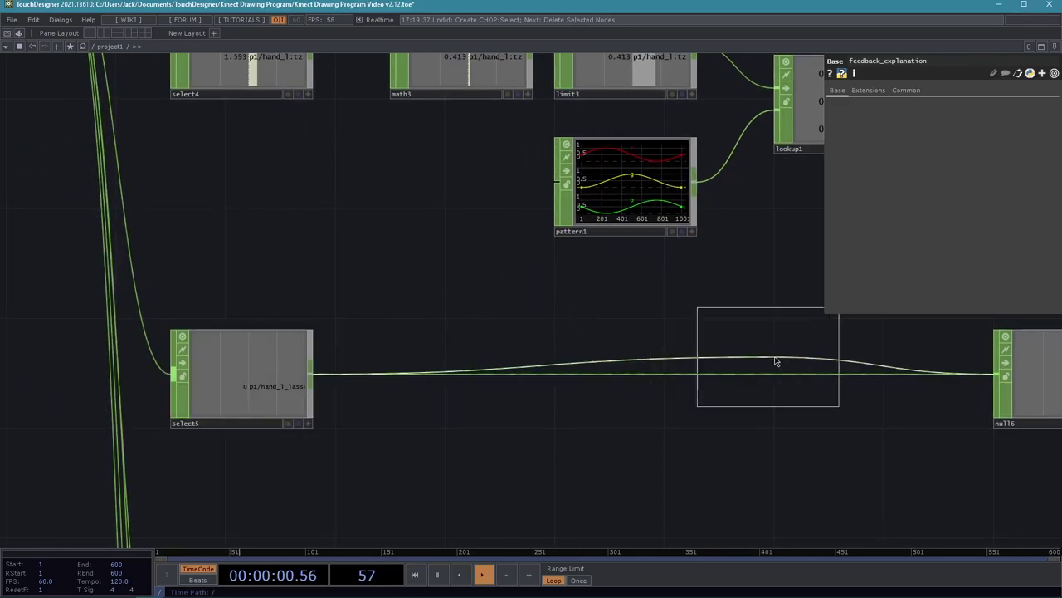
left_click(801, 374)
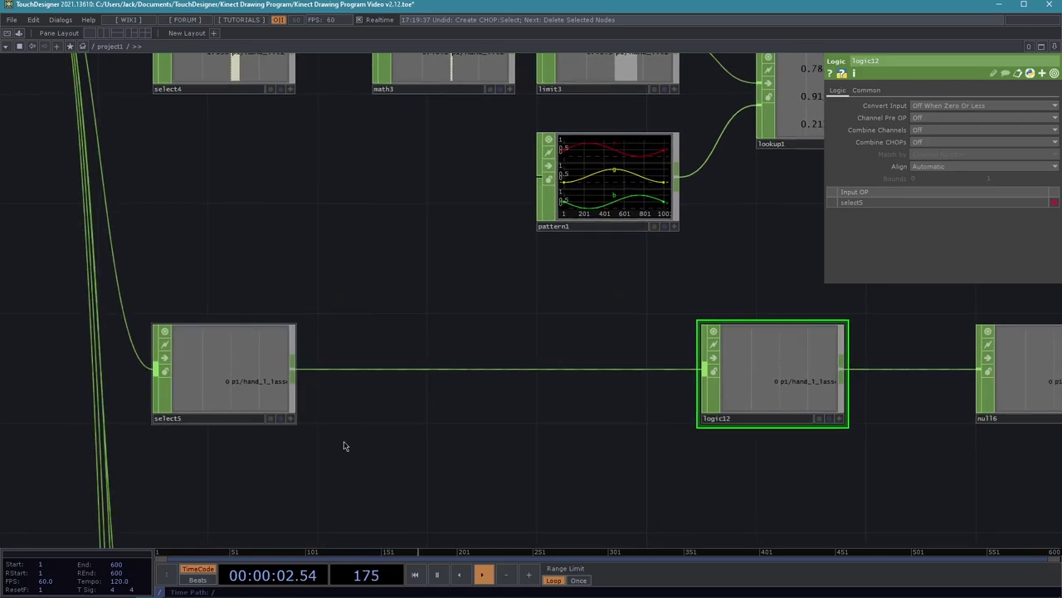
left_click_drag(411, 429, 264, 414)
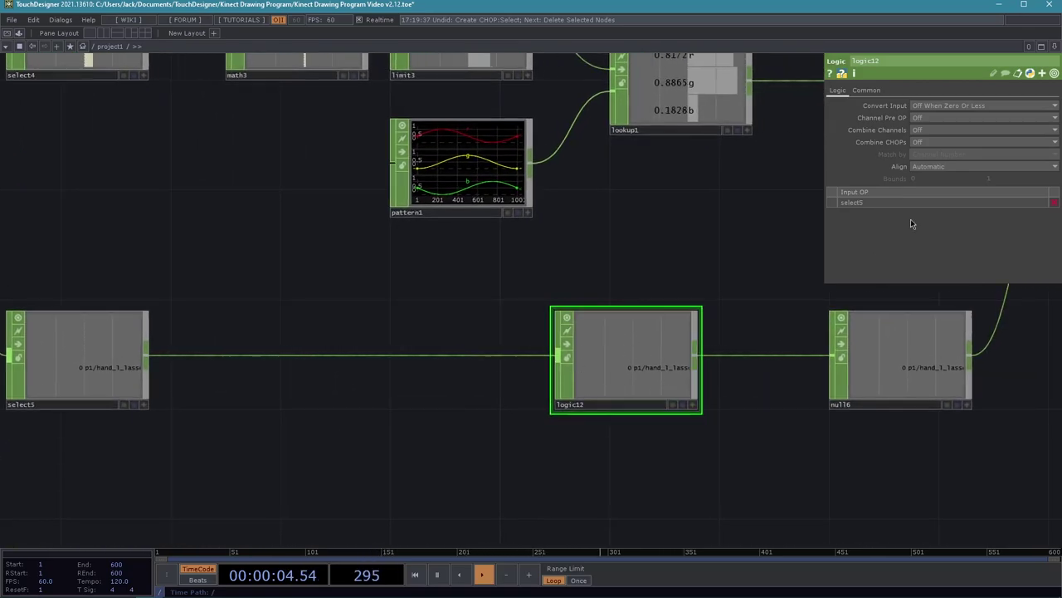
Set logic12's Combine CHOPs to Exclusive Or and feed its second input from a new Logic CHOP branched off select5
left_click(925, 143)
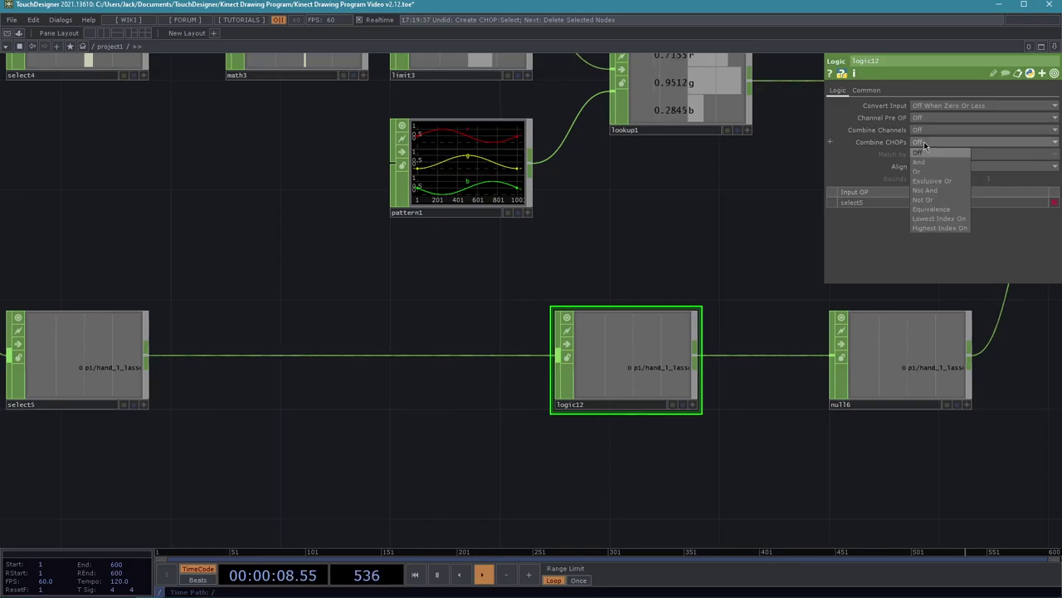
left_click(940, 184)
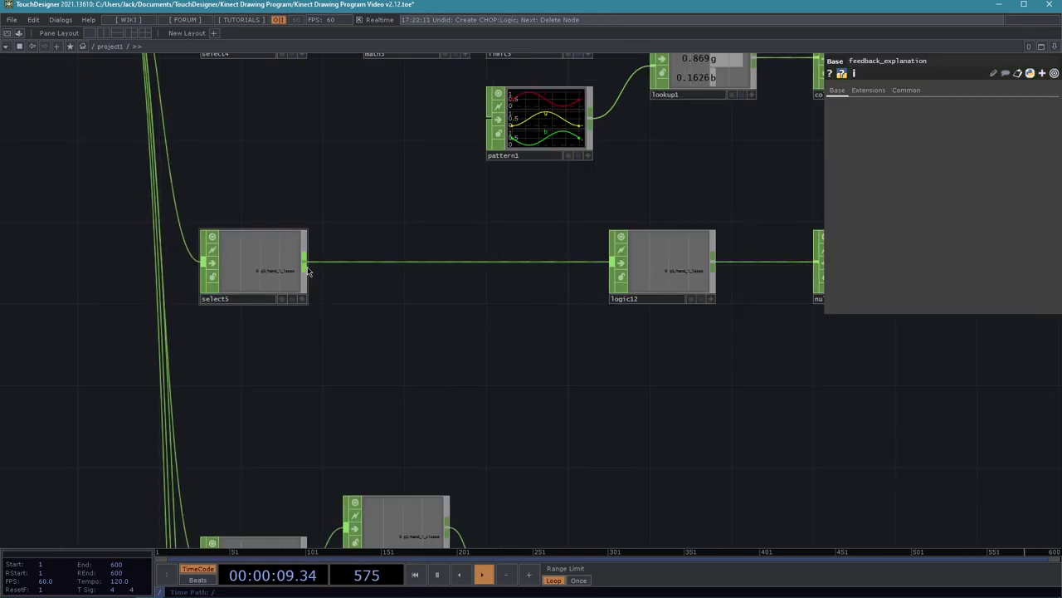
right_click(307, 271)
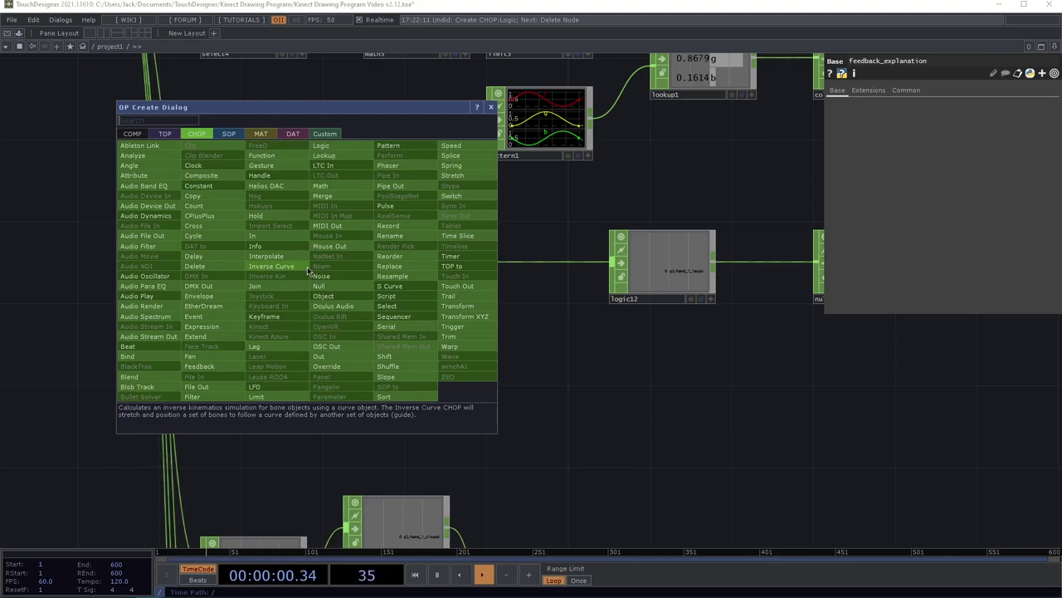
left_click(322, 146)
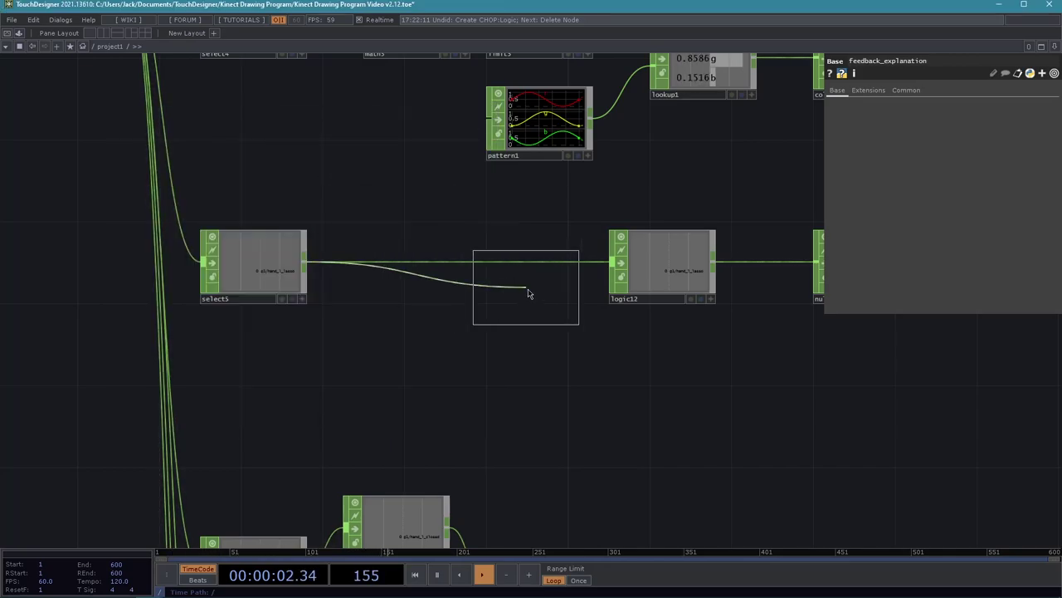
left_click(531, 321)
left_click_drag(531, 320, 618, 263)
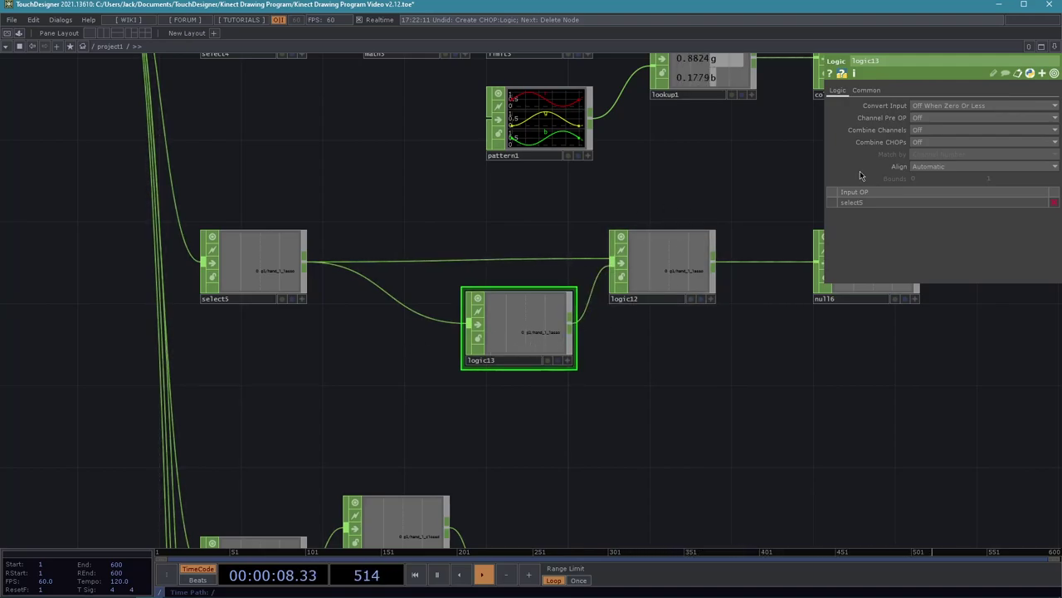
Set Combine CHOPs to And on the new Logic CHOP logic13
left_click(923, 143)
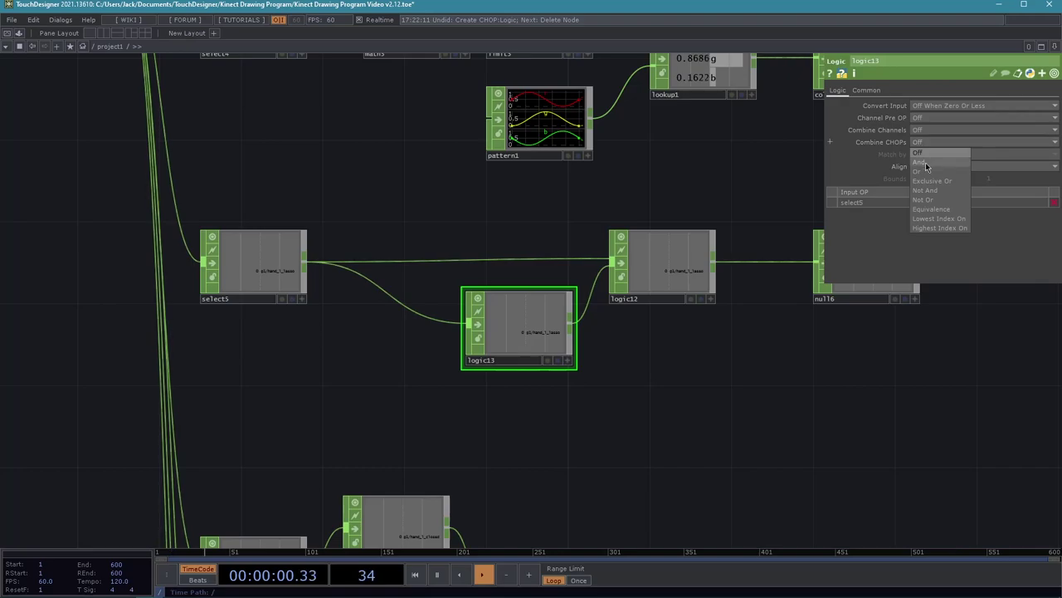
left_click(926, 162)
left_click_drag(377, 417, 462, 420)
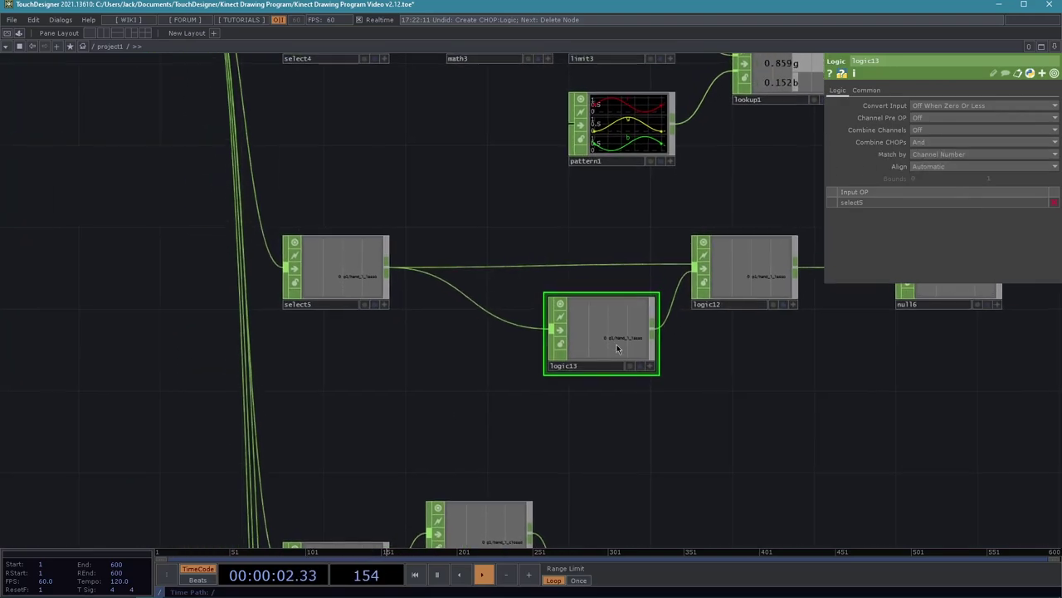
scroll(432, 423, "down", 3)
scroll(434, 426, "up", 3)
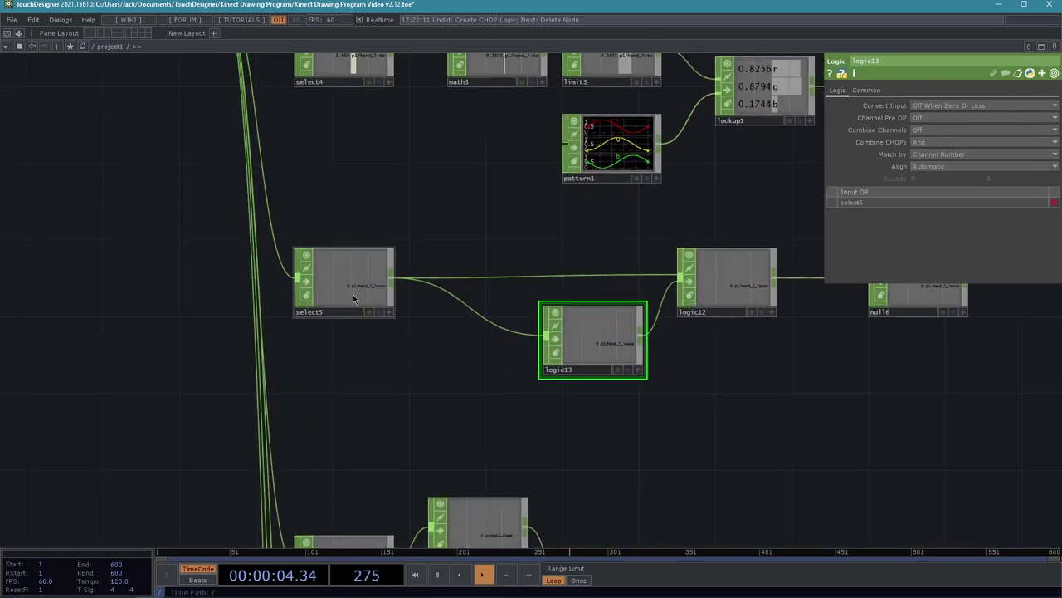
Duplicate select5 below itself and add p1/hand_r_lasso to the copy's Channel Names alongside p1/hand_l_lasso
left_click(350, 289)
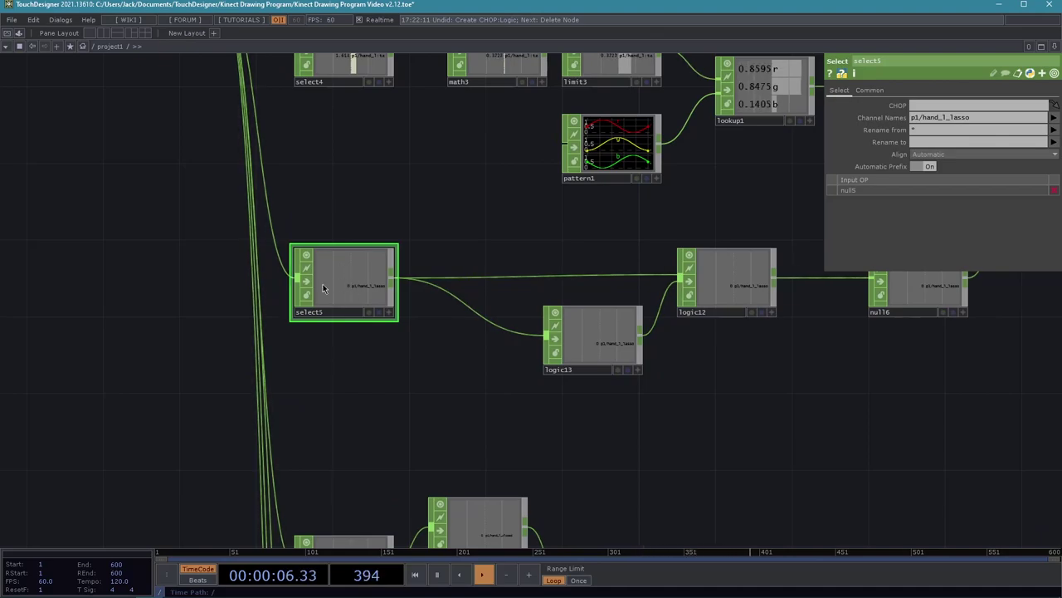
key("ctrl+c")
key("ctrl+v")
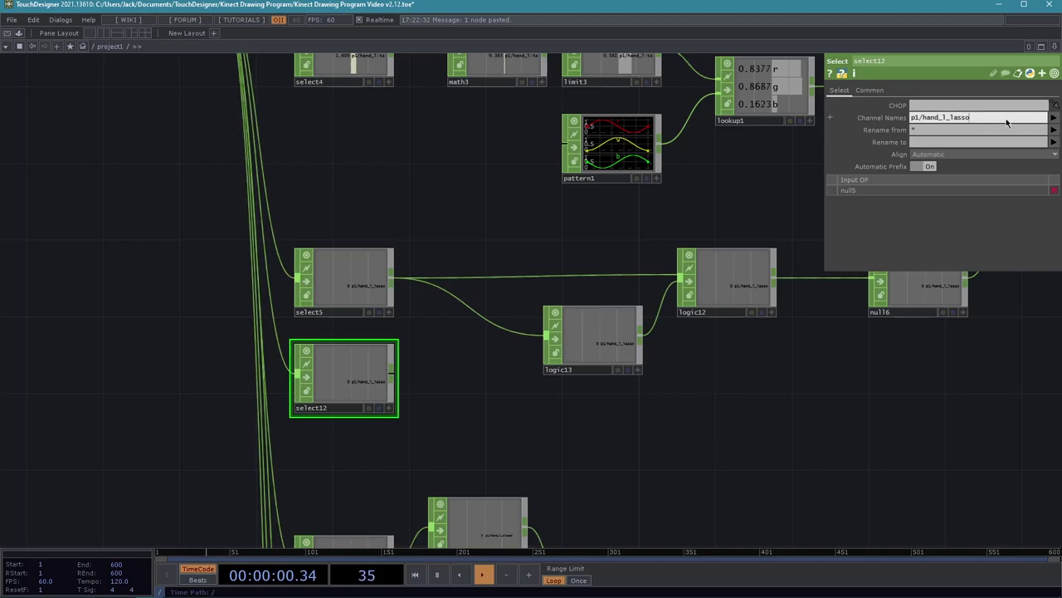
left_click(1052, 121)
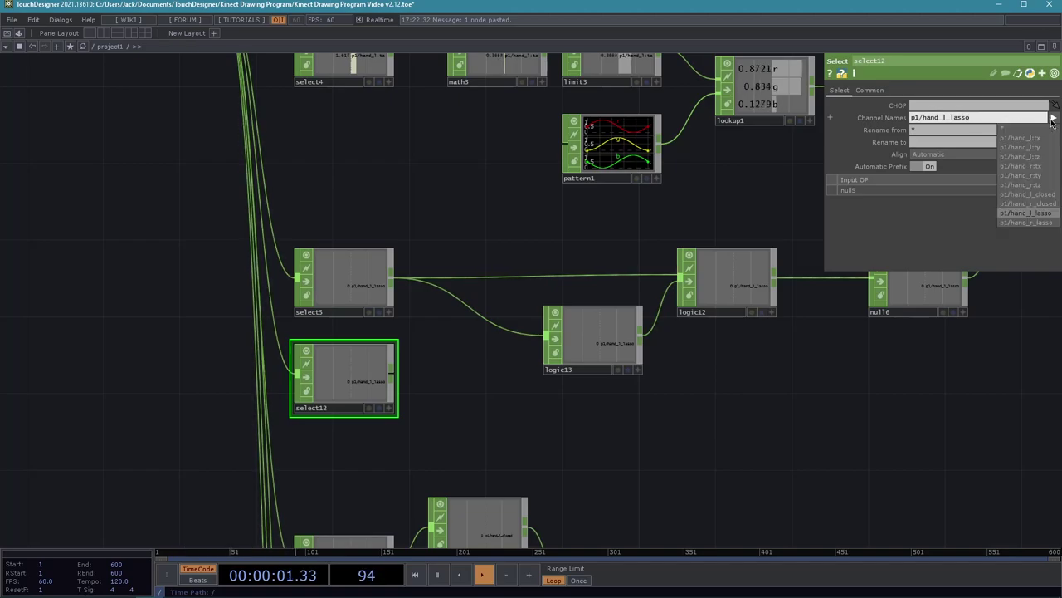
left_click(1031, 224)
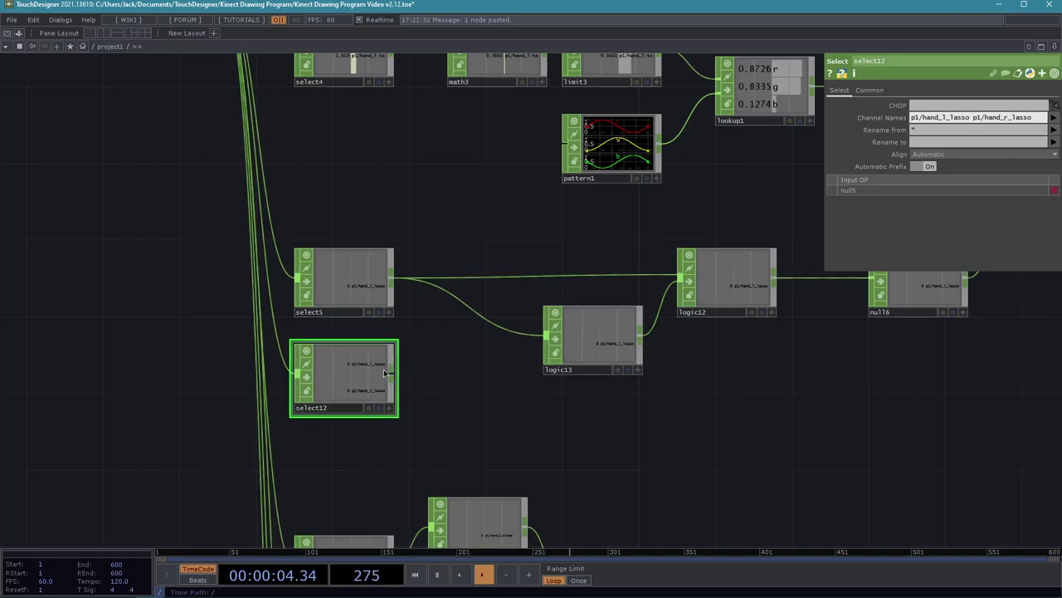
Add a Logic CHOP after select12 with Combine Channels set to And
right_click(391, 375)
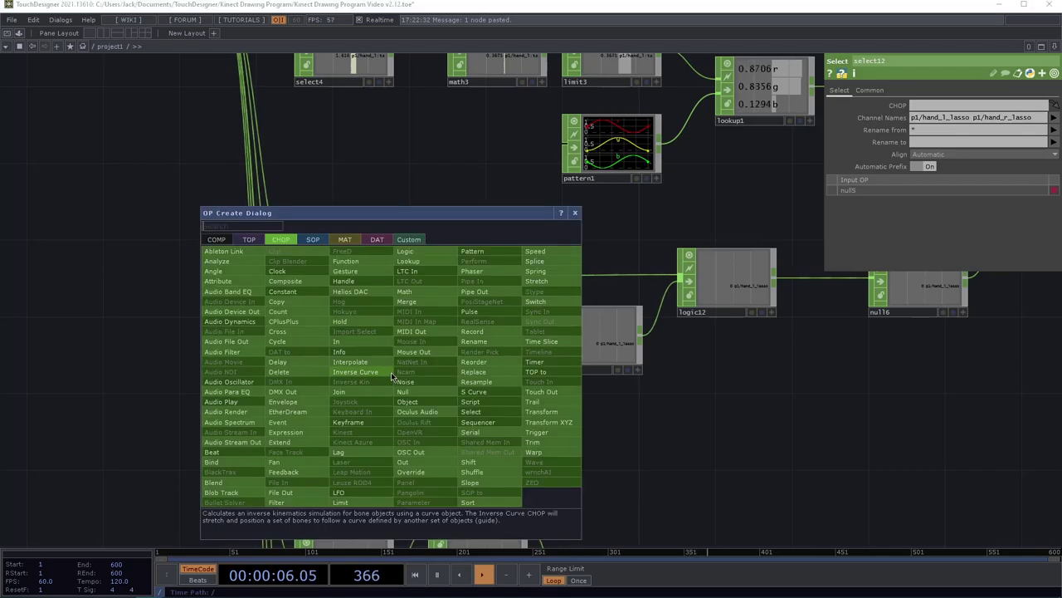
left_click(438, 251)
left_click(467, 375)
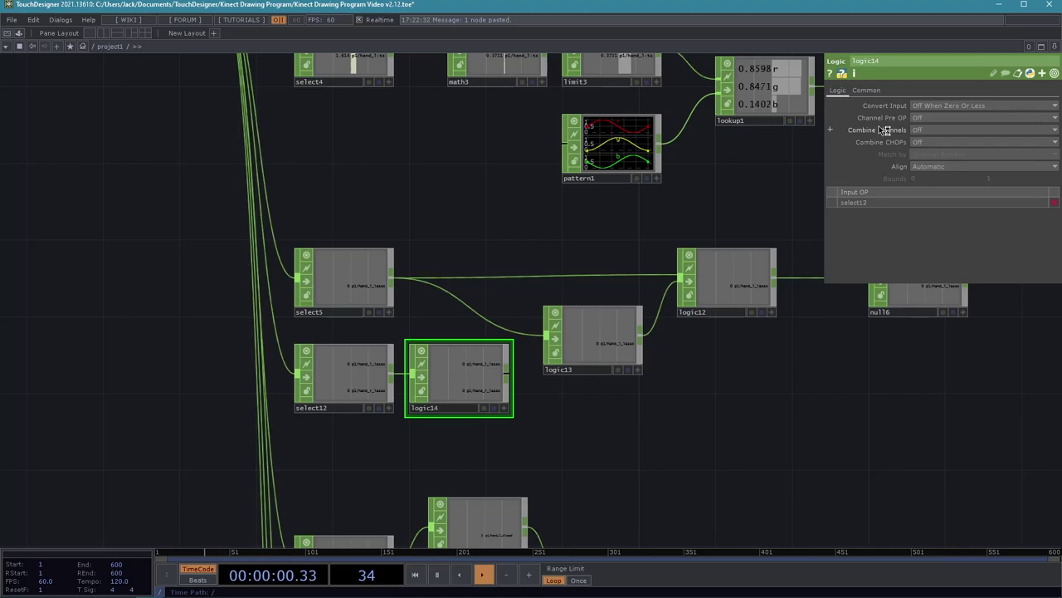
left_click(935, 140)
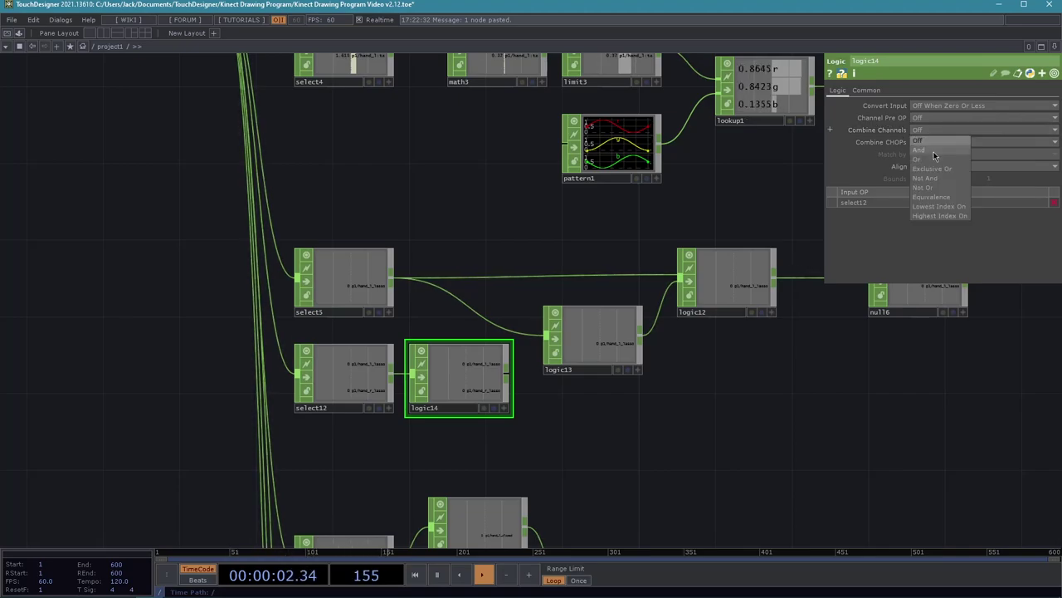
left_click(932, 152)
Wire logic14's output into logic13 as its second input
scroll(597, 411, "up", 3)
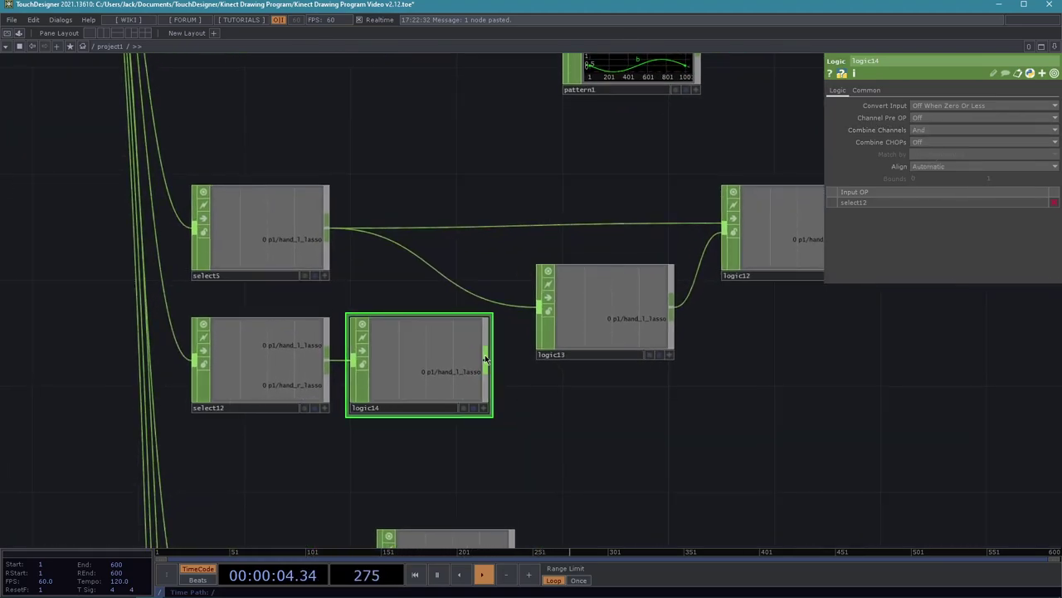
left_click_drag(487, 359, 549, 314)
left_click(543, 314)
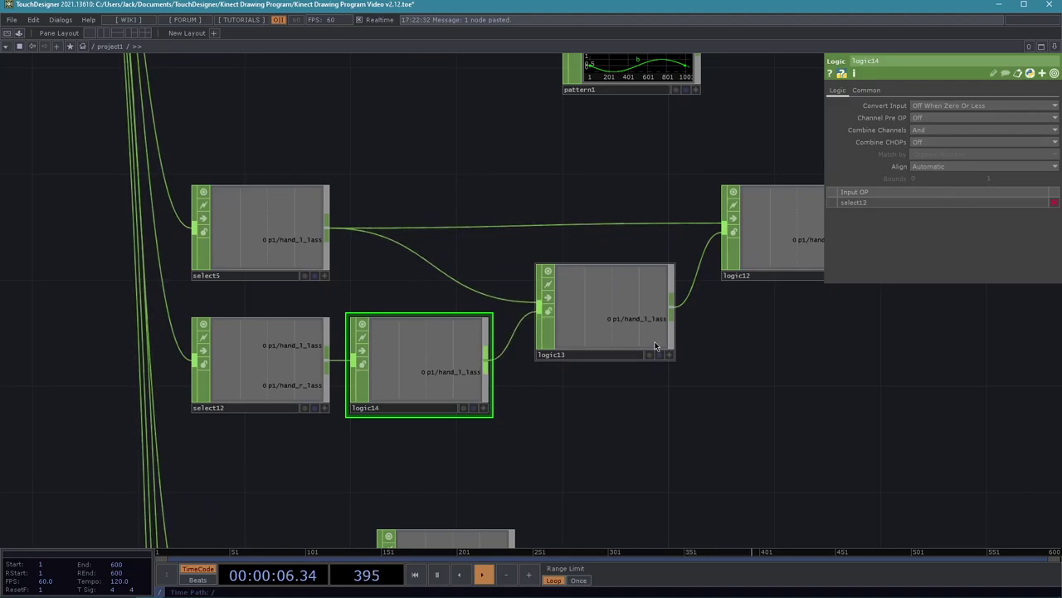
left_click_drag(661, 398, 534, 426)
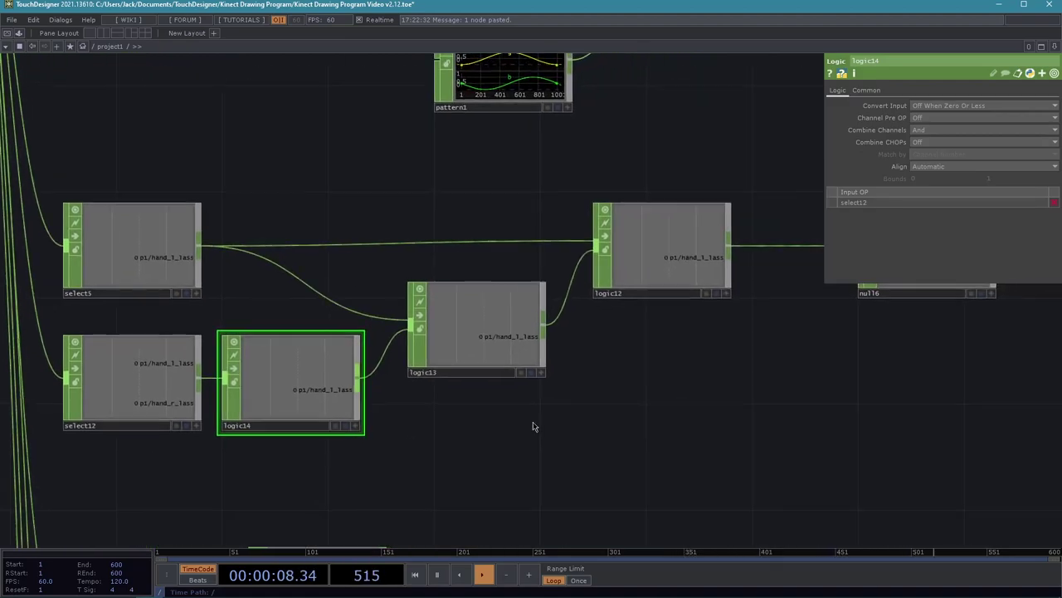
scroll(534, 427, "down", 1)
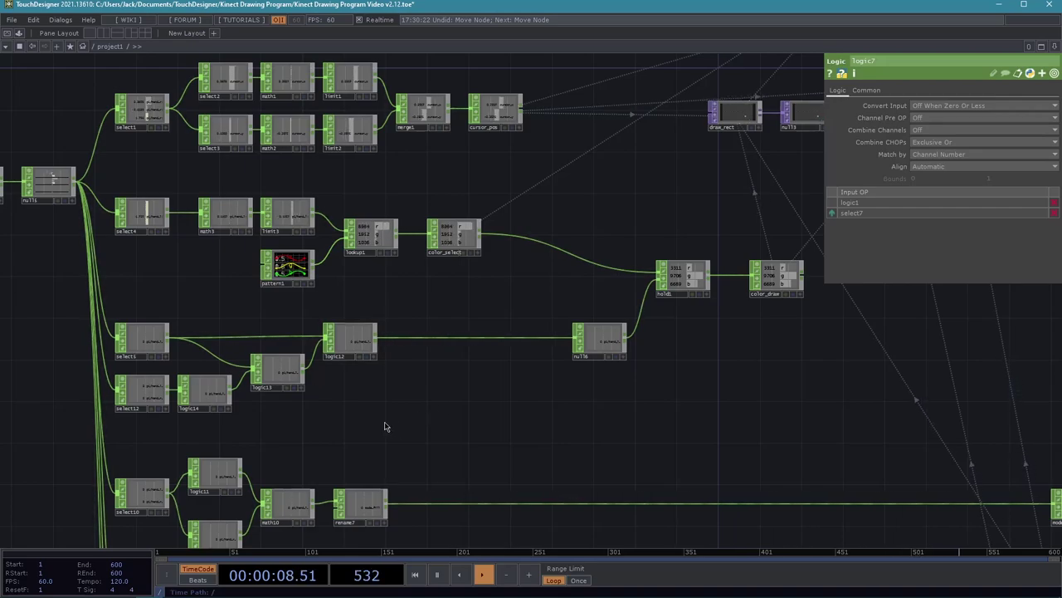
Copy the null7, math5, math4, speed1 and express2 chain and paste it below the connection between logic12 and null6
scroll(361, 415, "up", 6)
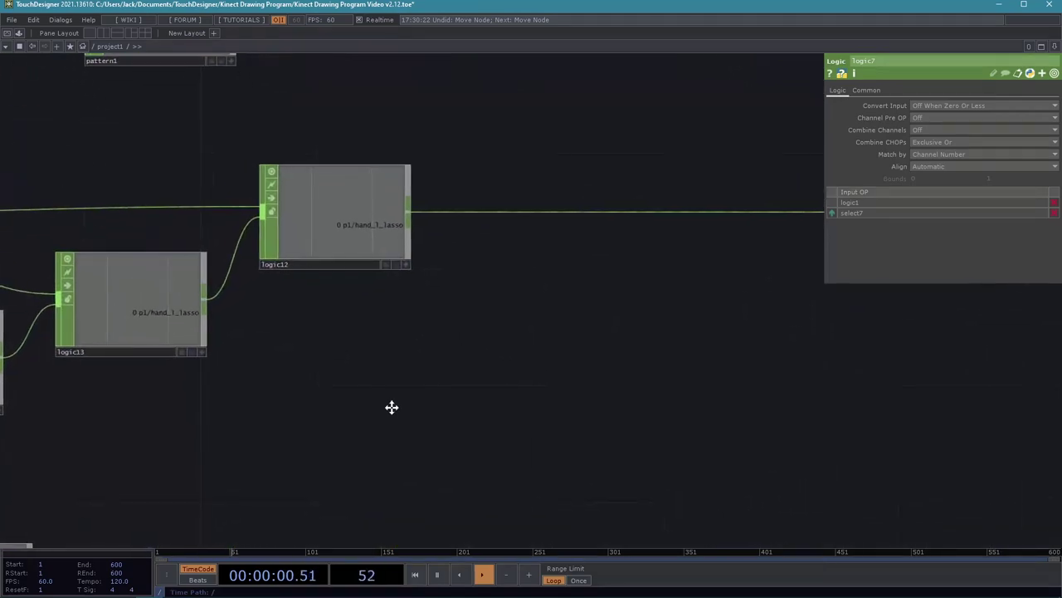
scroll(722, 444, "down", 3)
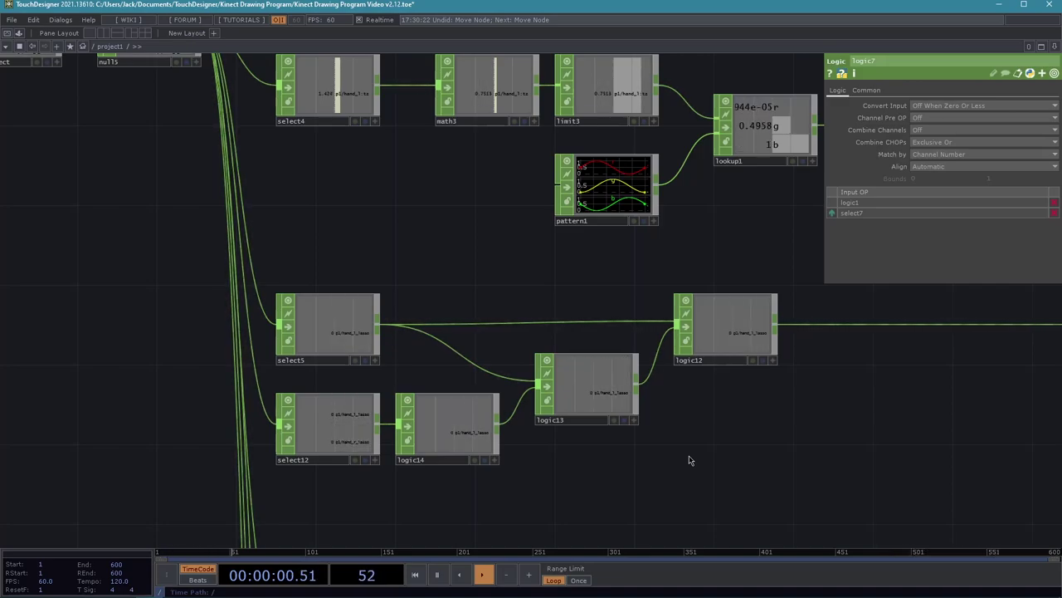
left_click_drag(825, 448, 687, 448)
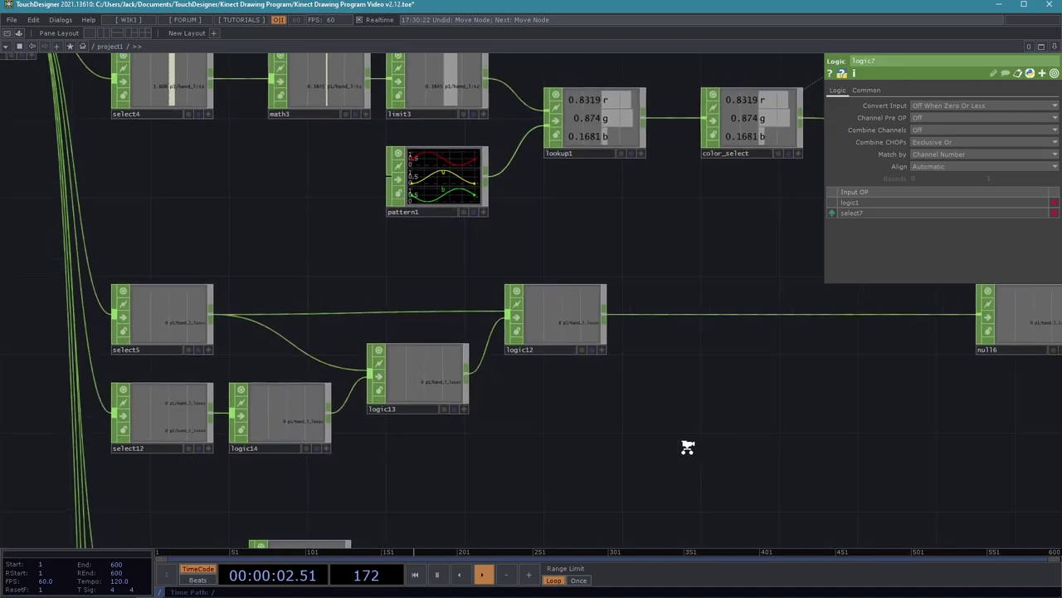
scroll(687, 448, "down", 8)
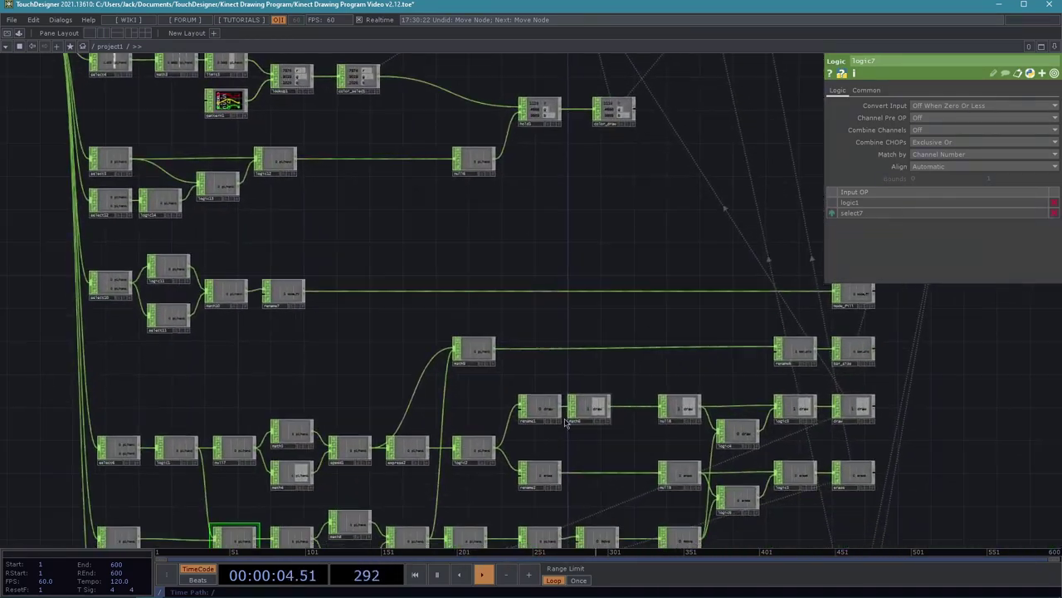
left_click_drag(593, 463, 748, 377)
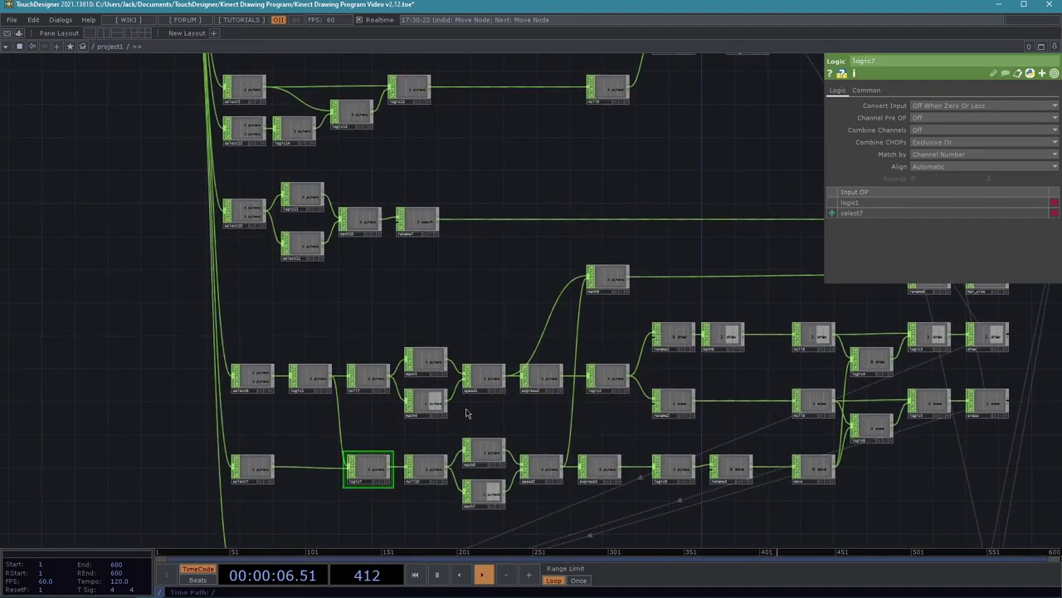
scroll(419, 435, "up", 4)
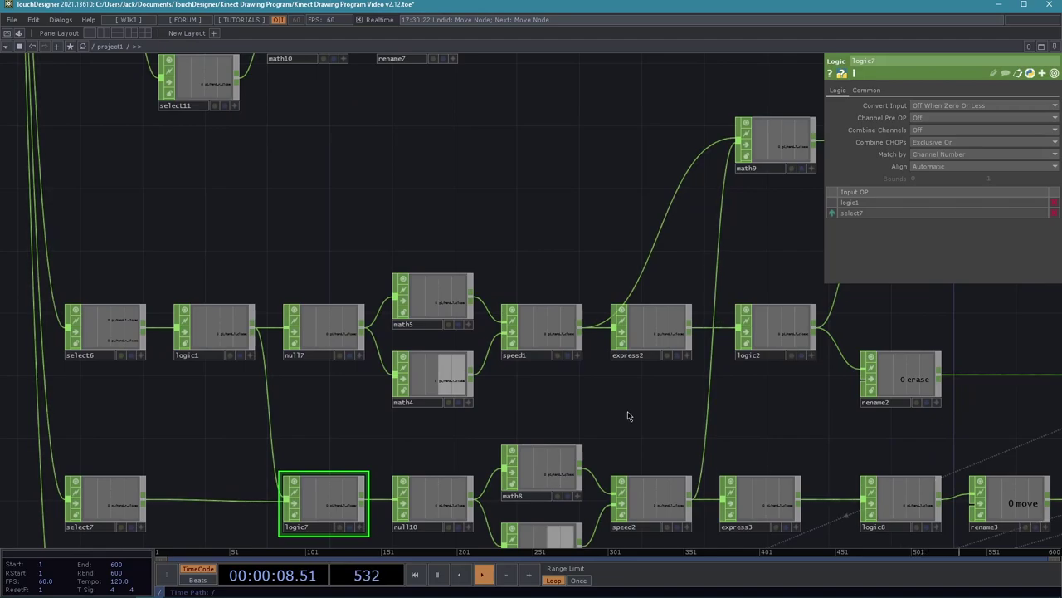
right_click_drag(654, 417, 330, 268)
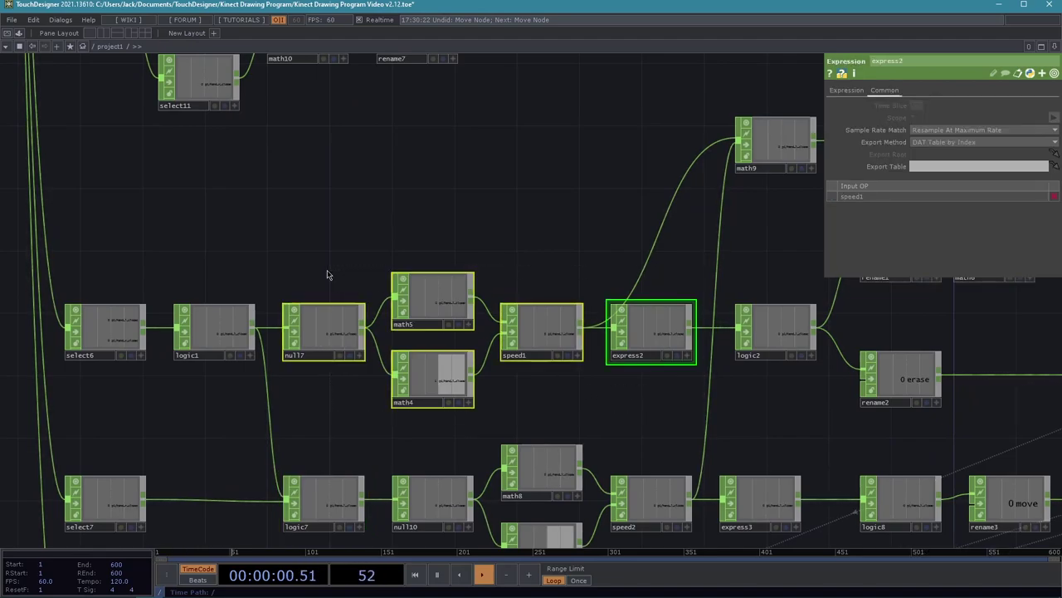
right_click_drag(670, 413, 284, 259)
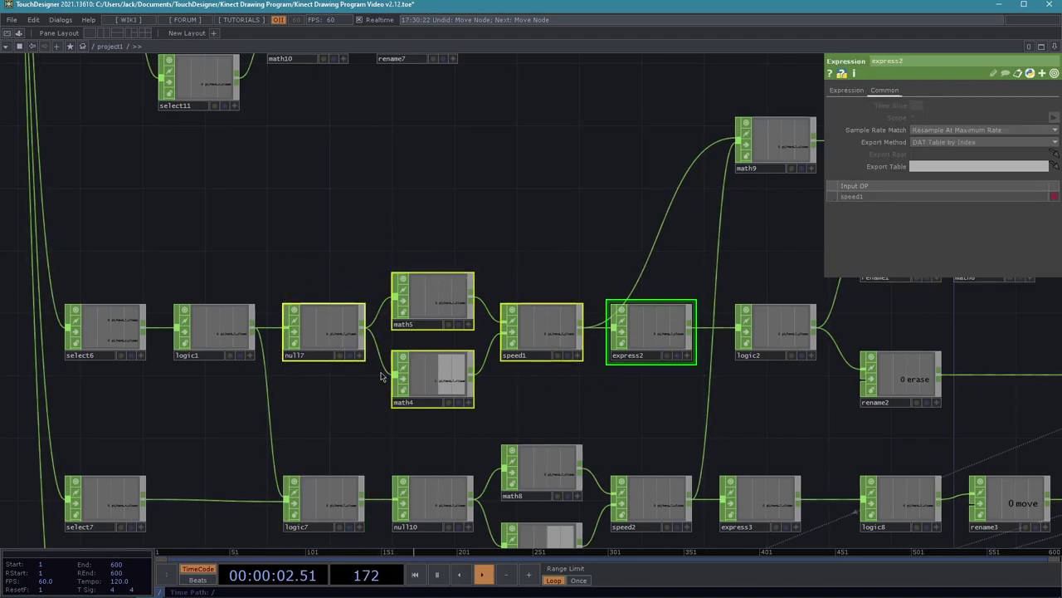
key("ctrl+c")
scroll(538, 310, "up", 5)
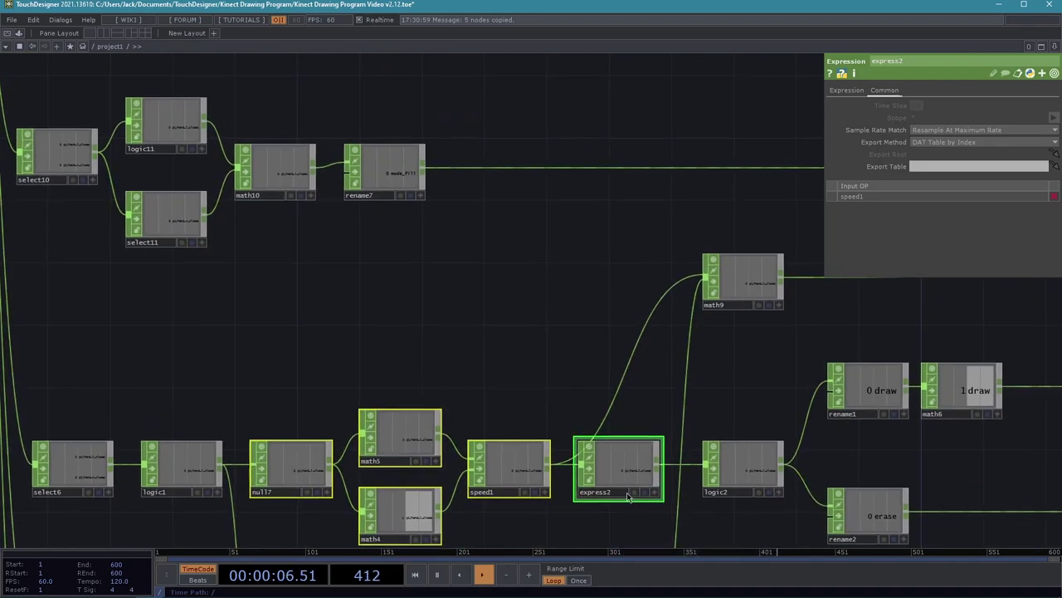
scroll(479, 451, "up", 12)
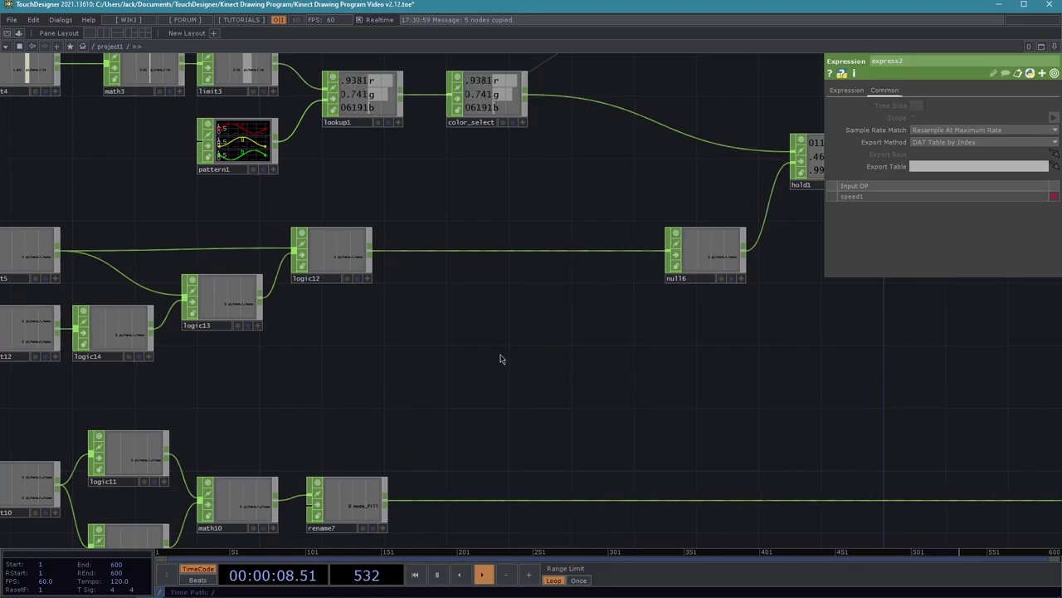
key("ctrl+v")
left_click_drag(475, 339, 442, 371)
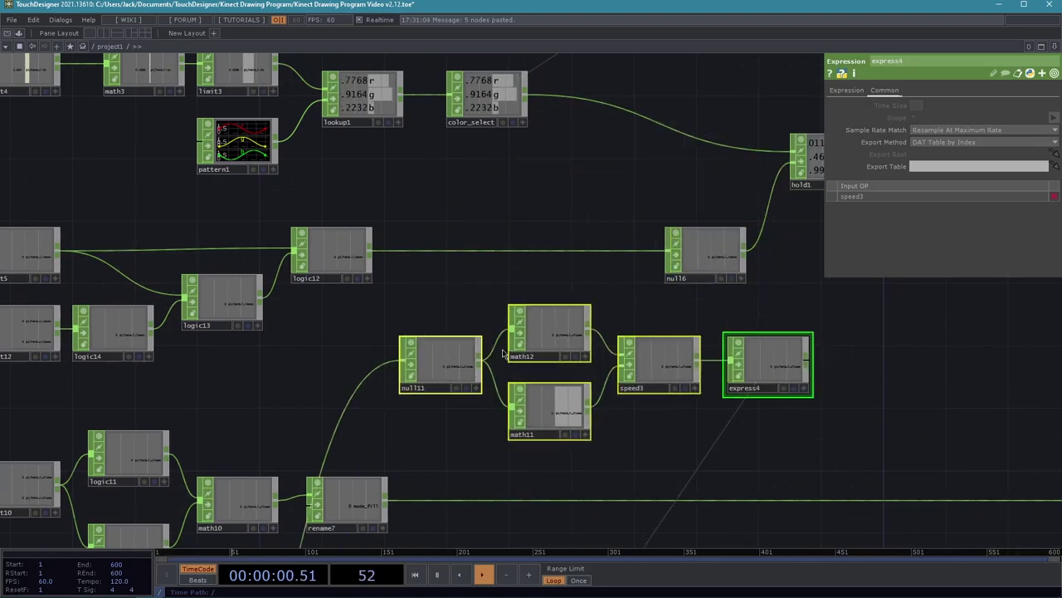
Move null6, hold1 and color_draw further right to make room for the pasted chain
left_click_drag(649, 300, 410, 339)
scroll(643, 322, "down", 2)
left_click_drag(784, 330, 469, 185)
left_click_drag(500, 313, 688, 313)
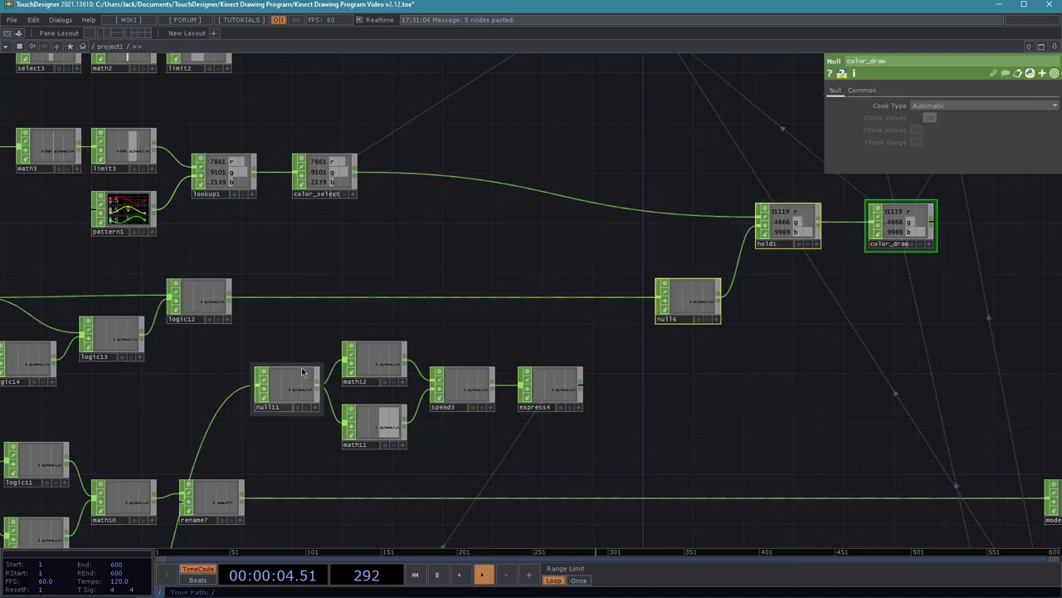
Connect logic12 to null11 and express4 to null6, and move the pasted chain up level with logic12
left_click(249, 341)
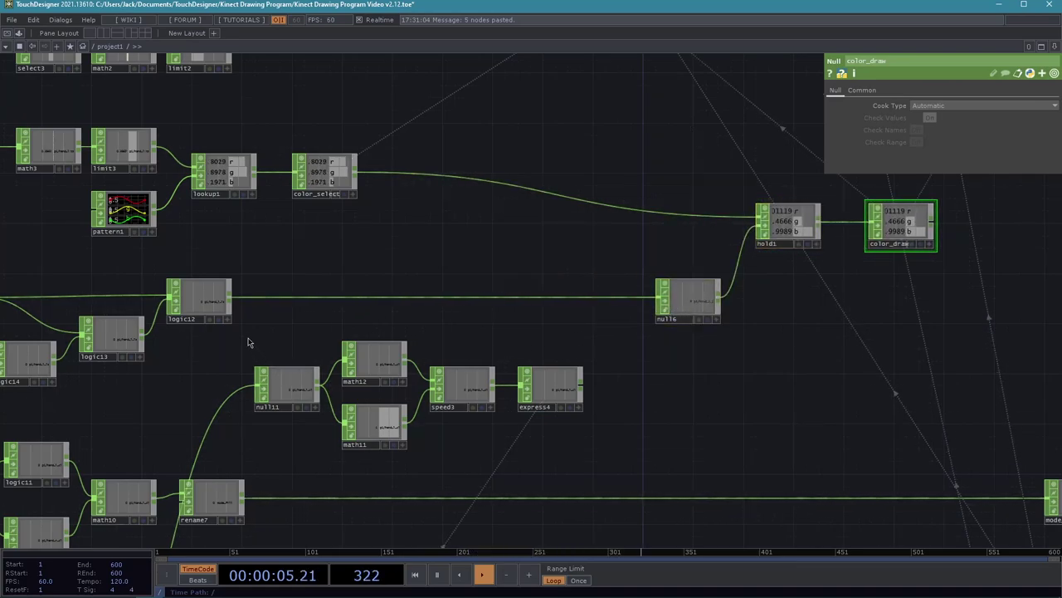
left_click(256, 380)
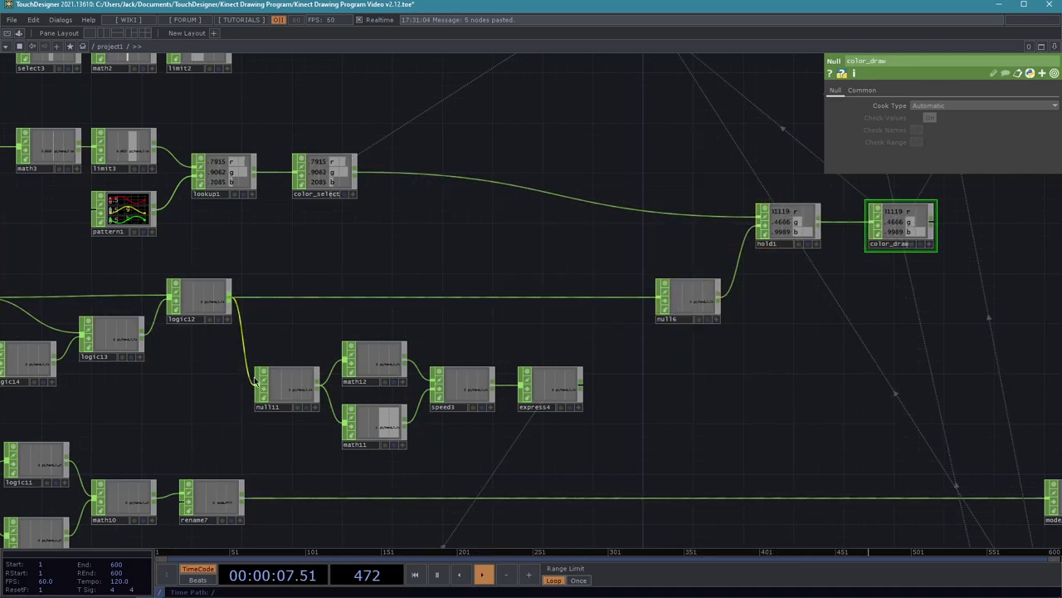
left_click(580, 386)
left_click(650, 300)
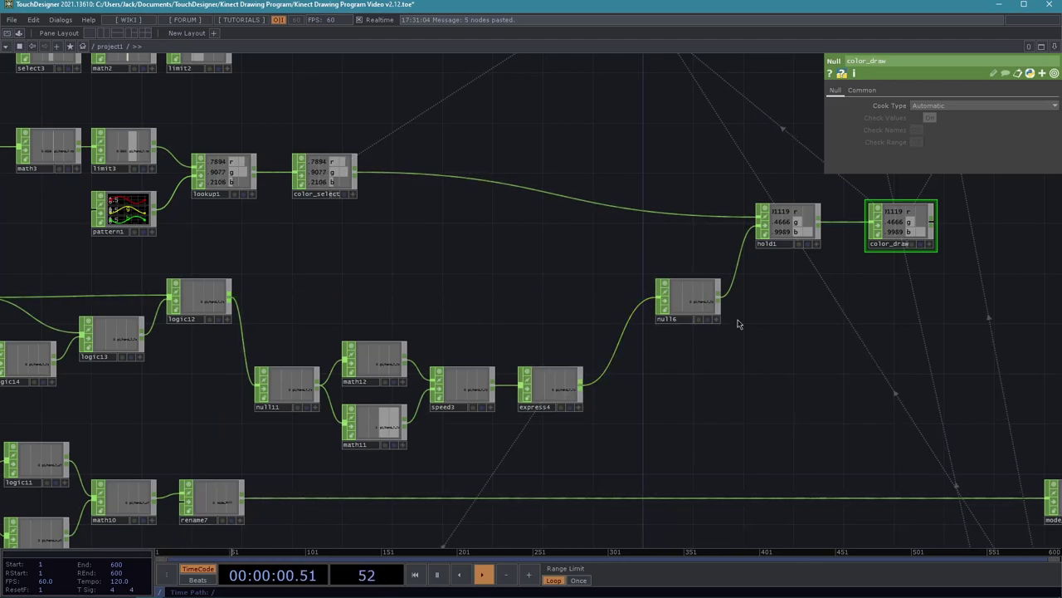
left_click_drag(238, 355, 629, 443)
left_click_drag(406, 452, 417, 366)
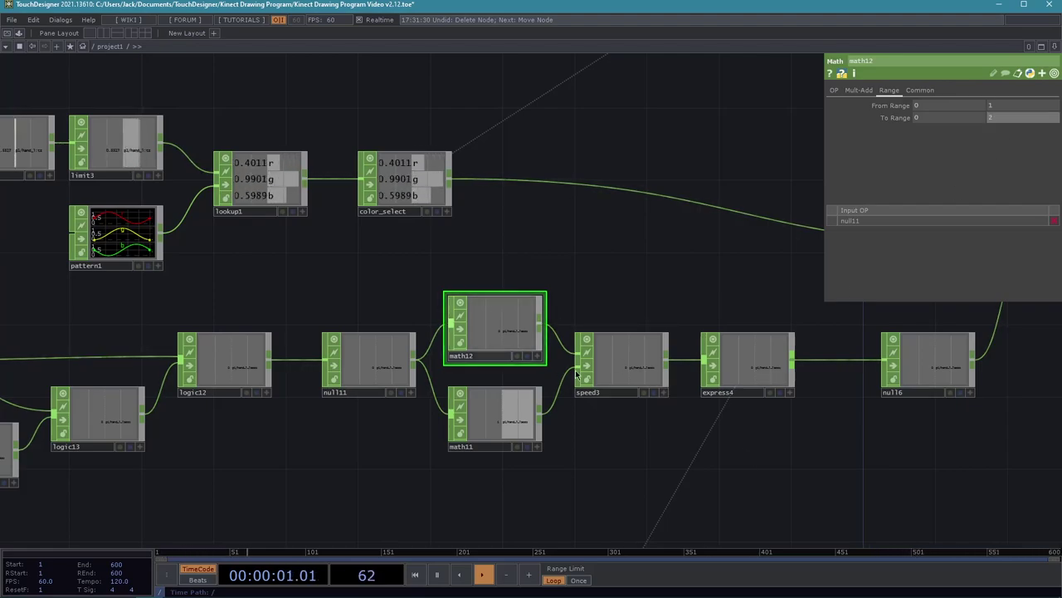
middle_click_drag(660, 444, 591, 446)
left_click_drag(624, 477, 550, 488)
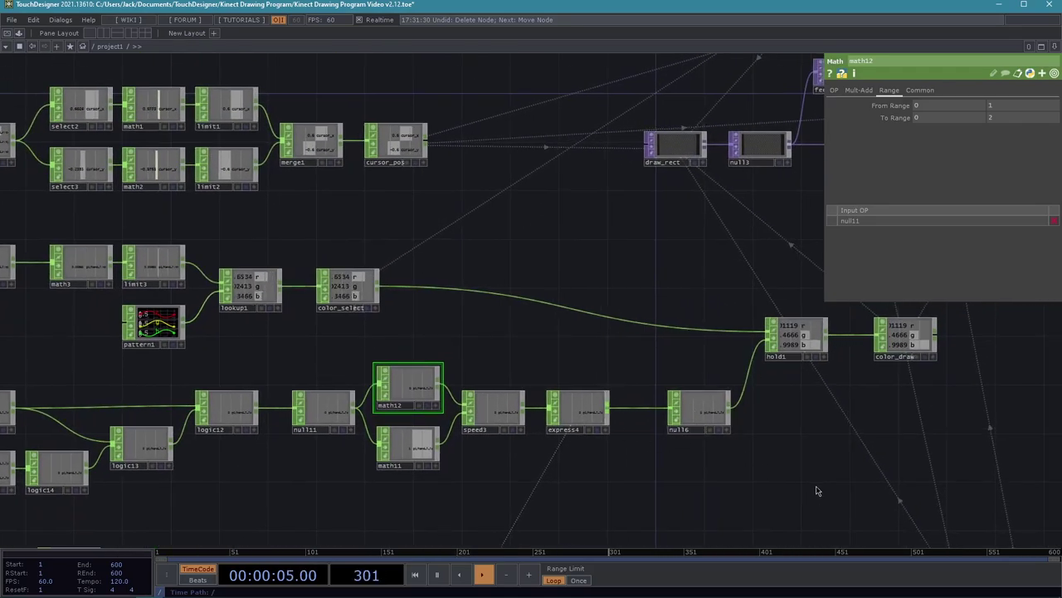
left_click_drag(817, 491, 613, 515)
left_click_drag(650, 229, 451, 295)
scroll(752, 365, "down", 3)
left_click_drag(774, 358, 787, 353)
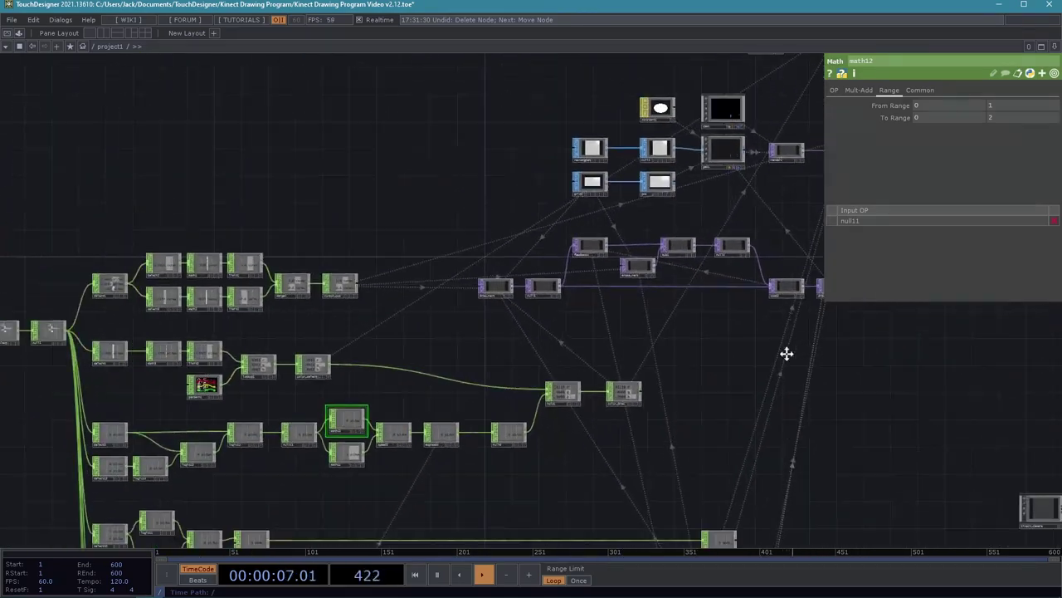
left_click_drag(908, 374, 661, 412)
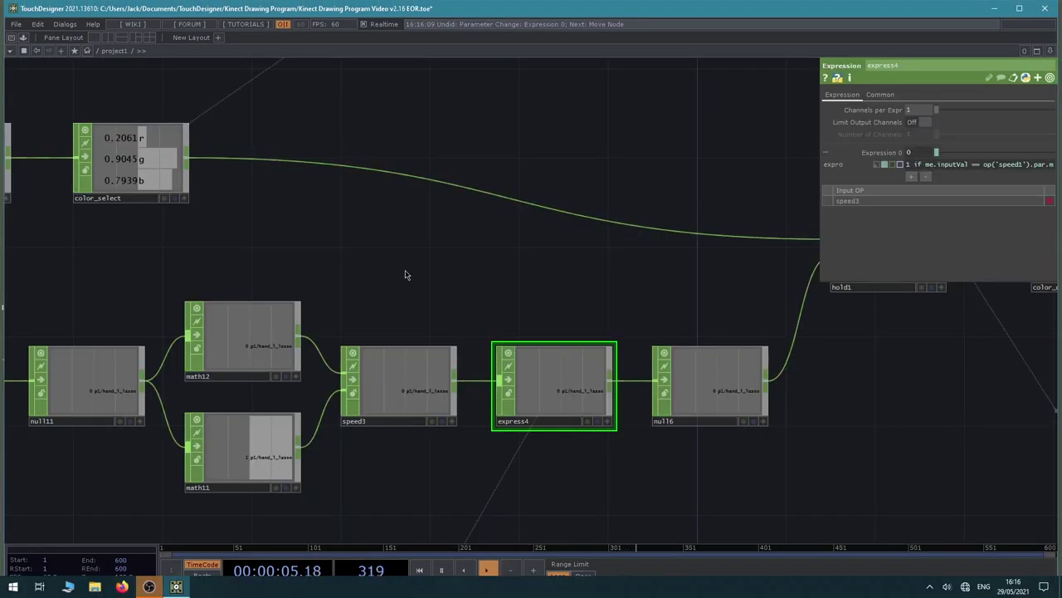
Change the operator reference in express4's expression to op('speed3')
left_click_drag(556, 472, 589, 436)
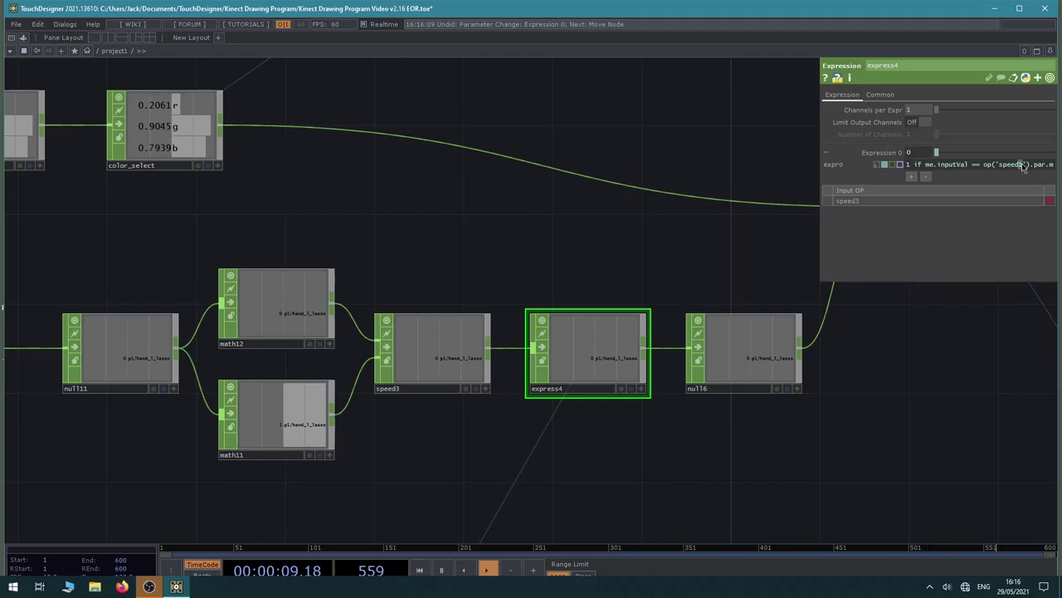
type("1")
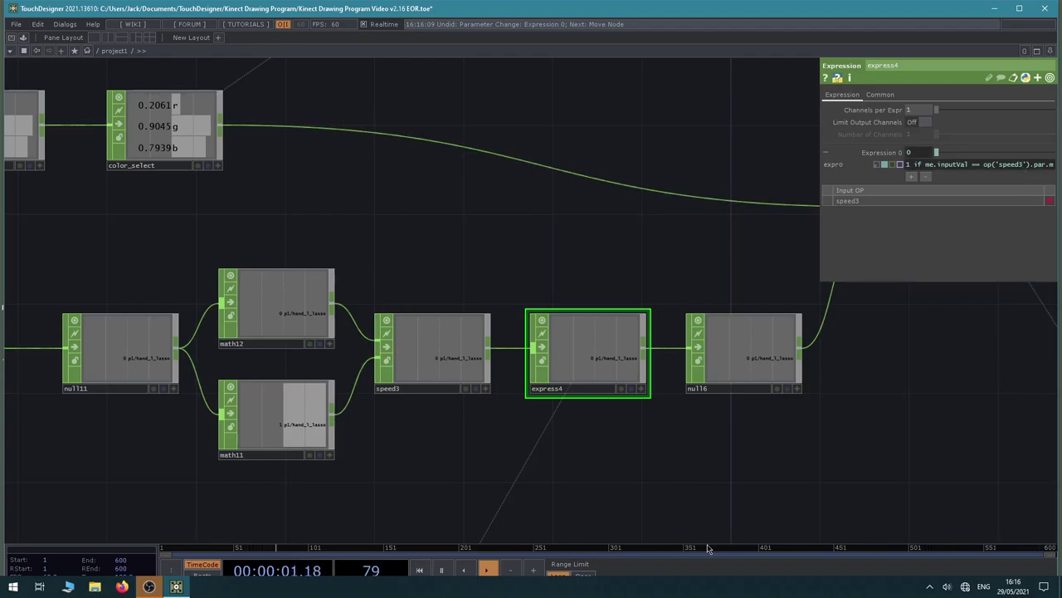
scroll(747, 440, "down", 4)
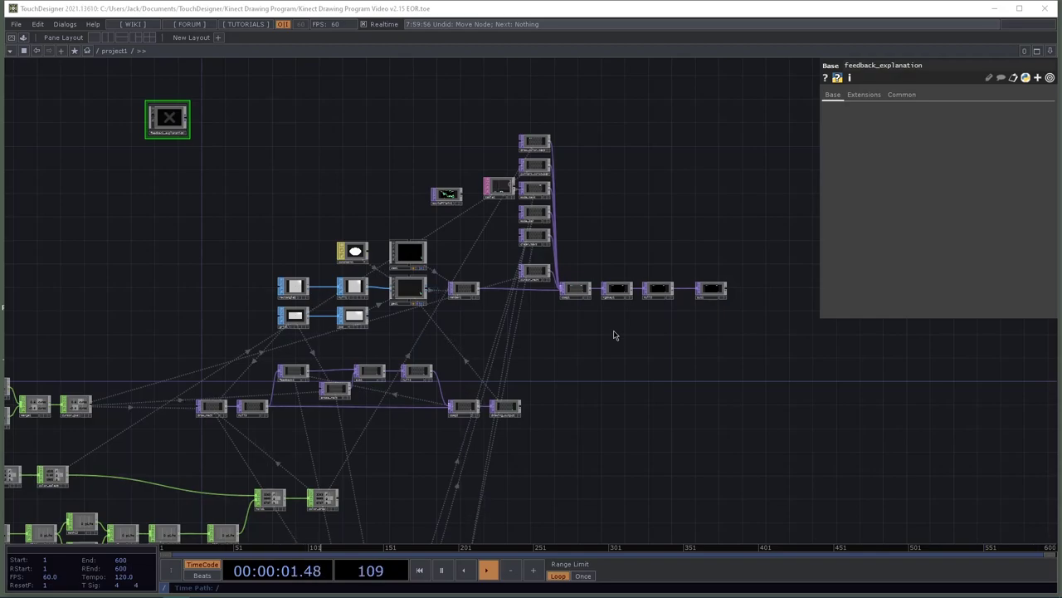
Select null6, hold1 and color_draw together and move them closer to express4
left_click_drag(202, 421, 342, 272)
scroll(268, 435, "up", 3)
left_click_drag(237, 351, 407, 367)
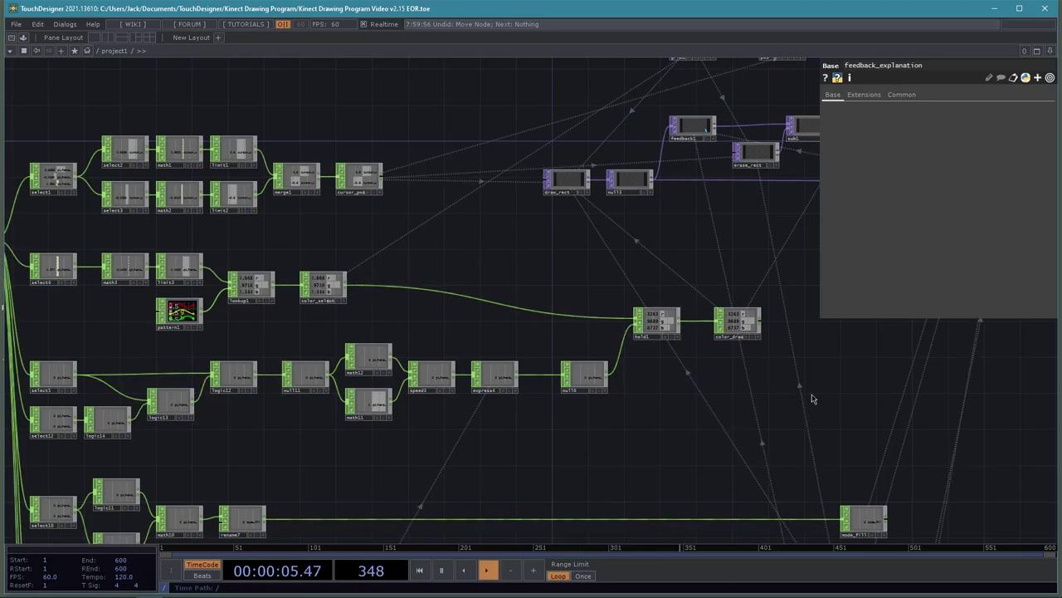
left_click_drag(884, 391, 628, 402)
scroll(628, 402, "down", 3)
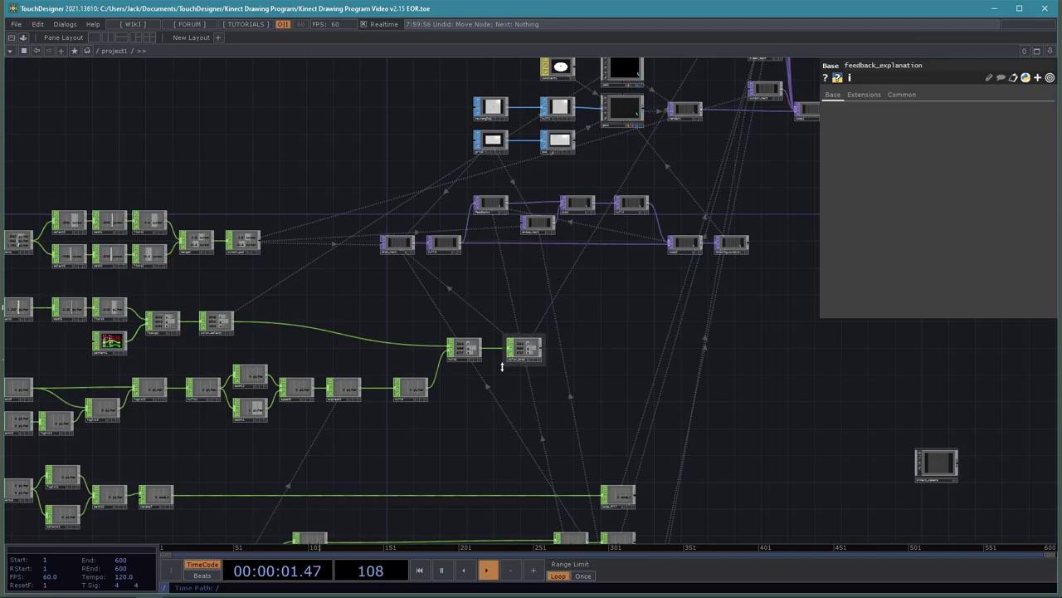
left_click_drag(591, 355, 506, 396)
scroll(343, 474, "up", 5)
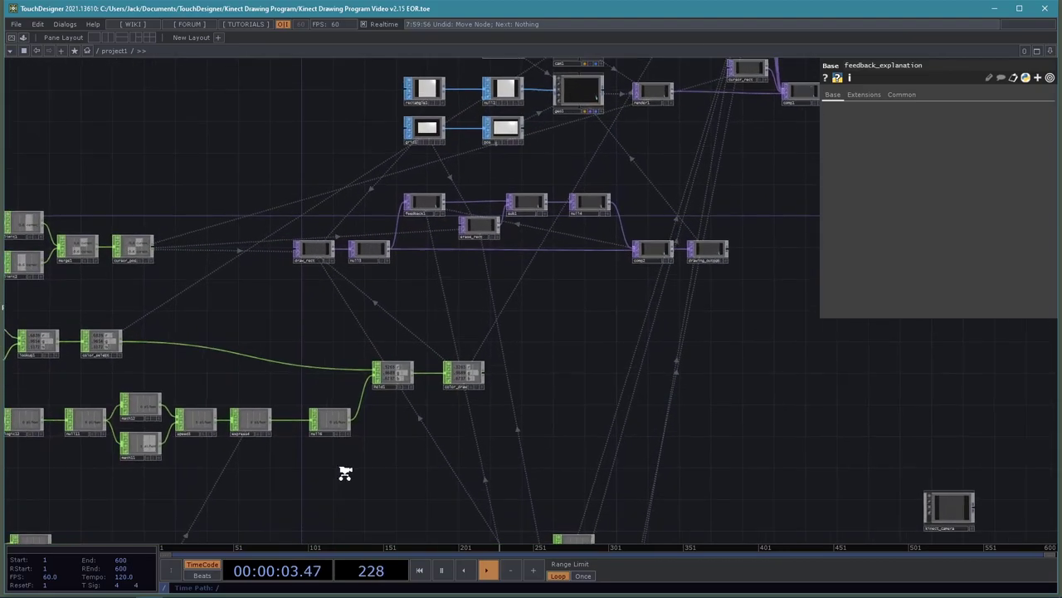
right_click_drag(538, 443, 321, 296)
left_click_drag(456, 447, 681, 427)
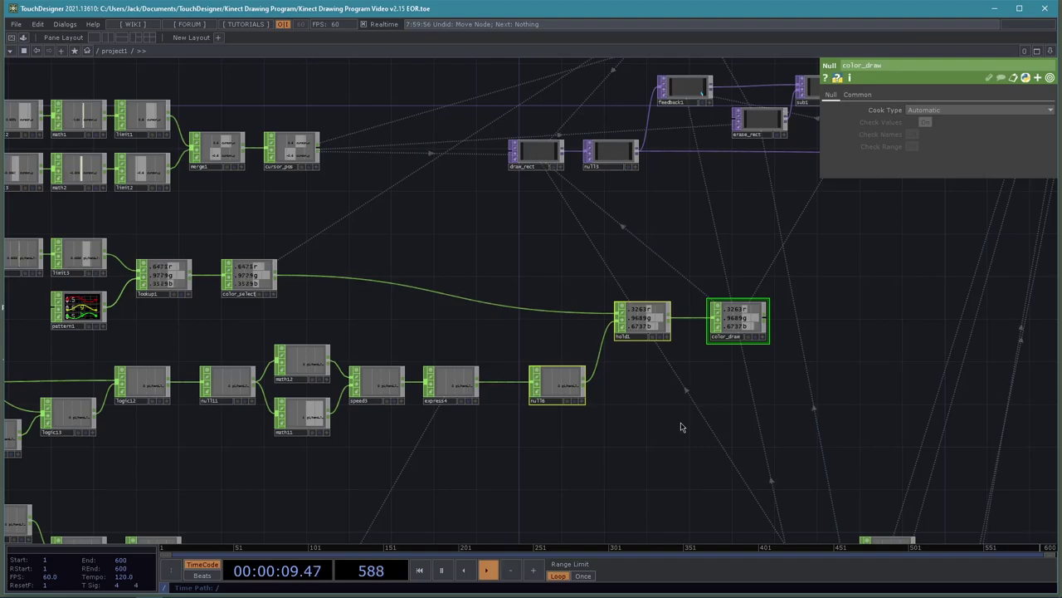
scroll(752, 403, "up", 2)
scroll(763, 401, "down", 1)
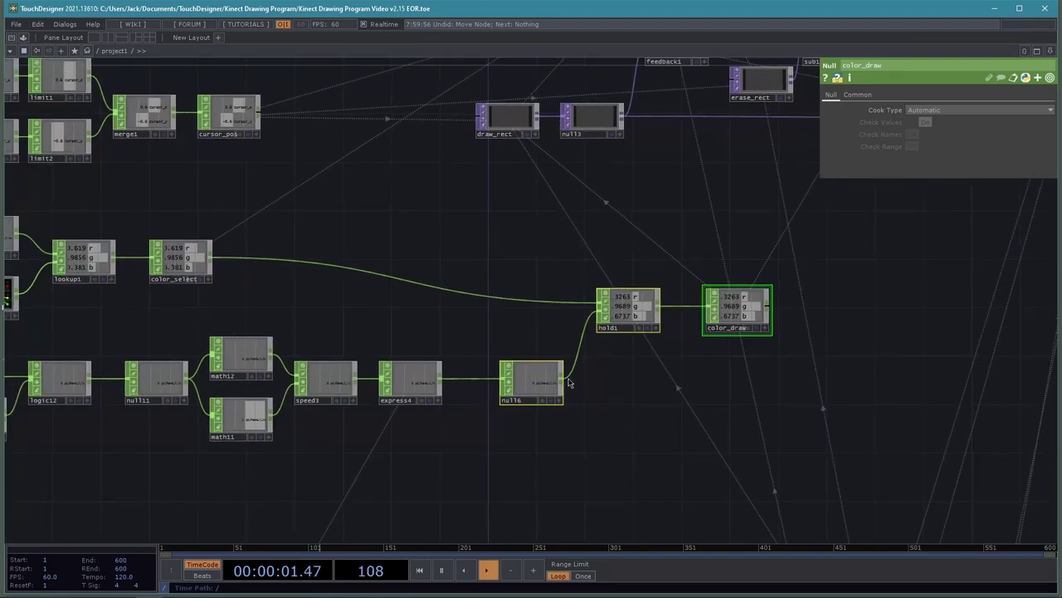
left_click_drag(535, 381, 486, 378)
scroll(812, 441, "down", 3)
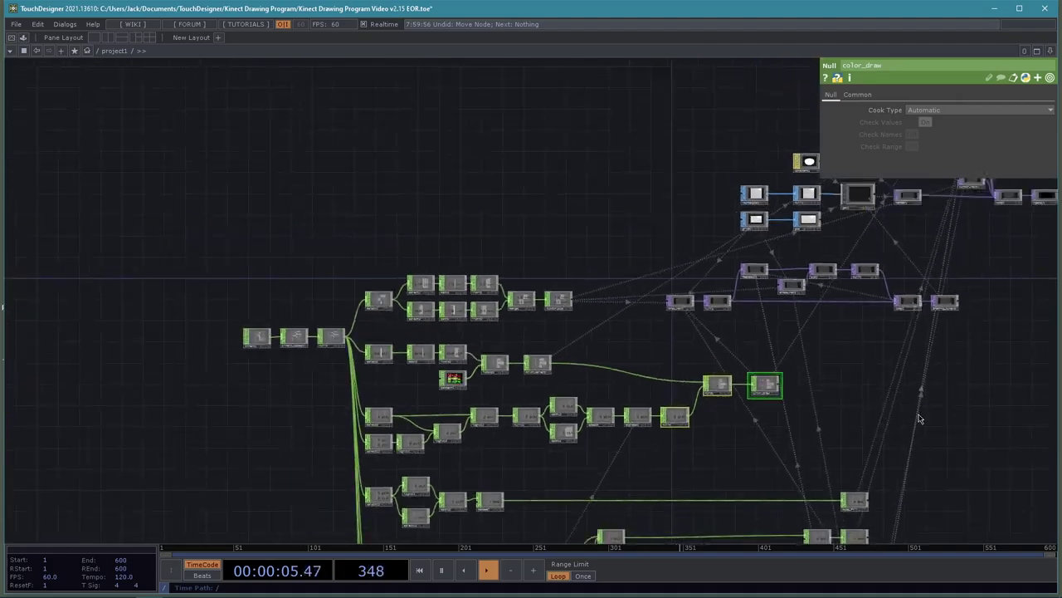
Show null2's output in the network background to examine the Draw Color overlay, and turn that display off again
scroll(674, 463, "up", 5)
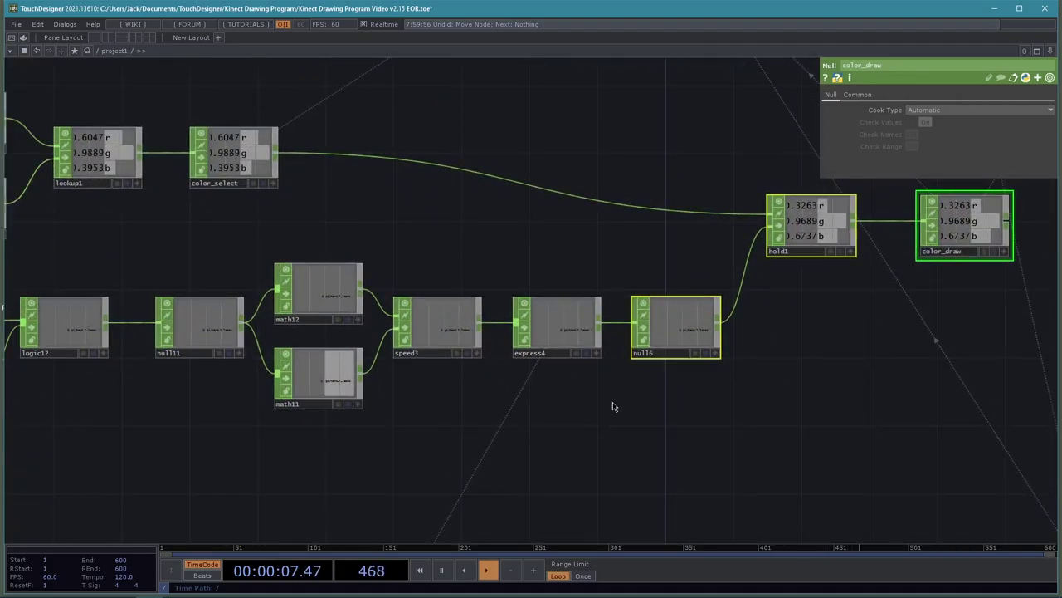
middle_click_drag(691, 458, 598, 457)
left_click_drag(714, 491, 941, 471)
left_click_drag(774, 487, 590, 498)
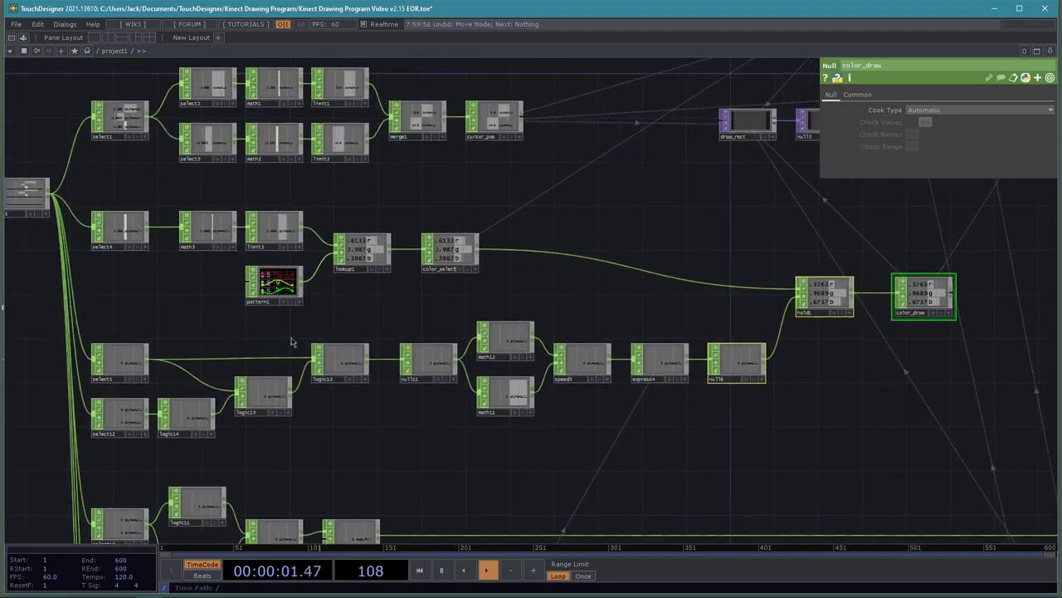
scroll(691, 476, "down", 3)
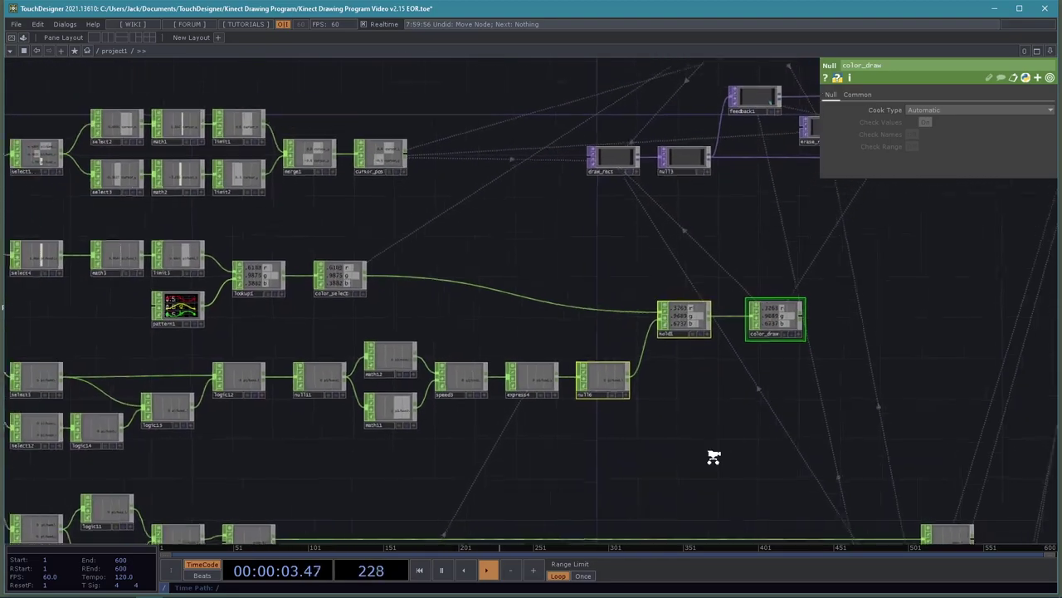
left_click_drag(928, 413, 620, 431)
left_click_drag(772, 356, 458, 482)
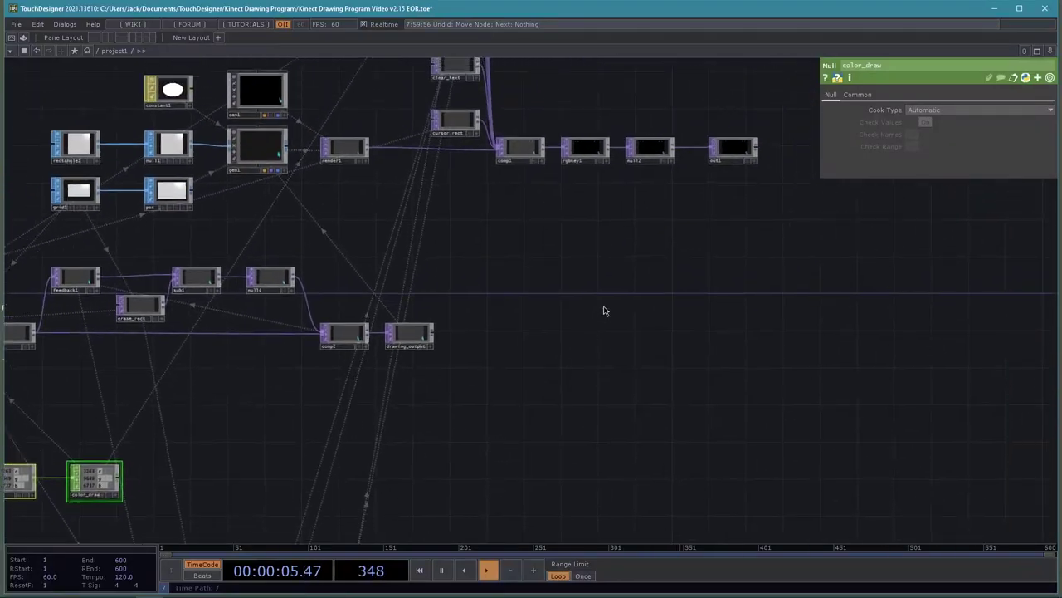
left_click_drag(604, 307, 582, 447)
left_click_drag(546, 159, 573, 349)
scroll(581, 337, "up", 3)
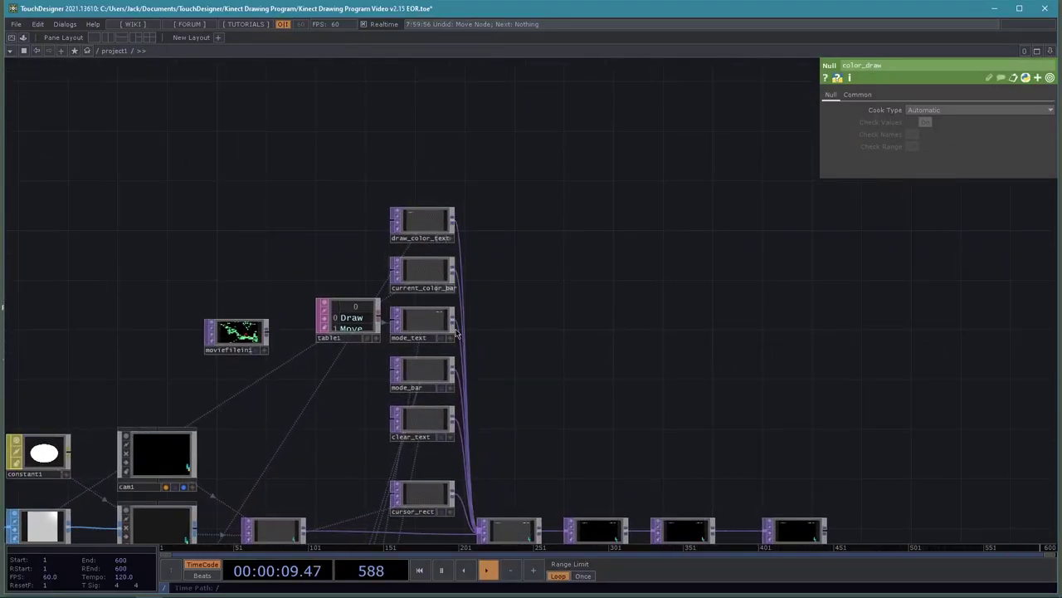
left_click_drag(508, 400, 486, 351)
left_click(679, 499)
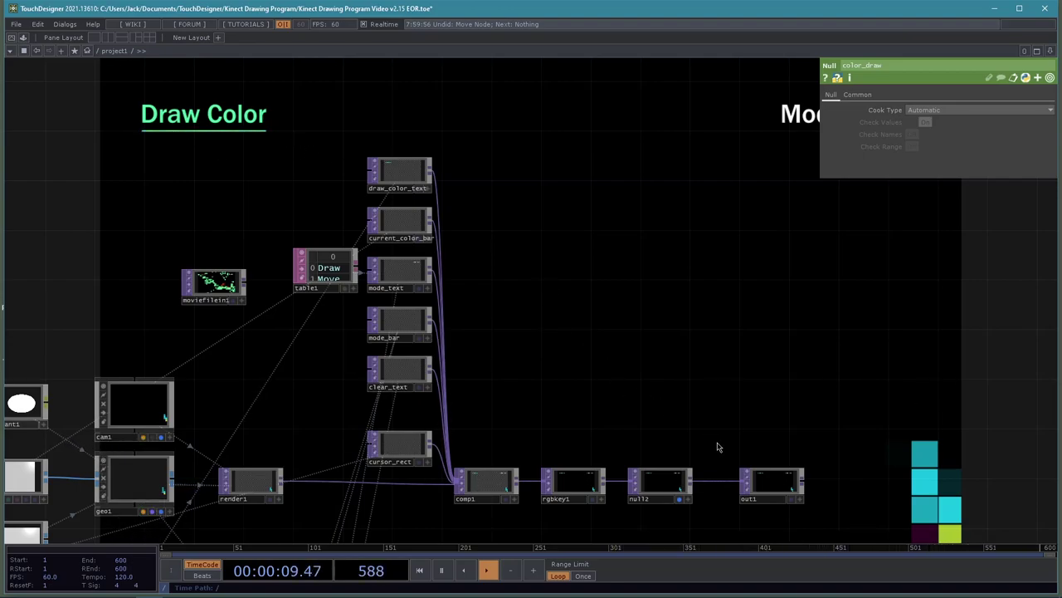
left_click(681, 501)
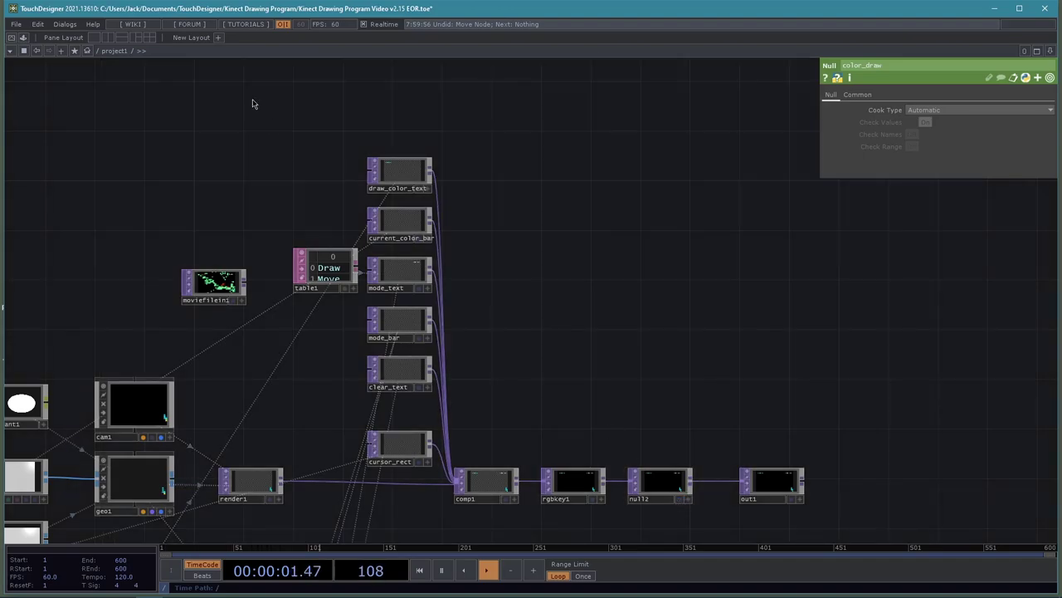
Move draw_color_text and current_color_bar up together to leave a gap above mode_text
left_click_drag(334, 145, 408, 225)
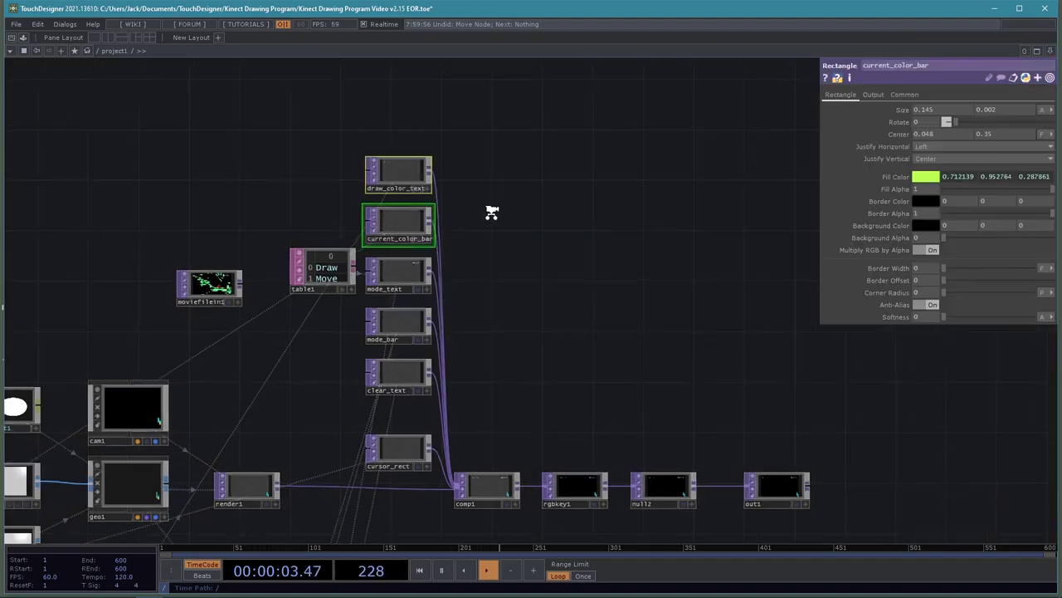
scroll(480, 208, "up", 4)
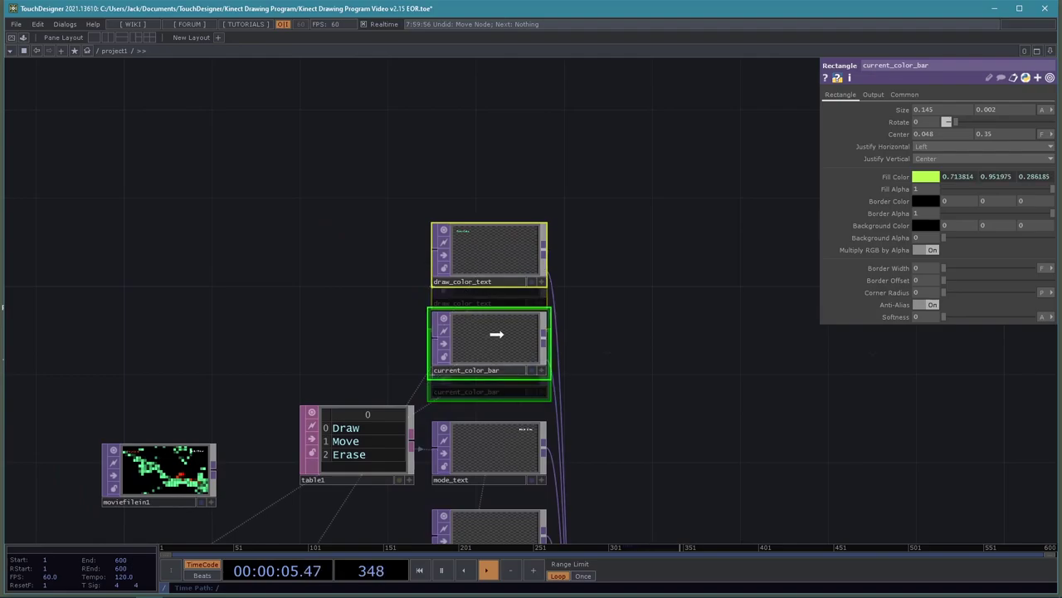
left_click_drag(498, 346, 498, 263)
left_click(638, 296)
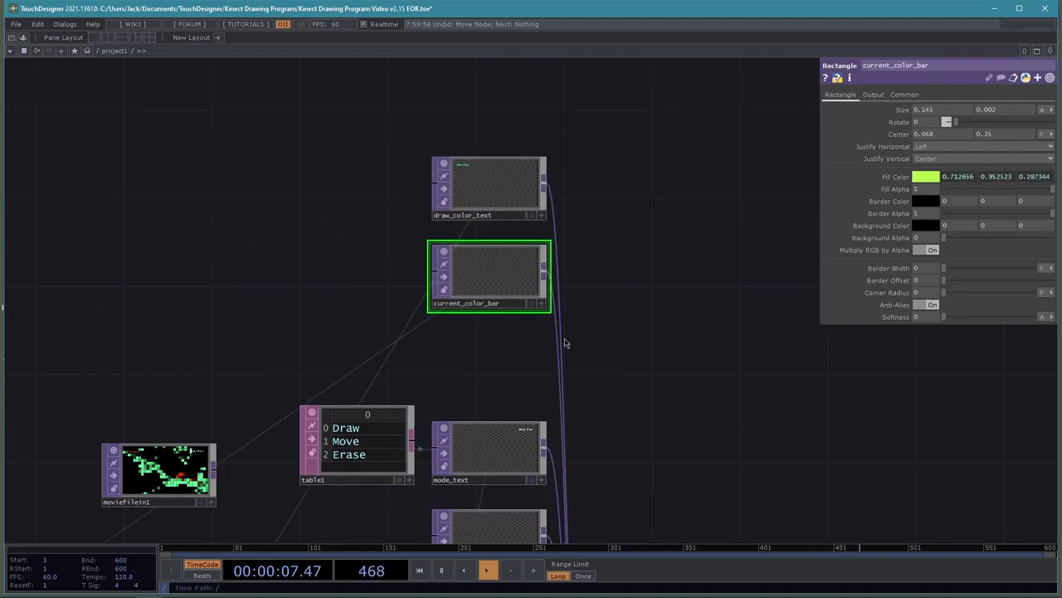
Duplicate current_color_bar into the gap above mode_text and rename the copy color_set_bar
key("ctrl+c")
key("ctrl+v")
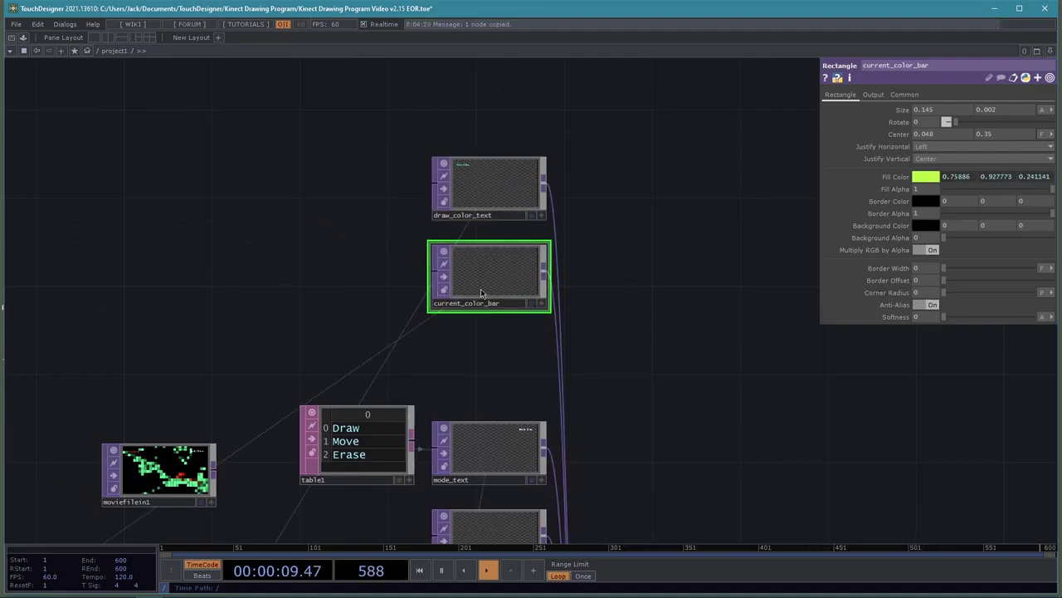
left_click_drag(586, 363, 530, 147)
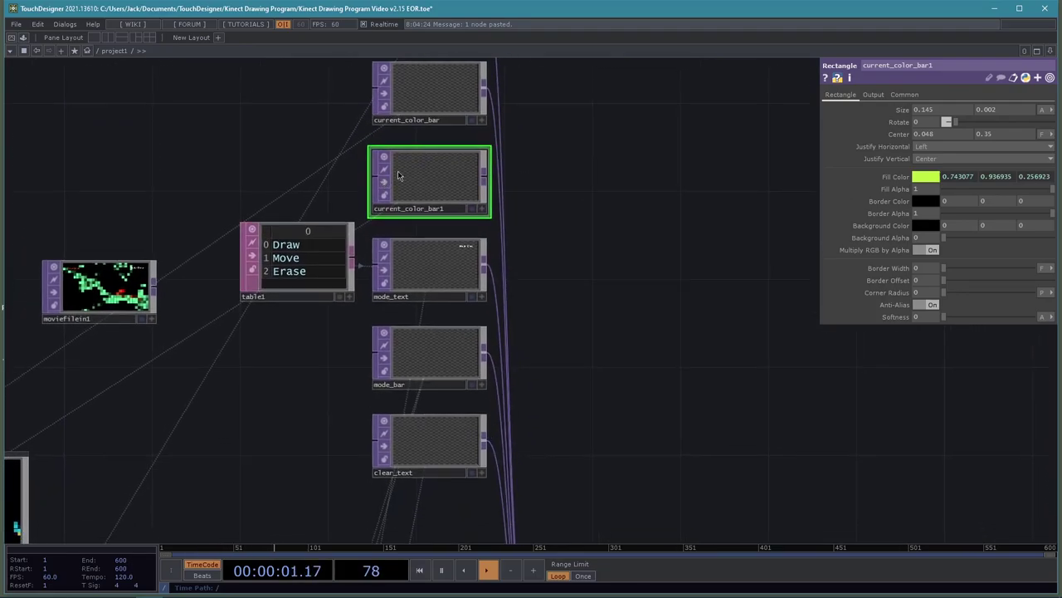
left_click(439, 210)
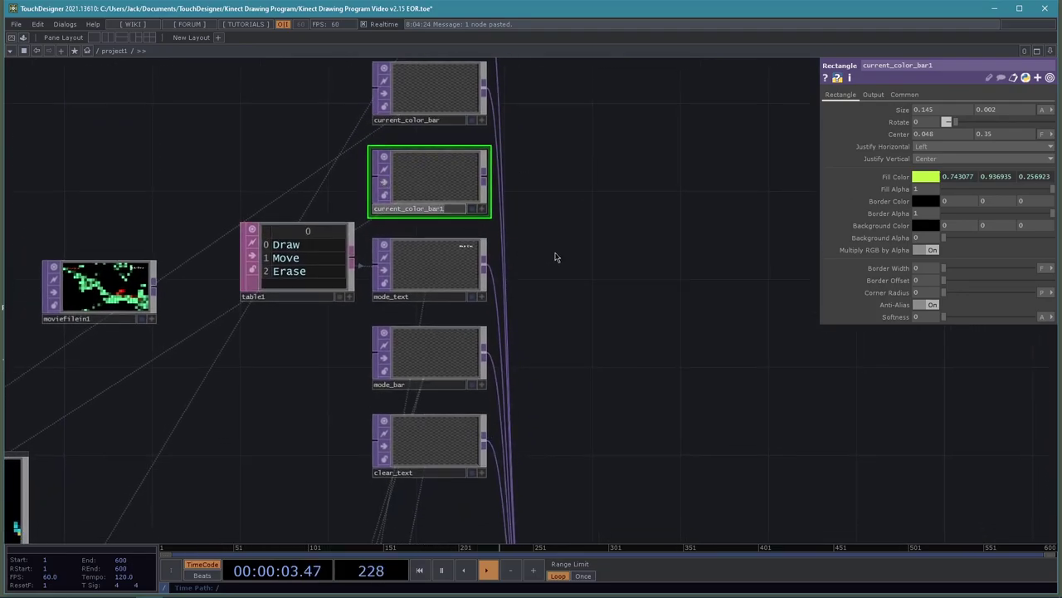
key("BackSpace")
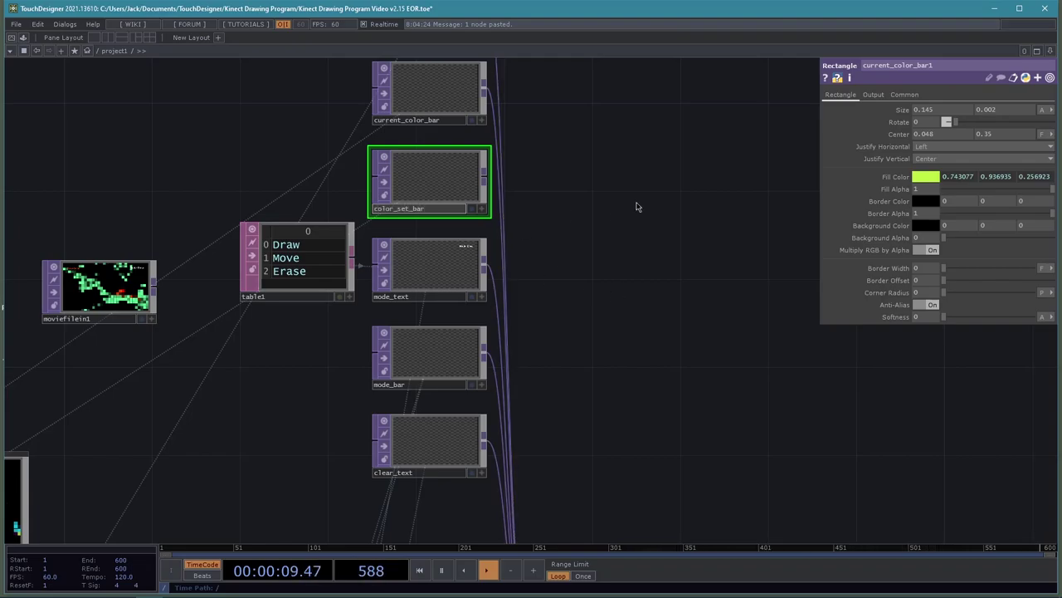
type("color_set_bar")
key("Return")
Connect color_set_bar to comp1 and reorder it directly below current_color_bar in comp1's input list
scroll(598, 279, "down", 5)
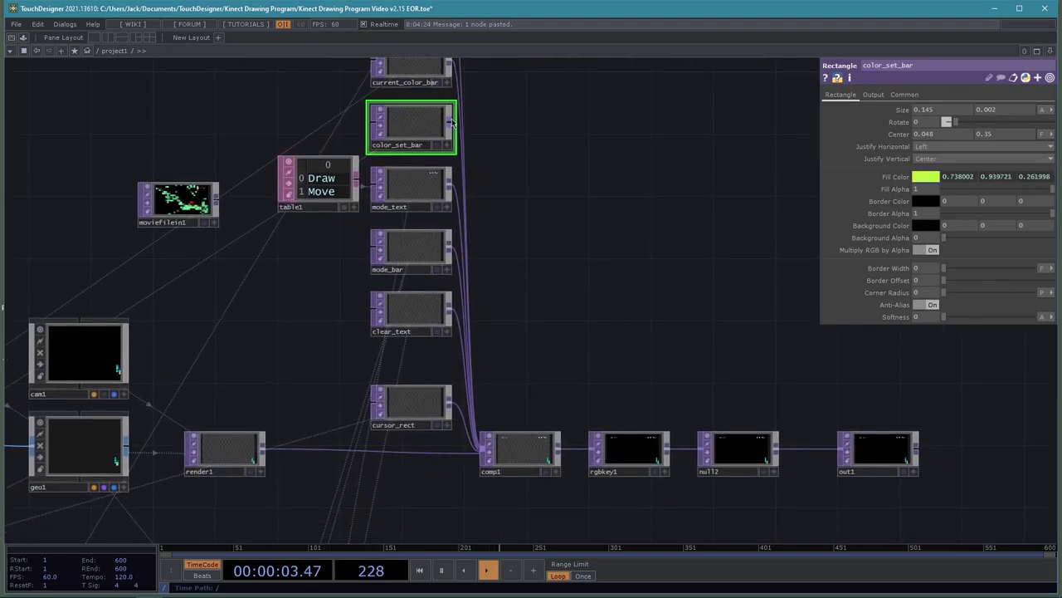
left_click_drag(452, 122, 485, 452)
left_click(520, 448)
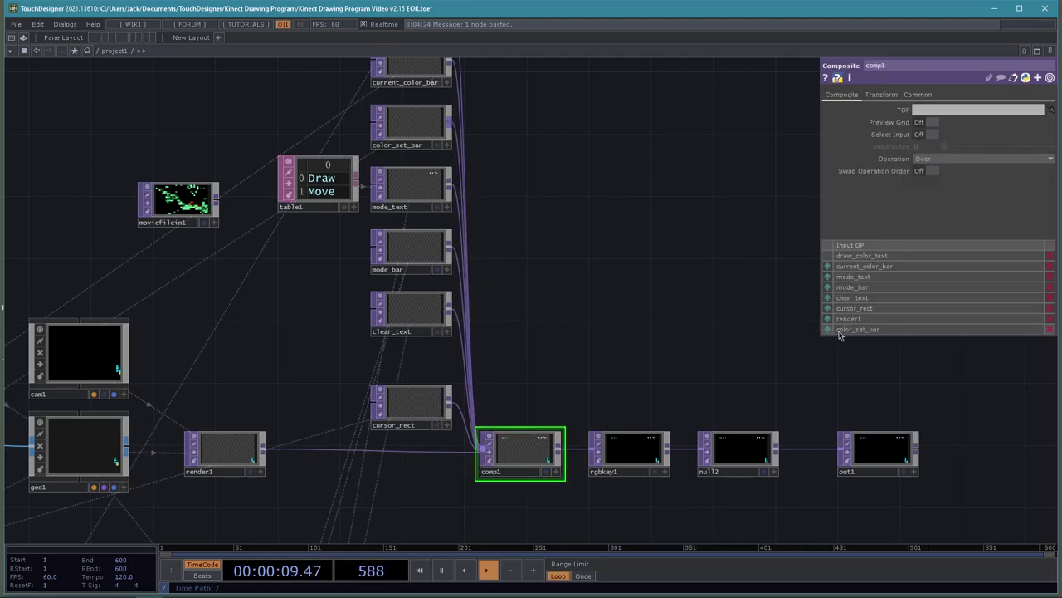
left_click_drag(827, 330, 845, 272)
Display null2's output in the network background and lower color_set_bar's vertical center to 0.341
left_click_drag(597, 206, 592, 298)
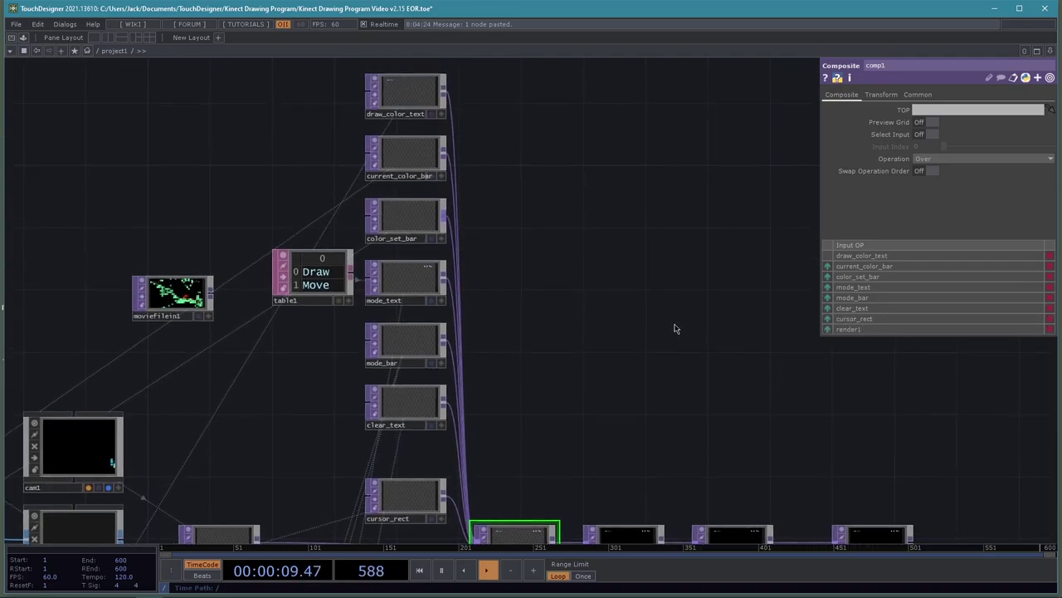
left_click_drag(588, 311, 608, 402)
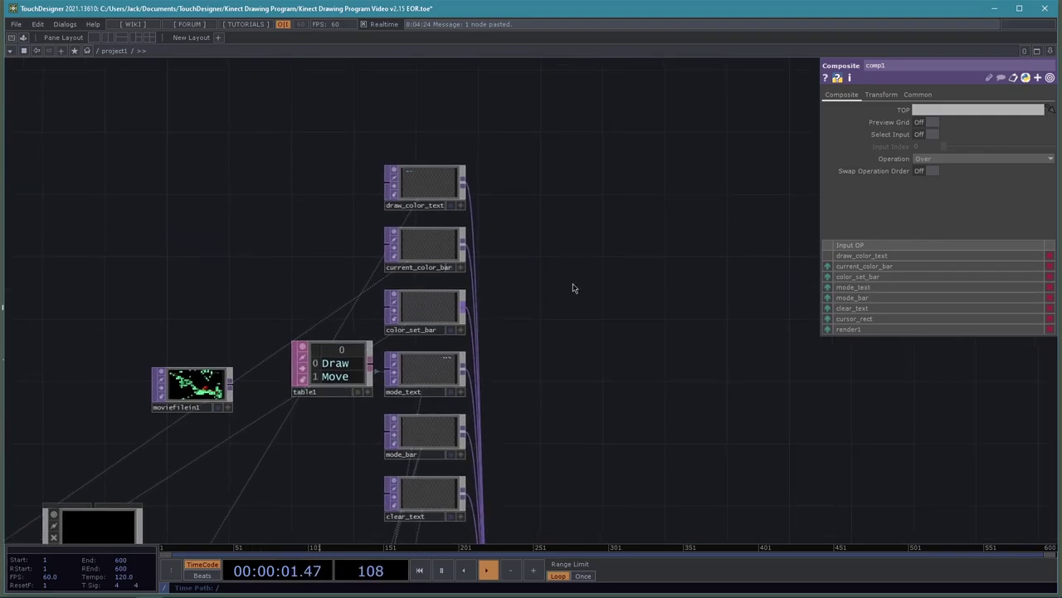
left_click_drag(578, 342, 533, 275)
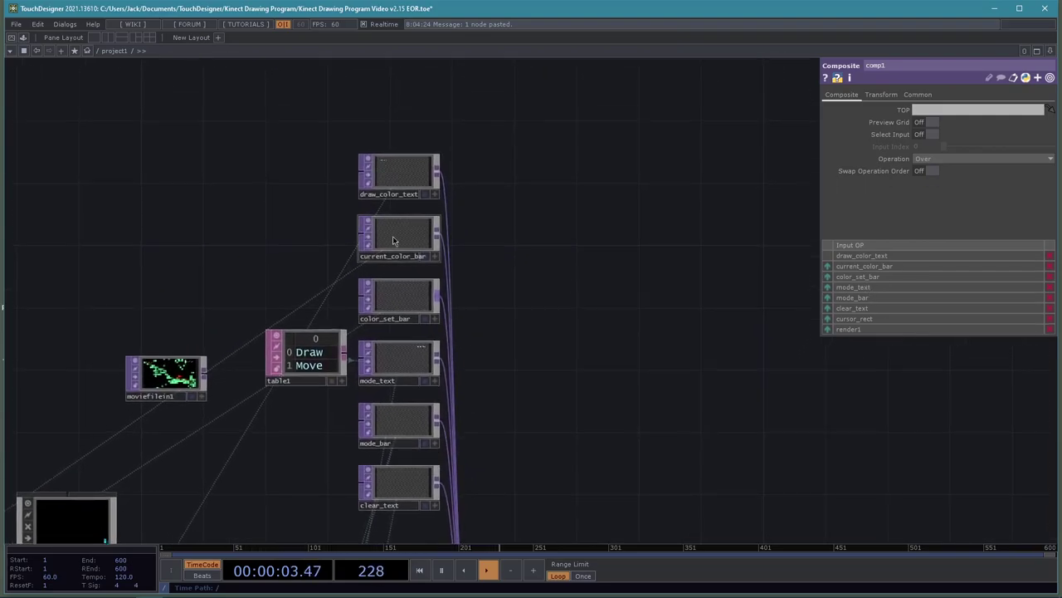
left_click_drag(583, 304, 554, 148)
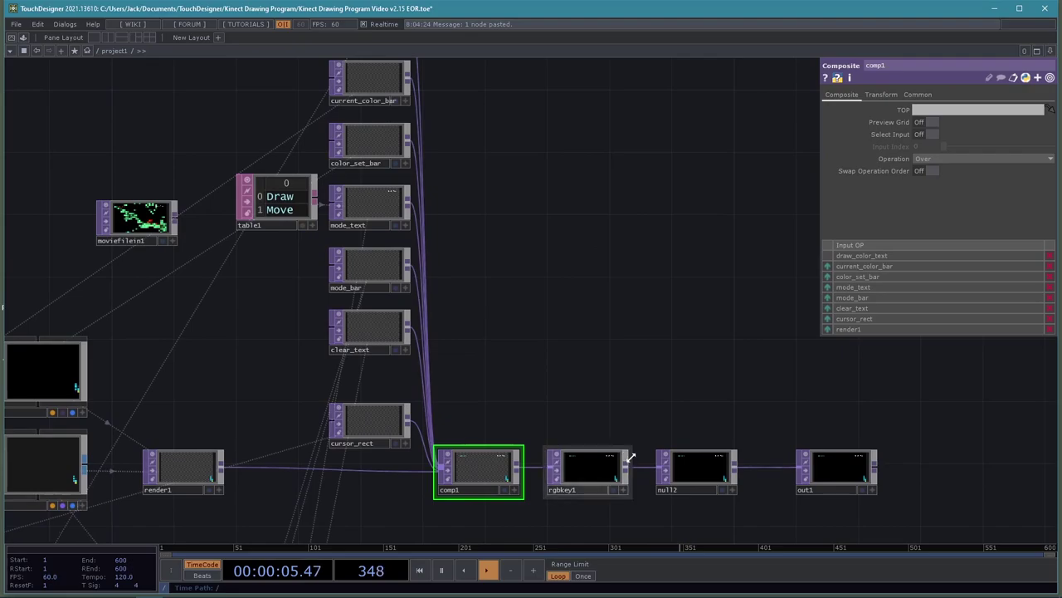
left_click(721, 492)
left_click_drag(527, 341, 498, 431)
left_click(335, 173)
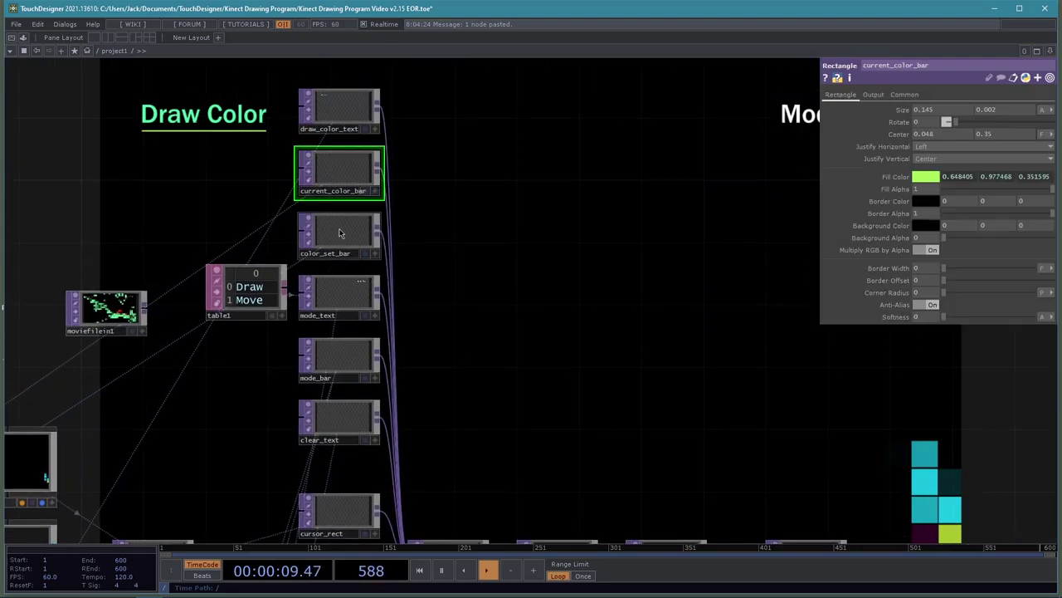
left_click(339, 233)
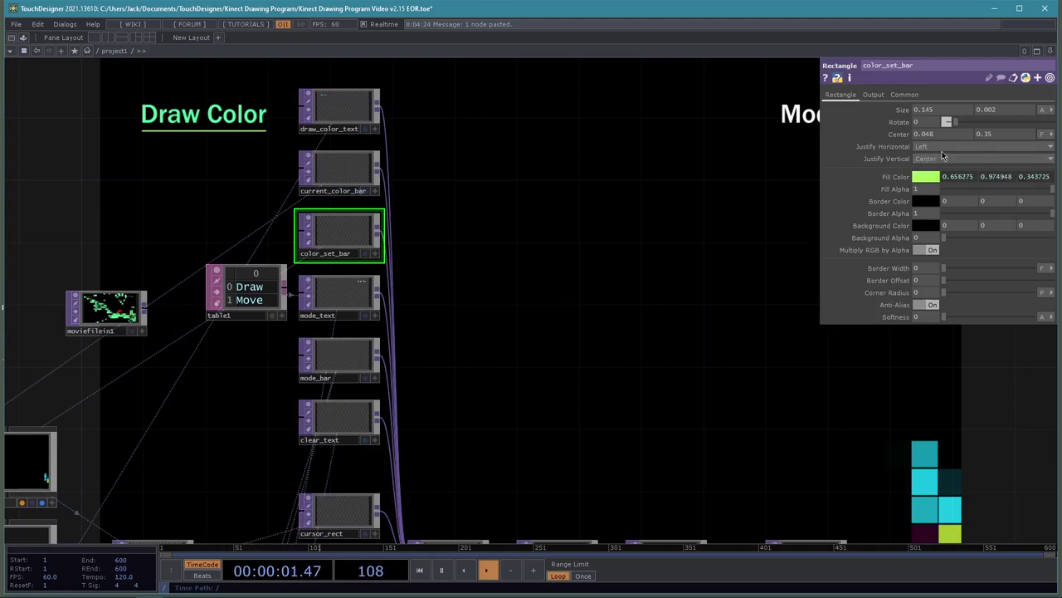
middle_click_drag(1002, 134, 976, 158)
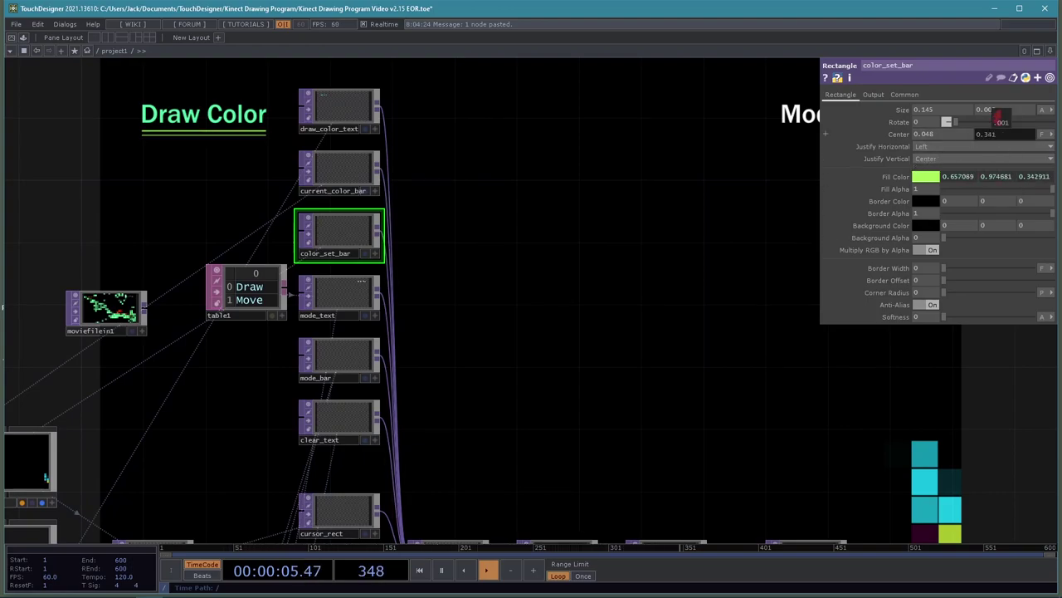
Lower color_set_bar's vertical center to 0.336 and reset its fill color to the default white
middle_click_drag(743, 137, 698, 136)
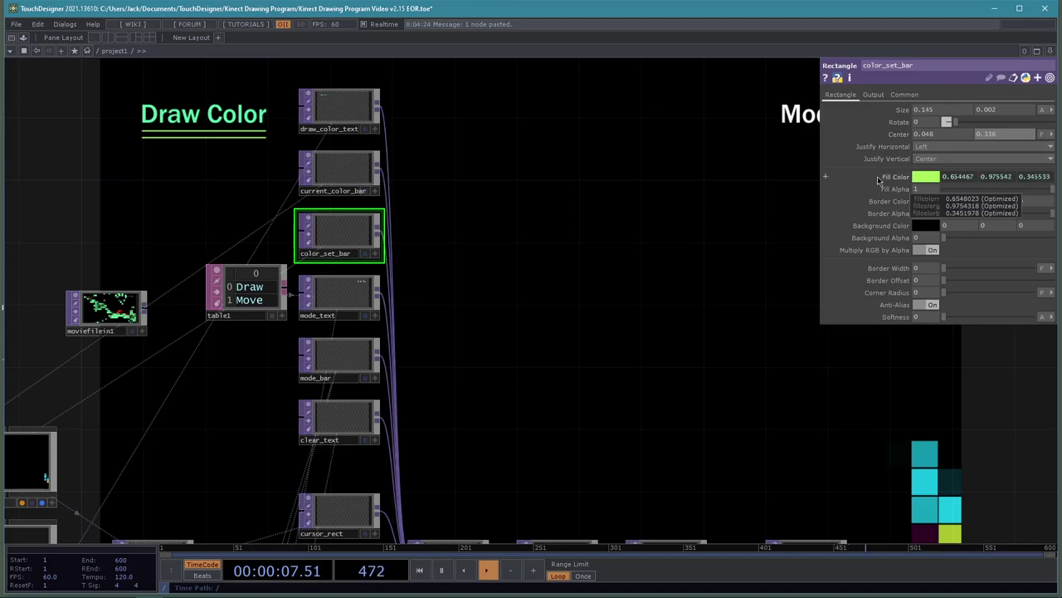
right_click(906, 179)
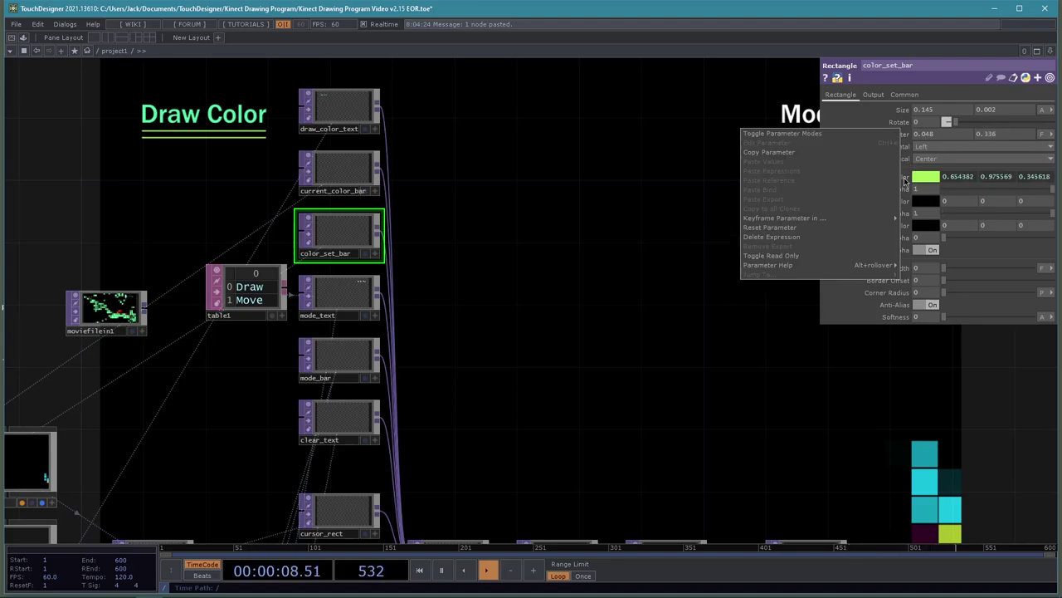
left_click(774, 225)
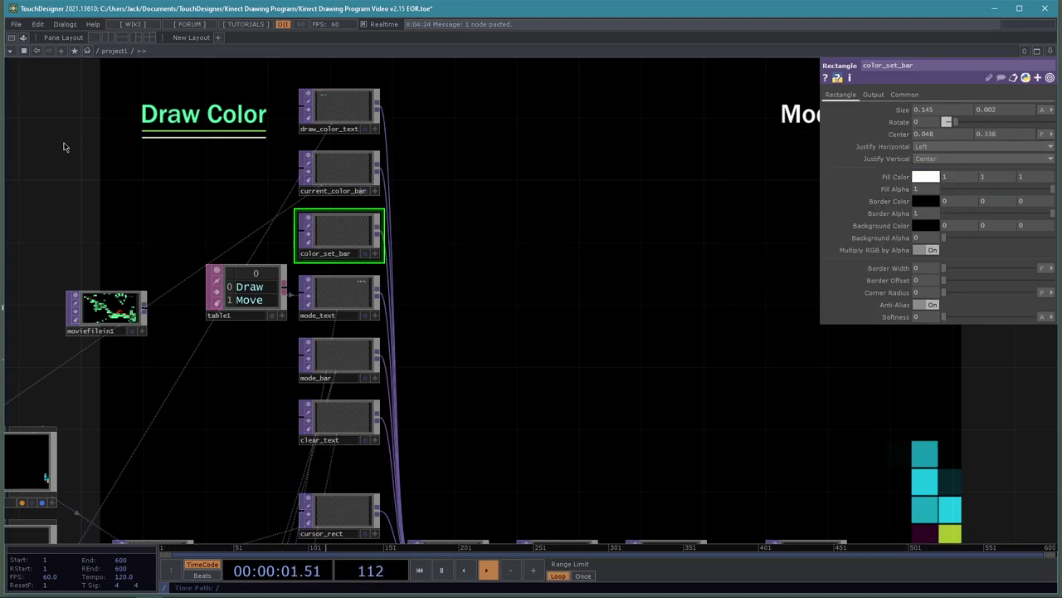
left_click_drag(676, 220, 621, 229)
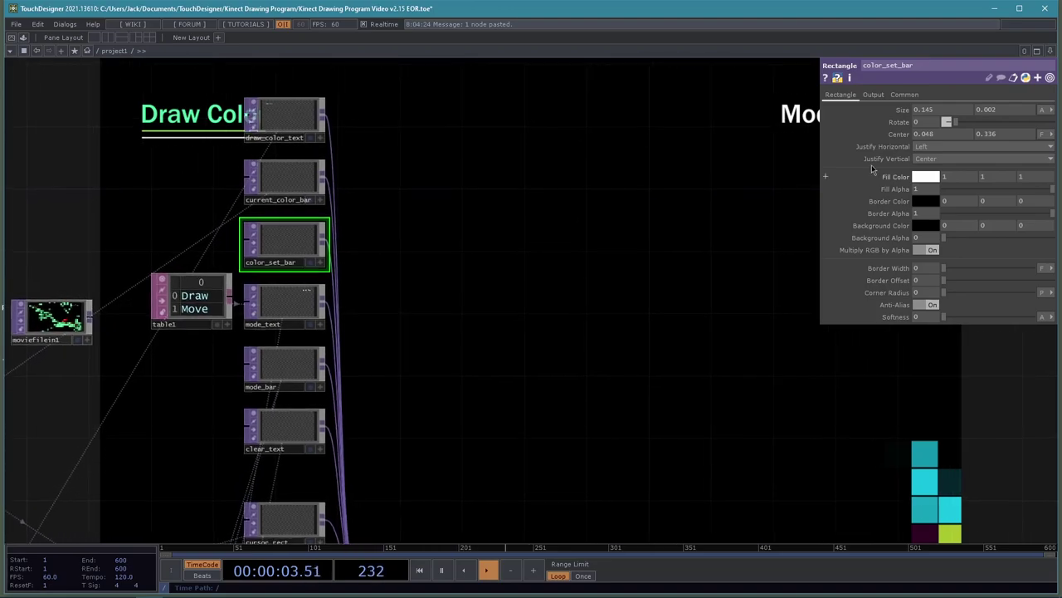
key("p")
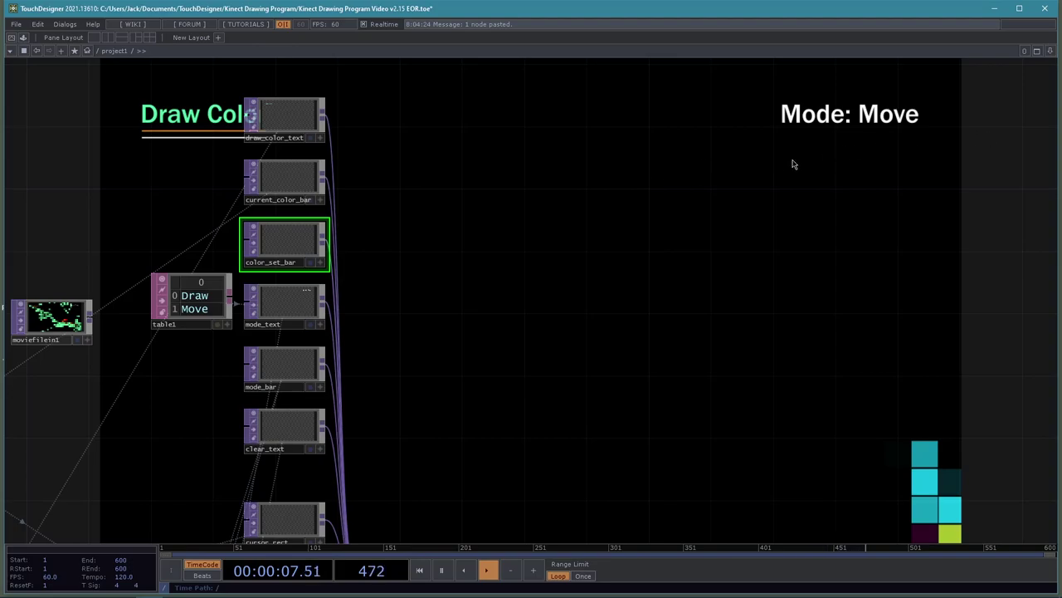
key("p")
Branch a Math CHOP off speed3's output and place it below express4
scroll(636, 208, "down", 5)
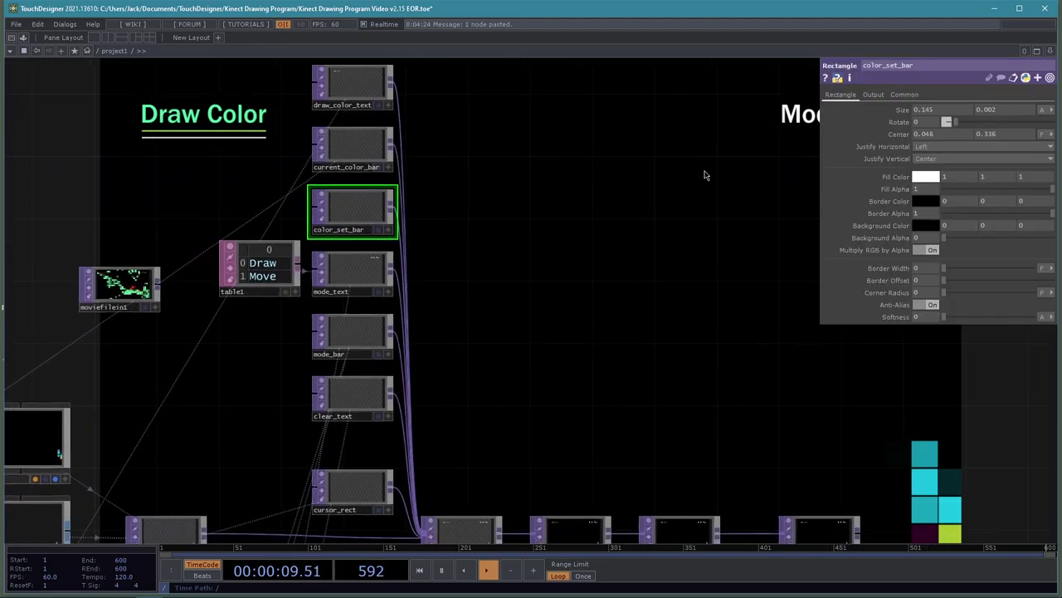
left_click_drag(460, 495, 573, 291)
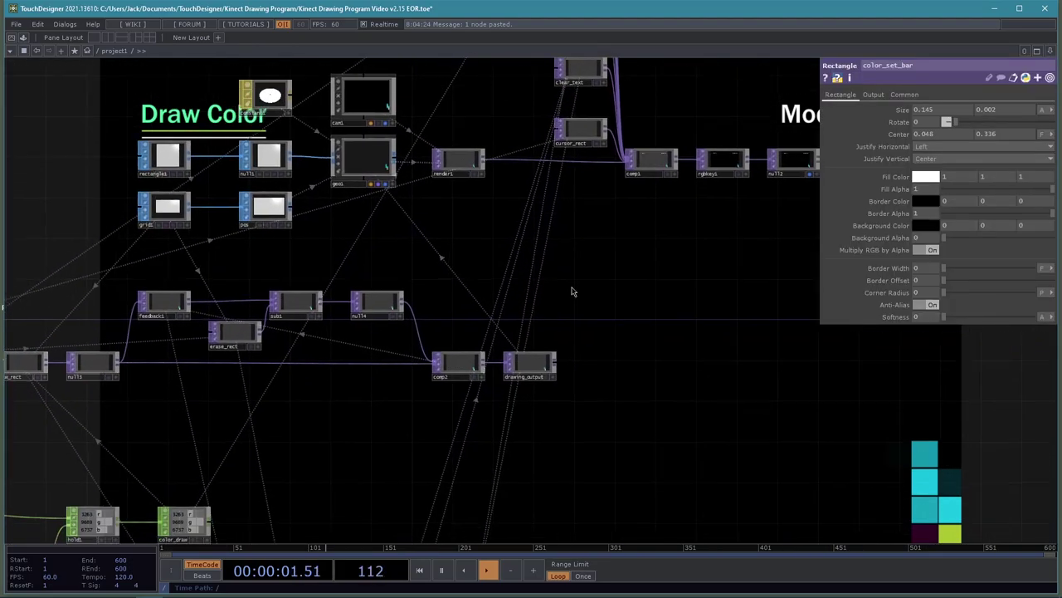
left_click_drag(629, 351, 1029, 187)
left_click_drag(298, 346, 413, 244)
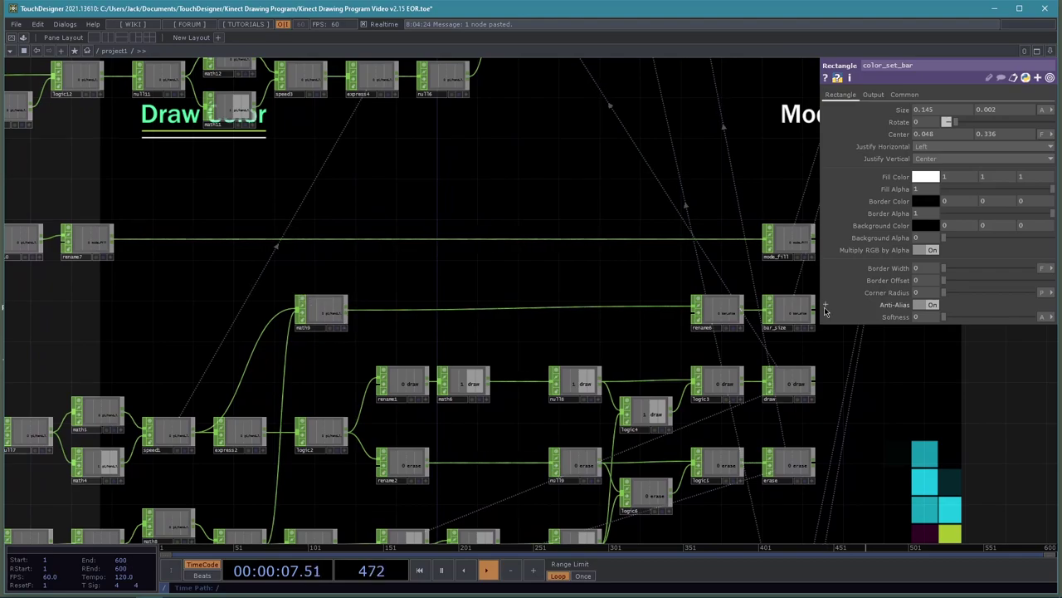
mouse_move(423, 176)
left_mouse_down()
mouse_move(445, 356)
mouse_move(397, 326)
left_mouse_up()
scroll(397, 326, "up", 2)
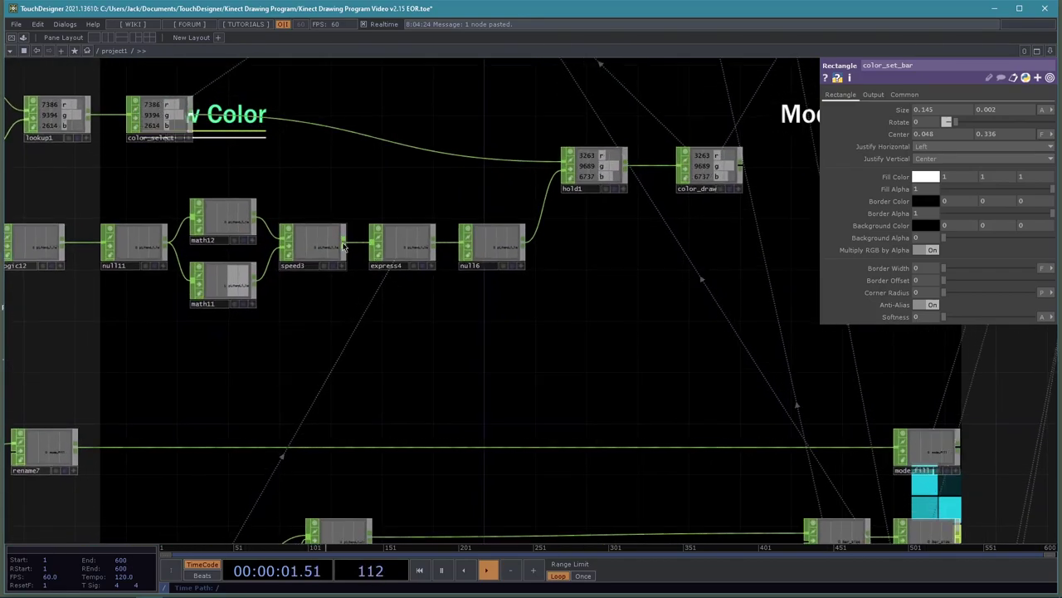
right_click(344, 246)
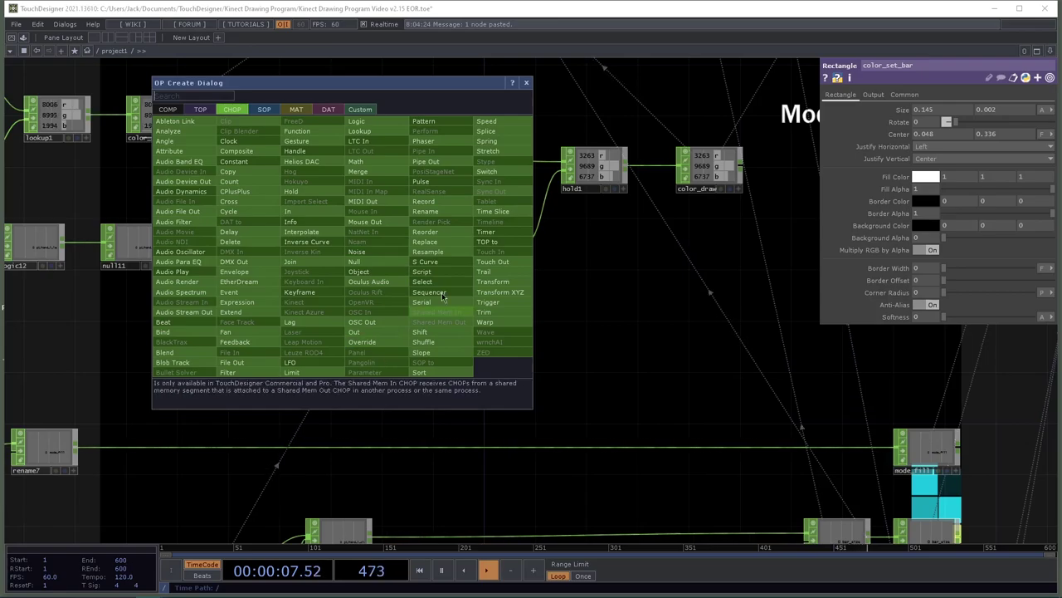
type("math")
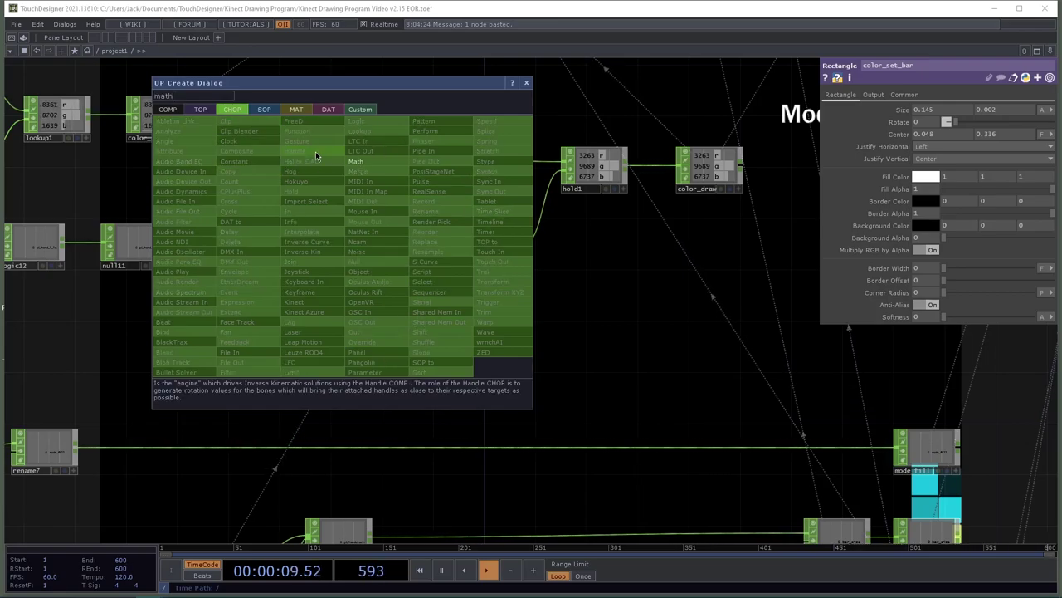
left_click(386, 159)
left_click(402, 303)
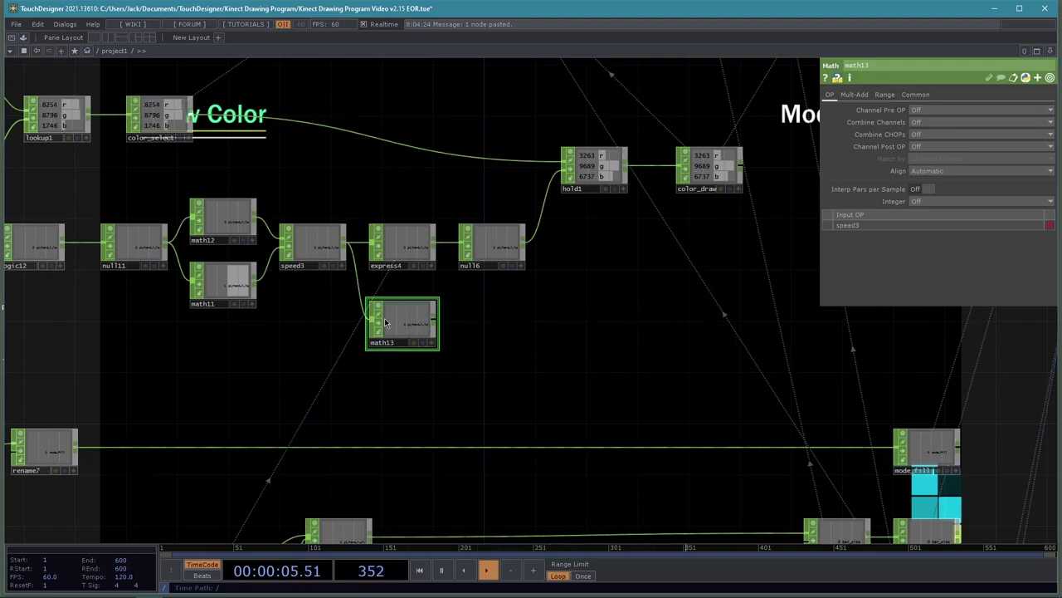
Remap the new Math CHOP's range from 0–0.5 to 0–0.145
scroll(545, 349, "up", 4)
left_click(885, 95)
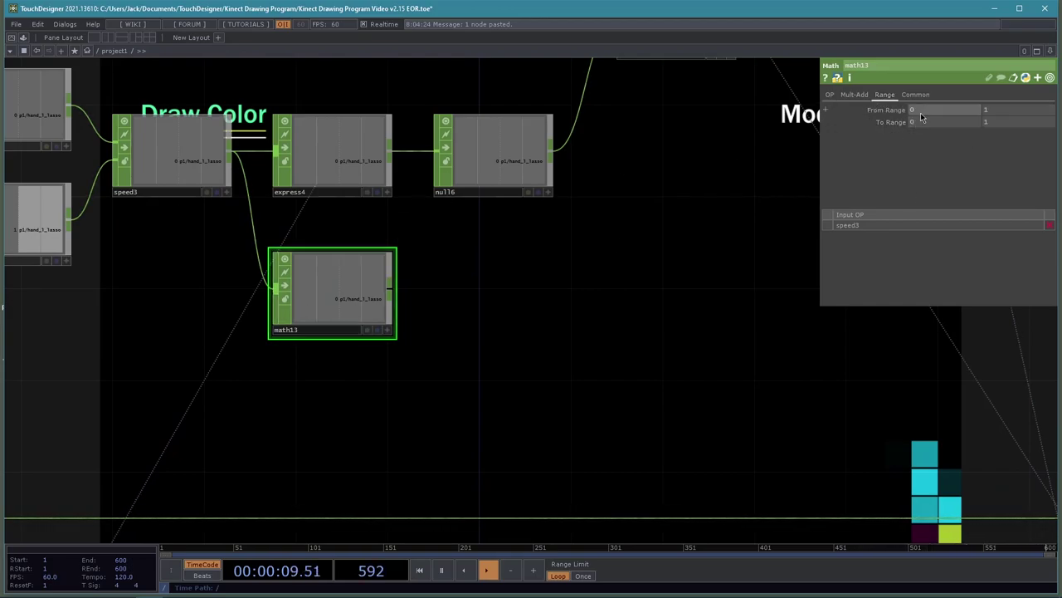
left_click(1008, 109)
type("0.5")
key("Return")
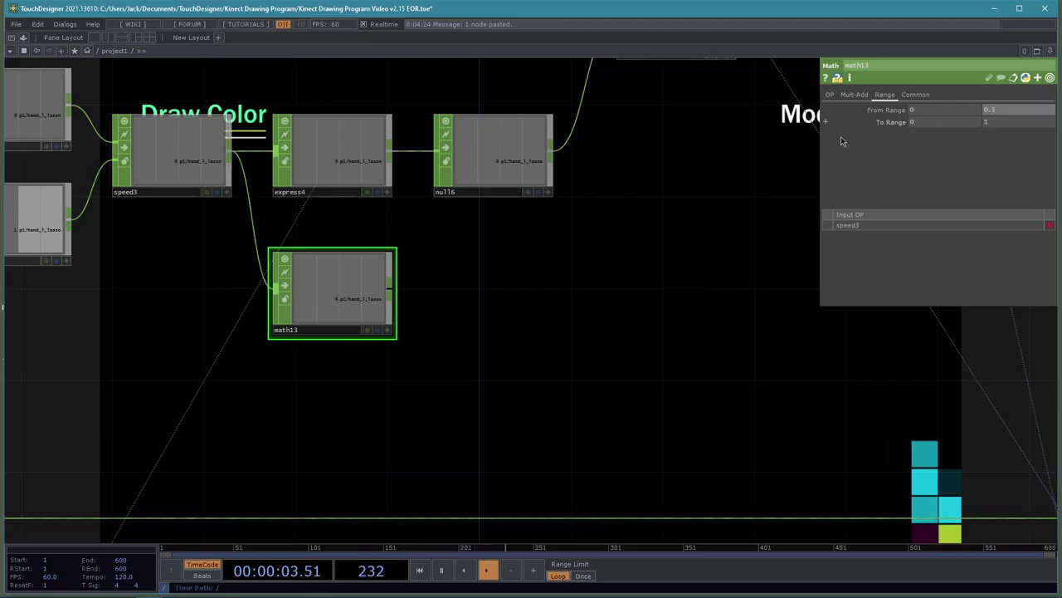
left_click(1009, 121)
type("0.145")
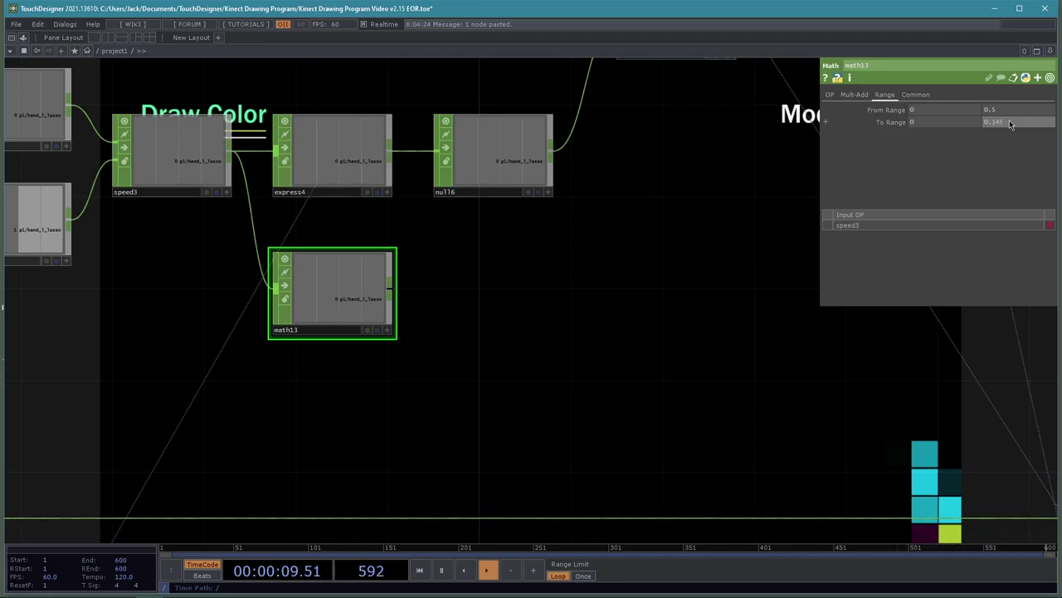
Add a Rename CHOP after math13 and place it beside that node, below null6
mouse_move(730, 317)
left_mouse_down()
mouse_move(728, 417)
mouse_move(761, 435)
left_mouse_up()
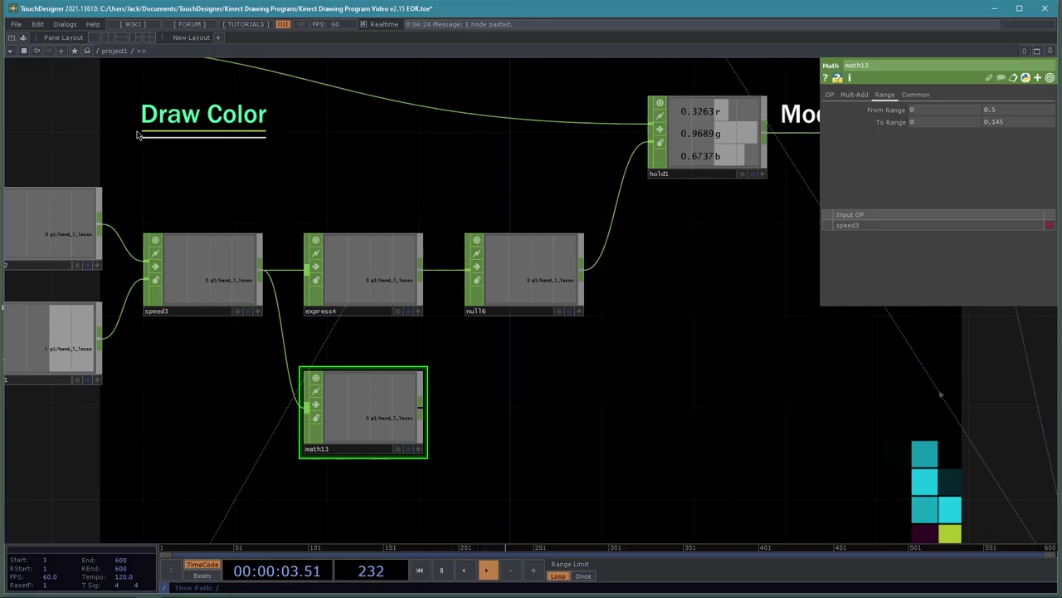
left_click_drag(731, 404, 747, 301)
left_click_drag(391, 345, 415, 334)
scroll(396, 330, "down", 2)
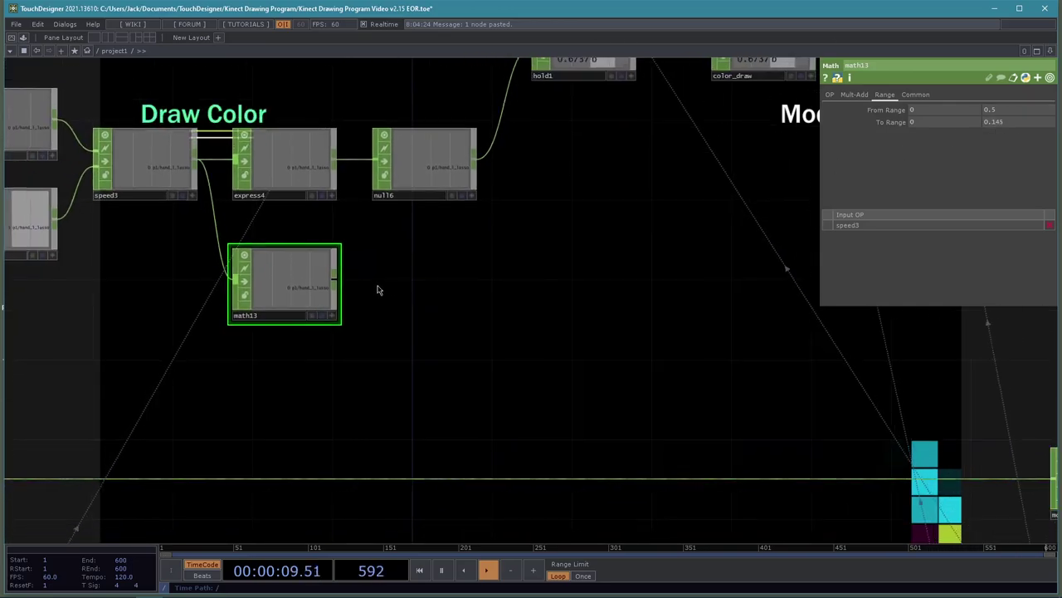
left_click_drag(451, 283, 410, 297)
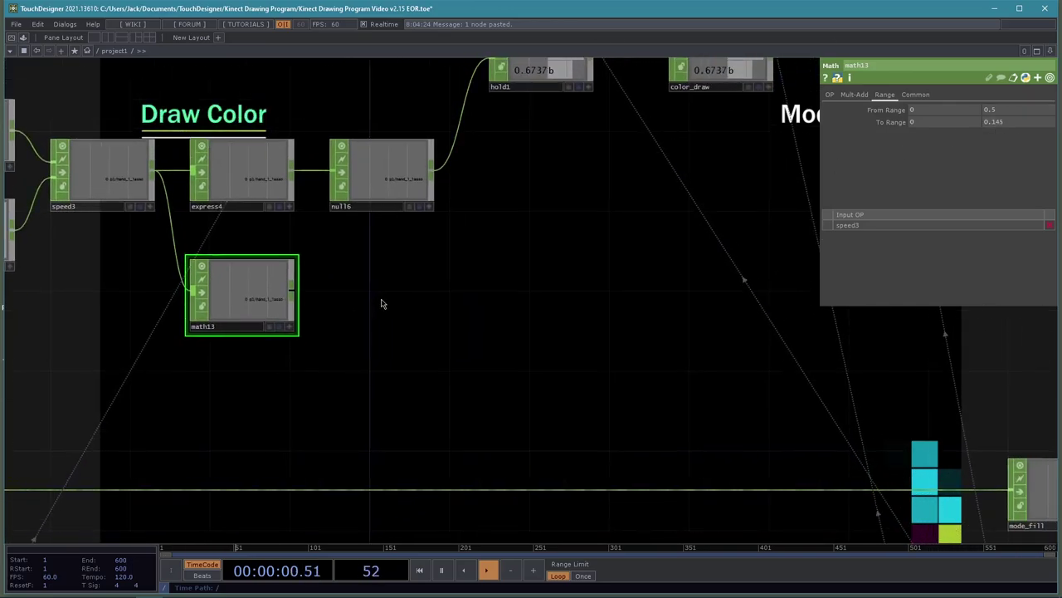
right_click(291, 284)
type("rename")
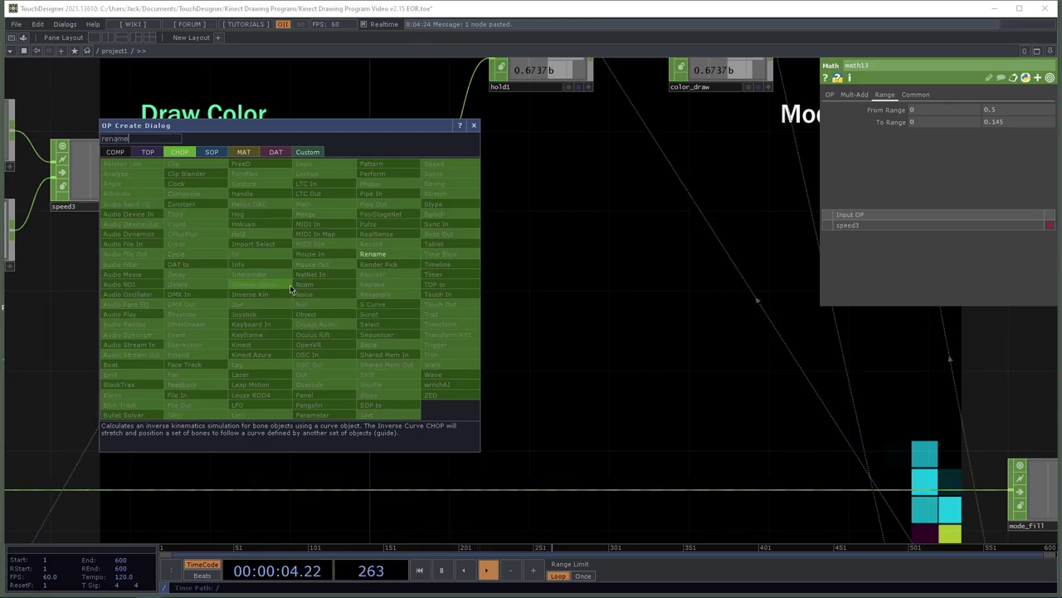
key("Return")
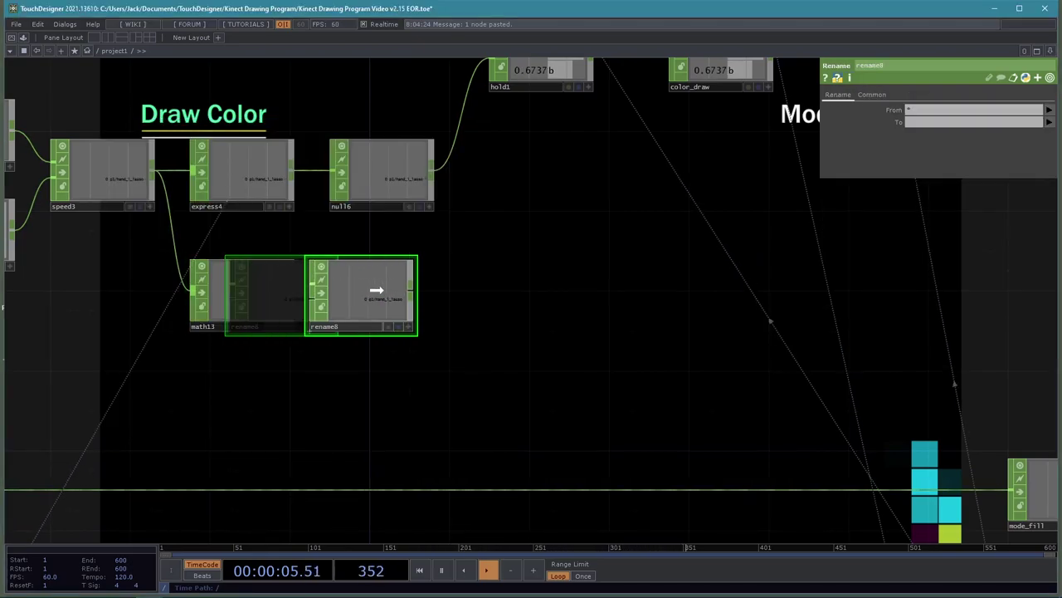
left_click(390, 290)
Set the new Rename CHOP to rename its channel to color_set_size
scroll(585, 386, "up", 2)
left_click_drag(585, 386, 707, 481)
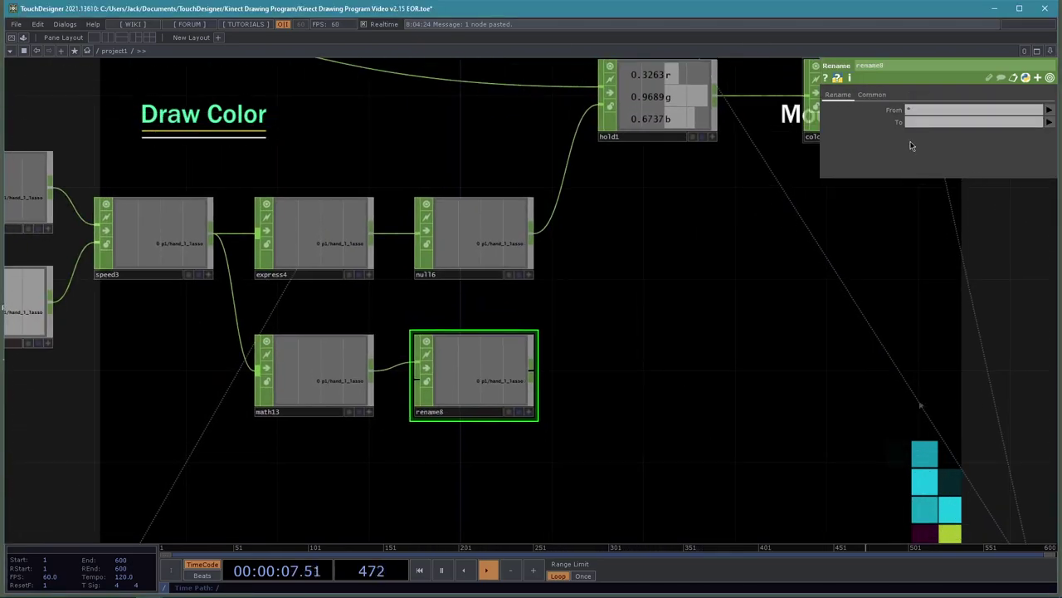
left_click(927, 122)
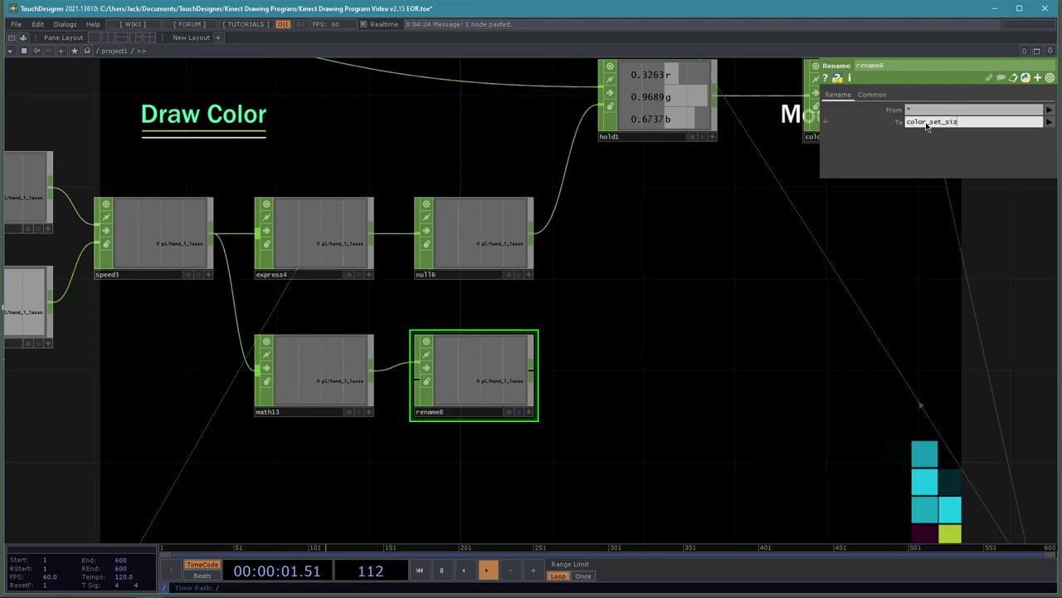
type("color_set_size")
key("Return")
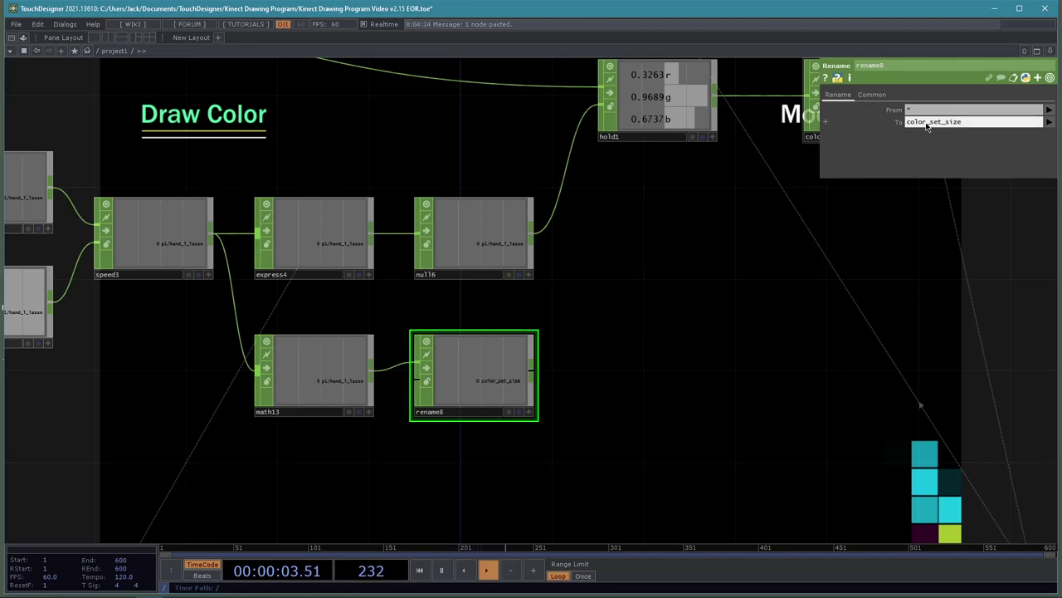
Add a Null CHOP after rename8, align it above mode_fill, and name it color_set_size
scroll(785, 436, "down", 2)
left_click_drag(671, 420, 455, 373)
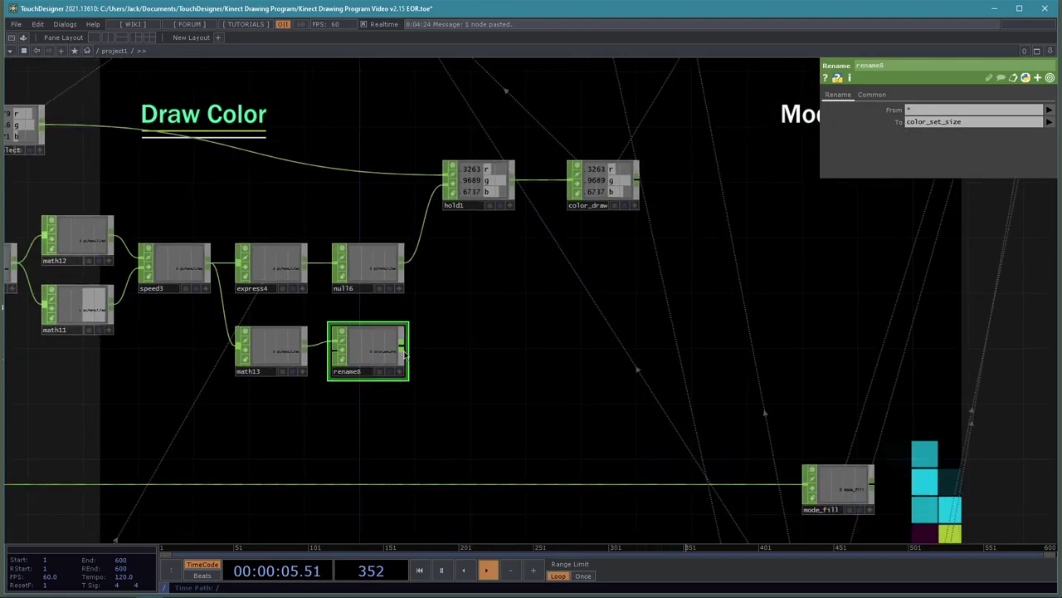
left_click(504, 357)
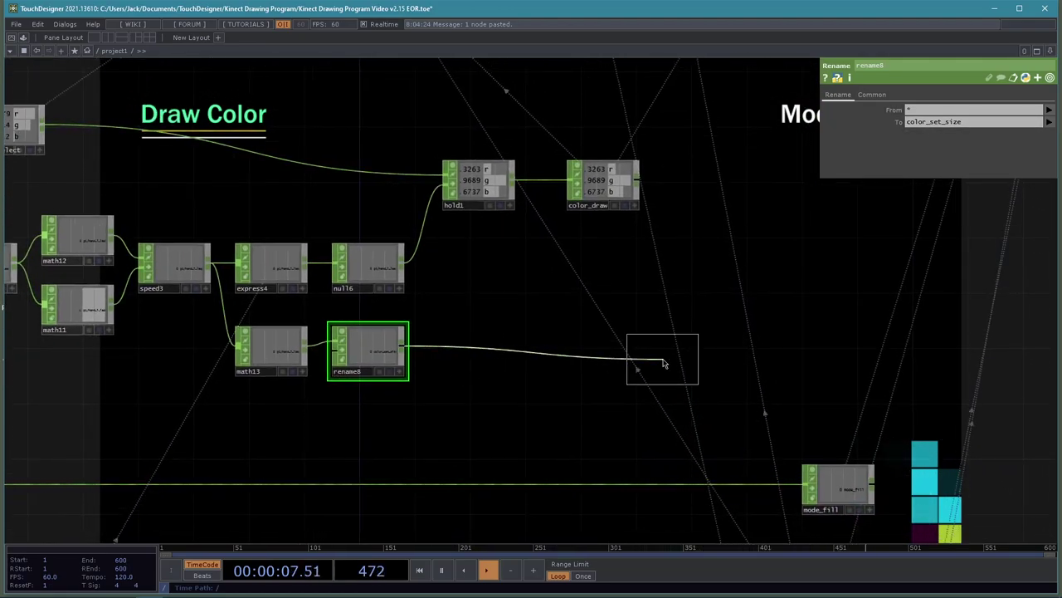
left_click(826, 351)
left_click_drag(784, 418, 657, 418)
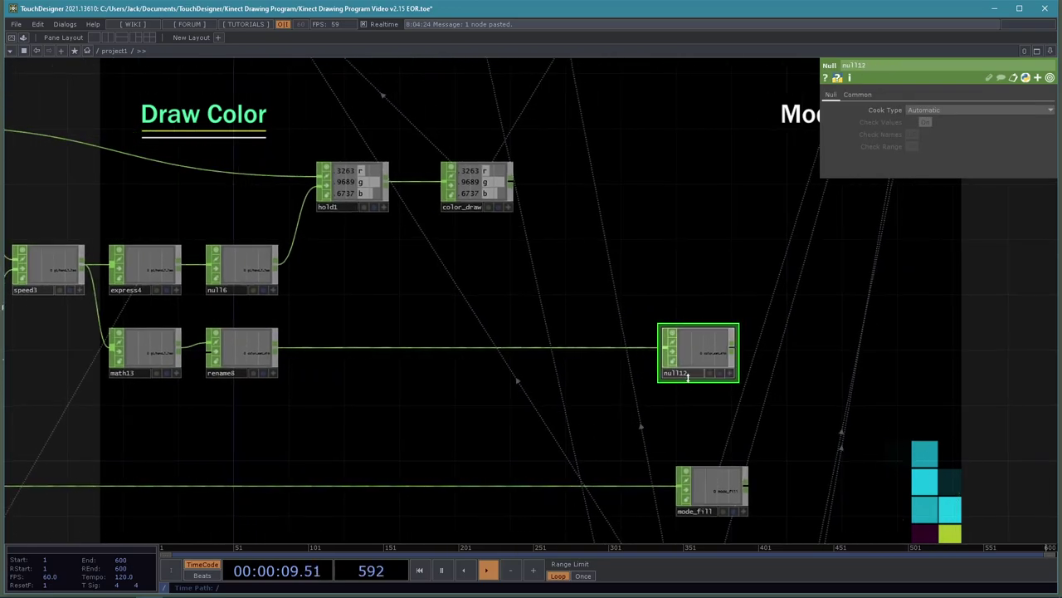
left_click_drag(701, 366, 716, 364)
left_click_drag(700, 451, 602, 444)
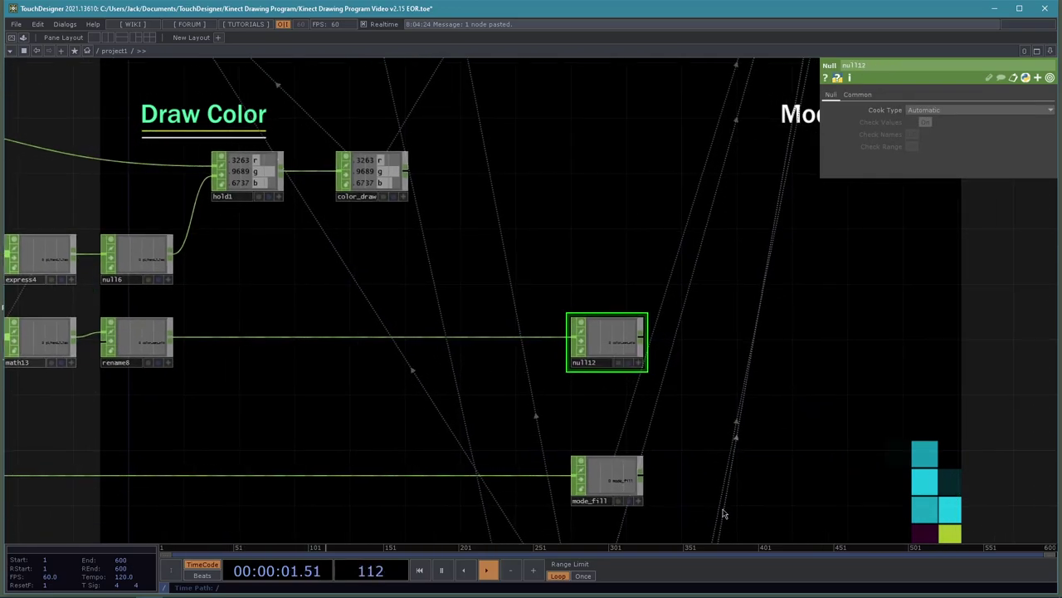
left_click_drag(723, 512, 664, 479)
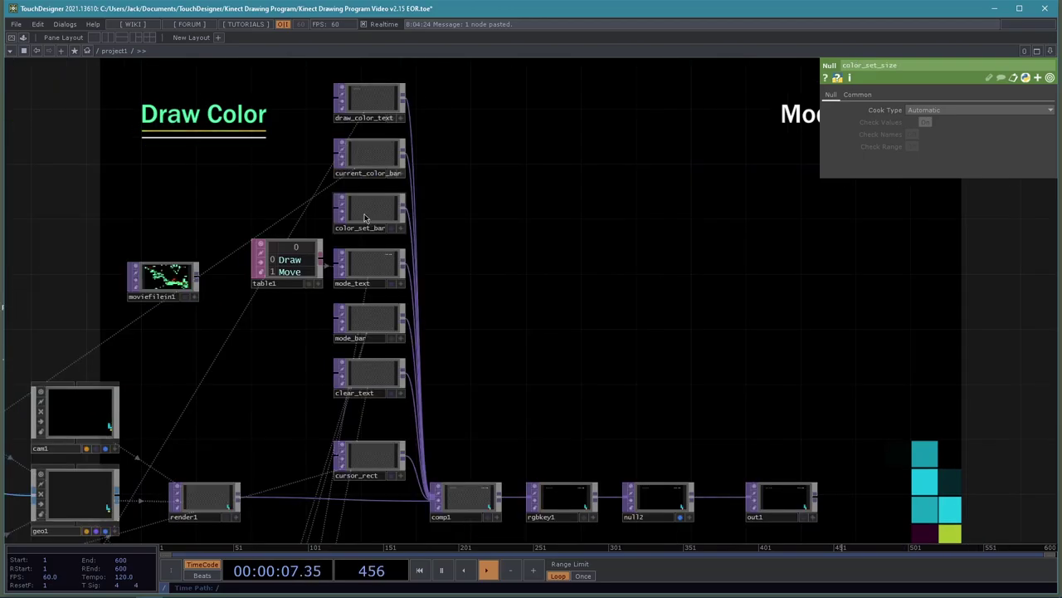
Drive color_set_bar's horizontal size with the color_set_size channel
left_click(365, 215)
left_click_drag(583, 245, 722, 9)
left_click_drag(618, 462, 708, 217)
left_click_drag(558, 388, 742, 183)
left_click_drag(381, 353, 398, 242)
left_click(532, 369)
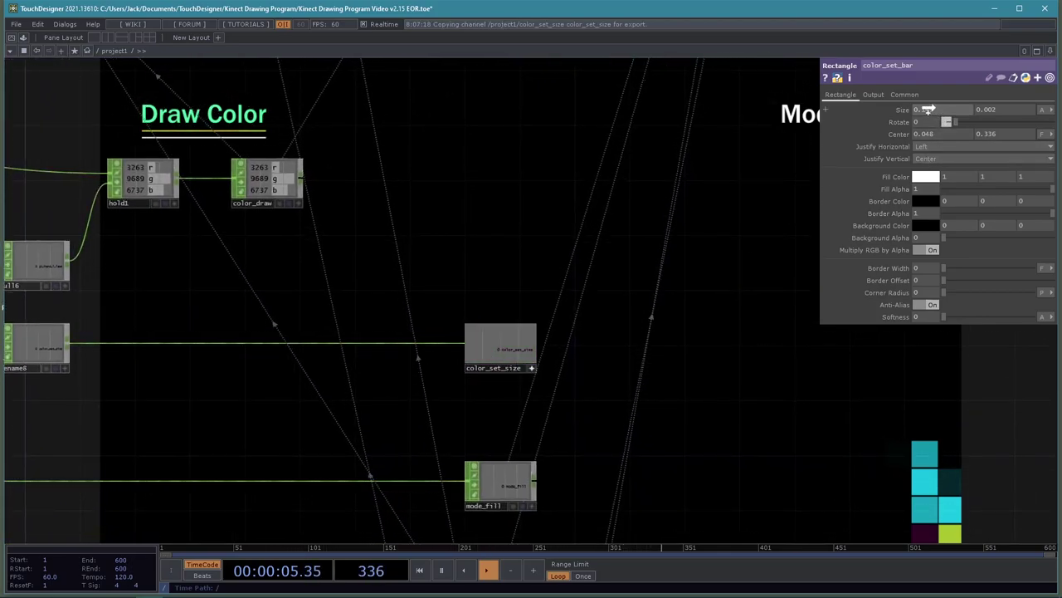
left_click_drag(928, 110, 912, 109)
left_click(954, 103)
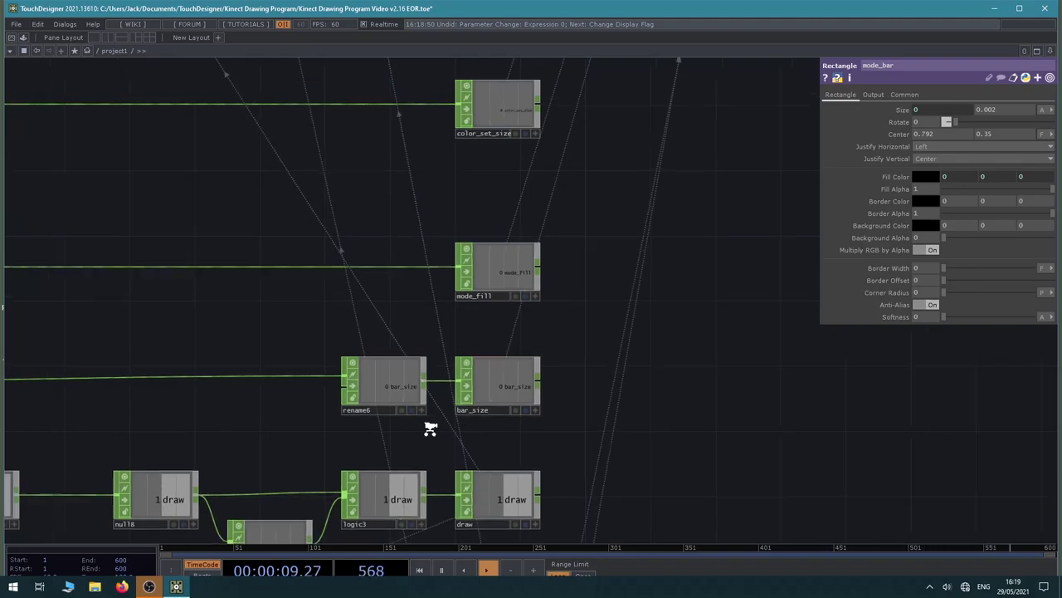
Set rename6, feeding the bar_size Null, to rename its channel to mode_bar_size
scroll(431, 426, "down", 5)
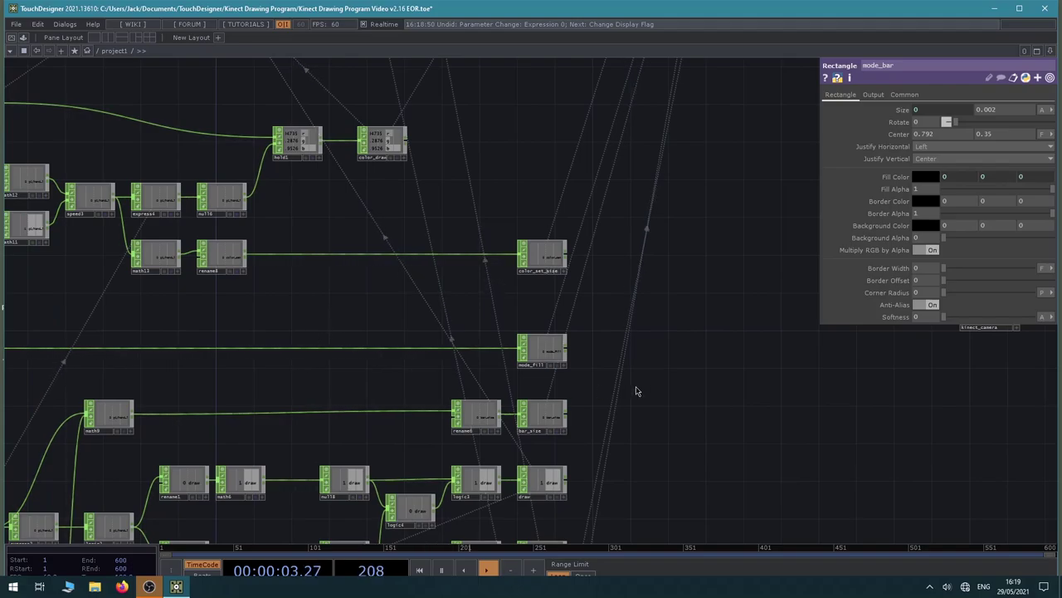
scroll(614, 369, "up", 3)
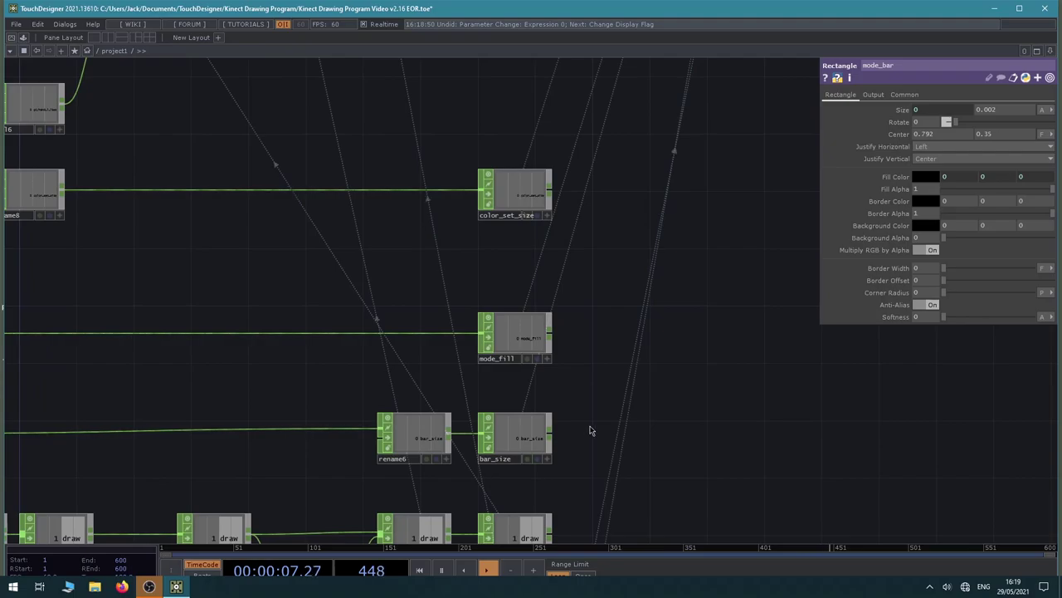
scroll(489, 480, "up", 4)
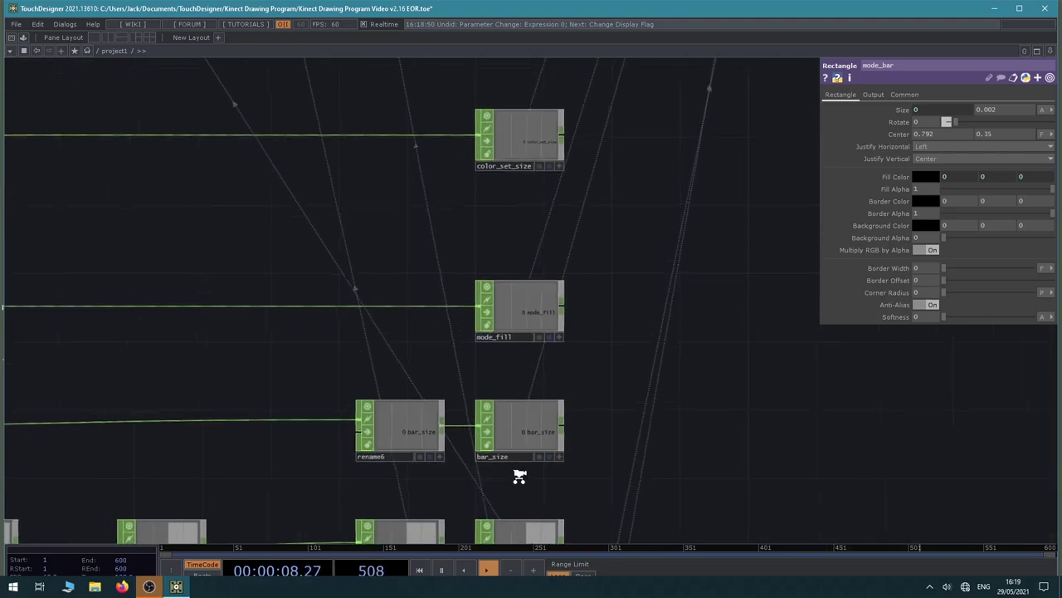
left_click(563, 459)
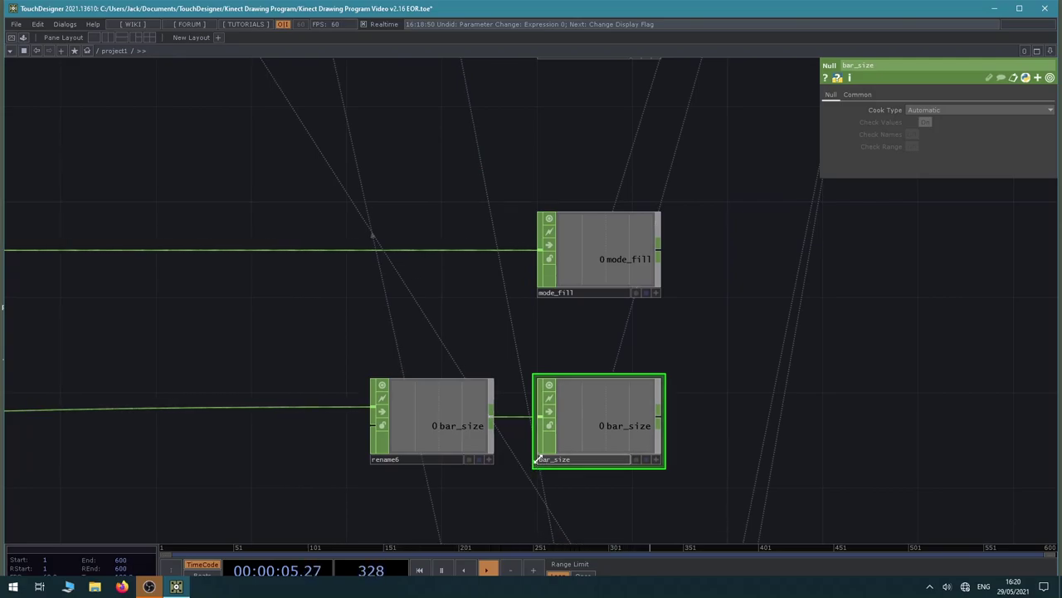
left_click(444, 428)
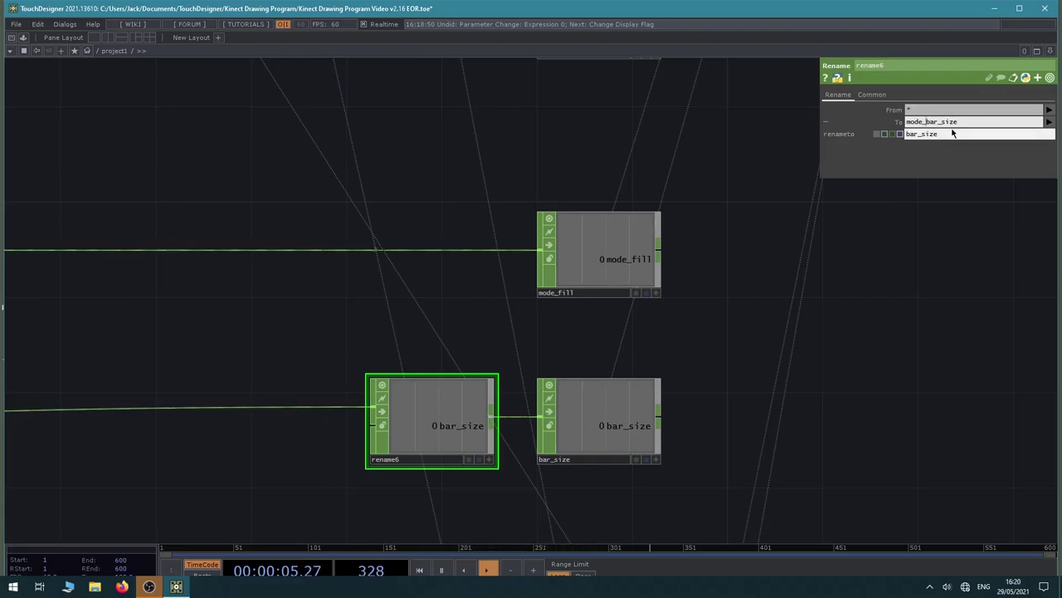
key("Return")
Rename the bar_size Null CHOP as mode_bar_size to match its channel
left_click(579, 423)
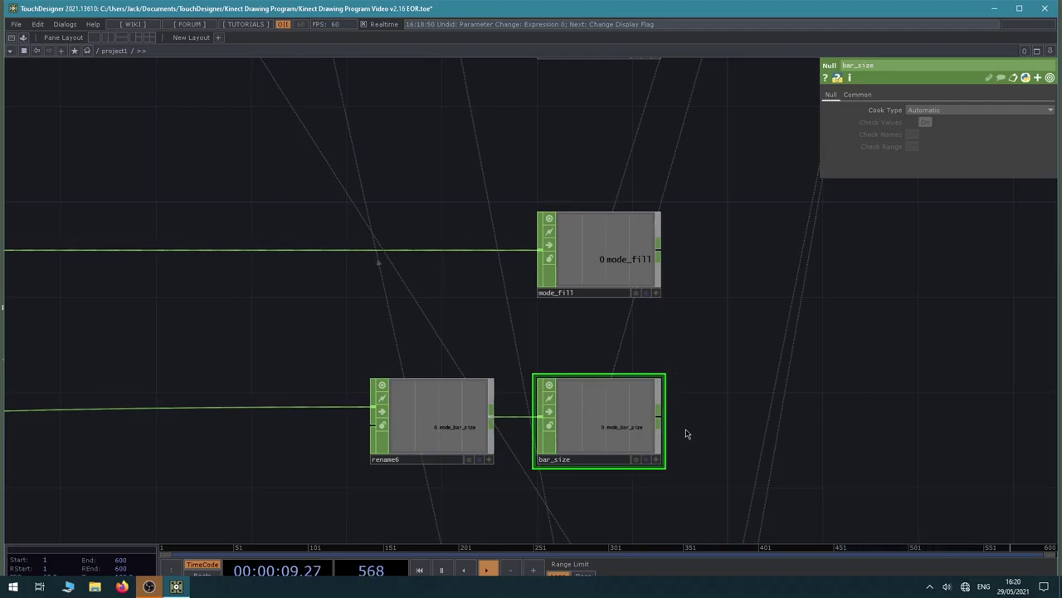
left_click(549, 462)
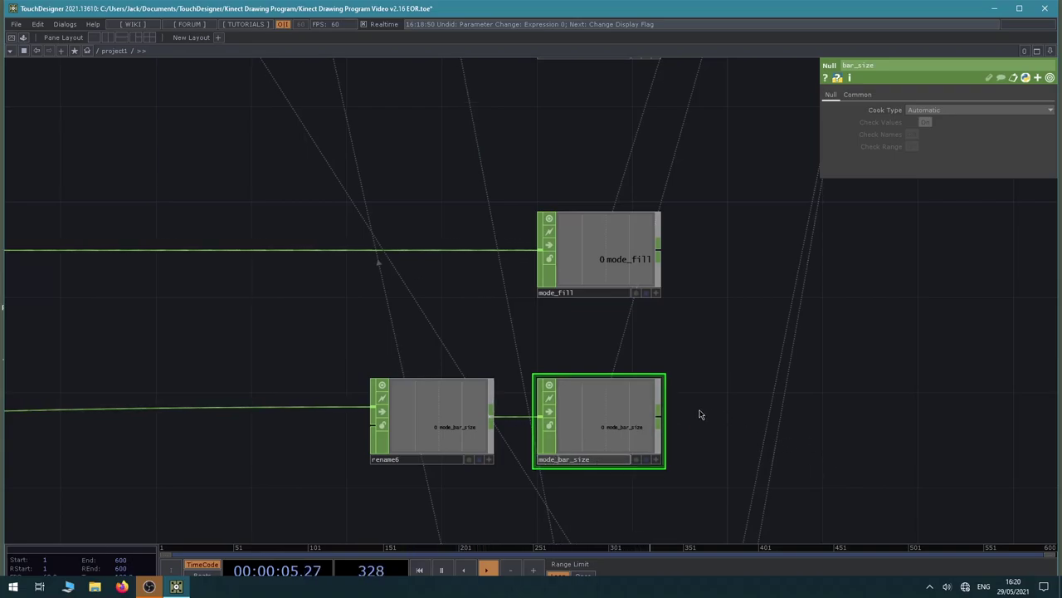
key("Return")
Relink the mode_bar rectangle's horizontal size to the mode_bar_size channel
scroll(709, 427, "down", 10)
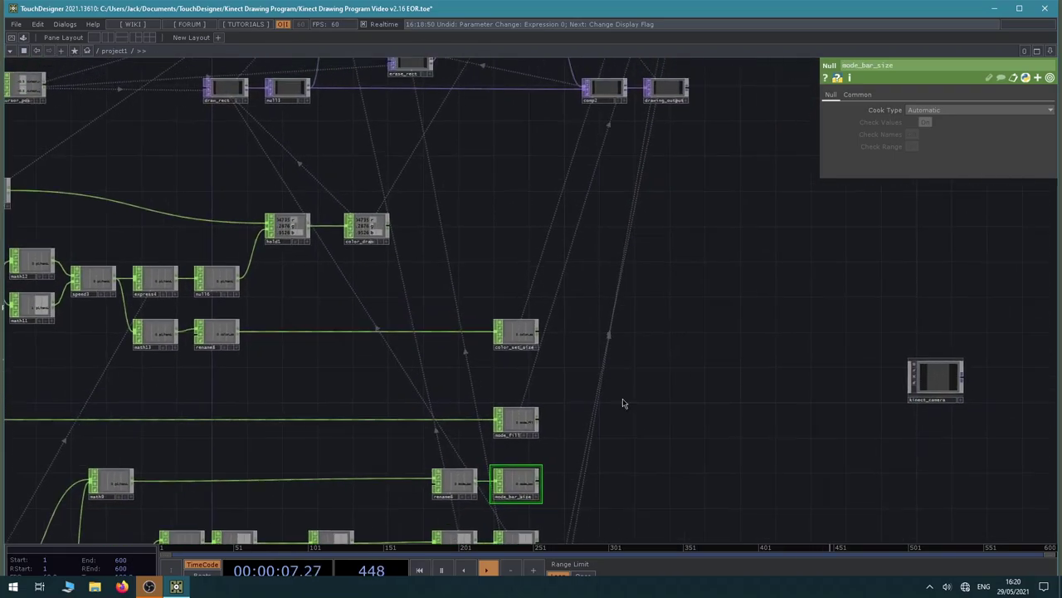
scroll(657, 396, "up", 8)
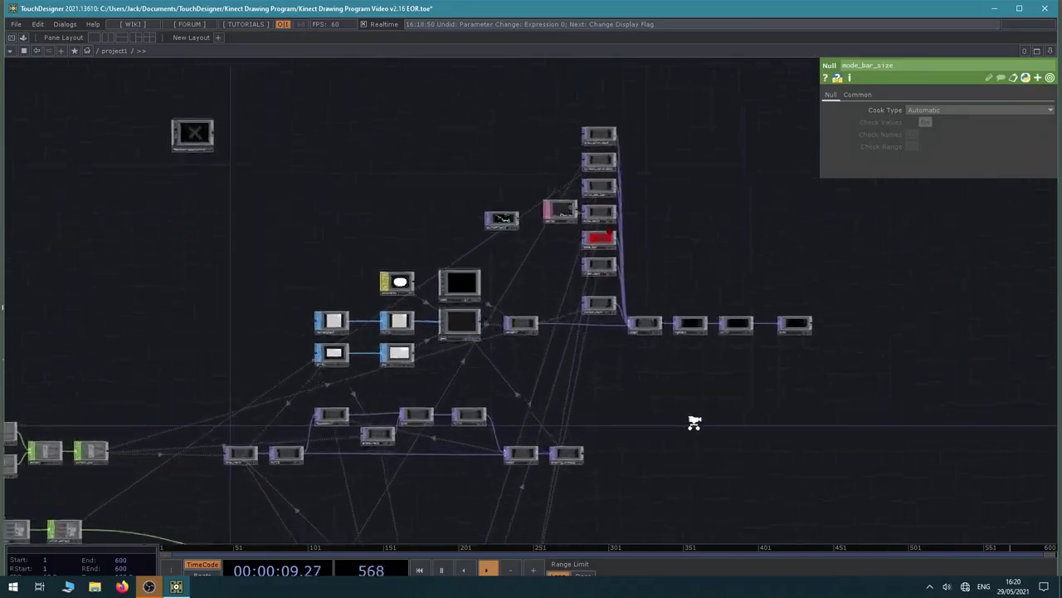
left_click(591, 195)
left_click_drag(671, 289, 689, 141)
left_click_drag(630, 423, 579, 459)
scroll(622, 423, "up", 6)
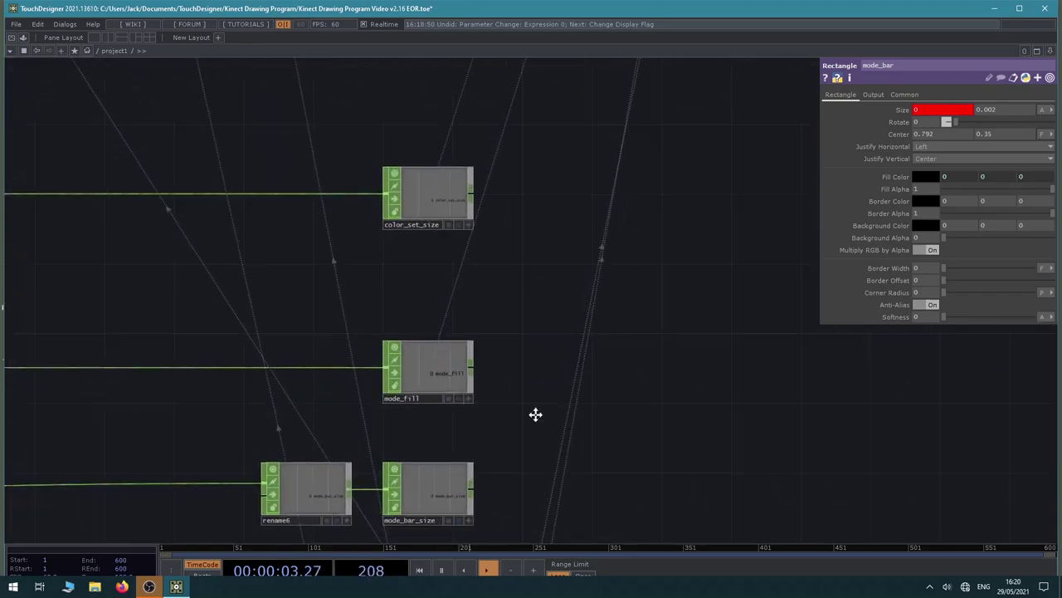
scroll(579, 375, "up", 3)
left_click(506, 454)
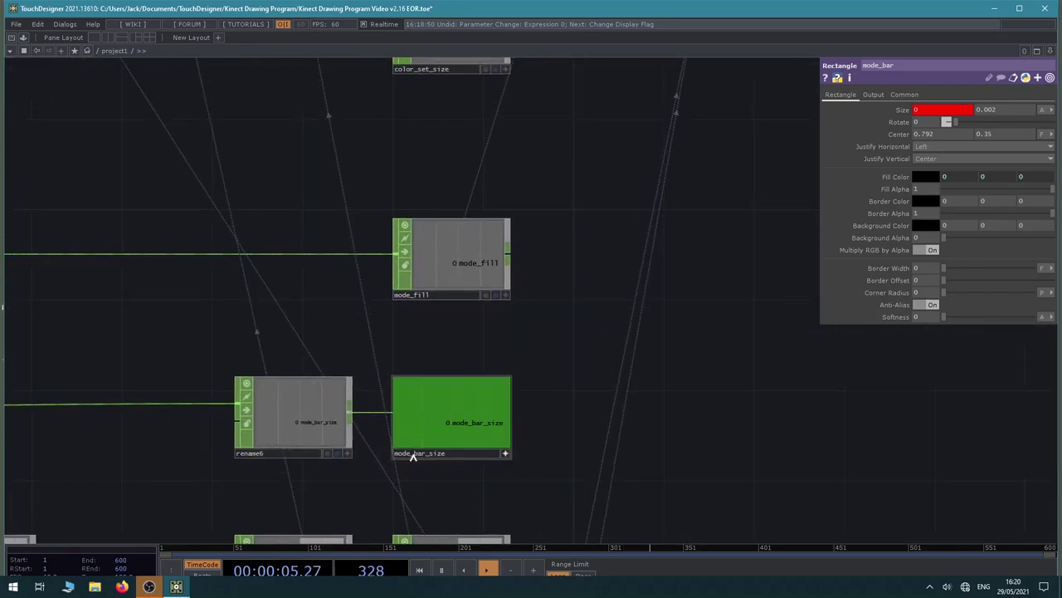
left_click_drag(452, 417, 775, 177)
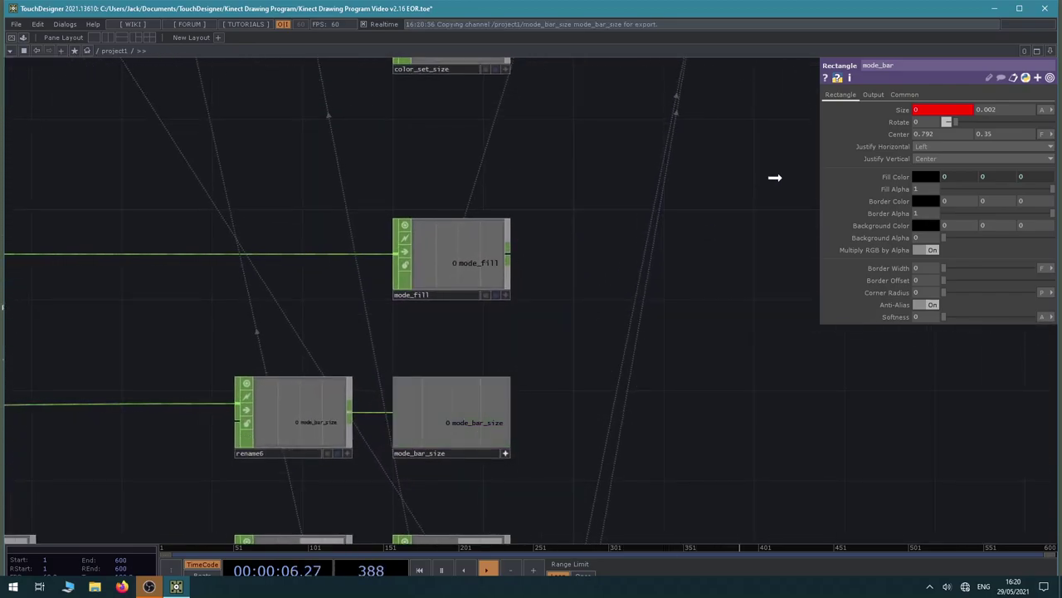
left_click_drag(924, 111, 926, 110)
left_click(928, 108)
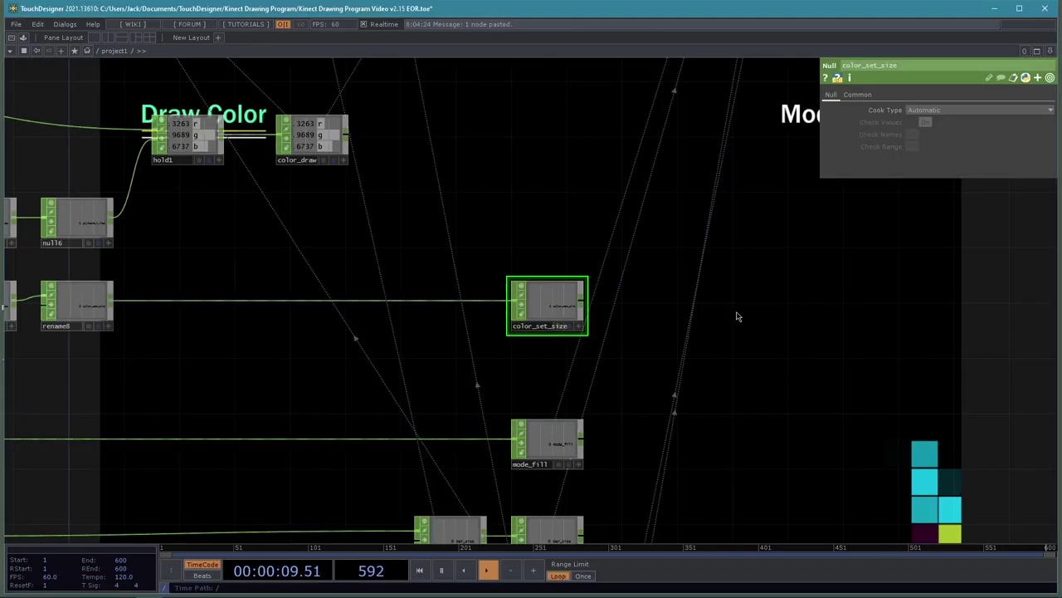
Reference the color_set_size channel in the horizontal size of the color_set_bar rectangle
scroll(736, 313, "down", 3)
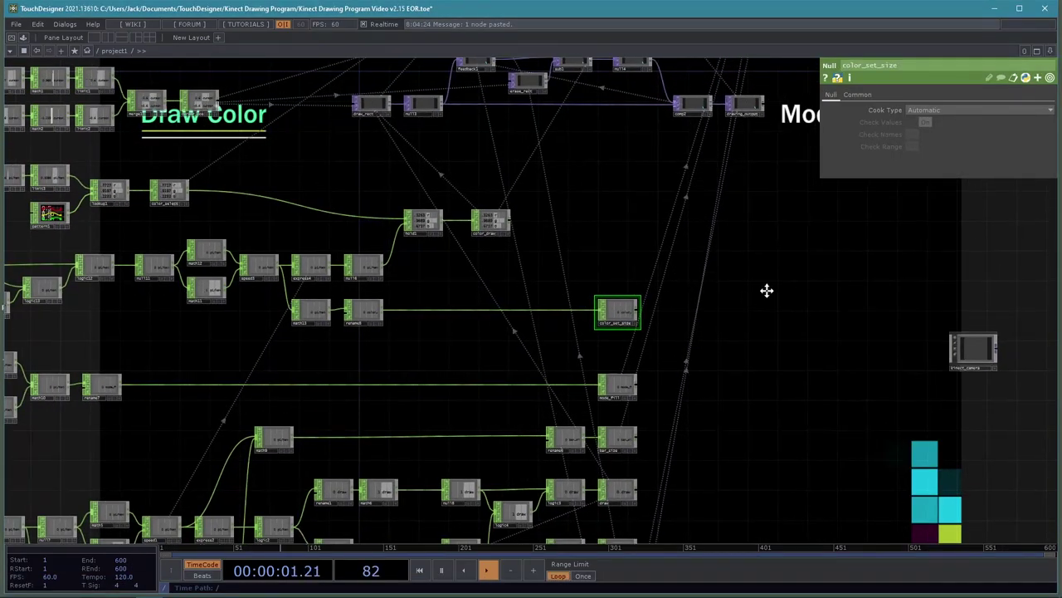
left_click_drag(767, 291, 522, 358)
scroll(552, 309, "down", 2)
left_click_drag(552, 309, 469, 380)
left_click_drag(762, 321, 614, 498)
left_click_drag(620, 141, 542, 436)
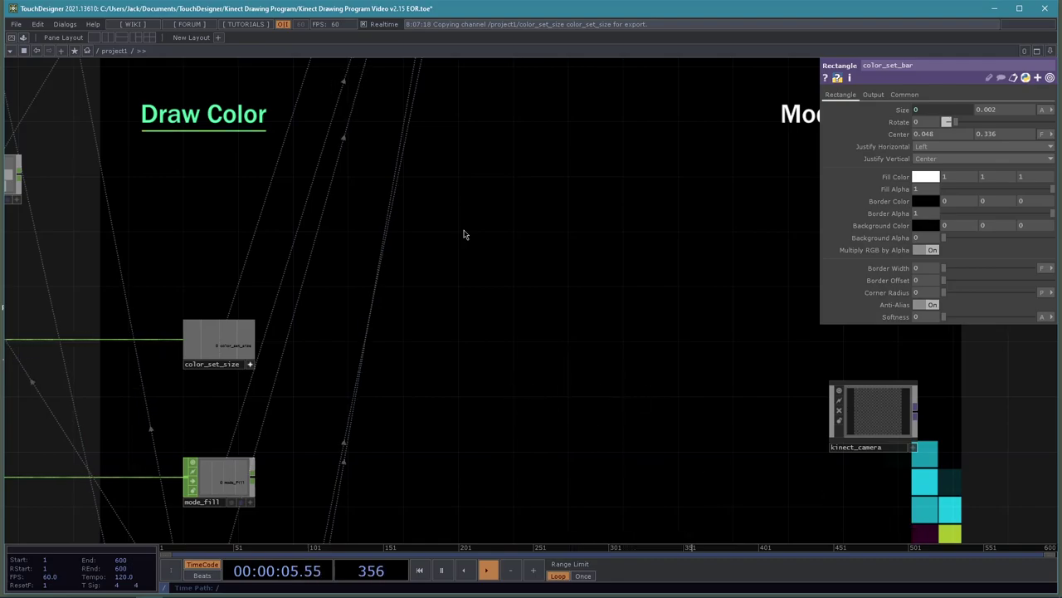
Test the color pick, mode bars and hand drawing on the live output, including in full-screen perform mode
key("p")
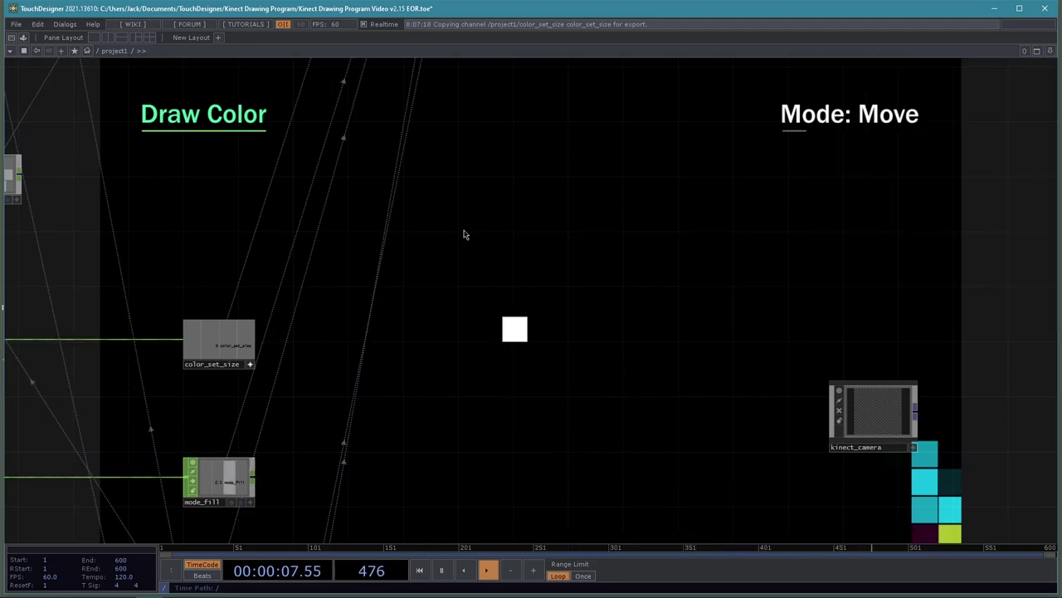
key("d")
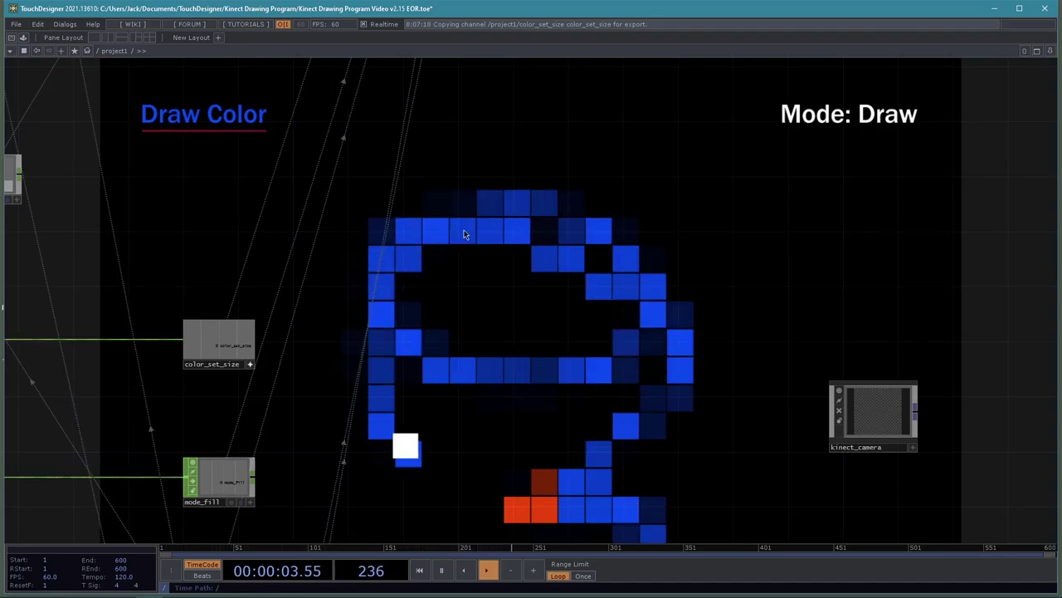
key("F1")
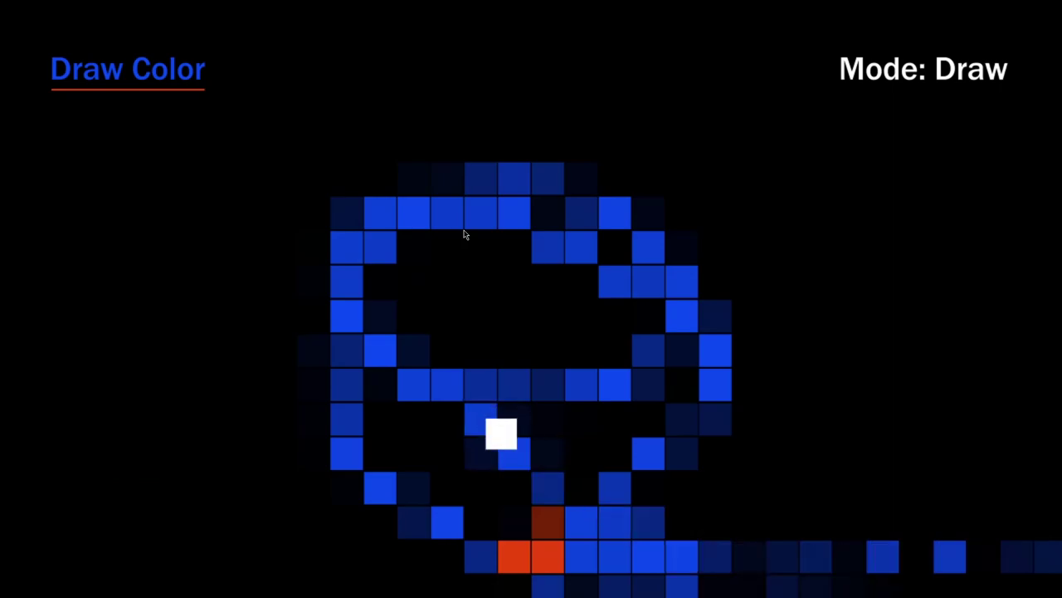
key("c")
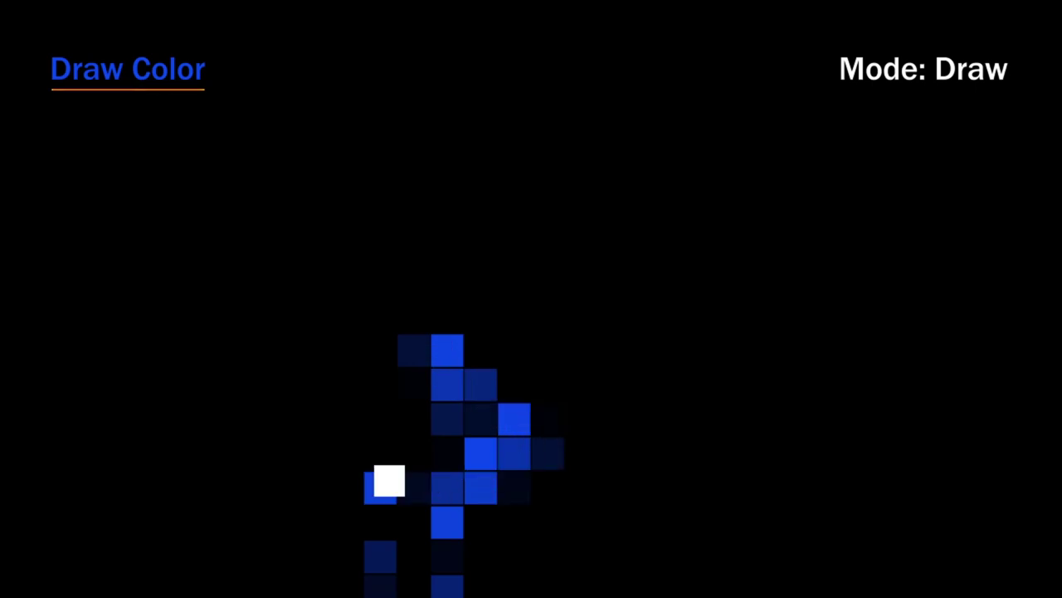
mouse_move(217, 274)
left_mouse_down()
mouse_move(482, 49)
mouse_move(379, 137)
mouse_move(740, 54)
mouse_move(687, 258)
left_mouse_up()
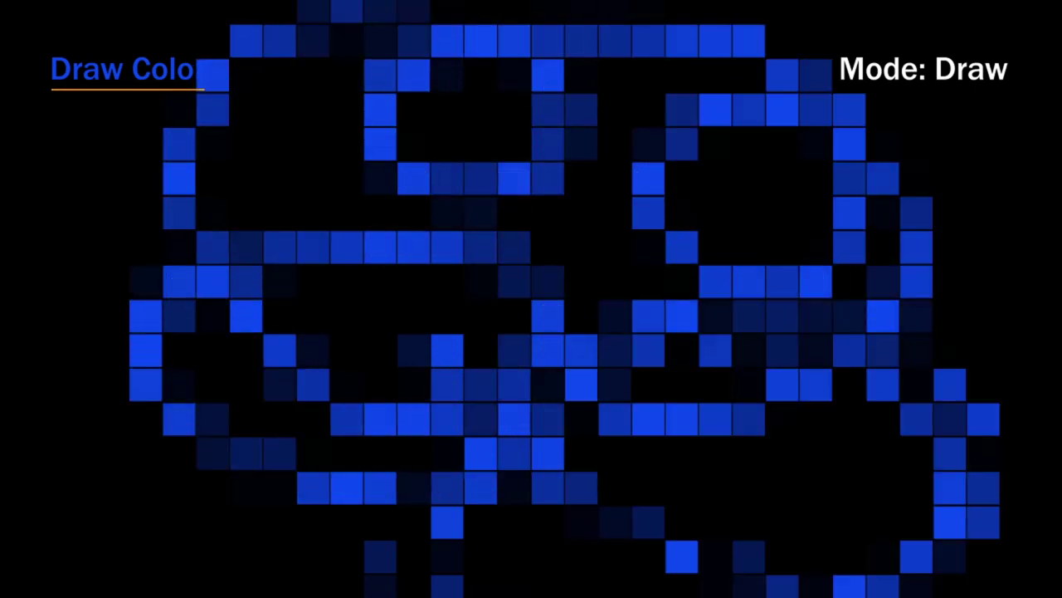